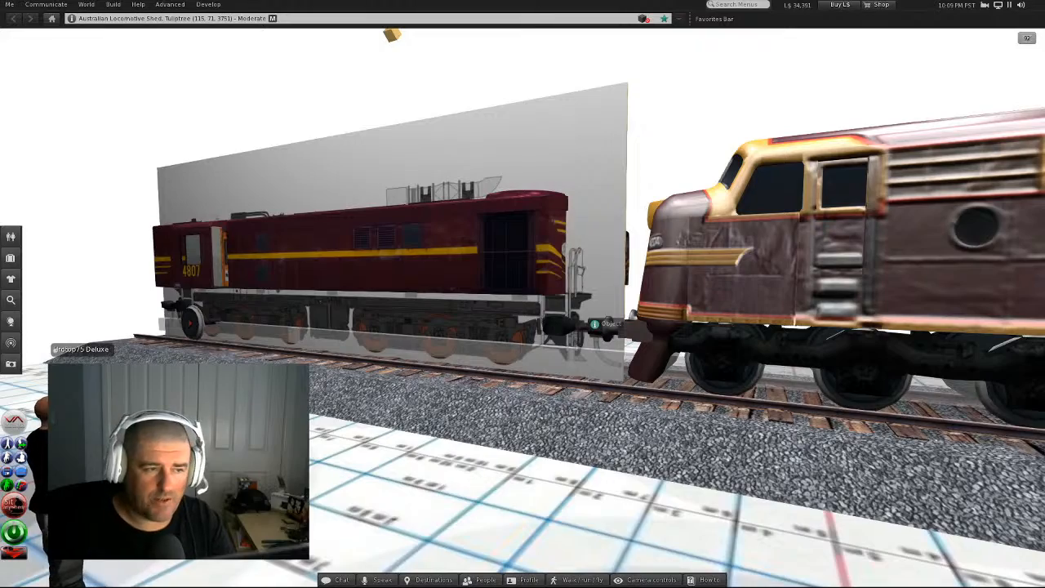
Examine the maroon 4807 locomotive against its reference guide and the neighbouring engine from several camera angles.
alt+drag(443, 328, 519, 334)
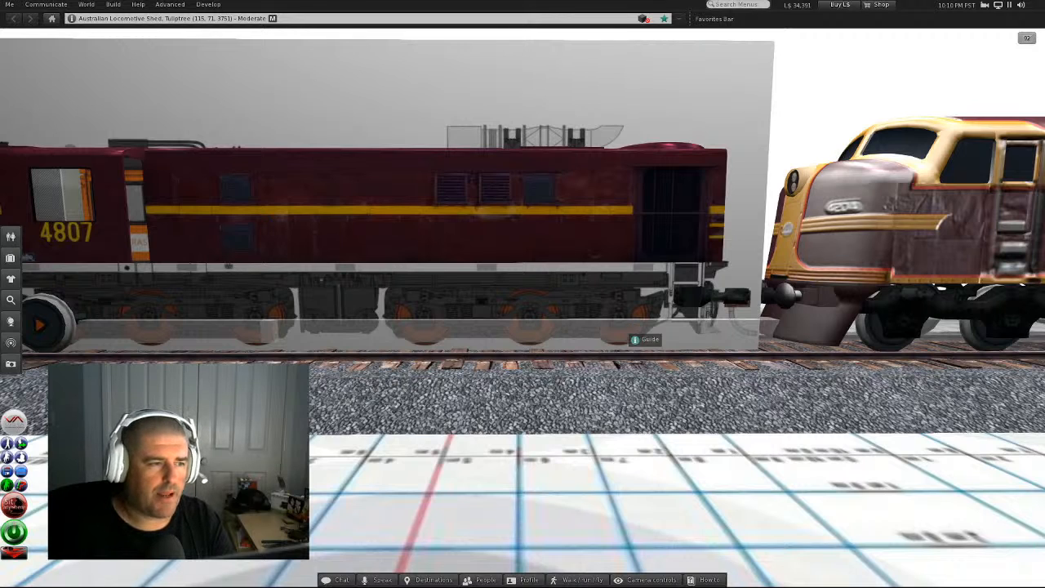
alt+drag(339, 302, 388, 302)
alt+drag(670, 274, 523, 315)
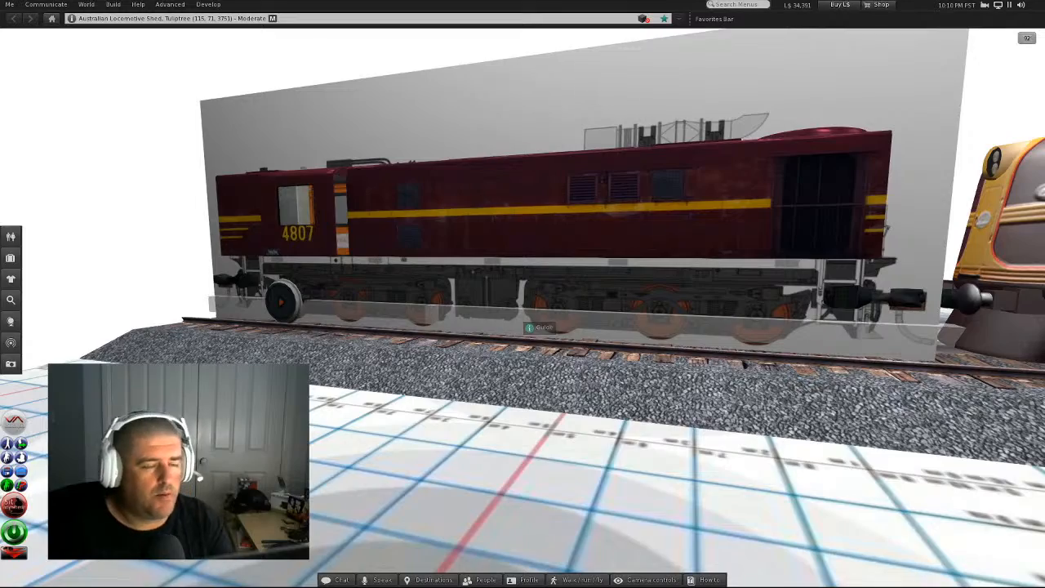
key(Escape)
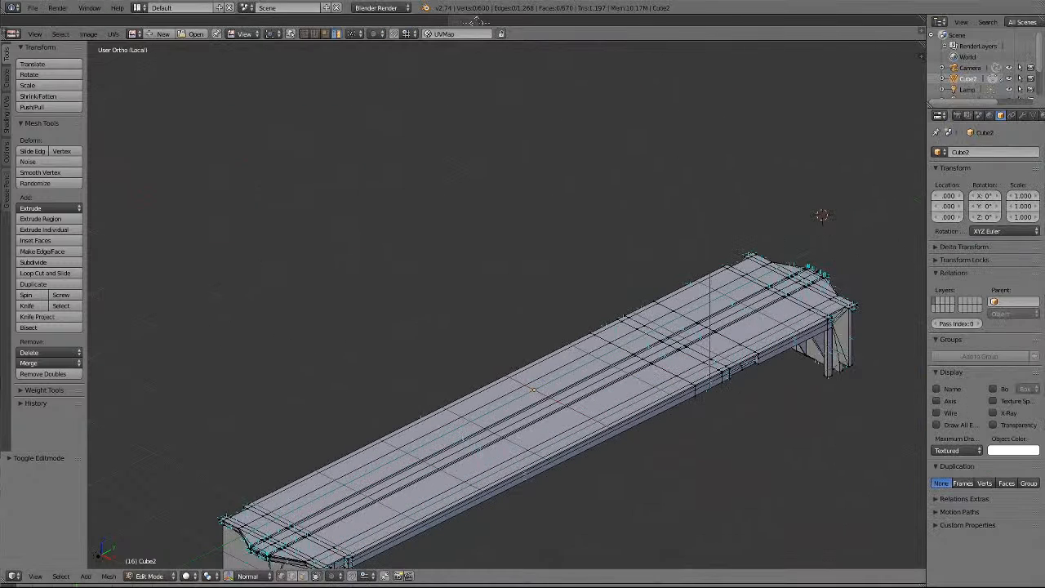
Examine the overall shape of the locomotive chassis mesh, from the long deck to its end plates.
scroll(507, 306, down, 2)
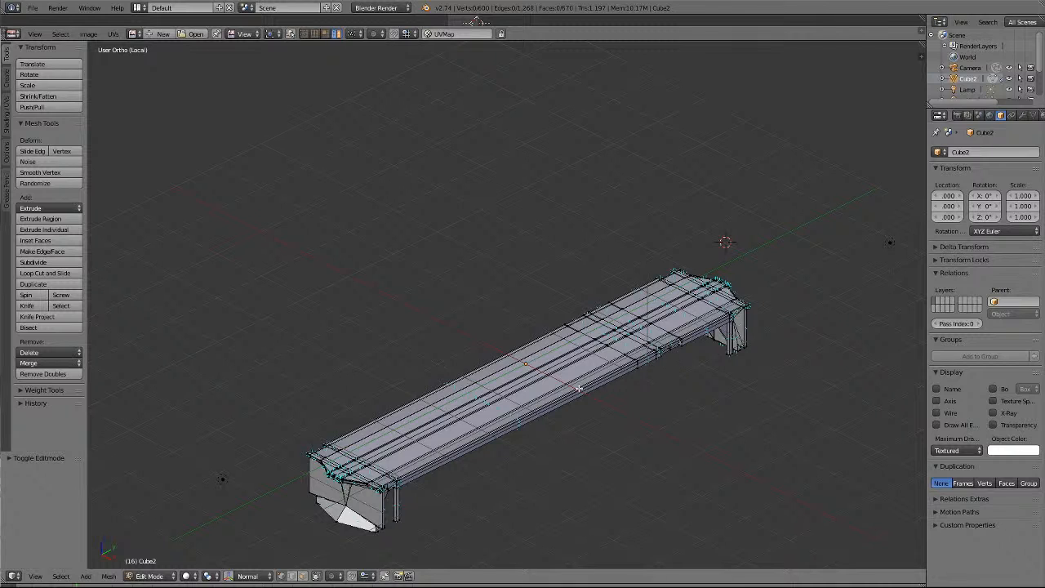
scroll(360, 514, up, 3)
scroll(360, 513, down, 6)
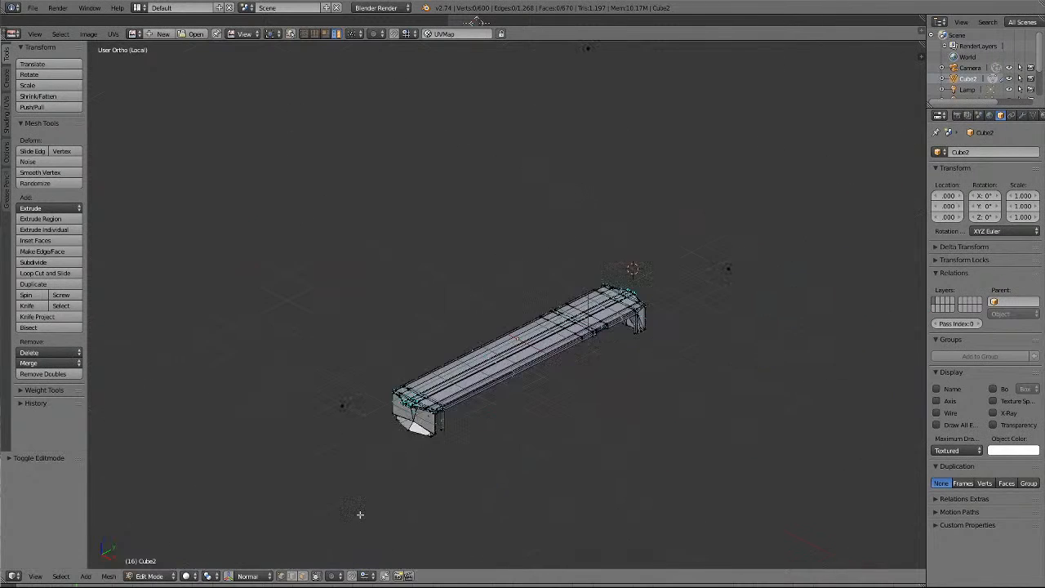
scroll(362, 507, up, 5)
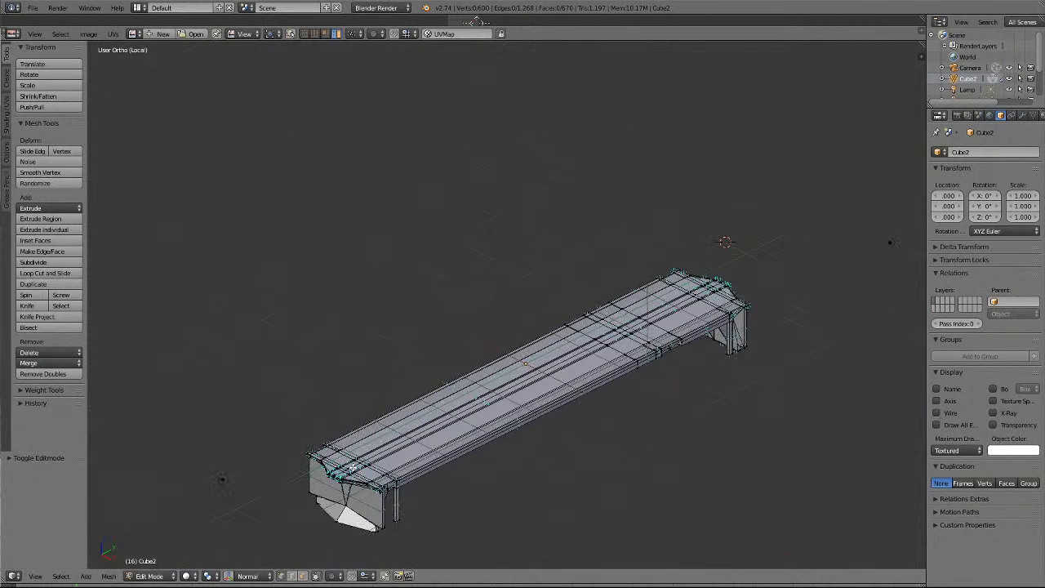
scroll(354, 464, down, 6)
scroll(354, 465, up, 7)
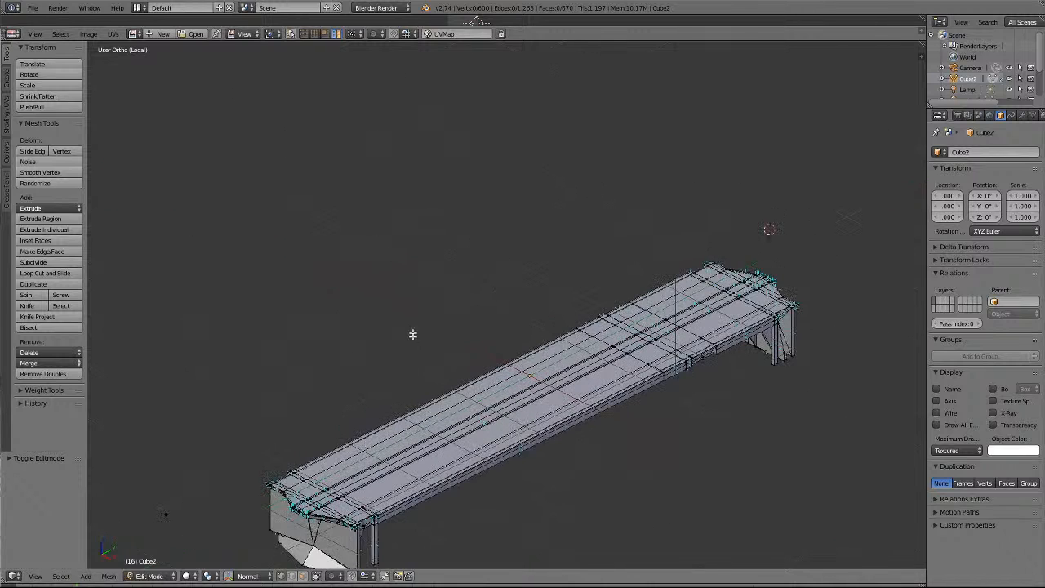
click(414, 303)
shift+scroll(373, 306, down, 5)
shift+scroll(370, 302, down, 4)
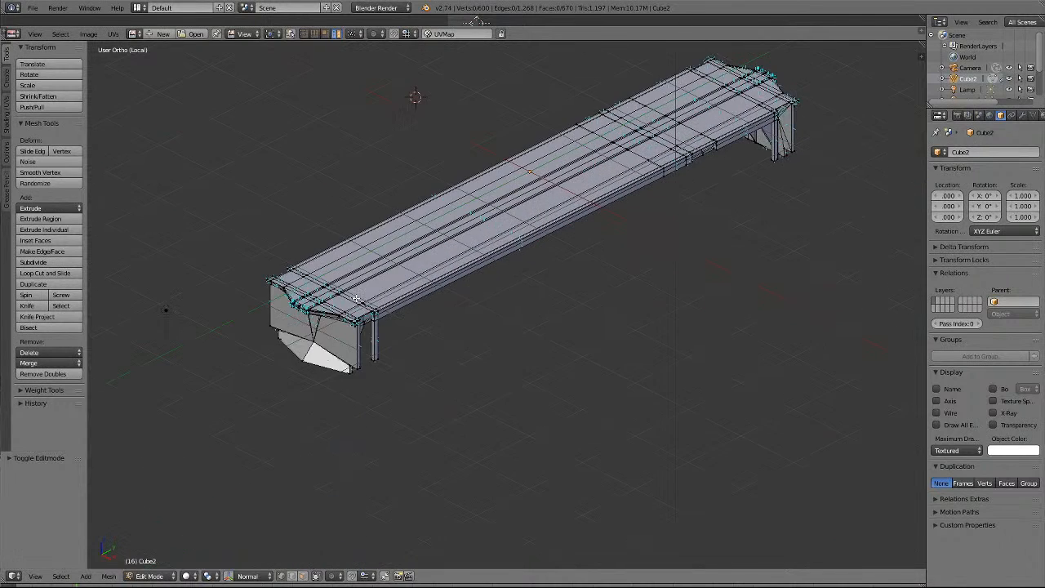
Inspect the notched deck edge, end plate and posts at the near end of the chassis up close.
scroll(356, 298, up, 4)
ctrl+scroll(364, 298, up, 10)
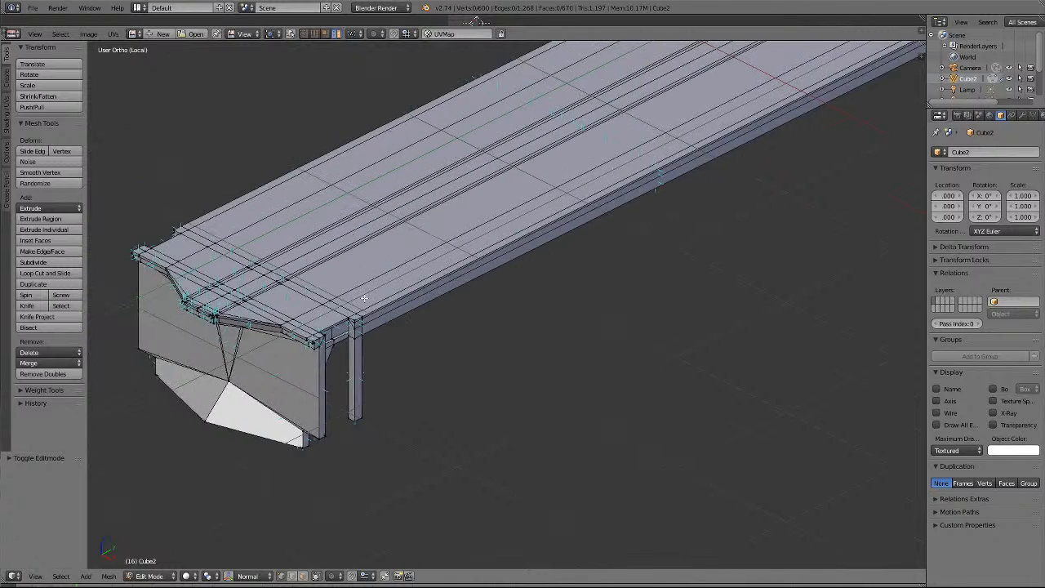
scroll(590, 409, up, 3)
scroll(589, 409, up, 3)
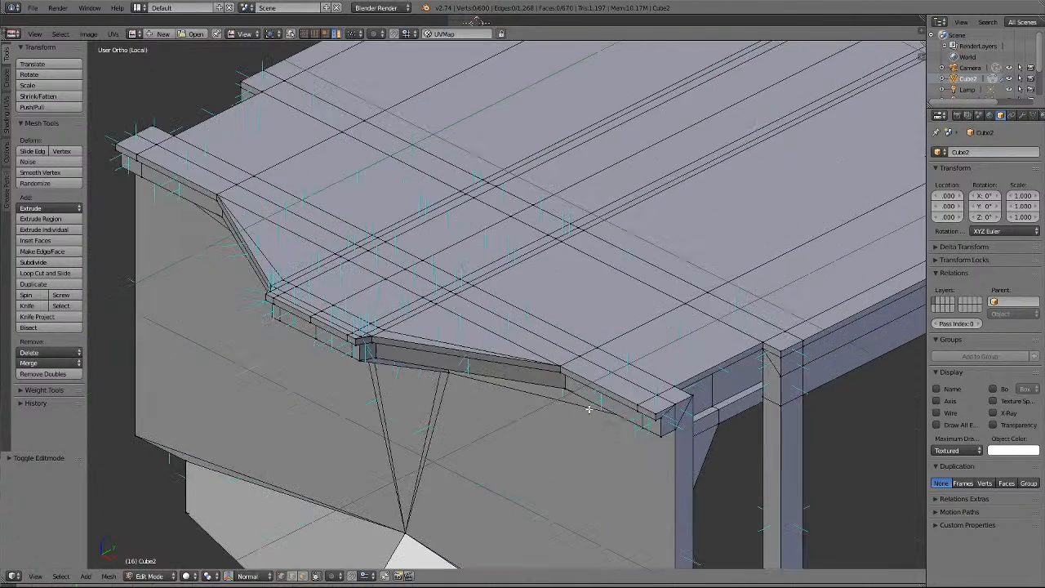
scroll(589, 408, down, 2)
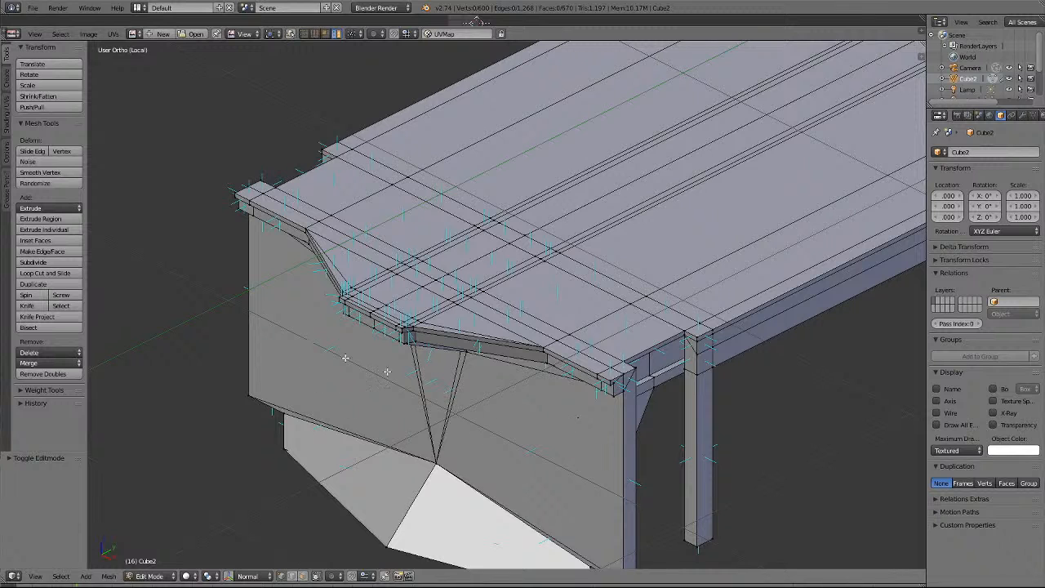
scroll(548, 472, down, 1)
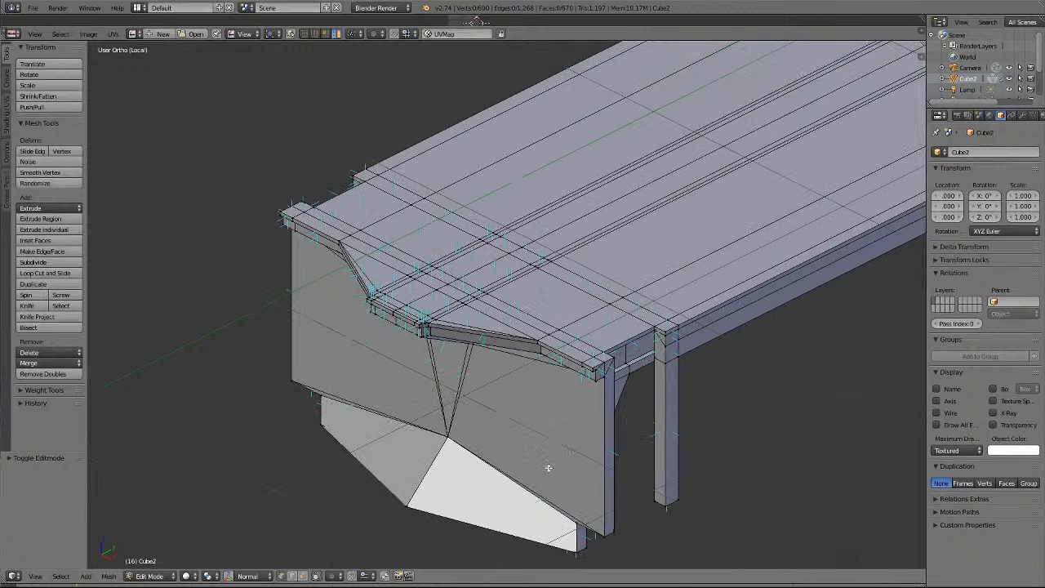
Select the whole chassis mesh, frame it, and examine it from the end and from the side.
key(KP_1)
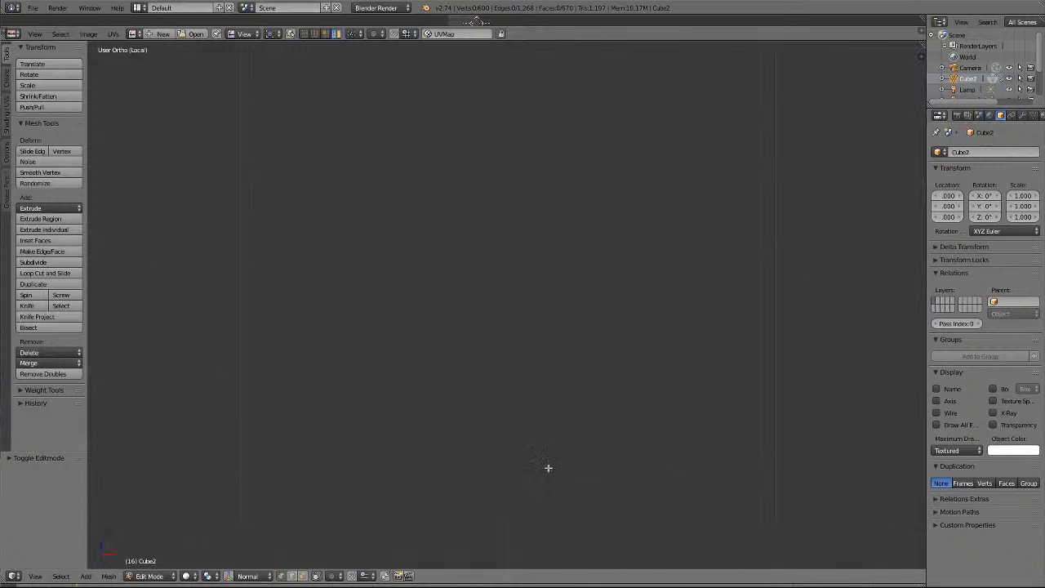
key(a)
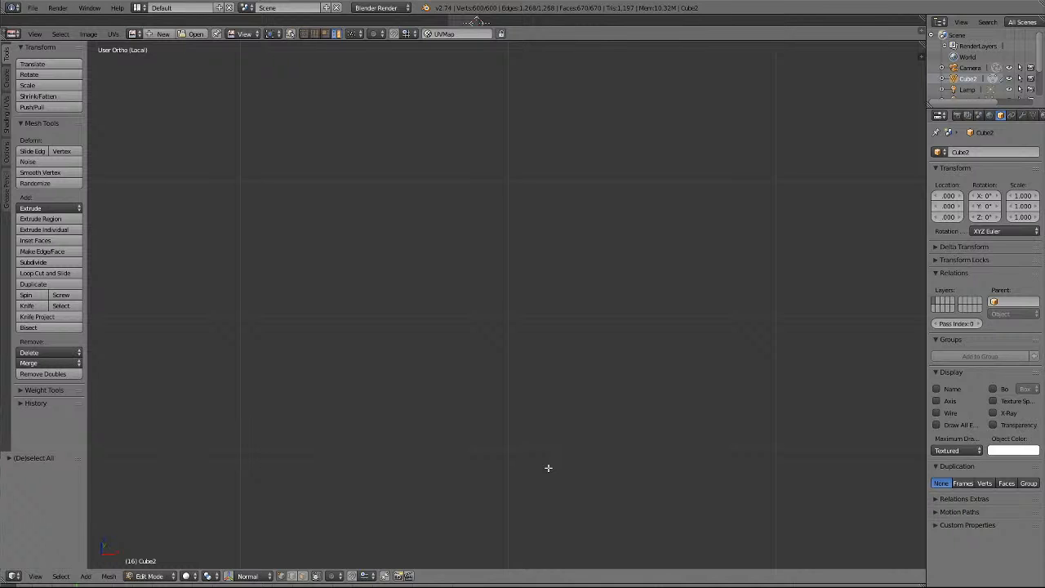
key(KP_Decimal)
scroll(552, 451, up, 5)
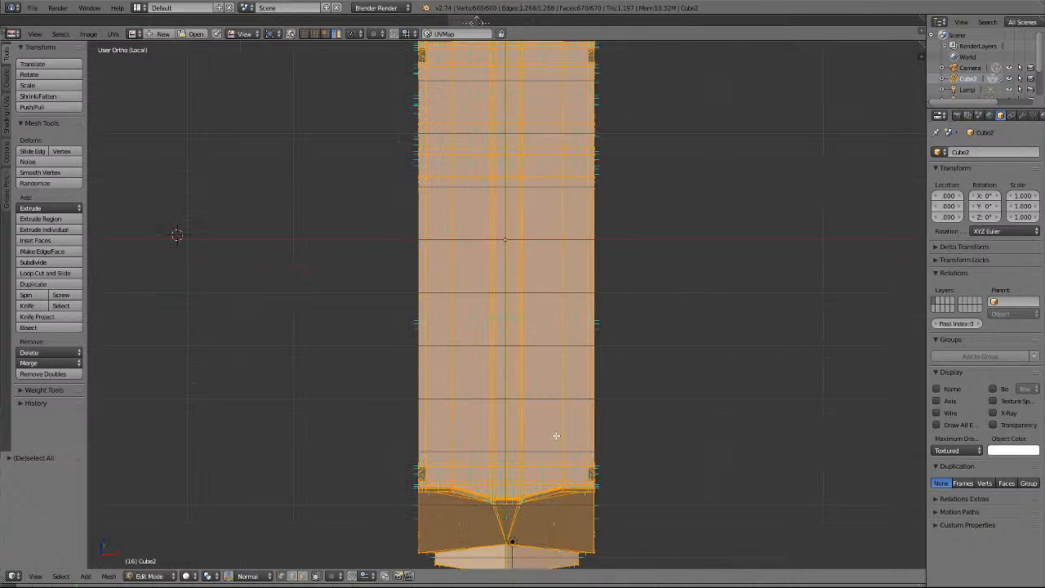
key(KP_2)
key(KP_2)
key(KP_2)
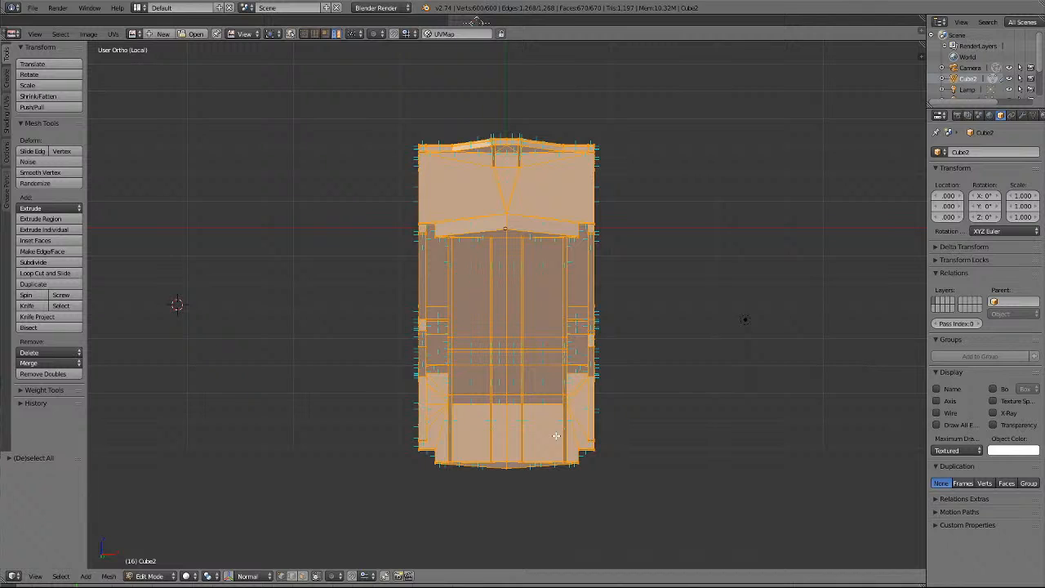
middle_drag(556, 435, 556, 435)
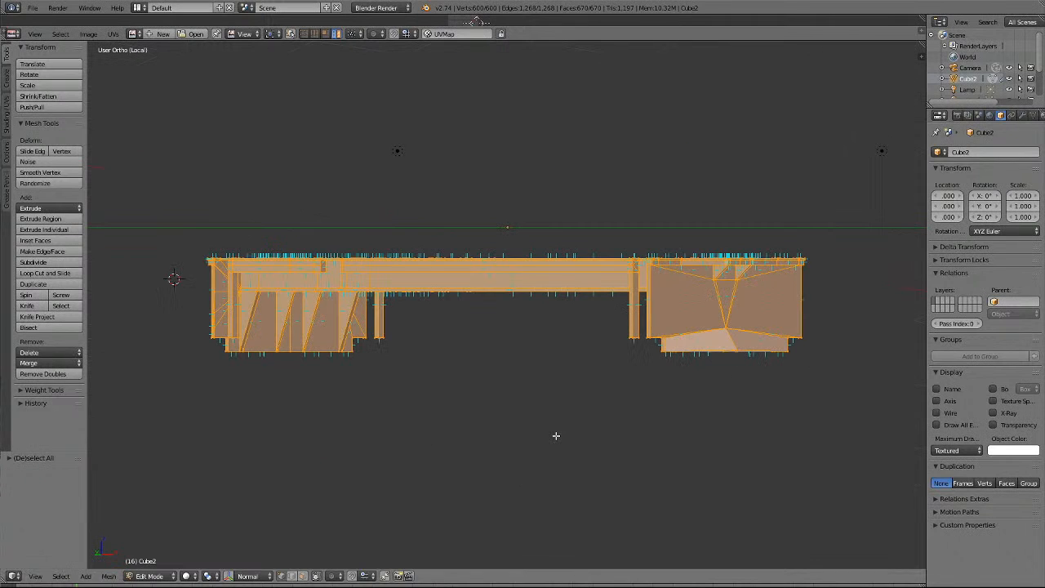
scroll(857, 396, up, 2)
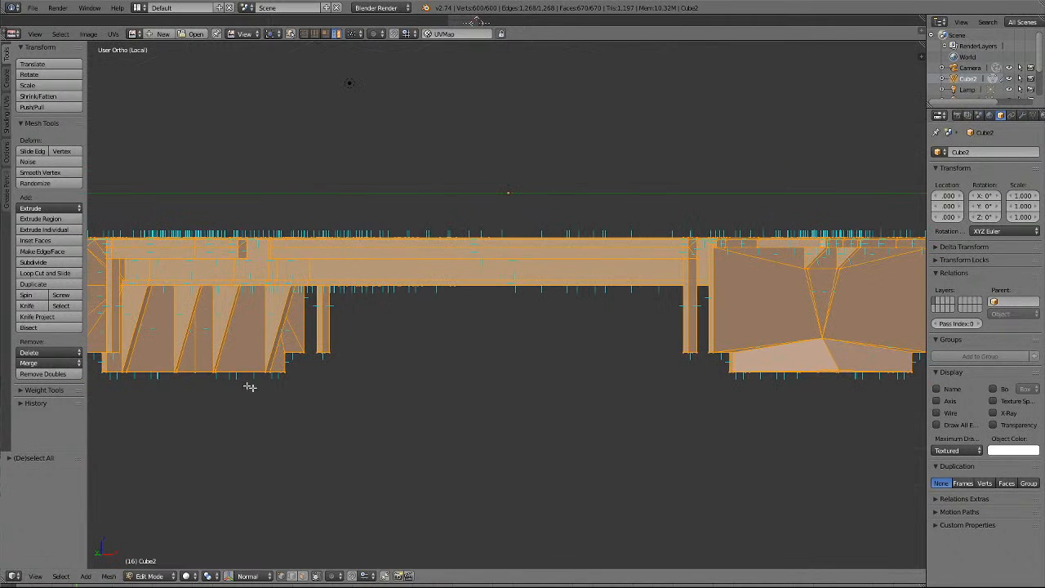
scroll(645, 377, down, 2)
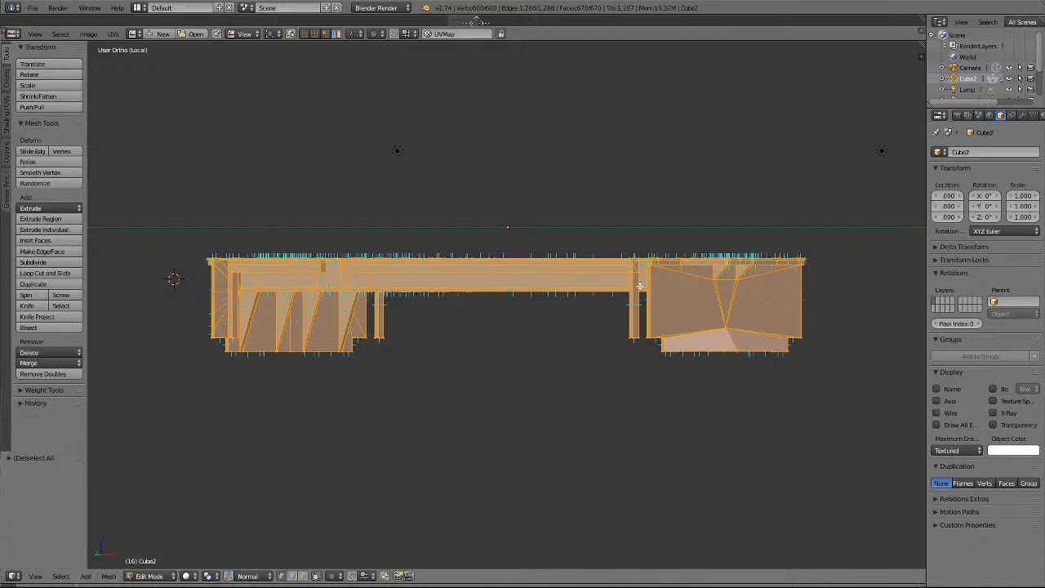
Examine the selected chassis from above and from underneath, including the deck cut-outs along its side.
key(KP_8)
key(KP_8)
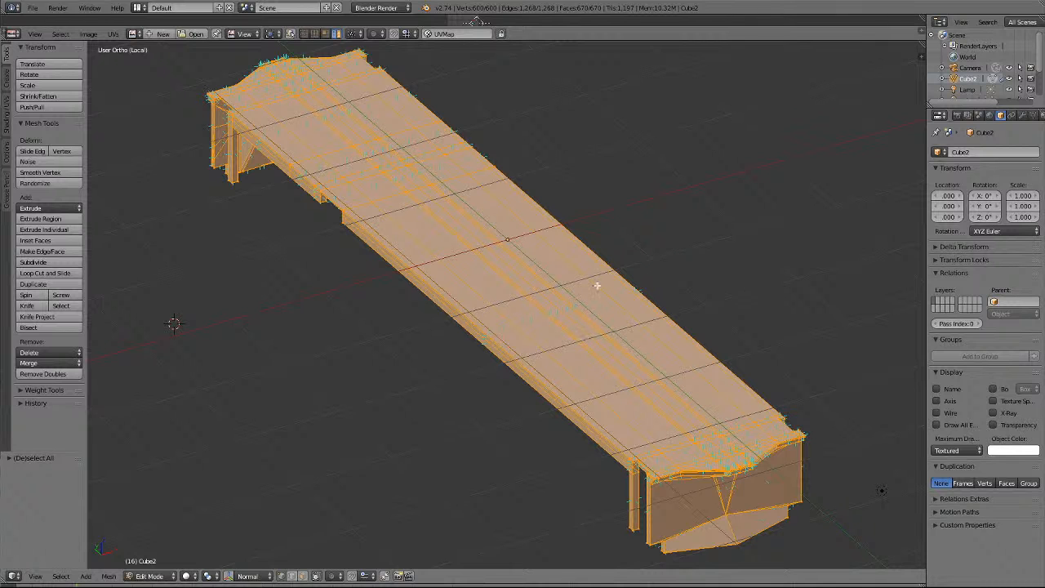
middle_drag(597, 285, 597, 285)
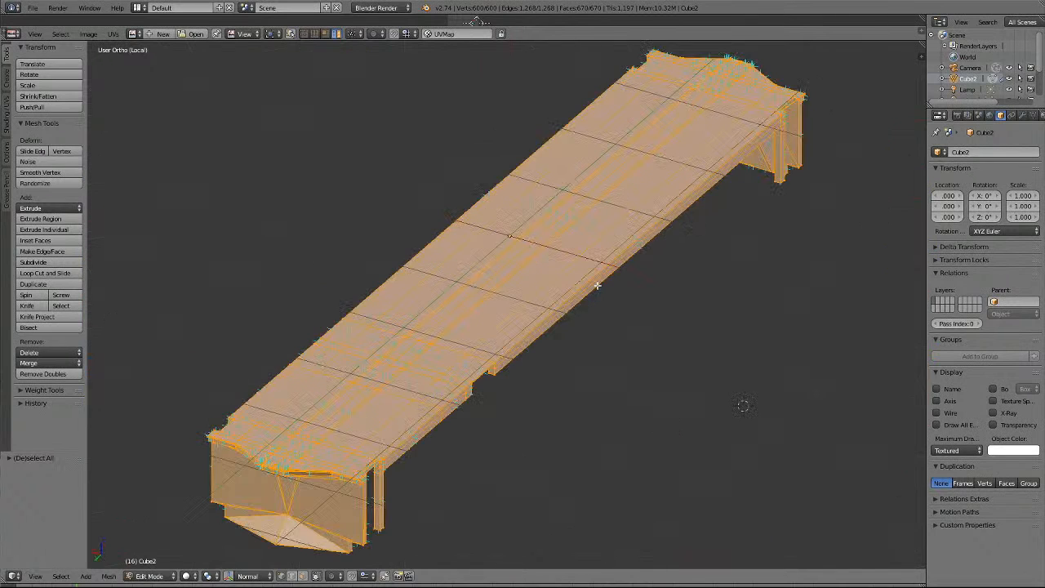
key(KP_2)
key(KP_2)
key(KP_2)
key(KP_2)
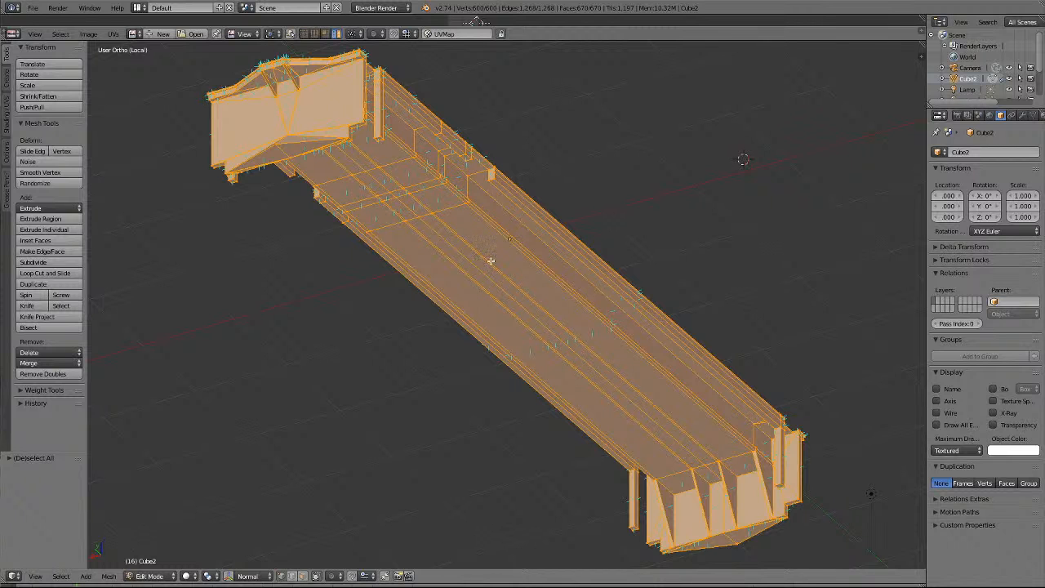
scroll(491, 260, up, 2)
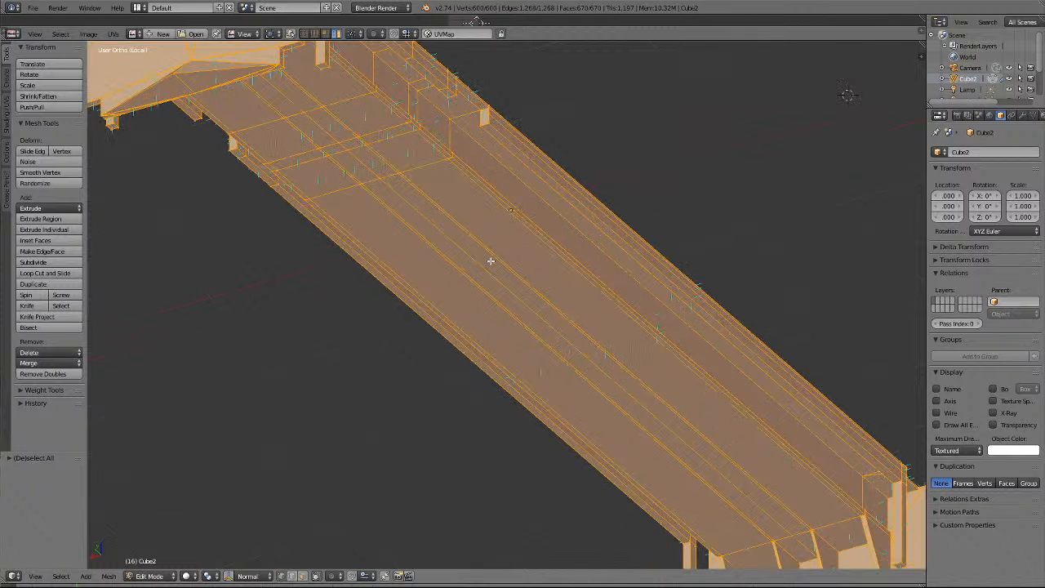
key(KP_8)
key(KP_8)
key(KP_8)
key(KP_8)
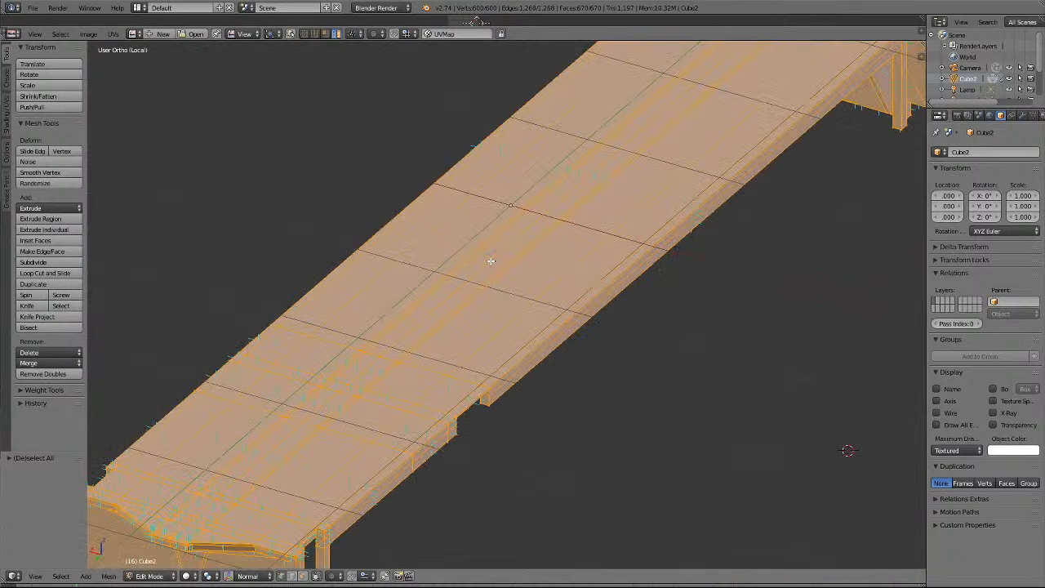
scroll(468, 308, up, 1)
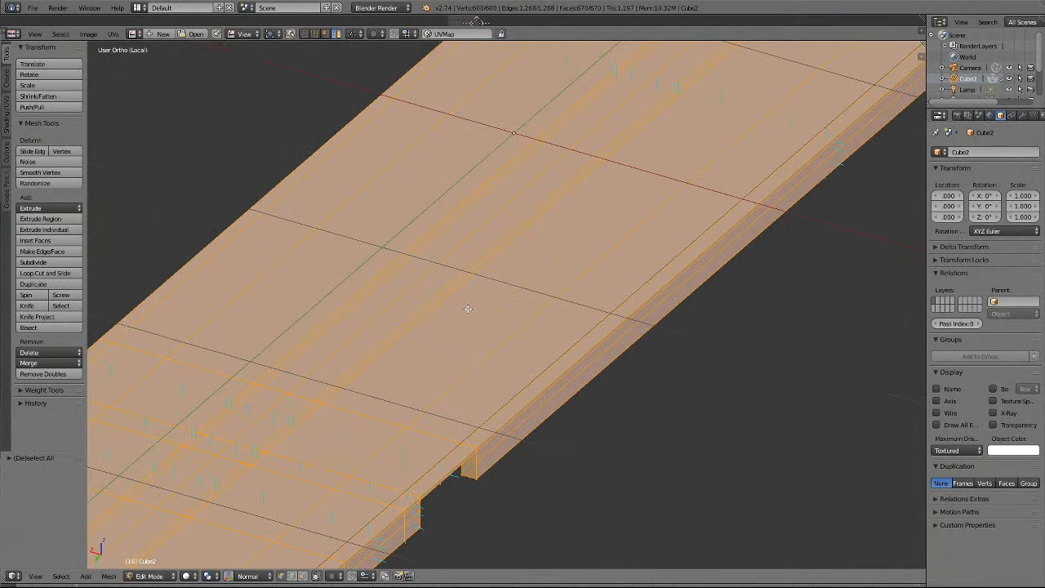
scroll(468, 308, down, 2)
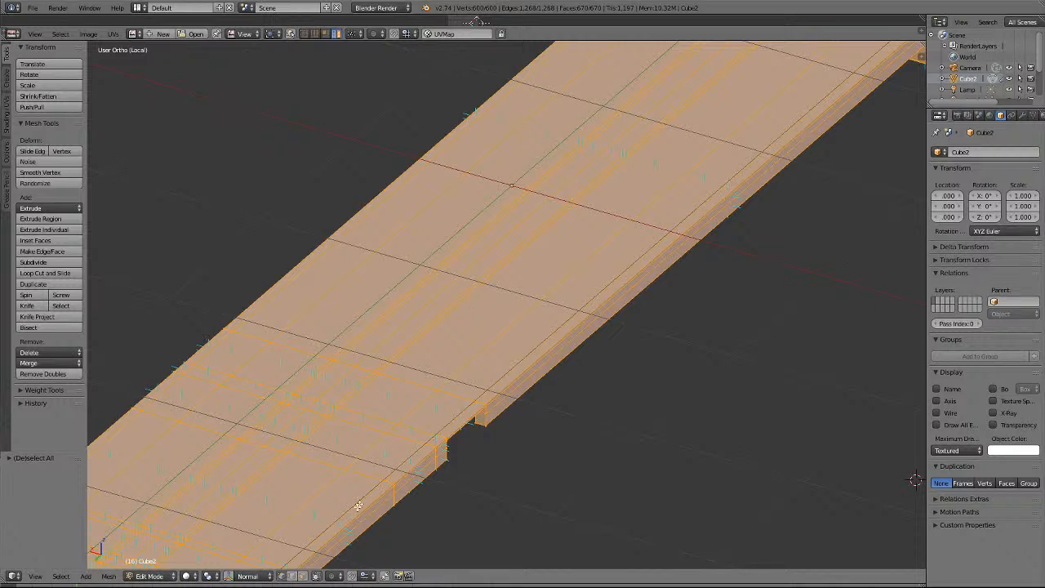
Clear the selection, select one deck vertex near the outer corner post, and inspect the surrounding edges up close.
key(a)
scroll(357, 513, down, 3)
scroll(355, 514, up, 1)
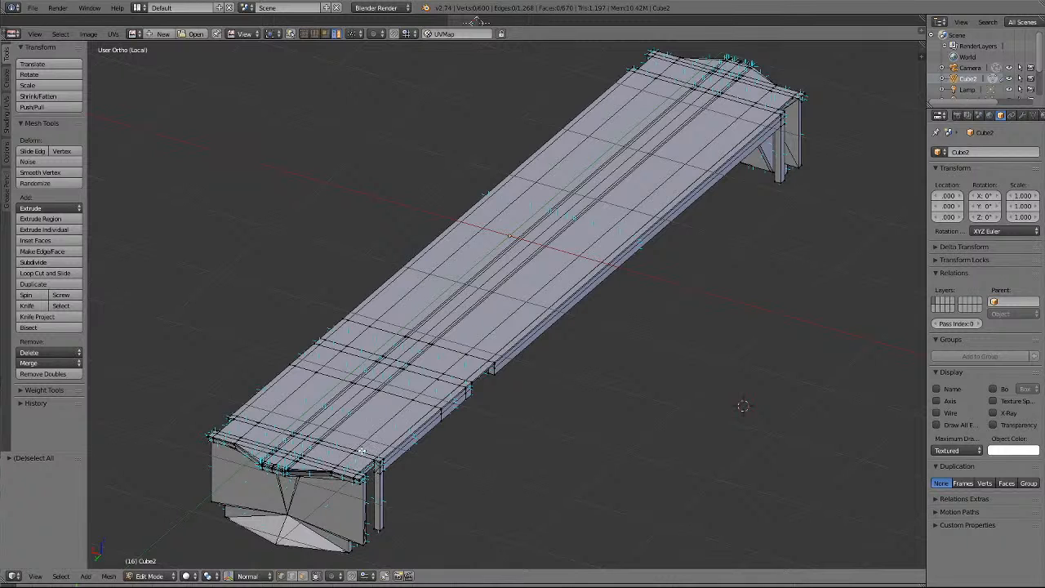
right_click(352, 453)
key(KP_Decimal)
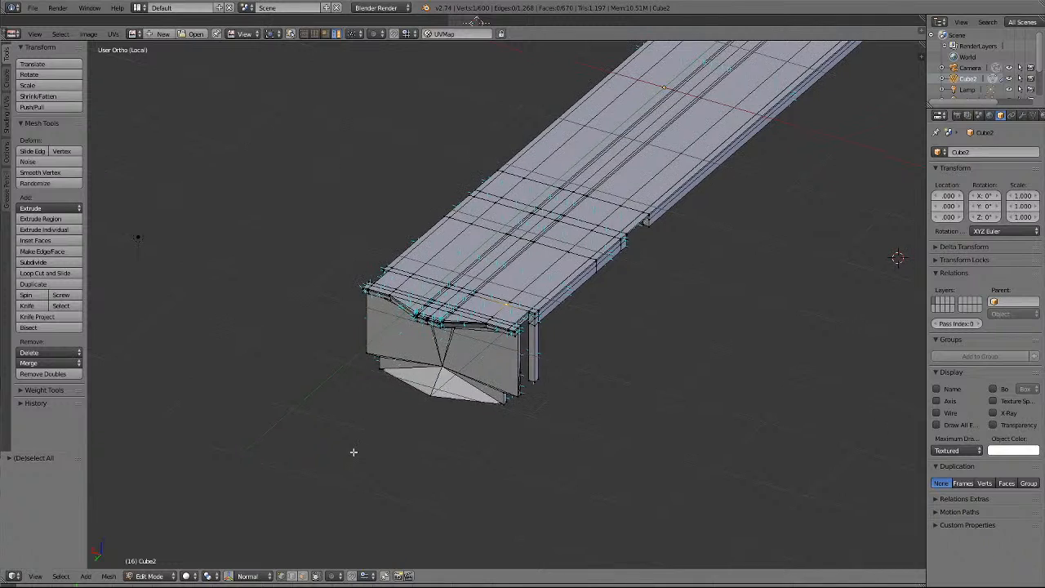
scroll(352, 450, up, 7)
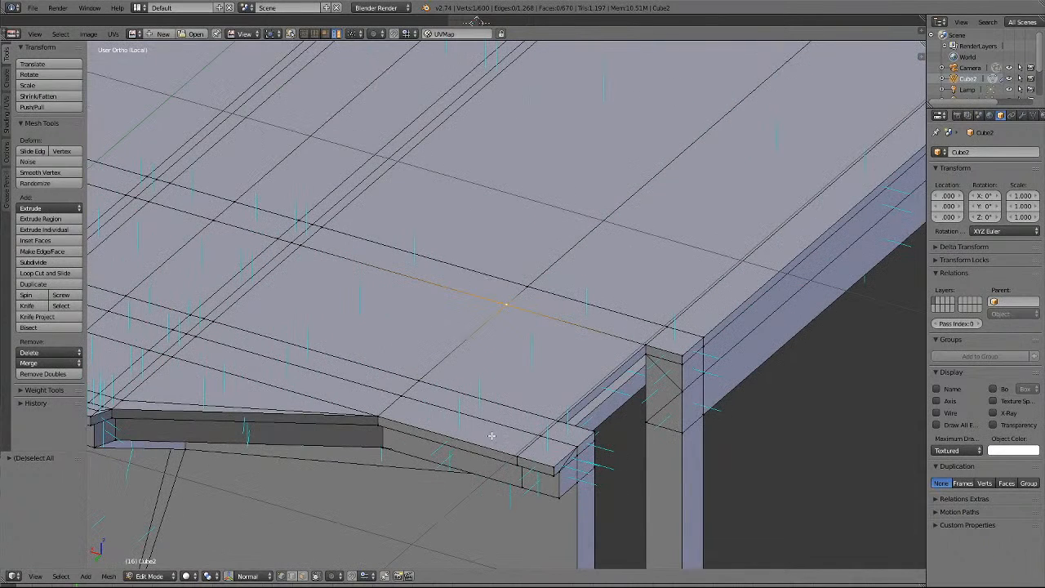
scroll(491, 436, down, 1)
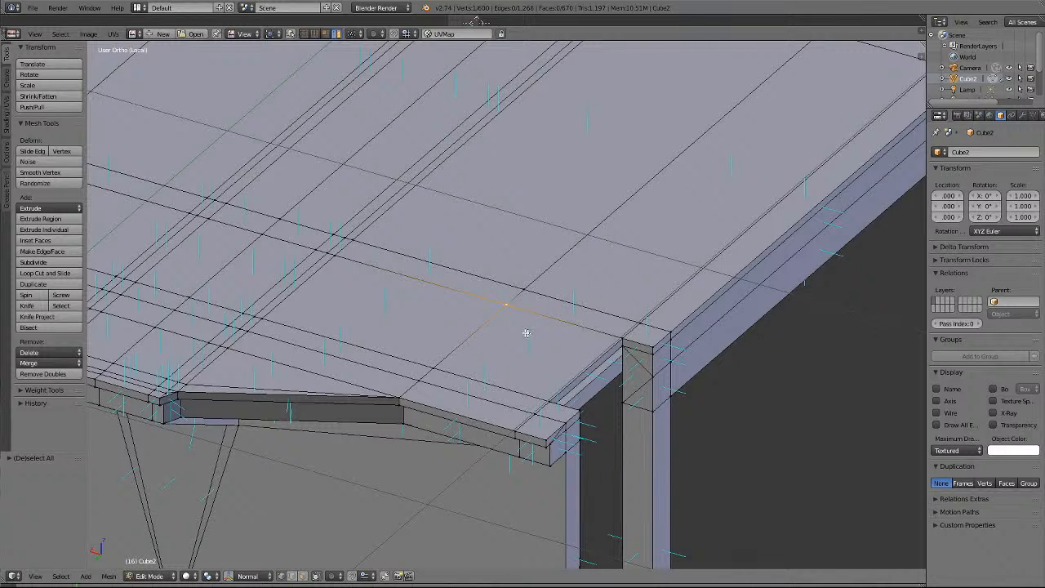
scroll(527, 333, down, 2)
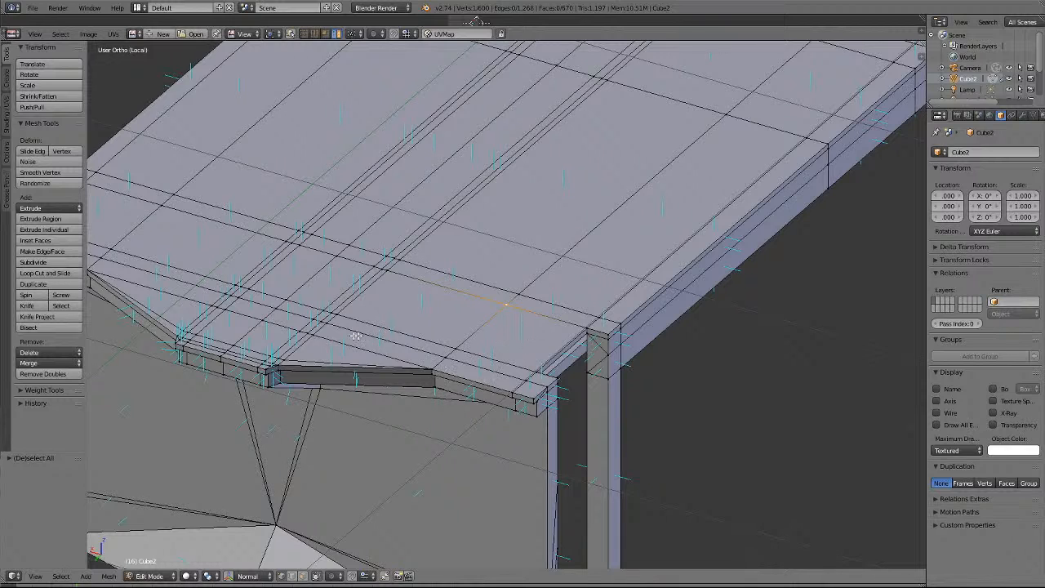
Select the path of vertices running across the end of the deck to the recess's outer corner and inspect the edges there.
shift+right_click(310, 334)
ctrl+right_click(433, 369)
scroll(431, 394, up, 4)
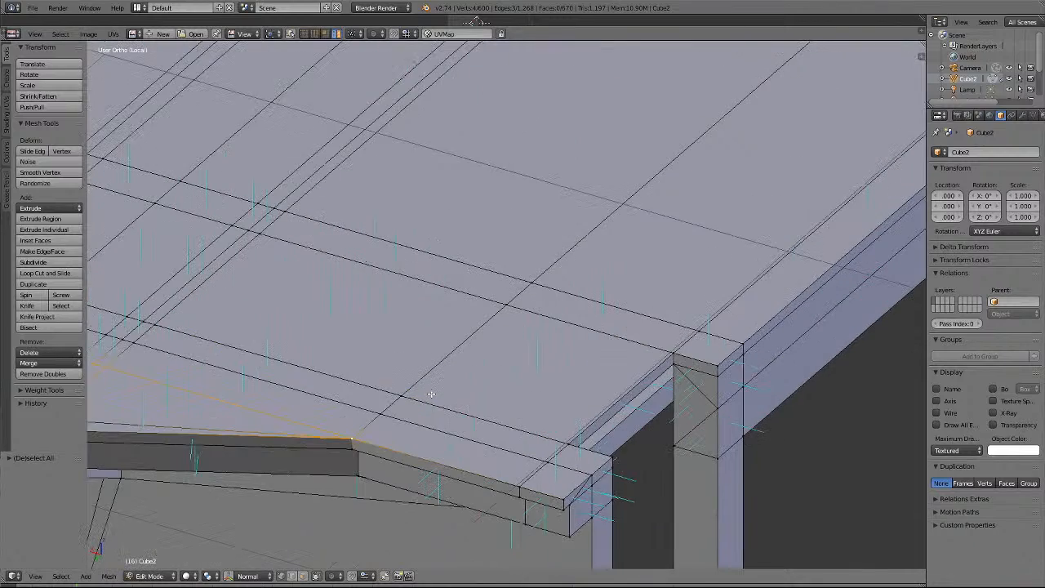
shift+scroll(431, 393, down, 4)
ctrl+scroll(431, 394, down, 12)
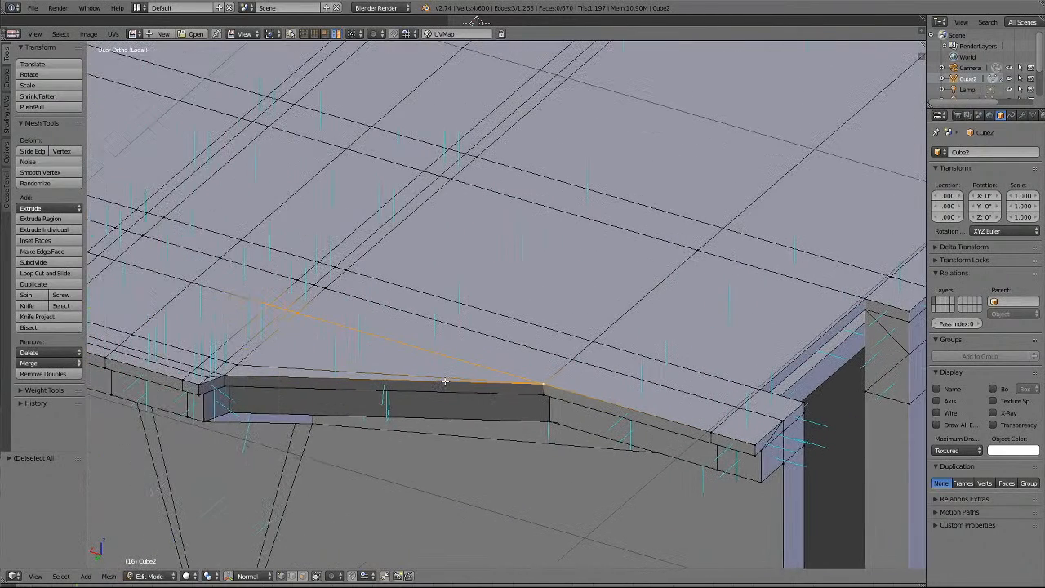
scroll(444, 381, down, 2)
scroll(444, 381, up, 3)
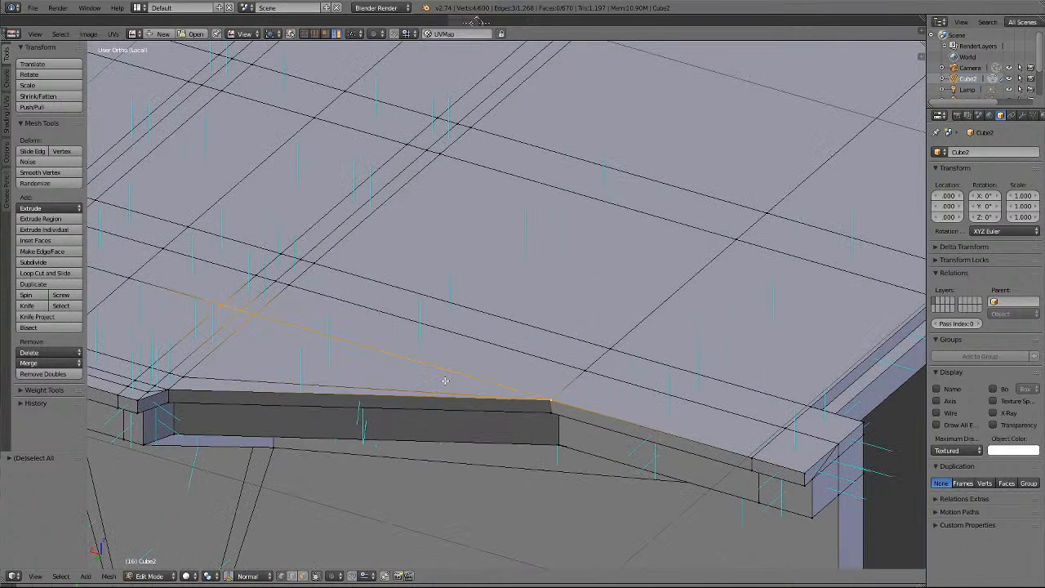
middle_drag(445, 380, 497, 318)
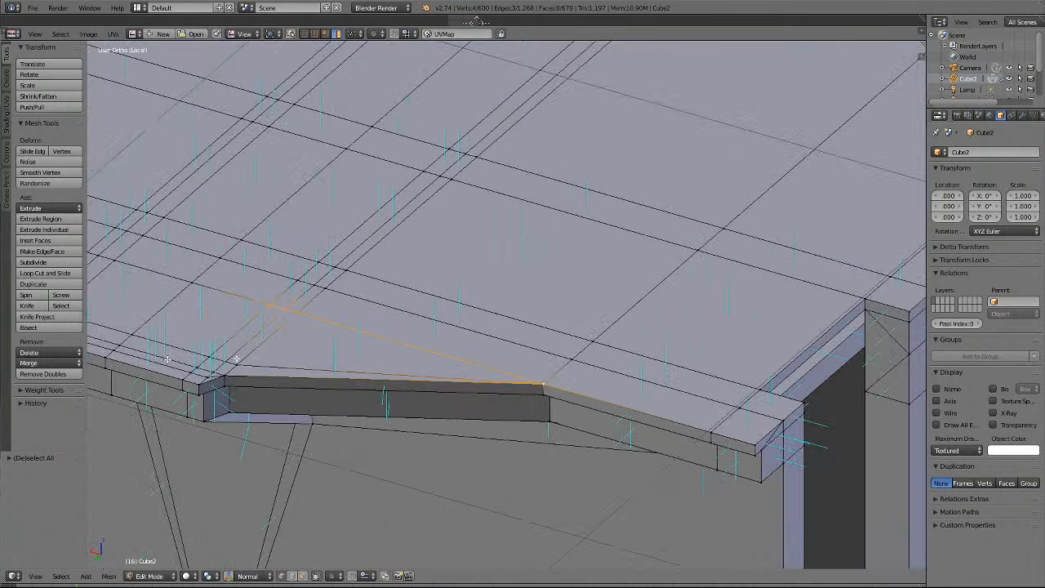
Merge the selected row of deck vertices at the last one, on the recess's outer corner, and clear the selection.
click(41, 363)
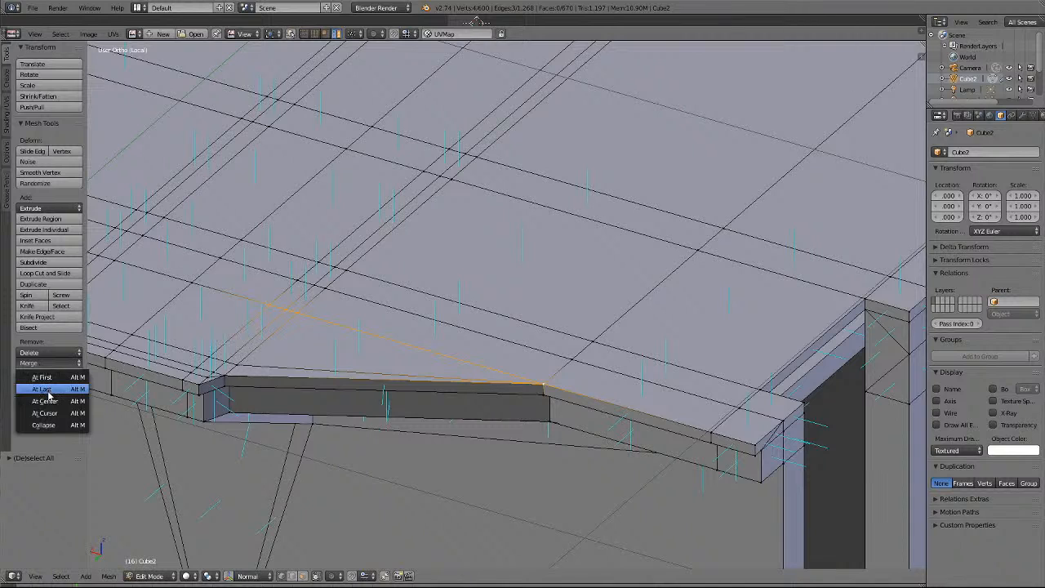
click(49, 392)
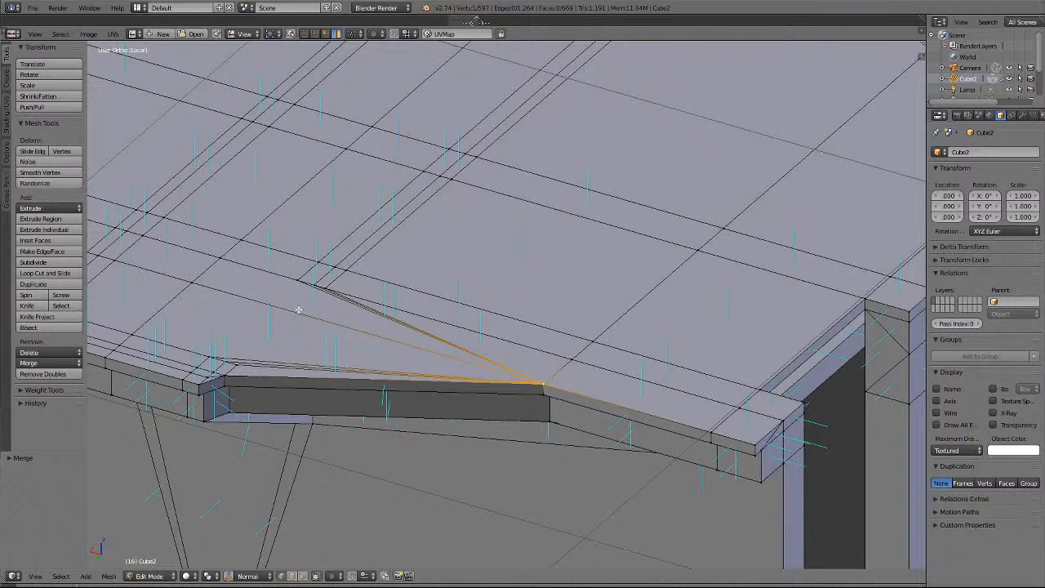
key(a)
Select four deck vertices leading to the recess's inner corner and inspect the surrounding edges up close.
right_click(210, 356)
shift+right_click(223, 361)
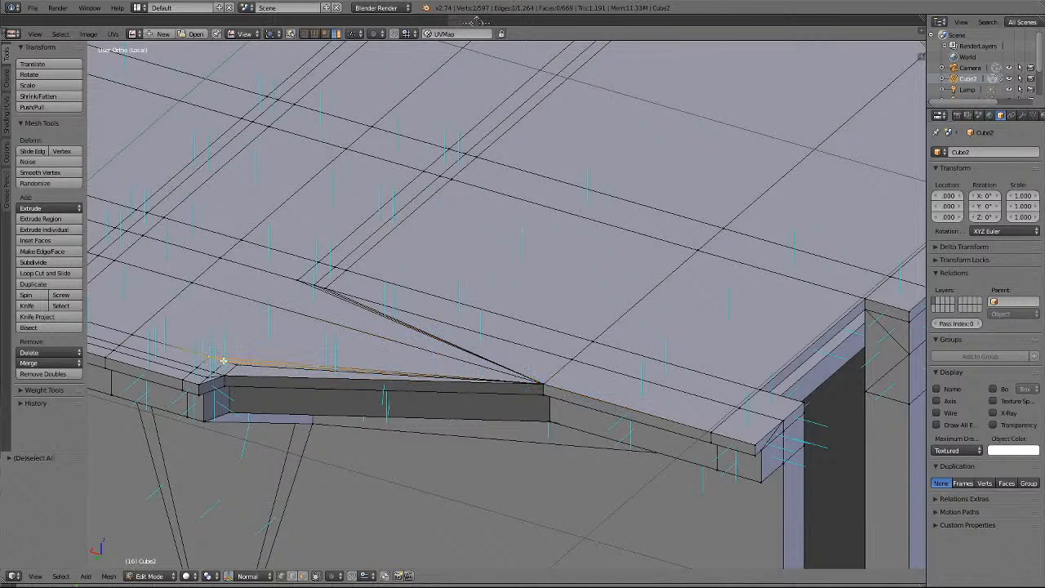
shift+right_click(235, 365)
shift+right_click(227, 375)
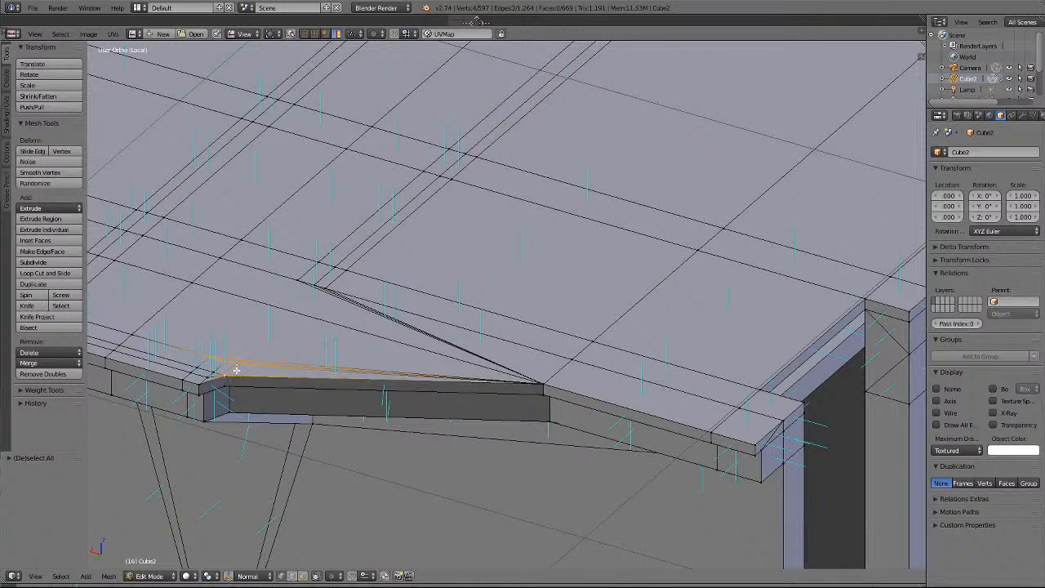
key(KP_Decimal)
scroll(517, 329, down, 9)
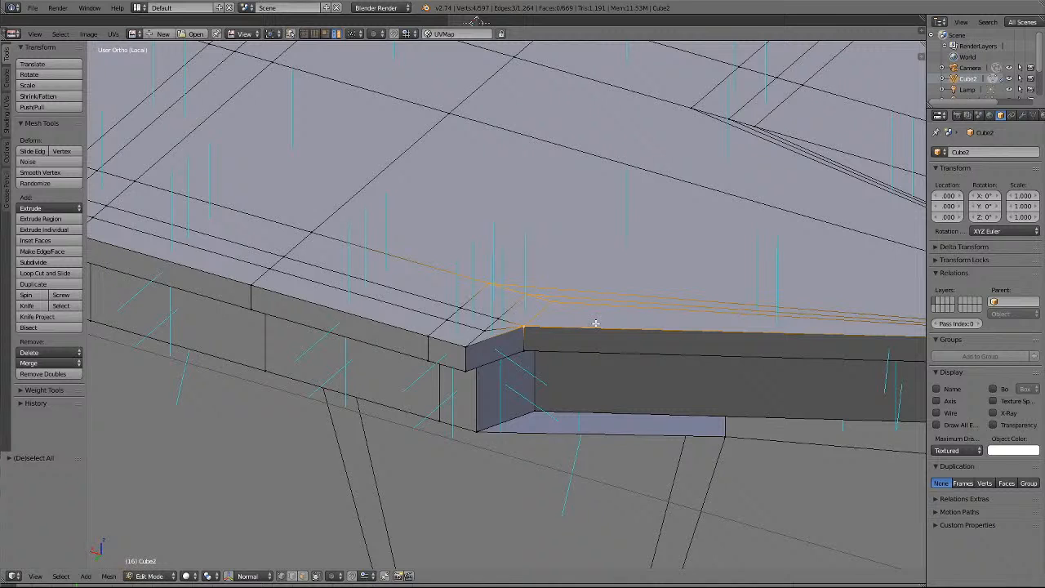
middle_drag(595, 324, 612, 289)
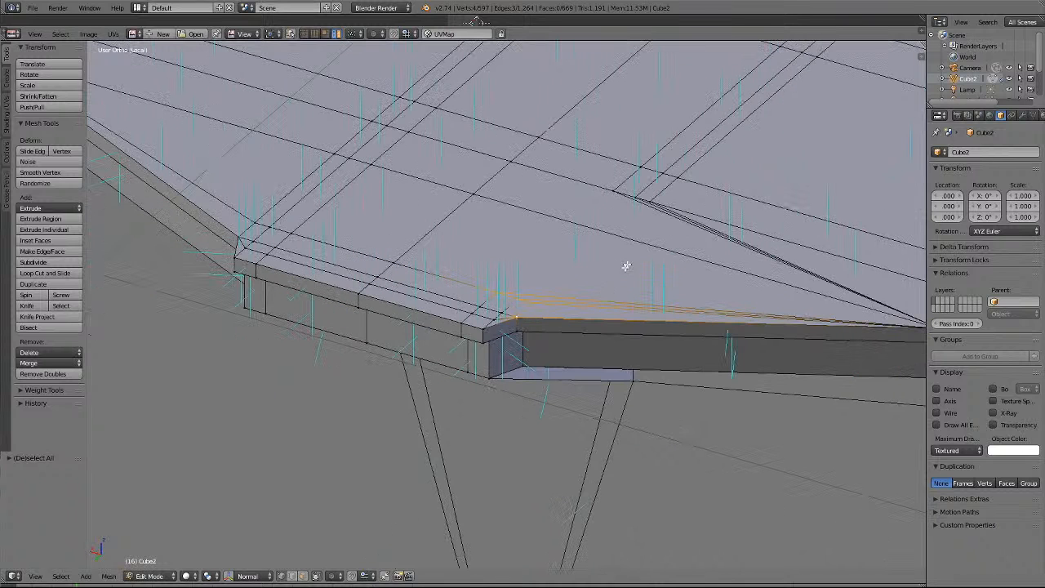
scroll(631, 262, down, 3)
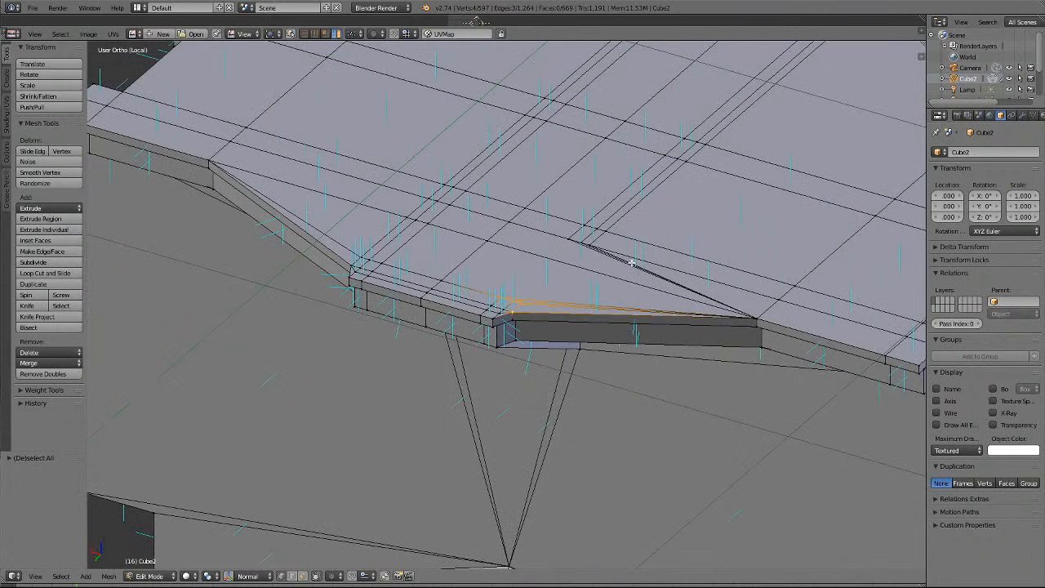
scroll(631, 262, up, 3)
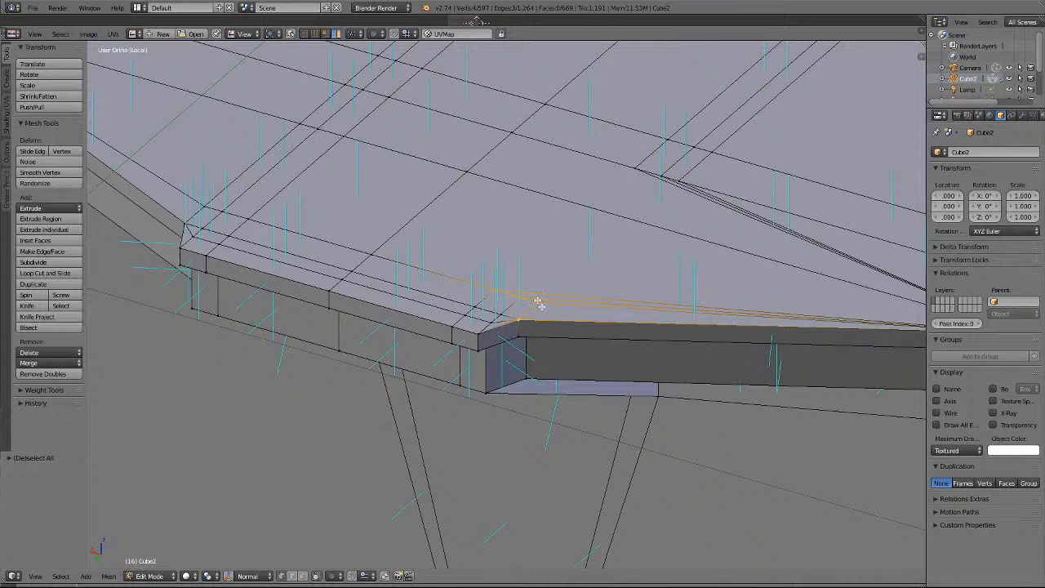
Add the four neighbouring deck vertices to the selection, then reselect the recess's inner corner vertex so it is picked last.
shift+right_click(475, 306)
shift+right_click(499, 316)
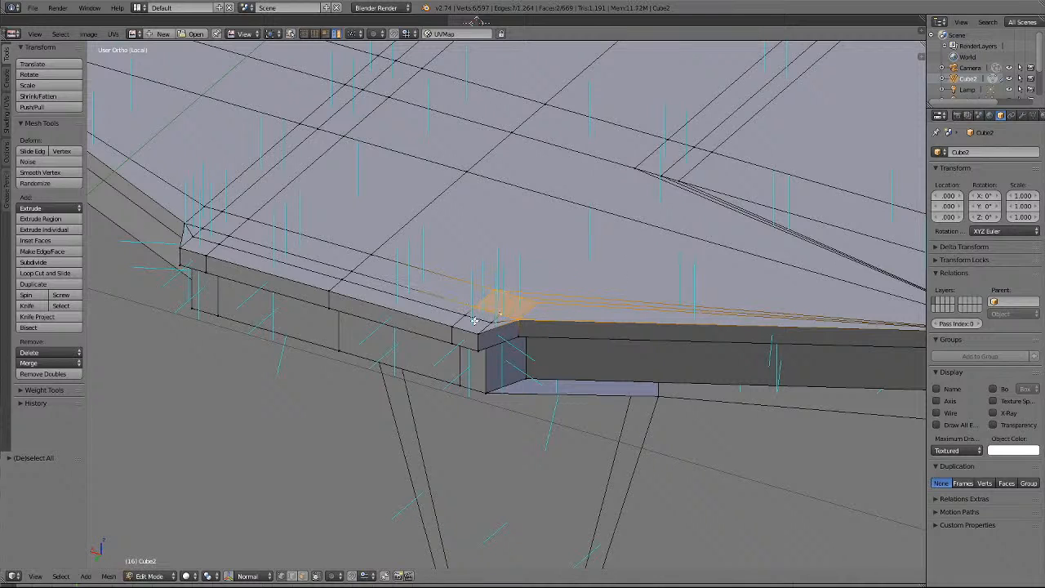
shift+right_click(466, 316)
shift+right_click(493, 324)
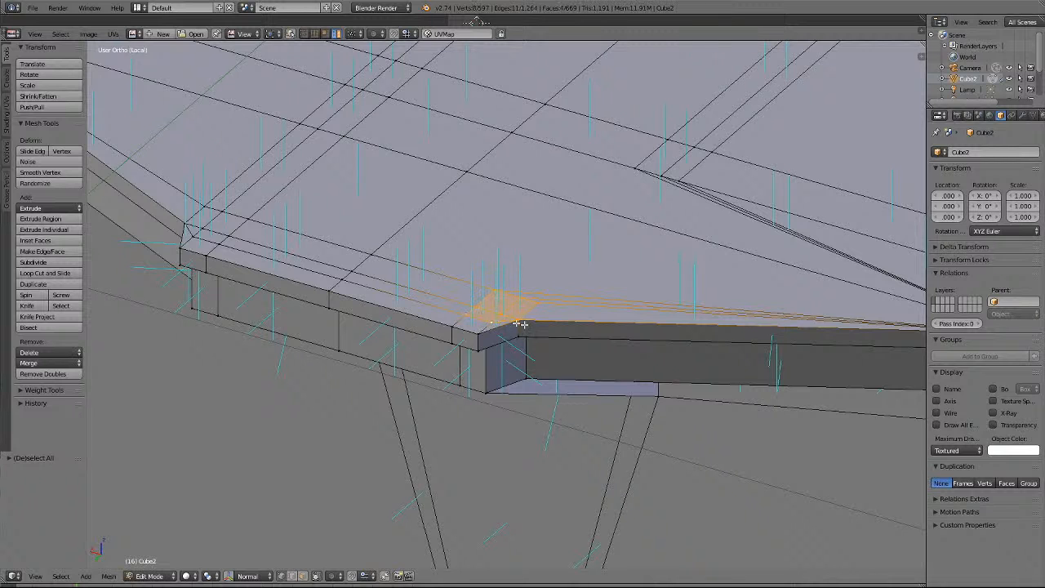
middle_drag(596, 320, 633, 314)
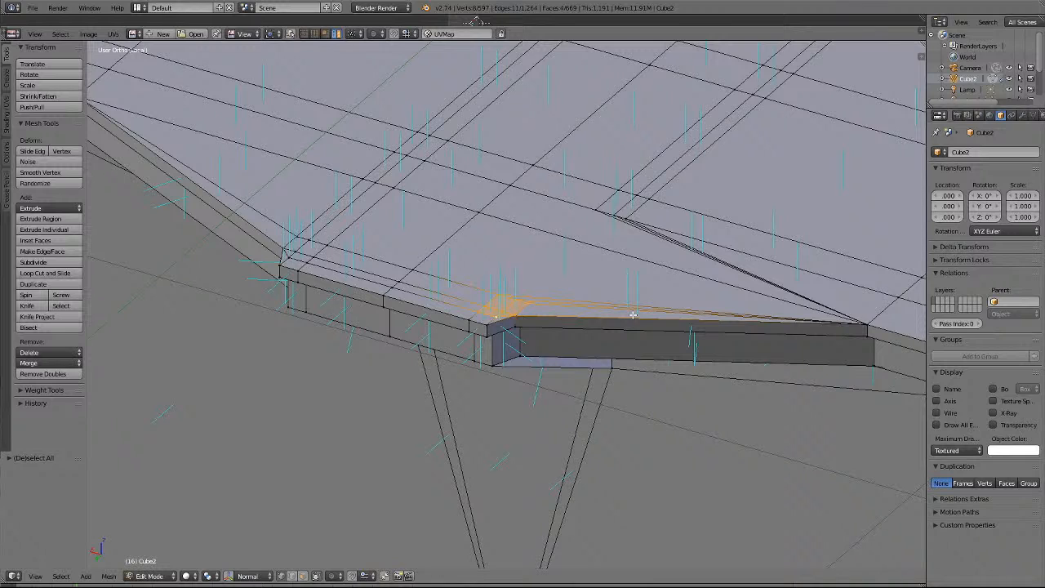
shift+right_click(627, 315)
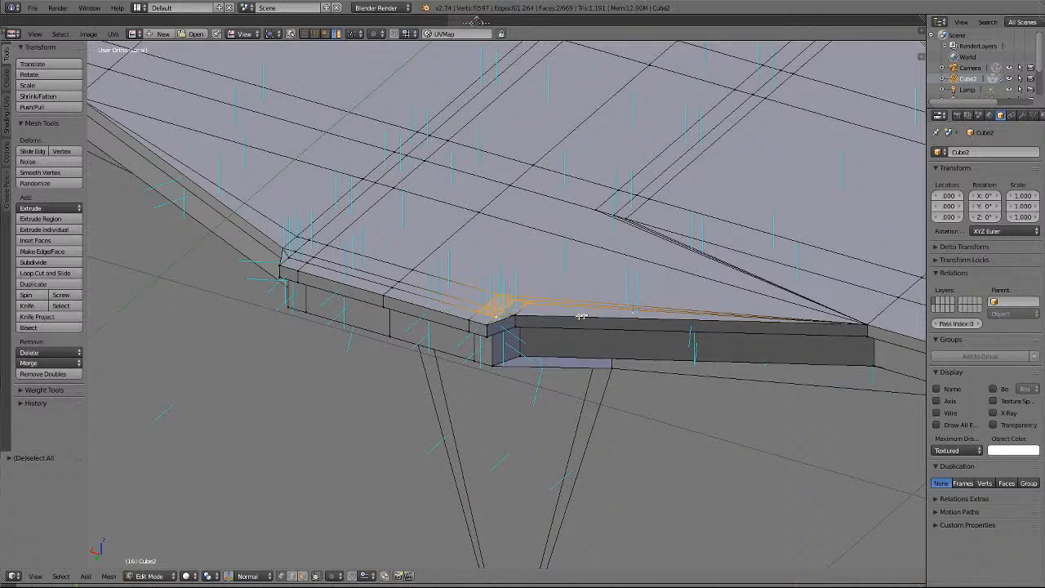
shift+right_click(515, 318)
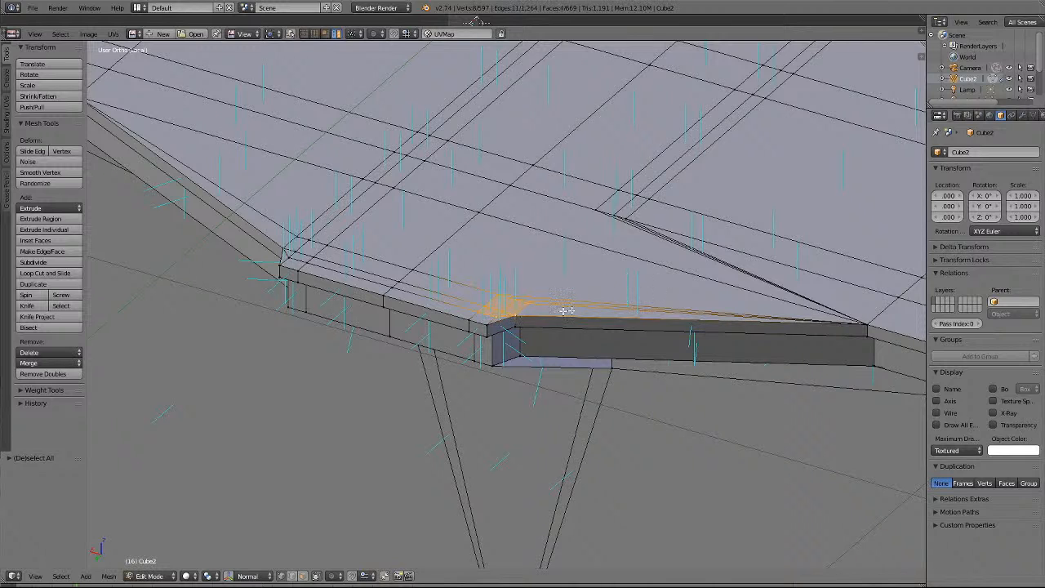
Try merging the selected vertices at the recess's inner corner, and undo the merge.
click(49, 362)
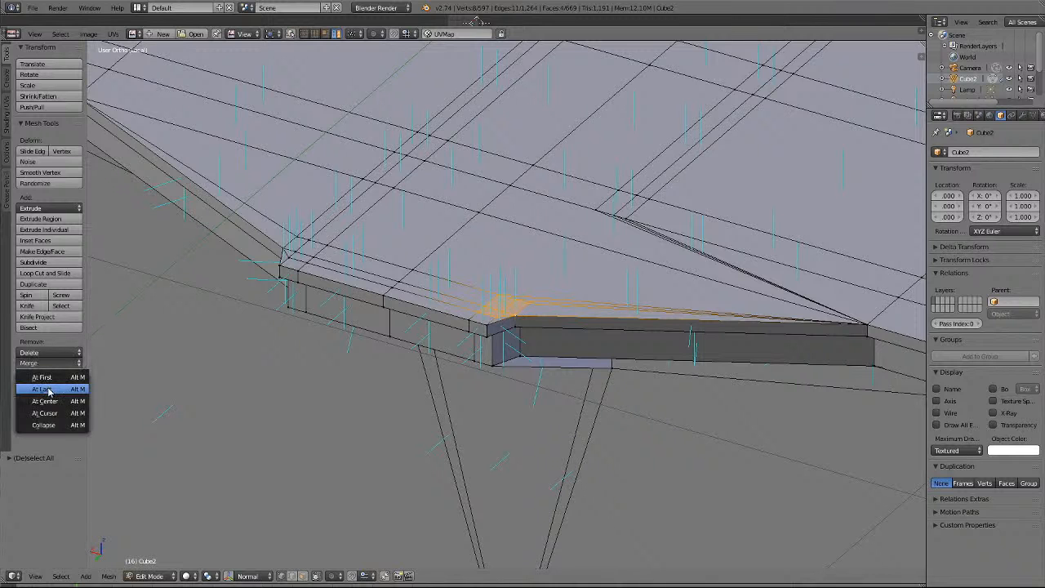
click(52, 392)
scroll(677, 275, up, 1)
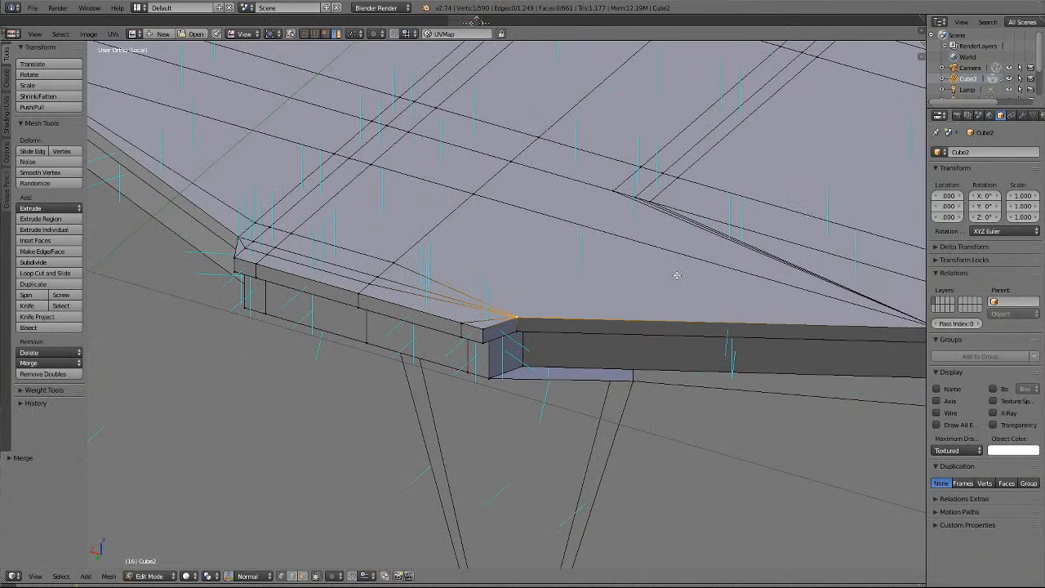
scroll(677, 275, down, 1)
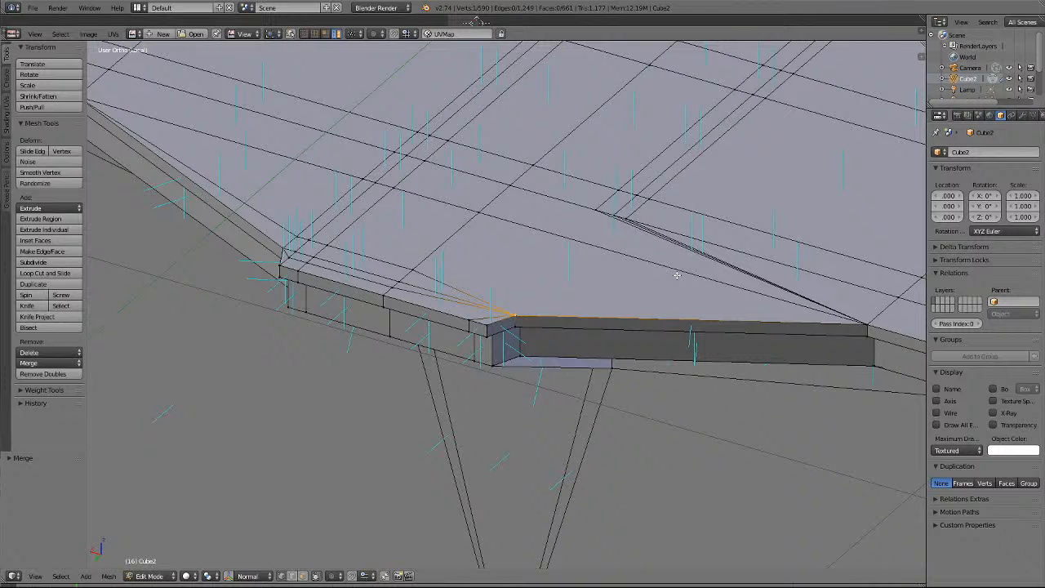
key(ctrl+z)
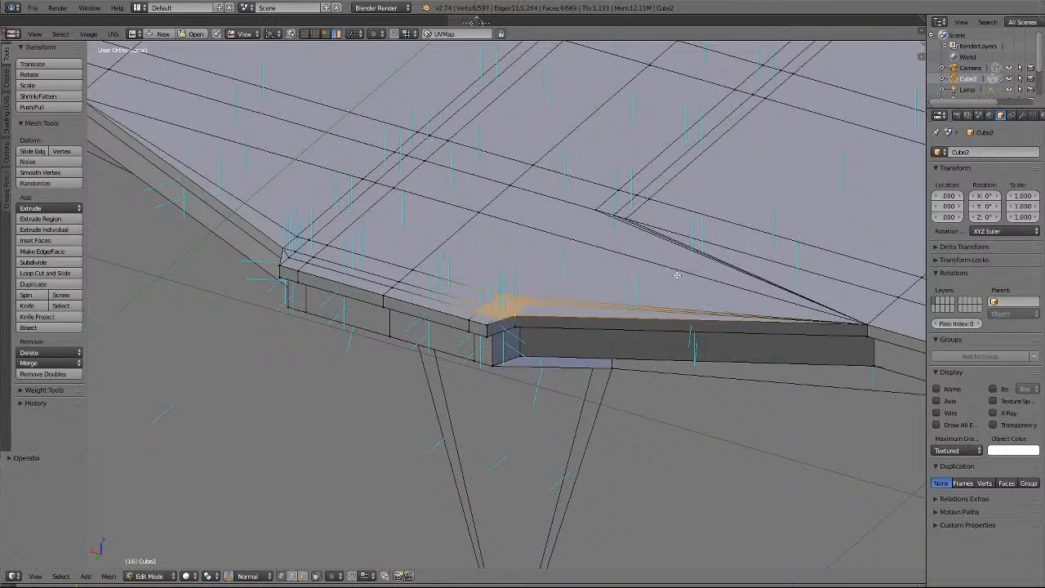
Merge the selected vertices at the last one, on the recess's inner corner, and clear the selection.
scroll(677, 275, up, 2)
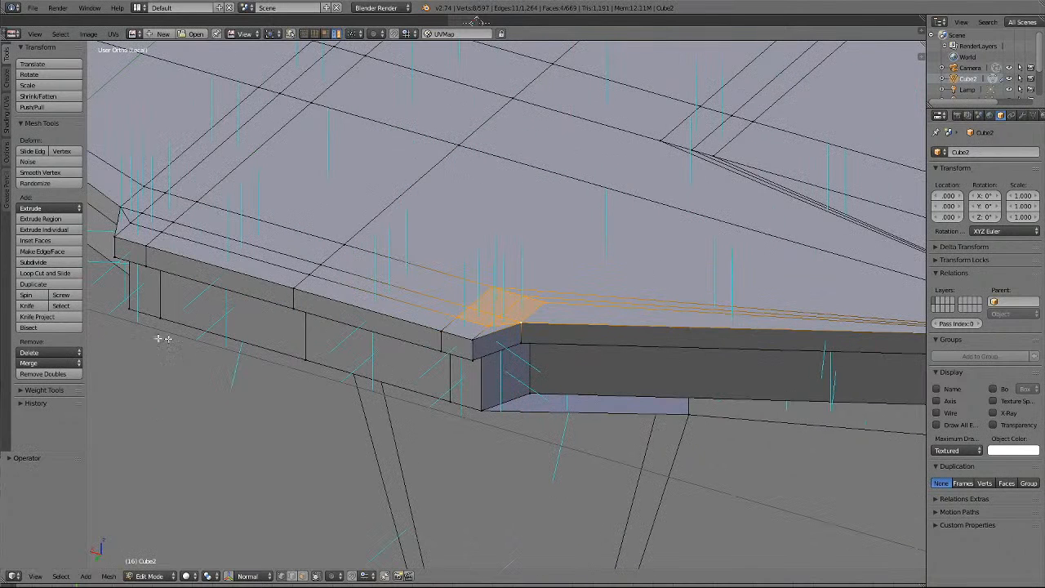
click(59, 363)
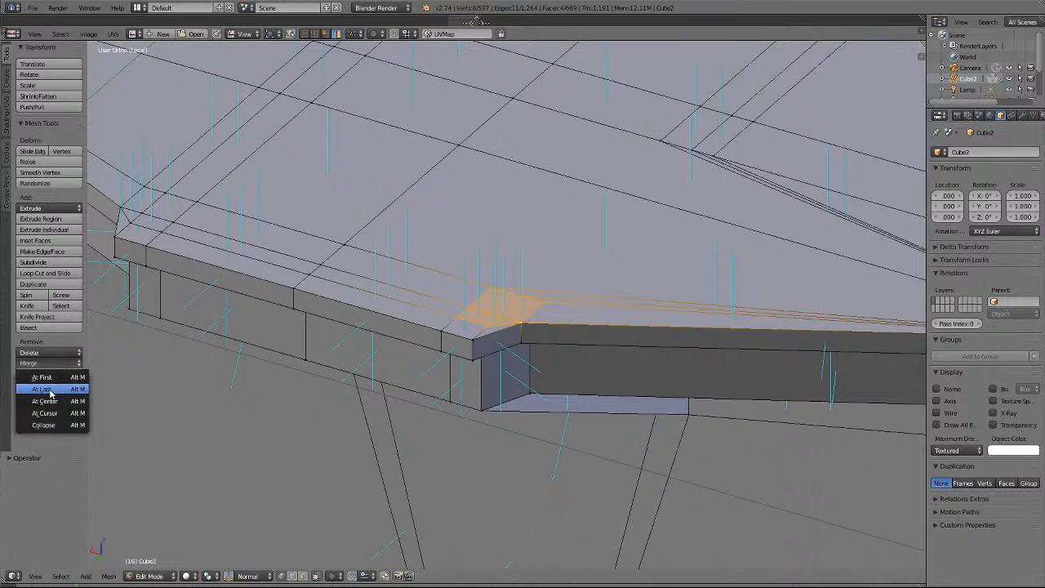
click(43, 388)
key(a)
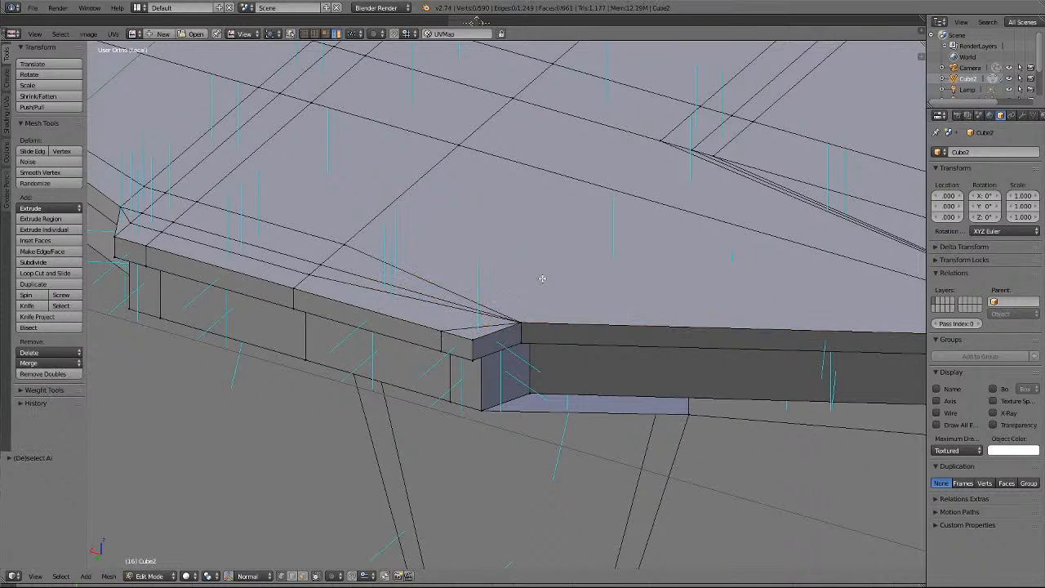
Merge the four vertices along the middle line of the projecting deck lip at the last one, on its outer edge, and clear the selection.
scroll(542, 278, down, 2)
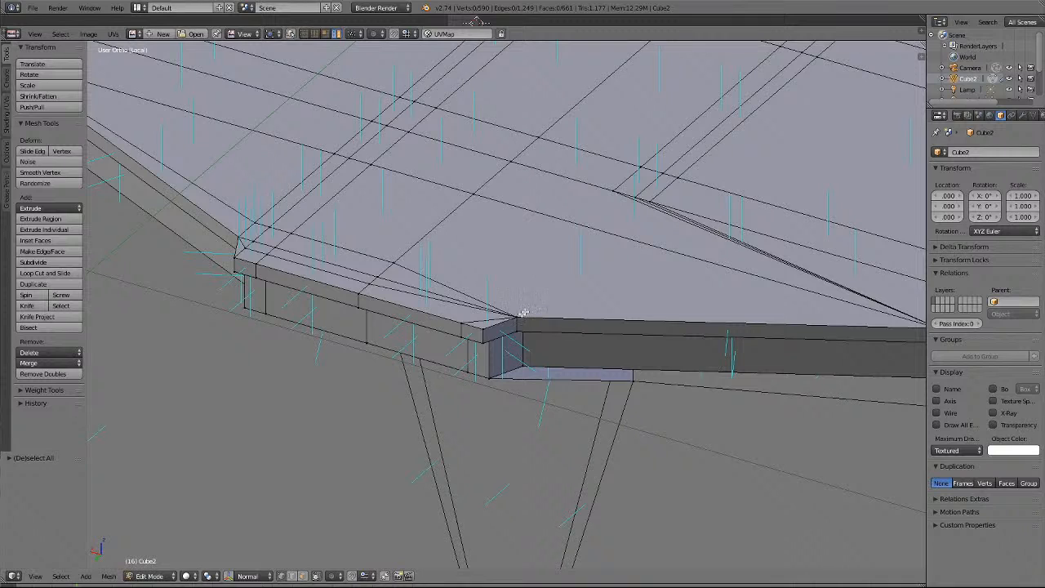
right_click(396, 264)
shift+right_click(386, 278)
shift+right_click(373, 285)
shift+right_click(361, 294)
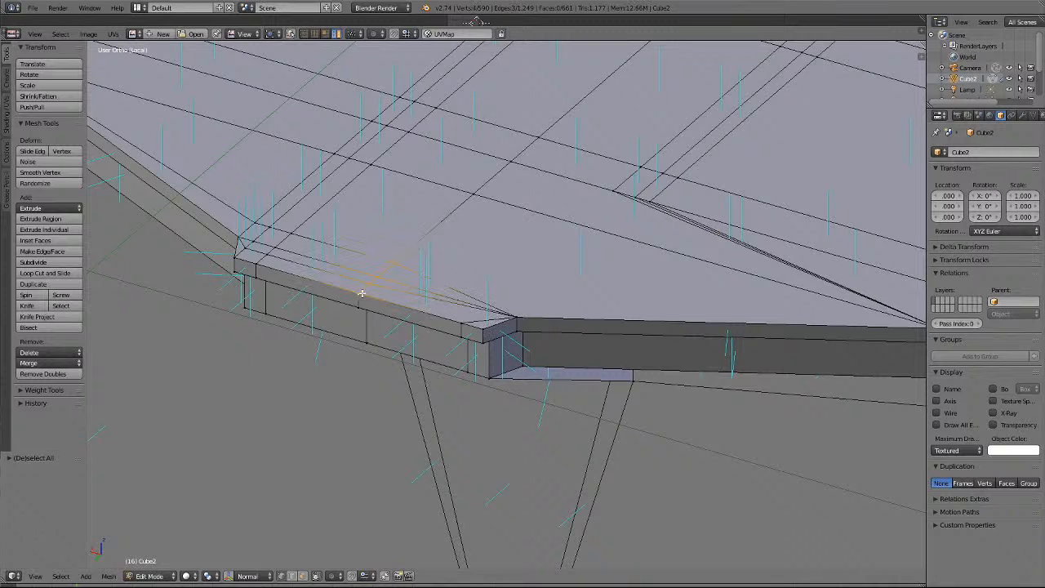
click(49, 362)
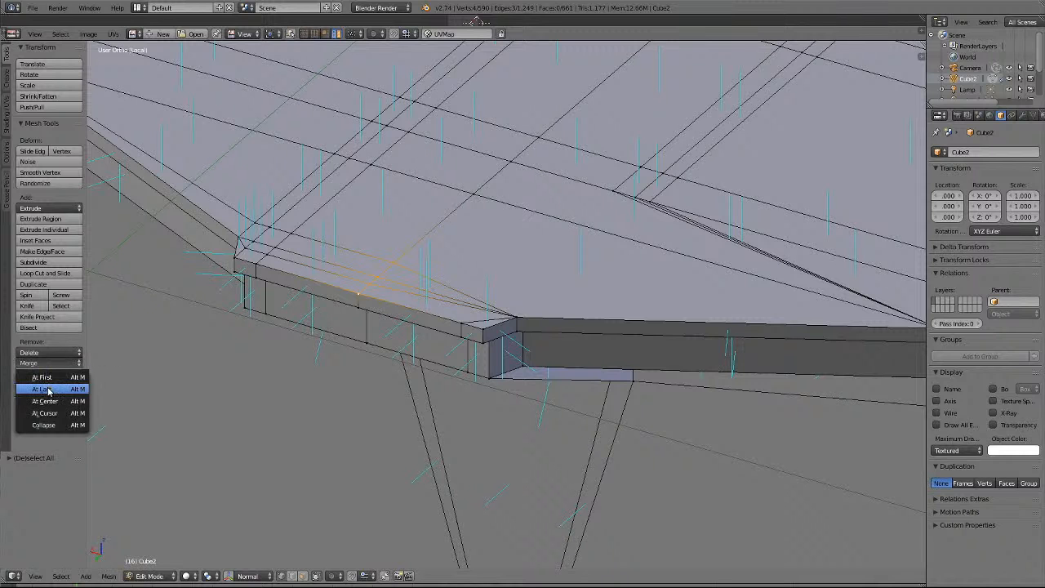
click(48, 390)
key(a)
Examine the deck's recessed end both close up and in the context of the whole chassis.
middle_drag(611, 227, 613, 225)
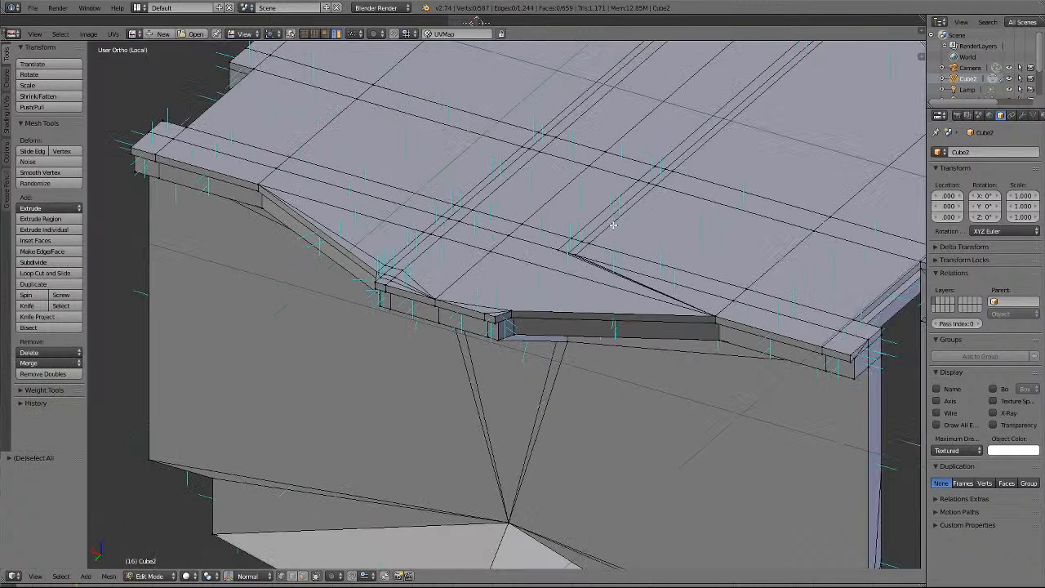
scroll(613, 225, down, 3)
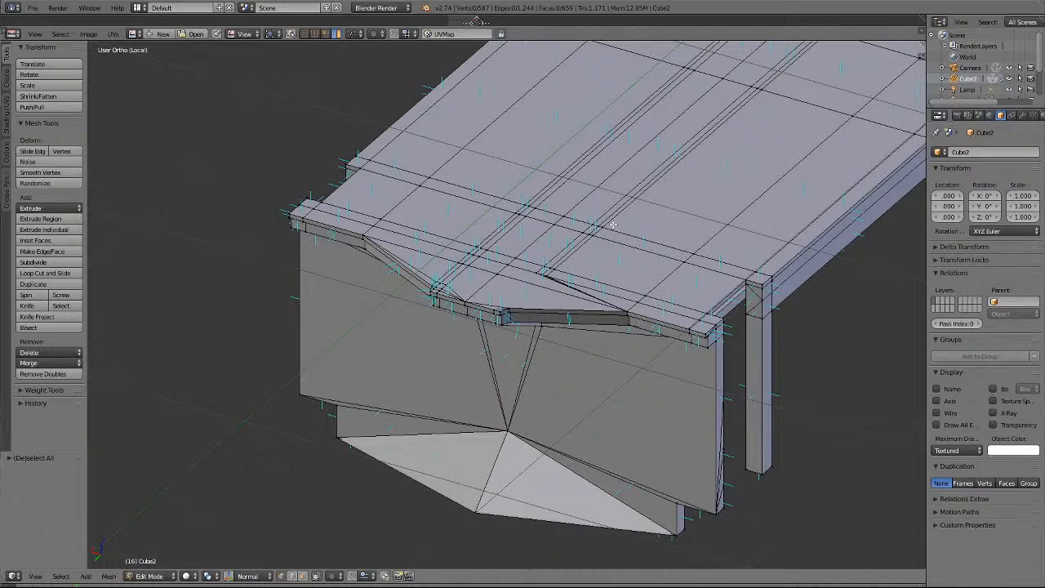
scroll(777, 104, down, 5)
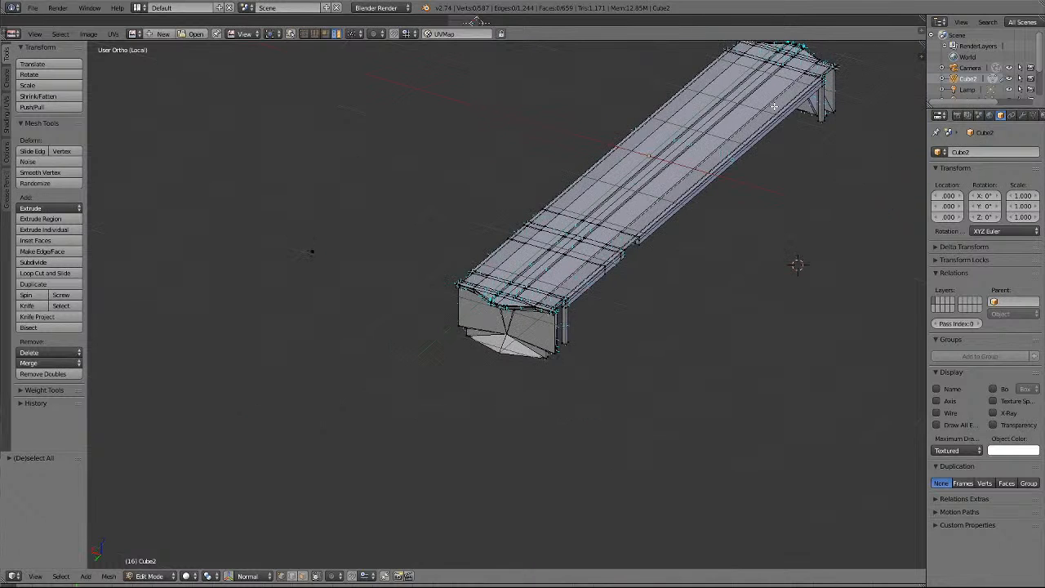
scroll(774, 106, up, 9)
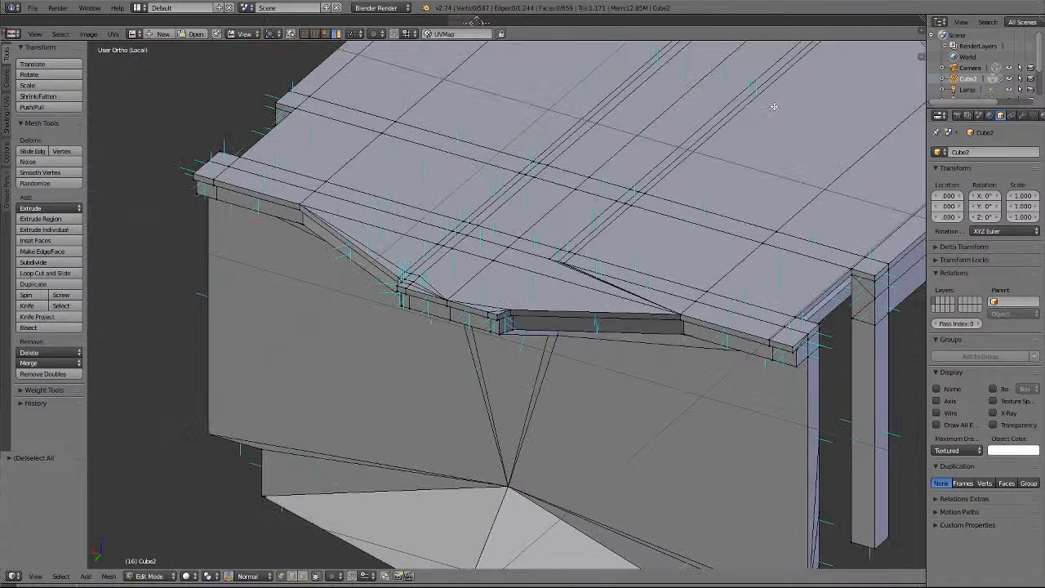
scroll(774, 106, down, 2)
scroll(774, 107, up, 6)
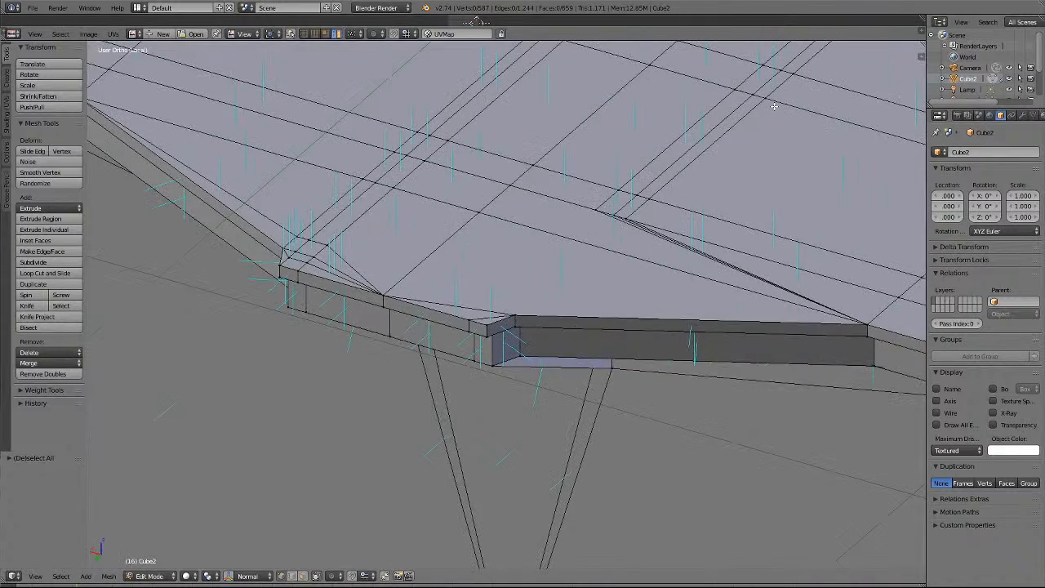
scroll(774, 106, down, 4)
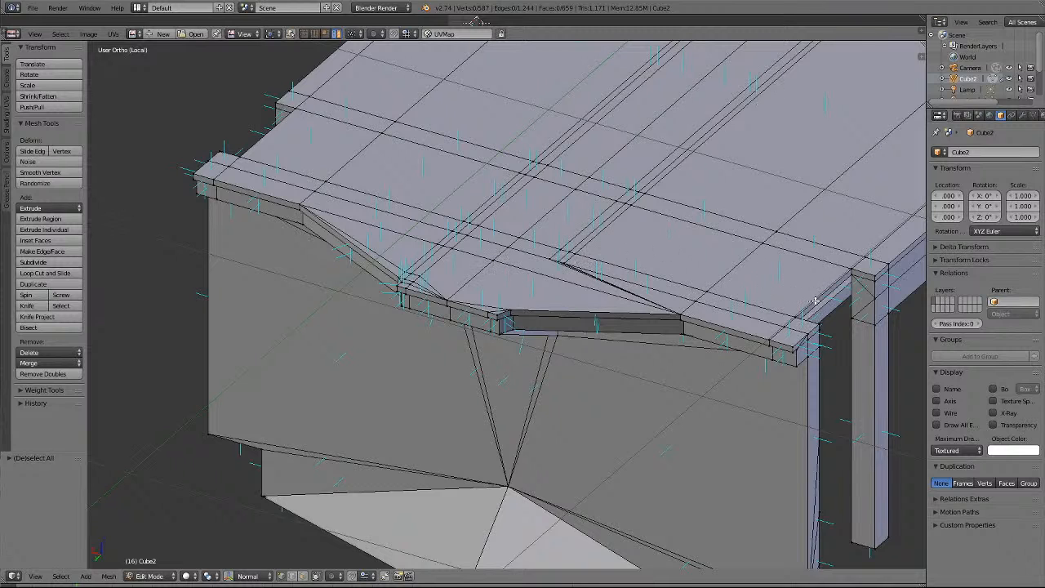
Merge the vertices where the narrow deck lines converge into the crosswise edge vertex just behind the recess's outer corner, and clear the selection.
right_click(565, 265)
shift+right_click(565, 265)
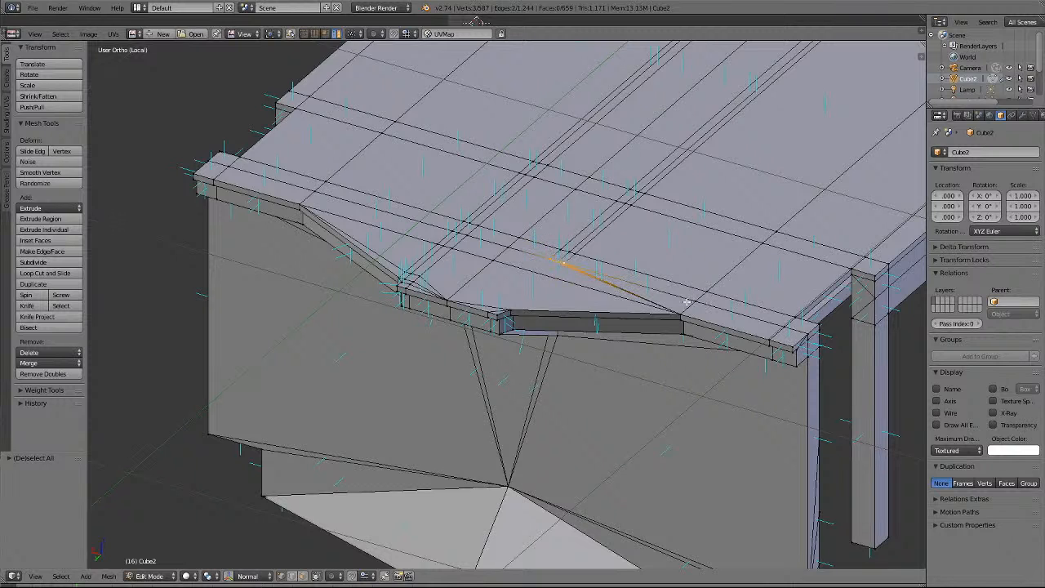
shift+right_click(690, 301)
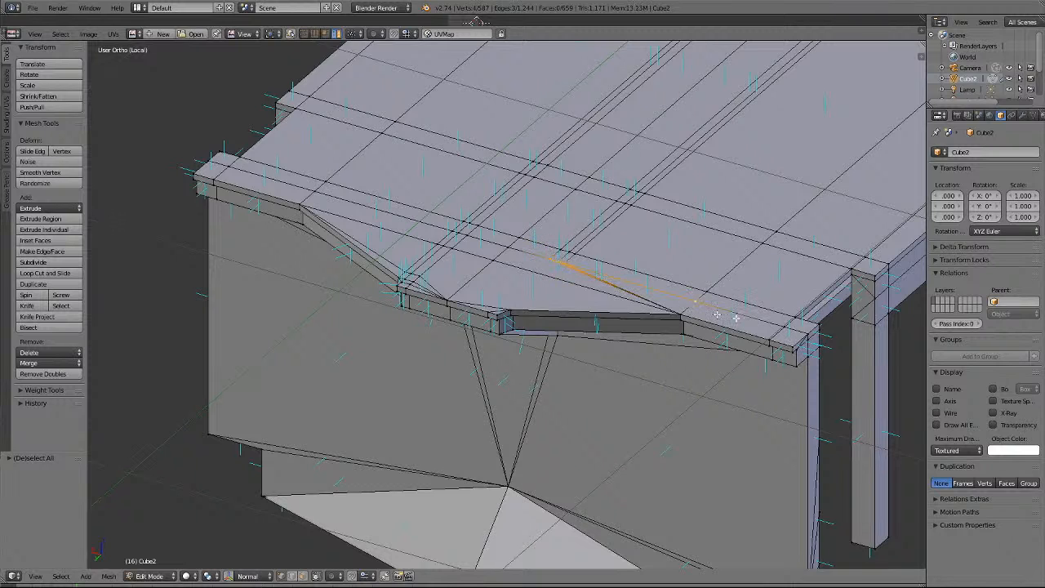
click(41, 363)
click(49, 392)
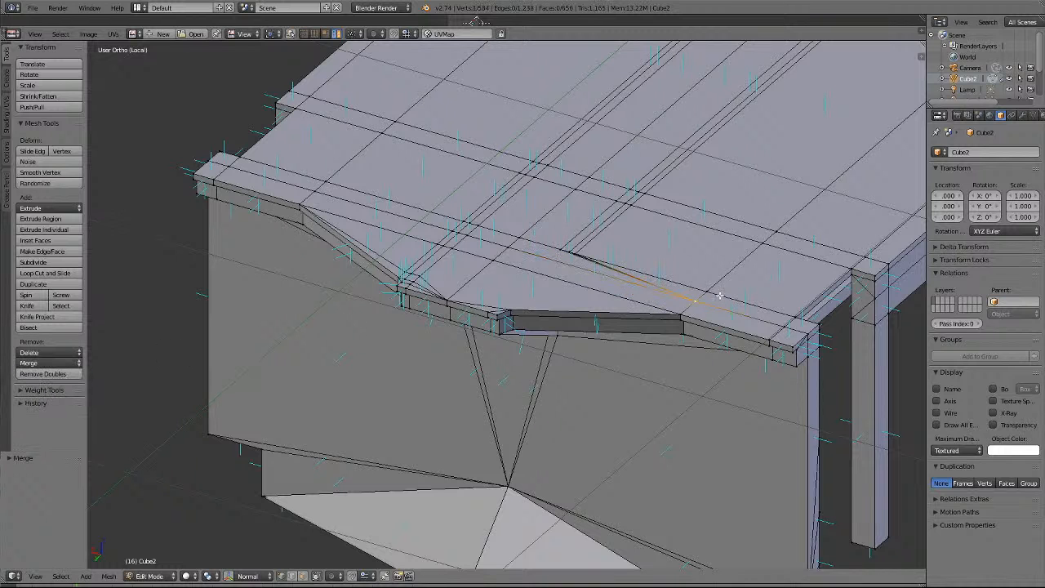
key(a)
Merge the five vertices along the crosswise deck line behind the end recess at the last one, on the side notch's near inner corner.
middle_drag(786, 291, 545, 399)
scroll(545, 399, up, 2)
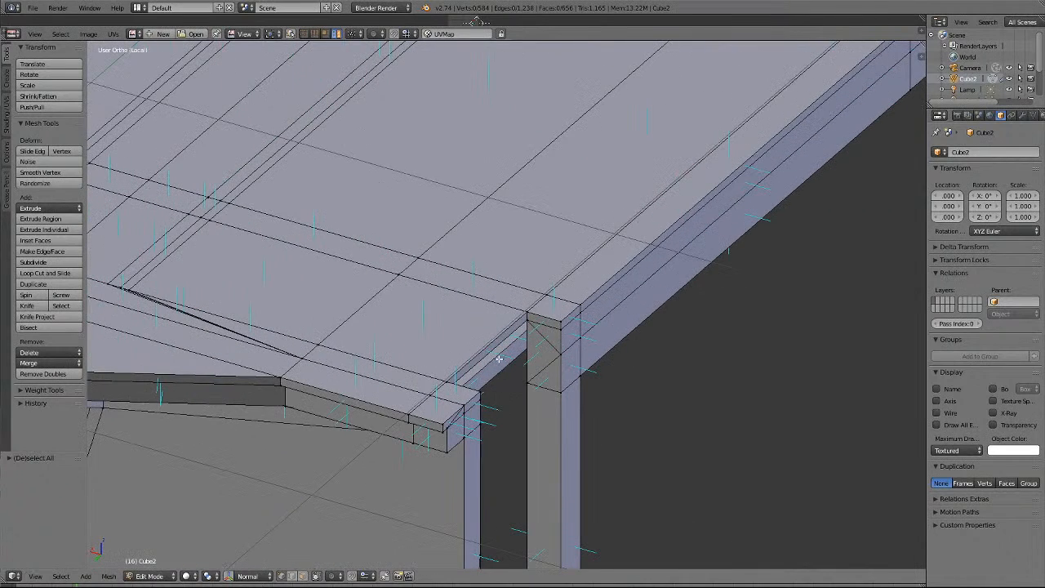
right_click(120, 287)
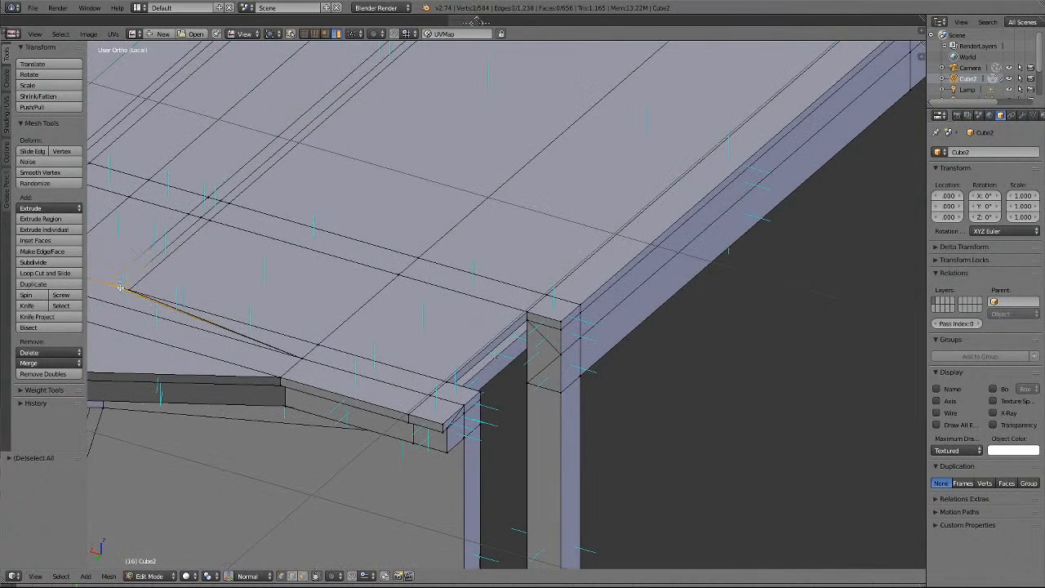
click(318, 344)
click(451, 381)
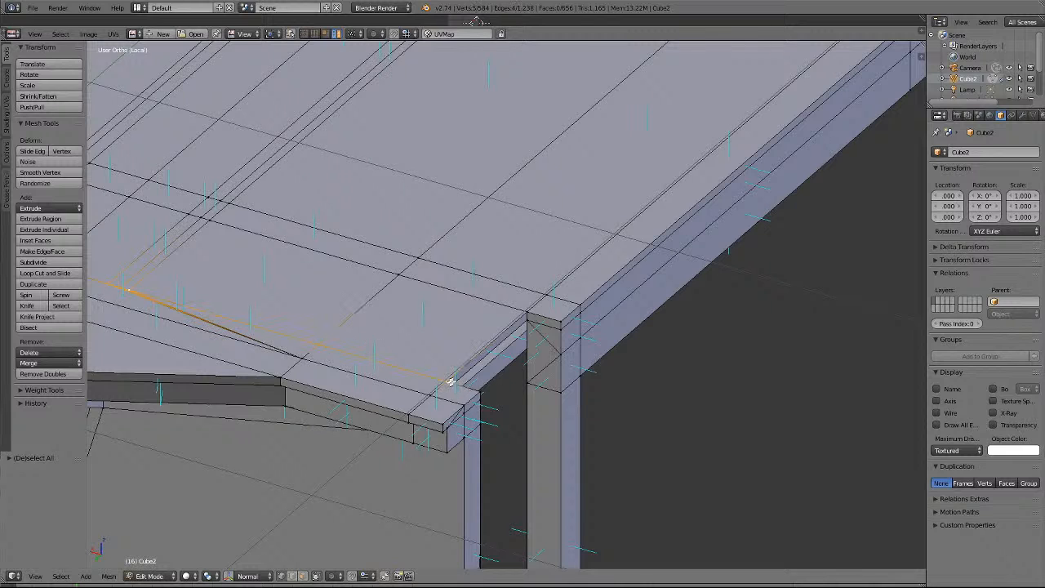
key(Return)
click(31, 363)
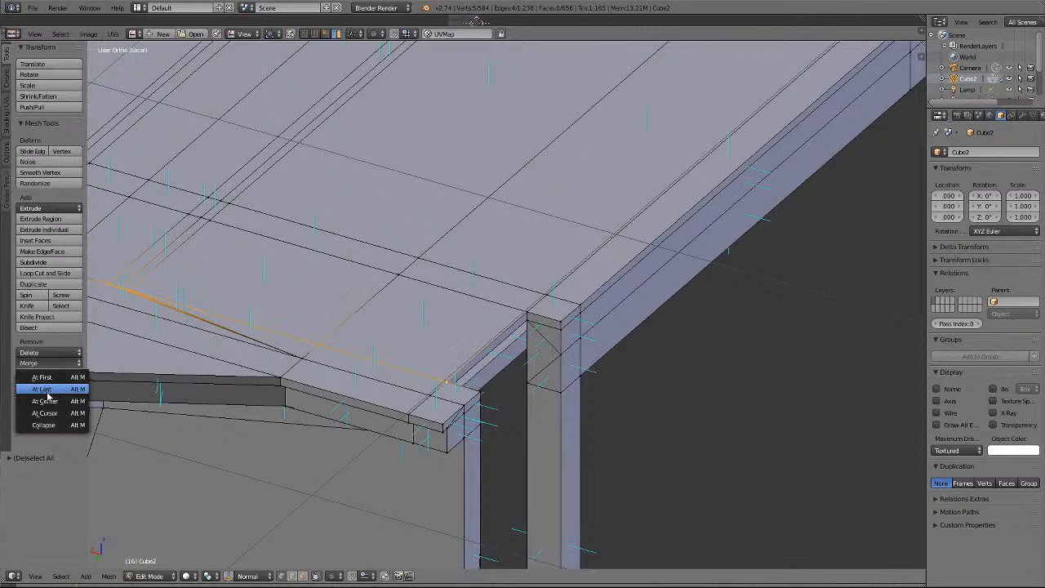
click(42, 390)
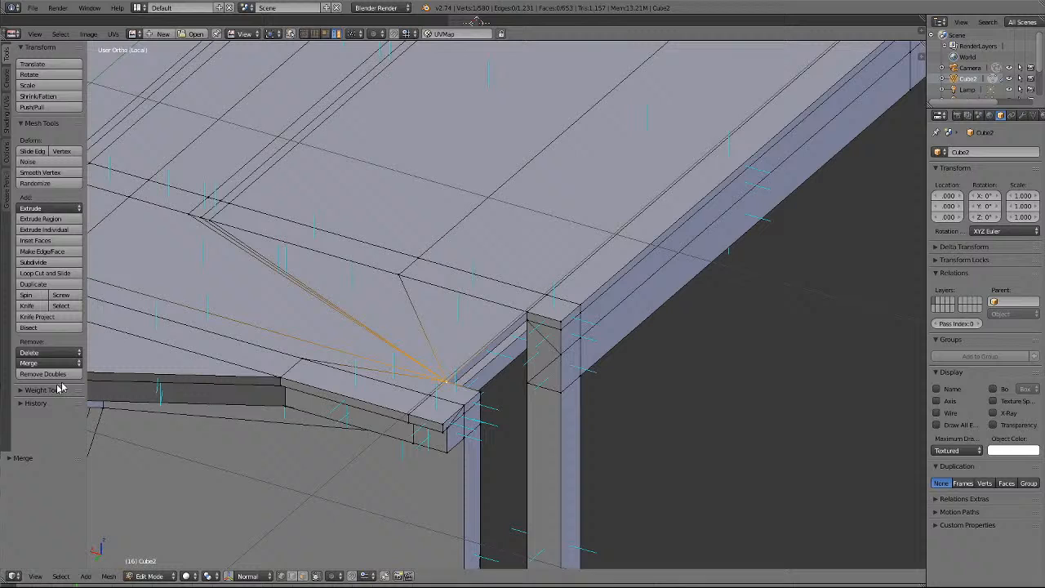
Merge the three vertices on the end lip beside the side notch at the last one, on the lip's front edge, and clear the selection.
right_click(302, 360)
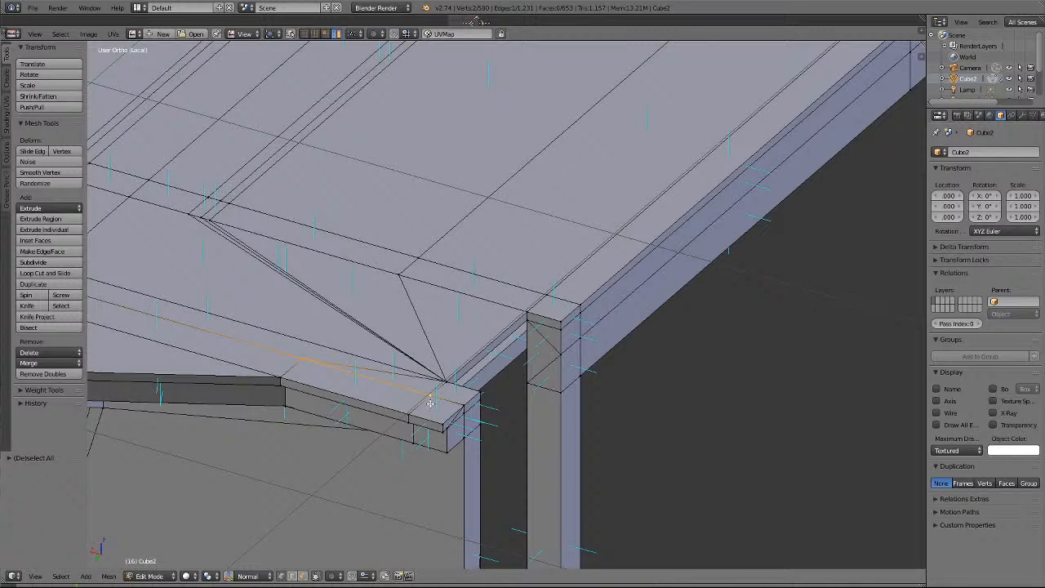
key(a)
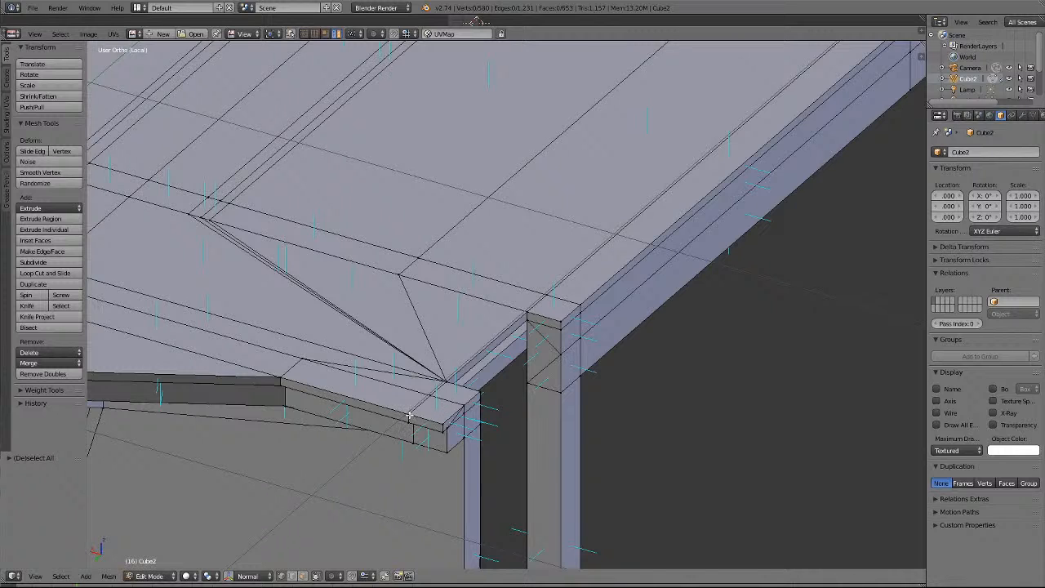
right_click(305, 360)
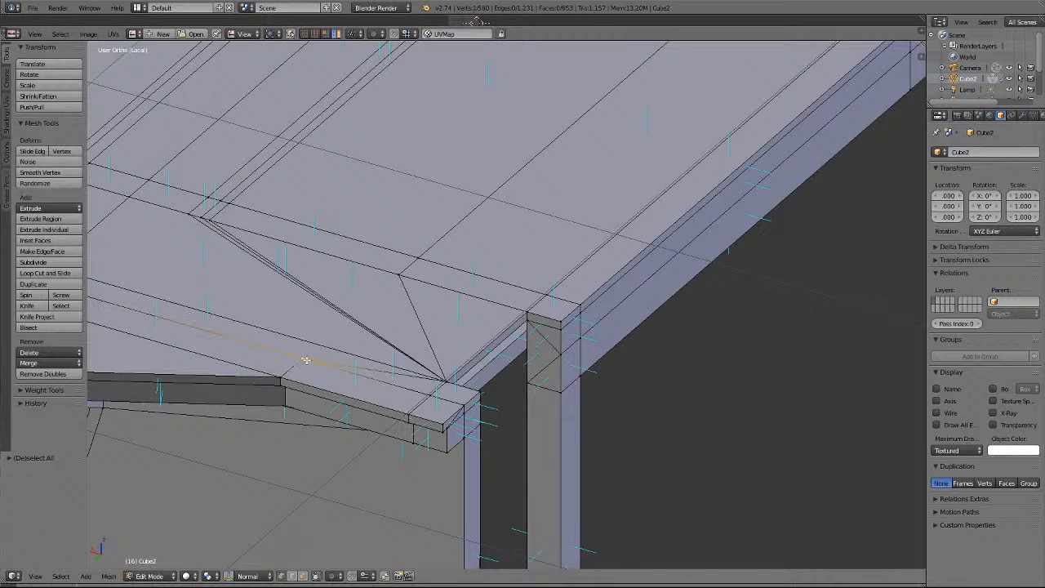
right_click(428, 397)
shift+right_click(412, 415)
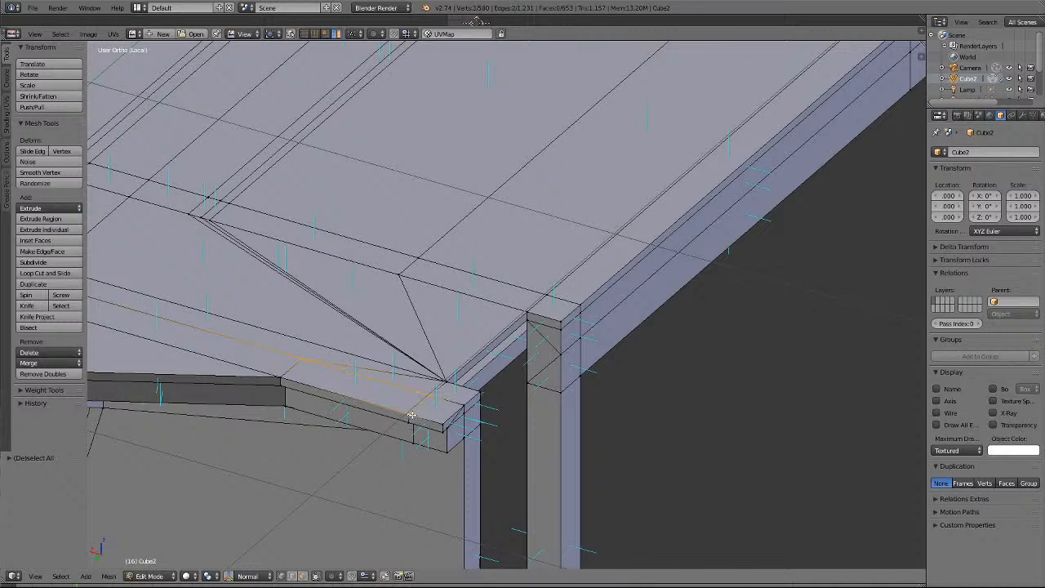
click(49, 363)
click(54, 390)
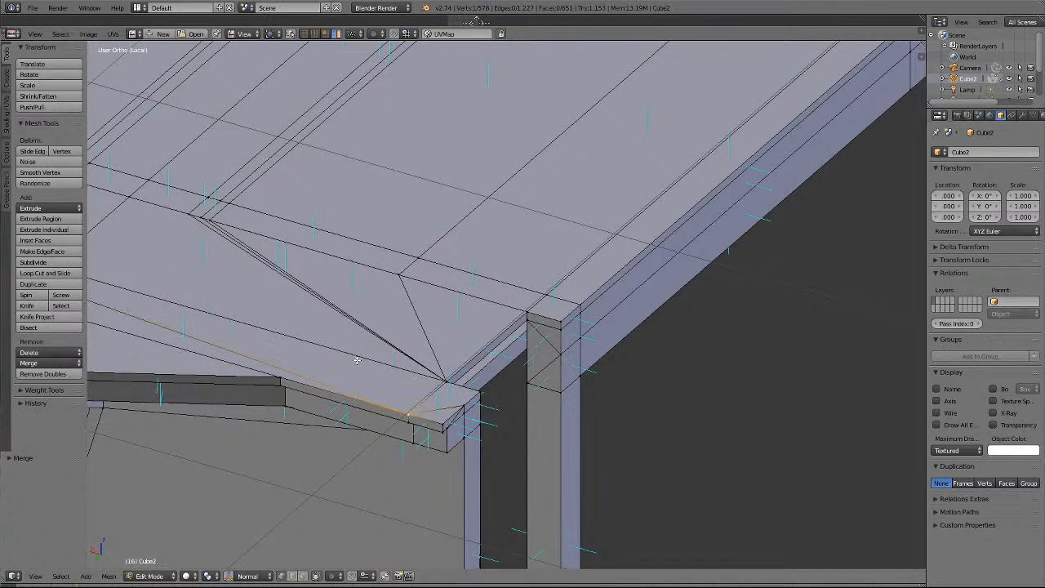
key(a)
Examine the deck corner and side notch close up, from both below and above.
scroll(331, 358, down, 2)
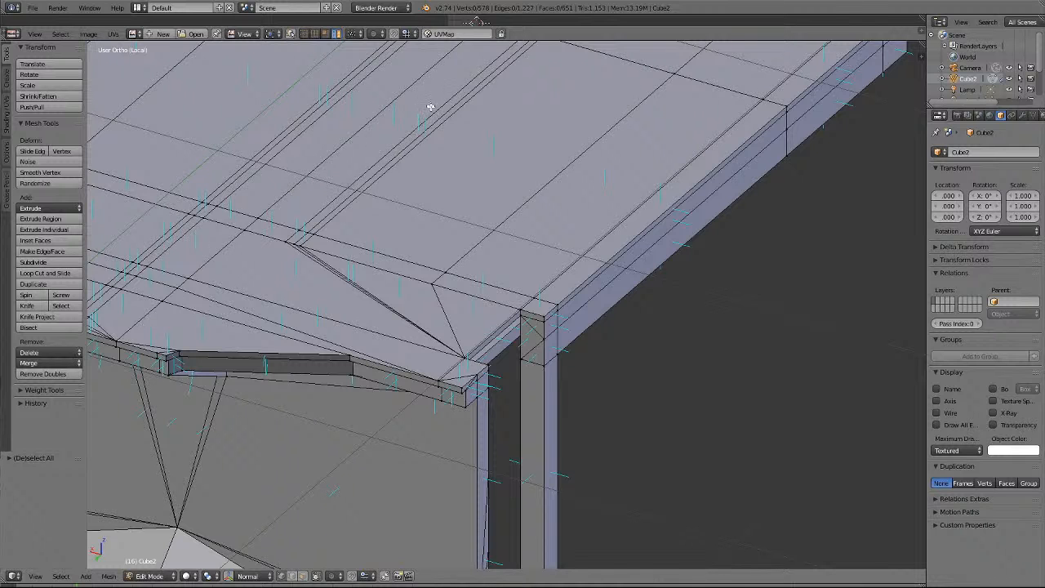
scroll(484, 295, up, 4)
scroll(484, 294, down, 1)
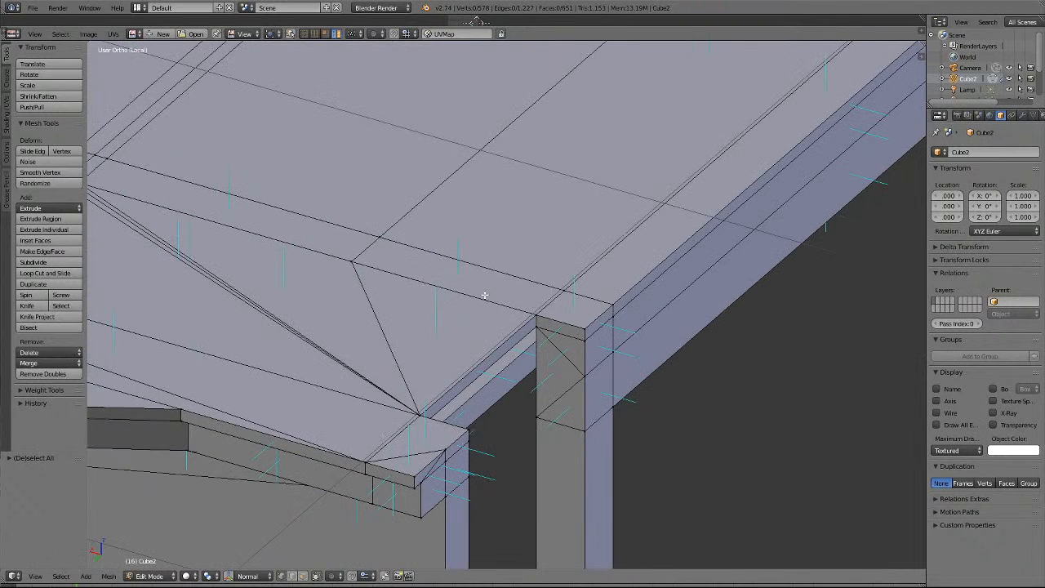
key(KP_2)
key(KP_2)
key(KP_2)
key(KP_2)
key(KP_2)
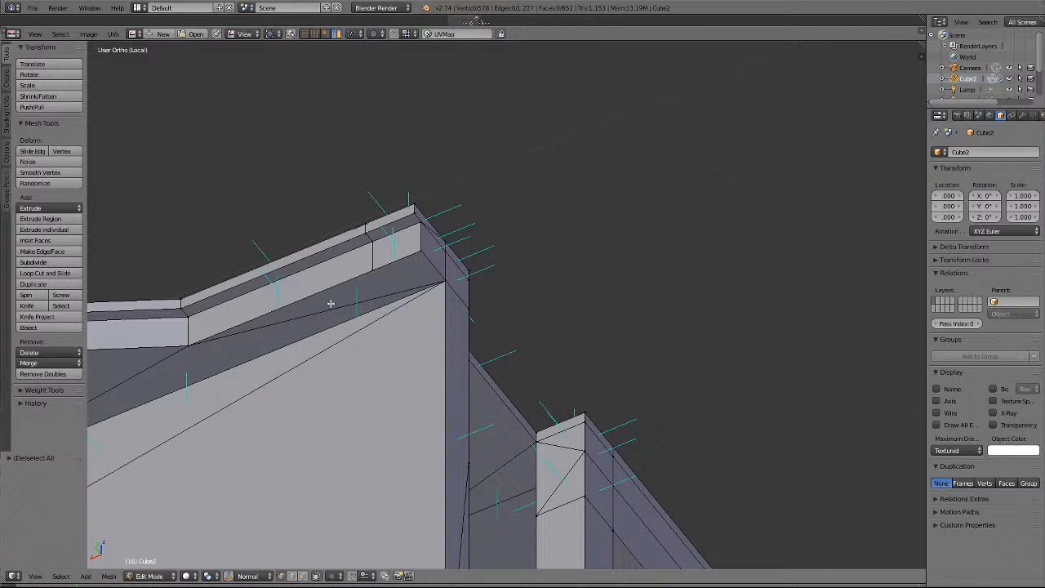
key(KP_8)
key(KP_8)
key(KP_8)
key(KP_8)
key(KP_8)
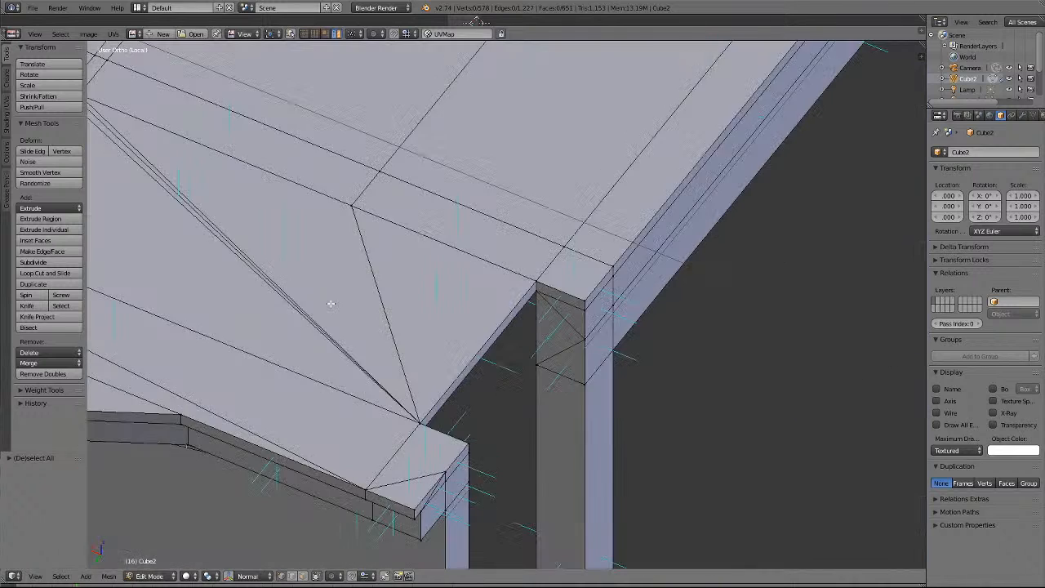
Merge the five vertices along the crosswise line beyond the end lip at the last one, on the notch's far inner corner, and clear the selection.
key(KP_8)
key(KP_8)
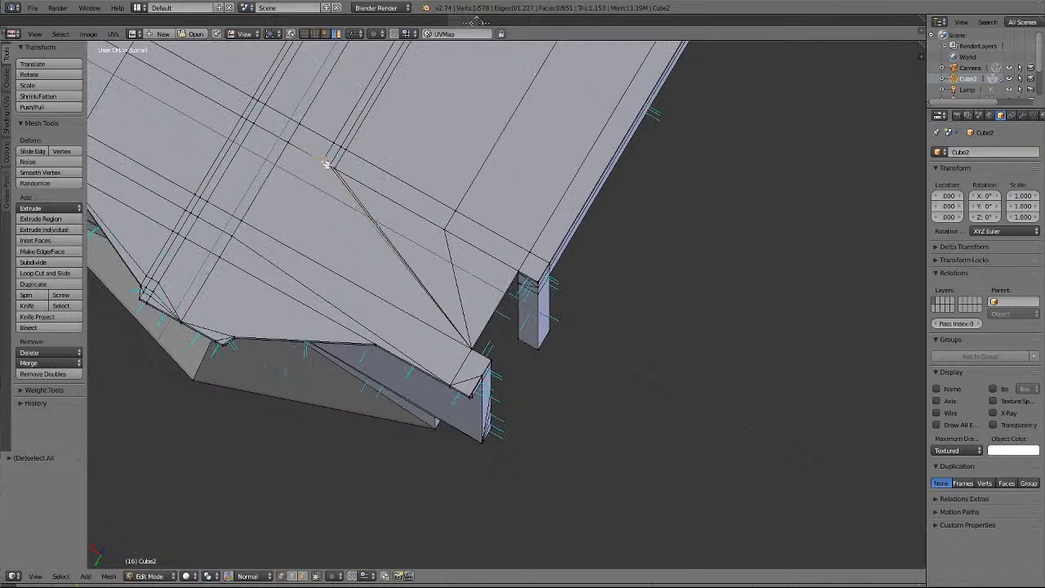
right_click(354, 170)
shift+right_click(446, 230)
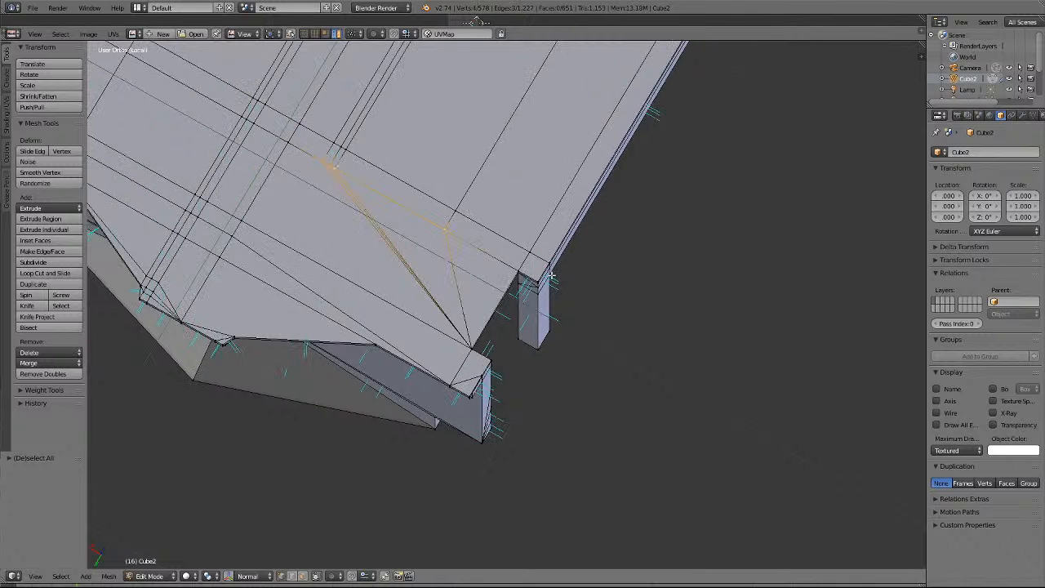
key(KP_2)
key(KP_2)
key(KP_2)
key(KP_2)
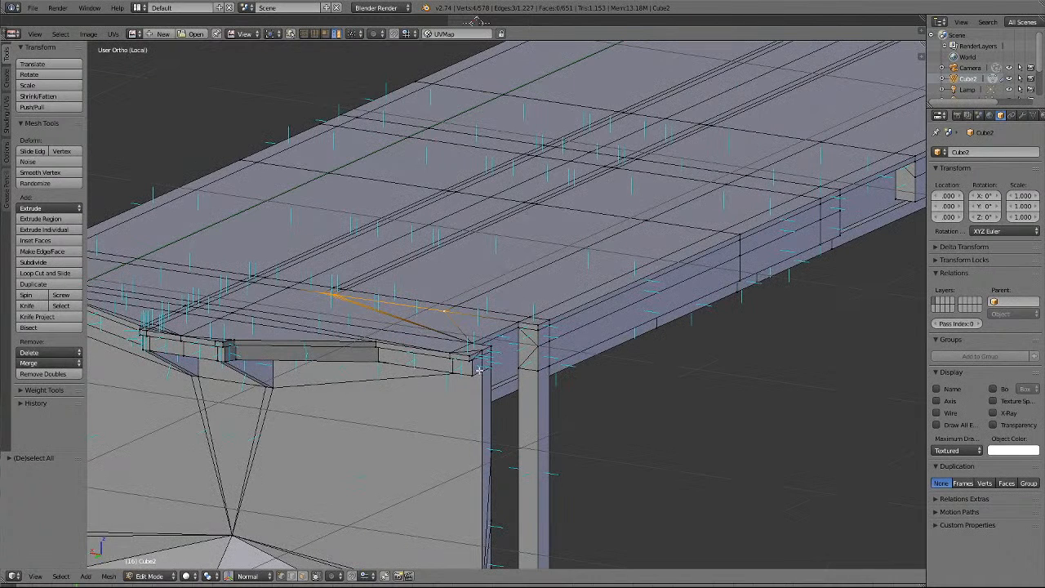
shift+right_click(518, 322)
click(48, 362)
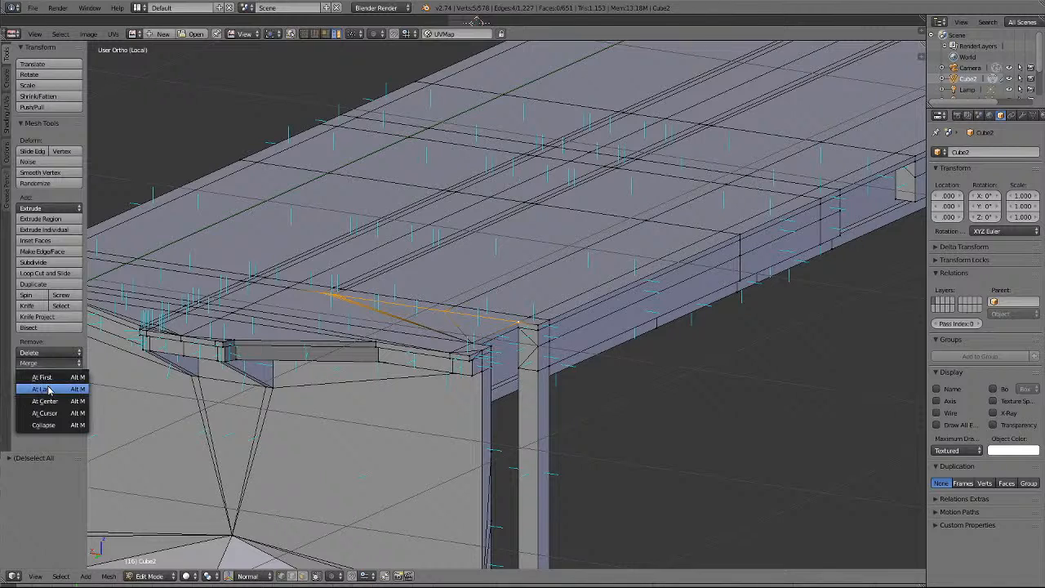
click(48, 390)
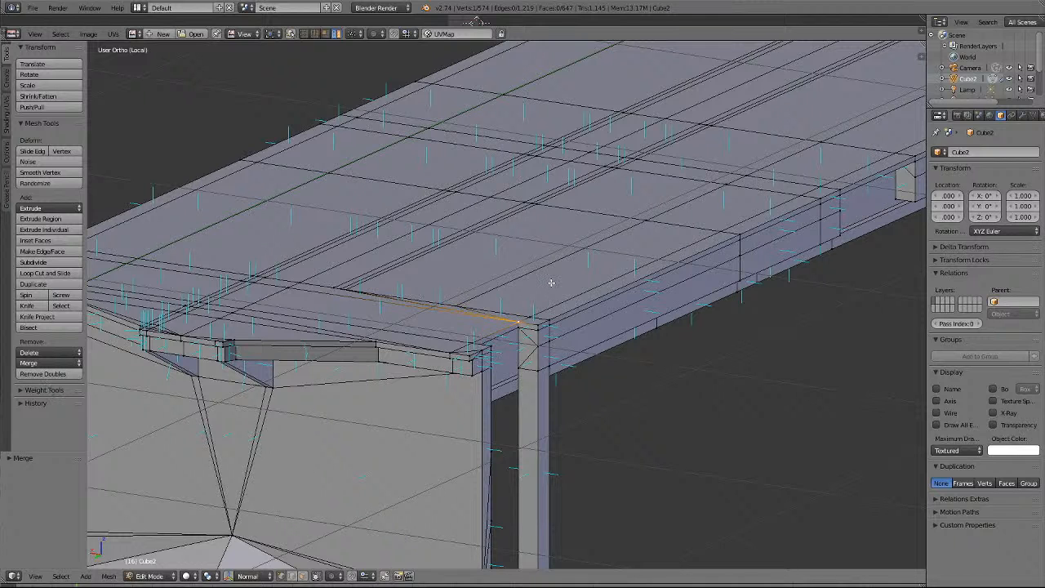
key(KP_8)
key(KP_8)
key(a)
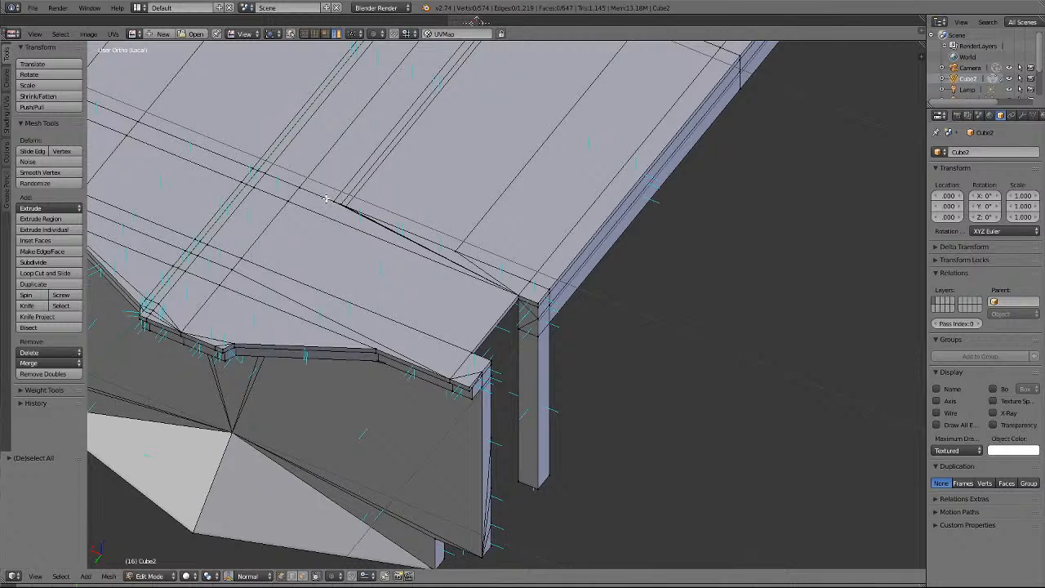
Merge the six vertices along the crosswise line just behind the notch at the last one, on the deck's outer side edge, and clear the selection.
right_click(333, 201)
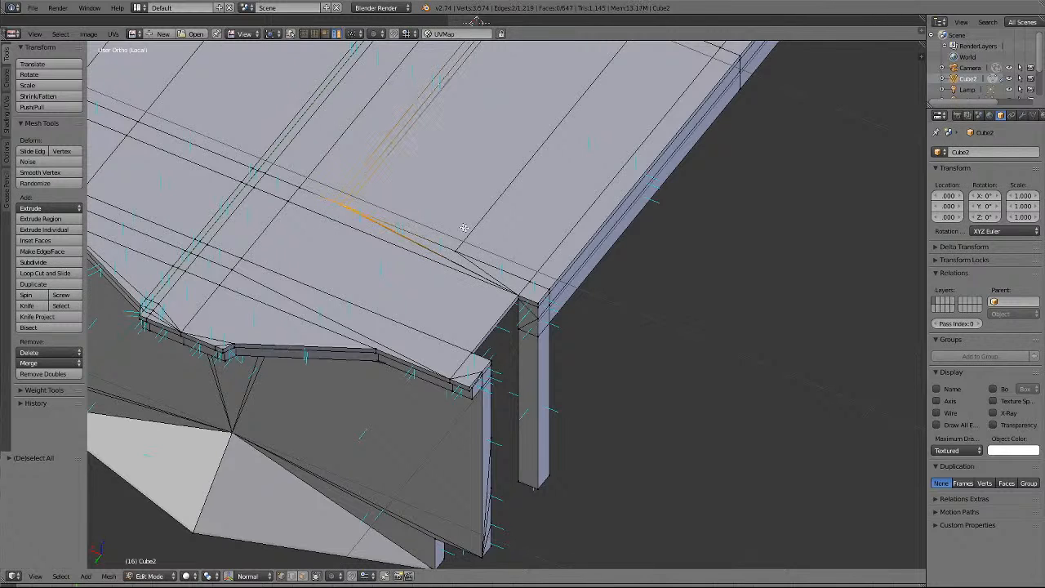
ctrl+right_click(457, 256)
ctrl+right_click(527, 281)
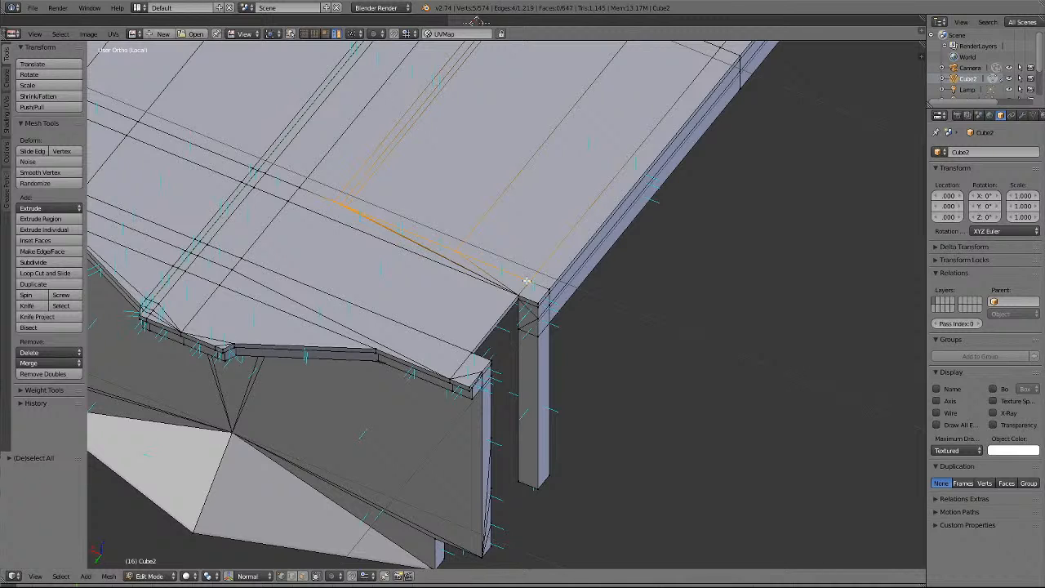
ctrl+right_click(551, 288)
click(28, 363)
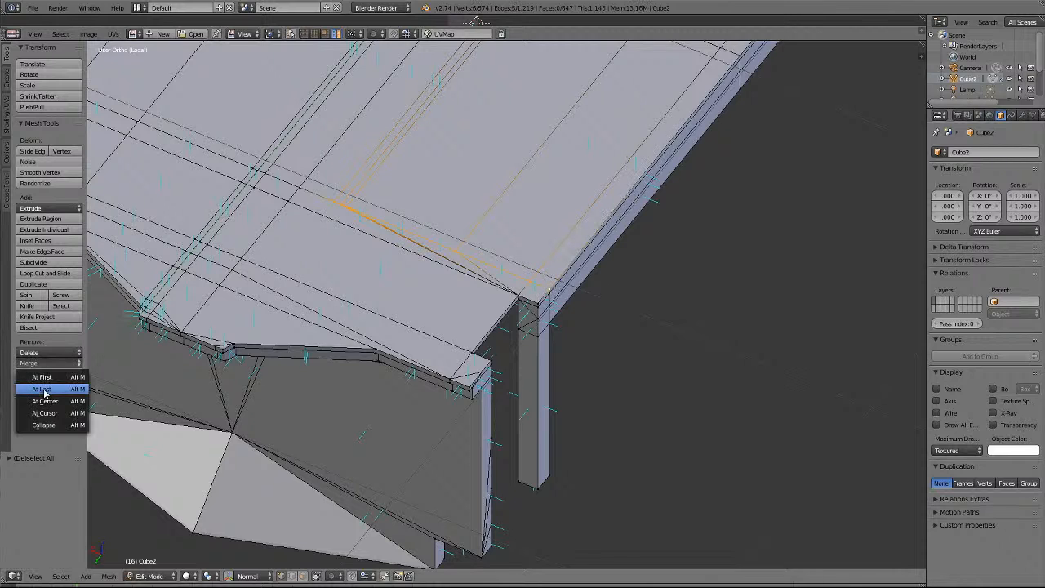
click(42, 390)
key(a)
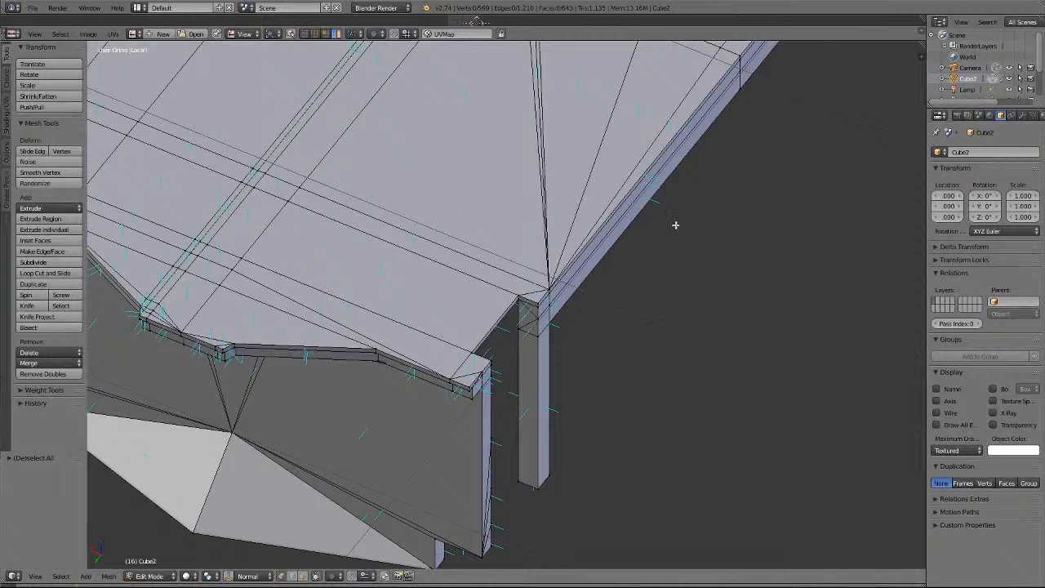
Merge the six vertices where the fanned deck lines meet the next crosswise line at the last one, on the outer side edge, and clear the selection.
scroll(675, 225, up, 4)
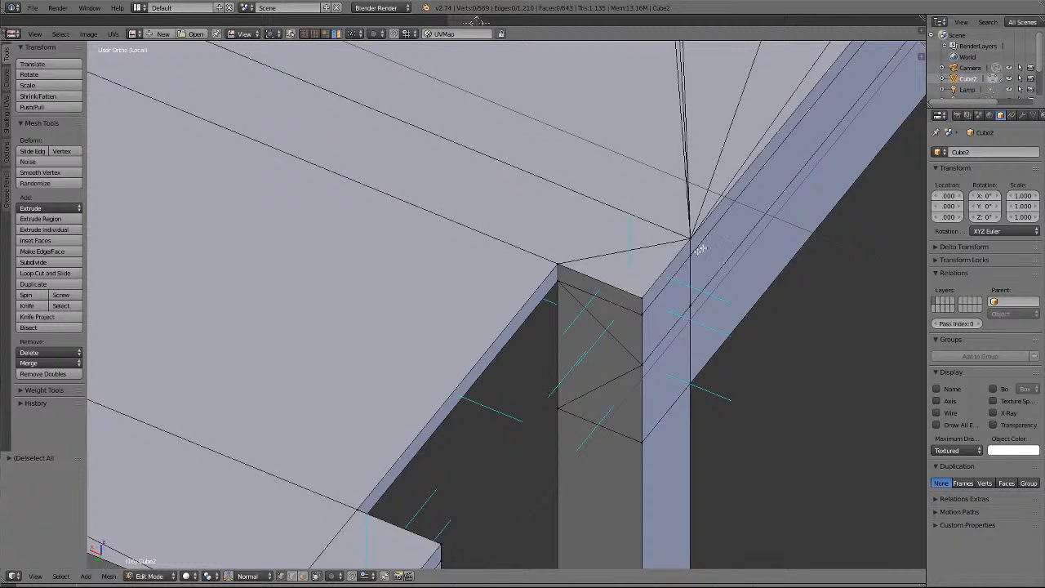
scroll(595, 350, down, 4)
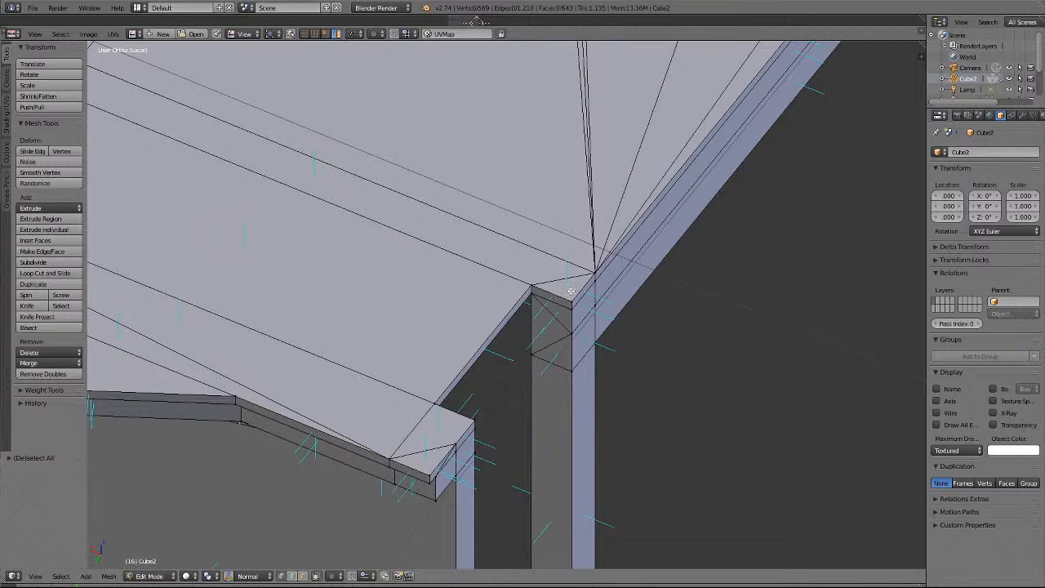
scroll(572, 298, down, 3)
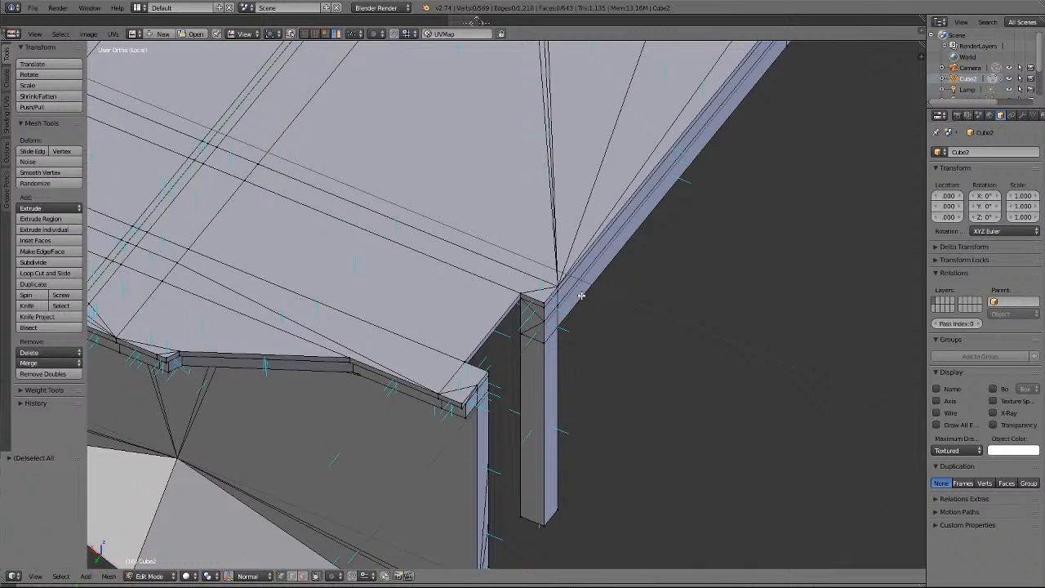
scroll(581, 297, down, 3)
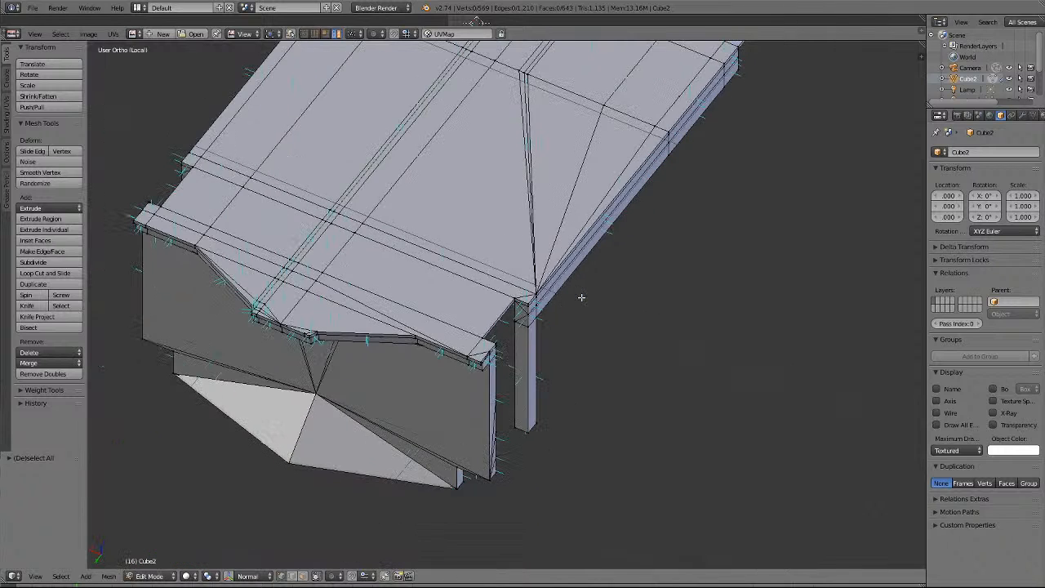
right_click(528, 73)
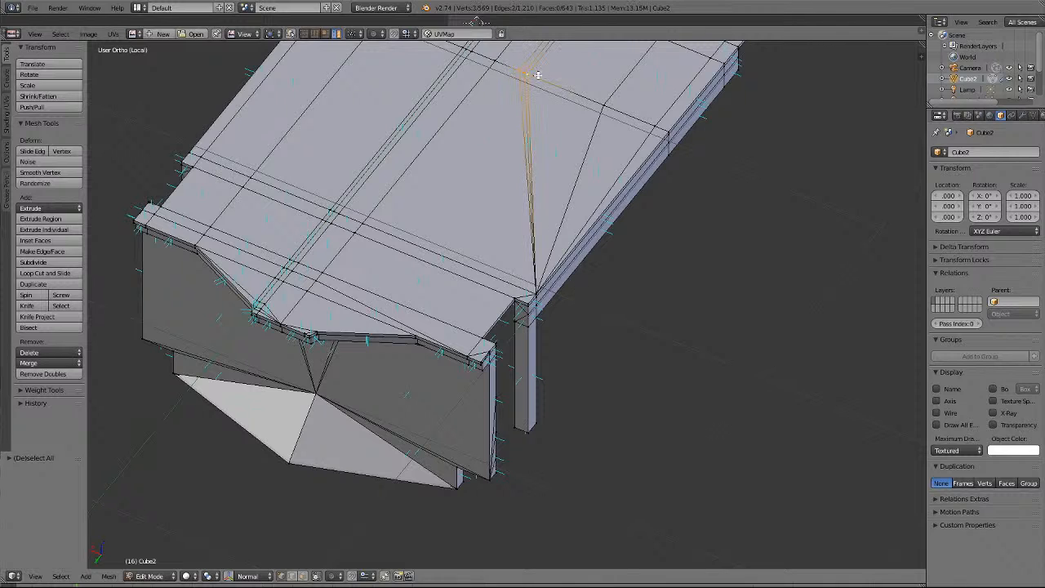
shift+right_click(604, 105)
shift+right_click(657, 126)
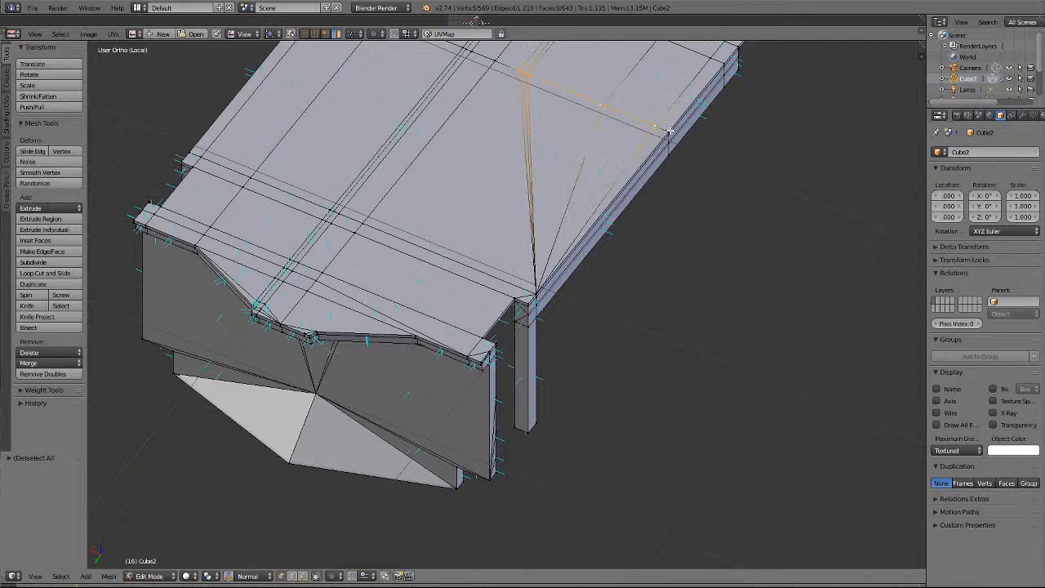
shift+right_click(667, 129)
scroll(667, 129, up, 3)
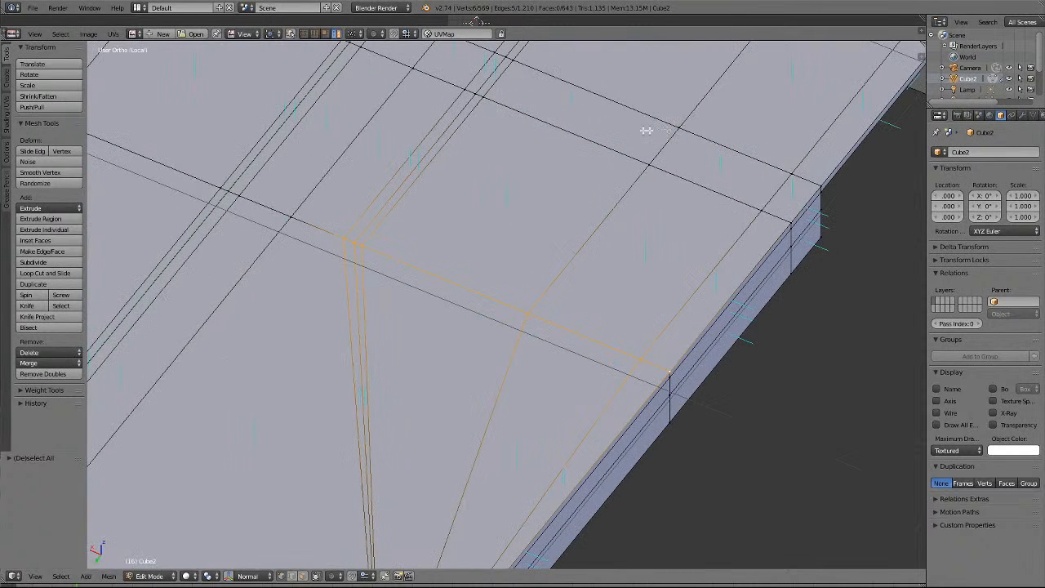
scroll(606, 268, up, 2)
scroll(607, 269, down, 4)
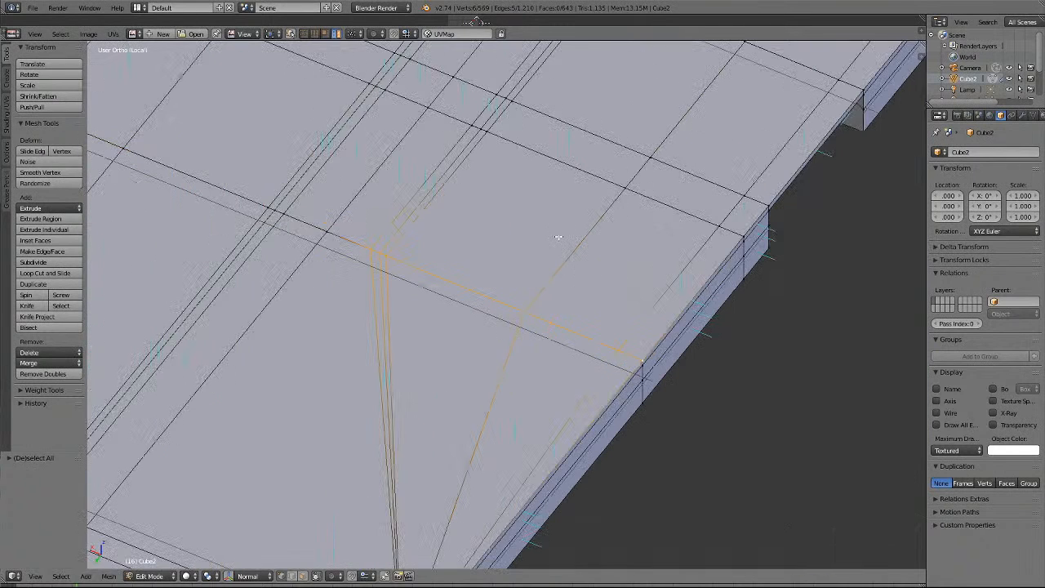
click(49, 362)
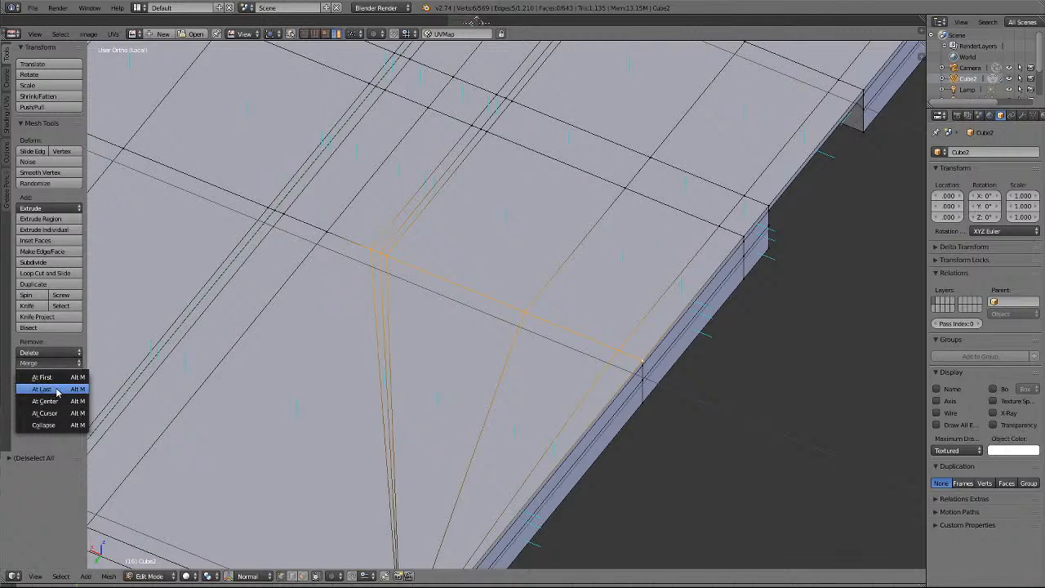
click(50, 388)
key(a)
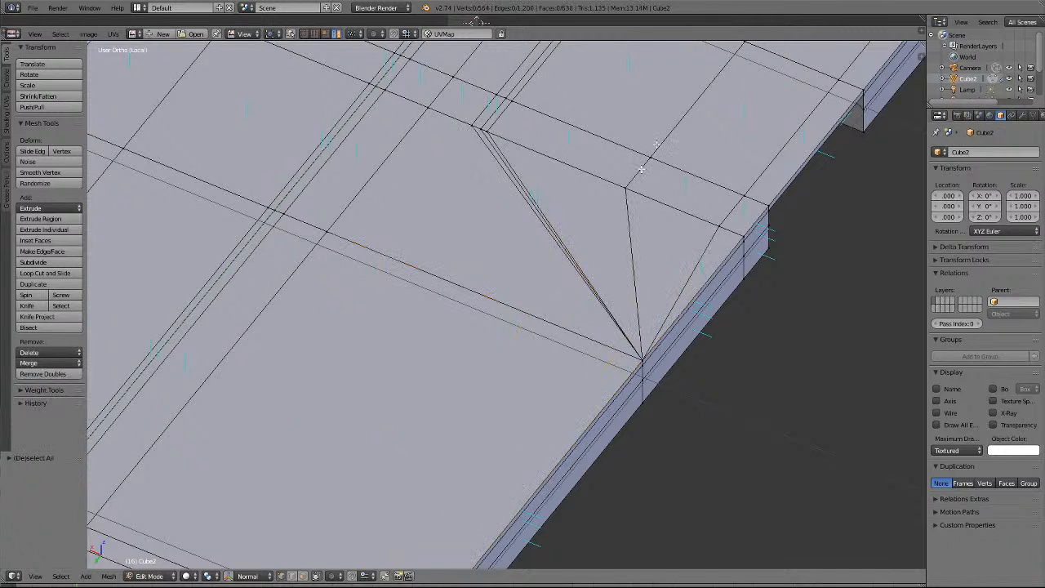
Merge the six vertices along the crosswise line just before the second side notch at the last one, on the outer edge, and clear the selection.
right_click(488, 131)
shift+right_click(625, 188)
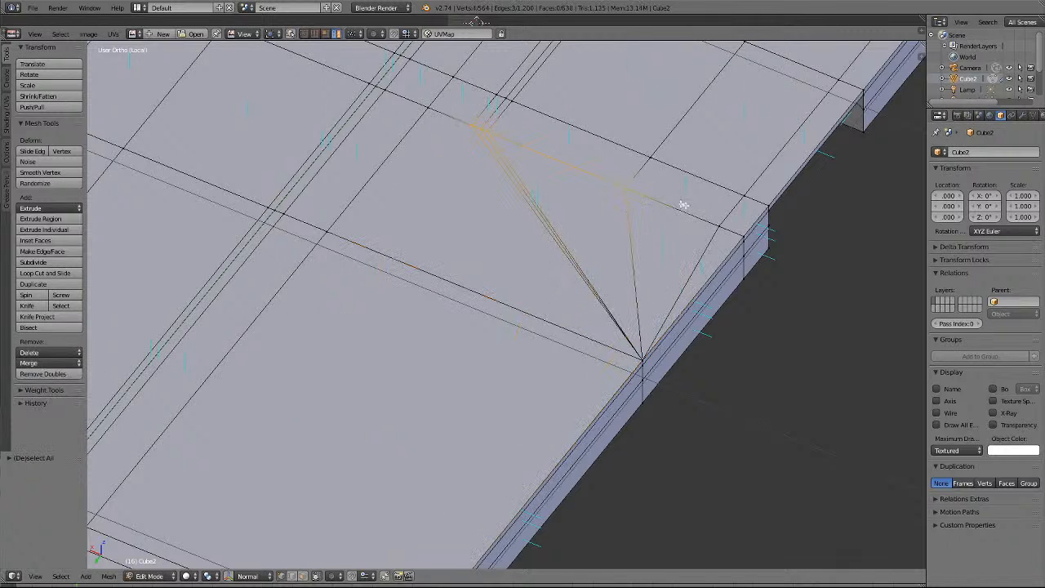
shift+right_click(718, 226)
shift+right_click(741, 235)
click(49, 362)
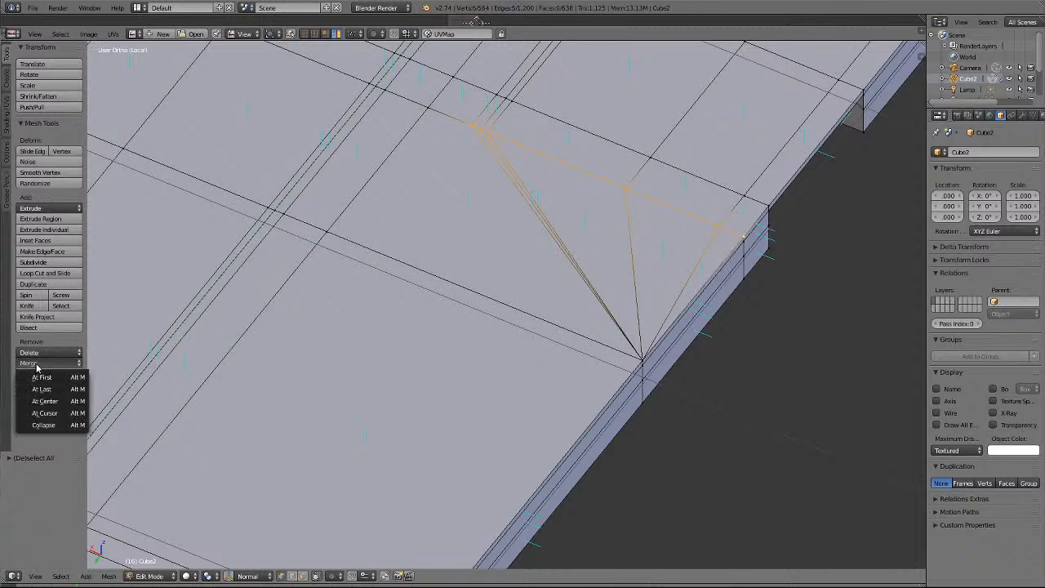
click(49, 382)
key(a)
Merge the six vertices along the crosswise line at the start of the second notch at the last one, on its outer corner, and clear the selection.
scroll(482, 270, down, 6)
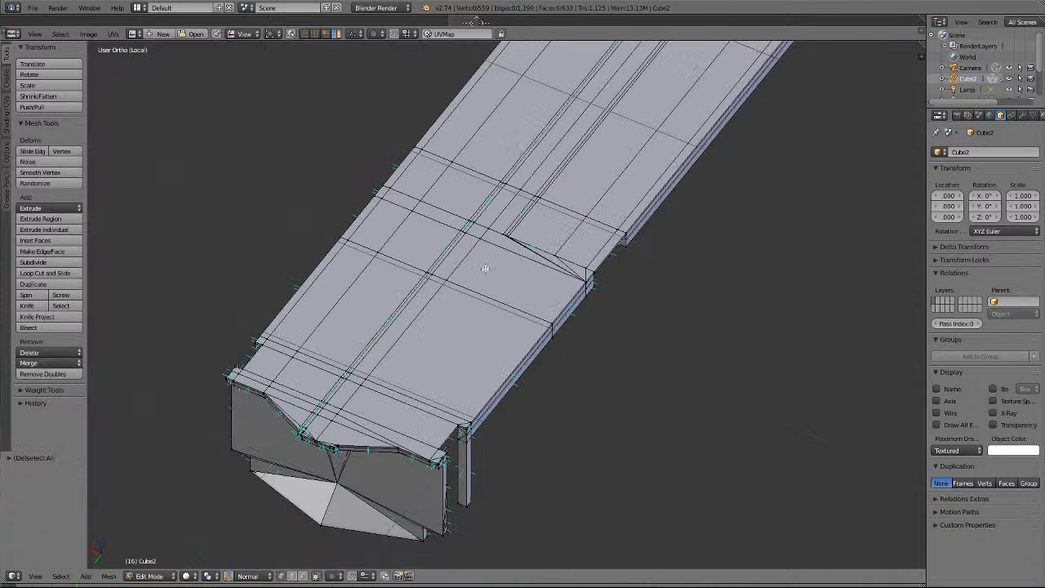
middle_drag(650, 249, 701, 254)
scroll(702, 254, up, 5)
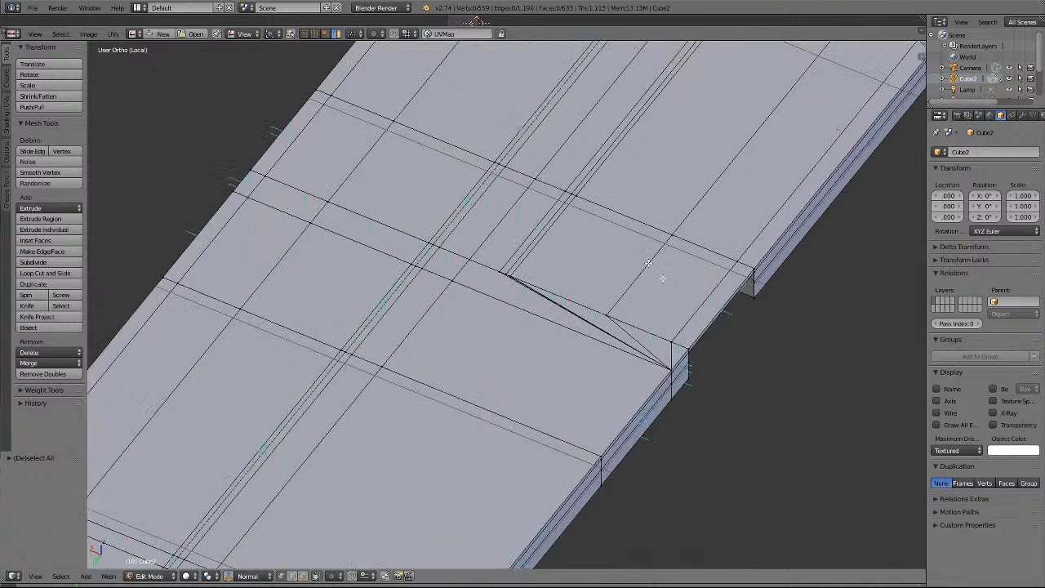
right_click(502, 271)
shift+right_click(612, 317)
shift+right_click(676, 341)
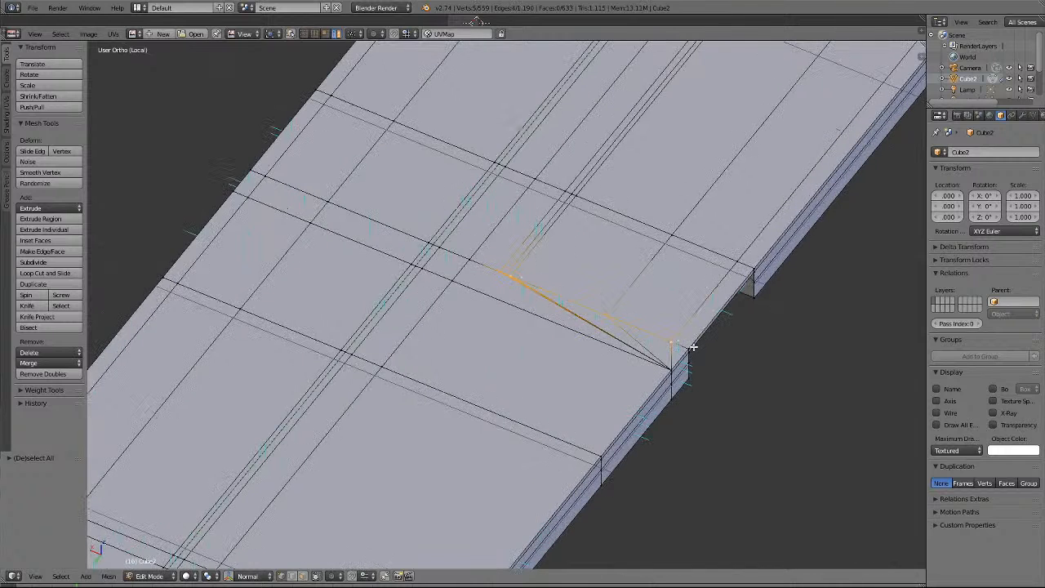
shift+right_click(693, 347)
click(49, 362)
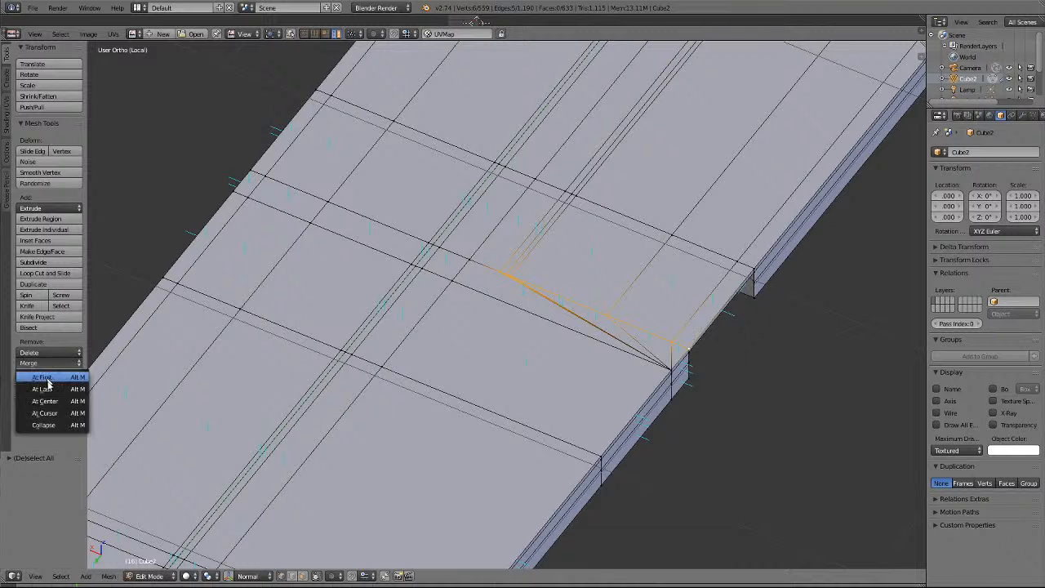
click(49, 386)
key(a)
Merge the six vertices along the crosswise line on the second notch's far side at the last one, on the outer corner where the side edge resumes.
middle_drag(474, 258, 476, 257)
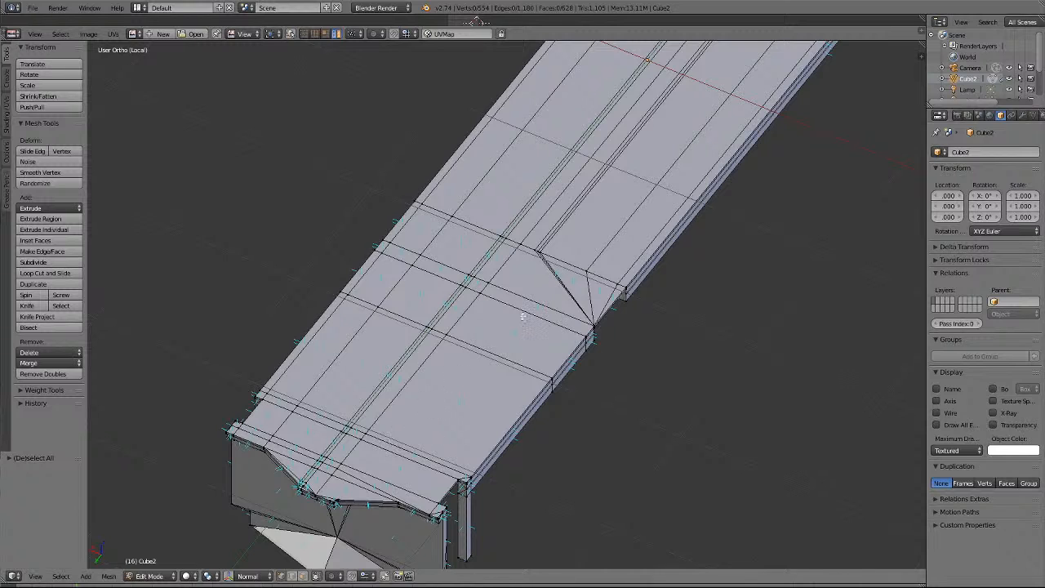
scroll(522, 316, down, 3)
scroll(522, 316, up, 4)
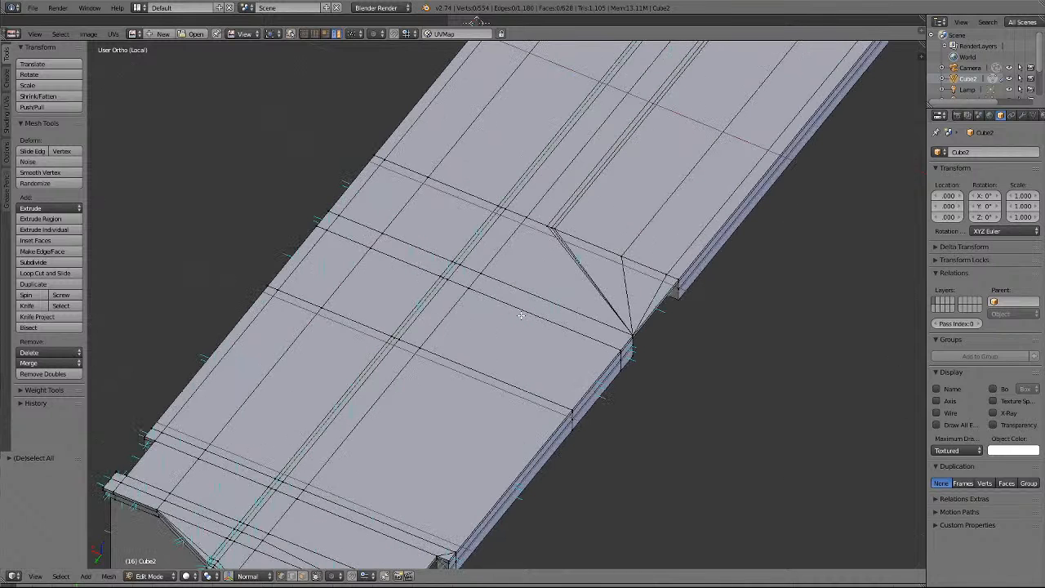
right_click(552, 225)
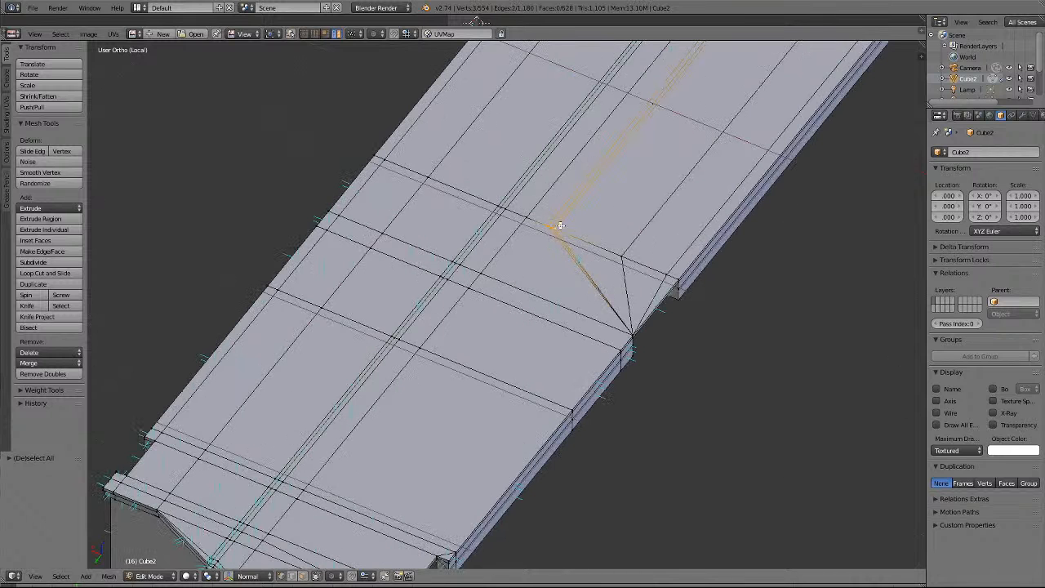
shift+right_click(623, 257)
shift+right_click(667, 272)
shift+right_click(677, 277)
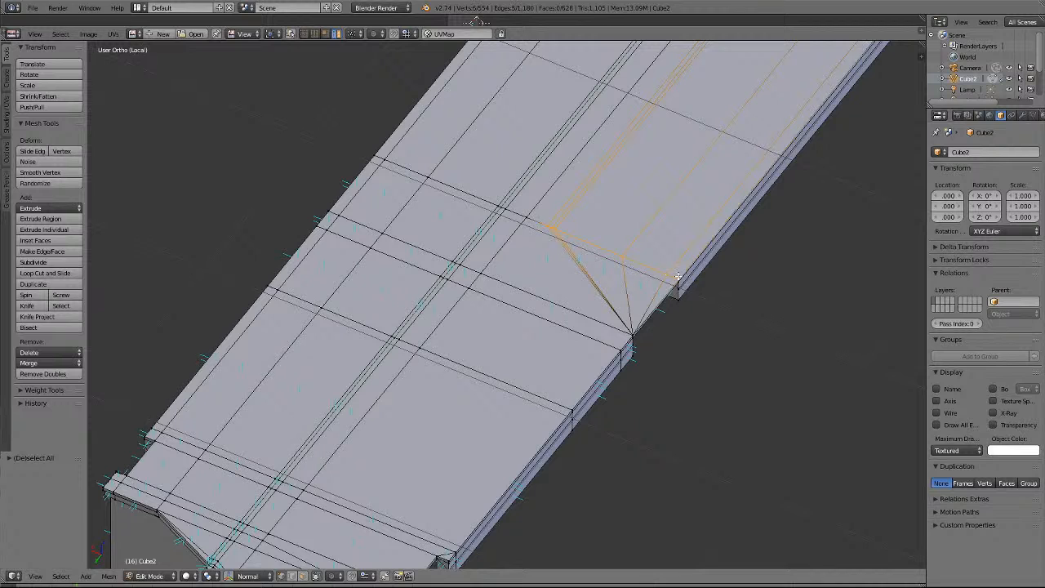
scroll(735, 273, up, 5)
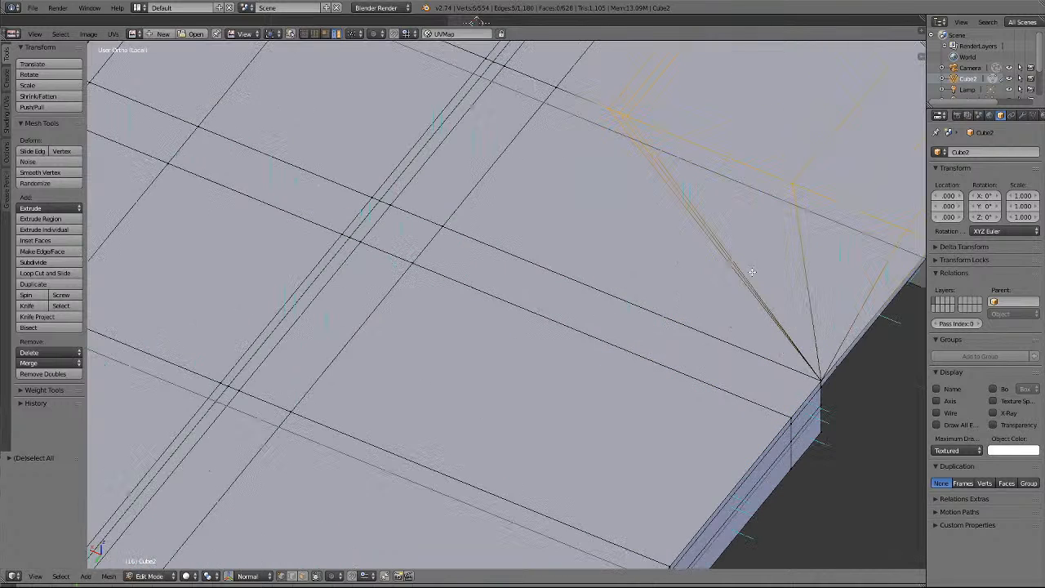
scroll(750, 278, down, 1)
key(KP_Decimal)
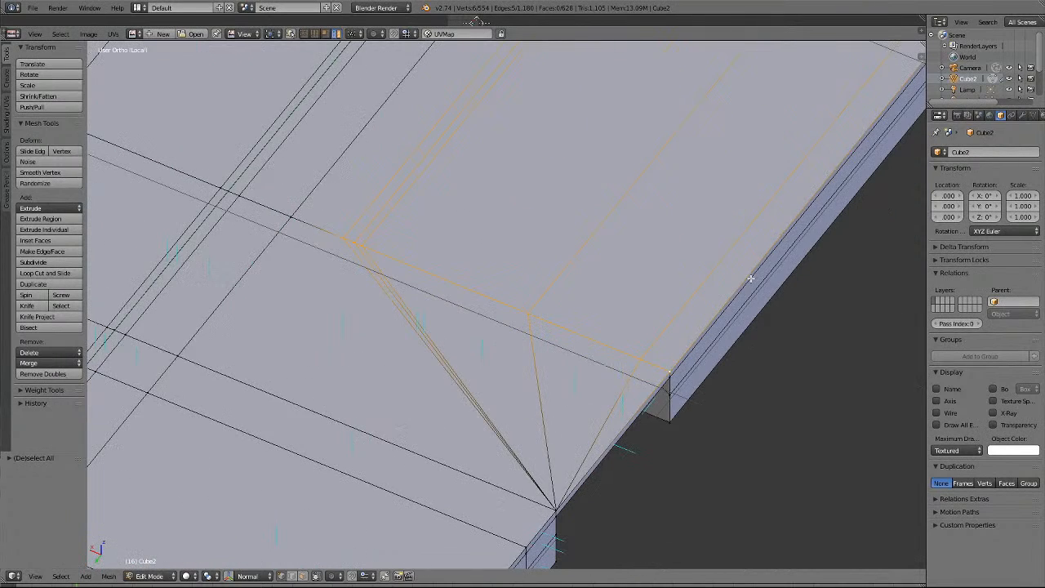
scroll(751, 280, up, 3)
scroll(751, 278, down, 3)
click(45, 363)
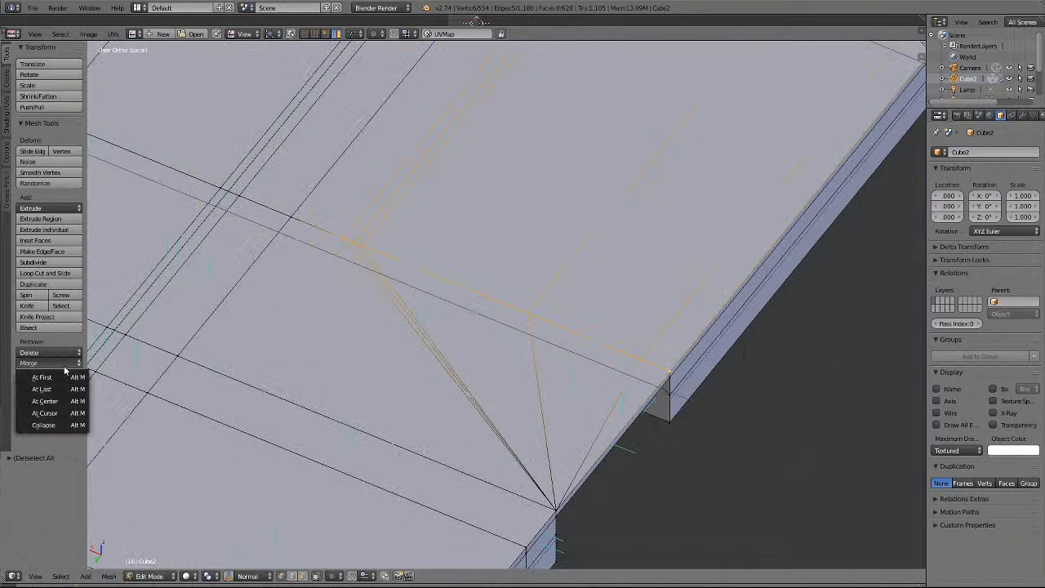
click(37, 389)
At the deck's opposite end, merge the six vertices along the crosswise line above the side post at the last one, on the outer edge.
middle_drag(560, 294, 692, 255)
scroll(691, 256, down, 3)
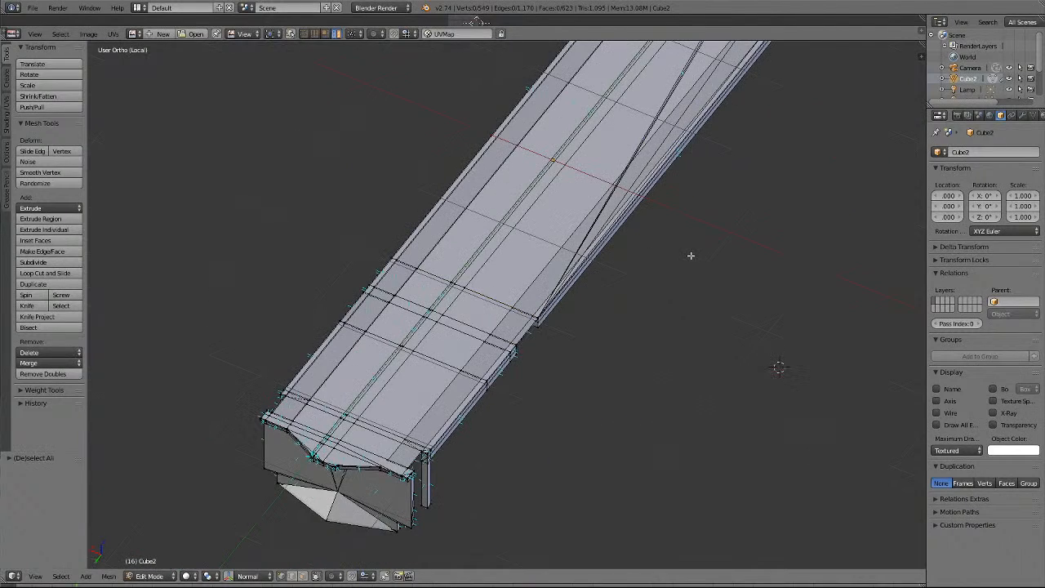
shift+scroll(691, 255, up, 10)
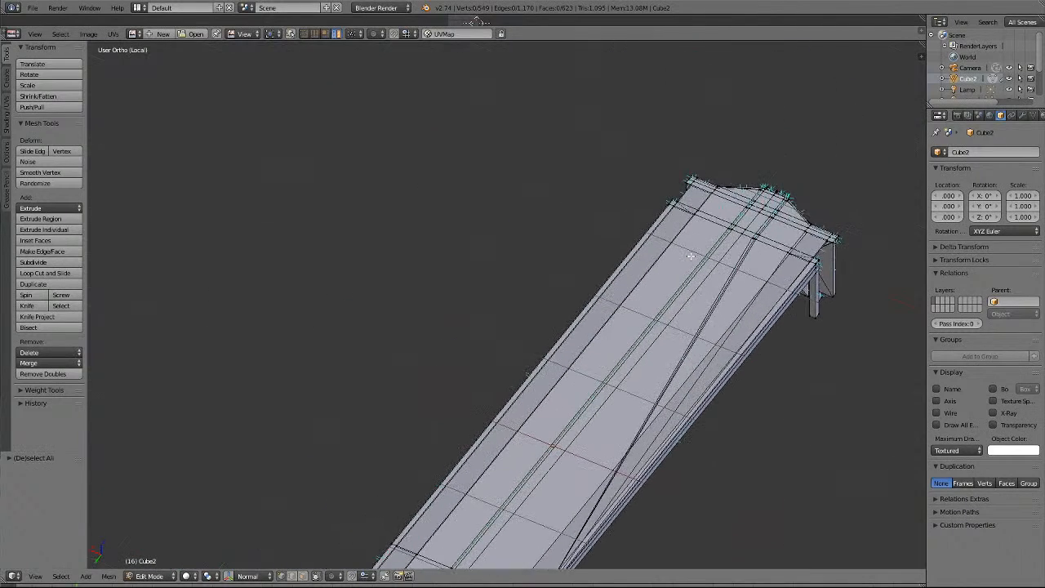
ctrl+scroll(691, 255, up, 8)
shift+scroll(588, 265, up, 4)
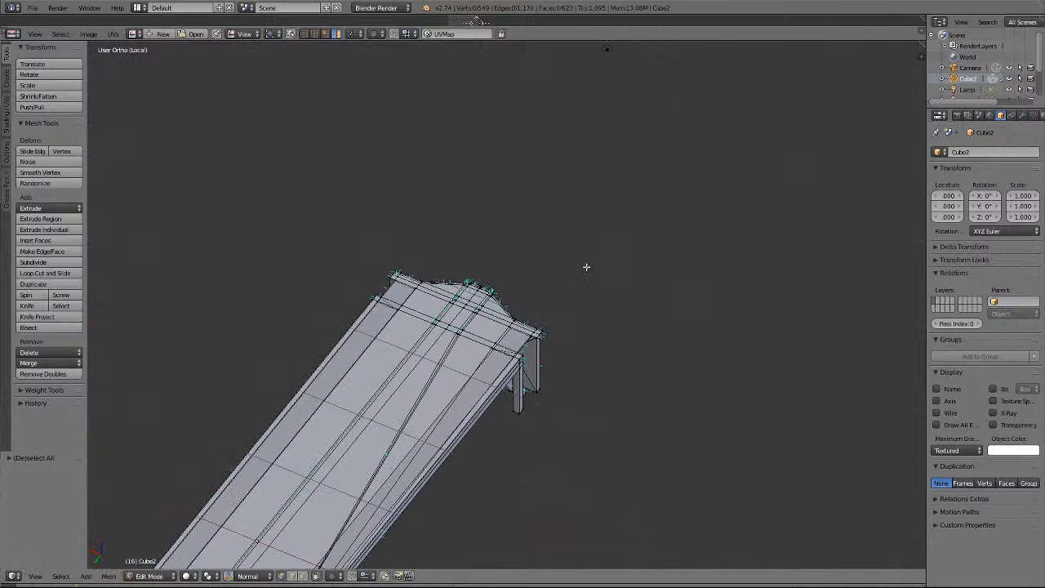
scroll(524, 321, up, 8)
scroll(505, 395, down, 2)
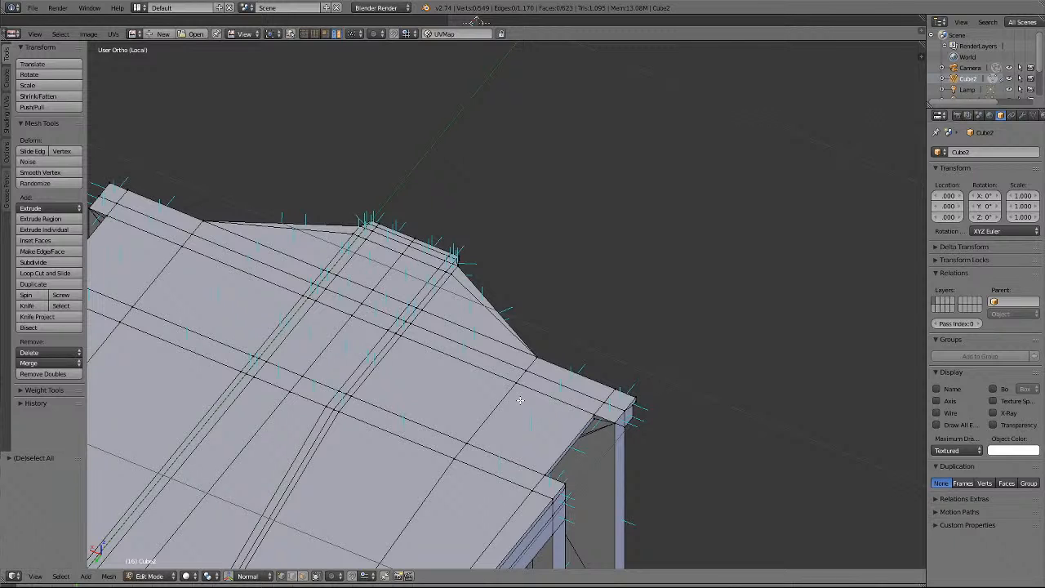
scroll(479, 403, down, 2)
scroll(465, 432, up, 1)
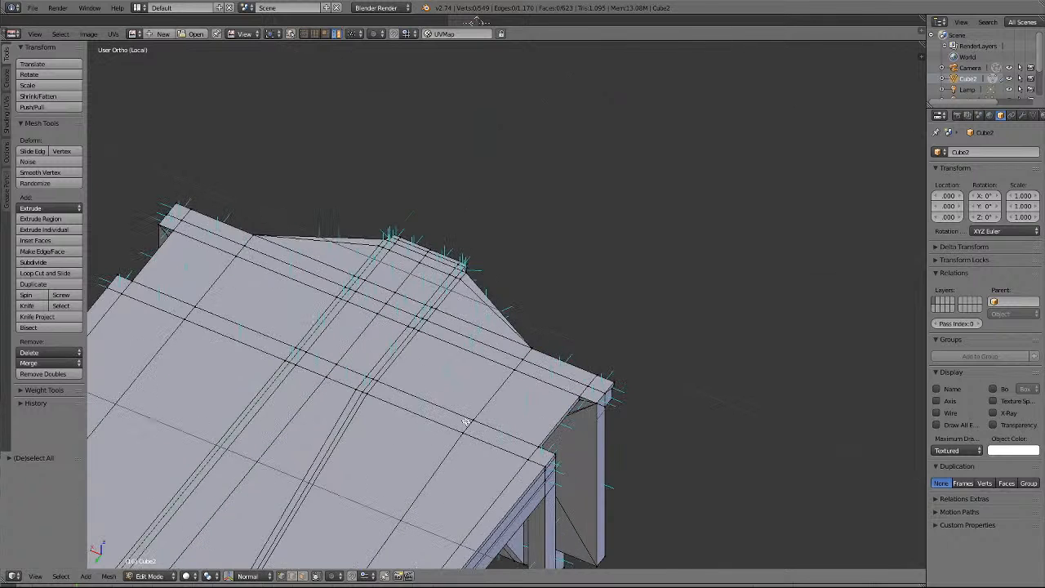
right_click(360, 389)
shift+right_click(461, 433)
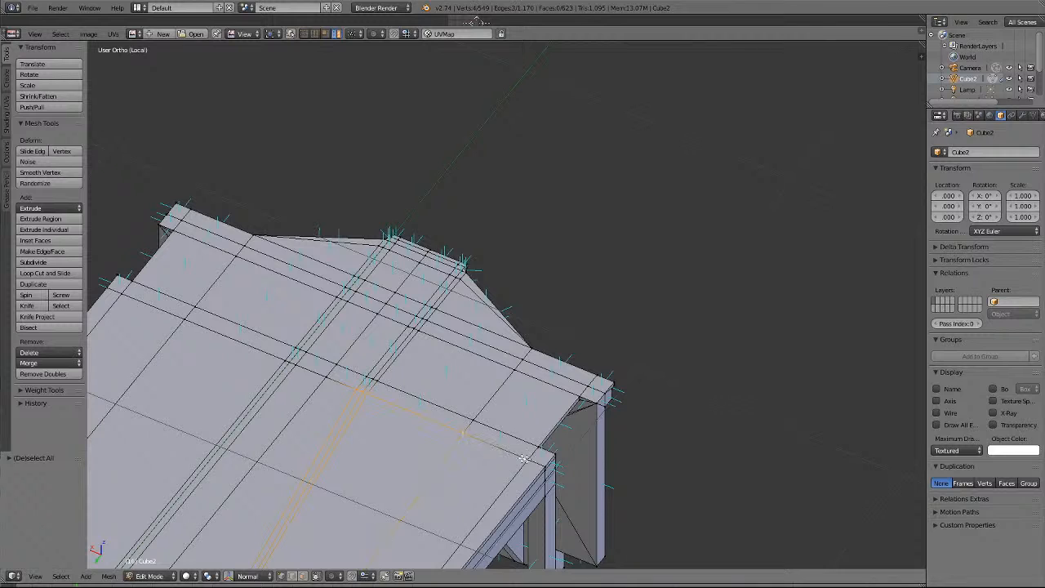
shift+right_click(527, 459)
shift+right_click(541, 466)
click(46, 362)
click(44, 389)
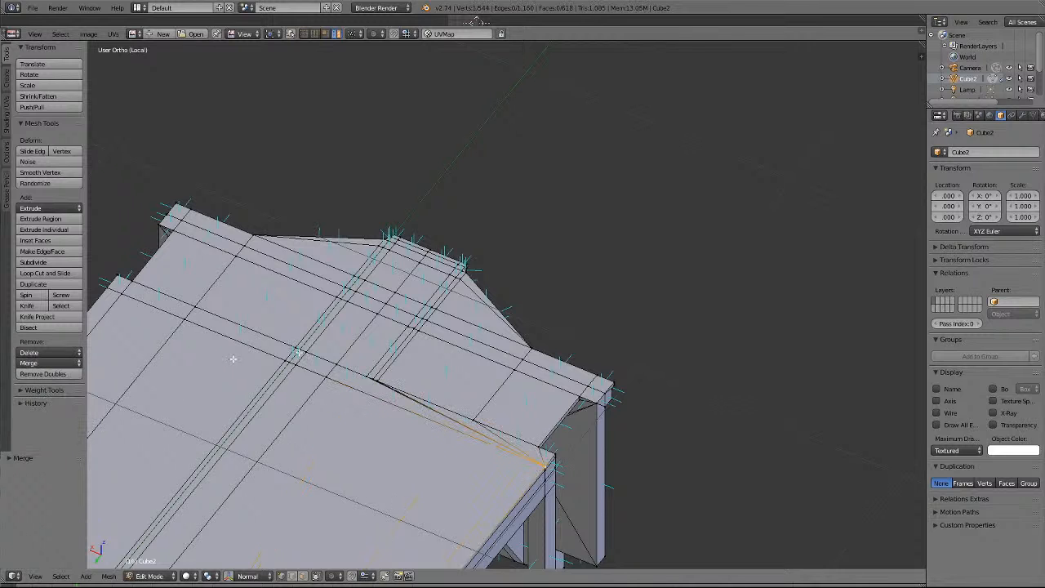
Merge the five vertices along the following crosswise line at the last one, on the end notch's inner corner beside the post, and clear the selection.
scroll(539, 449, up, 3)
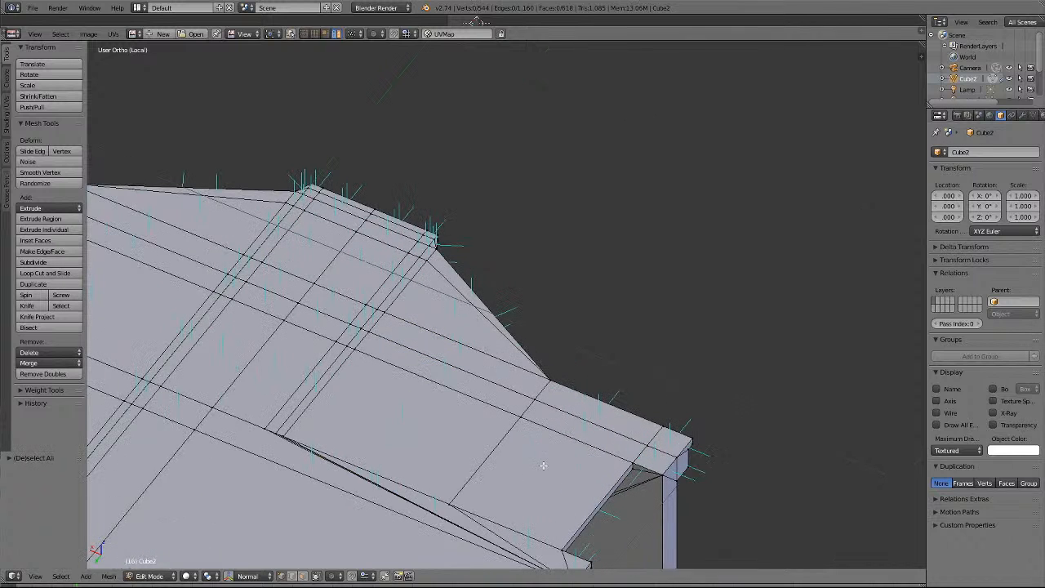
right_click(267, 427)
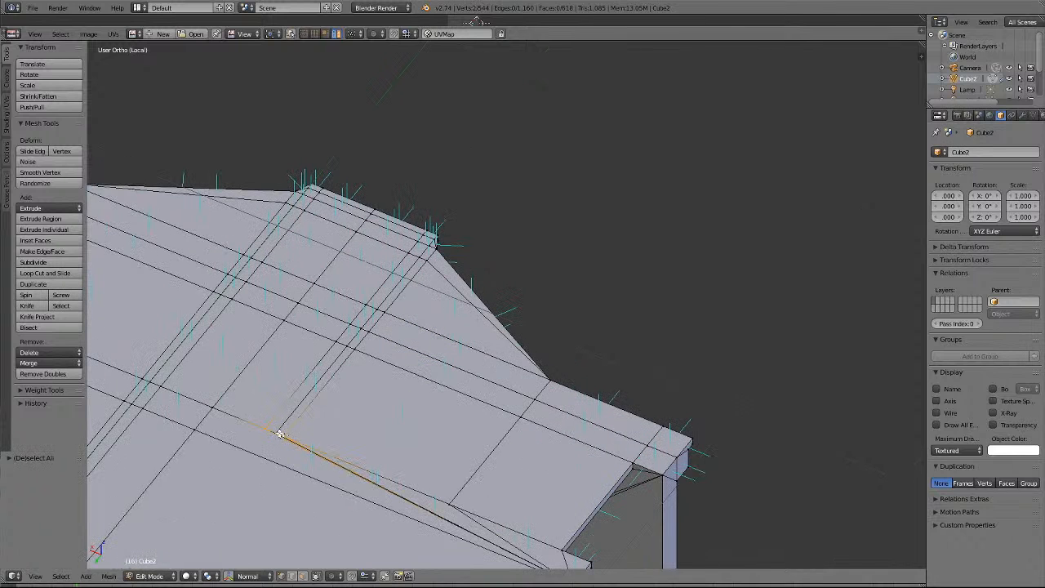
right_click(281, 434)
shift+right_click(277, 432)
shift+right_click(285, 435)
shift+right_click(448, 500)
shift+right_click(555, 547)
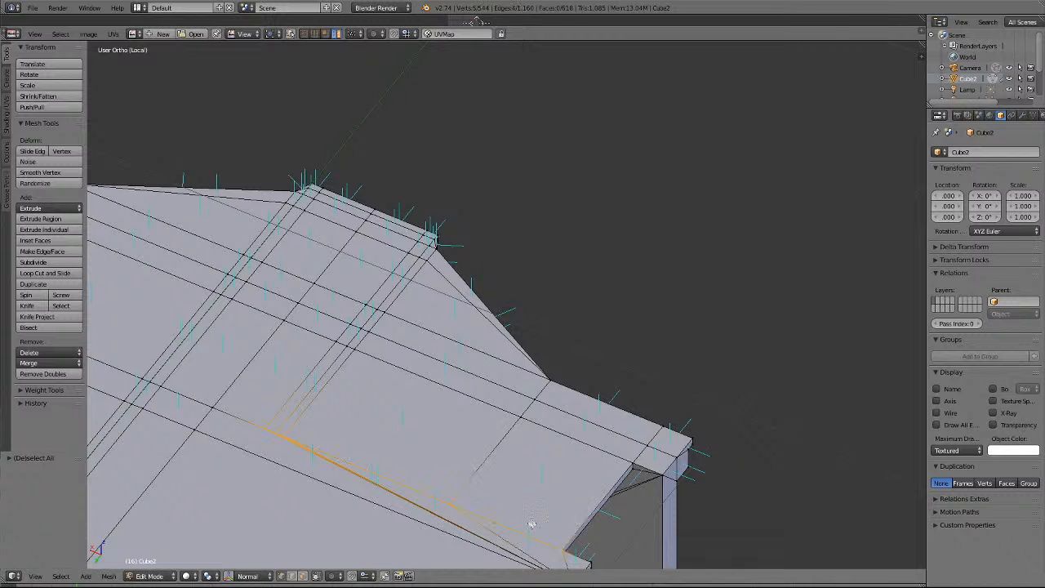
scroll(532, 525, down, 2)
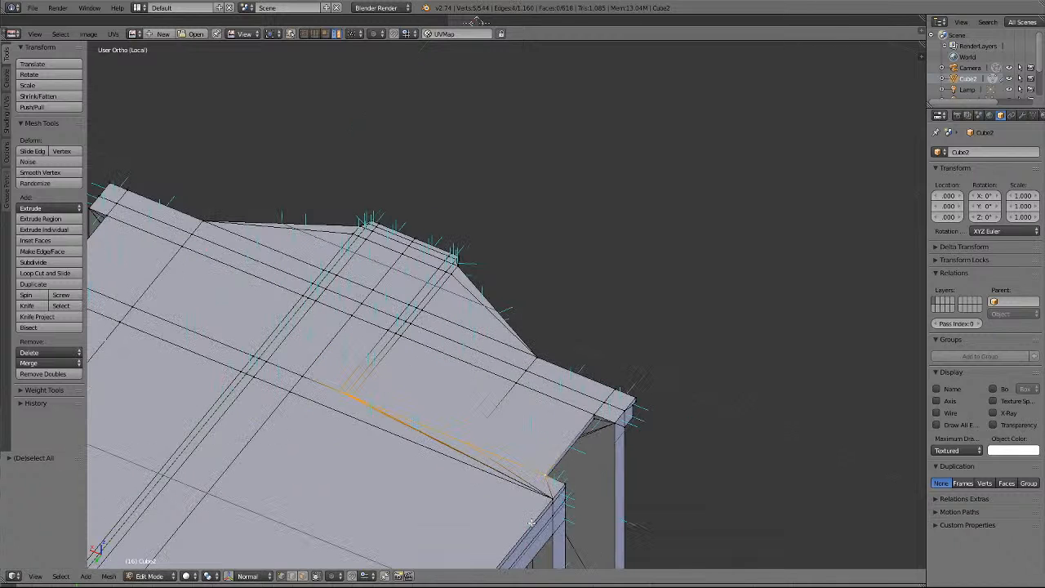
click(38, 363)
click(49, 391)
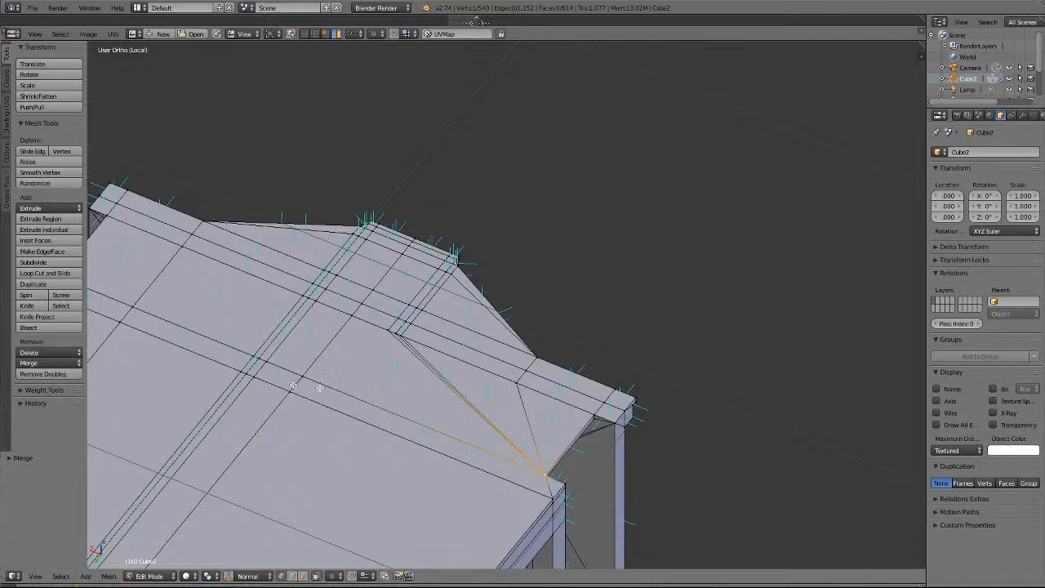
key(a)
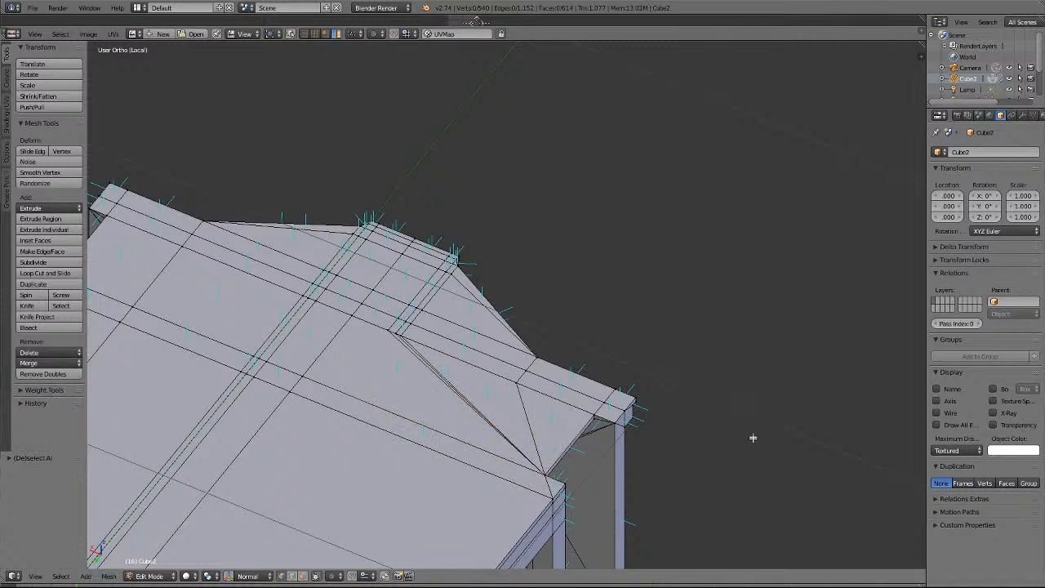
Merge the five vertices along the crosswise line behind the end lip at the last one, on the notch corner beside the lip, and clear the selection.
scroll(751, 437, up, 3)
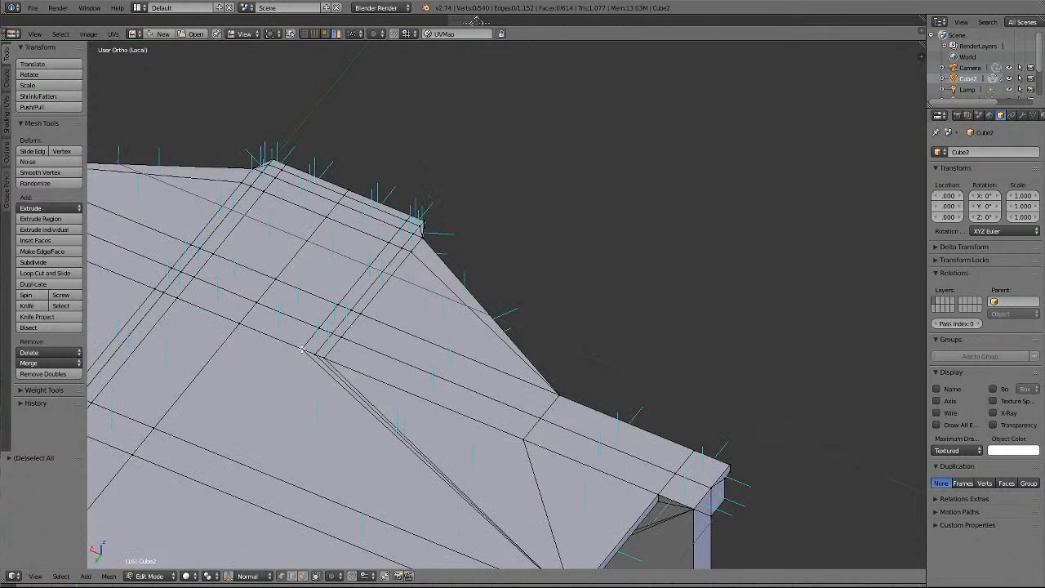
right_click(320, 354)
key(a)
right_click(300, 349)
shift+right_click(317, 356)
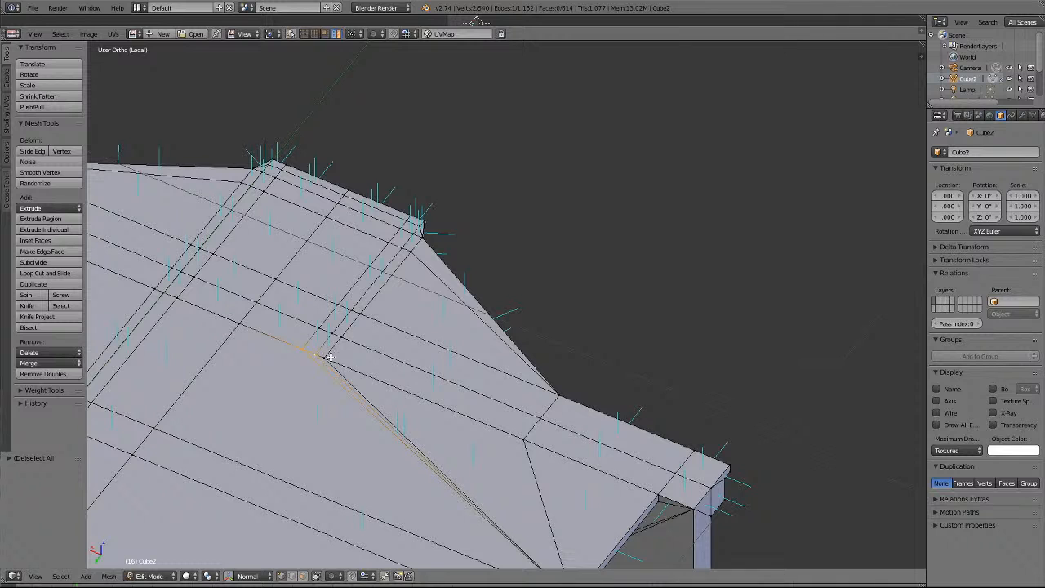
shift+right_click(529, 438)
shift+right_click(660, 488)
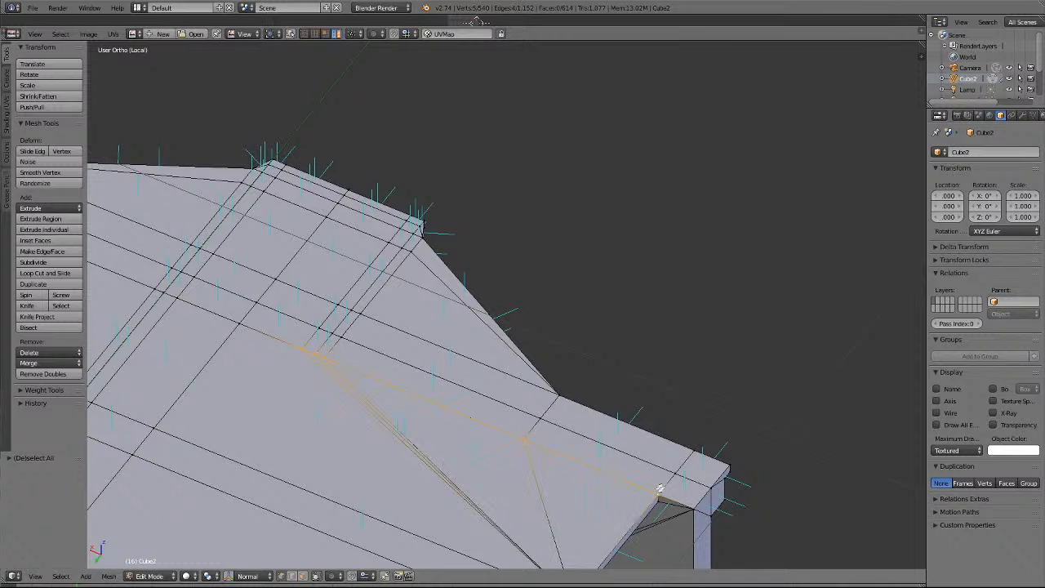
scroll(659, 489, down, 3)
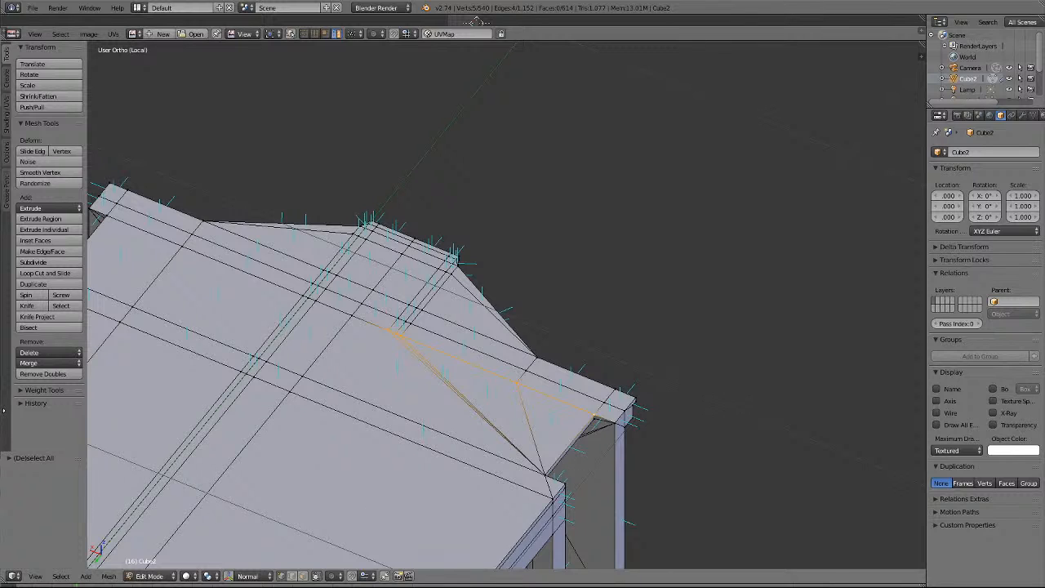
click(54, 364)
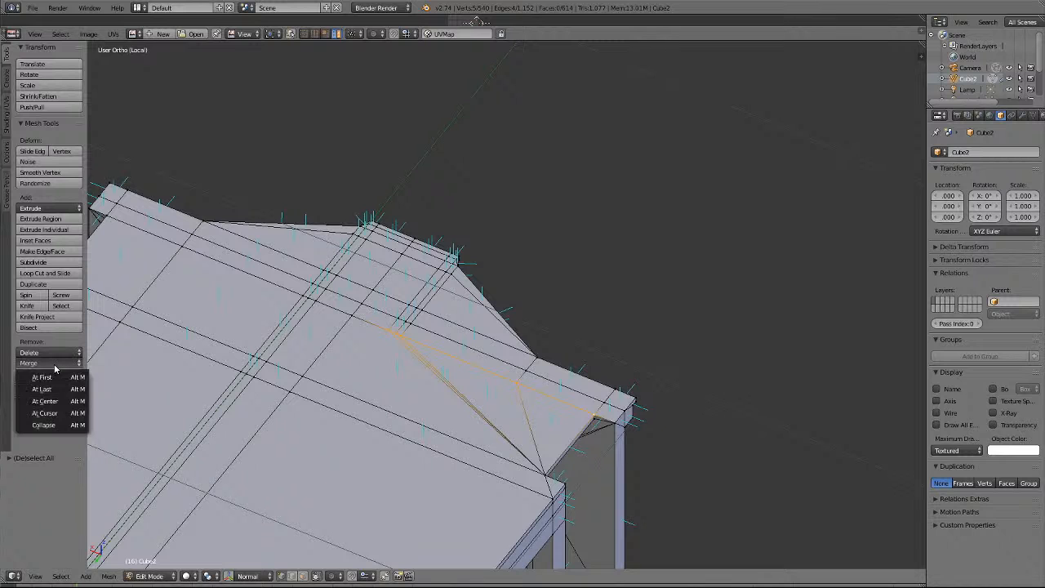
click(54, 389)
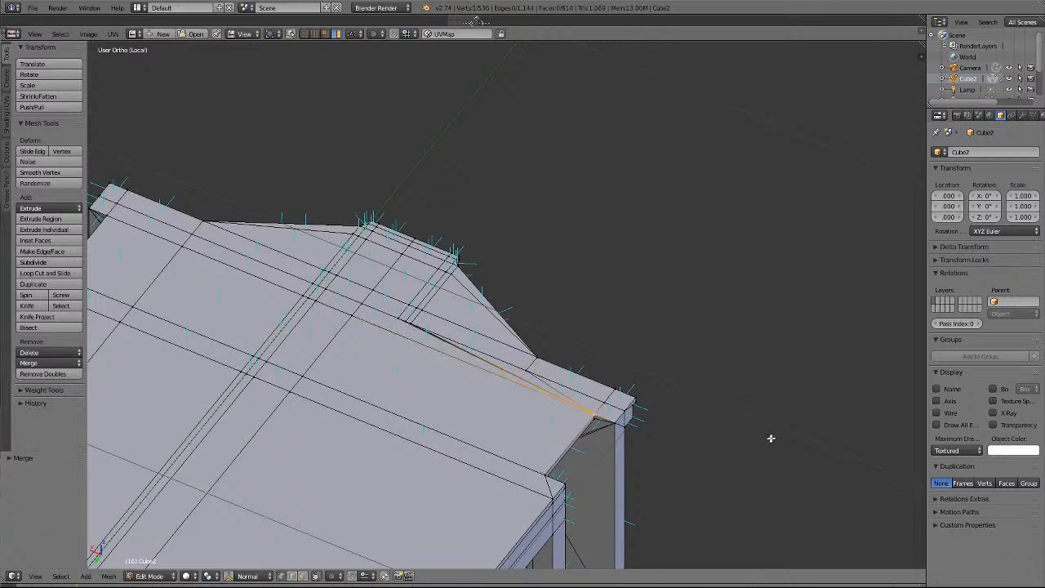
scroll(771, 438, up, 4)
scroll(769, 450, down, 1)
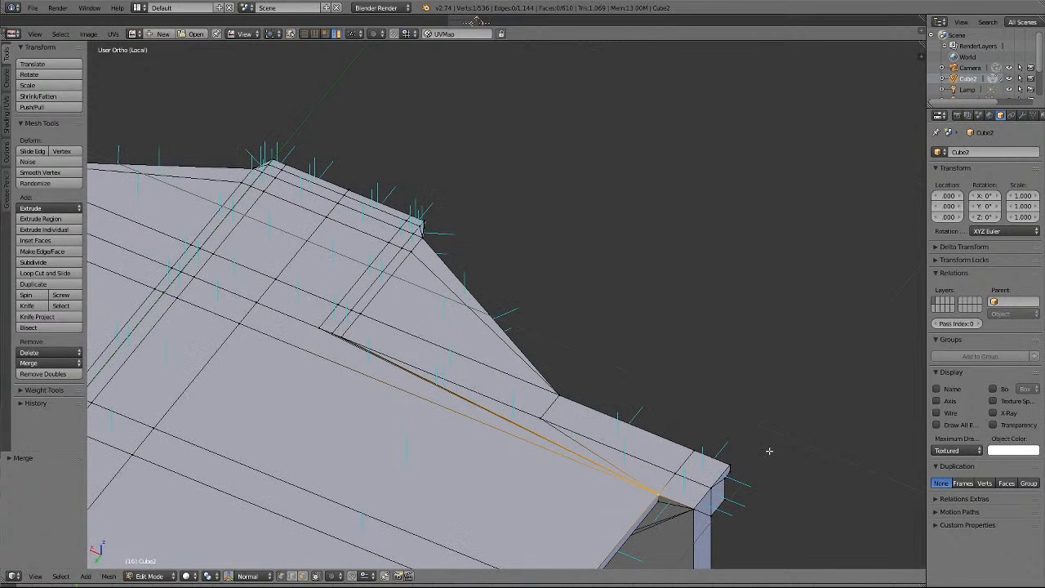
key(a)
Merge the six vertices along the crosswise line across the end lip at the last one, on the lip's outer edge, and clear the selection.
right_click(319, 328)
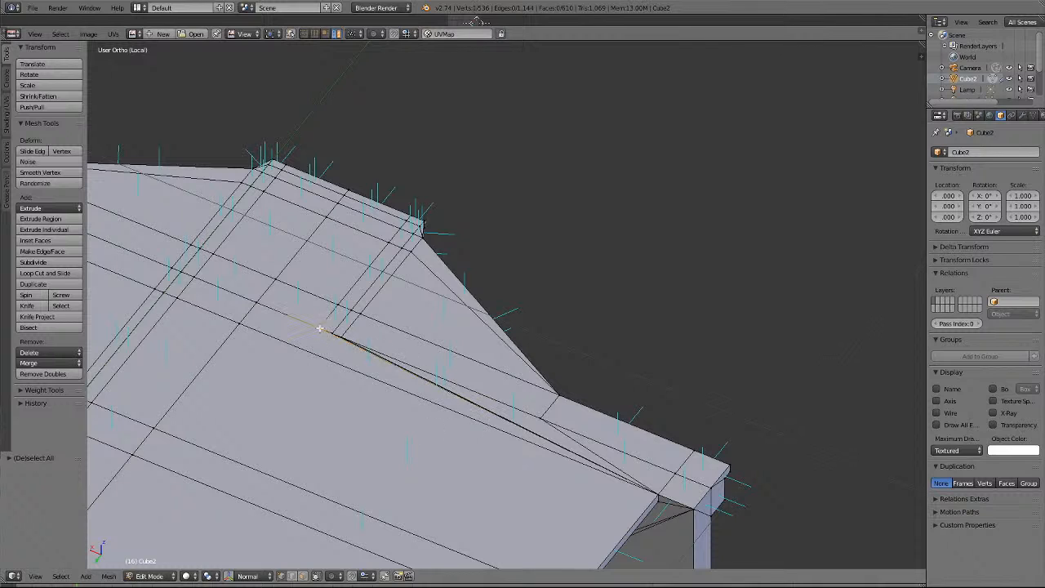
shift+right_click(336, 339)
shift+right_click(535, 427)
shift+right_click(545, 422)
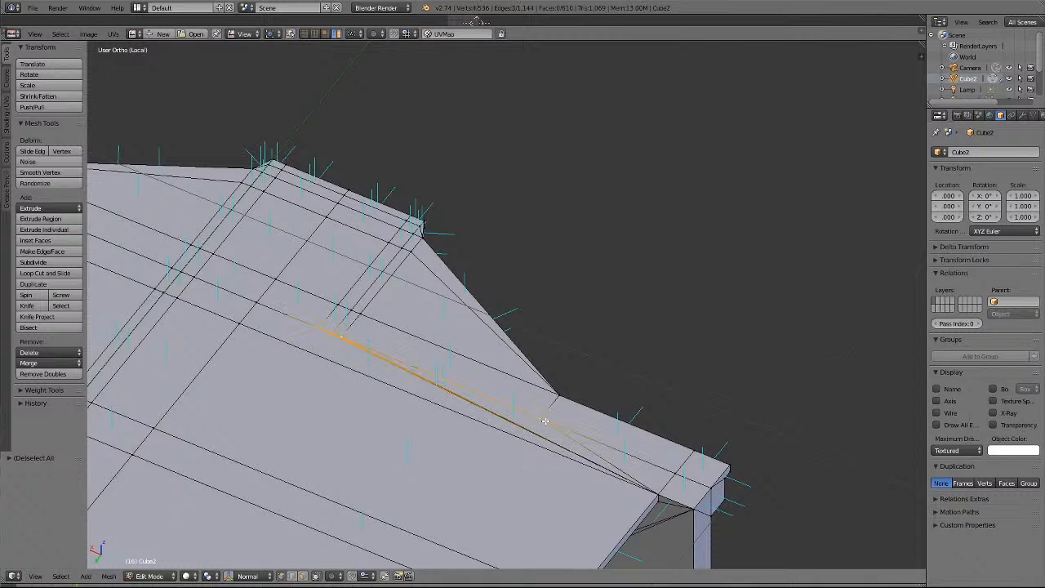
shift+right_click(679, 473)
shift+right_click(708, 490)
click(41, 362)
click(42, 390)
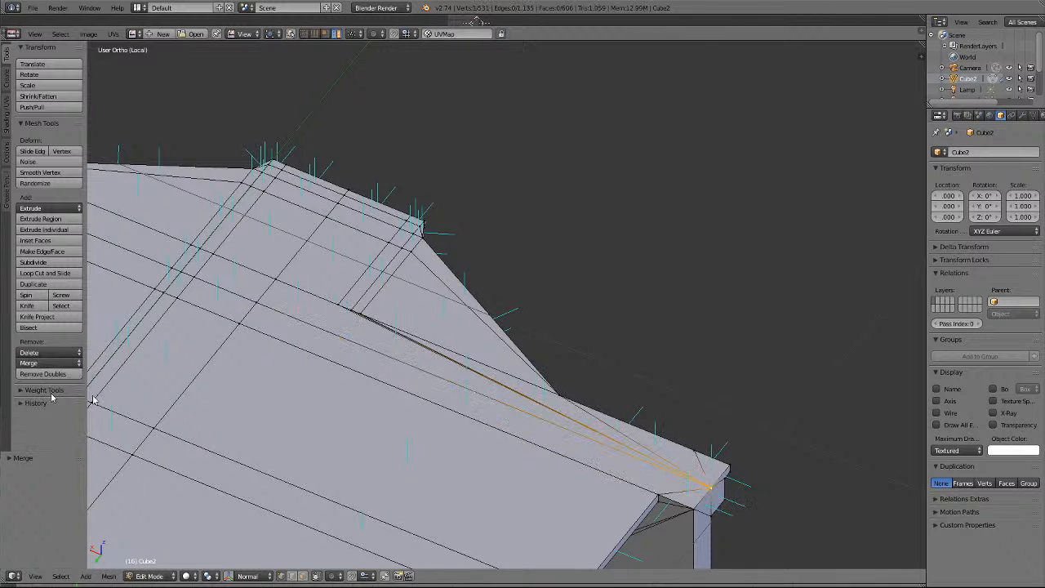
key(a)
At the same deck end, merge the three clustered vertices with the corner where the nose's sloping edge begins, at the last one, and clear the selection.
middle_drag(727, 427, 606, 475)
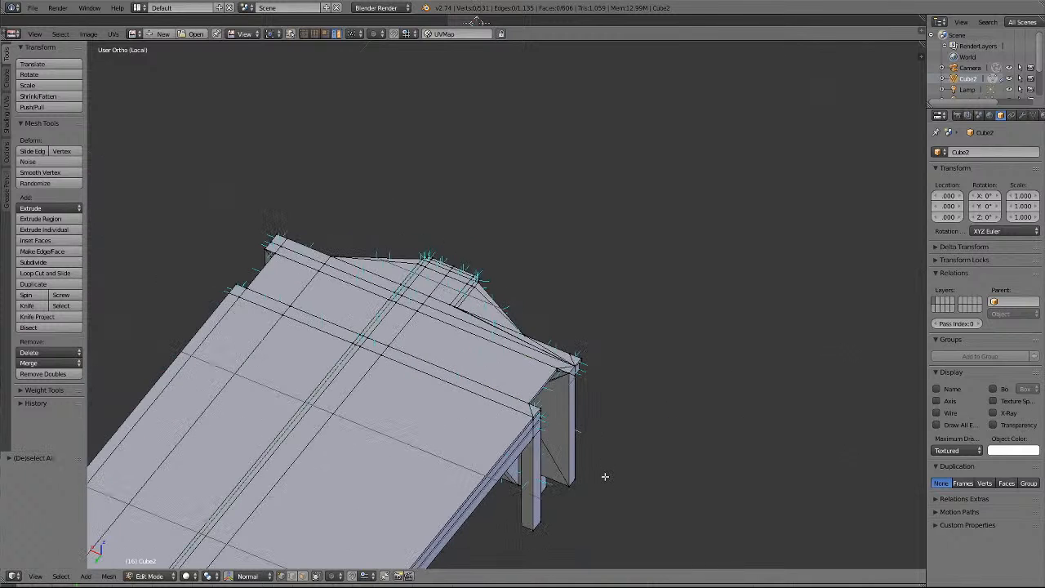
key(KP_6)
key(KP_6)
key(KP_6)
key(KP_6)
key(KP_6)
key(KP_6)
key(KP_6)
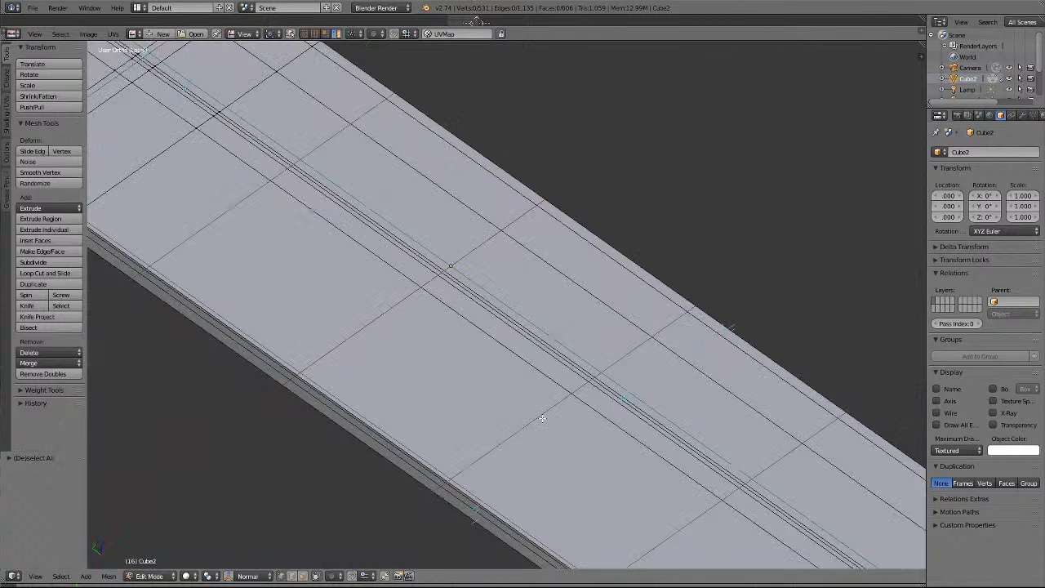
scroll(541, 418, down, 6)
shift+middle_drag(283, 389, 106, 226)
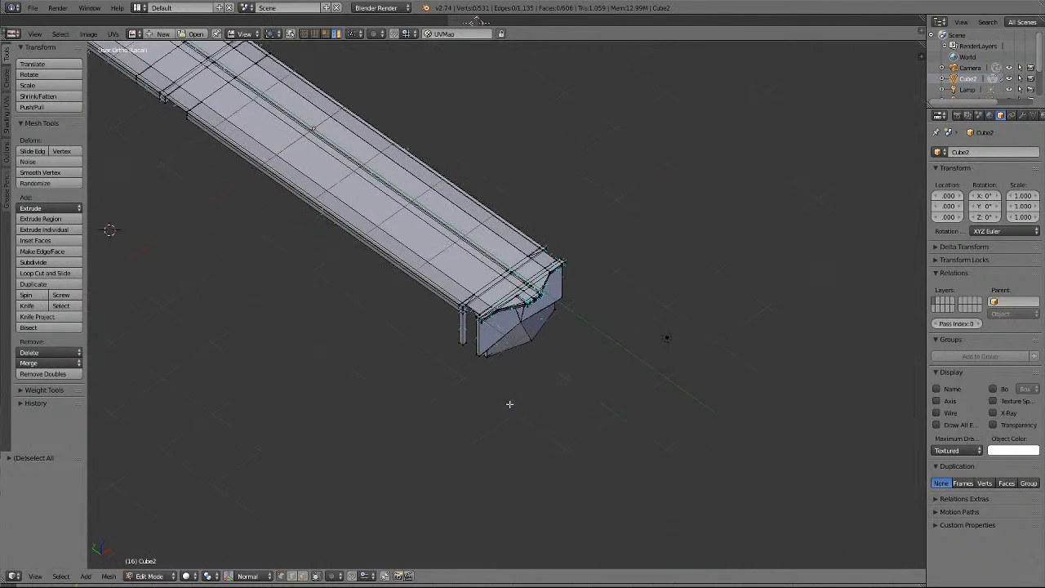
scroll(506, 399, up, 10)
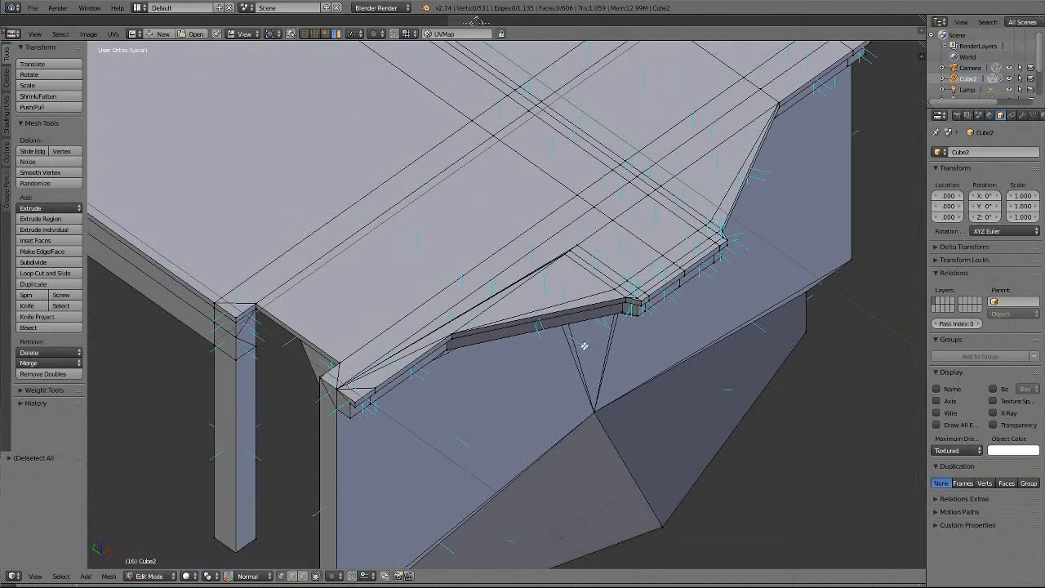
scroll(582, 346, up, 3)
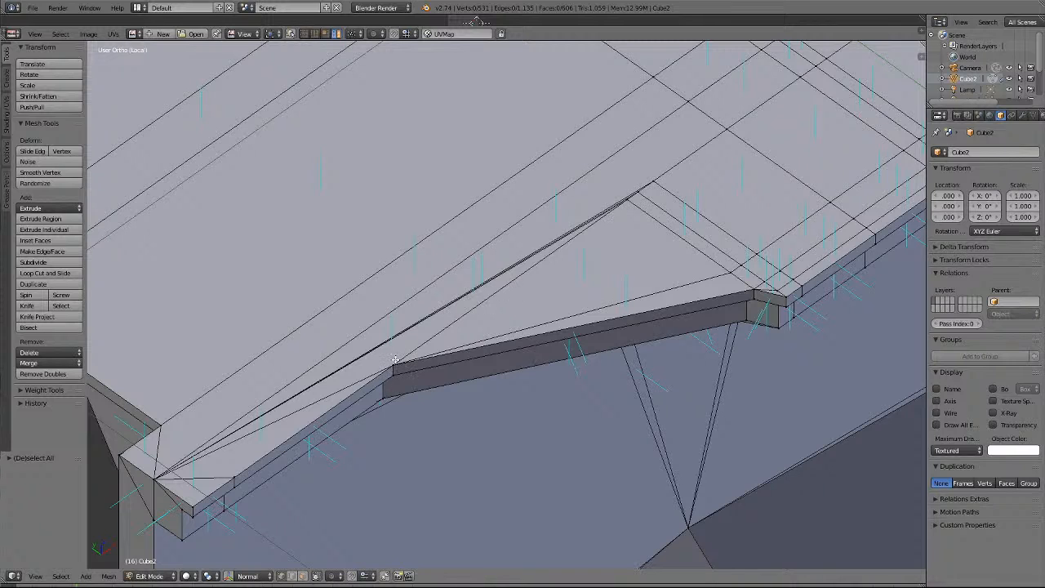
right_click(761, 299)
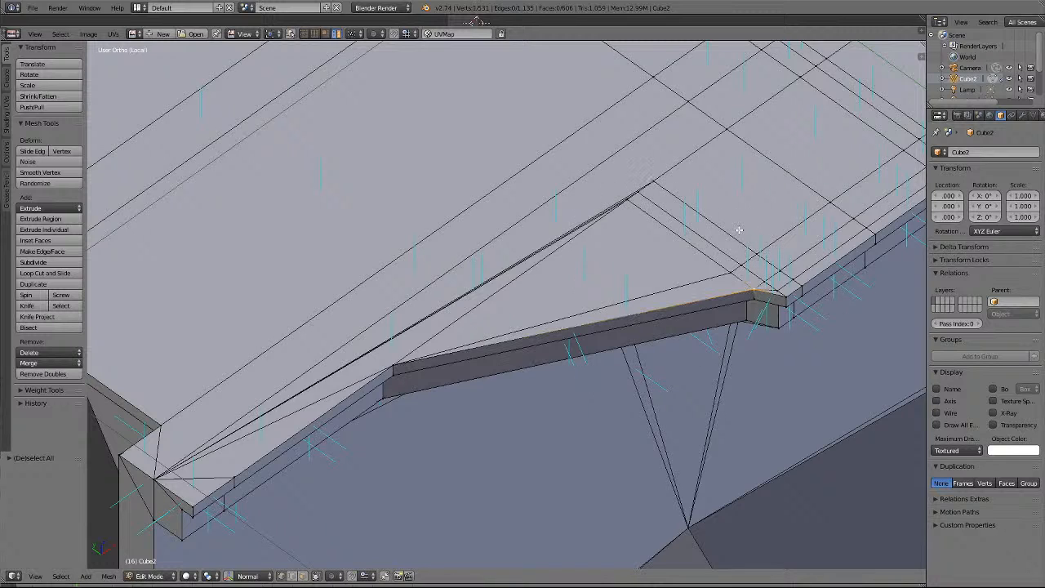
key(a)
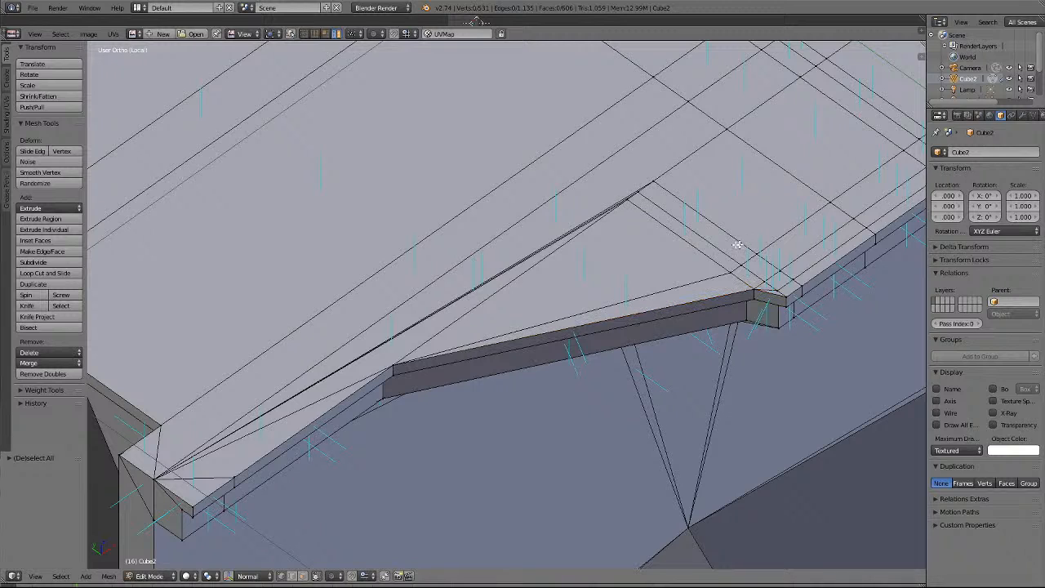
right_click(647, 183)
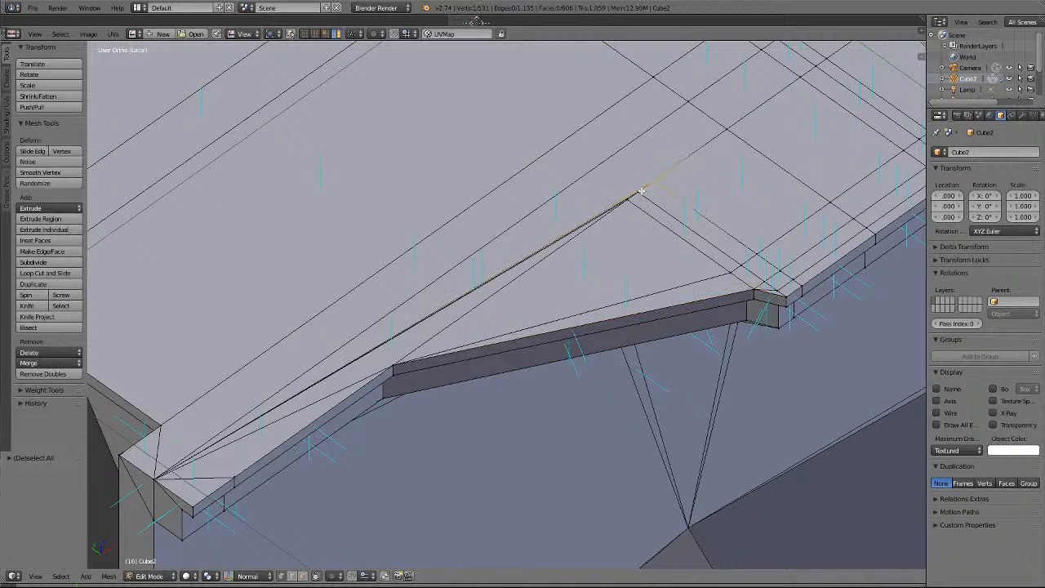
shift+right_click(641, 191)
shift+right_click(630, 198)
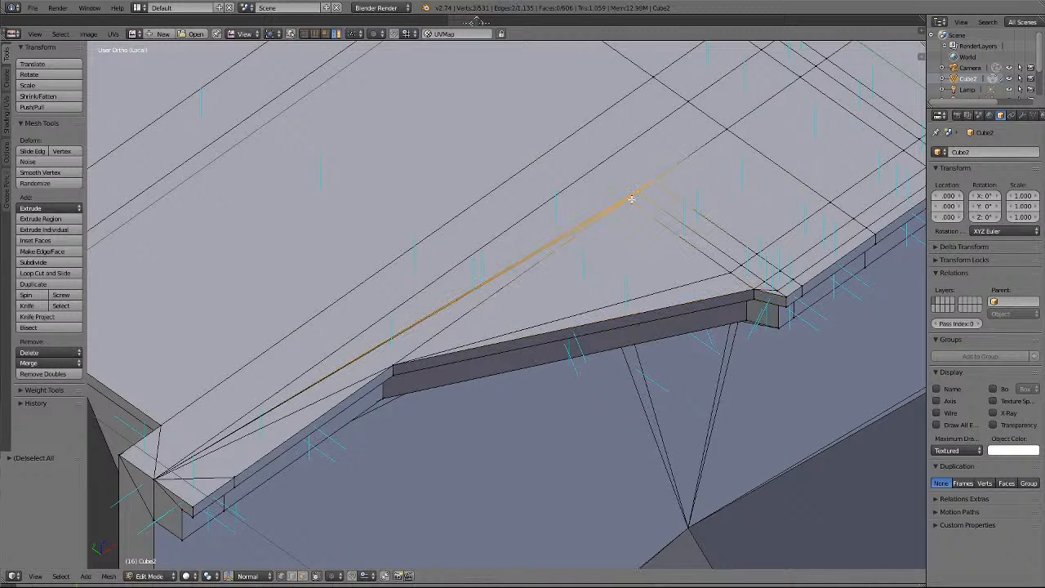
shift+right_click(398, 361)
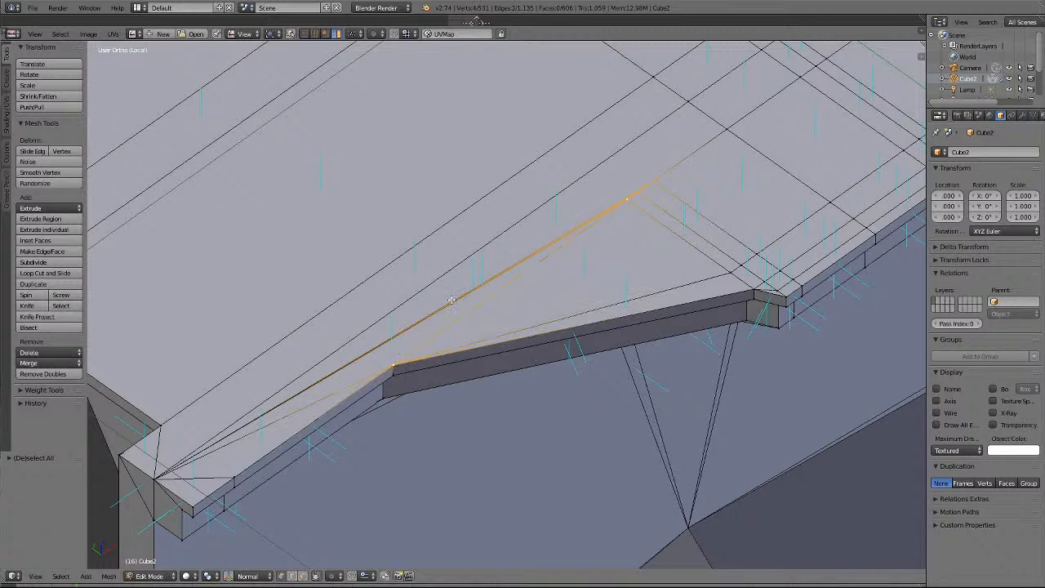
click(38, 364)
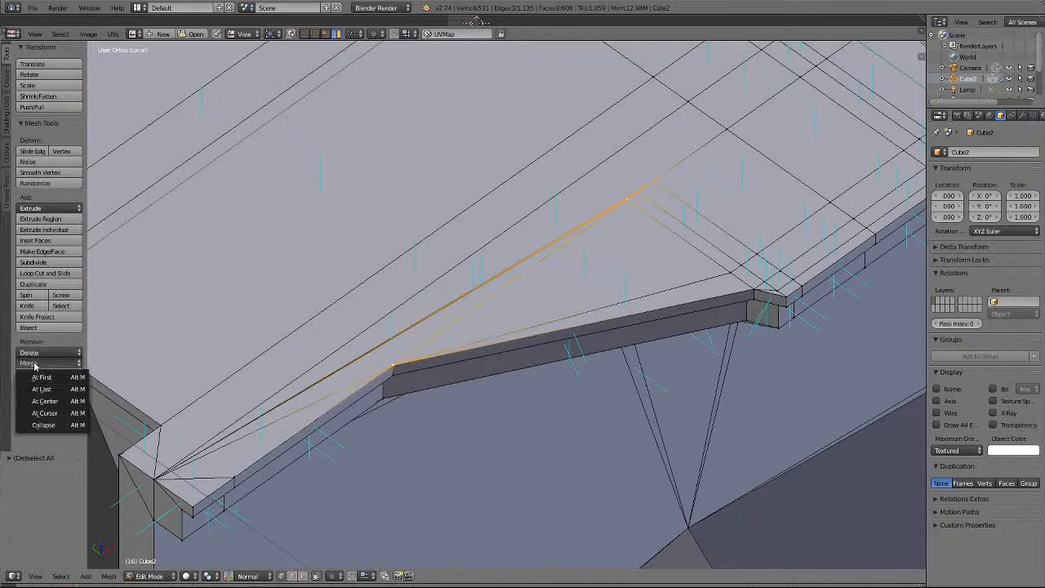
click(63, 401)
key(a)
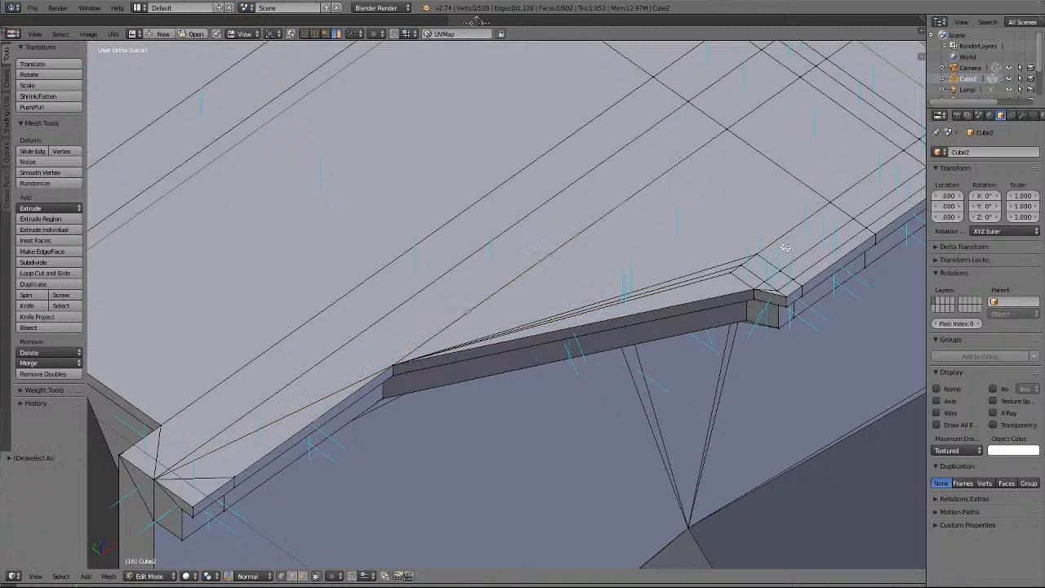
Merge the eight clustered vertices near the nose's front at the last one, on the corner where its sloping edge ends.
right_click(762, 253)
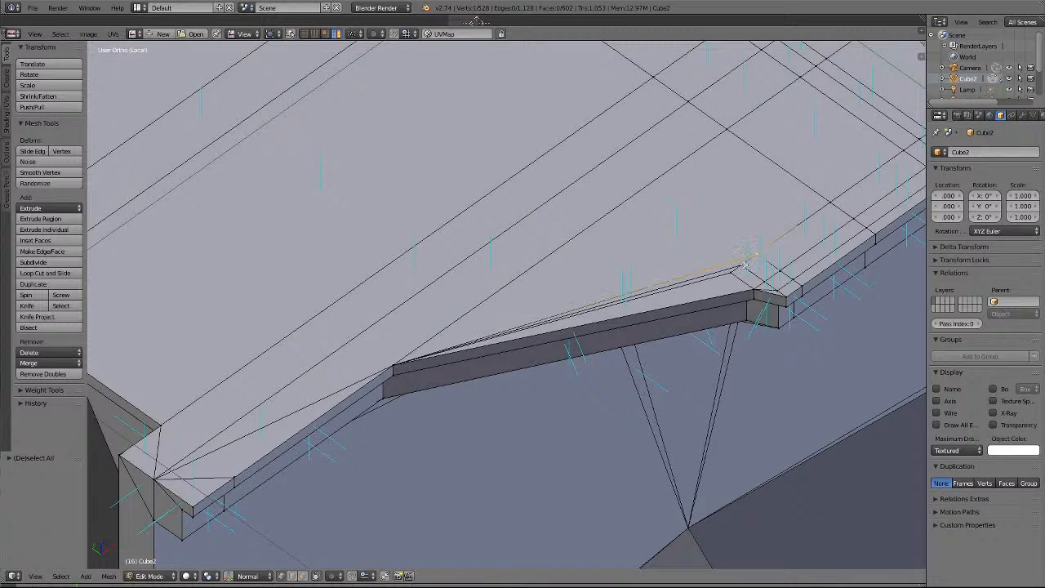
shift+right_click(744, 265)
shift+right_click(730, 270)
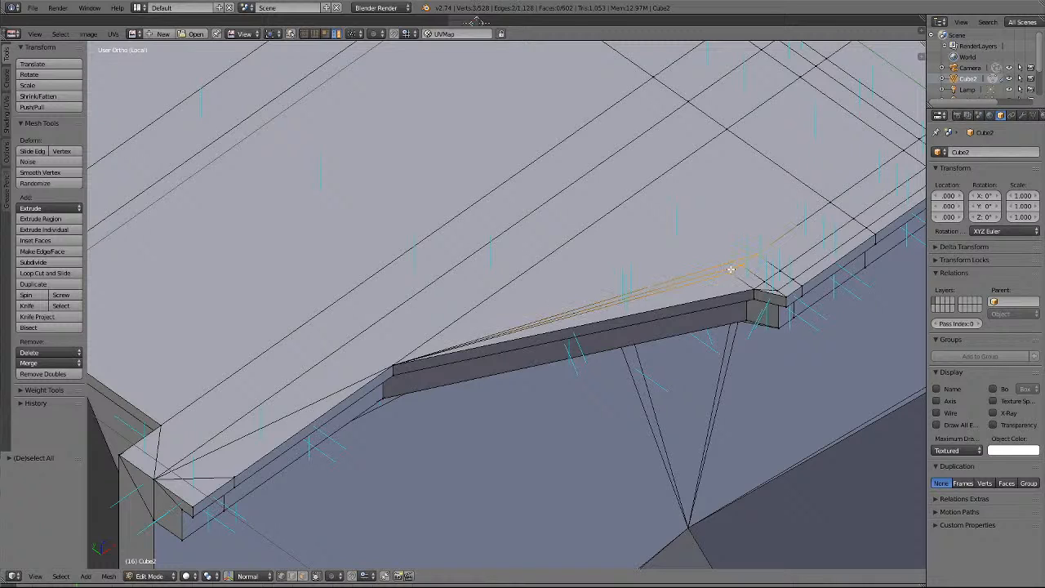
shift+right_click(766, 279)
shift+right_click(787, 265)
shift+right_click(796, 281)
shift+right_click(779, 291)
shift+right_click(755, 286)
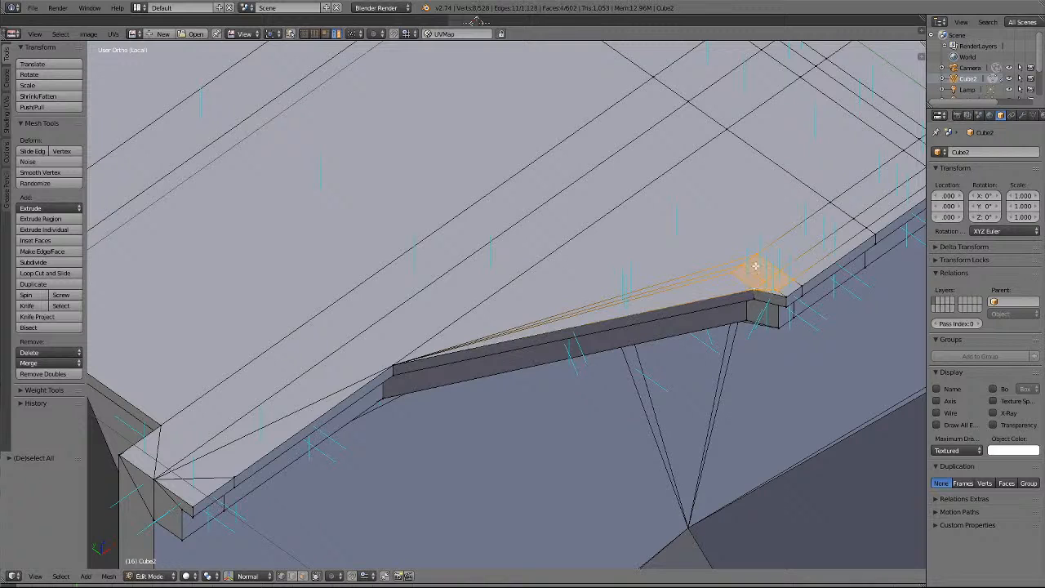
click(49, 363)
click(41, 389)
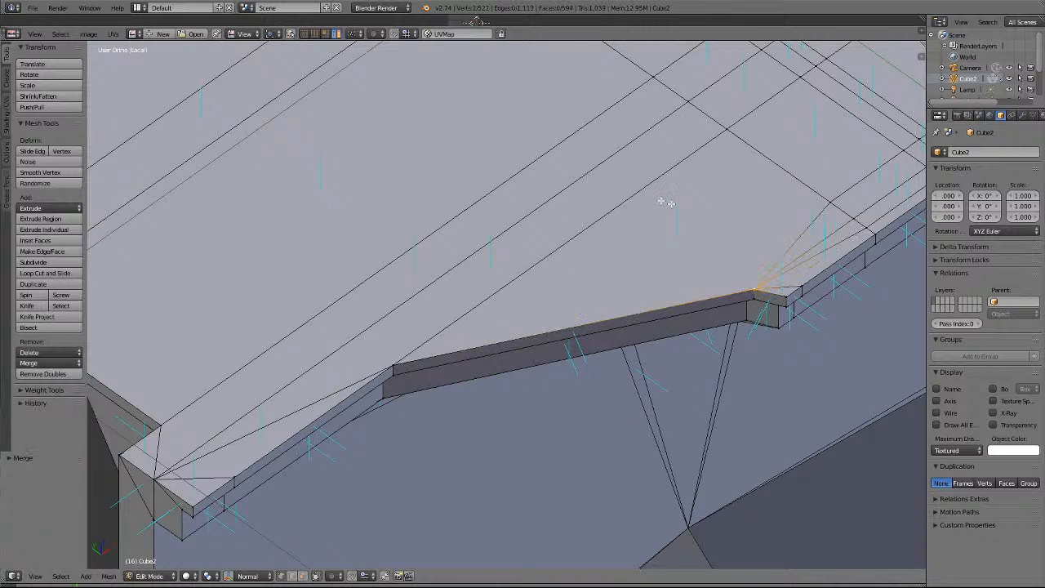
Merge the four vertices along the nose's central lengthwise line at the last one, on the front edge, and clear the selection.
scroll(752, 215, down, 4)
scroll(751, 215, up, 3)
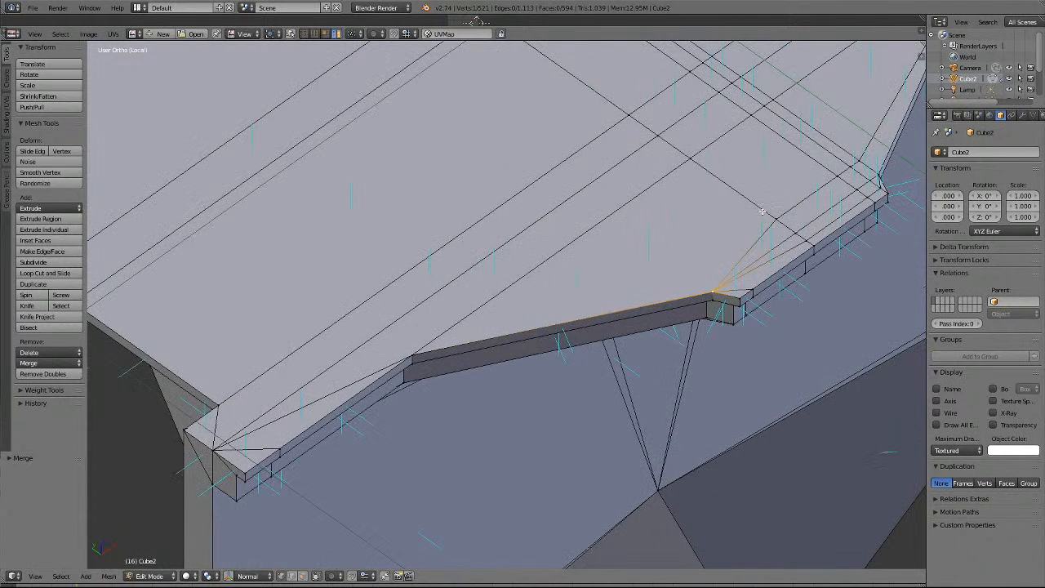
key(g)
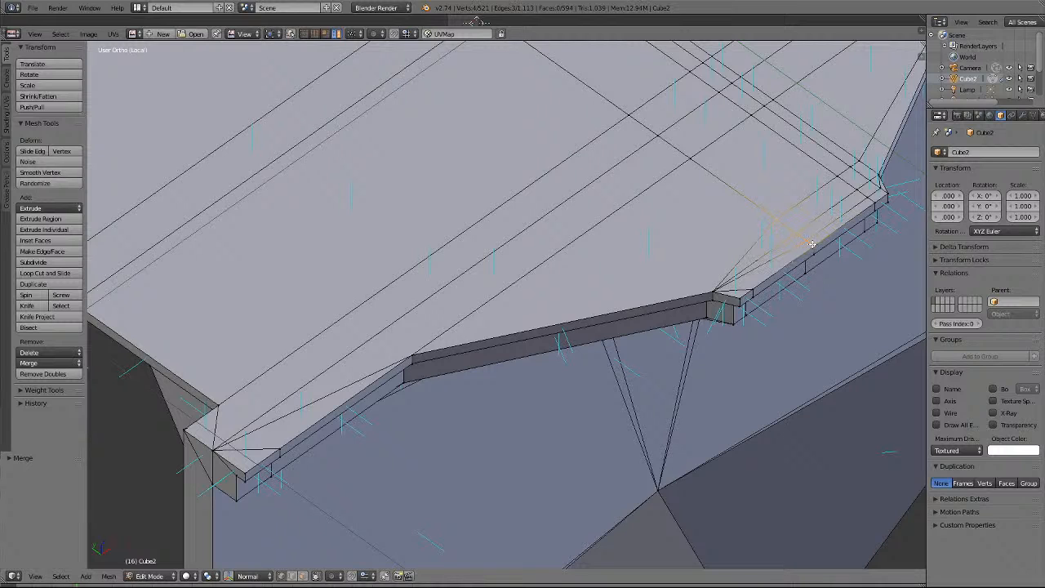
click(812, 244)
click(49, 362)
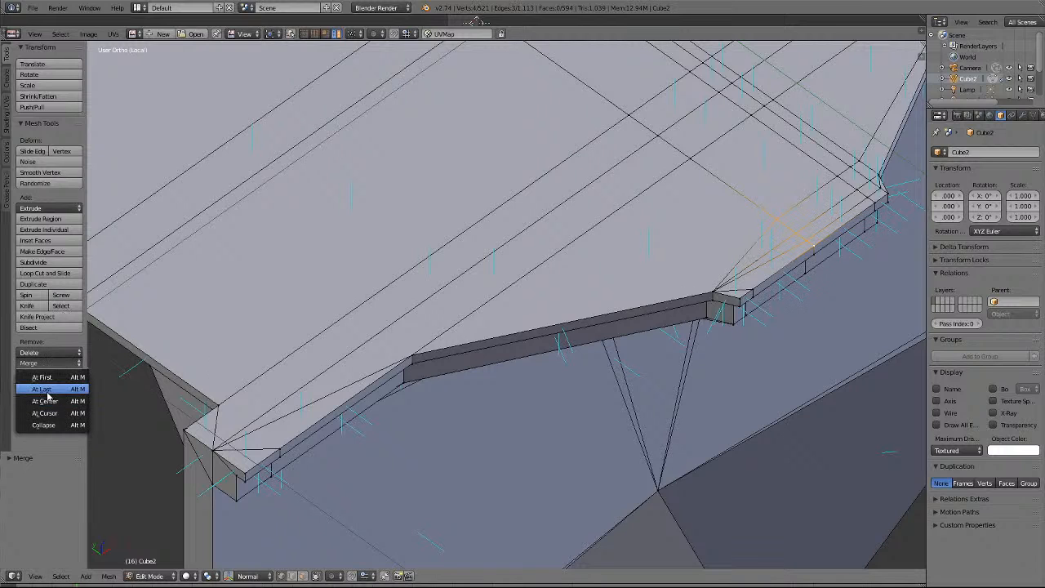
click(45, 389)
key(a)
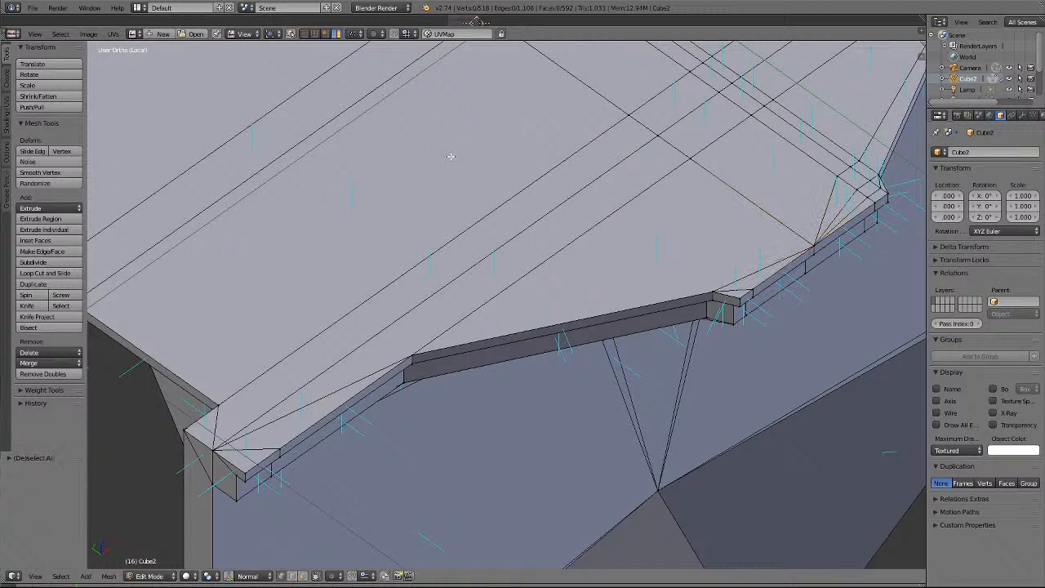
Examine the deck's end nose from above, comparing the simplified half with the vertices remaining on its other half.
scroll(604, 234, down, 2)
key(KP_6)
key(KP_6)
key(KP_6)
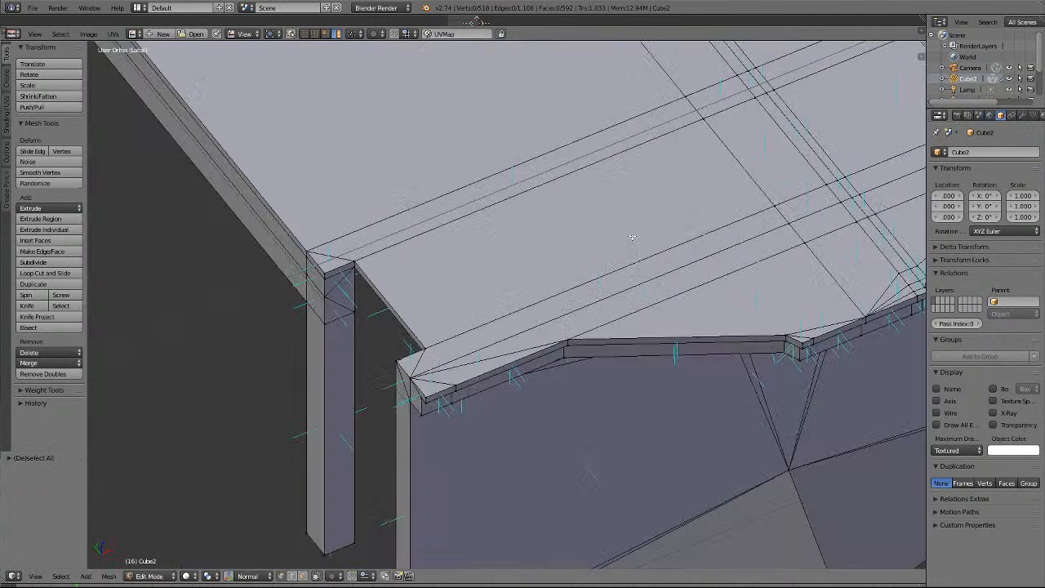
scroll(762, 298, down, 3)
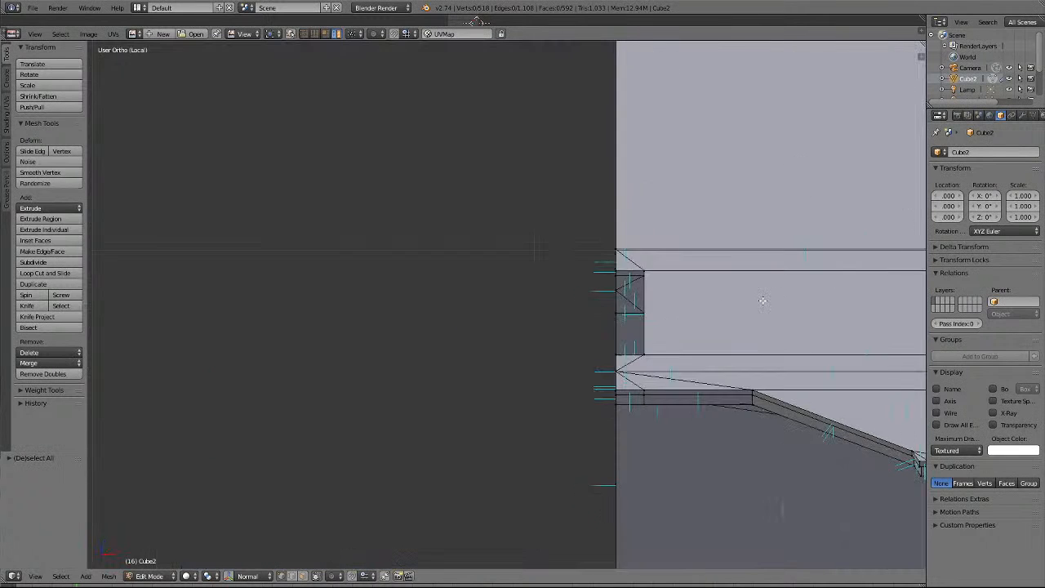
shift+scroll(762, 301, up, 2)
ctrl+scroll(762, 301, down, 3)
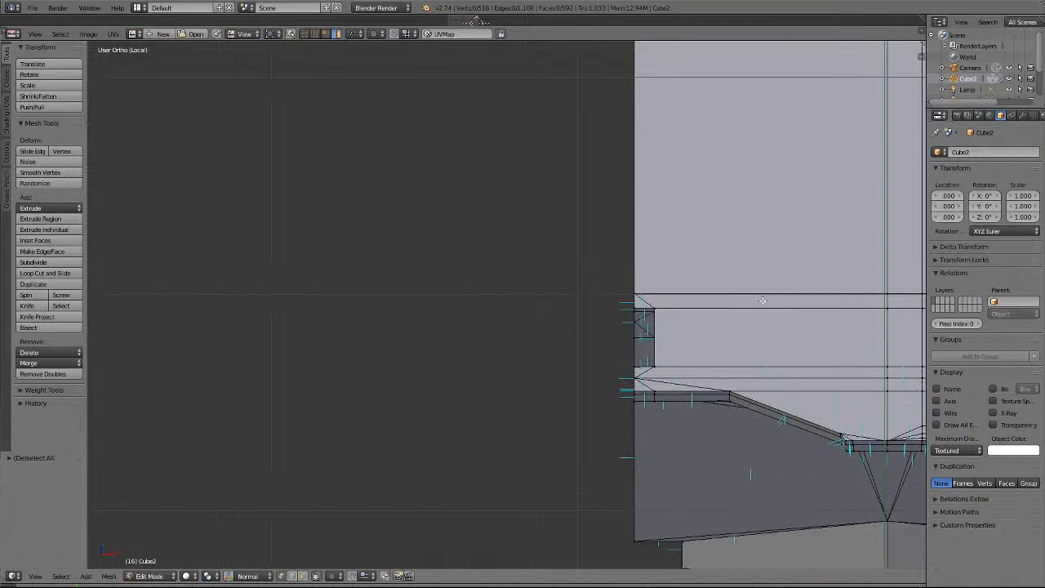
ctrl+scroll(762, 300, up, 12)
ctrl+scroll(691, 387, up, 7)
scroll(547, 554, up, 4)
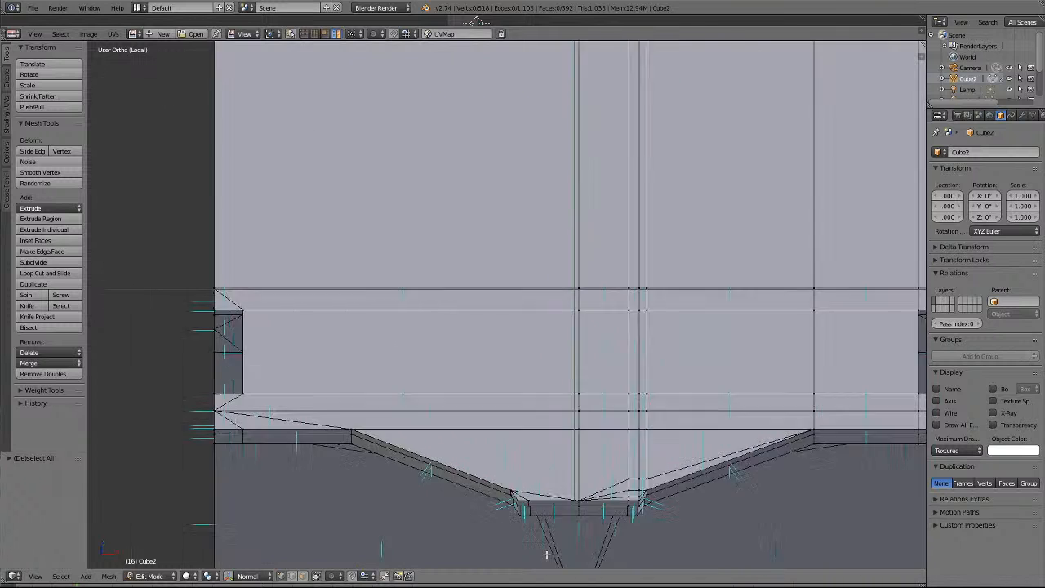
shift+scroll(550, 537, down, 3)
shift+scroll(565, 516, down, 6)
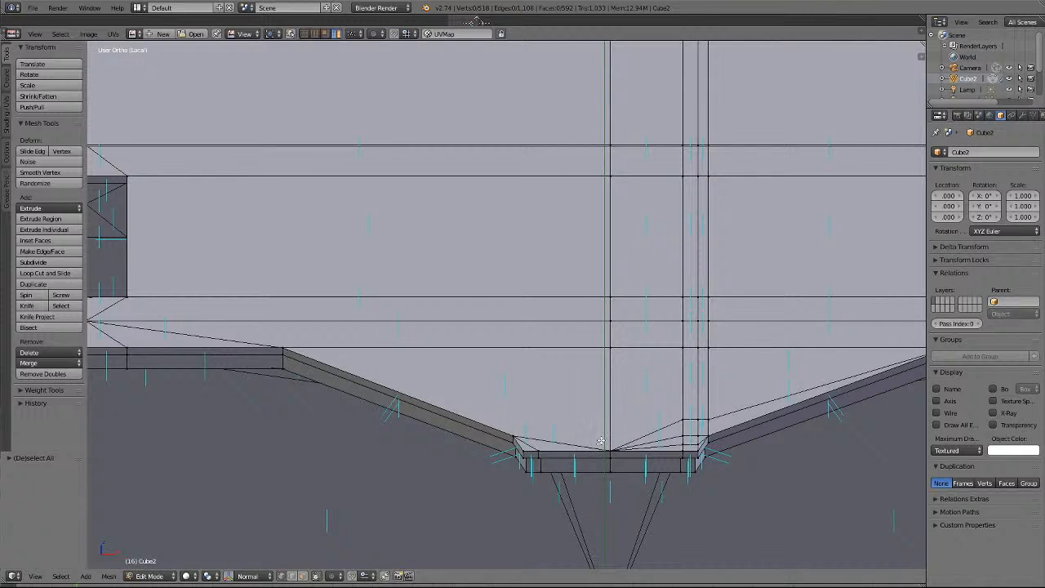
shift+scroll(602, 440, down, 2)
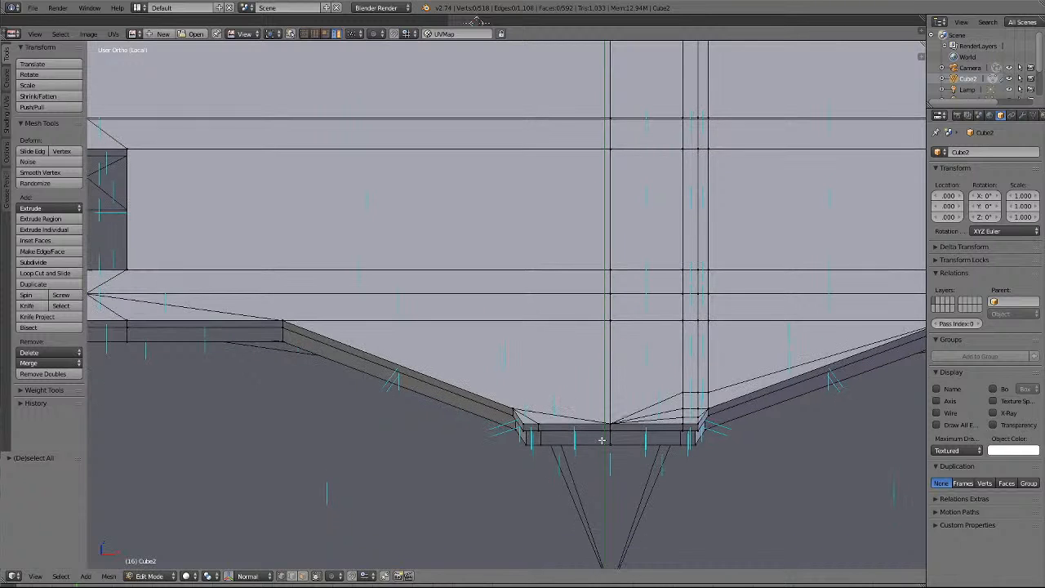
scroll(602, 440, down, 3)
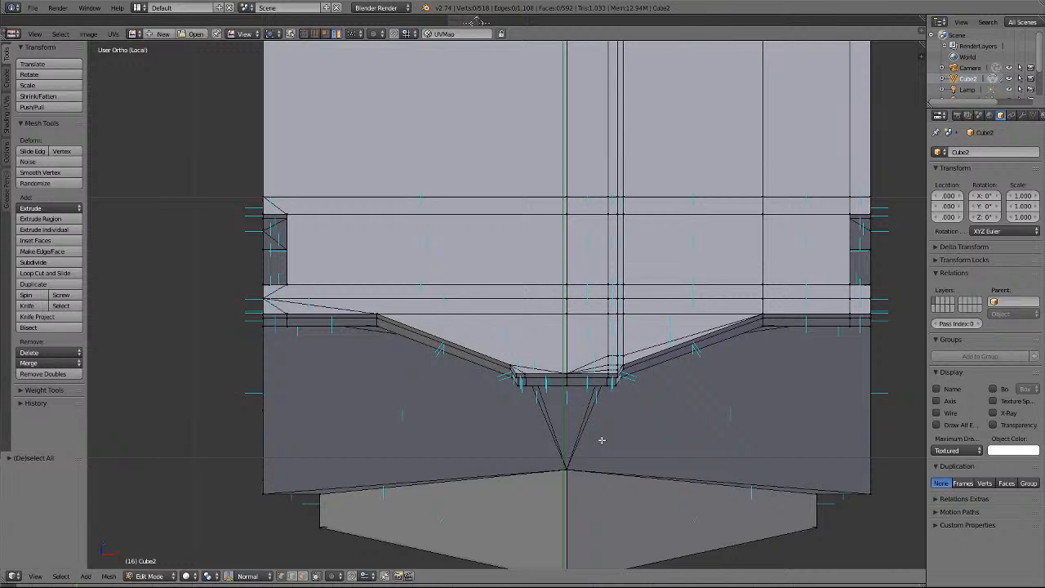
scroll(601, 440, down, 2)
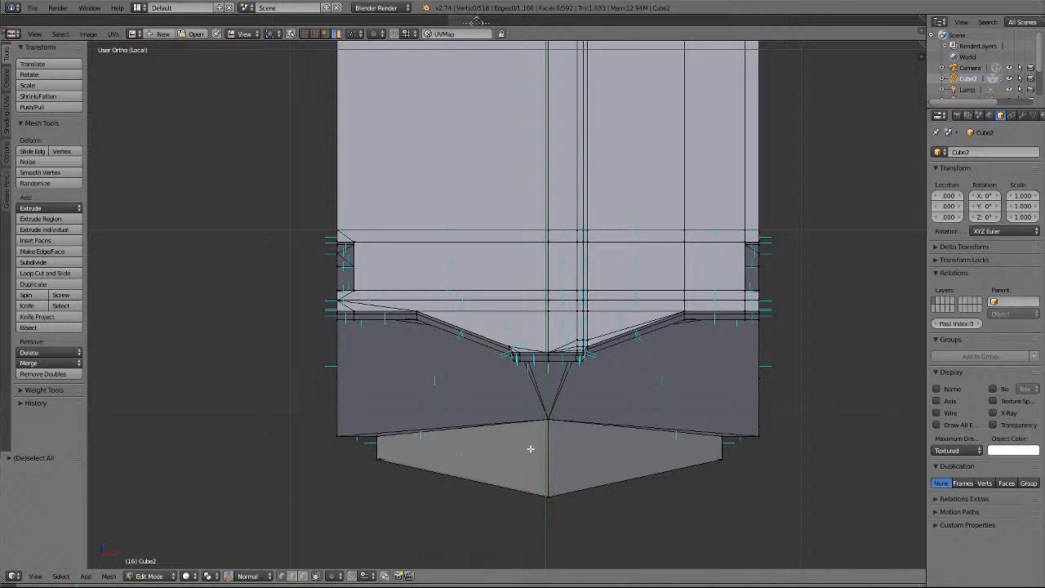
scroll(530, 448, up, 8)
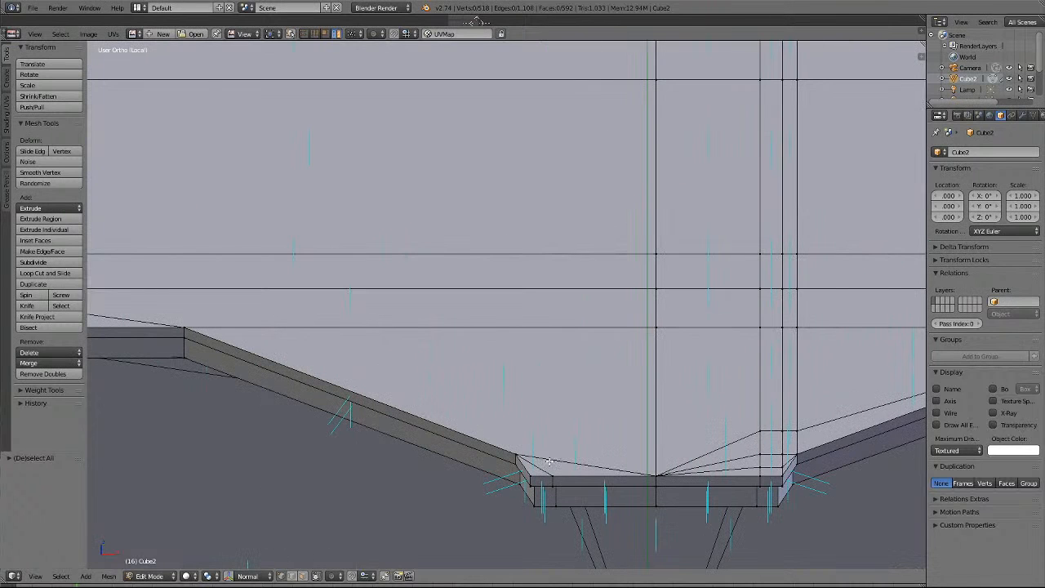
shift+scroll(565, 490, up, 4)
shift+scroll(565, 490, down, 7)
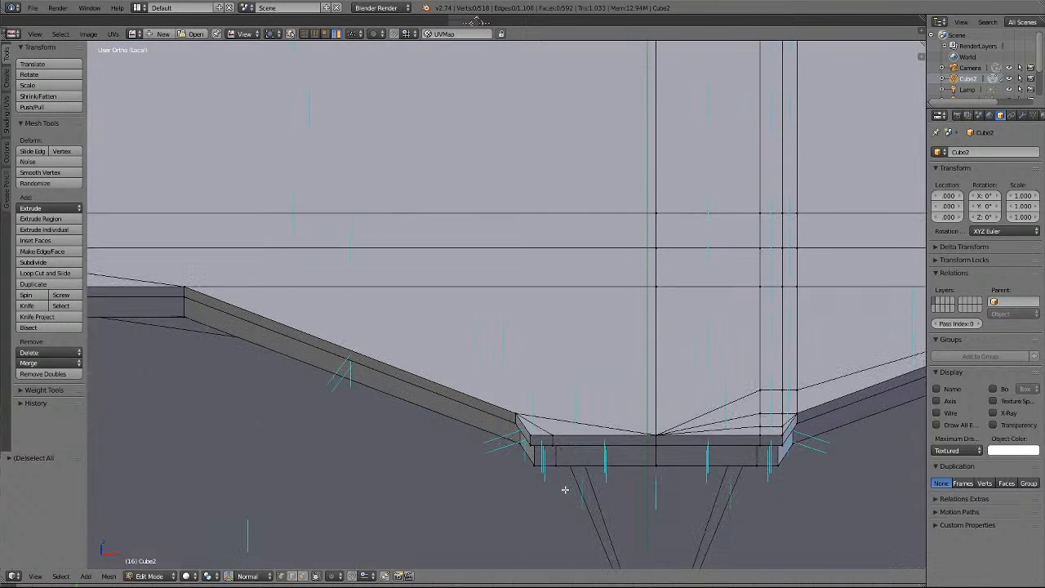
ctrl+scroll(565, 490, down, 10)
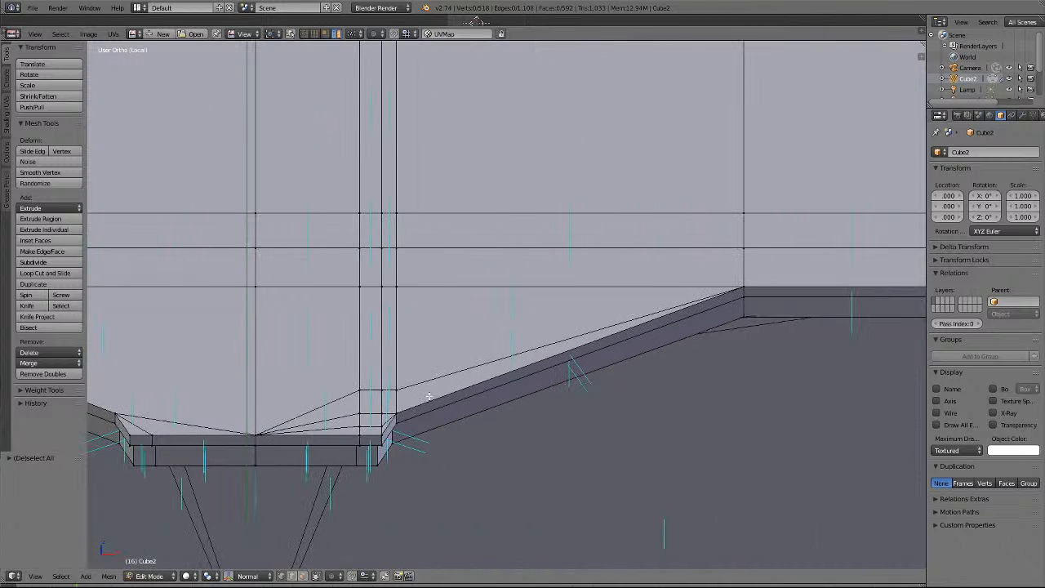
On the nose's other half, merge the eight clustered vertices near the front at the last one, on the sloping edge's end corner, and clear the selection.
right_click(366, 388)
shift+right_click(381, 389)
shift+right_click(396, 387)
shift+right_click(356, 415)
shift+right_click(380, 412)
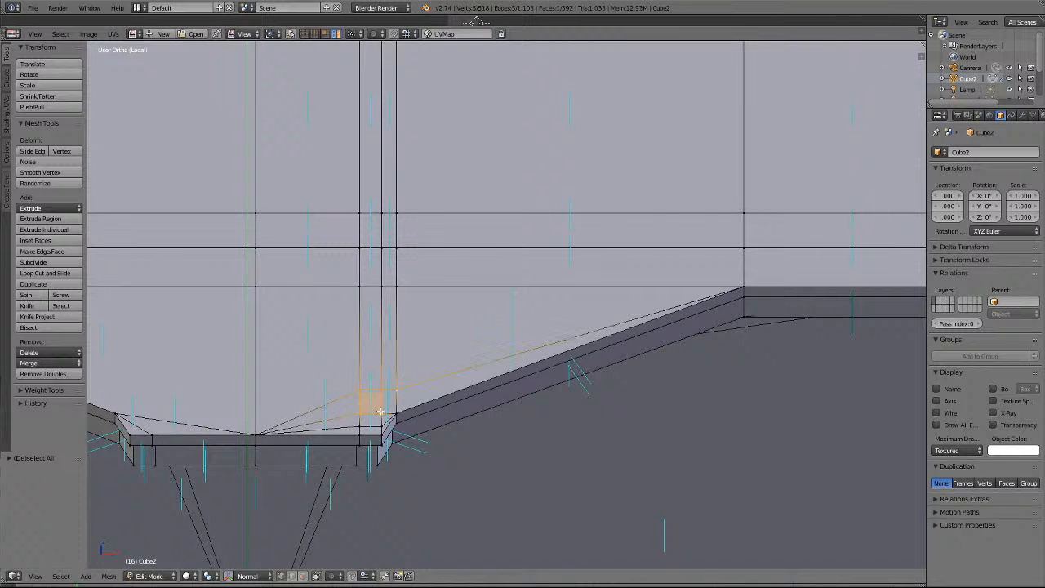
shift+right_click(357, 423)
shift+right_click(381, 425)
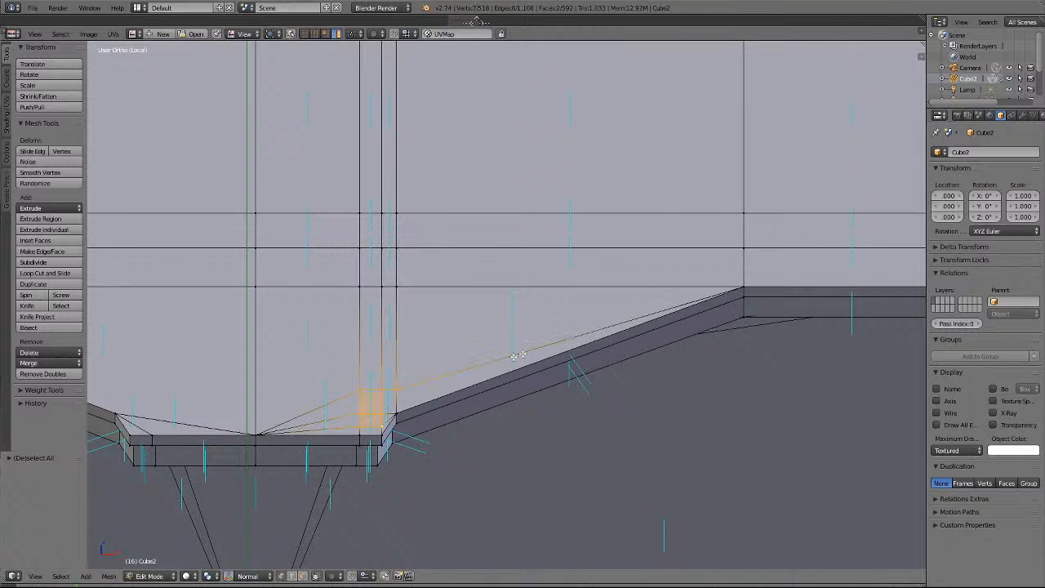
shift+right_click(394, 414)
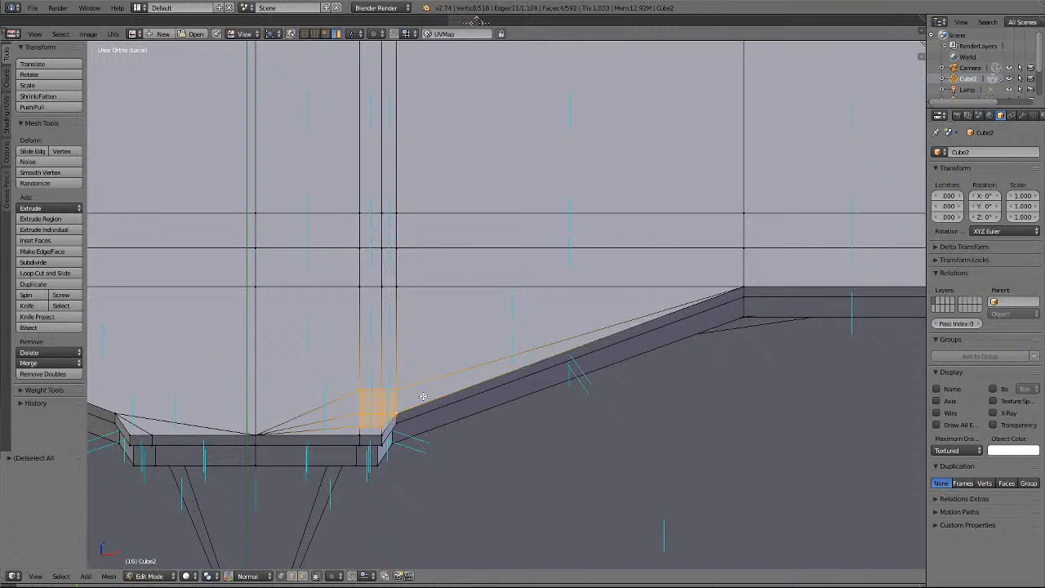
click(47, 362)
click(49, 394)
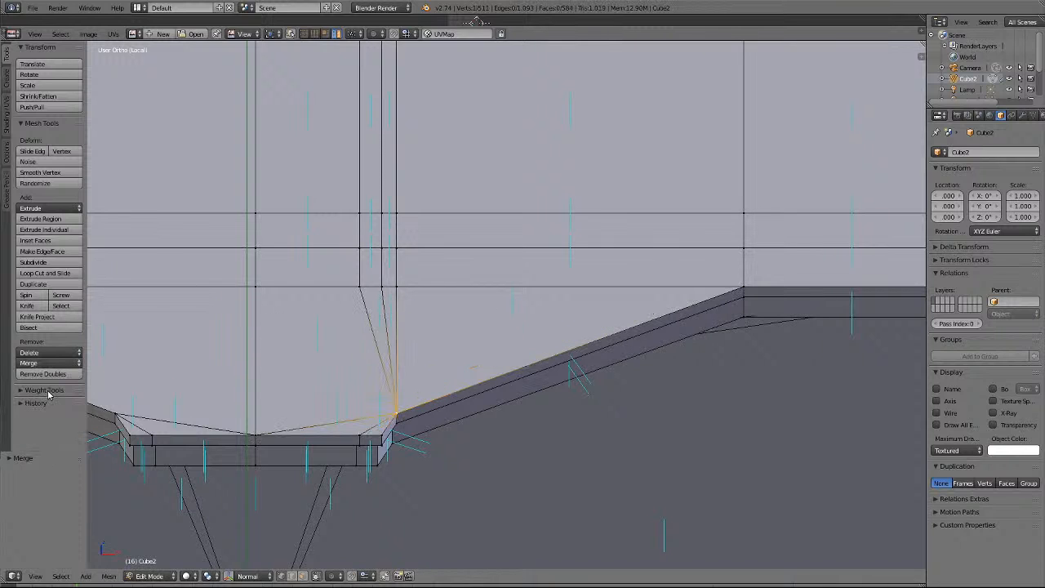
key(a)
Merge the three clustered vertices at the nose's base with the corner where its sloping edge begins, at the last one, and clear the selection.
scroll(564, 392, down, 5)
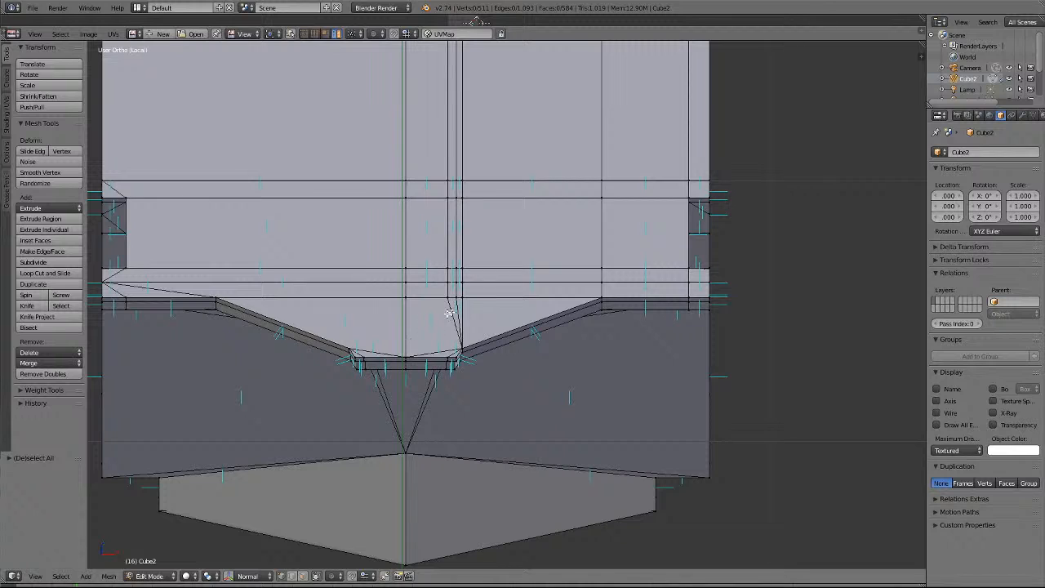
right_click(444, 298)
shift+right_click(459, 301)
shift+right_click(467, 301)
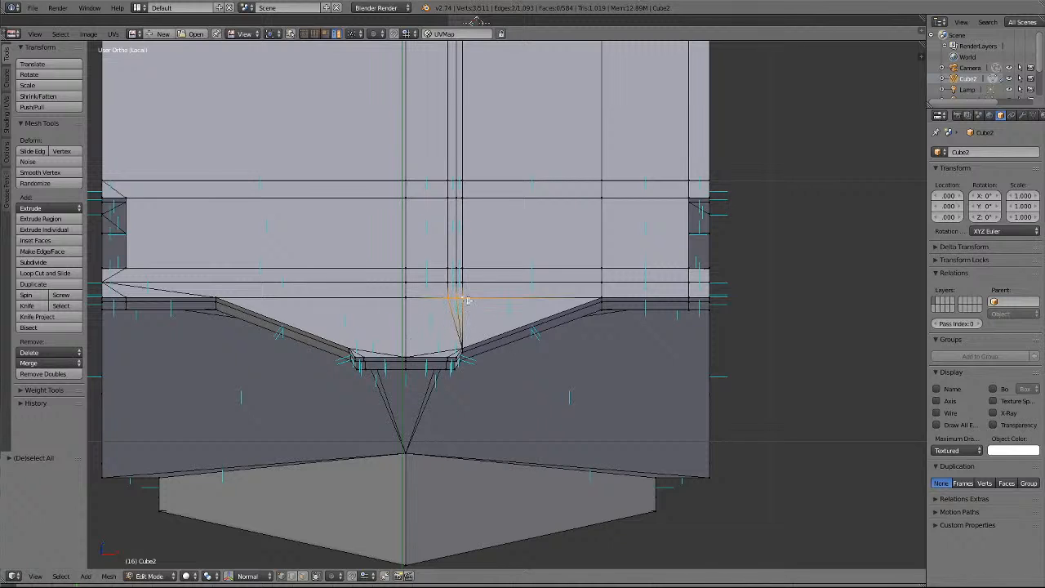
shift+right_click(601, 301)
click(46, 363)
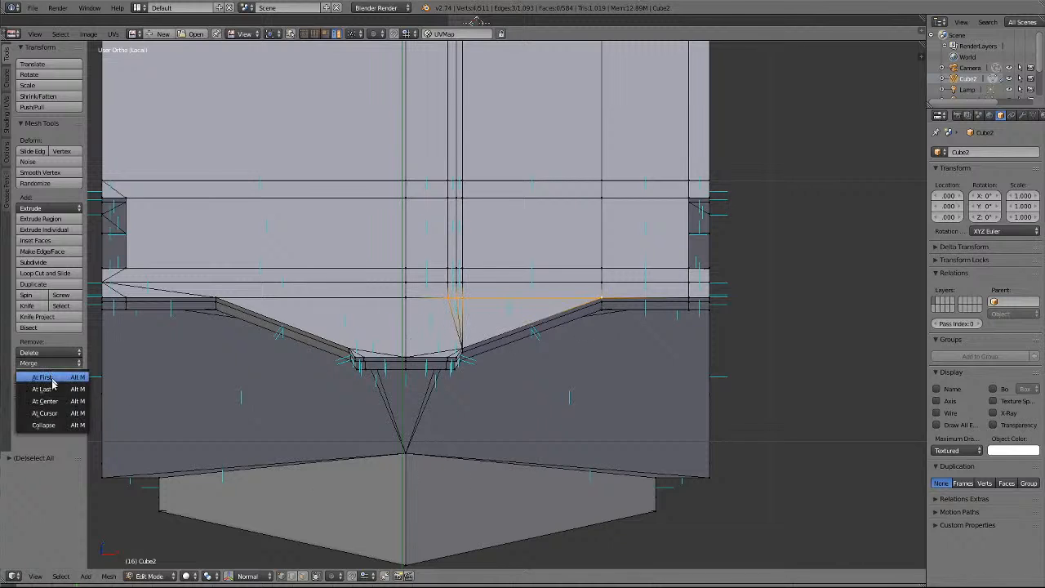
click(52, 379)
key(a)
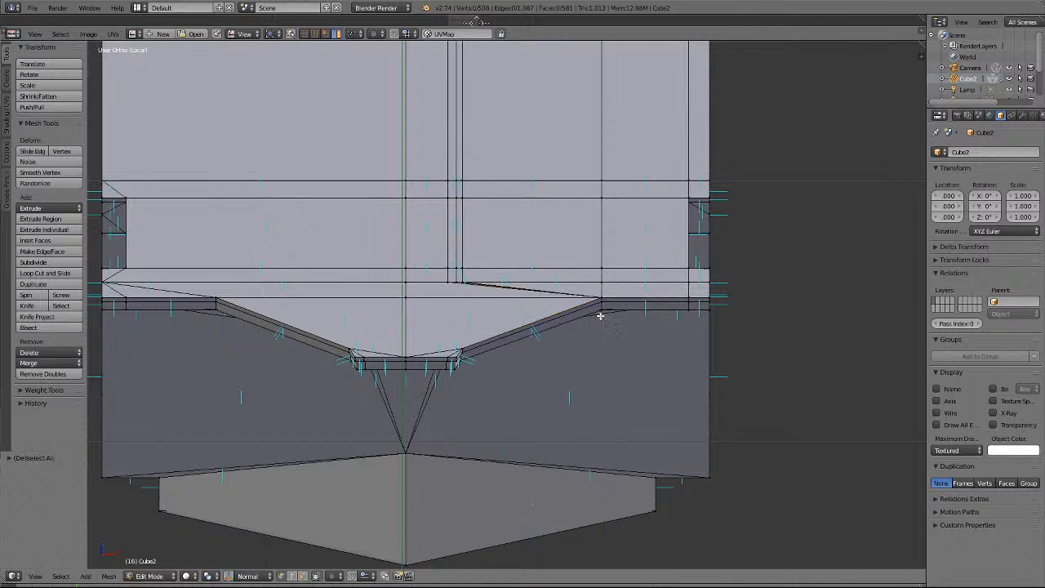
Merge the six vertices of the next crosswise row, from the three clustered ones outward, at the last one on the deck's side edge.
scroll(599, 311, up, 3)
right_click(323, 234)
shift+right_click(356, 237)
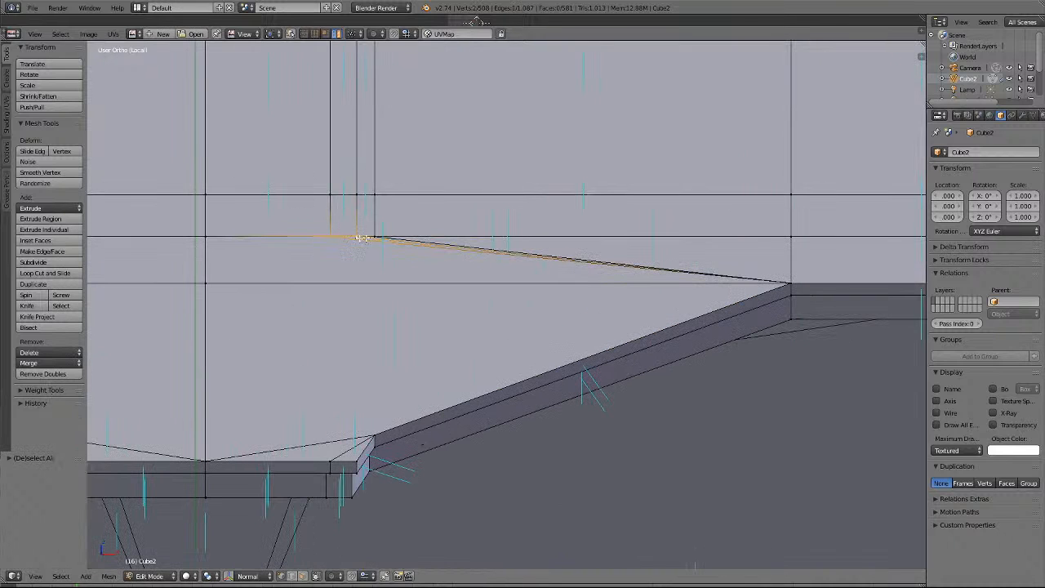
shift+right_click(376, 237)
shift+right_click(792, 239)
scroll(801, 257, down, 4)
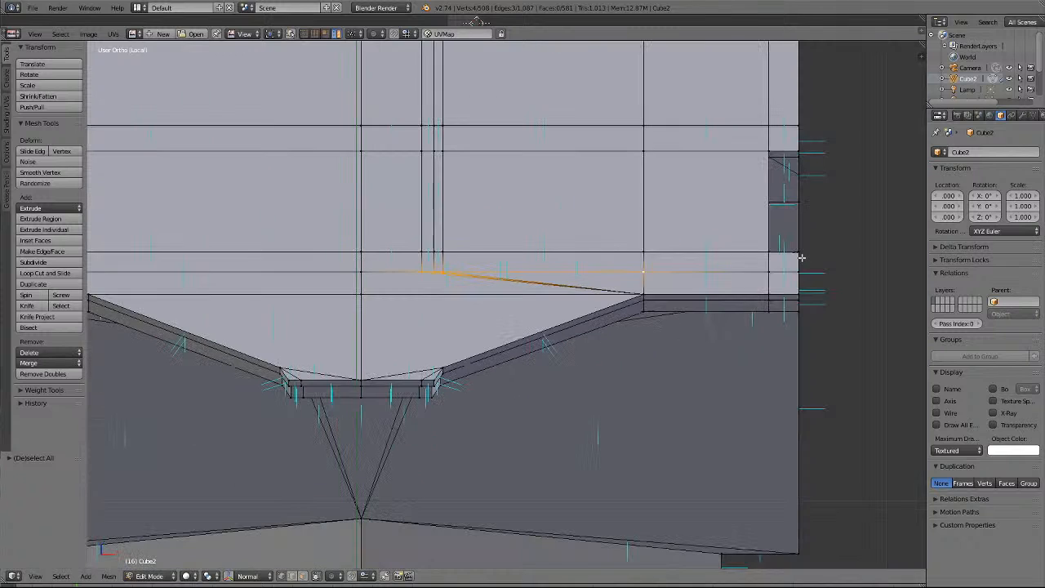
shift+right_click(790, 270)
click(45, 362)
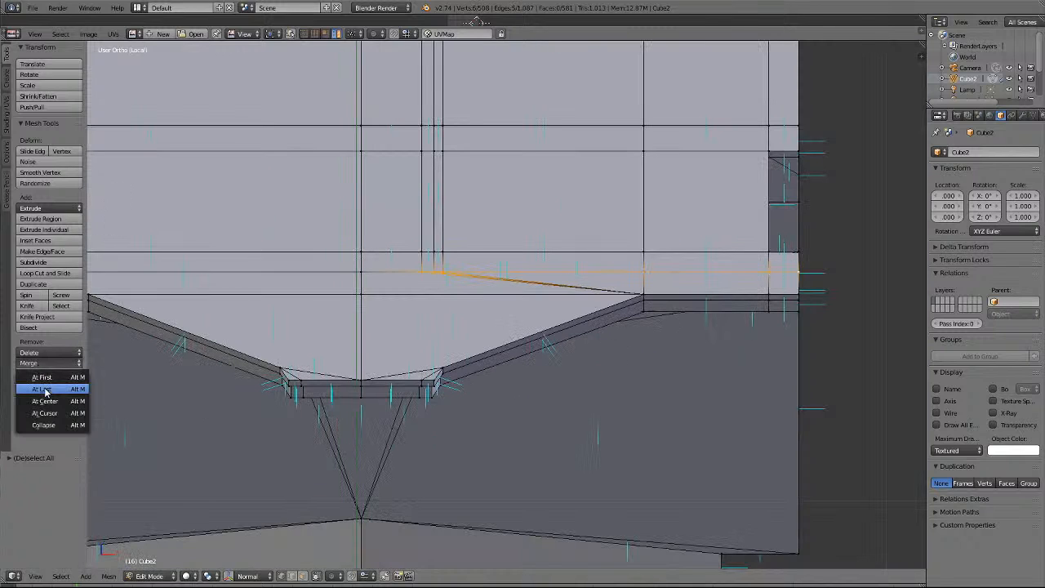
click(45, 390)
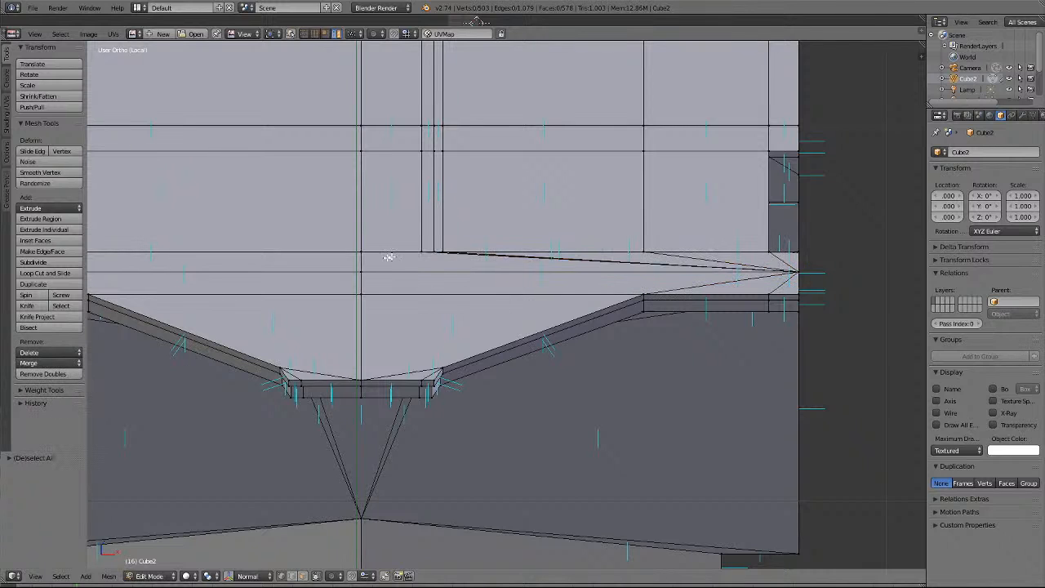
Merge the five vertices in the row level with the side notch's nearer corner at the last one, on that corner, and clear the selection.
shift+right_click(432, 251)
shift+right_click(441, 252)
shift+right_click(644, 252)
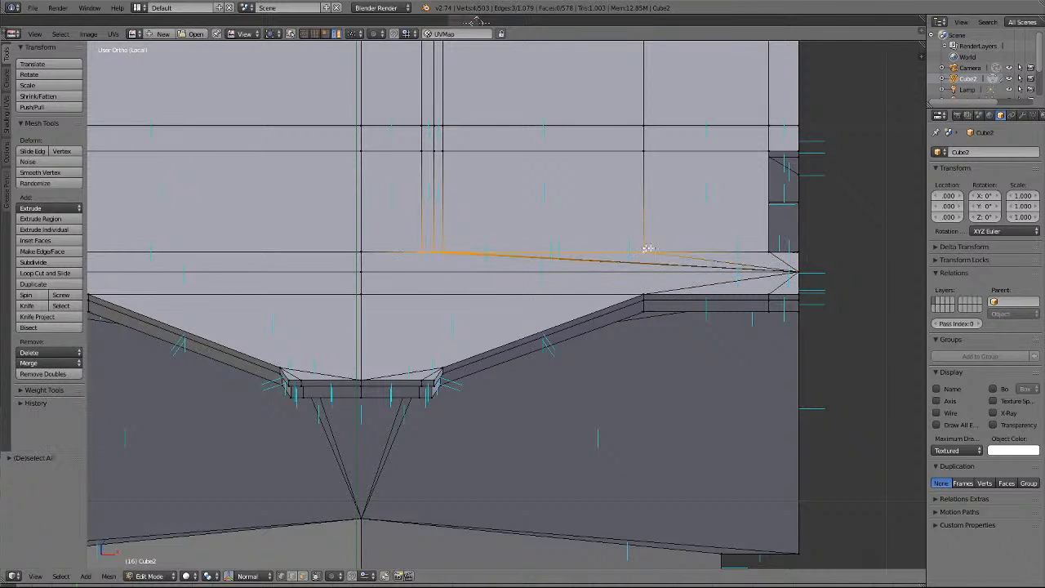
shift+right_click(759, 251)
click(45, 362)
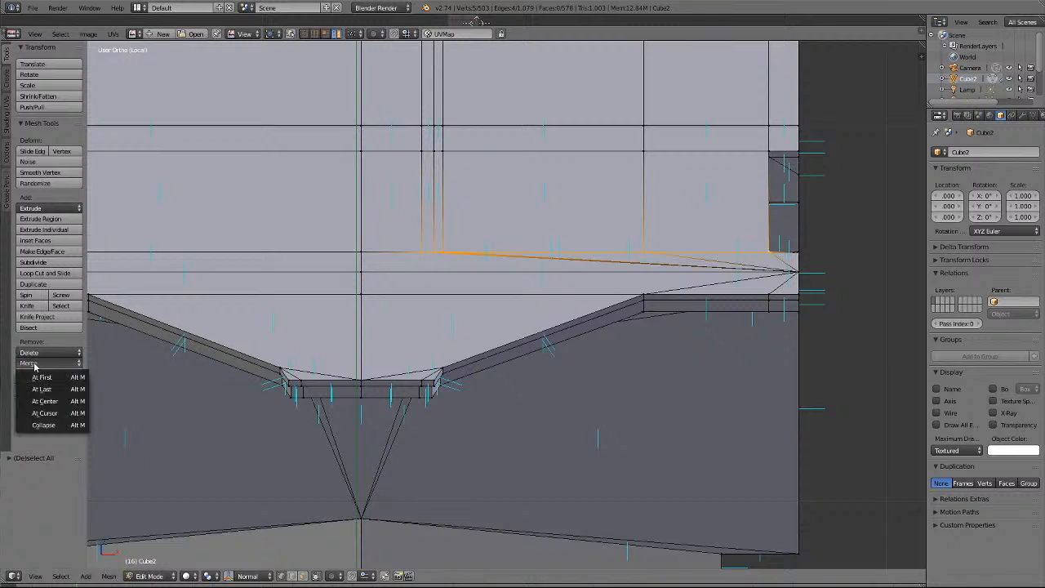
click(41, 390)
key(a)
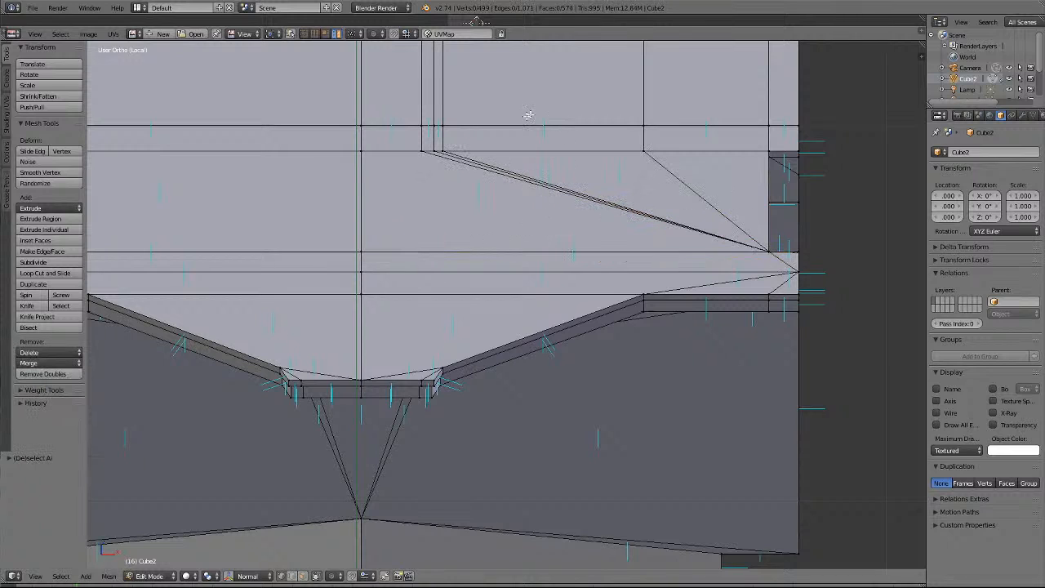
Merge the five vertices in the row level with the side notch's farther corner at the last one, on that corner.
right_click(422, 150)
shift+right_click(433, 150)
shift+right_click(441, 151)
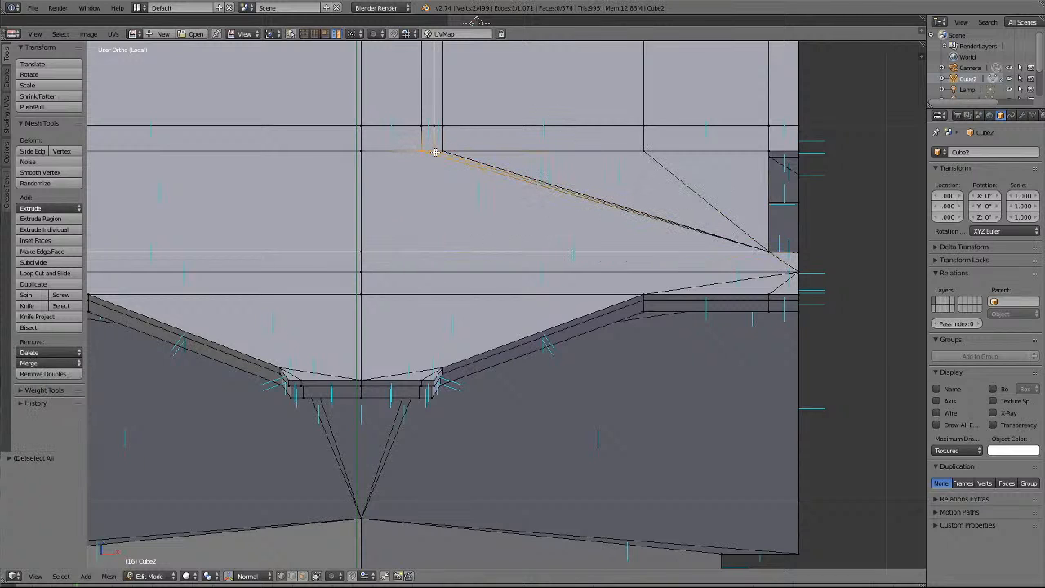
shift+right_click(642, 150)
shift+right_click(768, 151)
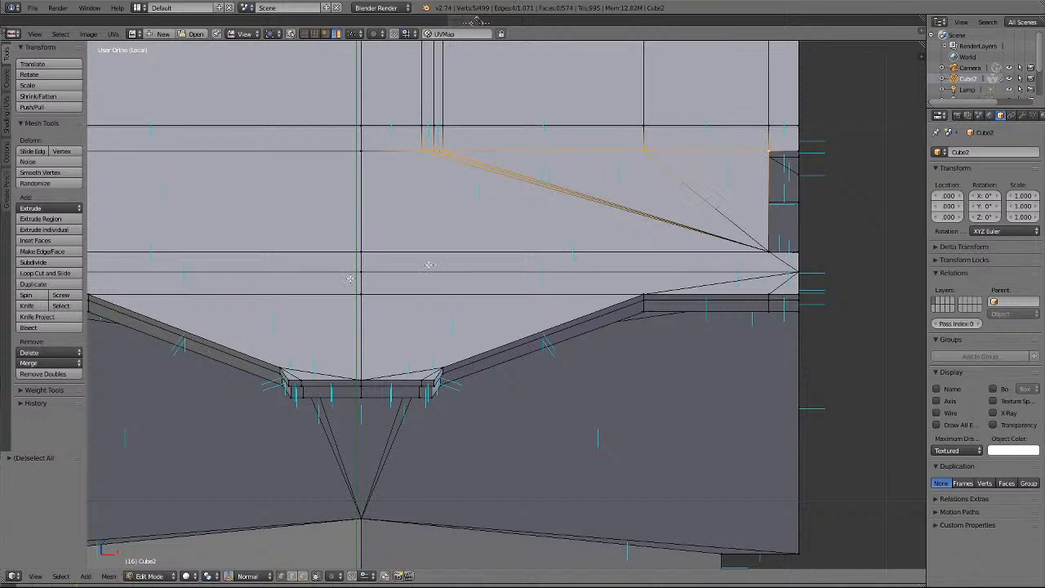
middle_drag(152, 291, 222, 288)
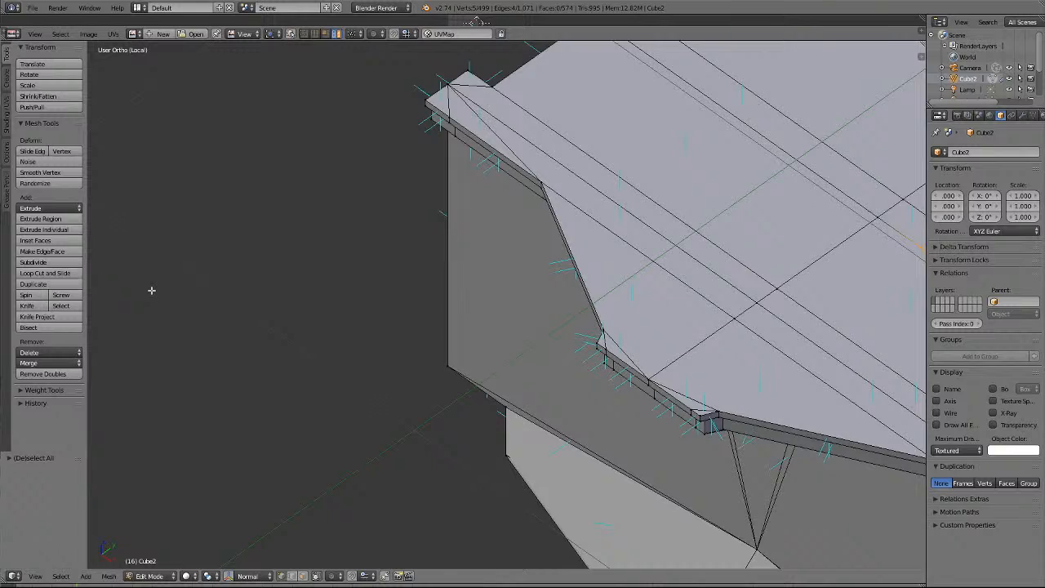
key(KP_Decimal)
scroll(531, 401, up, 2)
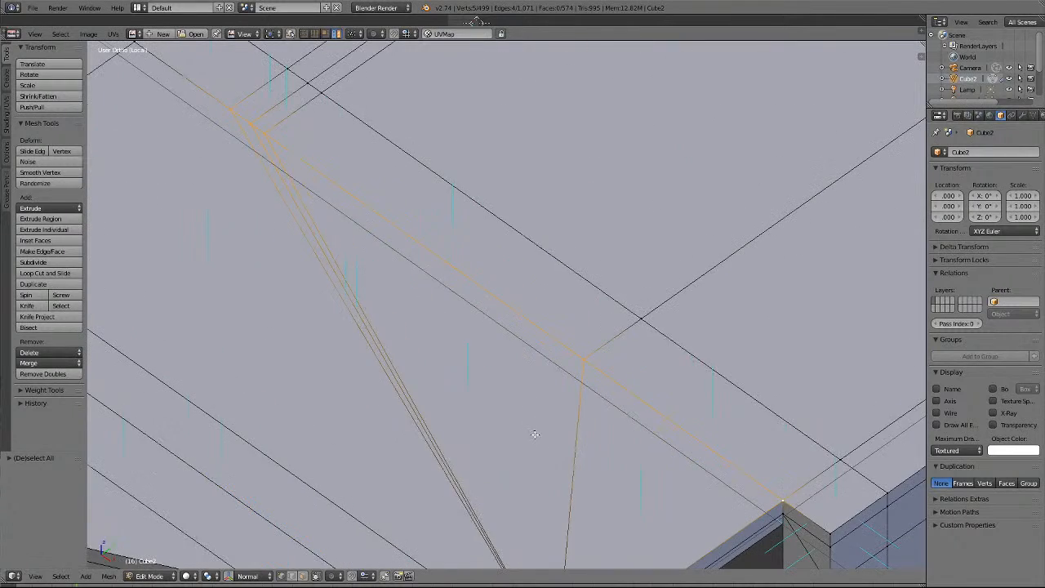
scroll(531, 434, down, 3)
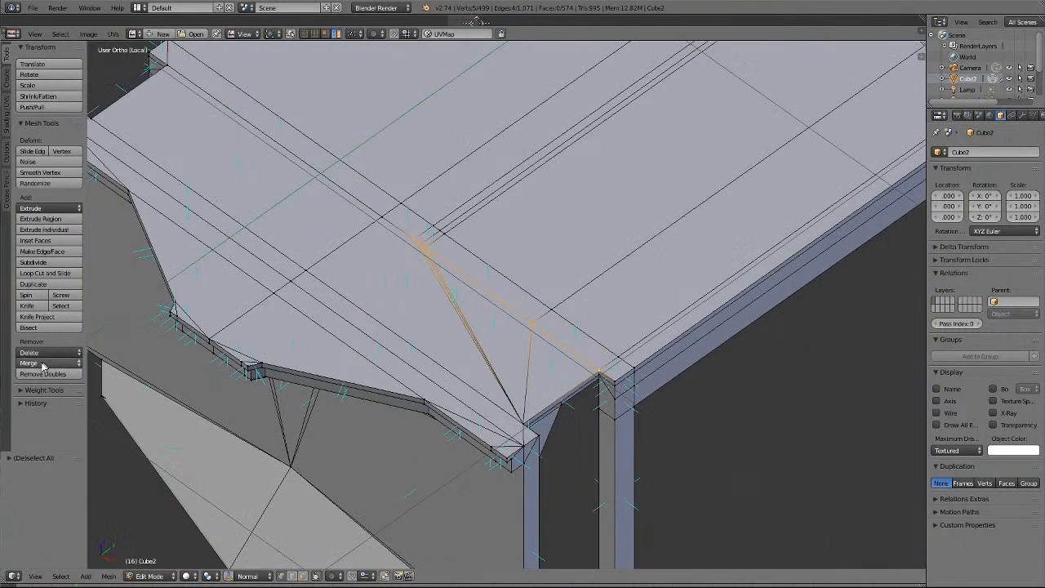
click(48, 362)
click(44, 391)
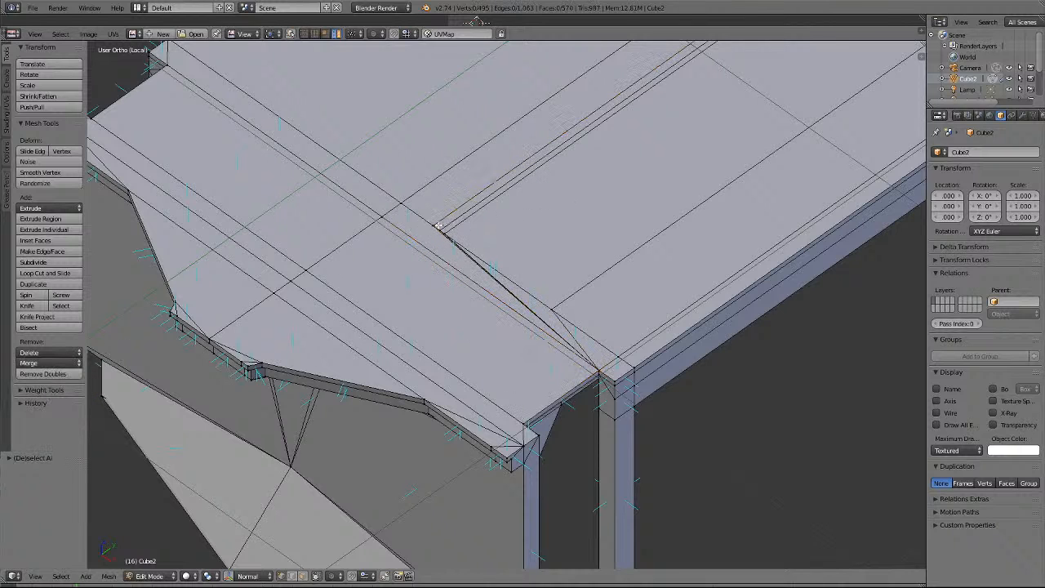
Merge the six vertices in the row just beyond the notch at the last one, on the deck's outer side edge.
right_click(442, 229)
shift+right_click(470, 248)
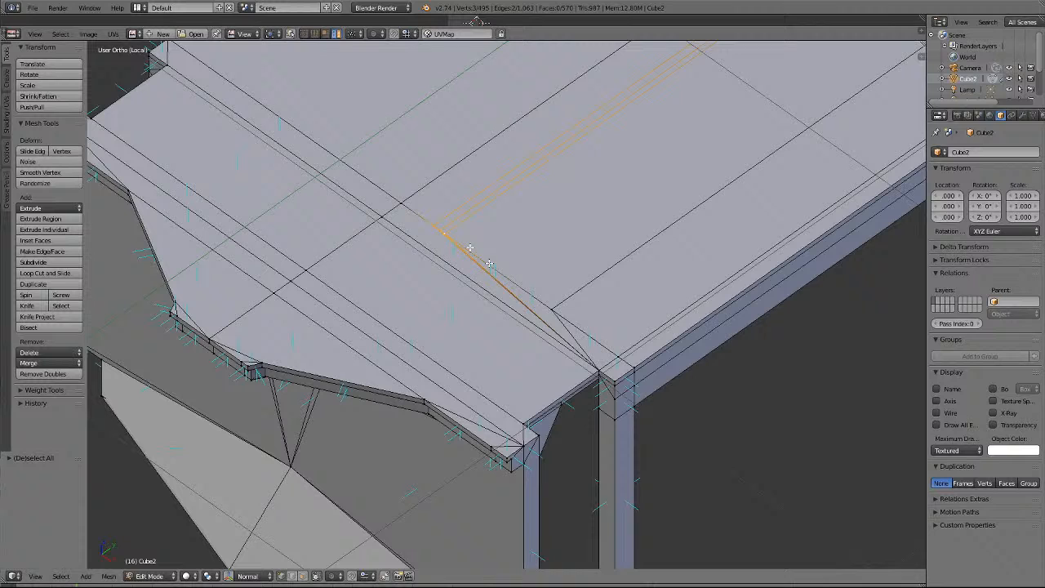
shift+right_click(561, 308)
shift+right_click(623, 353)
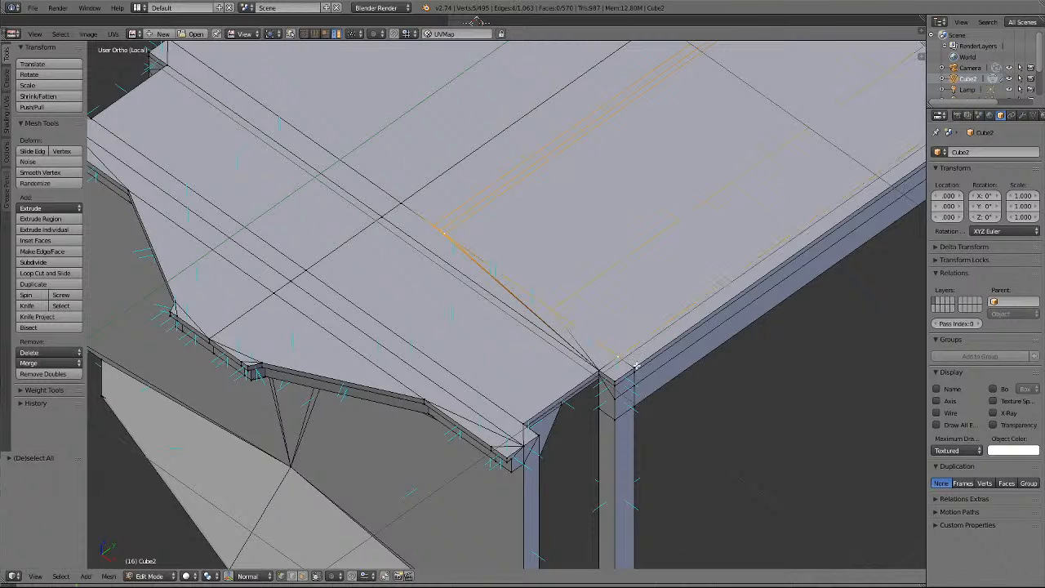
shift+right_click(636, 367)
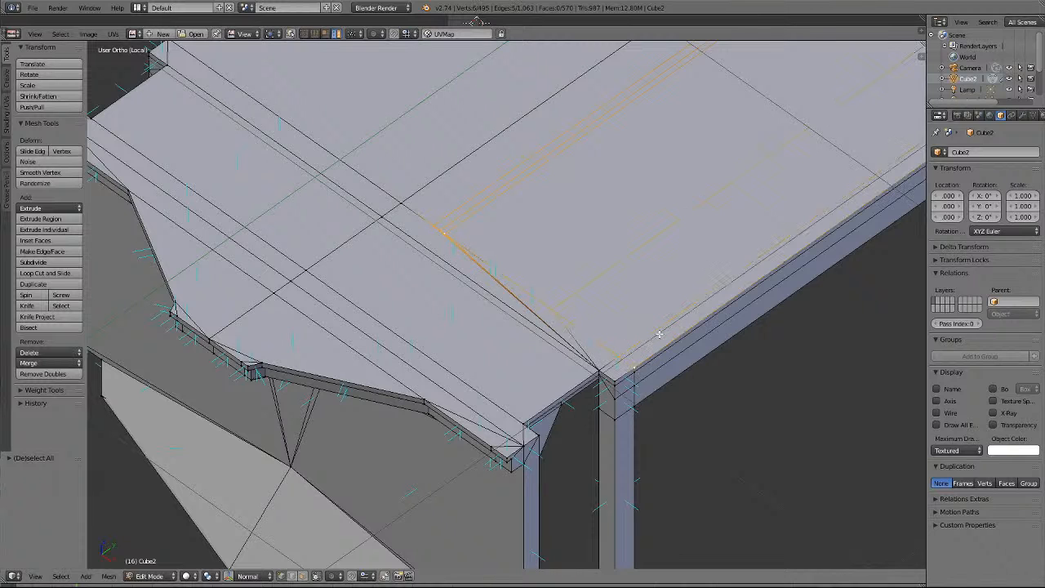
click(29, 365)
click(47, 390)
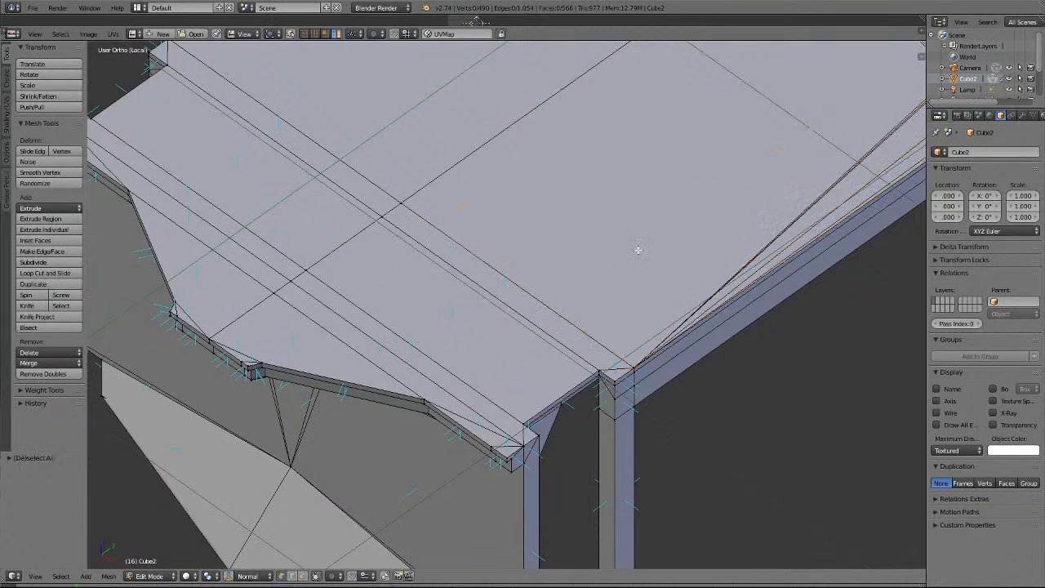
scroll(638, 249, down, 4)
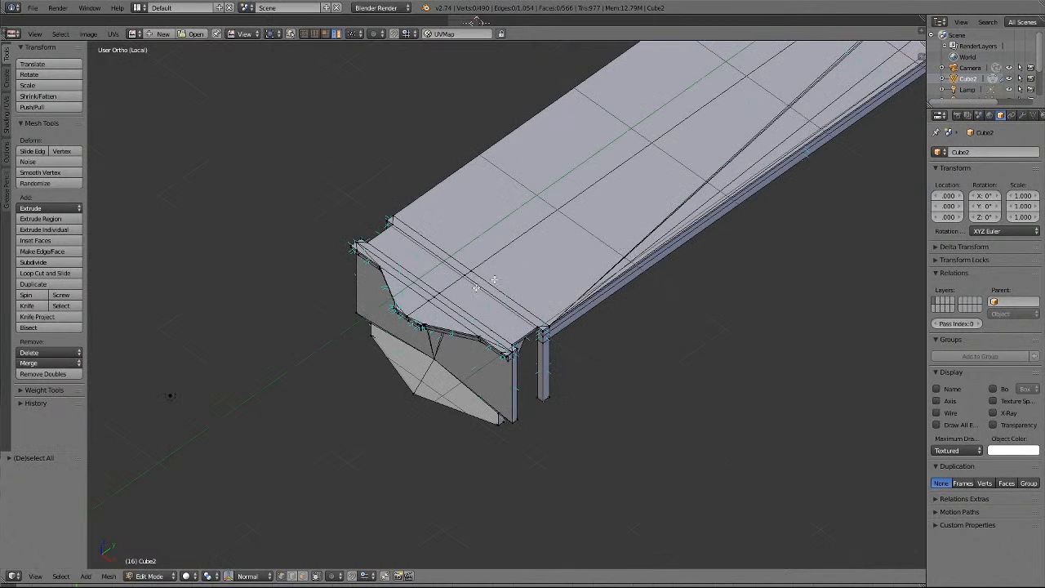
scroll(690, 199, down, 5)
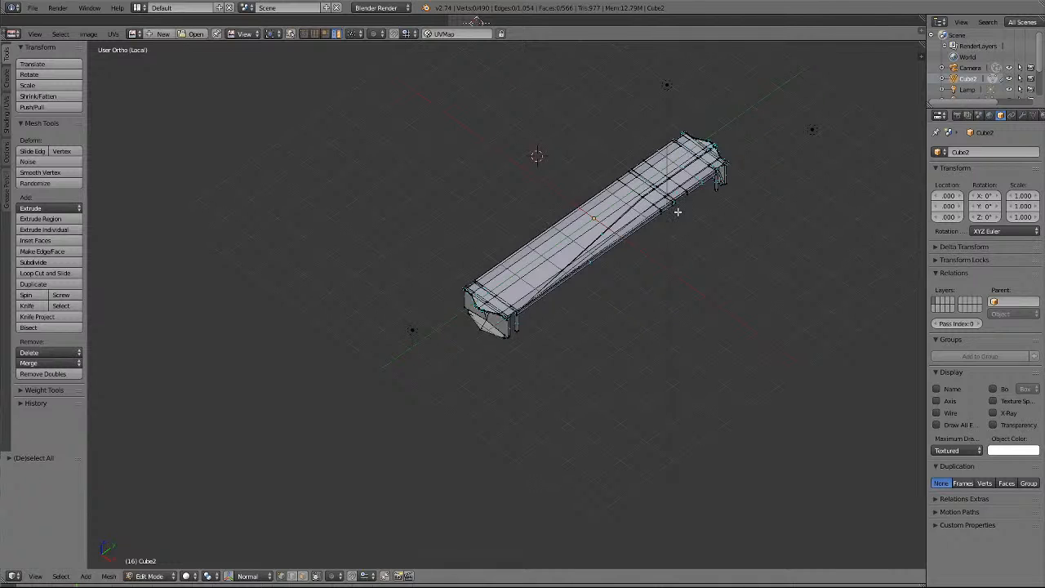
scroll(678, 212, up, 3)
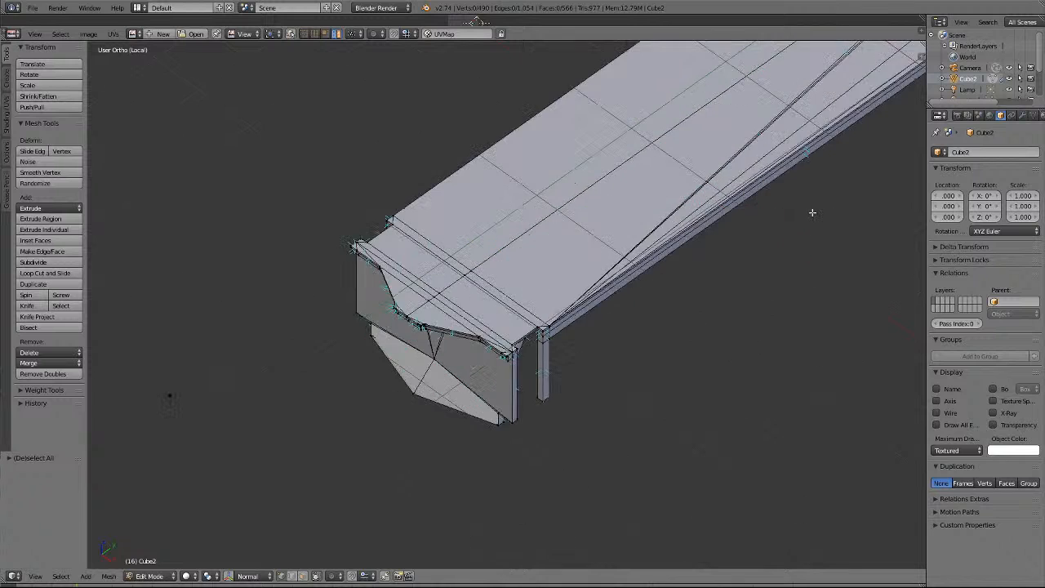
scroll(812, 212, up, 8)
scroll(812, 212, down, 4)
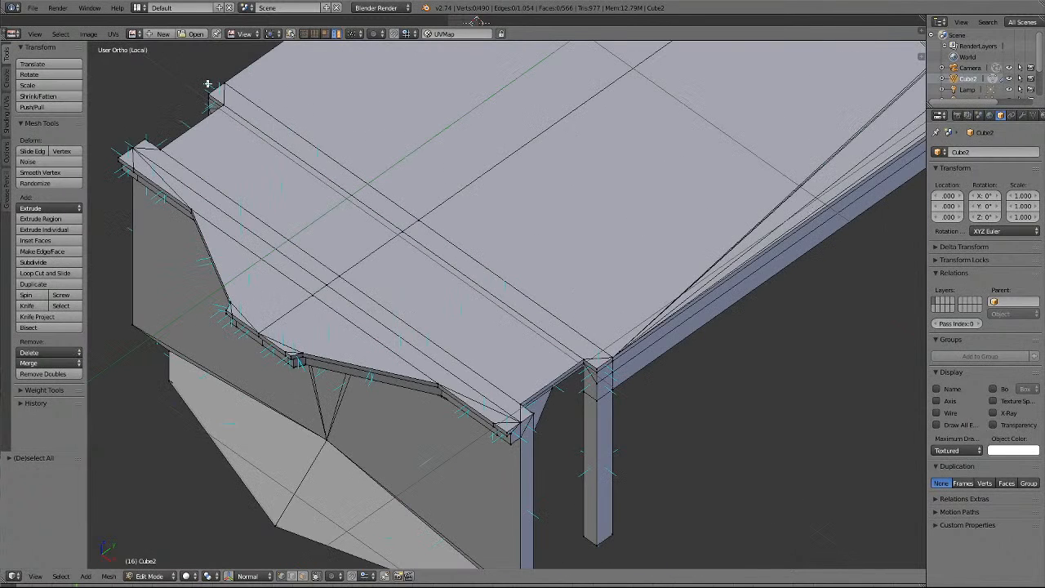
Merge the six vertices in the crosswise row where the three clustered lengthwise edges bend, at the last one on the deck's side edge.
scroll(427, 232, down, 8)
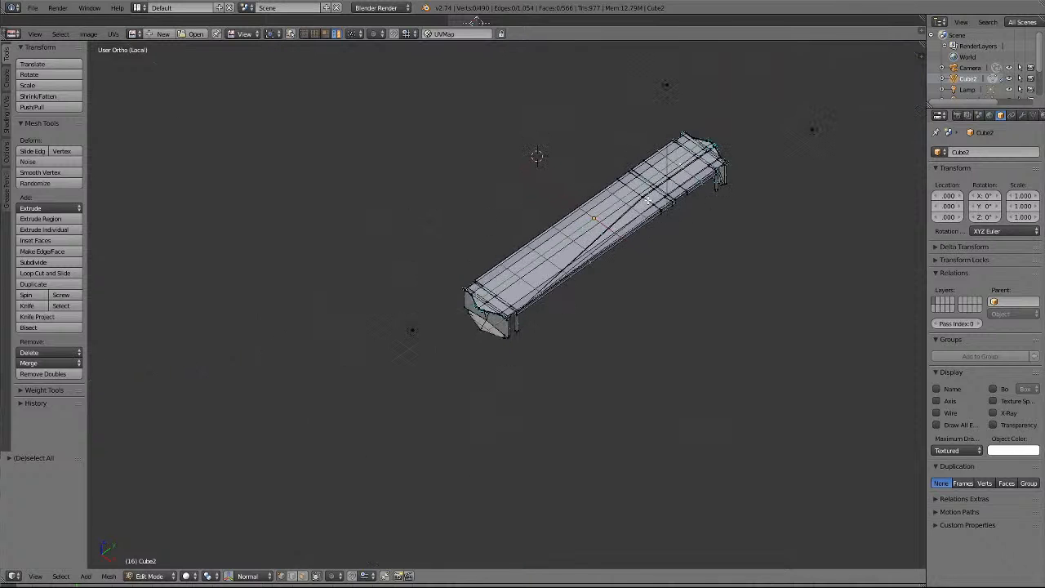
key(KP_Decimal)
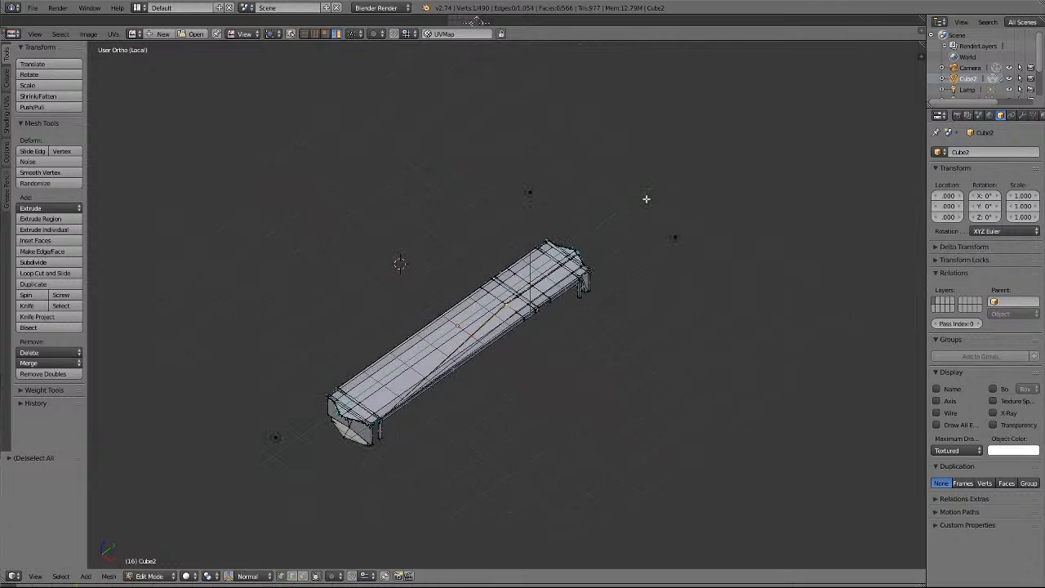
scroll(640, 183, up, 9)
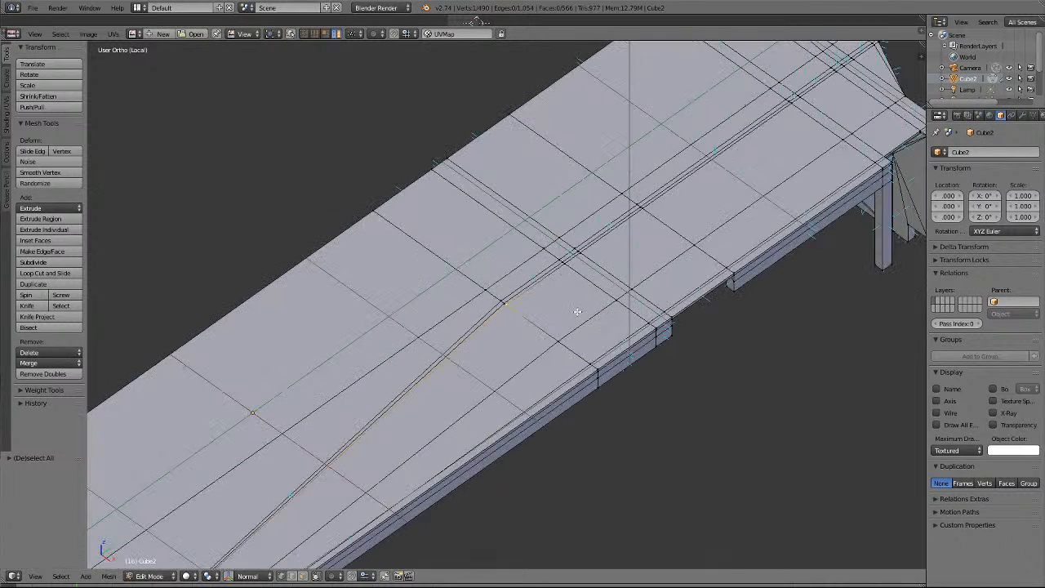
scroll(576, 312, down, 5)
scroll(585, 312, up, 5)
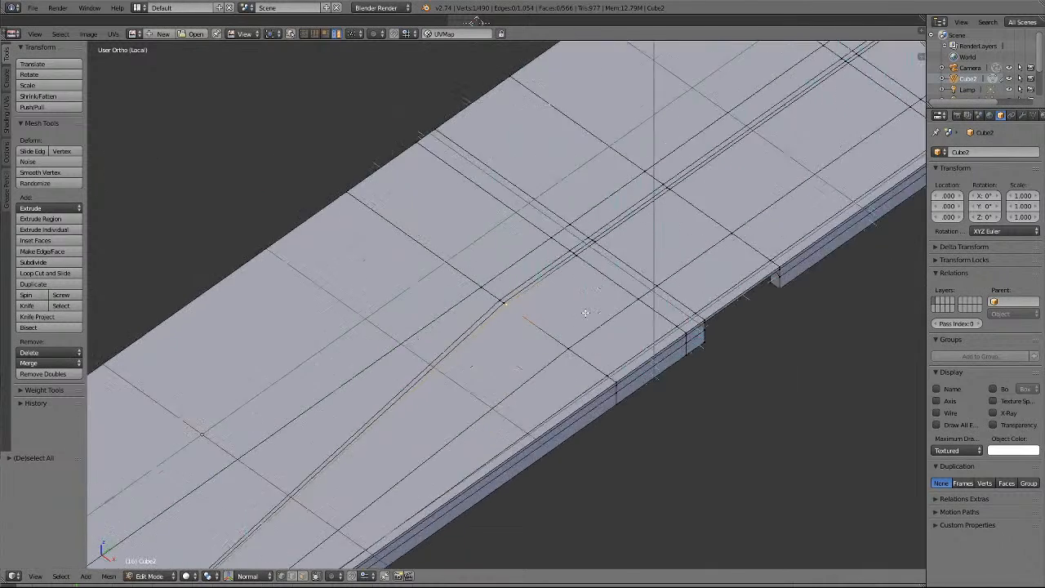
alt+right_click(507, 303)
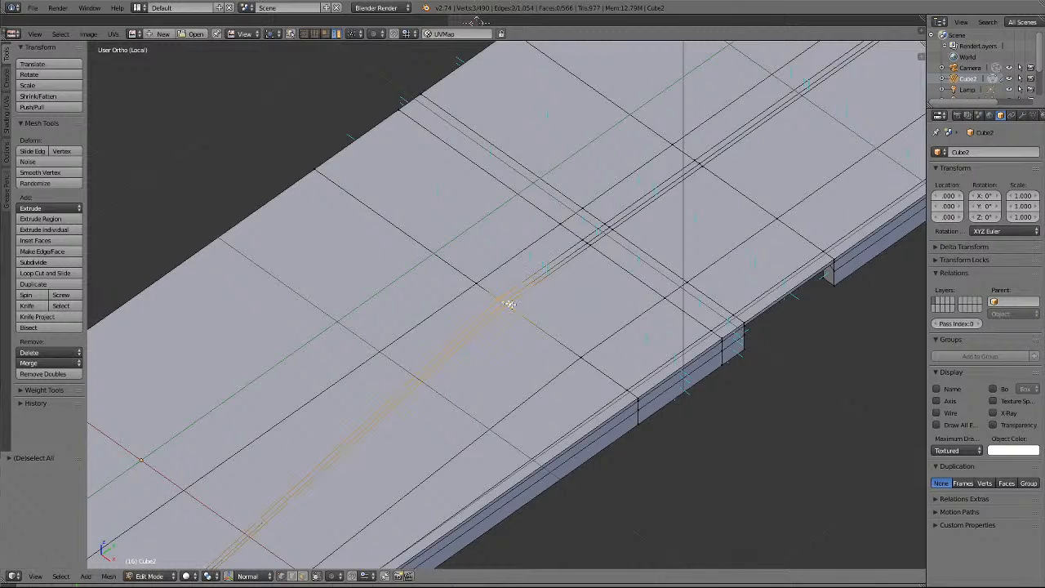
shift+right_click(582, 356)
shift+right_click(626, 386)
shift+right_click(635, 398)
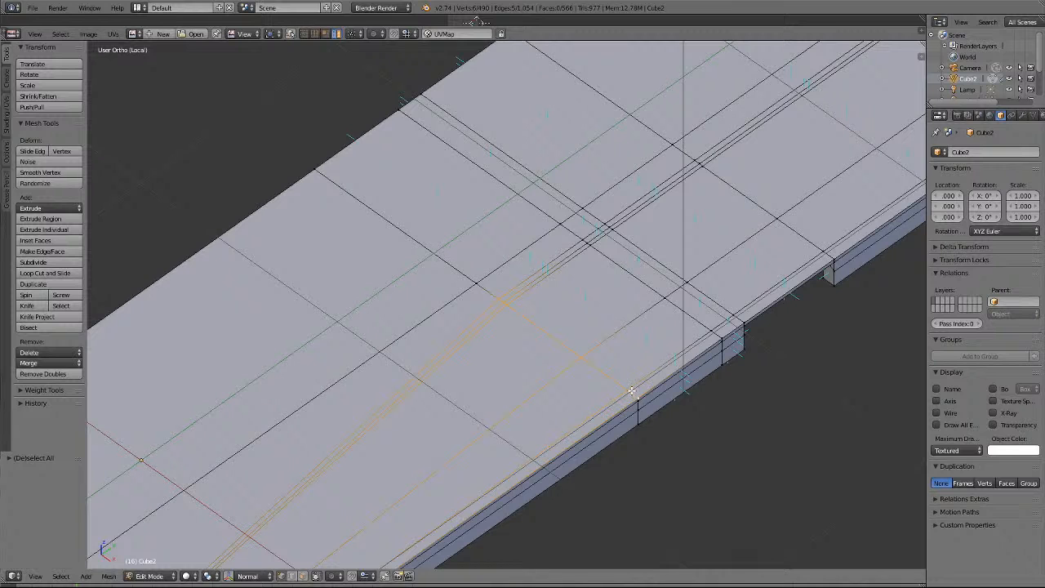
key(KP_2)
key(KP_2)
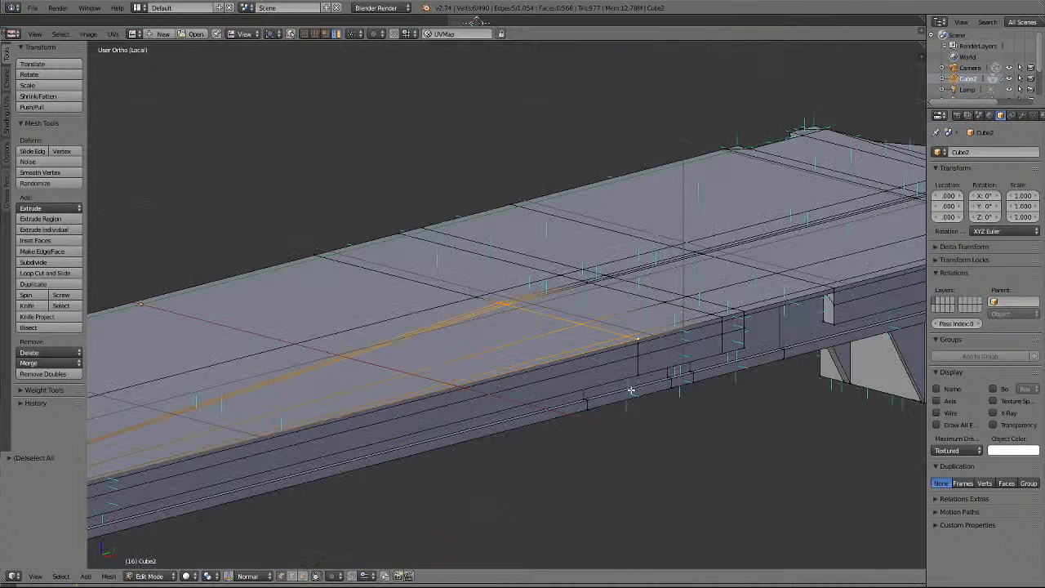
click(47, 364)
click(46, 389)
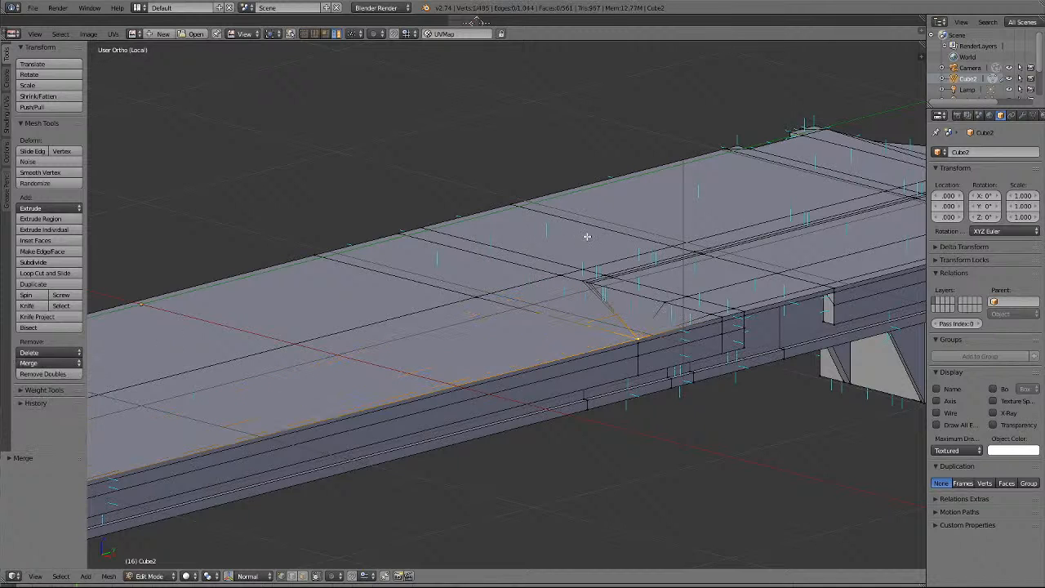
key(a)
Merge the six vertices in the row just before the side recess at the last one, on the deck's outer side edge.
scroll(784, 269, up, 2)
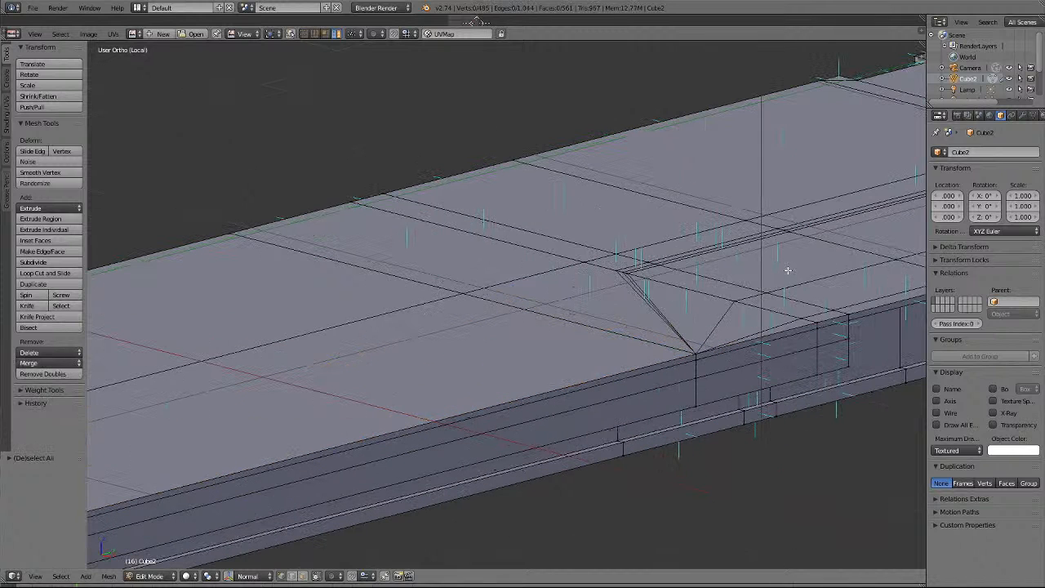
right_click(625, 271)
ctrl+right_click(734, 303)
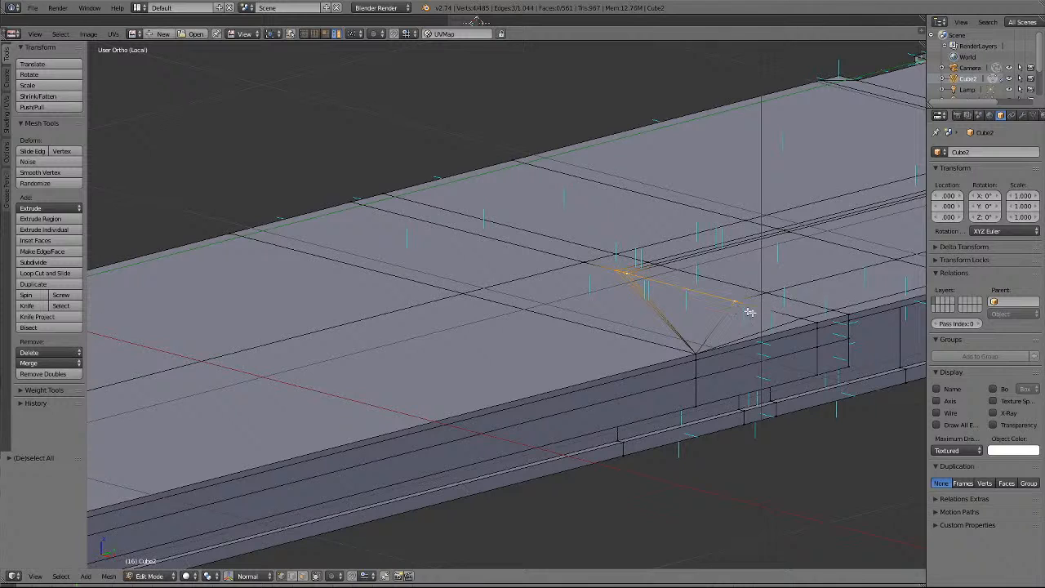
ctrl+right_click(817, 322)
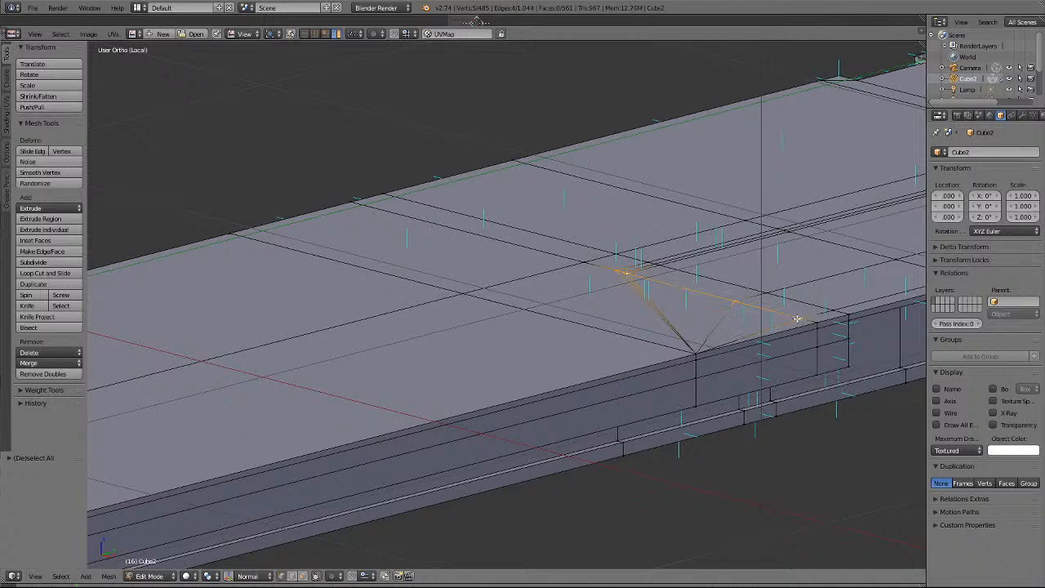
click(47, 363)
click(42, 390)
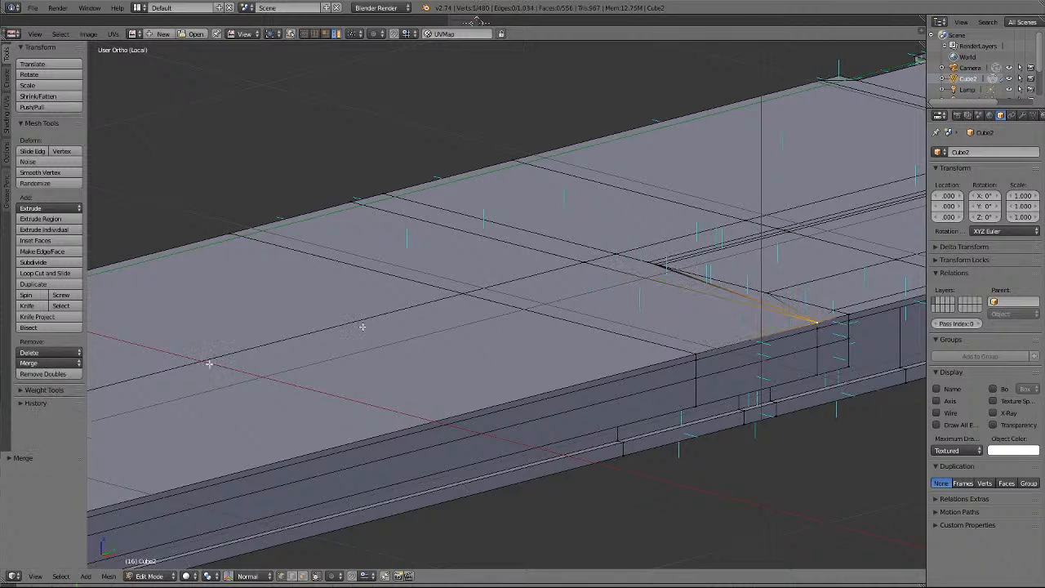
Inspect the chassis mesh in wireframe shading and return the viewport to solid shading.
click(195, 575)
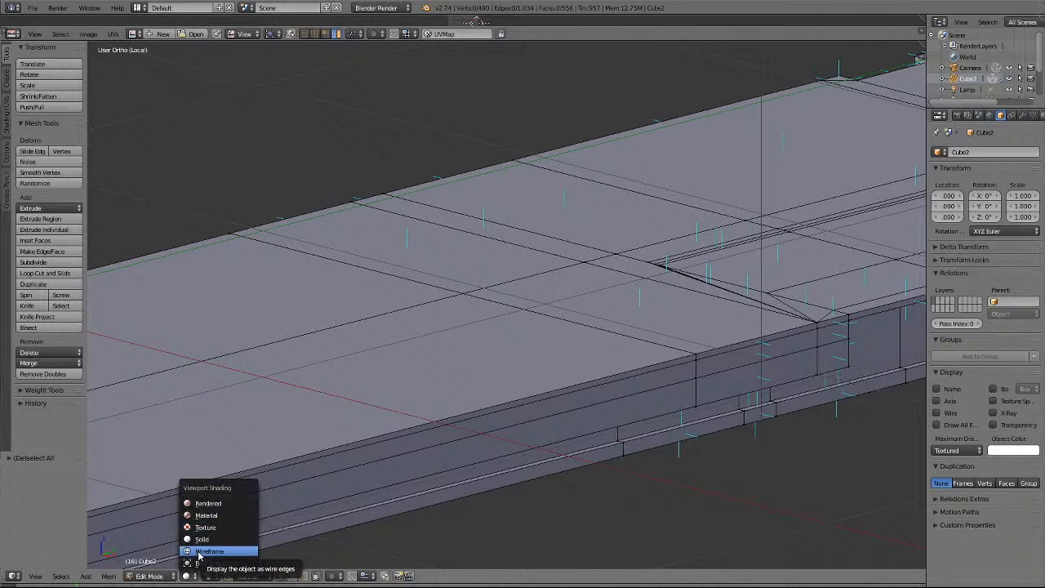
click(199, 551)
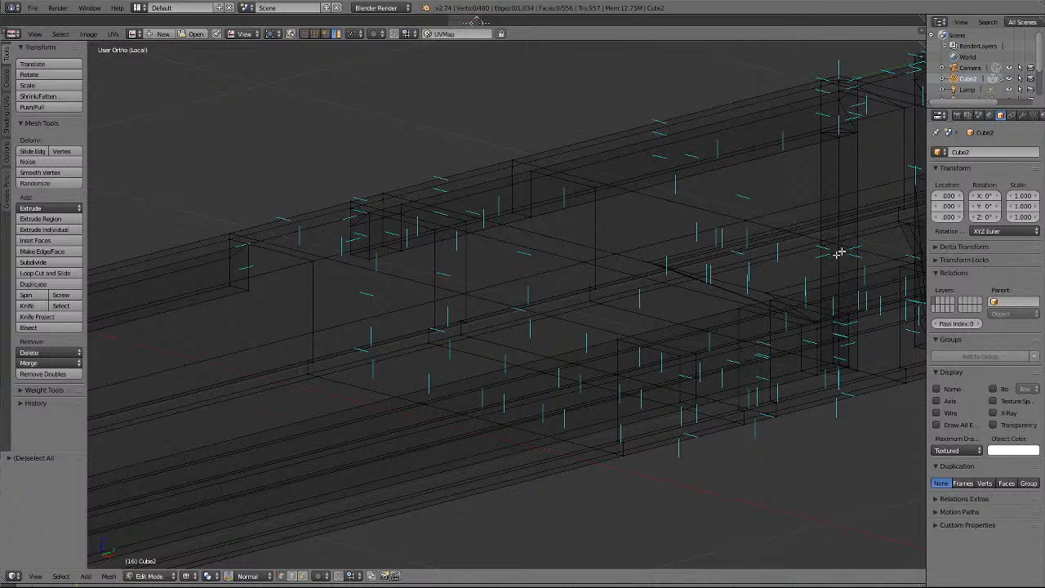
click(196, 579)
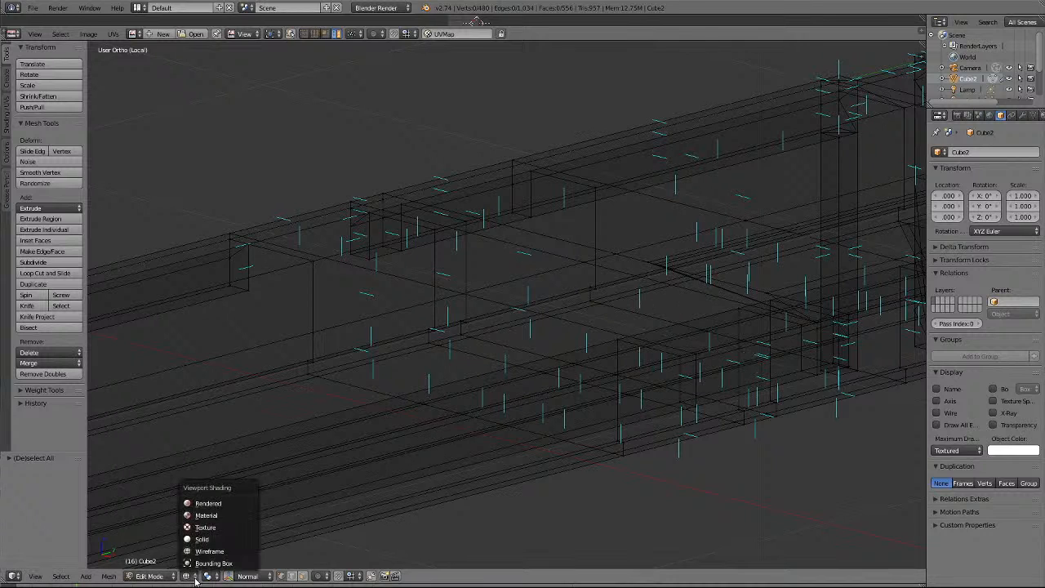
click(194, 534)
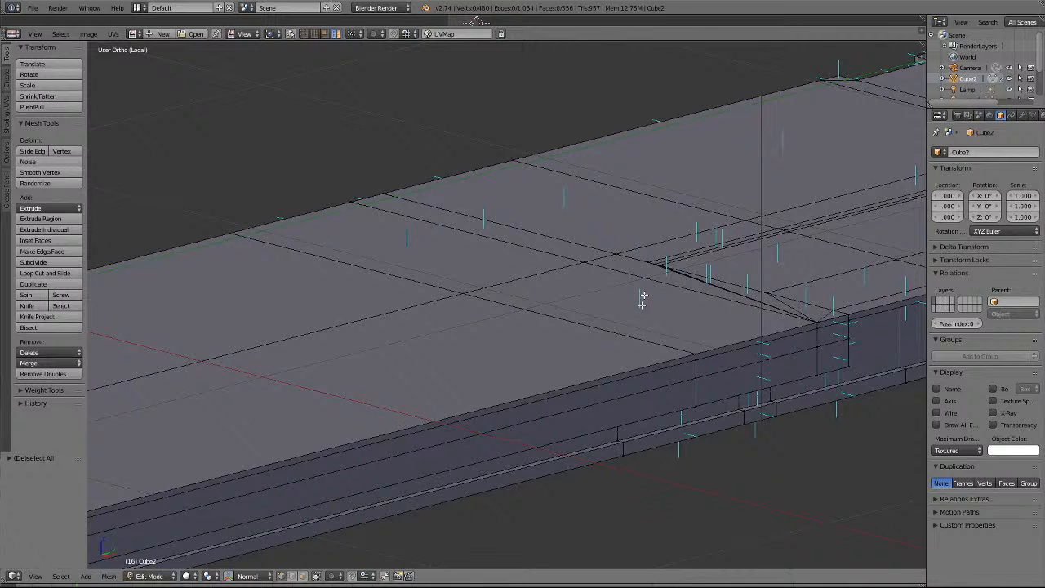
Merge the six vertices in the row level with the side recess's nearer corner at the last one, on that corner, and clear the selection.
ctrl+scroll(634, 343, up, 20)
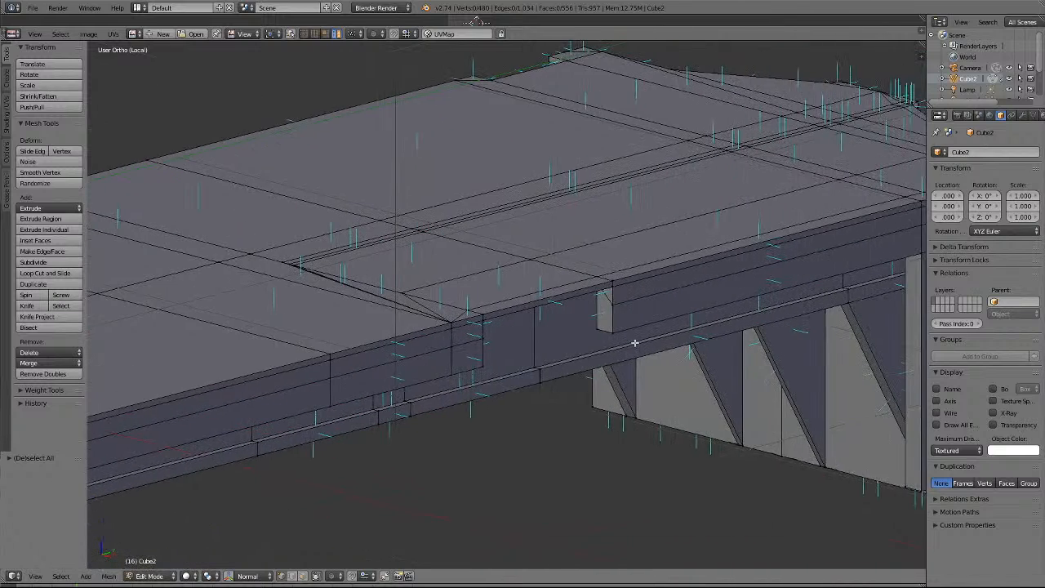
shift+scroll(635, 343, up, 10)
scroll(514, 404, up, 1)
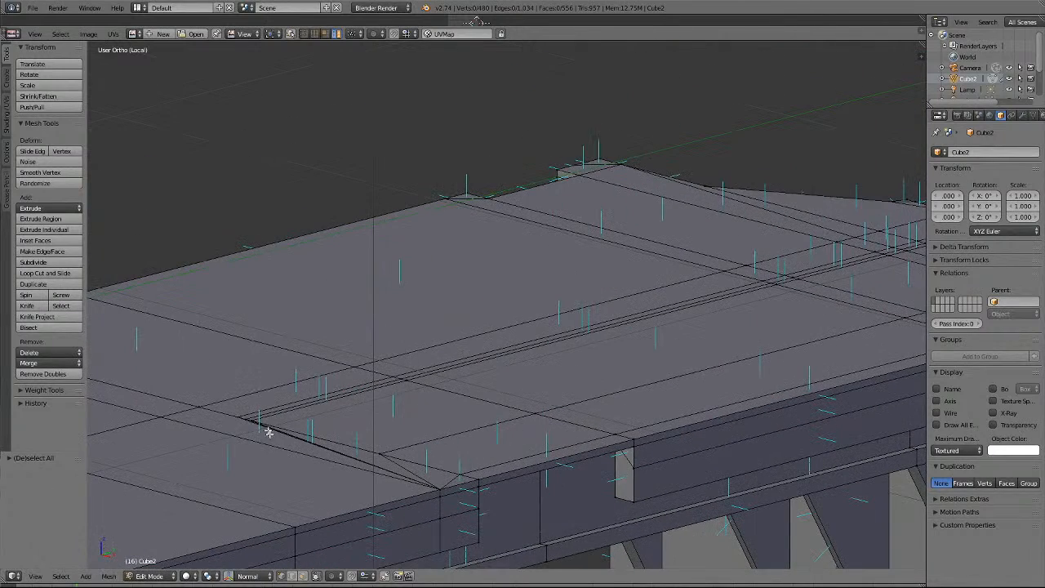
right_click(243, 418)
shift+right_click(249, 421)
shift+right_click(253, 421)
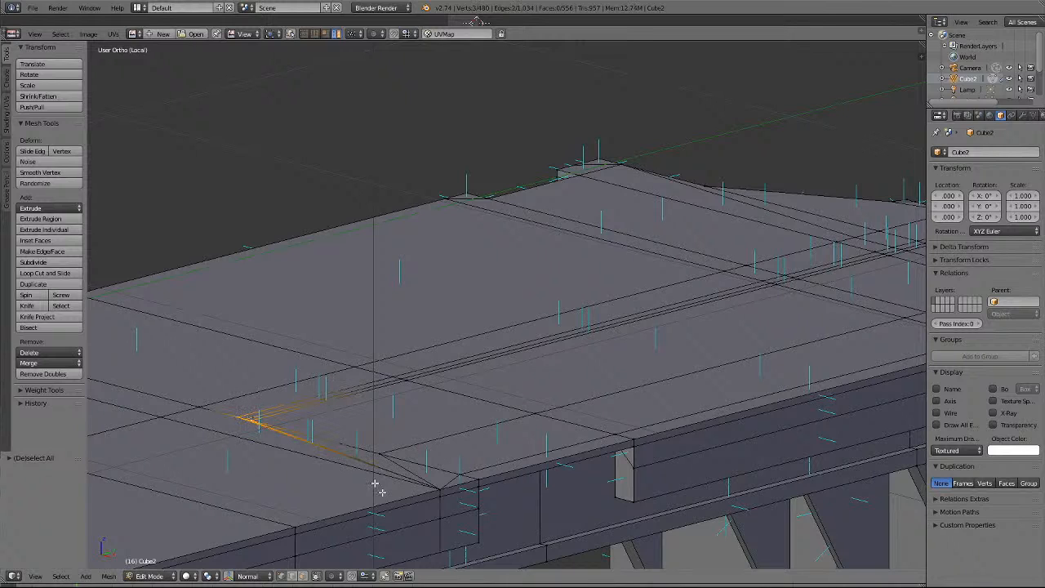
shift+right_click(379, 453)
shift+right_click(460, 474)
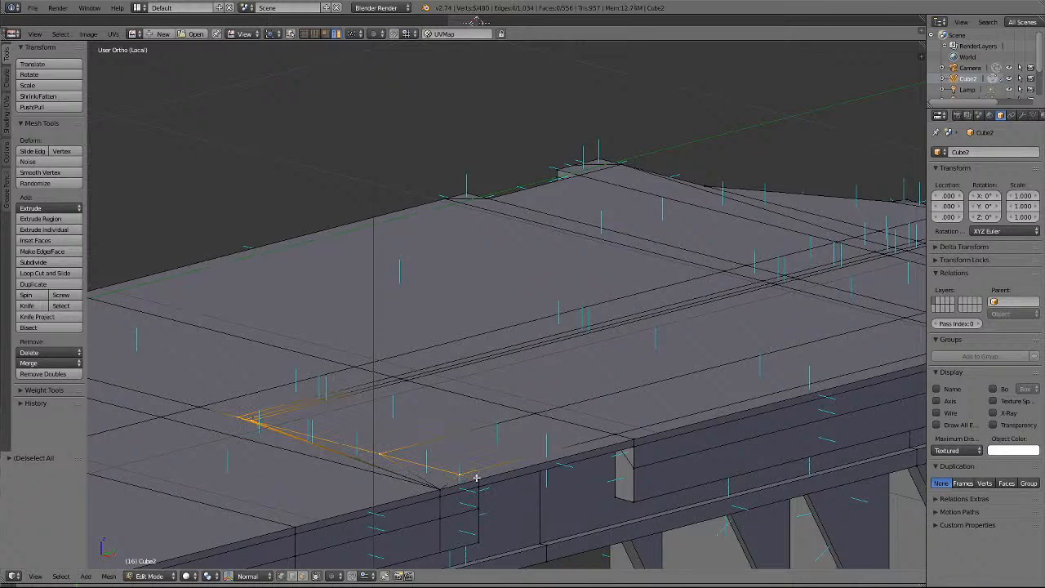
shift+right_click(476, 477)
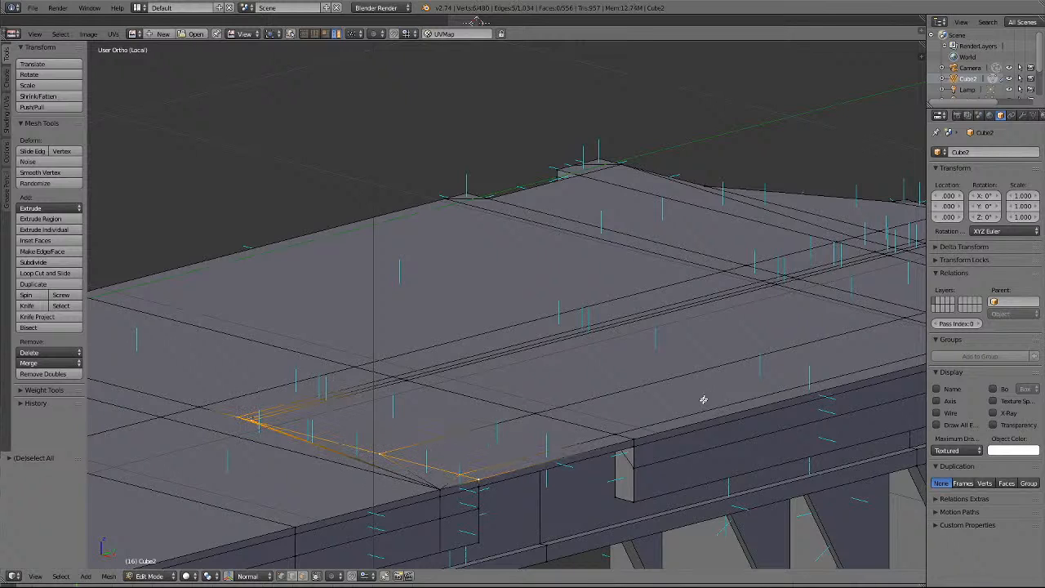
click(37, 364)
click(45, 387)
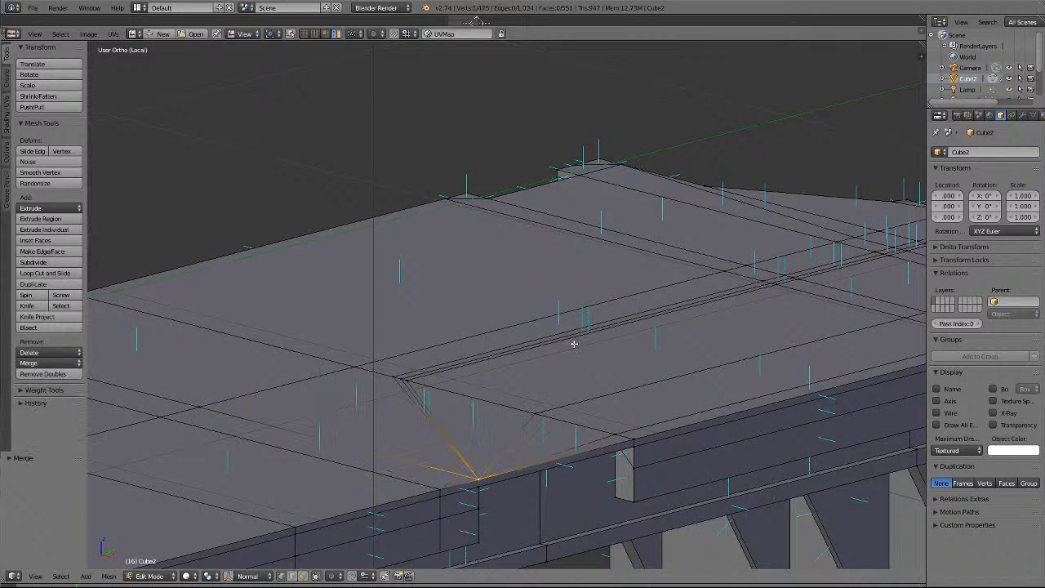
key(a)
Merge the six vertices in the row level with the side recess's farther corner at the last one, on that corner, and clear the selection.
right_click(397, 373)
shift+right_click(407, 378)
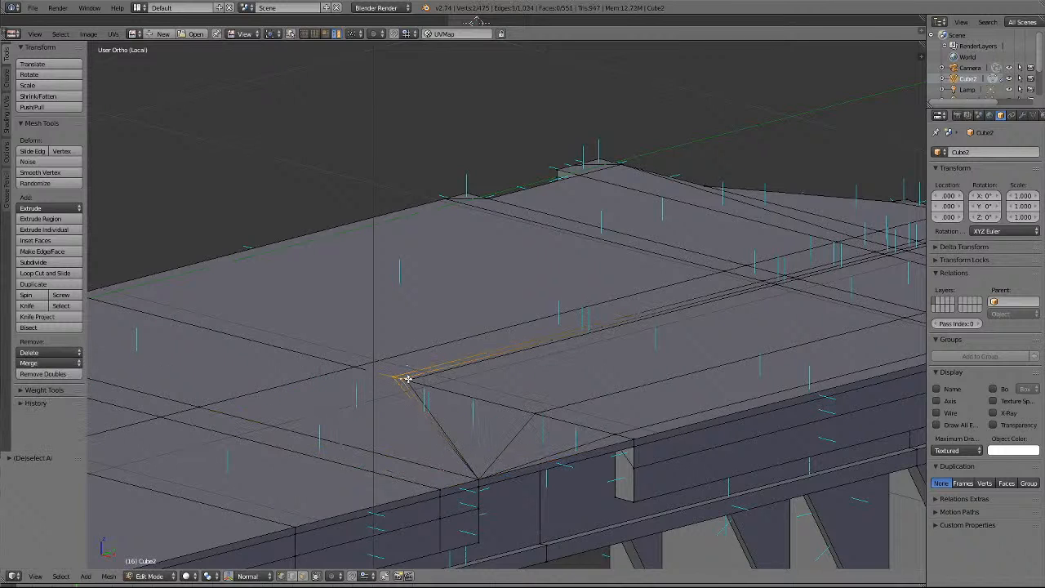
shift+right_click(407, 378)
shift+right_click(536, 413)
shift+right_click(618, 434)
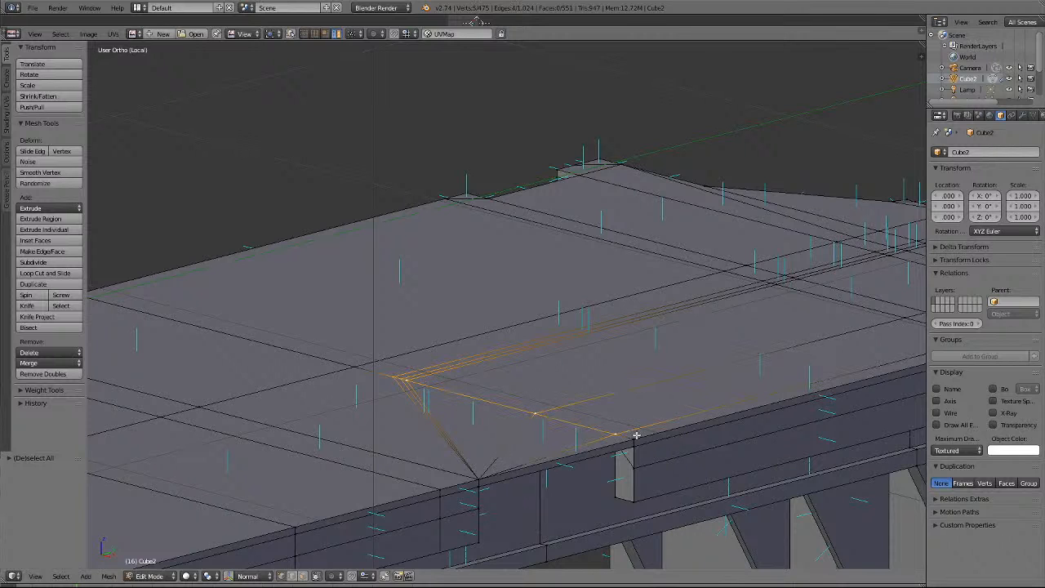
shift+right_click(634, 439)
click(37, 364)
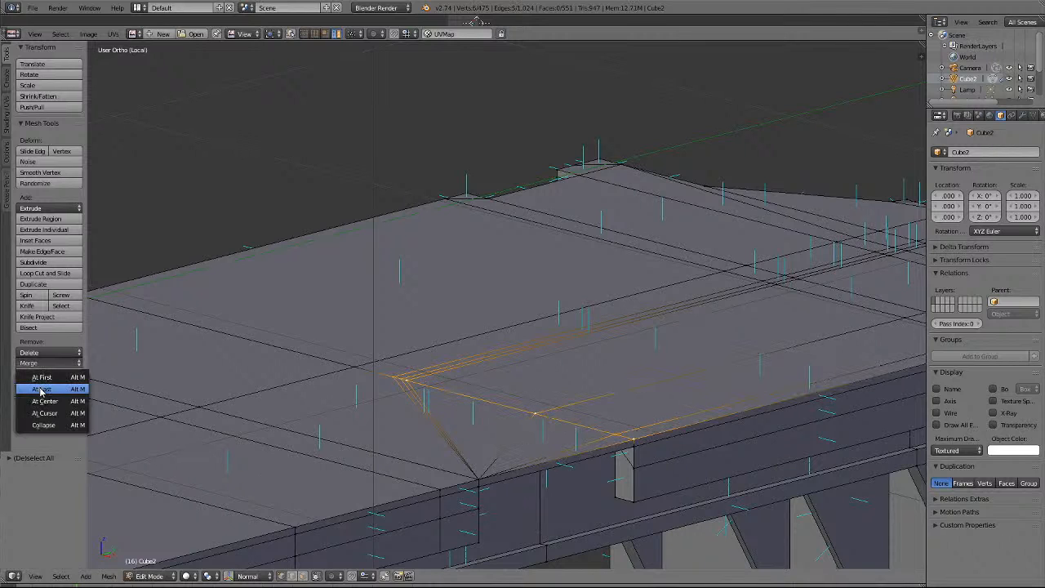
click(40, 389)
key(a)
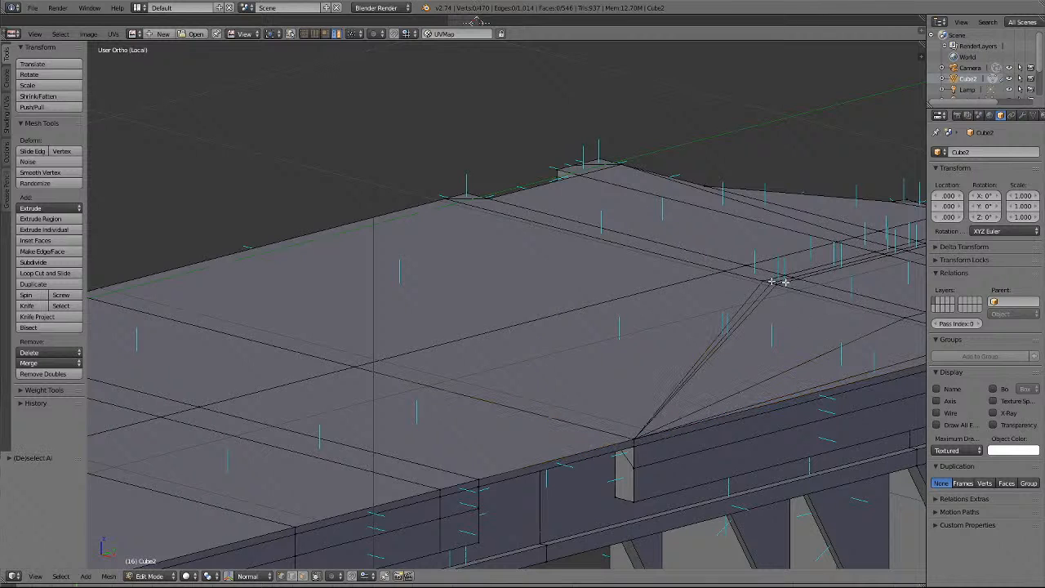
Merge the six vertices in the row level with the far leg's inner edge at the last one, above that leg, and clear the selection.
shift+right_click(762, 281)
shift+right_click(769, 282)
shift+right_click(777, 285)
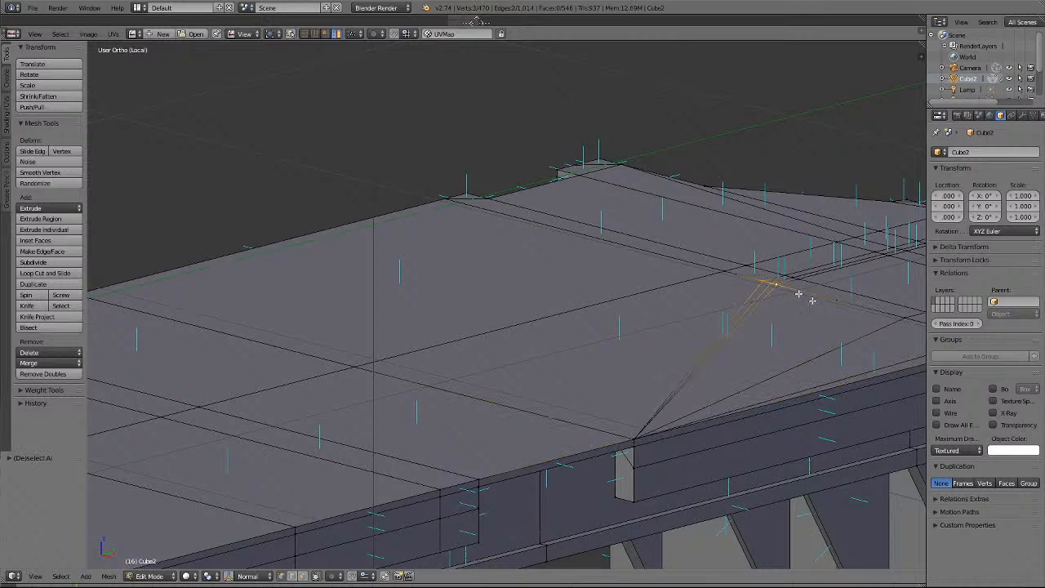
shift+right_click(897, 324)
key(KP_Decimal)
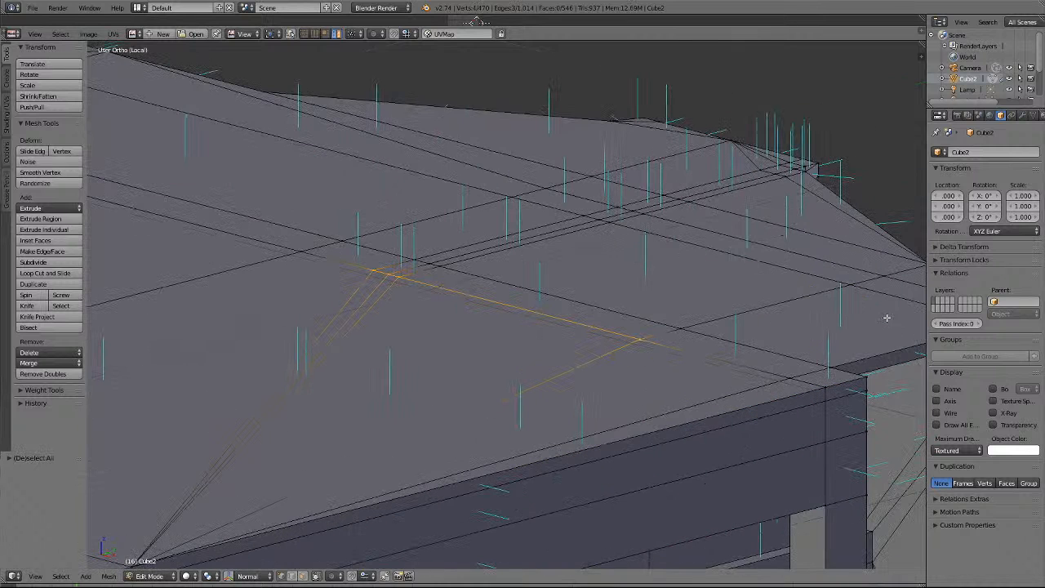
shift+right_click(787, 379)
shift+right_click(822, 389)
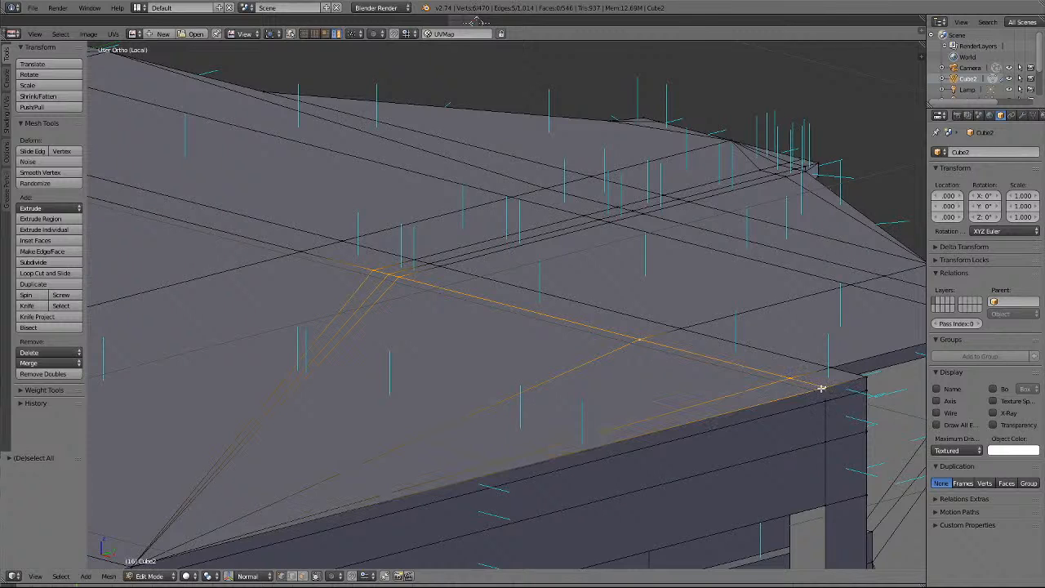
click(33, 364)
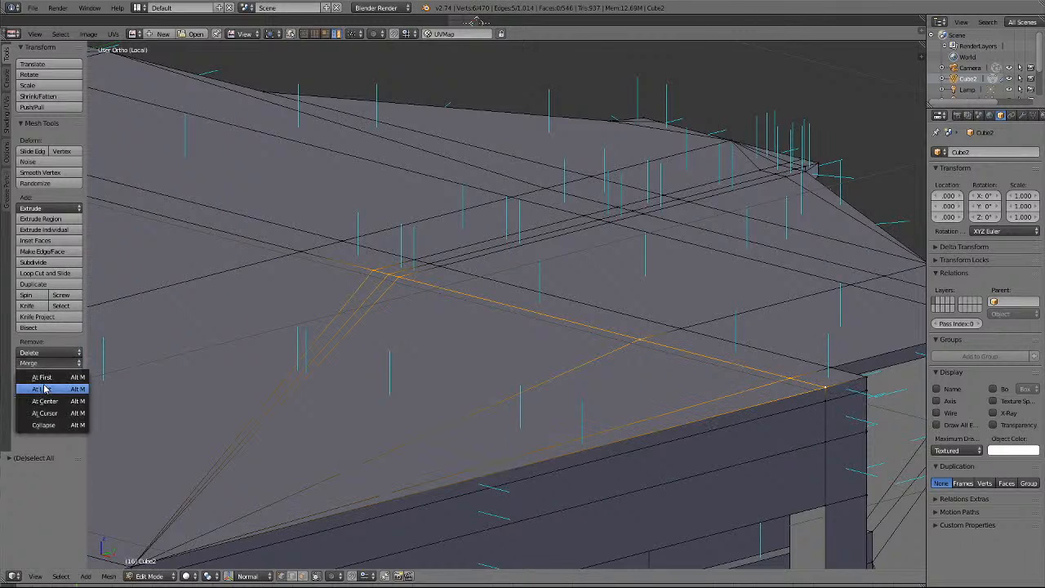
click(45, 388)
key(a)
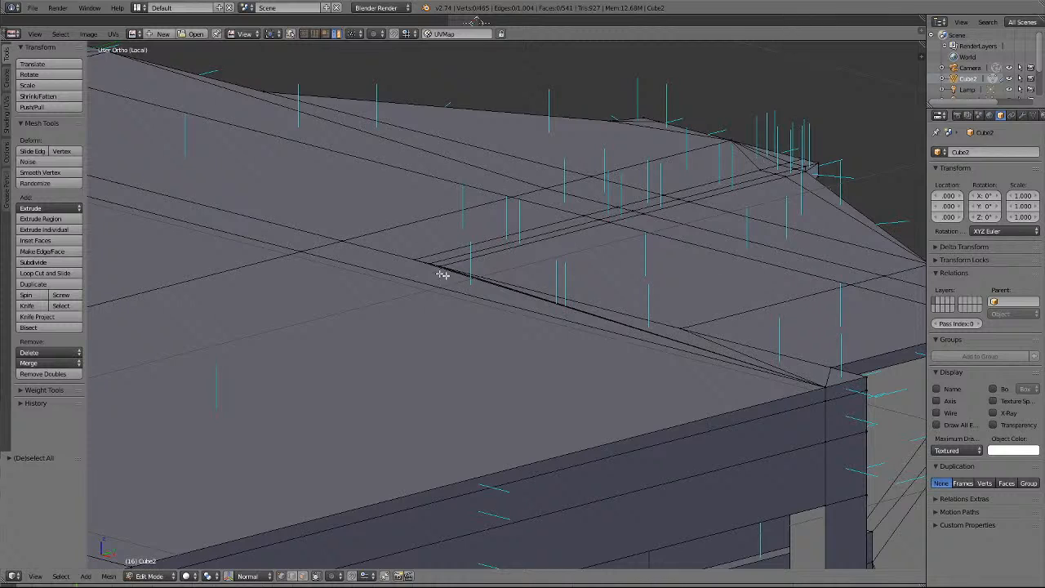
Merge the five vertices in the row level with the far leg's outer edge at the last one, on the deck edge, and clear the selection.
right_click(417, 255)
shift+right_click(431, 260)
shift+right_click(447, 266)
shift+right_click(682, 326)
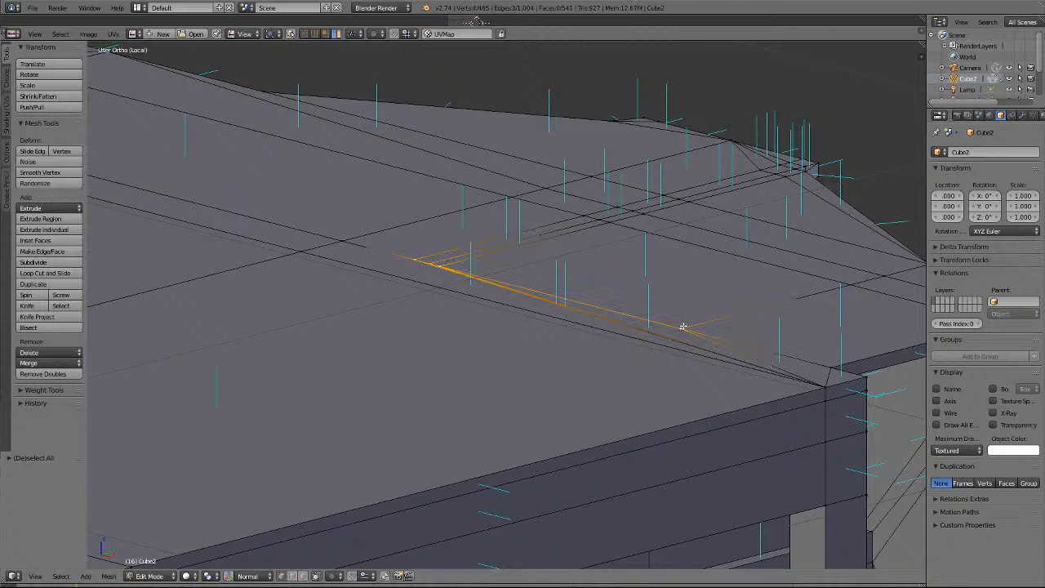
shift+right_click(826, 368)
click(45, 362)
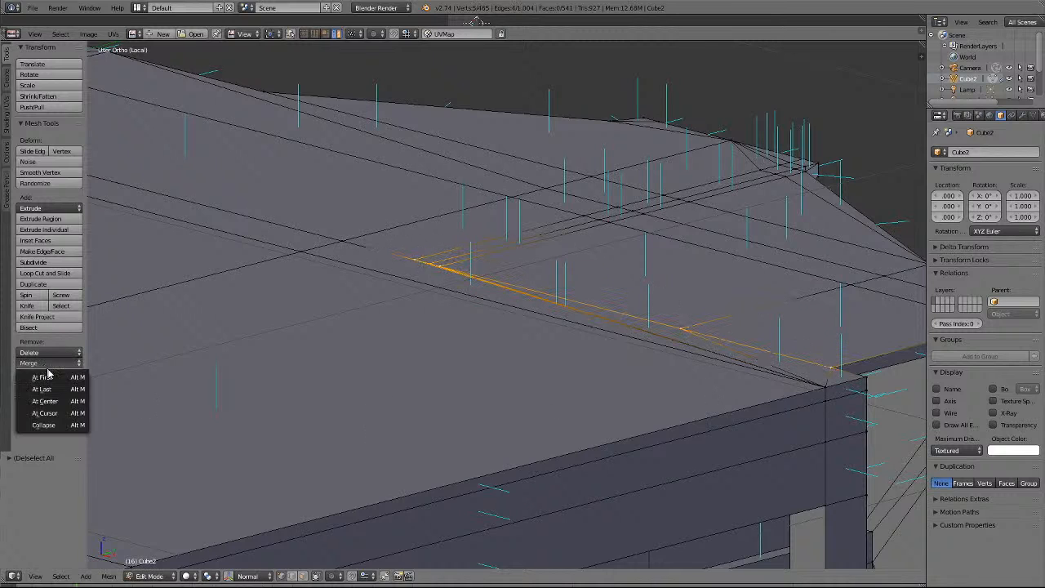
click(45, 388)
key(a)
Merge the five vertices in the row level with the far end of the gap beyond that leg at the last one, and clear the selection.
shift+scroll(813, 311, up, 4)
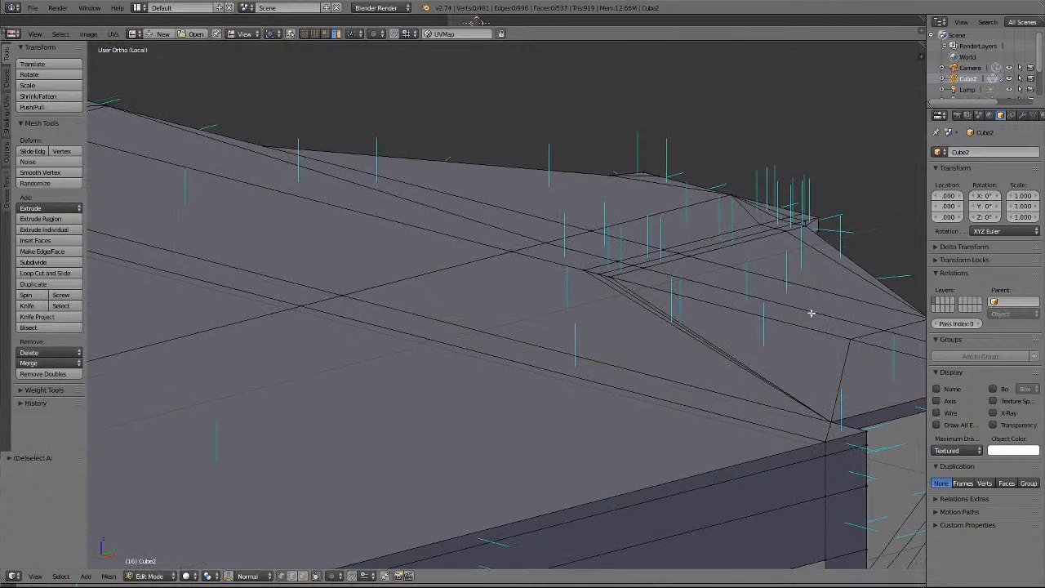
ctrl+scroll(720, 347, up, 15)
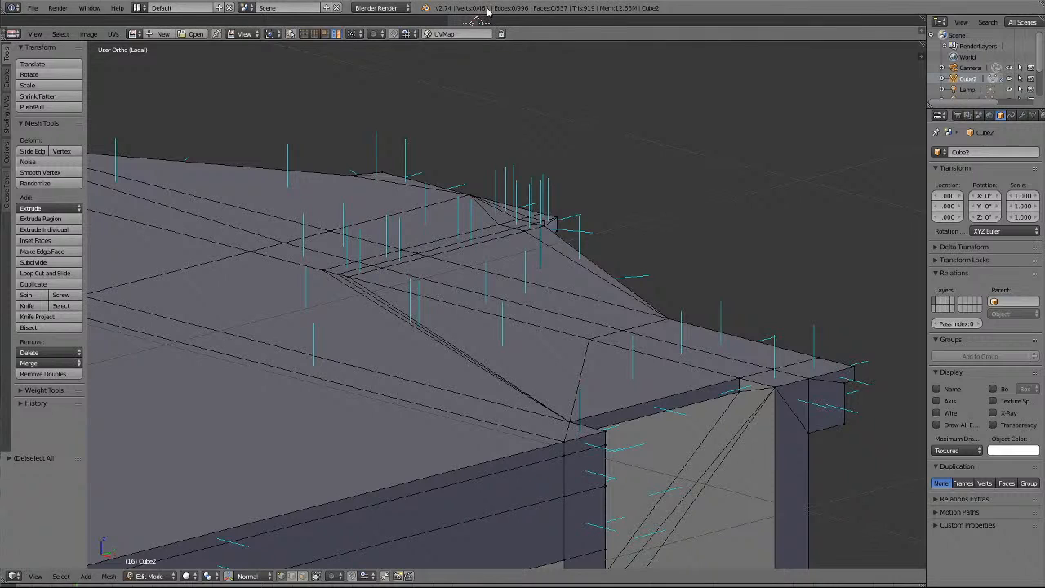
right_click(325, 270)
shift+right_click(338, 274)
shift+right_click(350, 277)
shift+right_click(590, 339)
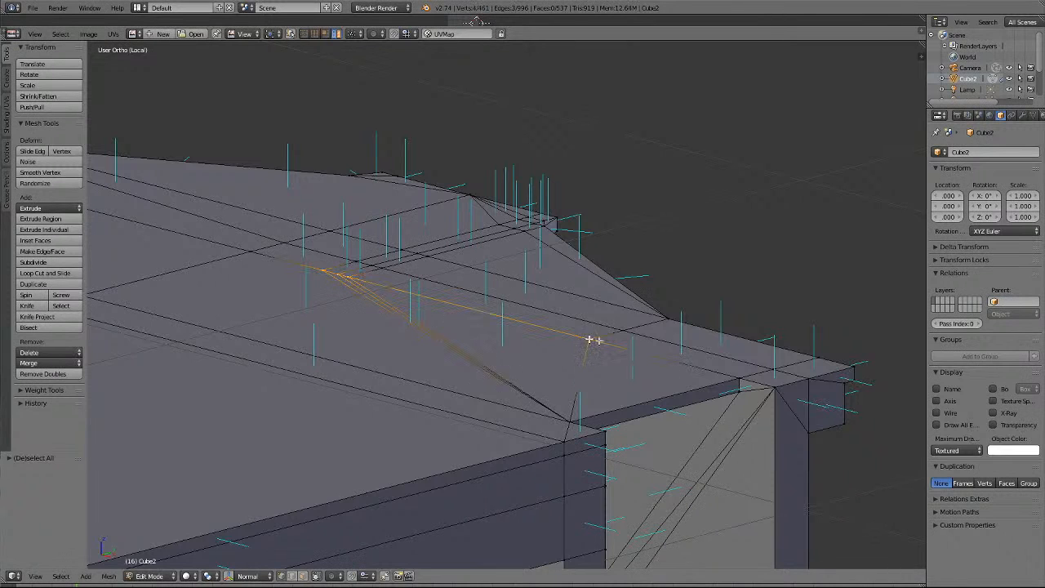
shift+right_click(733, 376)
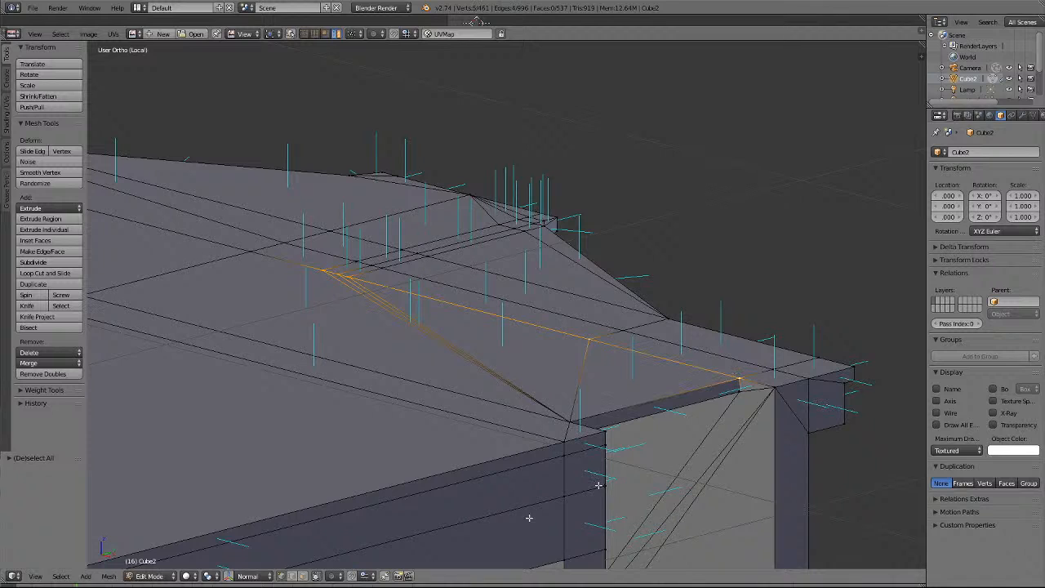
click(49, 363)
click(49, 390)
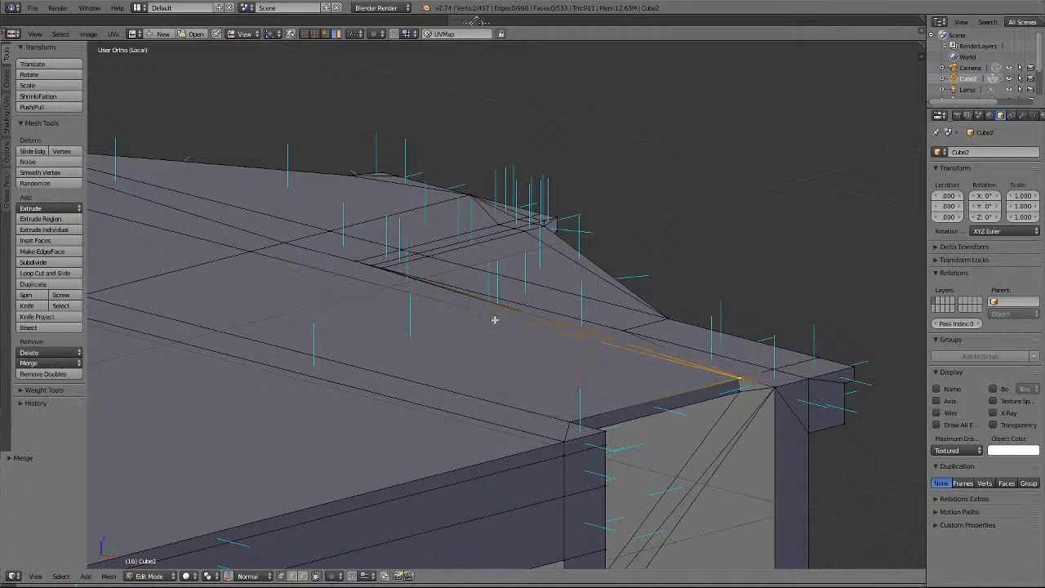
key(a)
Merge the six vertices in the row level with the end leg's outer edge at the last one, on the deck edge, and clear the selection.
right_click(357, 260)
shift+right_click(372, 267)
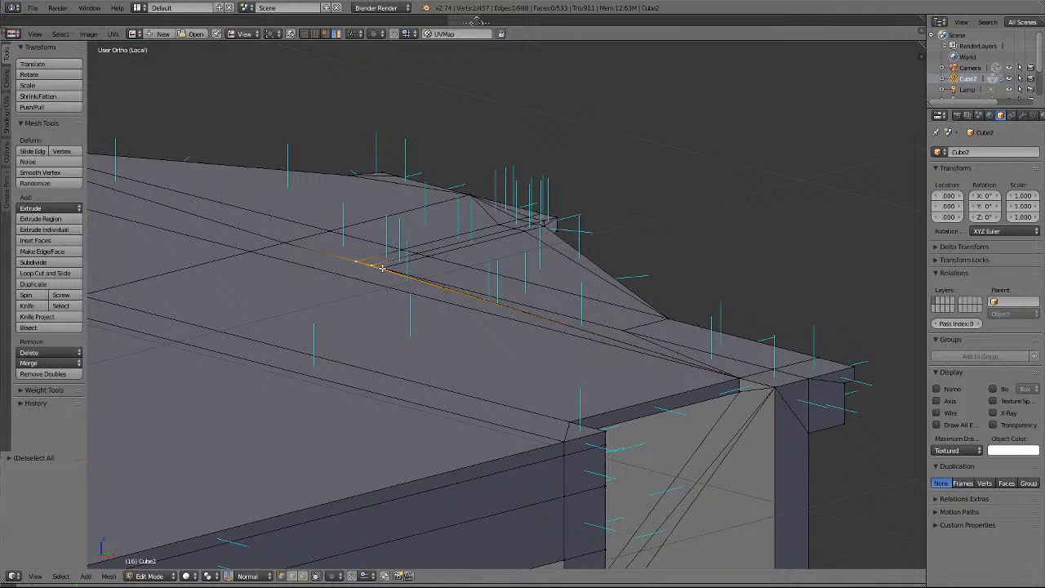
ctrl+right_click(628, 328)
ctrl+right_click(775, 369)
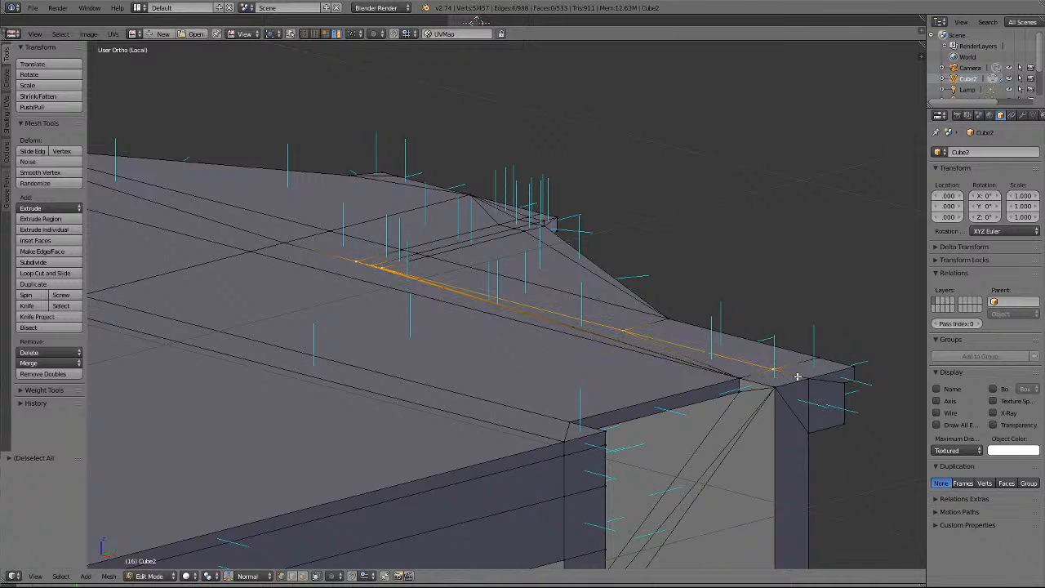
ctrl+right_click(807, 377)
click(45, 363)
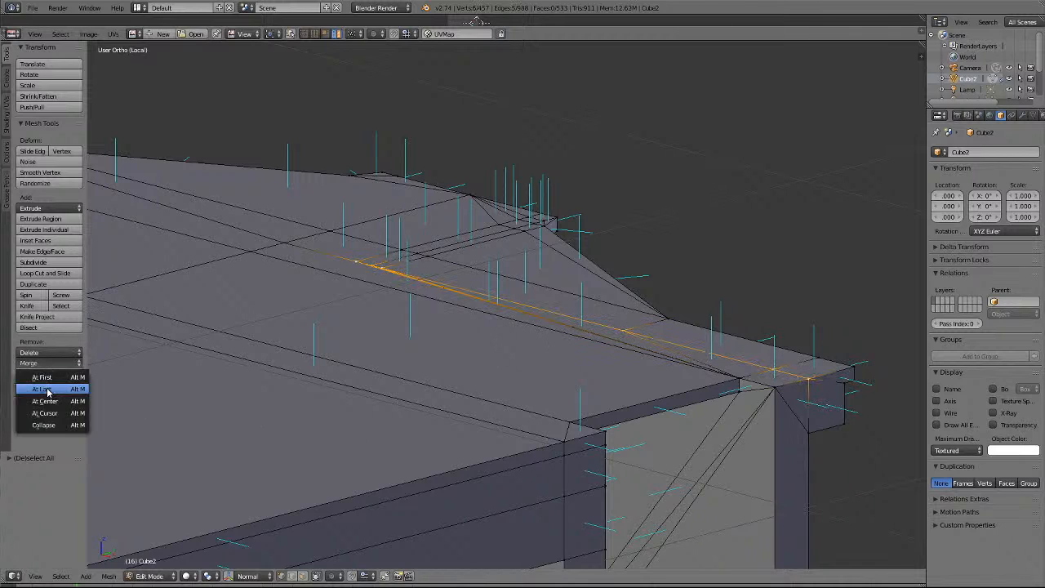
click(48, 389)
key(a)
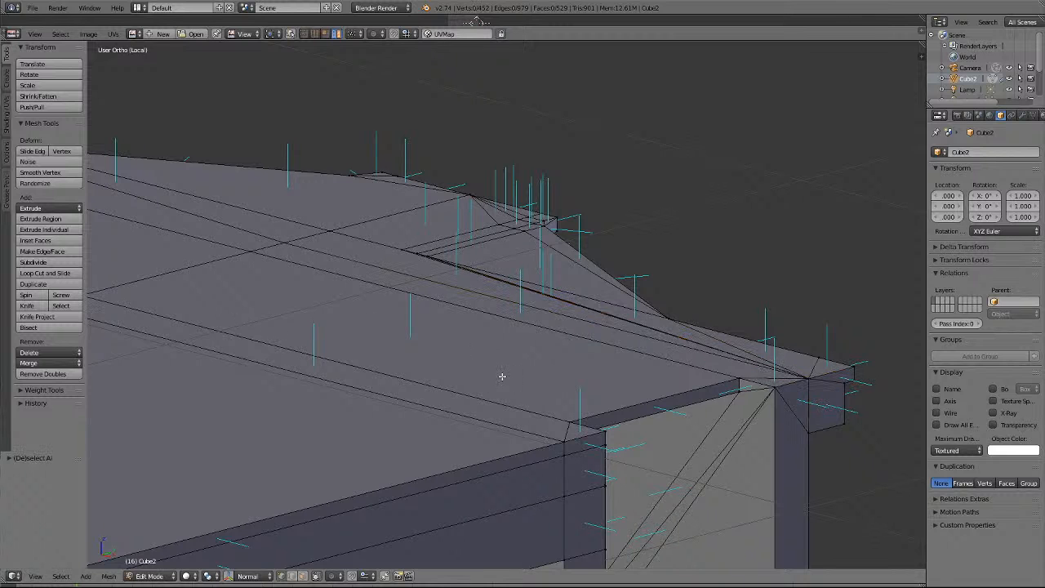
Merge the three inner deck vertices beside the end cutout into the bend of the deck's end edge, at the last one, and clear the selection.
key(KP_6)
key(KP_6)
key(KP_6)
key(KP_6)
key(KP_6)
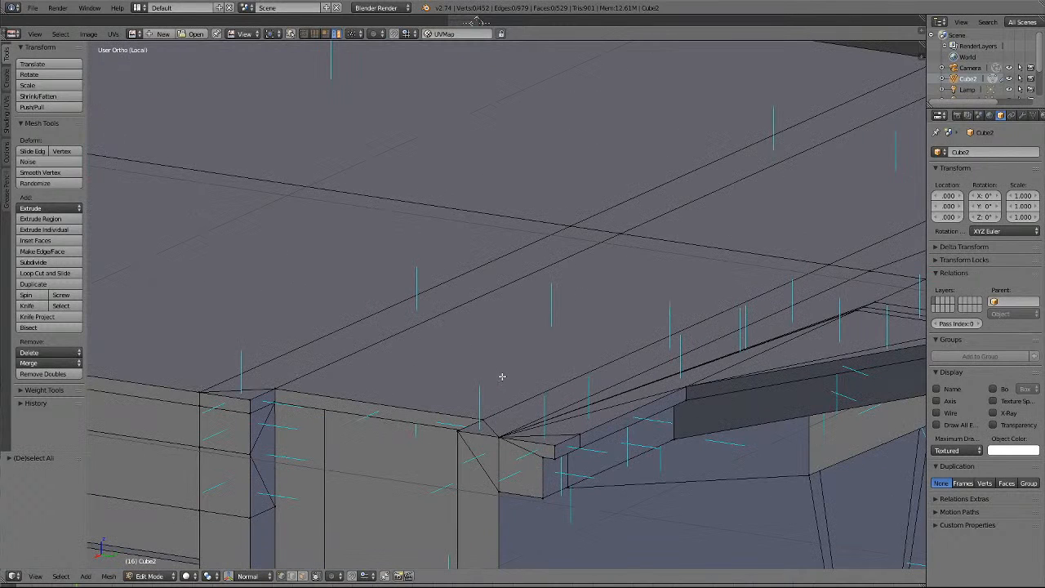
key(KP_6)
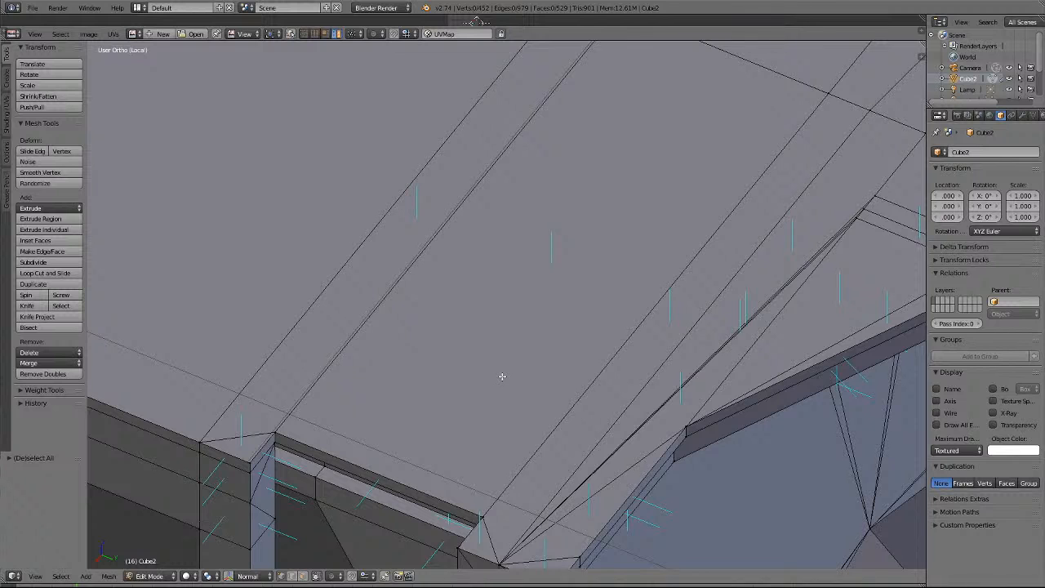
scroll(502, 377, down, 4)
scroll(890, 335, up, 2)
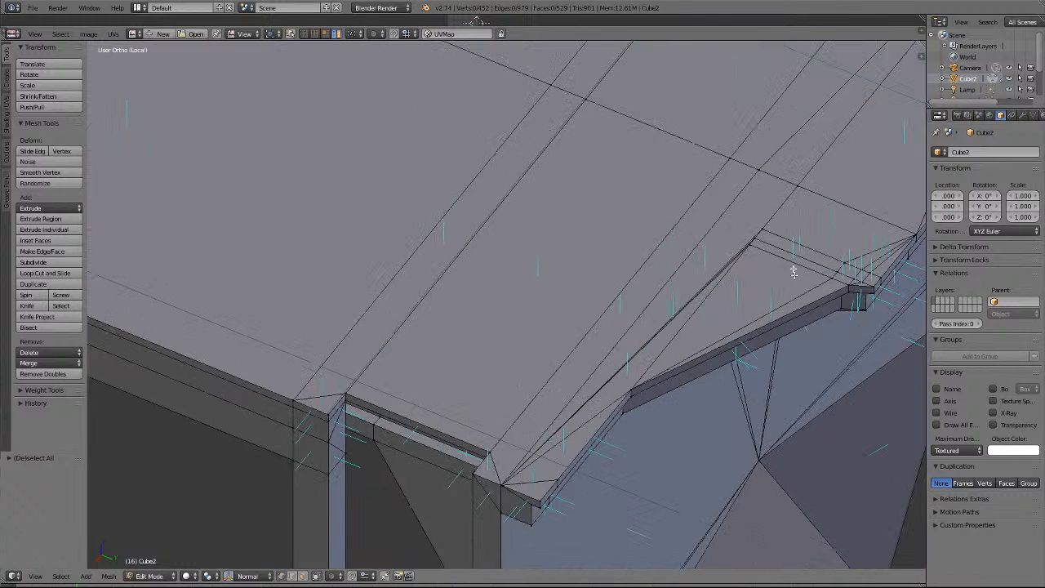
right_click(763, 230)
shift+right_click(756, 237)
shift+right_click(752, 243)
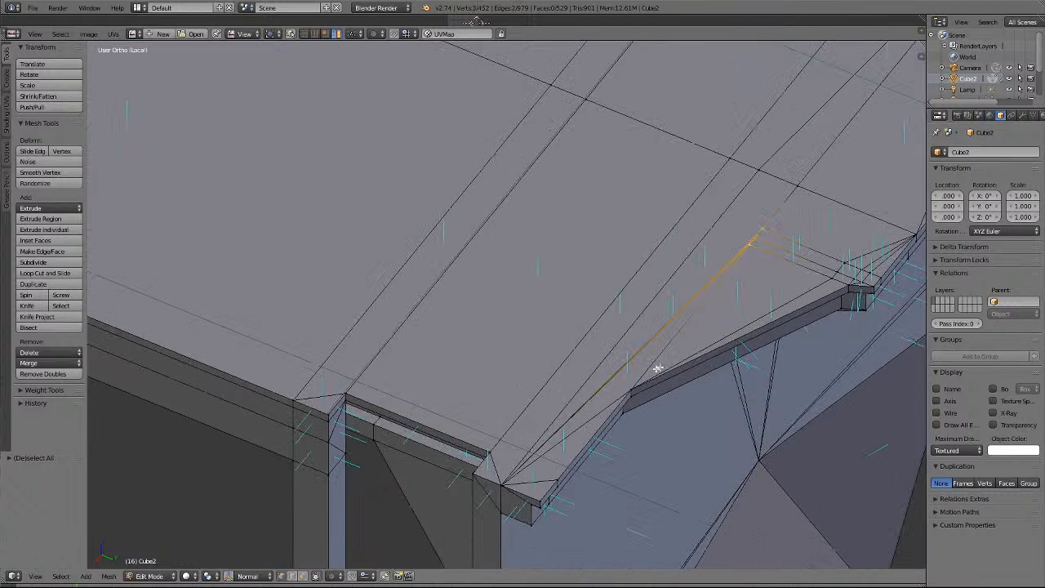
shift+right_click(635, 386)
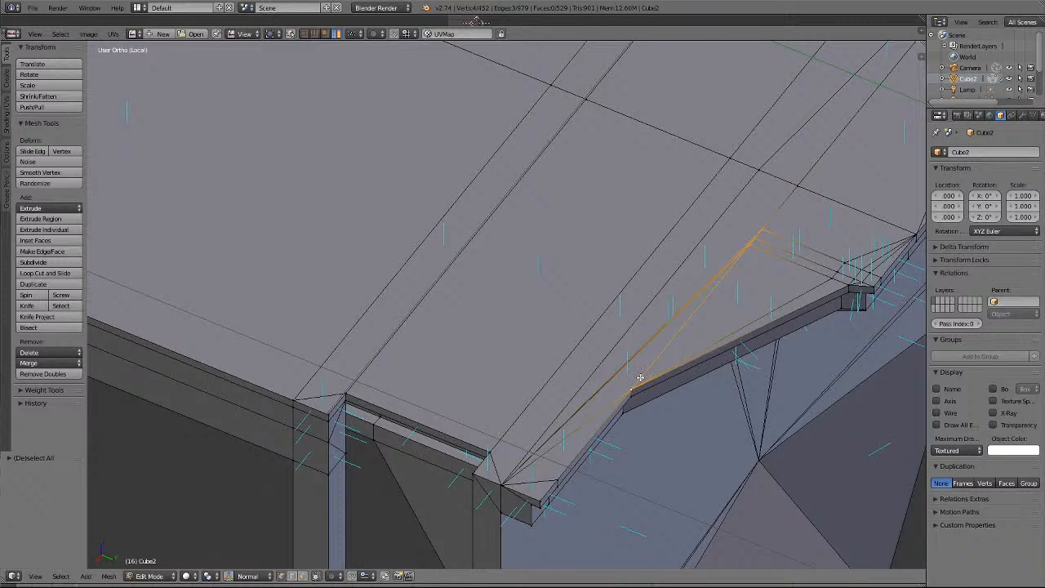
click(49, 363)
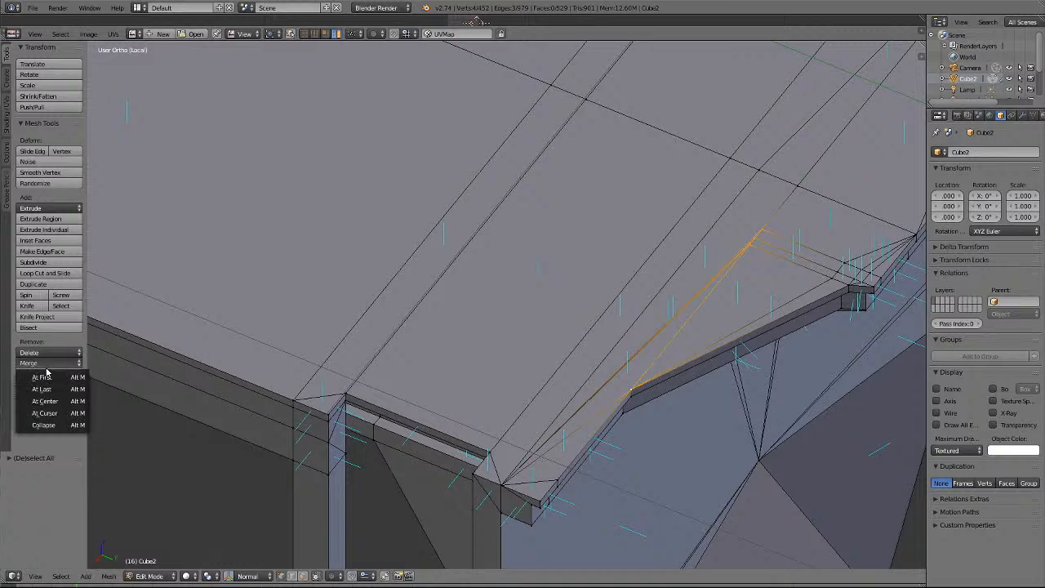
click(44, 397)
key(a)
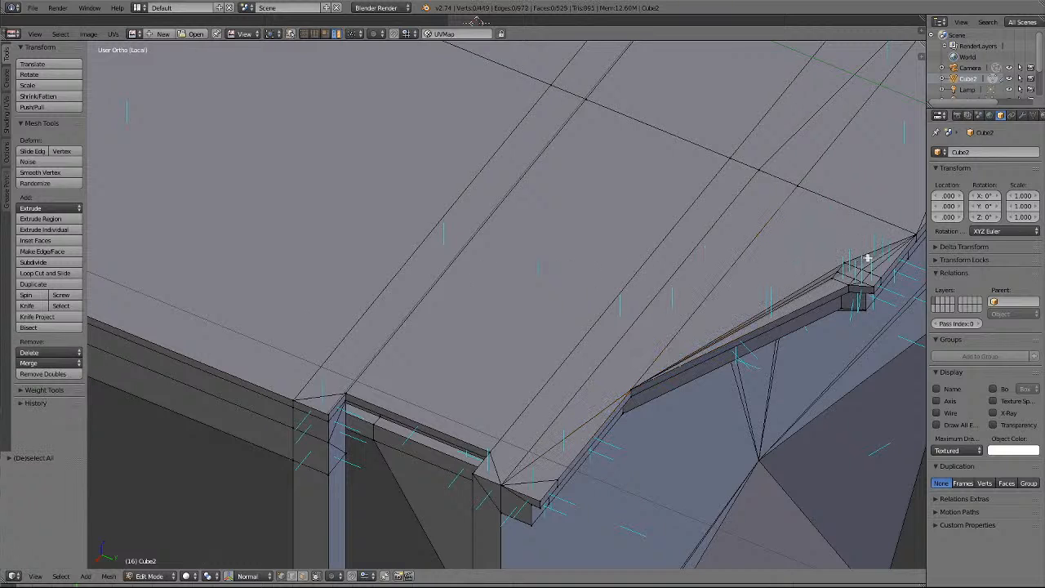
Merge the eight clustered vertices around the small tab on the deck's end edge at the last one, on the tab's inner corner, and clear the selection.
ctrl+scroll(855, 263, up, 16)
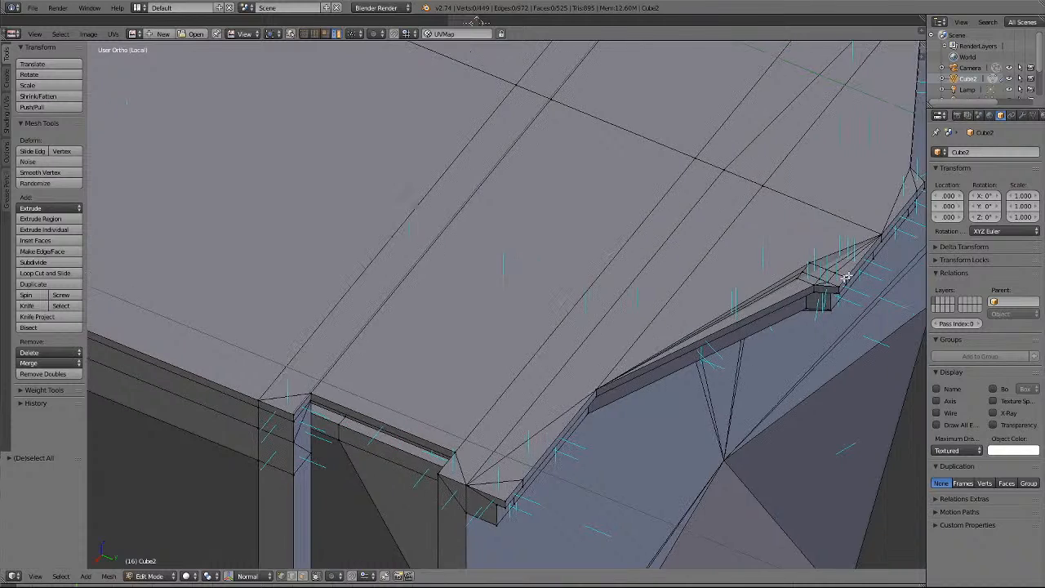
scroll(678, 289, up, 4)
scroll(664, 291, up, 3)
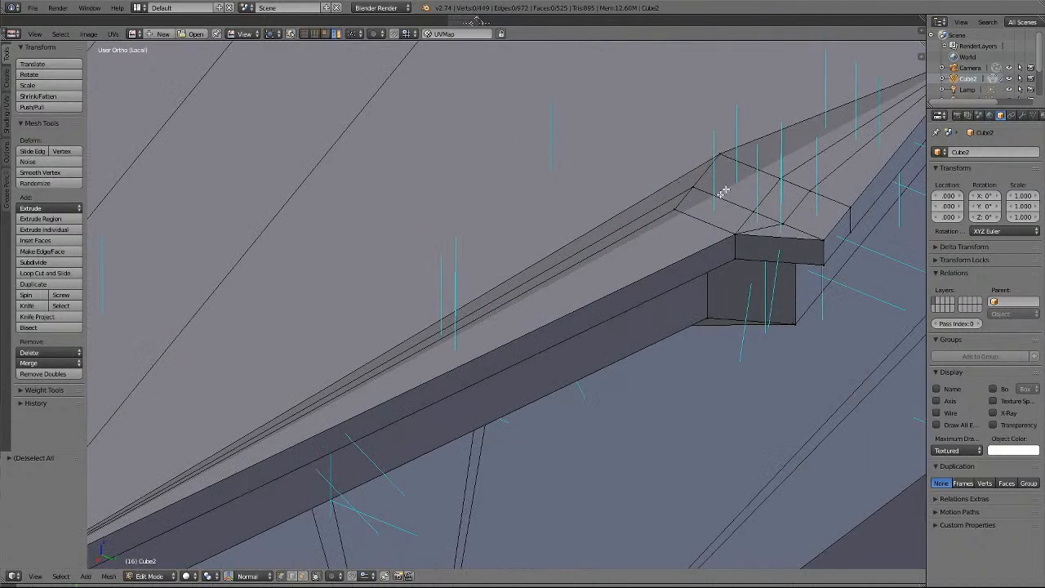
scroll(510, 282, down, 4)
scroll(510, 280, down, 3)
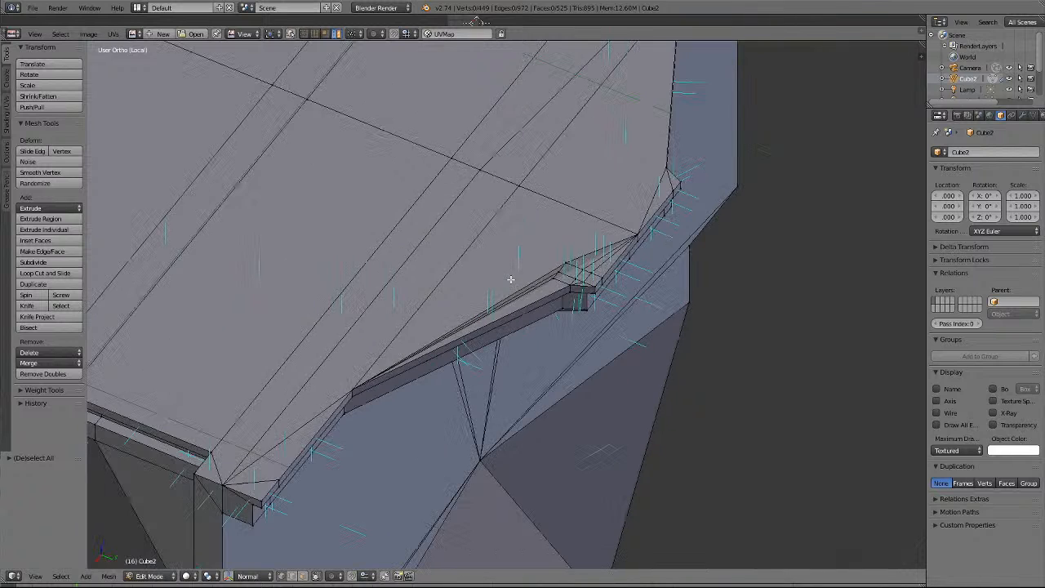
scroll(636, 269, up, 2)
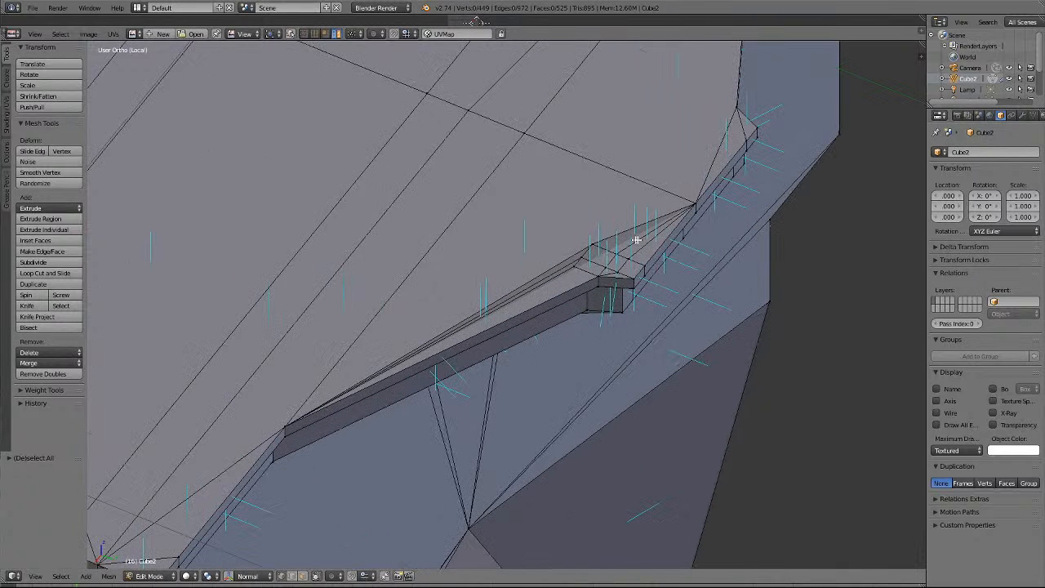
right_click(596, 247)
shift+right_click(583, 256)
shift+right_click(574, 266)
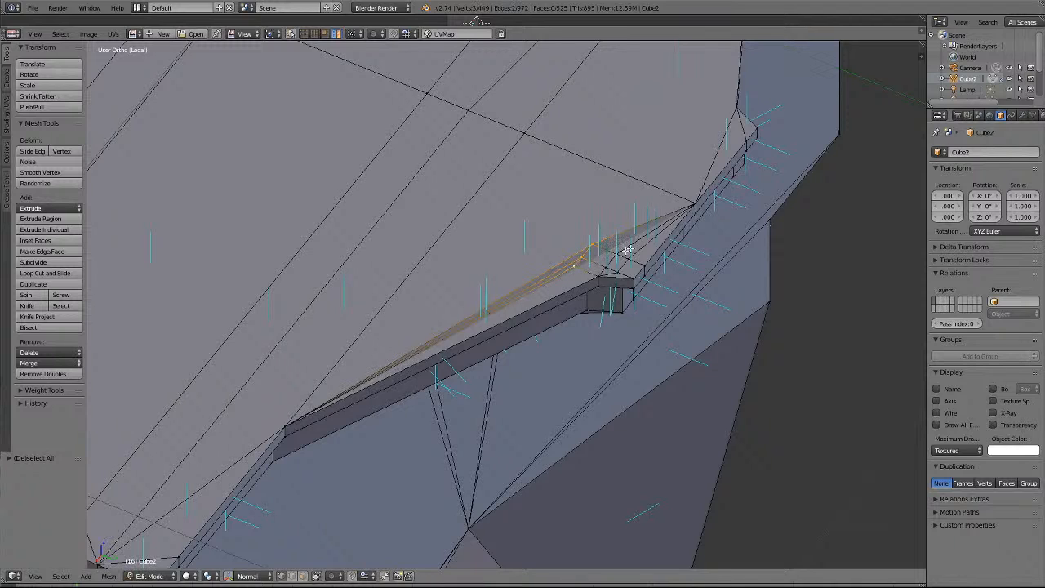
shift+right_click(617, 252)
shift+right_click(628, 255)
shift+right_click(608, 270)
shift+right_click(621, 267)
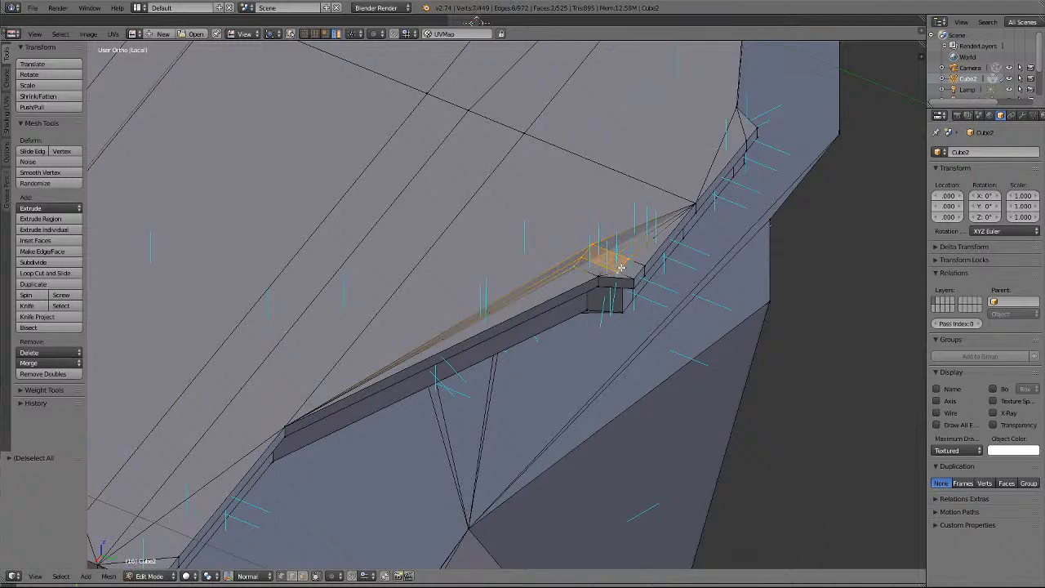
shift+right_click(600, 278)
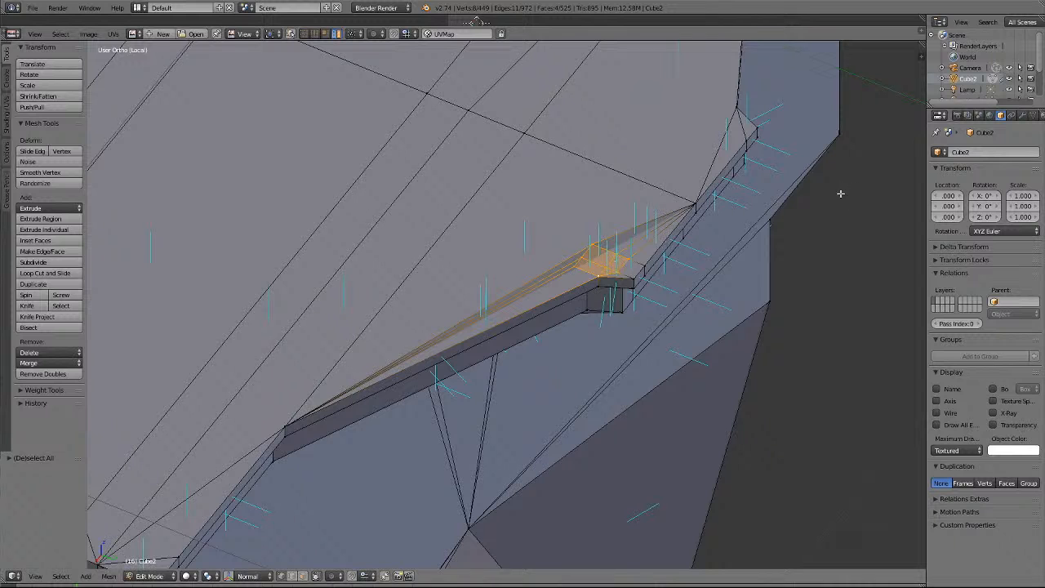
click(49, 362)
click(42, 390)
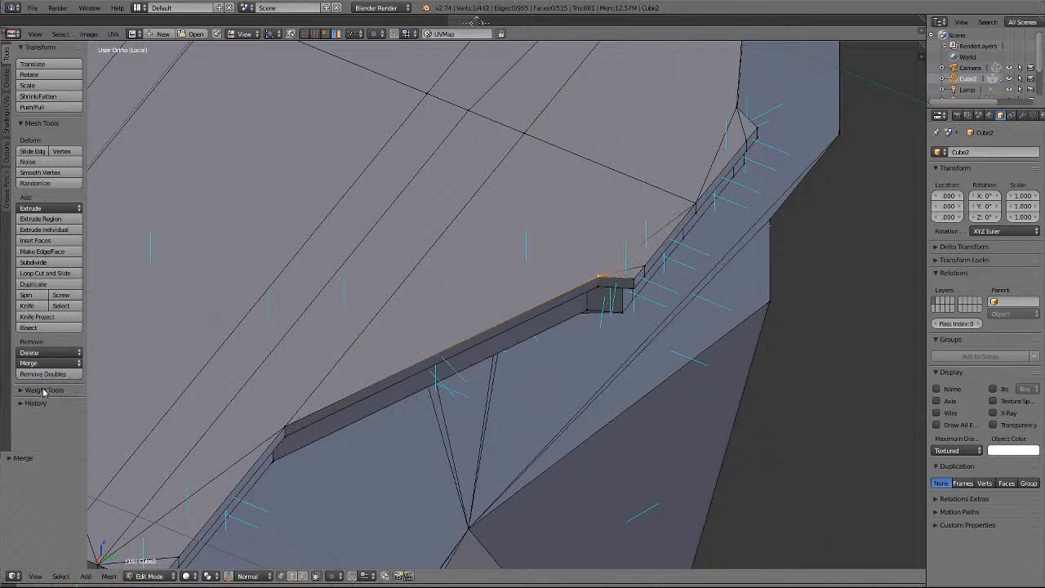
key(a)
Try merging the three vertices at the deck's end corner above the end leg at the last one, and undo that merge.
scroll(539, 207, down, 3)
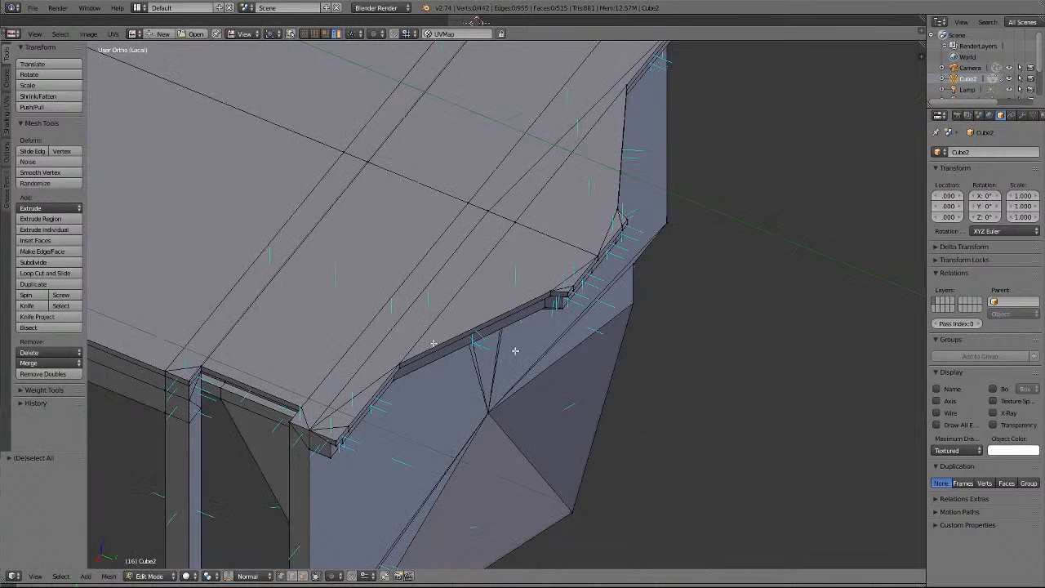
scroll(592, 338, up, 3)
scroll(592, 337, down, 5)
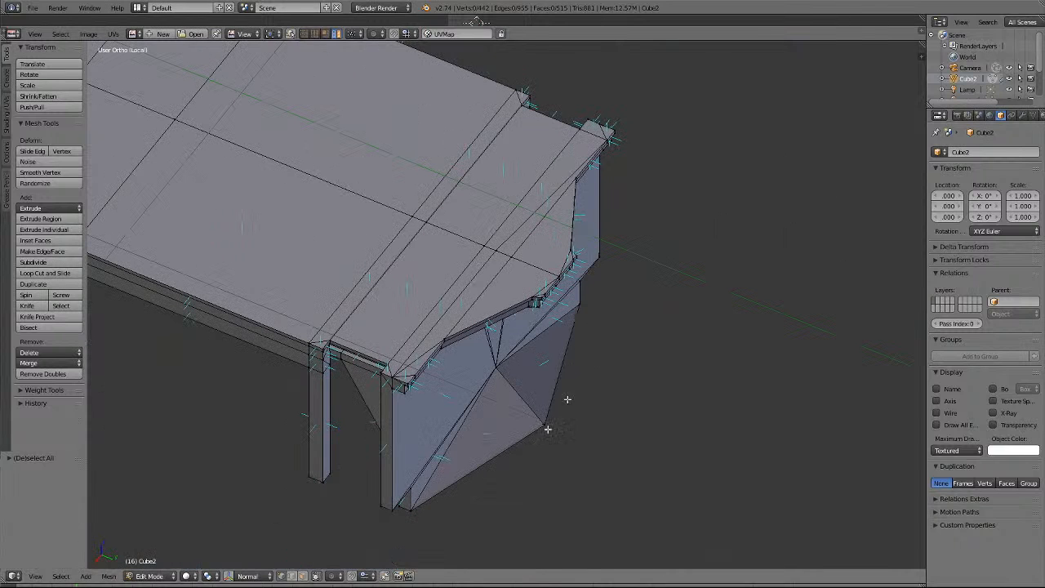
scroll(522, 411, up, 2)
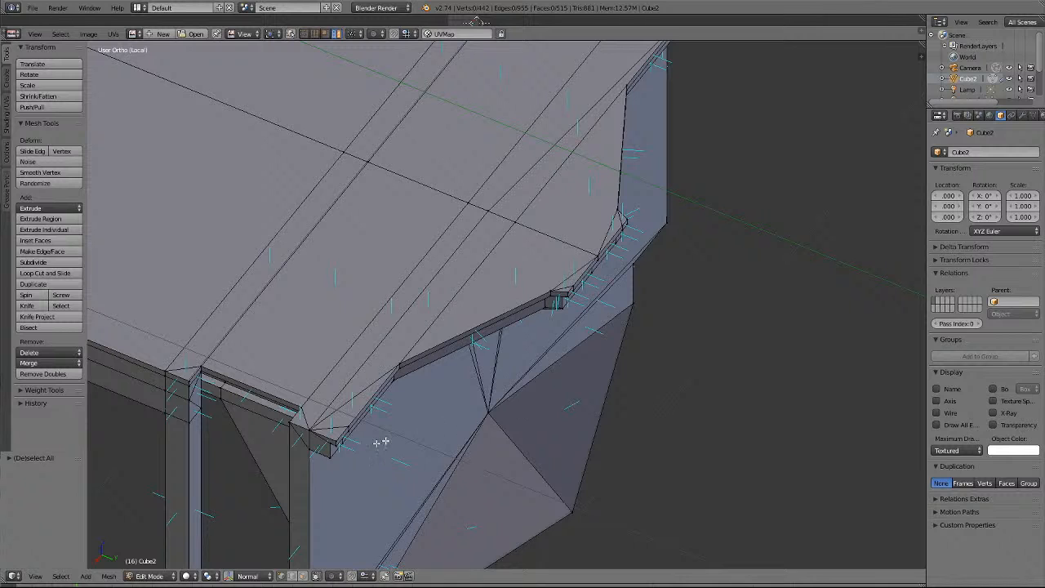
right_click(307, 428)
scroll(332, 434, down, 4)
scroll(391, 401, up, 4)
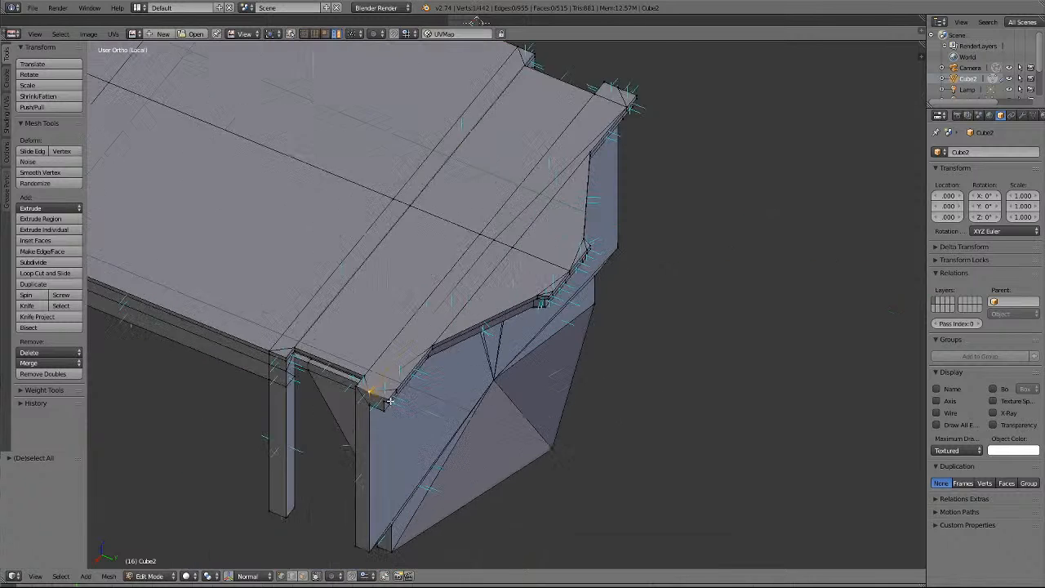
key(a)
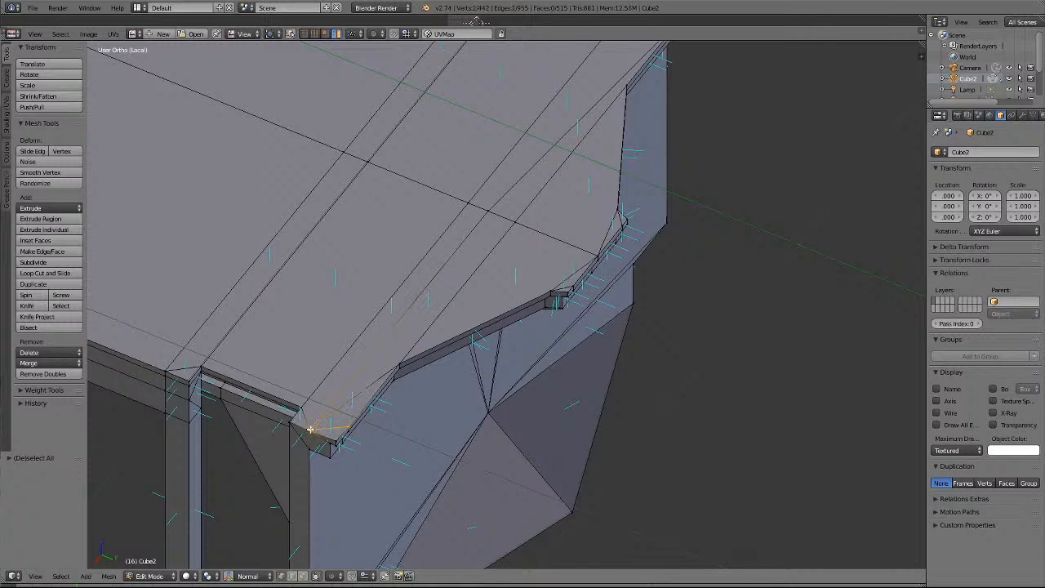
right_click(333, 437)
click(50, 363)
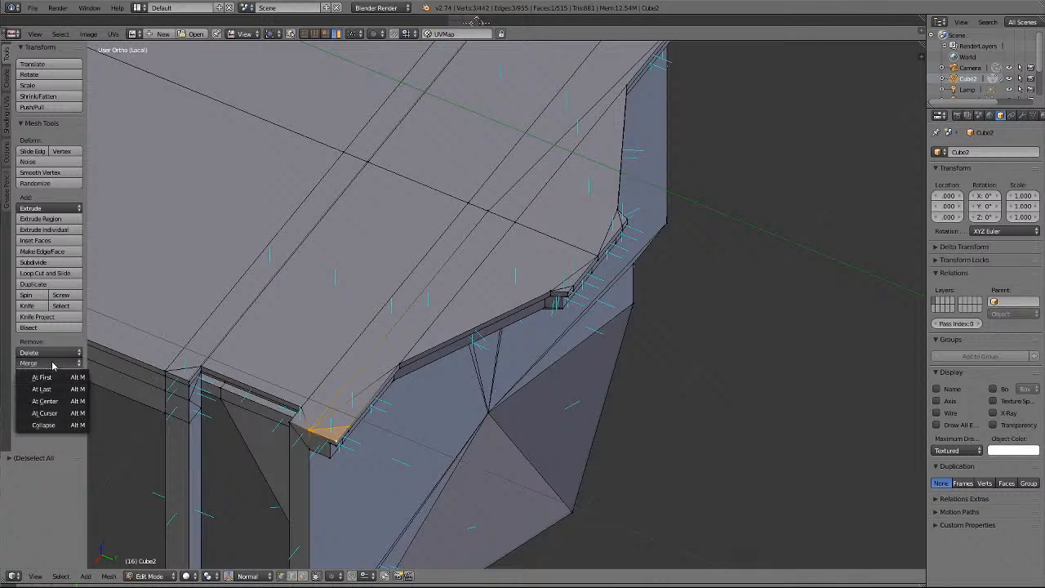
click(51, 390)
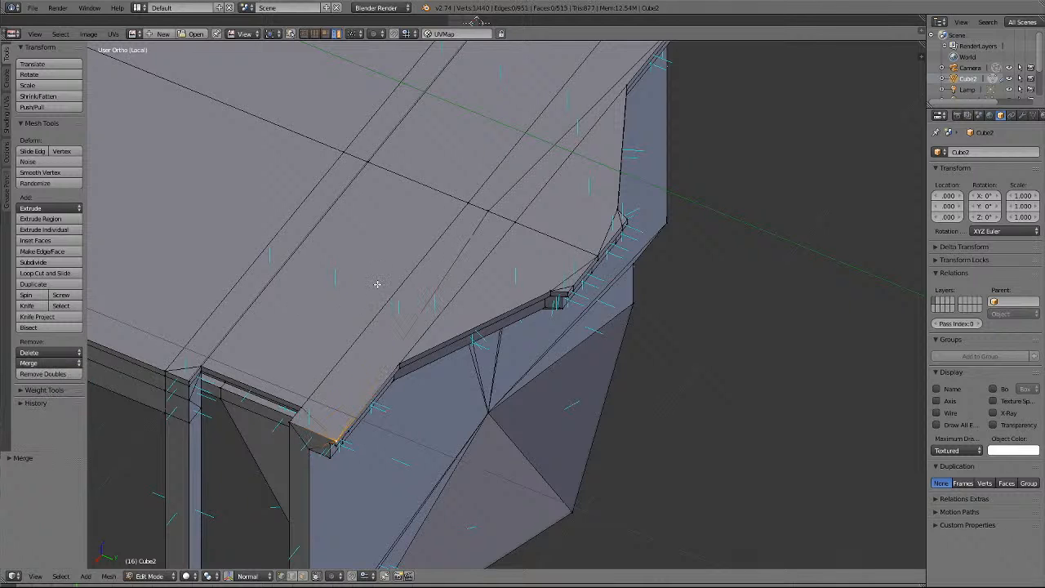
scroll(393, 432, up, 3)
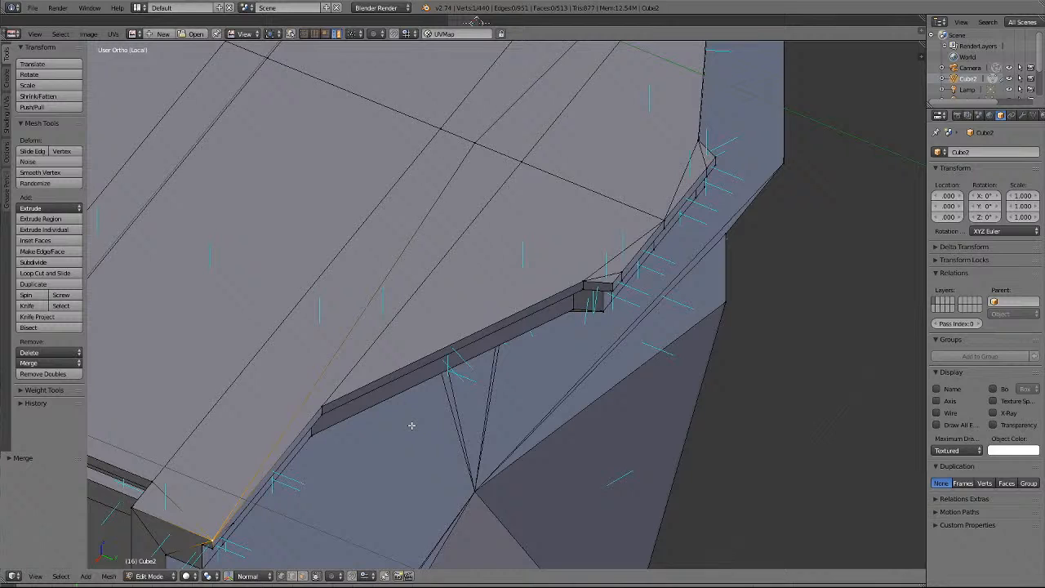
key(ctrl+z)
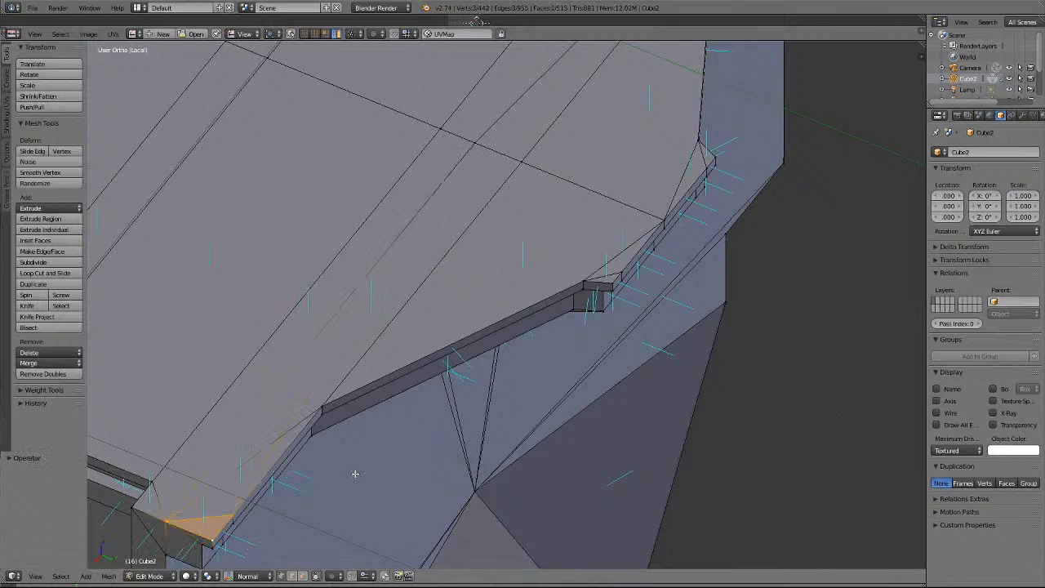
Clear the selection and examine the deck's end corners and cutout from both sides.
key(a)
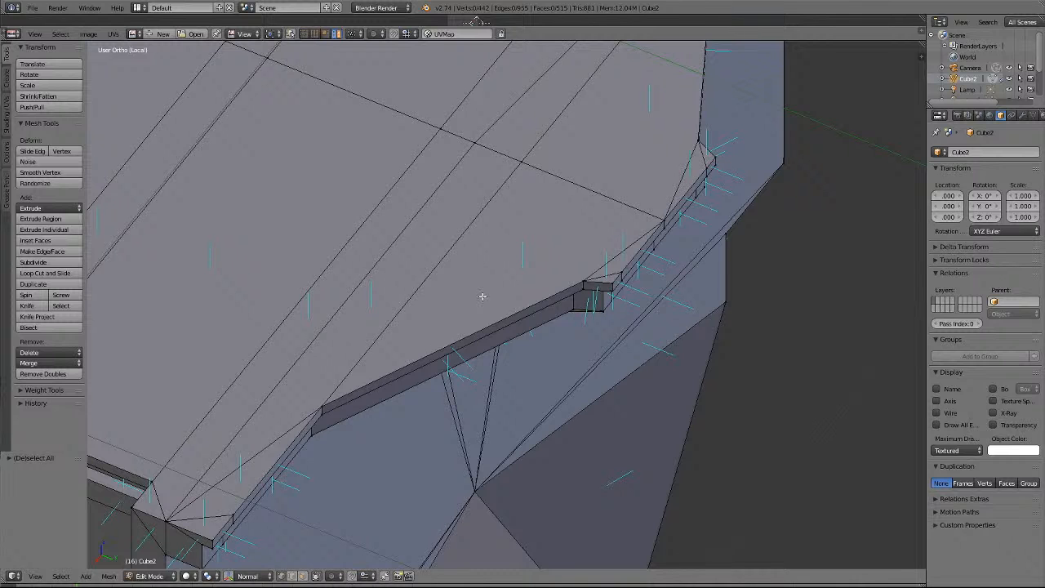
middle_drag(483, 297, 482, 296)
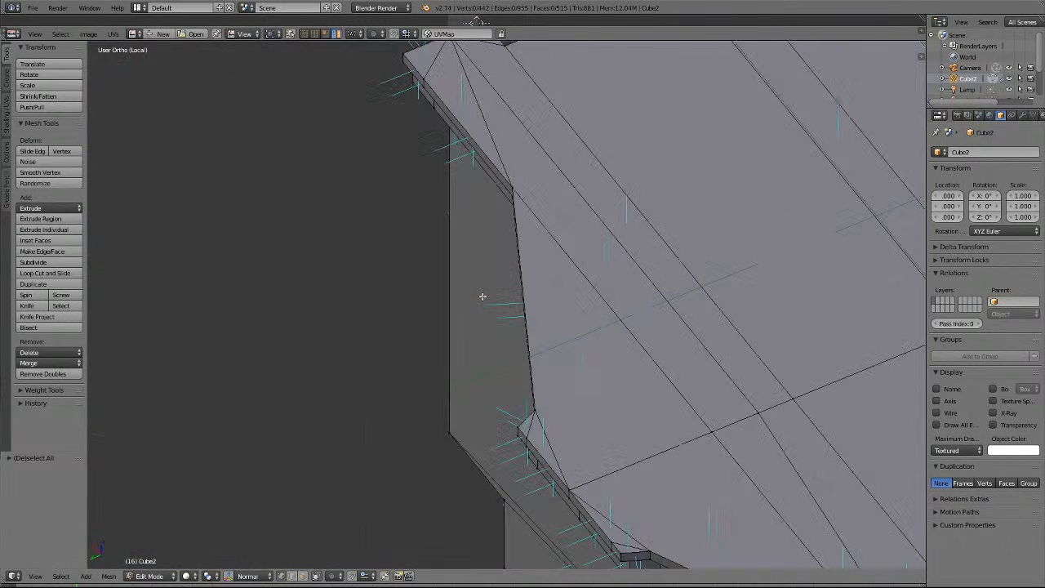
scroll(596, 296, down, 7)
ctrl+scroll(678, 282, down, 6)
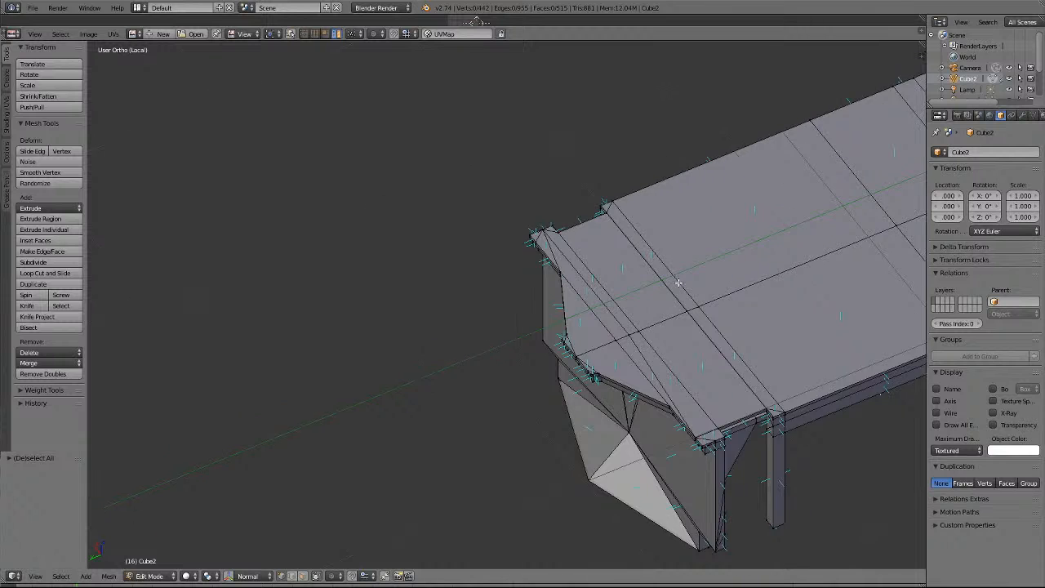
ctrl+scroll(678, 282, up, 11)
shift+scroll(668, 285, down, 4)
shift+scroll(668, 286, down, 6)
scroll(642, 287, down, 1)
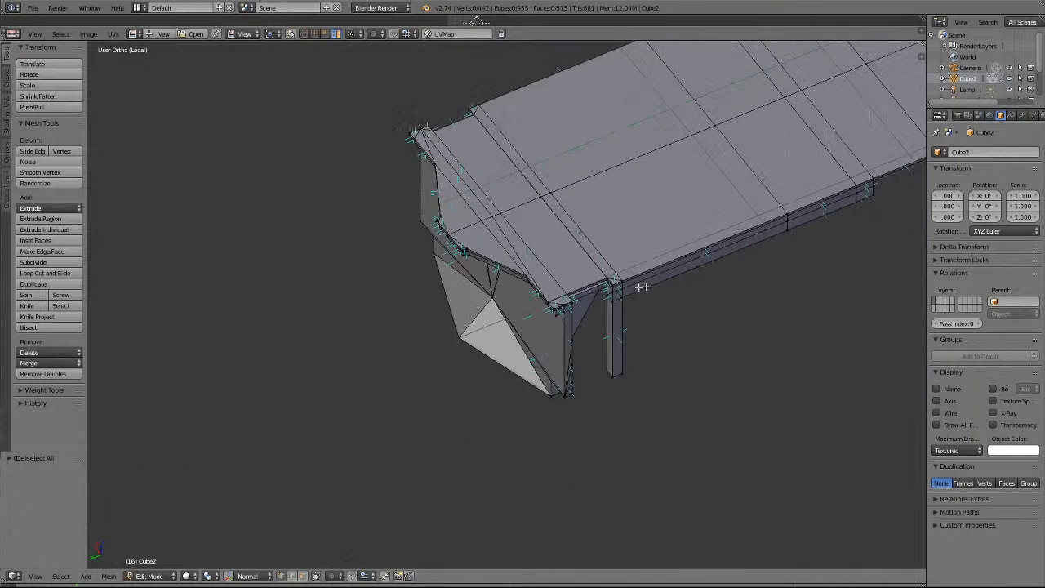
scroll(622, 286, up, 10)
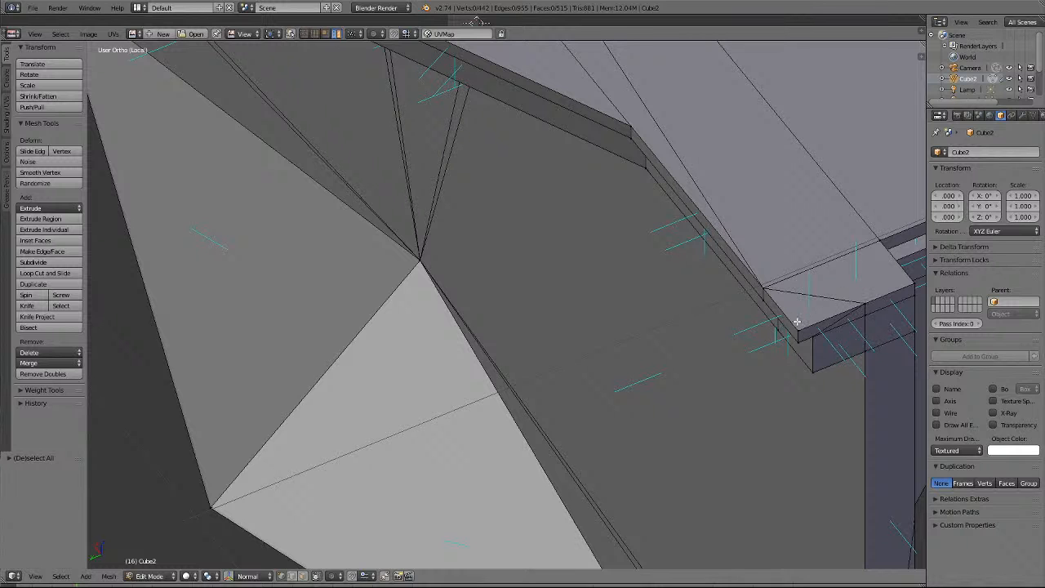
scroll(796, 322, down, 10)
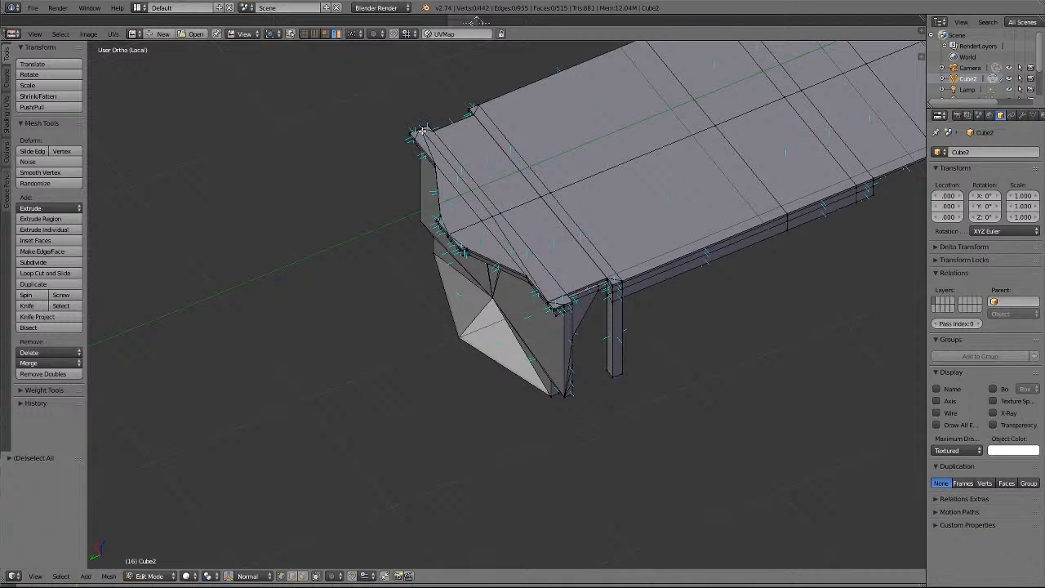
click(419, 130)
right_click(422, 131)
key(KP_4)
key(KP_4)
key(KP_4)
key(KP_4)
key(KP_4)
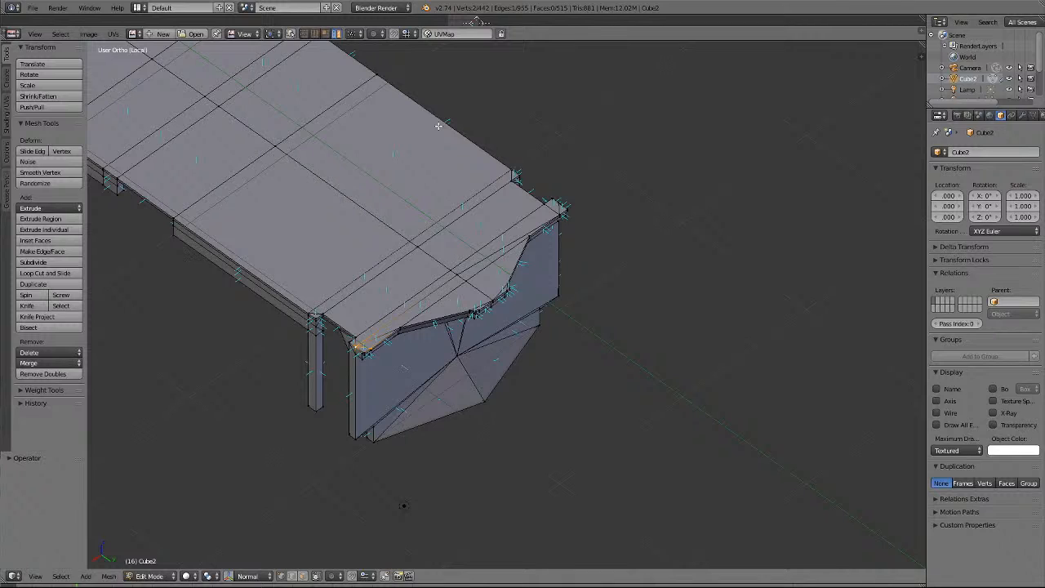
key(ctrl+z)
key(ctrl+z)
key(ctrl+z)
key(ctrl+z)
key(ctrl+z)
Examine the underside of the deck's end edge, the end plate and the two slanted brackets from several angles.
scroll(345, 275, up, 4)
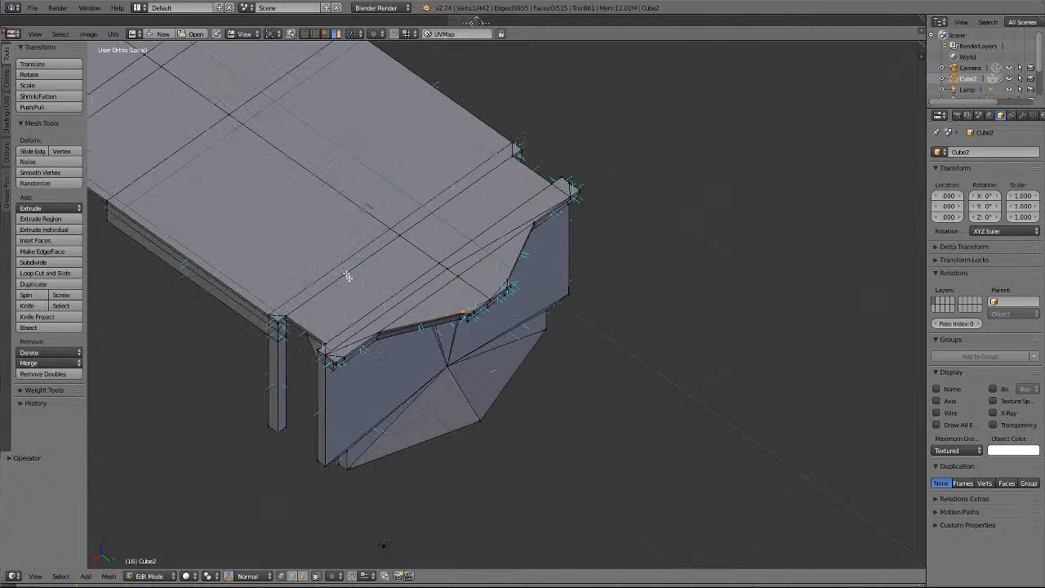
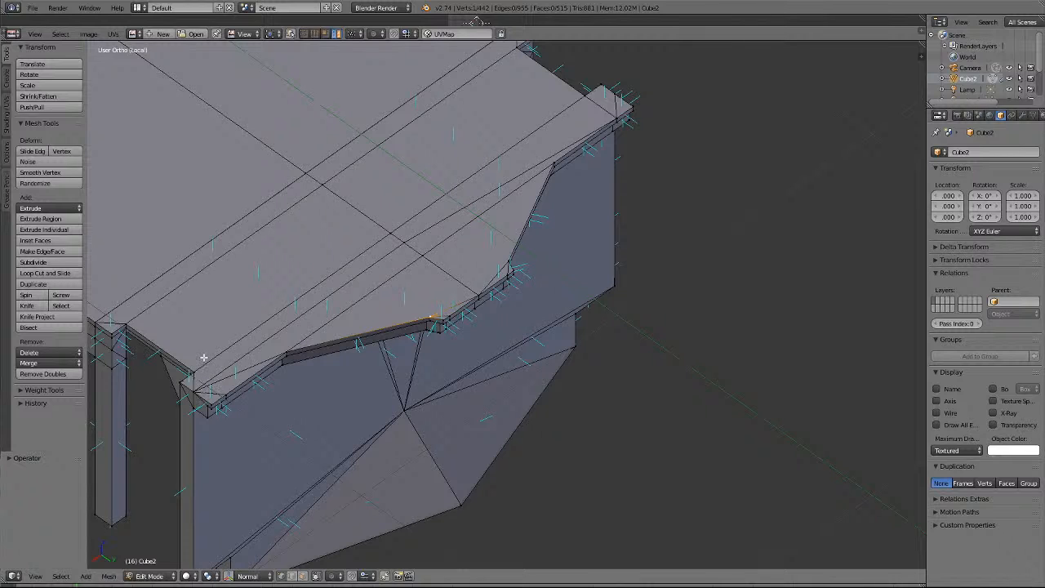
key(KP_2)
key(KP_2)
key(KP_2)
key(KP_2)
key(KP_2)
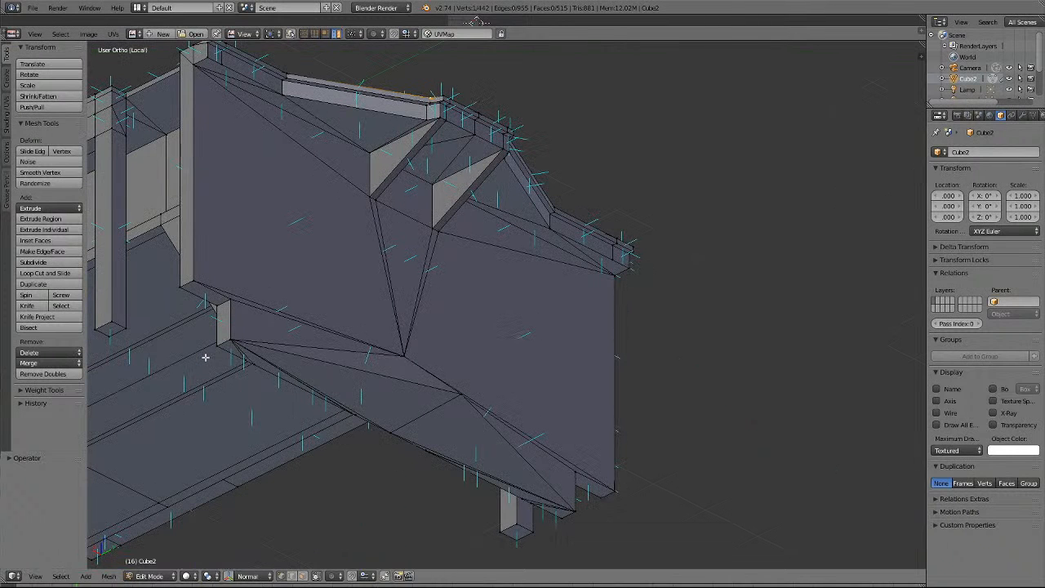
key(KP_8)
key(KP_8)
key(KP_8)
key(KP_8)
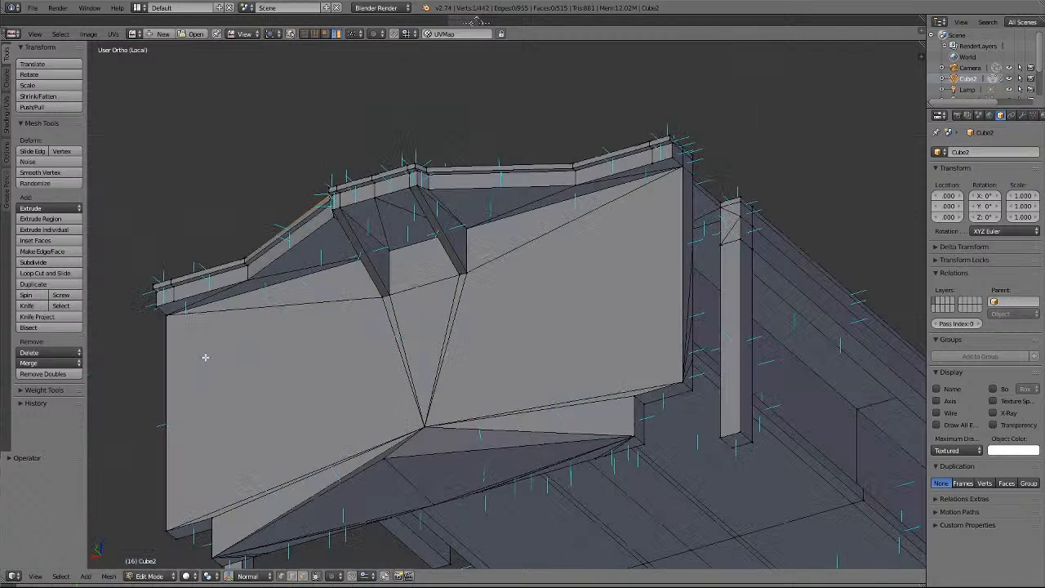
key(KP_2)
key(KP_2)
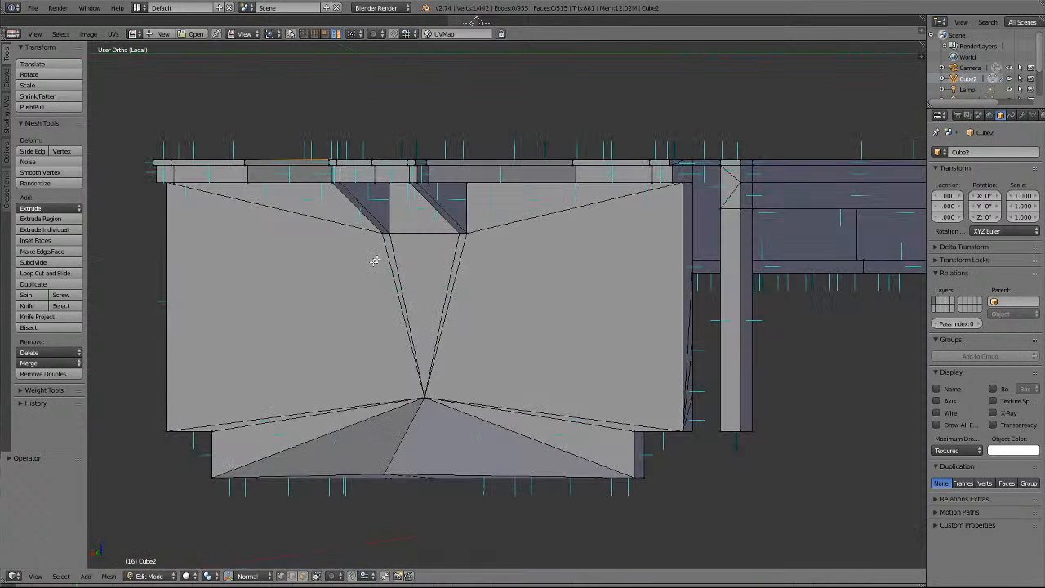
scroll(373, 256, up, 1)
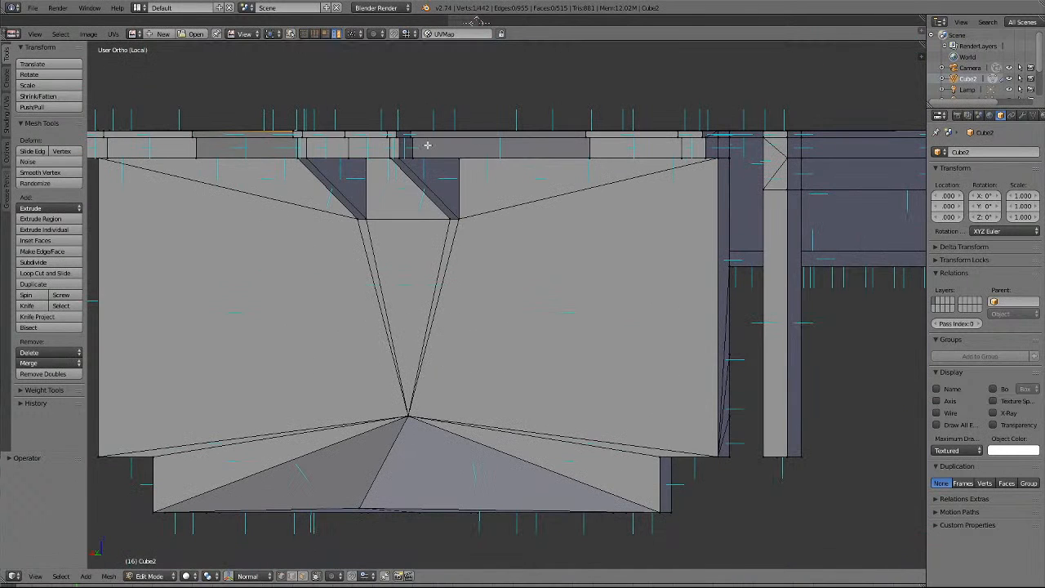
key(KP_4)
key(KP_4)
key(KP_4)
key(KP_4)
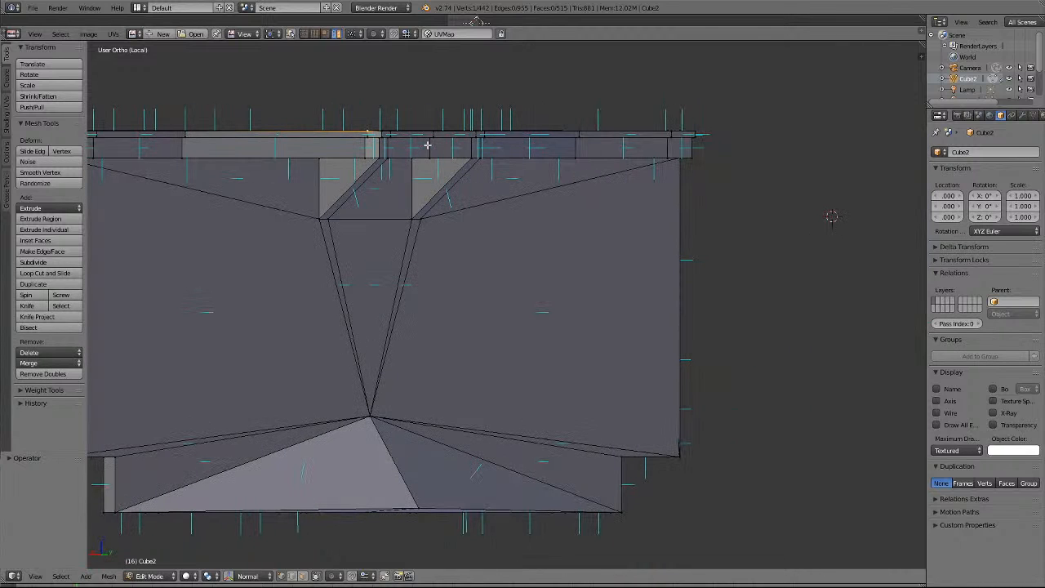
key(KP_2)
key(KP_2)
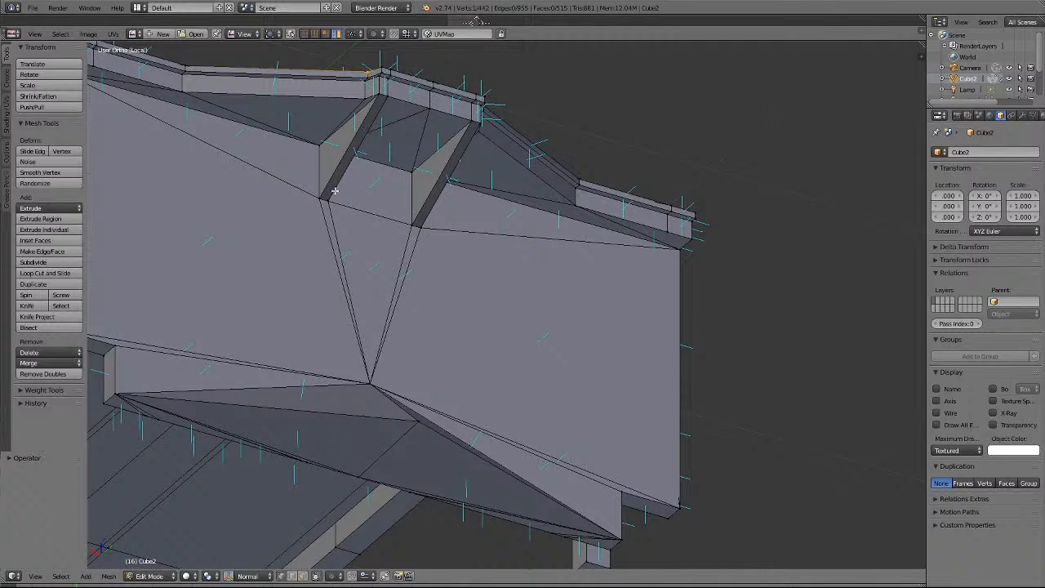
scroll(380, 82, up, 2)
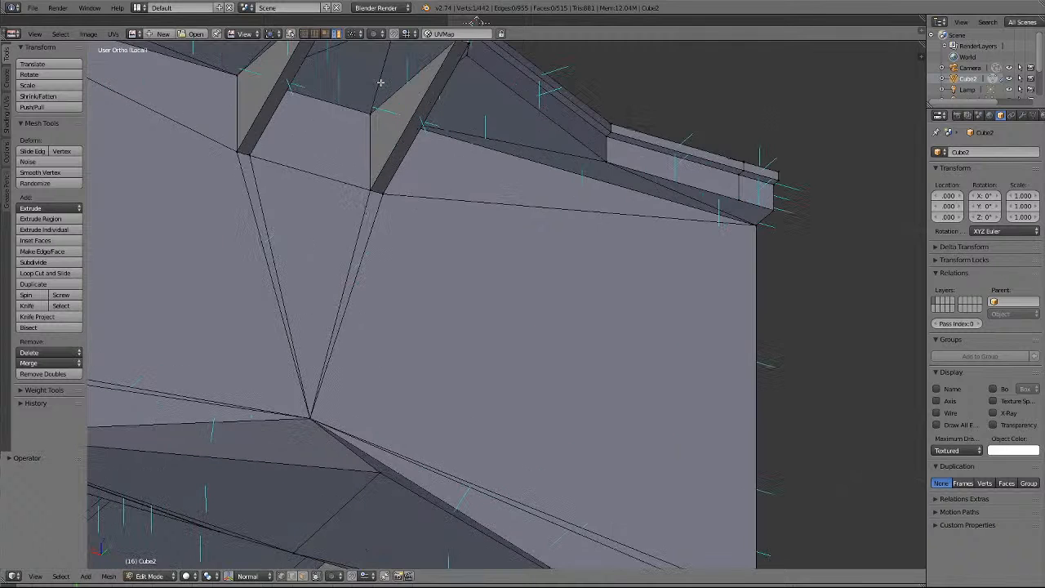
scroll(380, 82, down, 3)
shift+scroll(381, 84, up, 8)
scroll(401, 196, up, 4)
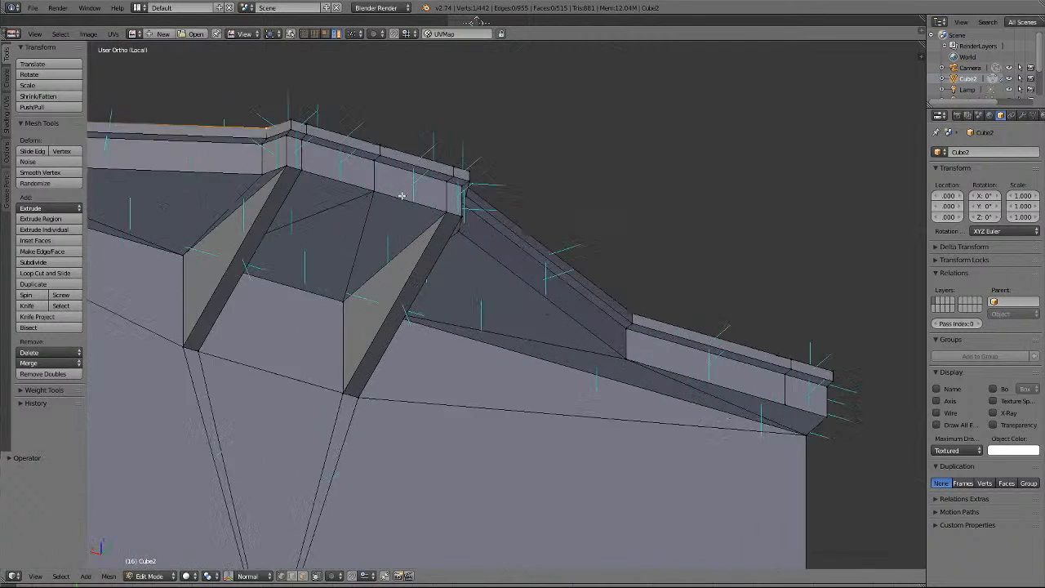
scroll(401, 196, up, 2)
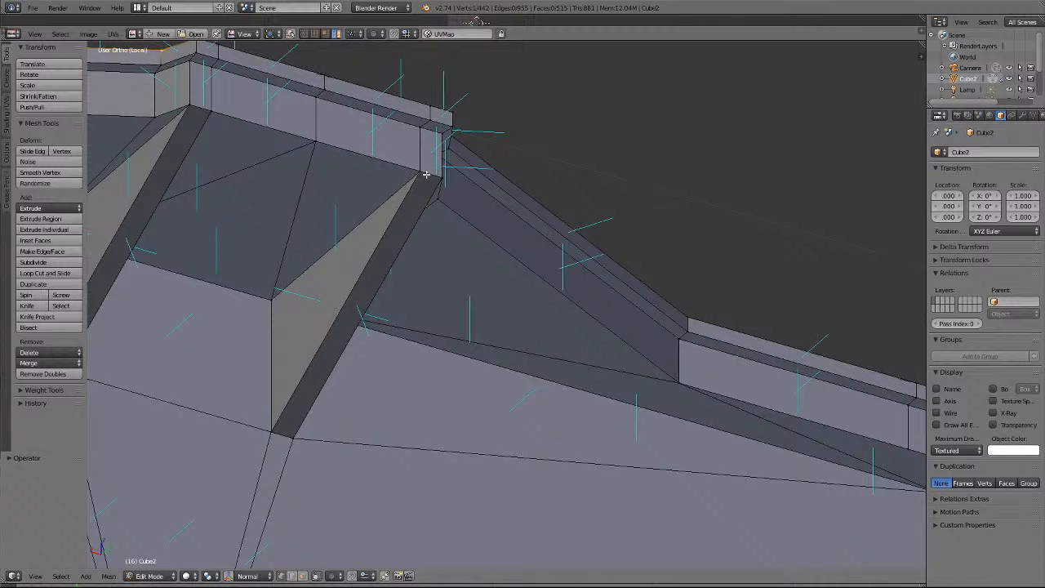
scroll(417, 168, down, 2)
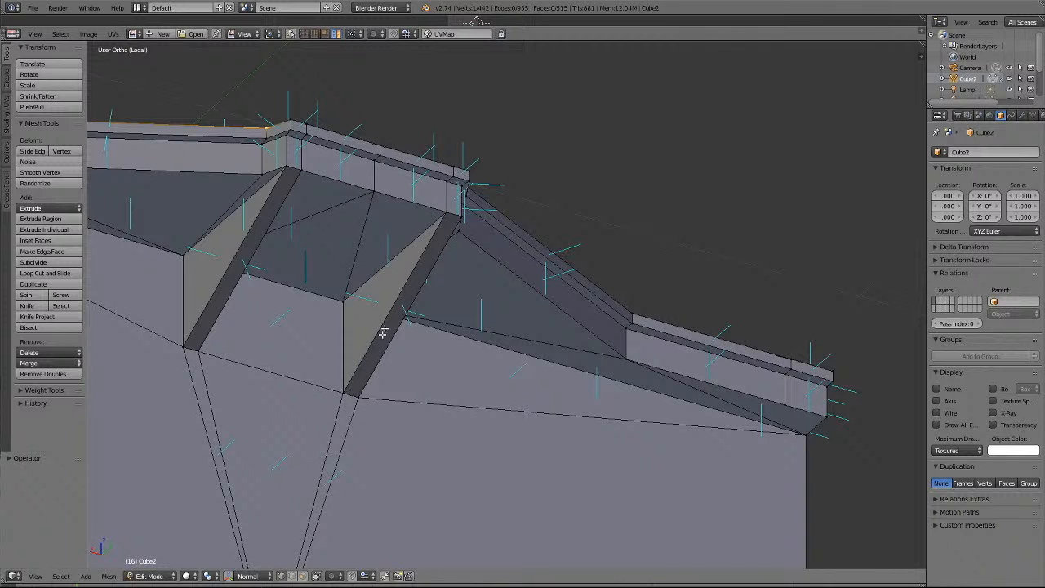
Merge the two close vertex pairs on the underside lip at the end tab's corner, each at its last vertex, and clear the selection.
right_click(291, 140)
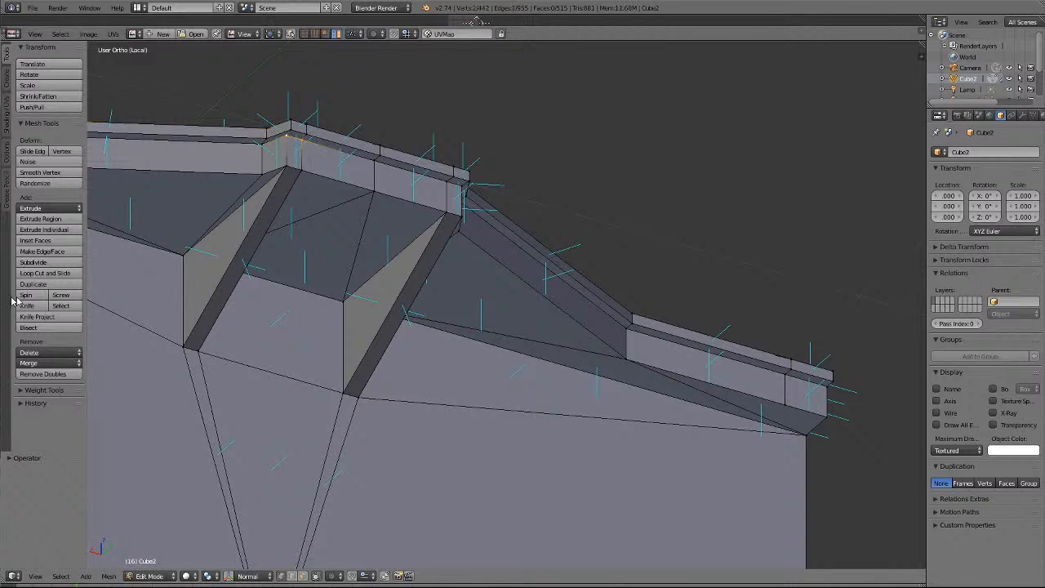
click(47, 362)
click(42, 389)
key(a)
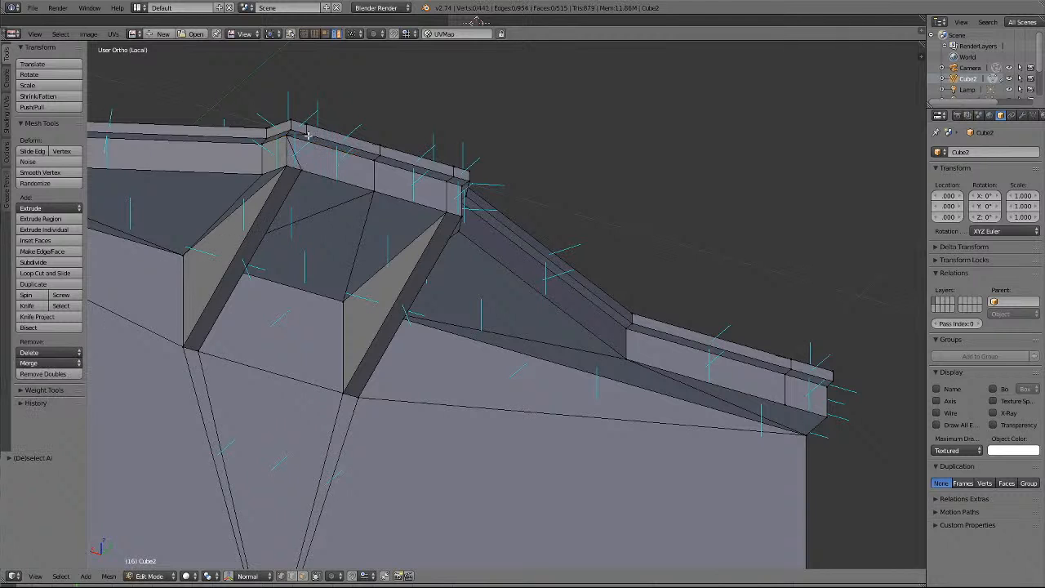
right_click(302, 134)
click(35, 362)
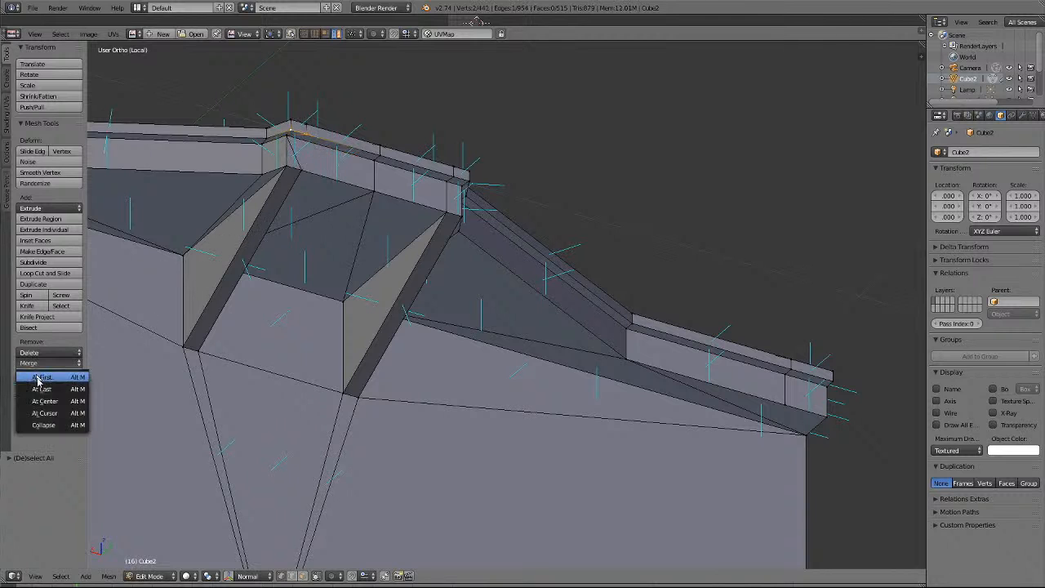
click(40, 390)
key(a)
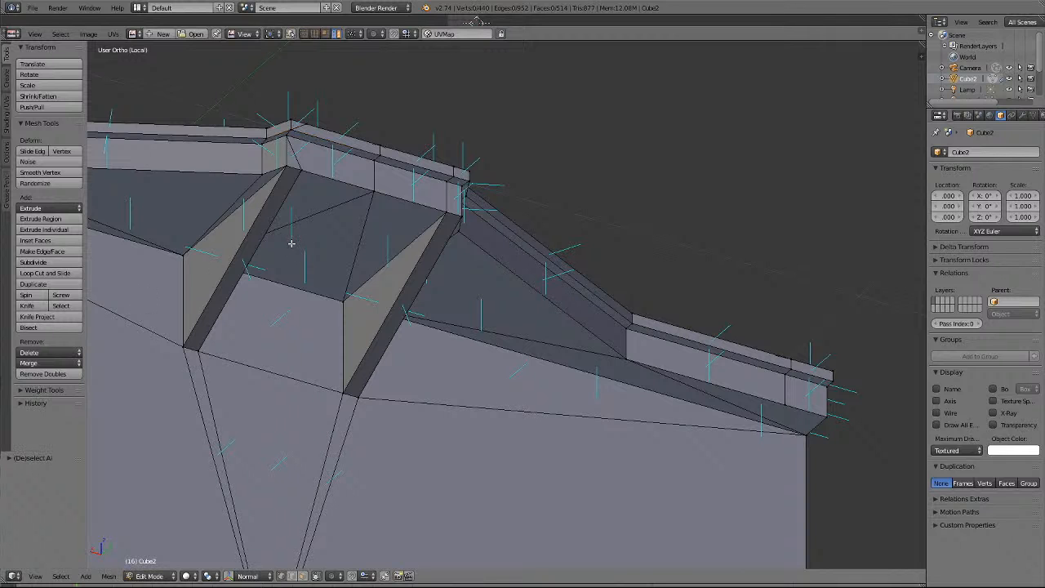
Merge the vertex pair on the deck's top edge at the end tab's outer corner at the last one, and clear the selection.
key(KP_8)
key(KP_8)
key(KP_8)
key(KP_8)
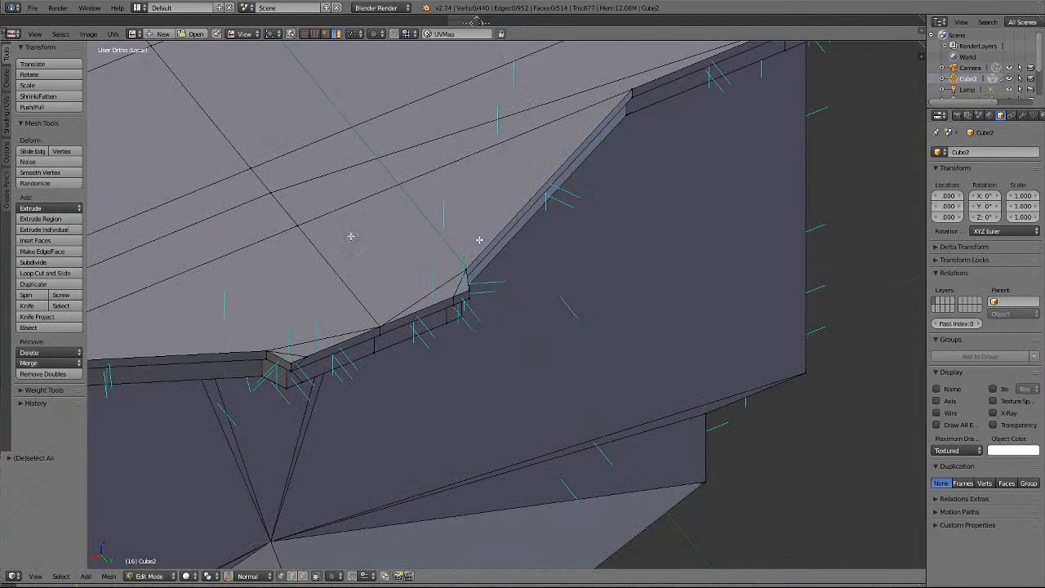
right_click(302, 357)
click(40, 362)
click(43, 392)
key(a)
Merge the top and lower vertex pairs on the deck rim at the end tab's opposite corner, each at its last vertex, and clear the selection.
right_click(461, 291)
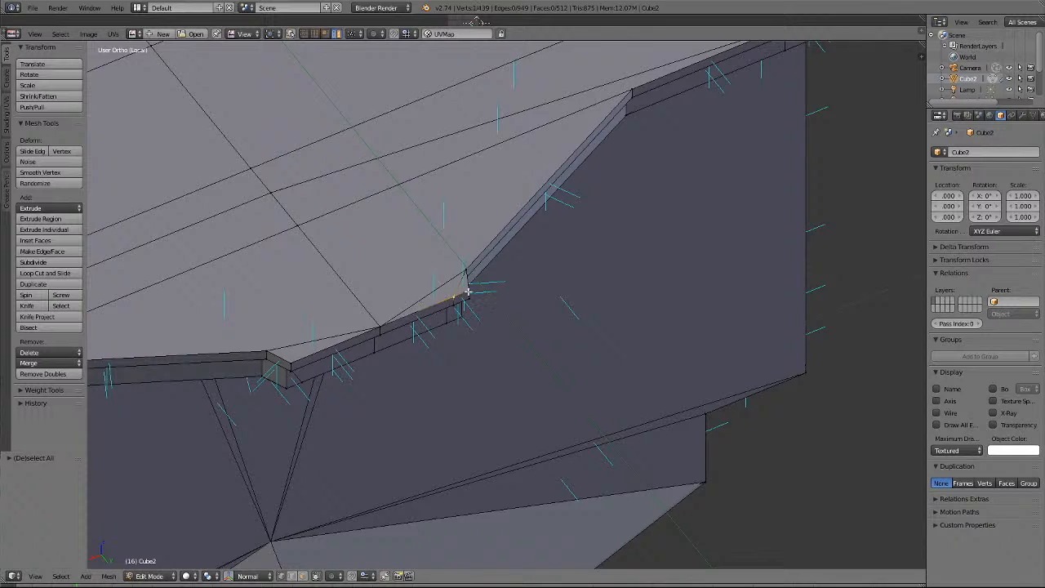
click(39, 363)
click(41, 391)
key(a)
right_click(454, 303)
click(57, 362)
click(57, 394)
key(a)
Merge the vertex pair under the rim at the tab's opposite corner, above the second slanted bracket, at the last one.
key(KP_2)
key(KP_2)
key(KP_2)
key(KP_2)
key(KP_2)
key(KP_2)
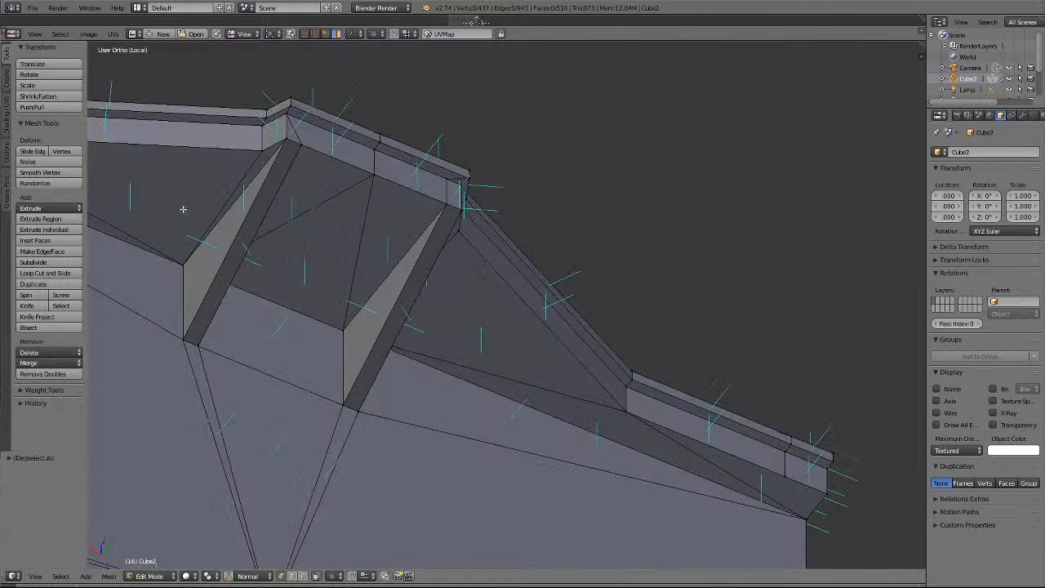
right_click(459, 184)
click(41, 363)
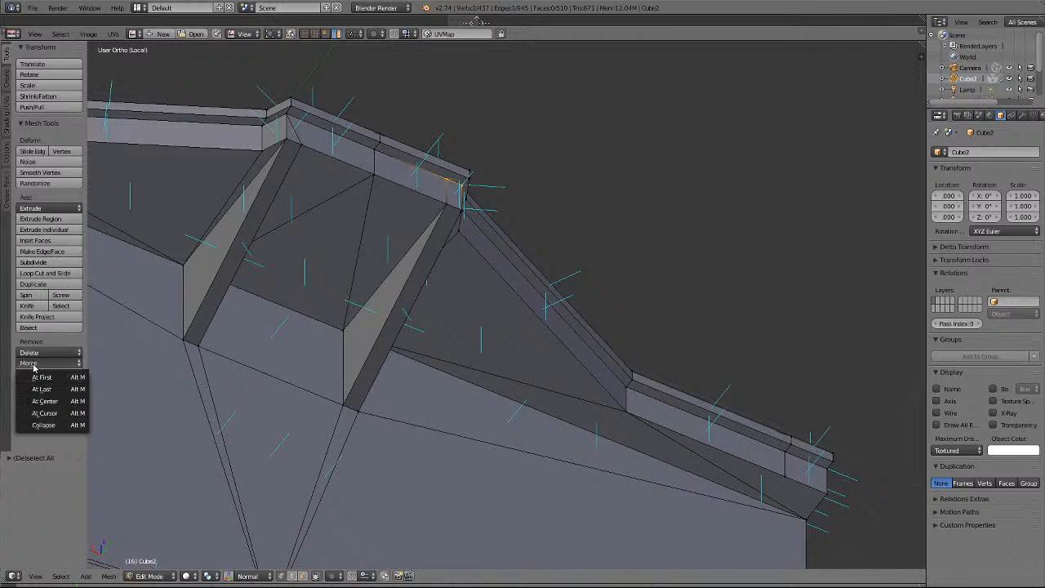
click(42, 391)
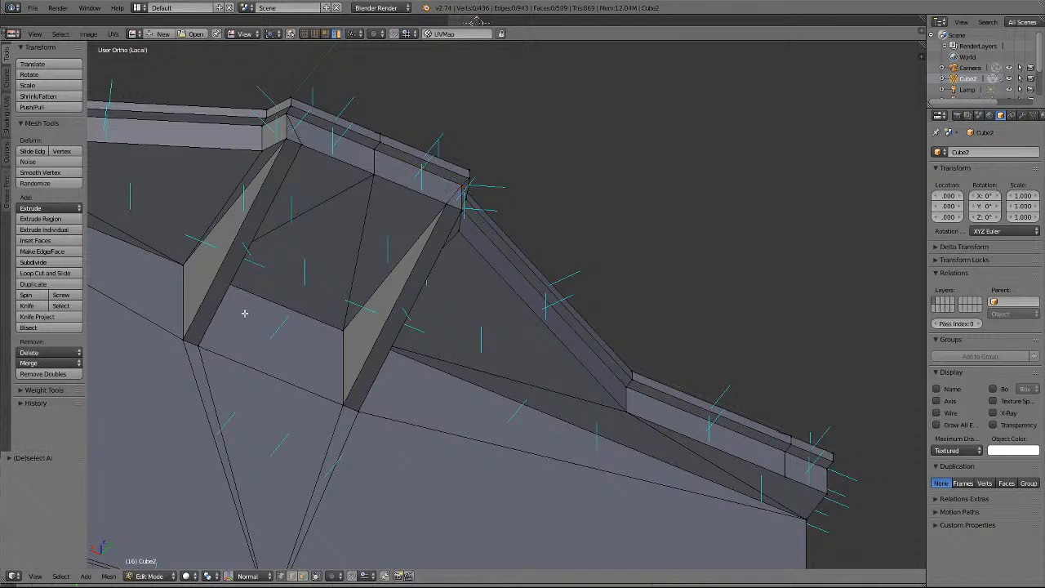
Examine the merged tab corners and the deck's end from below and above.
key(KP_6)
key(KP_6)
key(KP_6)
key(KP_6)
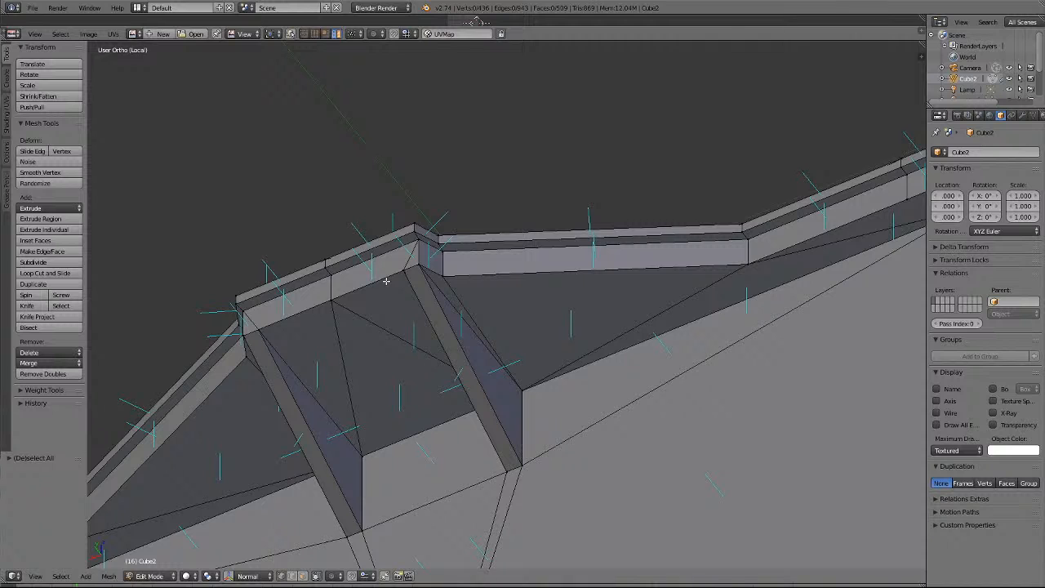
key(KP_4)
key(KP_4)
key(KP_4)
key(KP_4)
key(KP_4)
key(KP_8)
key(KP_8)
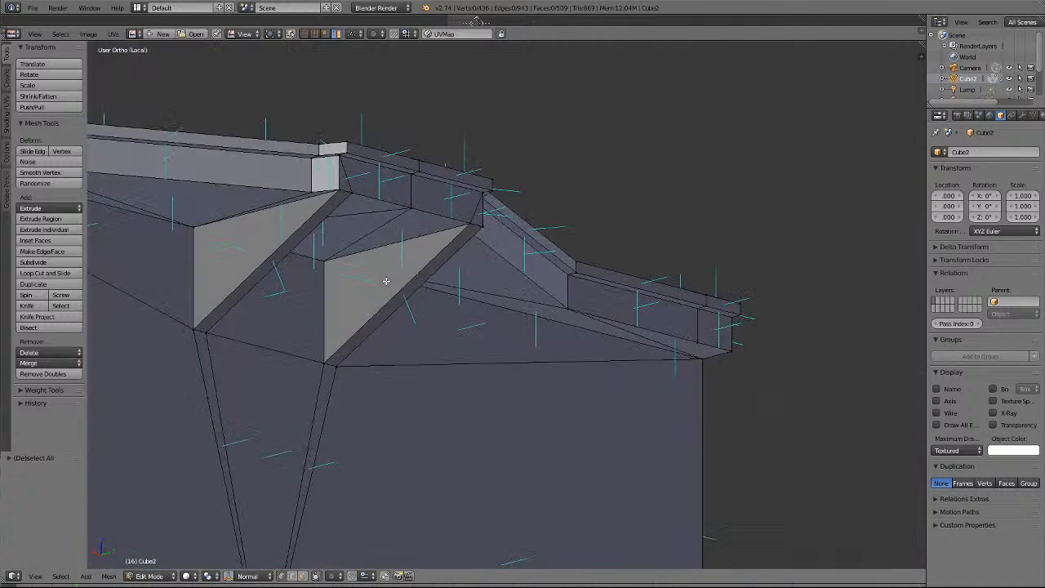
key(KP_8)
key(KP_8)
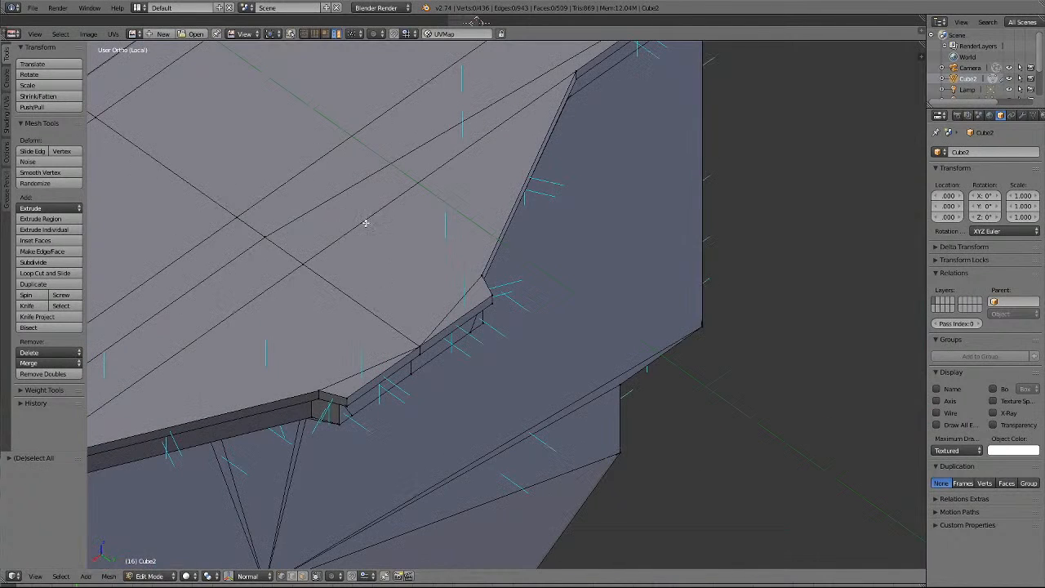
key(KP_8)
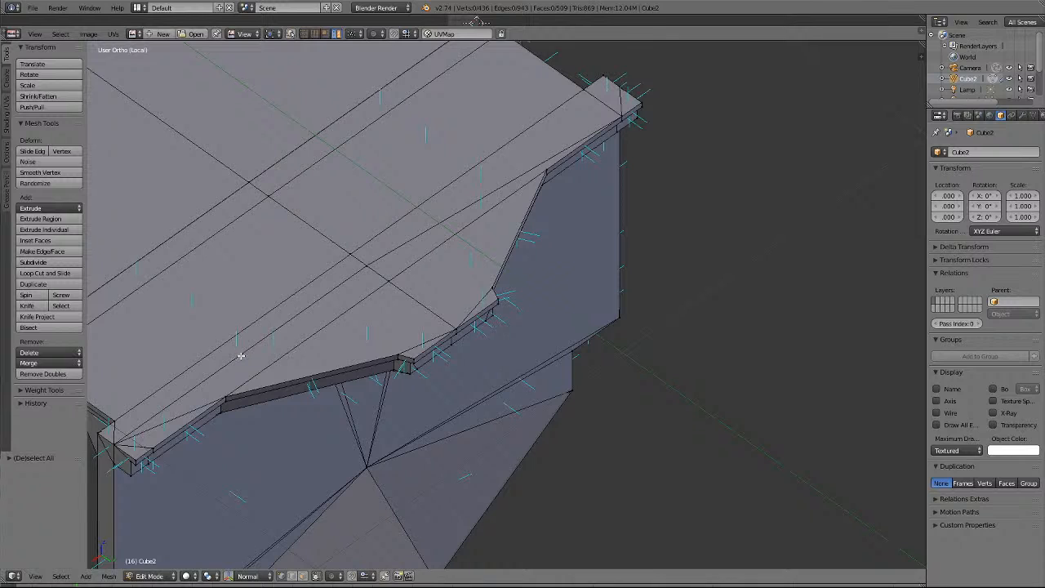
In face selection mode, try deleting the edges of the long narrow deck face and the triangle at its end, and undo it.
click(302, 576)
right_click(280, 344)
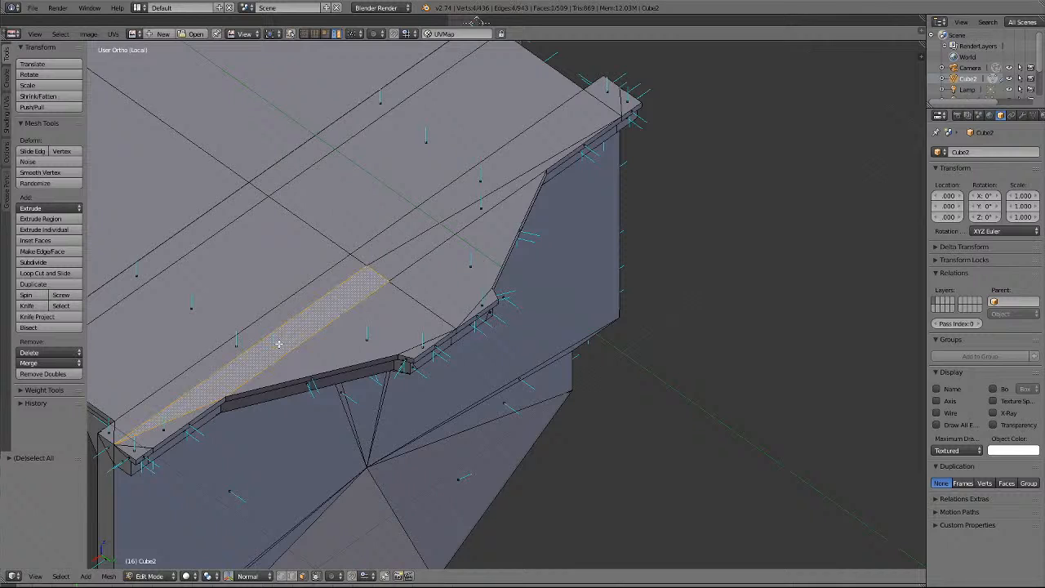
shift+right_click(165, 429)
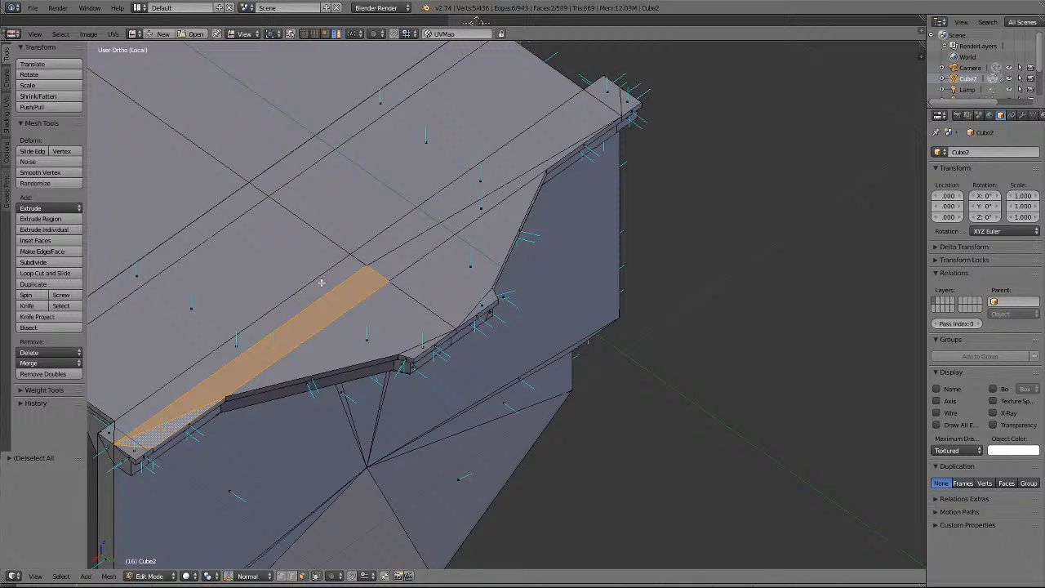
key(x)
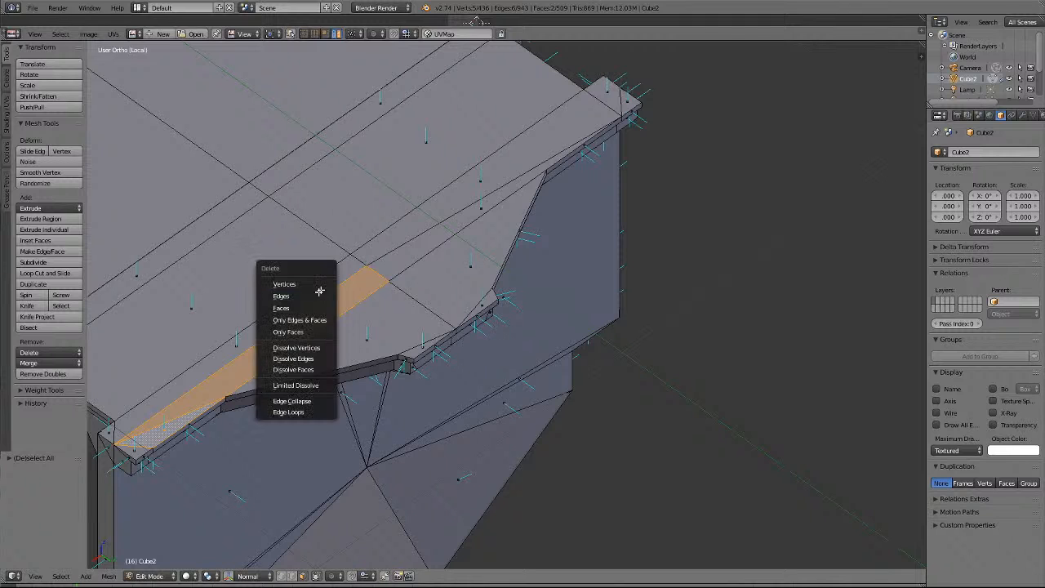
click(301, 298)
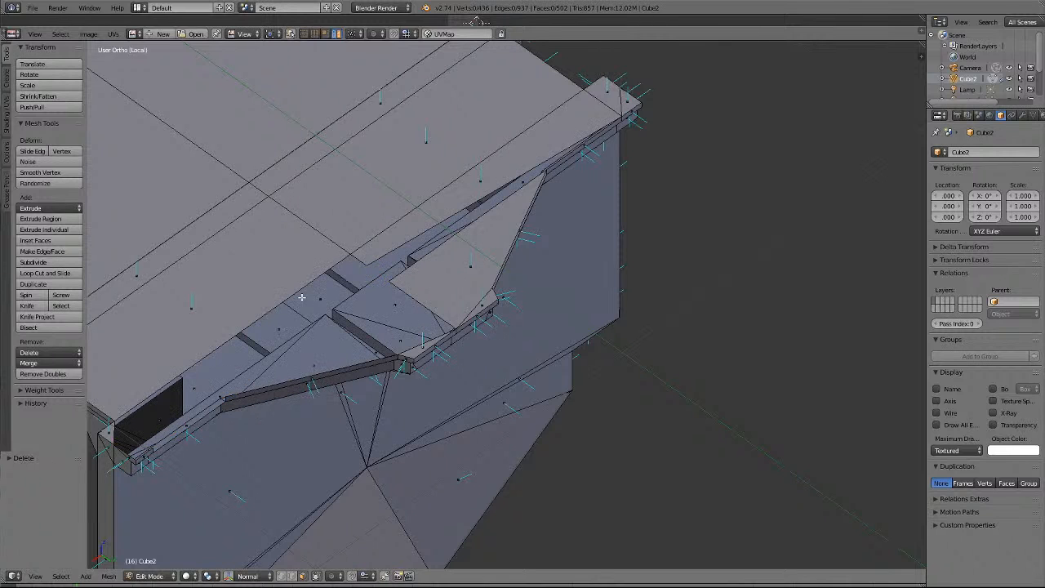
key(ctrl+z)
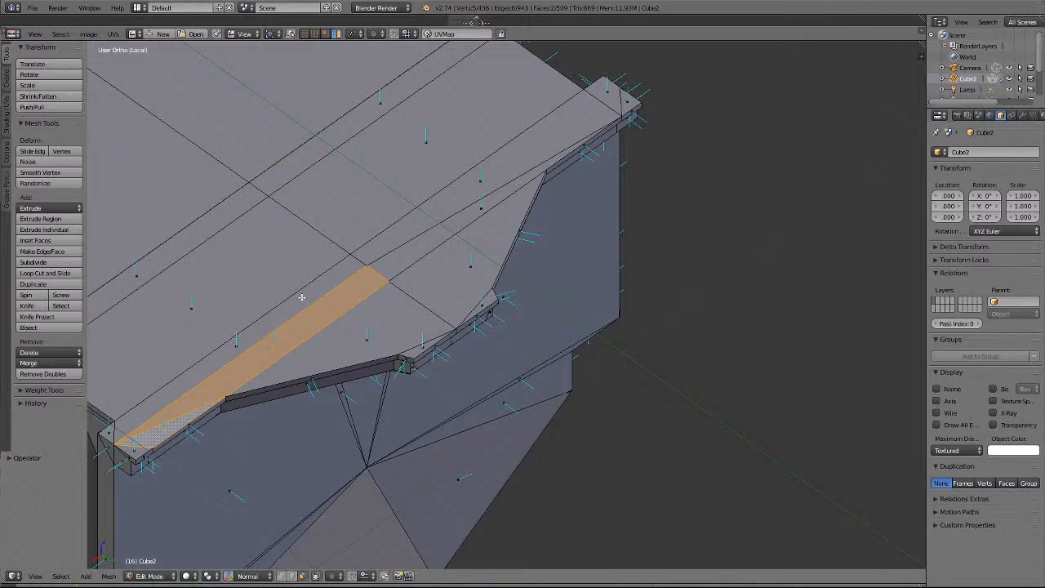
Delete the long narrow deck face, the small triangular face at its end and the adjoining strip face, keeping the surrounding faces.
right_click(282, 339)
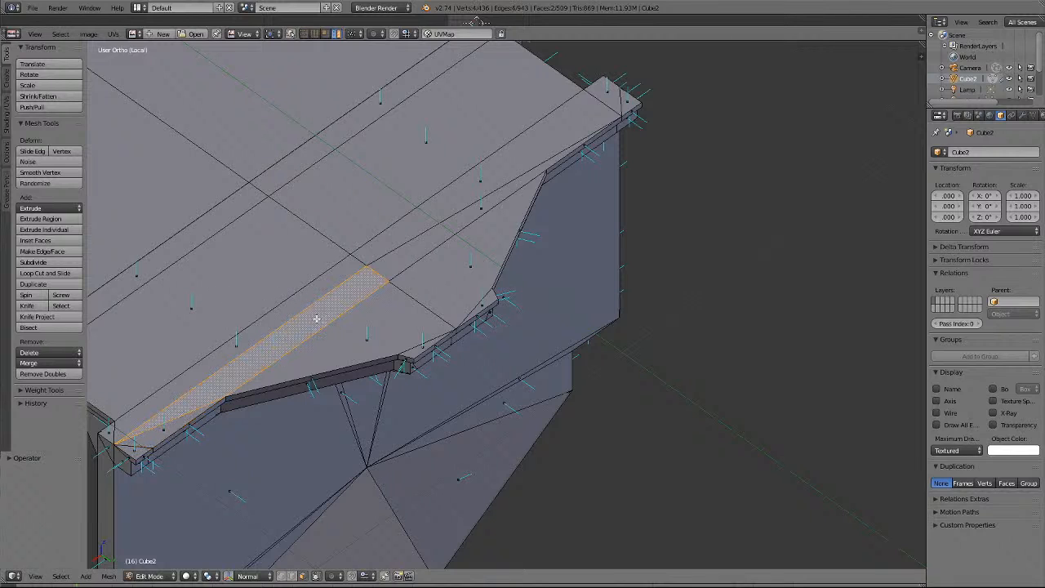
shift+right_click(168, 423)
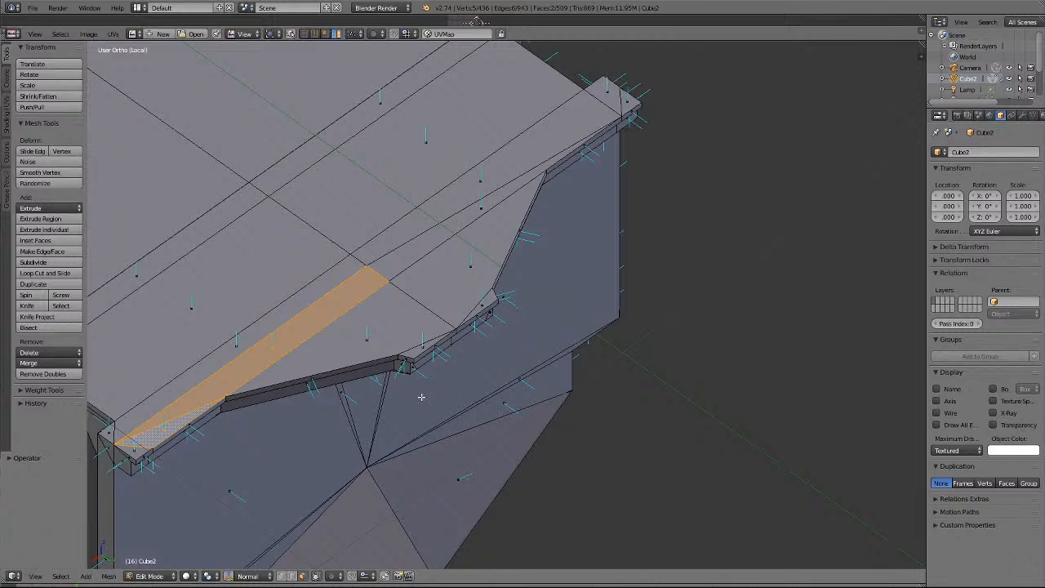
key(x)
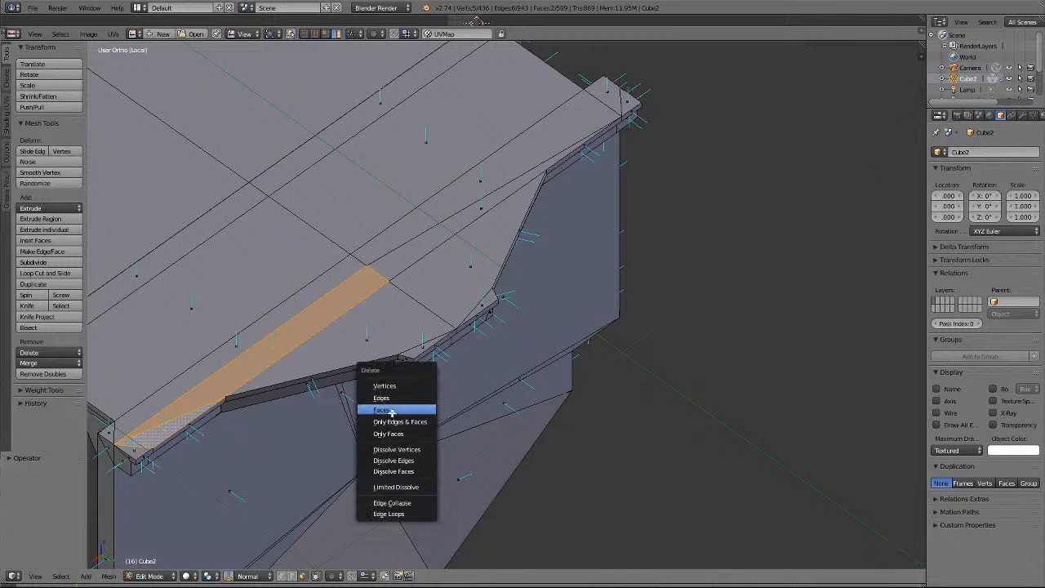
click(388, 411)
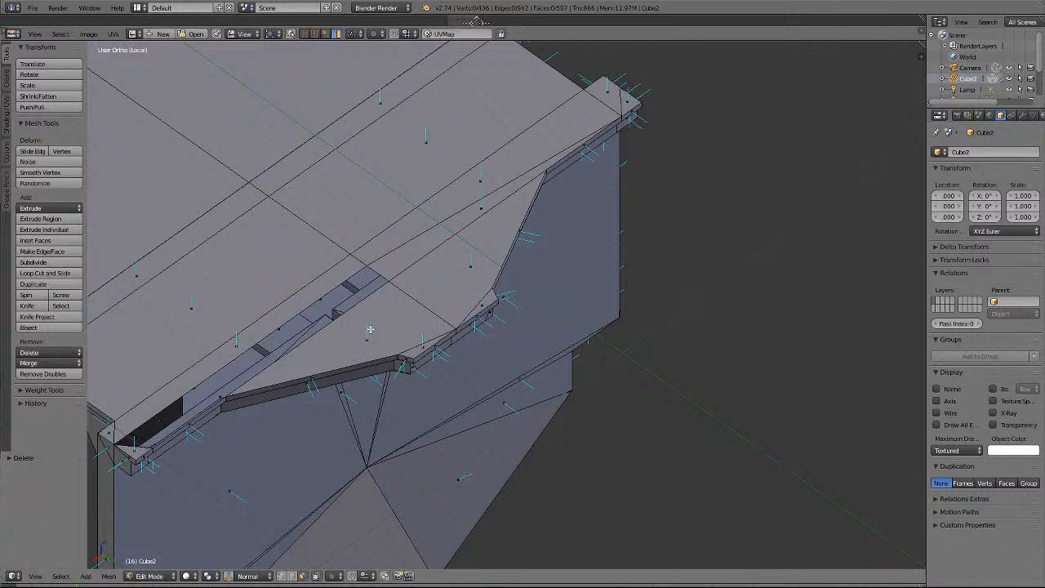
right_click(251, 336)
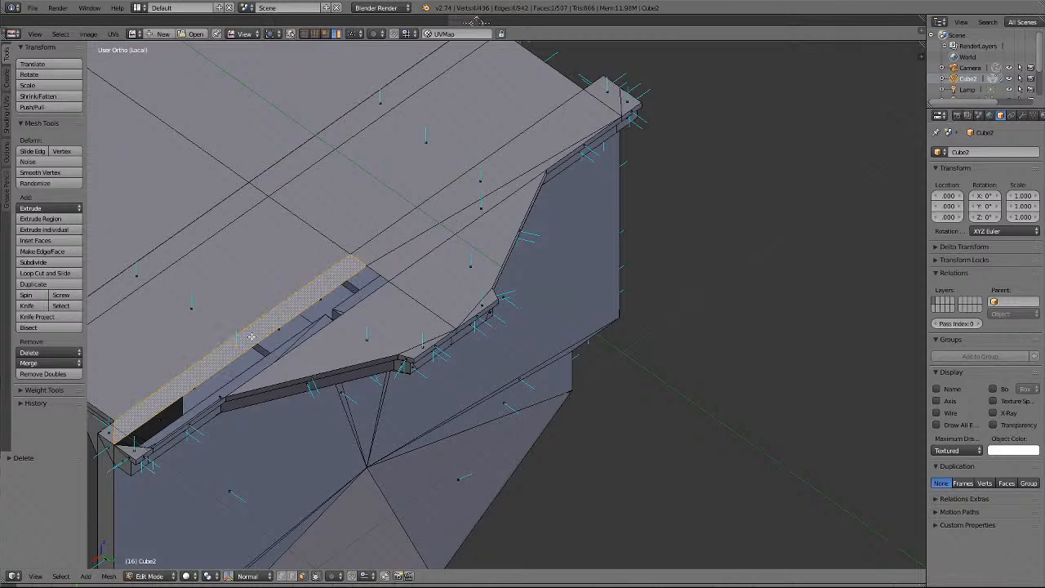
key(x)
click(252, 337)
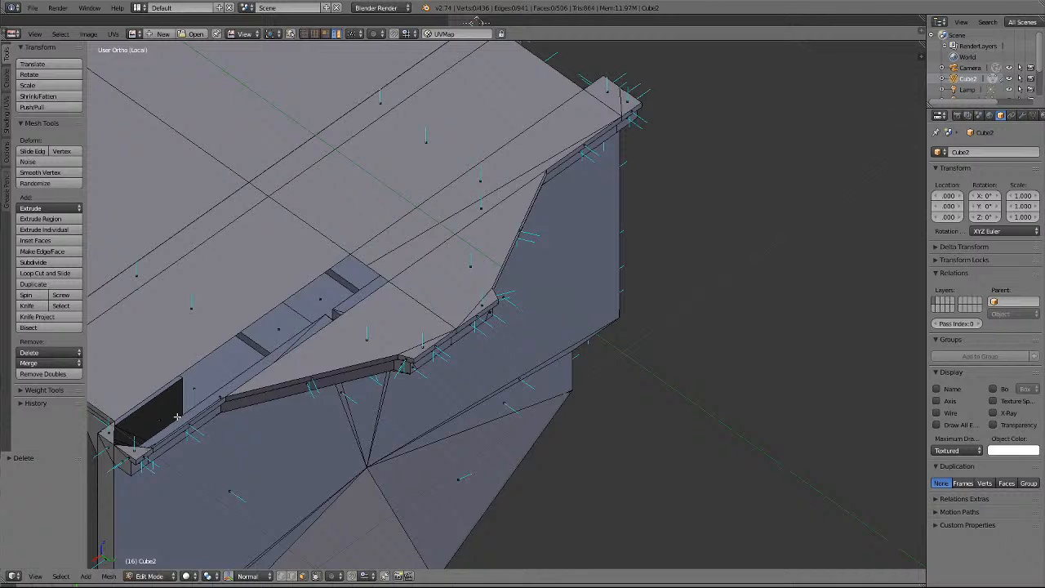
Delete the small face at the end tab's inner corner, beside the opened gap in the deck.
middle_drag(177, 417, 177, 416)
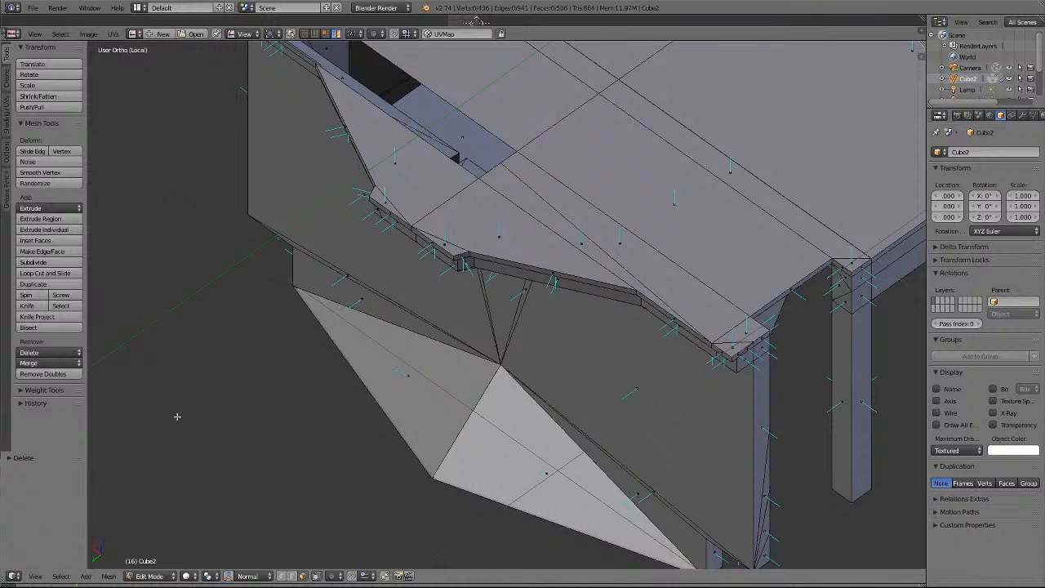
key(KP_4)
key(KP_4)
key(KP_4)
key(KP_4)
key(KP_4)
key(KP_4)
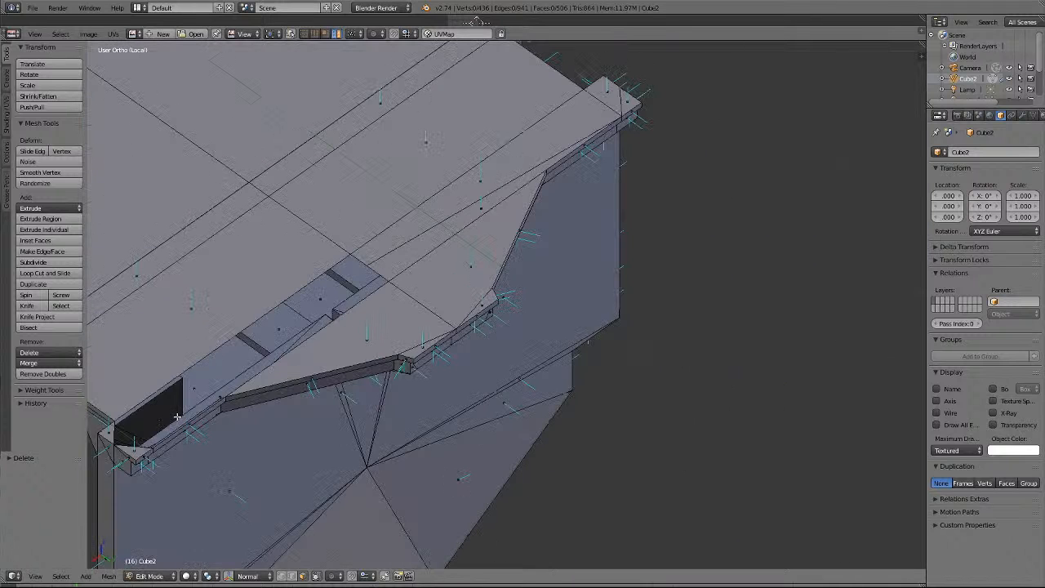
key(KP_4)
key(KP_4)
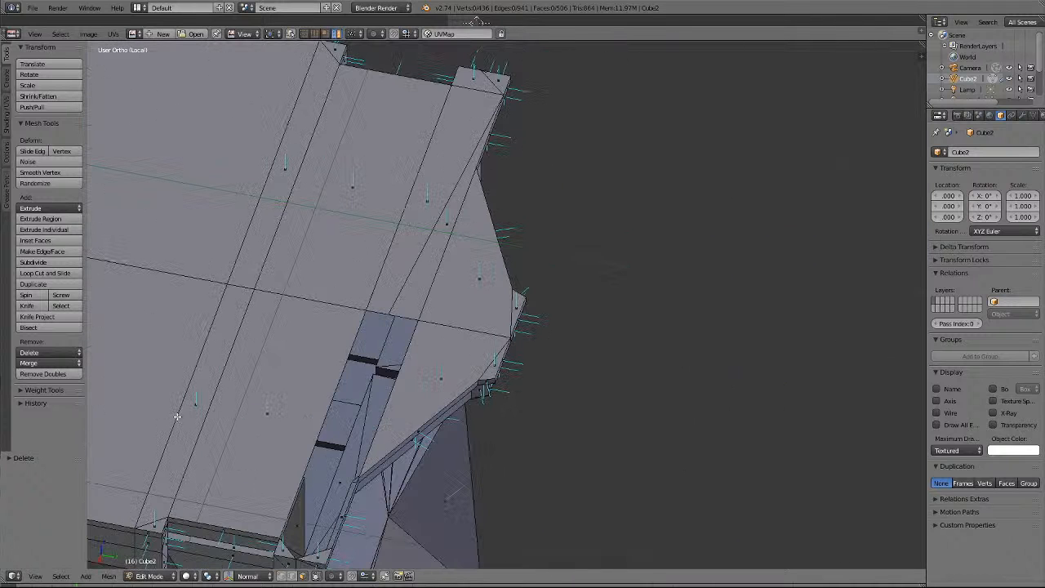
key(KP_5)
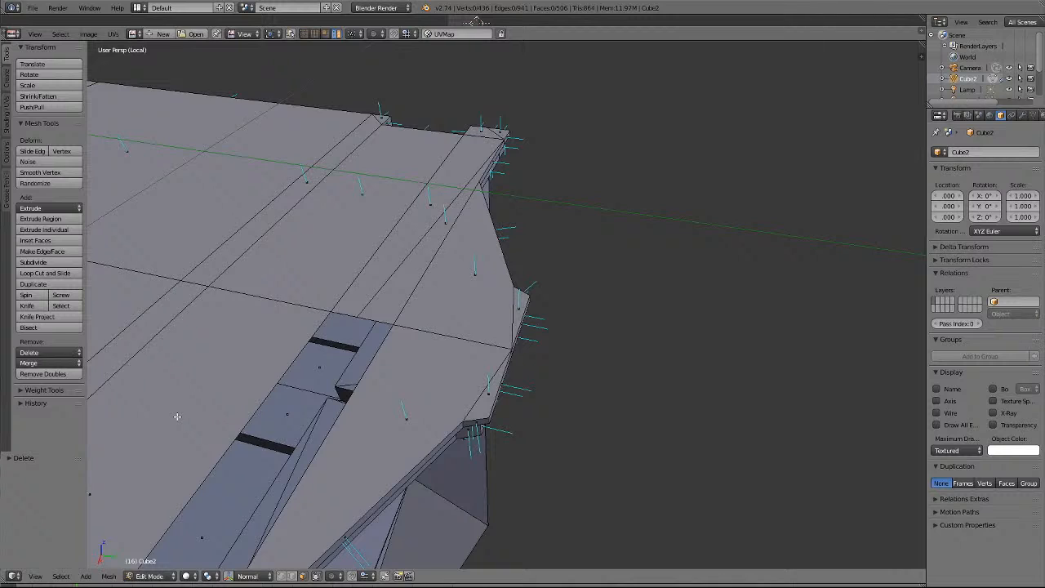
scroll(178, 416, down, 4)
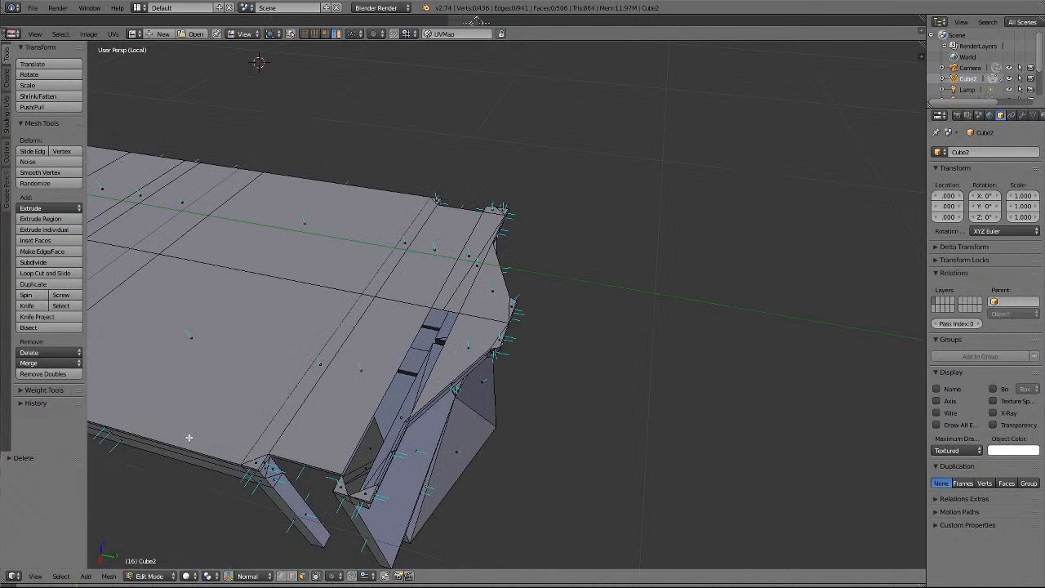
right_click(340, 486)
key(x)
click(338, 484)
Extrude the two short edges at the gap's inner end along X to just short of the end tab.
click(291, 576)
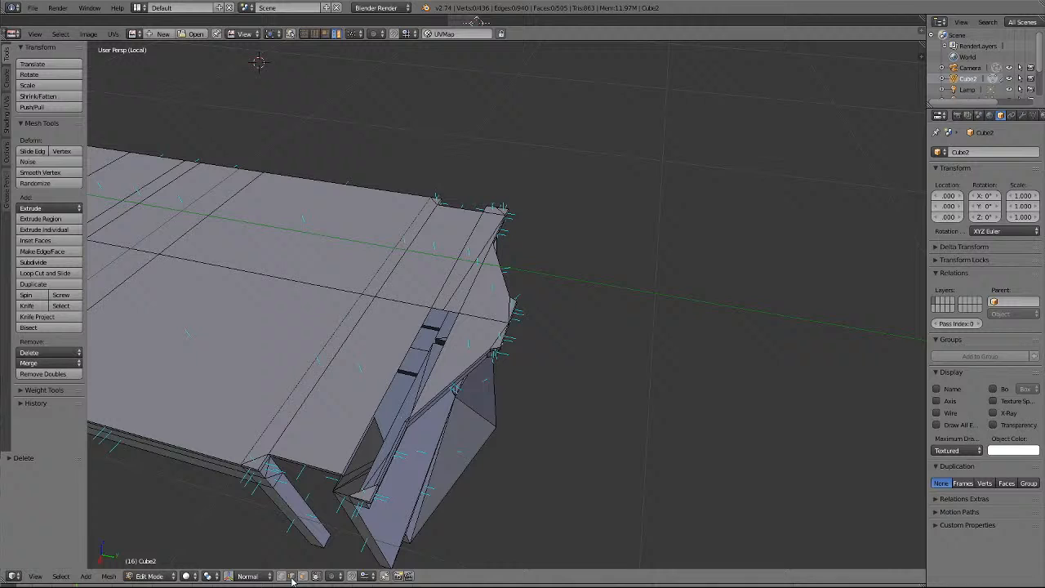
right_click(448, 309)
key(e)
key(x)
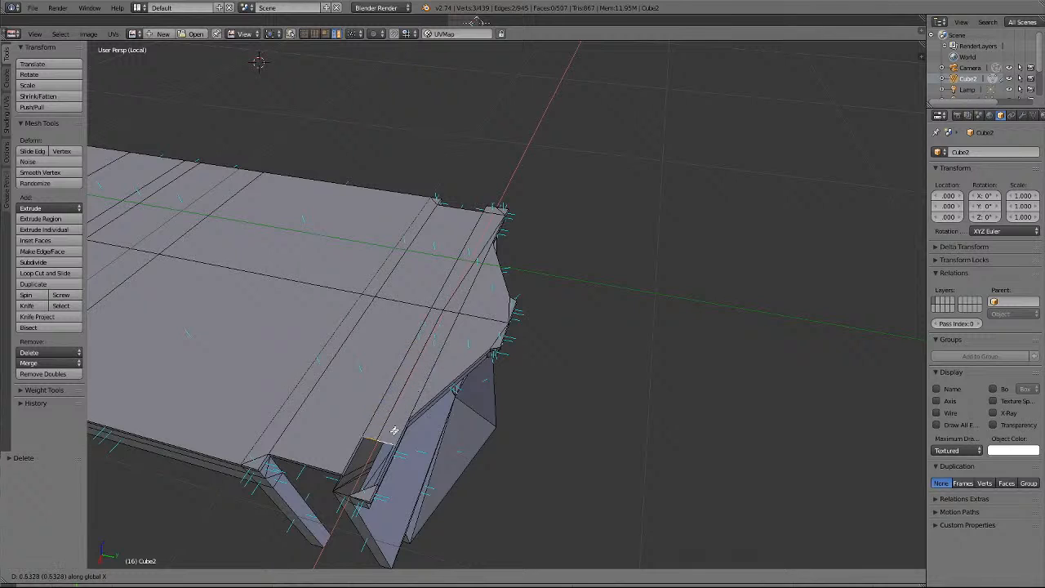
click(385, 450)
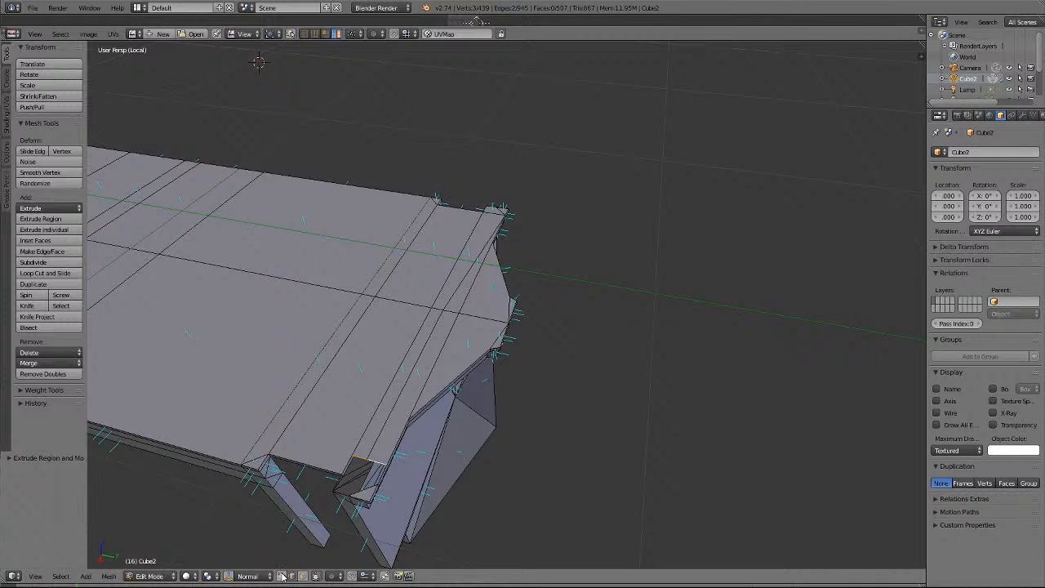
Clear the selection and extrude the short edge at the end tab's inner corner along Y, across the start of the tab.
scroll(395, 372, up, 2)
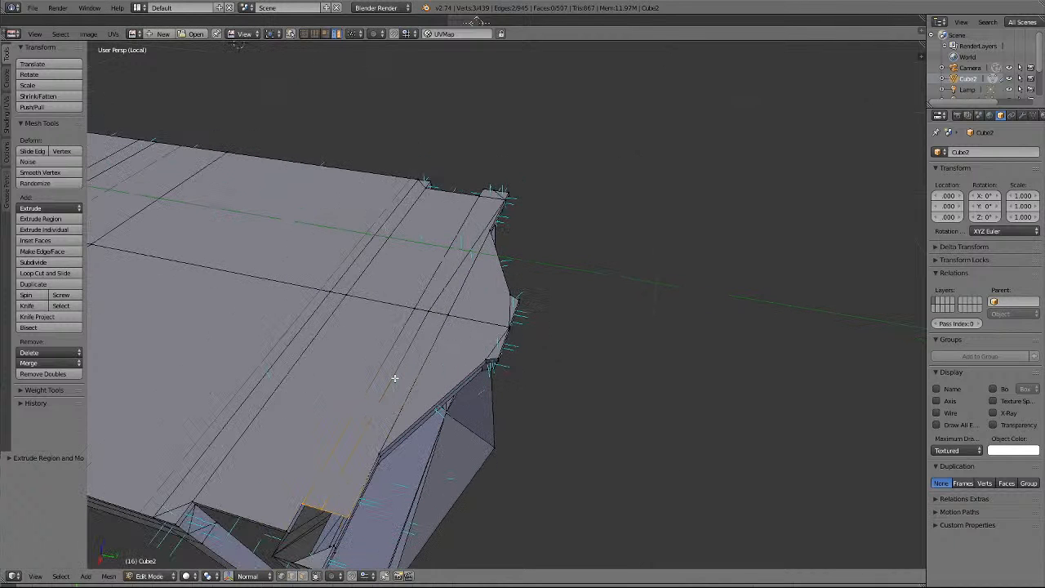
key(a)
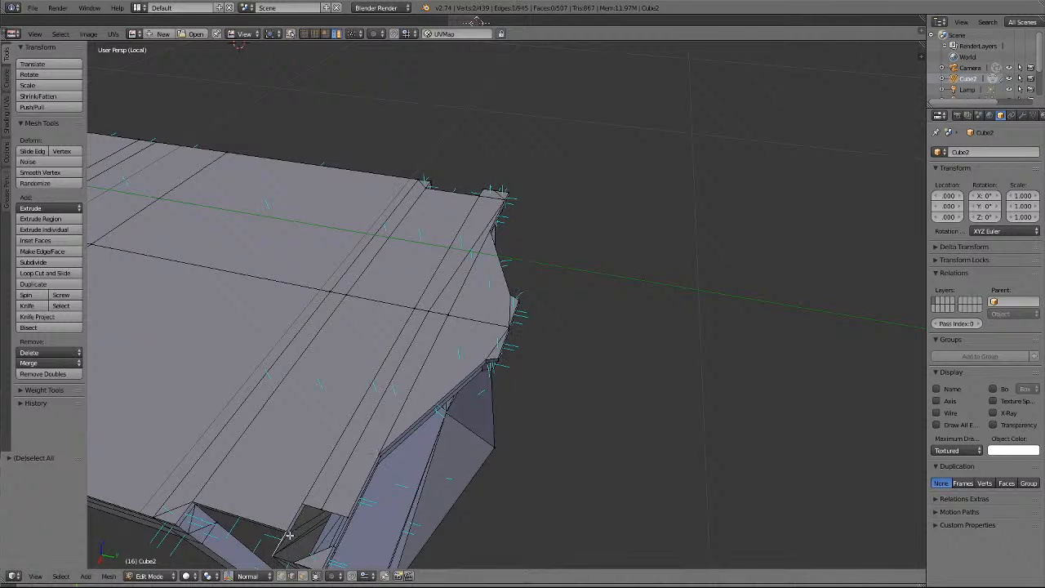
key(e)
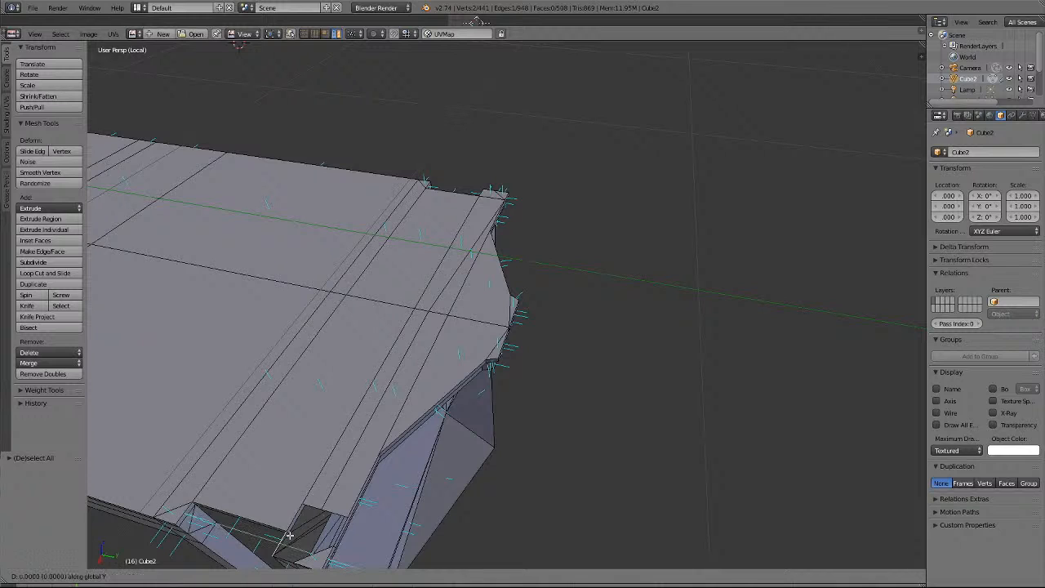
click(308, 539)
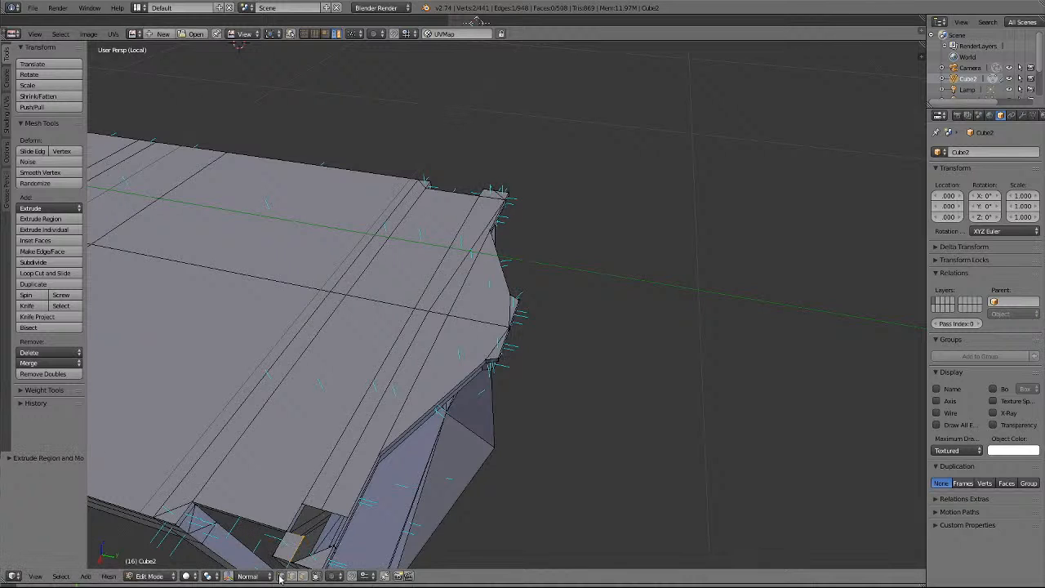
Merge the extruded tab edge's outer vertex with the neighbouring tab vertex at the last one, and clear the selection.
shift+scroll(324, 486, down, 8)
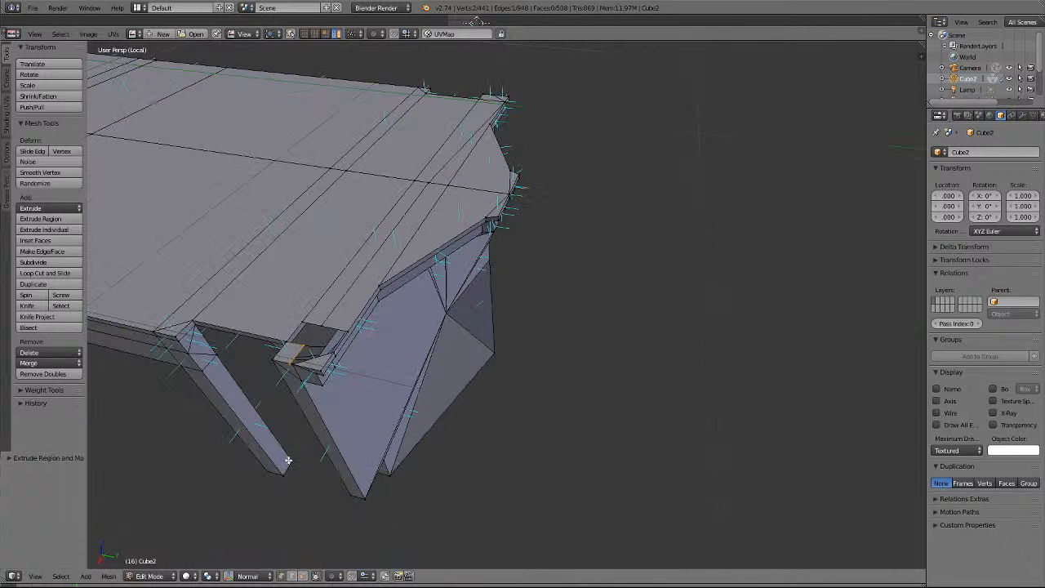
scroll(289, 462, up, 1)
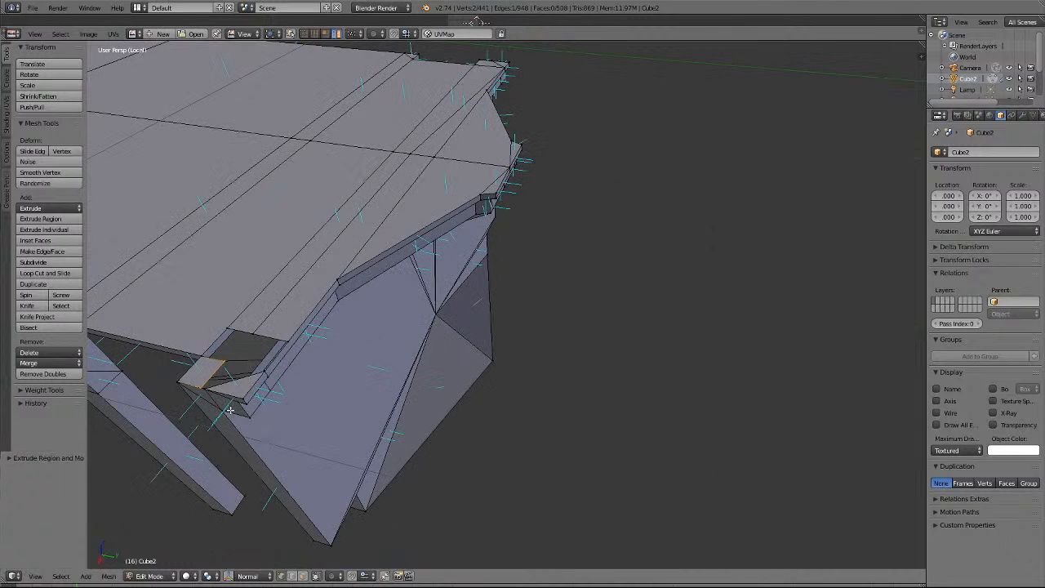
key(a)
right_click(204, 390)
click(46, 362)
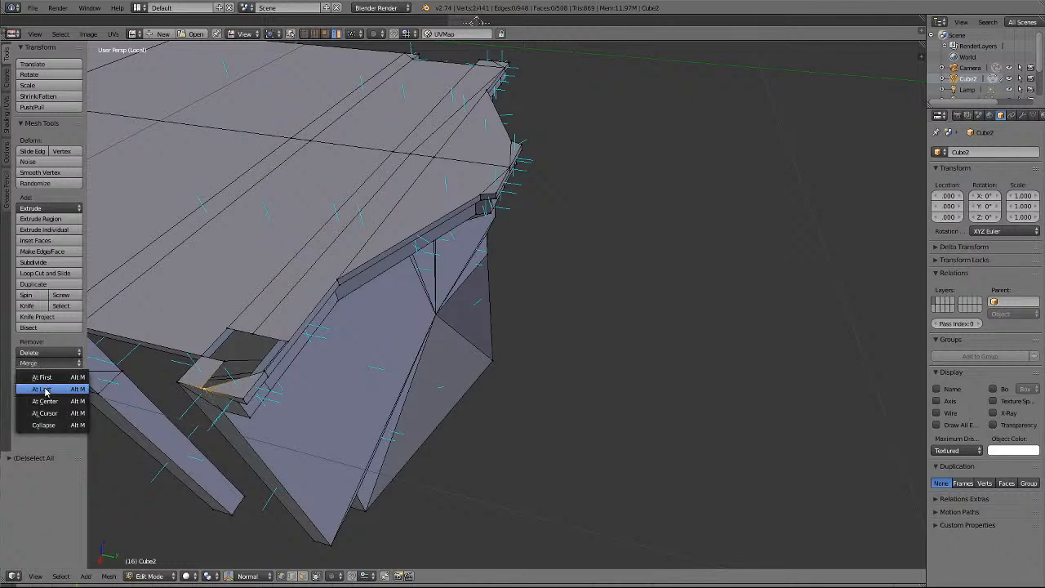
click(48, 391)
key(a)
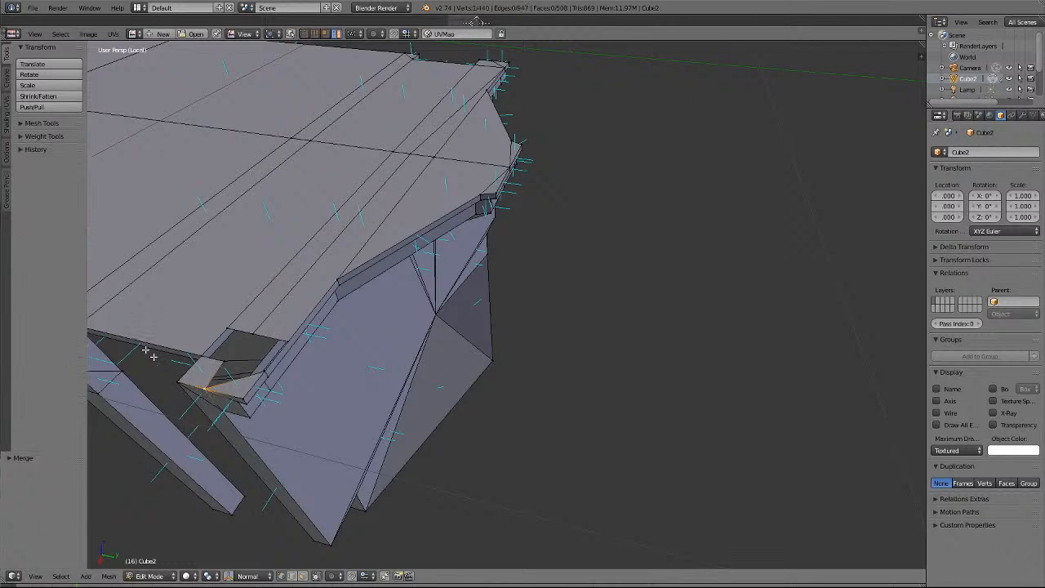
Merge the extruded tab edge's remaining vertex with the vertex at the tab's rim corner at the last one, and clear the selection.
right_click(225, 360)
shift+right_click(265, 370)
click(39, 124)
click(49, 363)
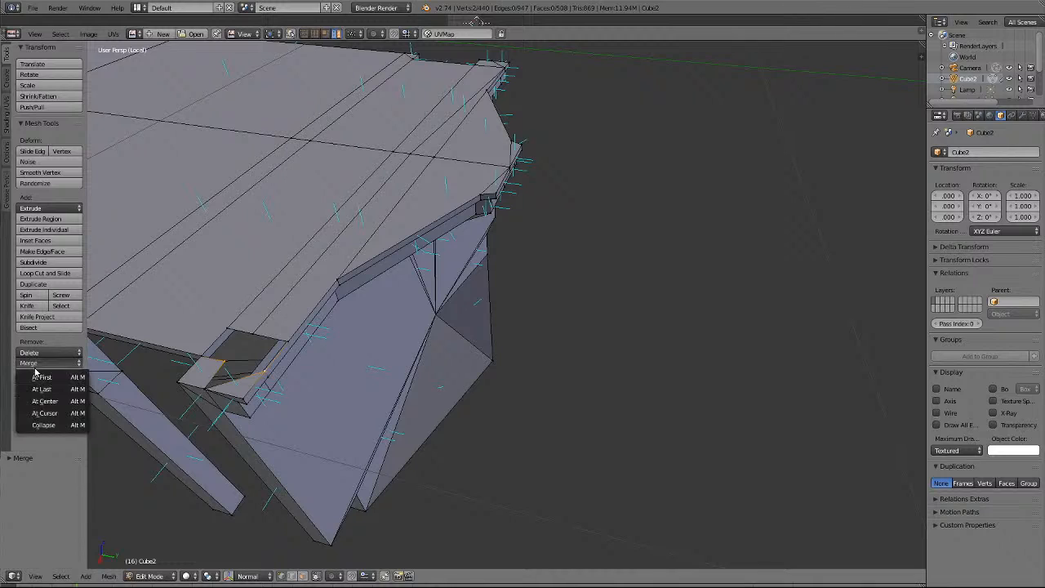
click(49, 390)
key(a)
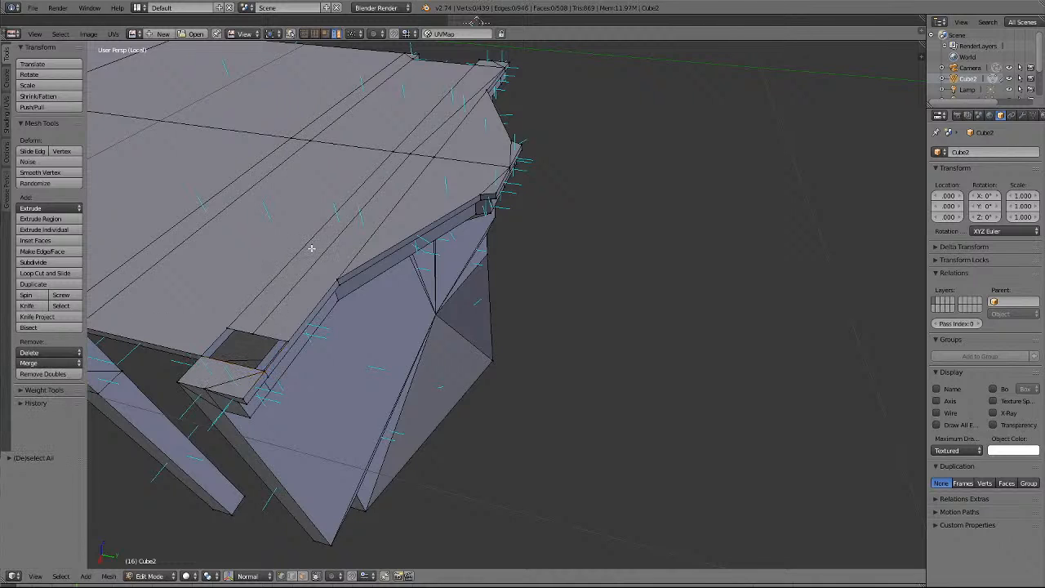
Merge the inner end vertex of the extruded strips into the deck's corner vertex beside the end tab.
right_click(231, 329)
shift+right_click(200, 356)
click(42, 363)
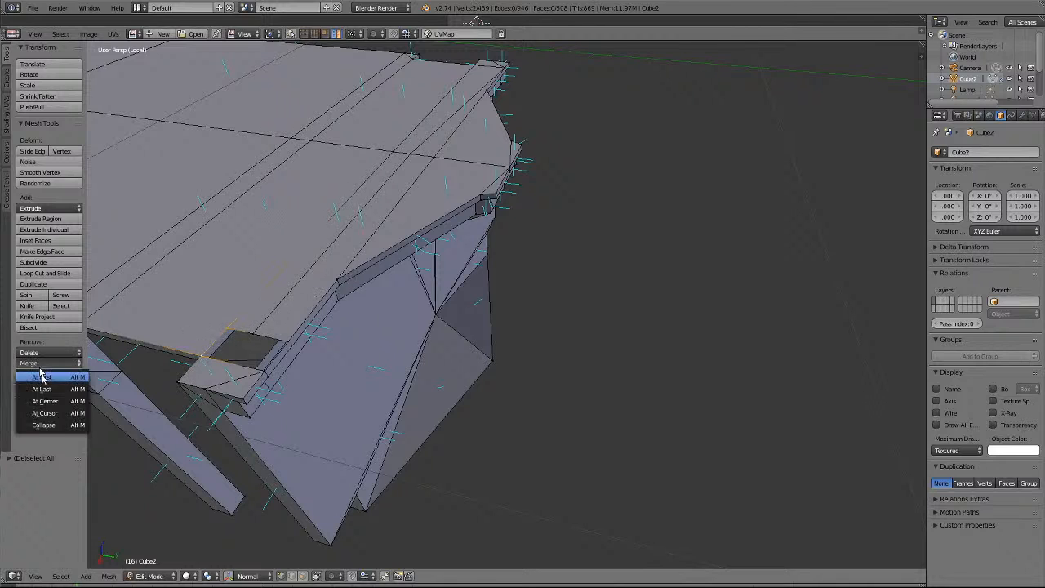
click(41, 376)
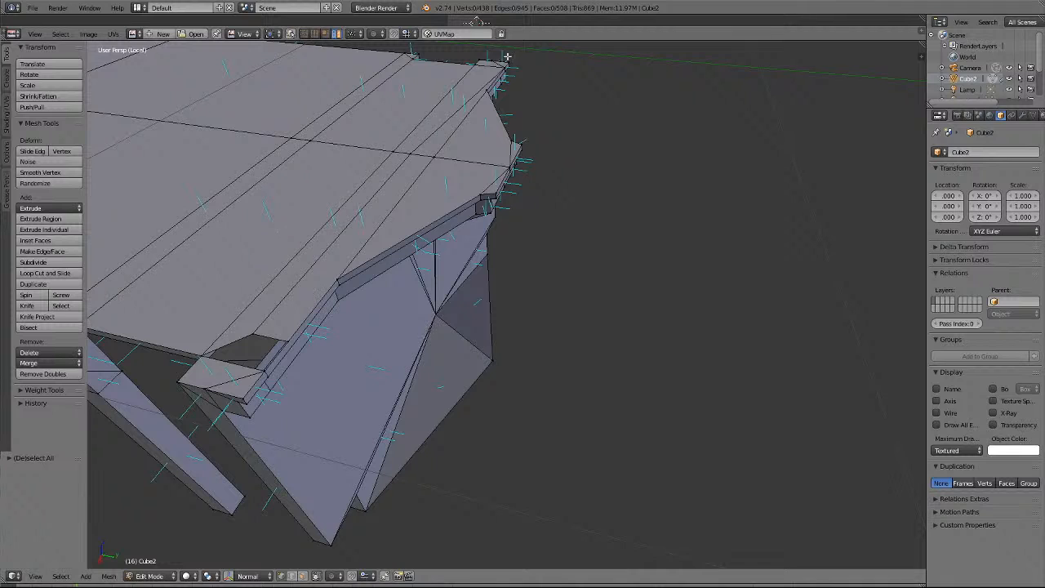
Merge the outer end vertex of the extruded strips with the deck rim's bend vertex at the last one, and clear the selection.
right_click(257, 333)
key(g)
key(g)
shift+right_click(337, 280)
click(42, 362)
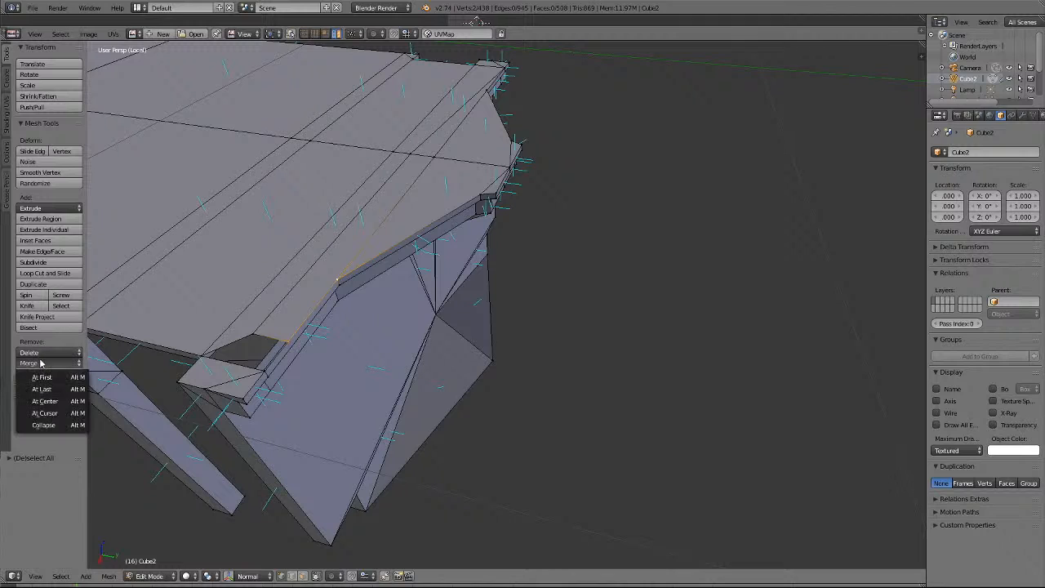
click(45, 387)
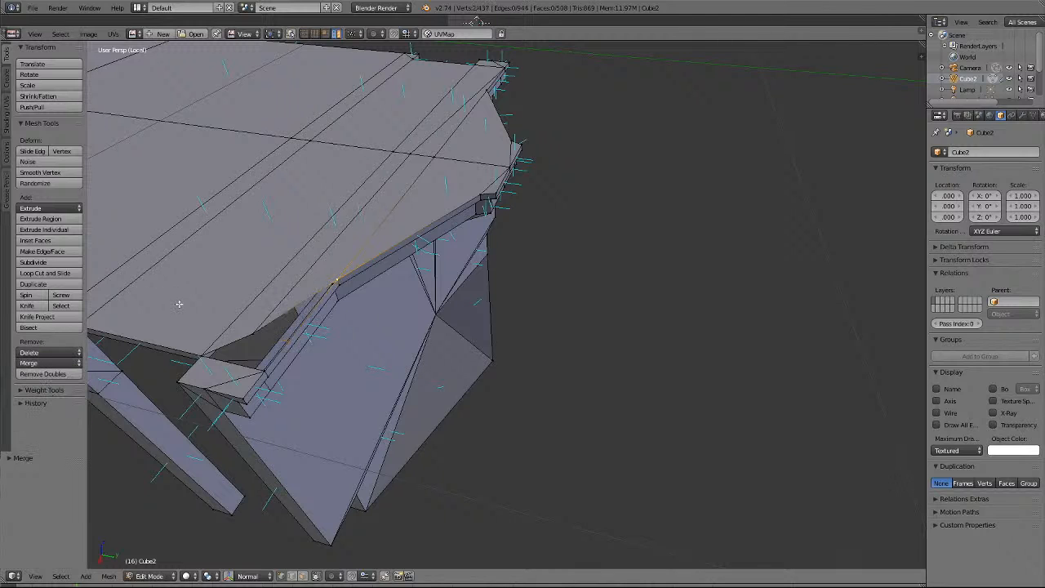
key(a)
Merge the deck rim vertex beside the dark gap with the inner corner vertex of the end tab at the last one, and clear the selection.
right_click(256, 330)
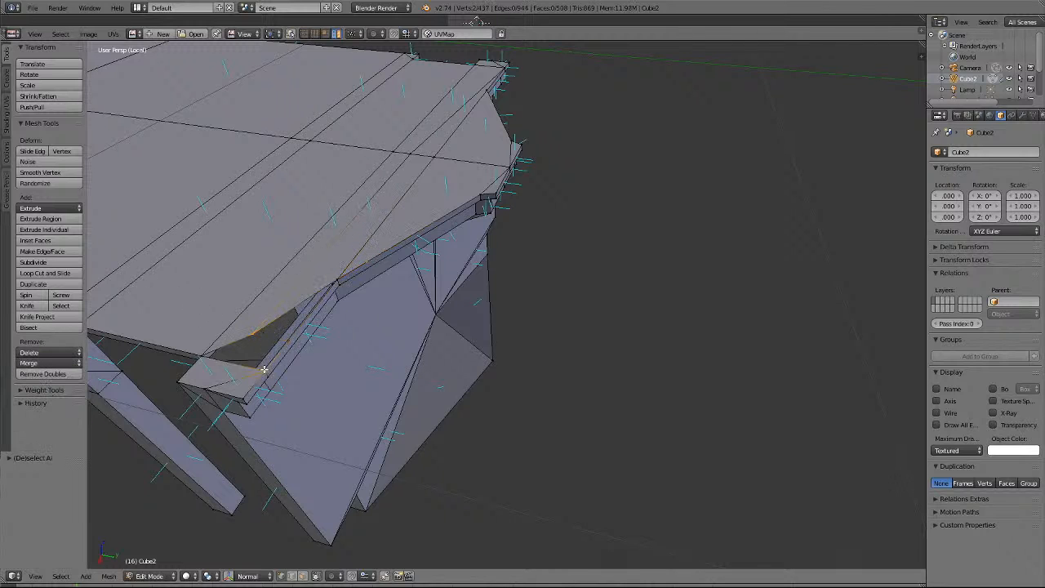
shift+right_click(264, 369)
click(42, 362)
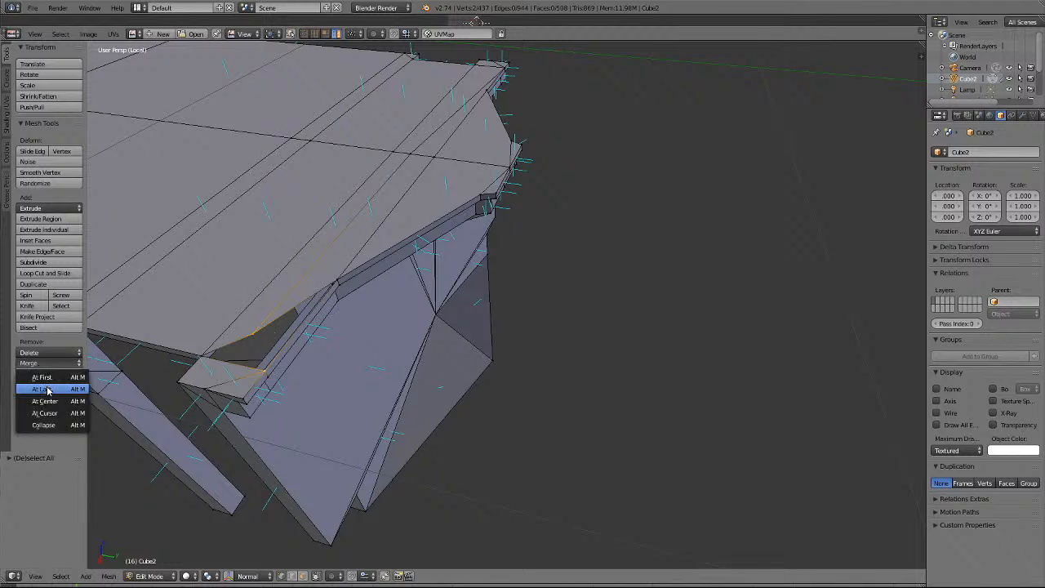
click(48, 390)
key(a)
Examine the narrow deck face beside the end's centre line and the surrounding deck edges from both sides.
scroll(238, 229, down, 6)
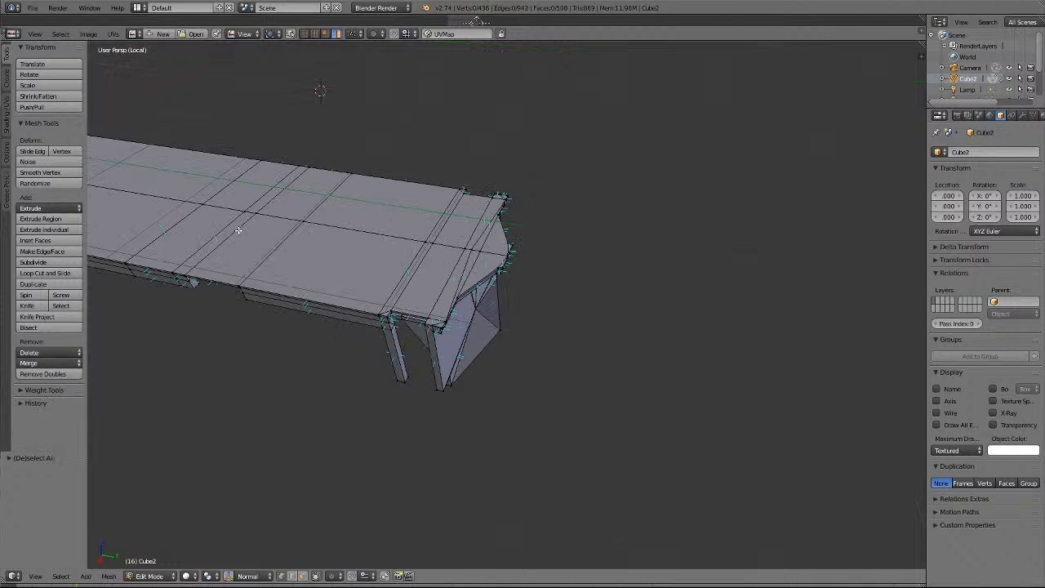
scroll(483, 234, up, 3)
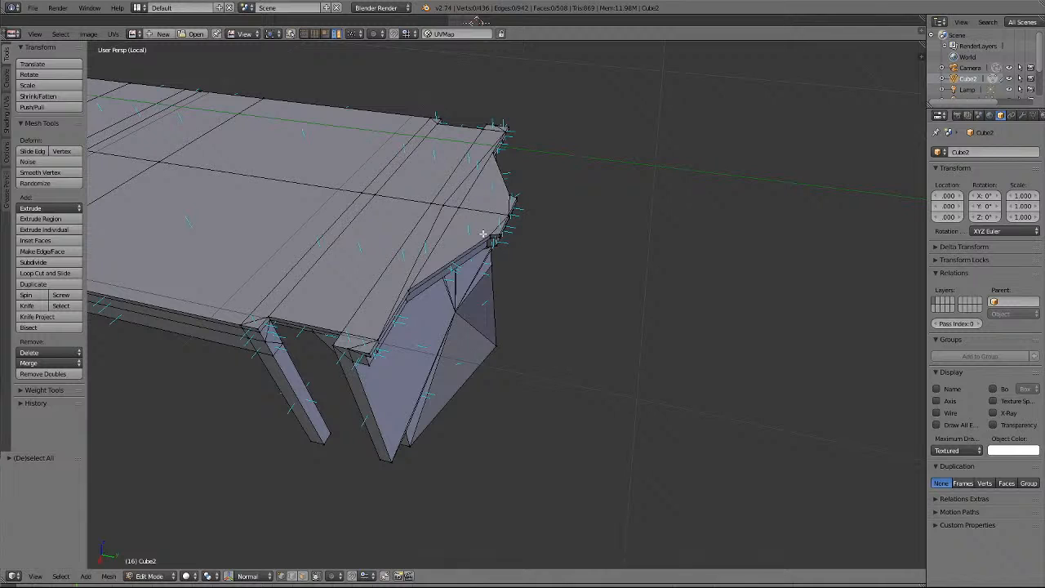
click(302, 577)
right_click(461, 196)
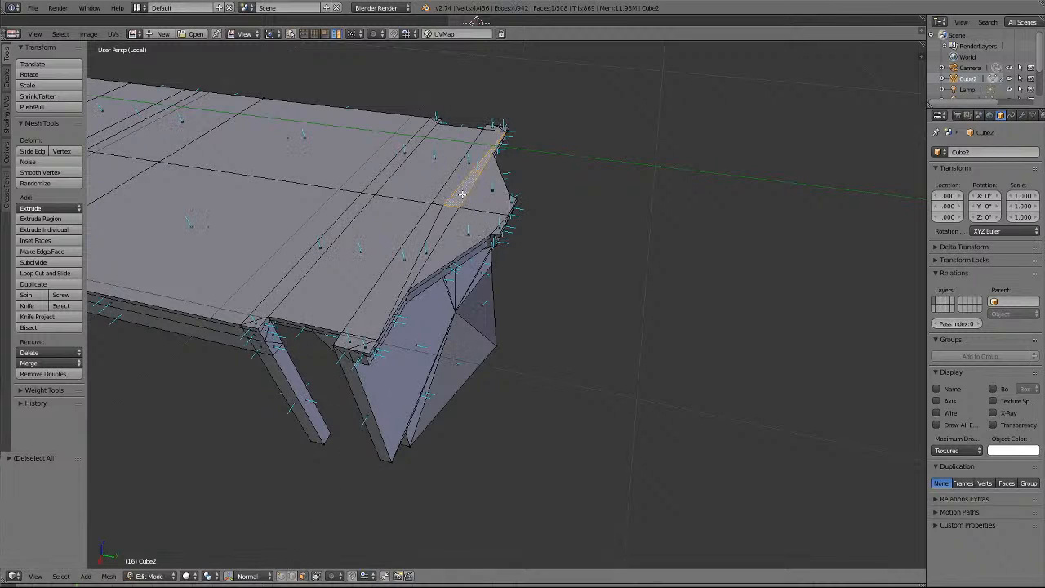
click(283, 577)
scroll(540, 226, up, 3)
scroll(540, 226, down, 1)
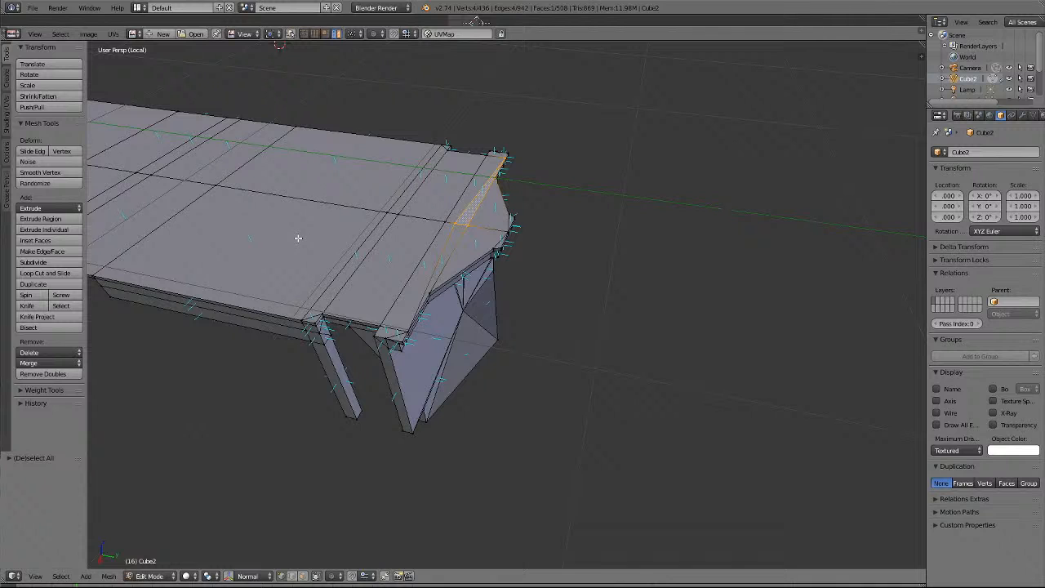
key(a)
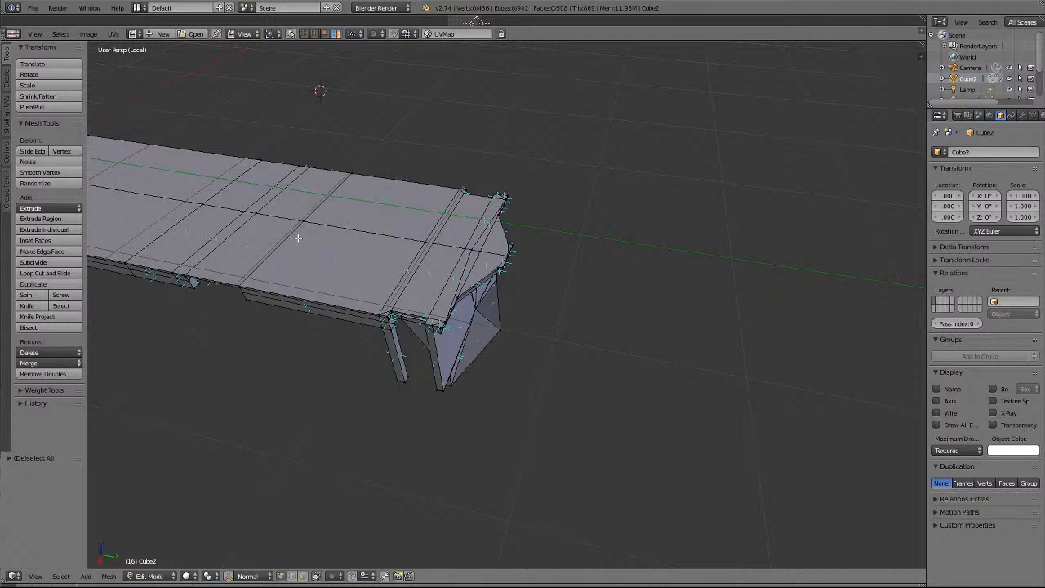
middle_drag(298, 238, 298, 239)
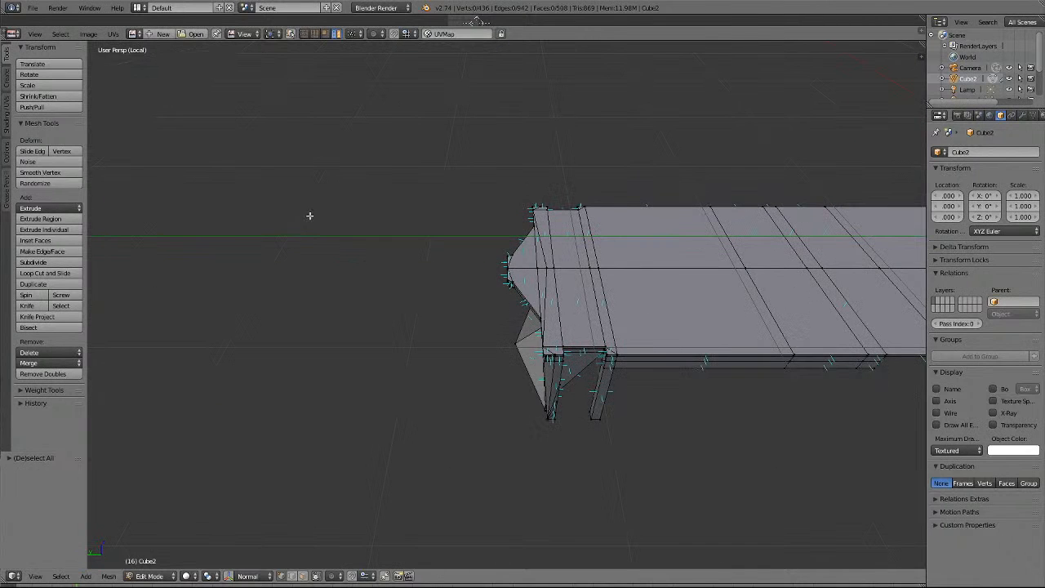
scroll(309, 216, up, 5)
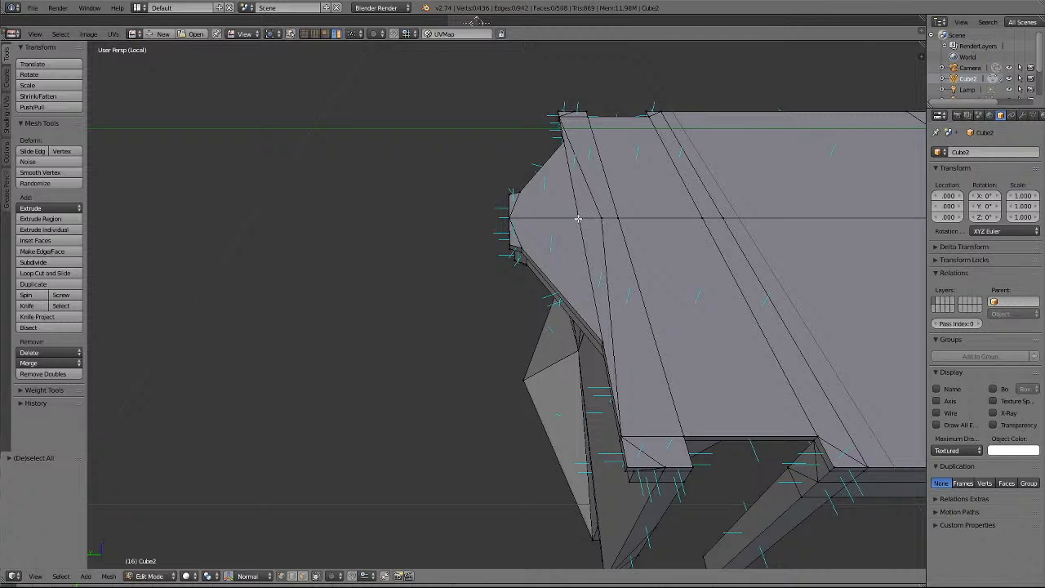
key(ctrl+r)
click(599, 218)
click(578, 218)
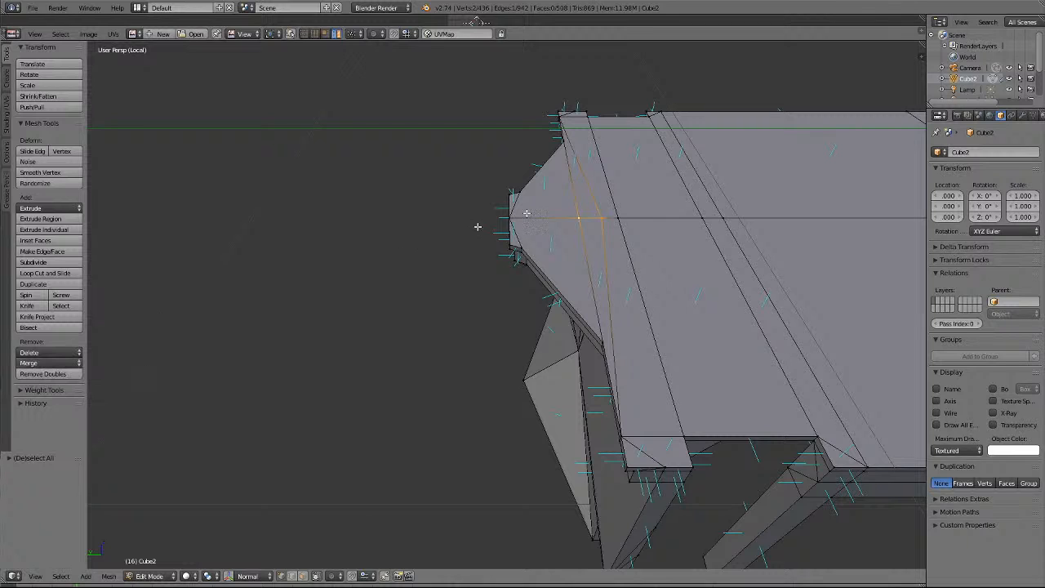
key(a)
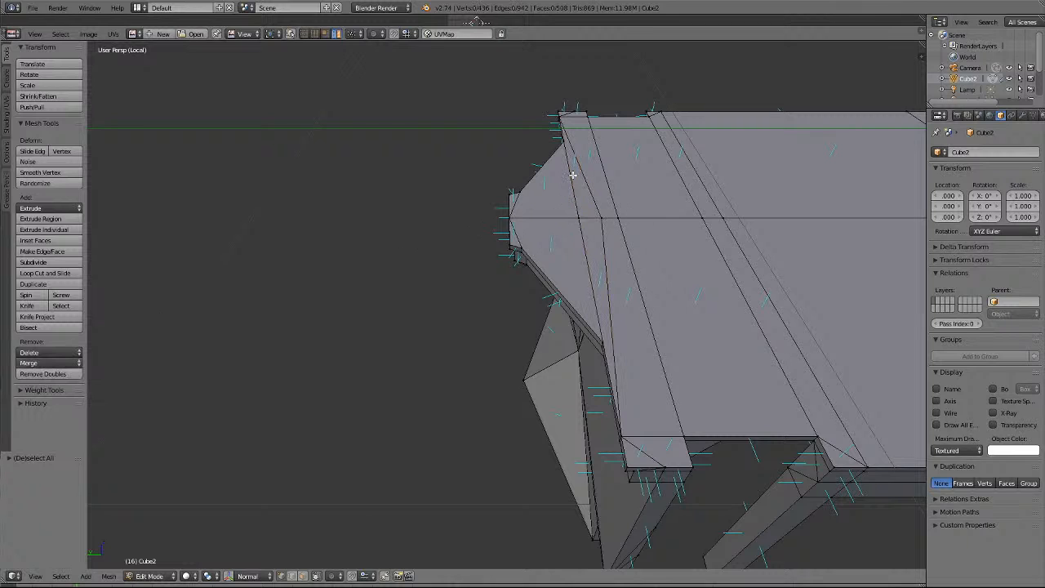
Try to merge the three neighbouring centre-line vertices near the deck's pointed end at the last one, and clear the selection.
key(ctrl+r)
shift+right_click(604, 219)
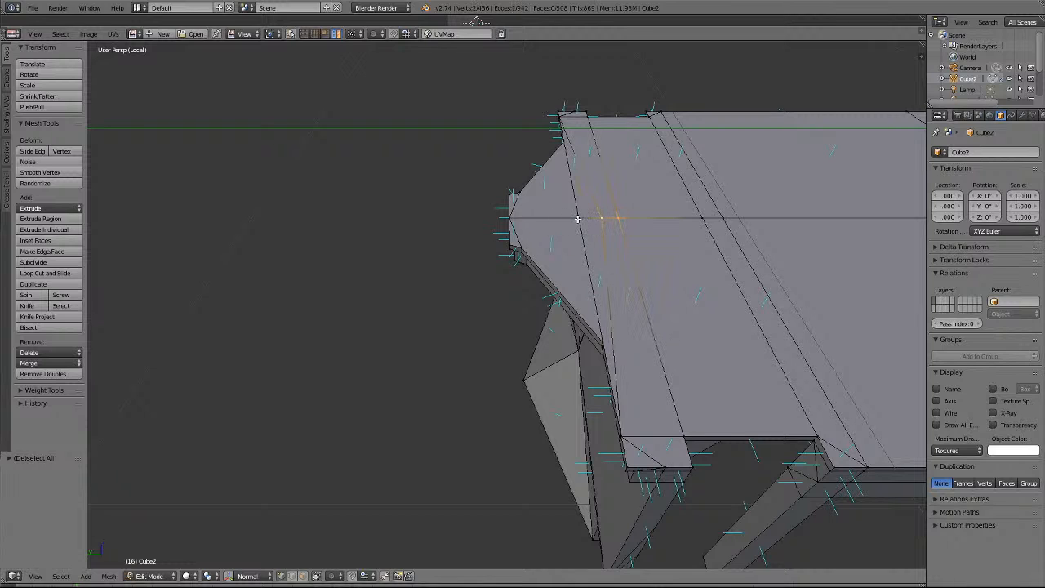
shift+right_click(577, 219)
click(68, 363)
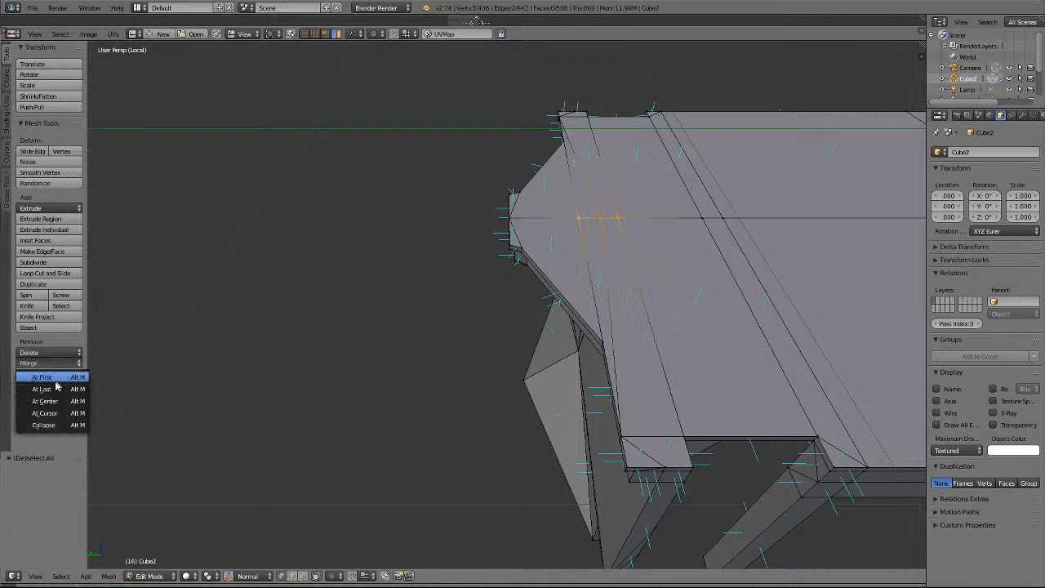
click(51, 390)
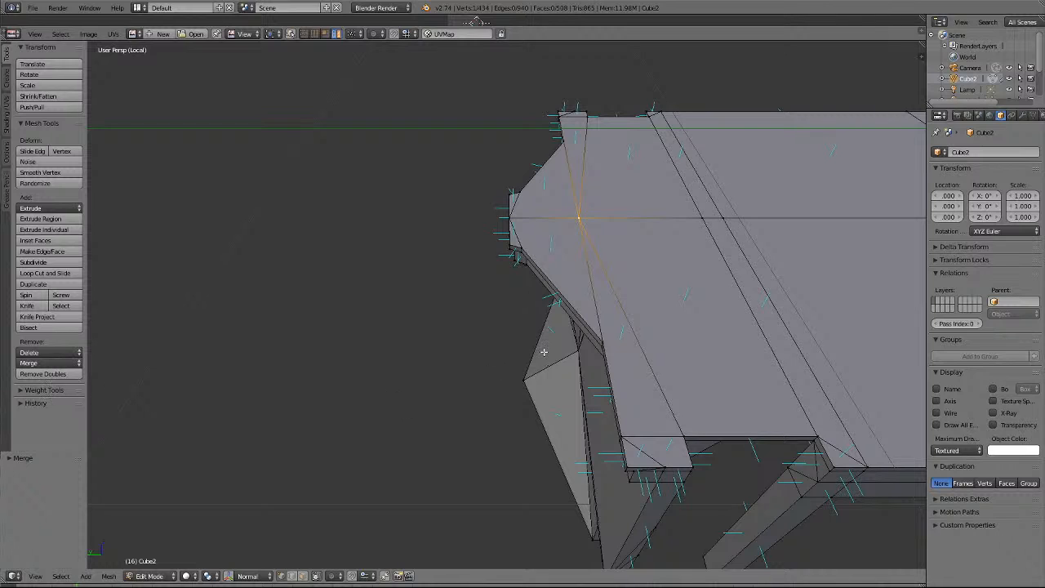
key(a)
Check the triangular deck face left by the centre-line merge, undo that merge, and clear the selection.
click(302, 577)
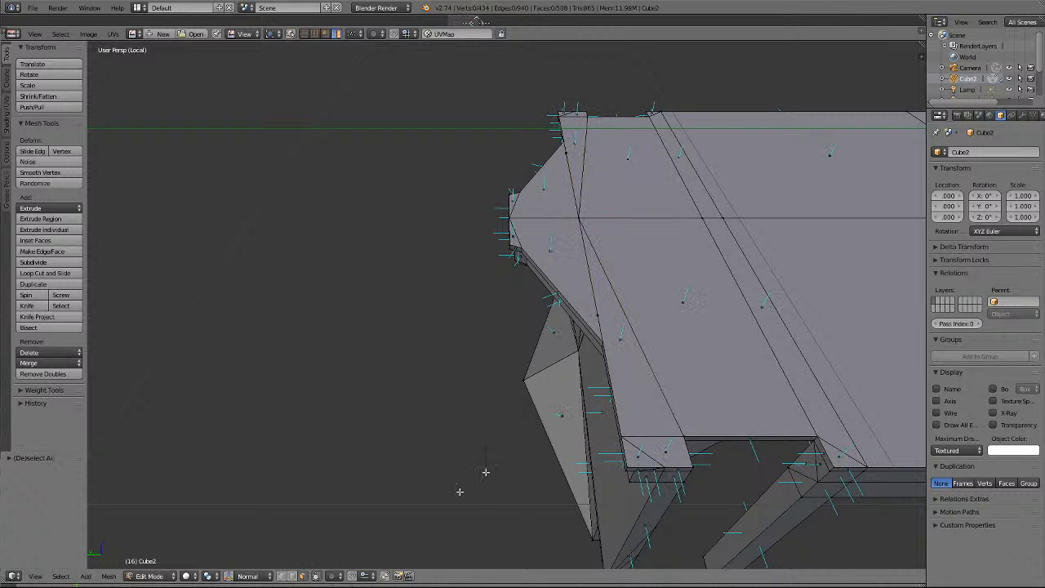
right_click(638, 363)
scroll(644, 409, up, 5)
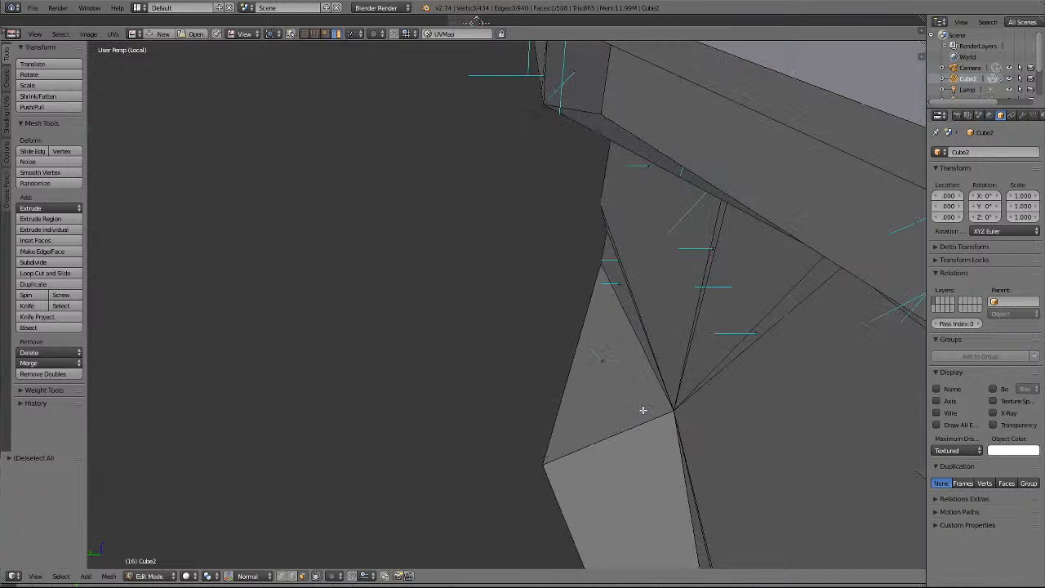
scroll(644, 409, down, 4)
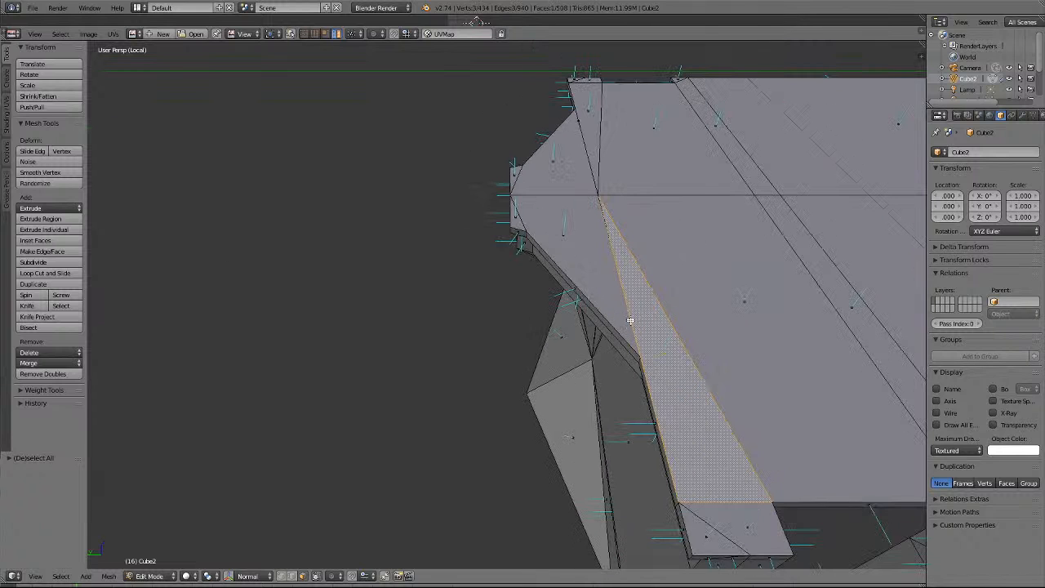
key(ctrl+z)
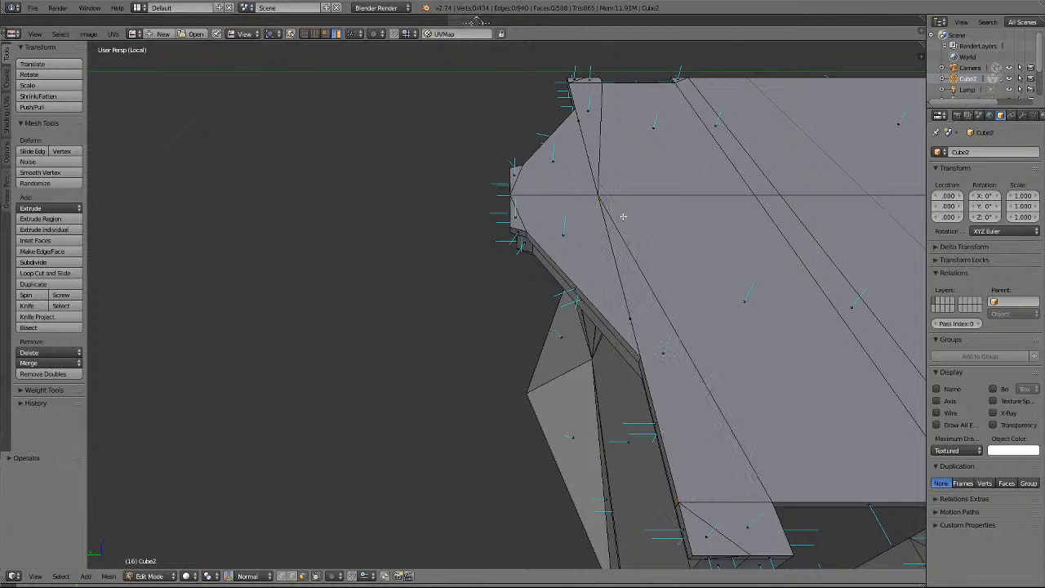
key(1)
right_click(623, 216)
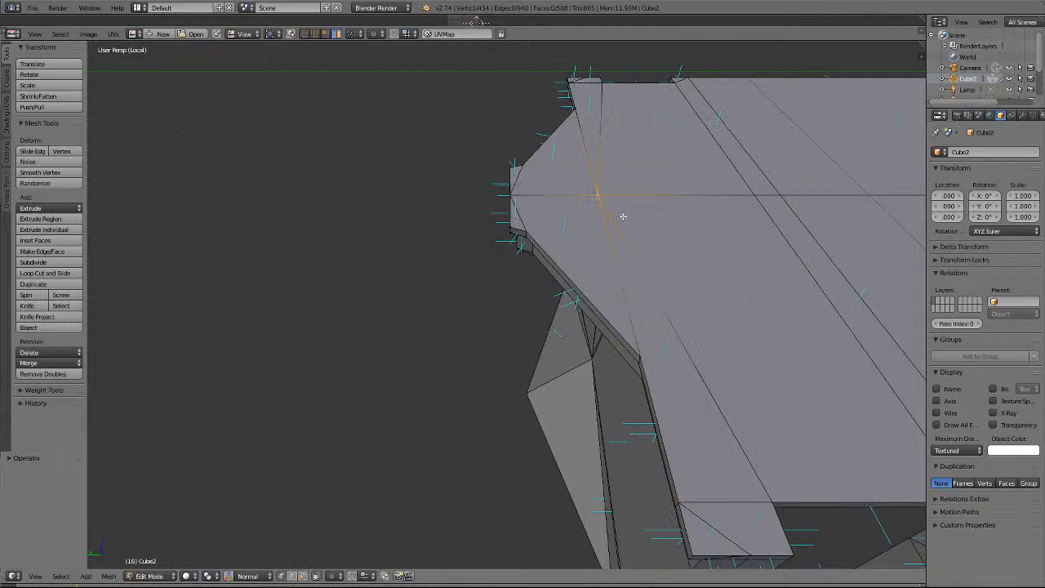
key(ctrl+z)
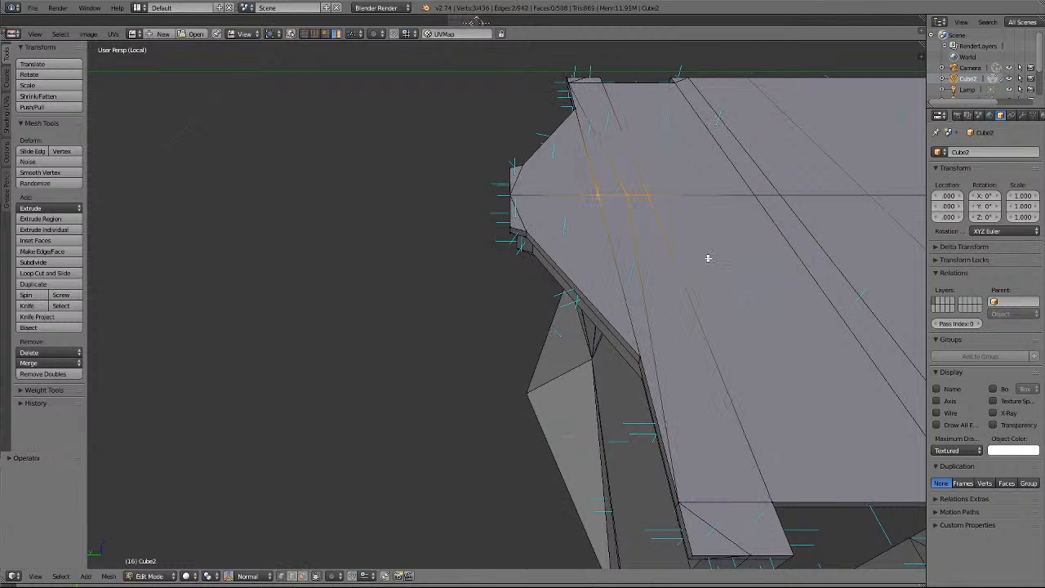
key(a)
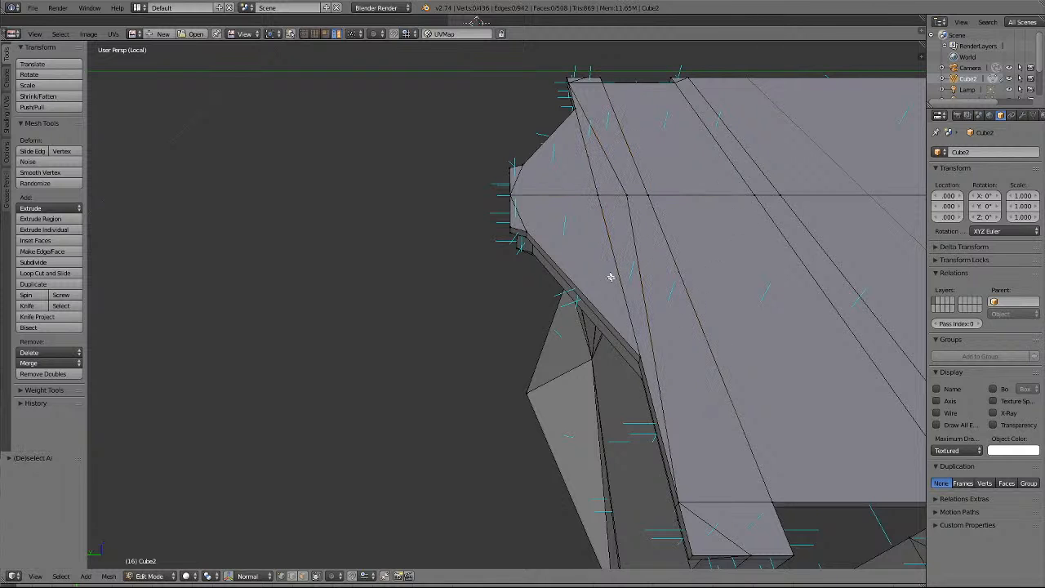
Examine the cross-deck edge lines near the pointed end and along the deck from several angles.
scroll(611, 277, down, 3)
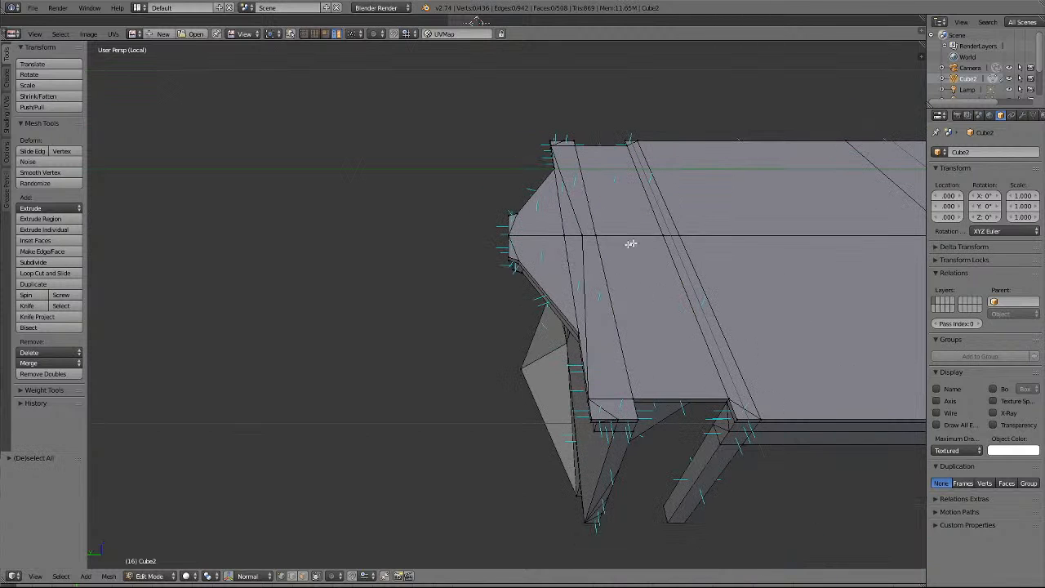
middle_drag(693, 237, 726, 271)
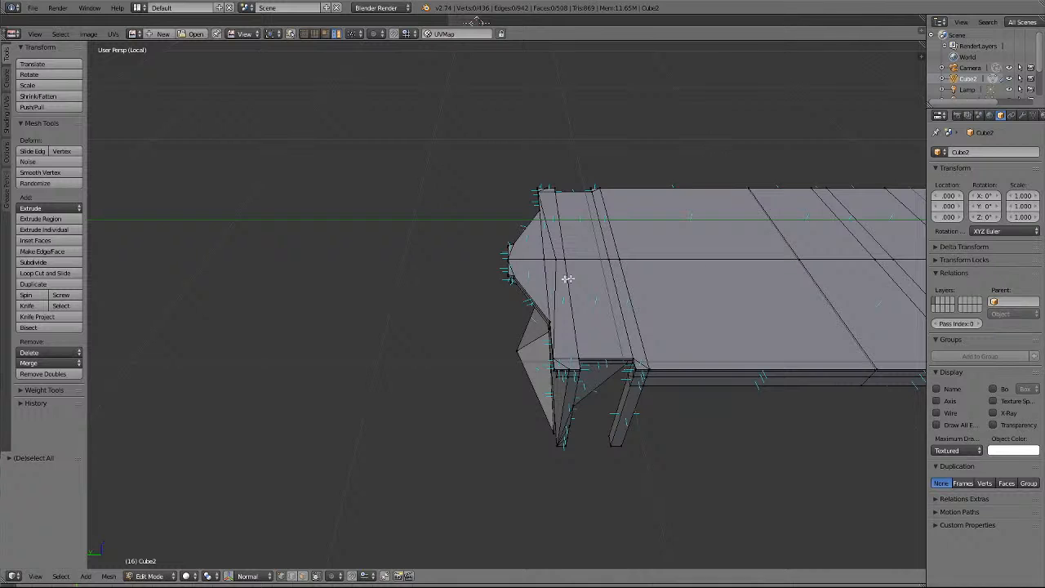
middle_drag(877, 241, 850, 284)
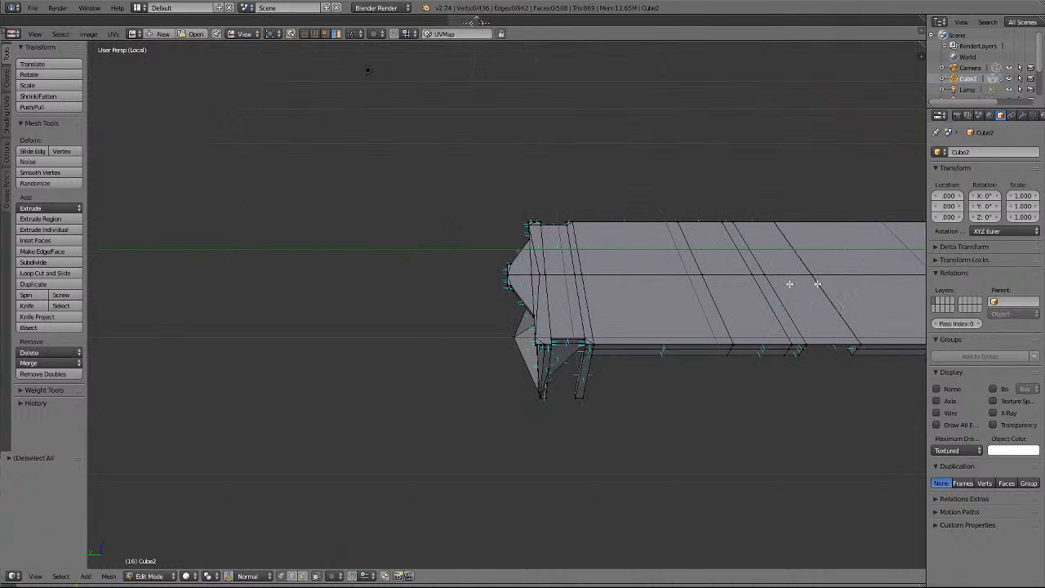
middle_drag(788, 283, 742, 283)
scroll(742, 284, up, 2)
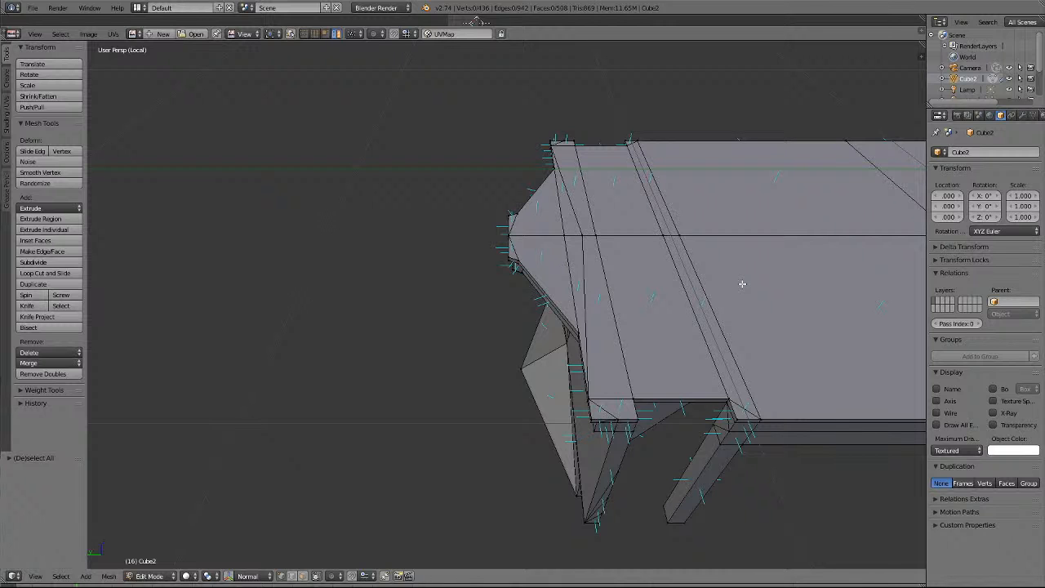
middle_drag(742, 285, 742, 284)
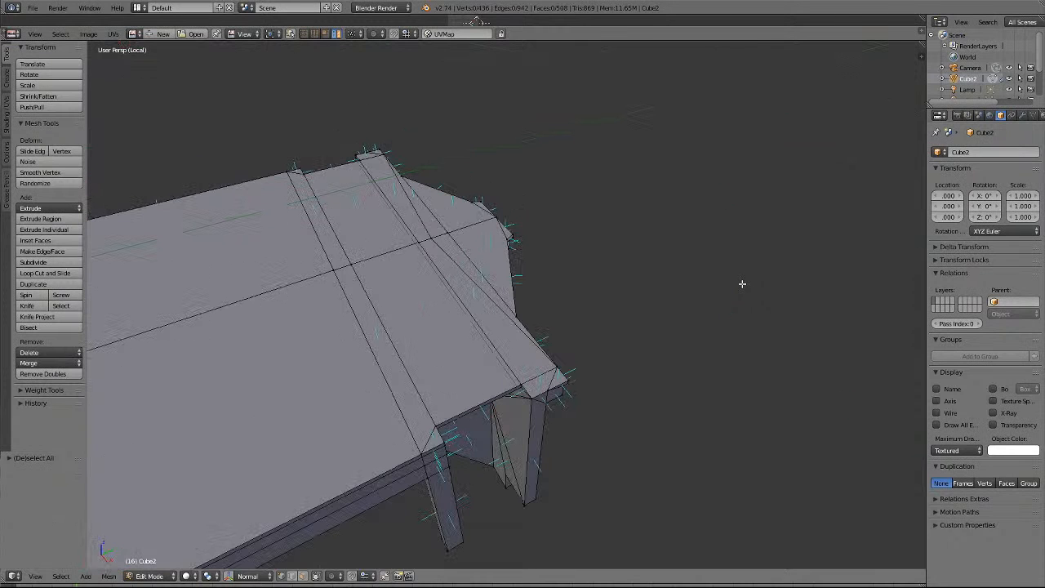
middle_drag(403, 245, 404, 245)
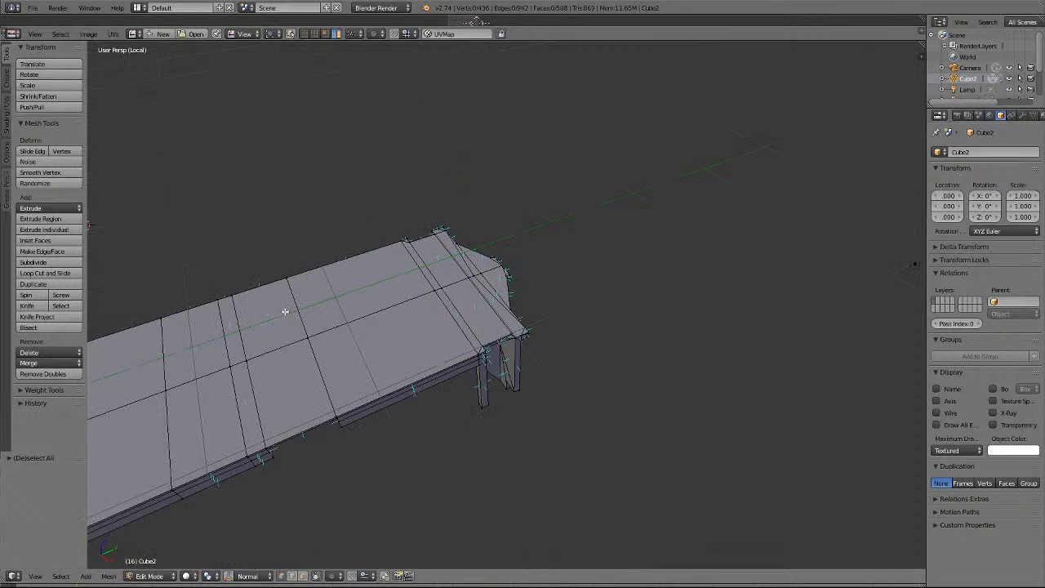
scroll(285, 311, down, 5)
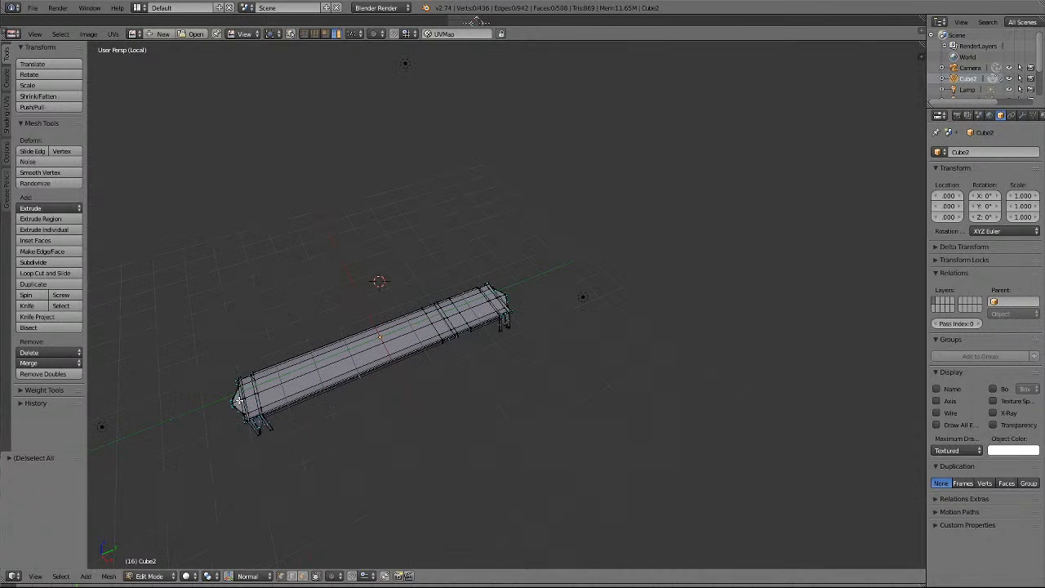
Focus on the centre-line vertex at the deck's opposite end, examine the narrow strip face beside it, and compare both ends.
right_click(242, 401)
key(KP_Decimal)
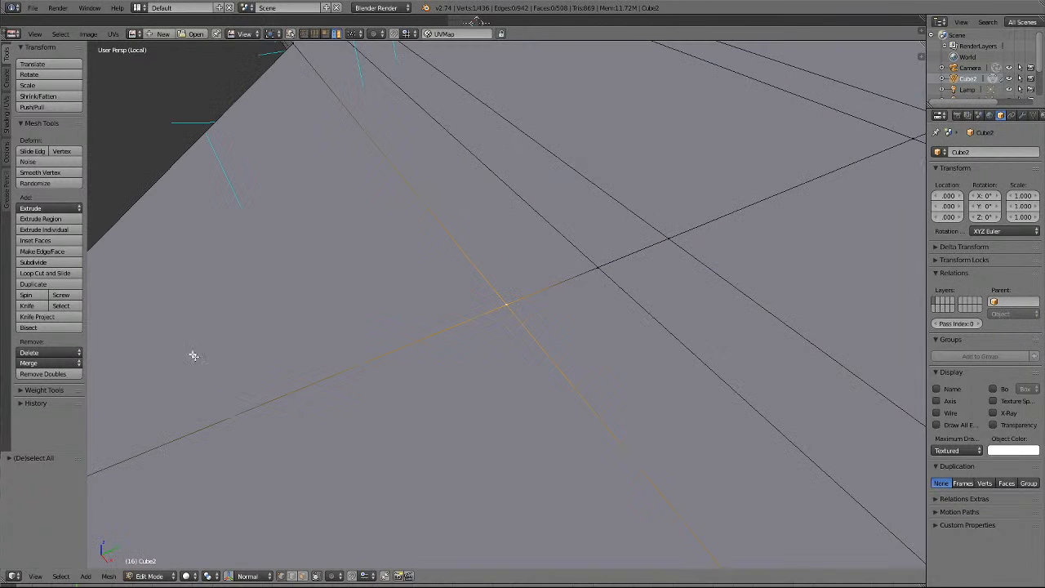
scroll(345, 351, down, 4)
scroll(362, 363, down, 3)
scroll(483, 343, up, 1)
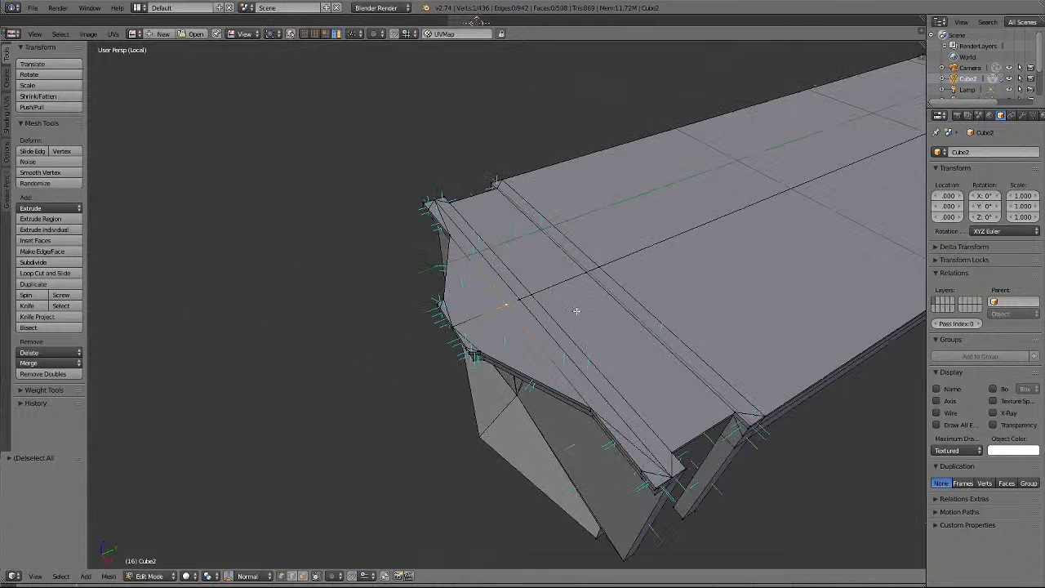
key(a)
click(300, 576)
click(302, 577)
right_click(583, 392)
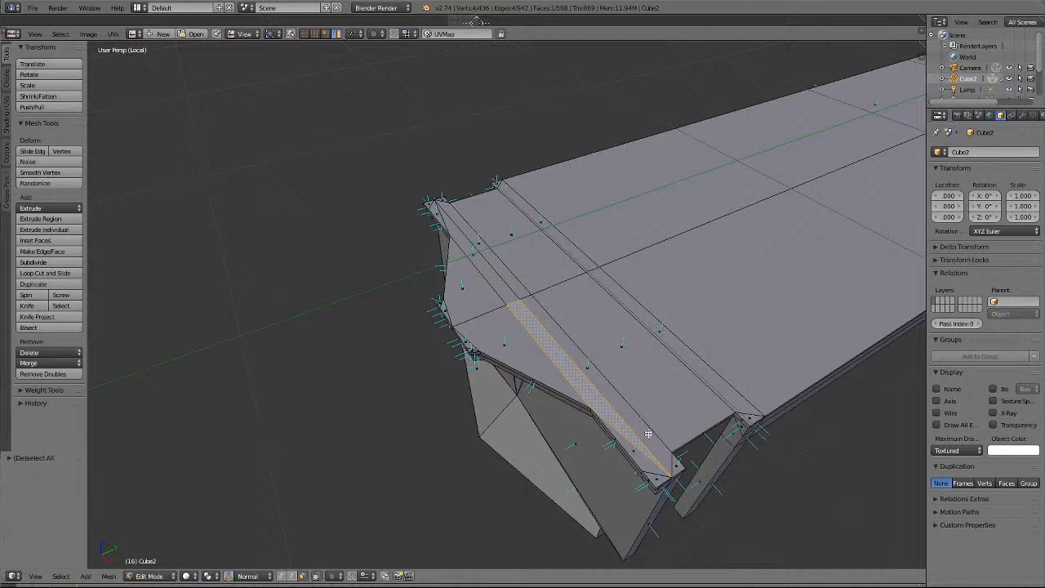
key(a)
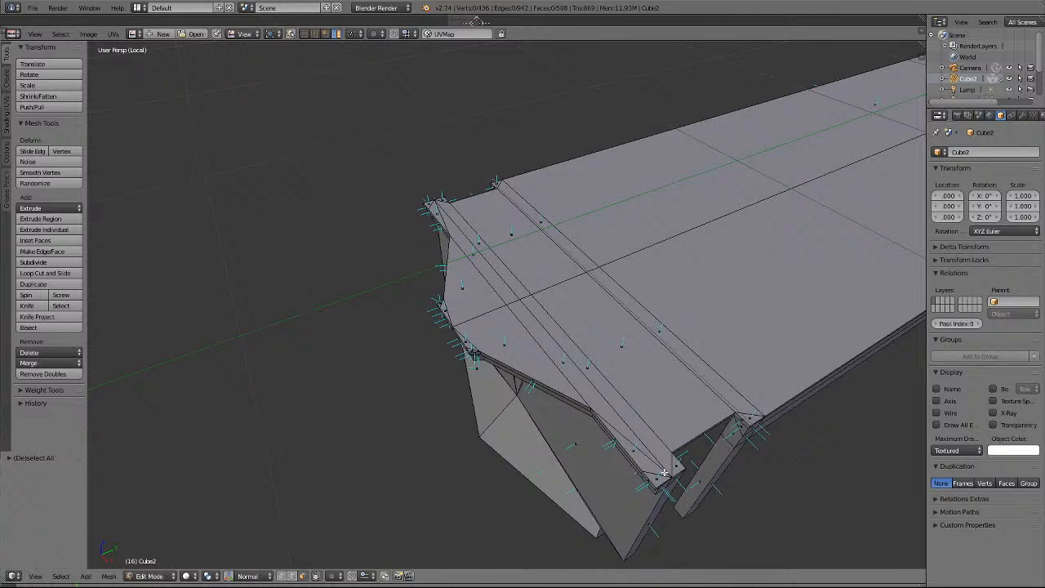
scroll(664, 472, down, 2)
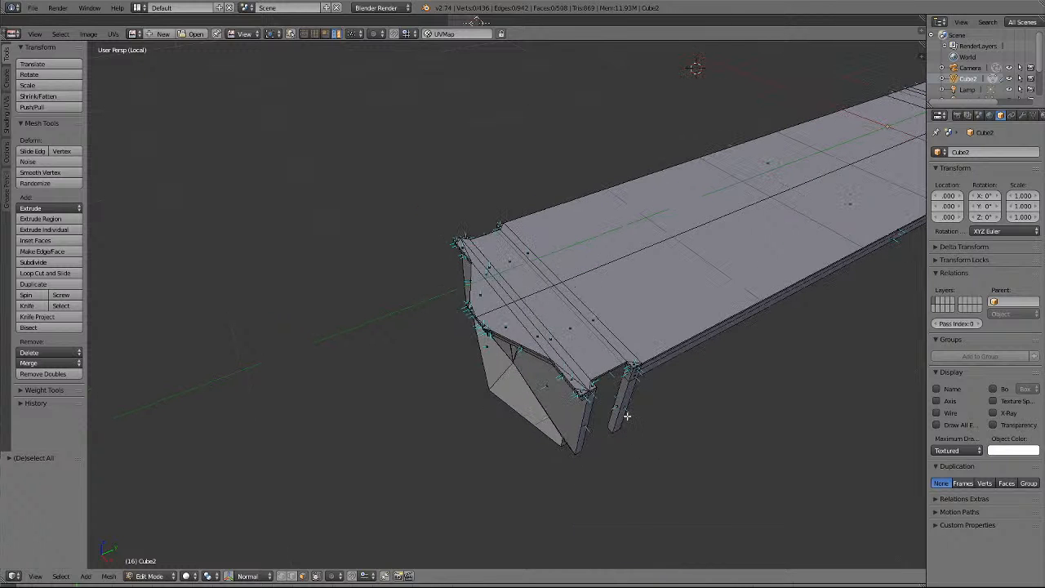
middle_drag(626, 416, 696, 403)
scroll(696, 403, up, 3)
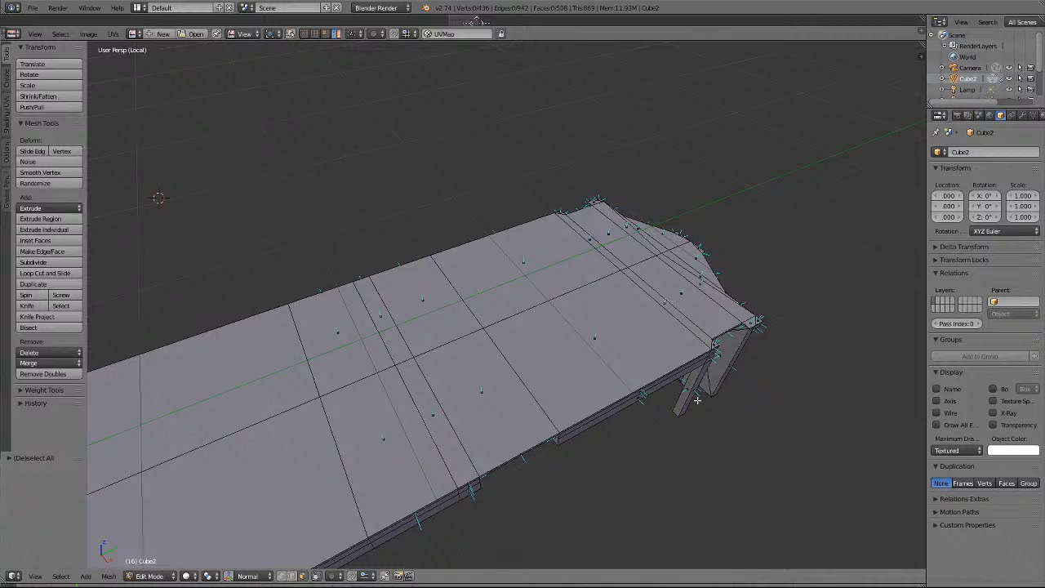
scroll(697, 399, down, 8)
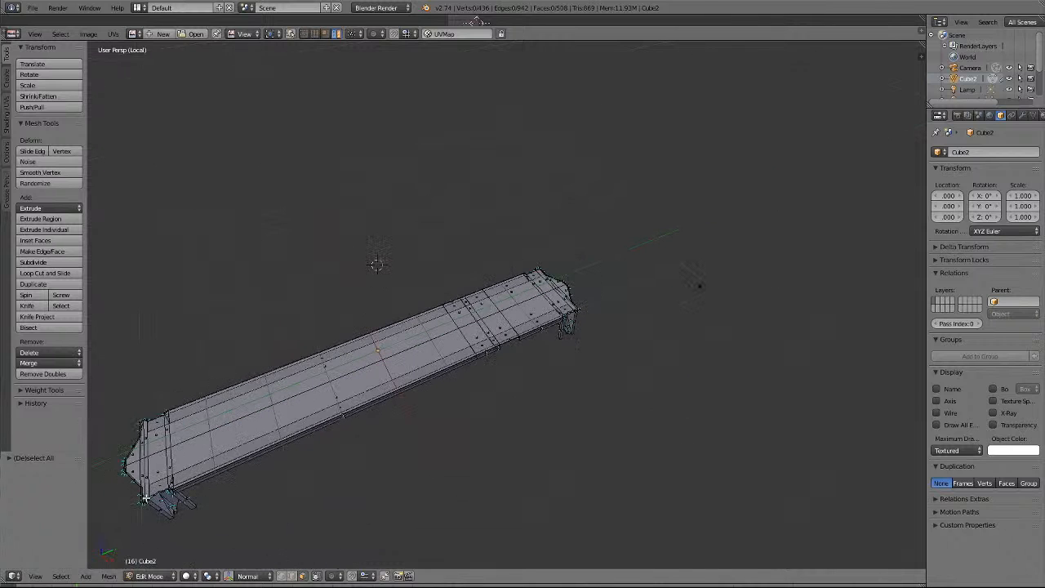
Focus on the narrow triangular deck face beside the end tab in face selection, examine it, and clear the selection.
click(292, 580)
click(302, 578)
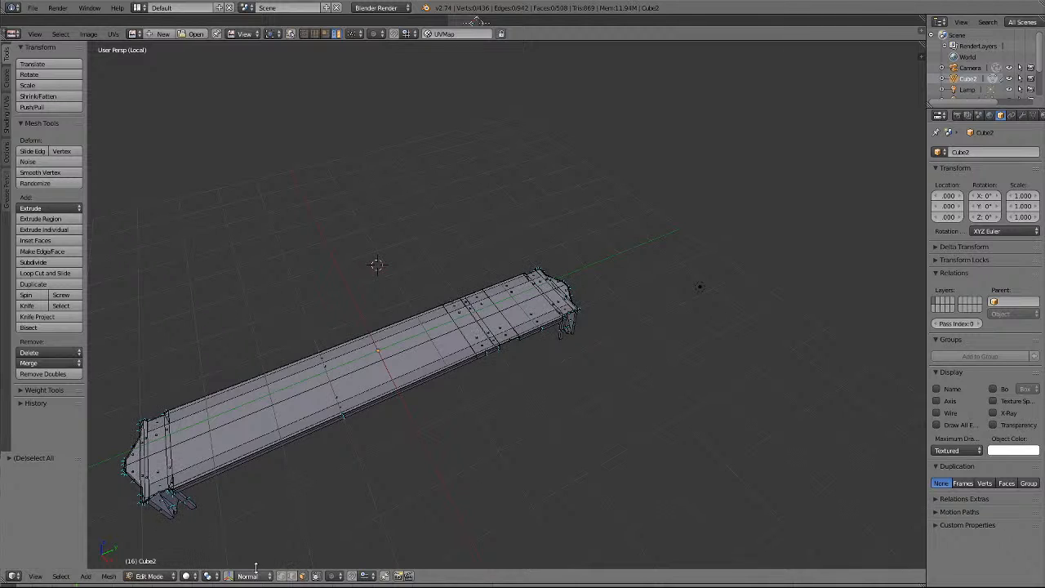
right_click(144, 498)
key(KP_Decimal)
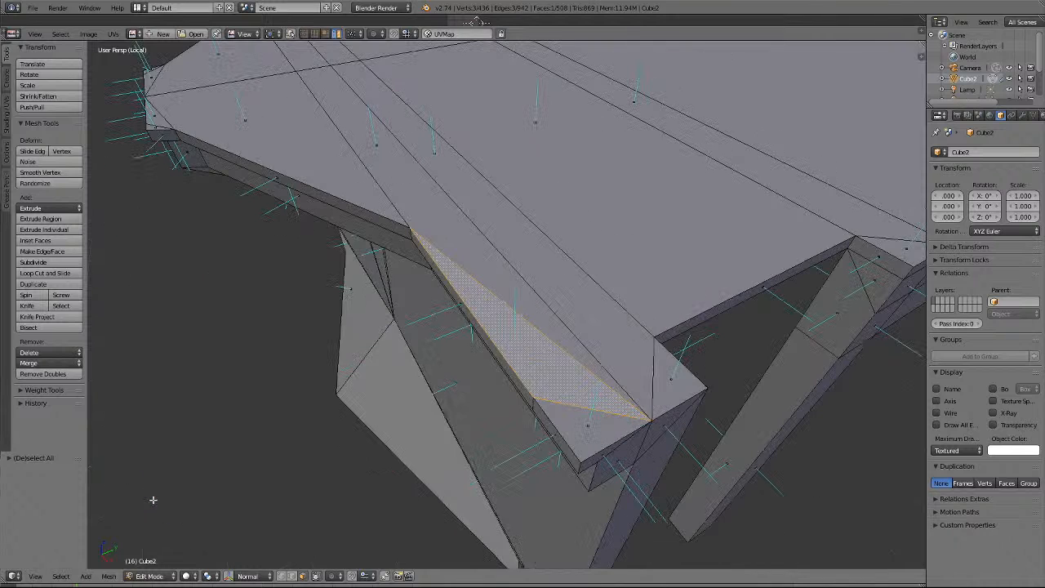
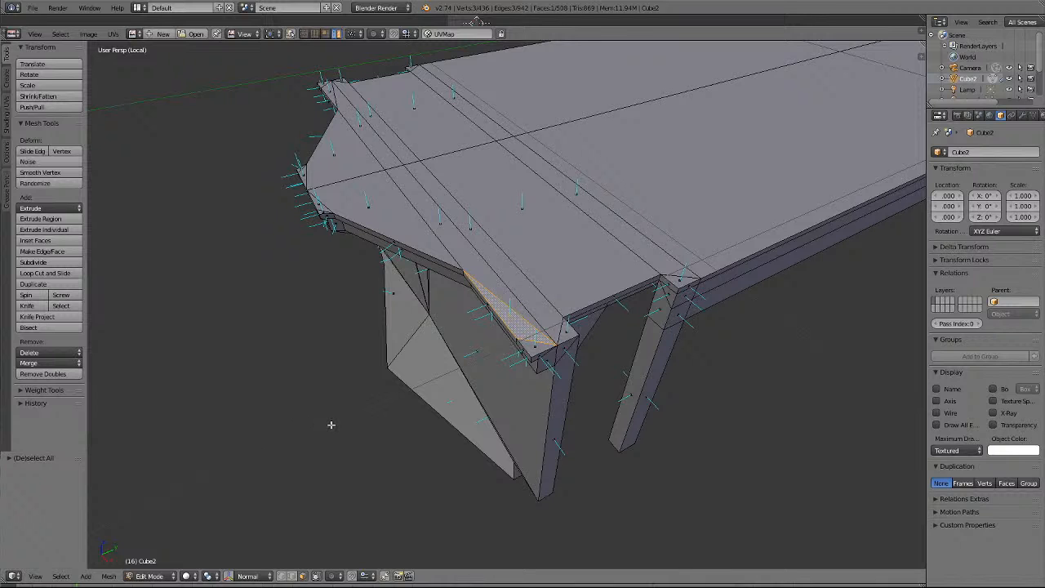
scroll(472, 359, up, 3)
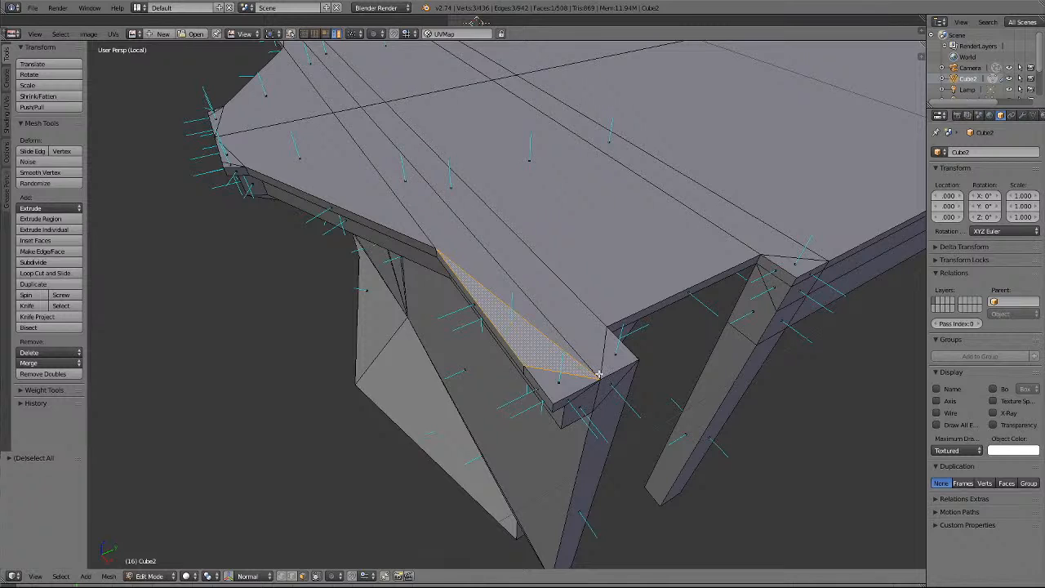
key(a)
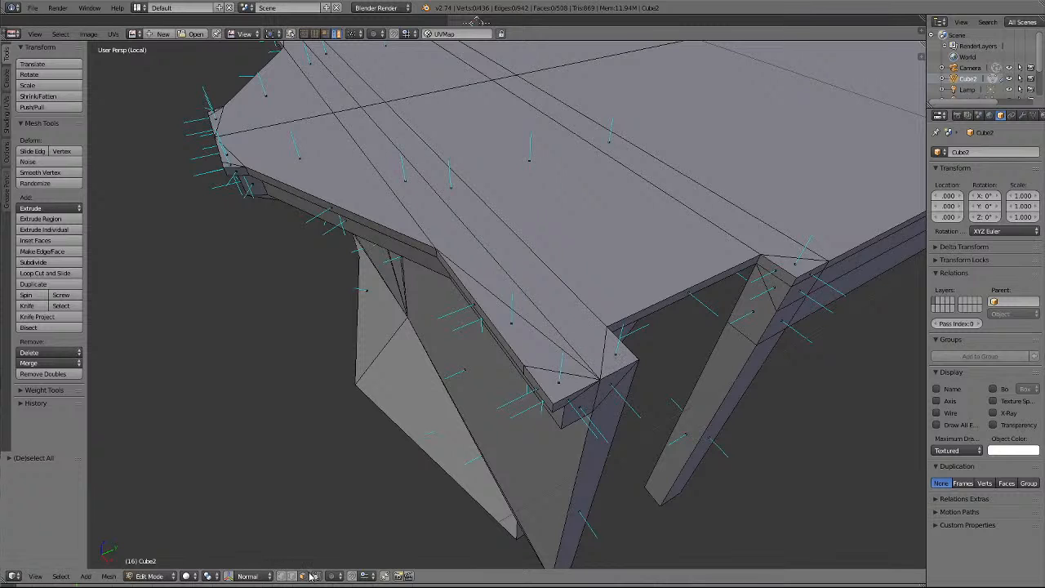
Delete the tab's small triangular face, the two adjoining cross-deck strip faces and the narrow triangular face beside them.
click(623, 350)
shift+click(553, 289)
shift+click(494, 276)
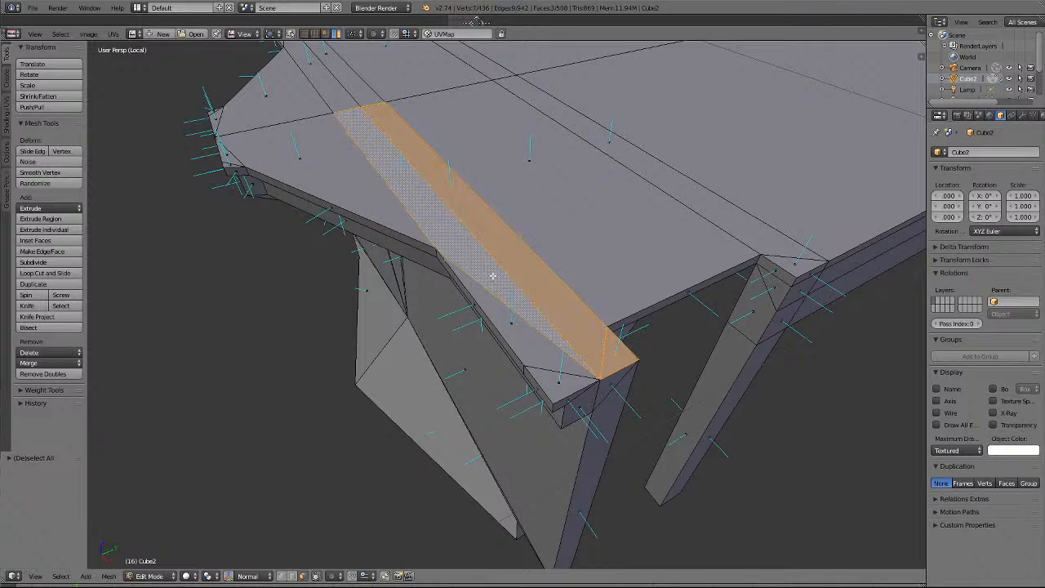
shift+click(520, 335)
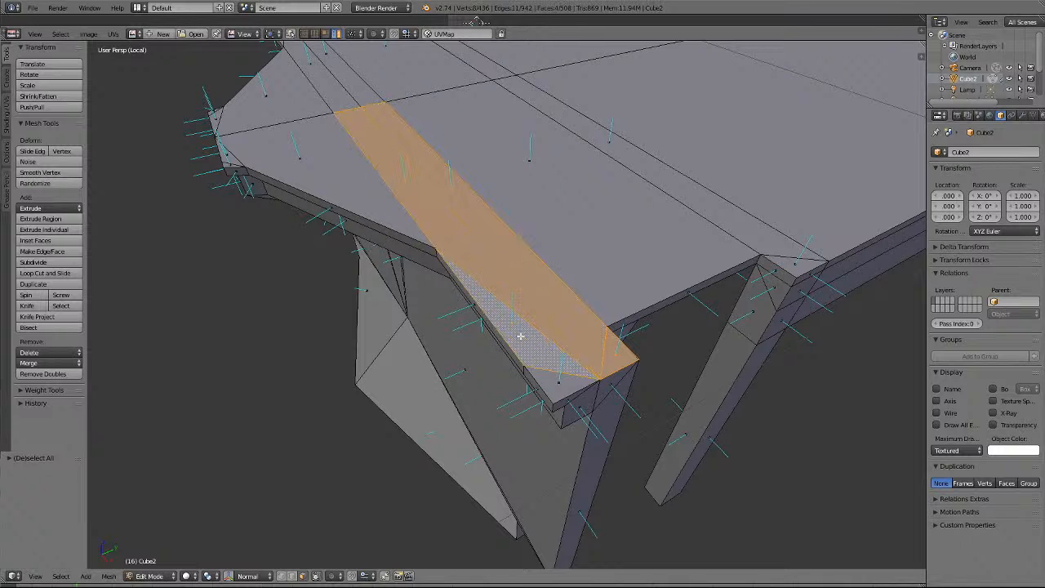
key(x)
click(518, 337)
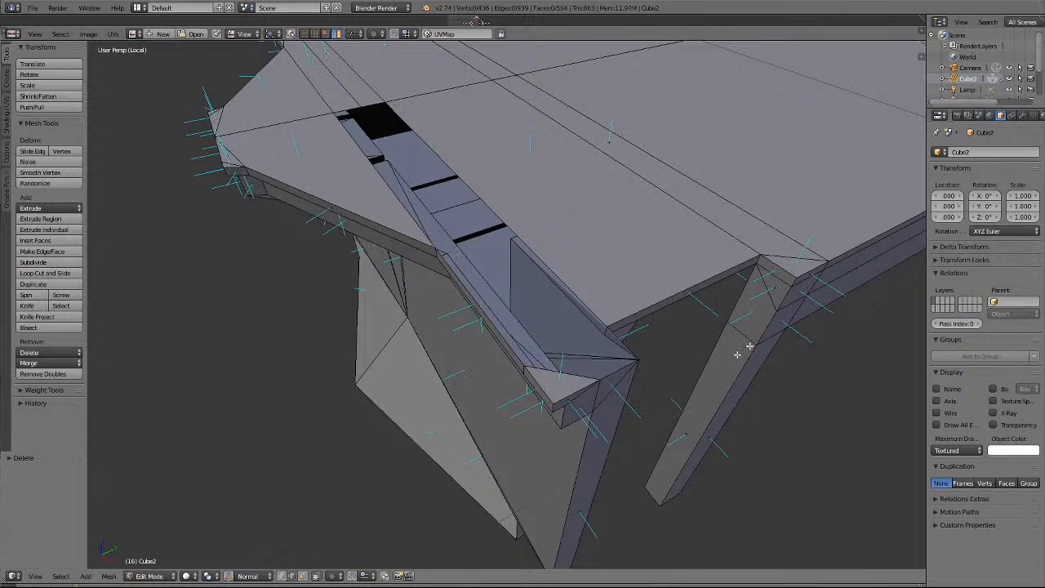
Extrude the tab's short deck-side edge over the opening, with a second extrusion of about 0.05 along Y, and adjust the new edge's position.
right_click(623, 338)
key(e)
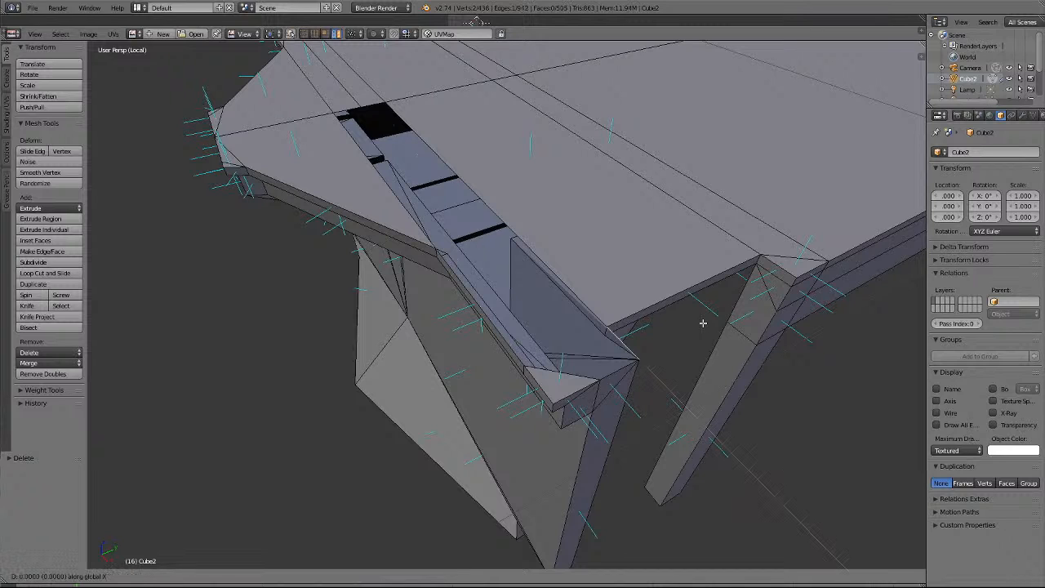
click(664, 337)
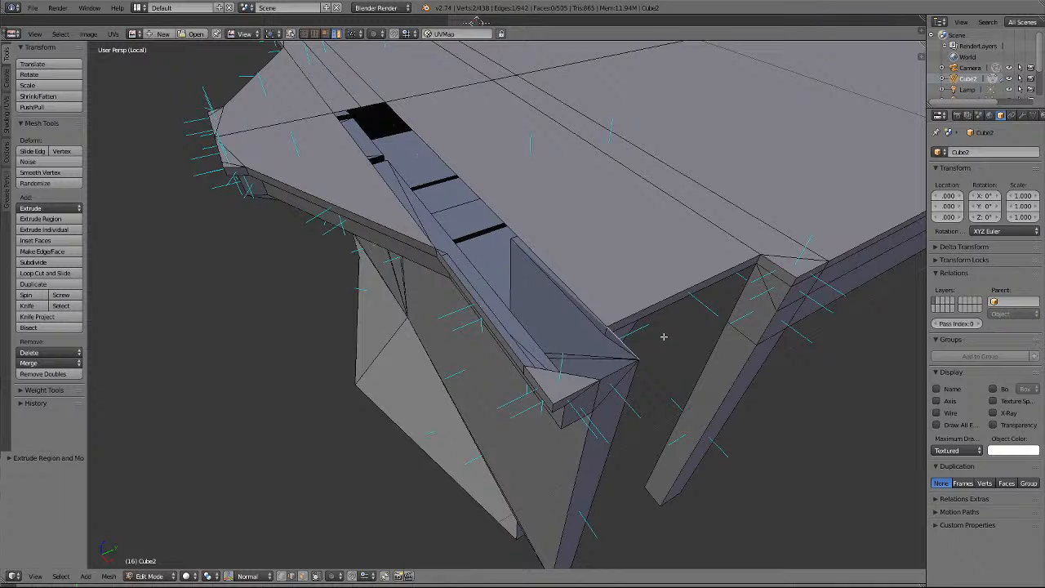
key(e)
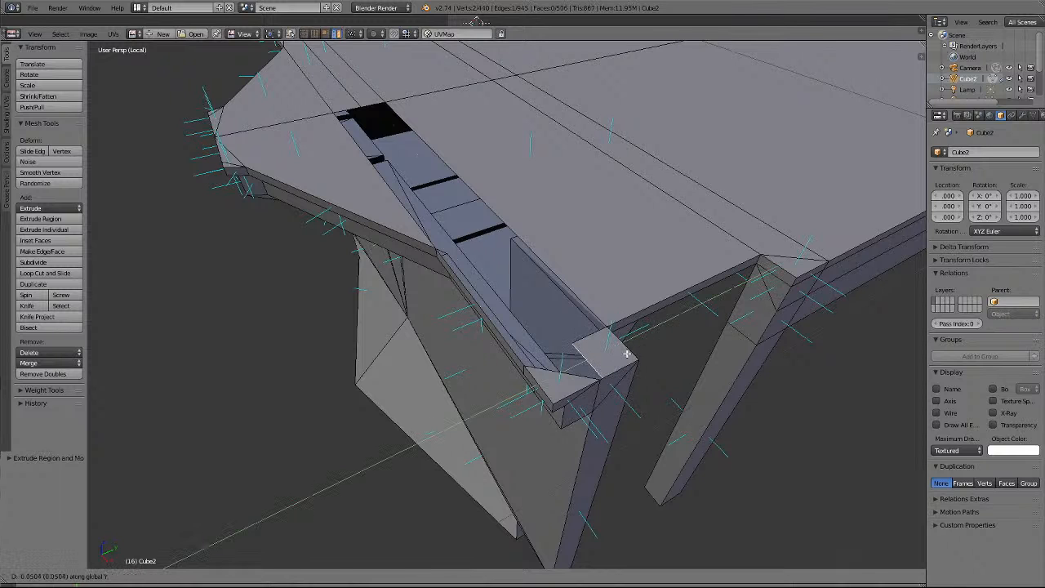
click(623, 354)
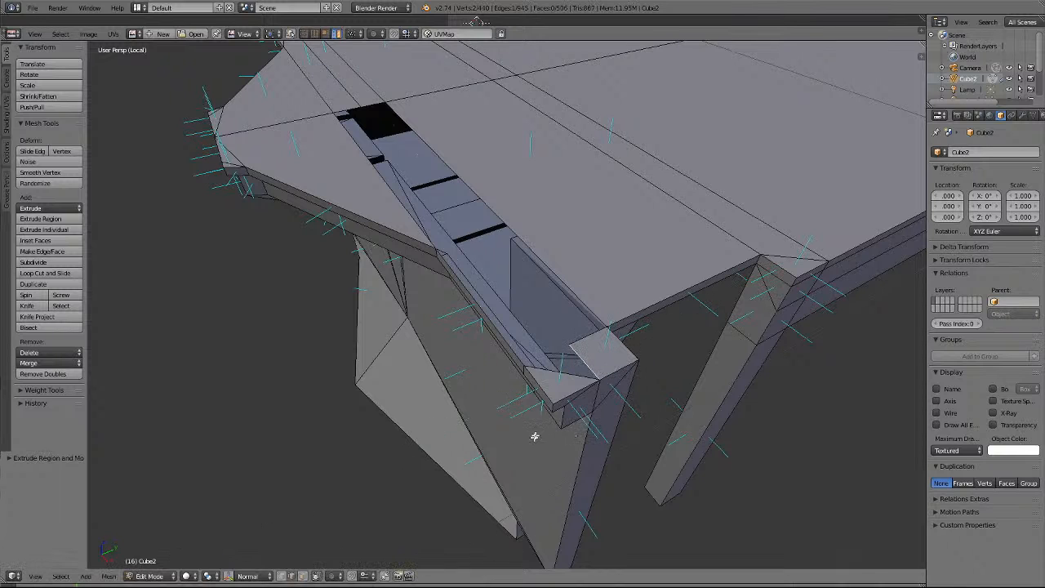
key(g)
click(568, 411)
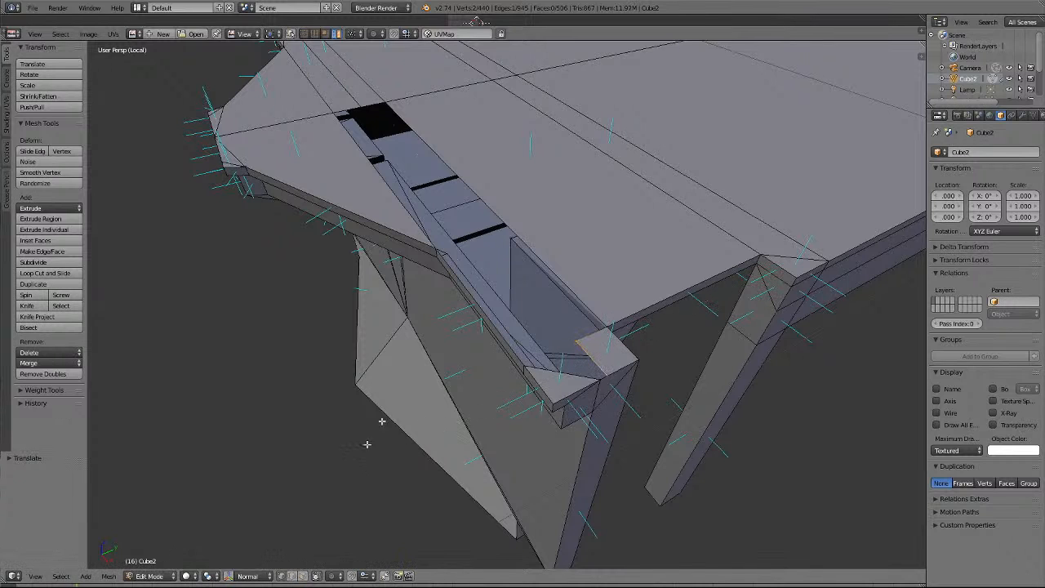
Merge the extruded face's loose outer vertex with the neighbouring tab corner vertex, using At Last.
key(a)
right_click(607, 374)
shift+right_click(598, 380)
click(46, 364)
click(41, 388)
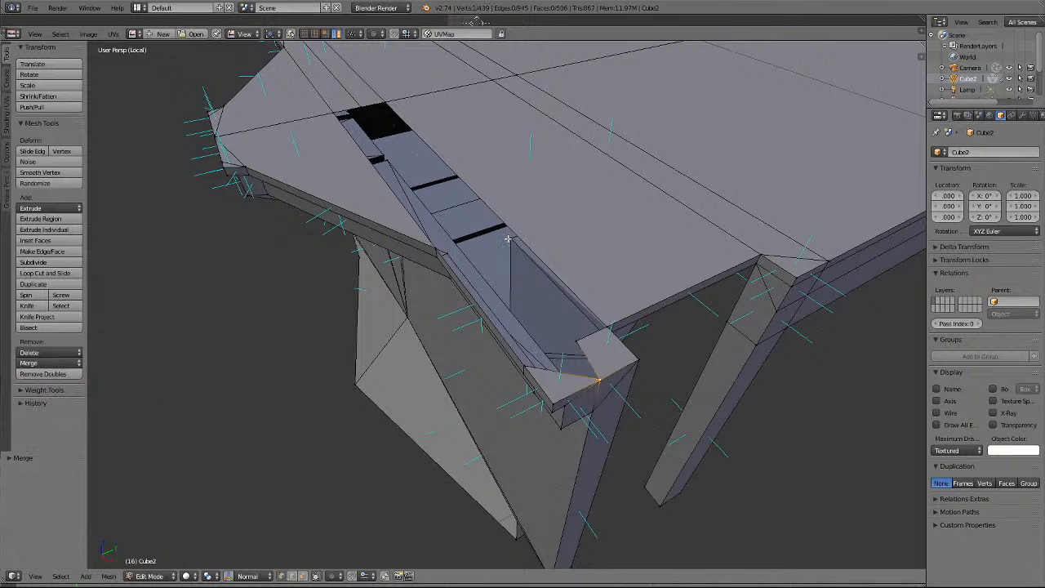
Merge the extruded face's inner corner into the tab's far inner vertex, using At Last, and clear the selection.
right_click(579, 344)
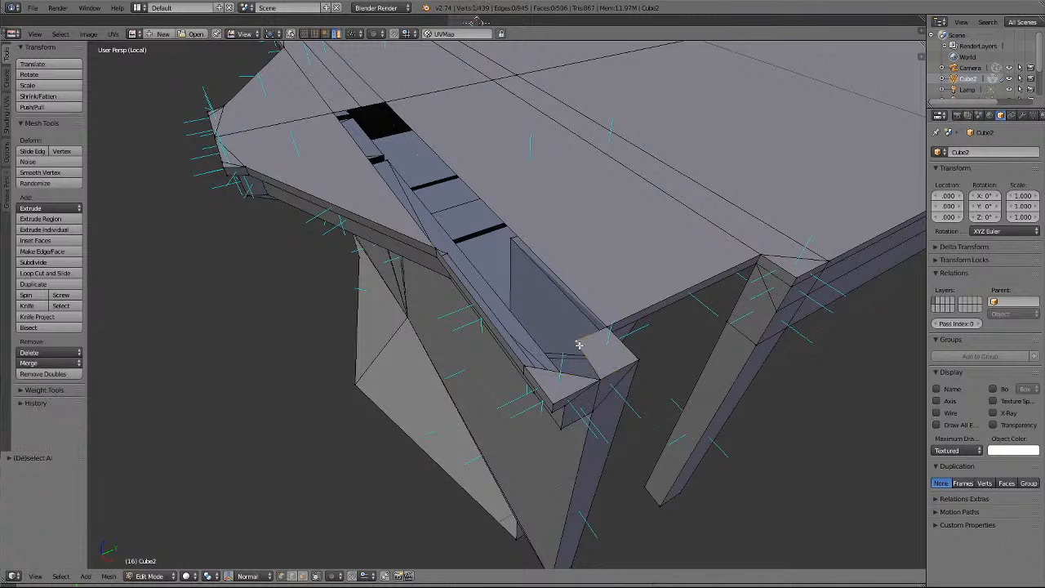
shift+right_click(525, 367)
click(47, 363)
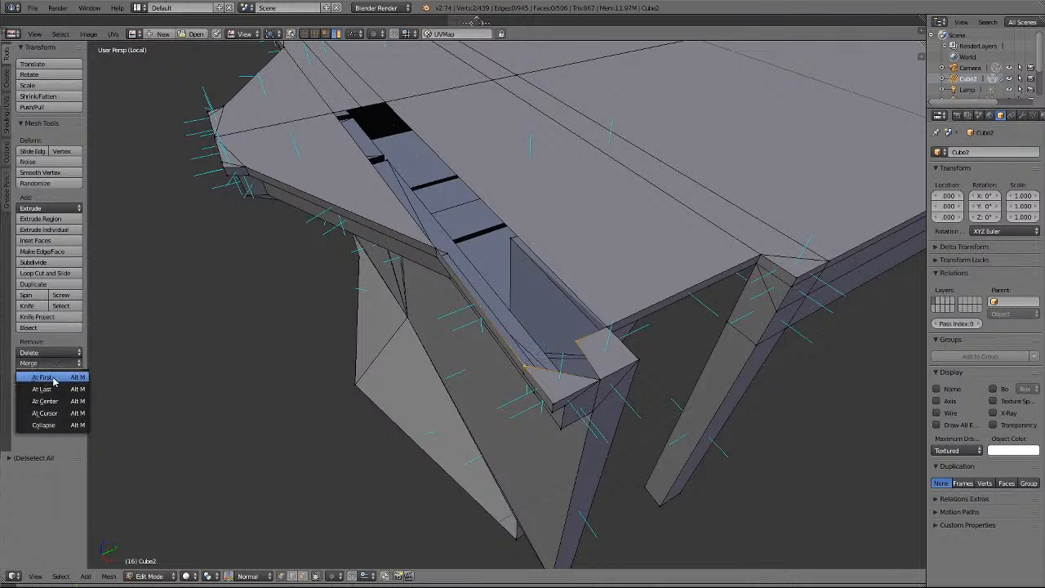
click(41, 388)
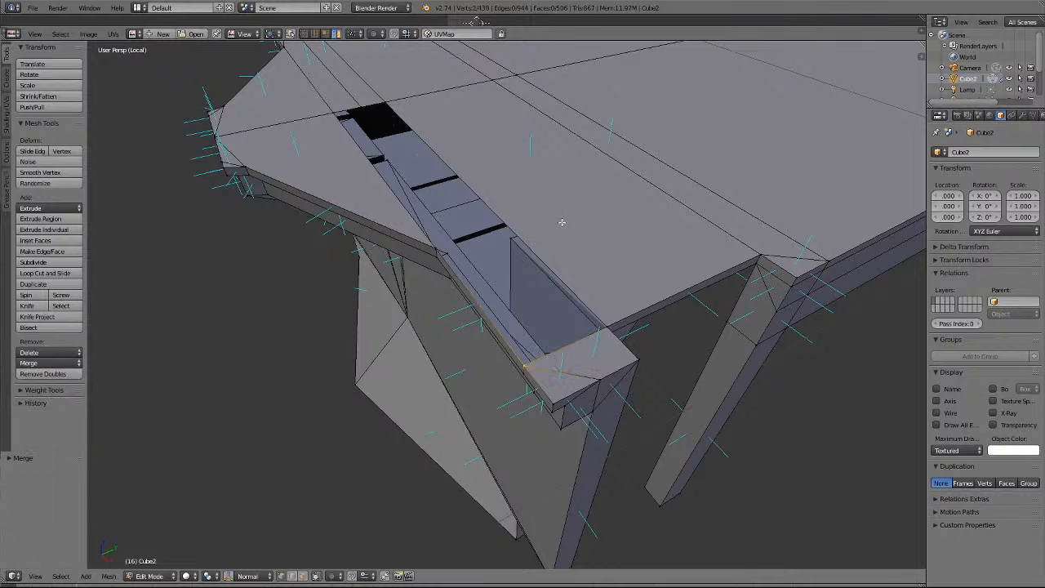
key(a)
Examine the matching tab corner at the deck's opposite end and compare it with the opening at this end.
scroll(576, 269, down, 8)
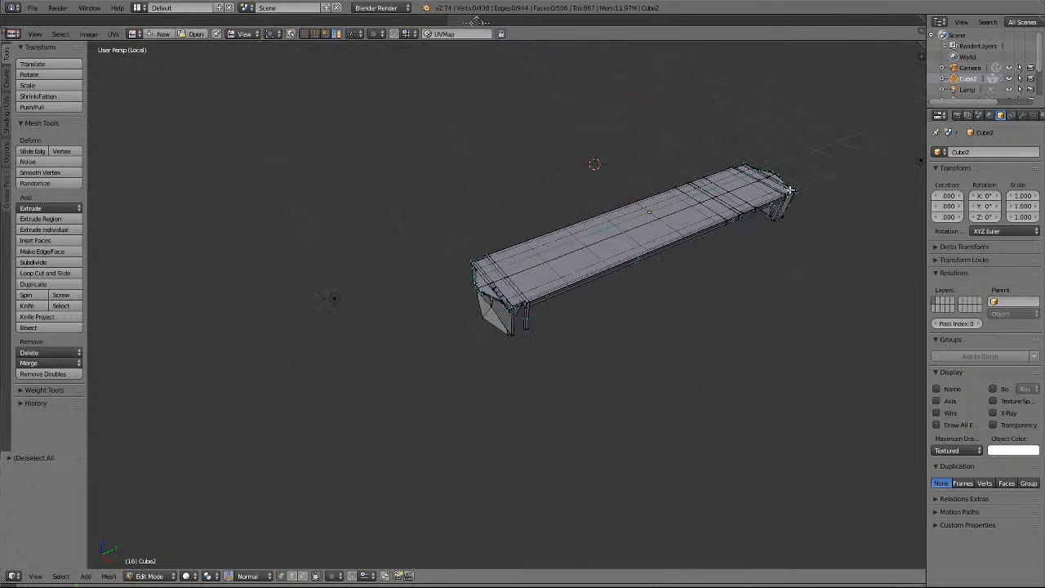
key(KP_Decimal)
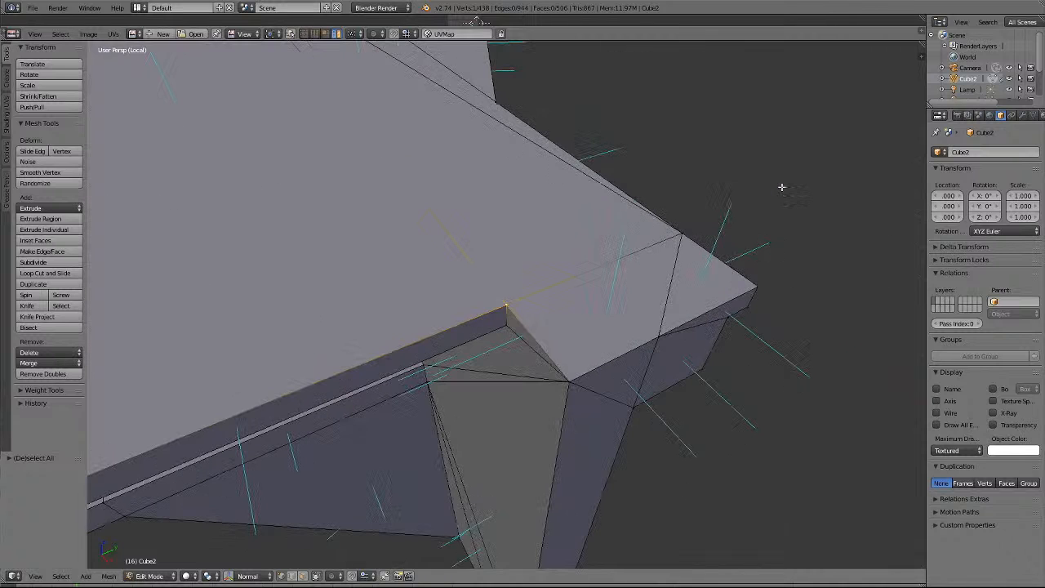
scroll(775, 148, down, 6)
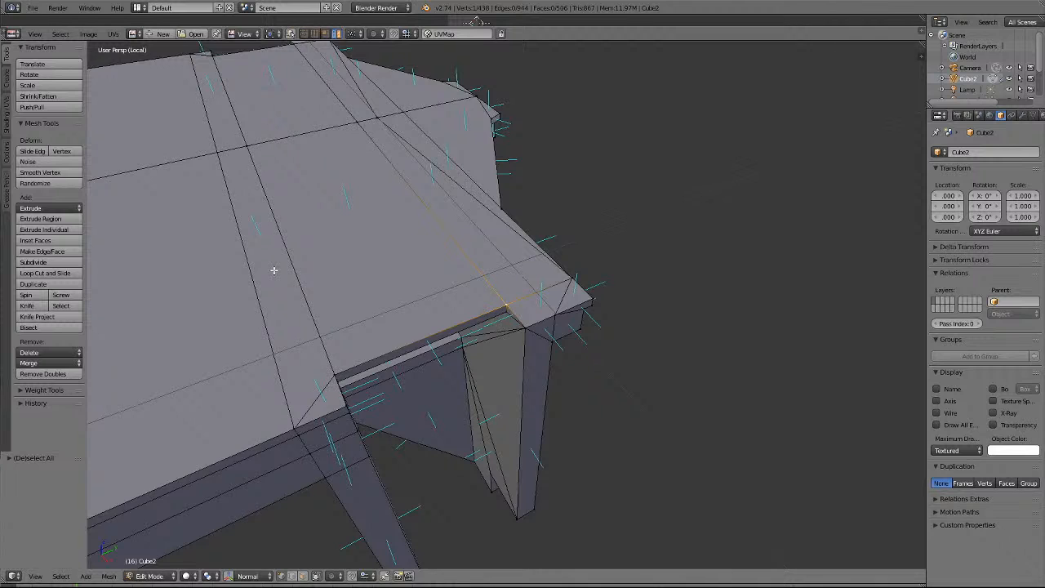
scroll(274, 270, down, 10)
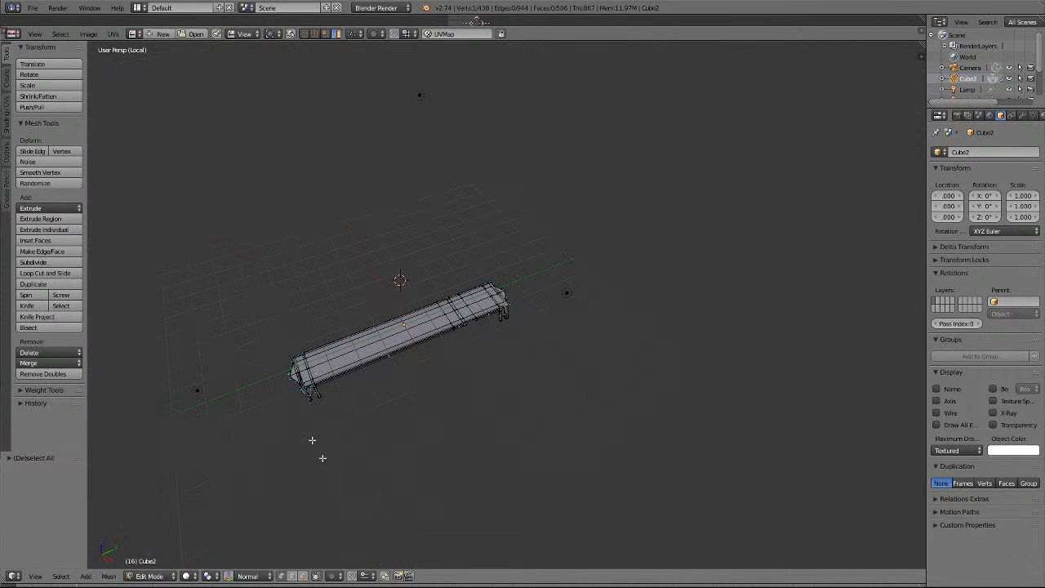
key(a)
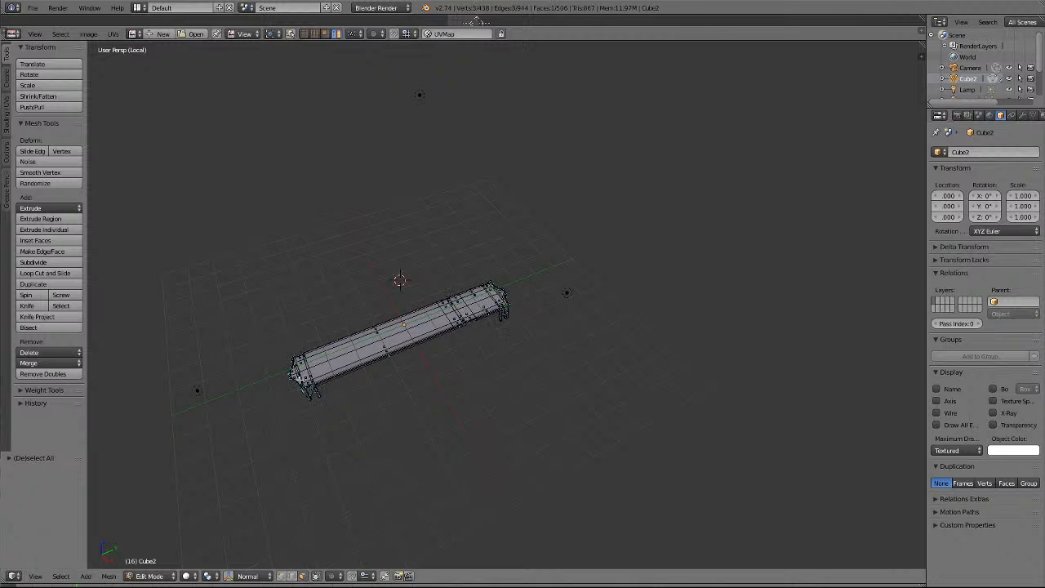
scroll(299, 377, up, 8)
scroll(541, 460, down, 3)
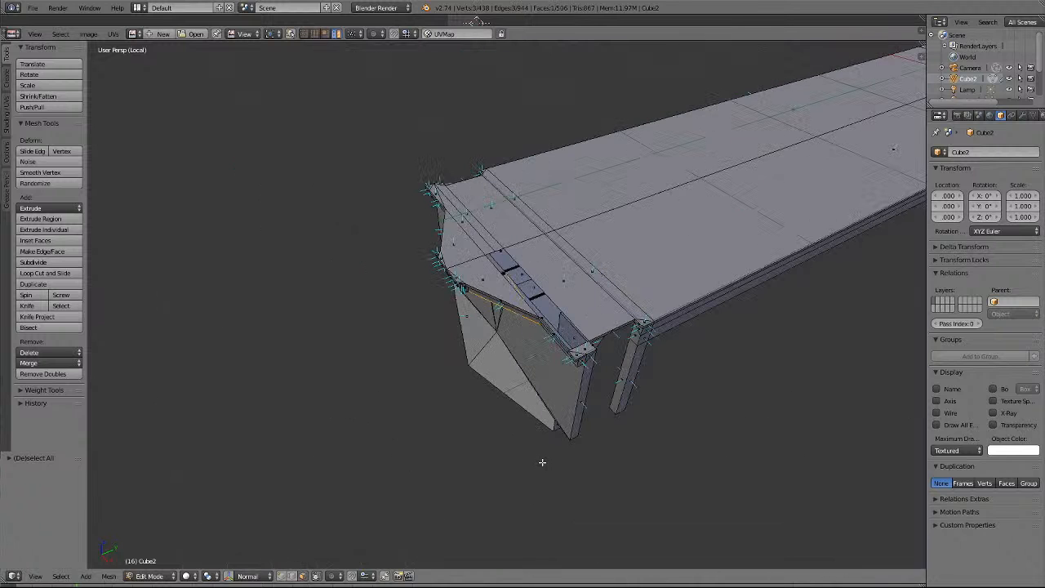
scroll(611, 281, up, 1)
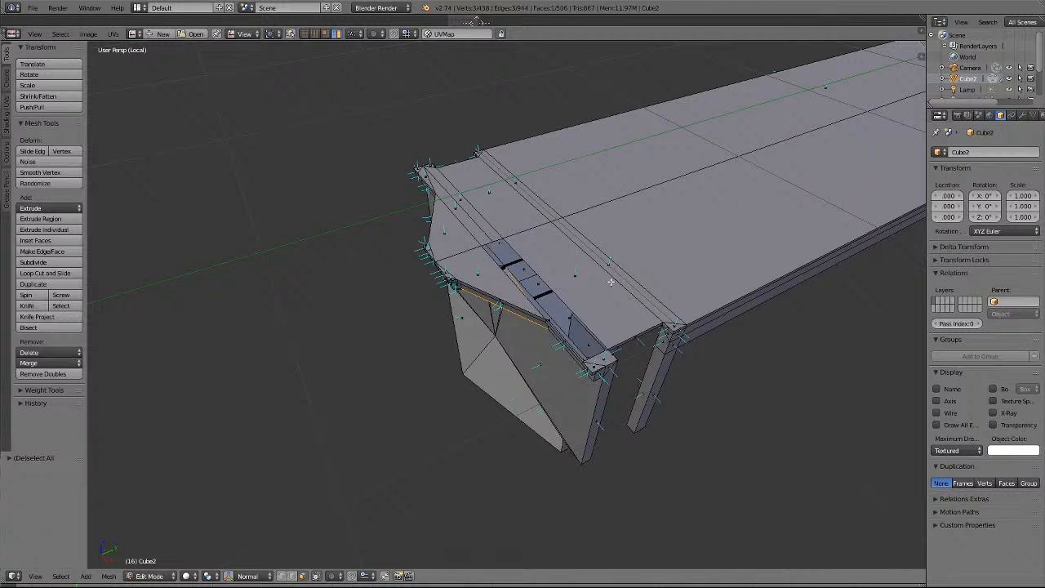
scroll(610, 282, up, 1)
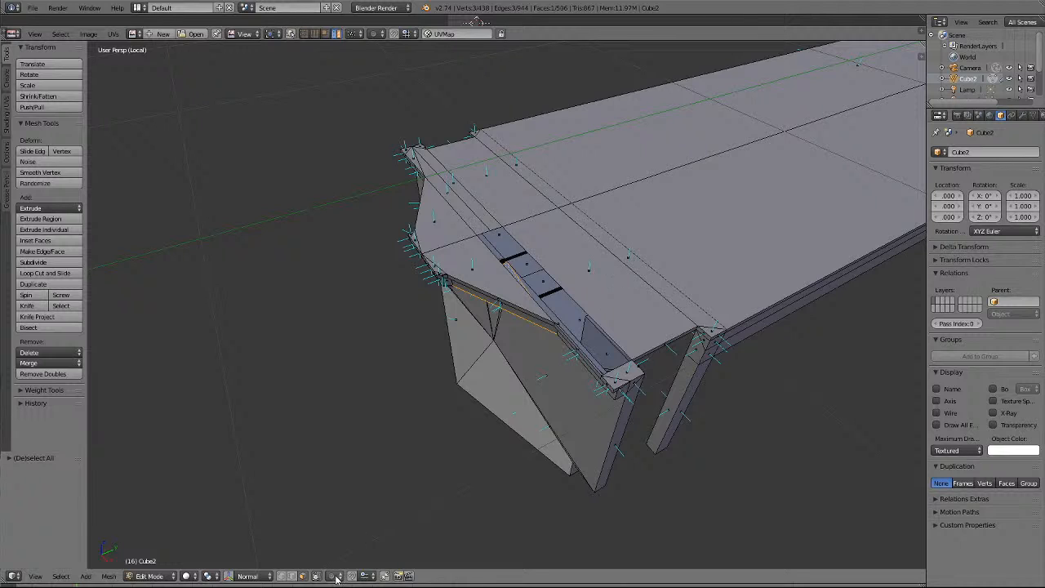
Extrude the two short centre-line edges of the open strip about 0.5 along X towards the end tab.
click(282, 577)
click(288, 578)
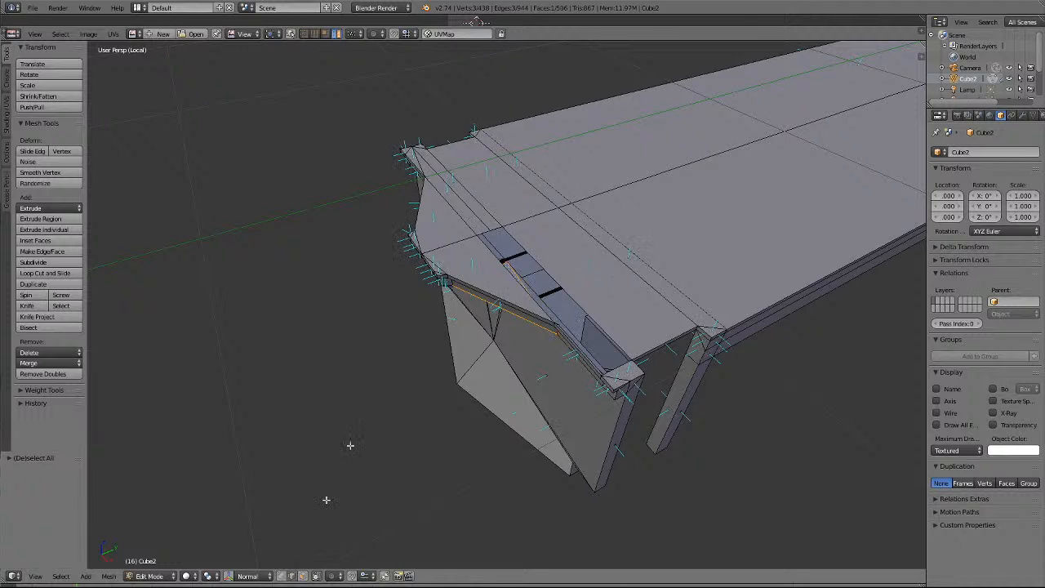
right_click(487, 229)
key(e)
key(x)
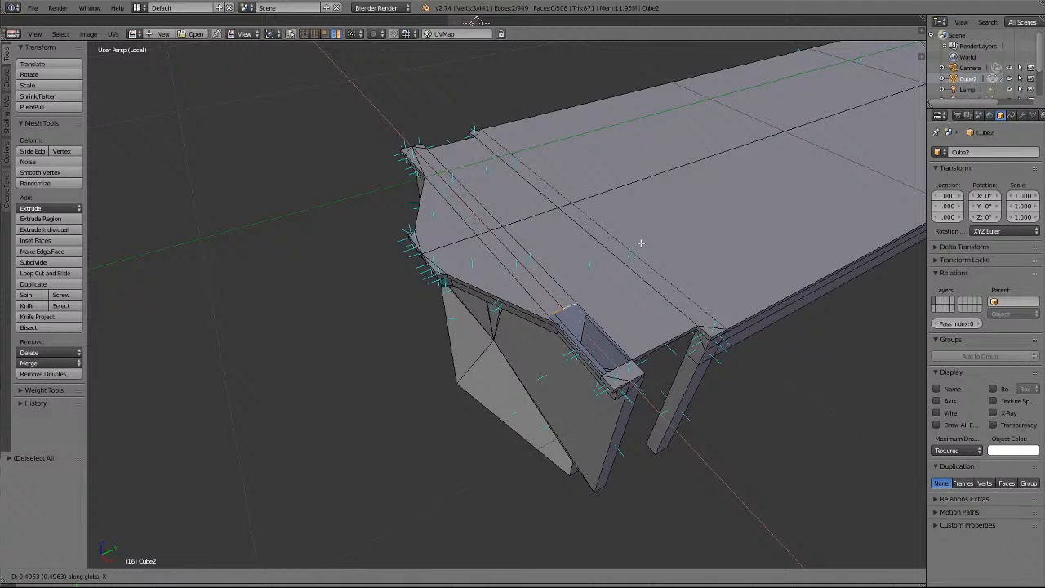
click(641, 242)
scroll(697, 336, up, 2)
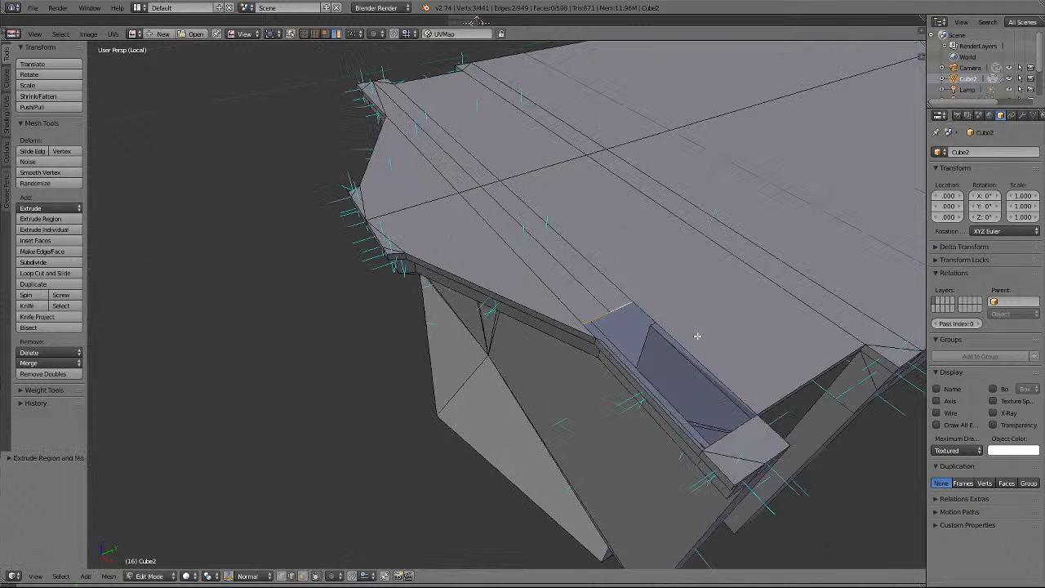
Merge the extruded strip's vertex on the main deck side into the tab's inner corner, using At Last.
key(KP_6)
key(KP_6)
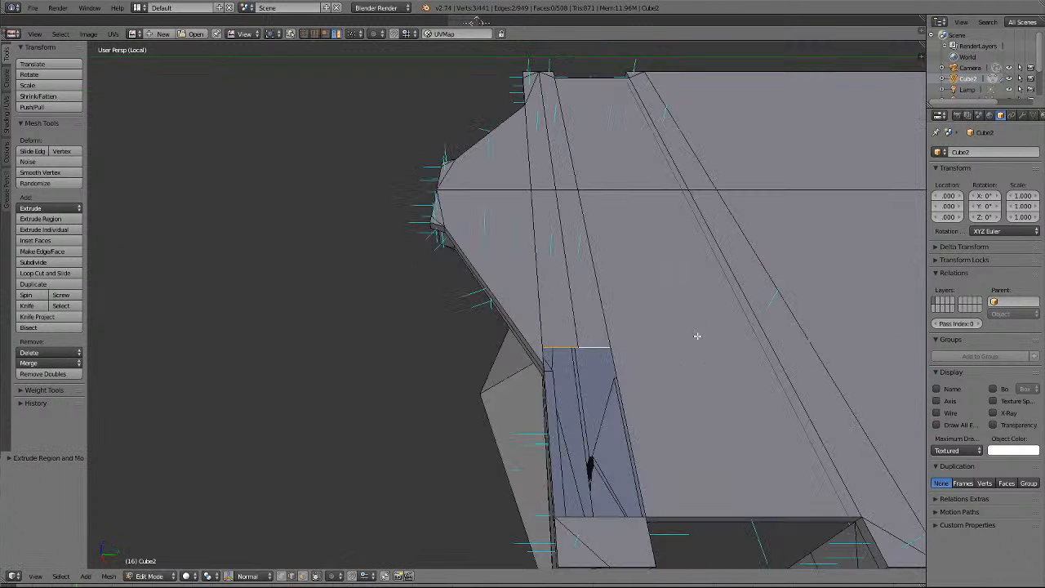
key(a)
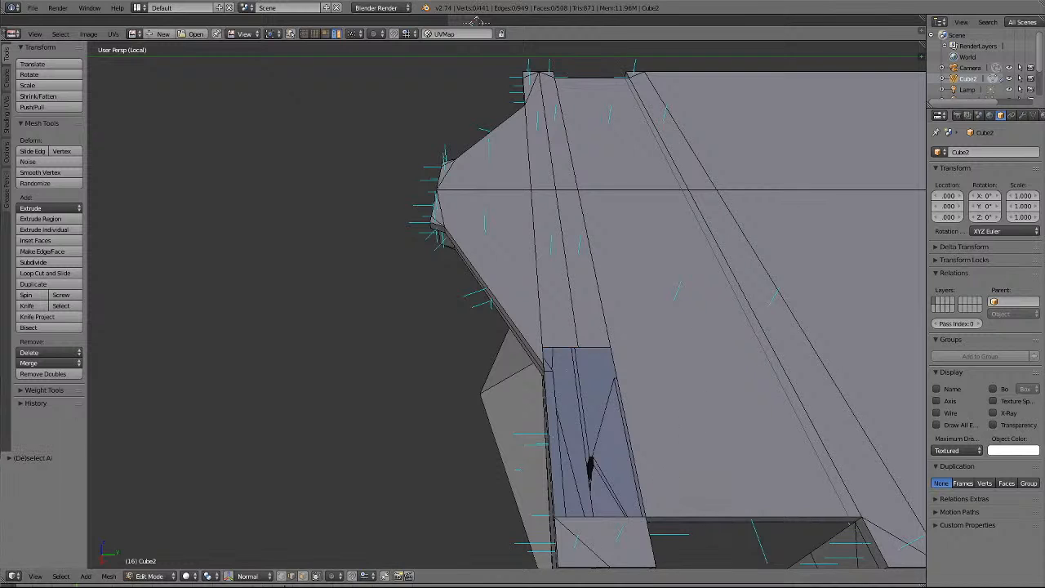
right_click(614, 343)
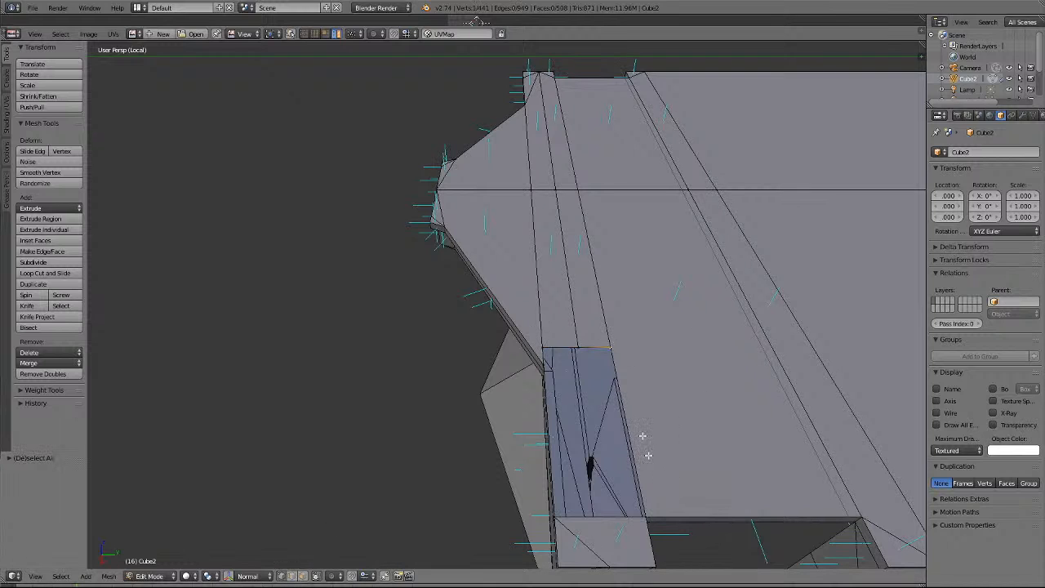
shift+right_click(645, 516)
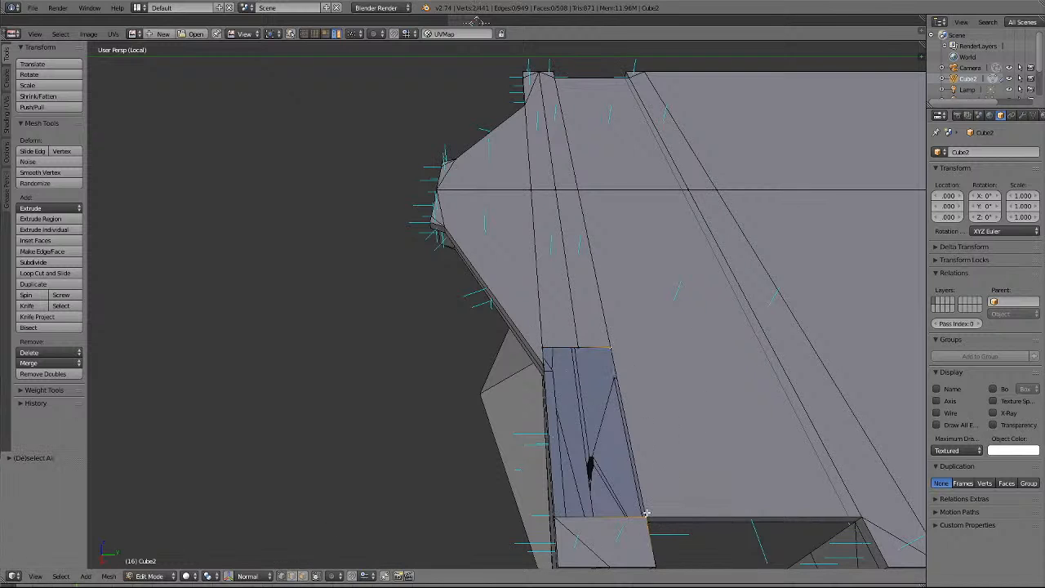
click(37, 365)
click(37, 390)
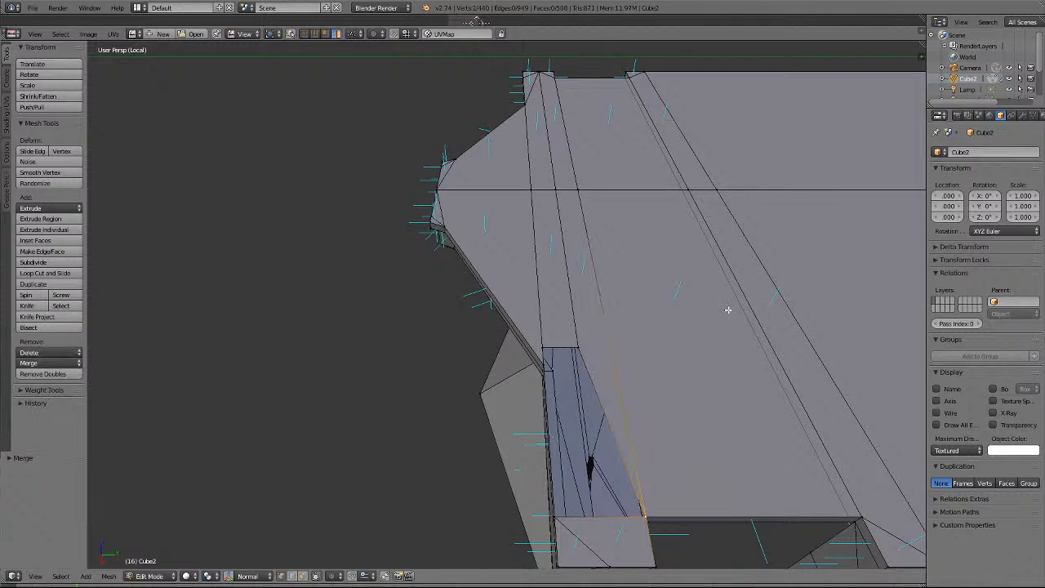
Merge the strip's outer vertex into the deck outline corner at last, and select the middle strip vertex with the tab's outer inner-edge vertex.
key(a)
right_click(542, 349)
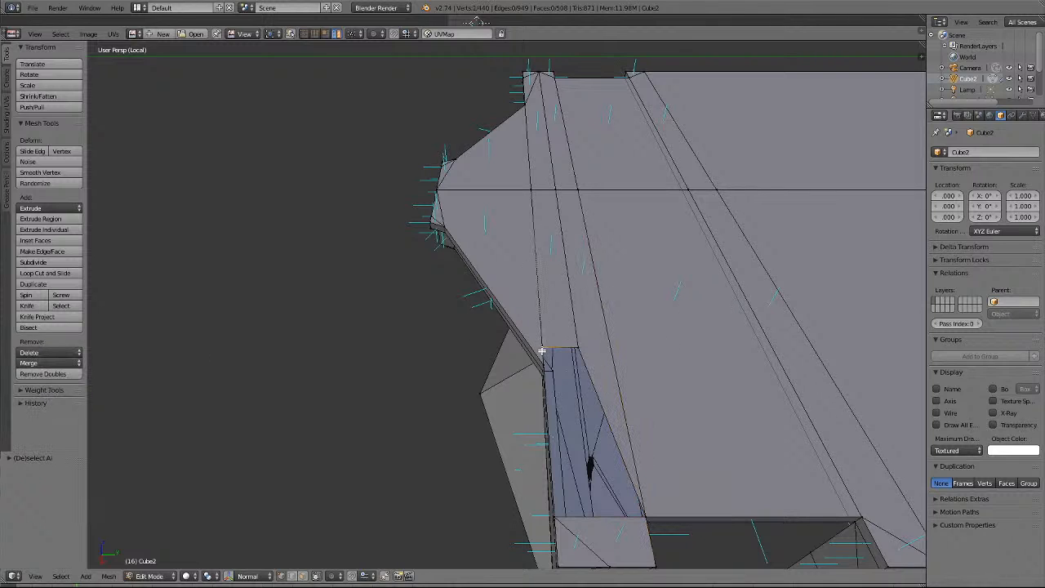
click(37, 363)
click(43, 388)
shift+right_click(554, 517)
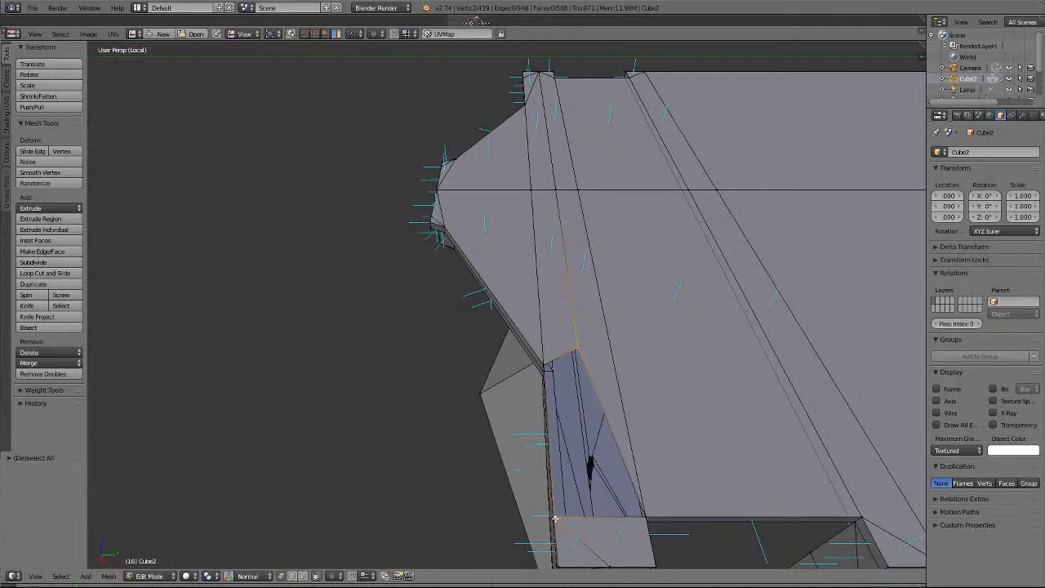
Merge the two selected vertices at the last one to close the top surface at the end corner.
click(35, 364)
click(48, 390)
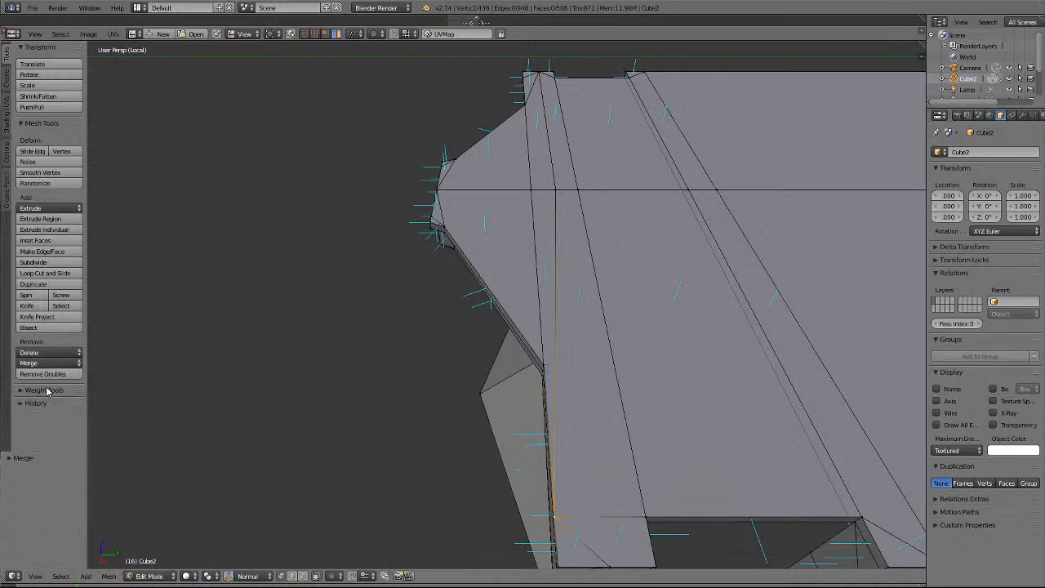
key(a)
Delete the four faces of the narrow top-surface strip running from the centre line to the corner at the opposite end.
scroll(743, 271, down, 3)
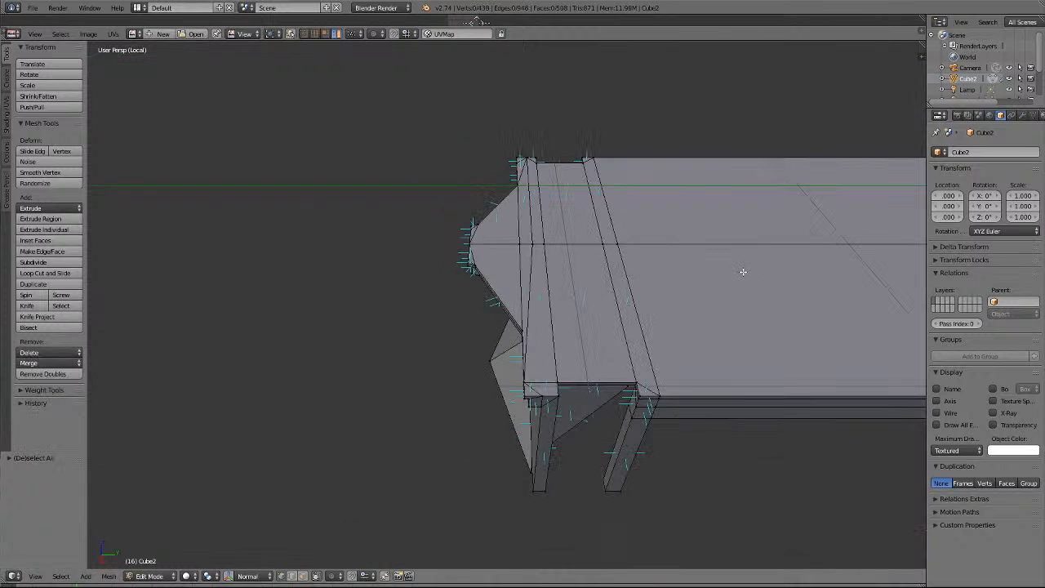
middle_drag(743, 272, 743, 272)
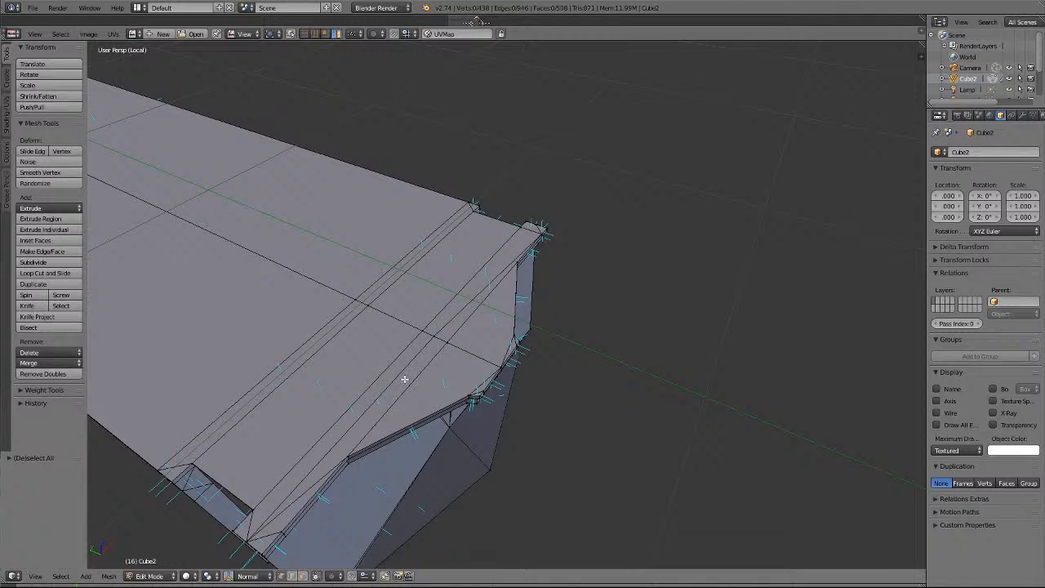
click(303, 577)
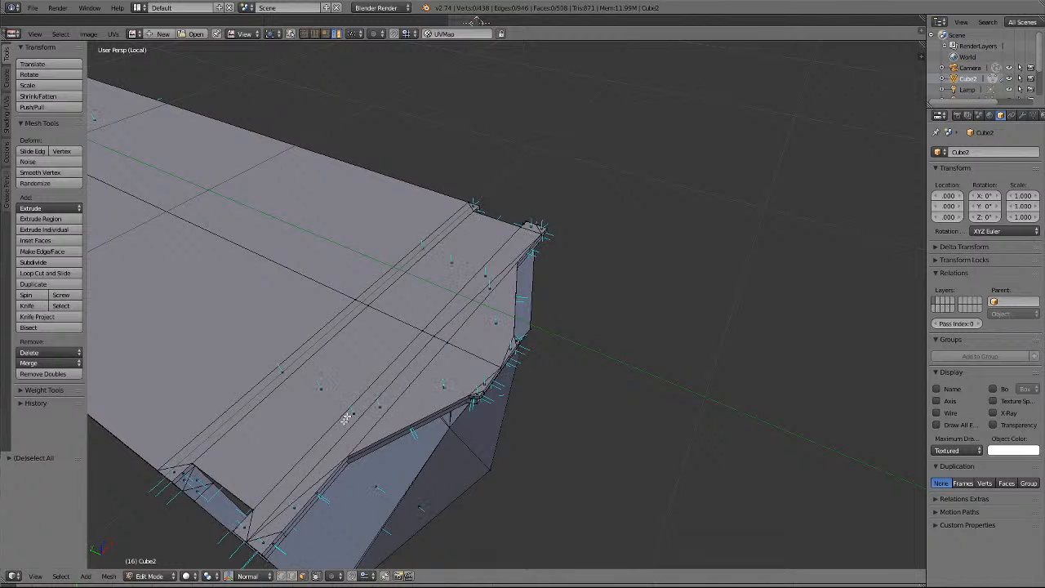
right_click(383, 398)
shift+right_click(349, 445)
shift+right_click(245, 529)
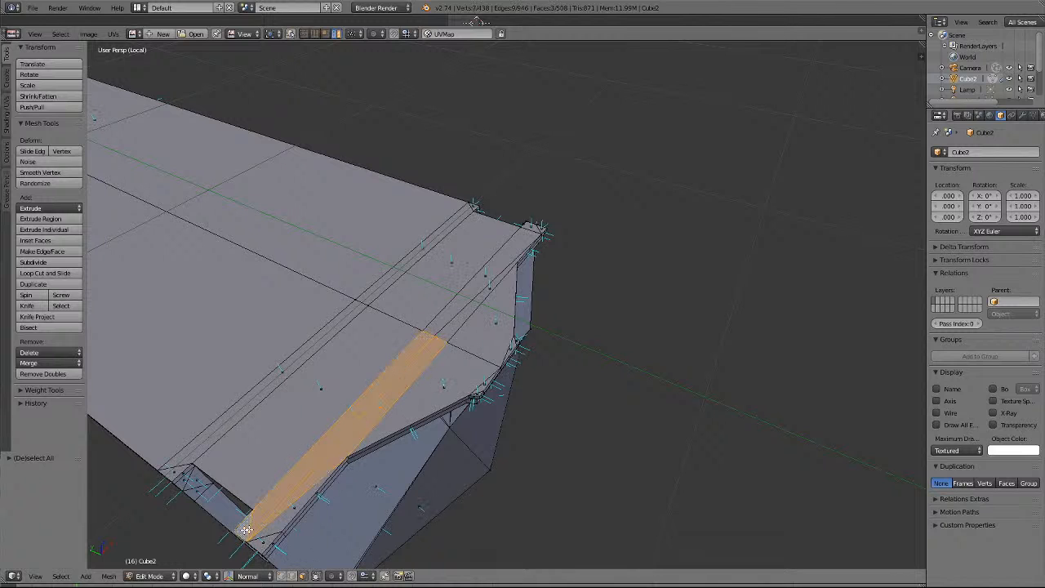
shift+right_click(290, 513)
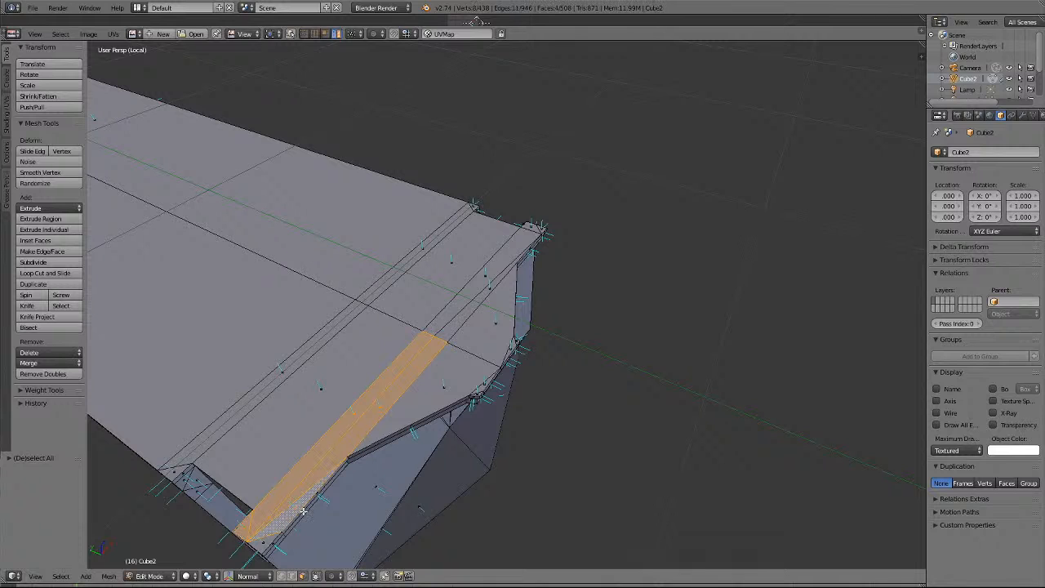
key(x)
key(x)
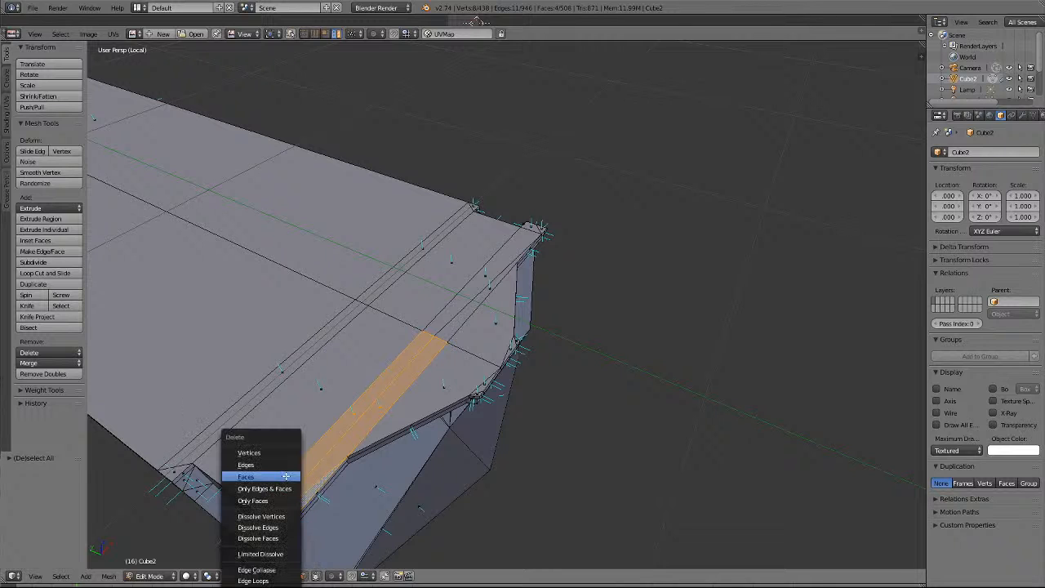
click(286, 476)
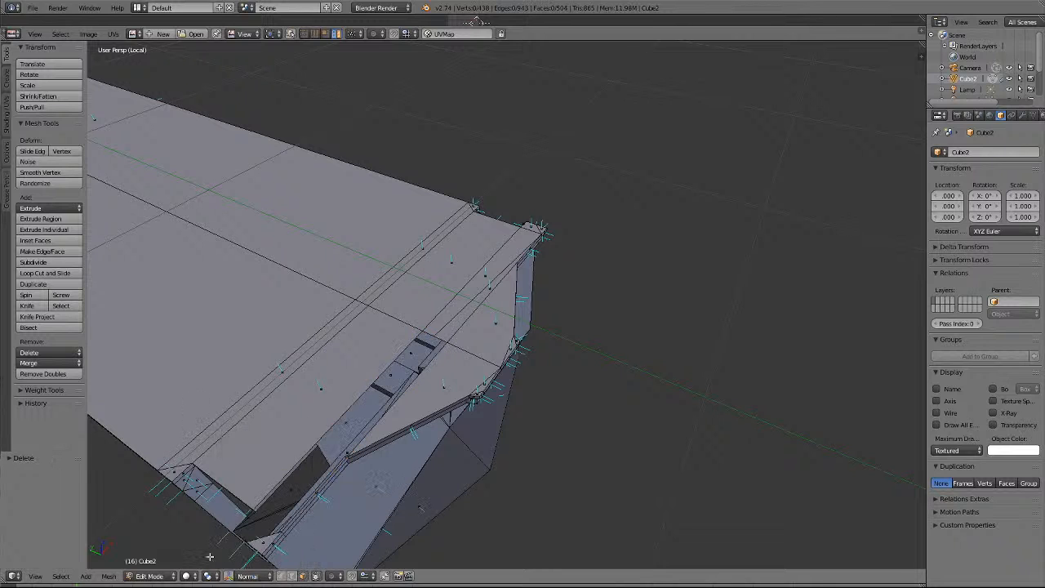
Extrude the two short edges at the gap's centre-line end along the global X axis until they reach the notch corner.
right_click(431, 329)
key(a)
right_click(439, 335)
key(g)
key(x)
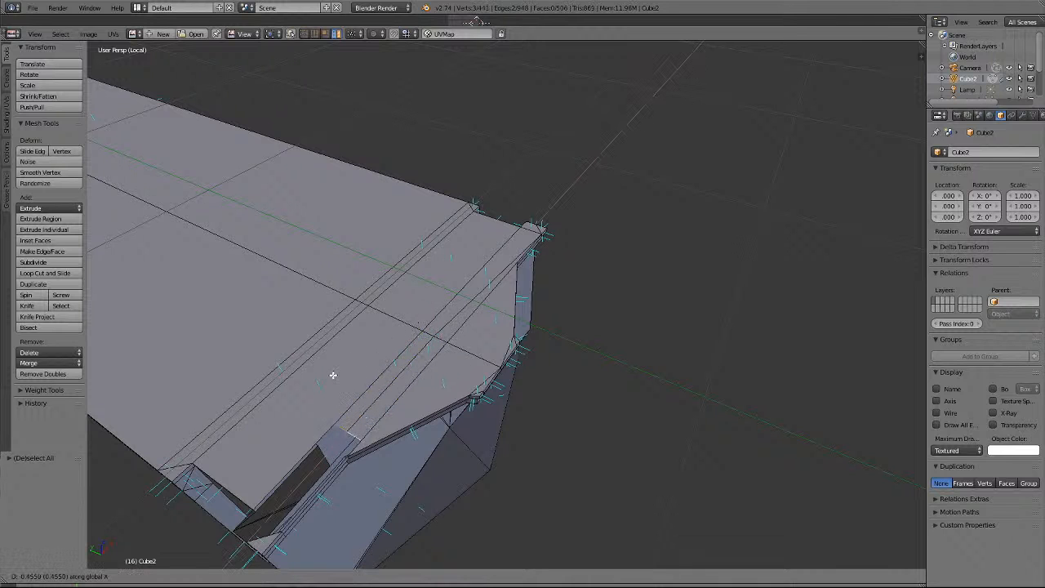
click(317, 382)
Merge the outer vertex of the extruded strip with the adjacent notch corner vertex at the last selected one.
key(KP_Decimal)
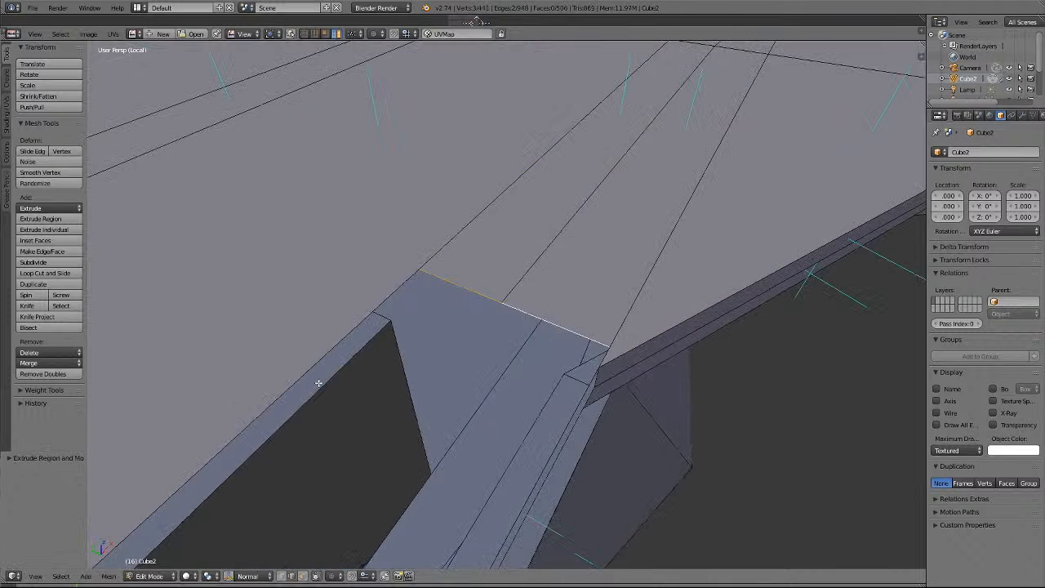
scroll(322, 388, down, 7)
scroll(322, 389, down, 1)
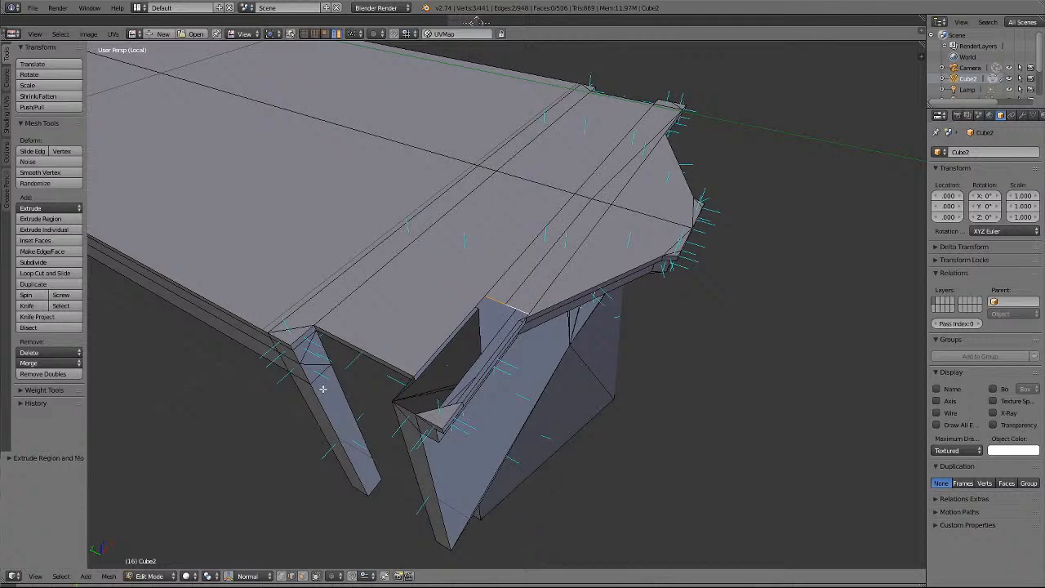
key(a)
right_click(529, 314)
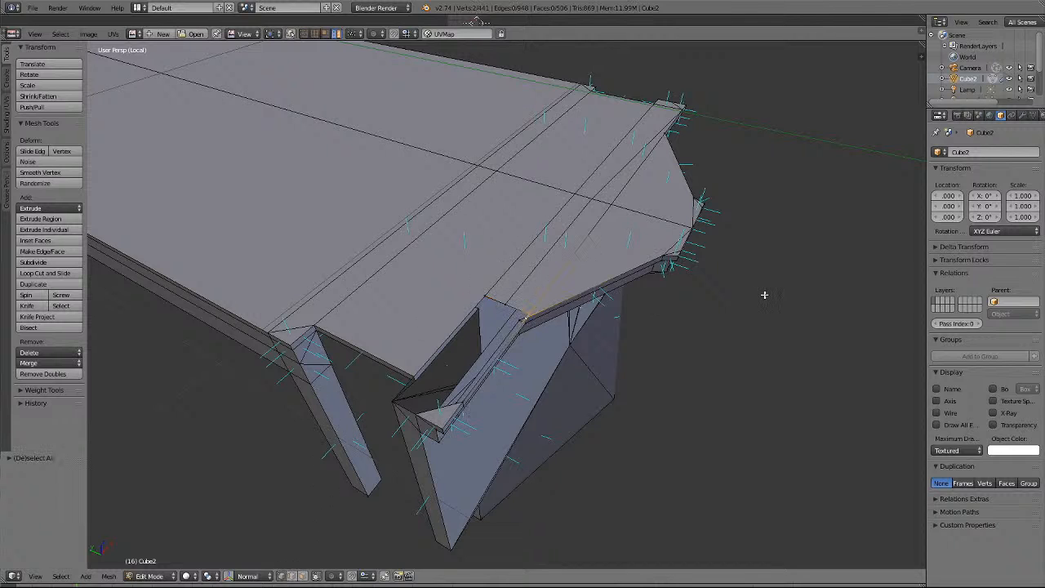
click(49, 362)
click(45, 391)
Merge the strip's middle vertex into the inner vertex of the small corner face at the last selected one.
key(a)
right_click(504, 302)
shift+right_click(462, 403)
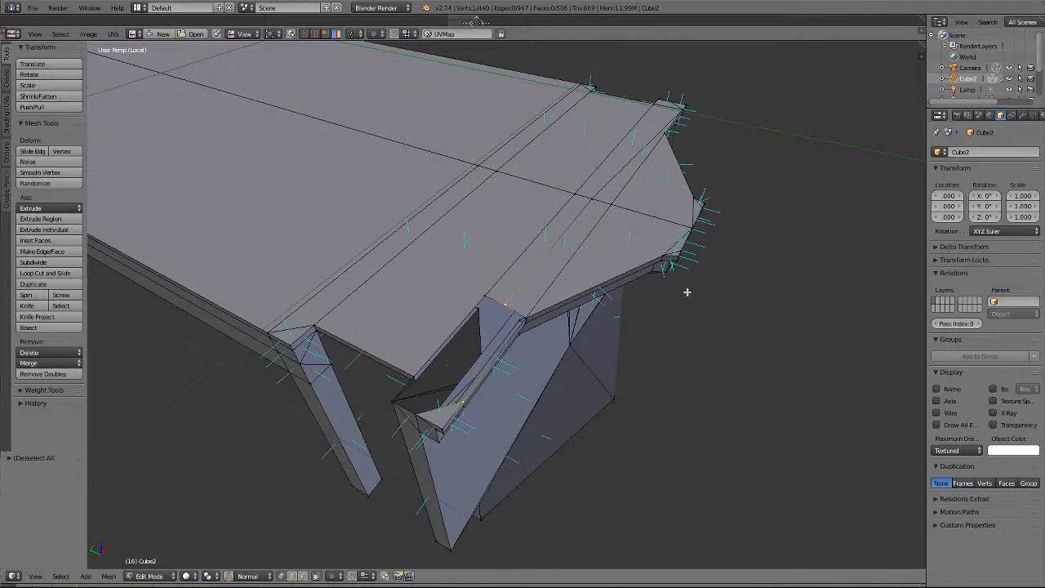
click(28, 363)
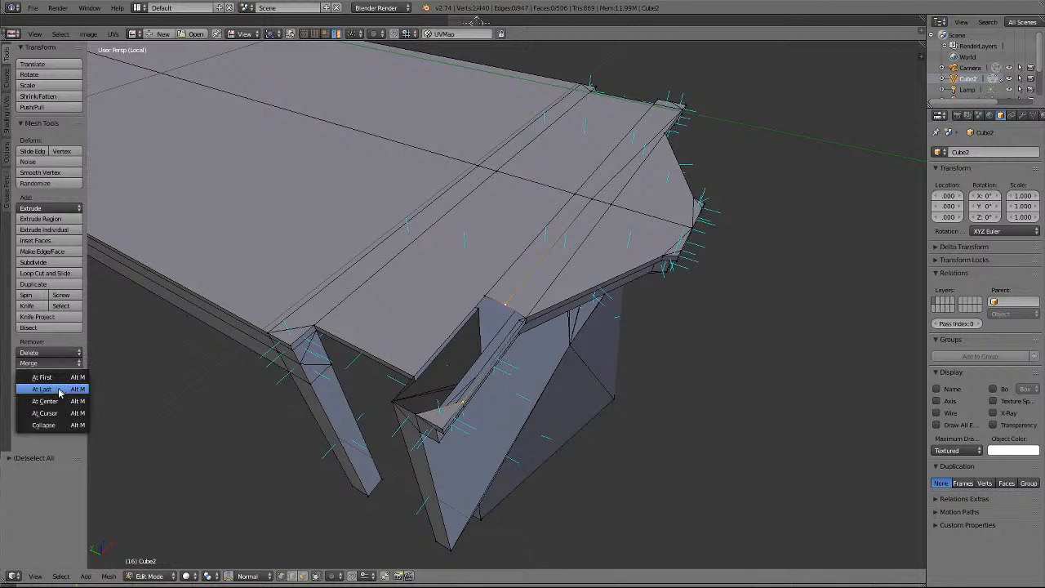
click(53, 393)
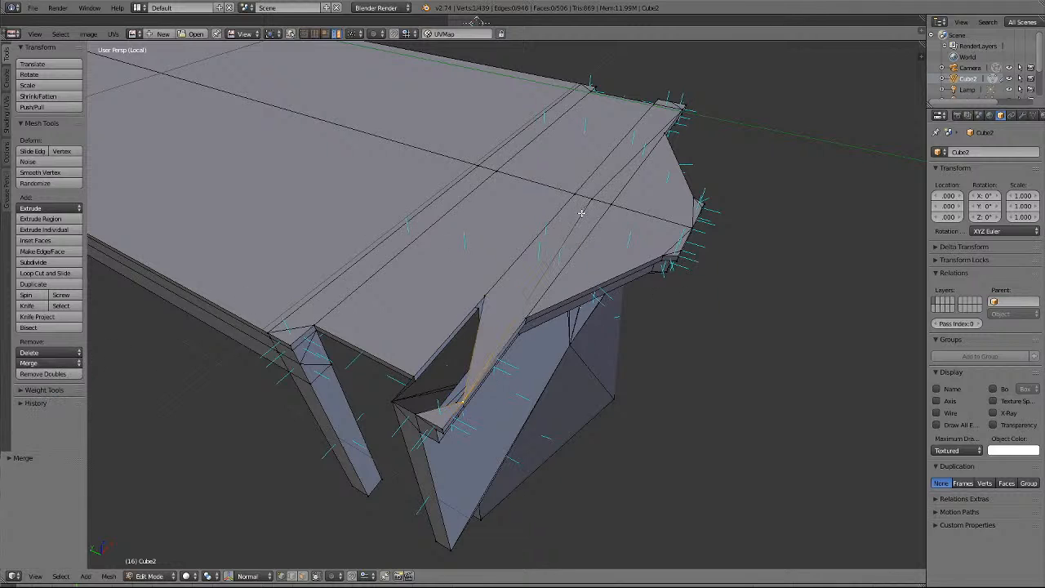
key(a)
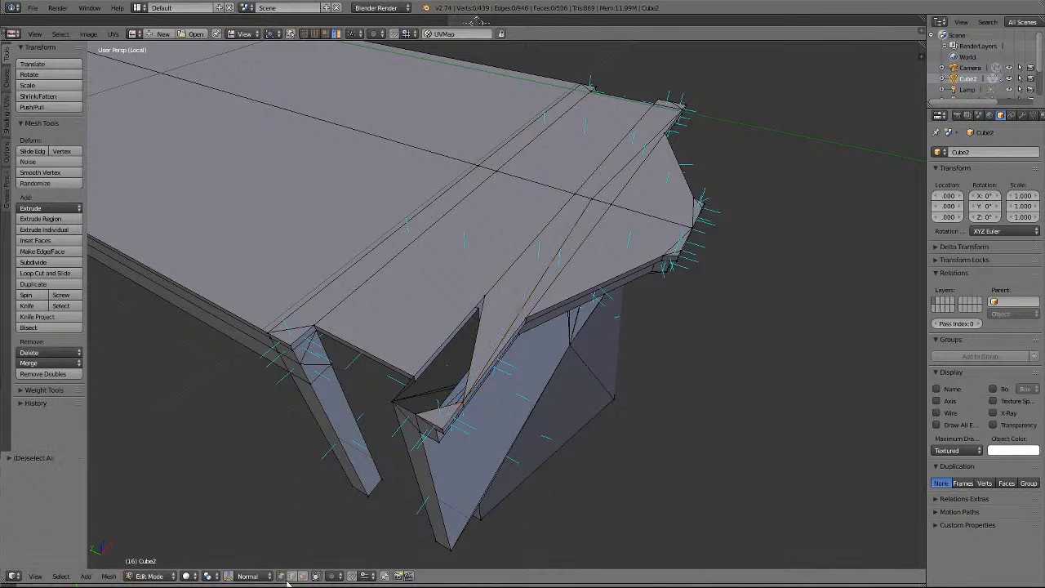
Extrude the open edge above the outer leg inward to form a small top face beside the corner.
right_click(399, 389)
key(e)
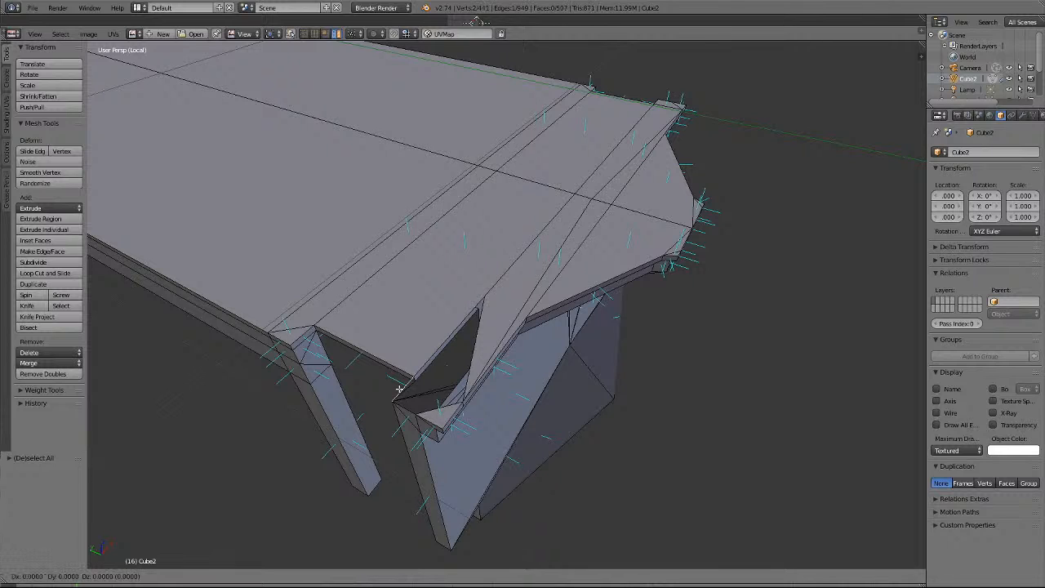
click(419, 392)
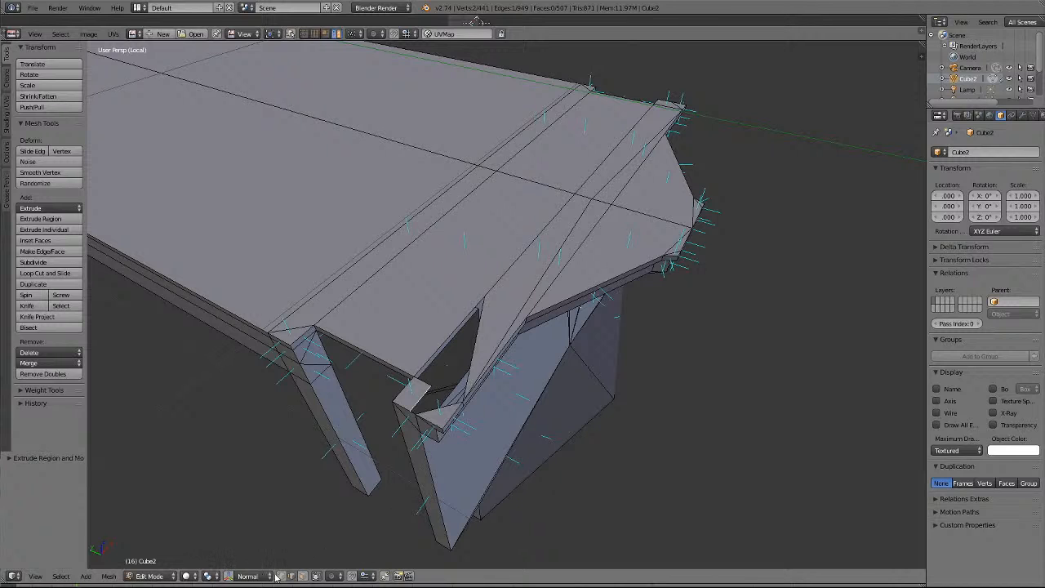
Merge both vertices of the newly extruded edge into the adjacent corner-face vertices, each at the last selected one.
key(a)
right_click(414, 416)
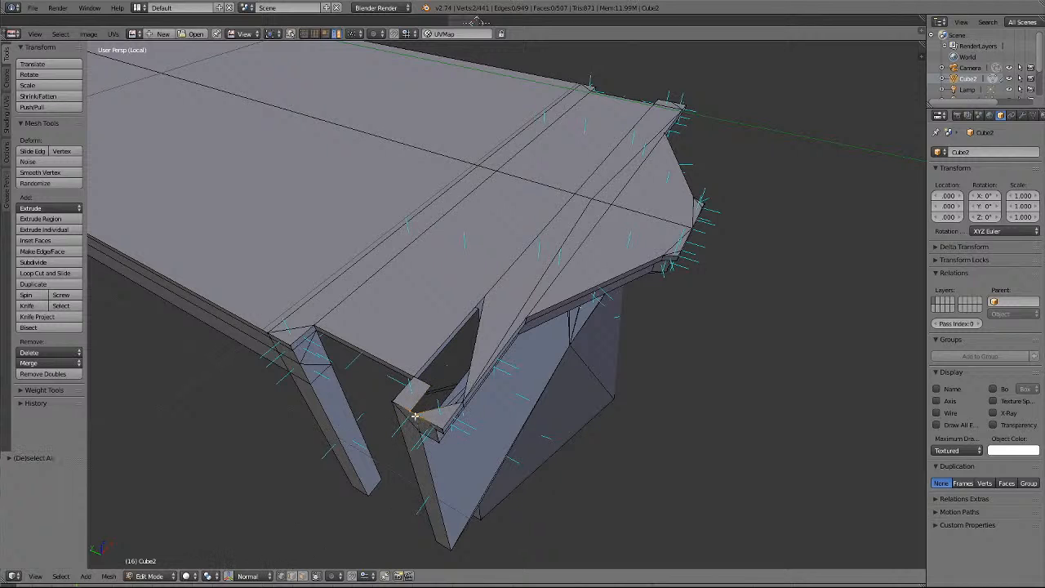
click(60, 389)
shift+right_click(462, 403)
click(42, 363)
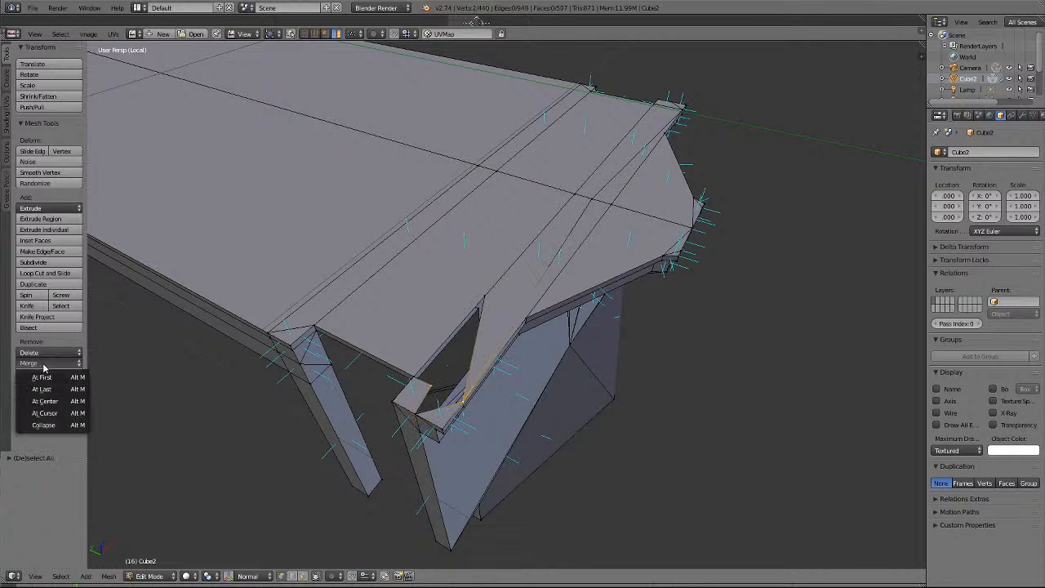
click(47, 388)
key(a)
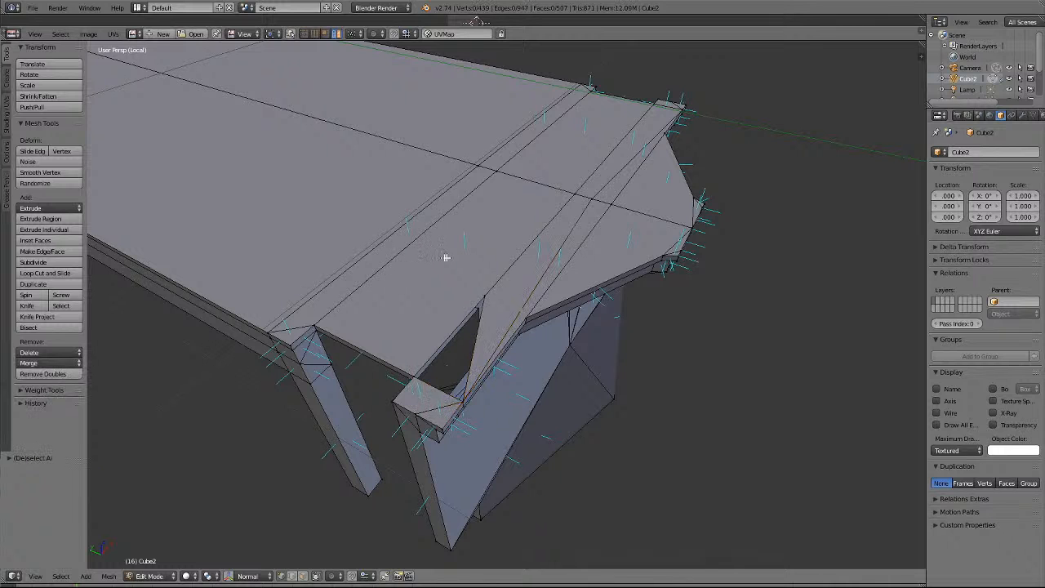
Merge the strip's remaining inner vertex into the corner vertex above the leg at last to close the triangular hole.
right_click(488, 295)
scroll(577, 301, up, 2)
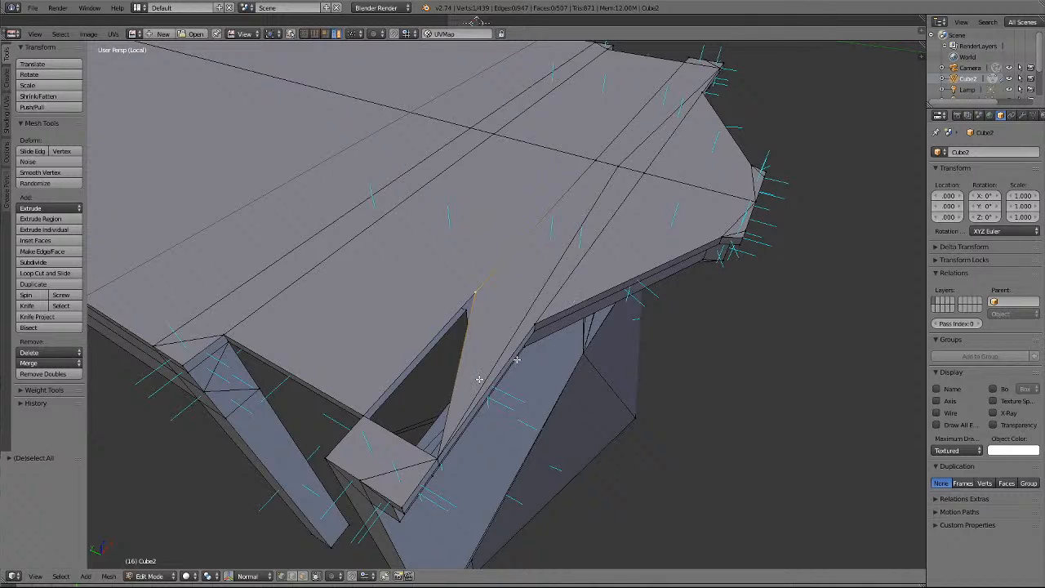
shift+right_click(364, 416)
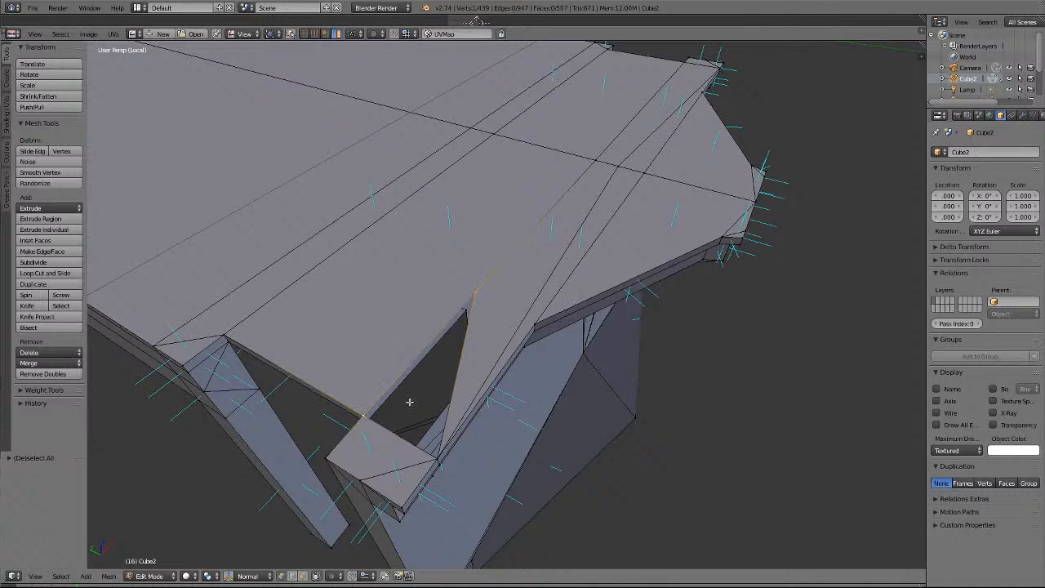
click(30, 363)
click(37, 389)
key(a)
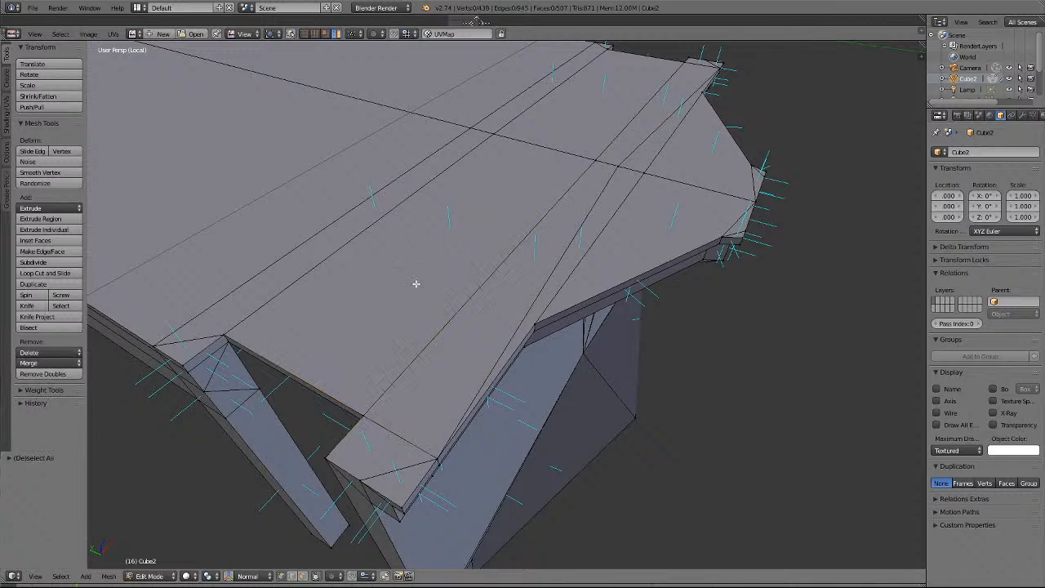
Merge the three neighbouring centre-line vertices near the other end of the top surface at the last selected one.
scroll(417, 285, down, 3)
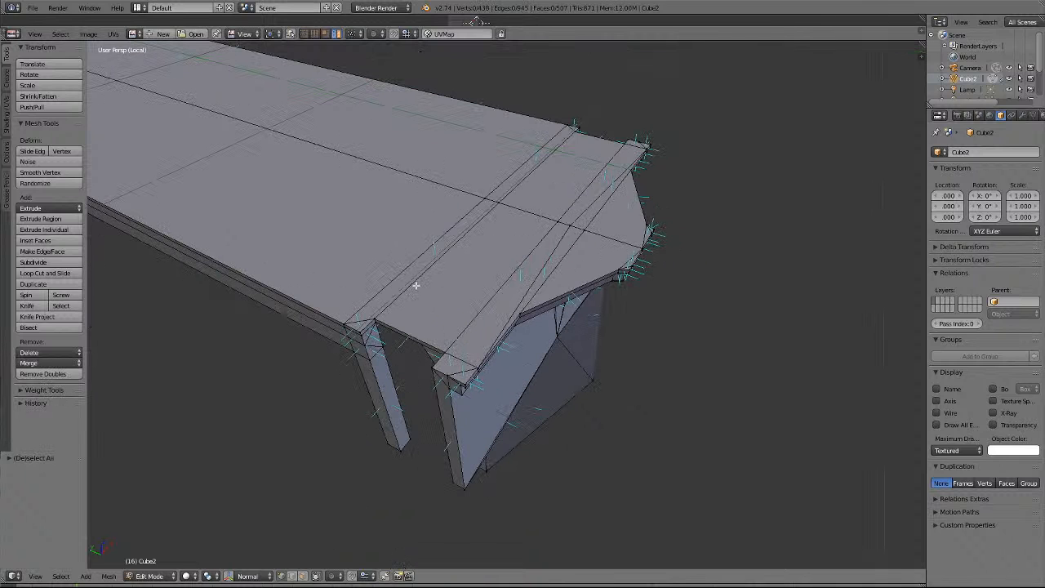
middle_drag(416, 285, 441, 285)
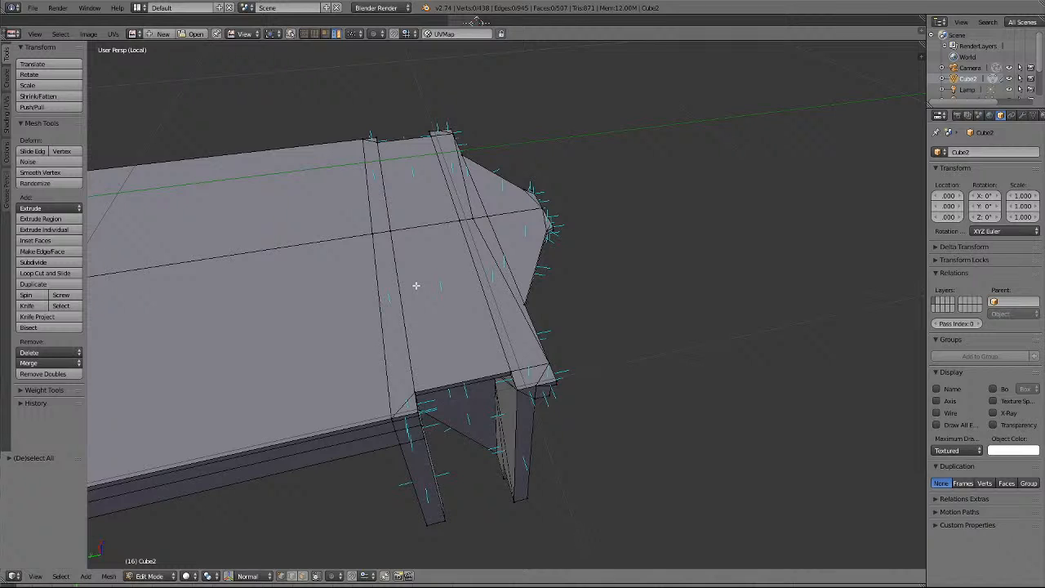
scroll(316, 306, down, 4)
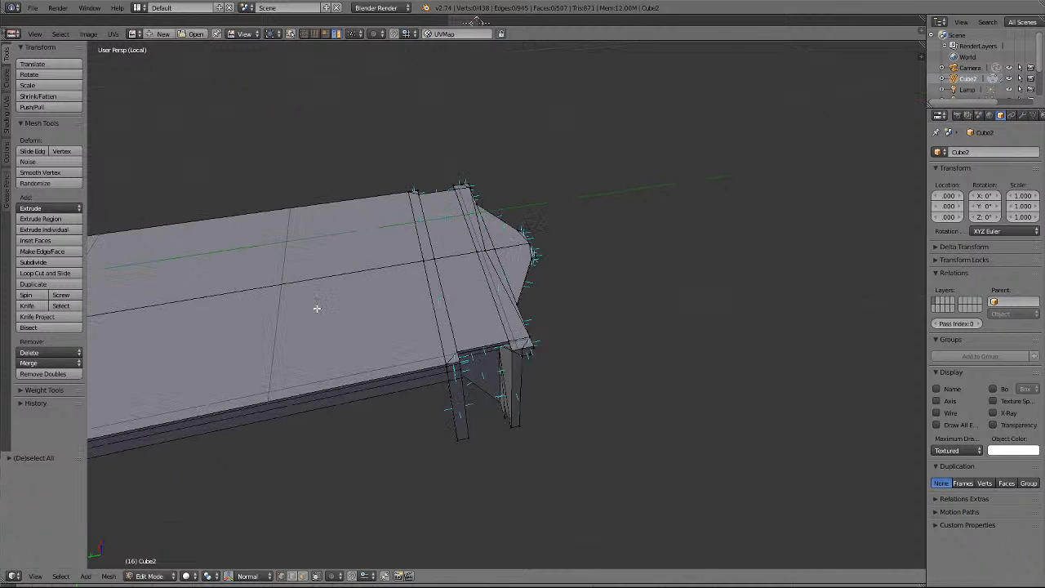
scroll(318, 309, down, 4)
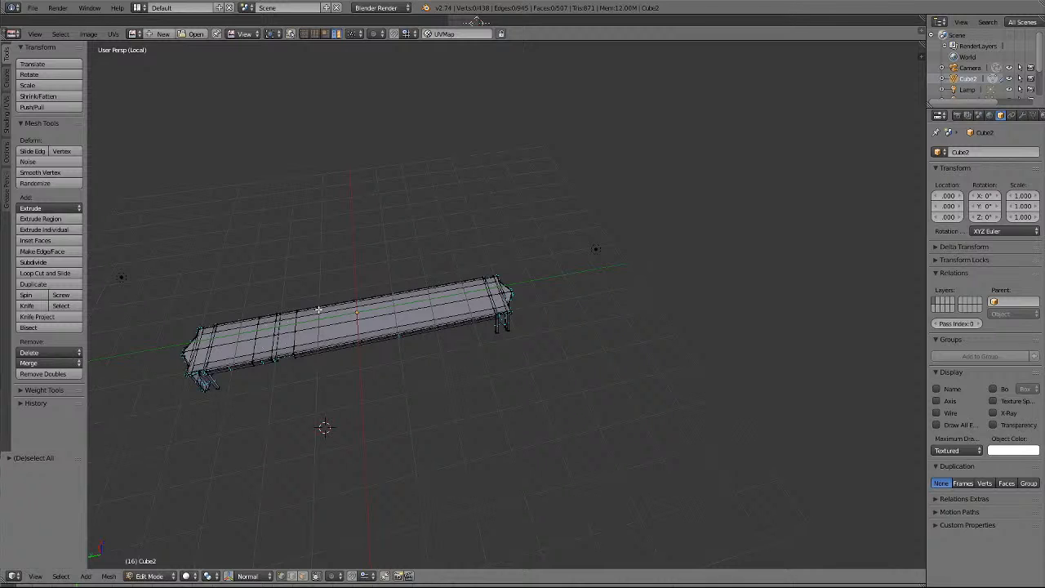
ctrl+scroll(308, 341, down, 17)
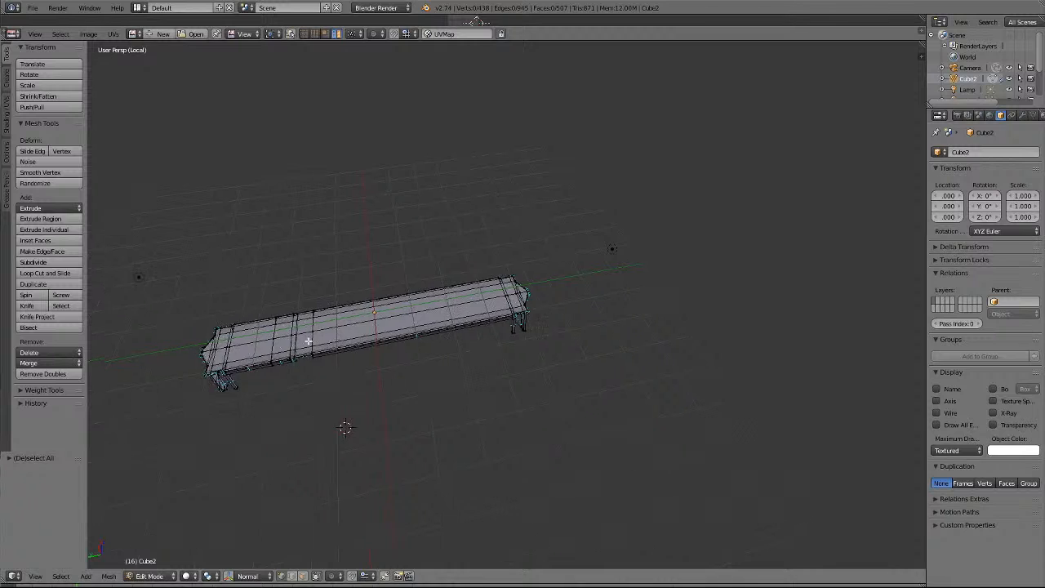
scroll(467, 388, up, 8)
shift+scroll(467, 389, down, 12)
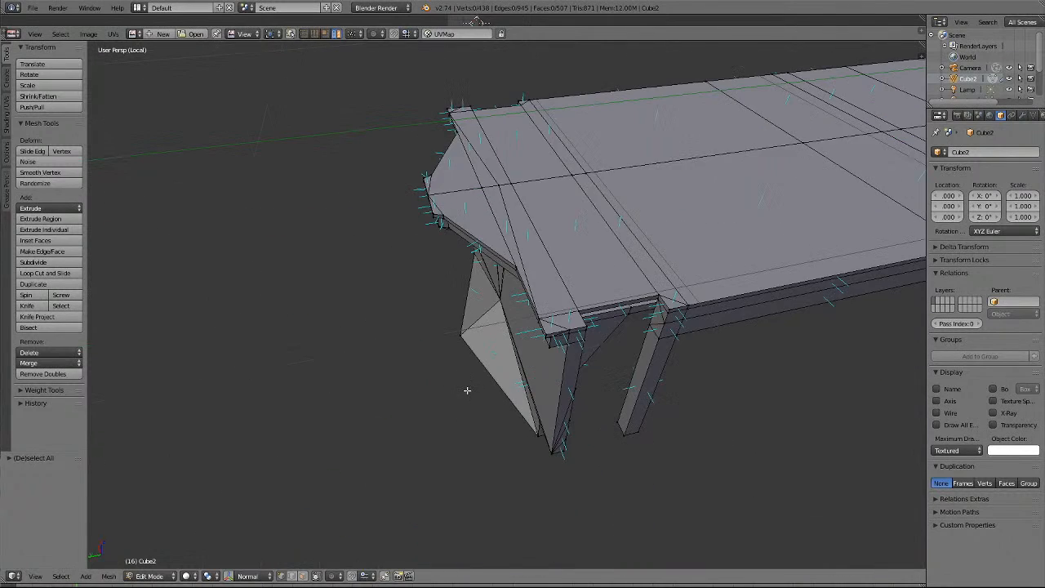
ctrl+scroll(467, 390, up, 6)
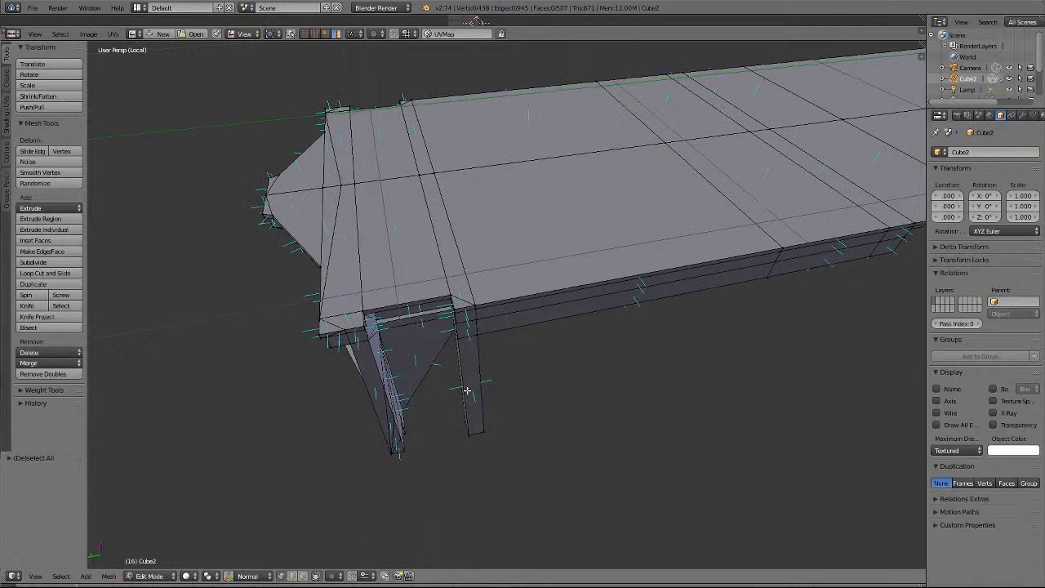
right_click(342, 186)
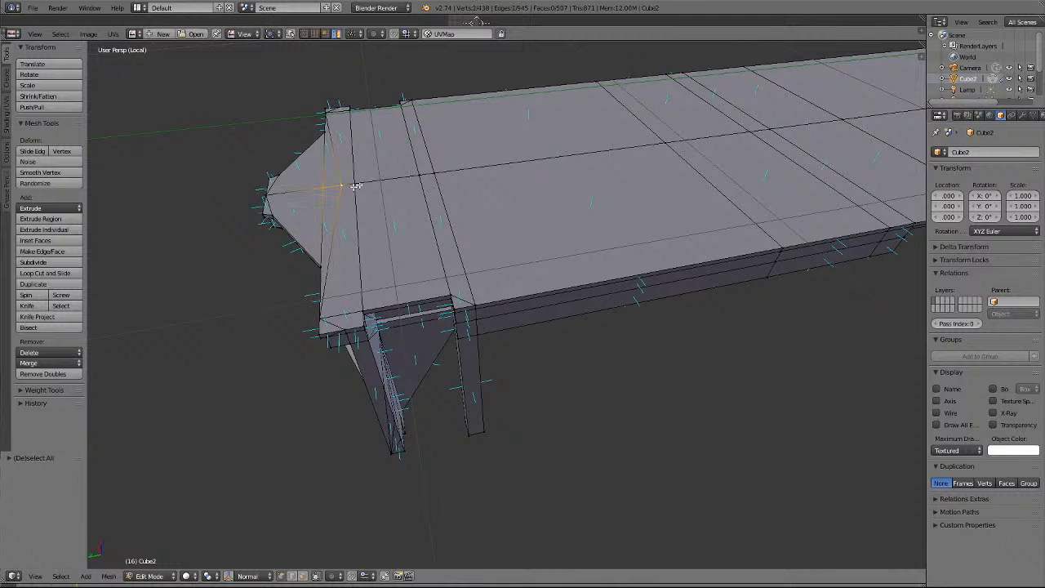
shift+right_click(359, 185)
click(57, 363)
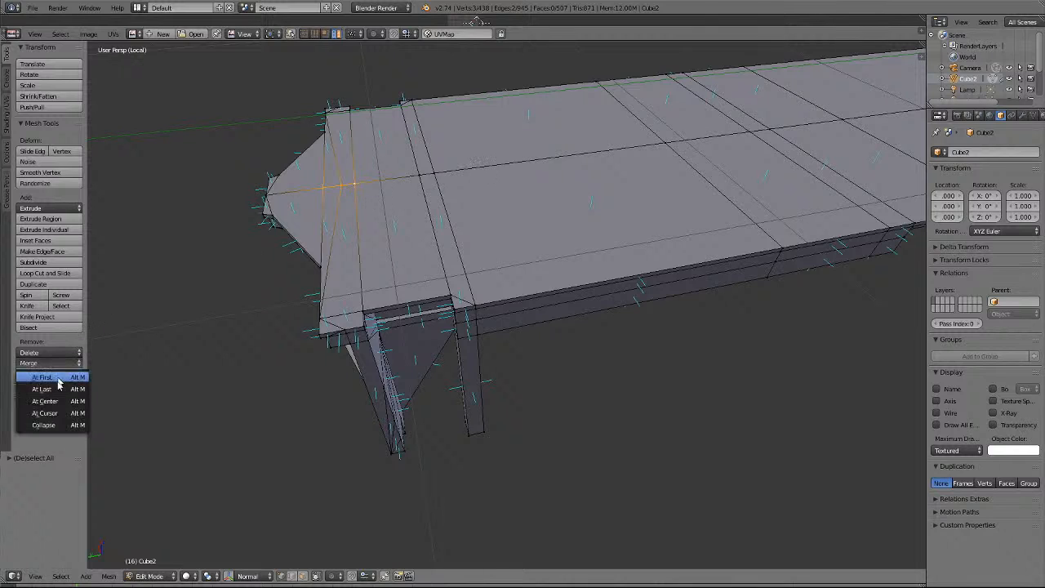
click(42, 388)
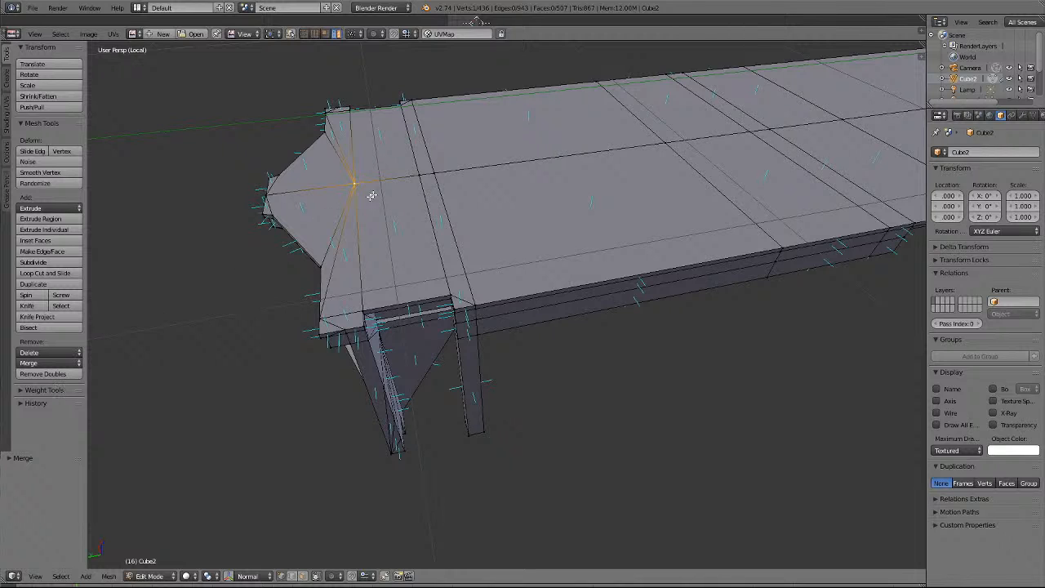
Merge the fan-centre vertex and the two centre-line vertices beside it at the last selected one, on the table top's end.
shift+click(419, 175)
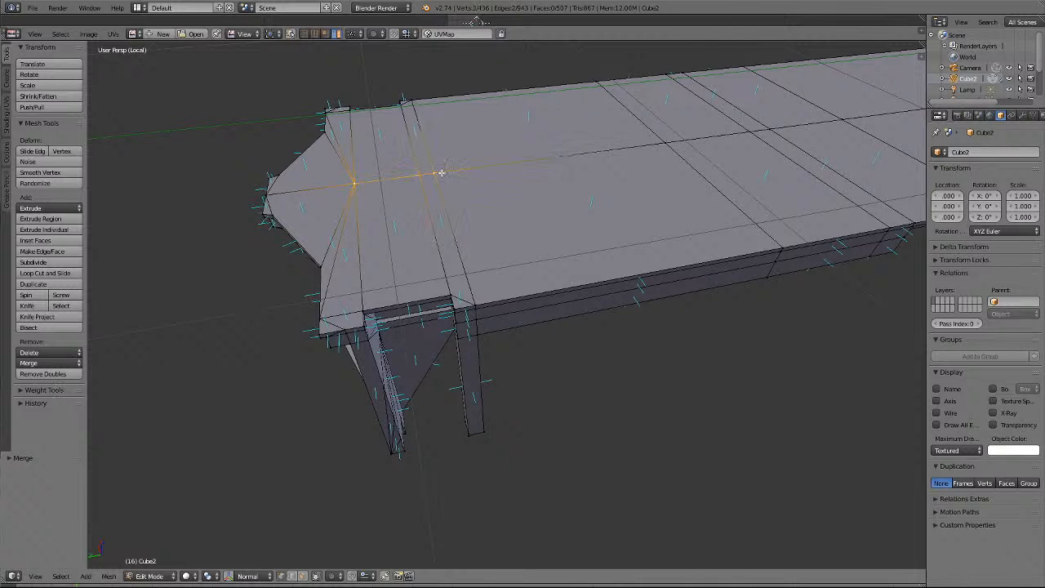
click(36, 363)
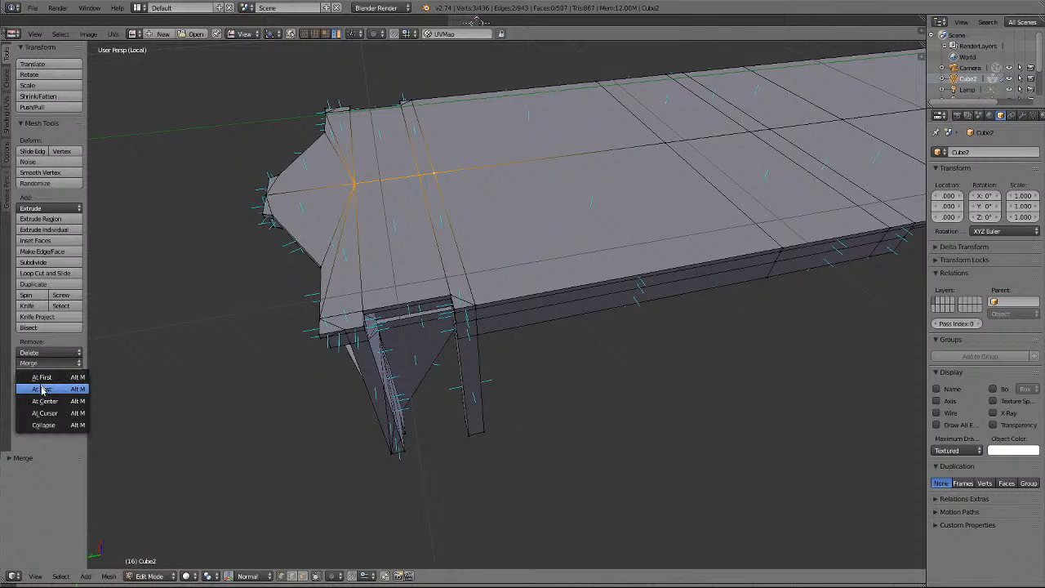
click(41, 389)
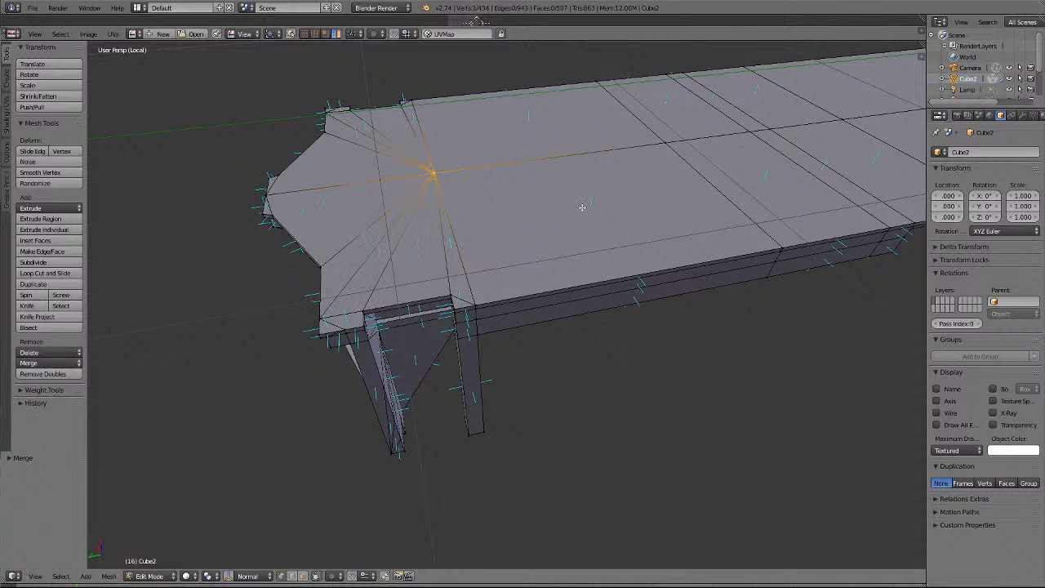
key(a)
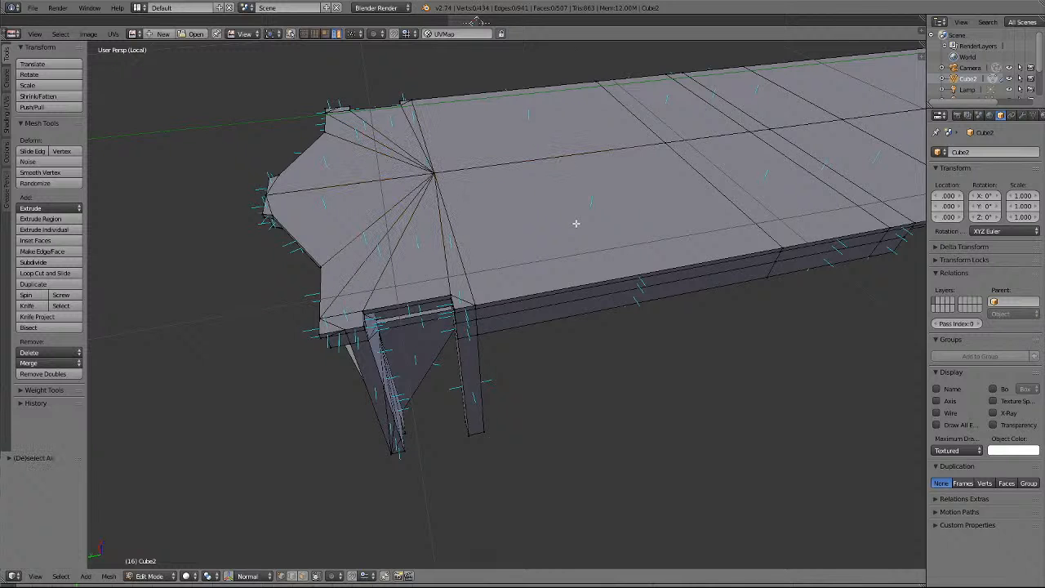
Examine the end of the mesh from above, below and the side to check the merged top surface.
scroll(576, 223, down, 4)
scroll(575, 223, up, 3)
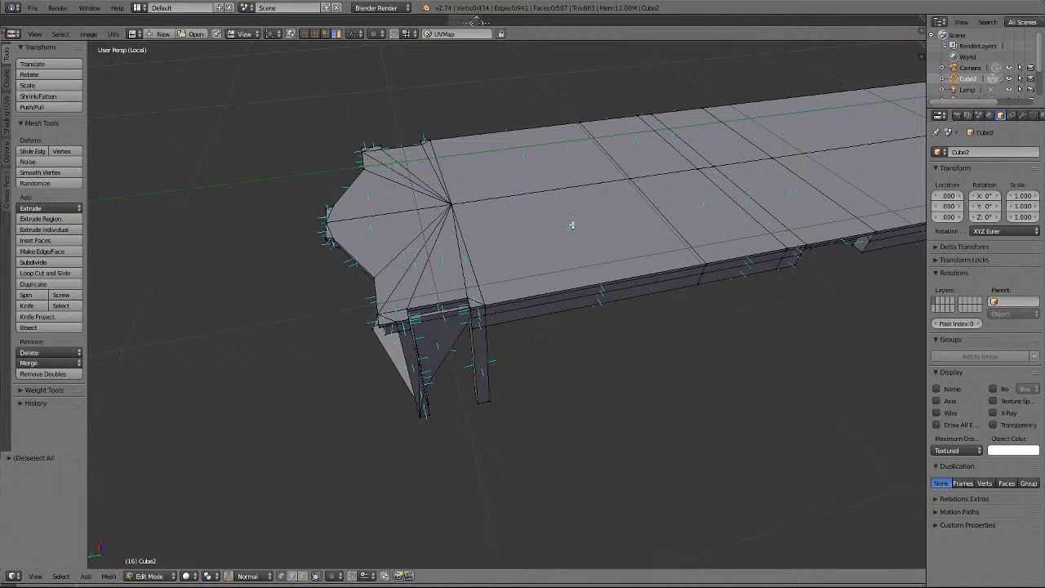
middle_drag(606, 211, 606, 211)
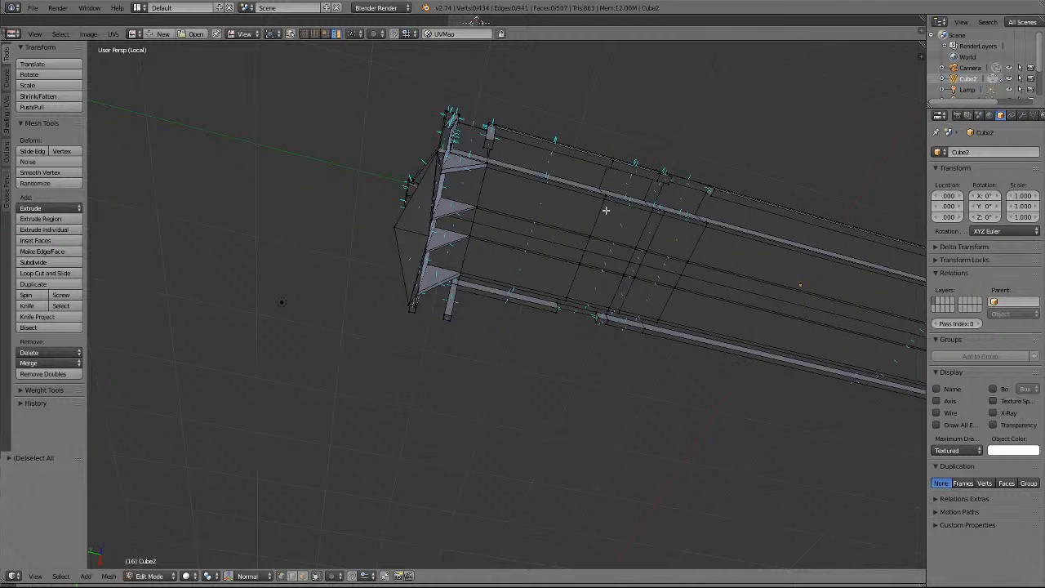
middle_drag(606, 211, 606, 210)
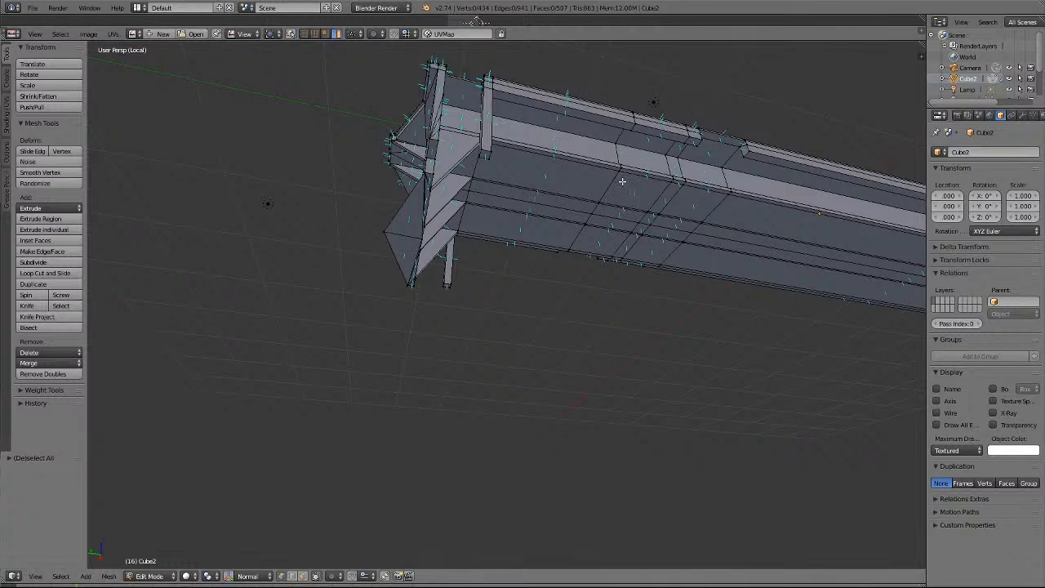
middle_drag(804, 81, 804, 81)
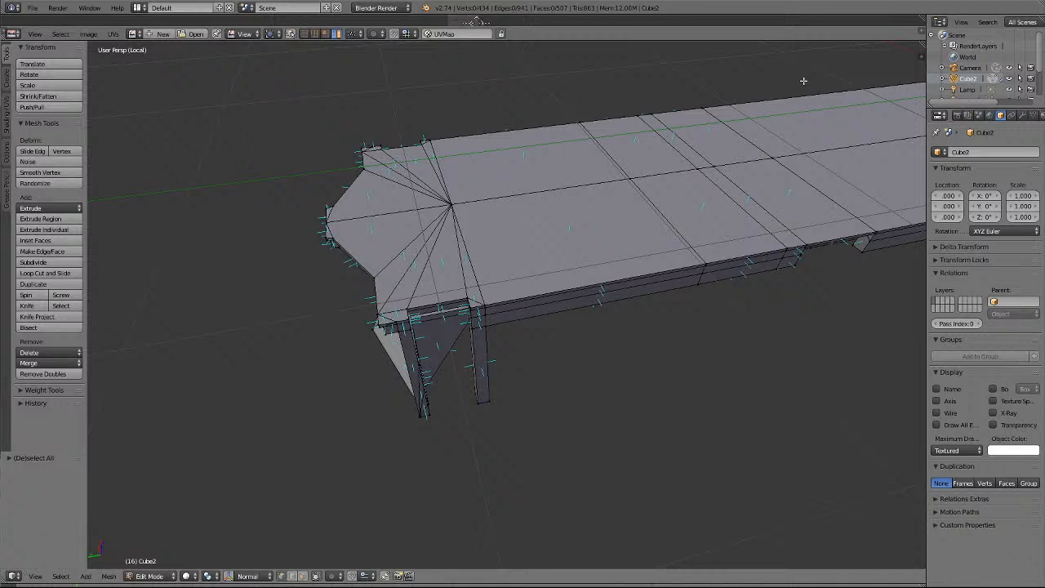
key(KP_6)
key(KP_6)
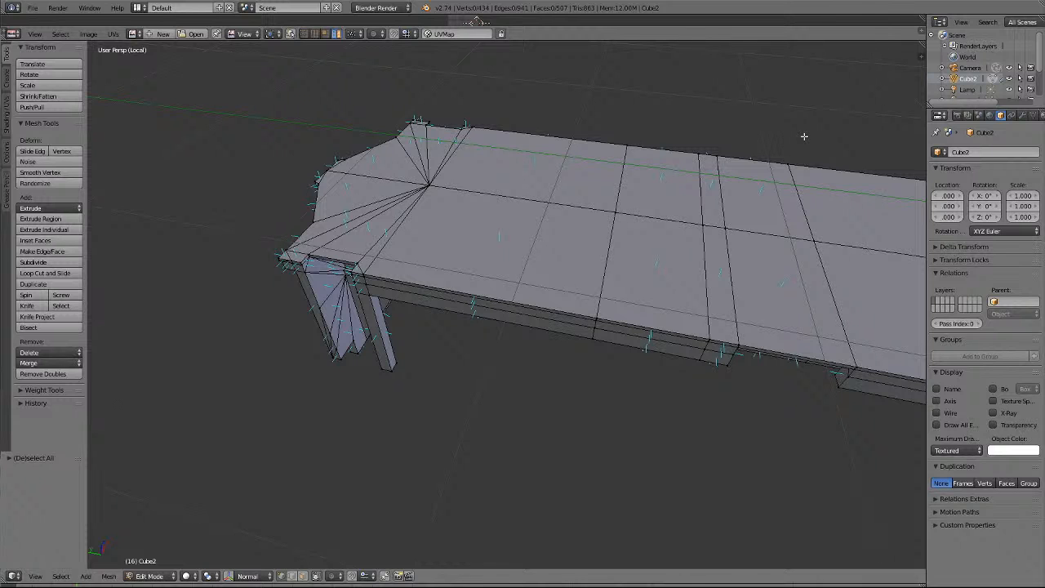
key(a)
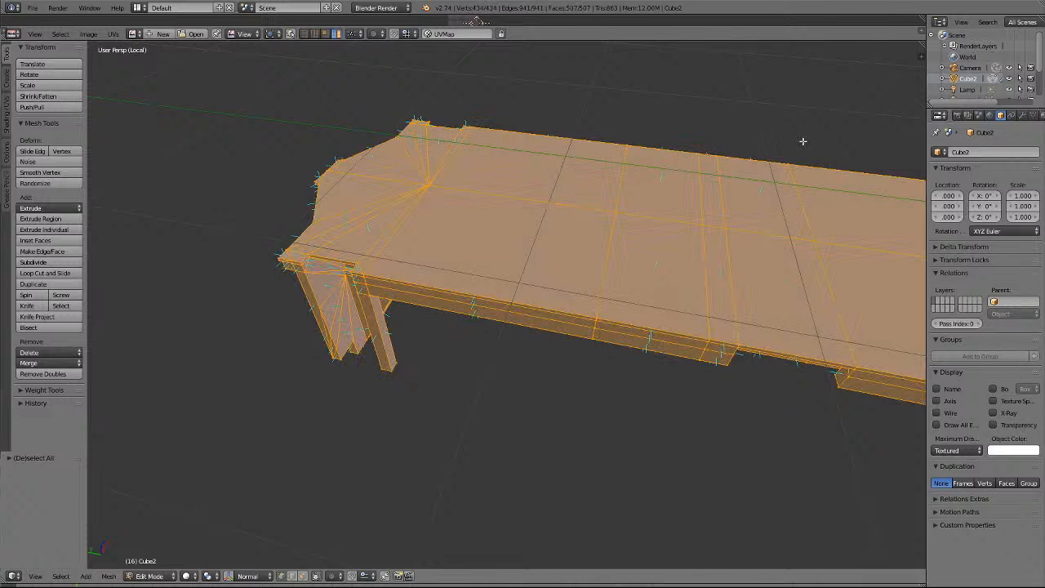
key(a)
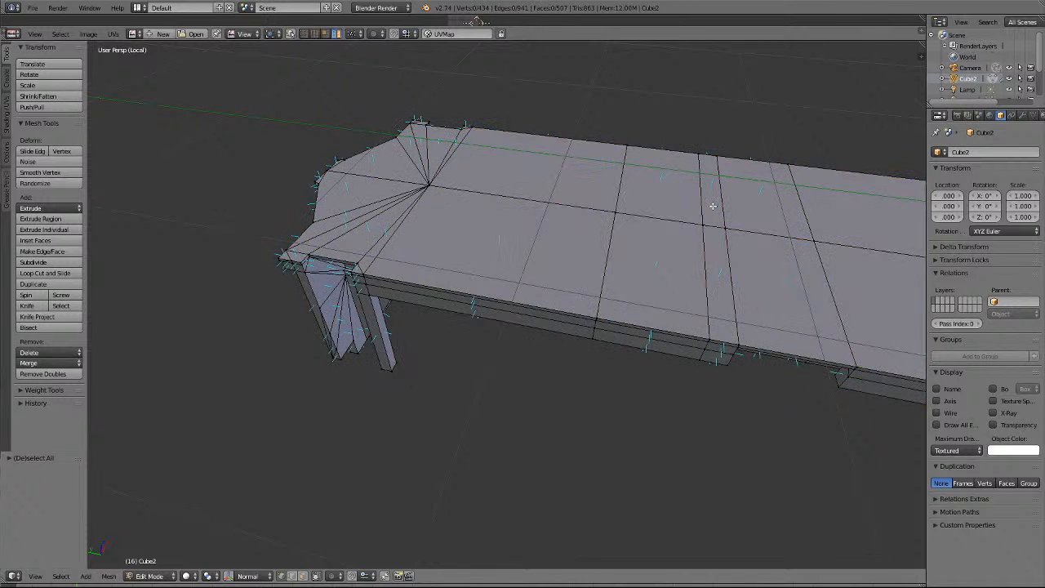
Merge the next three centre-line vertices further along the top surface at the last selected one.
right_click(615, 213)
shift+right_click(702, 222)
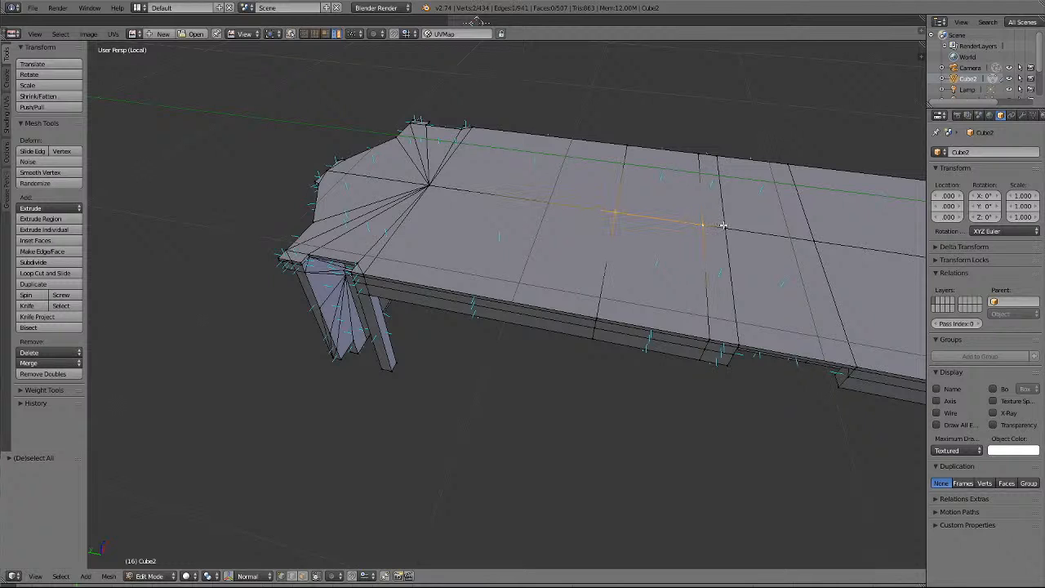
click(44, 363)
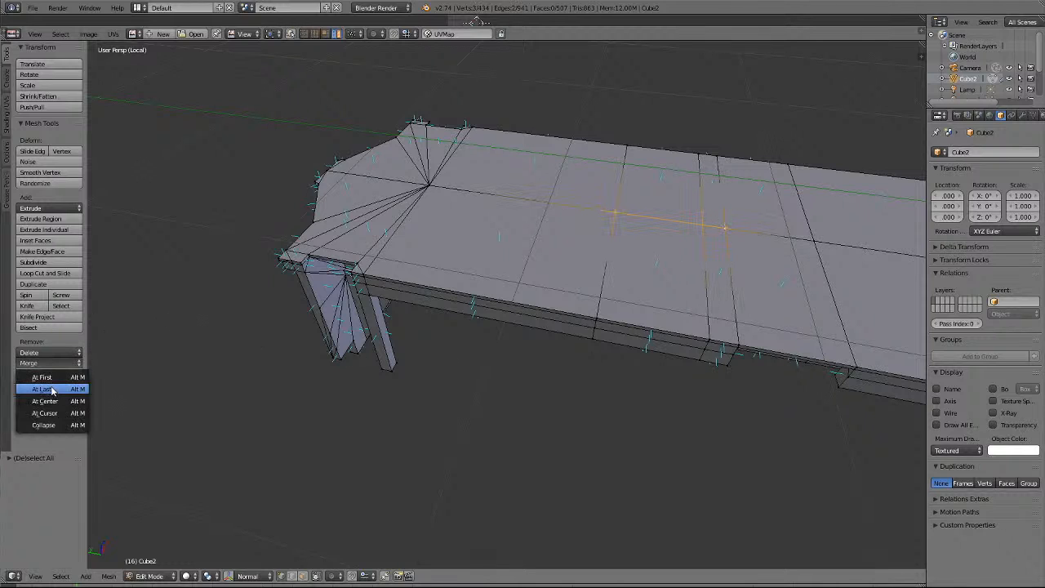
click(52, 391)
key(a)
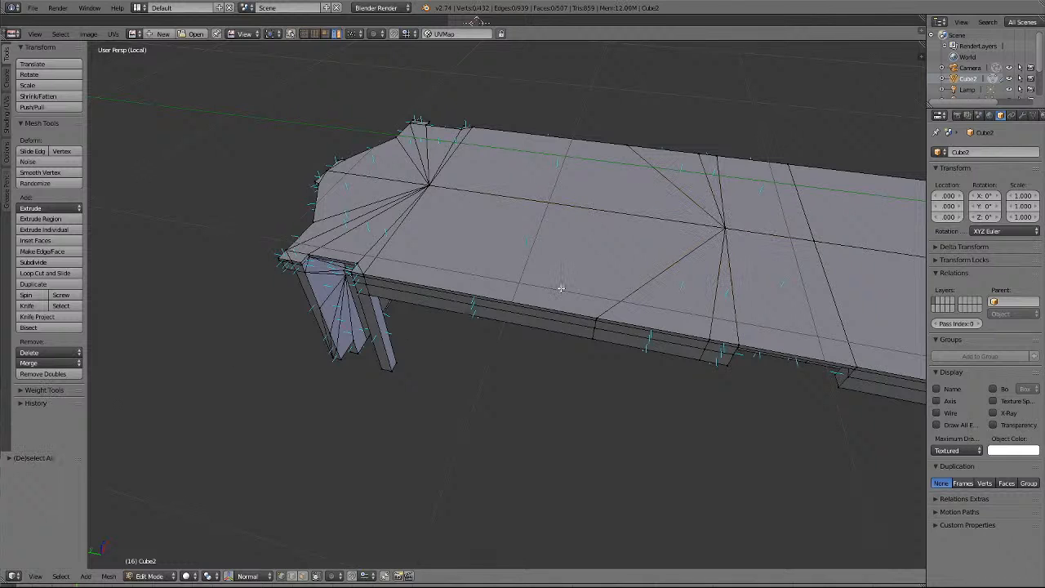
Merge the three vertices on the side rail's uppermost edge at last, into the one above the notch.
middle_drag(561, 287, 560, 288)
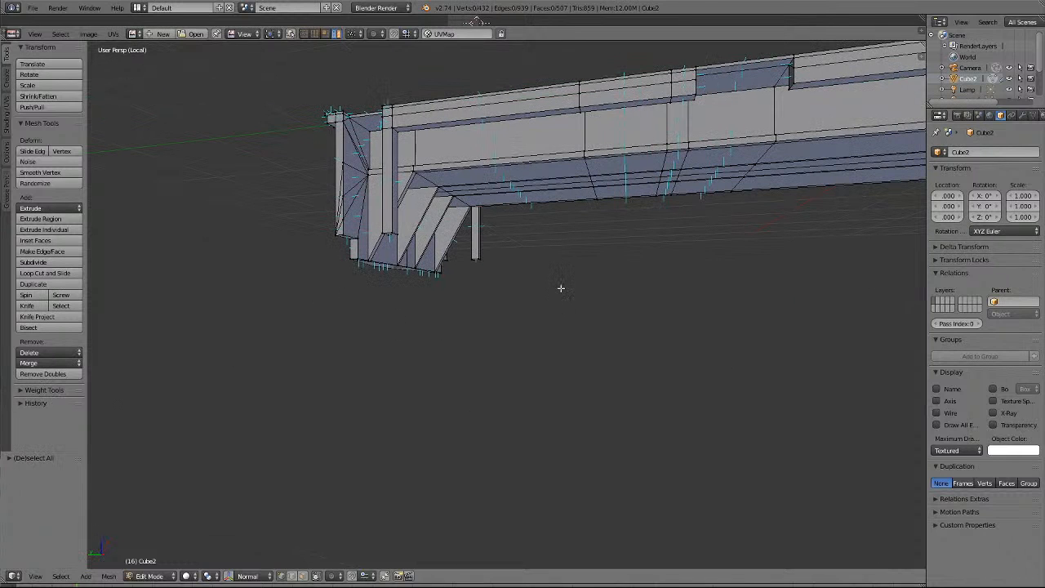
right_click(583, 69)
key(KP_Decimal)
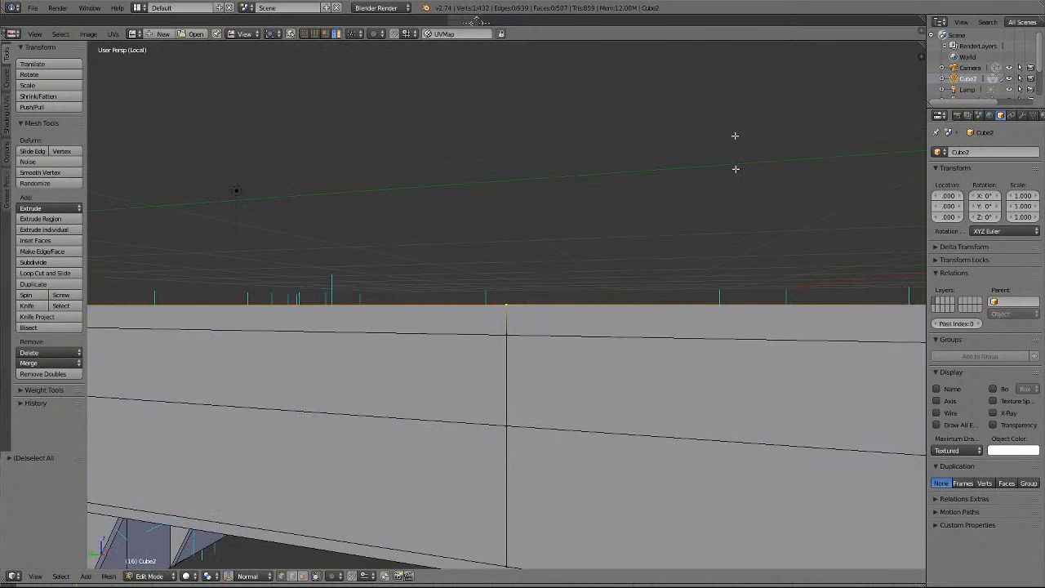
scroll(735, 208, down, 11)
scroll(770, 257, up, 2)
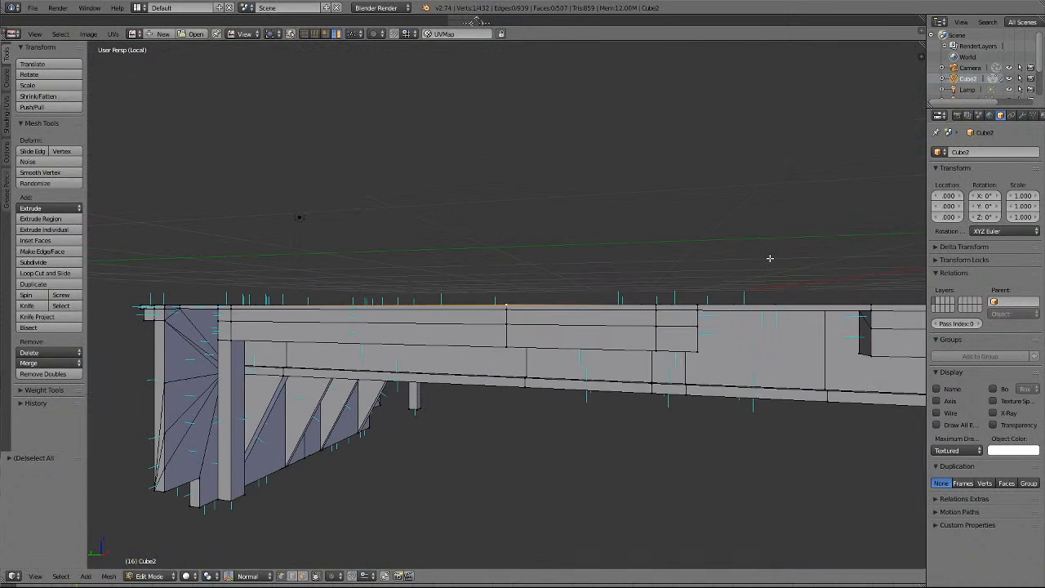
scroll(769, 258, up, 2)
key(KP_2)
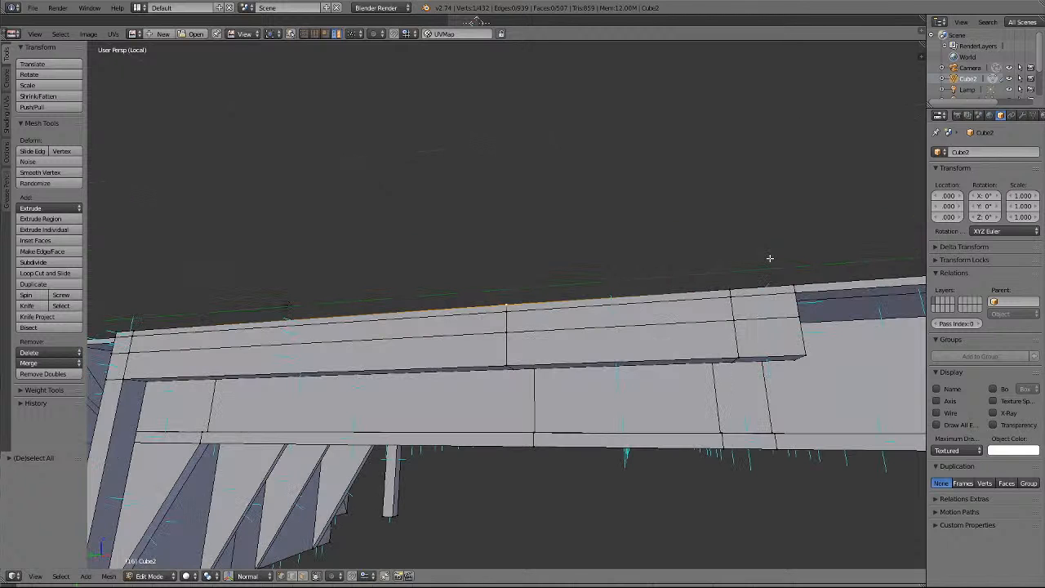
shift+right_click(728, 288)
shift+right_click(783, 273)
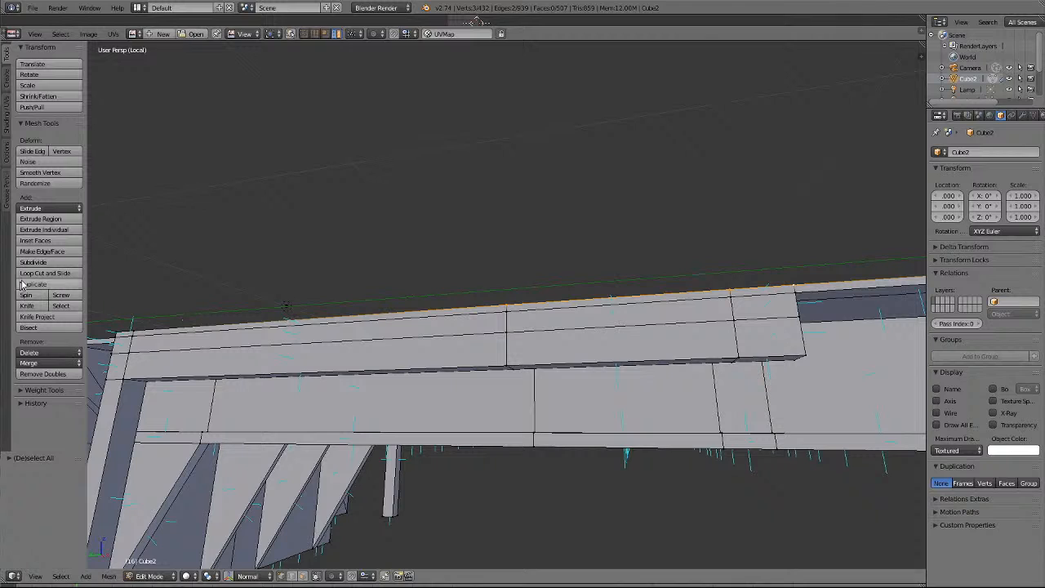
click(36, 362)
click(41, 389)
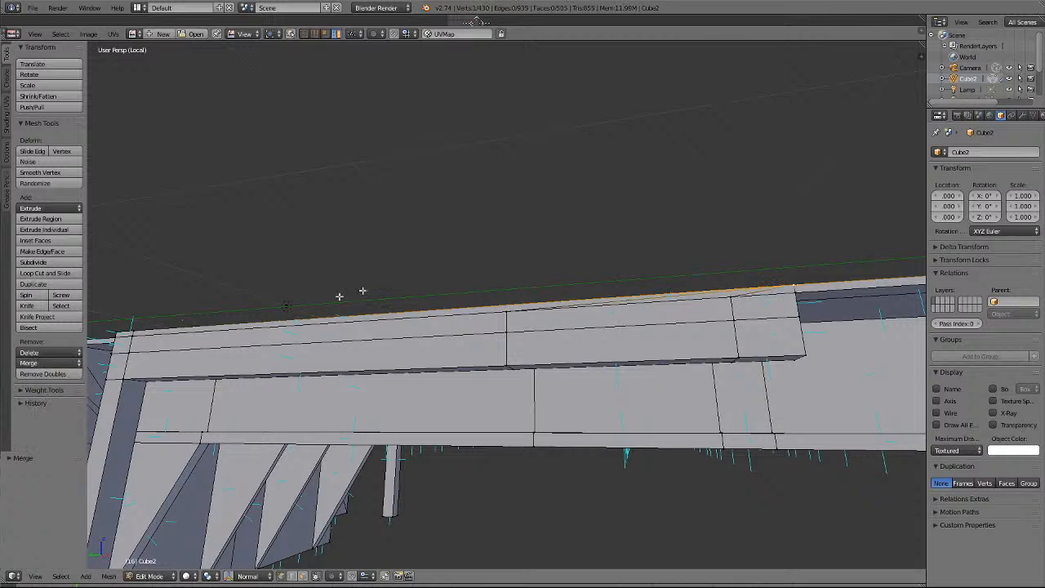
key(a)
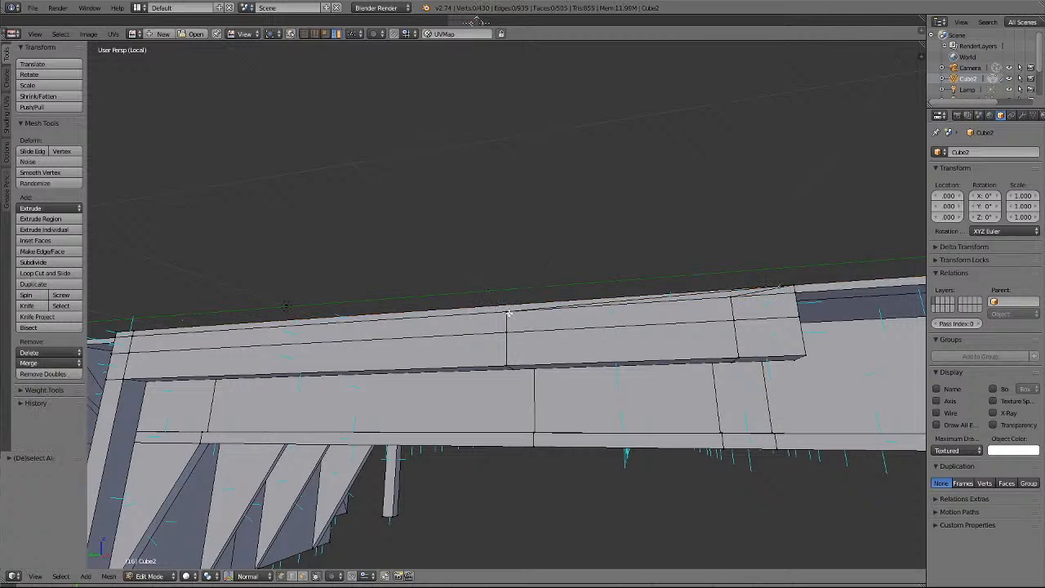
Merge the three vertices on the rail's second edge line at last, into the one at the notch corner.
right_click(506, 313)
shift+right_click(788, 296)
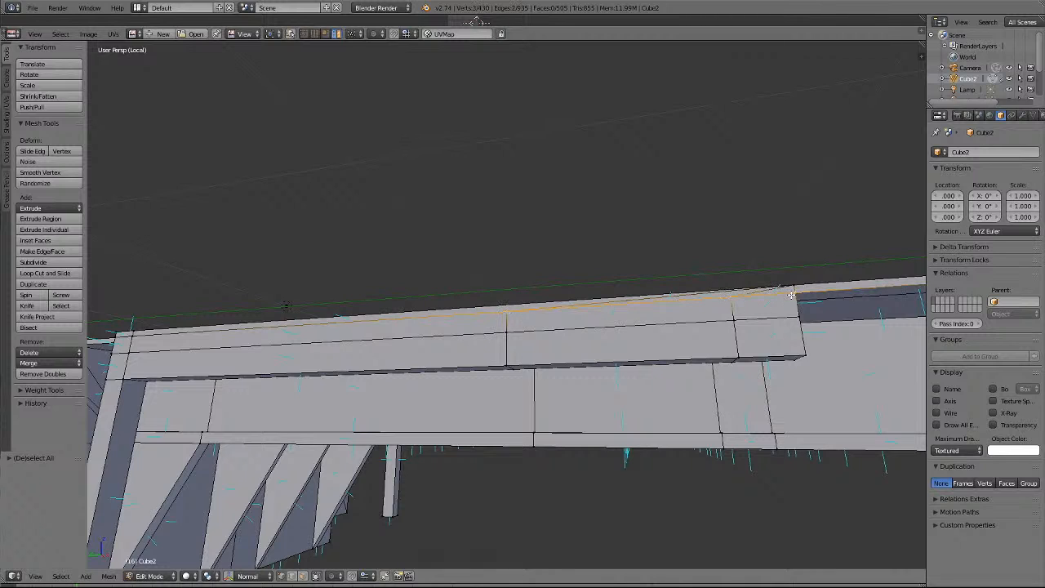
click(36, 363)
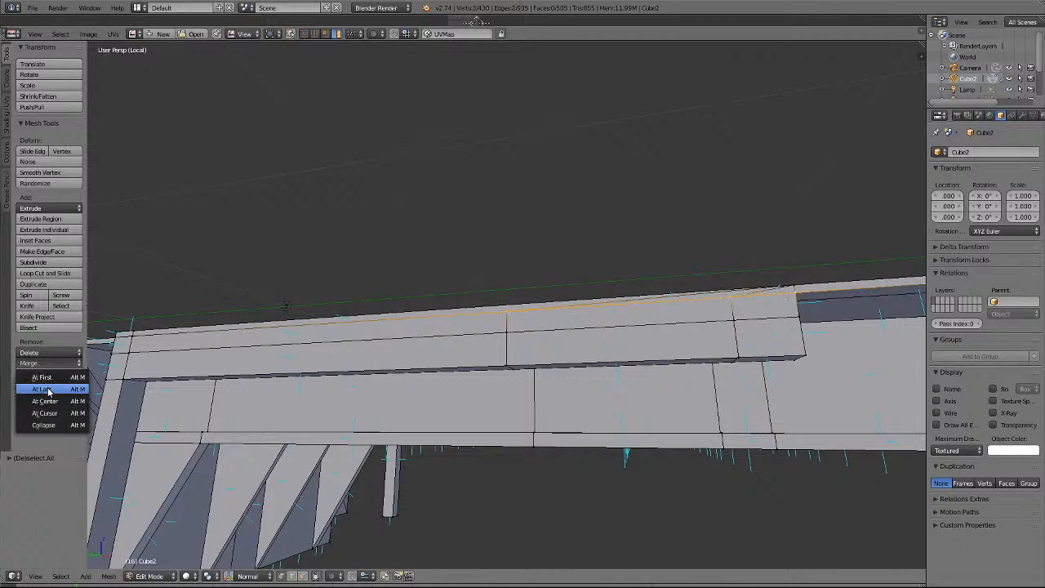
click(47, 394)
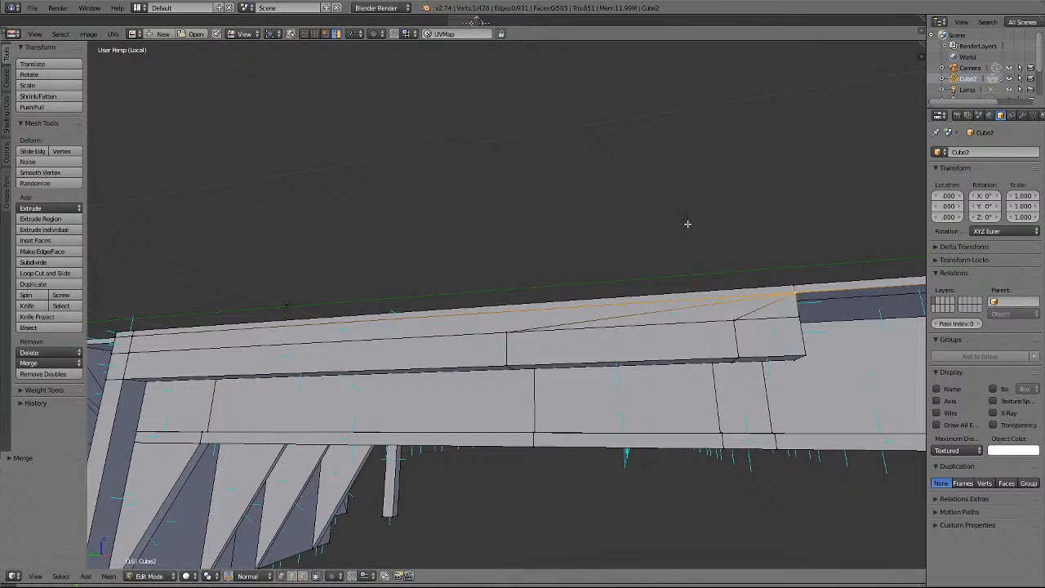
Merge the three vertices along the middle edge line of the rail's outer face at last, at the notch end.
scroll(688, 224, down, 2)
scroll(688, 223, up, 1)
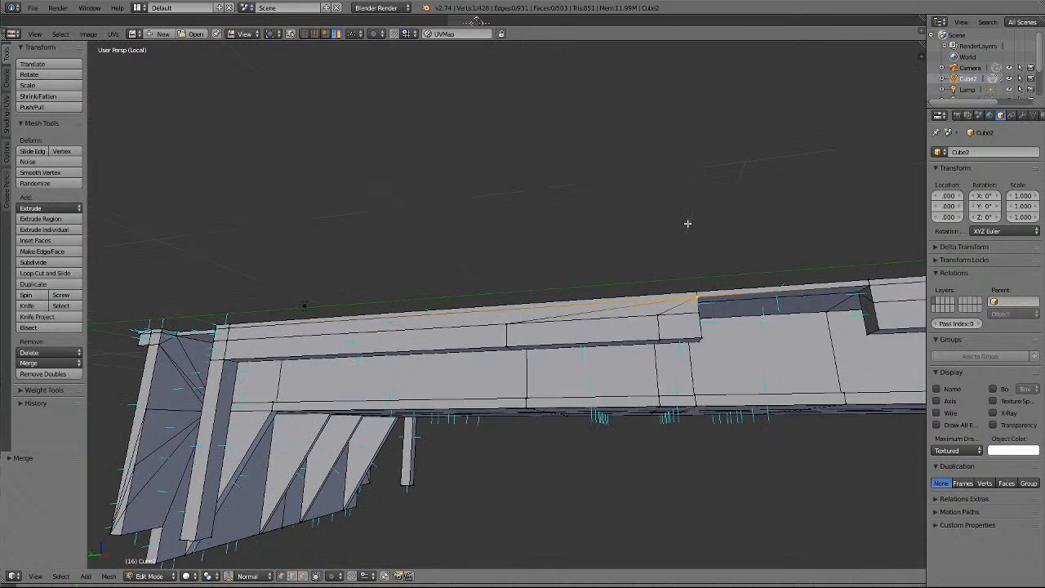
key(a)
right_click(504, 325)
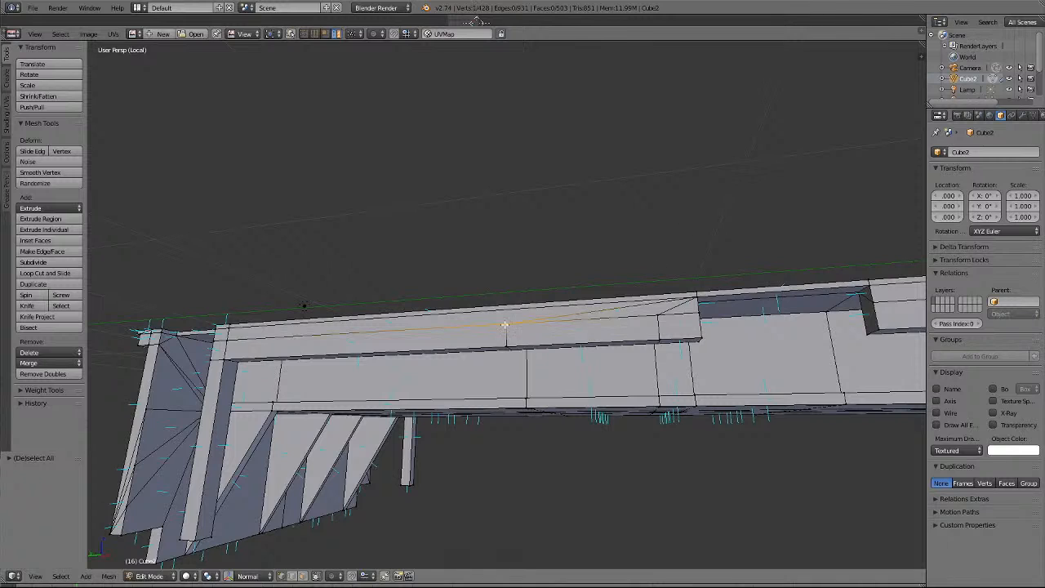
shift+right_click(658, 315)
shift+right_click(687, 313)
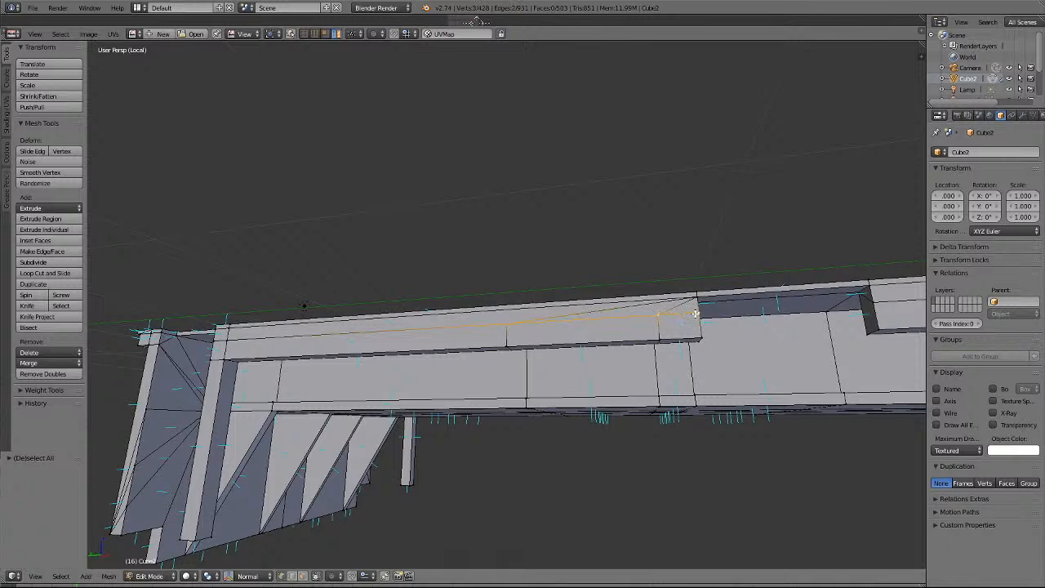
click(49, 362)
click(57, 390)
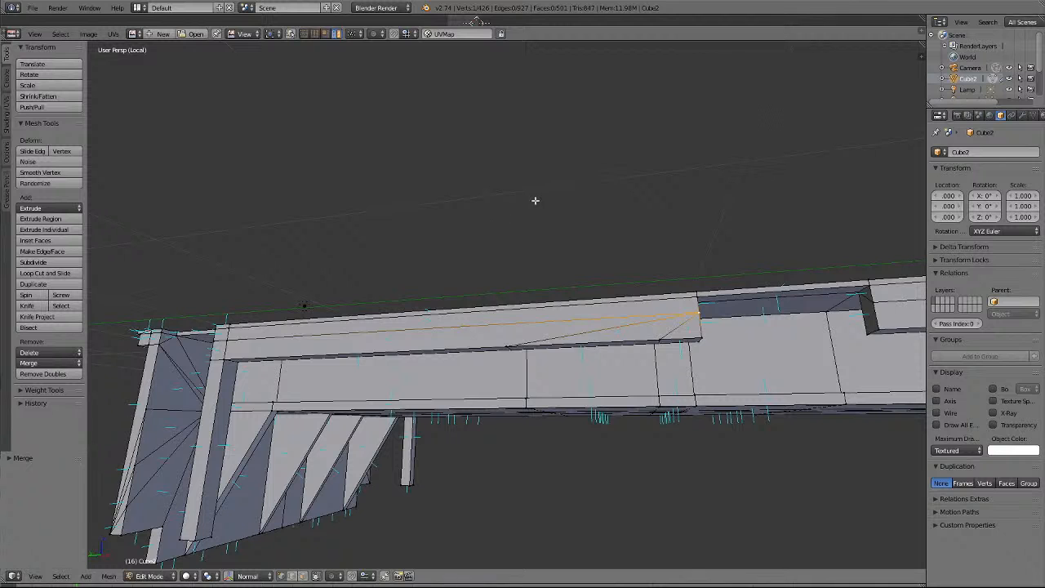
key(a)
Merge the vertices along the rail's lower outer edge at last, into the bottom corner at the notch end.
middle_drag(535, 200, 535, 200)
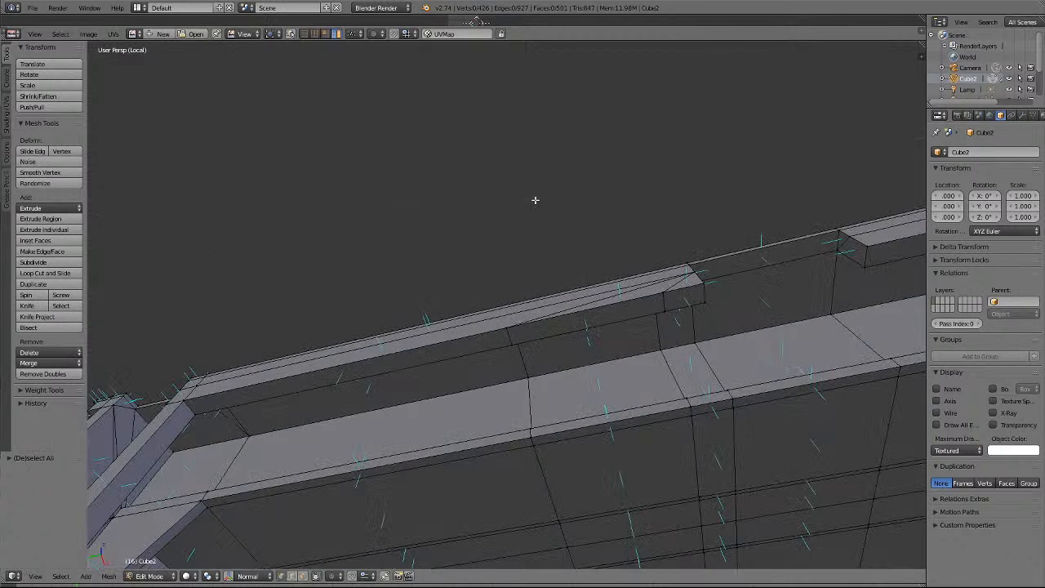
right_click(508, 326)
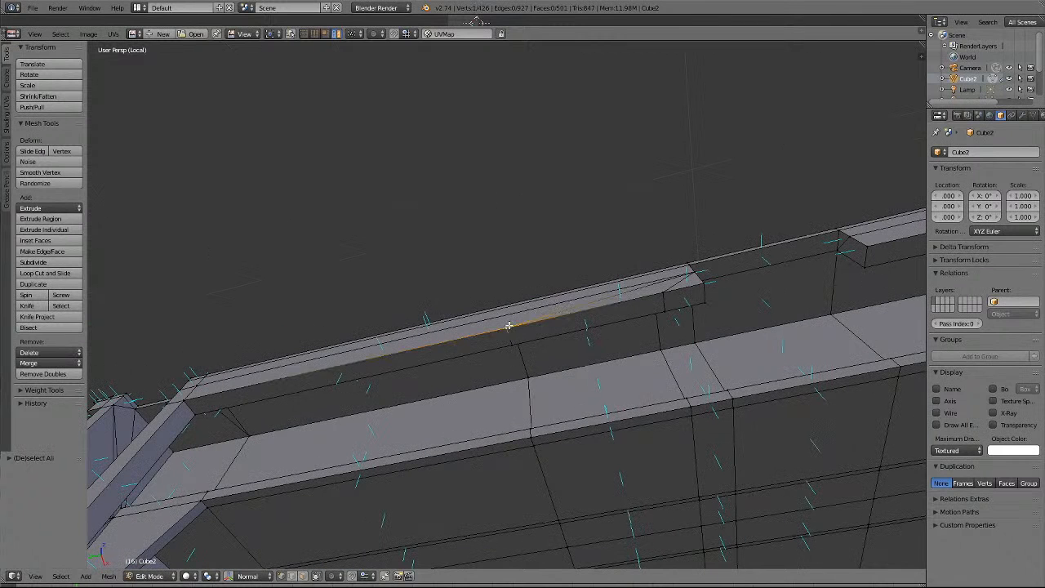
shift+right_click(700, 282)
click(46, 365)
click(45, 393)
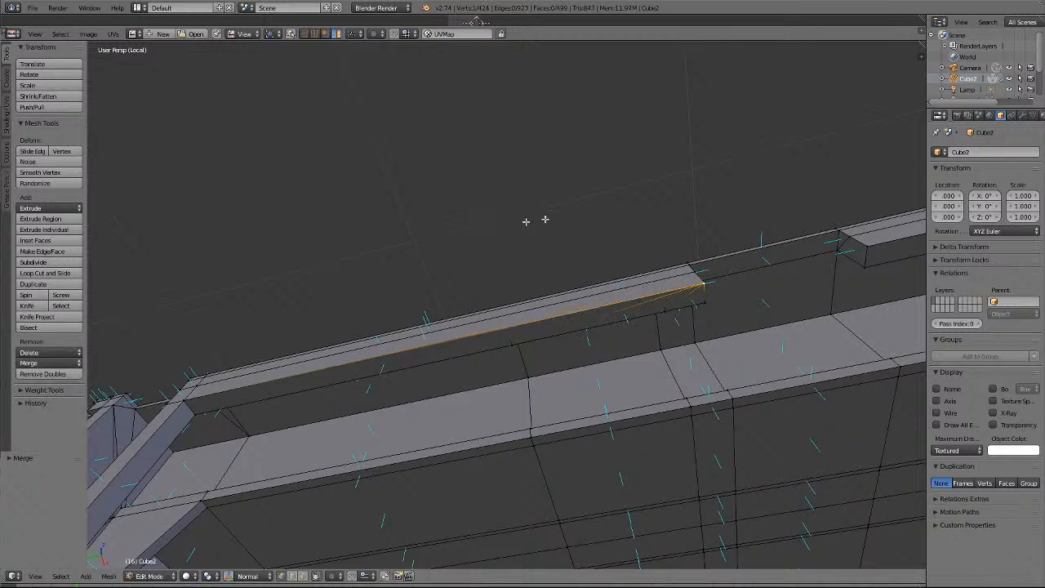
key(a)
Merge the three vertices along the inner edge of the rail's underside at last, into the corner at the notch.
right_click(514, 344)
shift+right_click(668, 312)
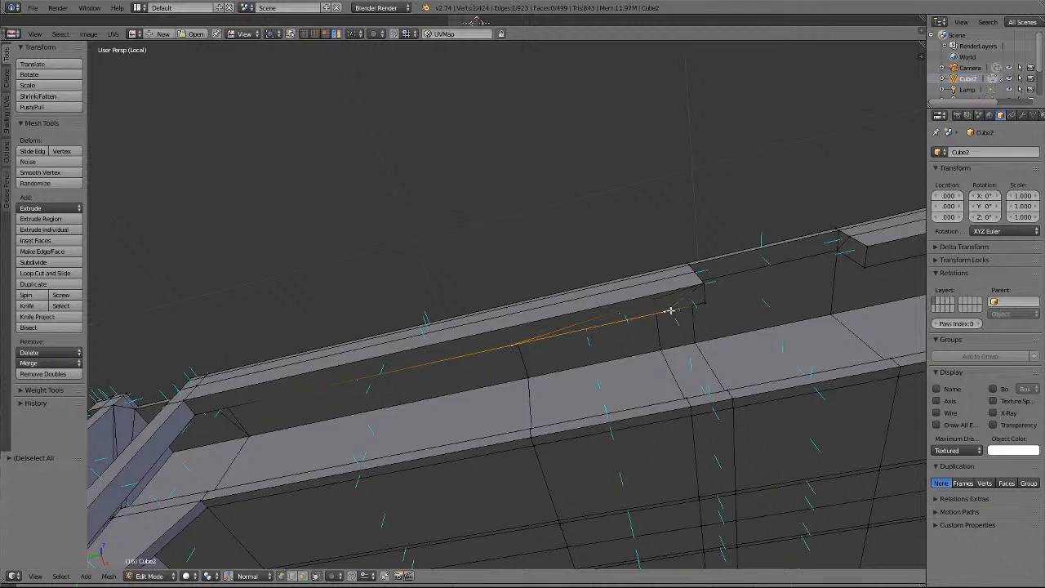
shift+right_click(710, 304)
click(47, 362)
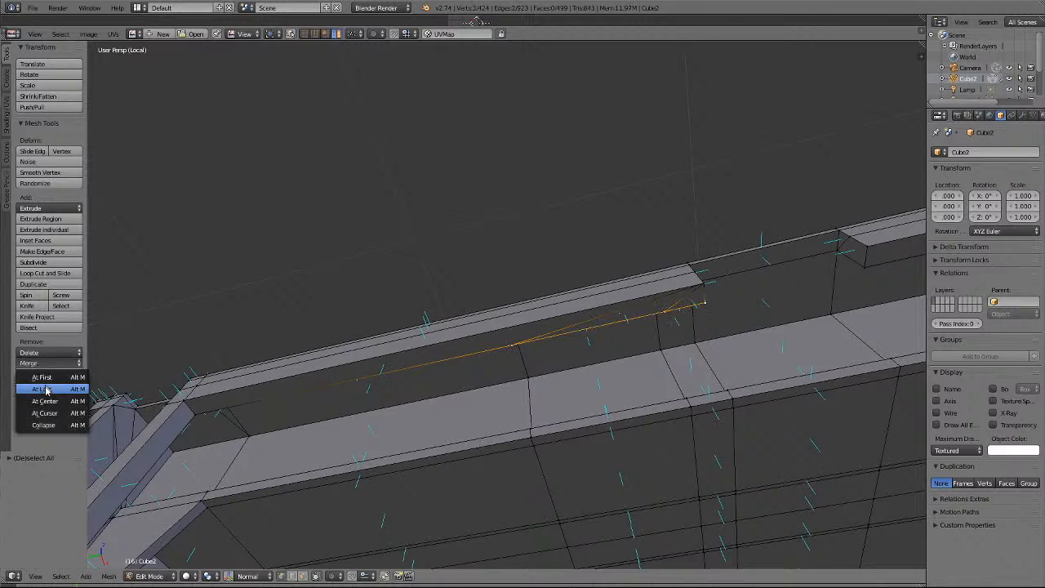
click(49, 388)
key(a)
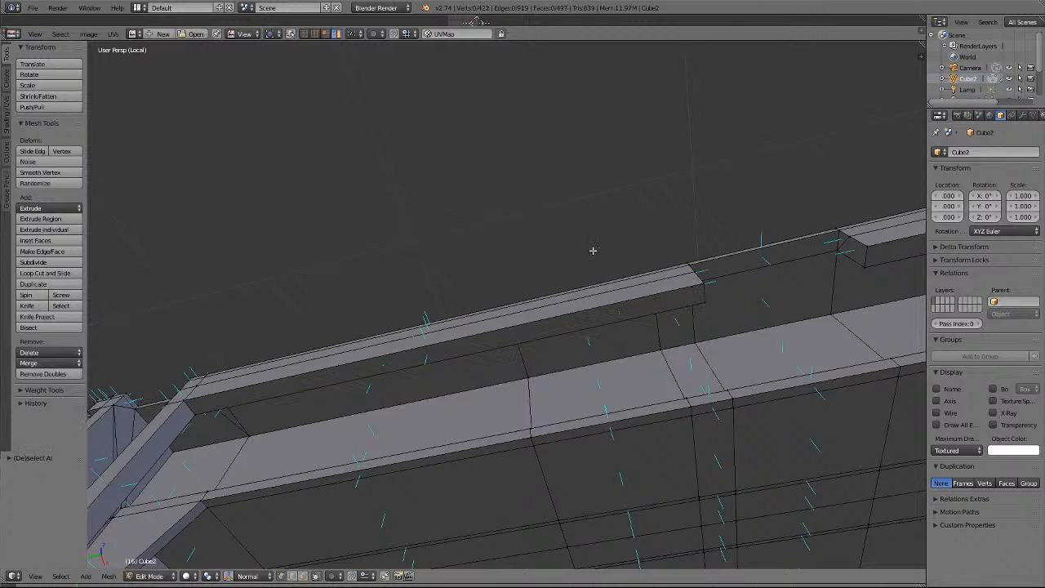
middle_drag(593, 251, 593, 250)
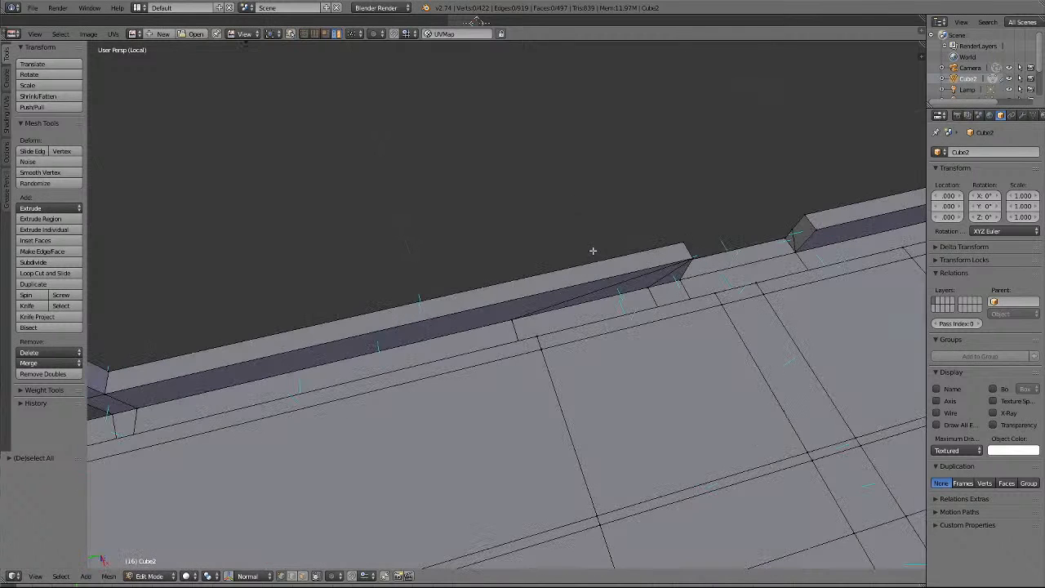
Merge the three vertices on the edge where the rail meets the side wall at last, into the one at the notch.
right_click(516, 317)
shift+right_click(681, 279)
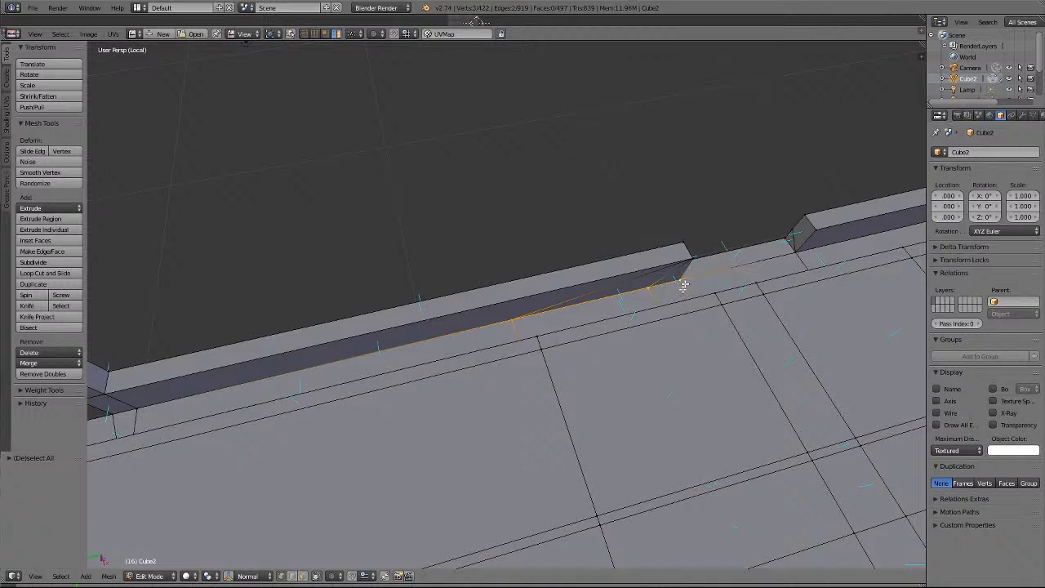
click(50, 364)
click(43, 390)
key(a)
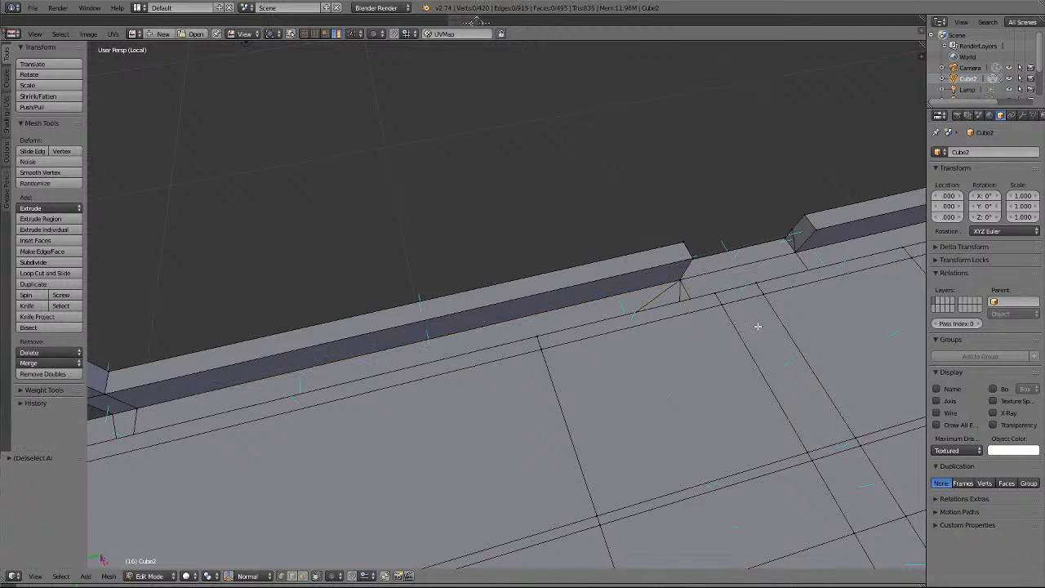
Merge the three vertices along the side wall's lower edge, where it meets the ledge, at last into the vertex below the notch.
middle_drag(758, 326, 757, 326)
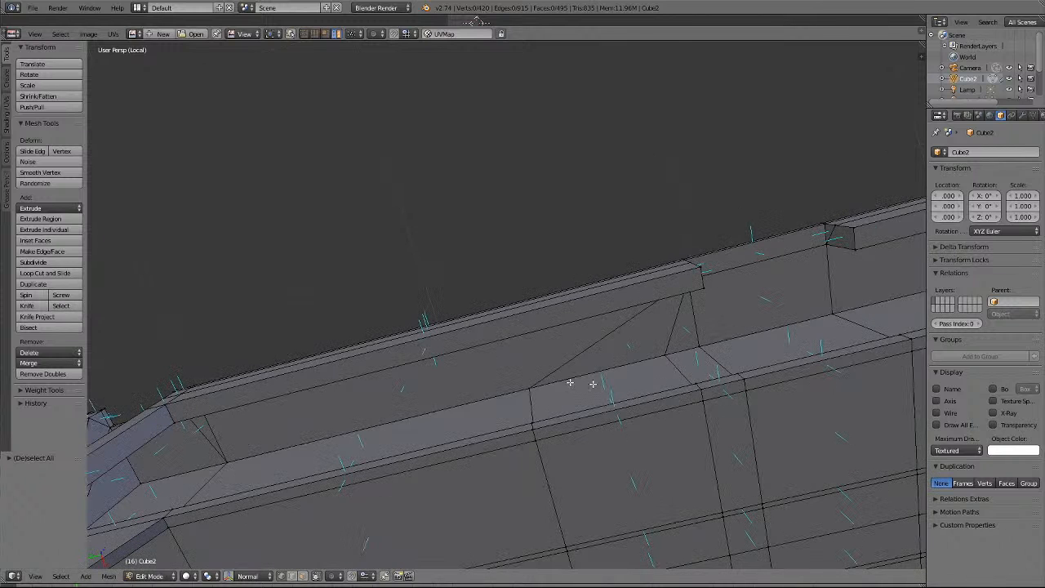
click(532, 388)
shift+click(672, 356)
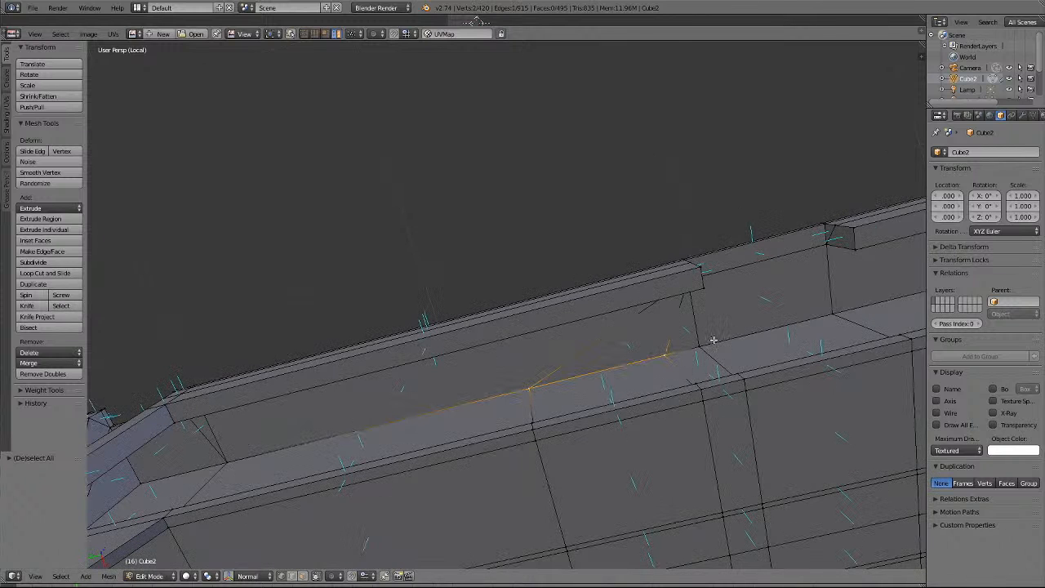
shift+click(699, 347)
click(43, 364)
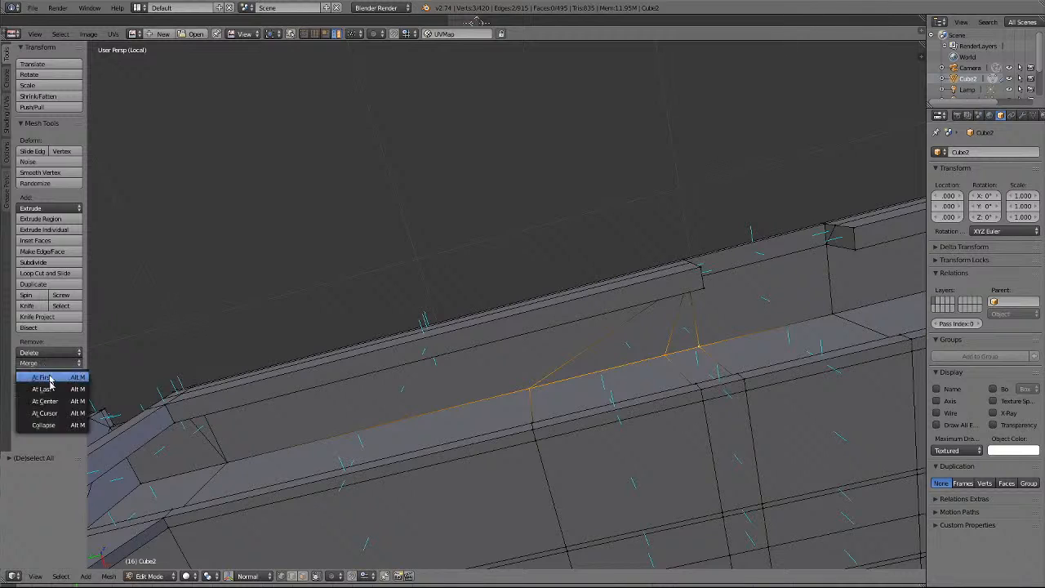
click(47, 392)
key(a)
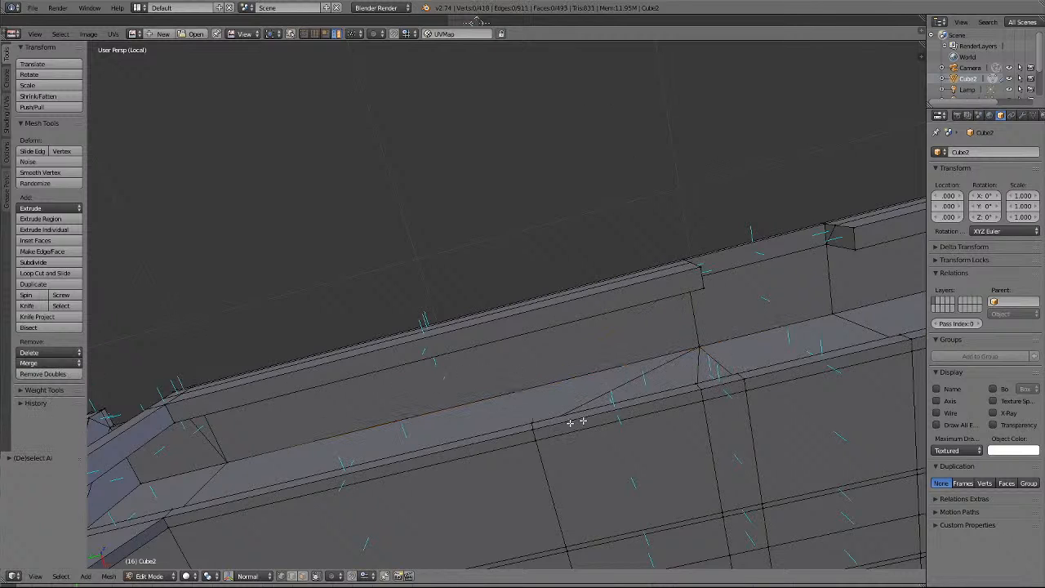
Merge the three vertices along the ledge's upper outer edge at last, into the vertex nearest the notch.
mouse_move(613, 415)
middle_down()
mouse_move(608, 371)
mouse_move(612, 414)
middle_up()
scroll(612, 415, up, 3)
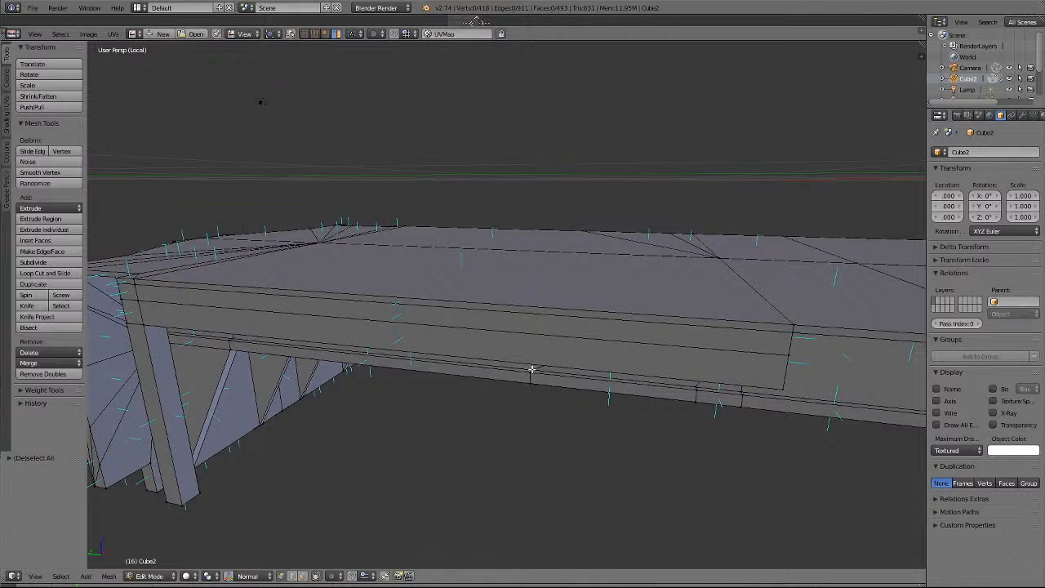
right_click(532, 367)
shift+right_click(740, 391)
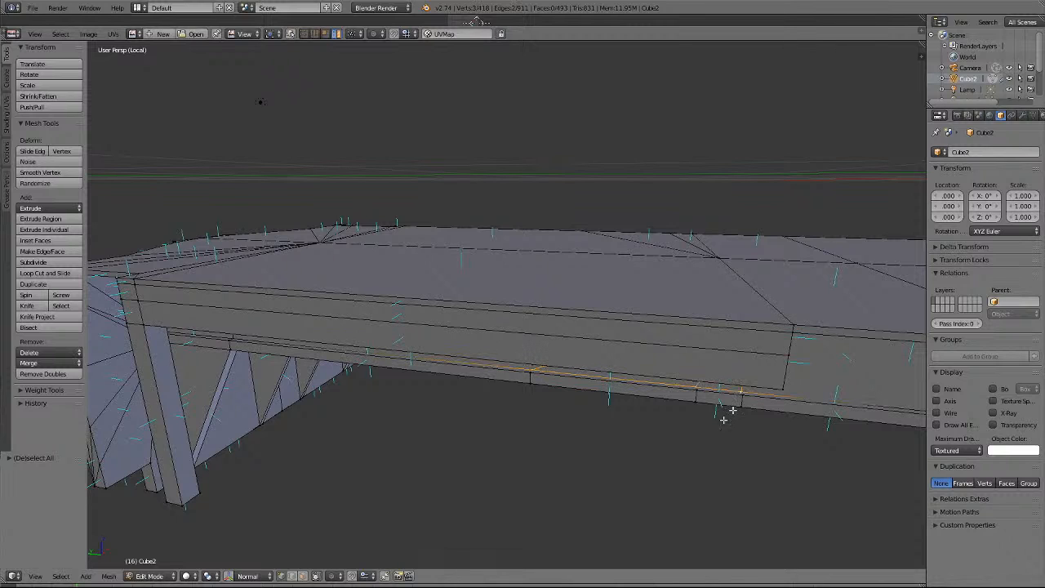
click(27, 363)
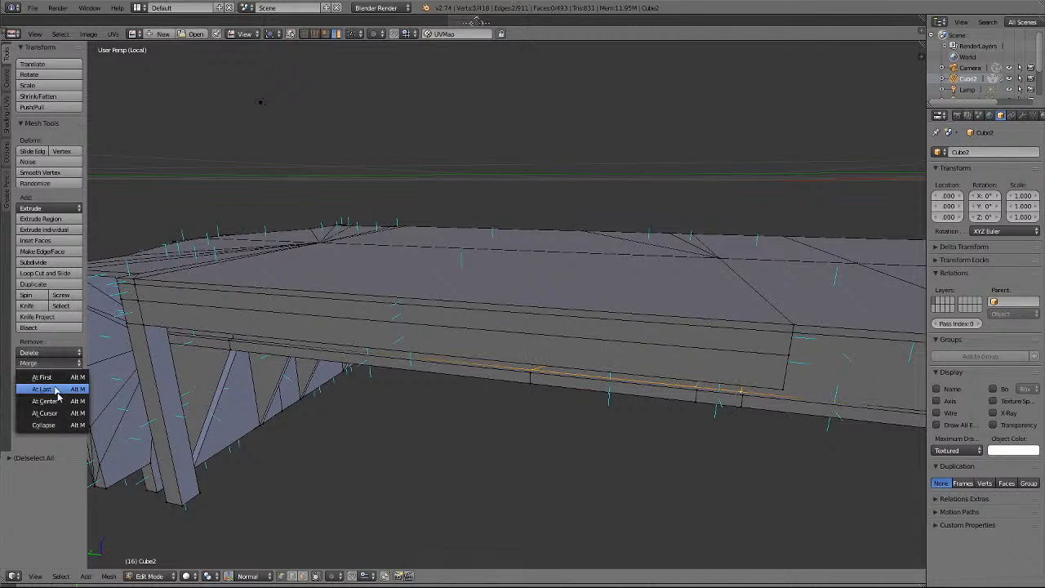
click(41, 401)
key(a)
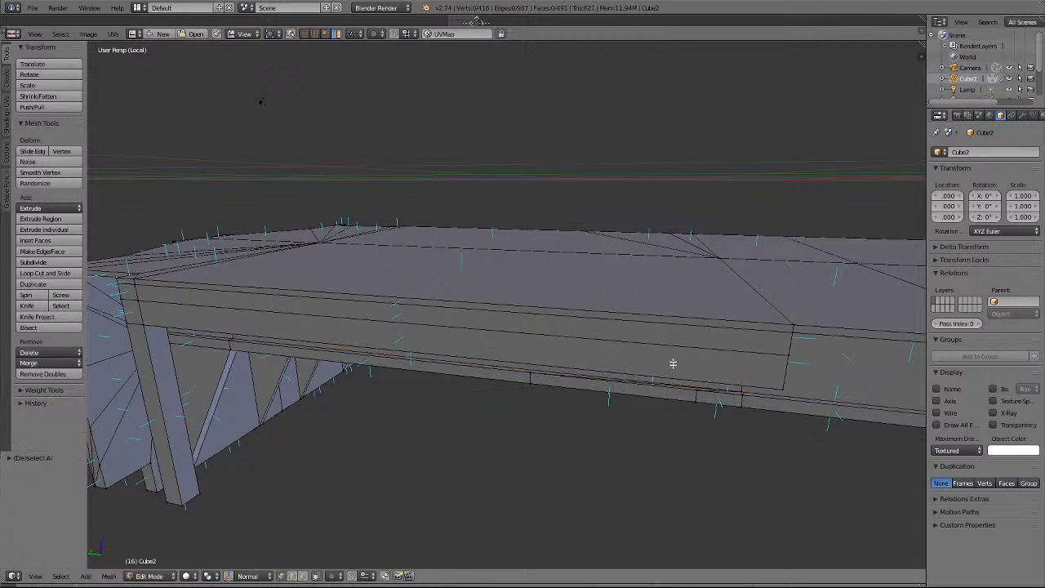
Merge the three vertices on the line just below the ledge's upper outer edge at last, at the notch side.
right_click(531, 376)
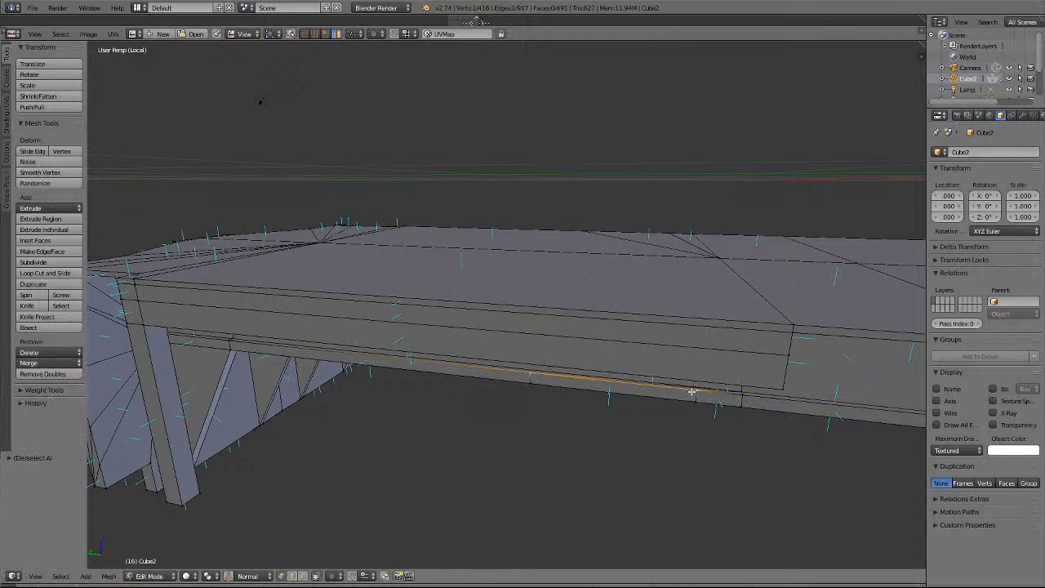
shift+right_click(744, 396)
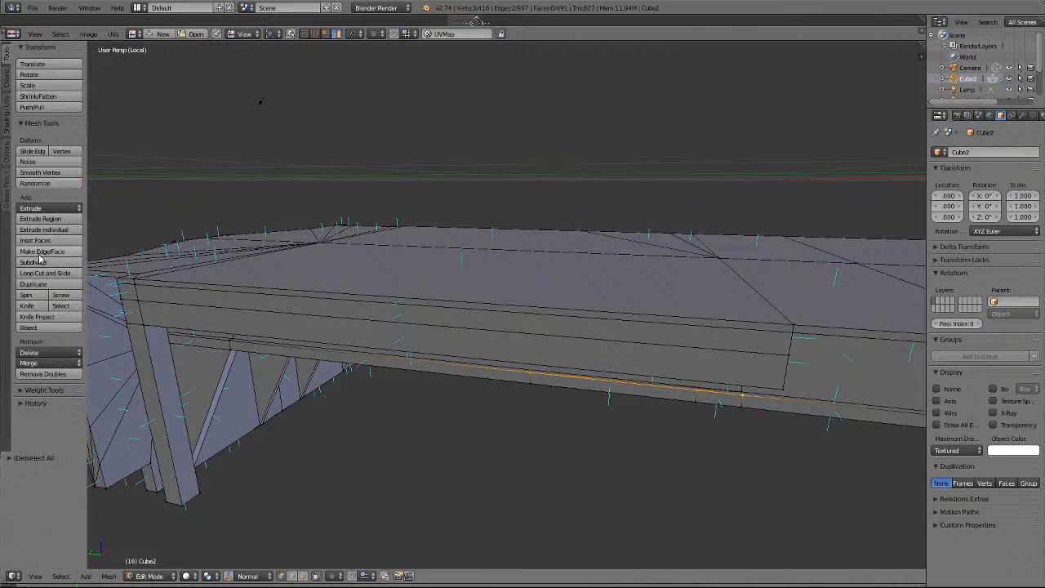
click(41, 363)
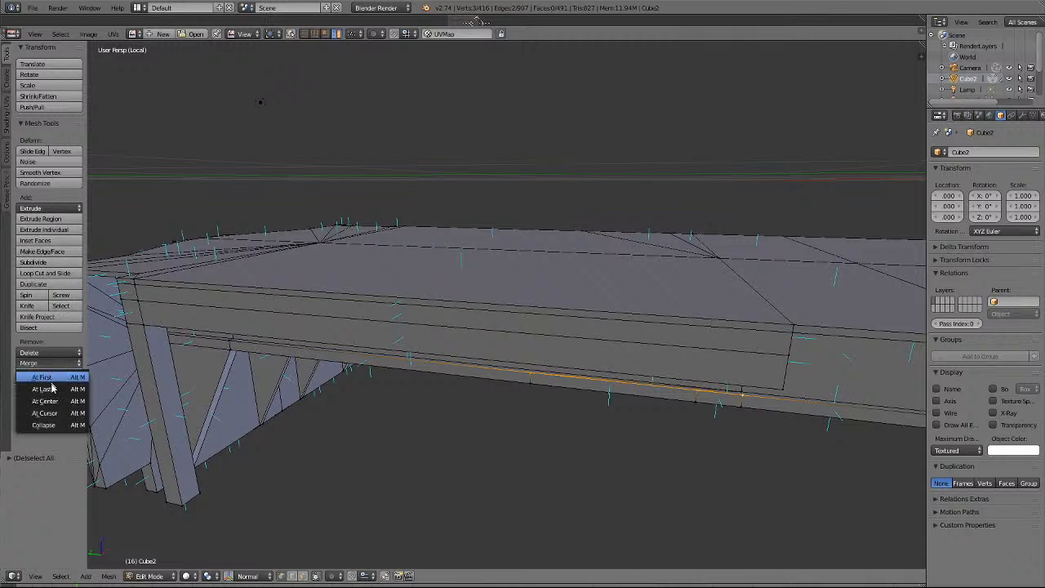
click(45, 395)
key(a)
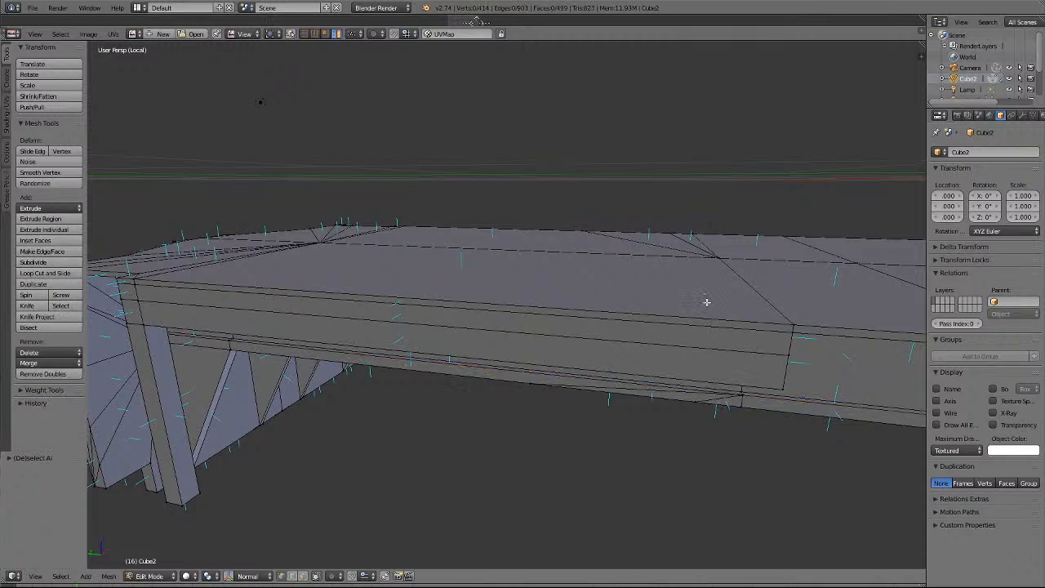
Merge the three vertices along the bottom edge of the ledge's outer face at last, into the one nearest the notch.
right_click(522, 389)
shift+right_click(692, 411)
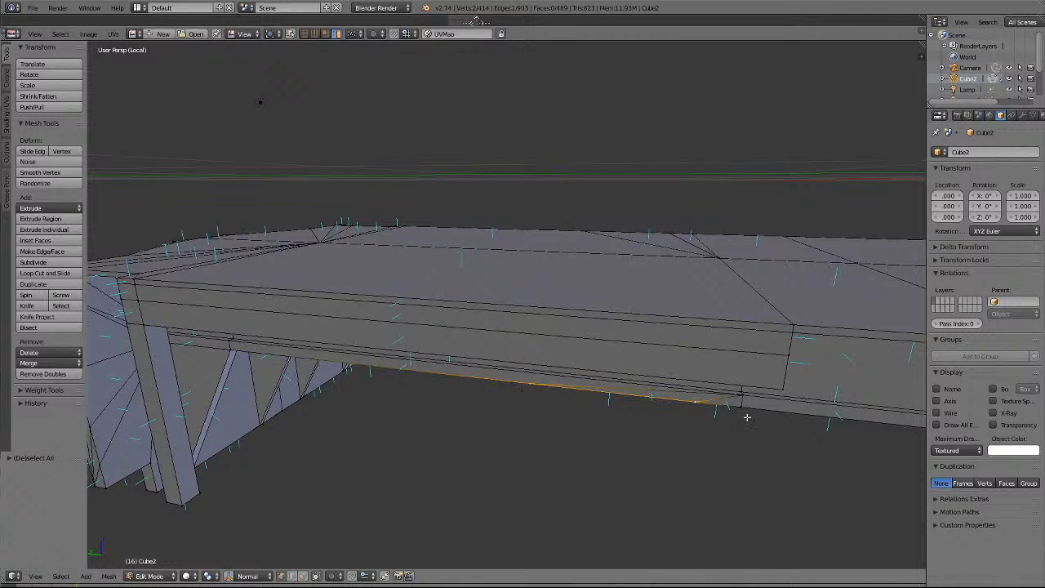
shift+right_click(731, 428)
click(41, 363)
click(46, 391)
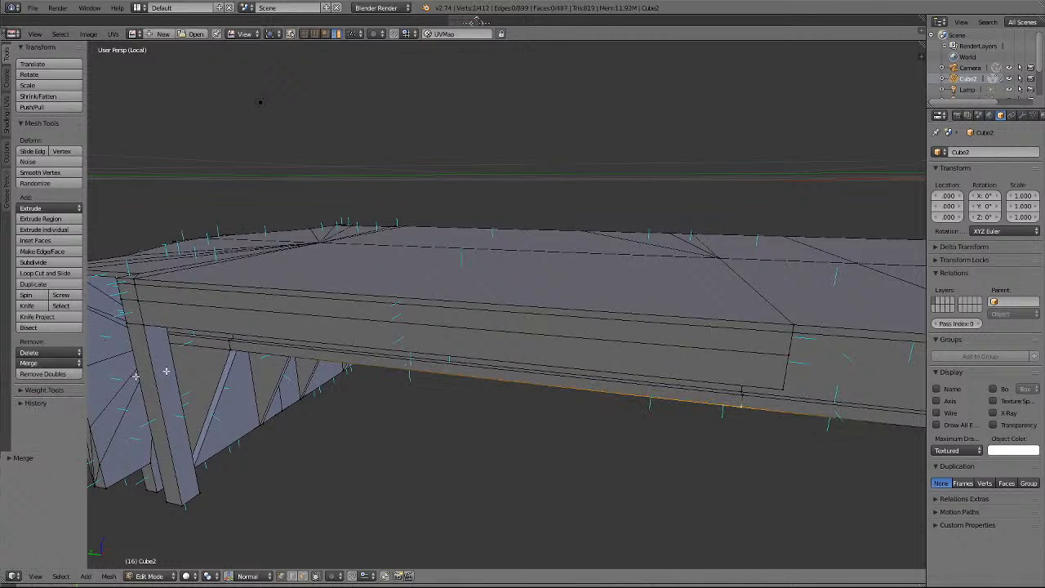
Merge the three vertices on the underside's outermost line beside the ledge at last, at the cross edge below the notch.
middle_drag(650, 300, 645, 303)
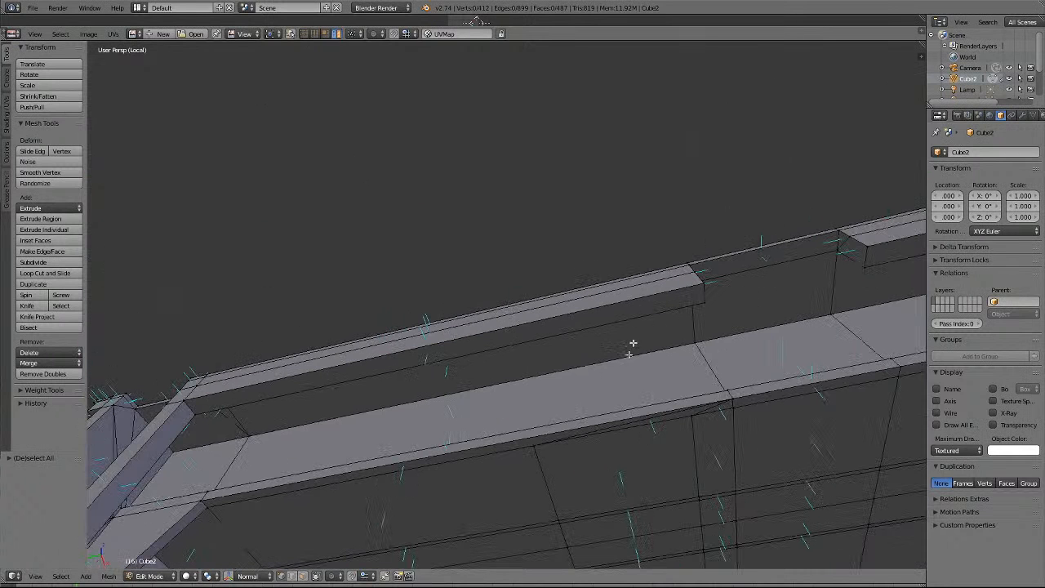
middle_drag(609, 382, 607, 387)
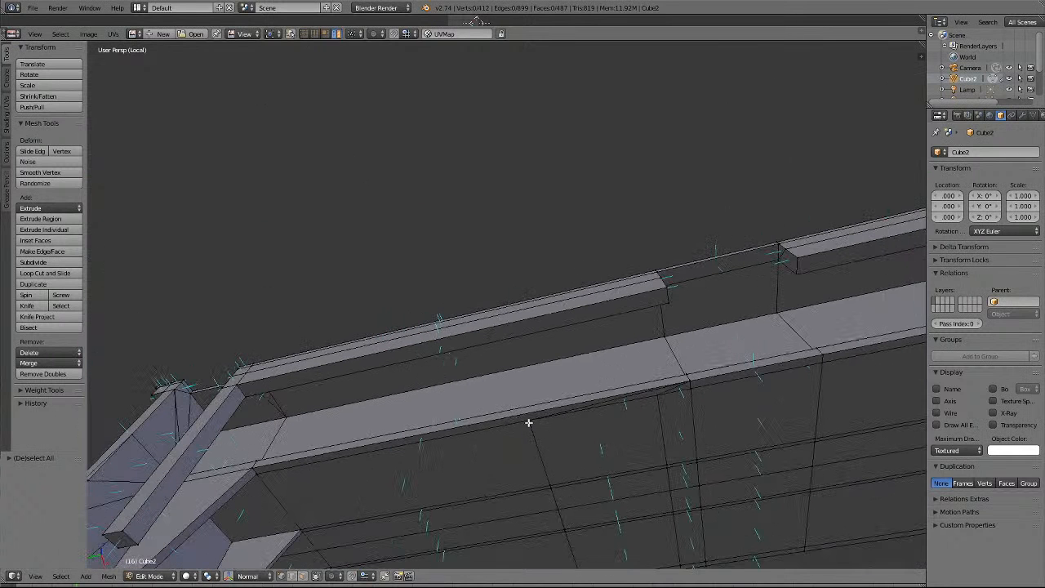
right_click(529, 422)
shift+right_click(658, 399)
shift+right_click(690, 391)
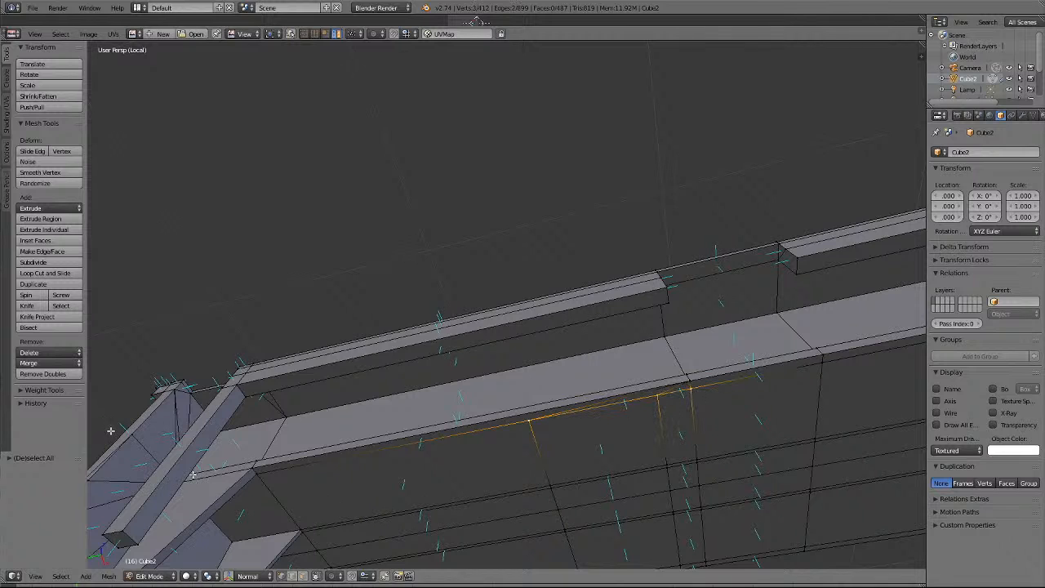
click(45, 363)
click(44, 390)
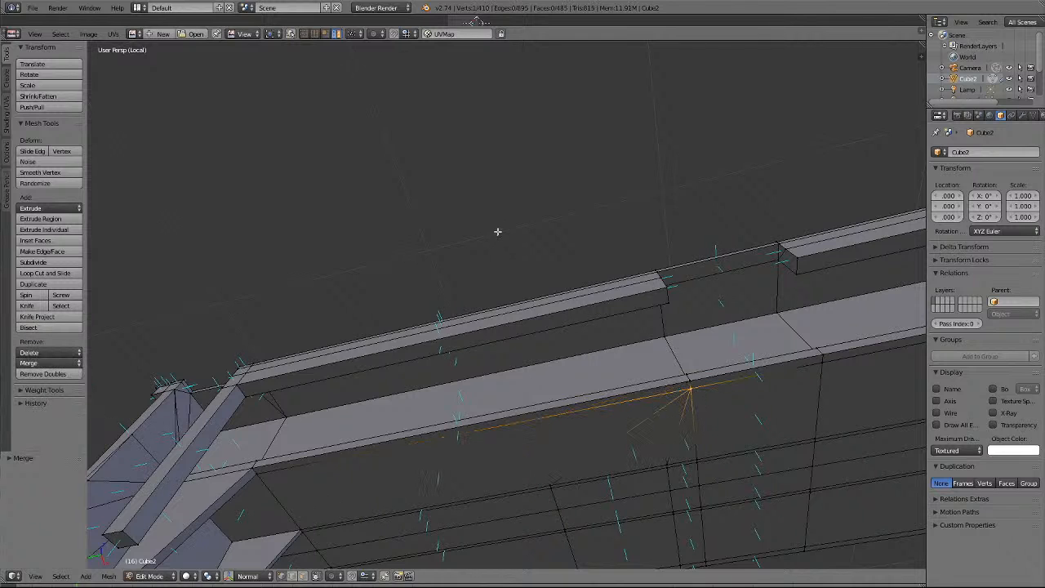
key(a)
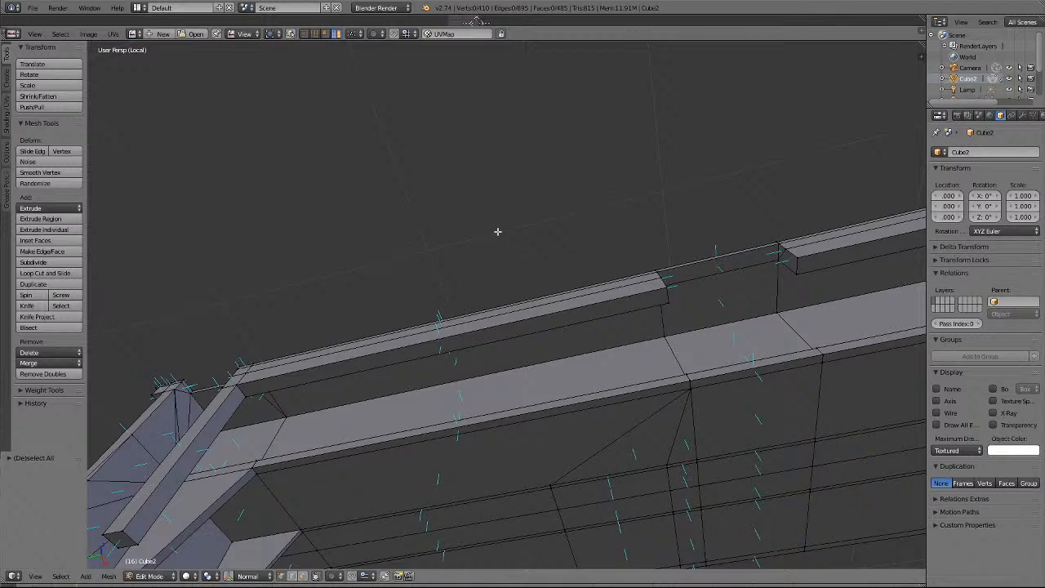
Merge the three vertices on the outer line of the underside's first edge pair at last, at the notch-side cross edge.
middle_drag(498, 232, 493, 246)
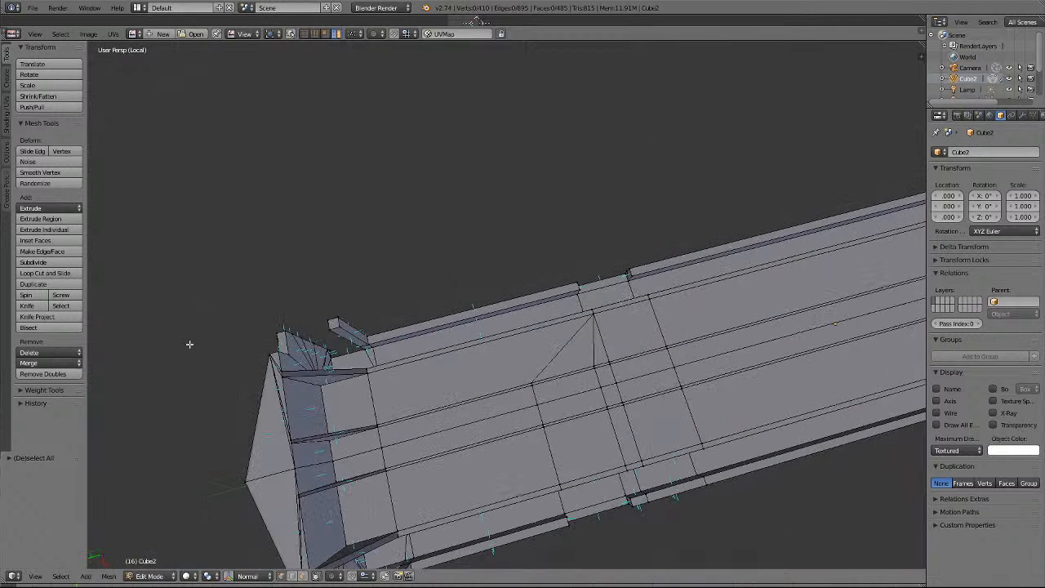
scroll(899, 433, up, 2)
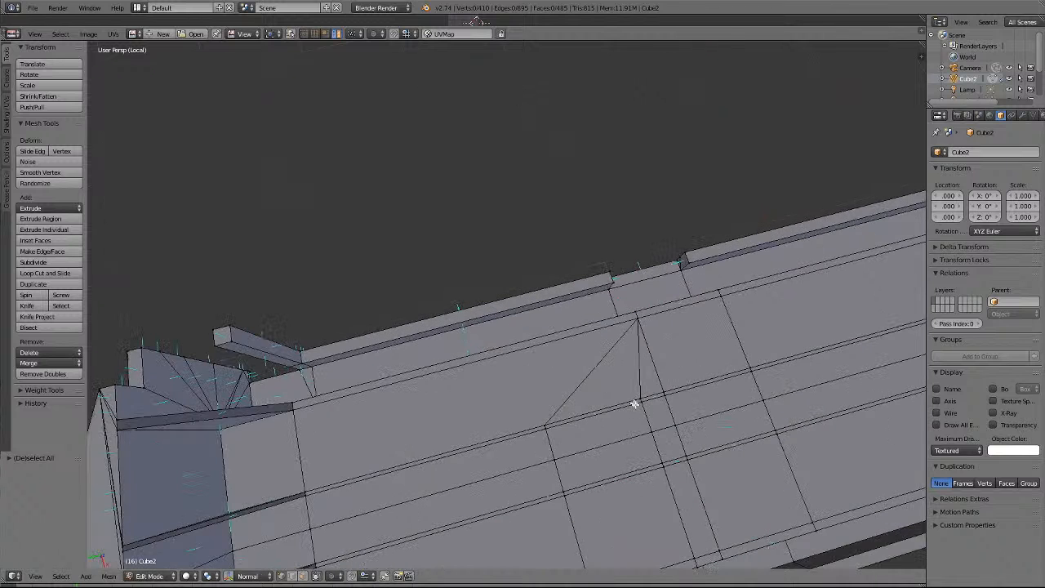
right_click(543, 422)
shift+right_click(636, 398)
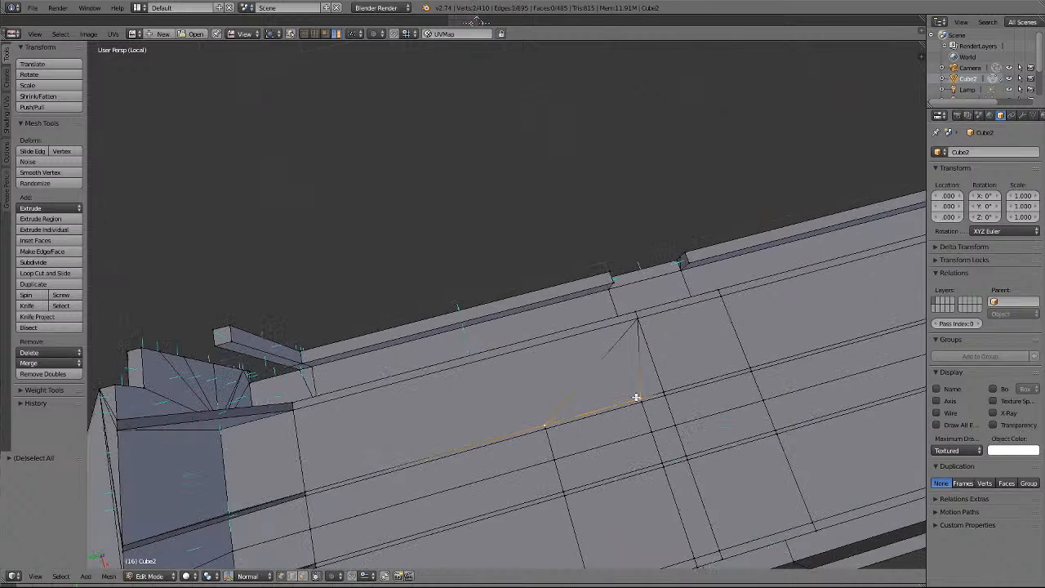
shift+right_click(661, 390)
click(34, 363)
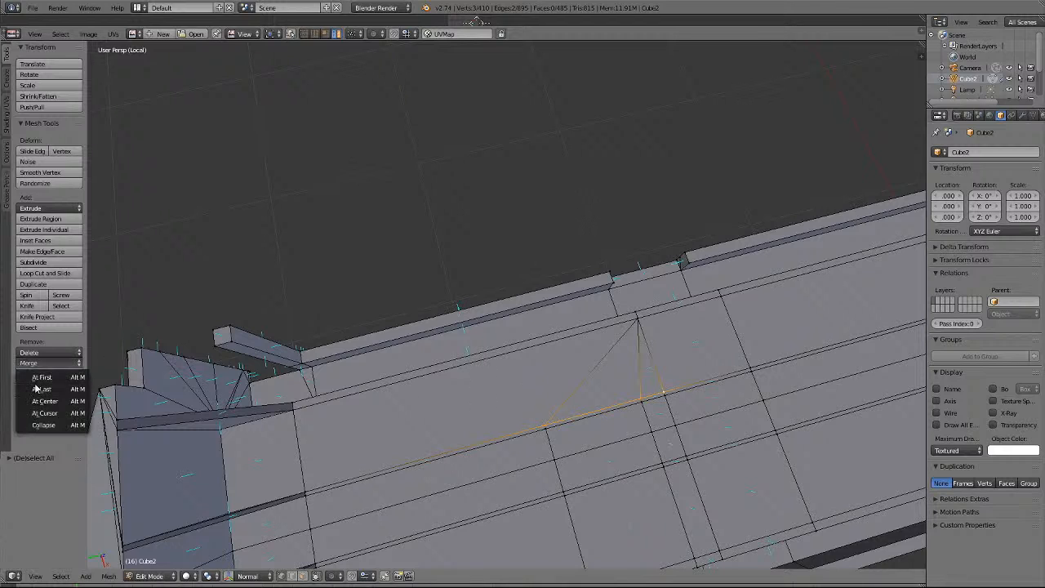
click(36, 390)
key(a)
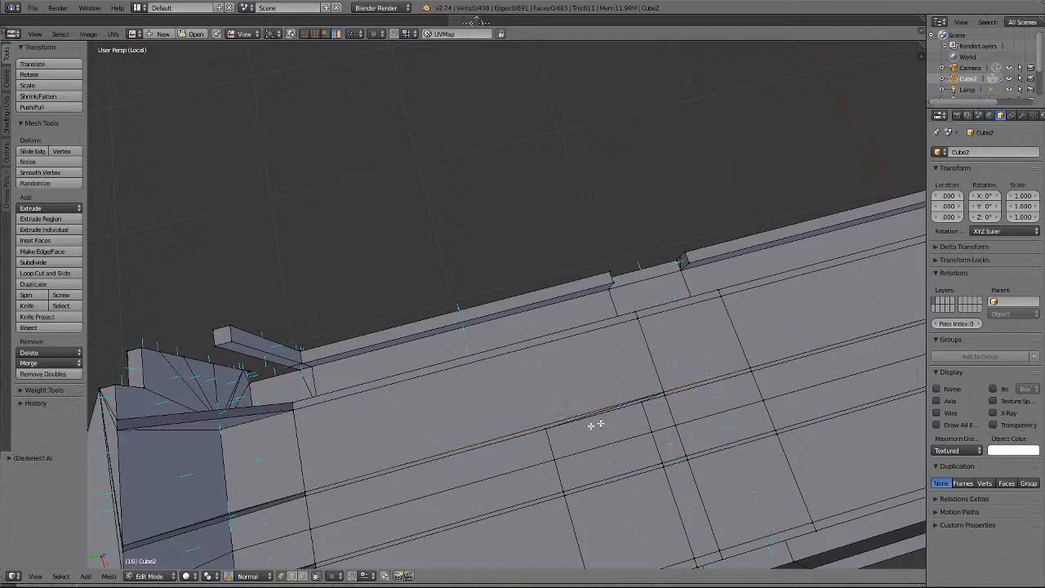
Merge the three vertices on the inner line of the underside's first edge pair at last, at the same cross edge.
right_click(544, 430)
shift+right_click(645, 405)
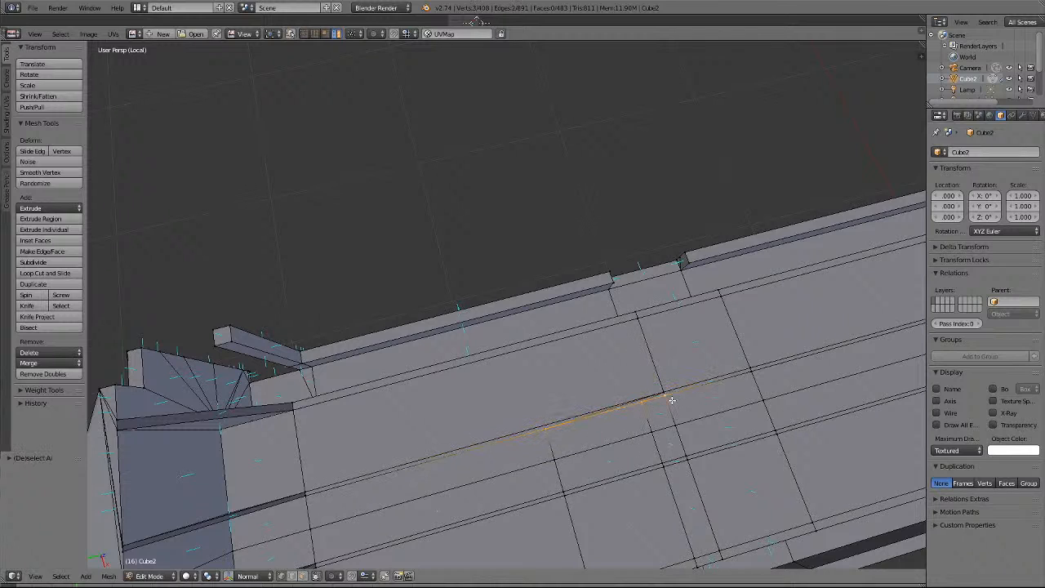
shift+right_click(307, 519)
click(39, 364)
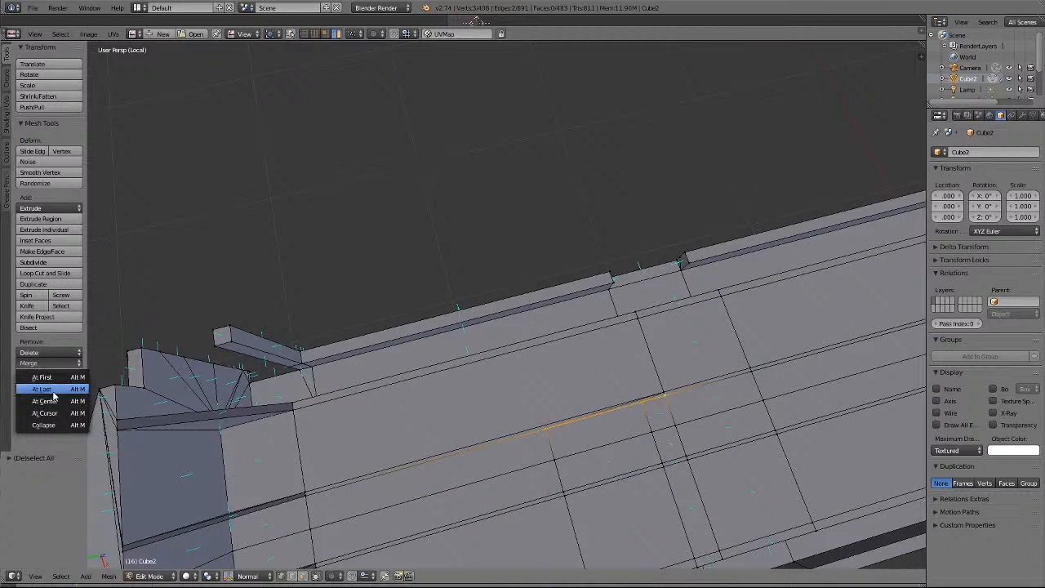
click(42, 388)
key(g)
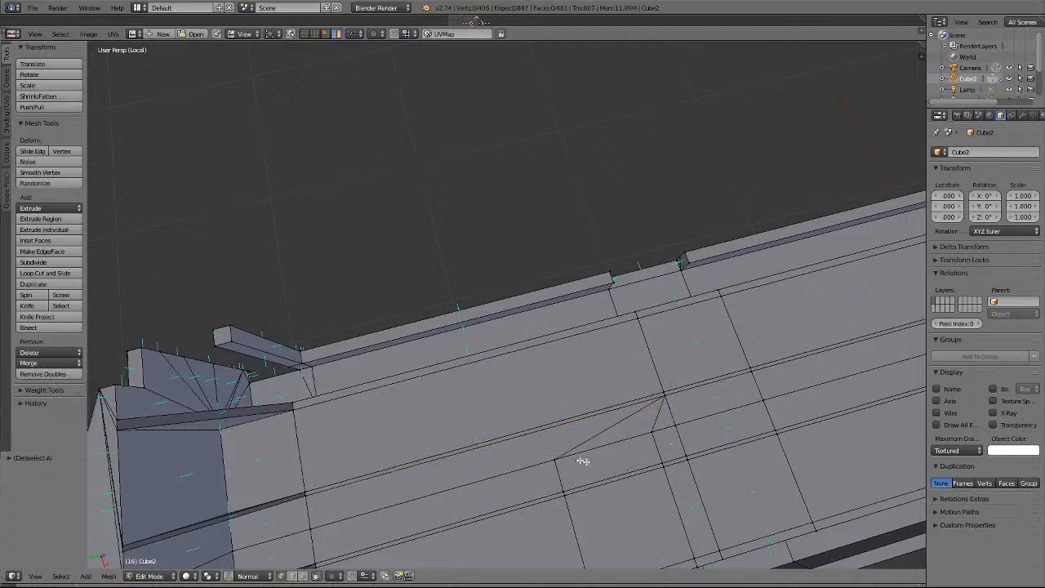
Merge the three vertices on the underside's centre line at last, into the one on the notch-side cross edge.
click(676, 426)
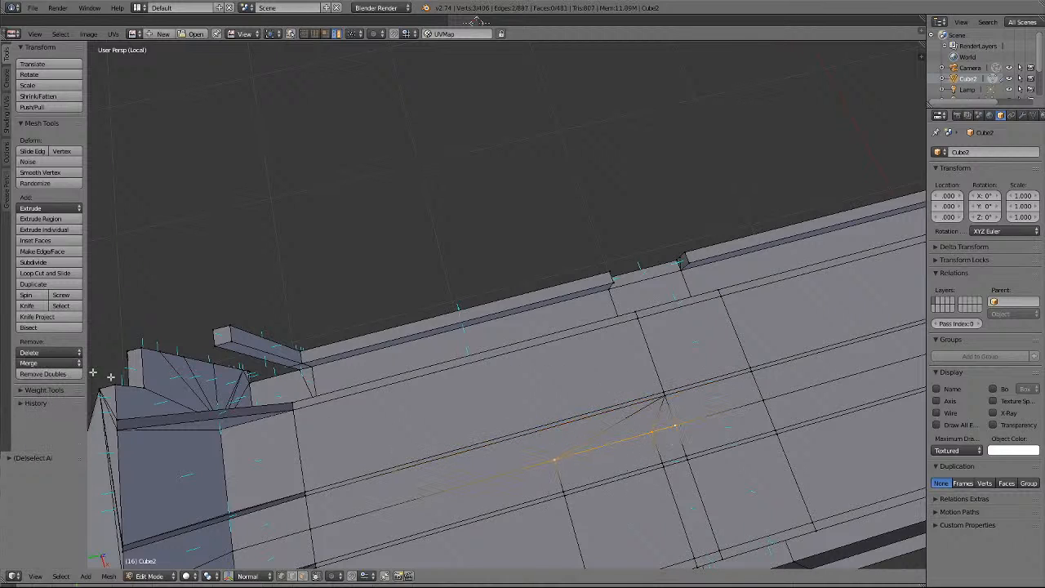
click(54, 364)
click(52, 390)
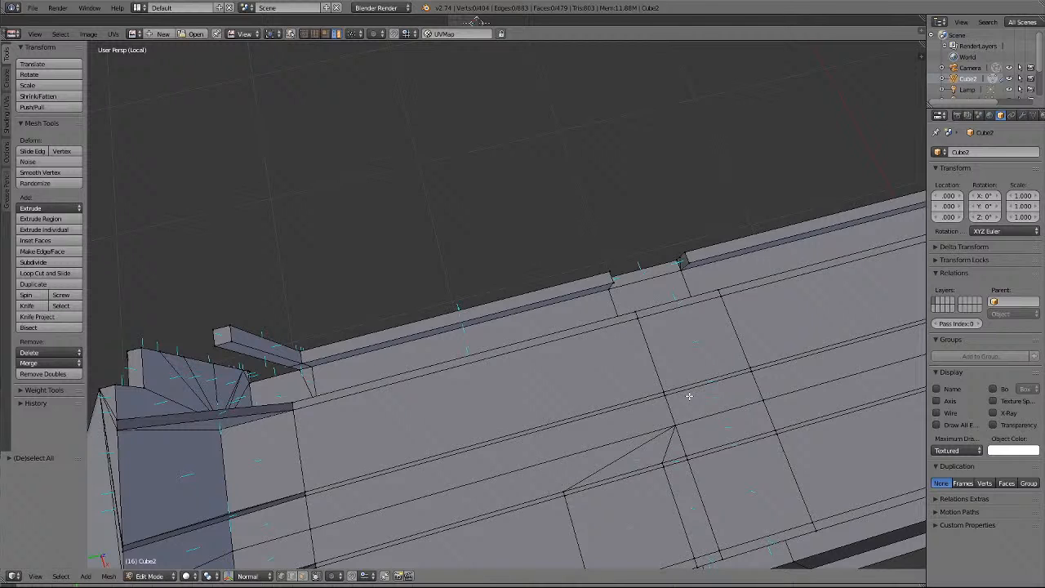
Merge the three vertices on the nearer line of the edge pair beyond the underside's centre line at last, at the cross edge.
click(666, 476)
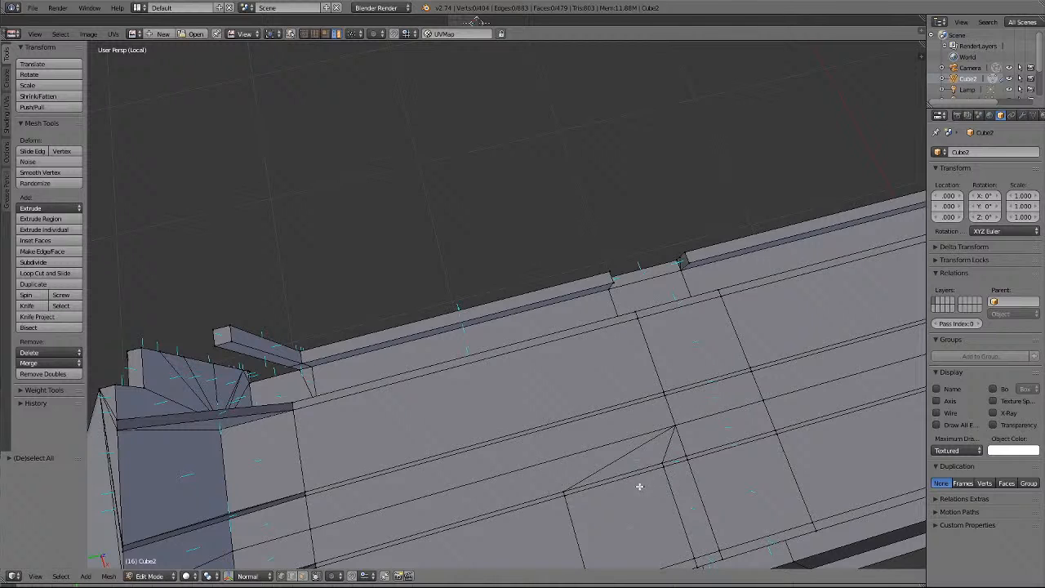
right_click(569, 490)
shift+right_click(661, 464)
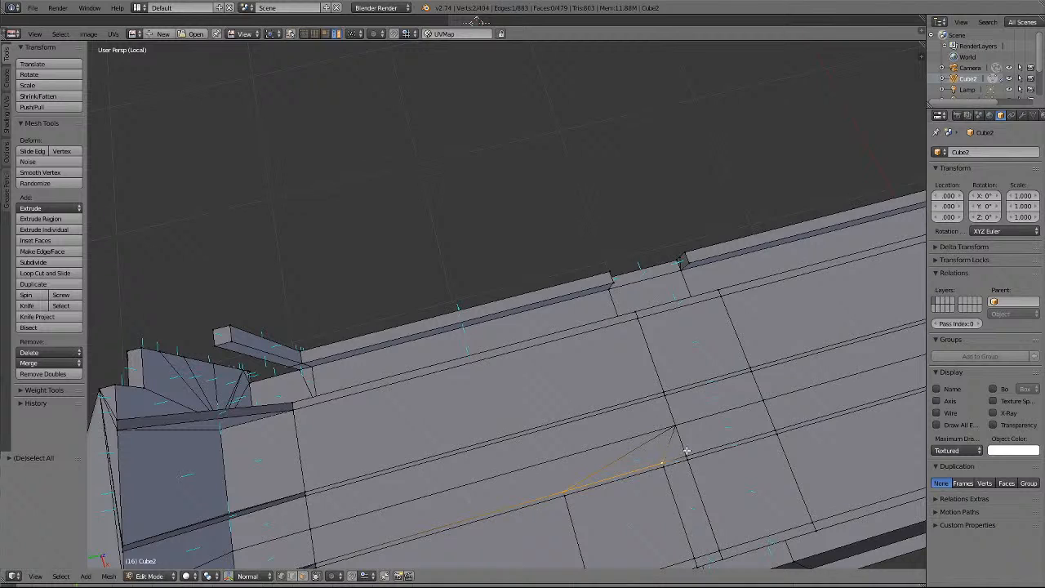
shift+right_click(687, 452)
click(31, 363)
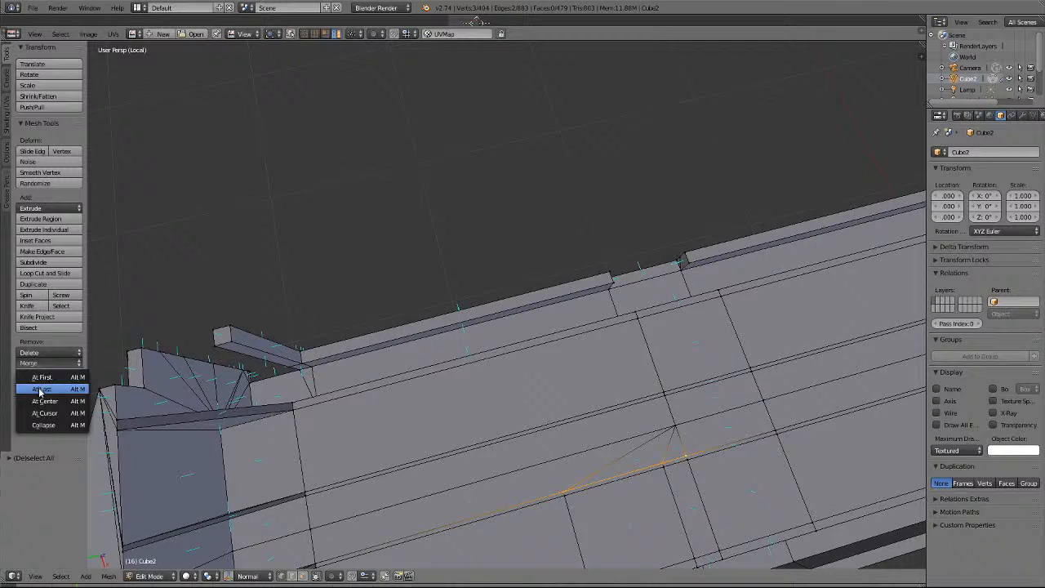
click(39, 393)
key(a)
Merge the three vertices on the farther line of the edge pair beyond the underside's centre line at last, at the cross edge.
right_click(567, 497)
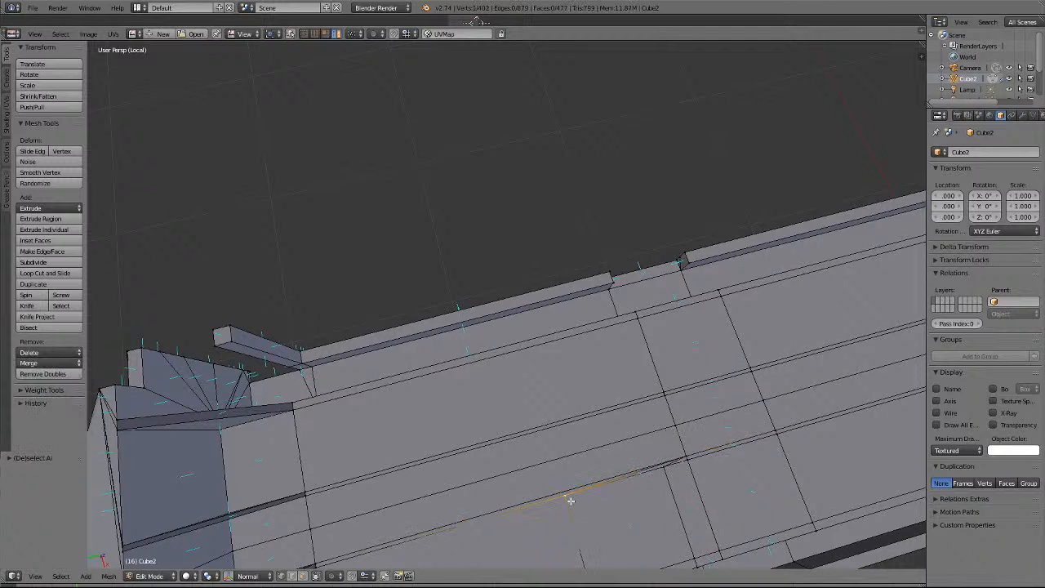
shift+right_click(693, 463)
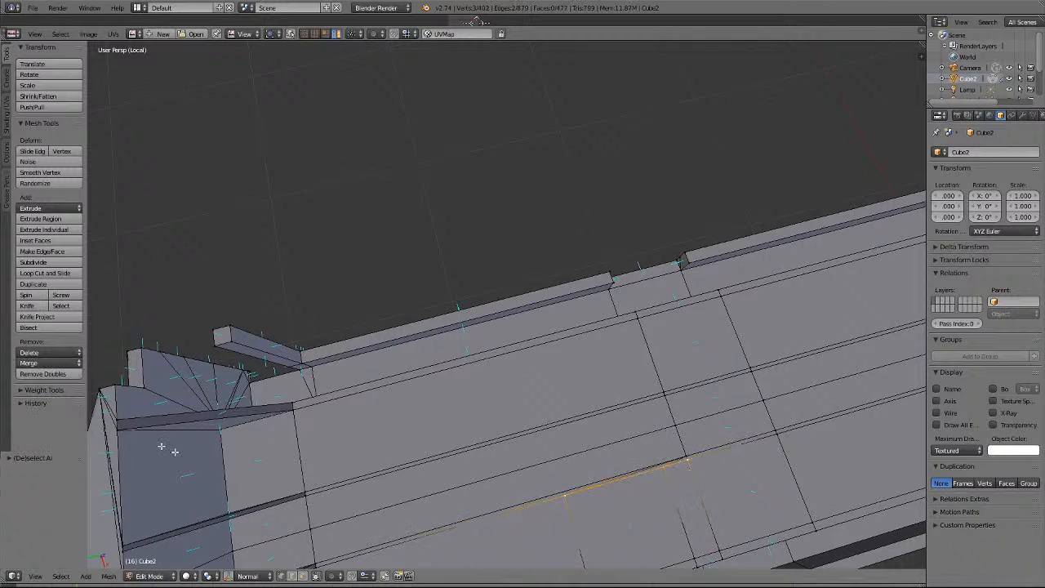
click(35, 369)
click(42, 392)
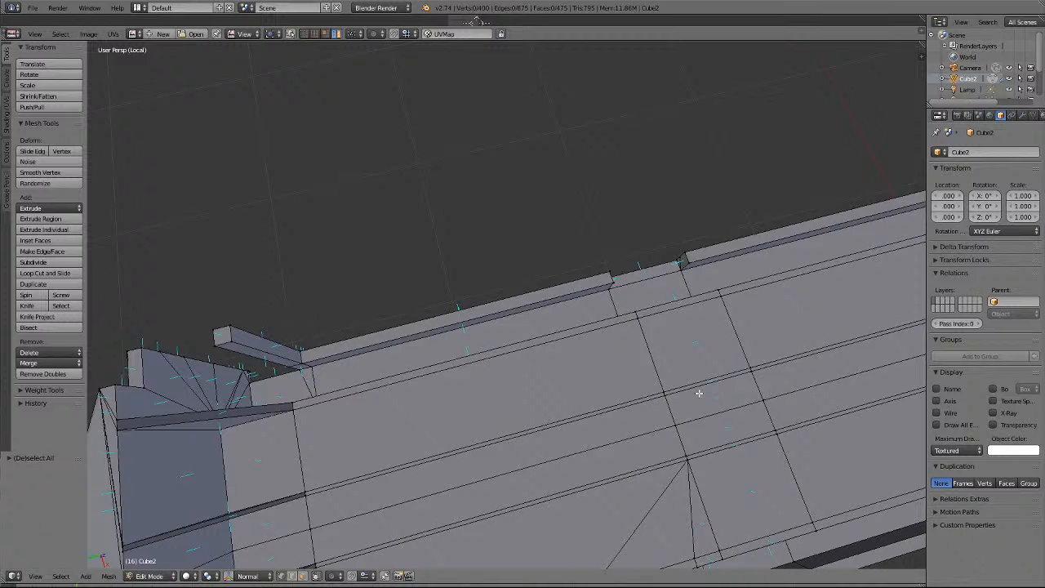
Merge the three vertices on the underside panel's inner border line beyond the second edge pair at last, at the cross edge.
scroll(681, 469, down, 3)
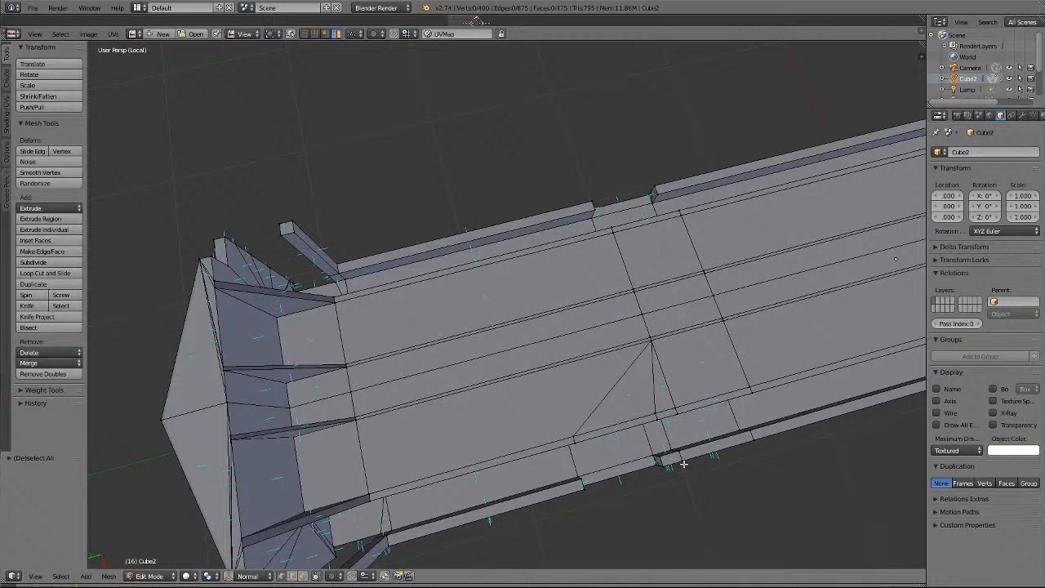
mouse_move(683, 463)
middle_down()
mouse_move(678, 441)
mouse_move(683, 464)
middle_up()
scroll(683, 464, up, 2)
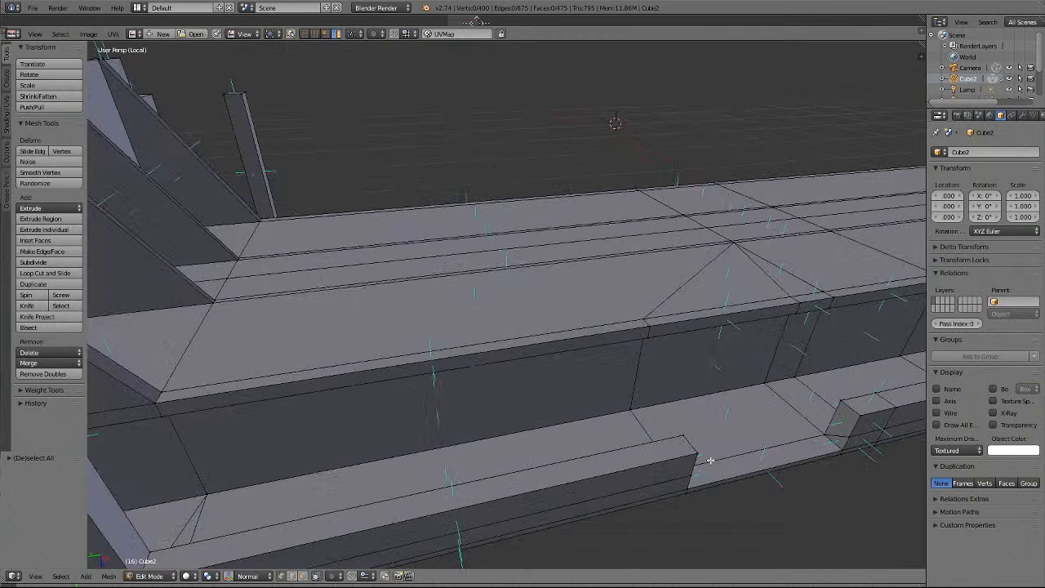
right_click(645, 324)
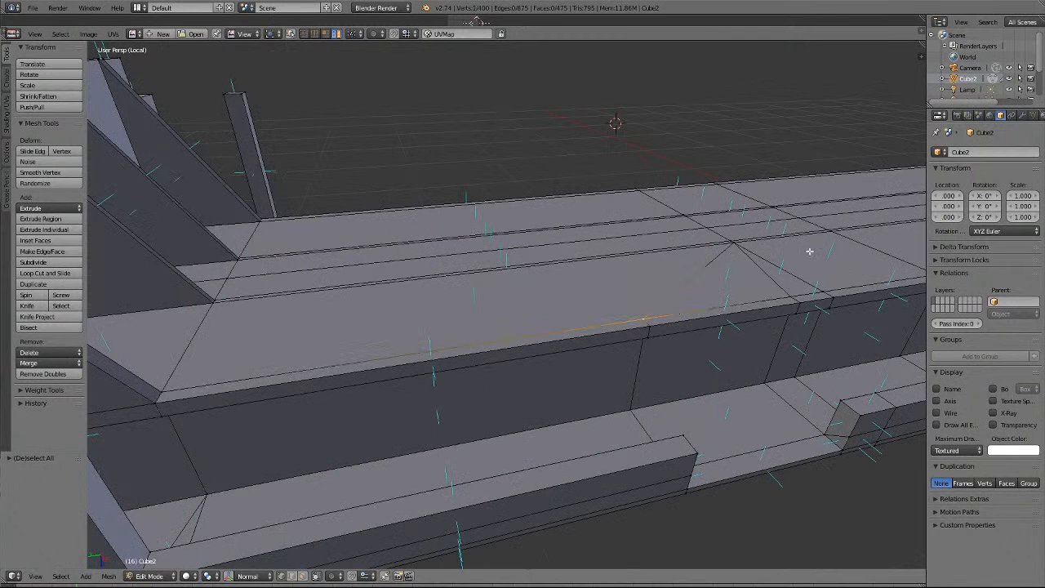
shift+right_click(795, 291)
shift+right_click(823, 291)
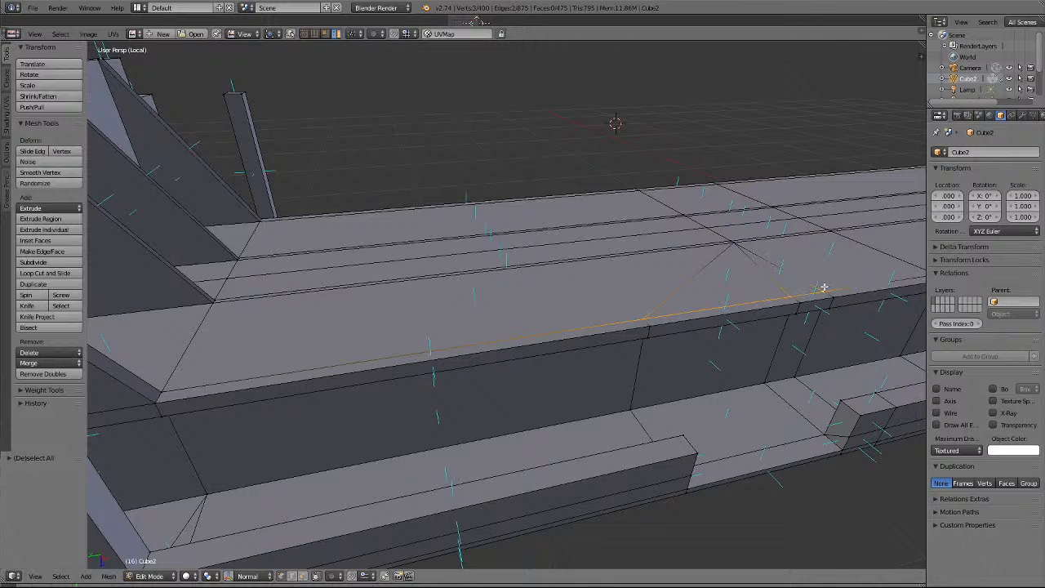
click(49, 363)
click(46, 391)
key(a)
Merge the three vertices on the underside panel's outer border edge at last, at the end of the same cross edge.
right_click(648, 324)
shift+right_click(812, 298)
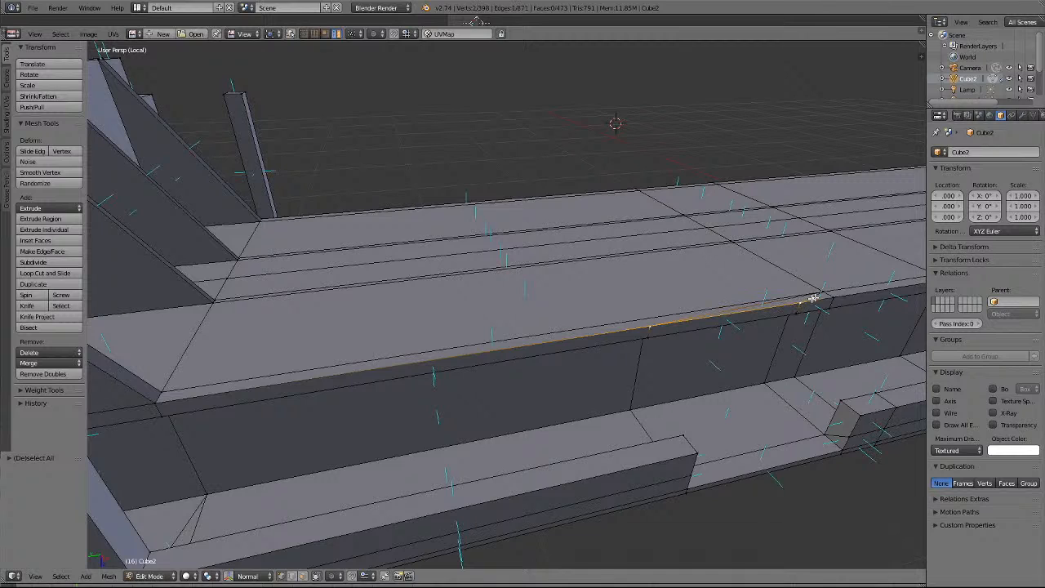
click(49, 362)
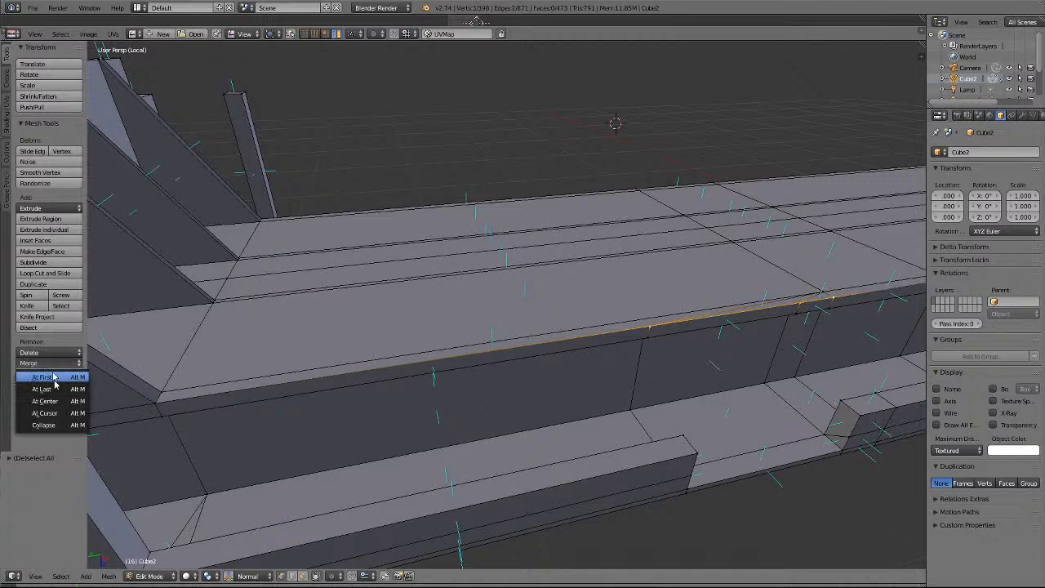
click(54, 388)
key(a)
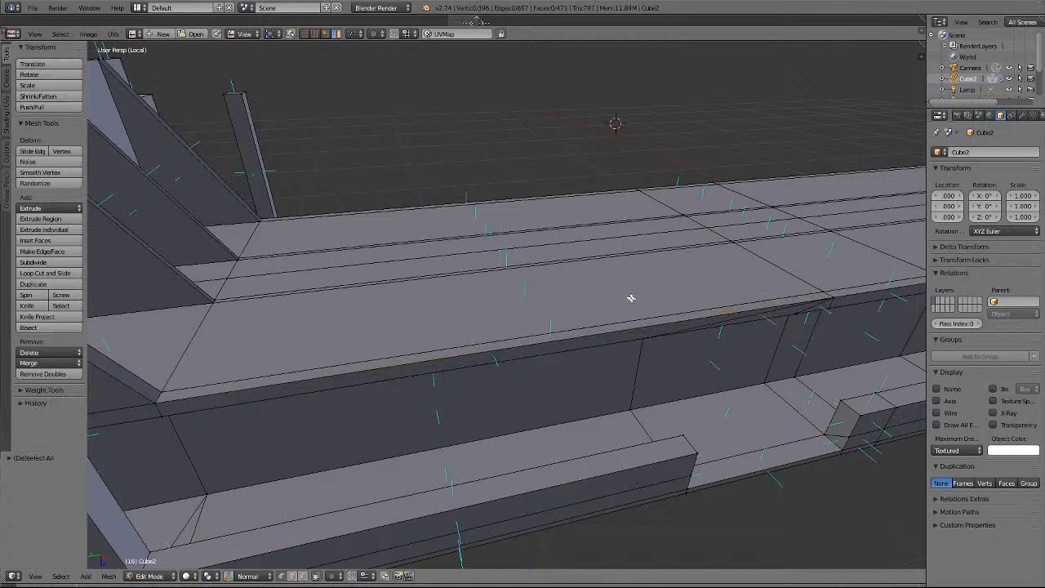
Merge the three vertices on the other edge of the panel's thin rim, next to the side wall, at last.
right_click(646, 339)
shift+right_click(827, 307)
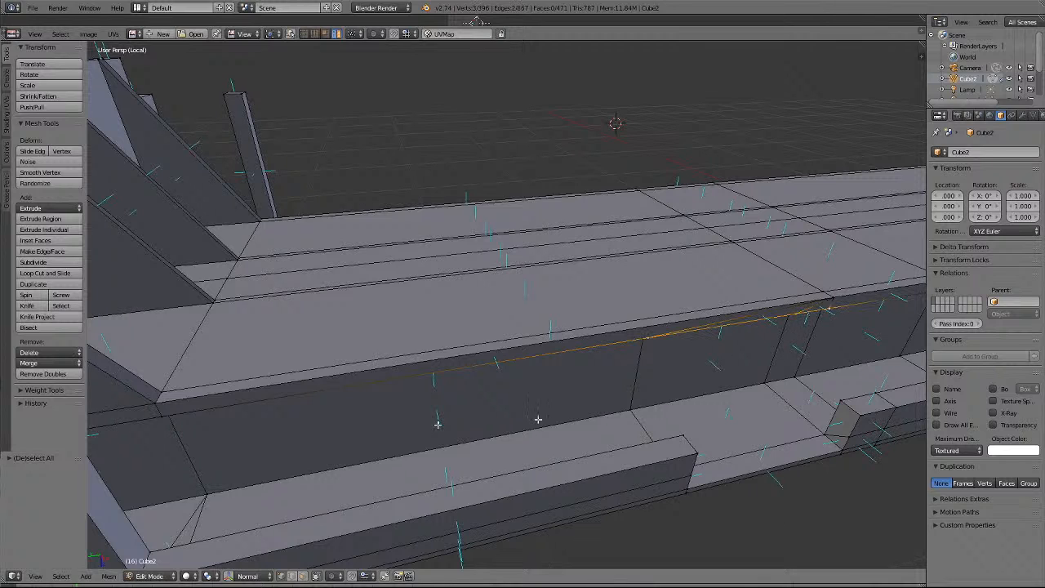
click(39, 363)
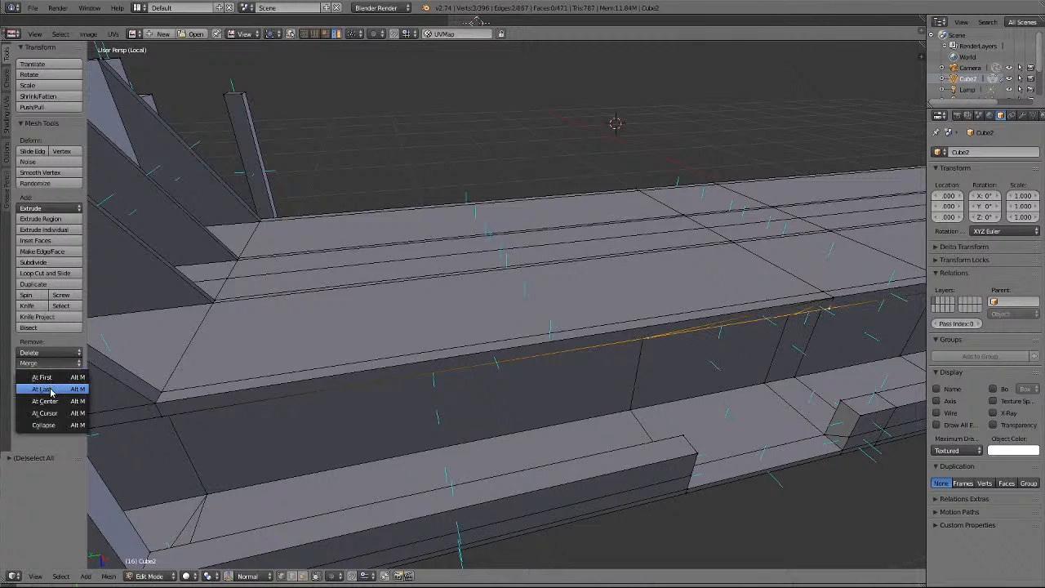
click(54, 390)
Merge the three vertices on the side wall's edge under the thin panel at last, into the one nearest the panel's cross edge.
mouse_move(744, 301)
middle_down()
mouse_move(703, 278)
mouse_move(744, 302)
middle_up()
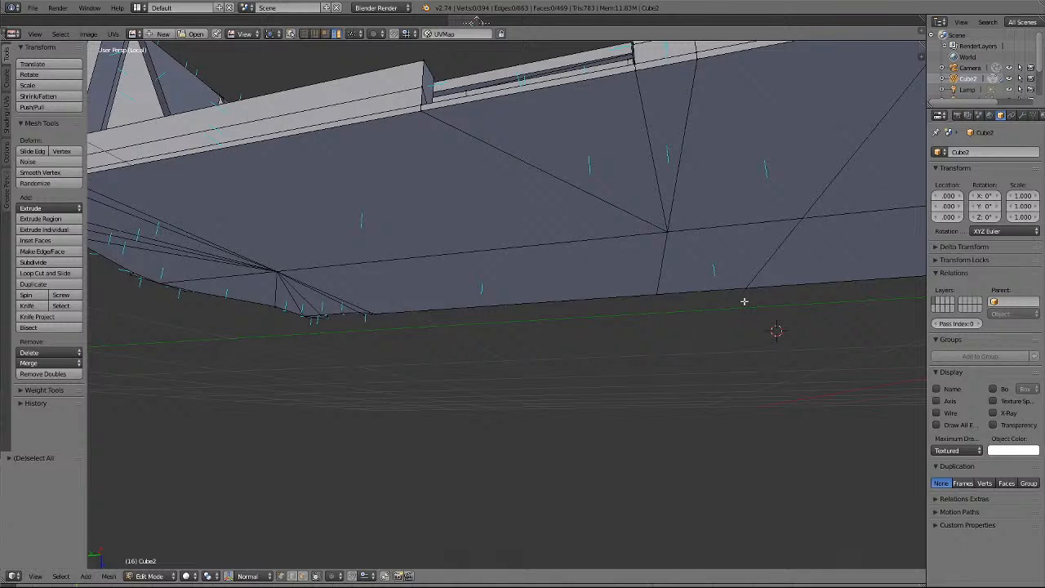
middle_drag(744, 301, 743, 301)
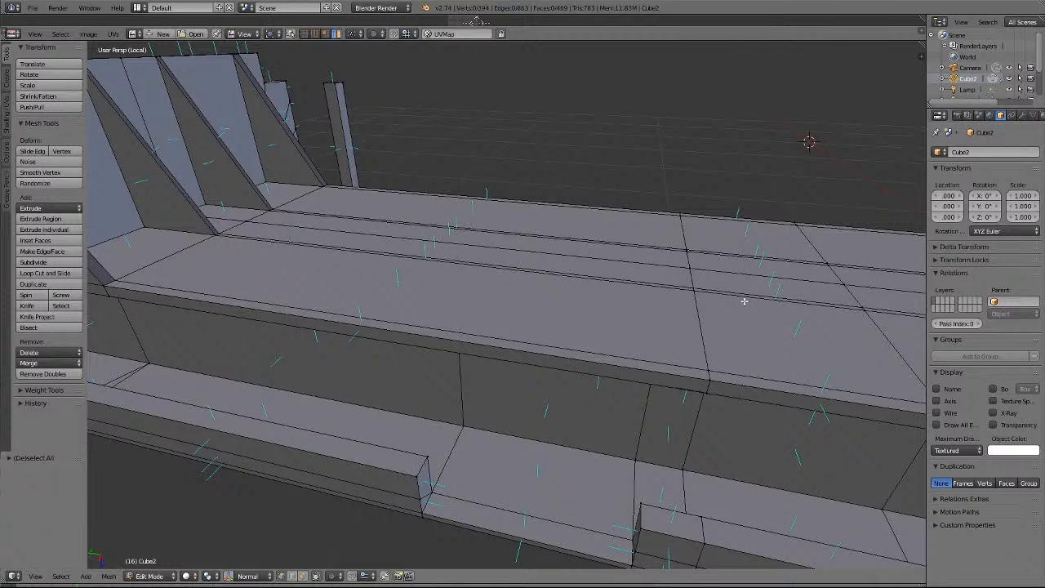
middle_drag(744, 301, 744, 302)
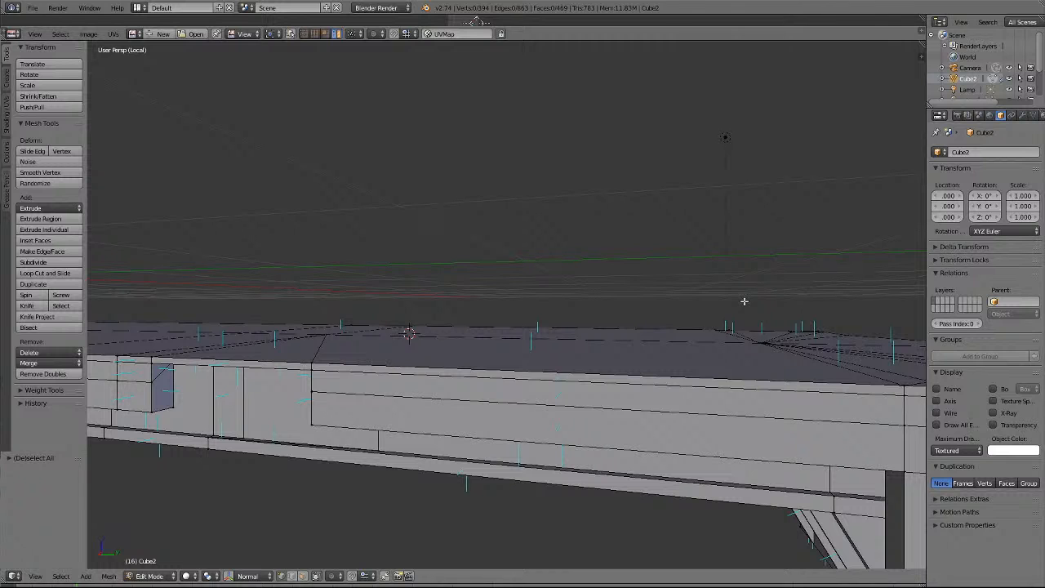
shift+middle_drag(452, 457, 659, 471)
scroll(659, 472, up, 5)
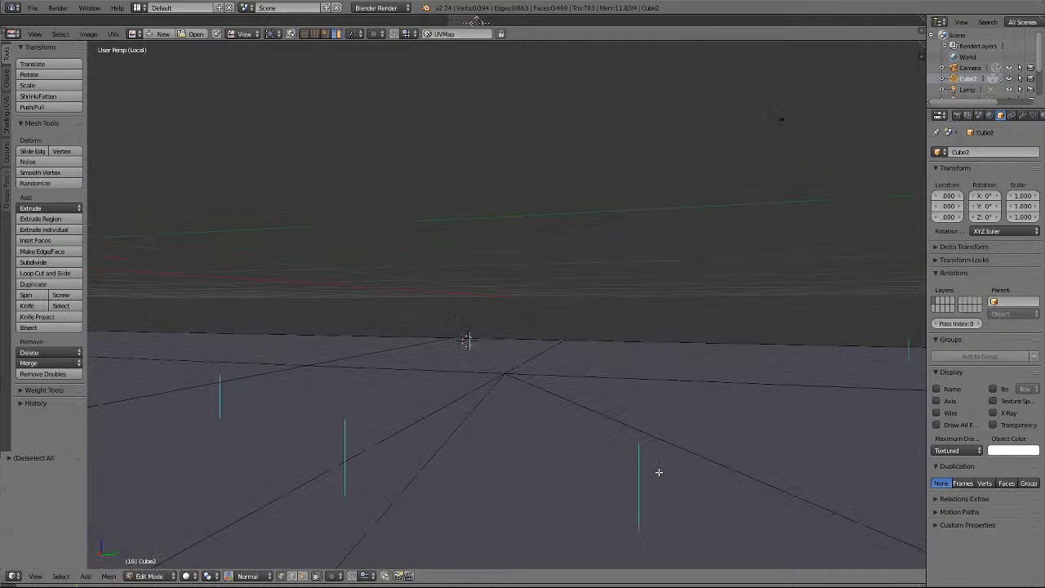
scroll(659, 471, down, 3)
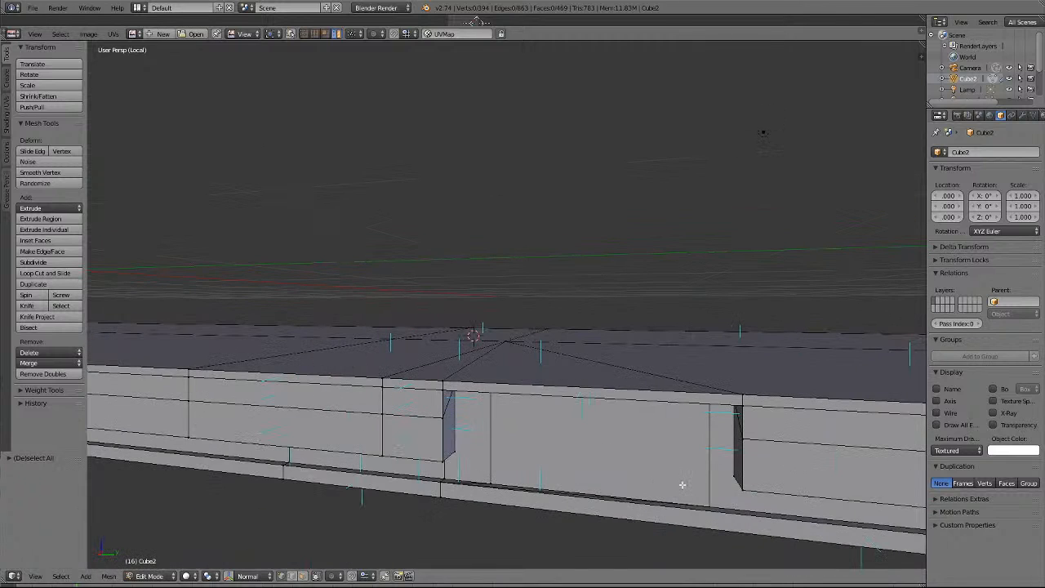
key(a)
key(a)
right_click(718, 501)
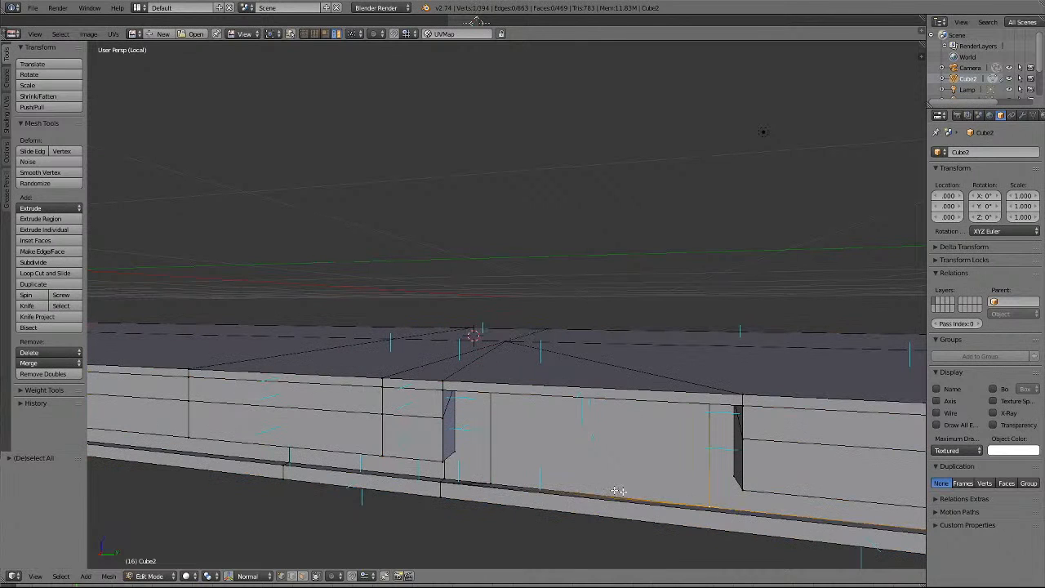
shift+right_click(496, 481)
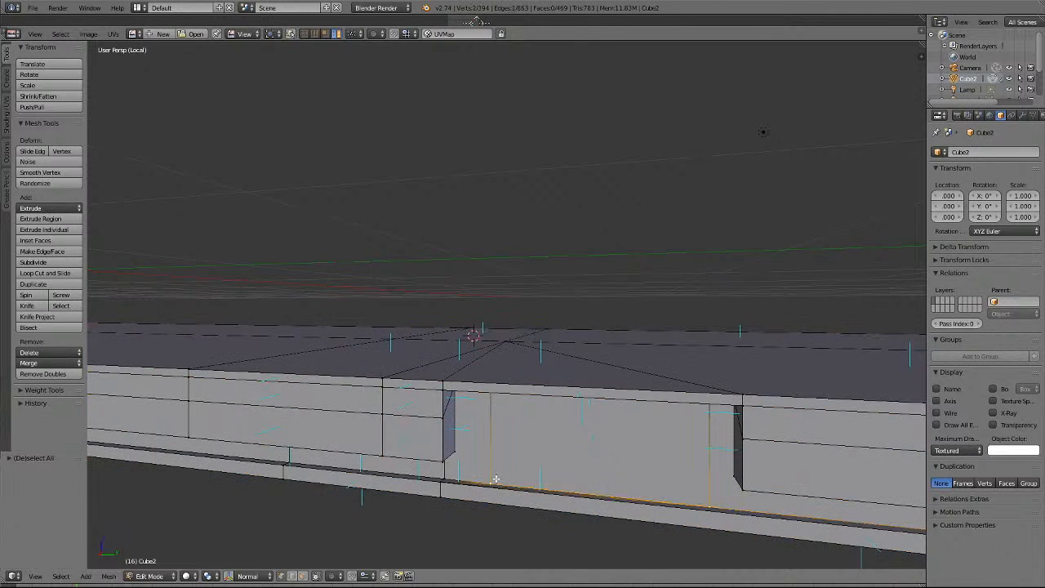
click(30, 363)
click(44, 401)
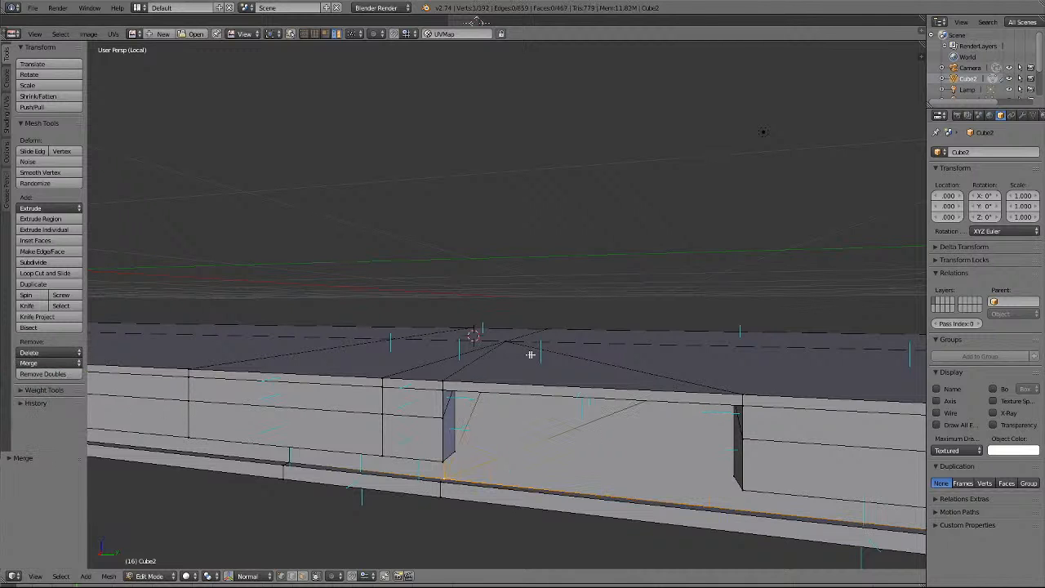
Merge the three vertices on the line where the side wall meets the ledge at last, at the wall's cross edge.
key(KP_2)
key(KP_2)
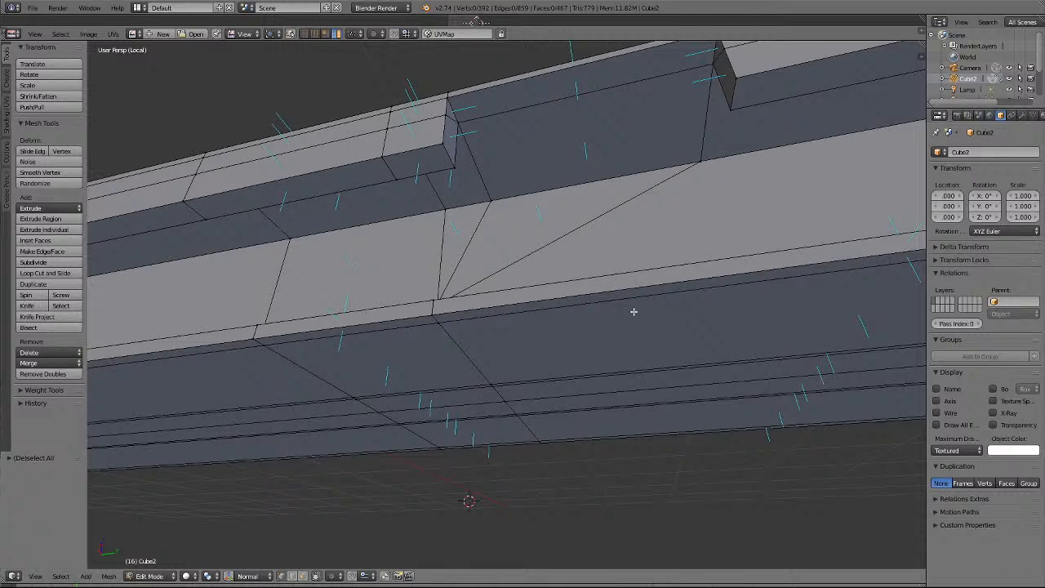
right_click(699, 162)
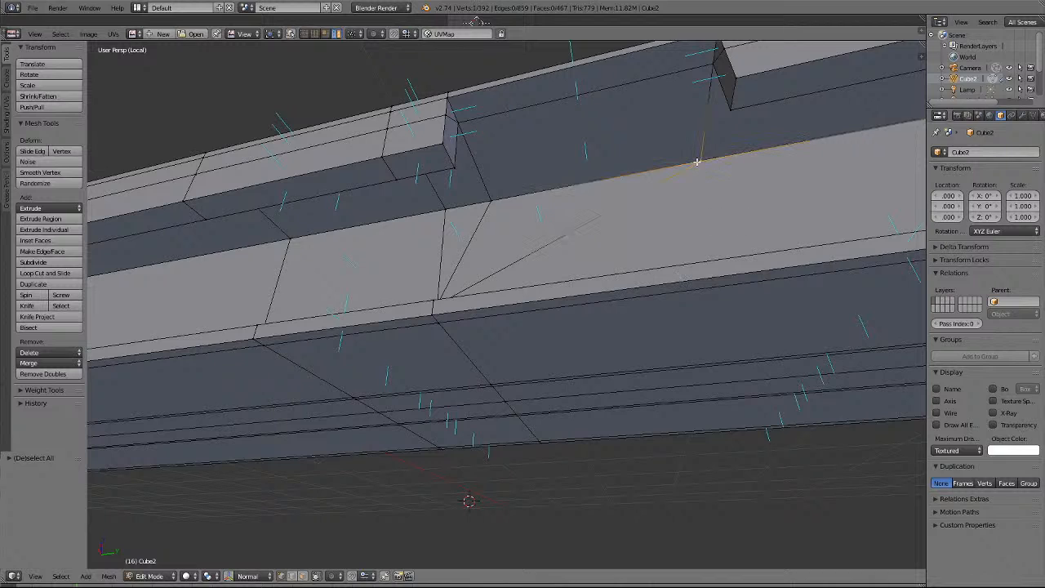
shift+right_click(491, 202)
shift+right_click(452, 205)
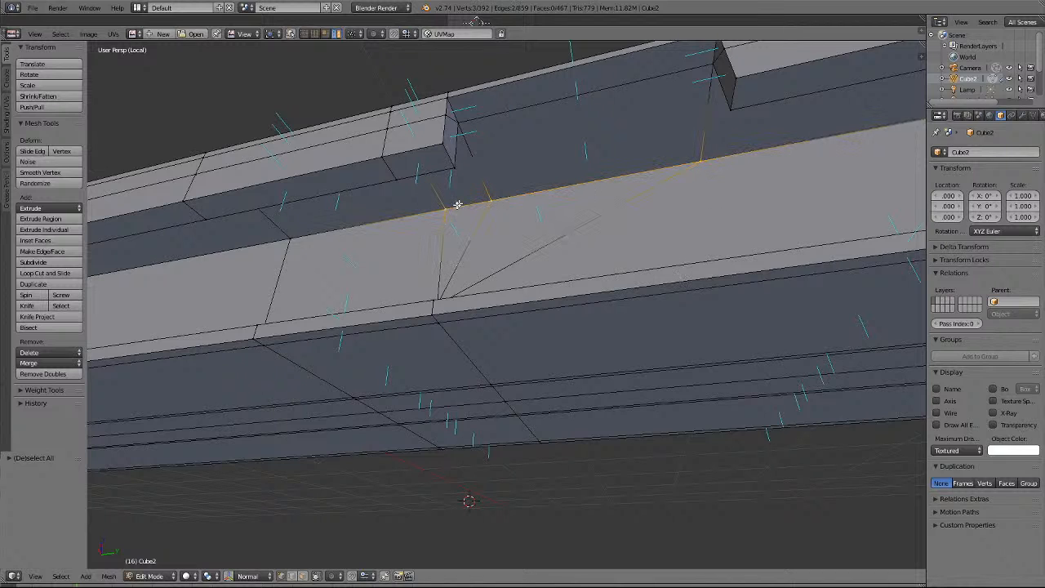
click(40, 363)
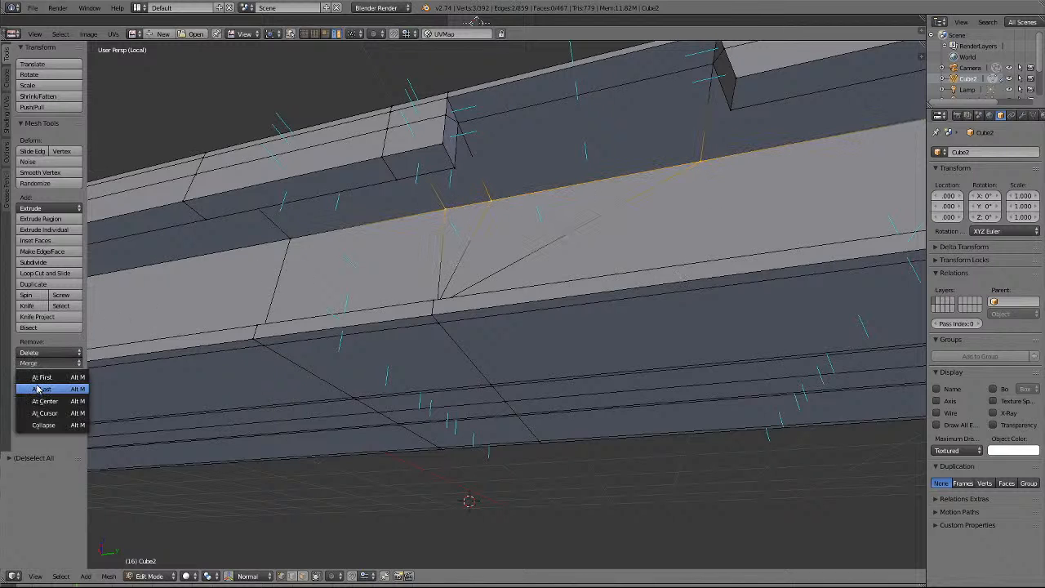
click(38, 390)
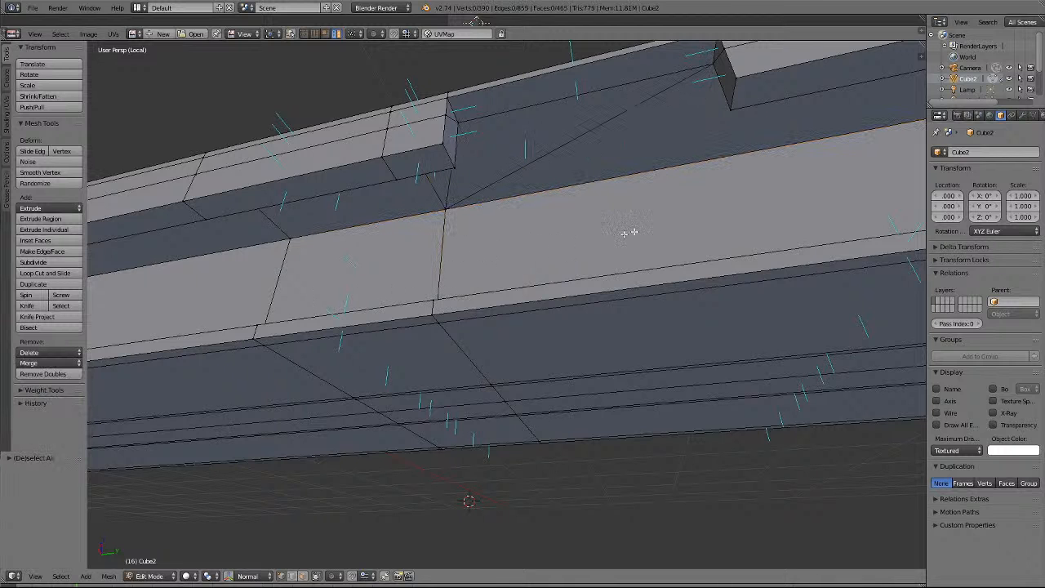
Merge the two centre-line vertices of the underside's cross edges at last, into the one nearer the finned end.
middle_drag(670, 223, 669, 222)
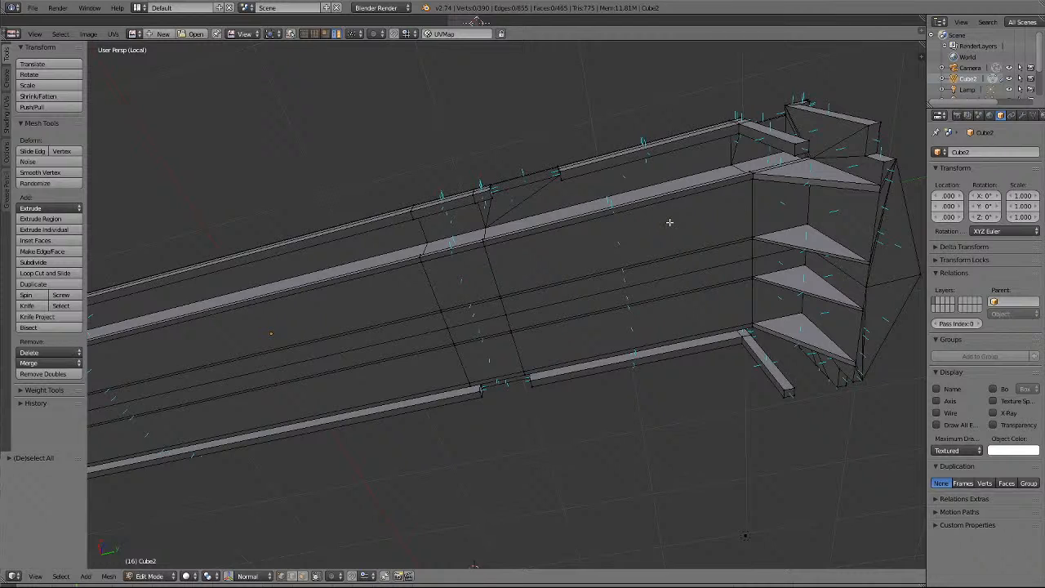
right_click(446, 326)
shift+right_click(504, 317)
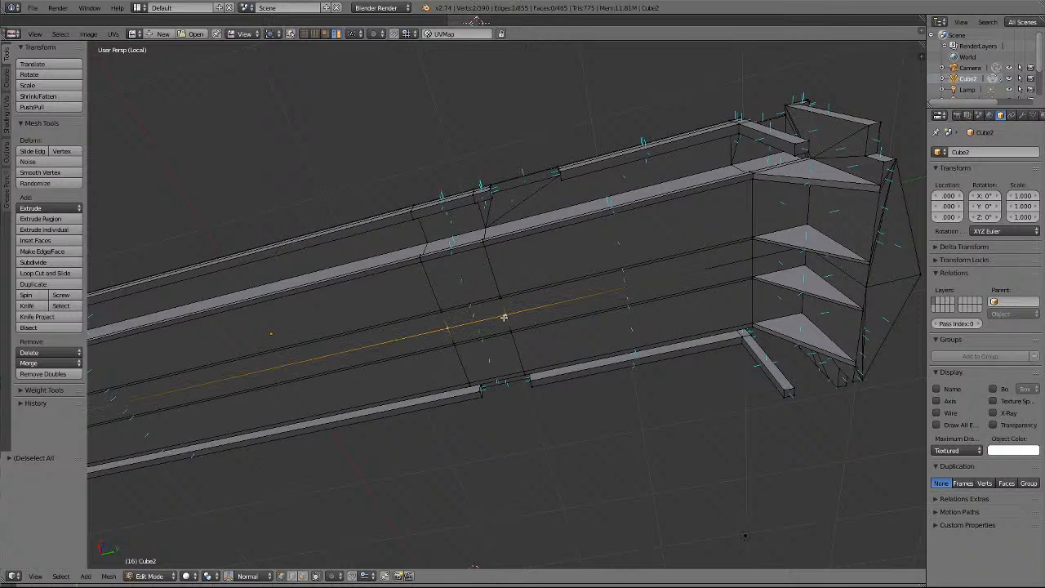
click(37, 363)
click(44, 390)
Merge the two vertices on the inner line of the edge pair on the reworked ledge side at last, at the finned-end cross edge.
right_click(441, 318)
shift+right_click(503, 307)
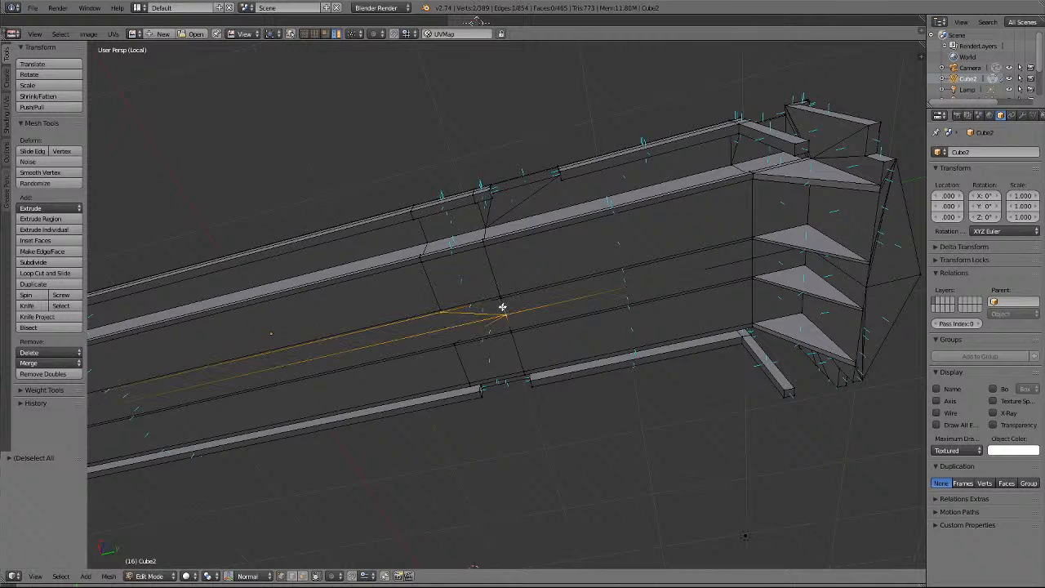
shift+right_click(506, 315)
shift+right_click(500, 300)
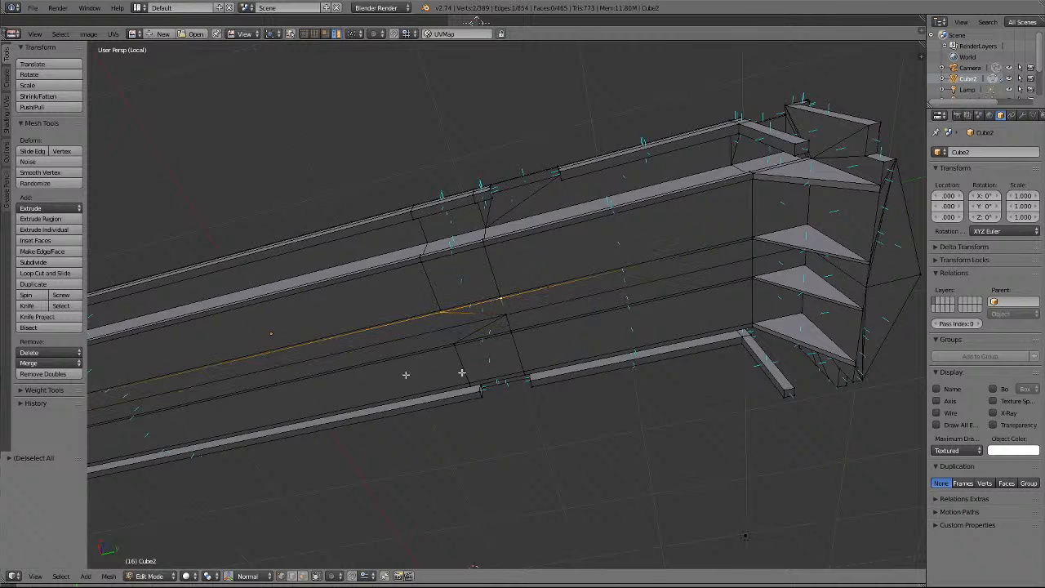
click(37, 363)
click(51, 389)
click(54, 390)
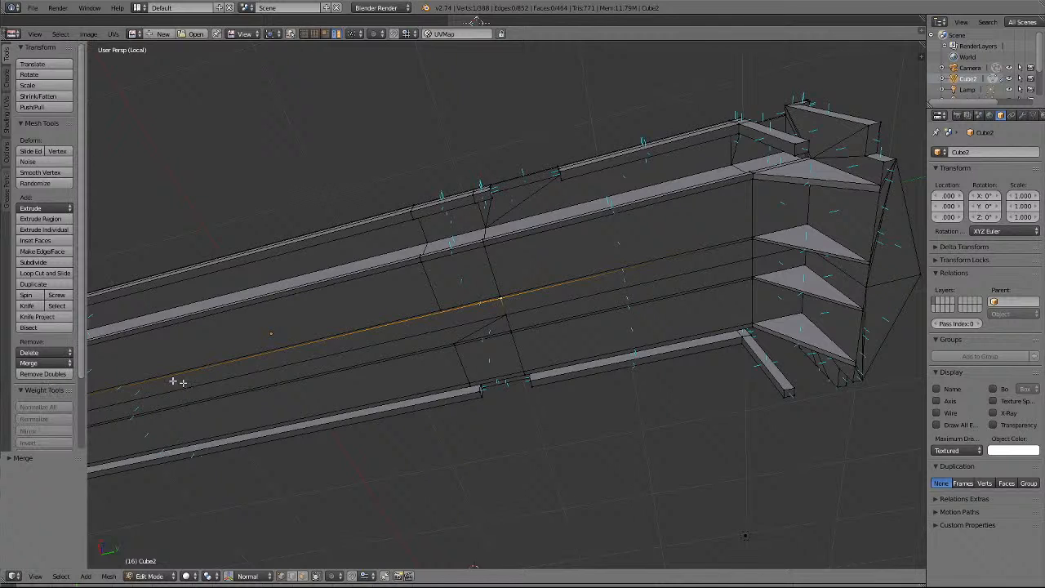
Merge the two vertices on the outer line of that same edge pair at last, at the finned-end cross edge.
key(a)
right_click(439, 307)
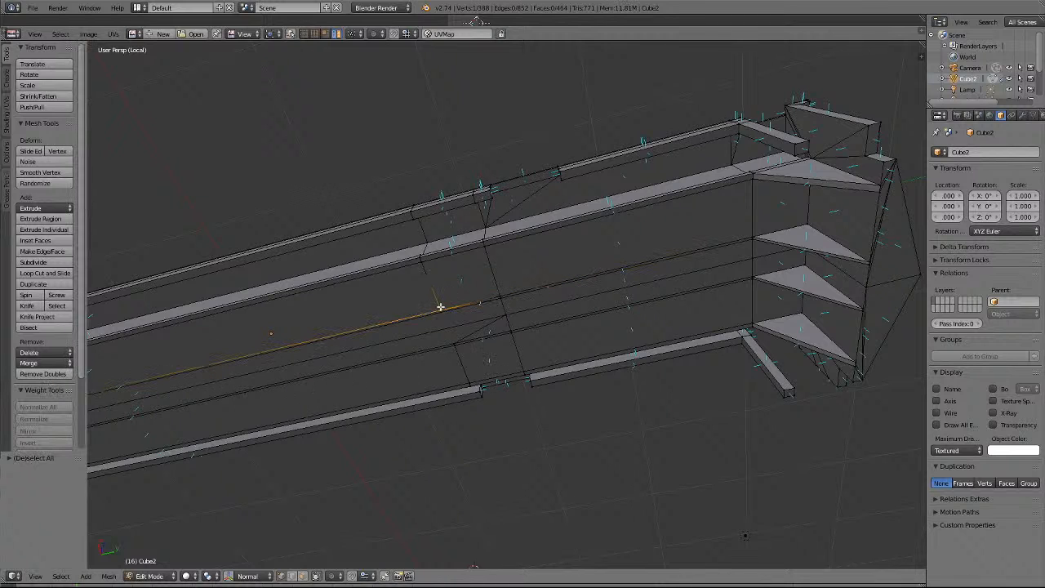
shift+right_click(498, 293)
click(29, 363)
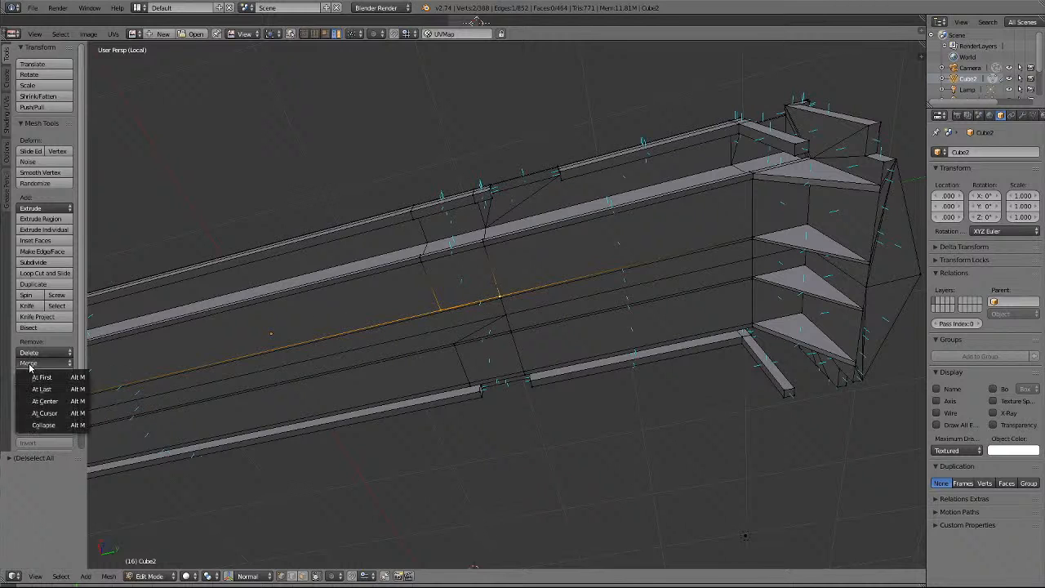
click(43, 392)
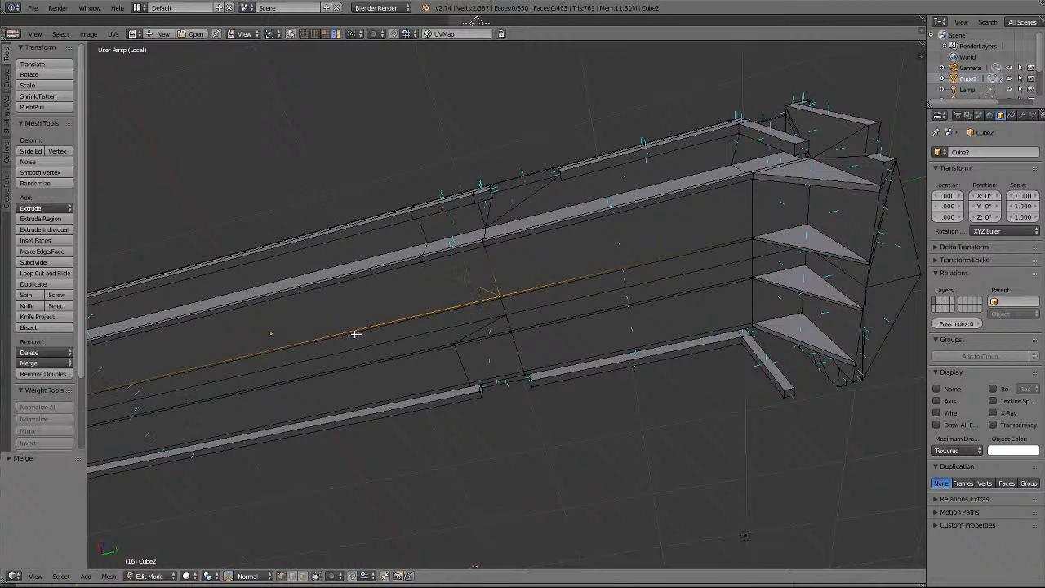
Merge the two vertices on the underside's inner line beside the opposite side wall at last, at the finned-end cross edge.
key(a)
scroll(513, 311, up, 3)
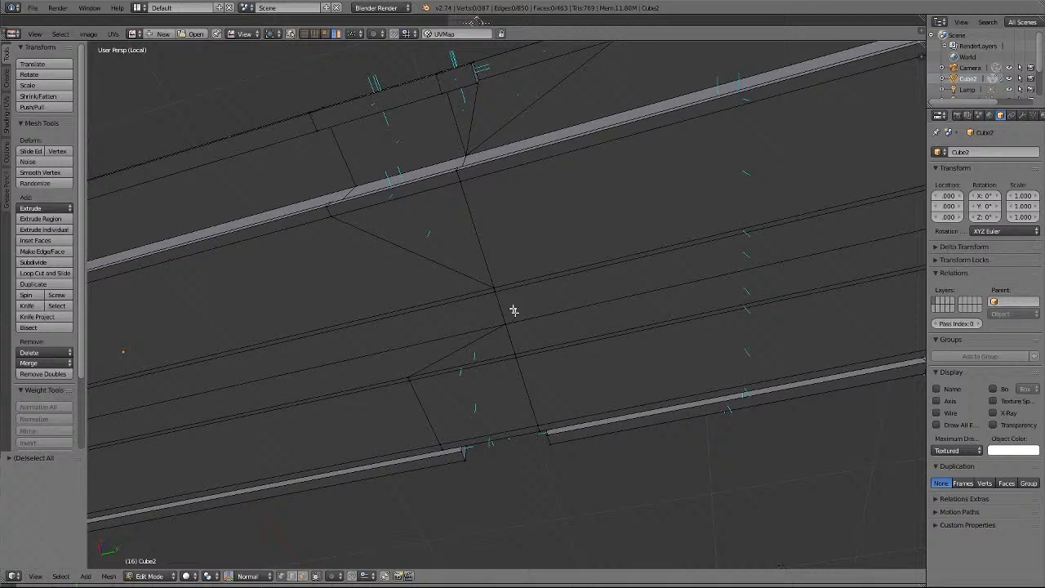
right_click(332, 217)
shift+right_click(460, 188)
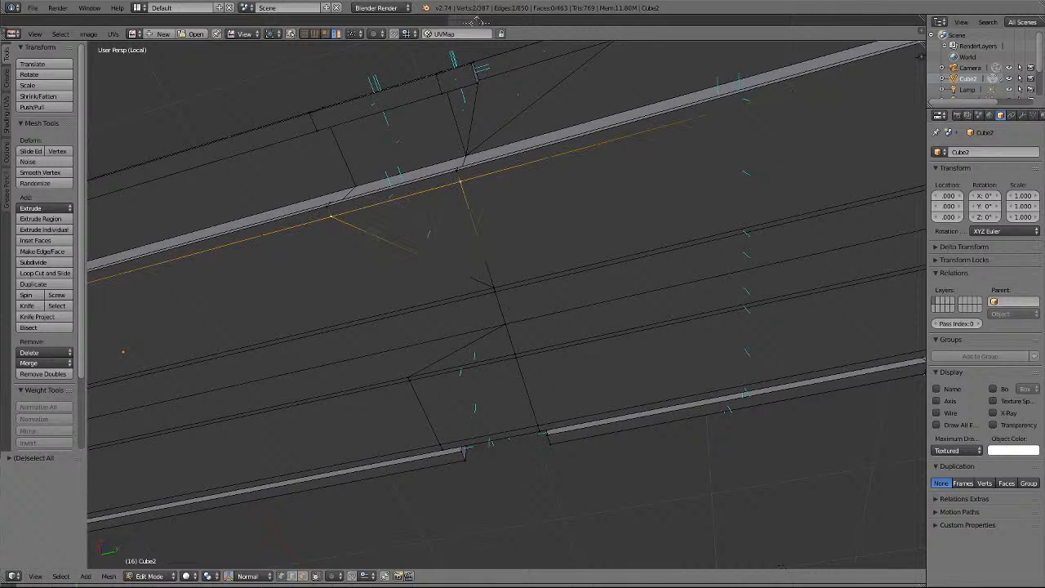
click(29, 363)
click(43, 389)
Merge the two vertices on the side wall's bottom edge at last, into the one nearer the finned end.
key(a)
right_click(329, 210)
shift+right_click(453, 174)
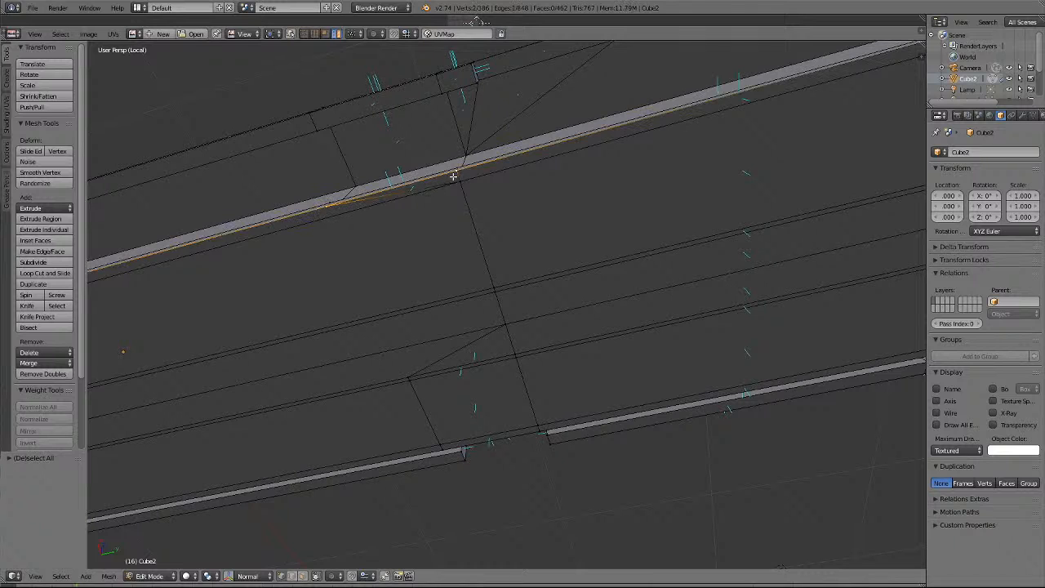
click(33, 363)
click(49, 389)
Merge the two vertices on the lower of the two close lines above the wall's narrow bottom band at last, at the cross edge.
key(KP_4)
key(KP_4)
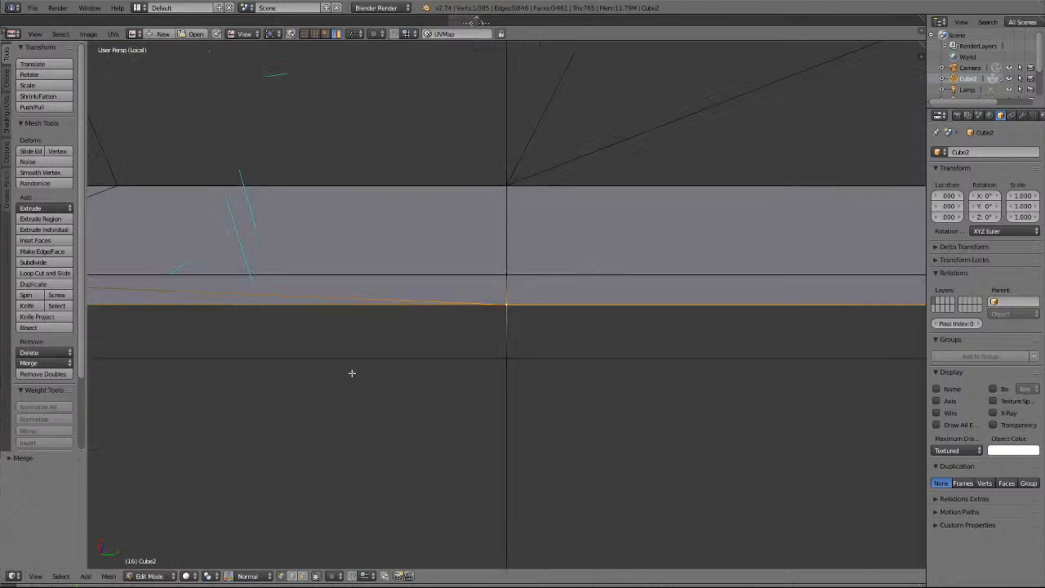
key(KP_8)
key(KP_8)
key(KP_8)
key(KP_8)
key(KP_8)
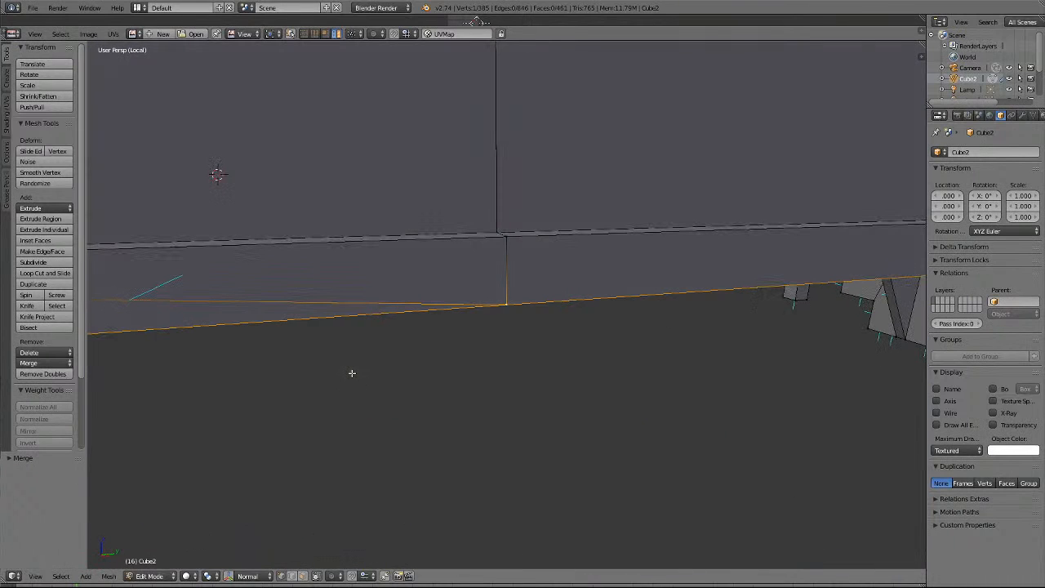
scroll(352, 373, down, 7)
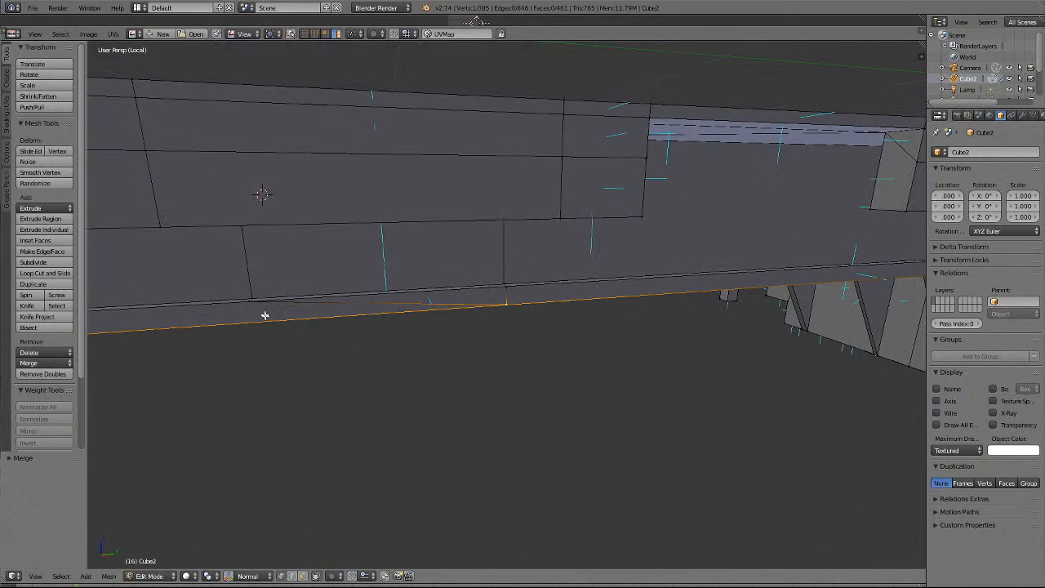
right_click(255, 307)
shift+right_click(507, 288)
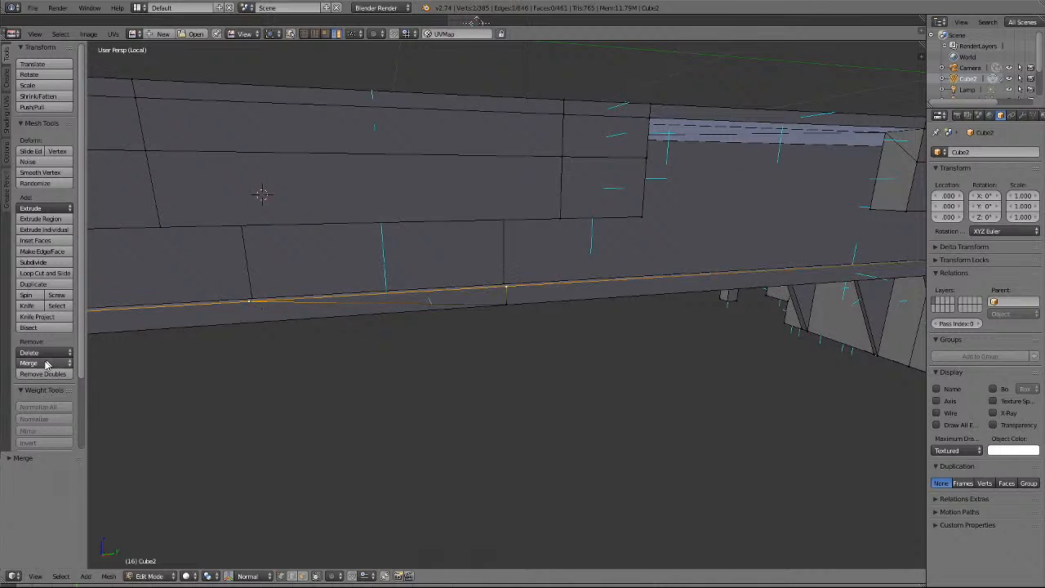
click(47, 363)
click(46, 389)
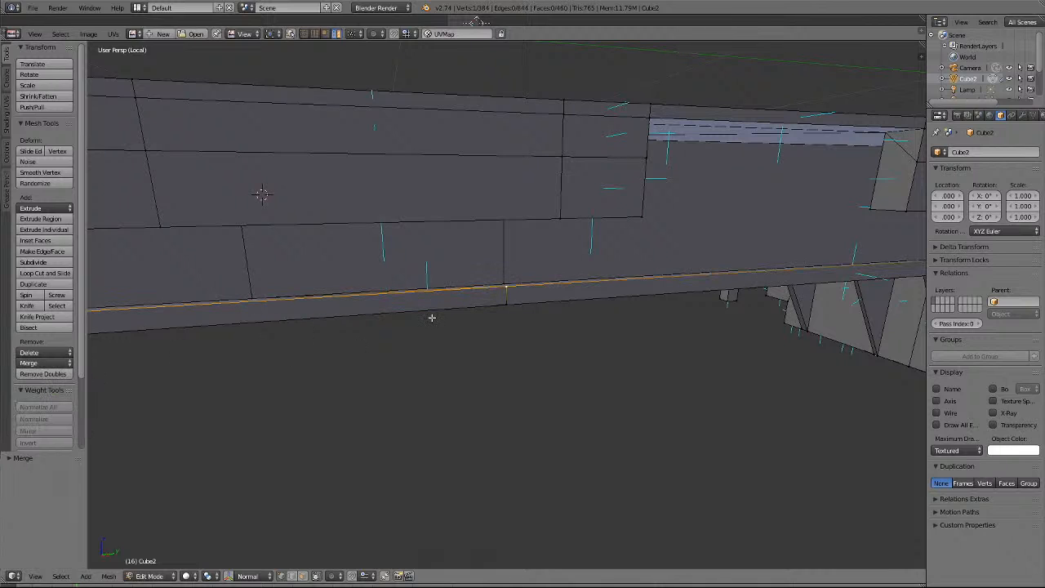
Merge the two vertices on the upper of those two close wall lines at last, into the one nearer the finned end.
key(a)
right_click(250, 295)
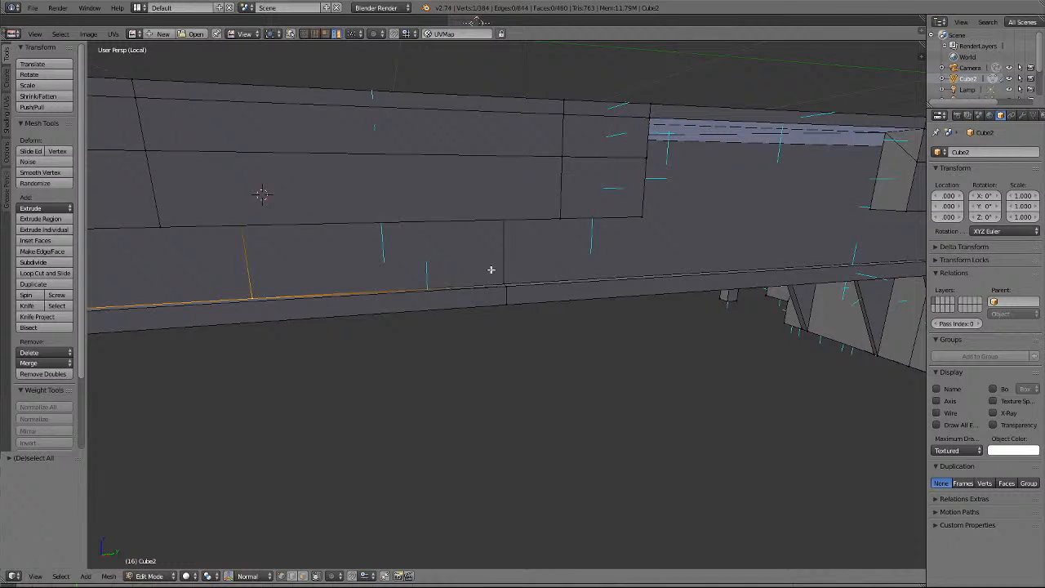
shift+right_click(497, 277)
click(39, 364)
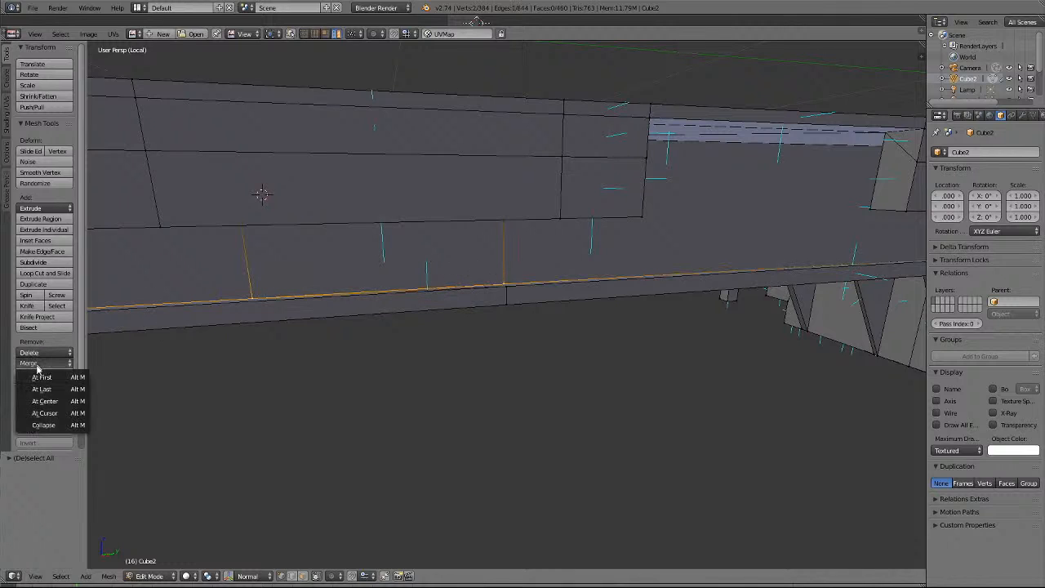
click(45, 390)
key(a)
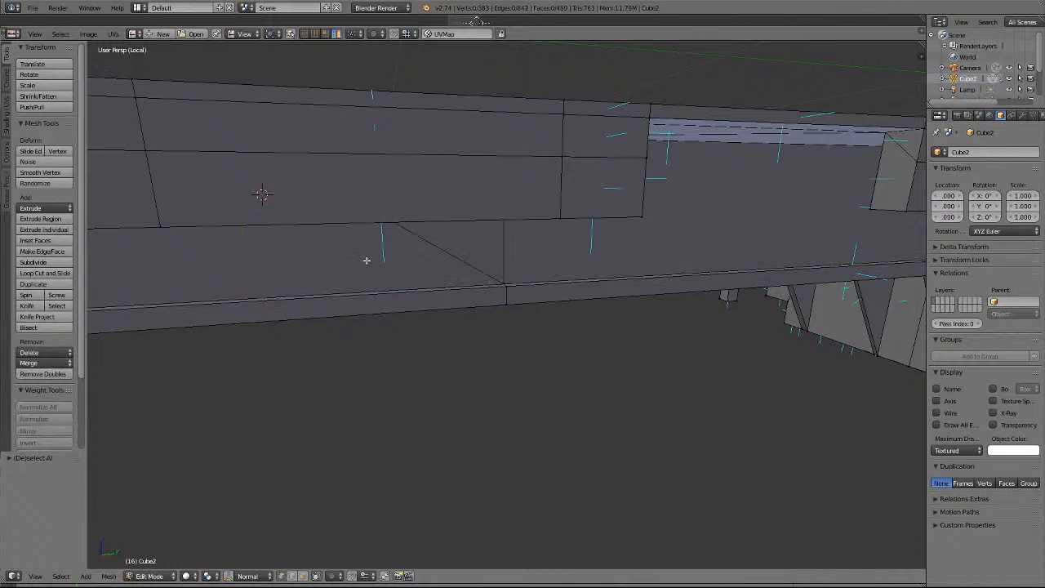
Merge the two vertices on the line where the side wall meets the ledge at last, at the wall's cross edge.
middle_drag(366, 261, 366, 260)
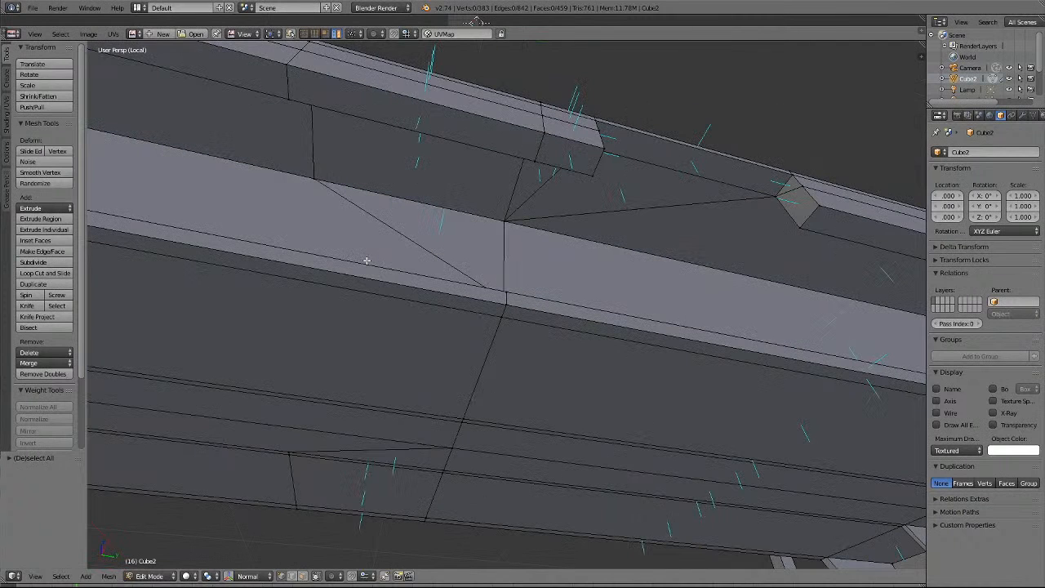
right_click(326, 203)
shift+right_click(511, 206)
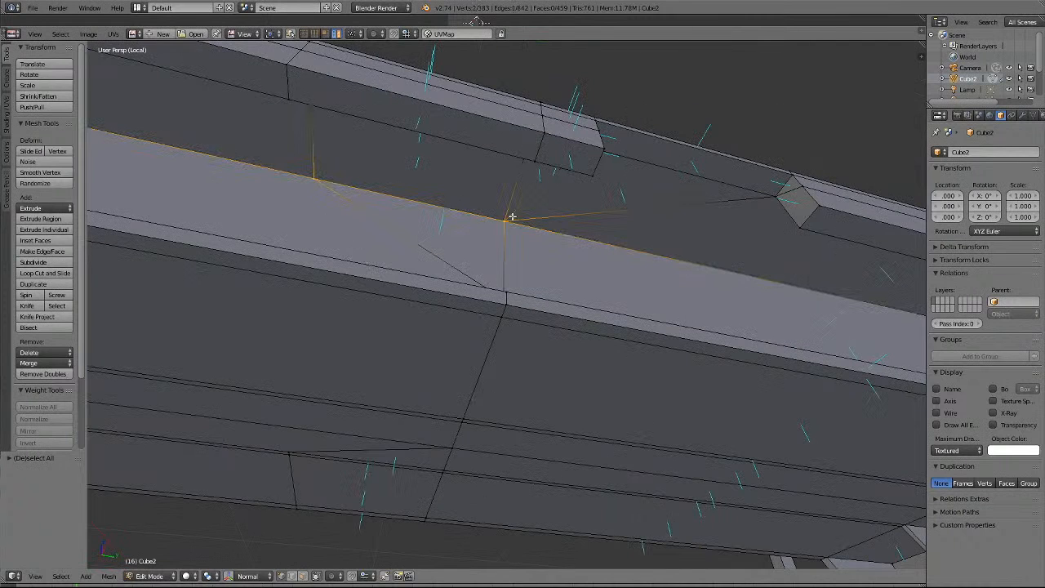
click(45, 362)
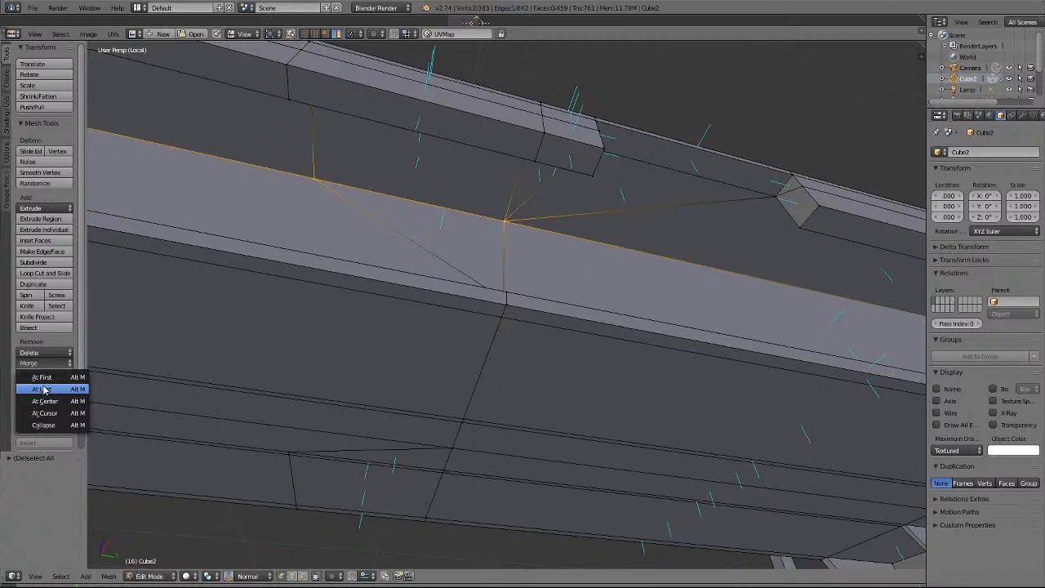
click(43, 388)
key(a)
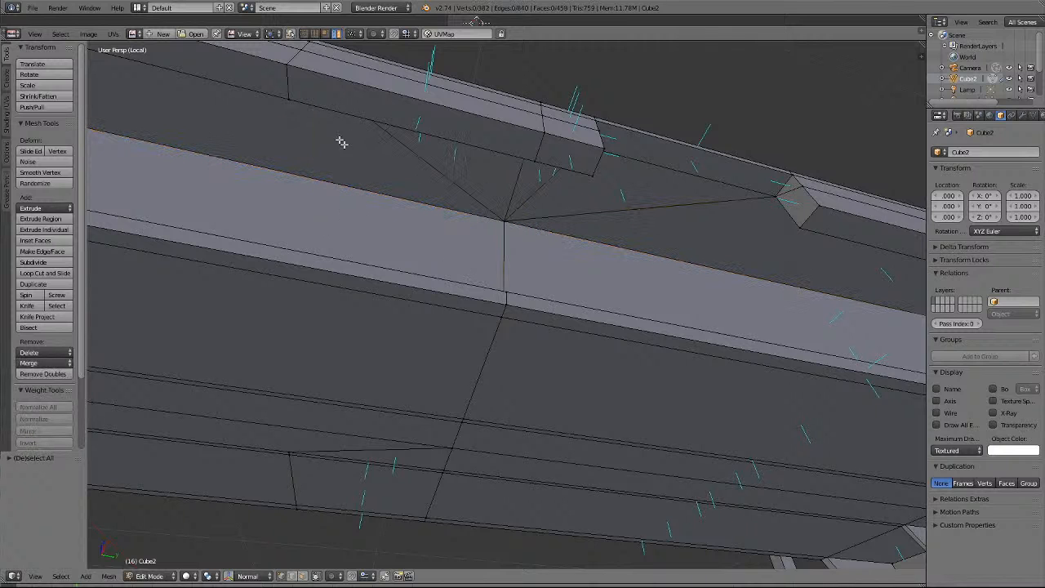
Merge the two vertices on the line where the ledge meets the rail's inner face at last, beside the rail notch.
middle_drag(313, 106, 313, 106)
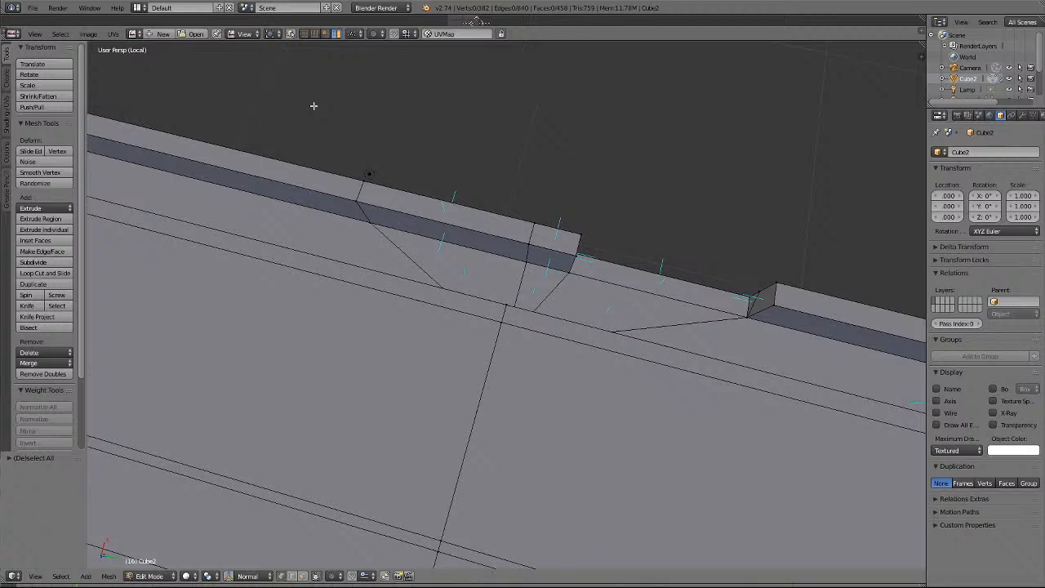
right_click(369, 218)
shift+right_click(531, 261)
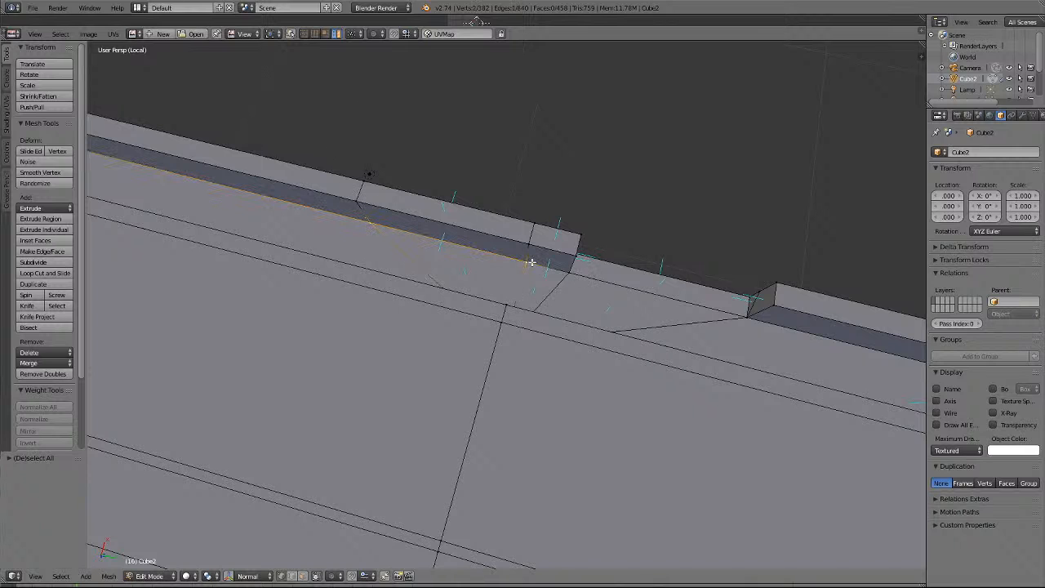
click(41, 363)
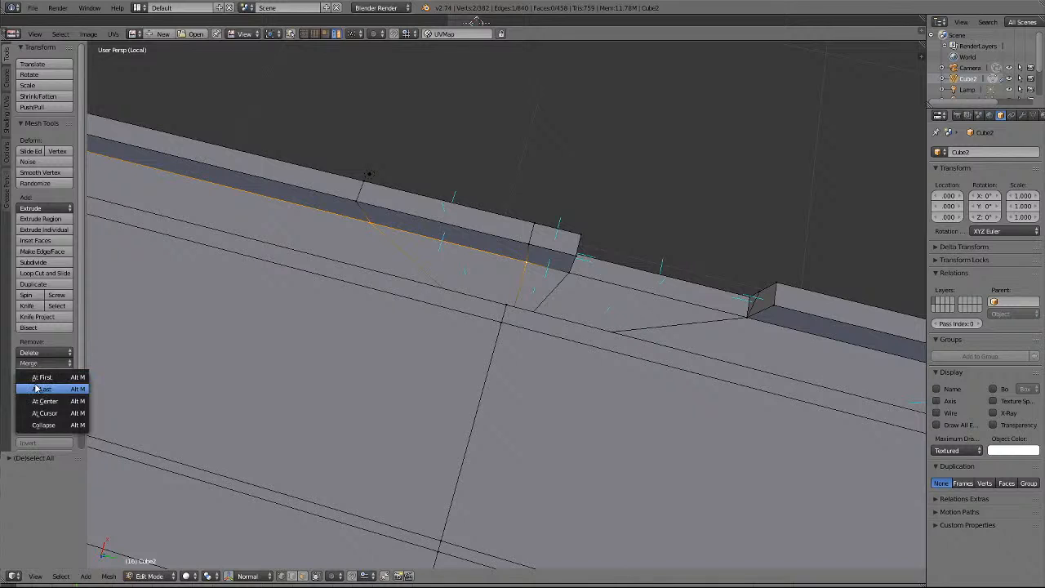
click(39, 388)
key(a)
Merge the two vertices on the rail's inner bottom edge at last, into the one nearer the notch.
right_click(351, 196)
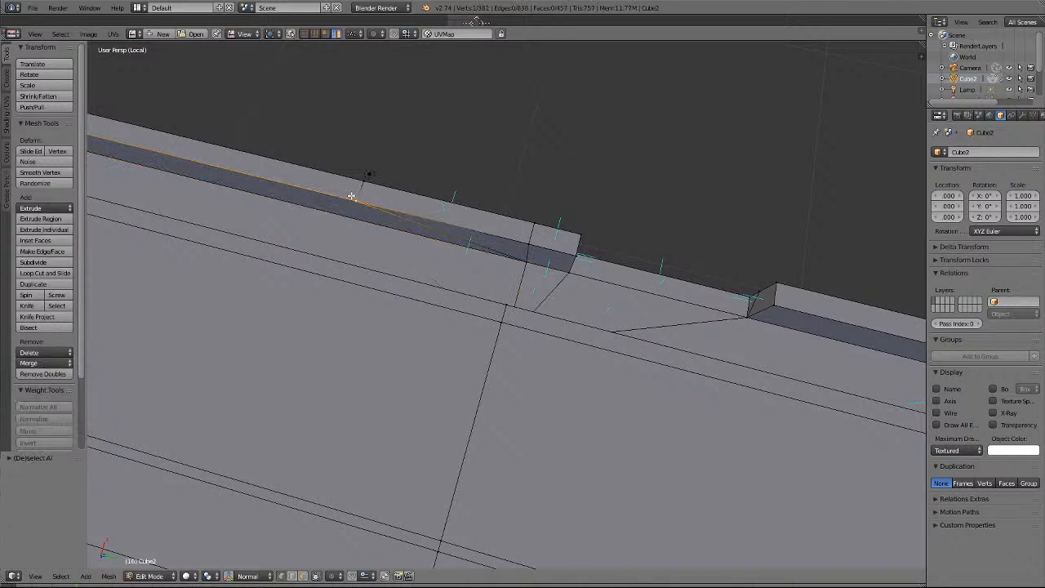
shift+right_click(533, 240)
click(40, 363)
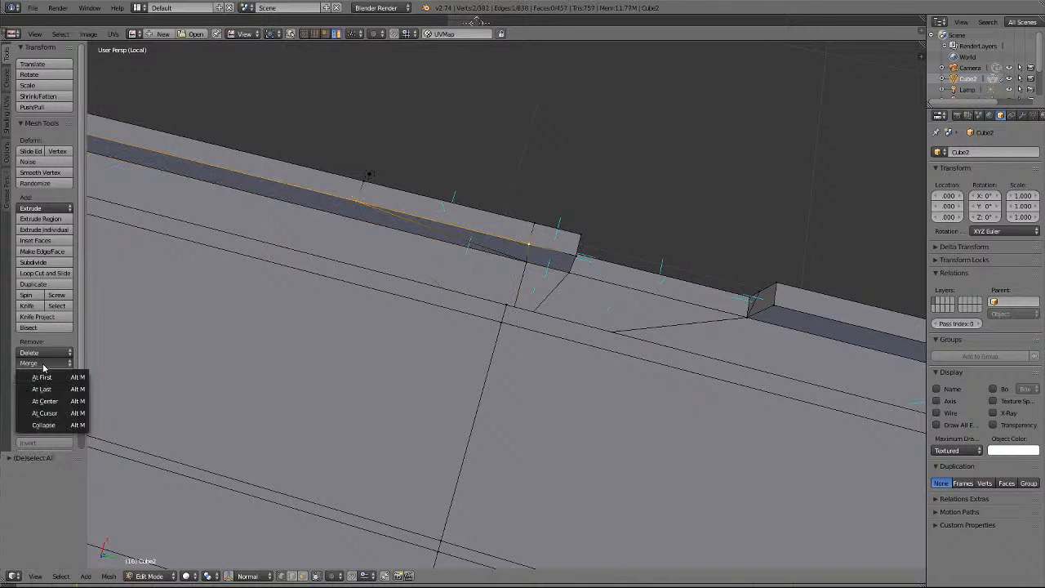
click(42, 389)
key(a)
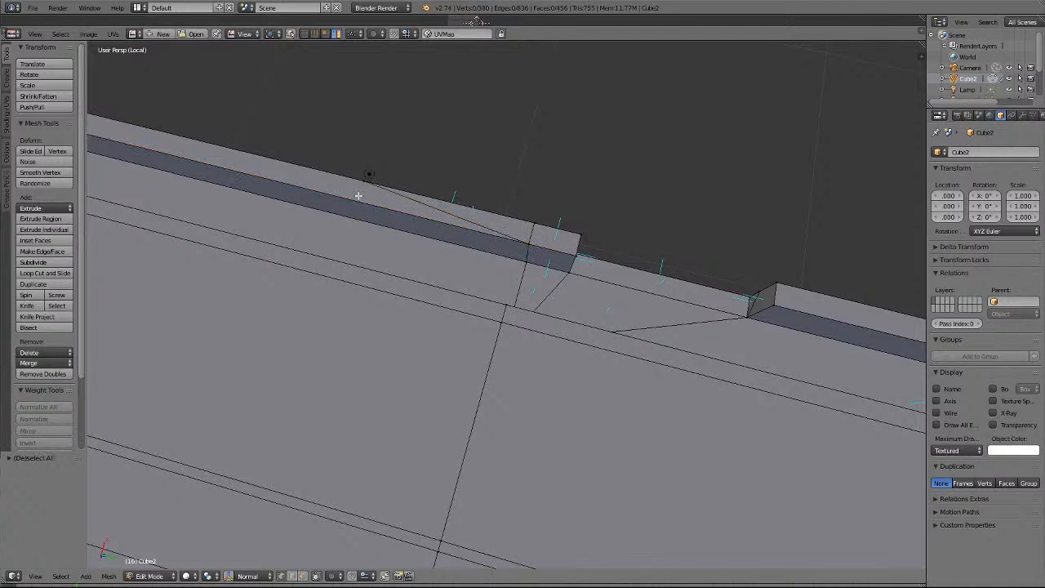
Merge the two vertices on the rail's outer bottom edge at last, into the one nearer the notch.
right_click(362, 181)
shift+right_click(533, 222)
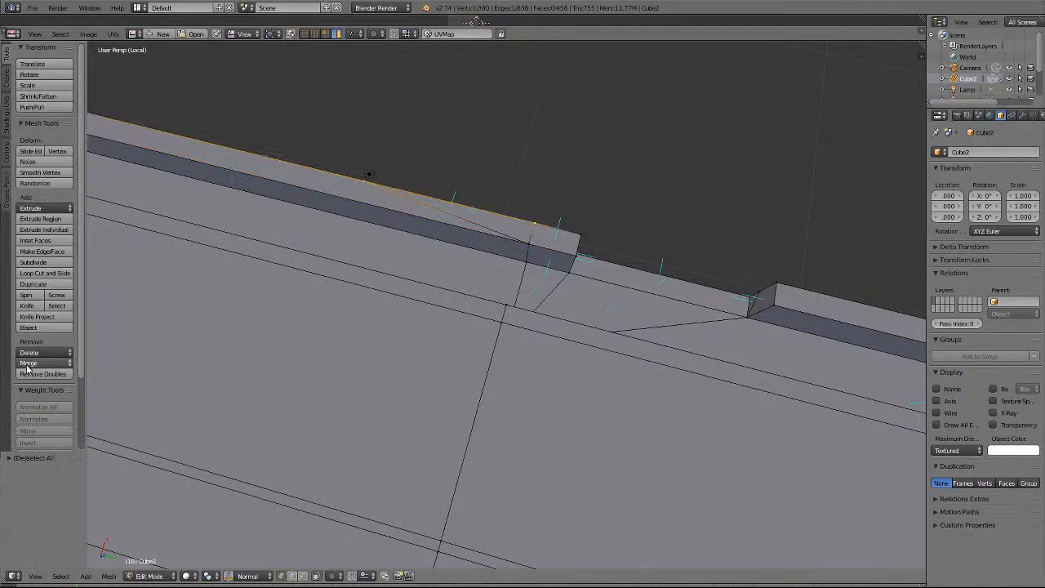
click(32, 363)
click(42, 389)
key(a)
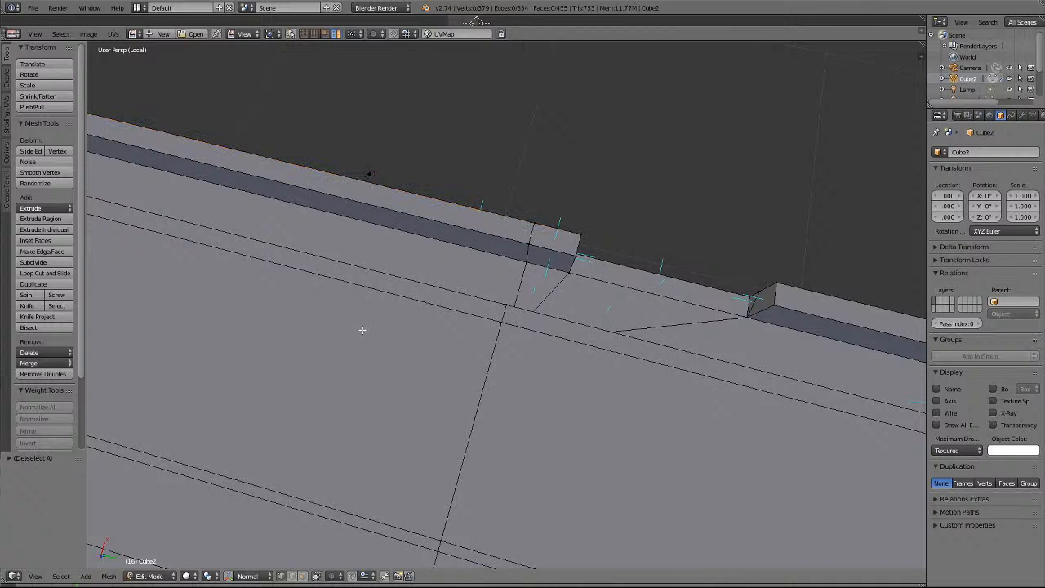
Merge the two vertices on the middle line of the rail's outer face at last, at the cross edge nearer the notch.
key(KP_8)
key(KP_8)
key(KP_8)
key(KP_8)
key(KP_8)
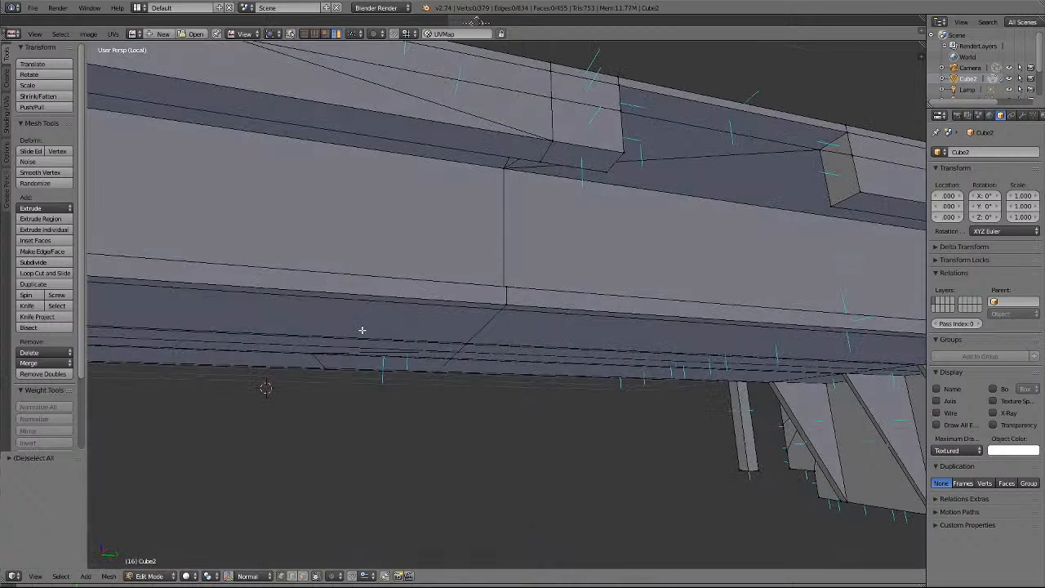
key(KP_8)
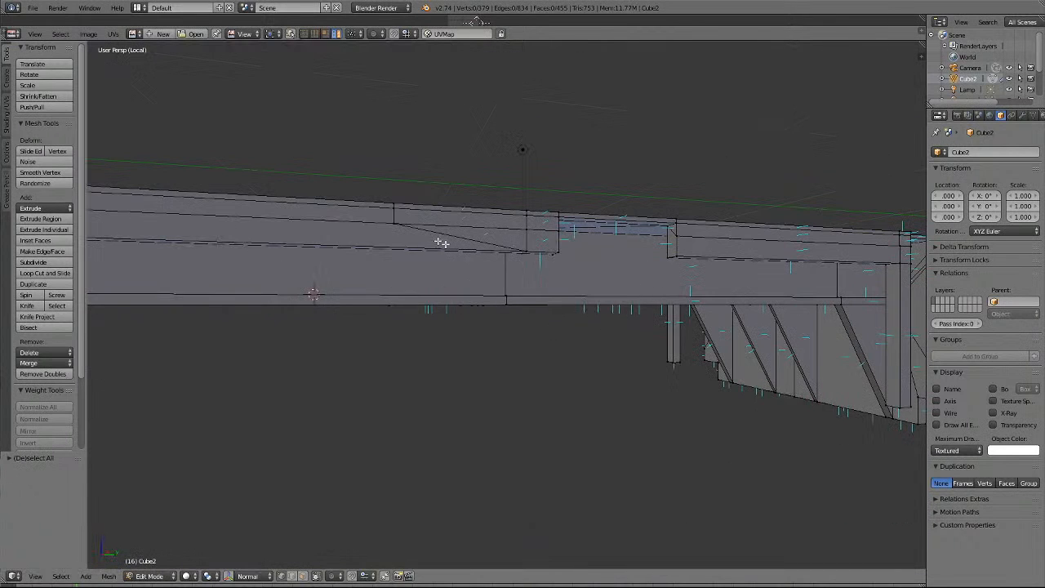
right_click(394, 224)
shift+right_click(518, 231)
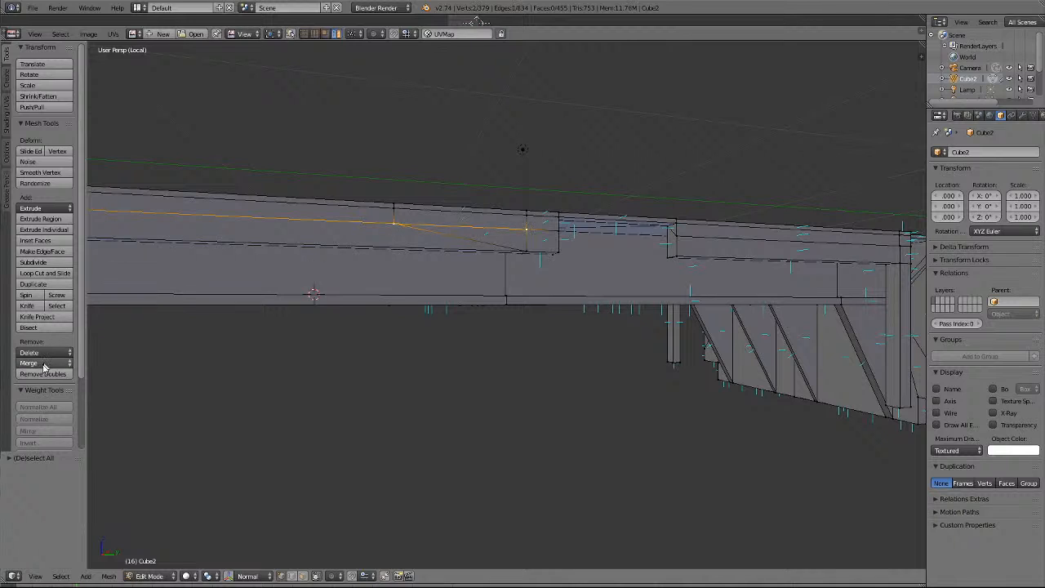
click(42, 364)
click(40, 391)
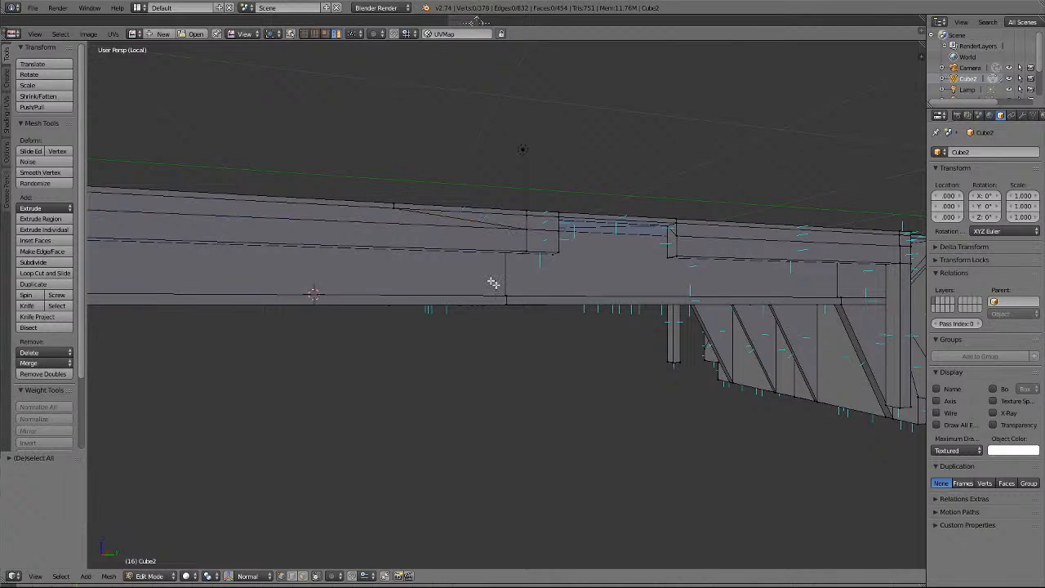
Merge the vertex pairs on the rail's upper side line and on its top edge at last, each at the cross edge nearer the notch.
shift+right_click(525, 215)
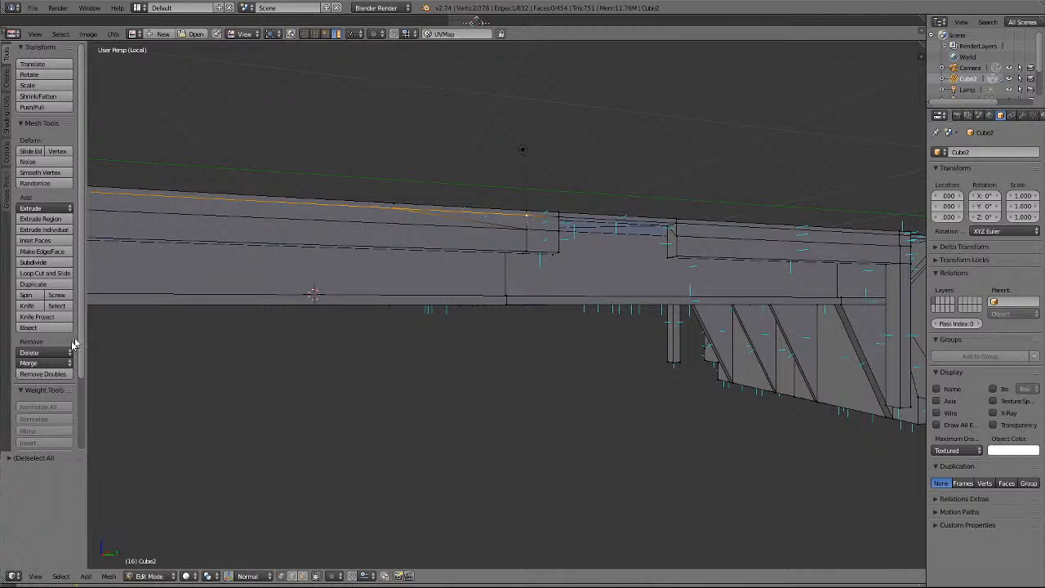
click(40, 364)
click(41, 389)
shift+right_click(395, 200)
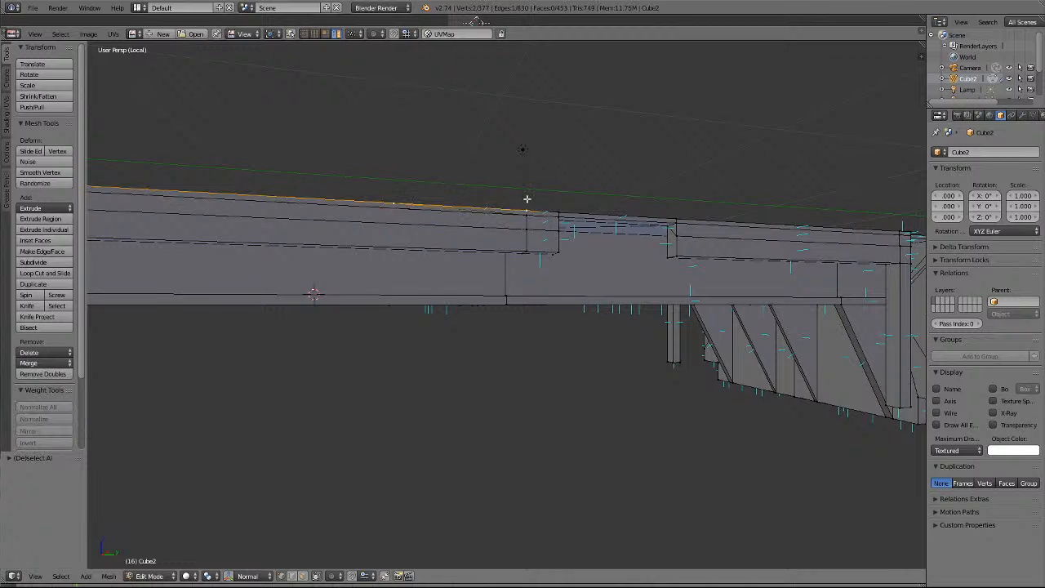
click(45, 363)
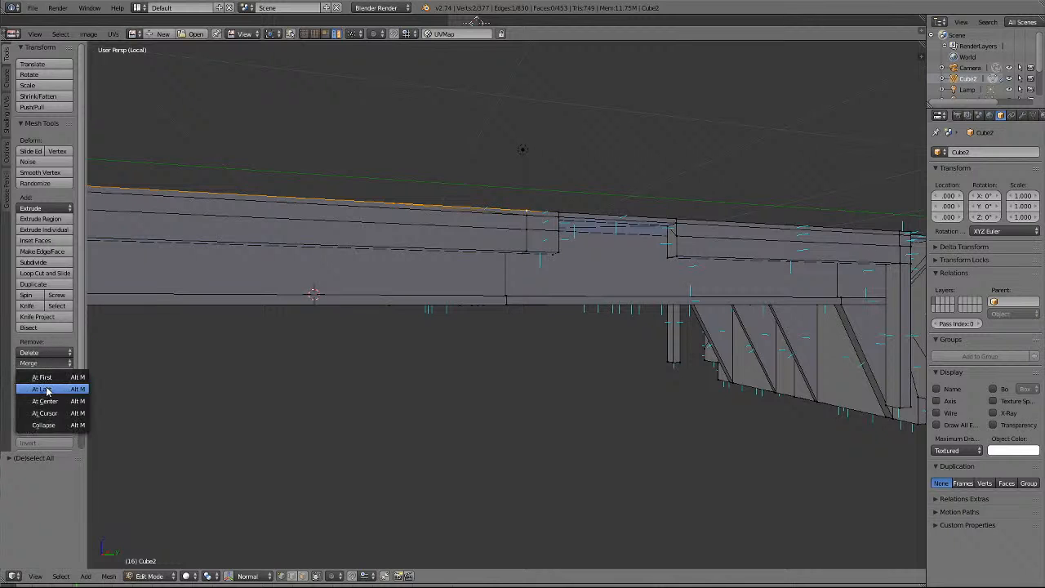
click(43, 390)
key(a)
Merge the two centre-line vertices of the top surface at last, into the one nearer the finned end.
middle_drag(299, 358, 299, 358)
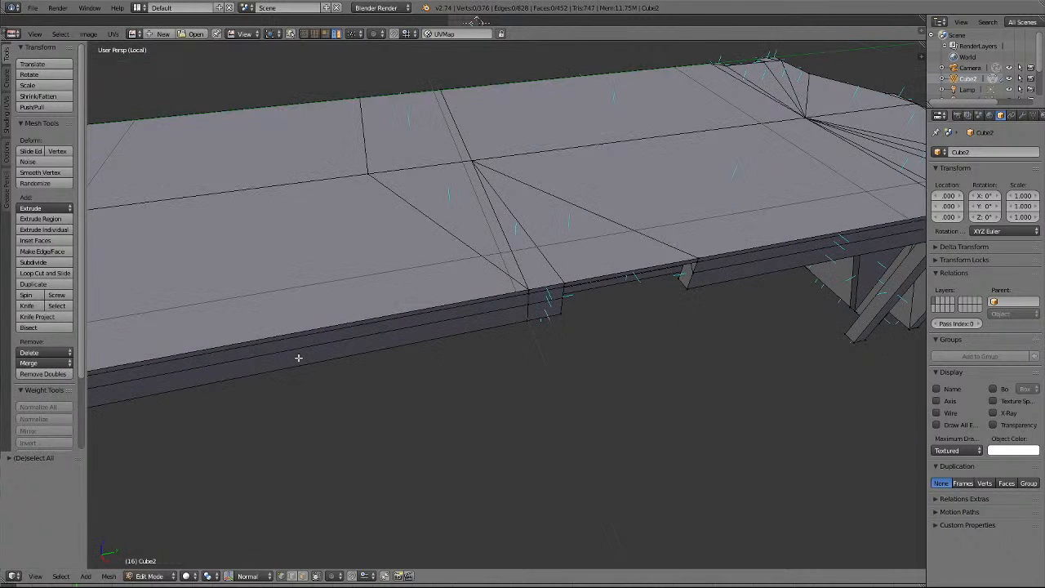
right_click(373, 171)
shift+right_click(467, 163)
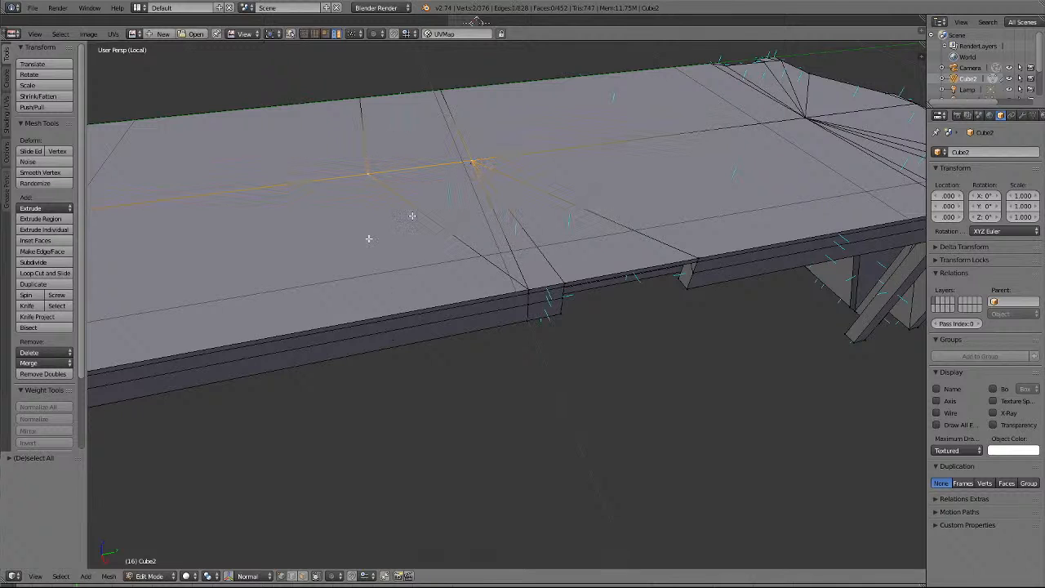
click(41, 363)
click(43, 393)
key(a)
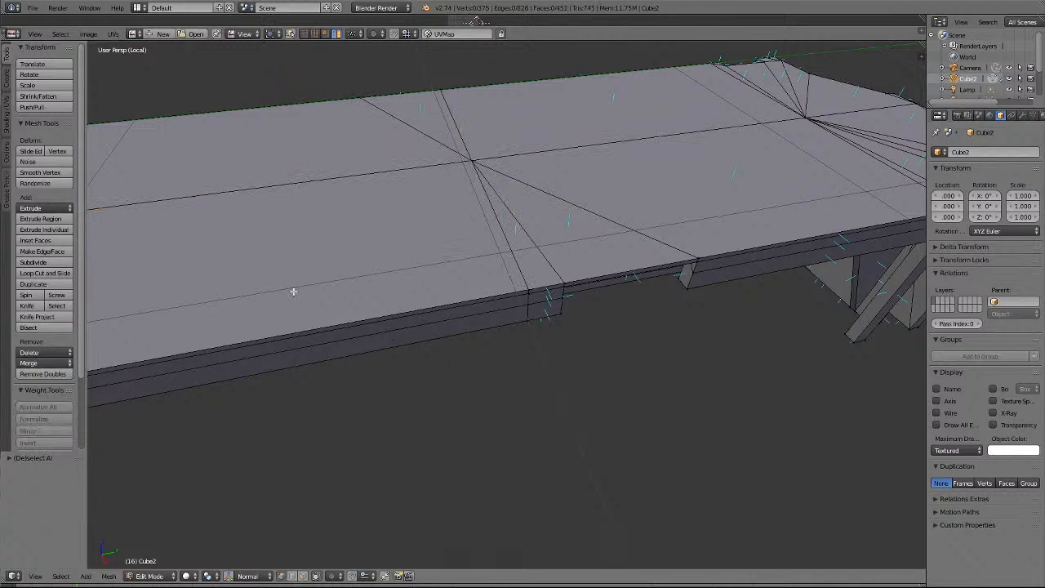
middle_drag(293, 292, 293, 292)
scroll(293, 292, down, 7)
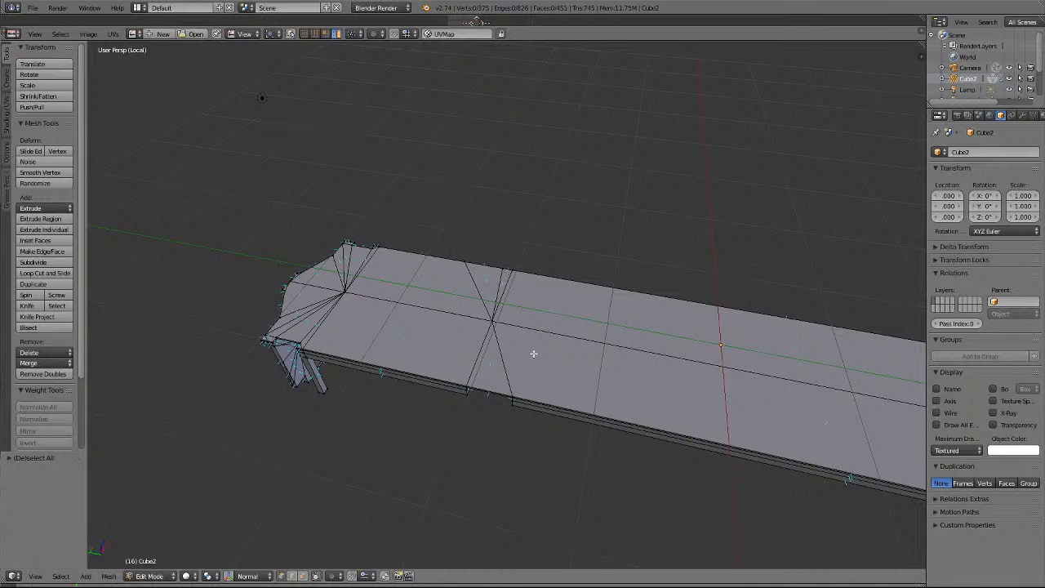
scroll(533, 354, up, 3)
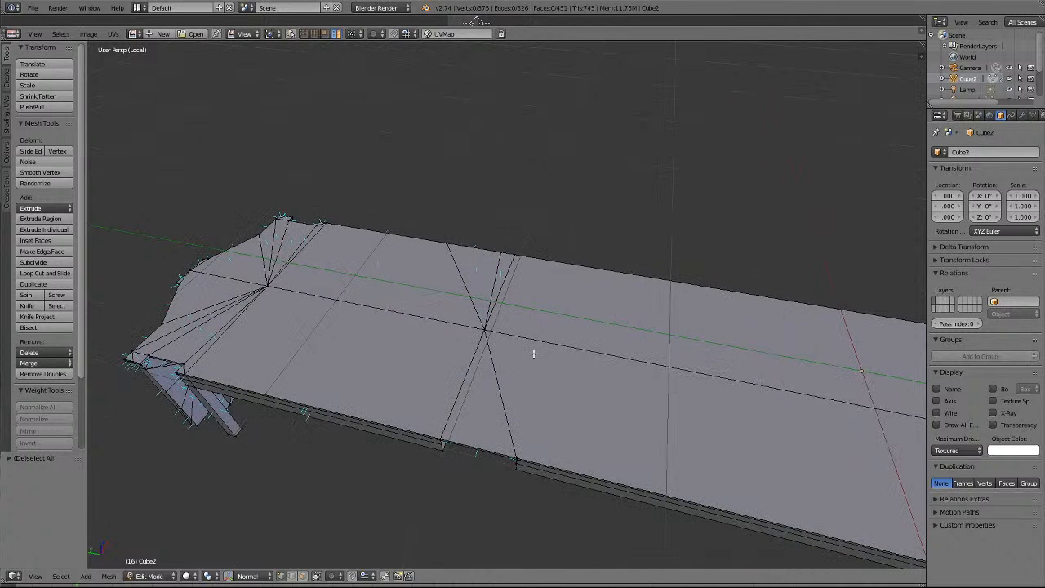
Merge the two vertices on the inner line of the underside's closely spaced edge pair at last, at the cross edge nearer the finned end.
middle_drag(533, 354, 533, 354)
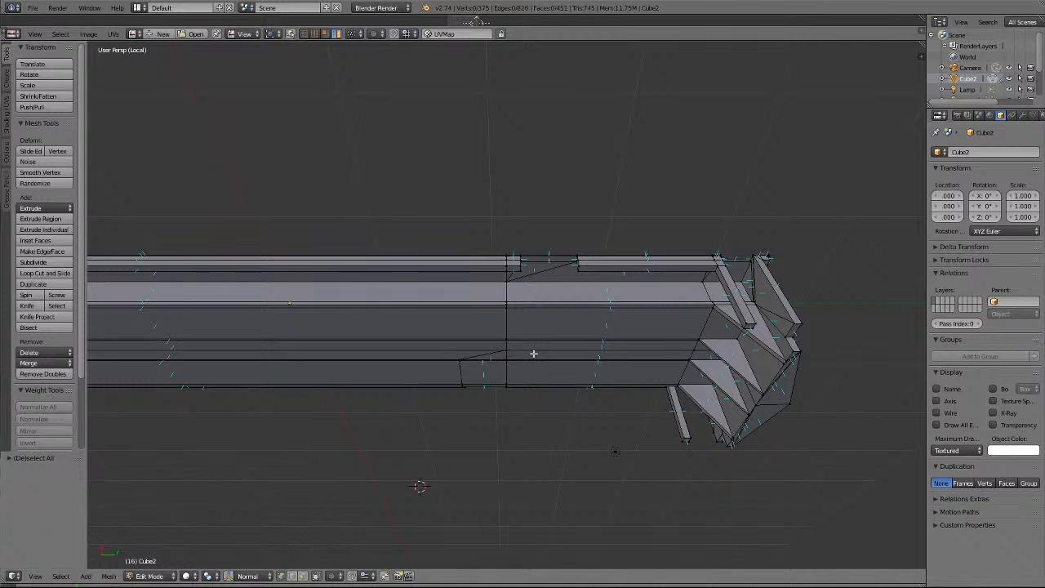
middle_drag(533, 354, 533, 354)
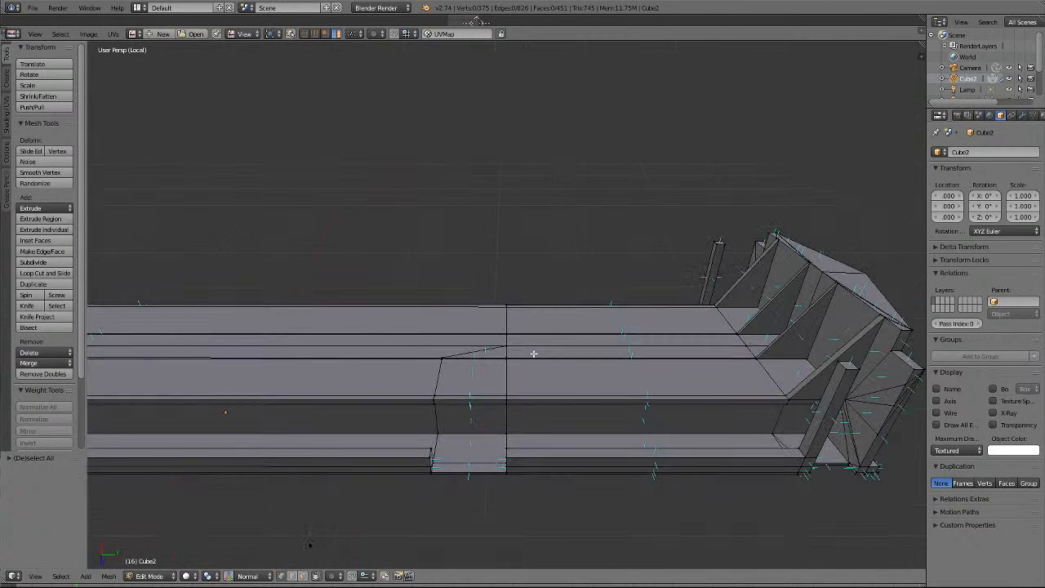
right_click(444, 354)
shift+right_click(507, 353)
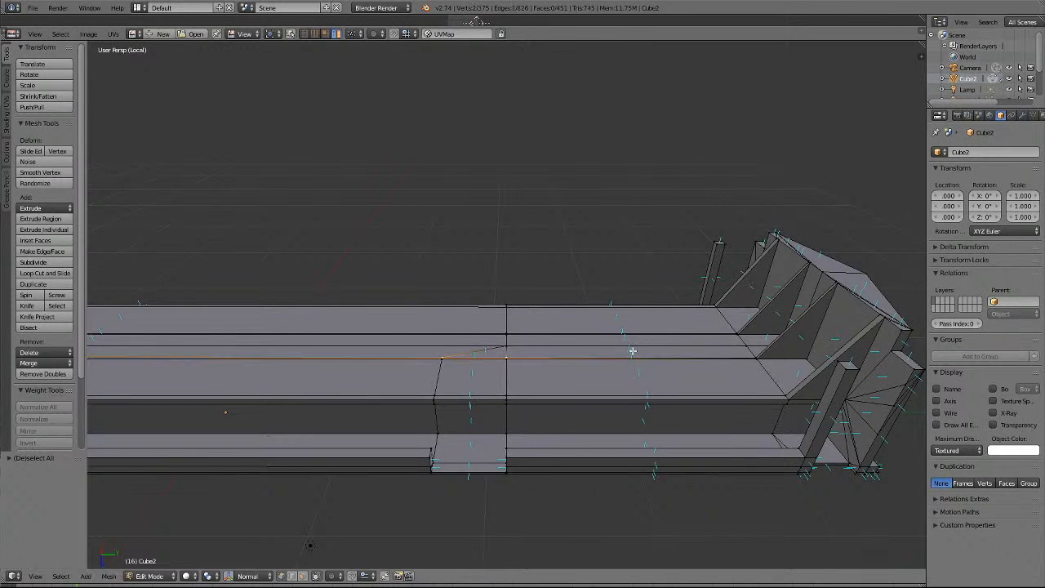
key(KP_Decimal)
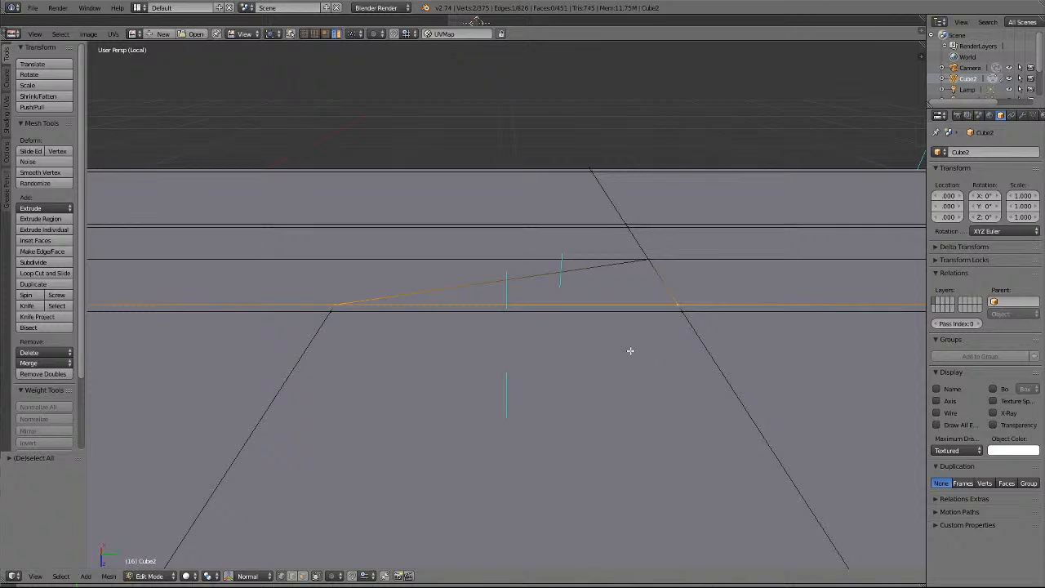
click(45, 364)
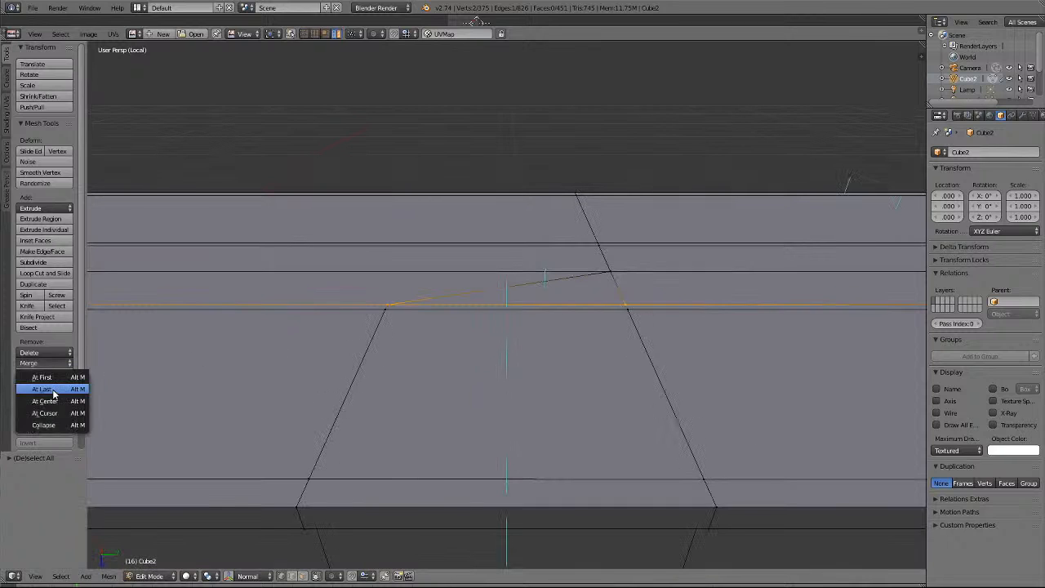
click(53, 389)
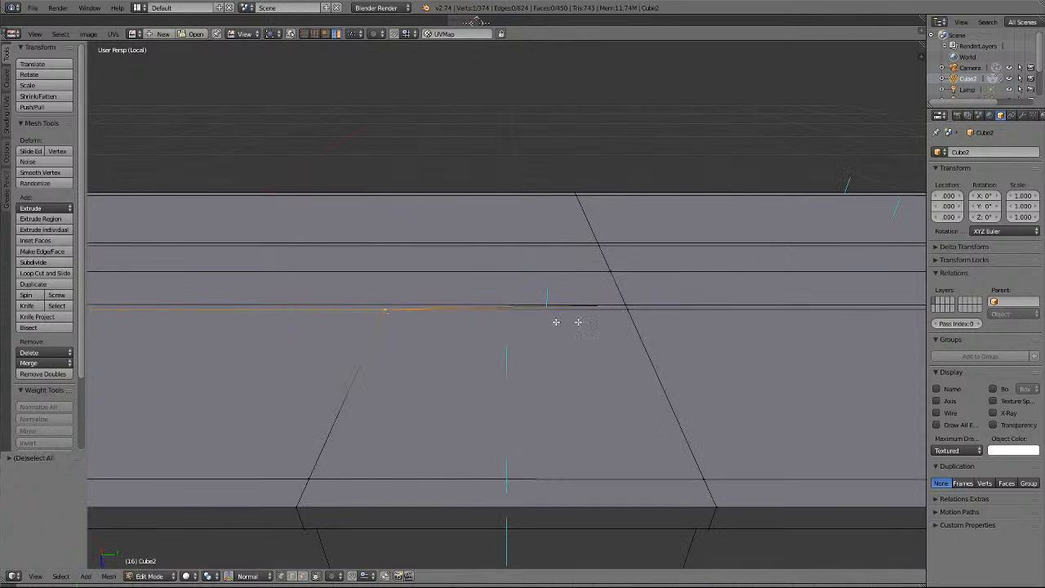
Merge the two vertices on the outer line of that closely spaced underside edge pair at last, at the same cross edge.
shift+right_click(615, 319)
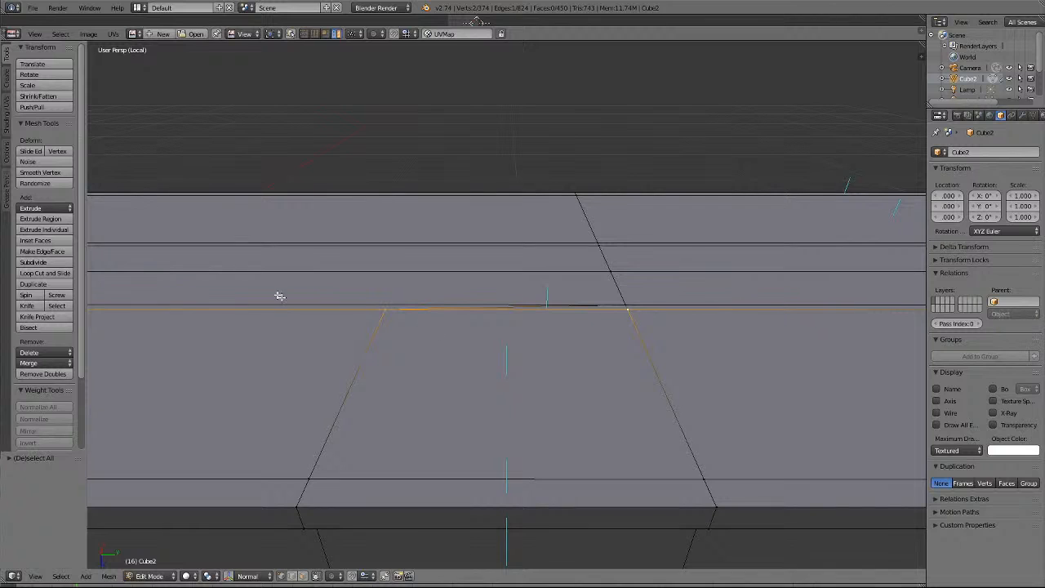
click(46, 364)
click(44, 390)
Merge the two vertices on the outer edge of the wide underside panel at last, into the one nearer the finned end.
middle_drag(444, 419, 467, 421)
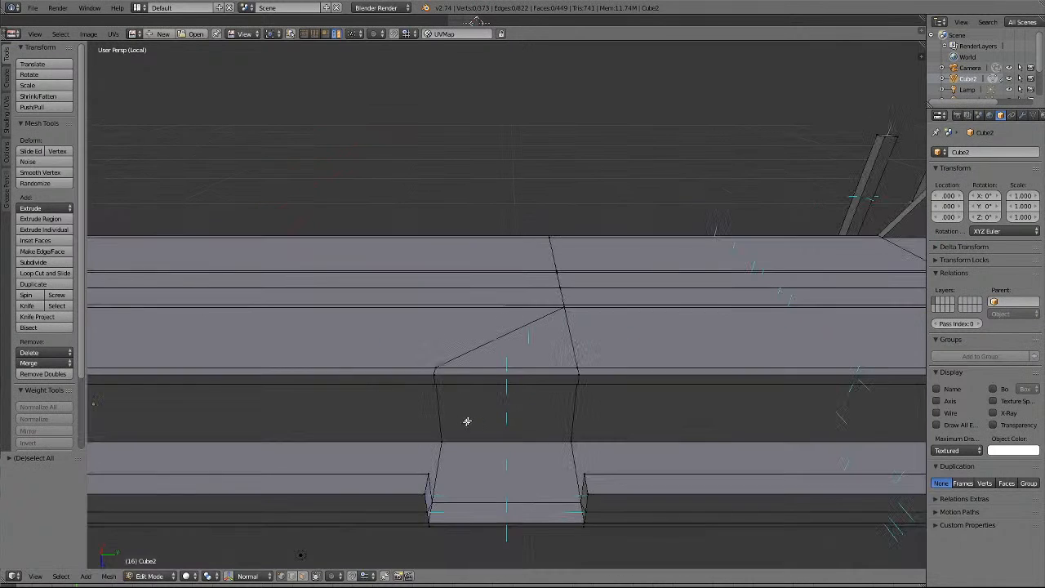
right_click(441, 368)
shift+right_click(580, 366)
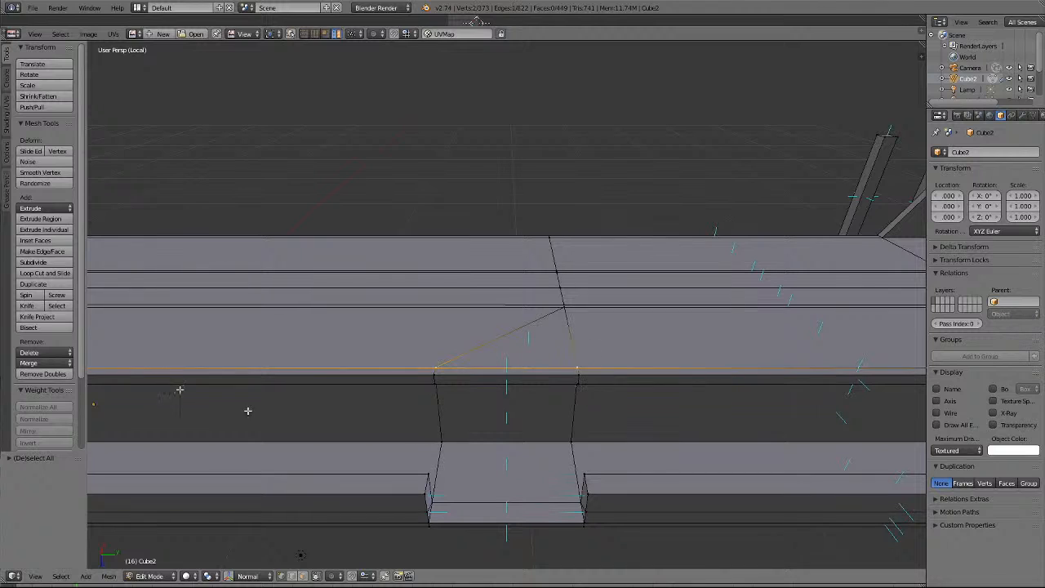
click(45, 364)
click(44, 390)
key(a)
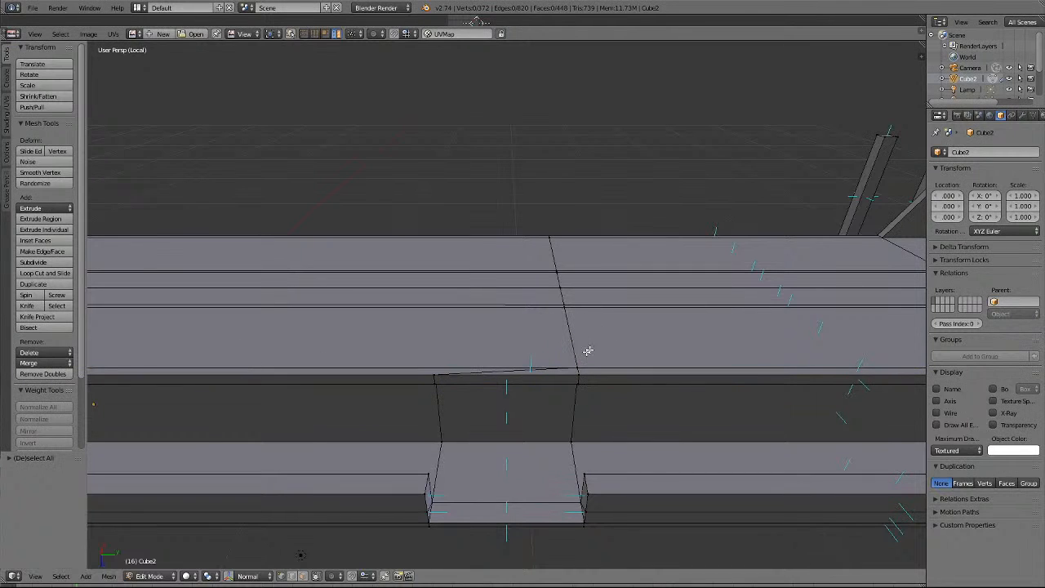
Merge the vertex pairs on the two edge lines of the narrow lip above the side wall at last, each nearer the finned end.
right_click(436, 377)
shift+right_click(578, 375)
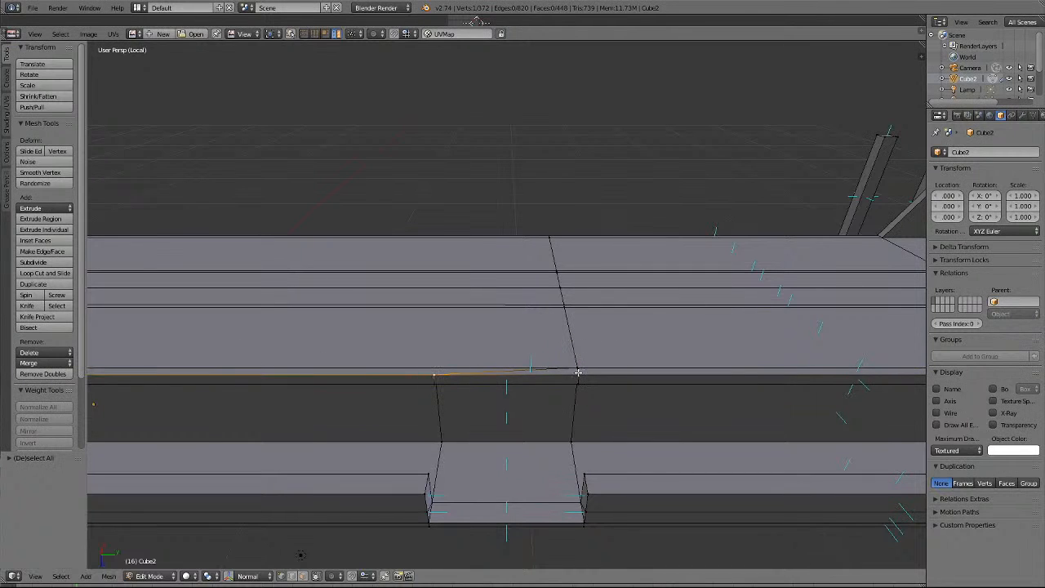
click(47, 365)
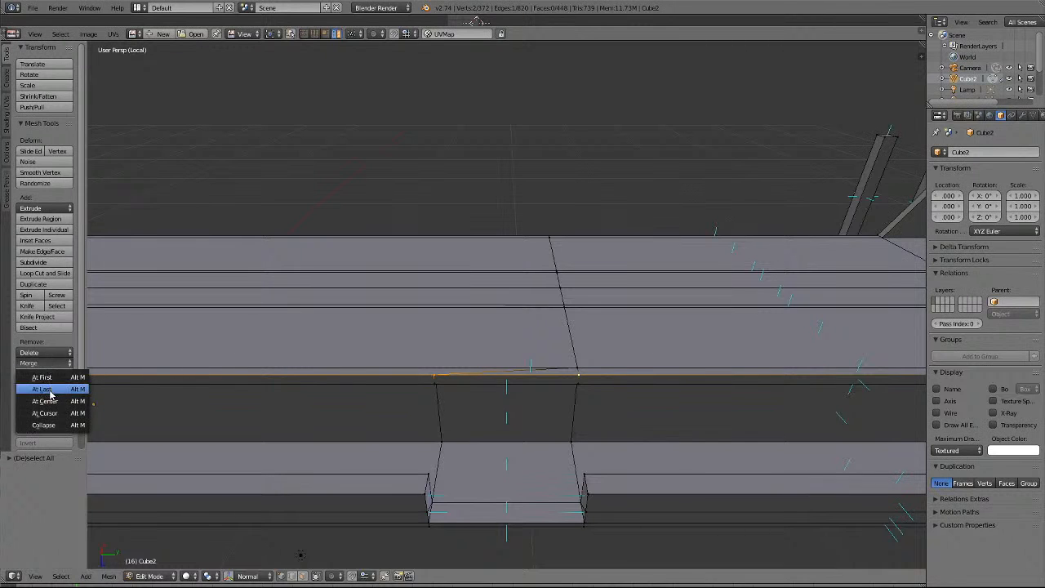
click(41, 390)
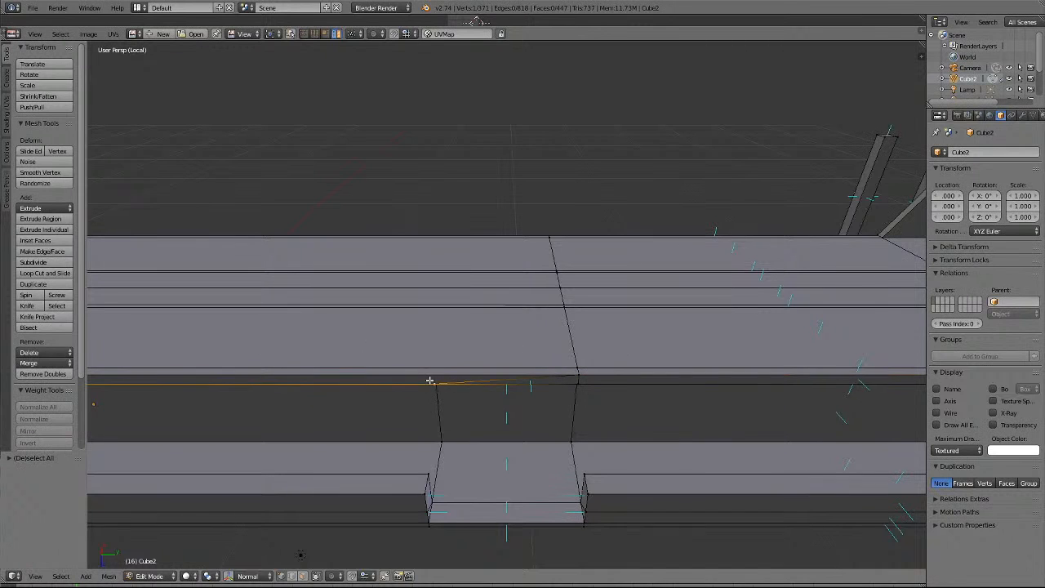
shift+right_click(579, 384)
click(43, 364)
click(41, 377)
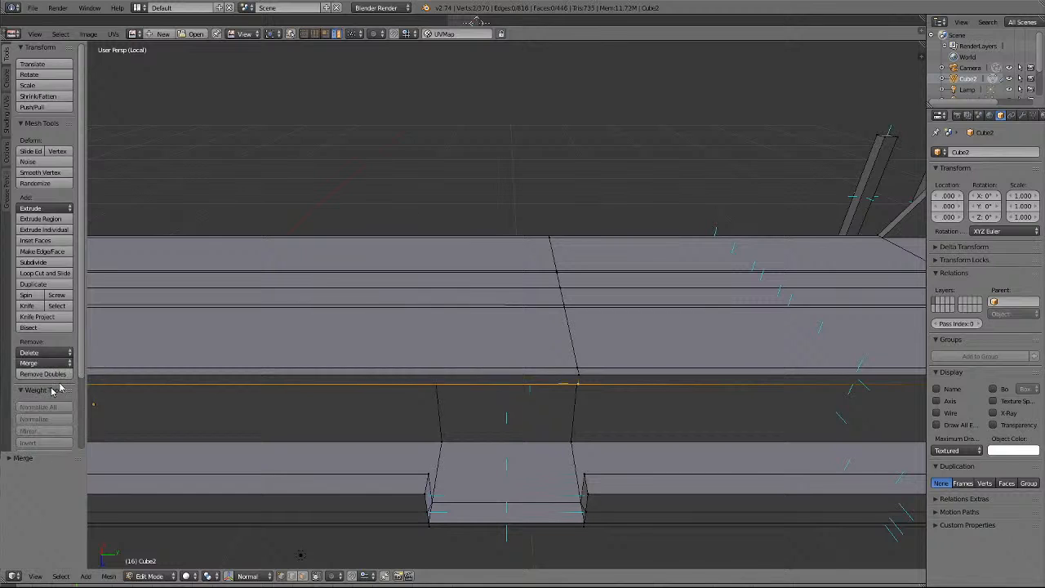
Merge the two vertices on the side wall's edge hidden behind the lip at last, into the one nearer the finned end.
key(KP_2)
key(KP_2)
key(KP_2)
key(KP_2)
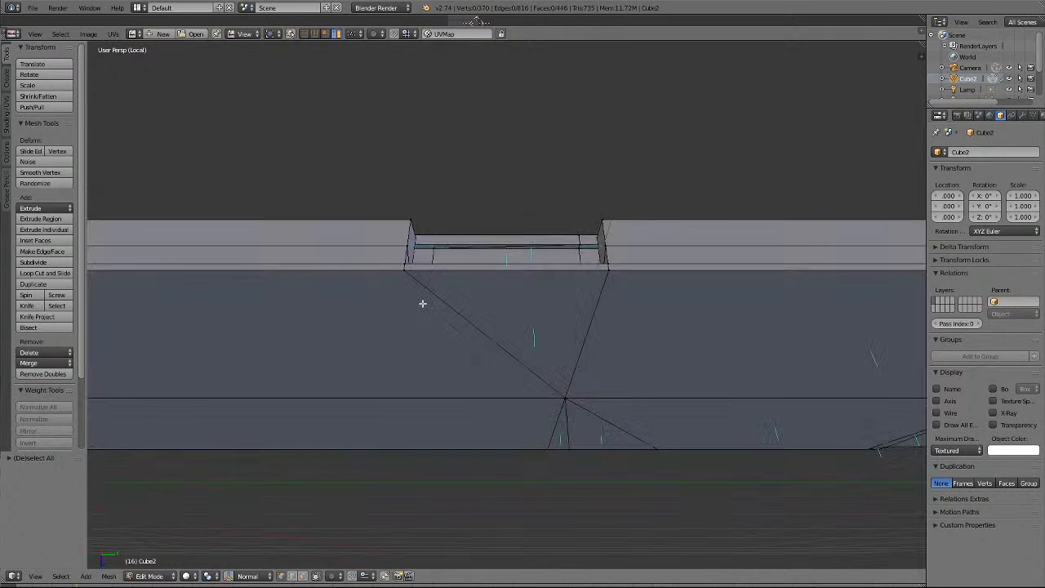
scroll(498, 171, up, 3)
scroll(497, 171, down, 1)
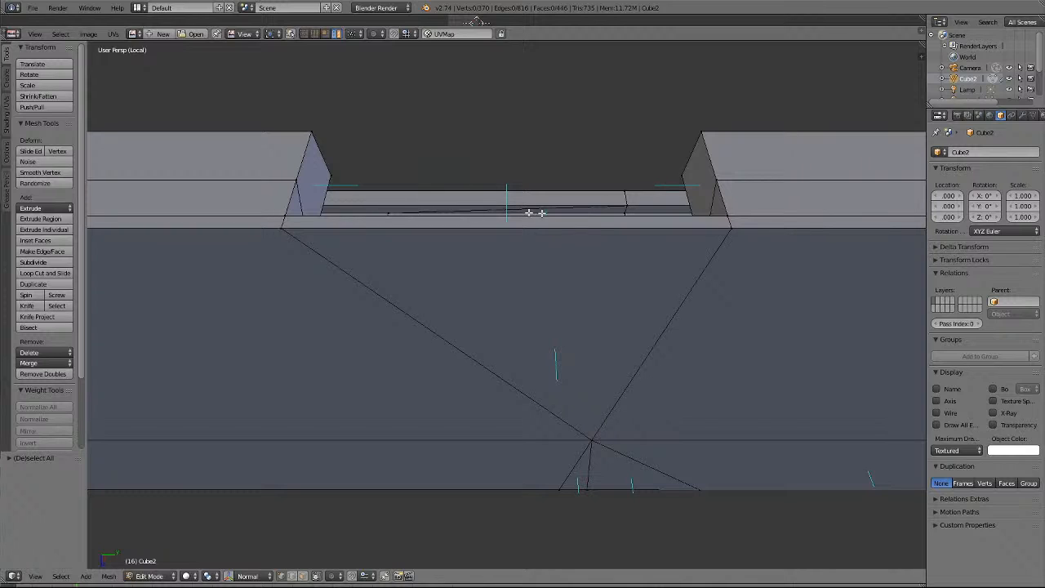
right_click(388, 212)
shift+right_click(627, 213)
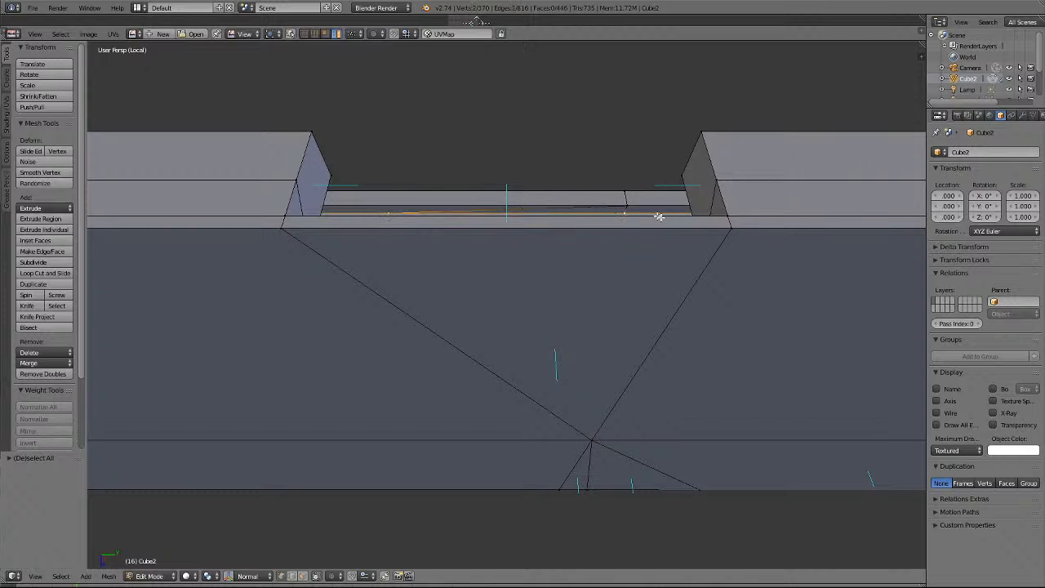
click(38, 363)
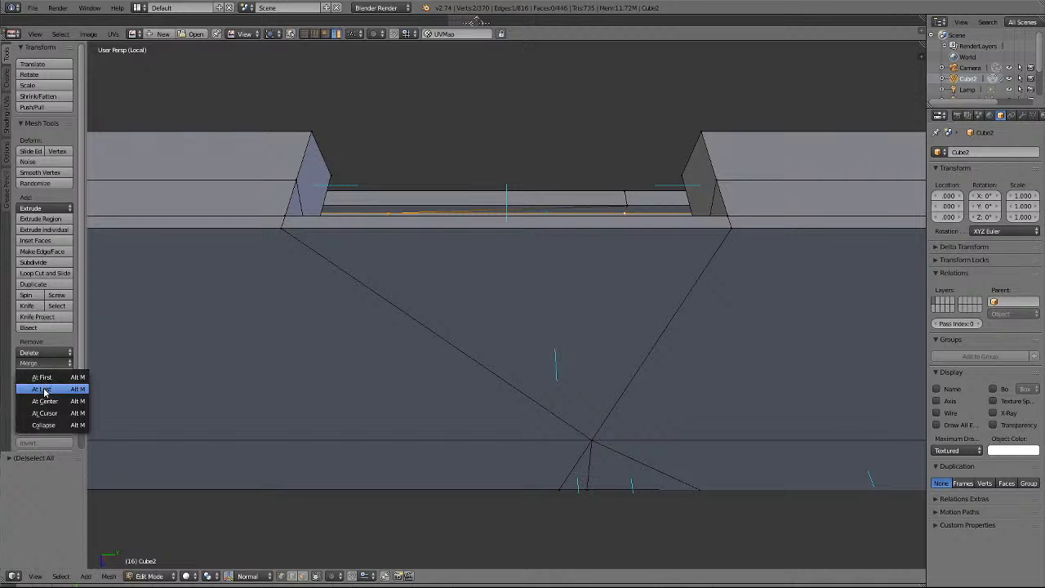
click(41, 389)
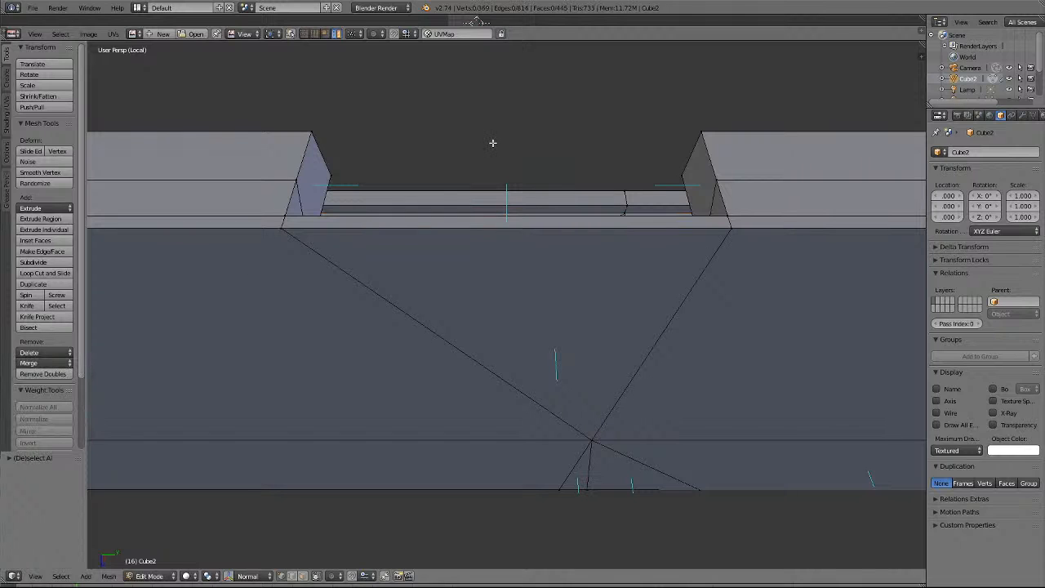
Merge the two vertices where the side wall meets the notch floor at last, into the one nearer the finned end.
key(KP_8)
key(KP_8)
key(KP_8)
key(KP_8)
key(KP_8)
key(KP_8)
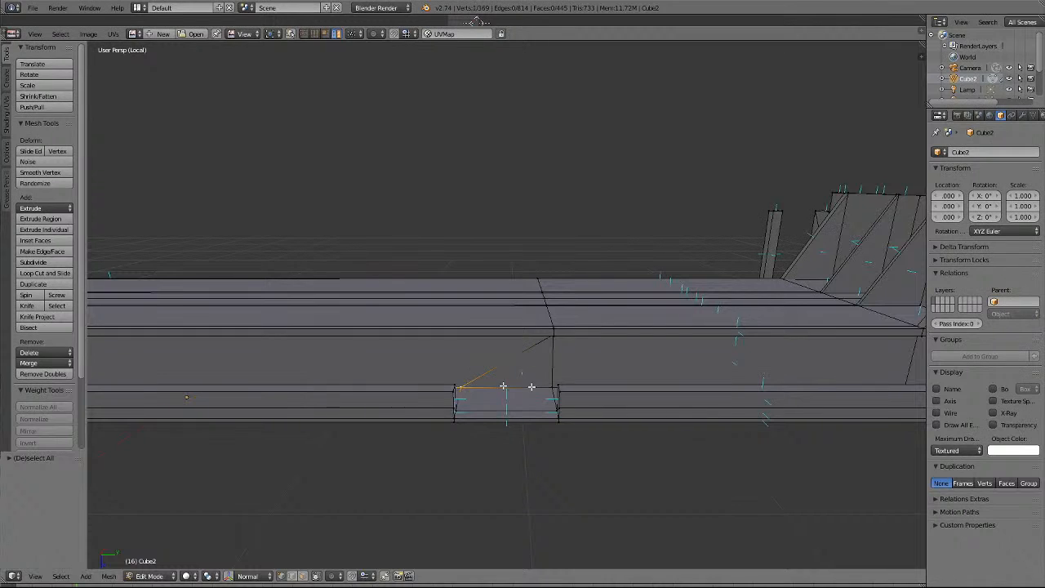
shift+right_click(545, 388)
click(43, 362)
click(41, 389)
key(a)
Examine the underside and both notched rails from several angles for remaining redundant vertices.
key(KP_8)
key(KP_8)
key(KP_8)
key(KP_8)
key(KP_8)
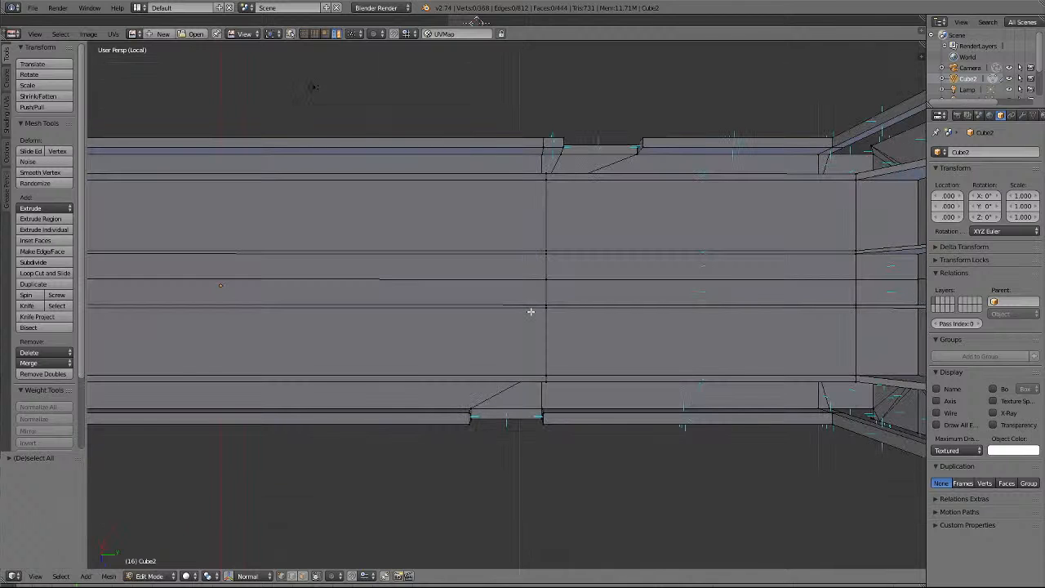
key(KP_8)
key(KP_8)
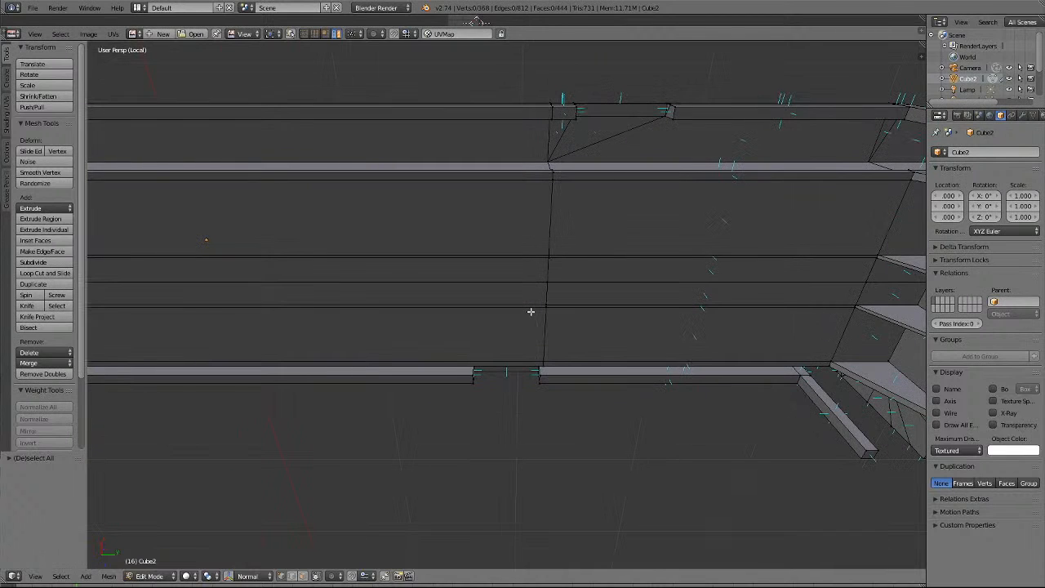
key(KP_2)
key(KP_2)
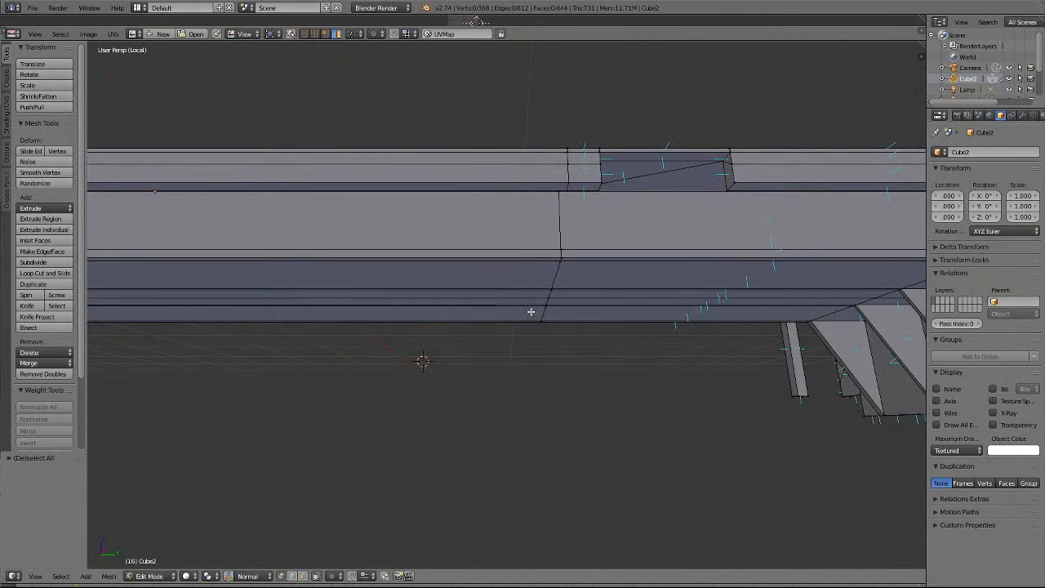
key(KP_2)
key(KP_2)
key(KP_2)
key(KP_2)
key(KP_2)
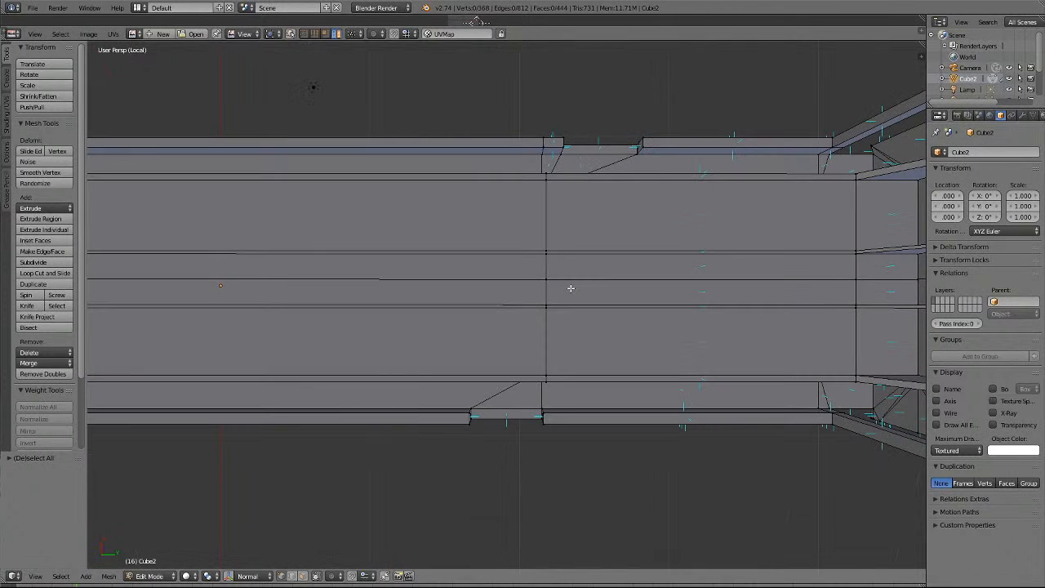
Merge the two vertices on the opposite rail's inner base edge at last, into the notch corner.
scroll(603, 265, up, 2)
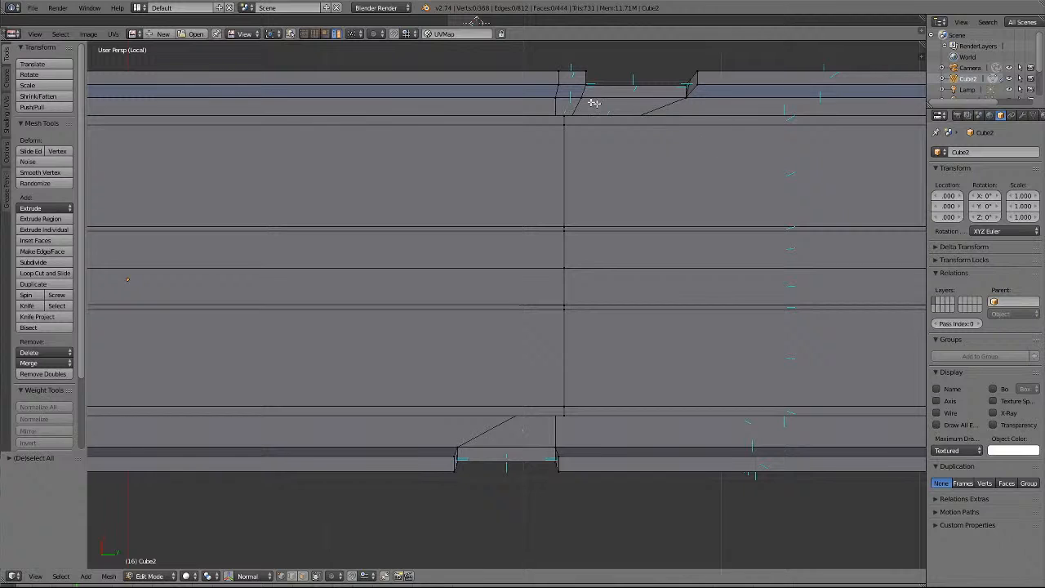
right_click(555, 97)
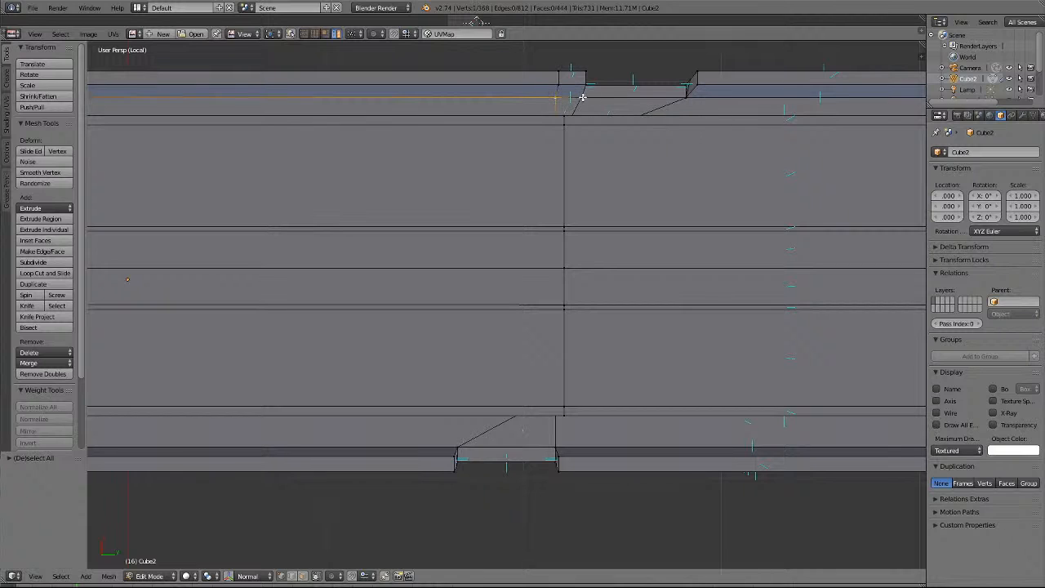
click(45, 363)
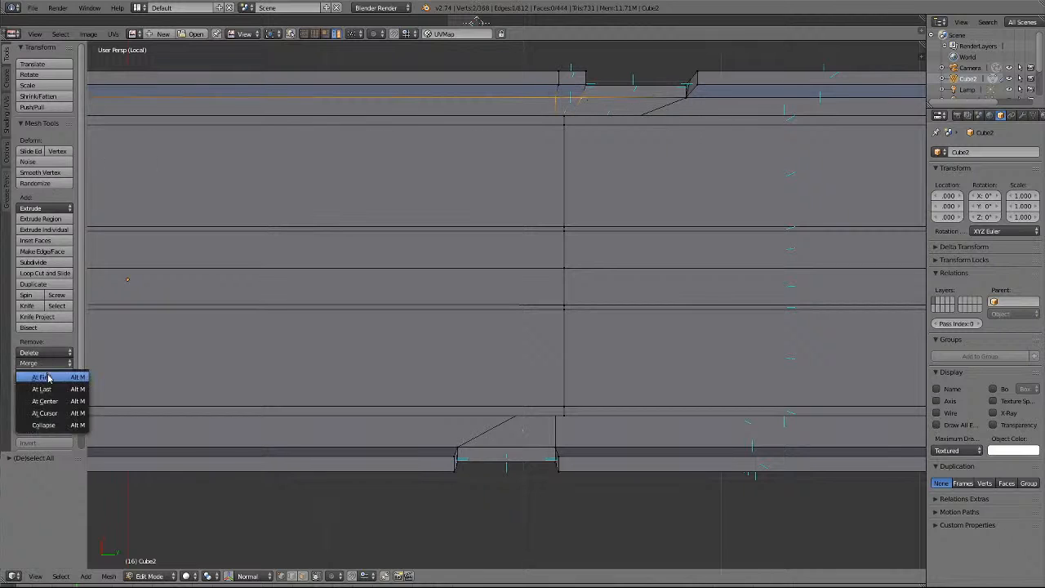
click(42, 389)
key(a)
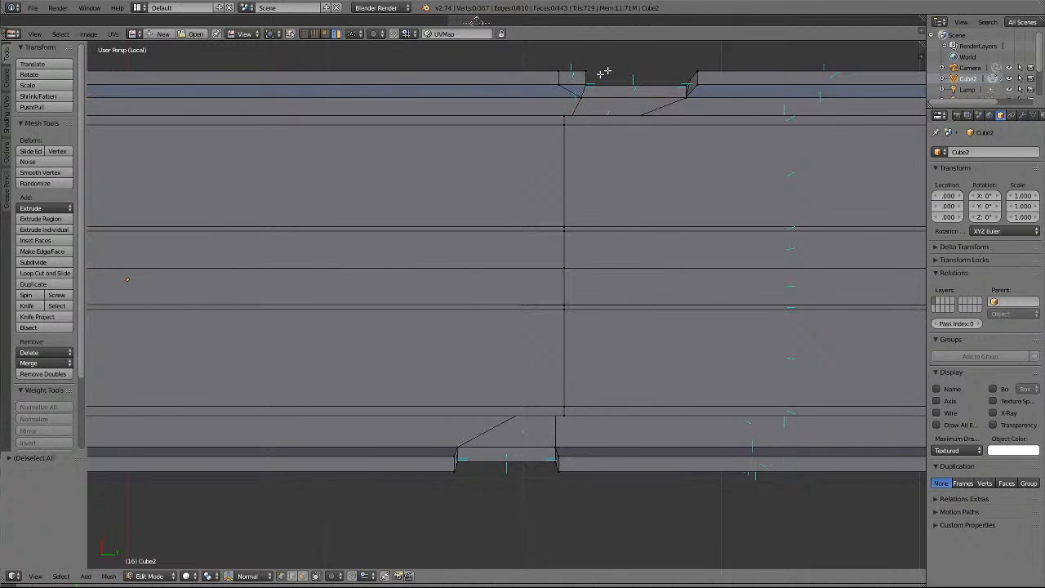
Merge the two vertices on the opposite rail's inner rim edge at last, into the notch corner.
right_click(561, 86)
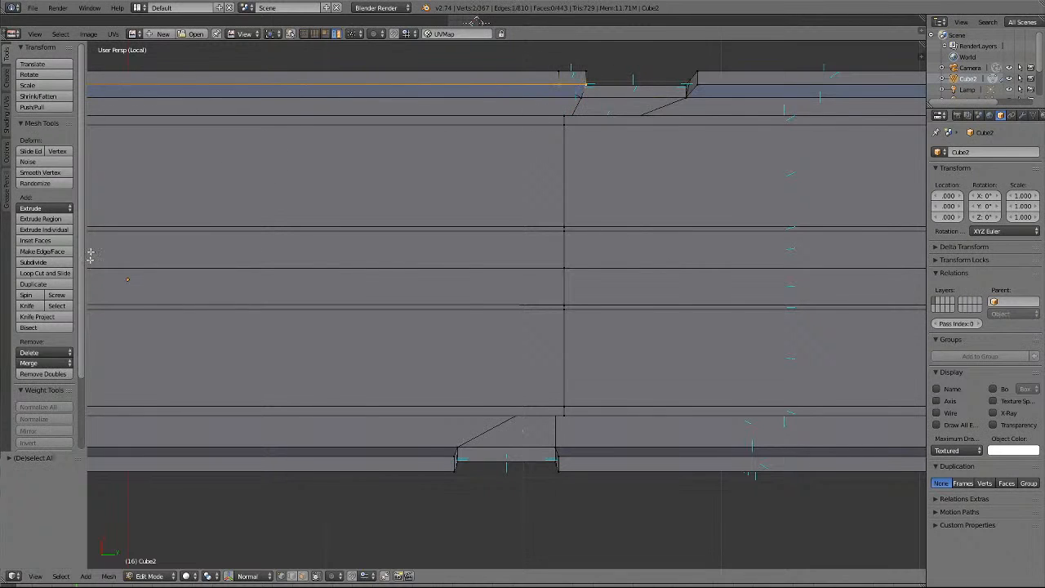
click(40, 364)
click(49, 391)
key(a)
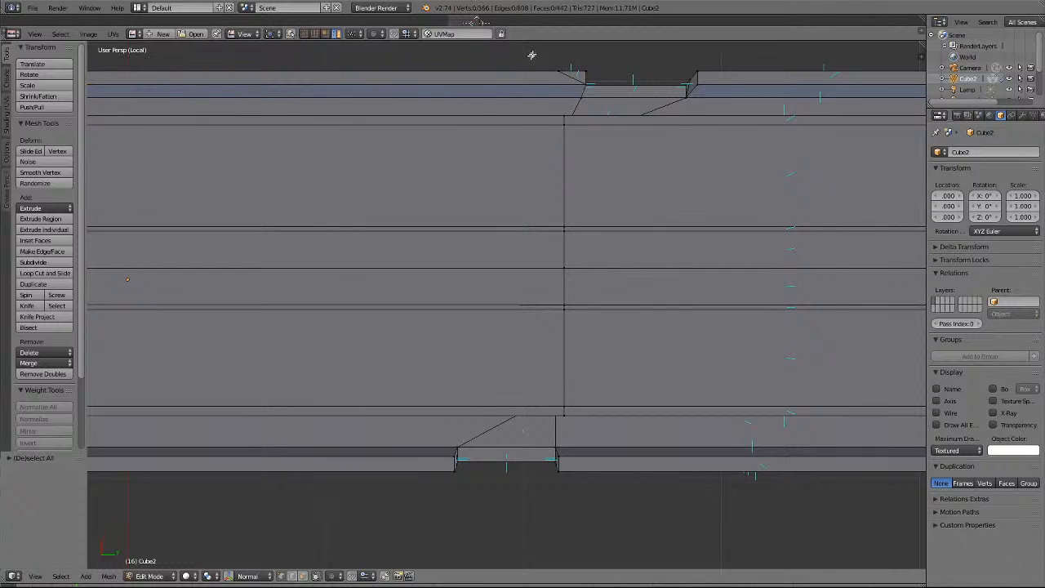
Merge the two vertices on the opposite rail's outer rim edge at last, into the one at the notch.
right_click(562, 70)
shift+right_click(585, 73)
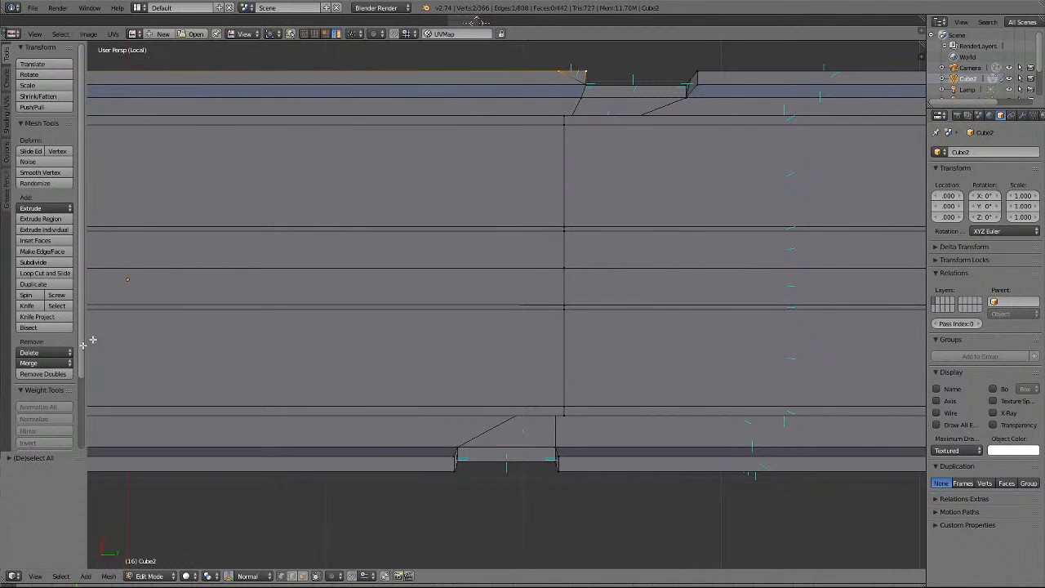
click(41, 363)
click(46, 391)
key(a)
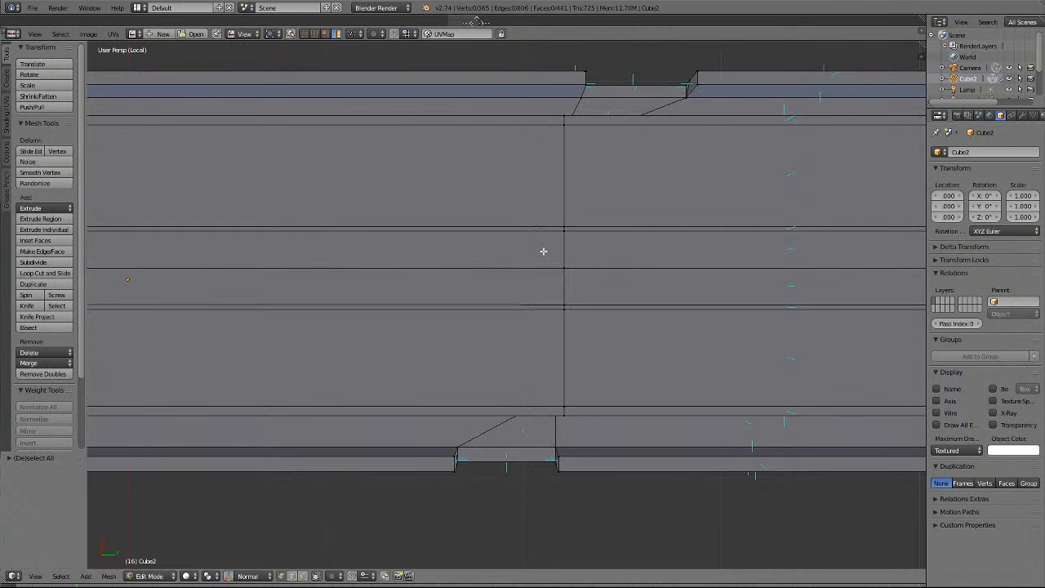
Merge the two vertices on the middle edge of the rail's side at last, into the one at the notch corner.
key(KP_8)
key(KP_8)
key(KP_8)
key(KP_8)
key(KP_8)
key(KP_8)
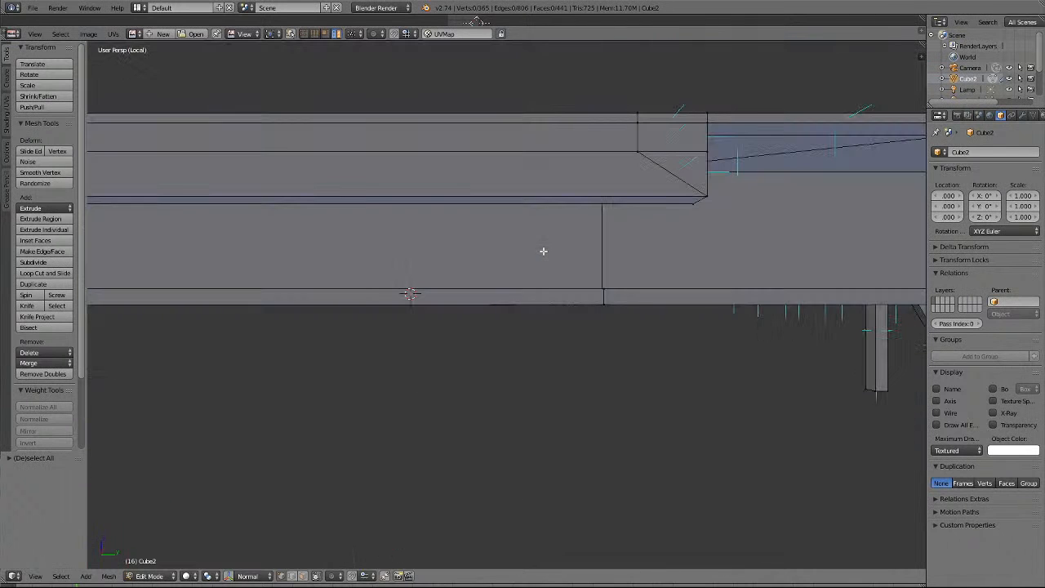
key(KP_8)
key(KP_8)
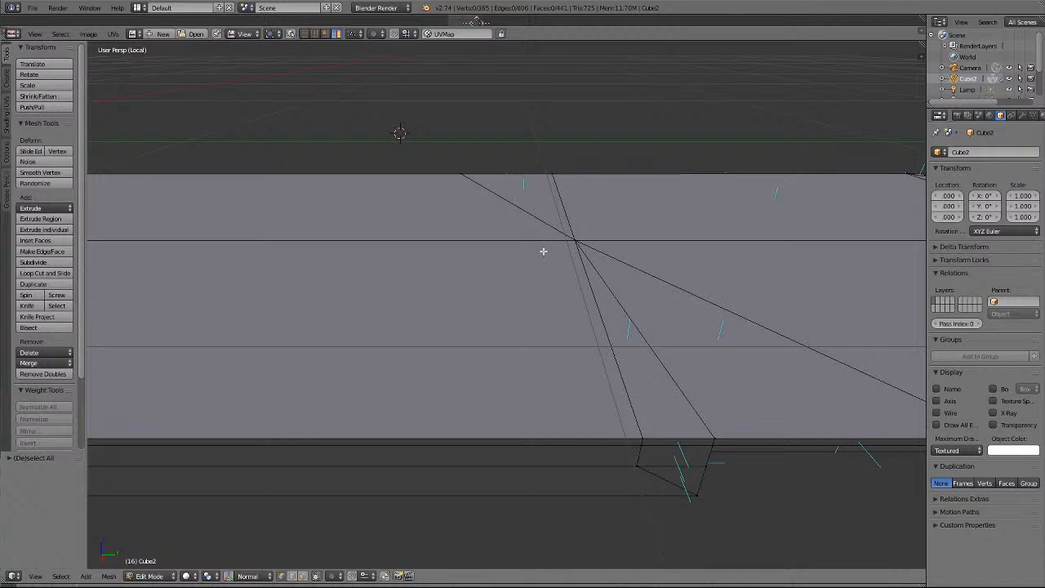
right_click(638, 468)
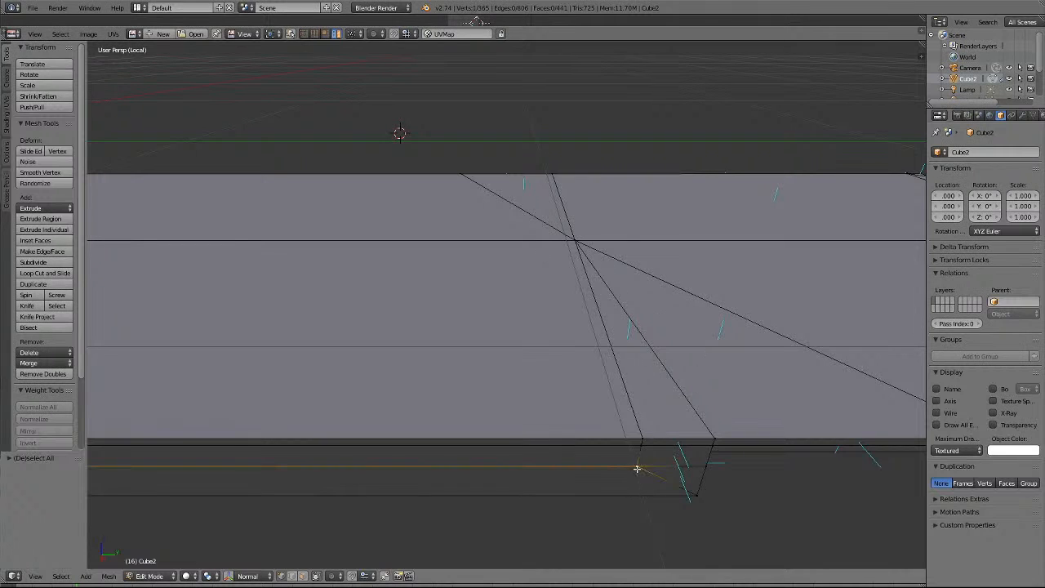
shift+right_click(699, 467)
click(39, 363)
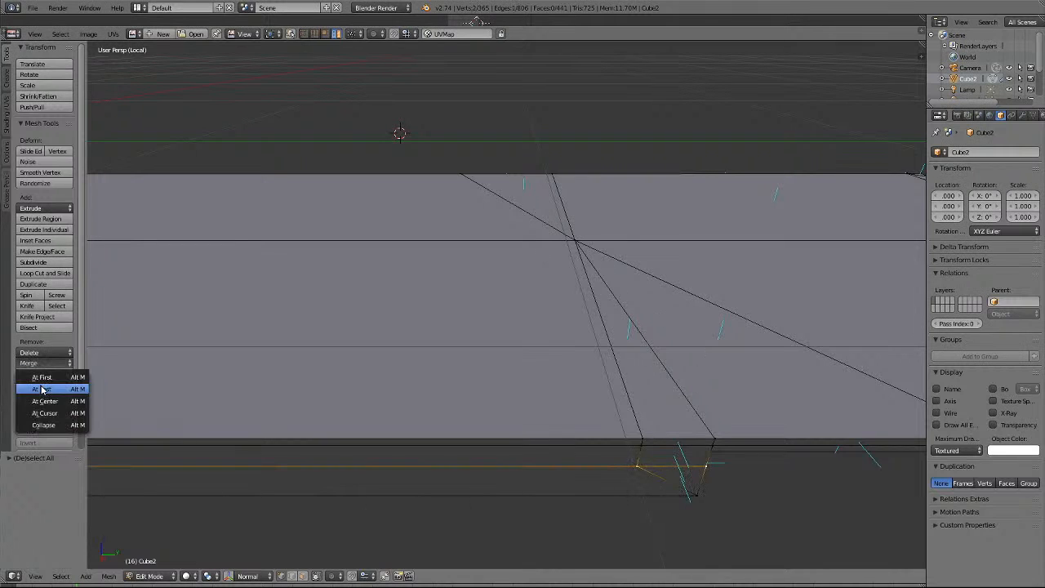
click(42, 390)
Merge the two vertices on the rail edge just below the top surface at last, into the one at the notch.
key(a)
right_click(643, 443)
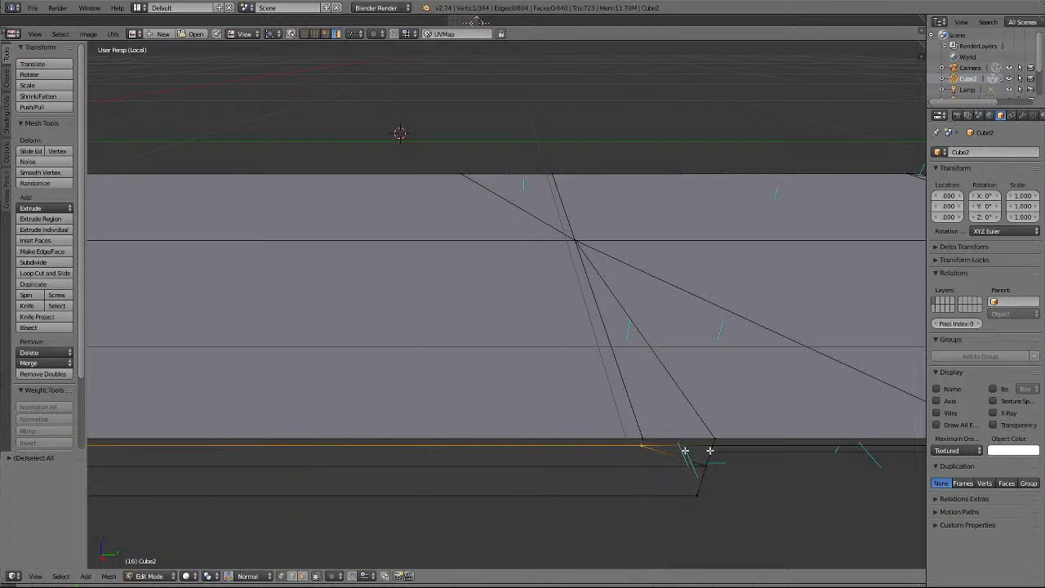
shift+right_click(713, 443)
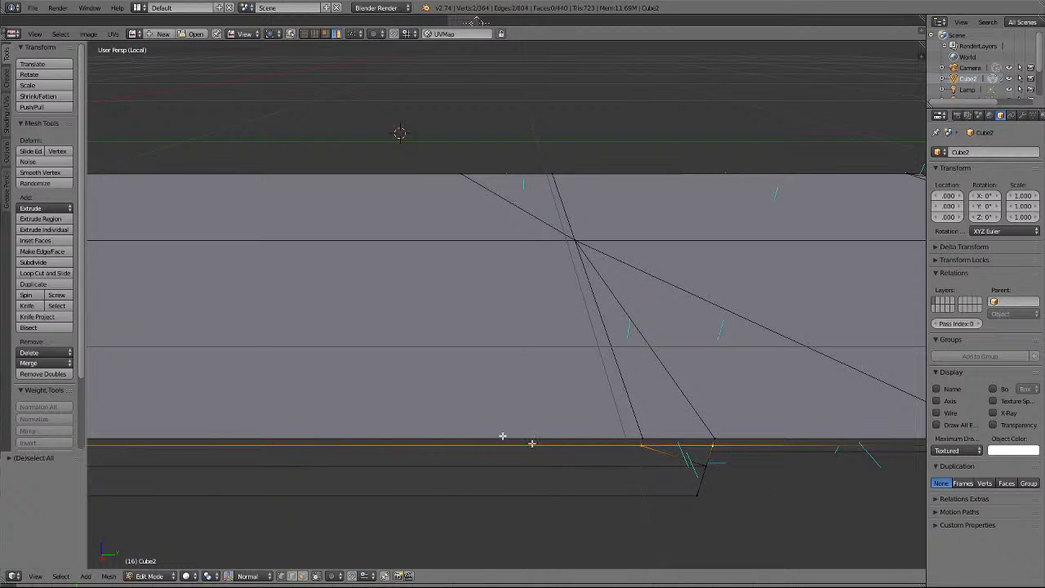
click(39, 363)
click(43, 389)
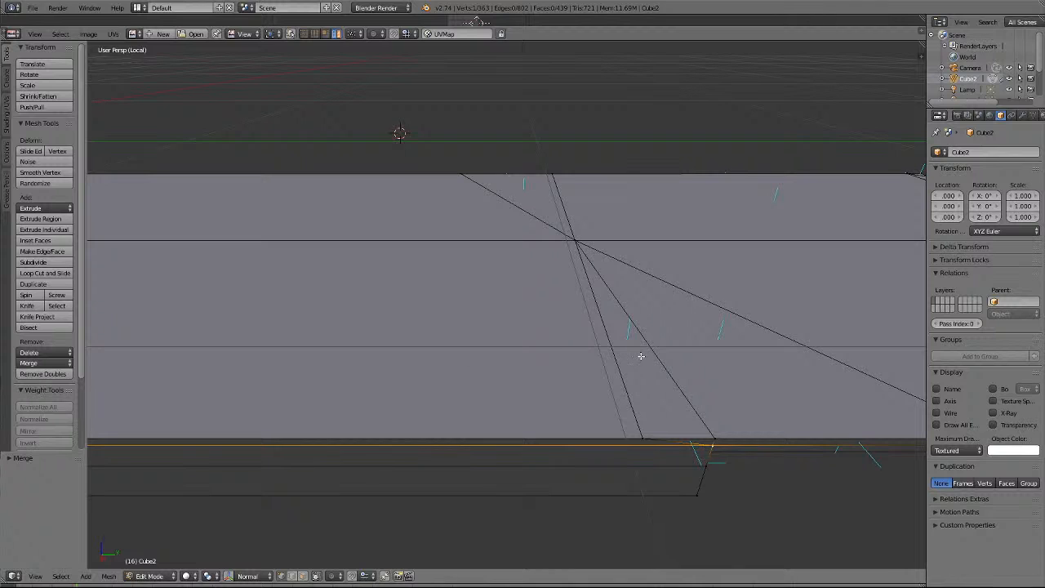
Merge the two vertices on the top surface's border edge beside the notch at last, into the one above the notch corner.
key(a)
right_click(641, 439)
shift+right_click(713, 439)
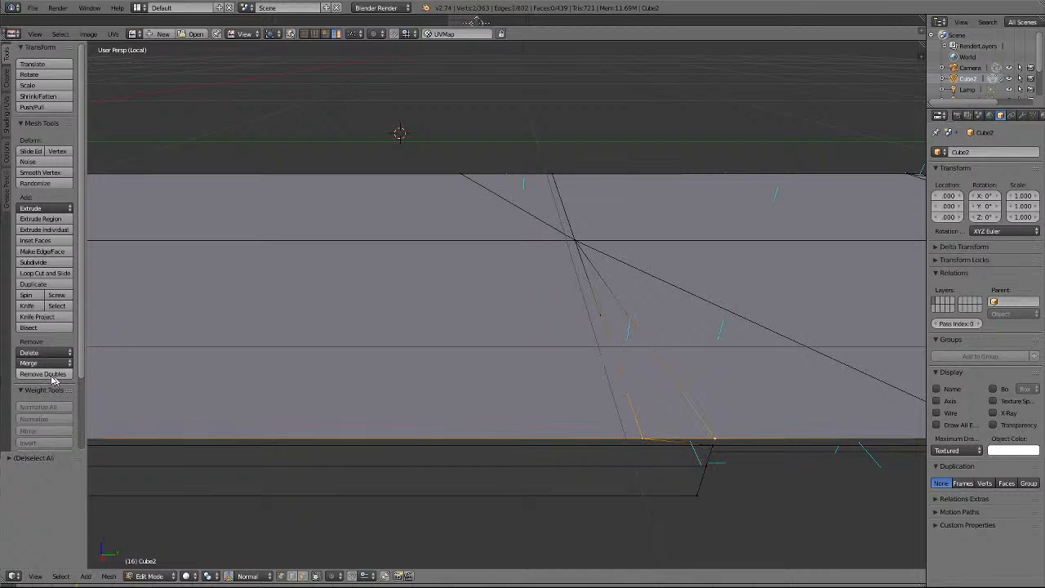
click(39, 363)
click(42, 389)
Merge the five vertices along the top surface's centre line near the un-notched end at last.
scroll(526, 351, down, 2)
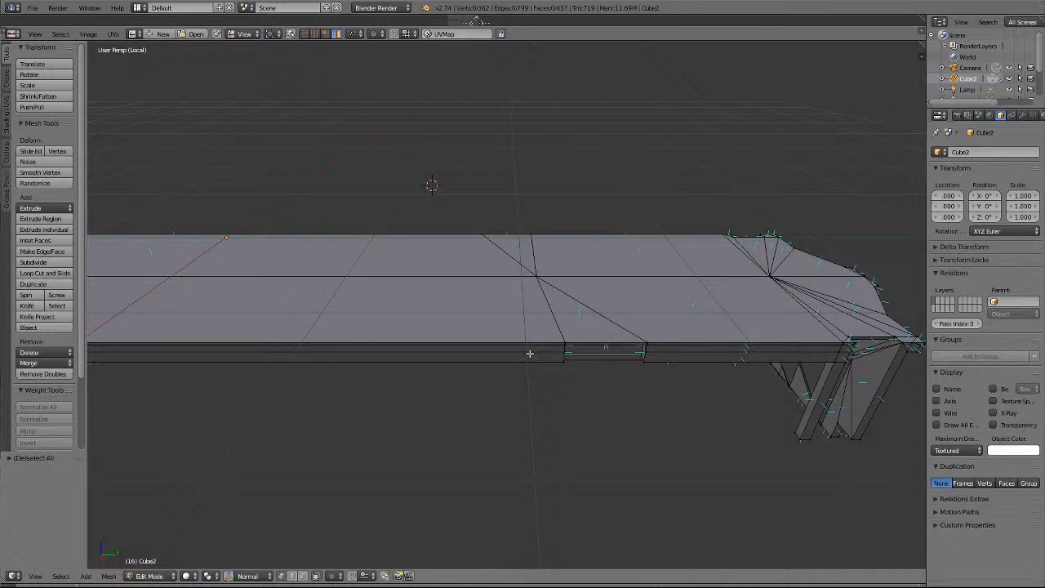
middle_drag(529, 353, 529, 353)
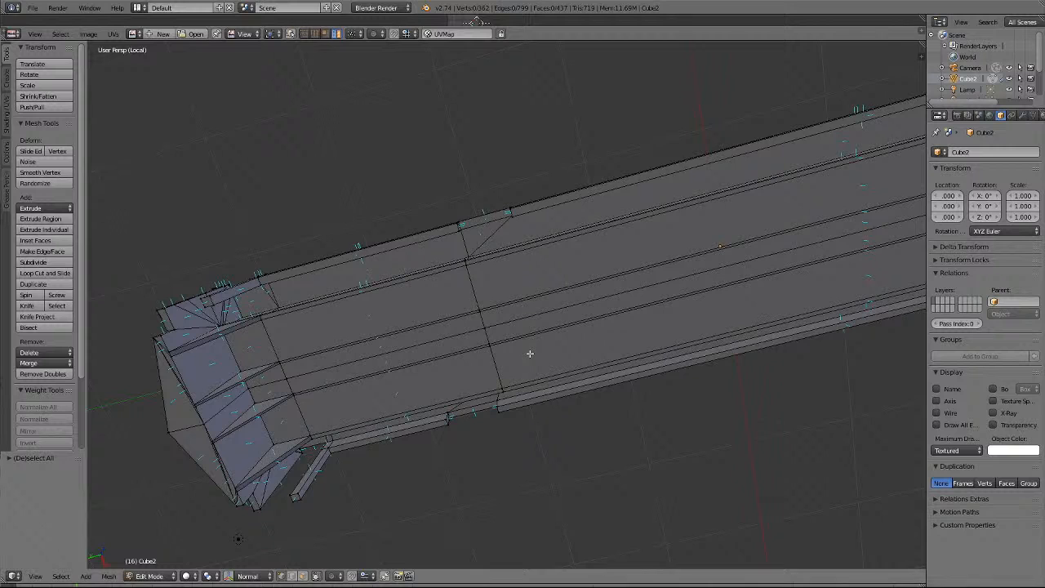
scroll(541, 184, down, 3)
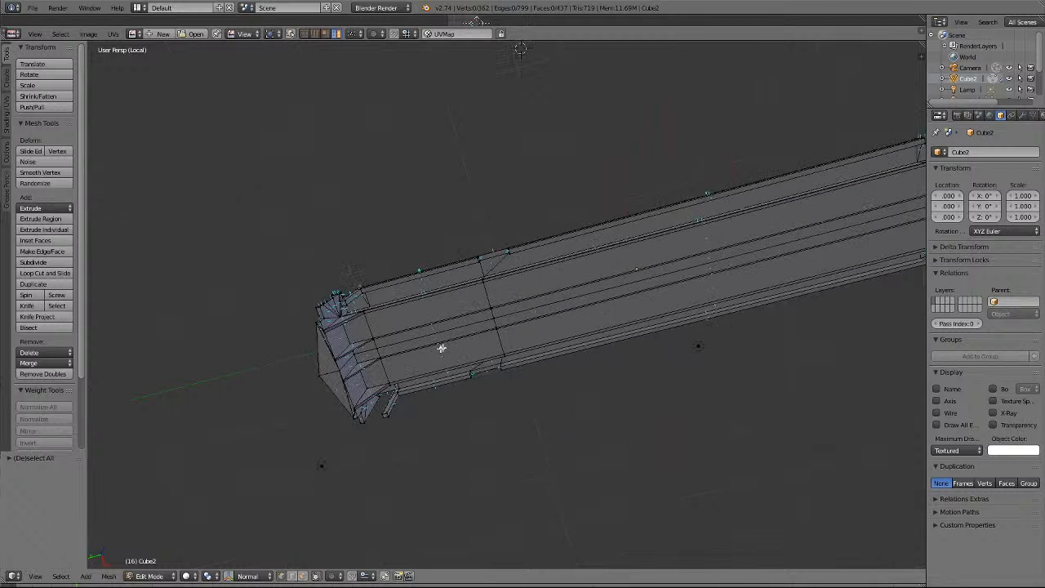
scroll(794, 276, down, 2)
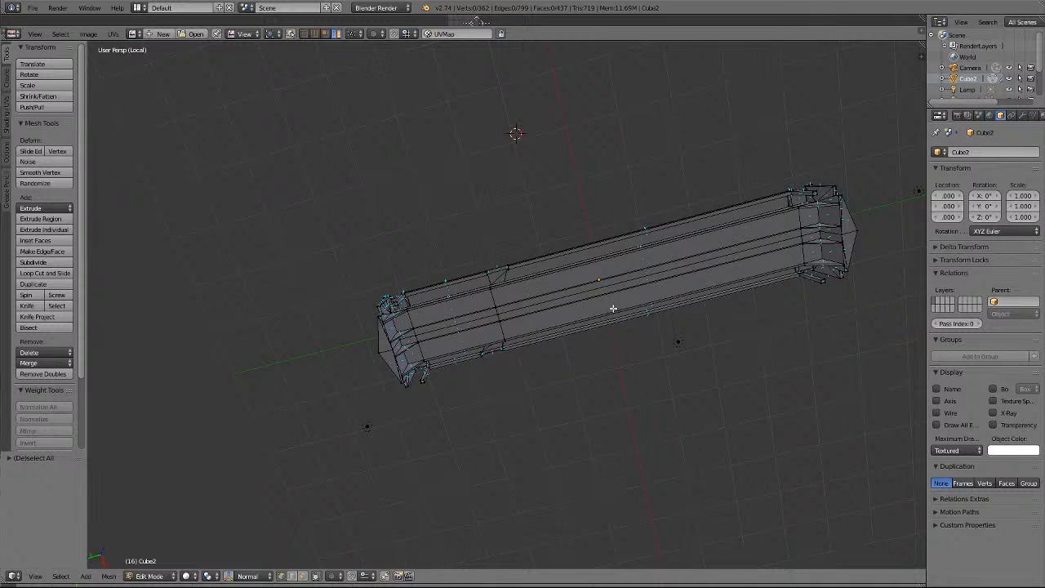
middle_drag(613, 308, 613, 308)
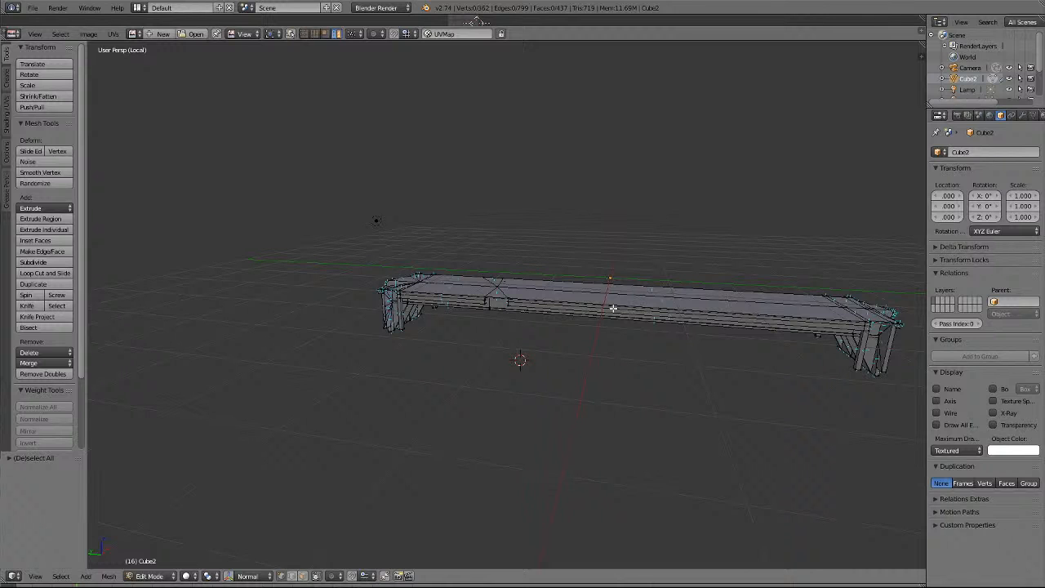
middle_drag(613, 308, 613, 308)
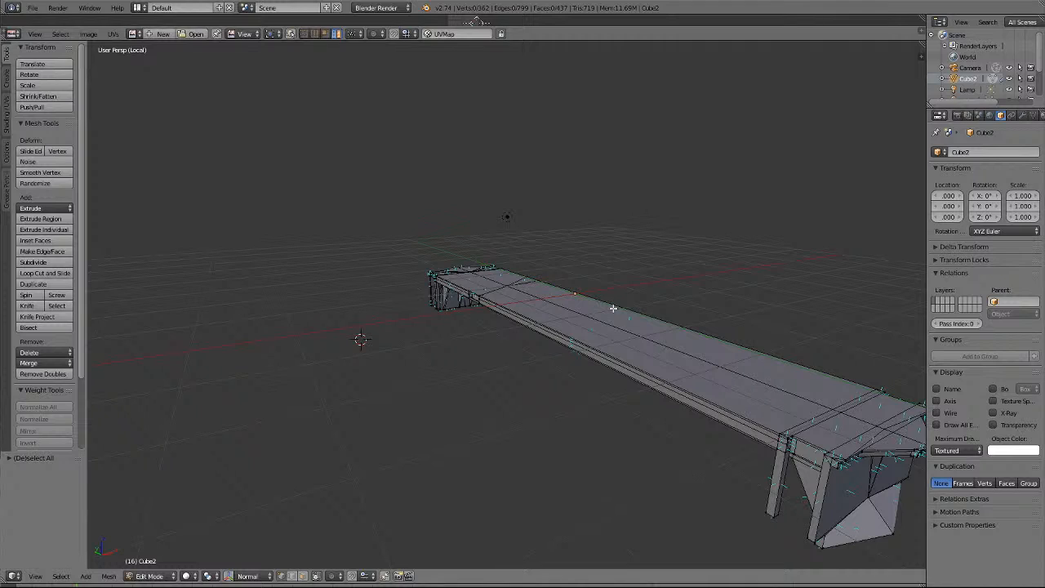
shift+right_click(885, 427)
shift+right_click(879, 427)
shift+right_click(842, 414)
shift+right_click(836, 410)
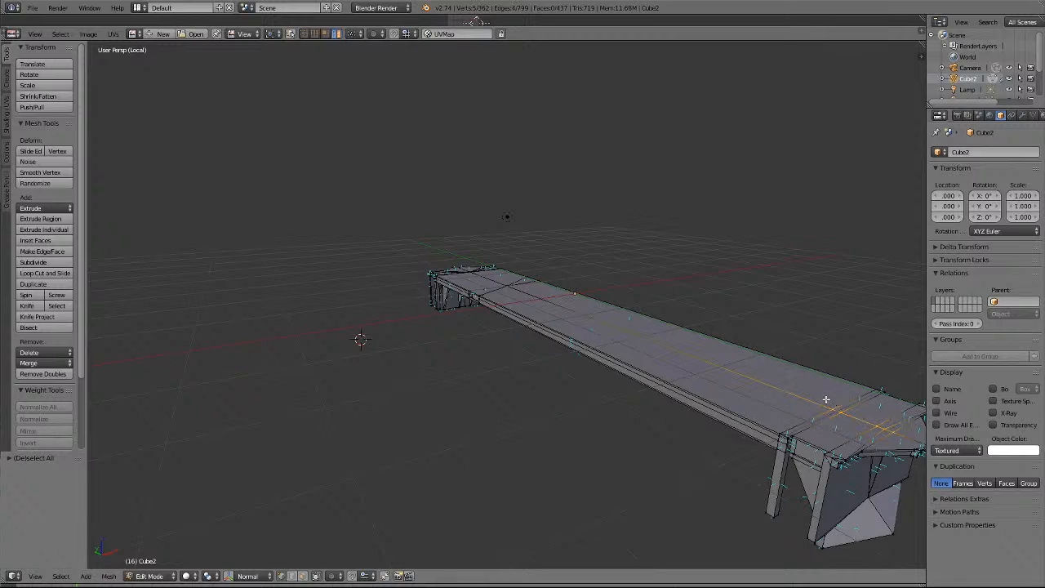
click(36, 363)
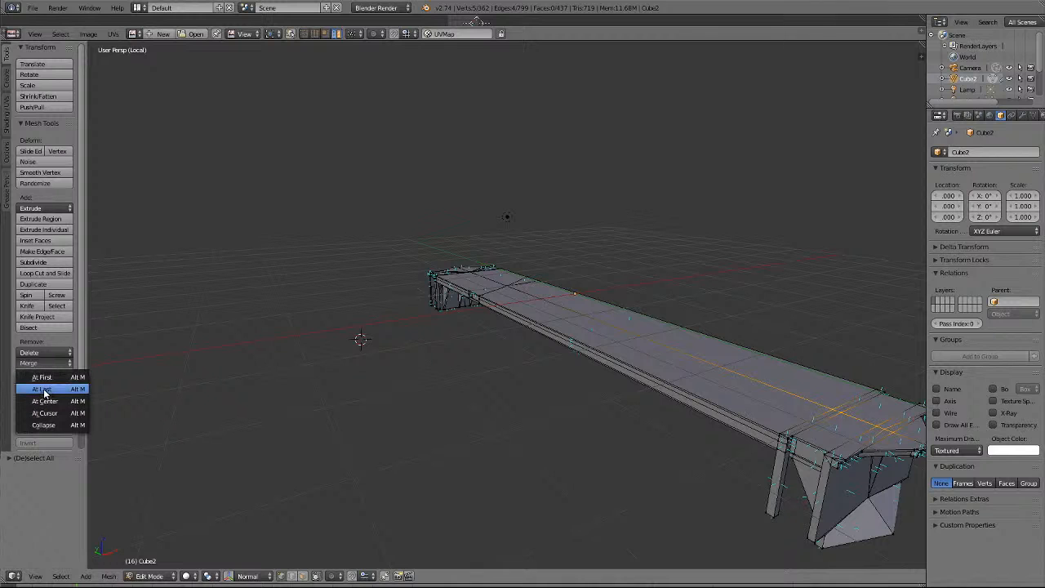
click(44, 390)
Examine the top surface, both ends, the underside and the notched rail for remaining redundant vertices.
scroll(629, 462, down, 4)
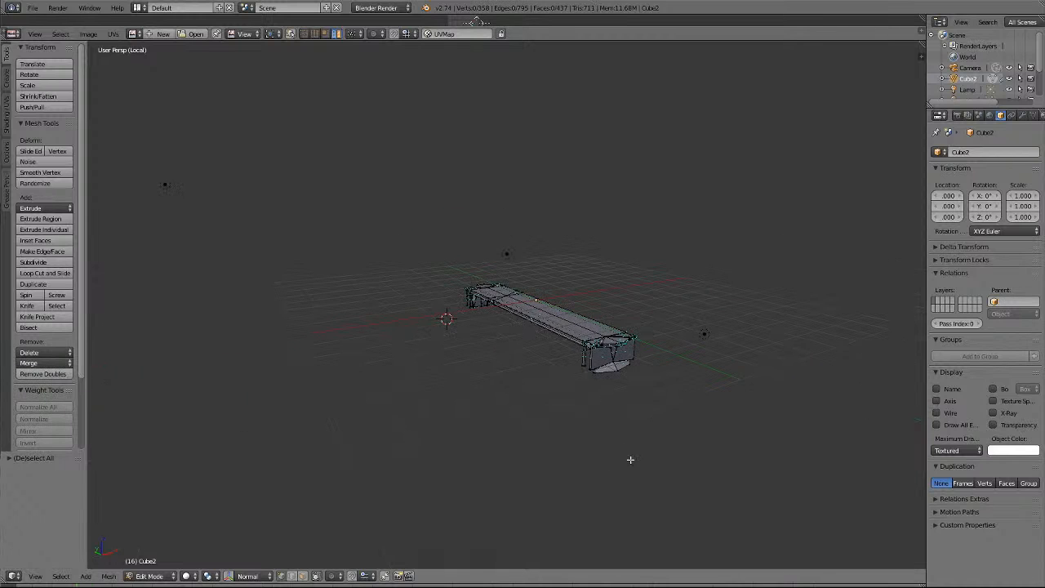
scroll(625, 456, up, 2)
key(KP_4)
key(KP_4)
key(KP_4)
key(KP_4)
key(KP_4)
key(KP_4)
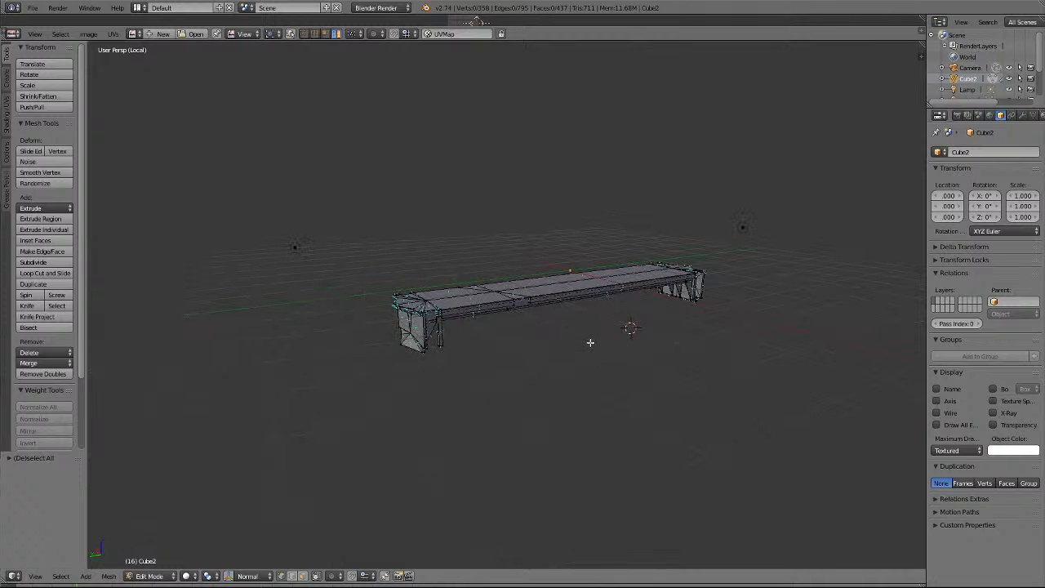
scroll(590, 343, up, 2)
scroll(591, 342, up, 2)
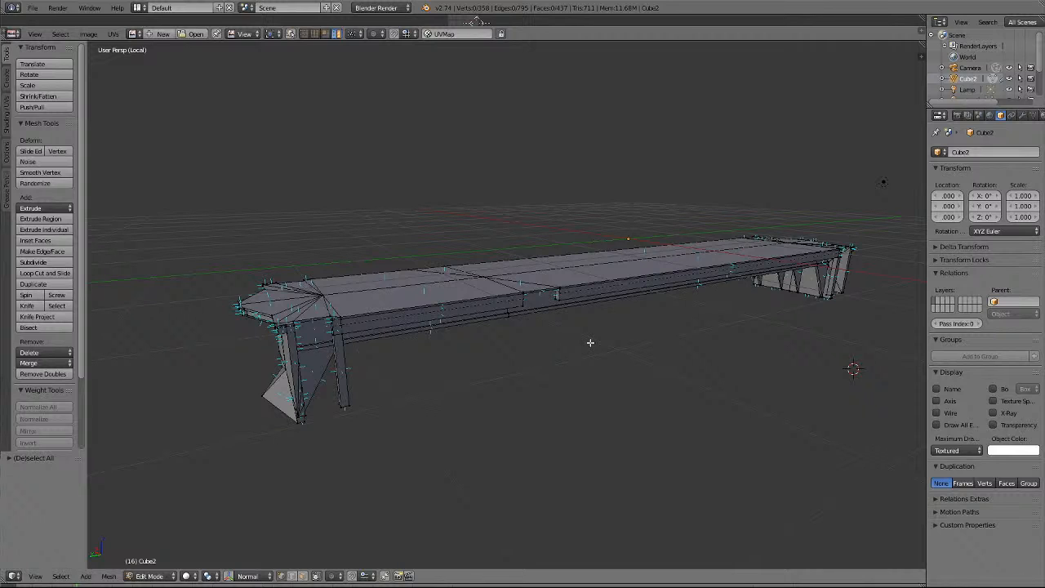
key(KP_2)
key(KP_2)
key(KP_2)
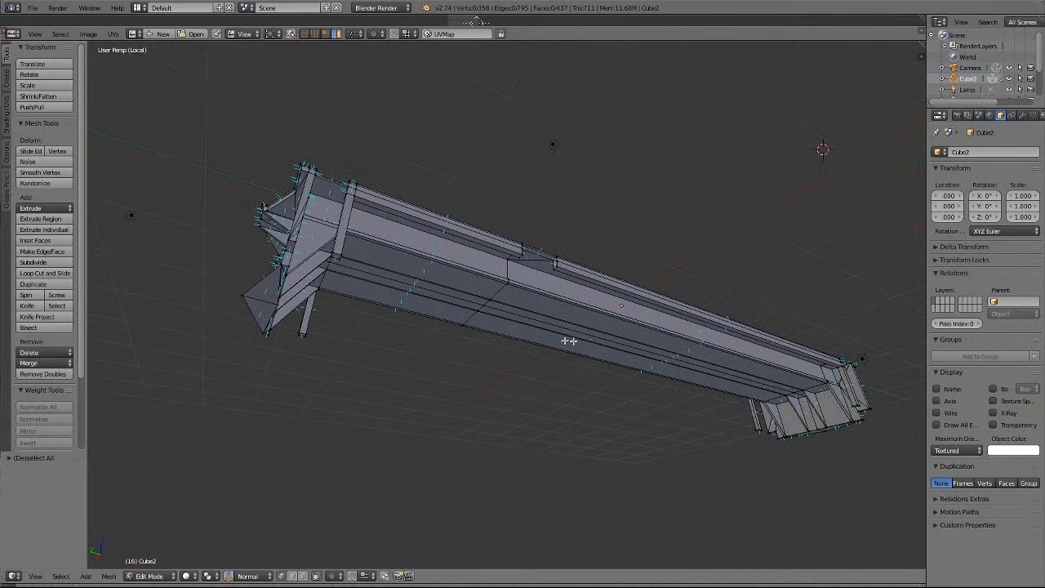
scroll(557, 333, up, 6)
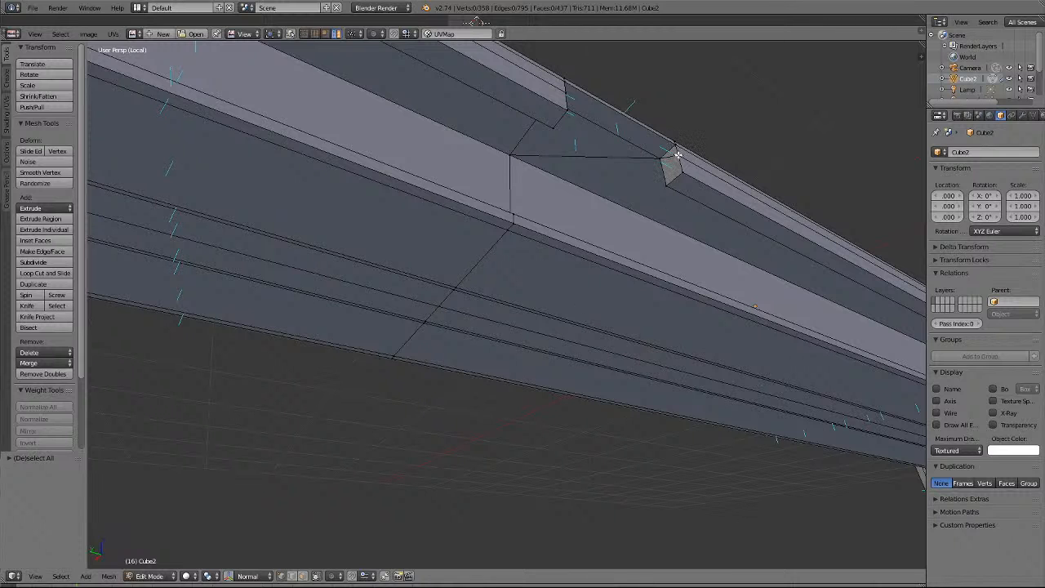
scroll(677, 144, down, 2)
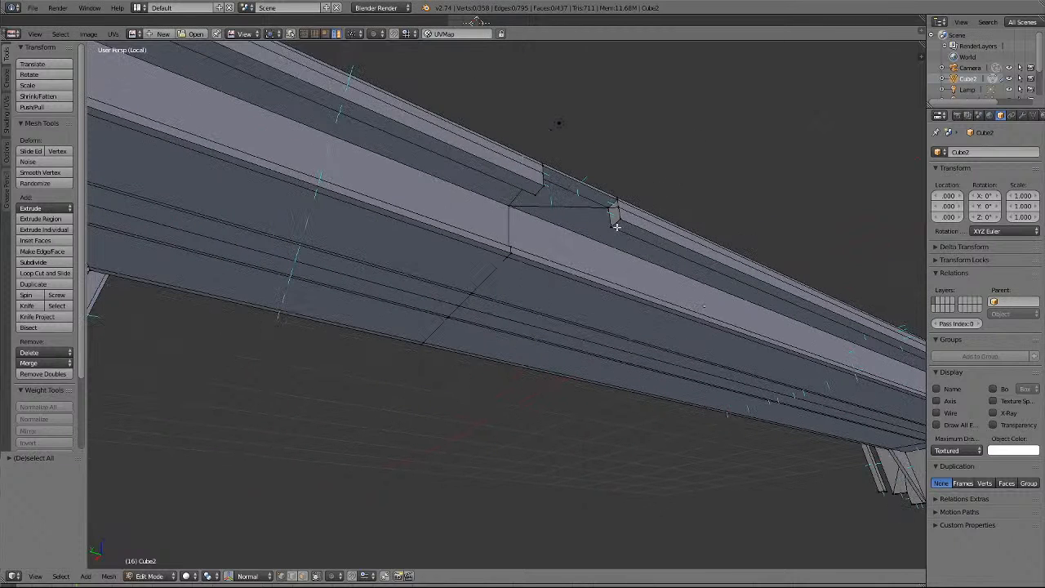
scroll(711, 276, down, 2)
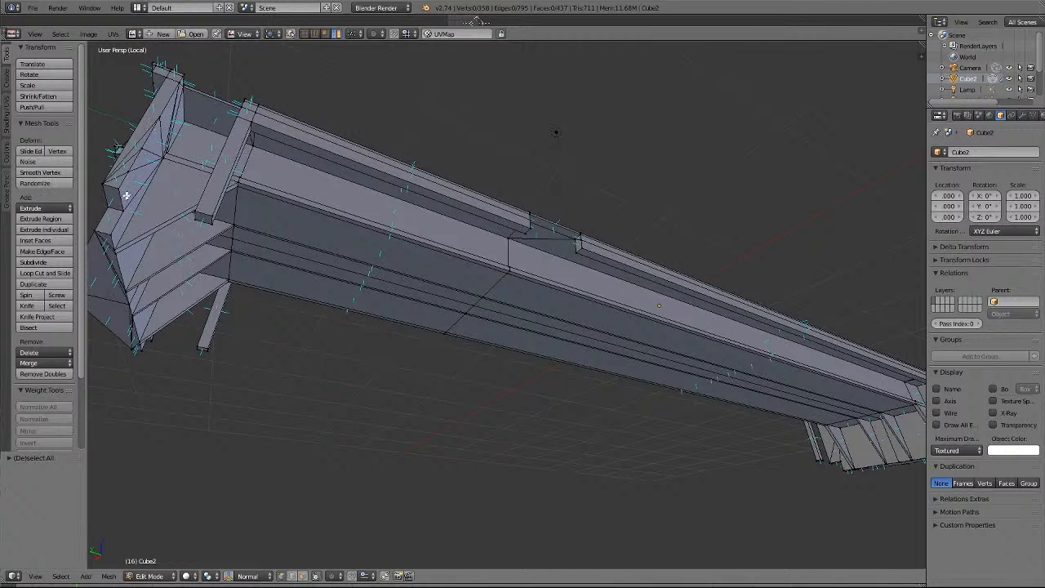
Merge the four vertices along the vertical edge of the corner leg at last, into its bottom corner.
right_click(159, 115)
ctrl+right_click(123, 183)
ctrl+right_click(120, 187)
key(KP_Decimal)
key(KP_6)
key(KP_6)
key(KP_6)
key(KP_6)
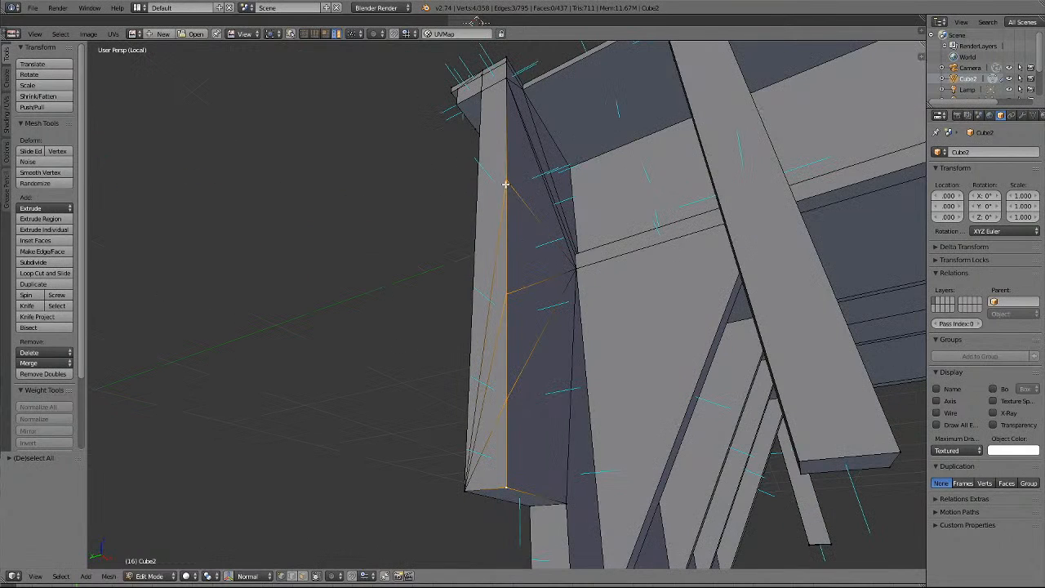
scroll(501, 357, down, 3)
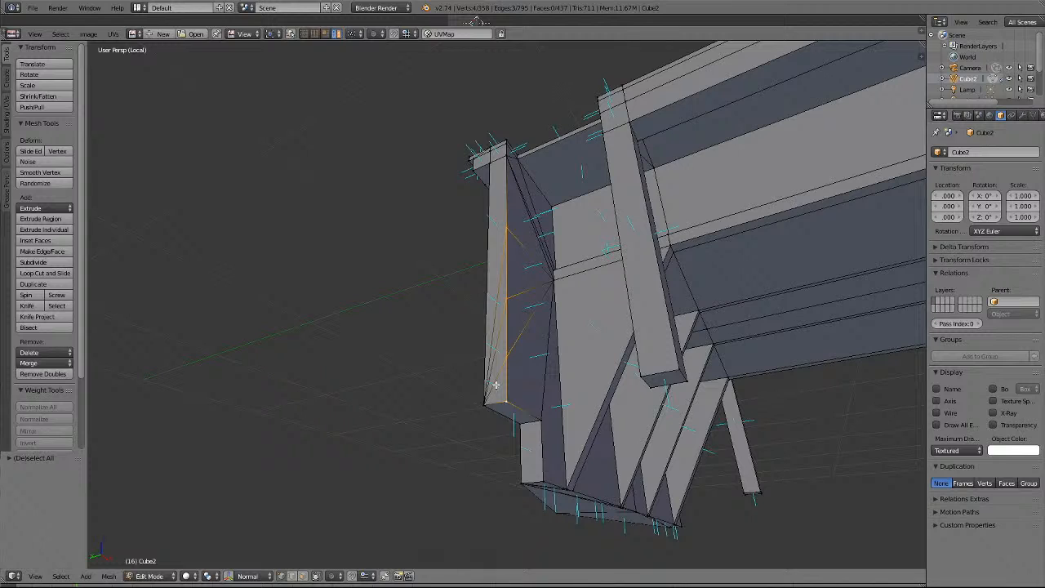
click(39, 363)
click(41, 389)
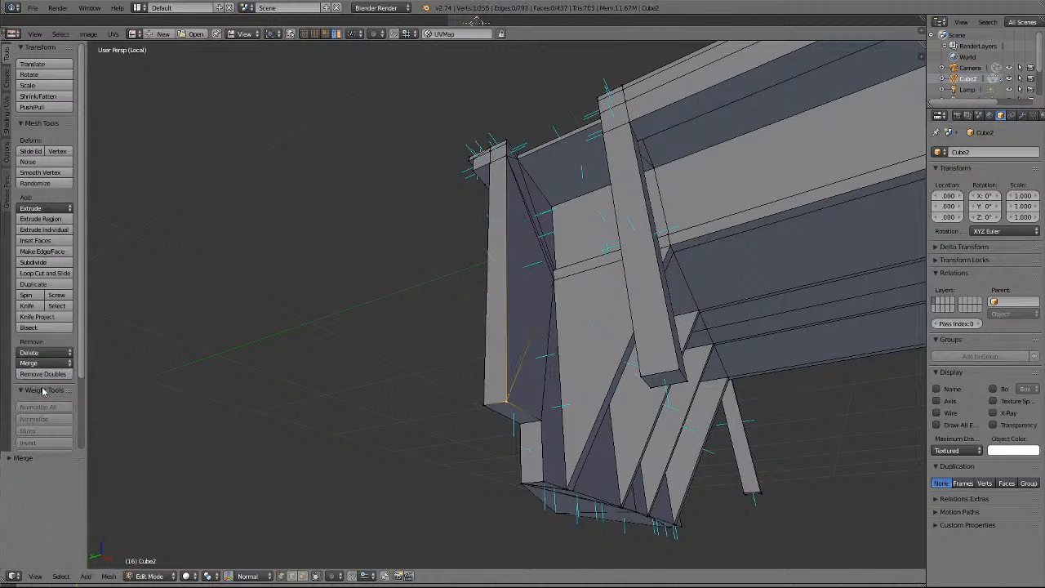
scroll(544, 357, down, 1)
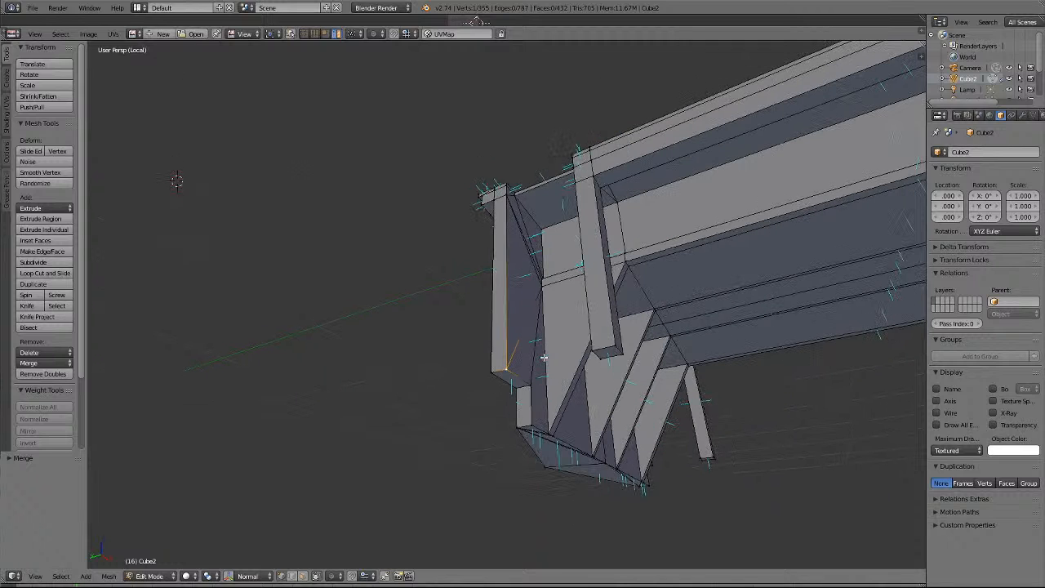
key(a)
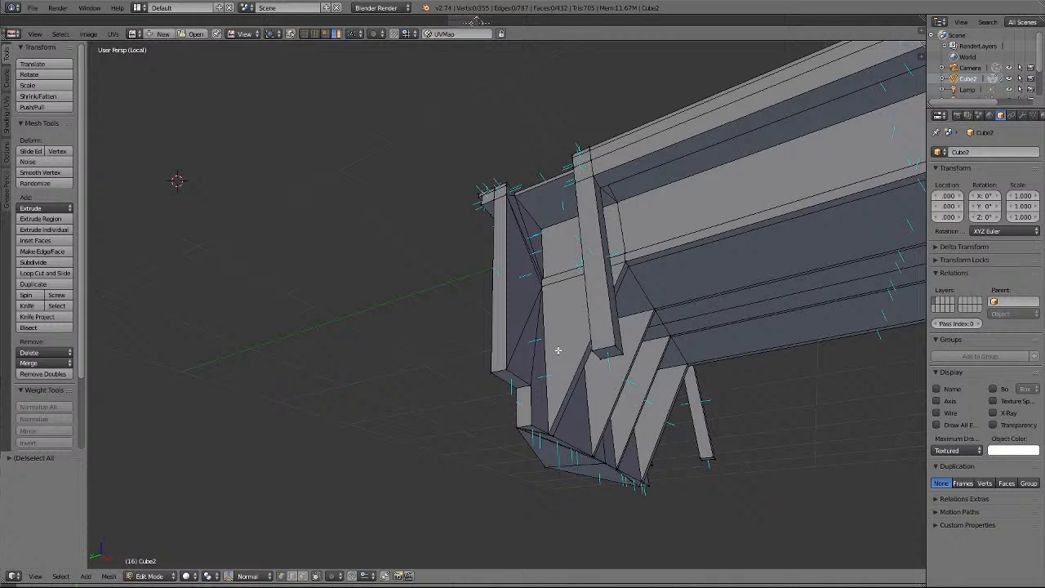
Inspect the opposite end's legs, end panel, underside and top surface for further redundant vertices.
middle_drag(558, 350, 581, 324)
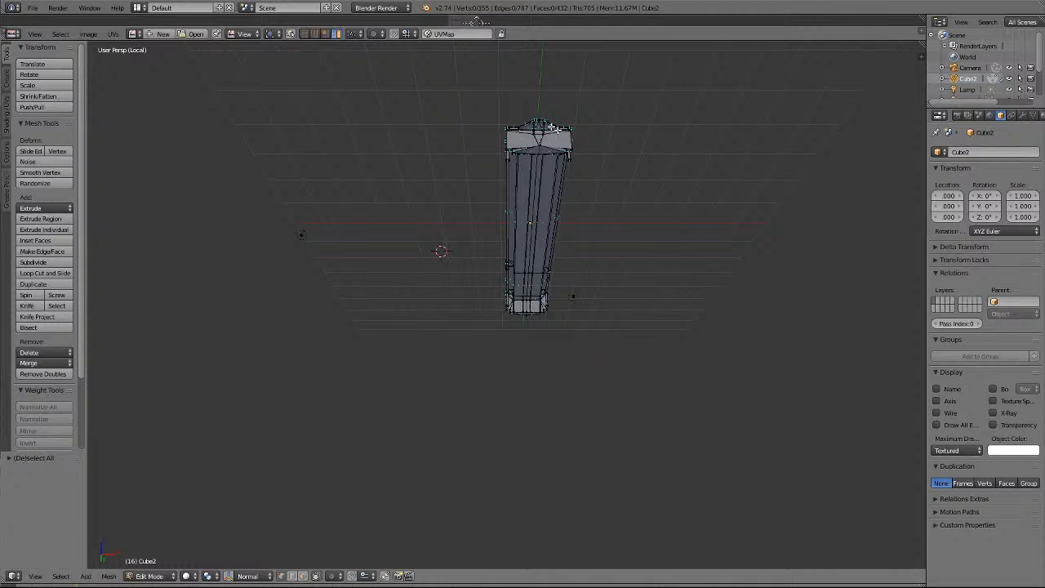
middle_drag(518, 131, 518, 130)
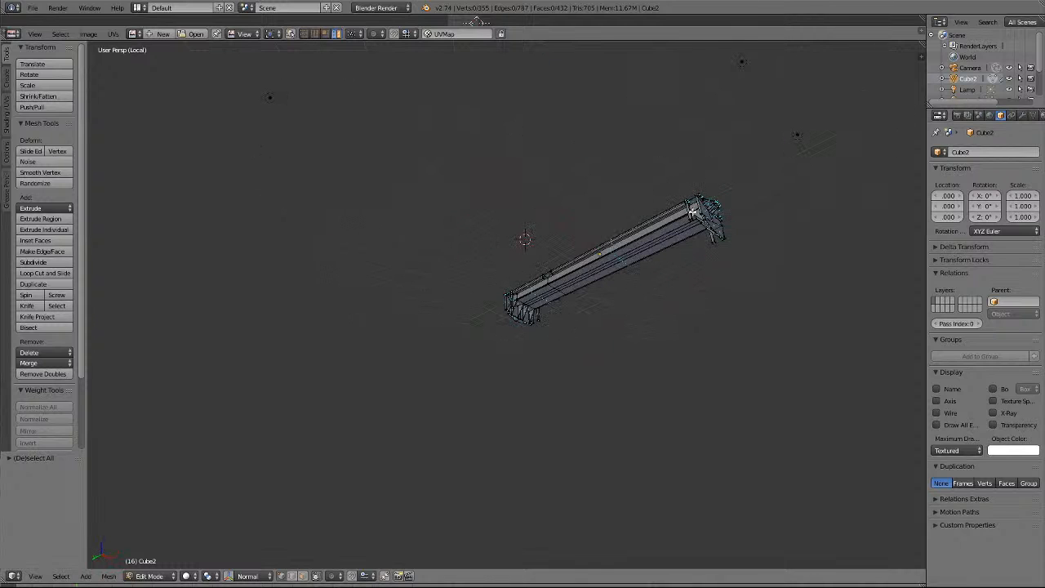
right_click(705, 217)
key(KP_Decimal)
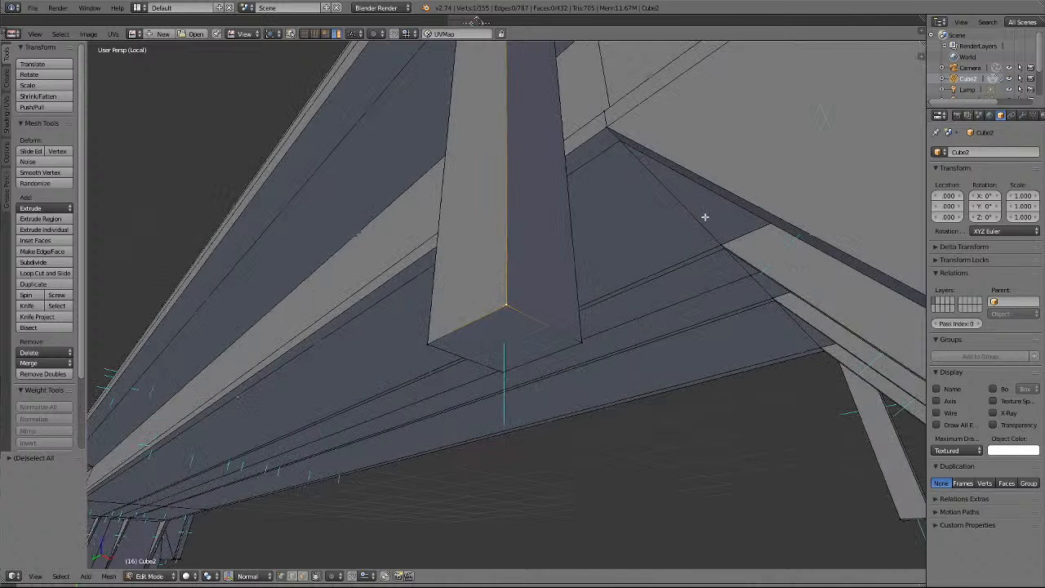
middle_drag(704, 217, 714, 232)
scroll(705, 216, down, 6)
scroll(713, 230, down, 3)
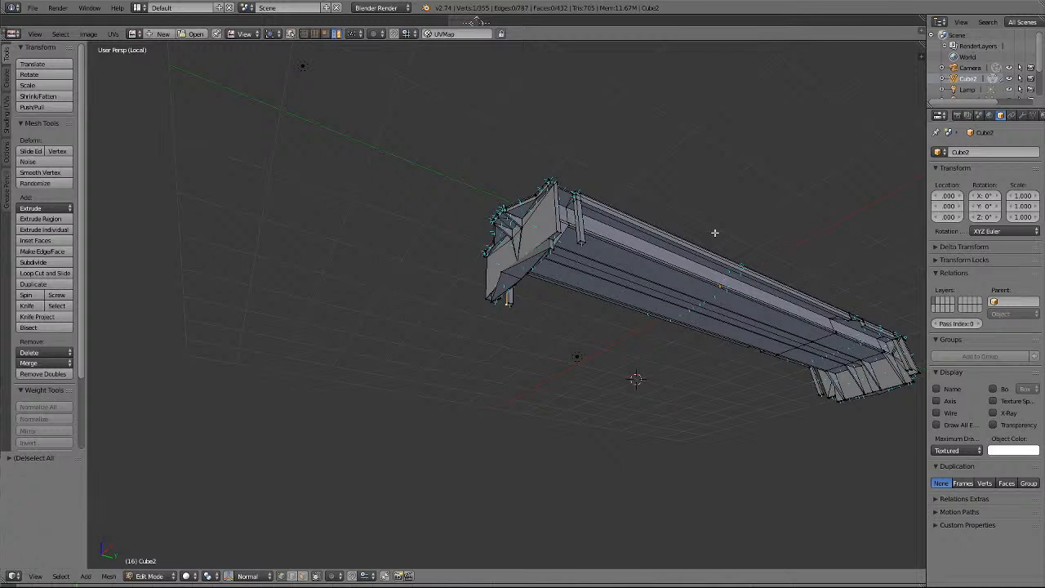
middle_drag(714, 233, 715, 232)
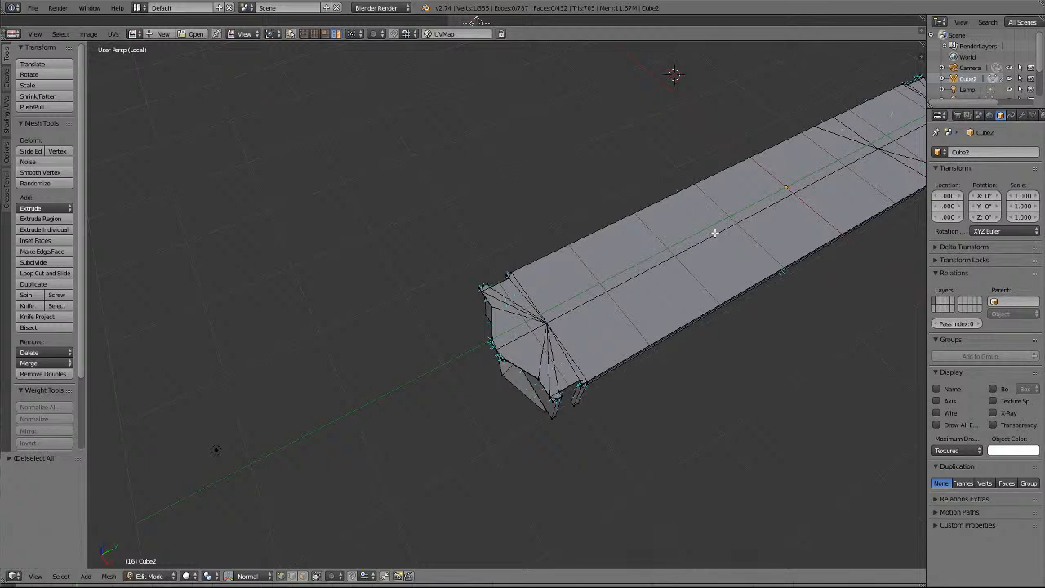
middle_drag(715, 233, 715, 233)
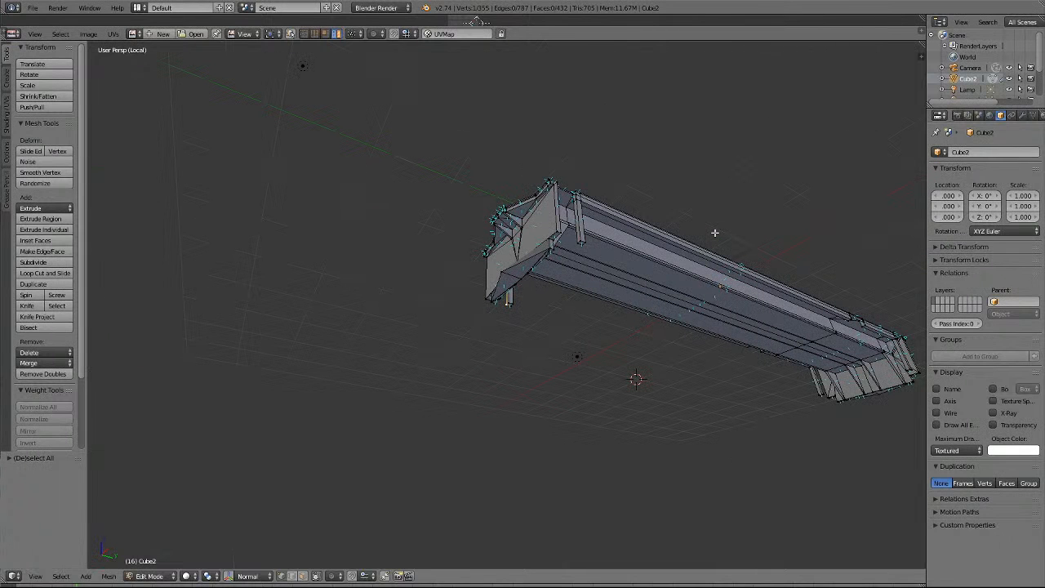
scroll(604, 180, up, 6)
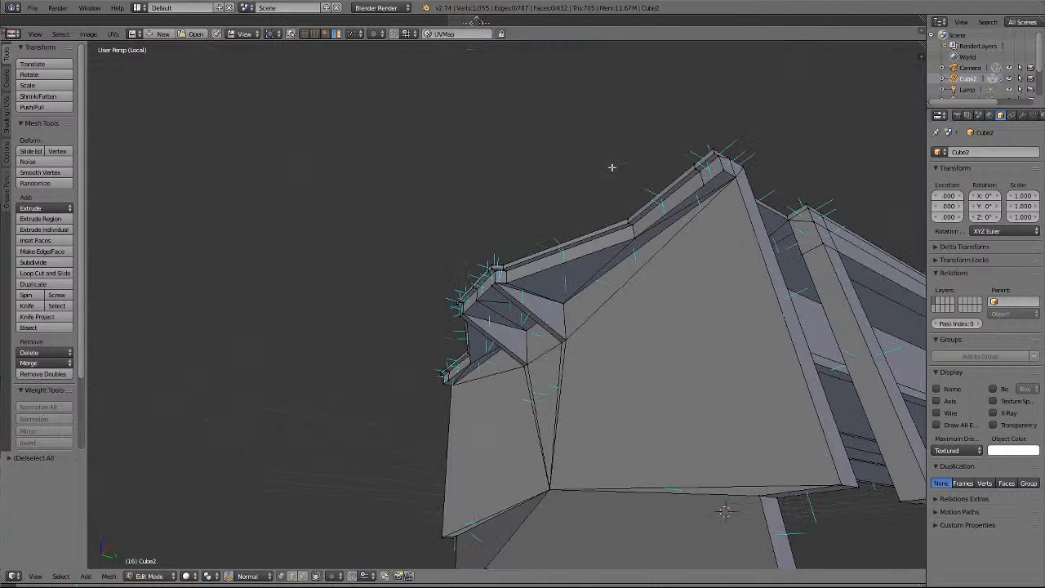
Merge the redundant vertex on the end trim's lower line into the adjacent corner of the protruding centre section, using At Last.
scroll(636, 214, up, 4)
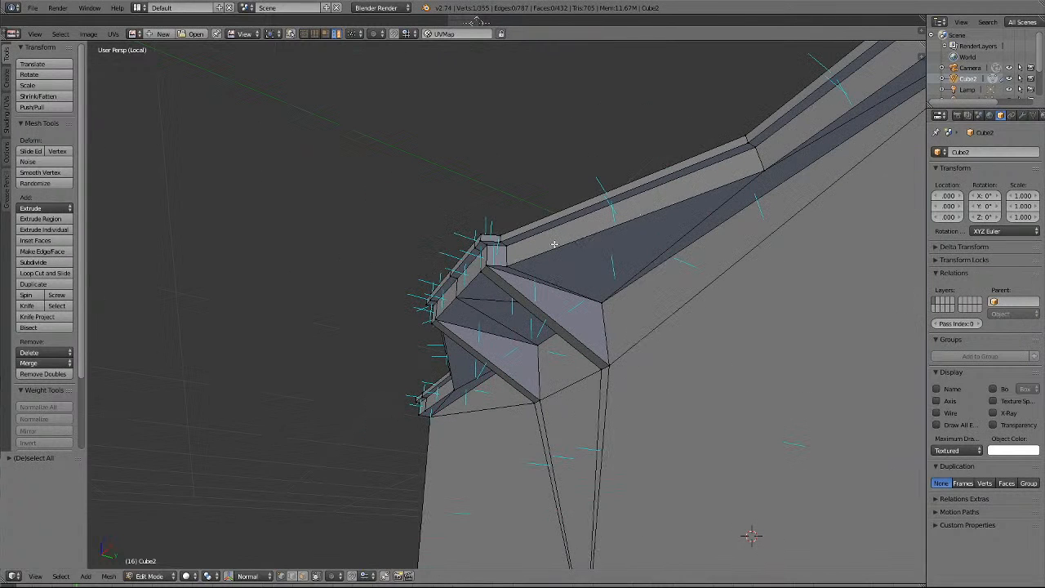
key(KP_4)
key(KP_4)
key(KP_4)
key(KP_4)
key(KP_4)
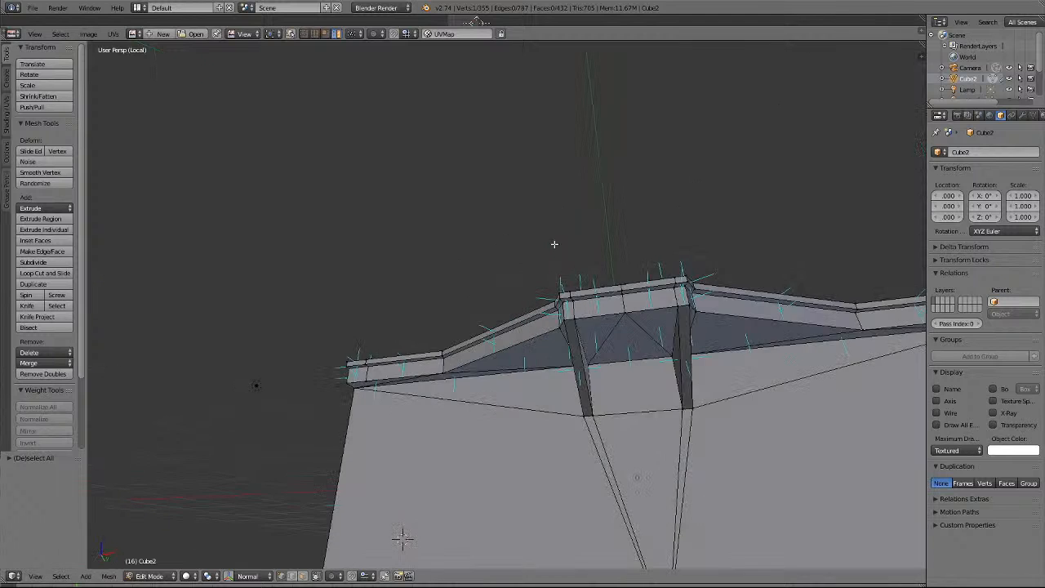
scroll(679, 308, up, 4)
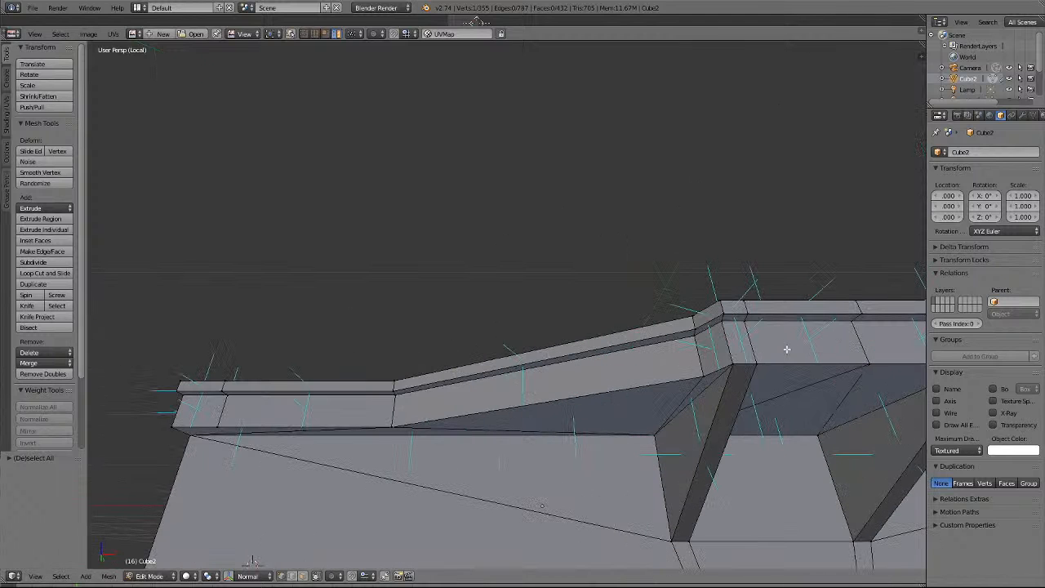
right_click(744, 323)
shift+right_click(721, 323)
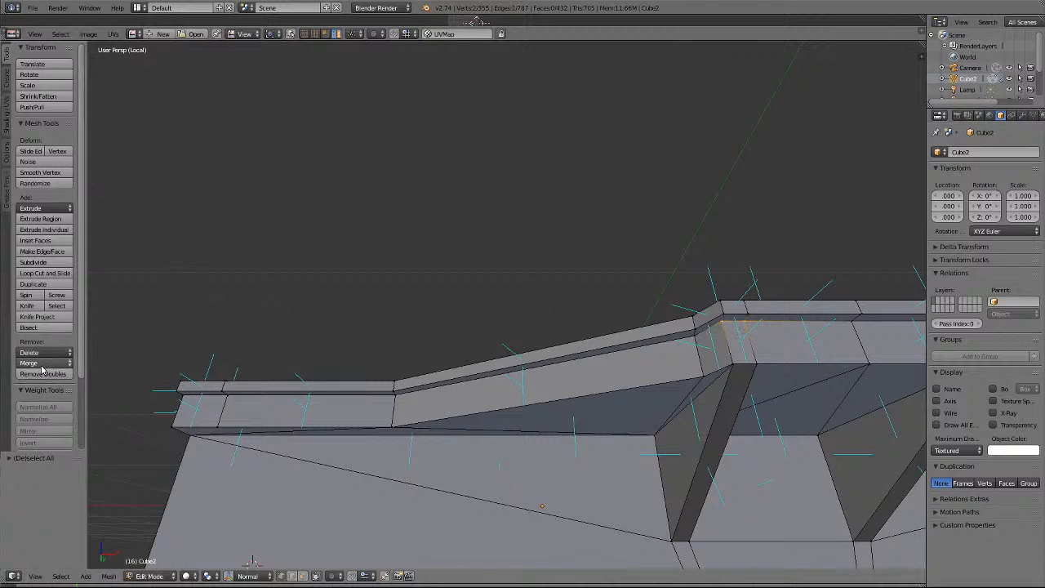
click(45, 362)
click(49, 394)
key(a)
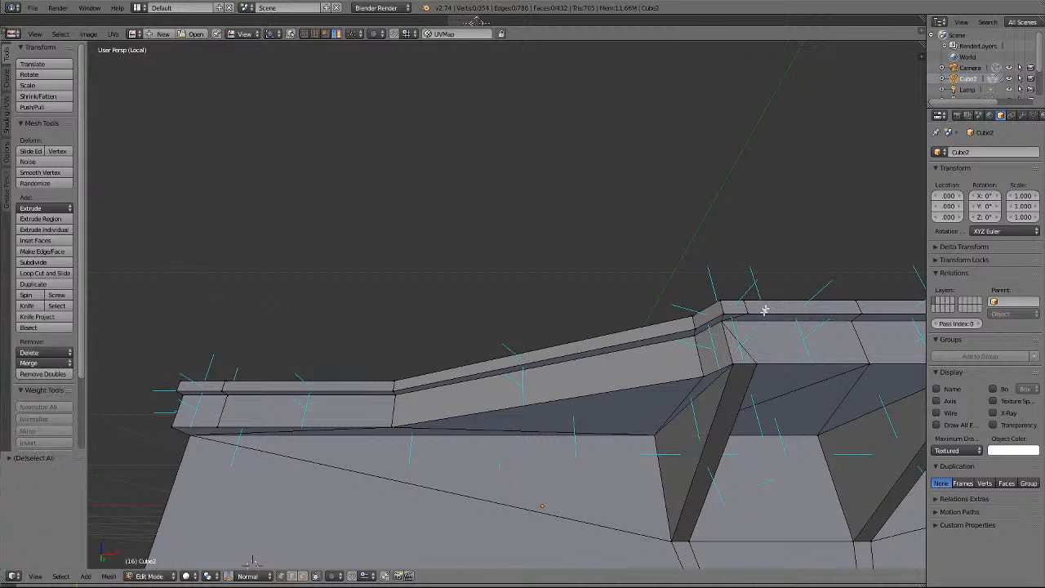
Merge the neighbouring vertex on the trim's middle line into the same corner of the centre section, using At Last.
right_click(751, 314)
shift+right_click(726, 316)
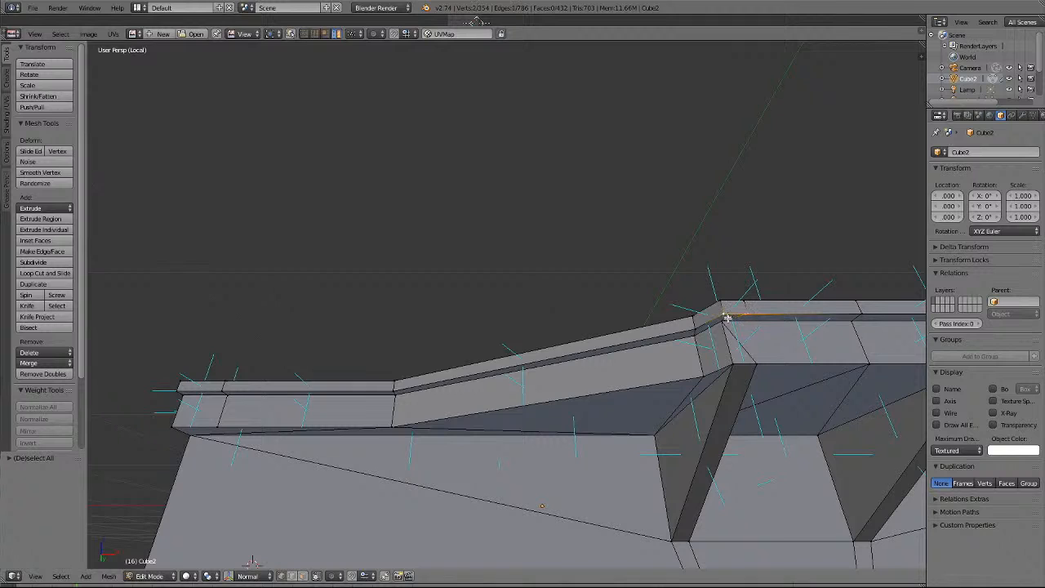
click(45, 363)
click(47, 390)
key(a)
Merge the redundant vertex on the trim's outer top edge into that centre section corner, using At Last.
right_click(721, 298)
shift+right_click(722, 300)
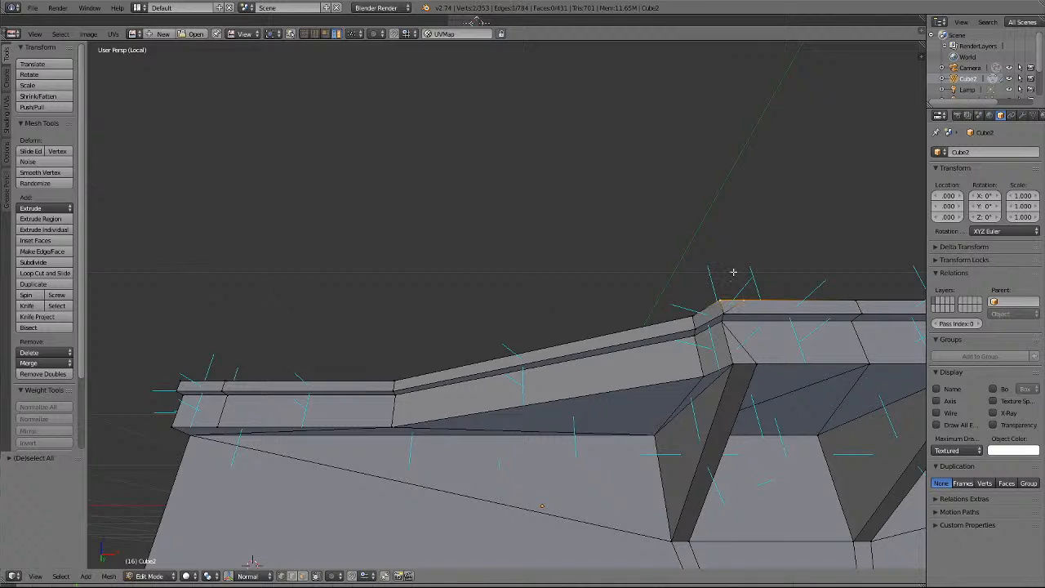
click(45, 362)
click(49, 389)
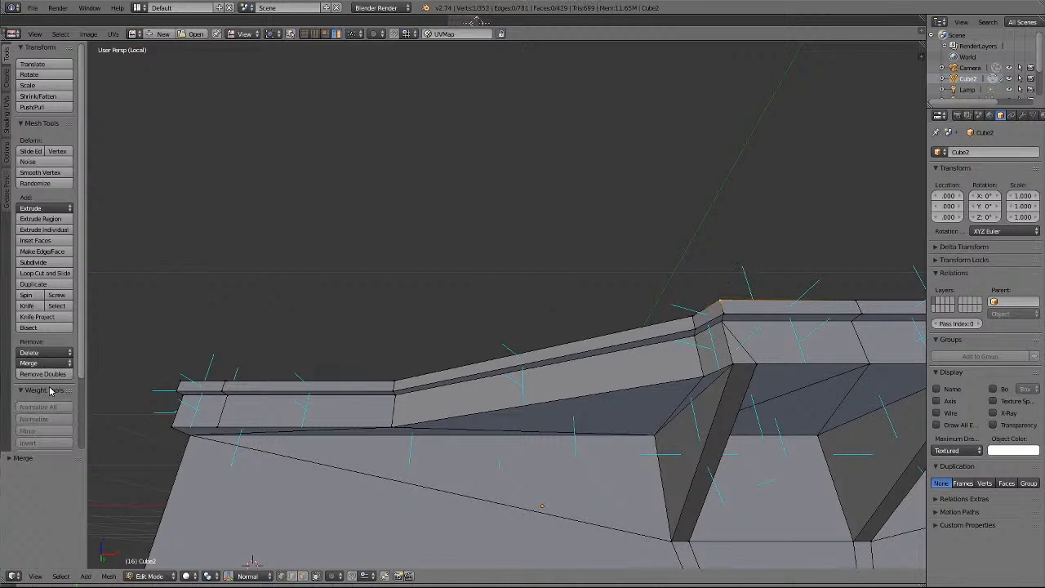
key(a)
Merge the redundant vertices beside the centre section's opposite corner, along the trim's edge, into that corner at last.
key(KP_8)
key(KP_8)
key(KP_8)
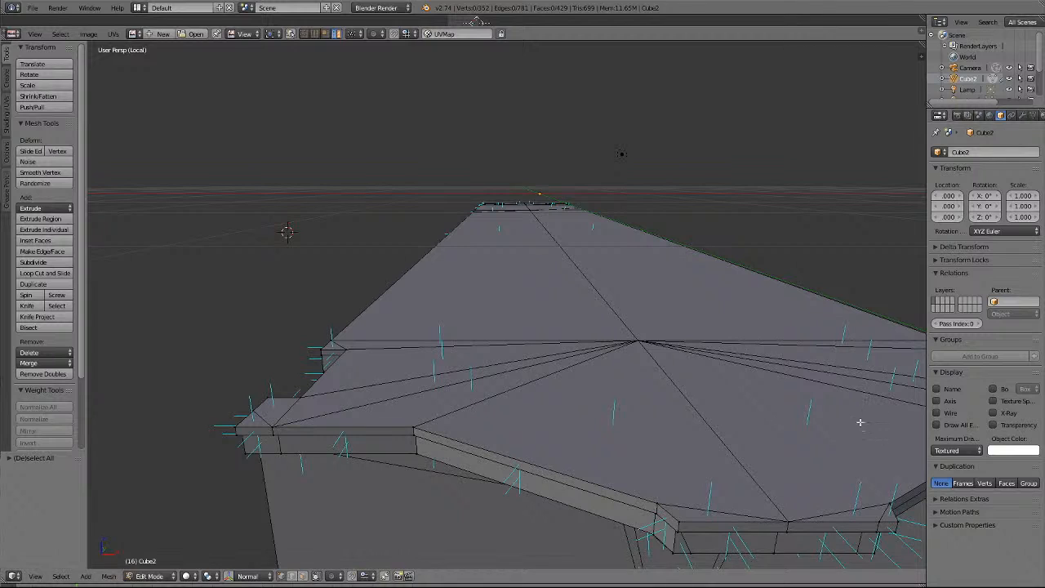
right_click(879, 527)
click(40, 363)
click(45, 389)
shift+right_click(896, 530)
click(41, 363)
click(39, 391)
key(a)
Merge the lower-line vertex beside the centre section's opposite corner into that corner at last, from the underside.
scroll(831, 358, down, 2)
key(KP_2)
key(KP_2)
key(KP_2)
key(KP_2)
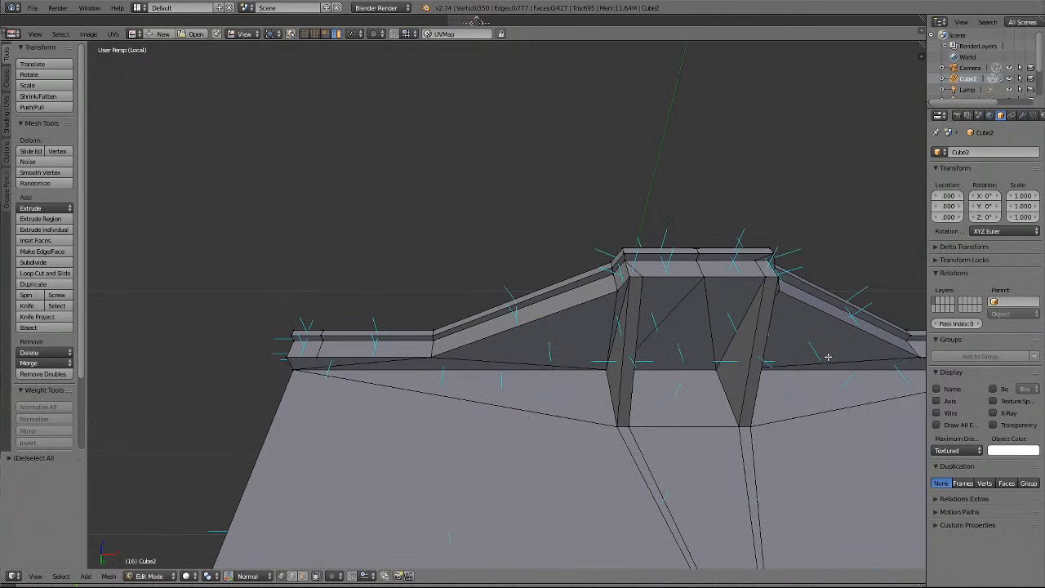
right_click(762, 262)
shift+right_click(760, 262)
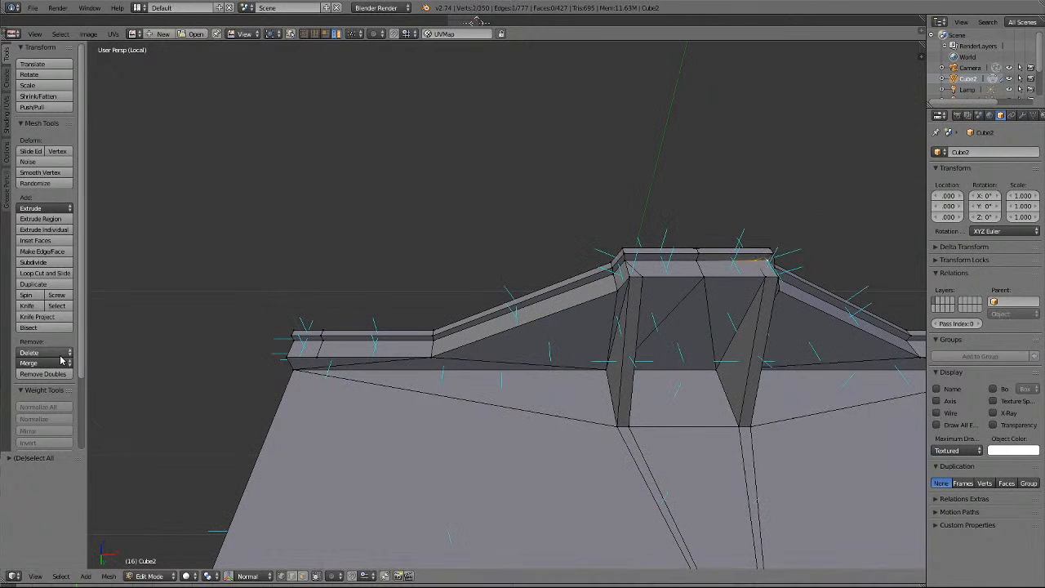
click(58, 364)
click(57, 389)
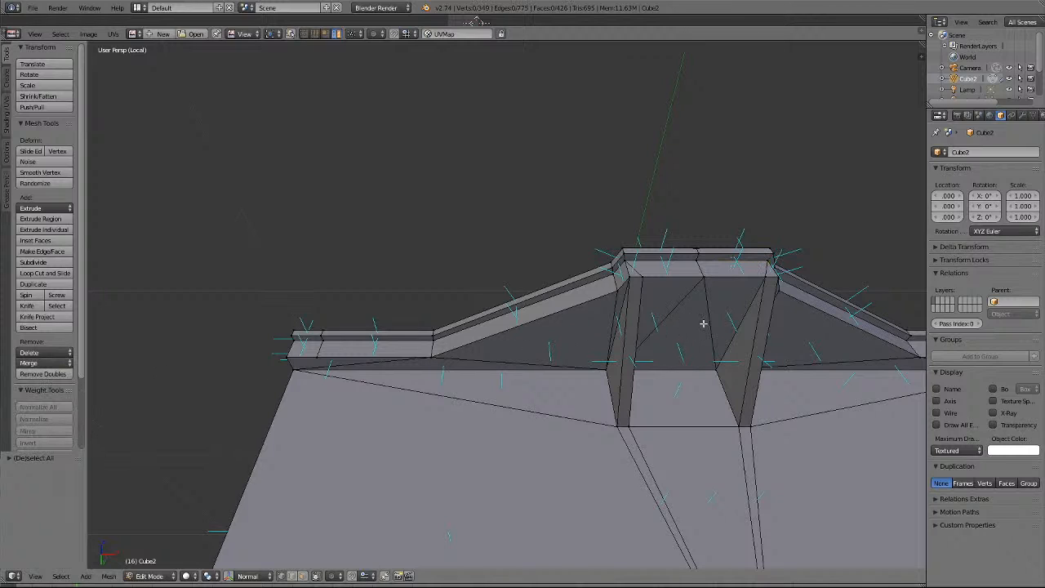
Merge the top surface vertex beside the outer corner above the corner leg into that corner, using At Last.
middle_drag(704, 324, 725, 317)
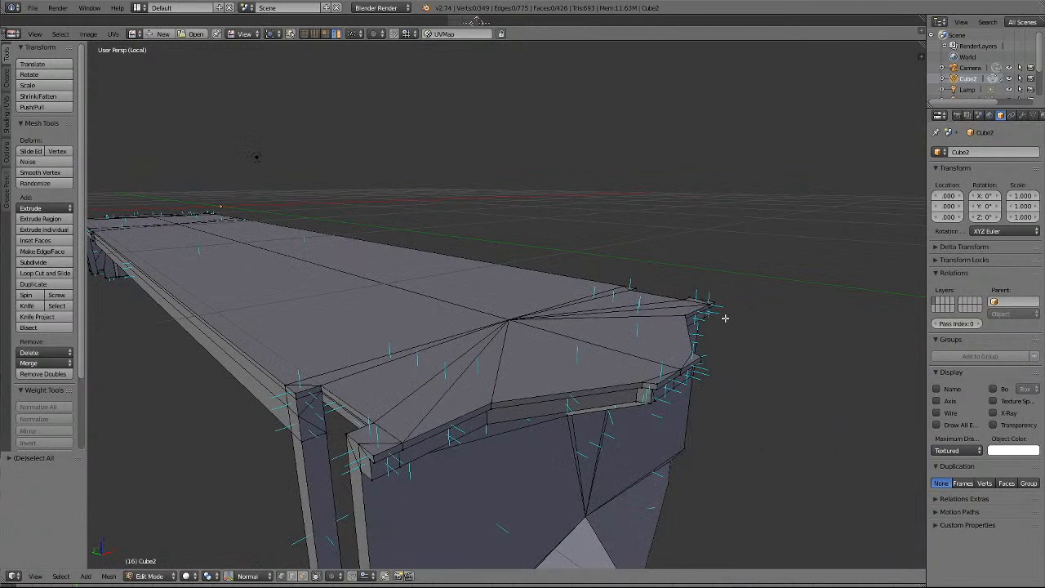
right_click(401, 441)
shift+right_click(373, 455)
click(41, 364)
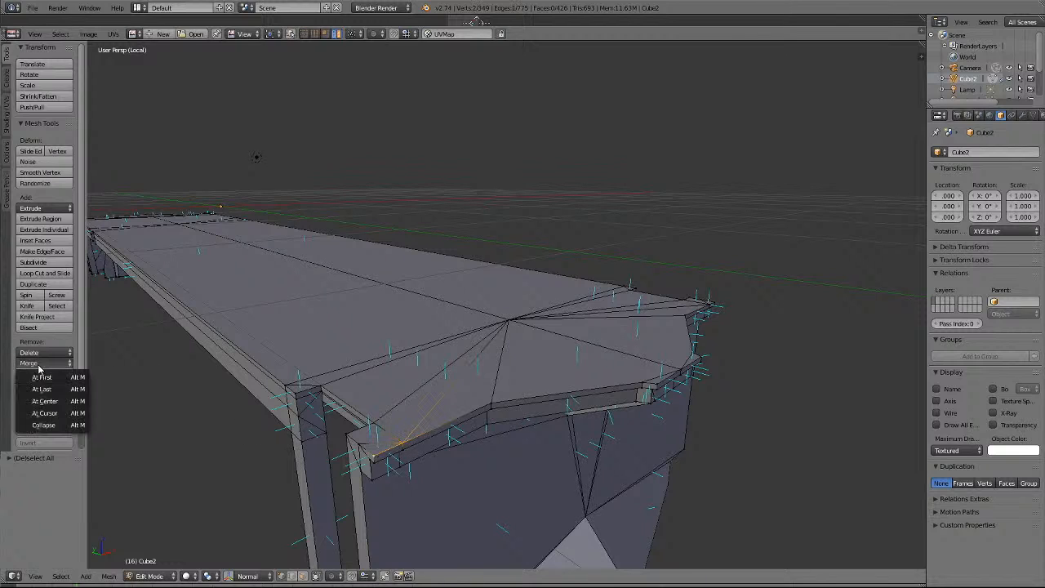
click(43, 389)
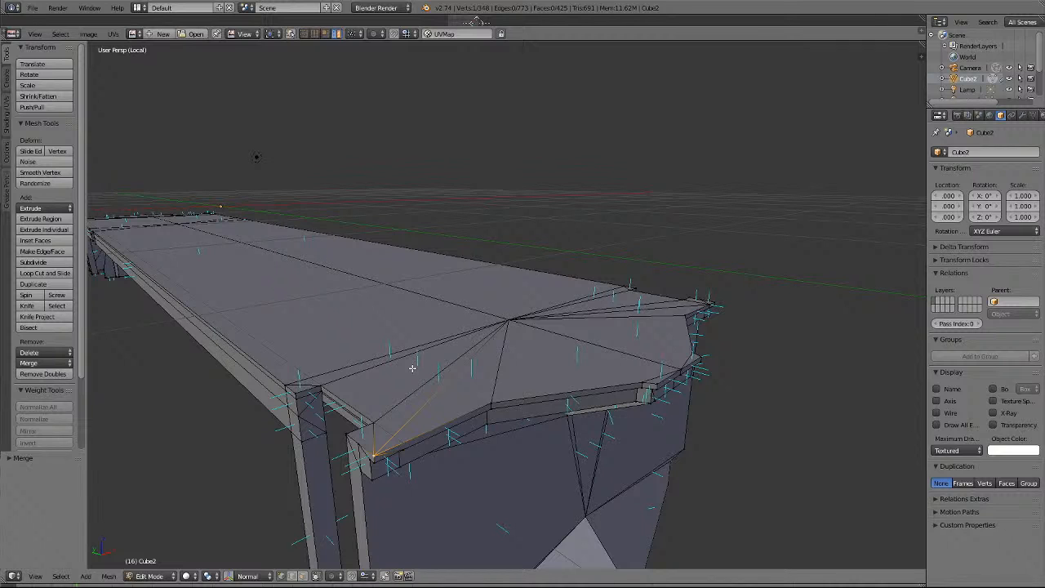
Merge the redundant vertex just below the trim's top edge into the outer corner above the corner leg, using At Last.
key(KP_2)
key(KP_2)
key(KP_2)
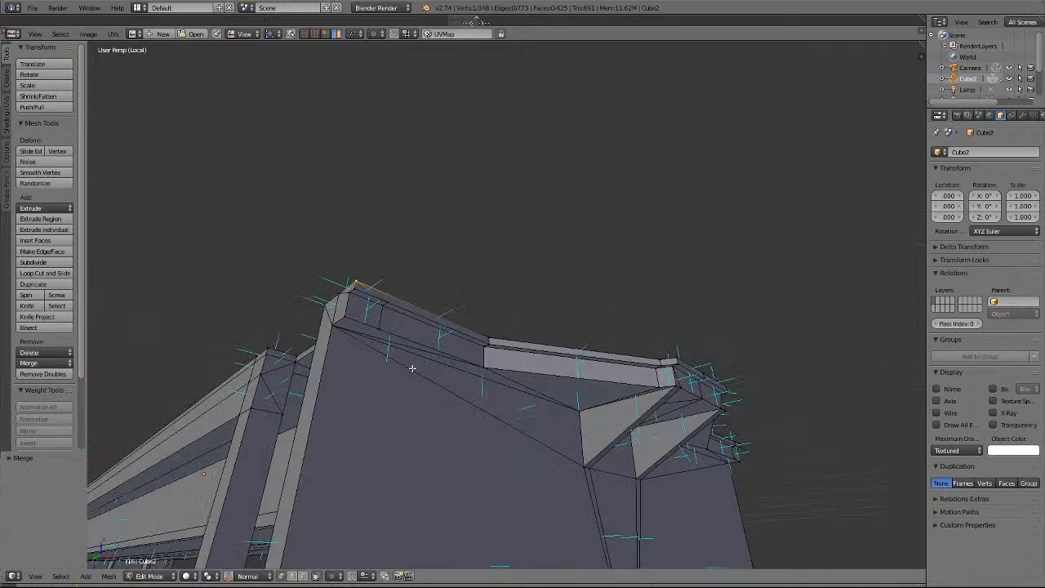
key(a)
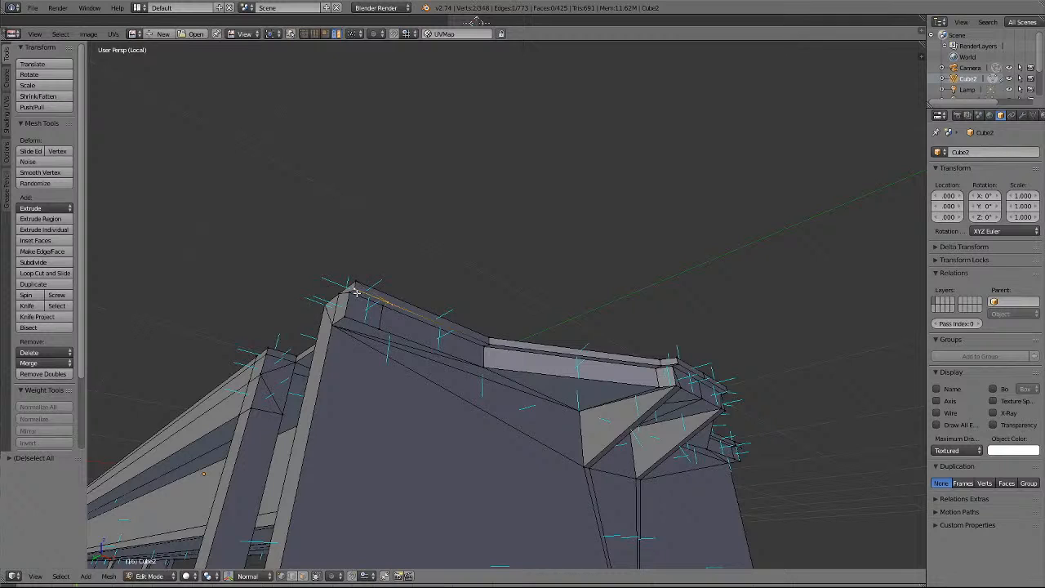
click(45, 362)
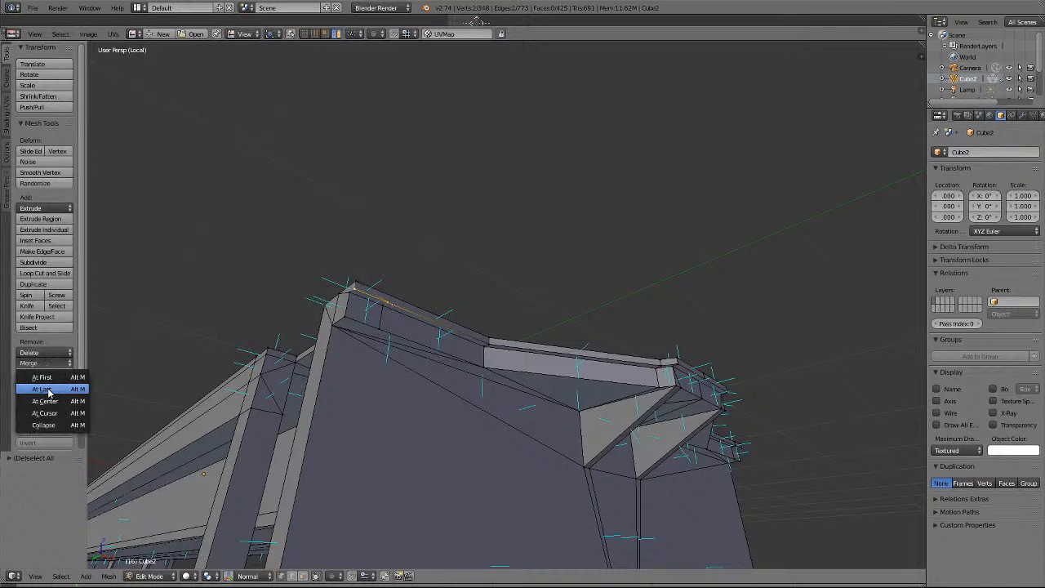
click(45, 390)
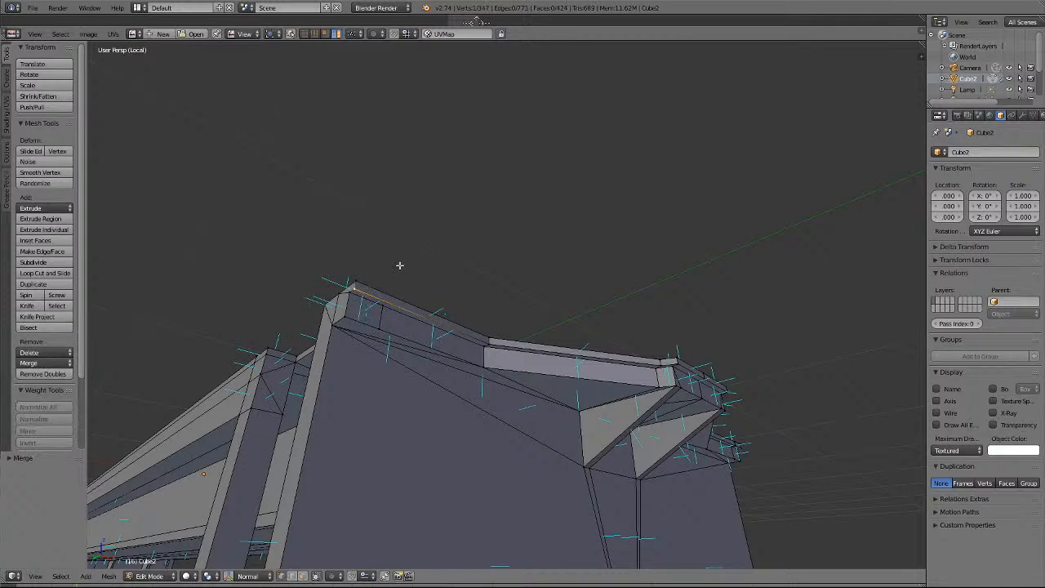
key(a)
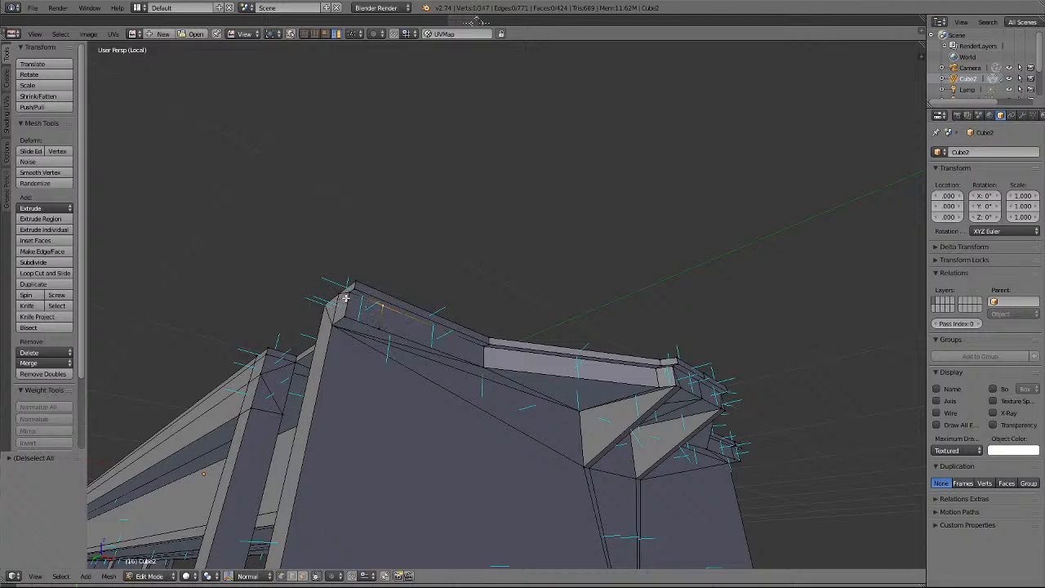
Merge the vertex at the upper end of the trim's short dividing edge into the outer corner, using At Last.
shift+right_click(347, 294)
click(35, 364)
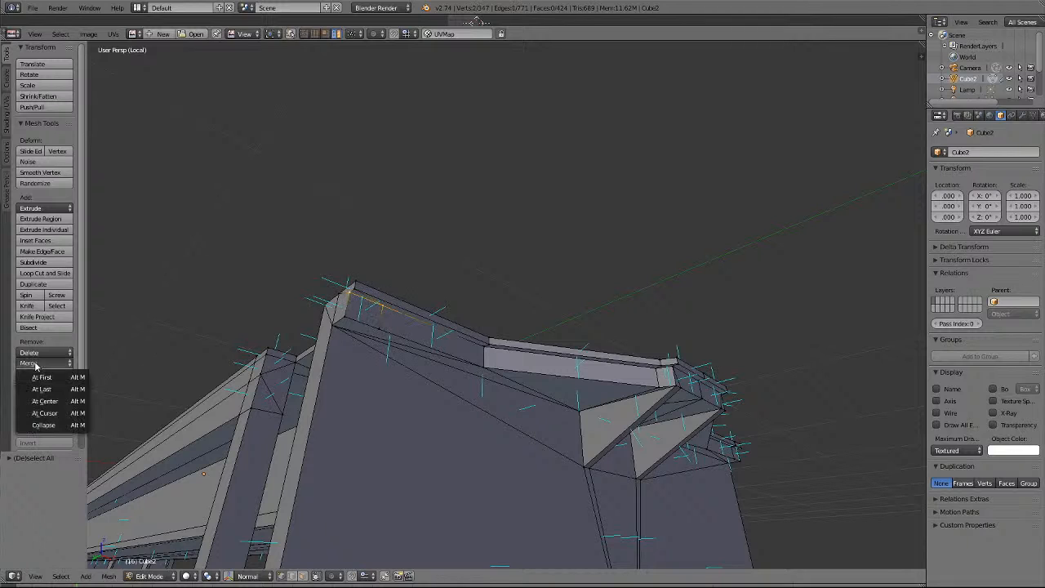
click(41, 389)
key(a)
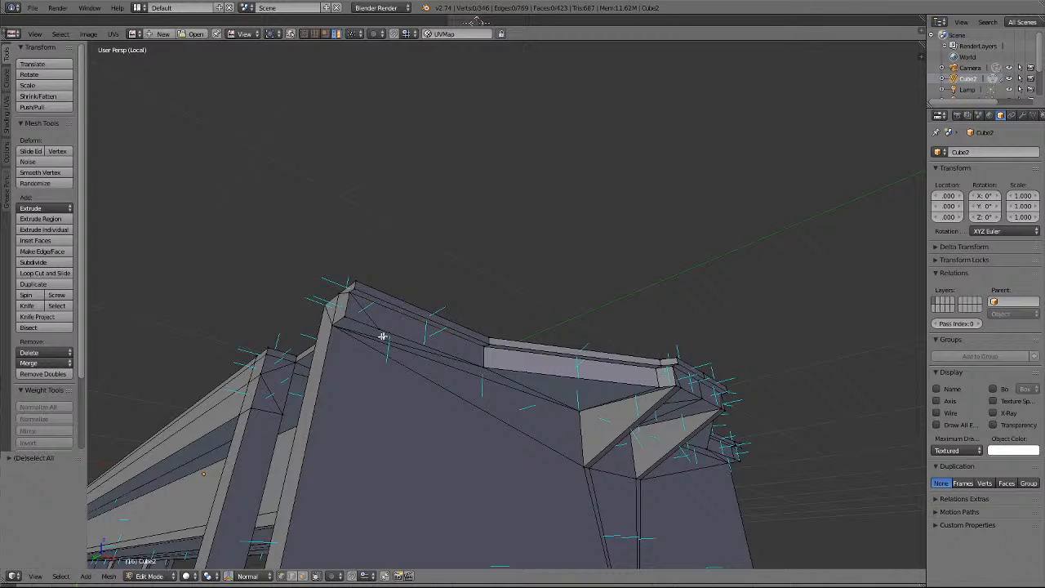
Merge the remaining vertex on the trim's bottom edge into the bottom outer corner, using At Last.
right_click(379, 330)
shift+right_click(345, 316)
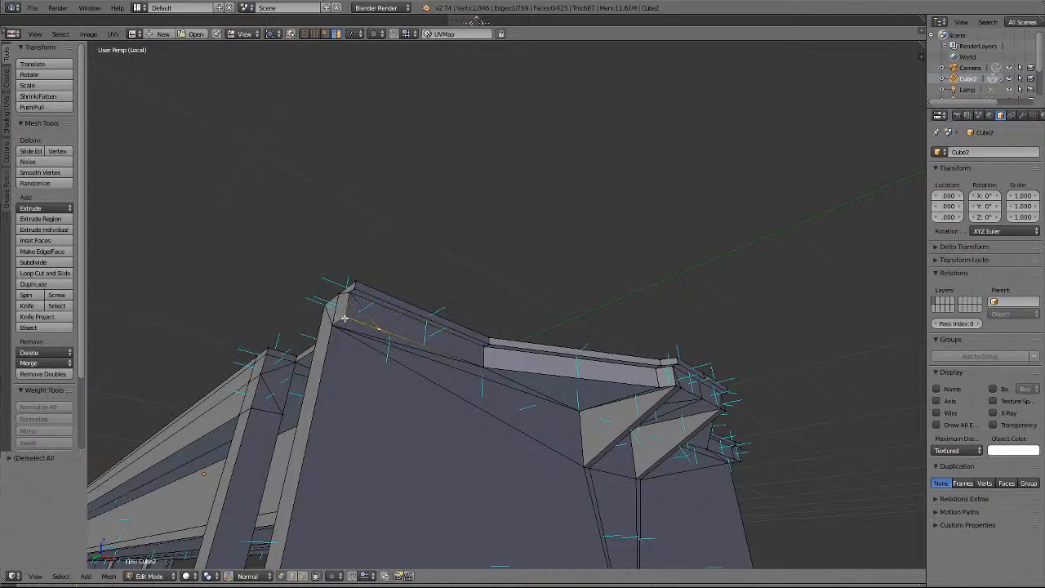
click(32, 365)
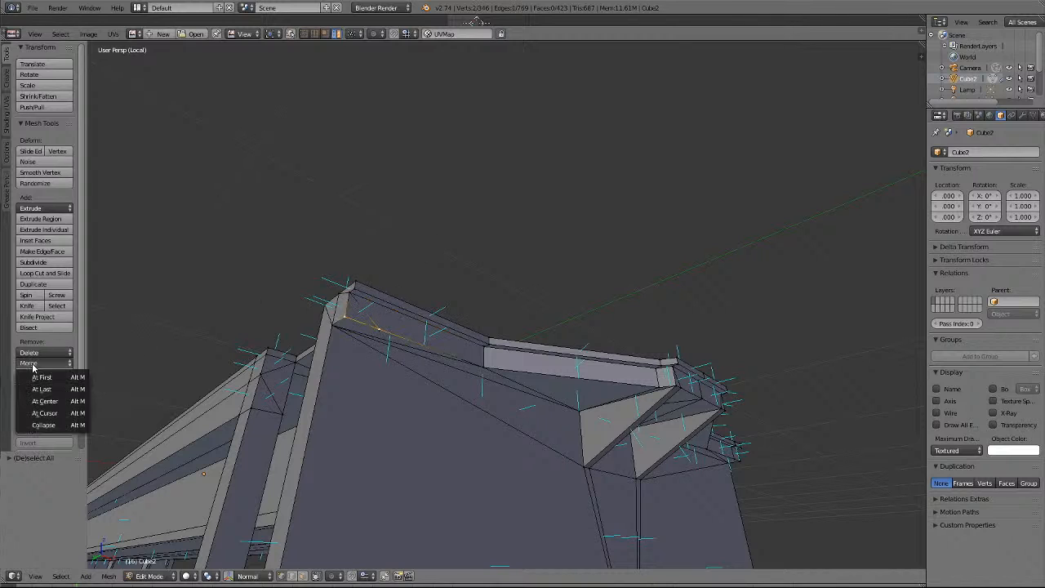
click(41, 389)
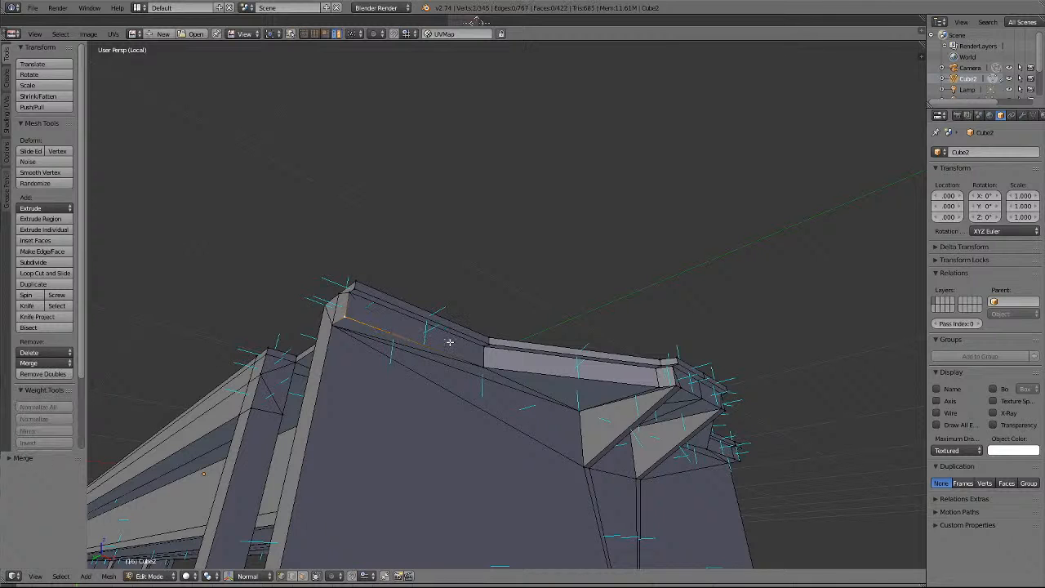
Examine the end trim from the side and check the narrow face between the top surface and the corner leg.
scroll(449, 343, up, 3)
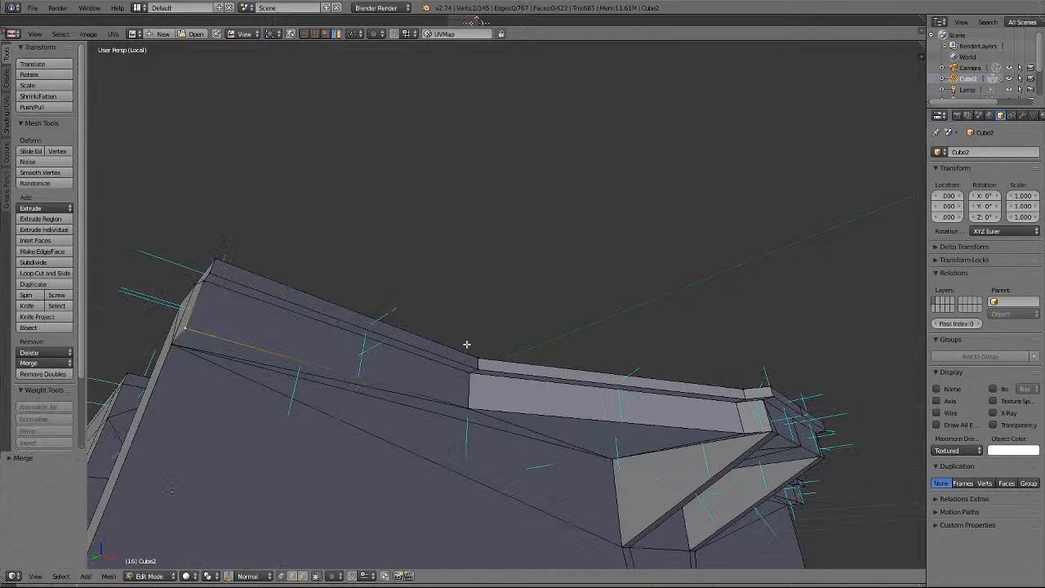
scroll(466, 344, down, 1)
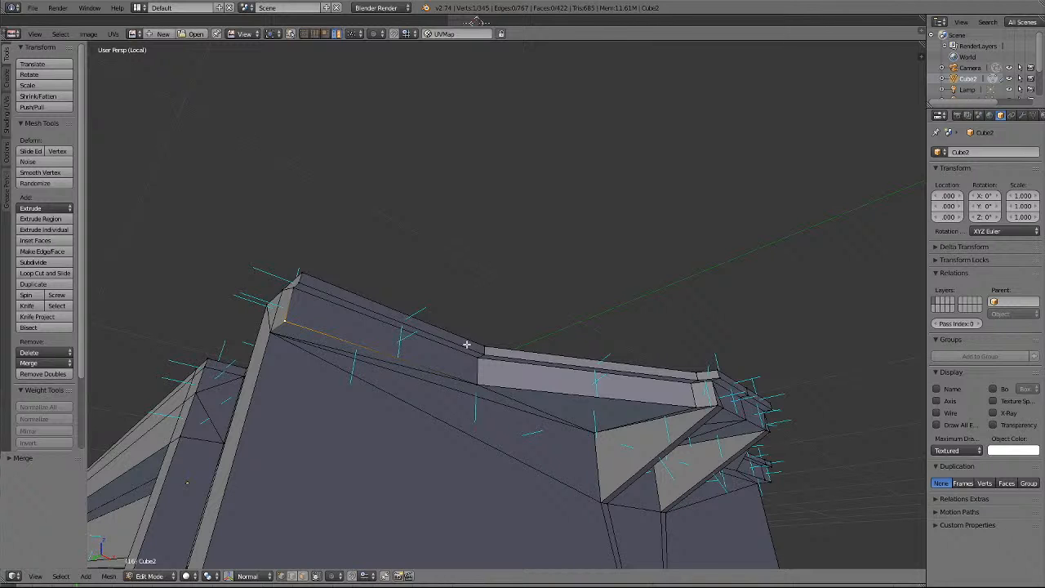
key(KP_4)
key(KP_4)
key(KP_4)
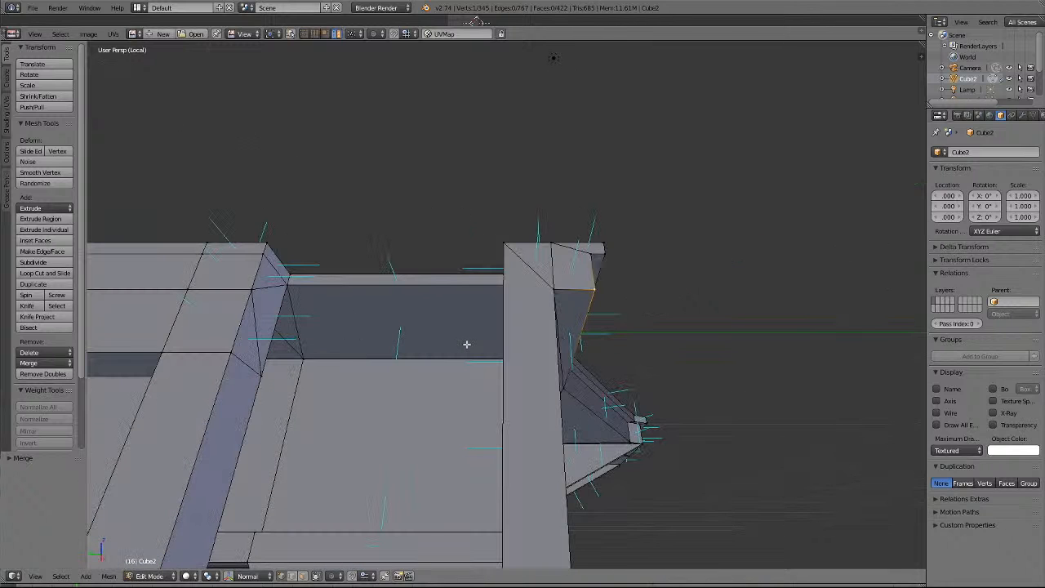
key(KP_8)
key(KP_8)
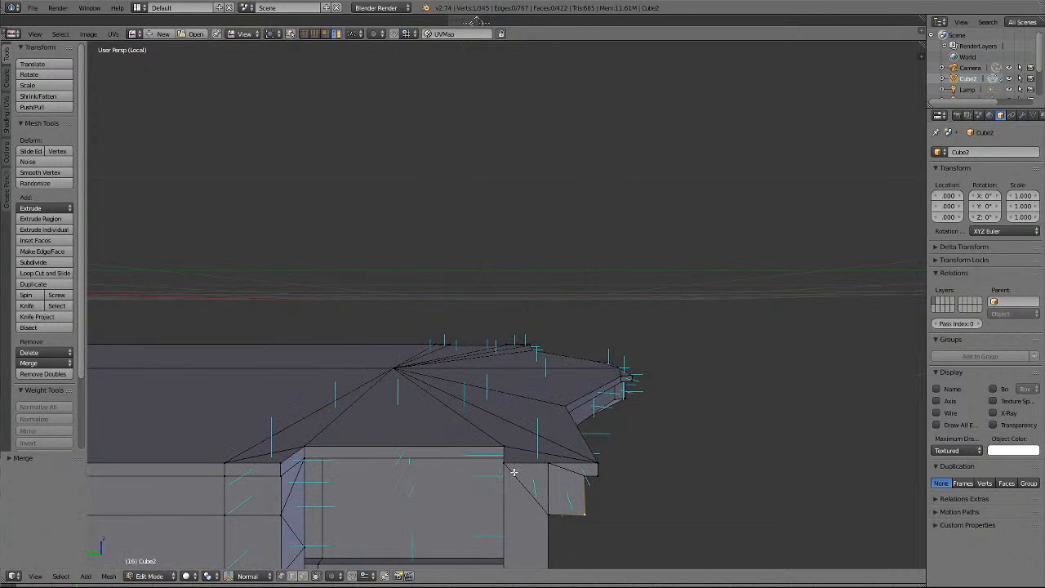
click(303, 576)
right_click(531, 456)
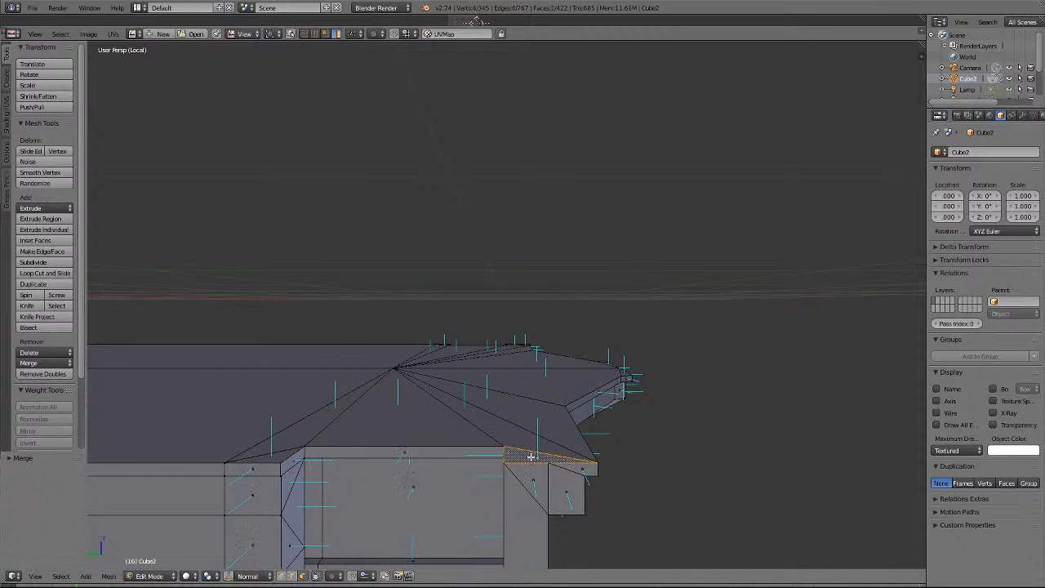
click(281, 576)
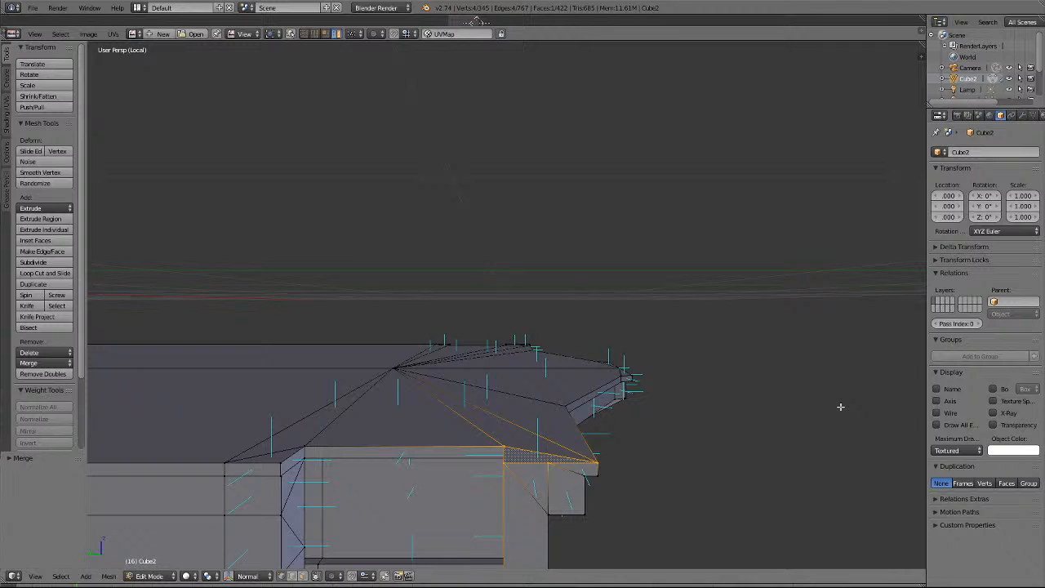
Merge the vertex where the trim meets the top of the corner leg into the leg's inner top corner, using At Last.
key(a)
right_click(549, 463)
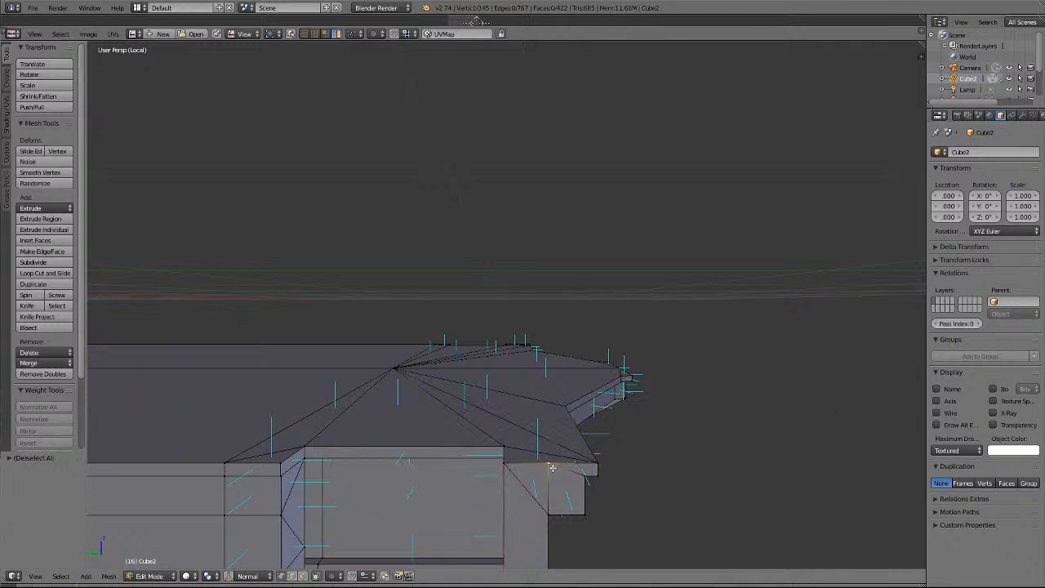
shift+right_click(503, 462)
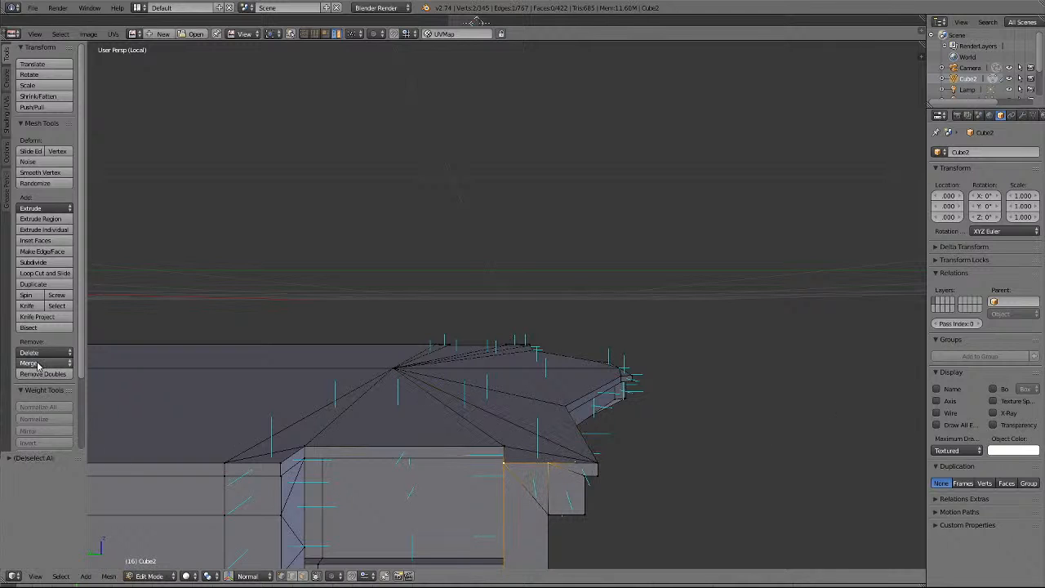
click(38, 364)
click(46, 391)
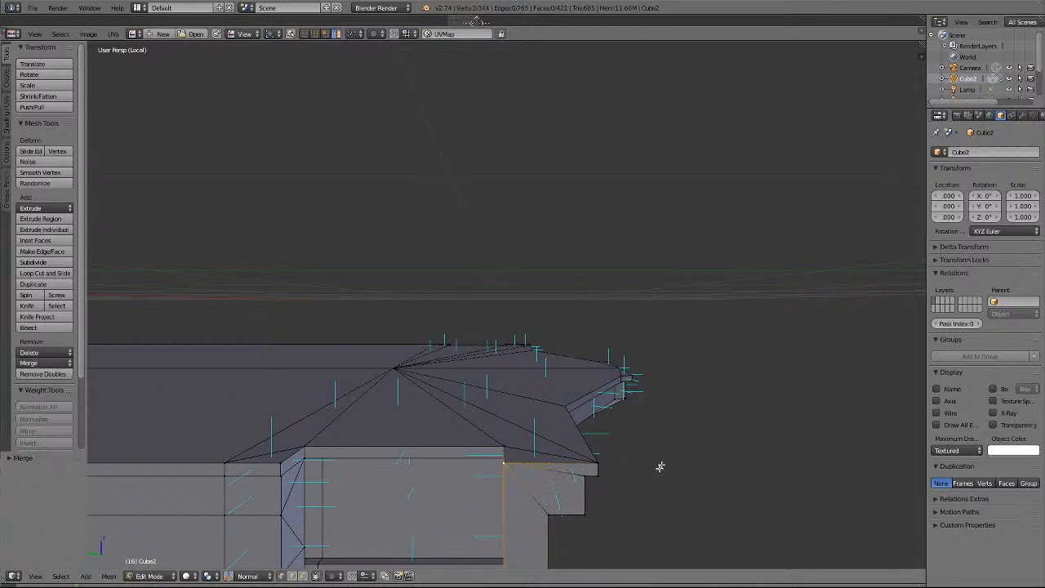
key(a)
scroll(662, 459, down, 2)
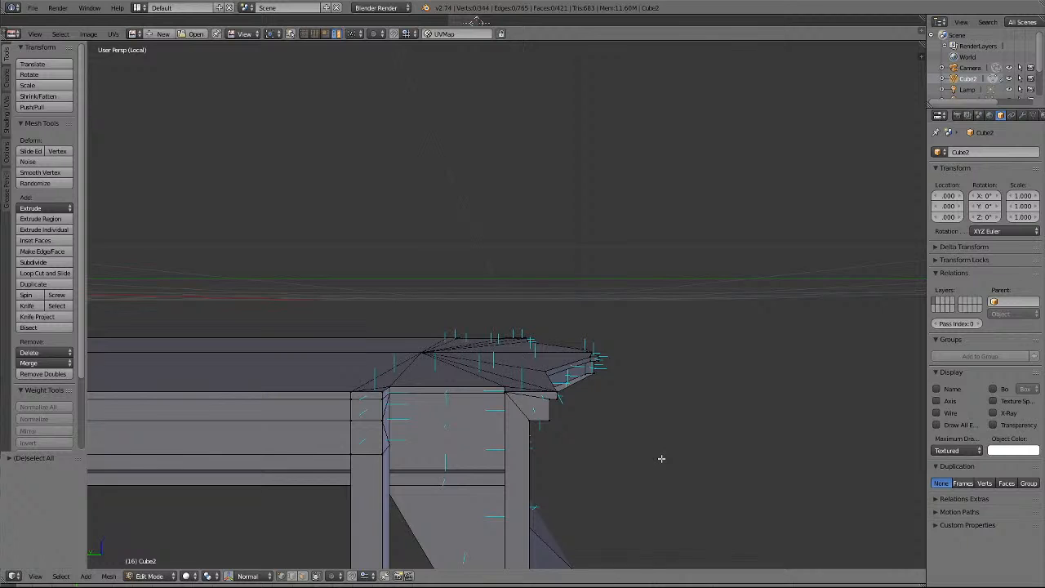
Examine the end trim, top surface and corner legs from all around the end of the mesh.
key(KP_6)
key(KP_6)
key(KP_6)
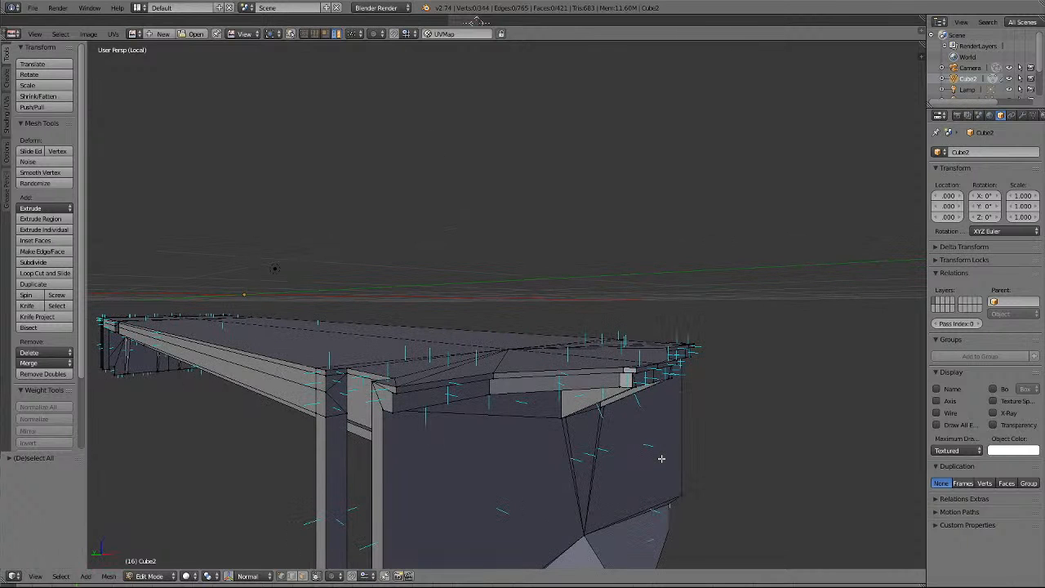
key(KP_6)
key(KP_6)
key(KP_6)
key(KP_6)
key(KP_6)
key(KP_6)
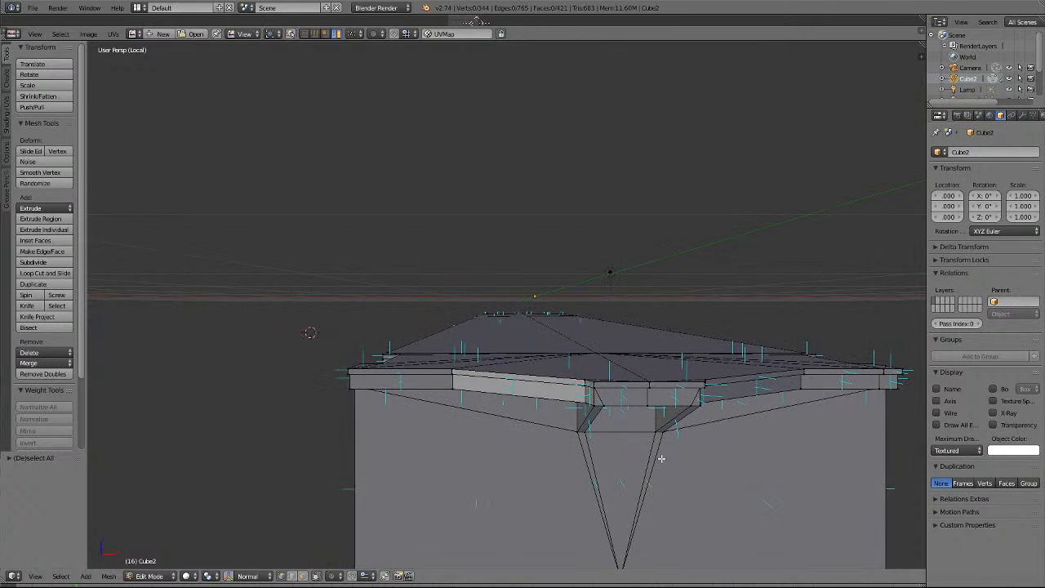
key(KP_6)
key(KP_6)
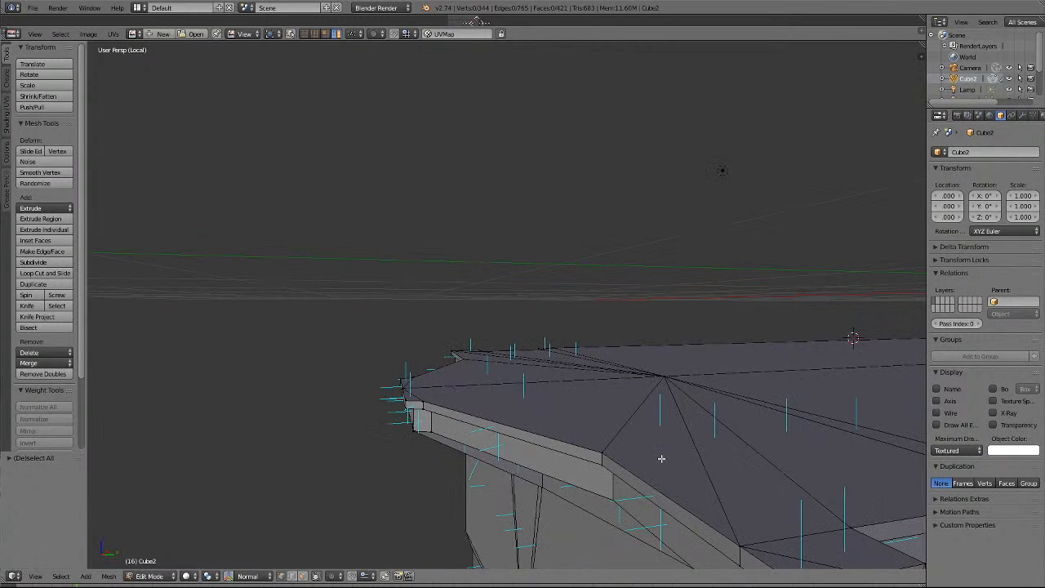
key(KP_6)
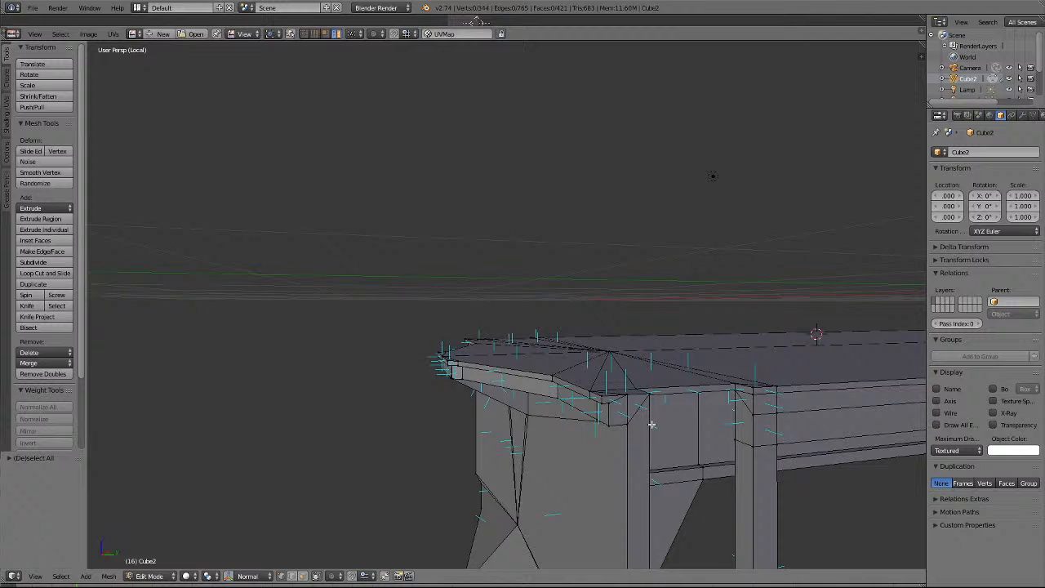
Merge the extra vertex on the top surface's edge near the corner leg into the adjacent outer trim corner, using At Last.
scroll(651, 425, up, 1)
key(KP_8)
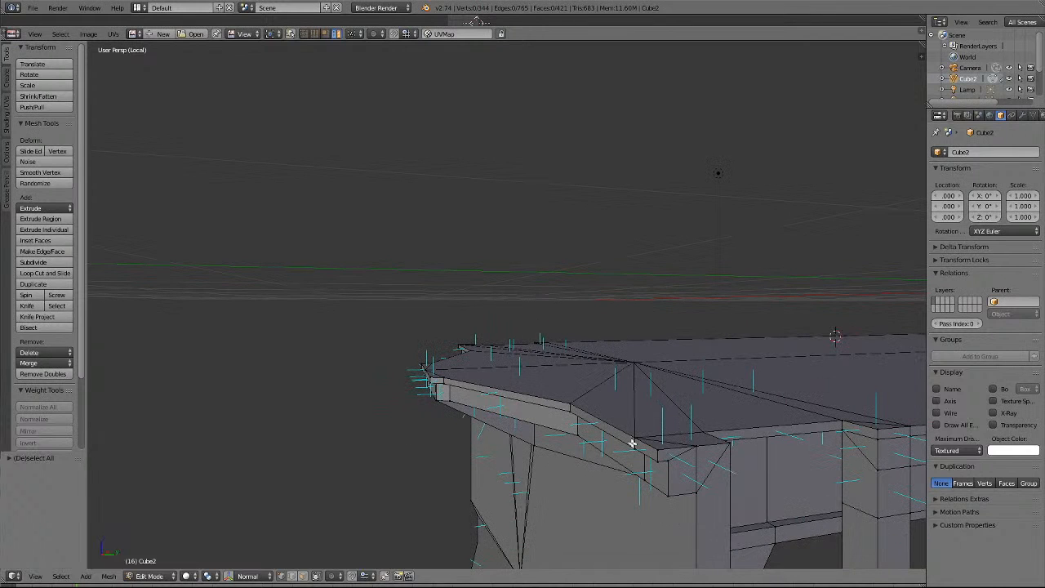
right_click(637, 438)
shift+right_click(664, 450)
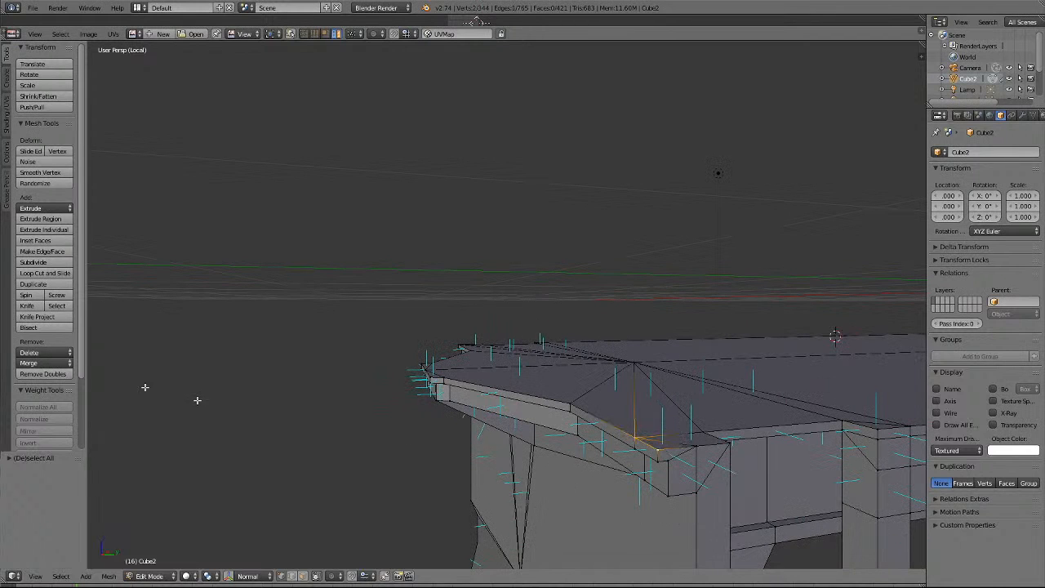
click(45, 363)
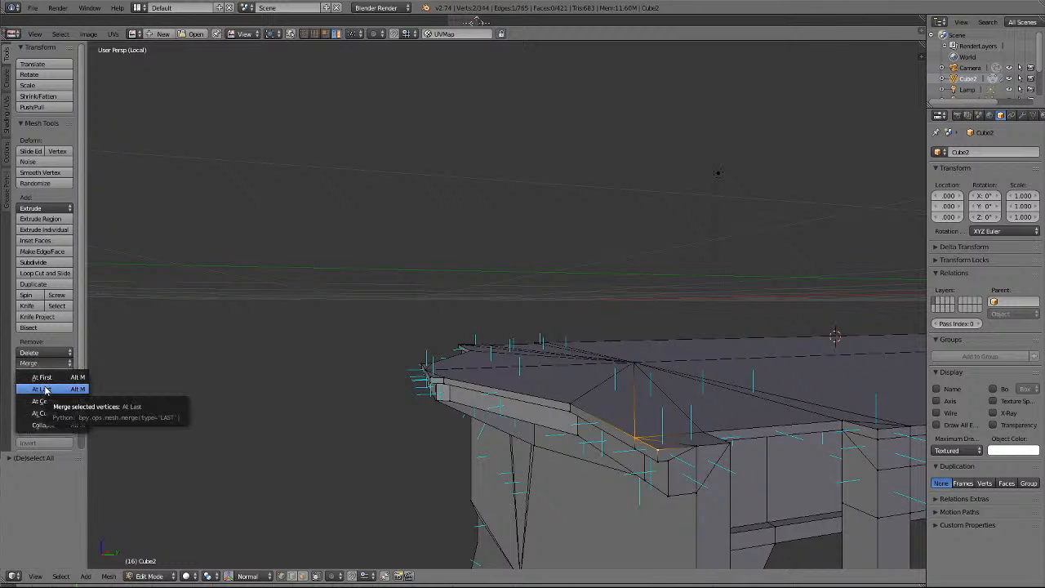
click(43, 389)
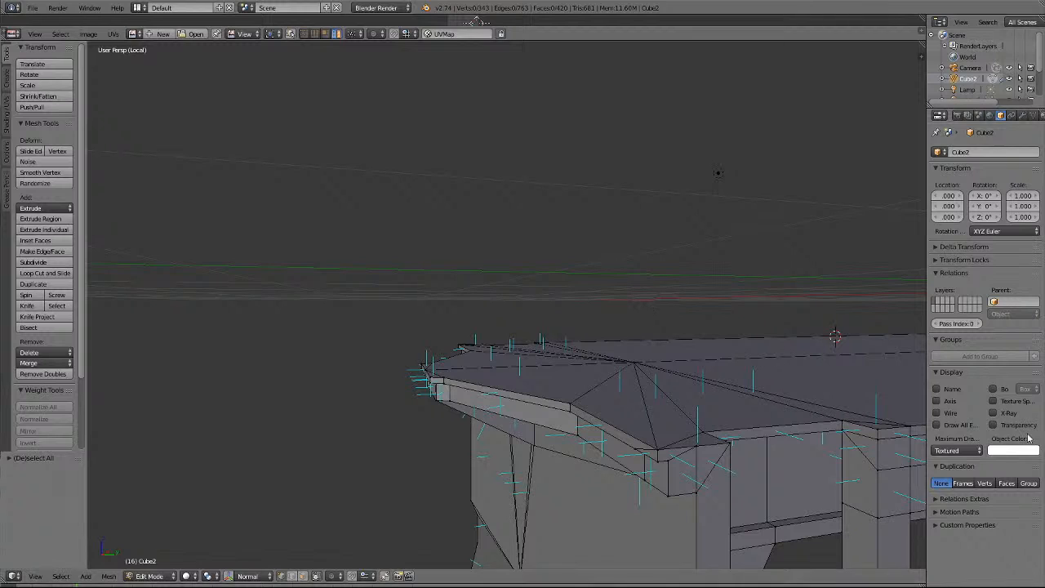
Select the two vertices along the top edge of the corner leg and examine how the leg meets the trim and top surface.
right_click(696, 446)
shift+right_click(729, 445)
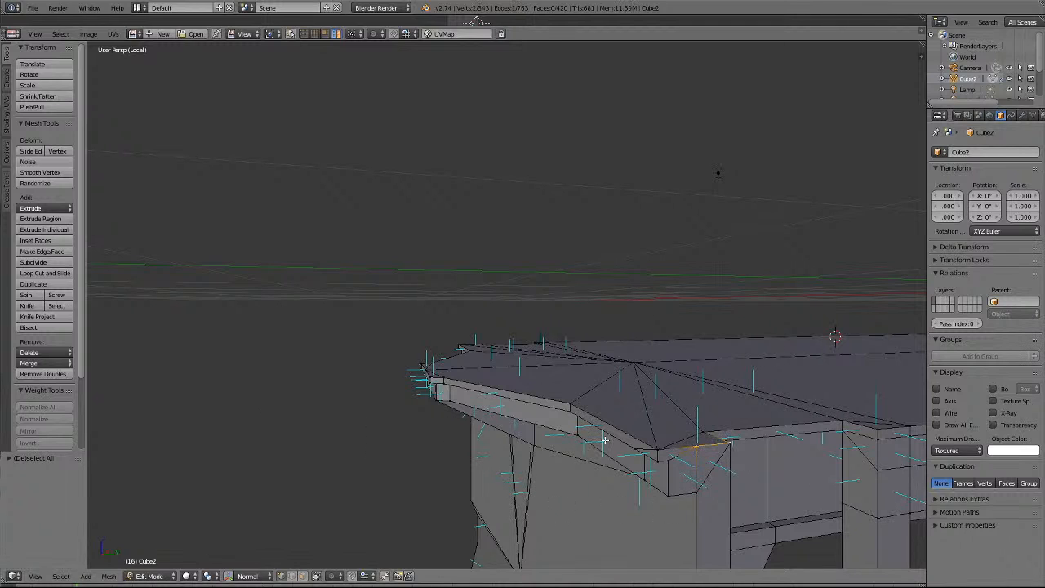
key(KP_6)
key(KP_6)
key(KP_6)
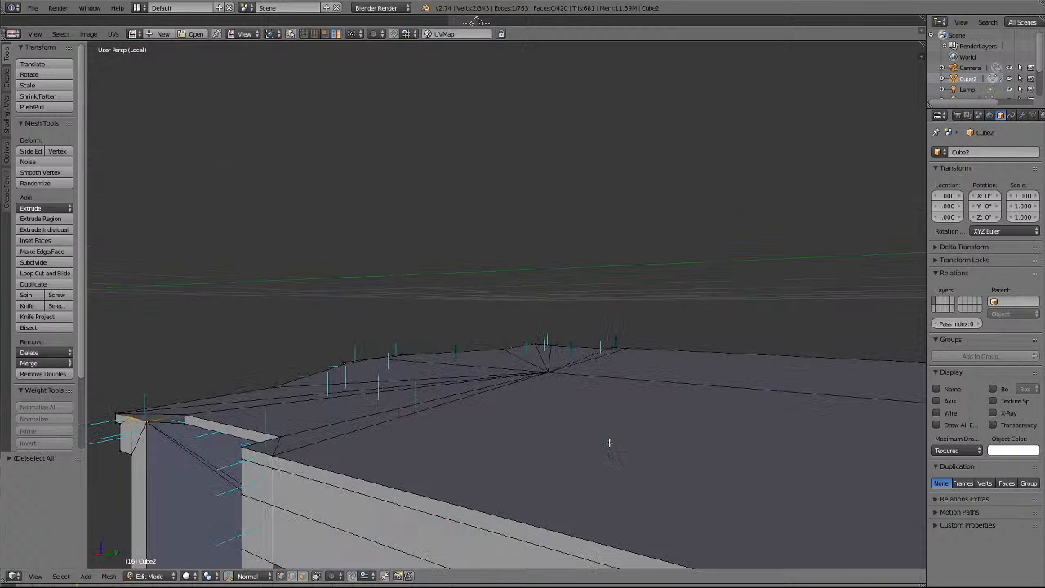
key(KP_Decimal)
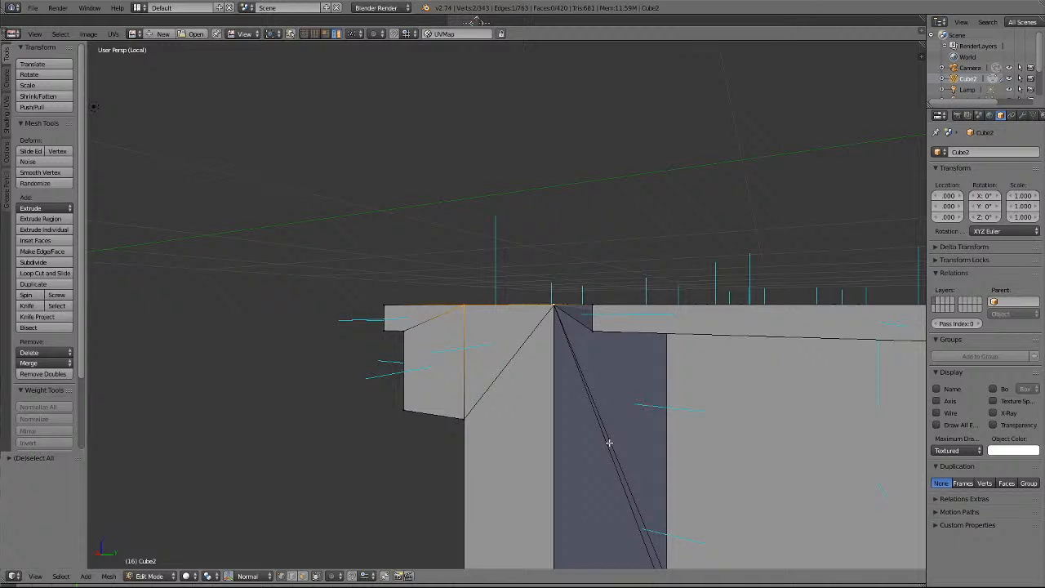
scroll(609, 443, up, 6)
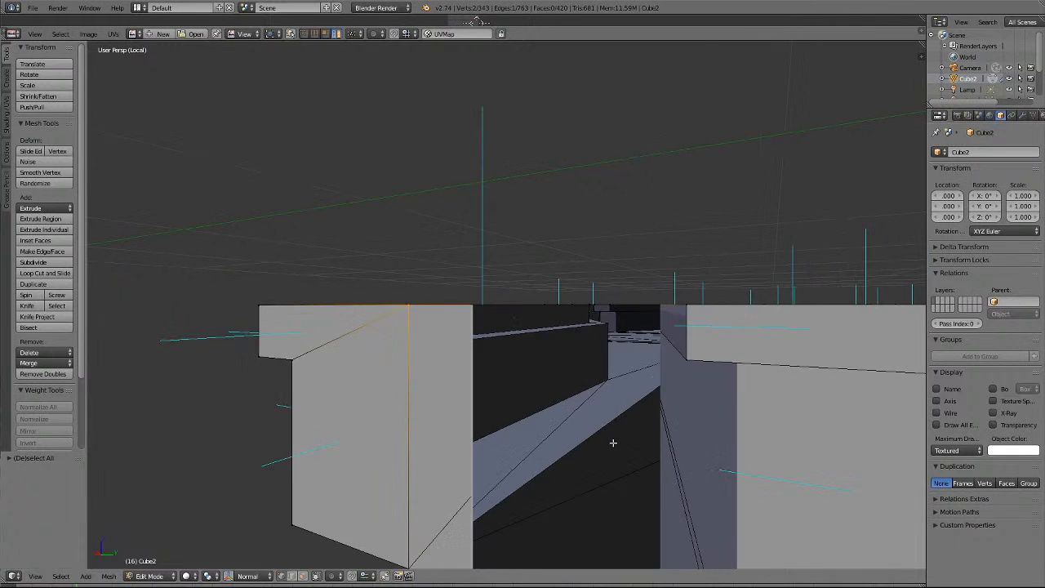
scroll(613, 443, down, 2)
key(KP_8)
key(KP_8)
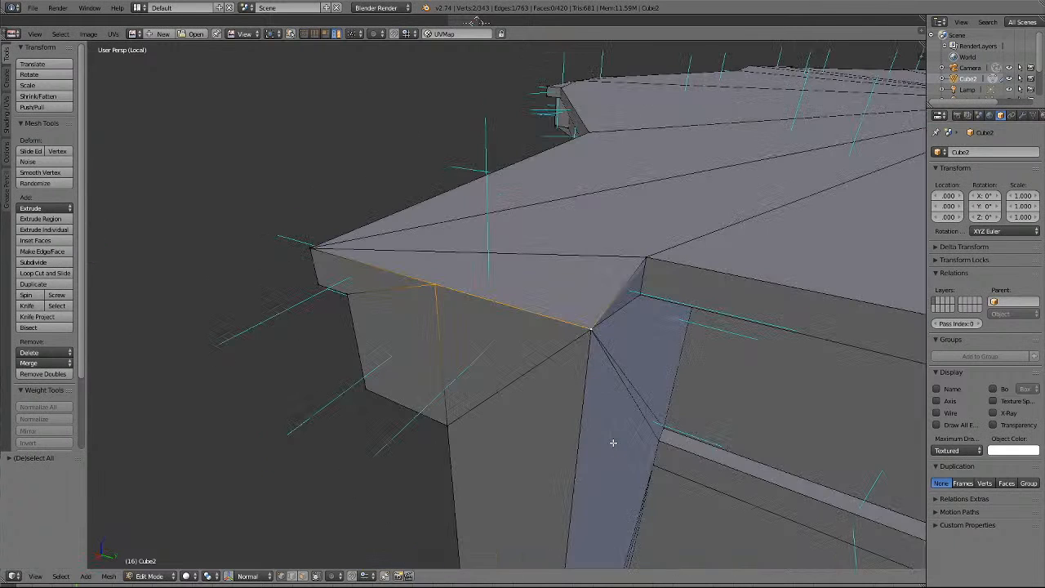
scroll(680, 366, up, 2)
scroll(679, 367, down, 3)
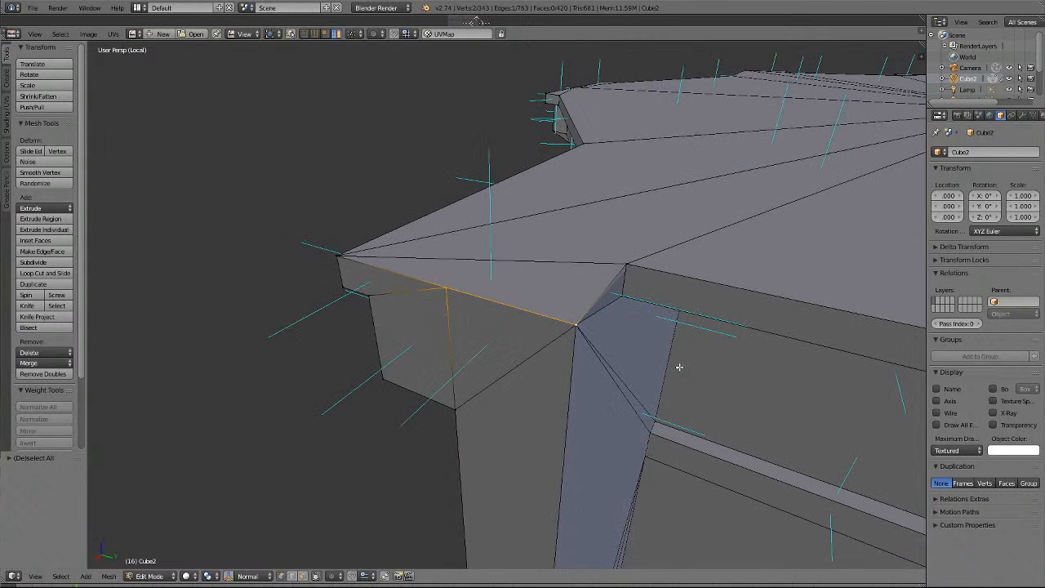
key(KP_6)
key(KP_6)
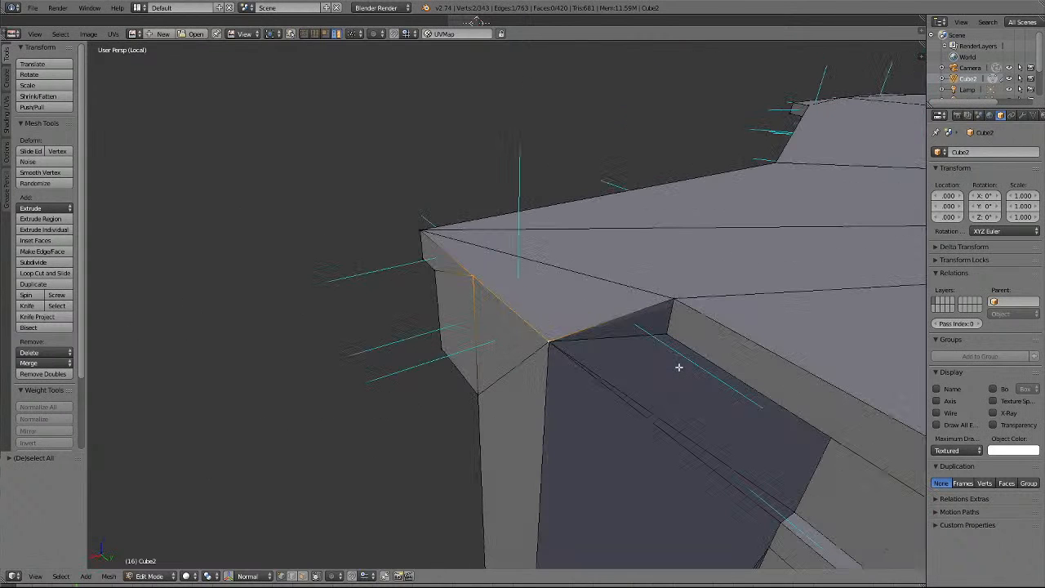
key(KP_2)
key(KP_2)
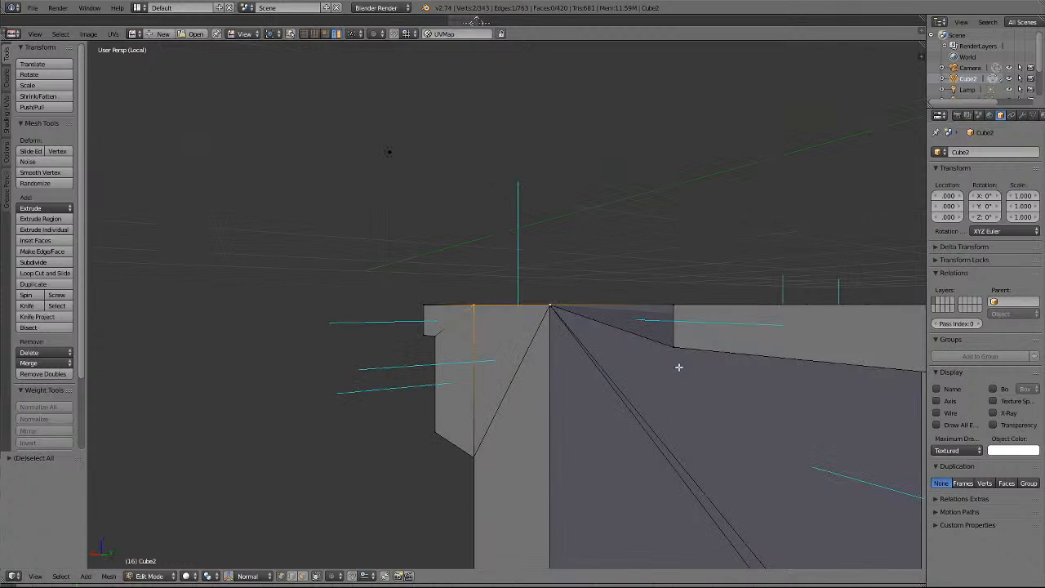
key(KP_8)
key(KP_8)
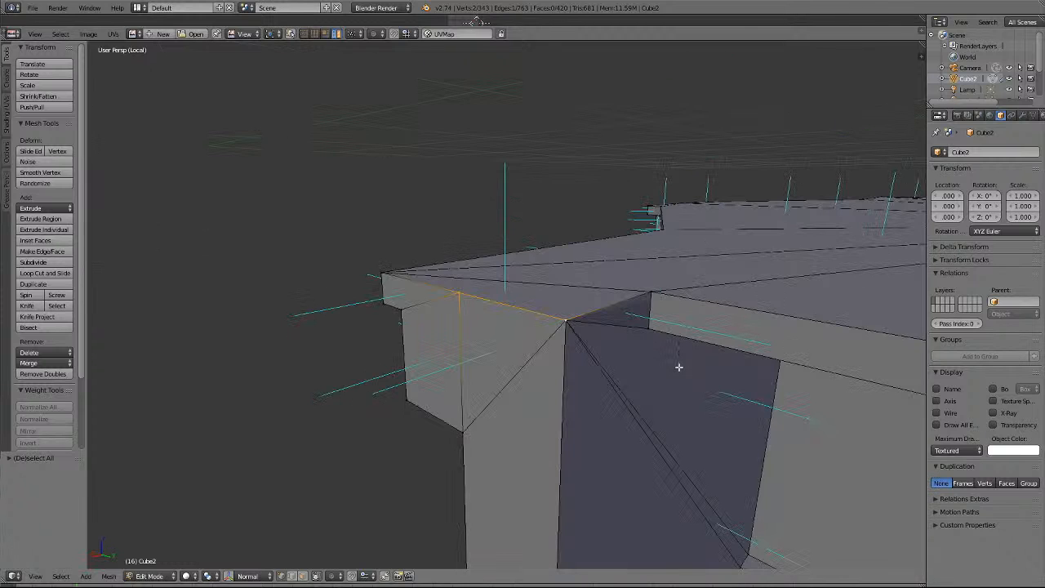
key(a)
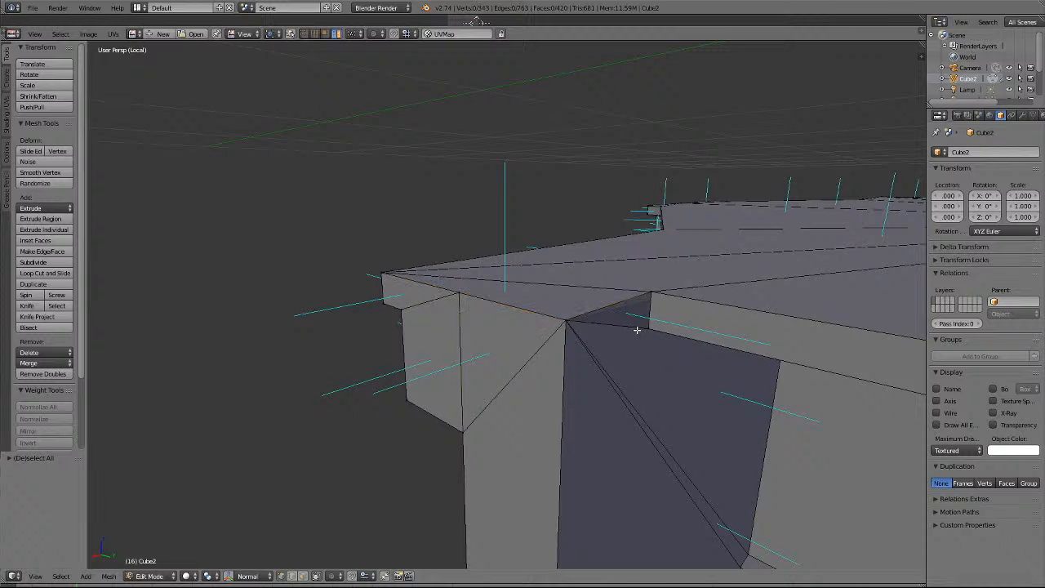
Try to move the vertex at the leg's inner top corner upward along Z to check whether it is joined.
right_click(565, 320)
key(g)
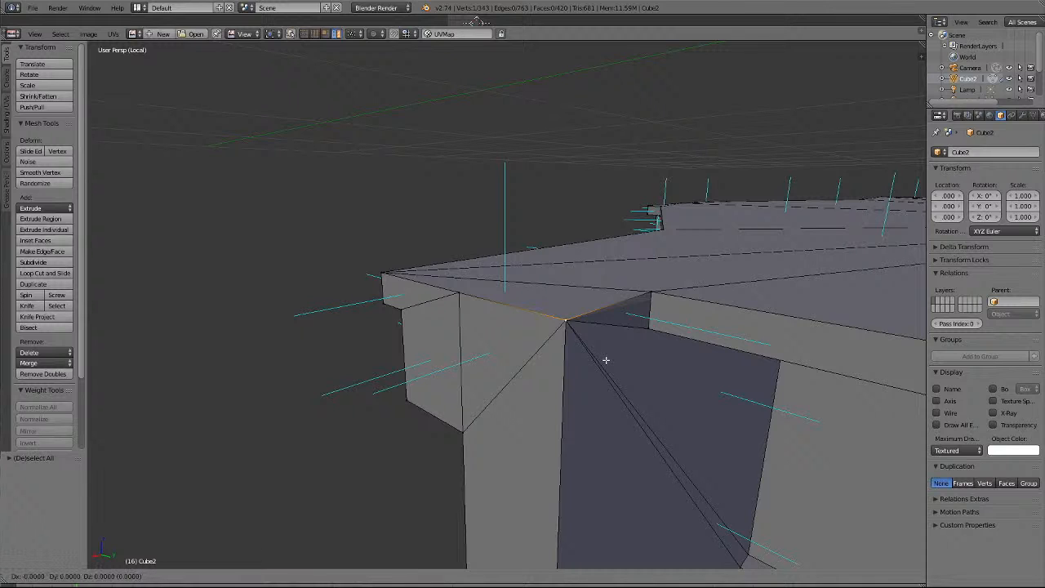
key(z)
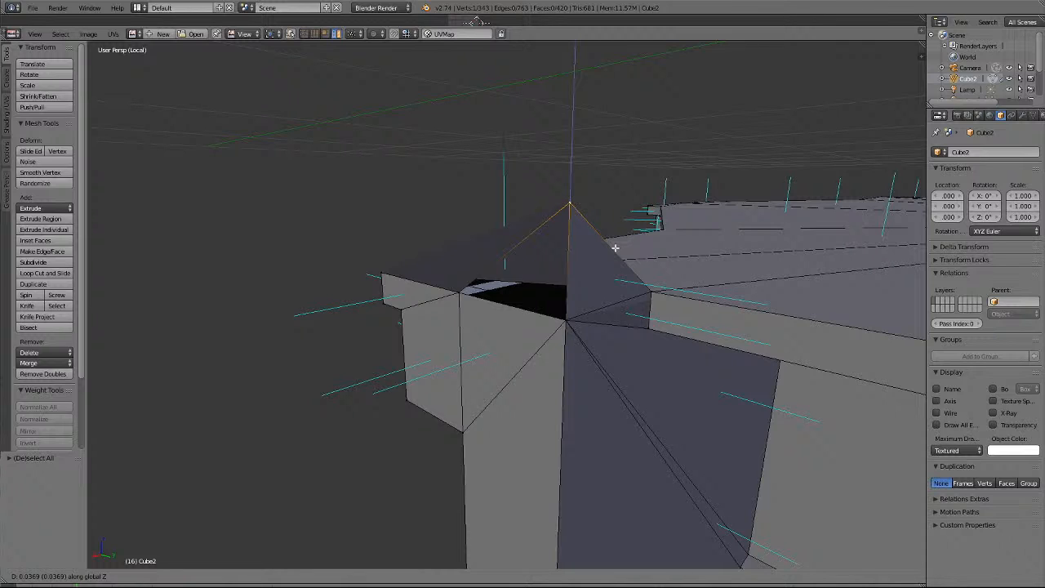
key(Escape)
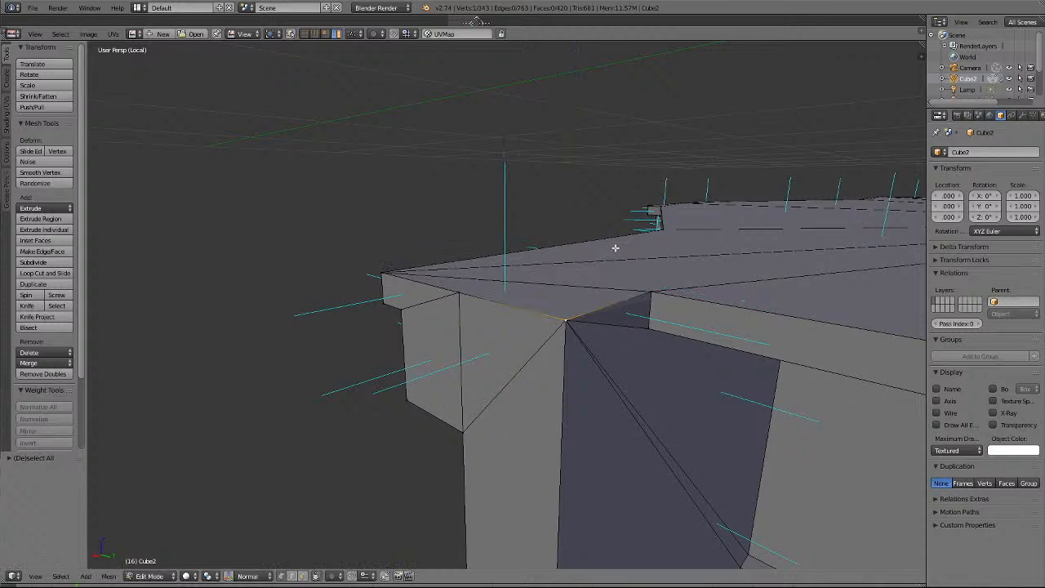
Select the entire mesh, remove its doubled vertices, and clear the selection.
click(302, 575)
right_click(552, 304)
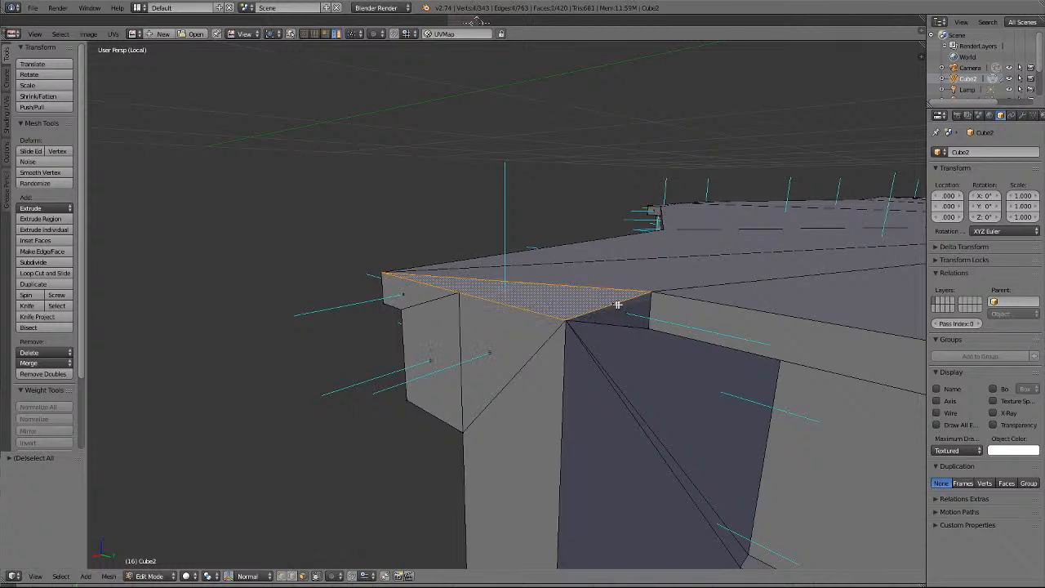
key(a)
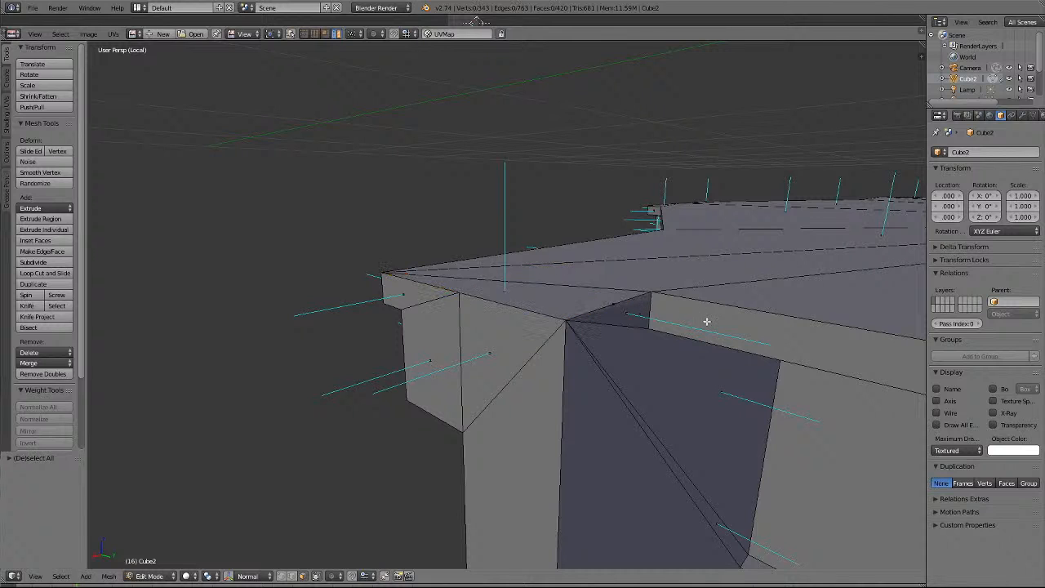
key(a)
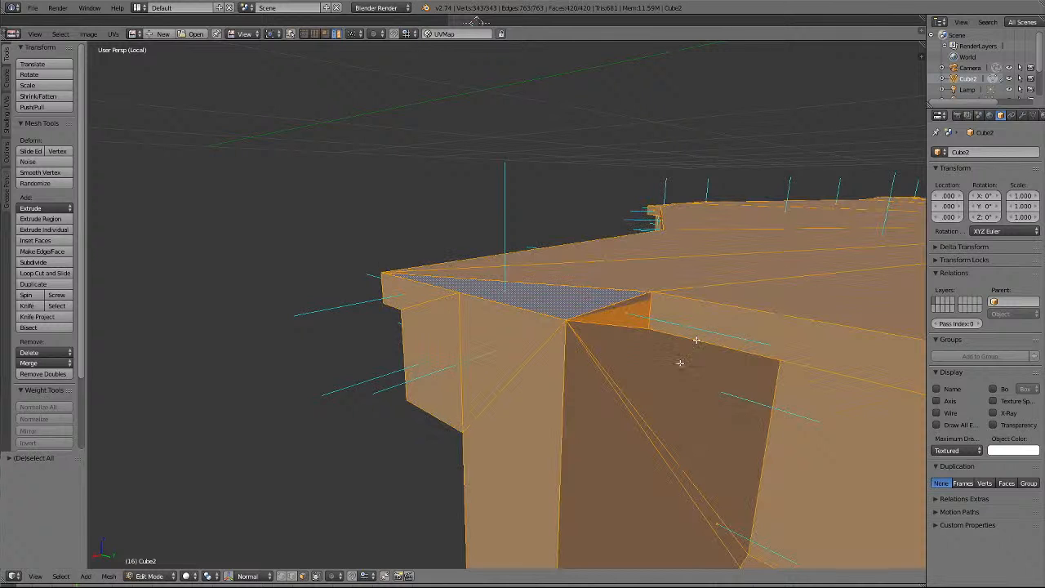
click(43, 375)
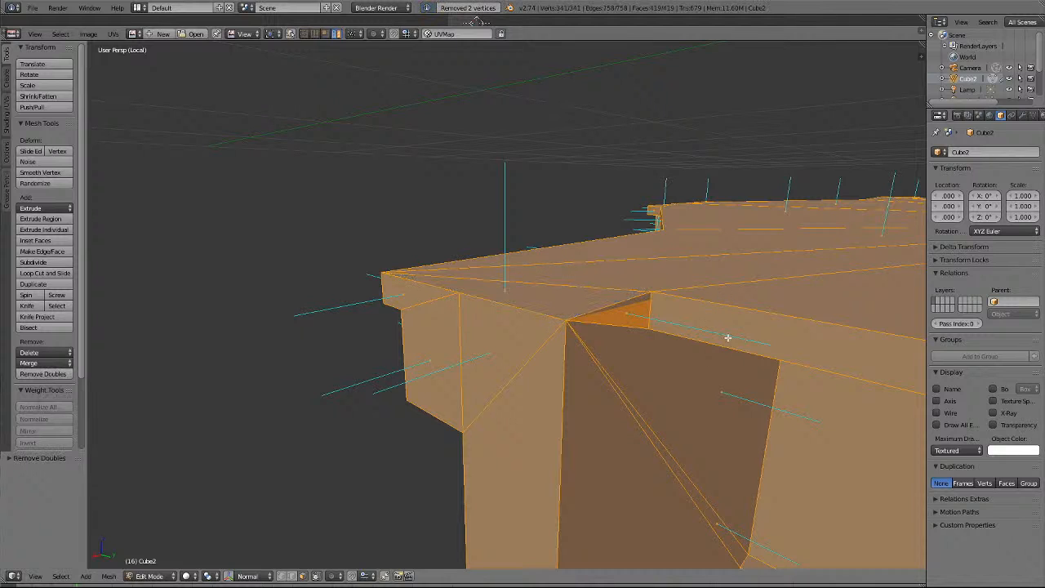
key(a)
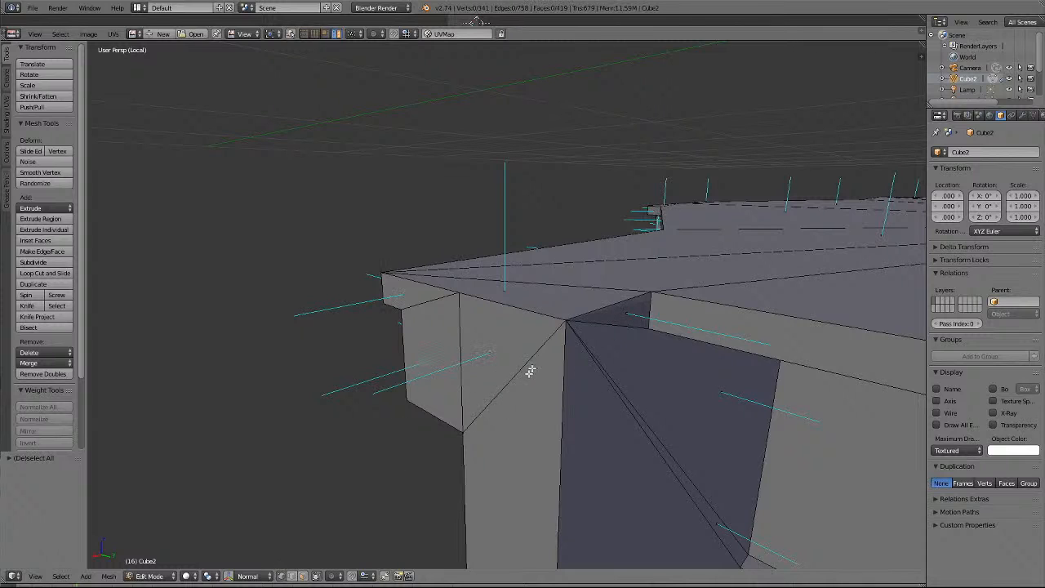
Select the vertex at the corner leg's inner top corner and examine how its edges meet the trim.
right_click(567, 314)
scroll(743, 397, up, 3)
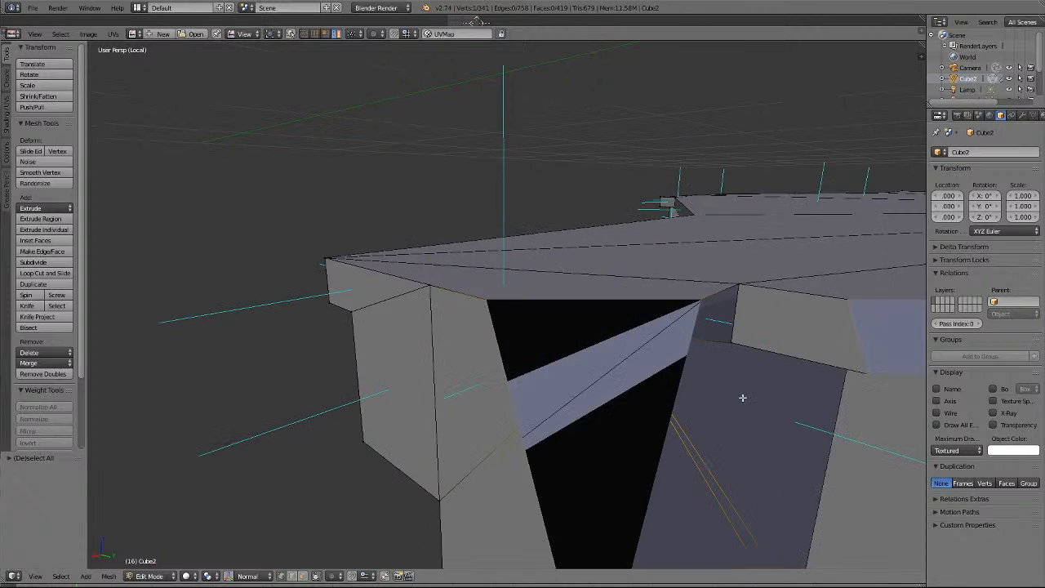
scroll(743, 398, down, 2)
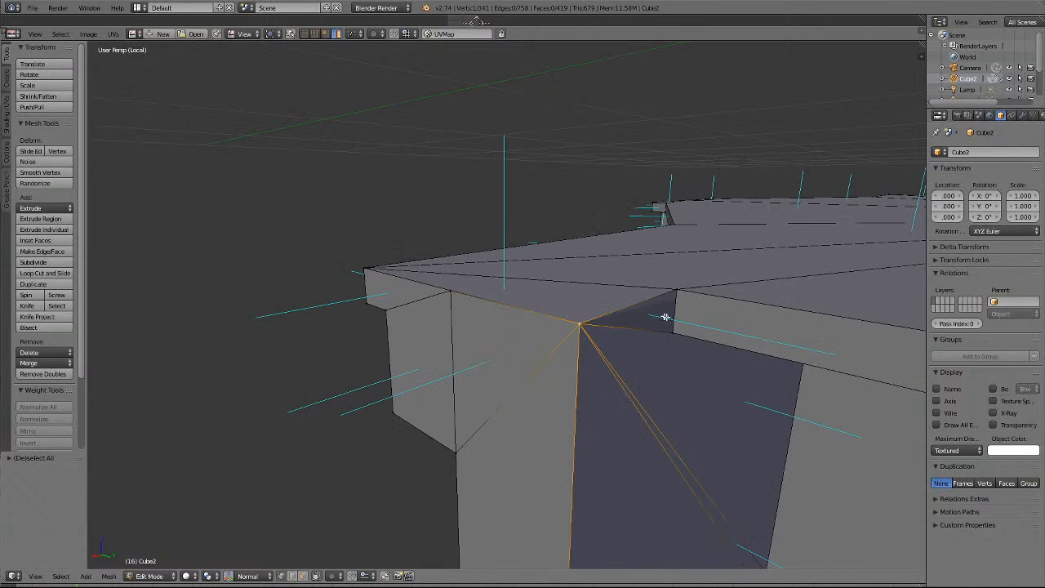
Delete the faulty face on the inner side of the corner leg, just beneath the top surface's trim.
click(302, 576)
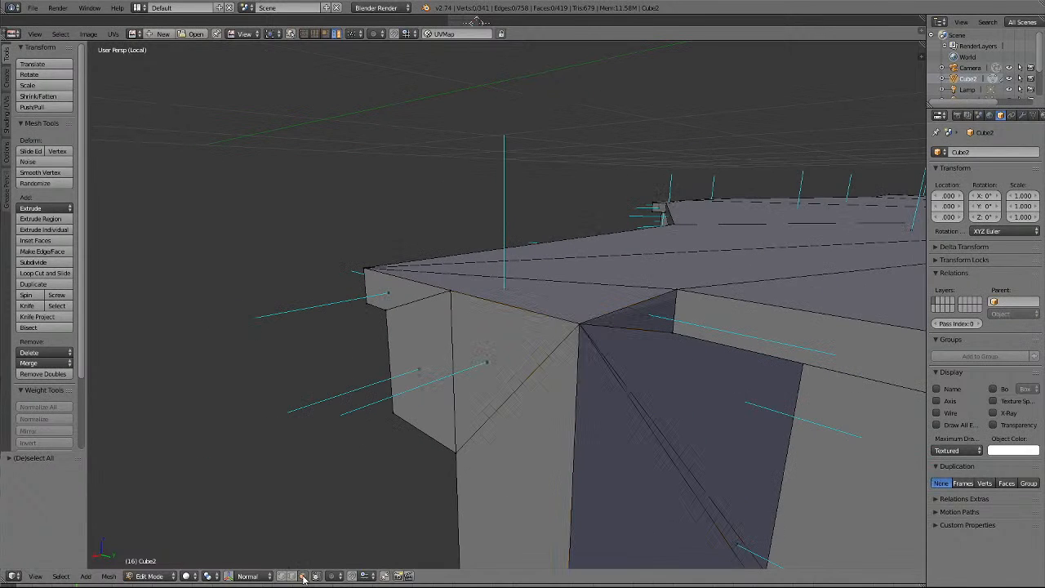
right_click(645, 321)
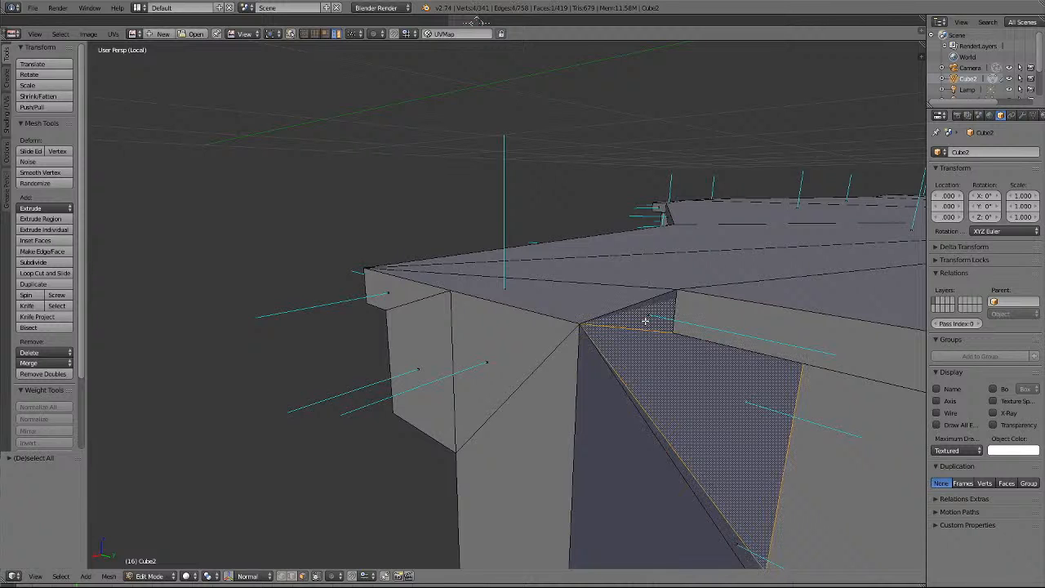
scroll(645, 356, down, 5)
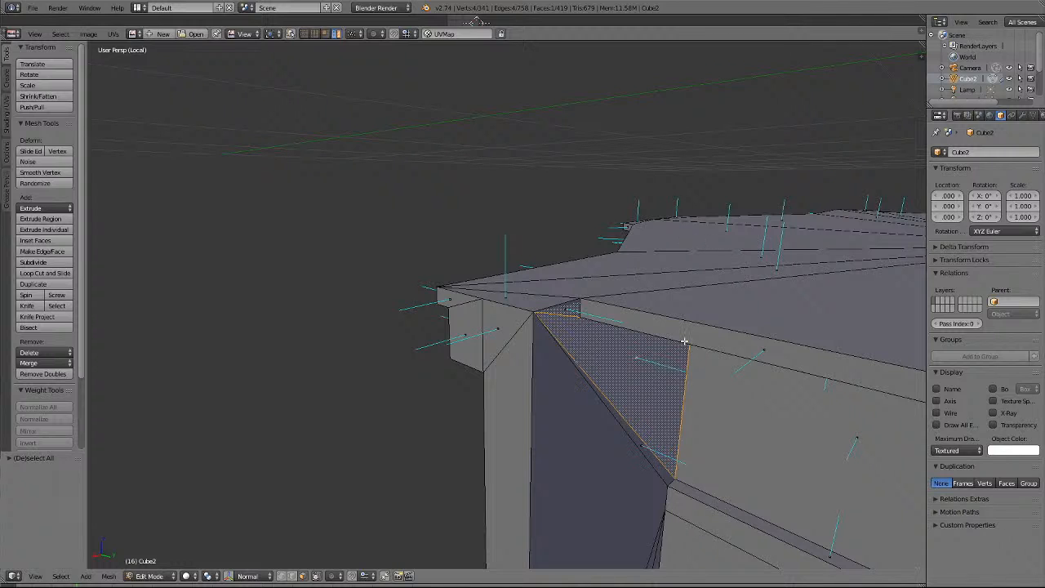
key(KP_2)
key(KP_2)
key(KP_2)
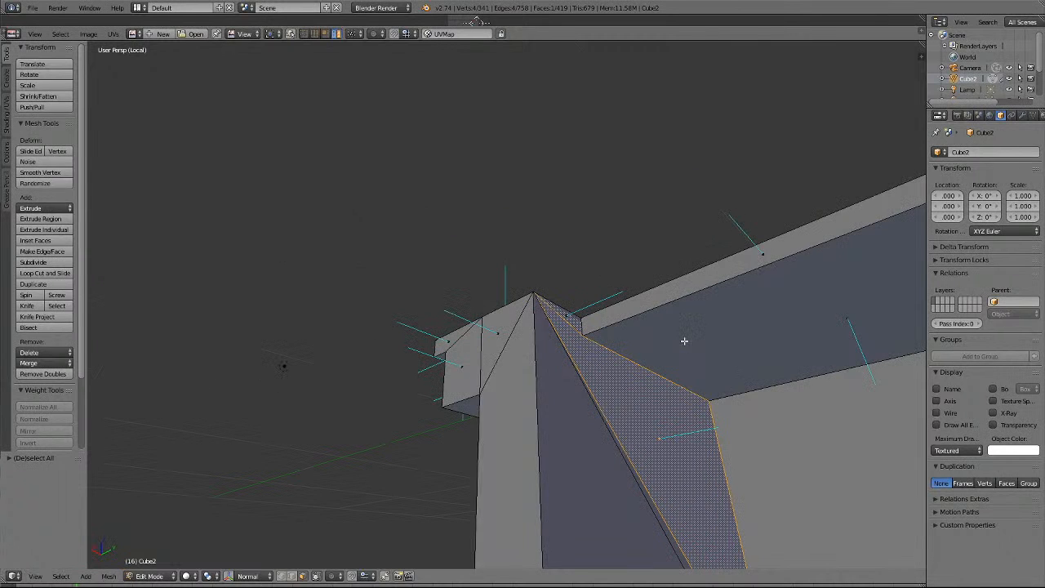
key(KP_2)
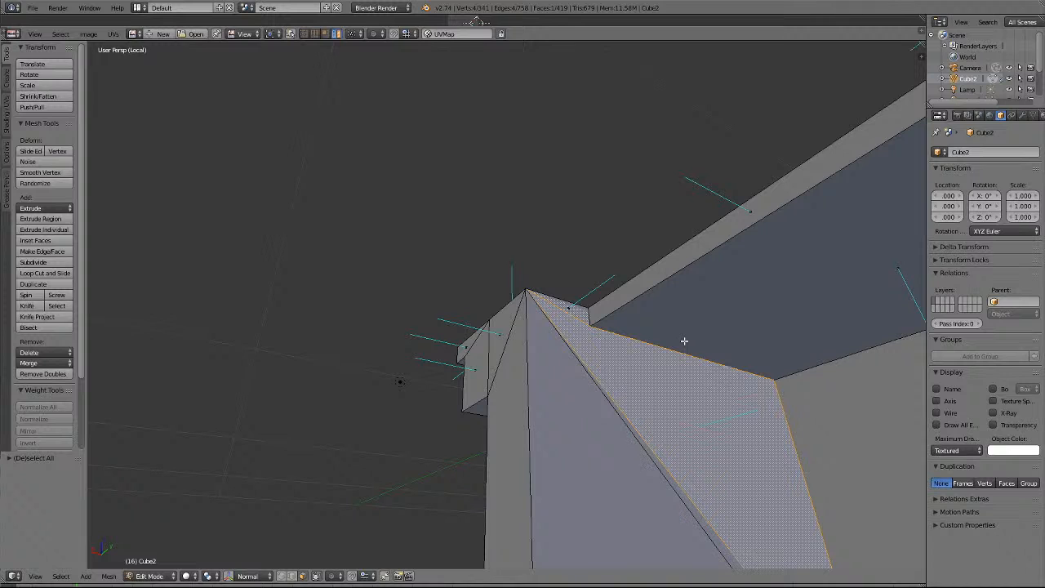
scroll(631, 446, down, 2)
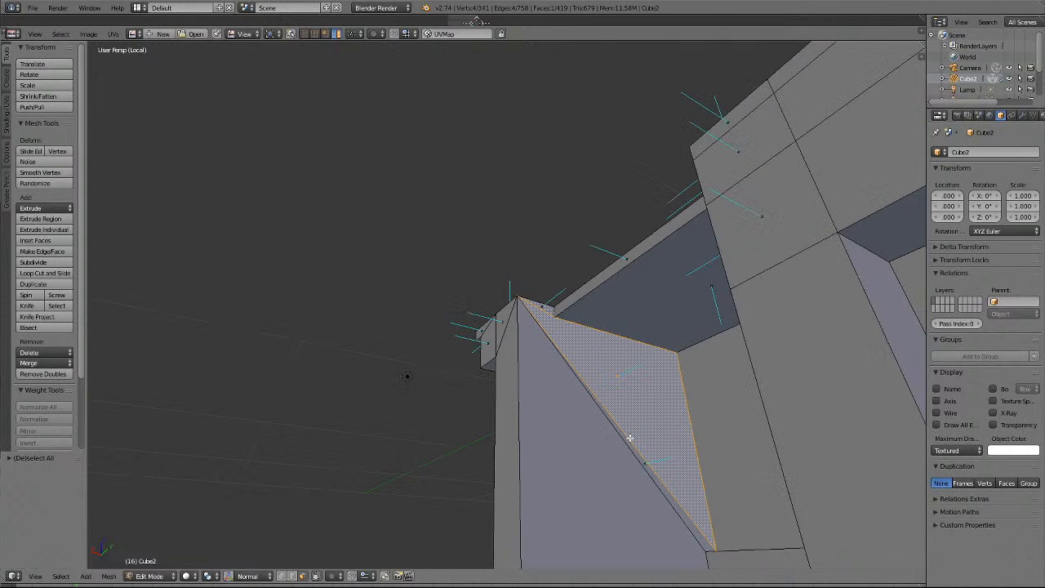
key(x)
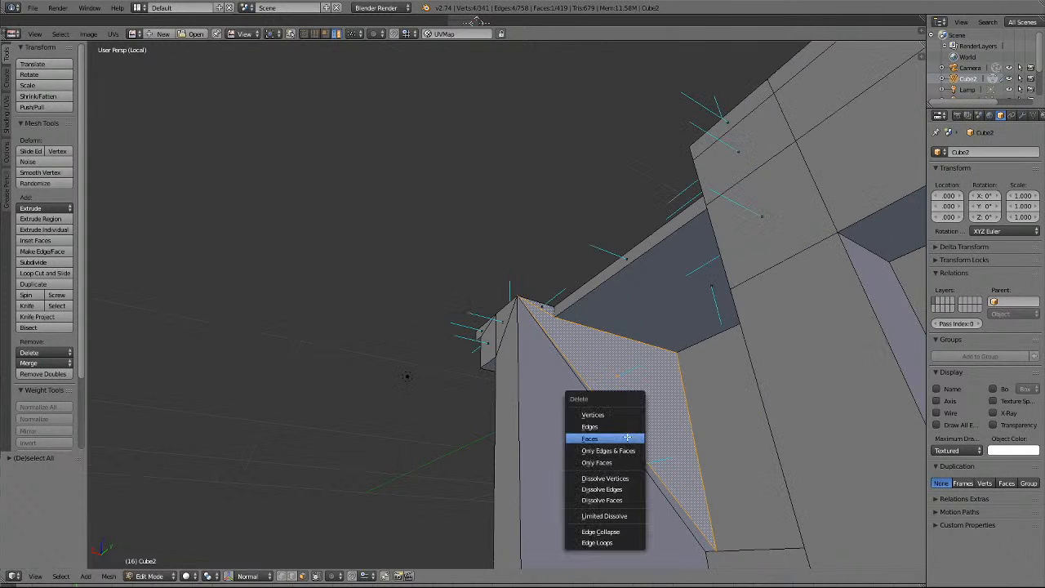
click(619, 439)
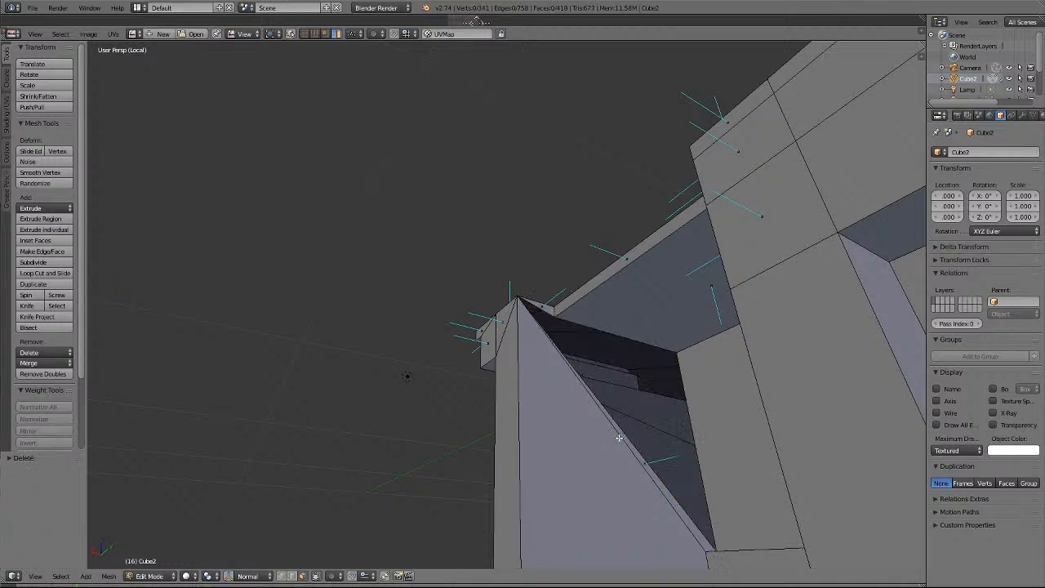
middle_drag(659, 355, 665, 406)
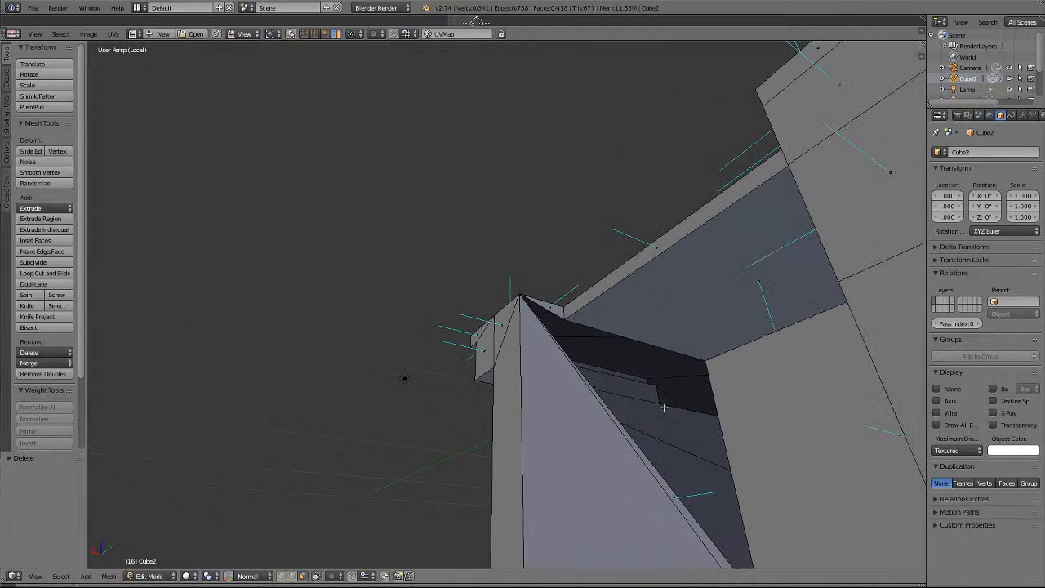
scroll(656, 412, down, 1)
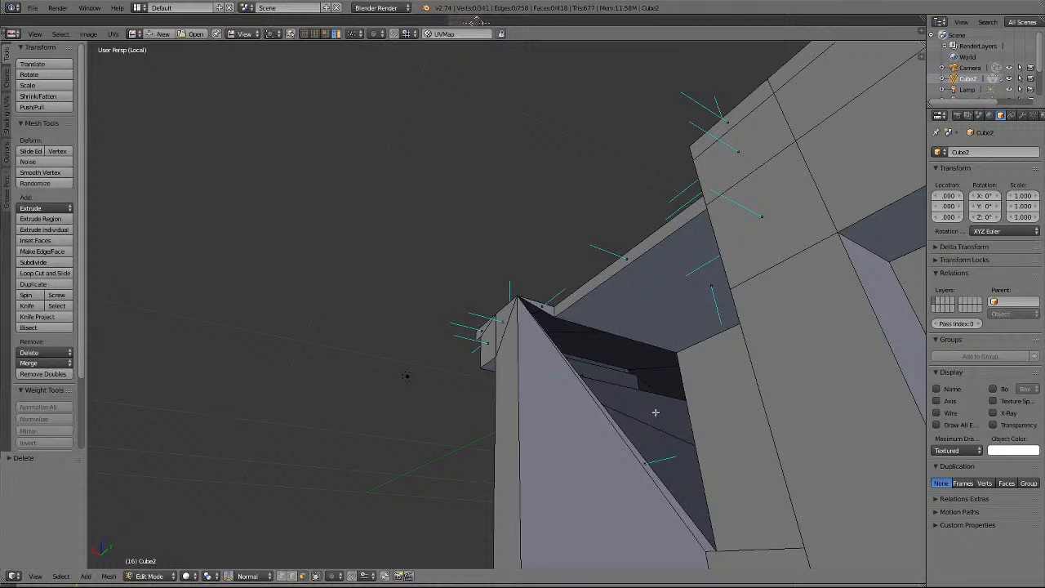
Extrude the two upper edges of the opening beside the corner leg downward along the Z axis.
click(292, 576)
right_click(539, 307)
shift+right_click(612, 330)
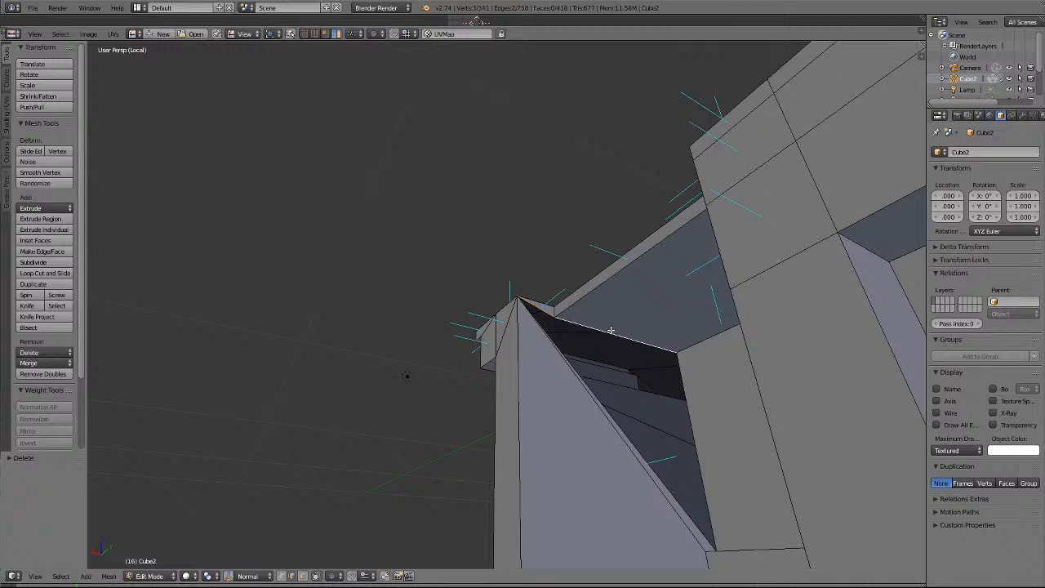
key(e)
key(z)
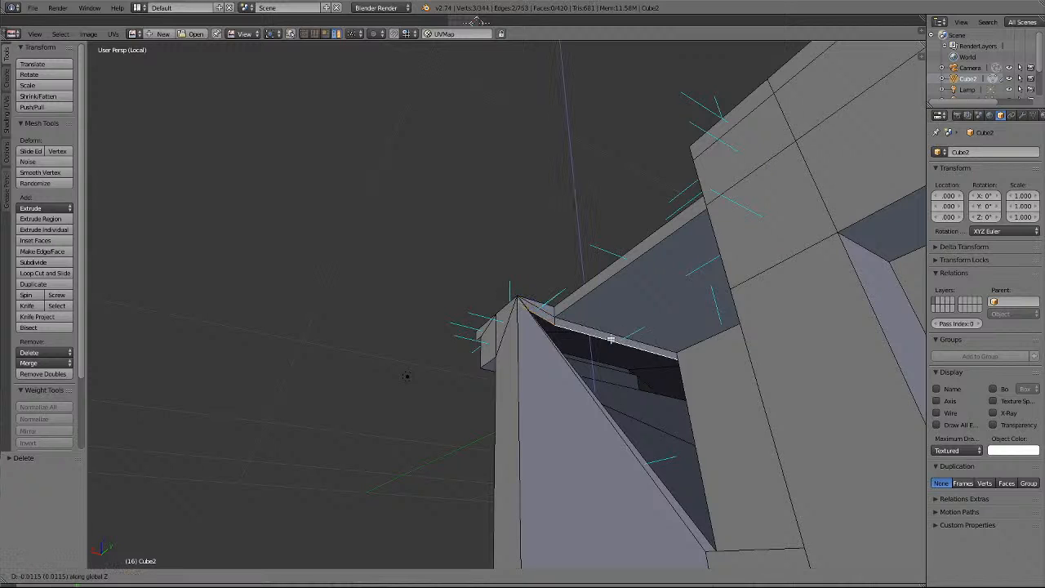
click(610, 370)
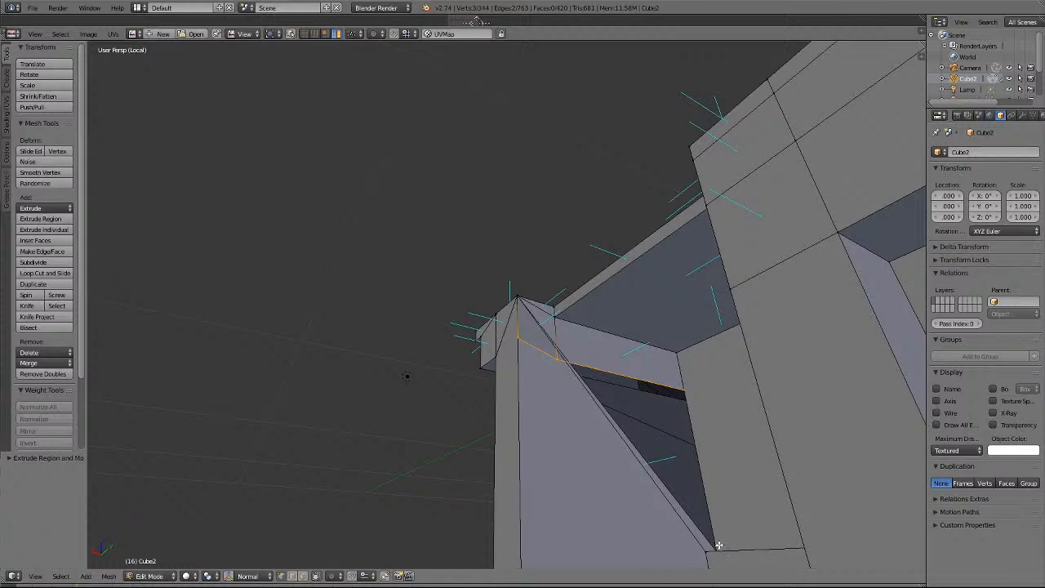
Merge the extruded vertices into the opening's lower corner vertex, using At Last.
middle_drag(718, 545, 724, 538)
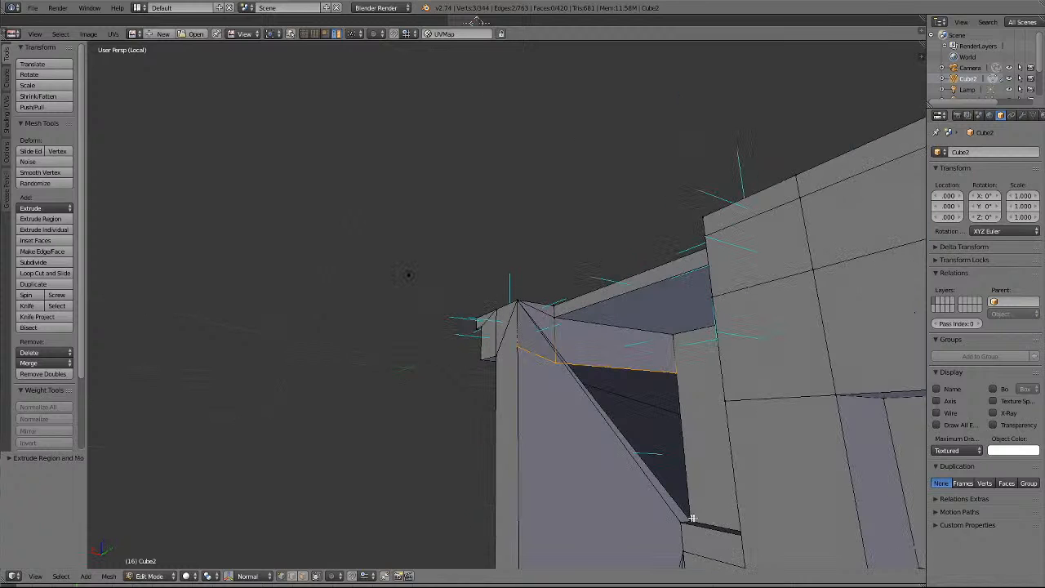
shift+right_click(690, 519)
click(45, 362)
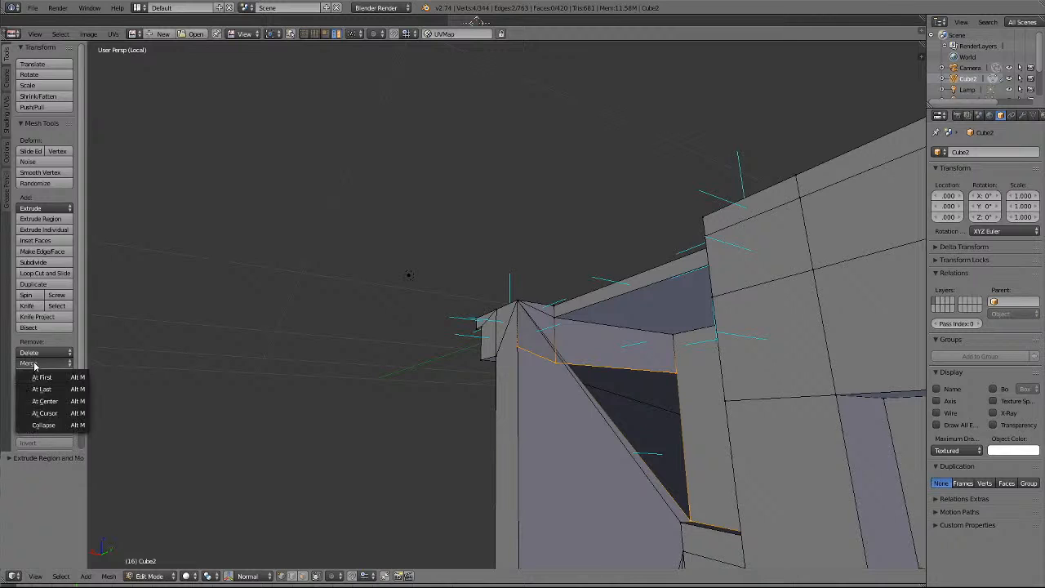
click(42, 393)
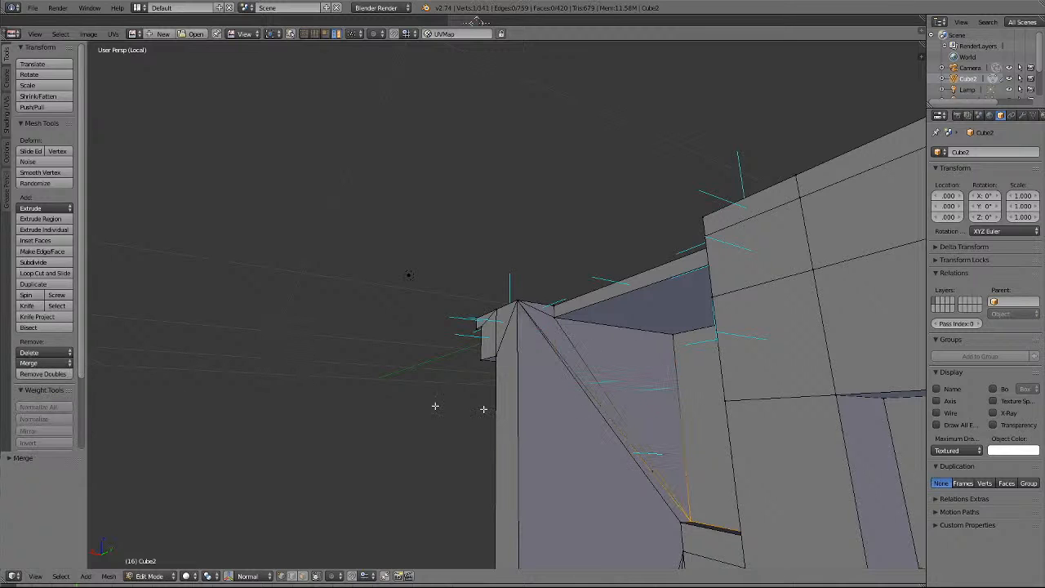
Check the vertices at the leg's inner top corner and adjacent trim corner, then clear the selection.
middle_drag(436, 406, 670, 399)
scroll(671, 399, down, 3)
key(a)
right_click(520, 302)
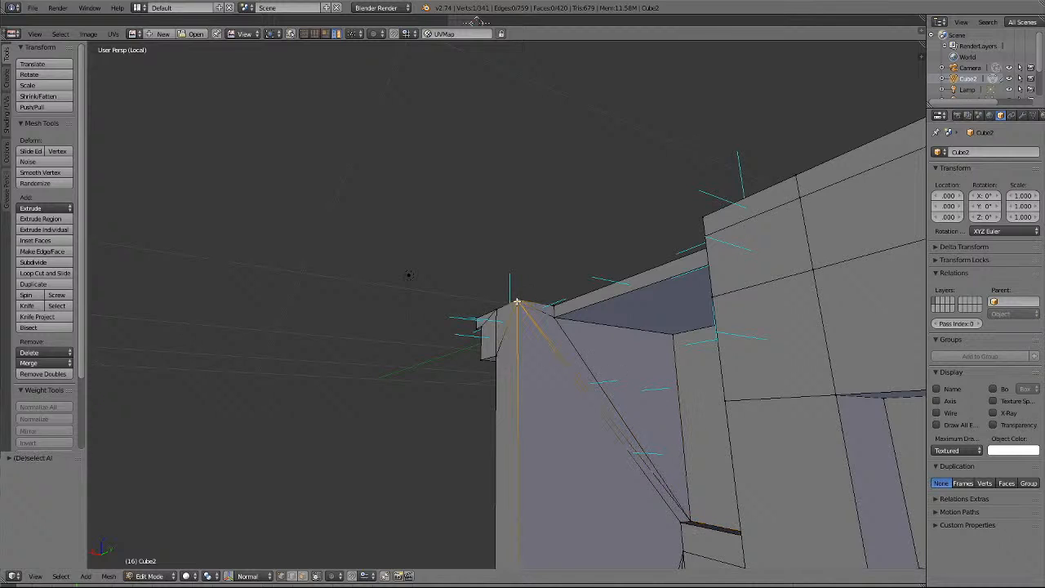
right_click(557, 316)
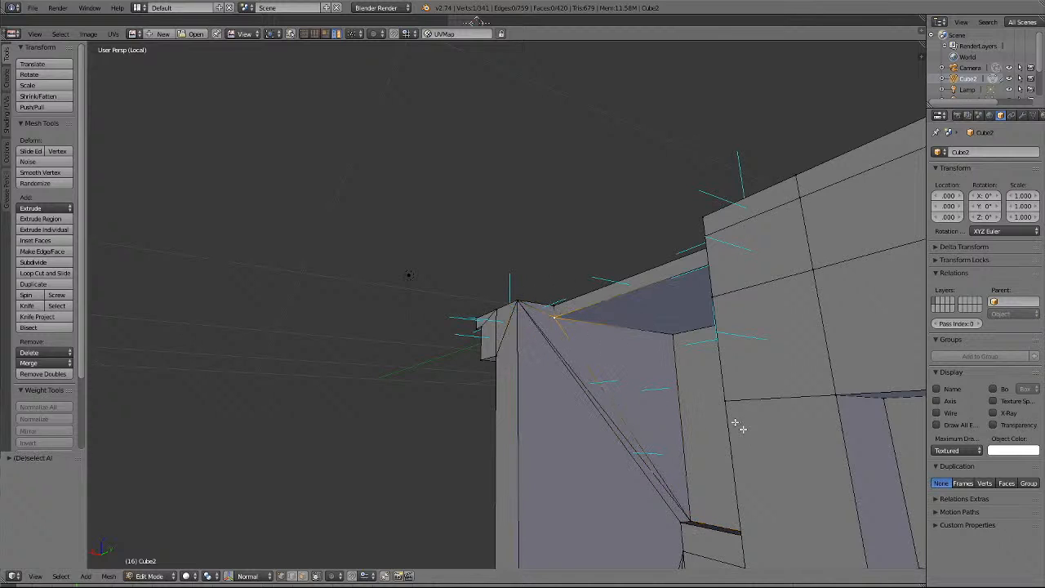
key(a)
Merge the extra vertex on the top surface's front edge into the corner leg's top vertex, using At Last, and clear the selection.
middle_drag(602, 375, 608, 317)
right_click(470, 300)
shift+right_click(545, 308)
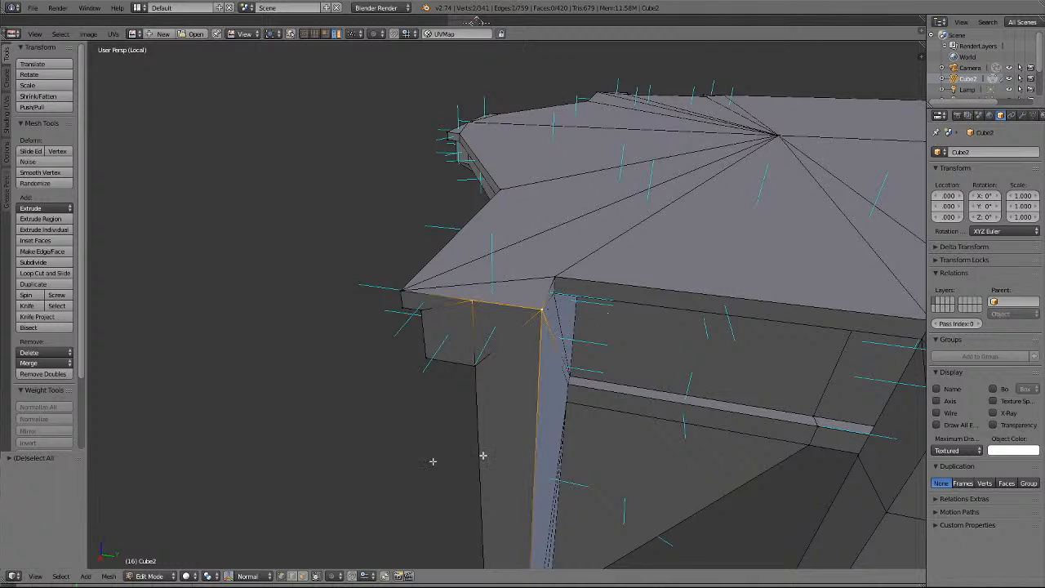
click(49, 363)
click(47, 389)
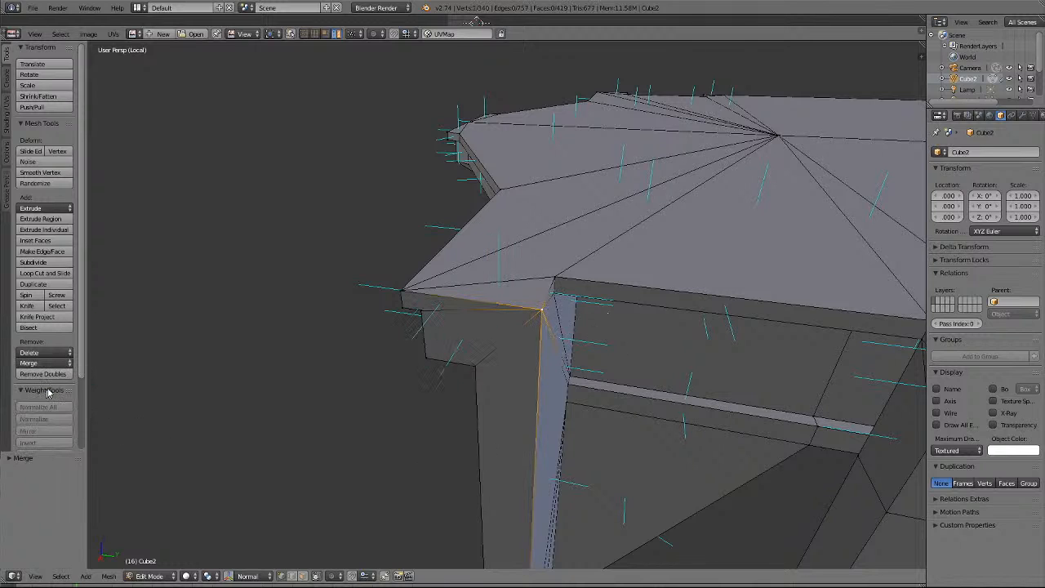
key(a)
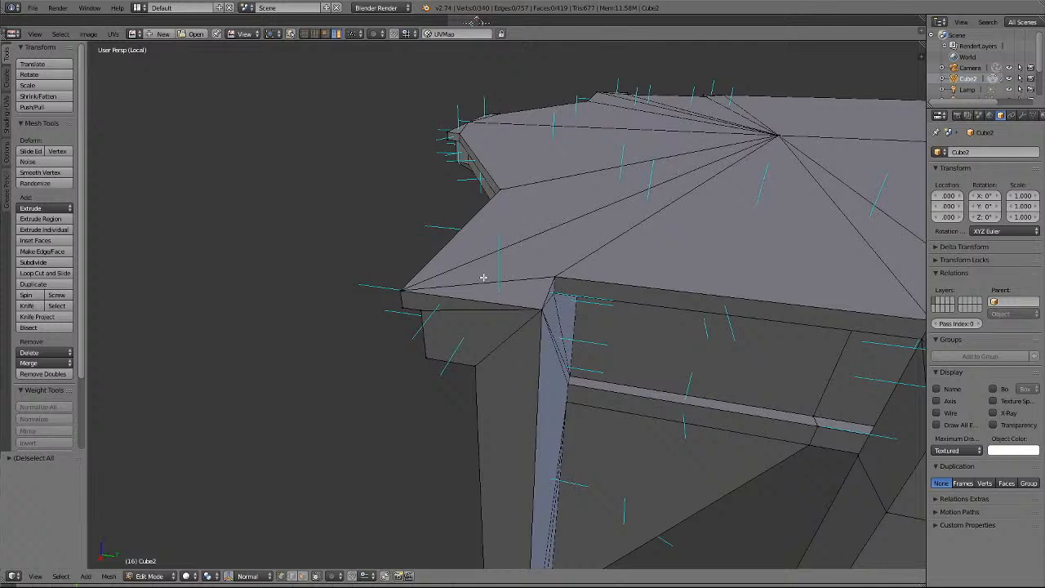
On the other side of the corner, merge the extra vertex on the upper trim's lower edge into its end corner, using At Last.
key(KP_6)
key(KP_6)
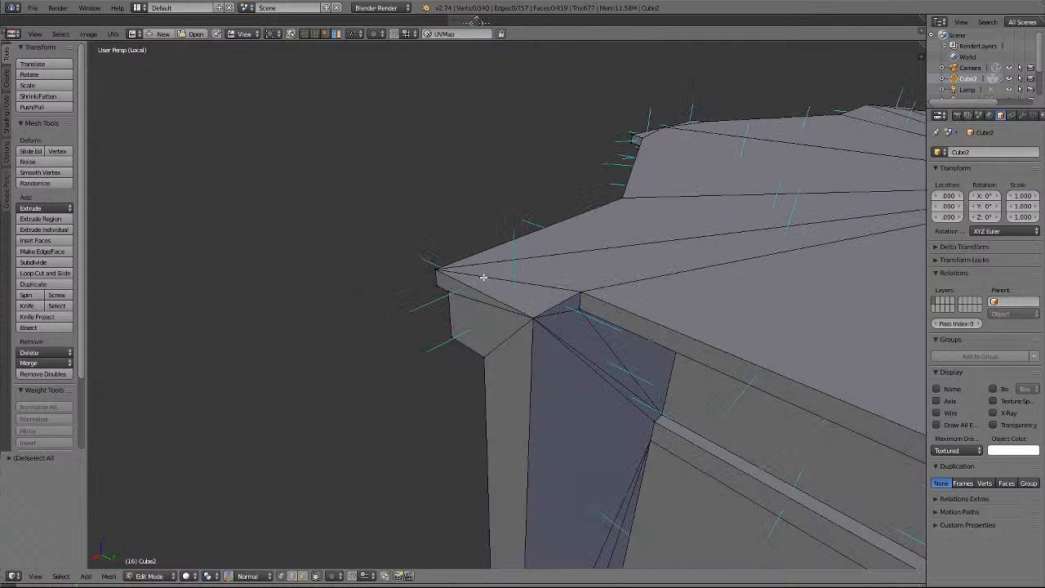
key(KP_8)
key(KP_8)
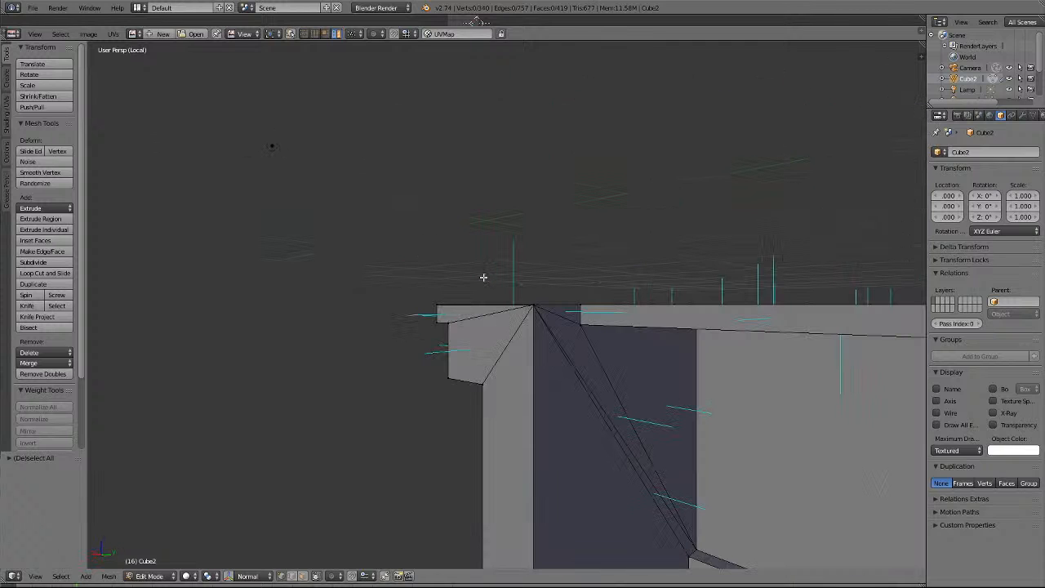
key(KP_4)
key(KP_4)
key(KP_4)
key(KP_4)
key(KP_4)
key(KP_4)
key(KP_4)
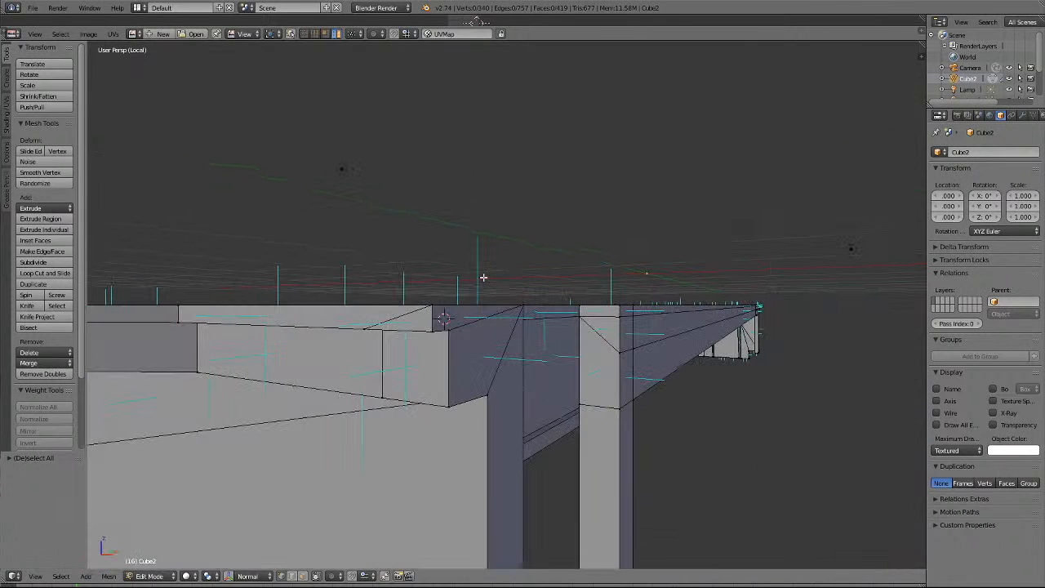
key(KP_8)
key(KP_8)
key(KP_8)
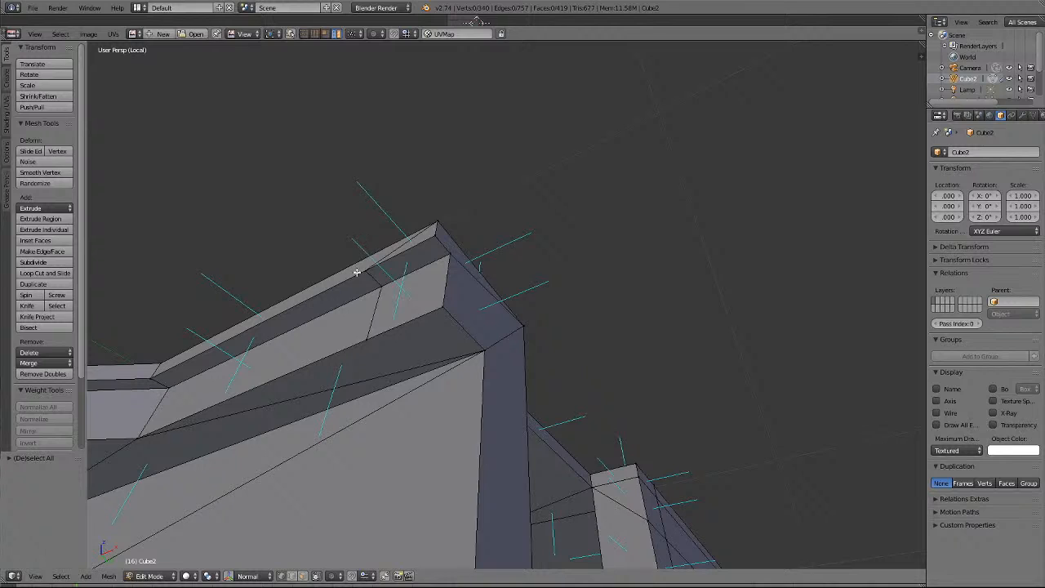
right_click(433, 238)
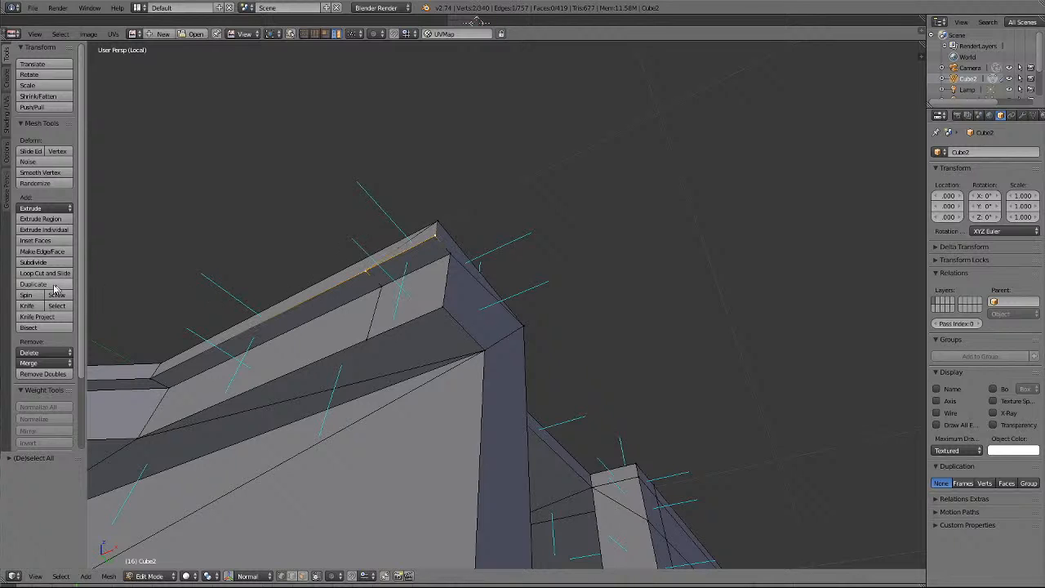
click(43, 364)
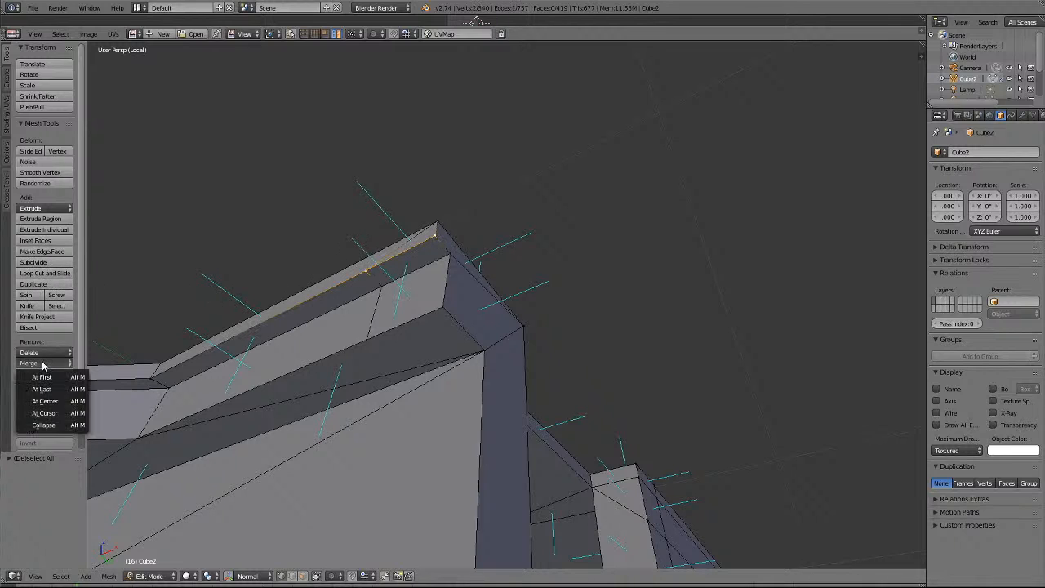
click(43, 389)
key(a)
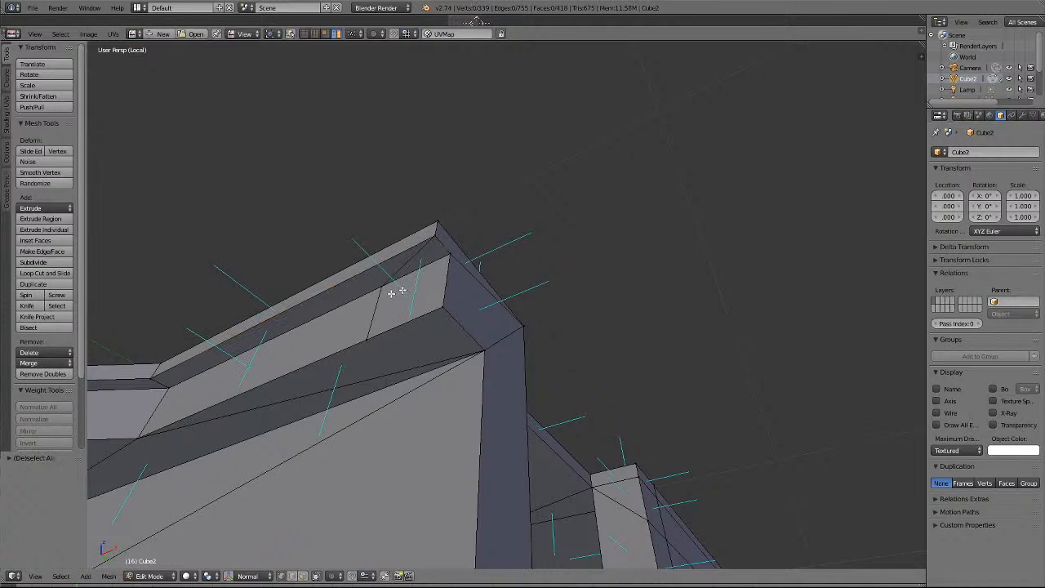
Merge the extra vertex on the lower trim's upper edge into that trim's end corner, using At Last.
right_click(391, 281)
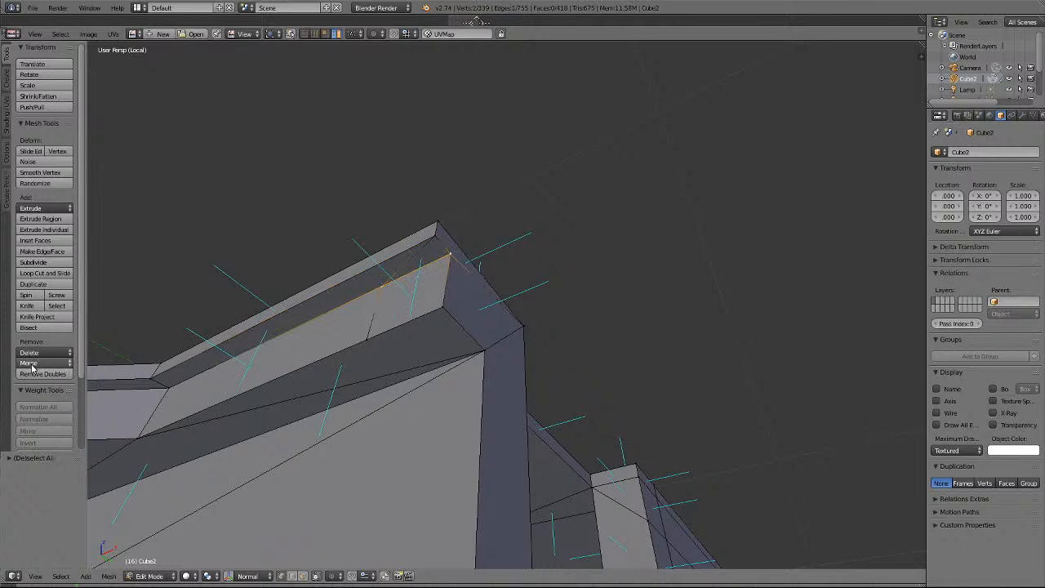
click(30, 363)
click(39, 390)
key(a)
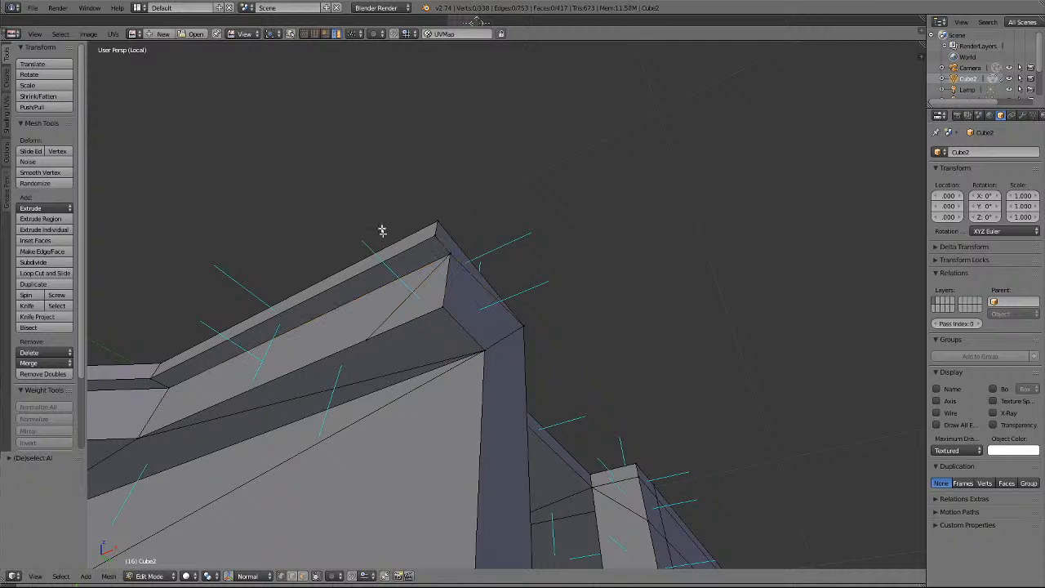
Merge the extra vertex on the lower trim's bottom edge into its end corner, using At Last, and clear the selection.
right_click(435, 316)
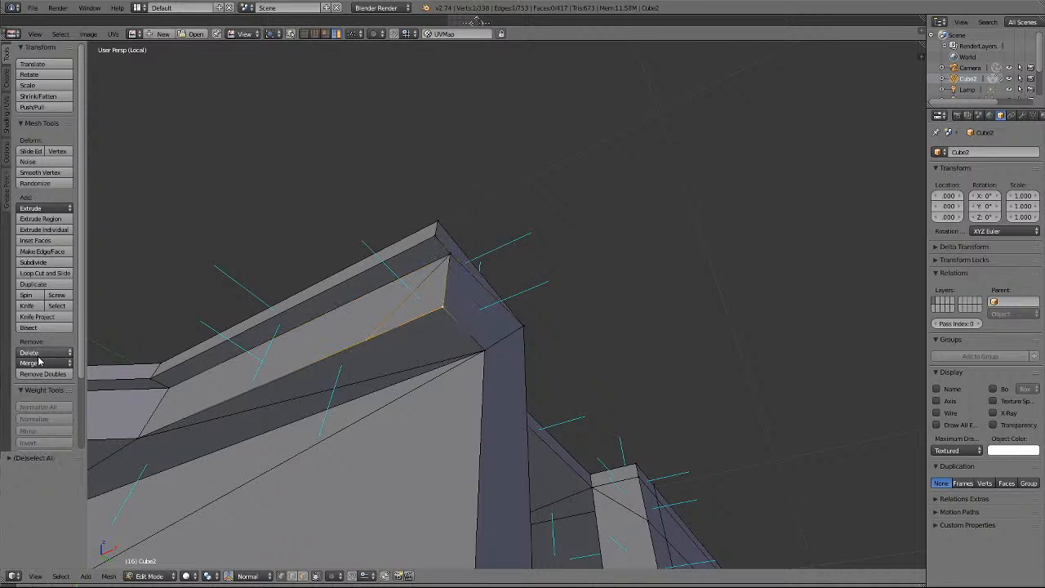
click(29, 363)
click(39, 391)
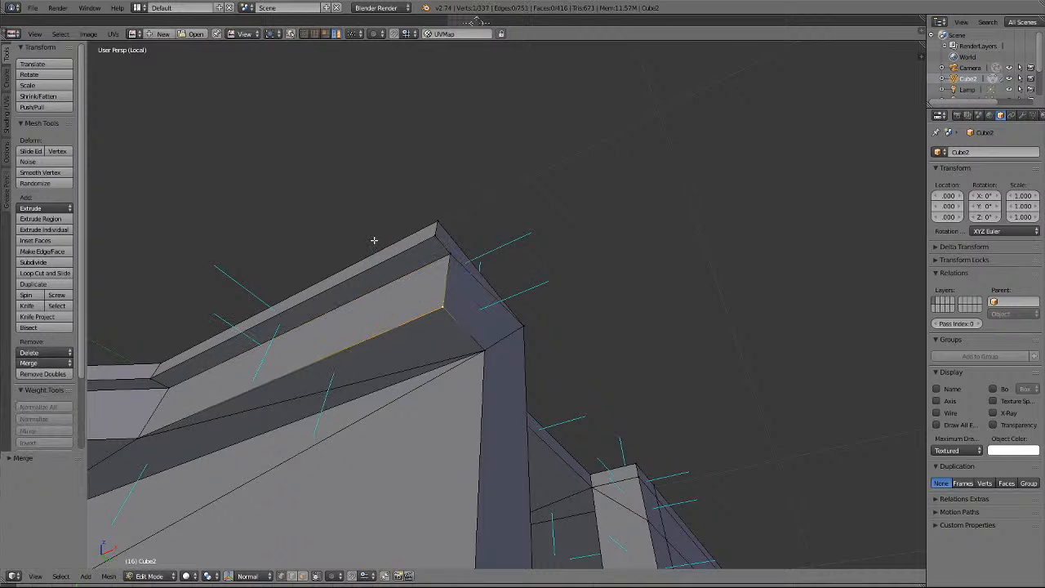
scroll(374, 240, down, 1)
key(a)
scroll(374, 240, down, 4)
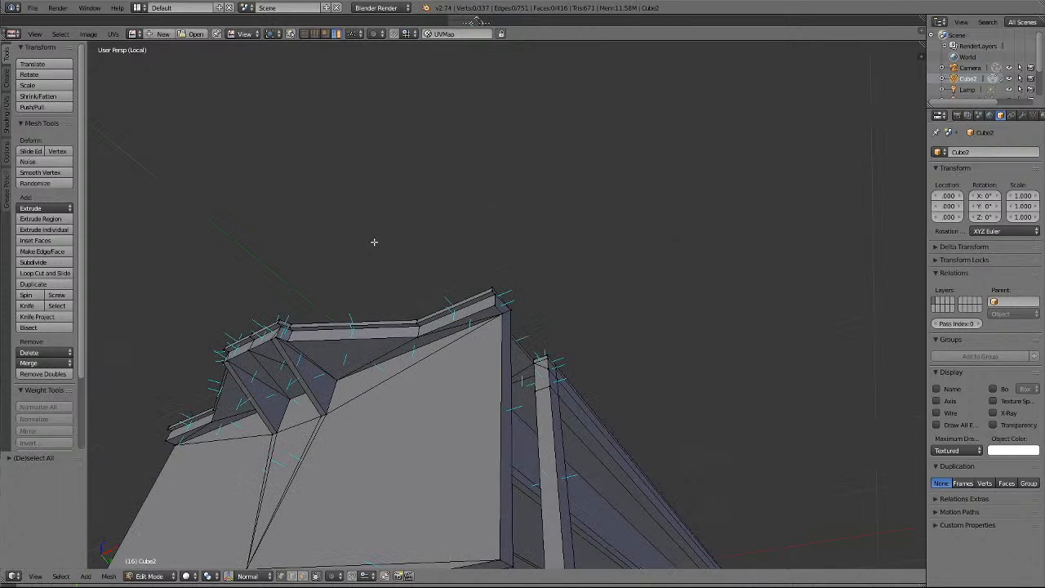
Examine the underside of the table end and the narrow faces on the corner leg's inner side.
scroll(374, 240, up, 6)
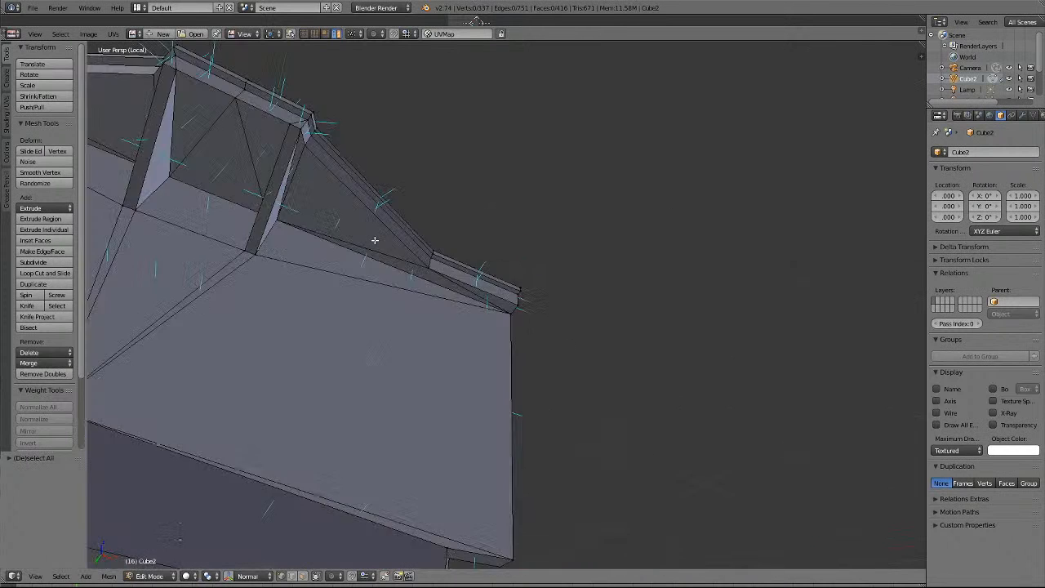
scroll(376, 147, down, 8)
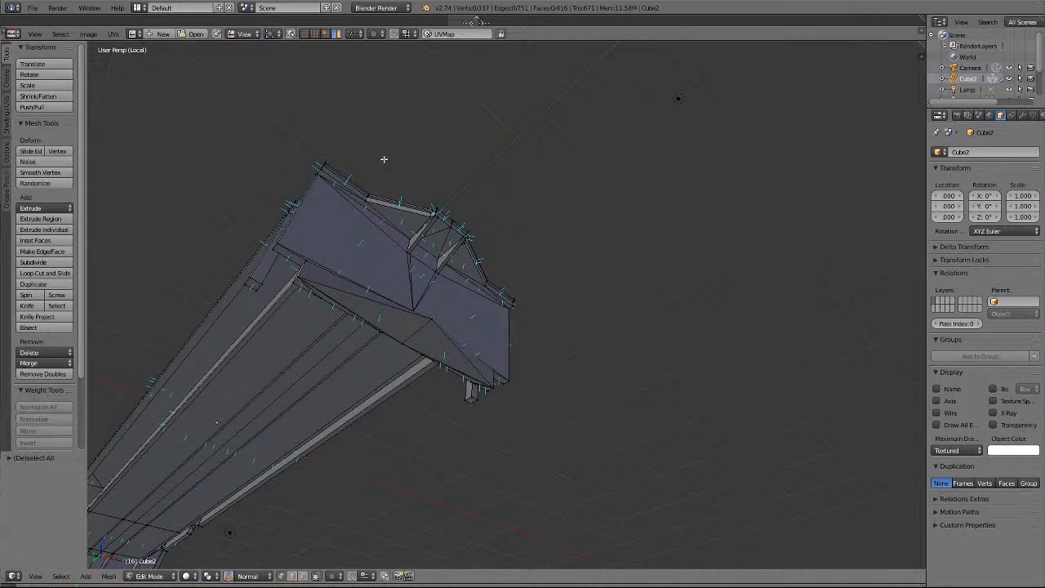
scroll(384, 159, down, 1)
scroll(384, 160, up, 3)
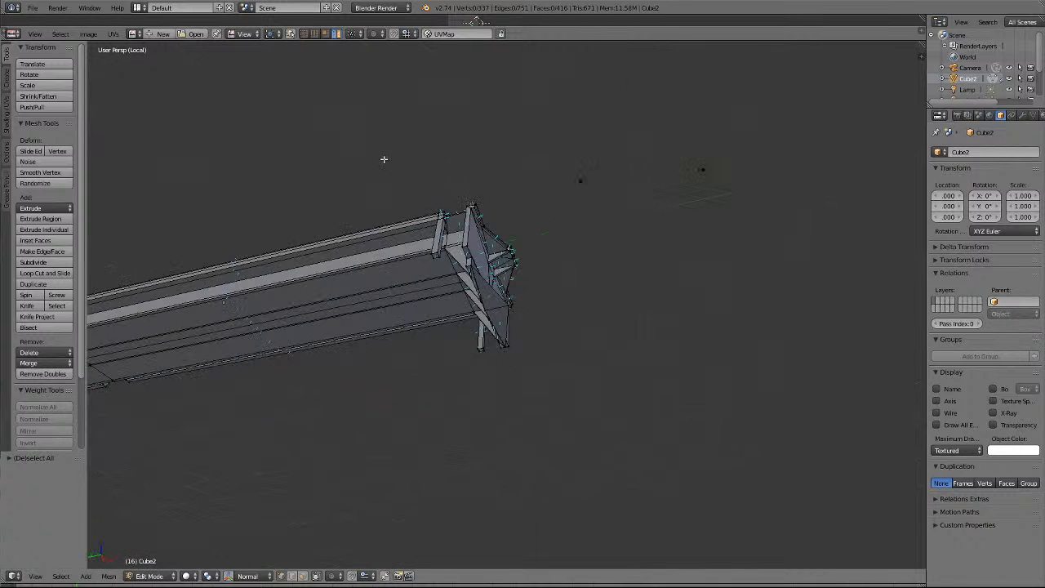
middle_drag(383, 159, 384, 159)
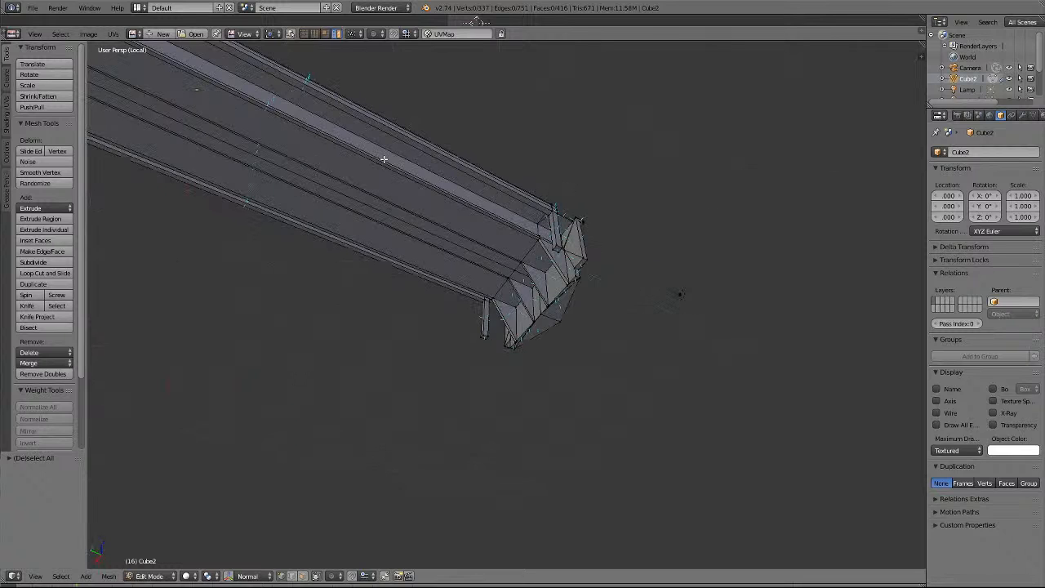
click(303, 577)
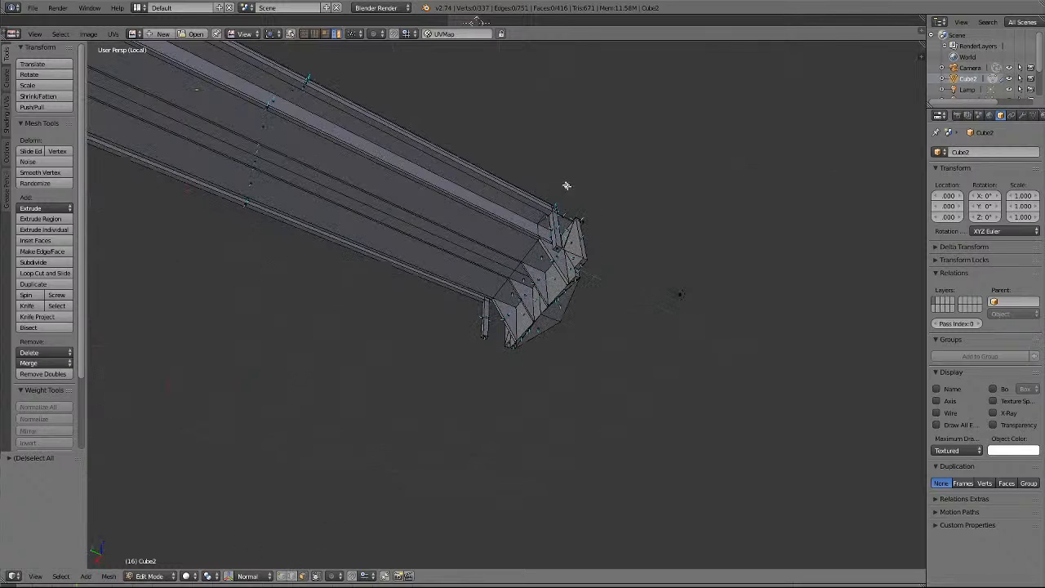
right_click(570, 233)
key(KP_Decimal)
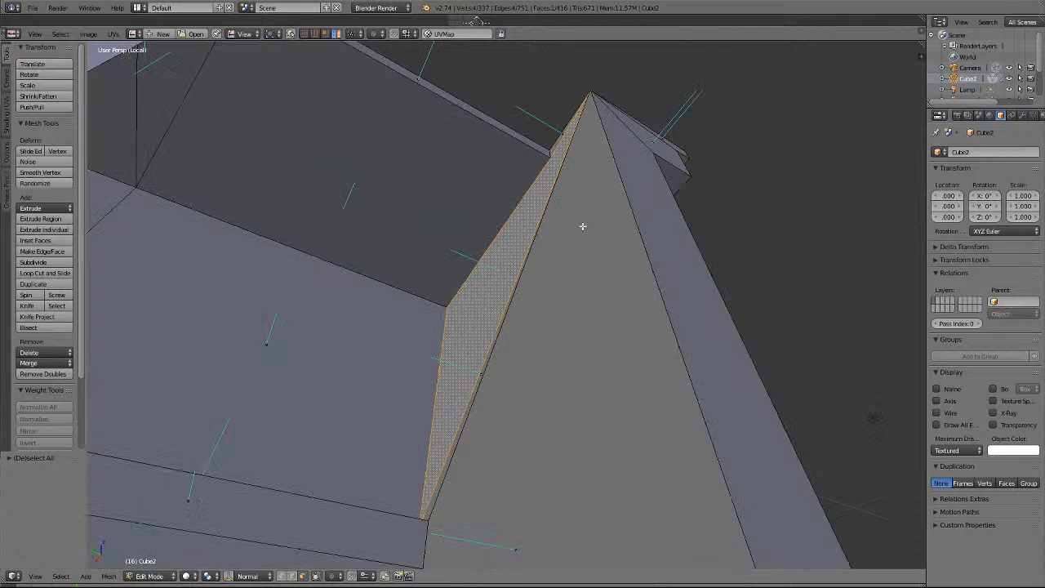
key(KP_4)
key(KP_4)
key(KP_8)
key(KP_8)
key(KP_8)
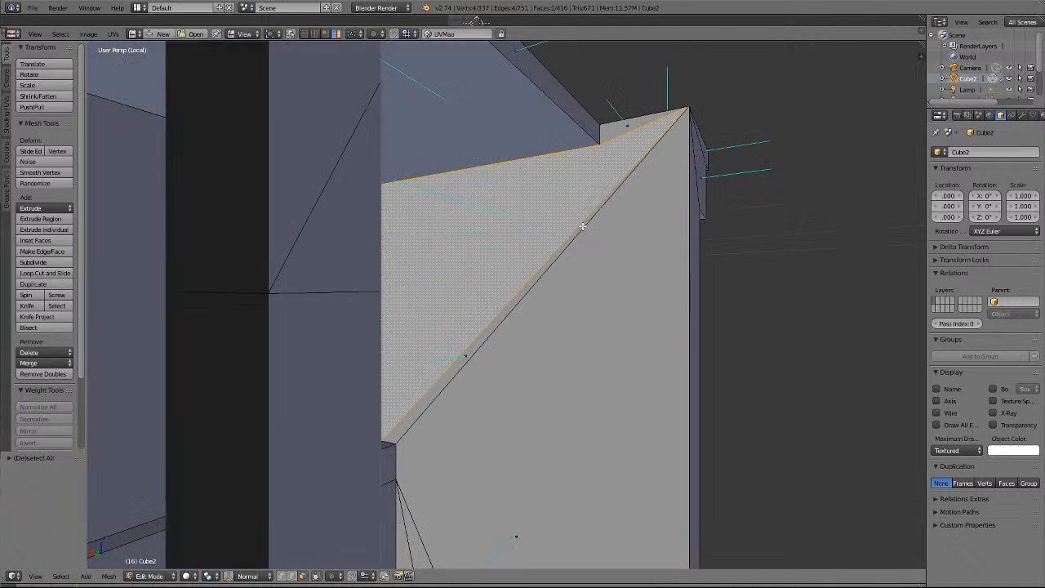
key(KP_4)
key(KP_4)
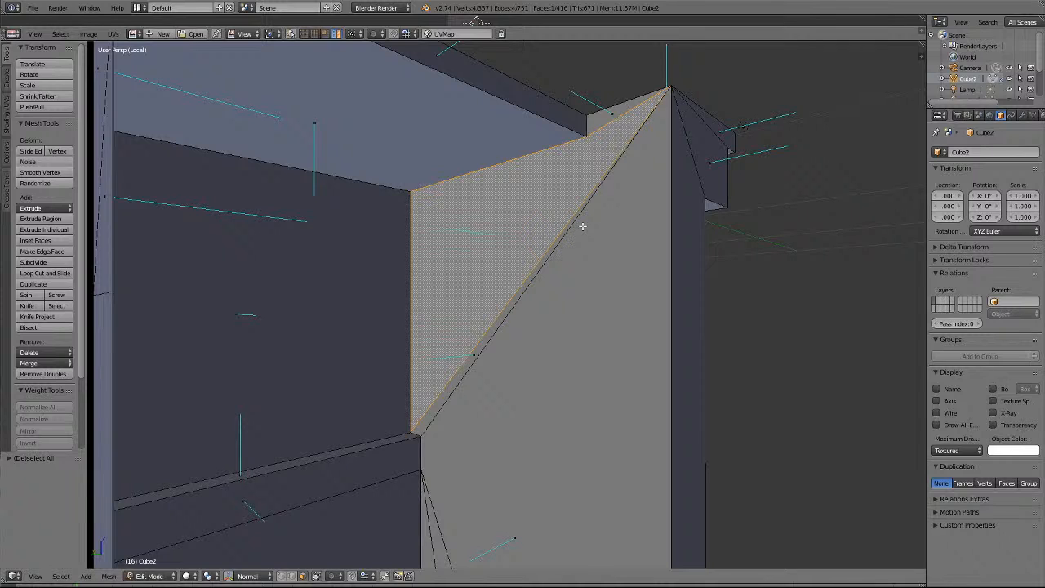
key(a)
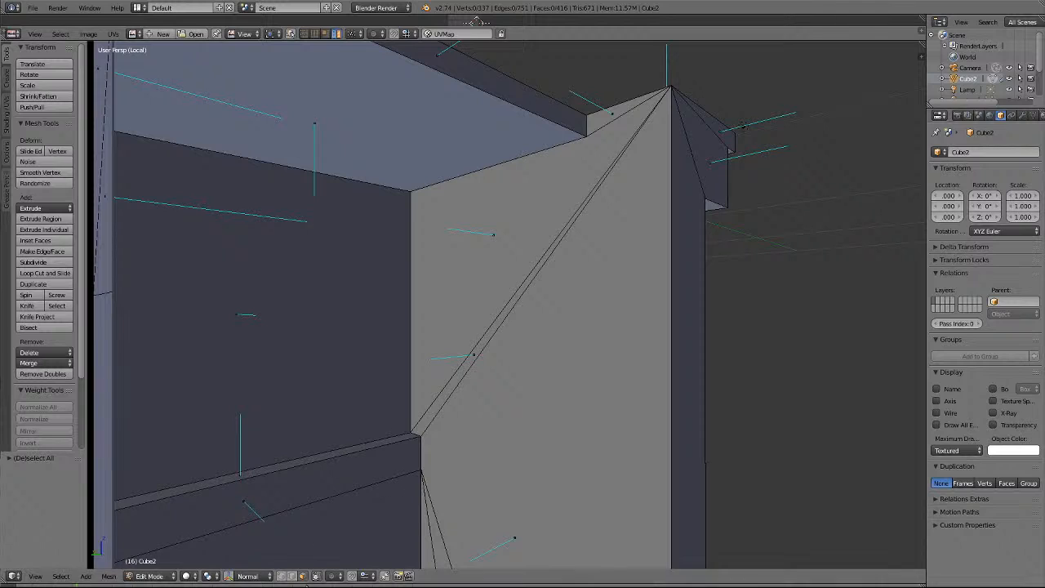
Examine the corner leg's top vertices and the thin diagonal face running down its inner side.
click(282, 576)
right_click(671, 82)
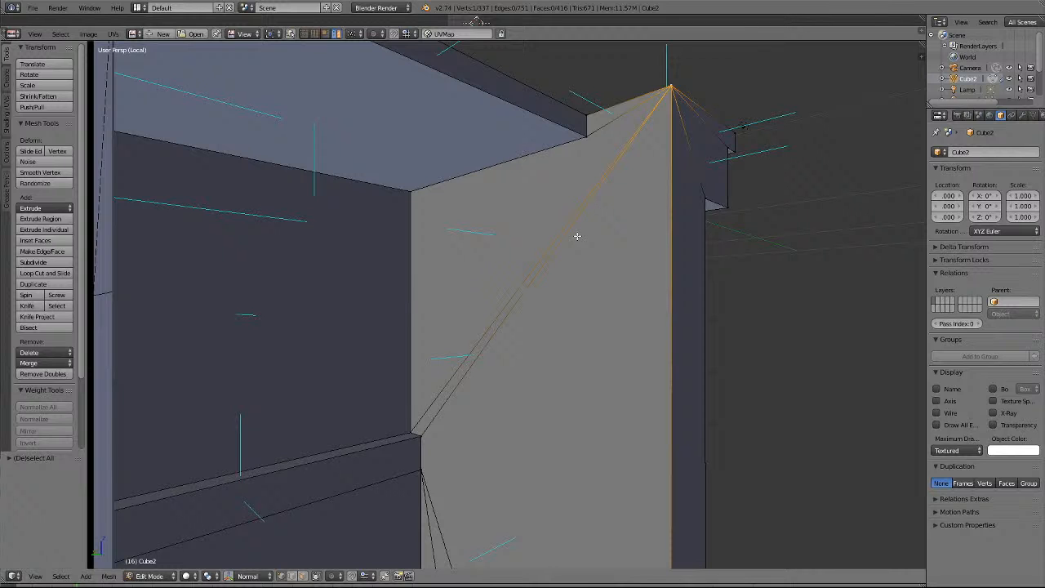
scroll(578, 236, down, 10)
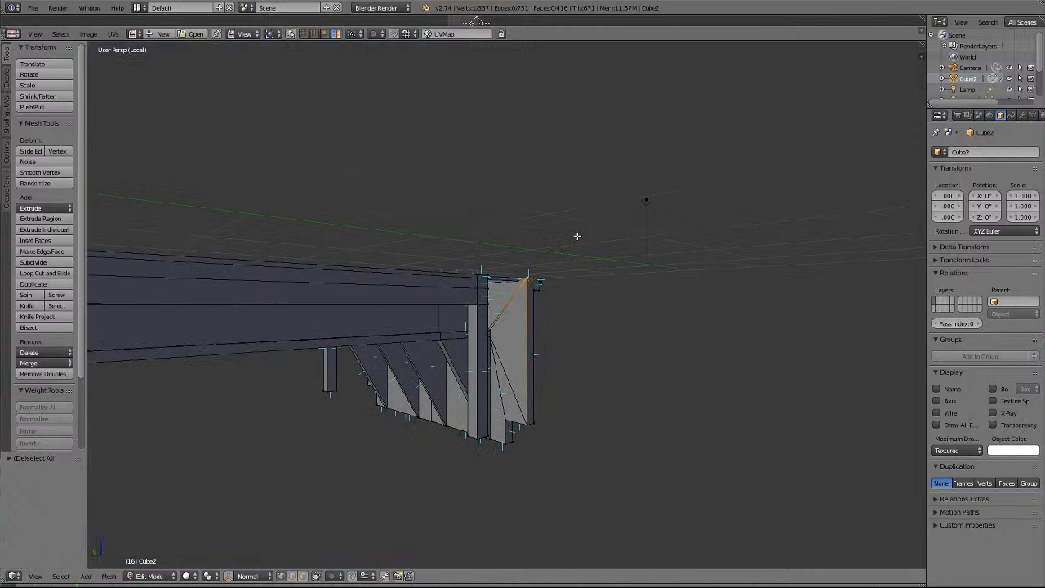
key(KP_4)
key(KP_4)
key(KP_4)
key(KP_4)
key(KP_4)
key(KP_4)
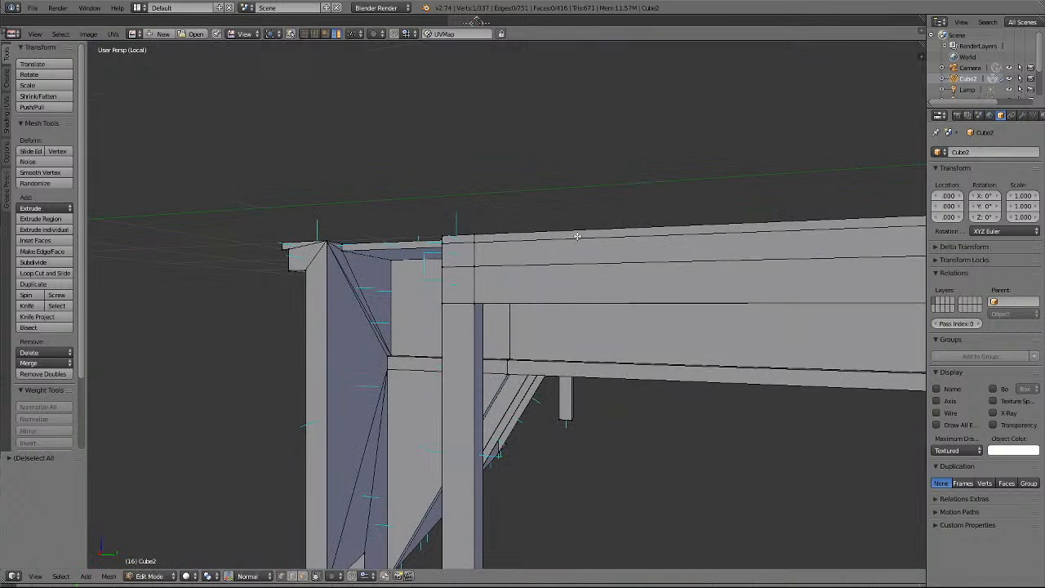
scroll(577, 236, down, 12)
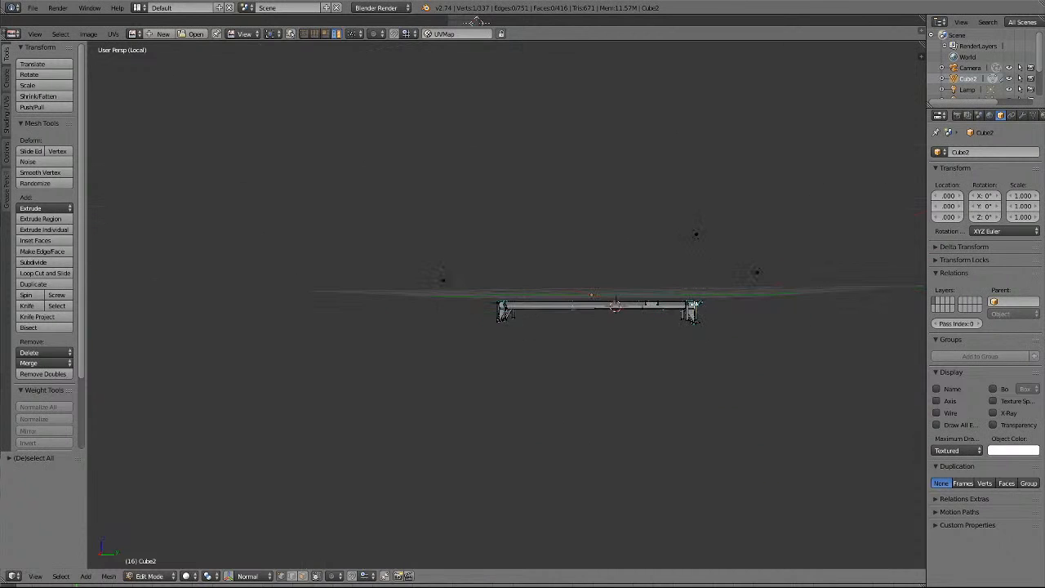
key(KP_4)
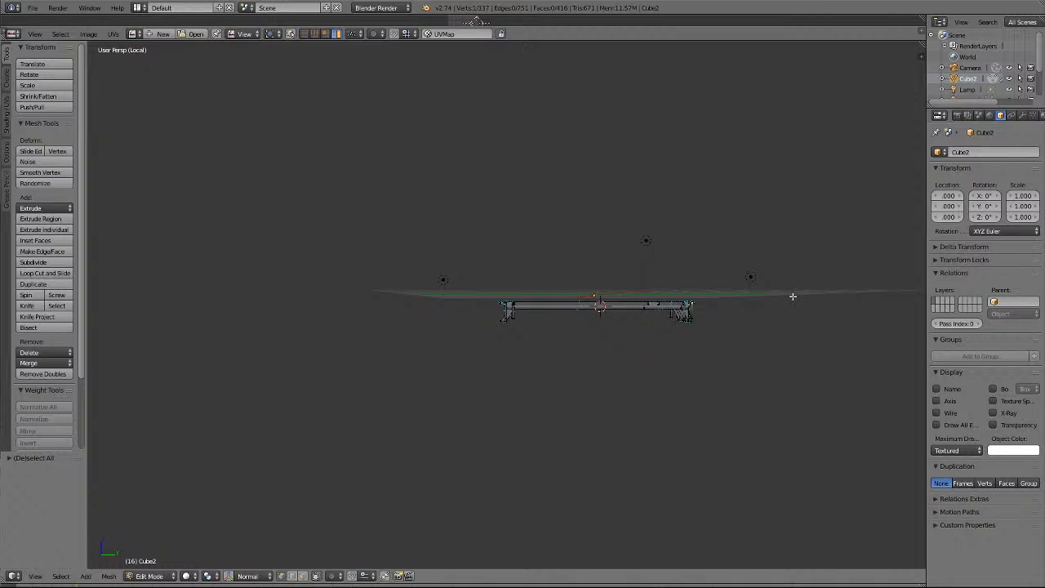
key(KP_Decimal)
key(KP_4)
key(KP_4)
key(KP_4)
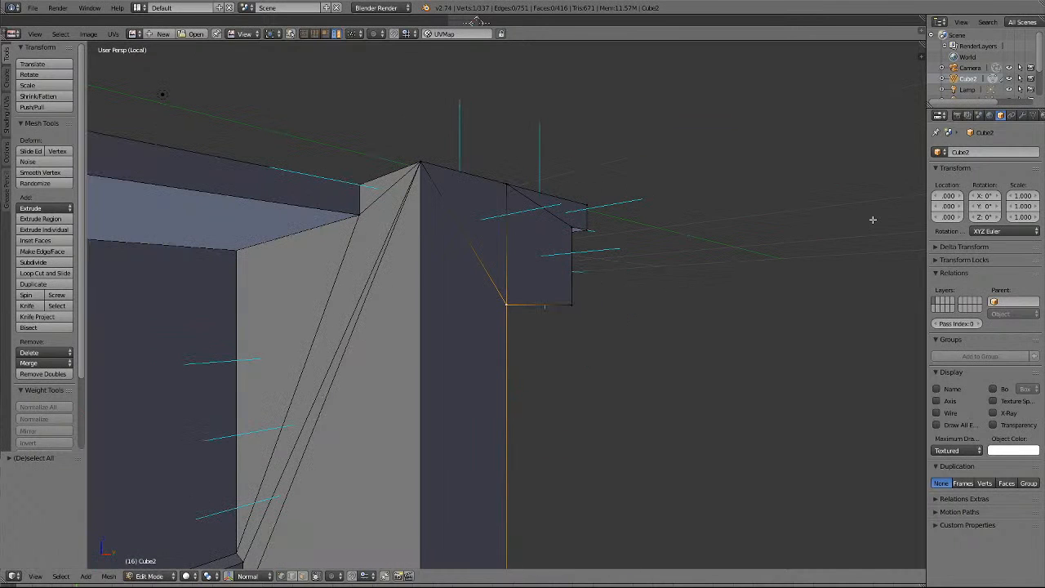
scroll(327, 290, down, 2)
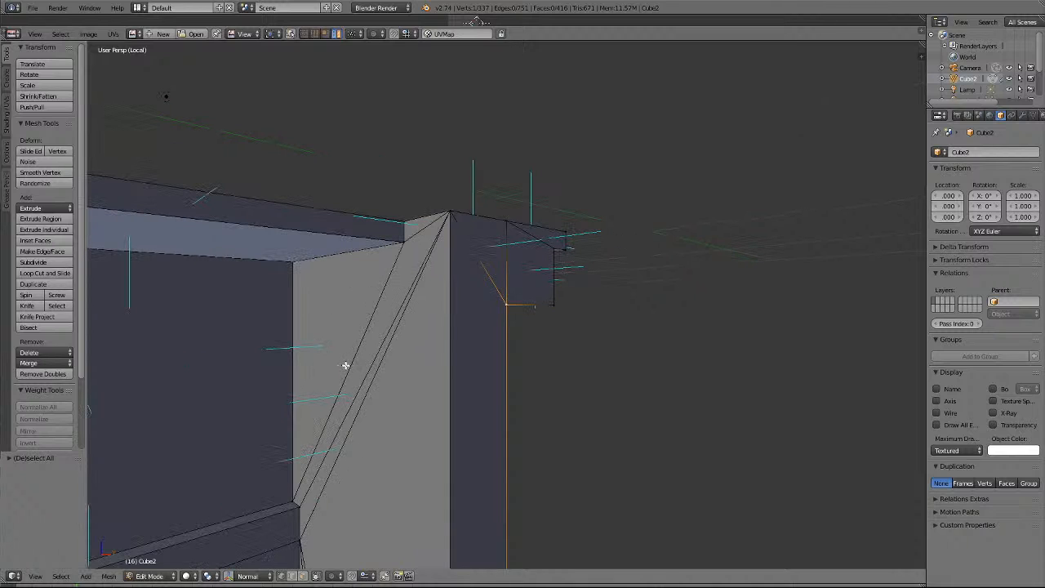
key(a)
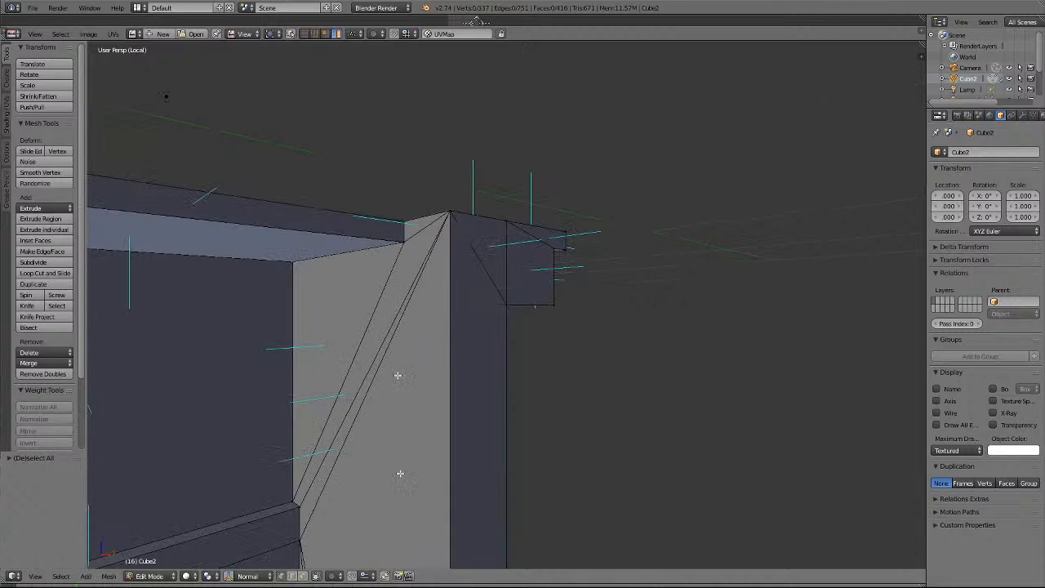
right_click(389, 313)
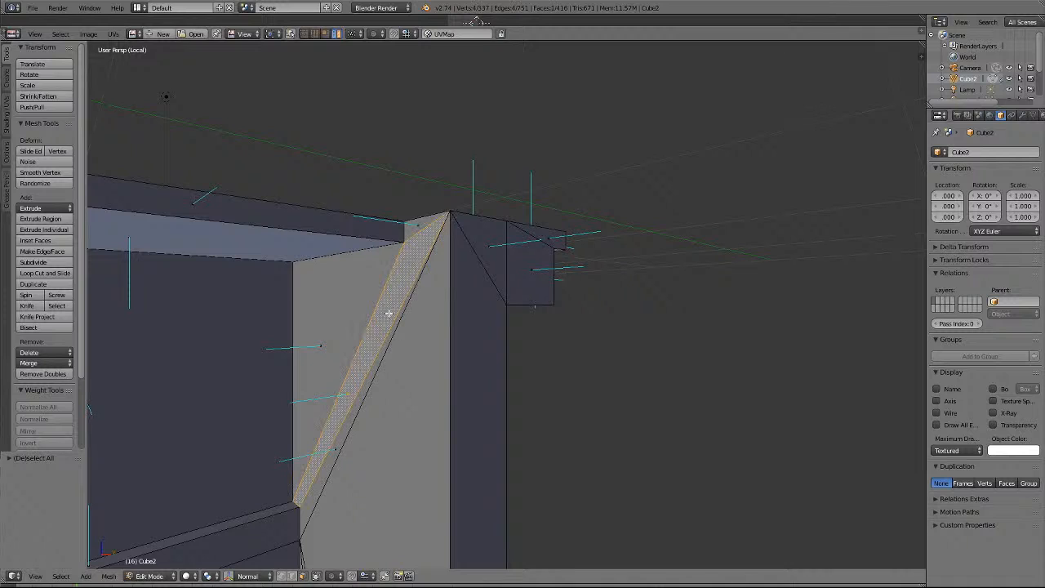
key(a)
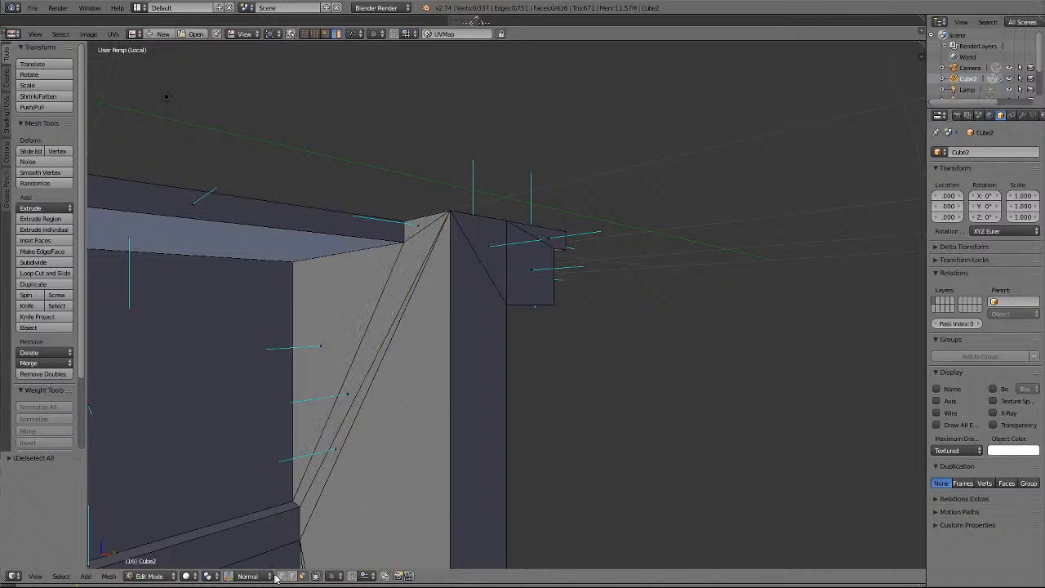
Merge the extra vertex on the top surface's edge above the leg into the corner leg's top vertex, using At Last, and clear the selection.
right_click(447, 215)
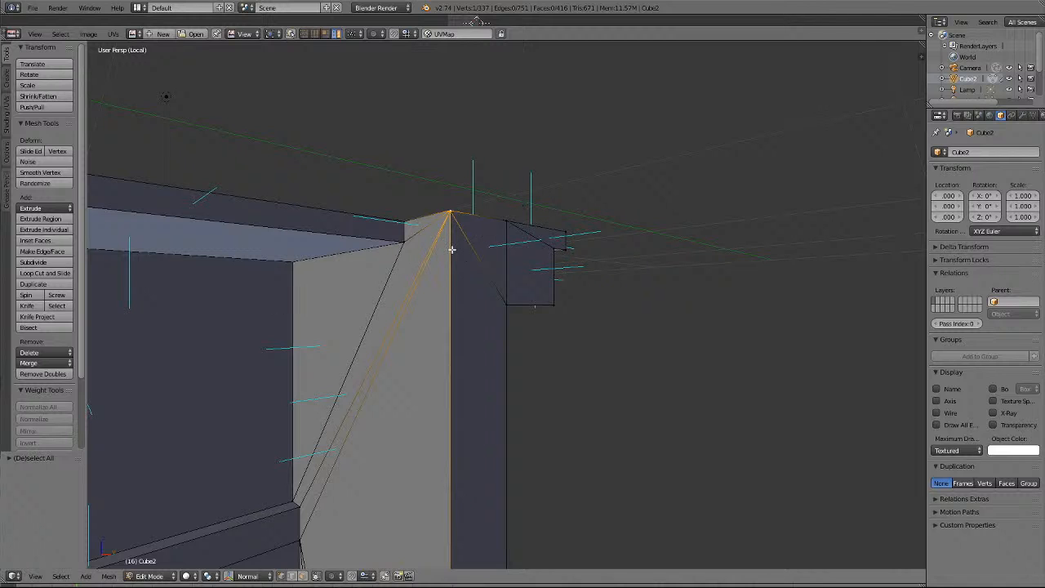
key(KP_8)
key(KP_8)
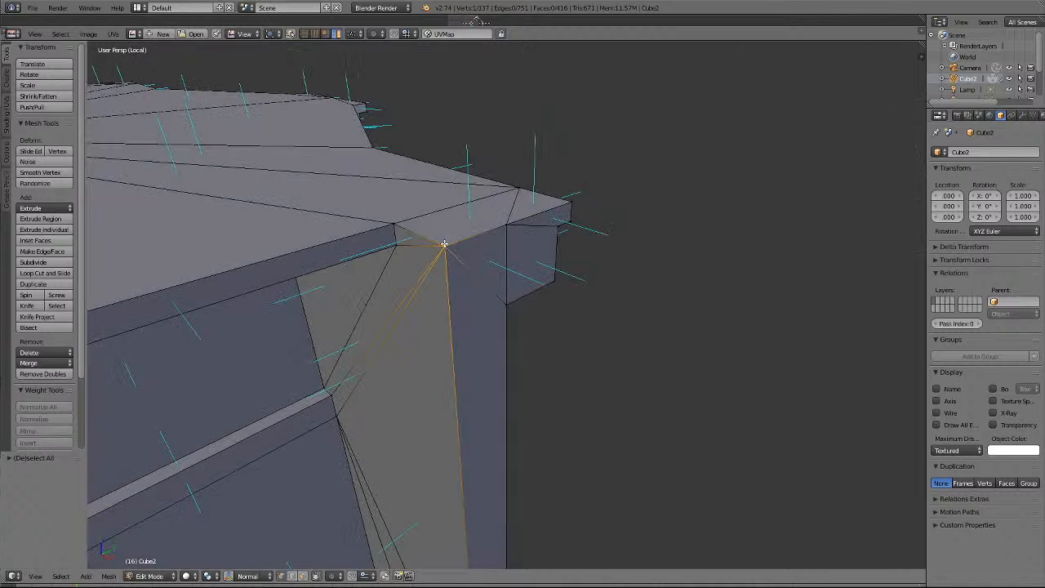
key(a)
right_click(507, 225)
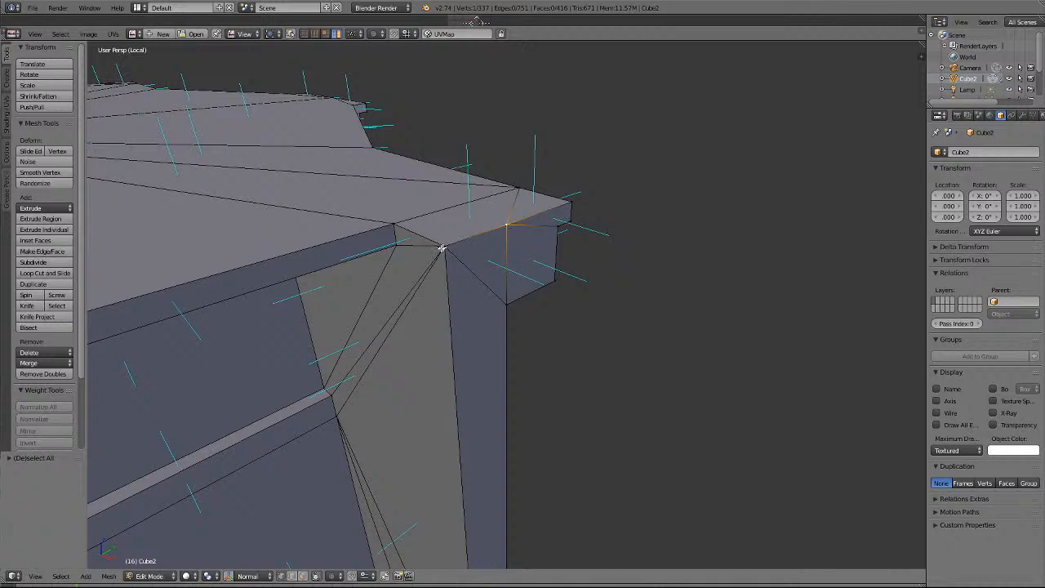
shift+right_click(441, 247)
click(42, 363)
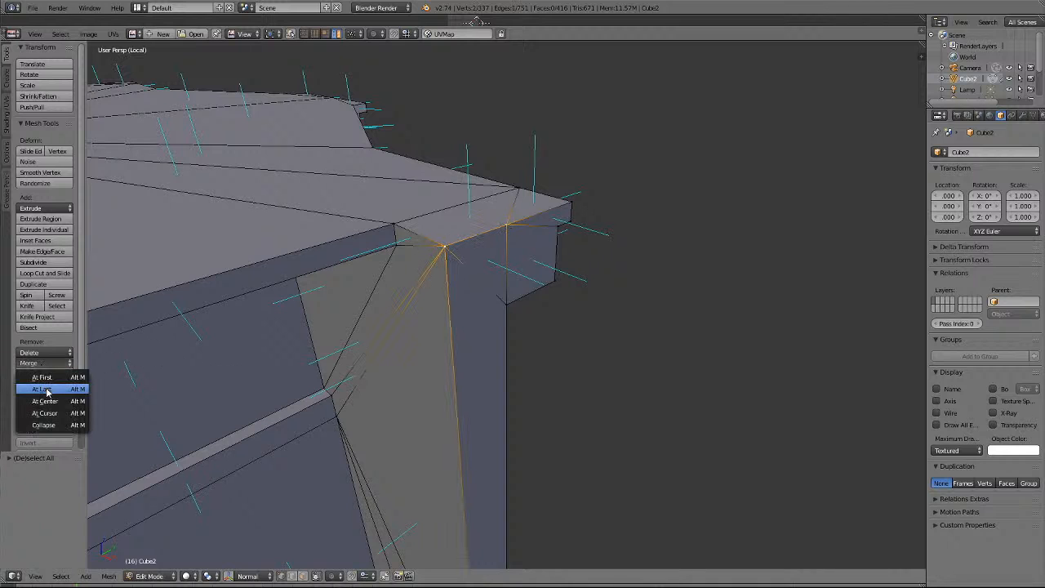
click(46, 391)
key(a)
On the end side of this corner, merge the extra vertex on the top surface's outer edge into its end corner, using At Last.
key(KP_8)
key(KP_8)
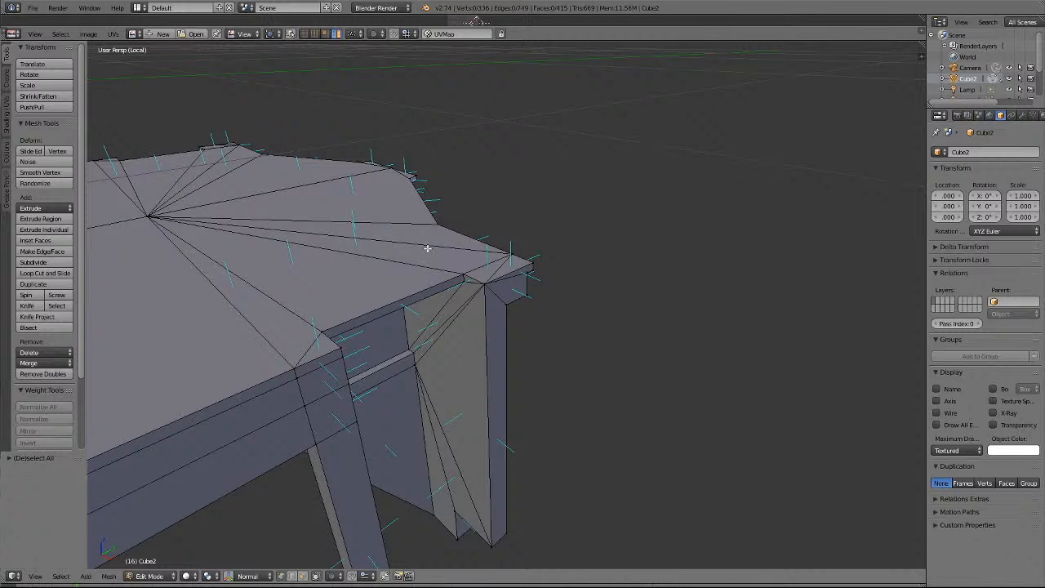
key(KP_6)
key(KP_6)
key(KP_6)
key(KP_6)
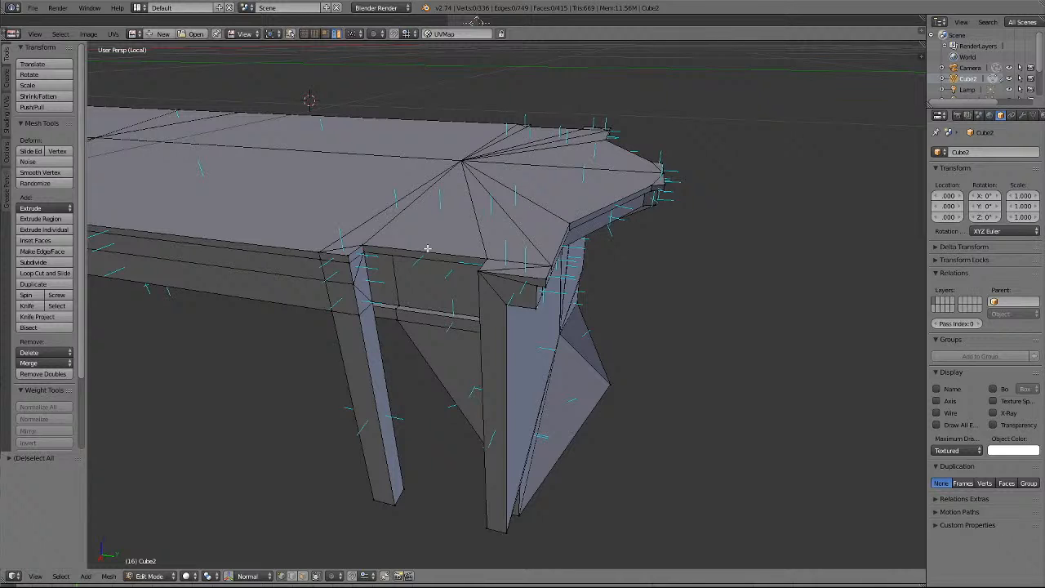
key(KP_2)
key(KP_2)
key(KP_2)
key(KP_2)
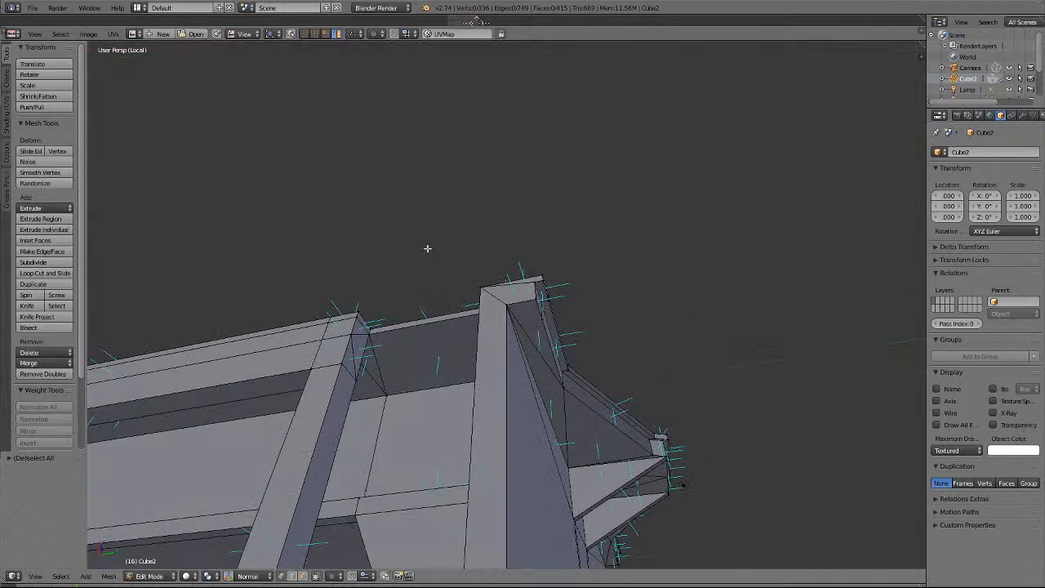
key(KP_6)
key(KP_6)
key(KP_6)
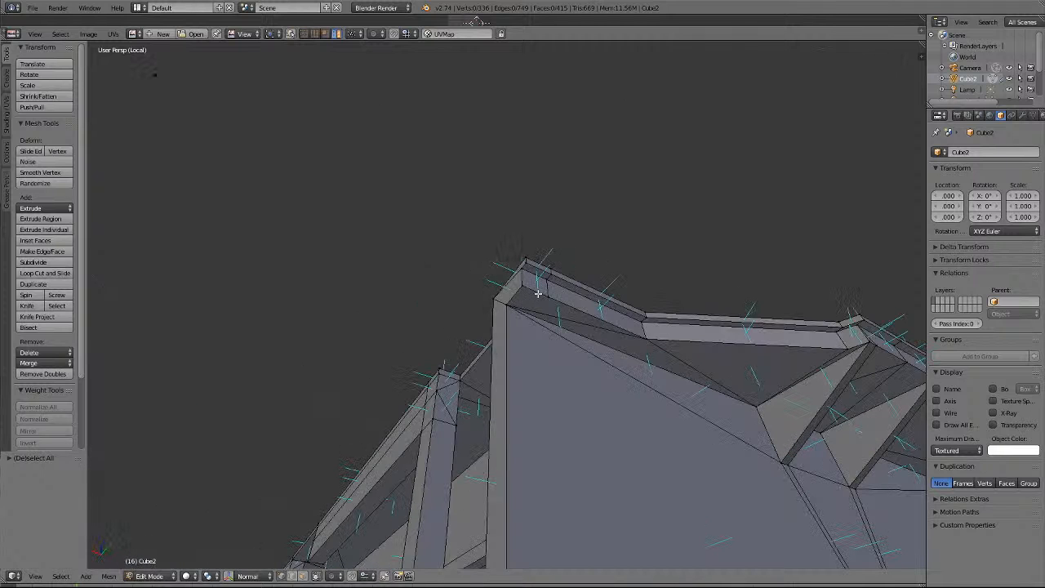
scroll(568, 256, up, 3)
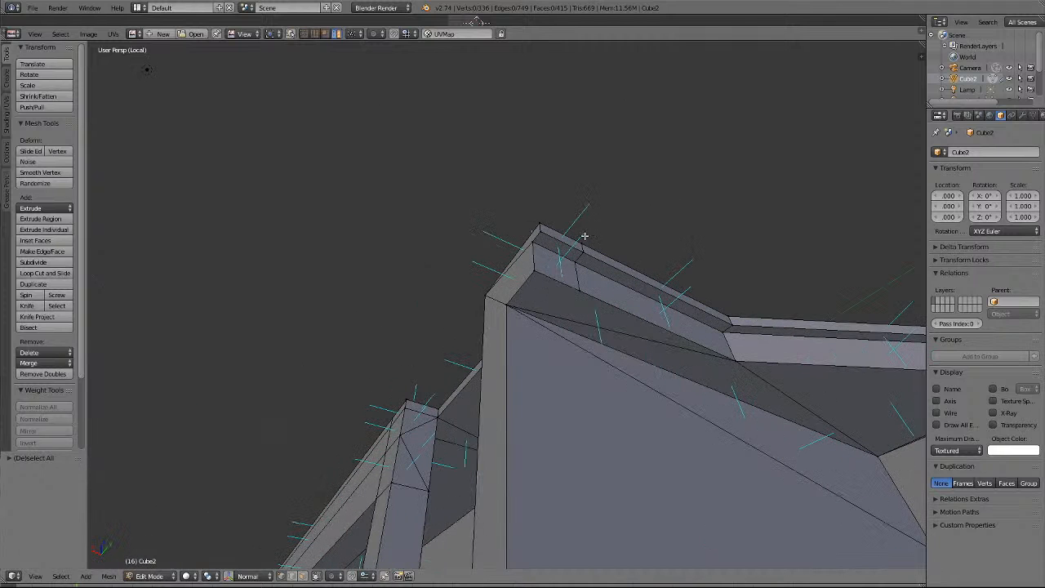
right_click(550, 222)
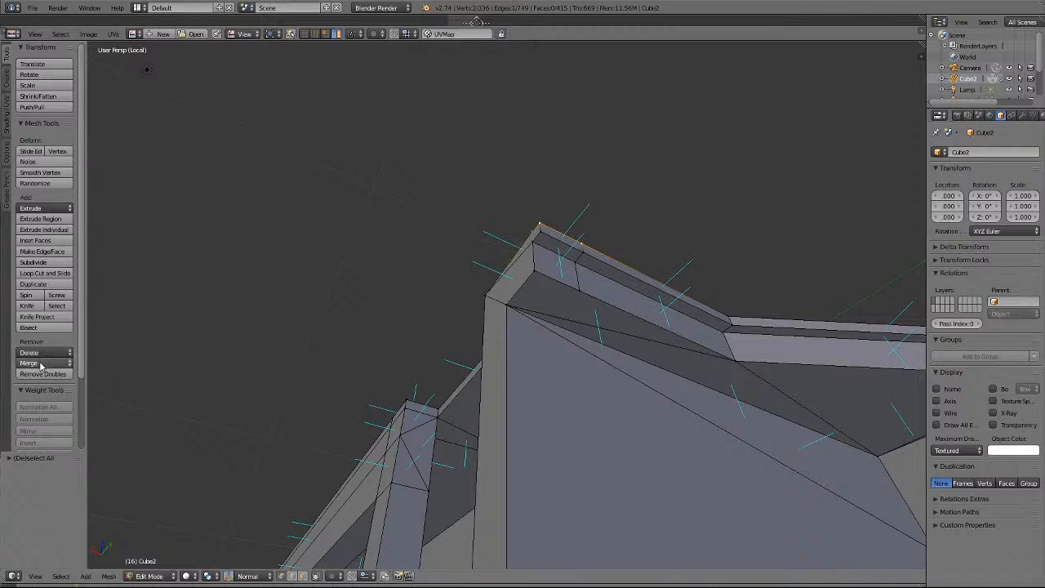
click(40, 363)
click(41, 390)
key(a)
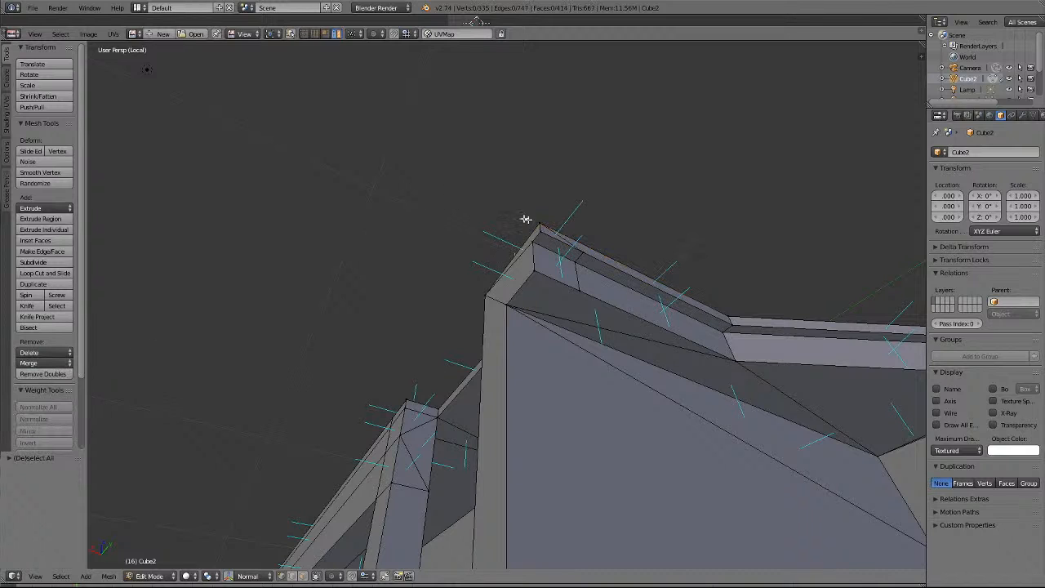
Merge the extra vertex on the upper trim's lower edge at this corner into the trim's end corner, using At Last.
right_click(584, 251)
shift+right_click(541, 234)
click(39, 362)
click(41, 391)
key(a)
Merge the extra vertex on the lower trim's upper edge at this corner into that trim's end corner, using At Last.
right_click(578, 268)
shift+right_click(538, 247)
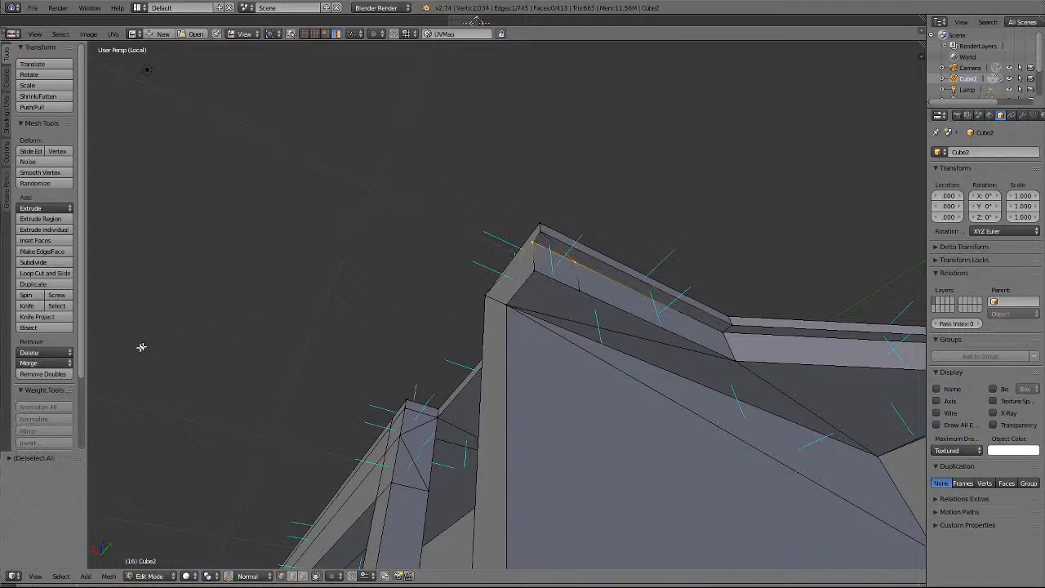
click(39, 362)
click(46, 390)
Merge the extra vertex on the lower trim's bottom edge at this corner into its end corner, using At Last, and clear the selection.
shift+right_click(534, 274)
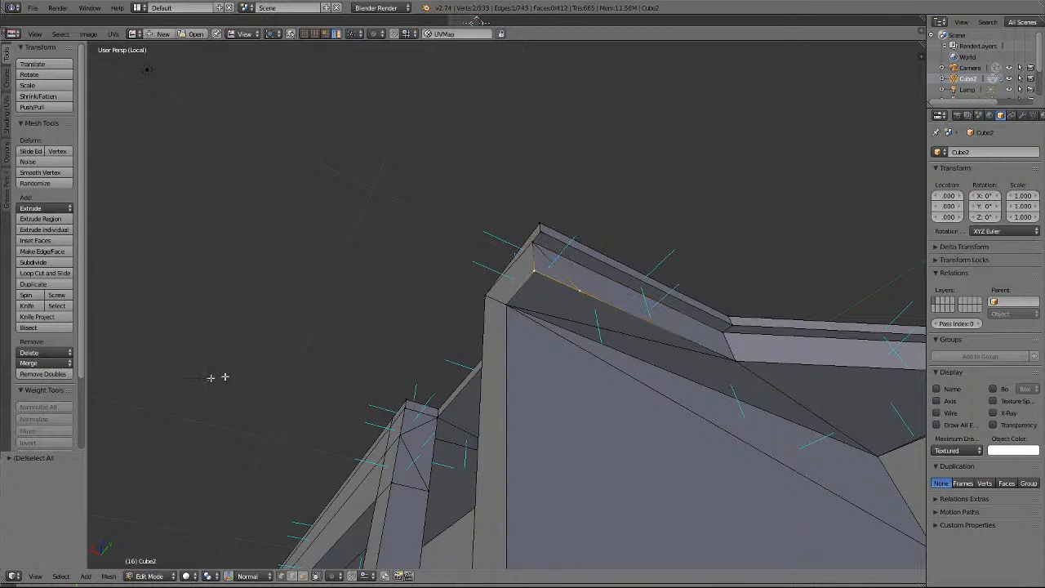
click(43, 363)
click(48, 389)
key(a)
At the other corner of this table end, merge the extra vertices on the top surface's outer edge and upper trim's lower edge into their corners, using At Last.
middle_drag(436, 222, 439, 228)
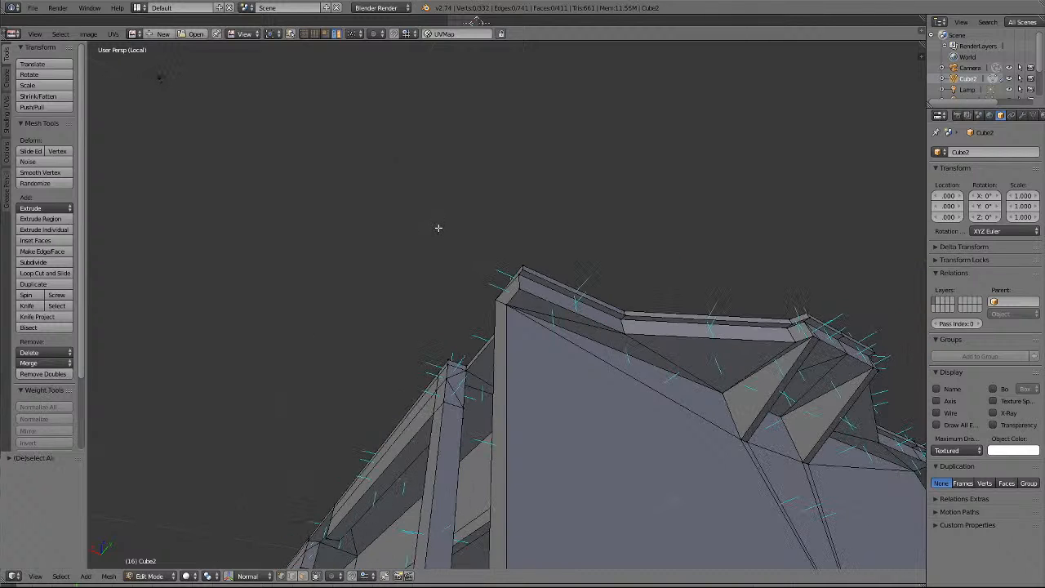
scroll(438, 229, down, 6)
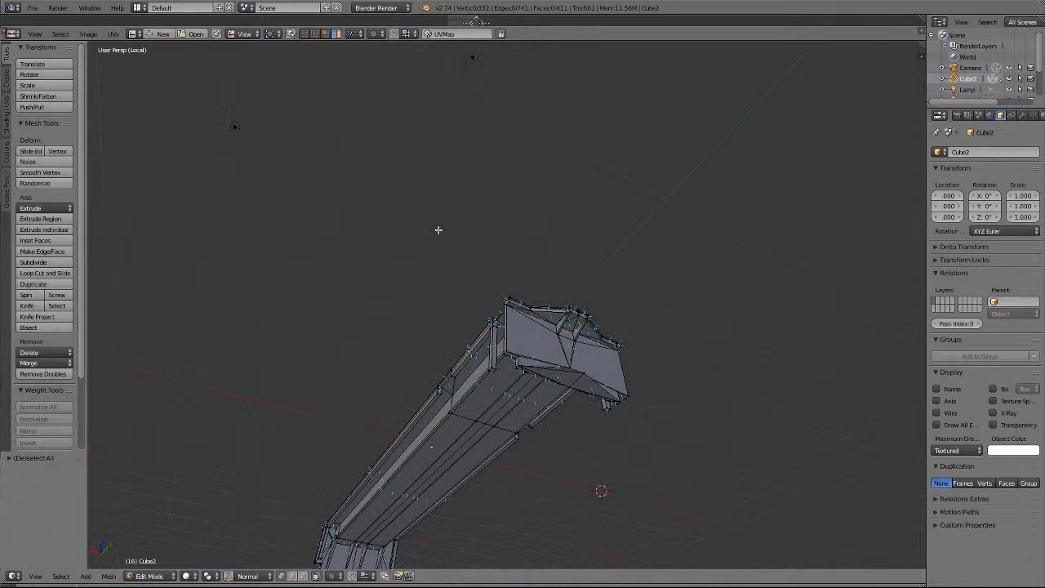
mouse_move(438, 230)
middle_down()
mouse_move(629, 252)
mouse_move(664, 390)
mouse_move(703, 390)
middle_up()
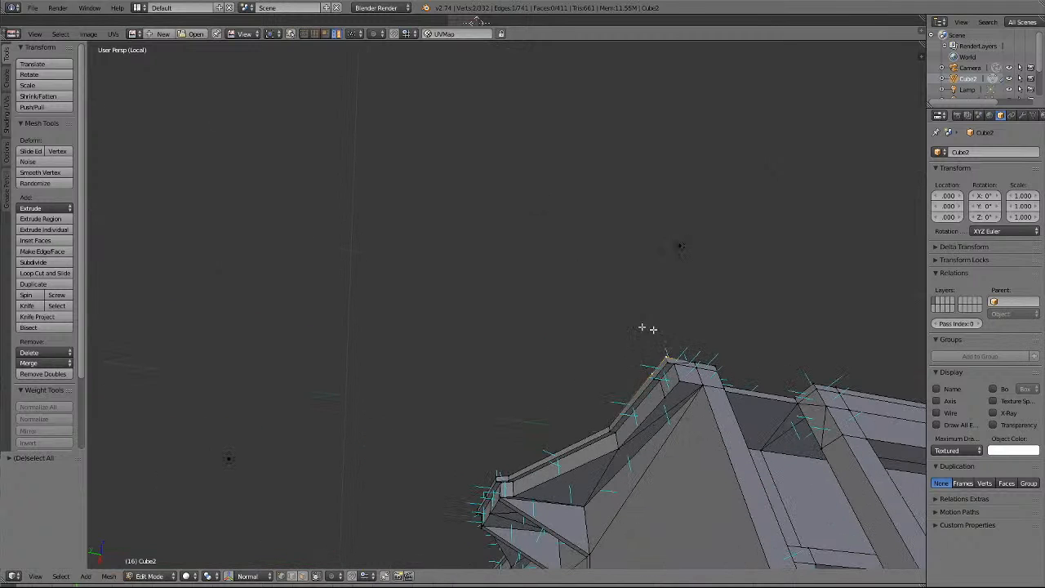
click(46, 364)
click(43, 378)
shift+right_click(666, 361)
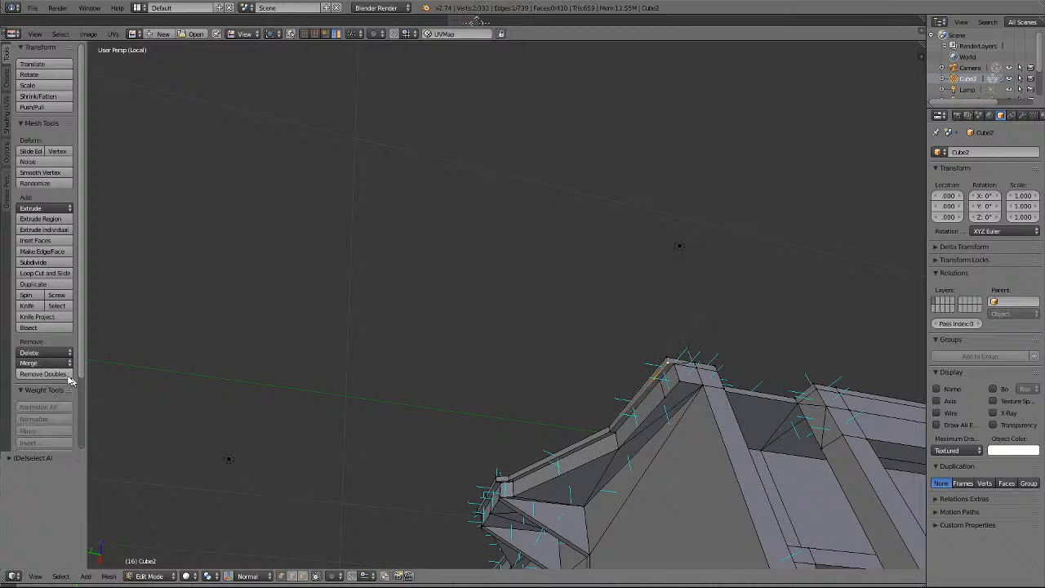
click(45, 363)
click(43, 390)
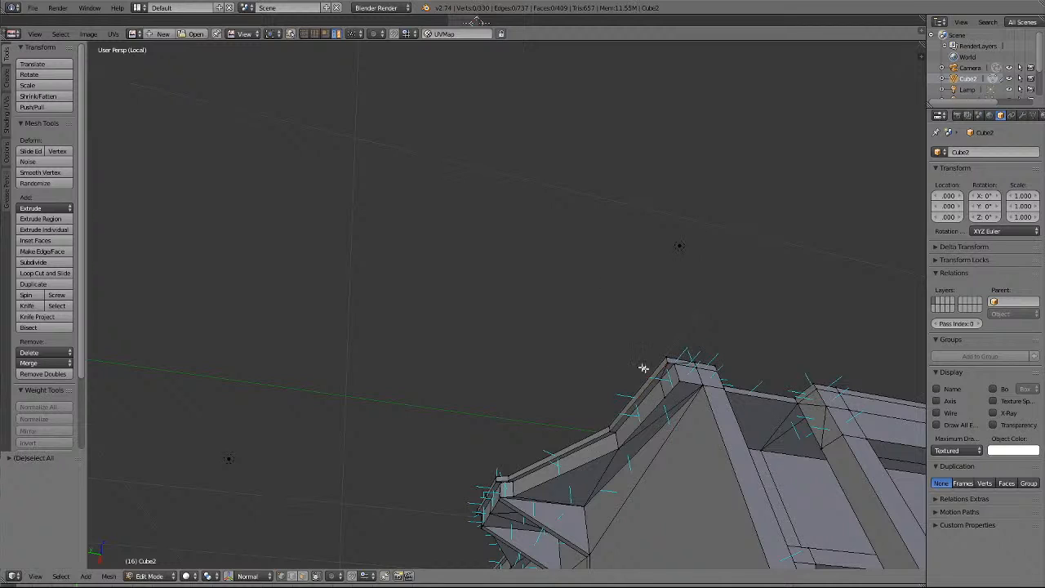
Merge the extra vertices on the lower trim's upper and bottom edges at this corner into that trim's corners, using At Last.
shift+right_click(676, 369)
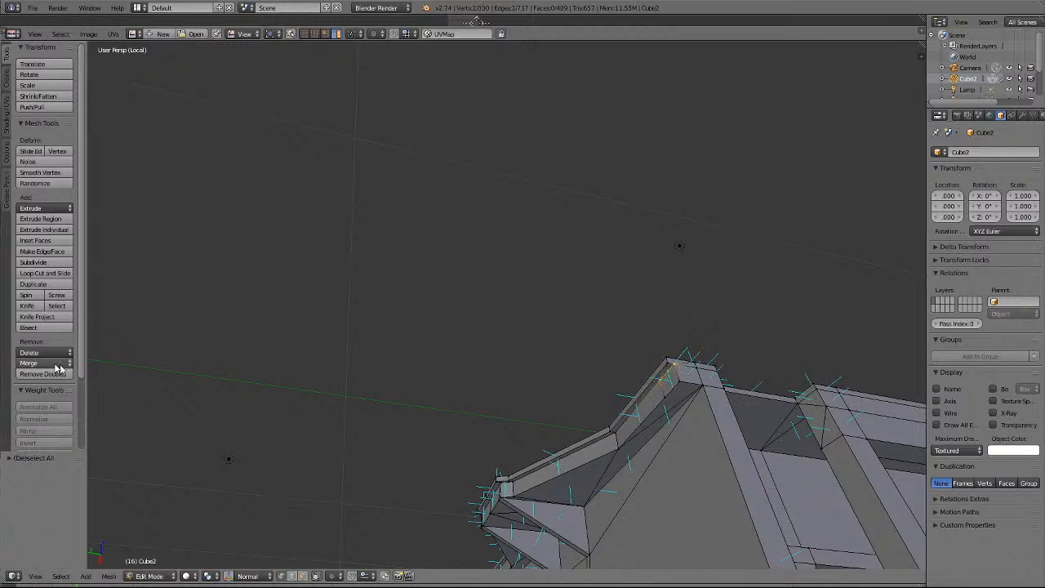
click(45, 363)
click(43, 391)
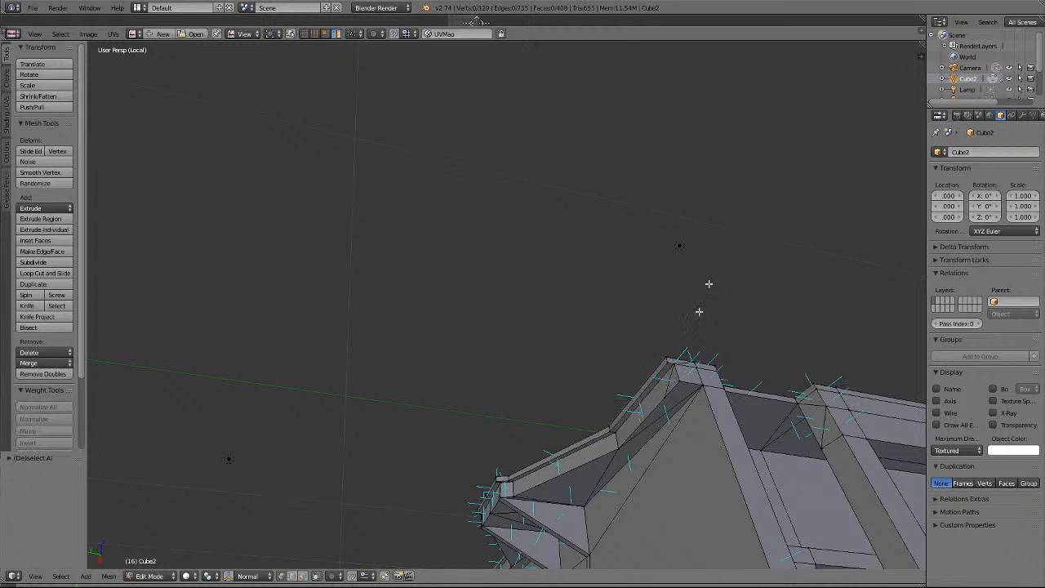
shift+right_click(679, 387)
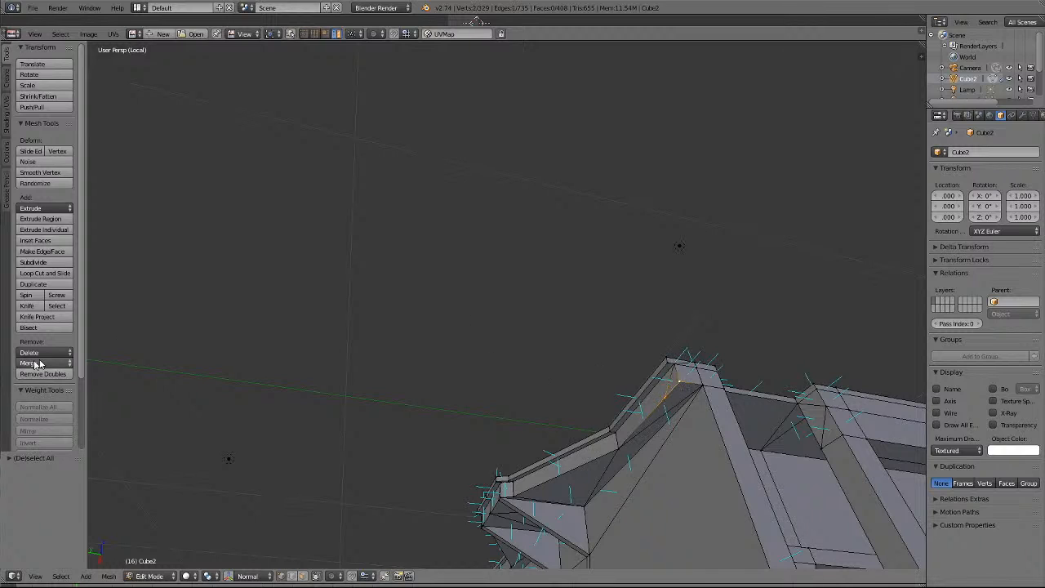
click(37, 364)
click(50, 392)
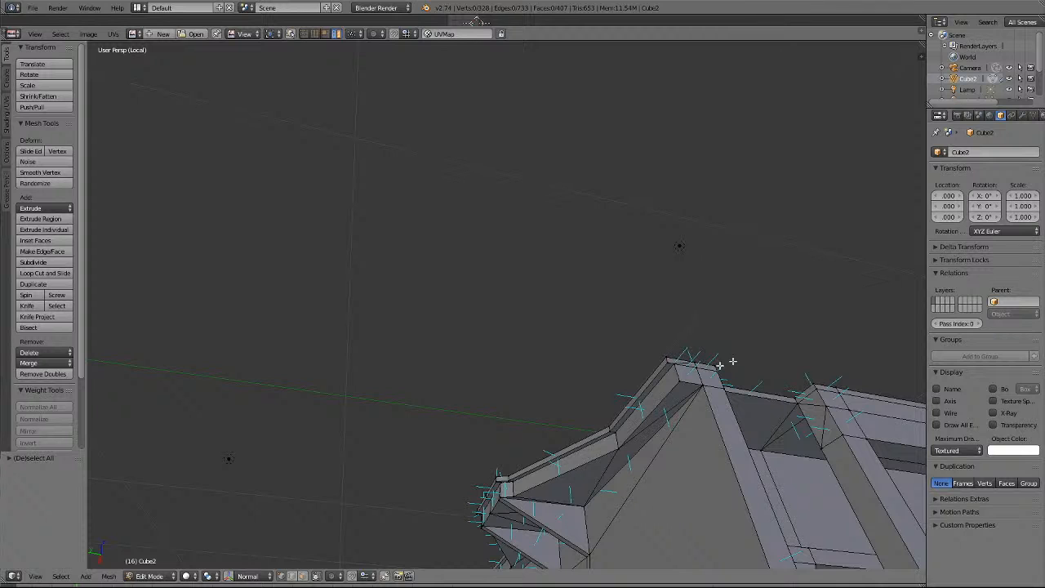
On the leg side of this corner, merge the extra vertex on the top surface's outer edge into the corner above the leg, using At Last.
scroll(700, 360, up, 6)
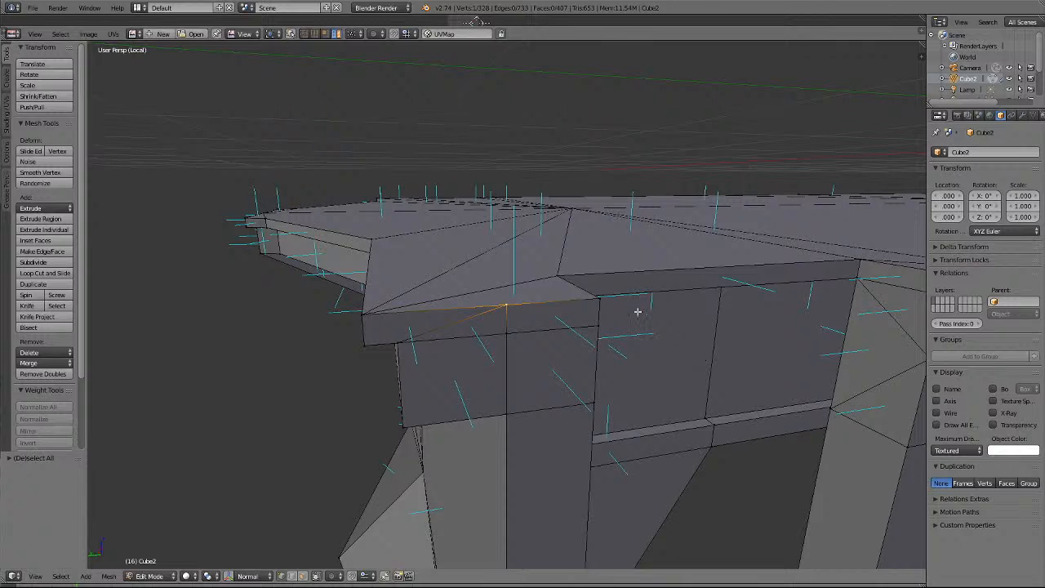
shift+right_click(597, 298)
click(29, 362)
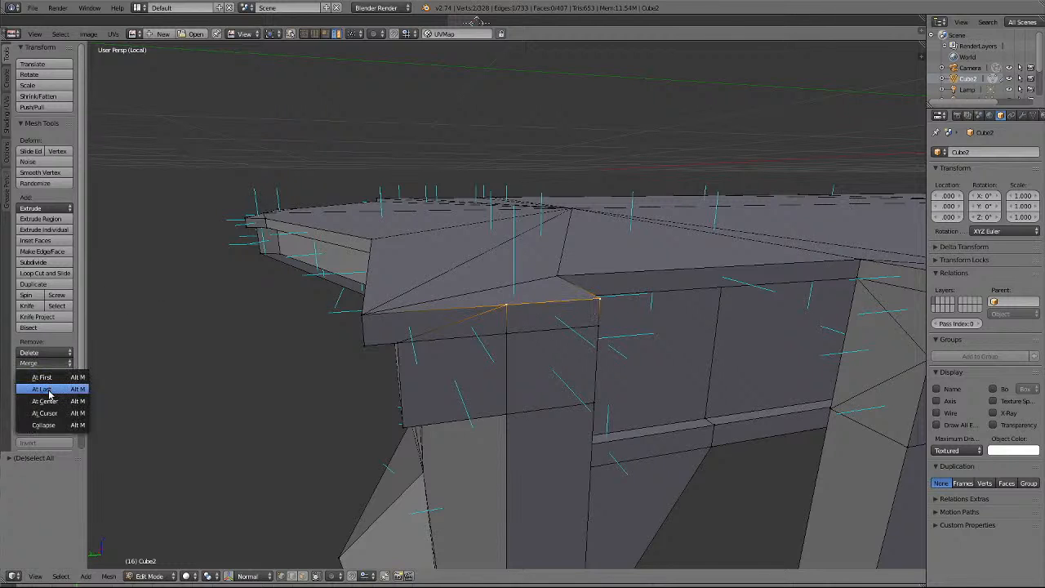
click(49, 389)
key(a)
Merge the extra vertex on the upper trim's lower edge into the trim corner above the leg, using At Last, and clear the selection.
right_click(506, 332)
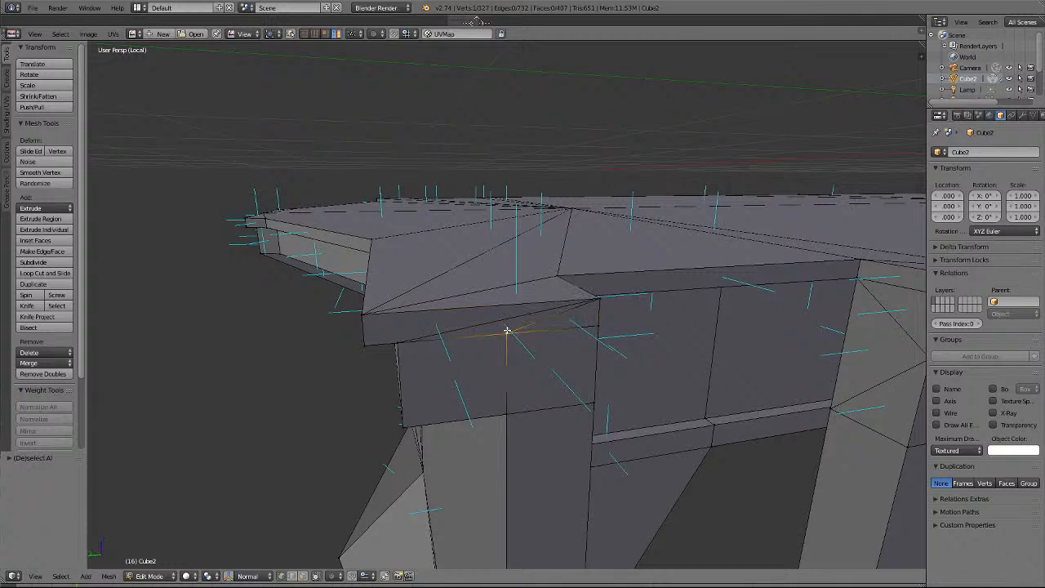
shift+right_click(592, 328)
click(29, 362)
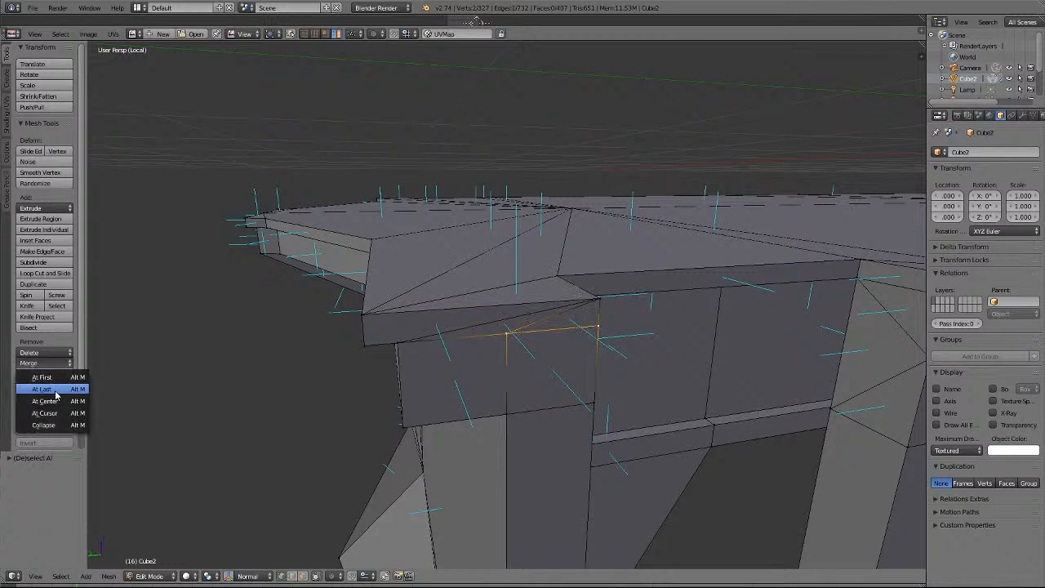
click(32, 392)
key(a)
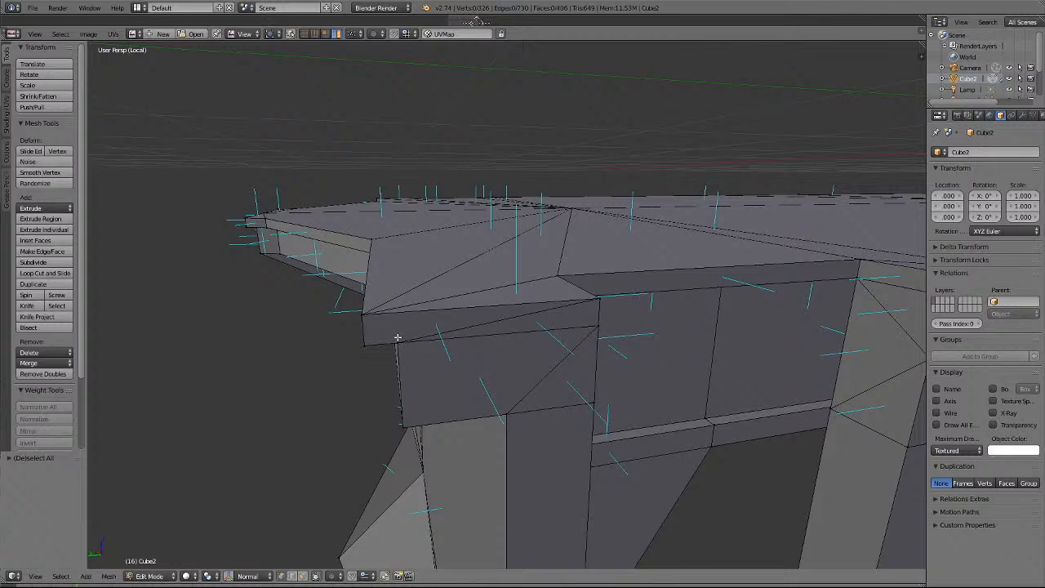
Merge the upper trim's lower corner vertex above the leg into the top surface's corner directly above it, using At Last.
scroll(398, 338, down, 5)
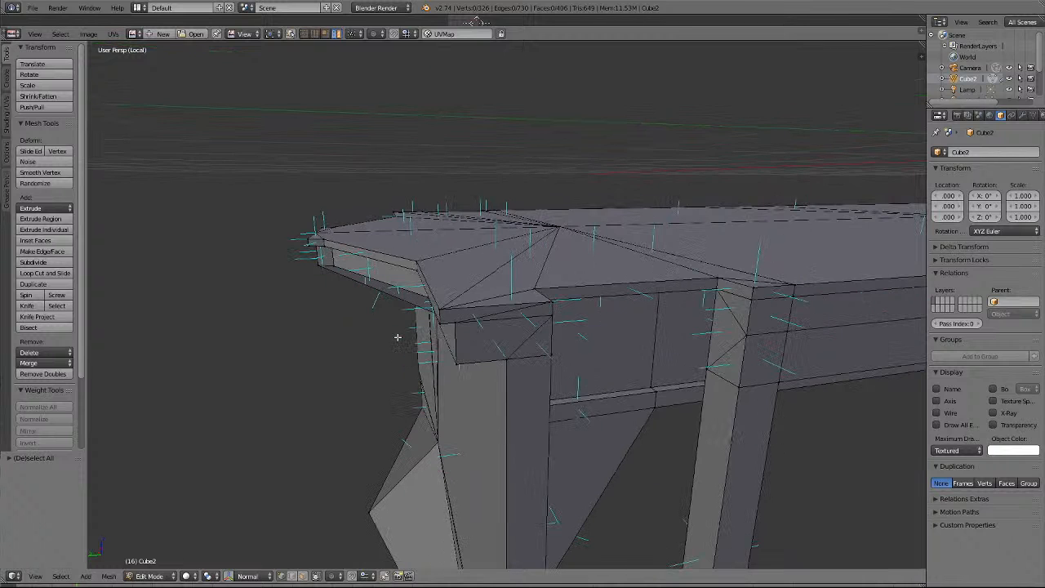
middle_drag(397, 337, 548, 320)
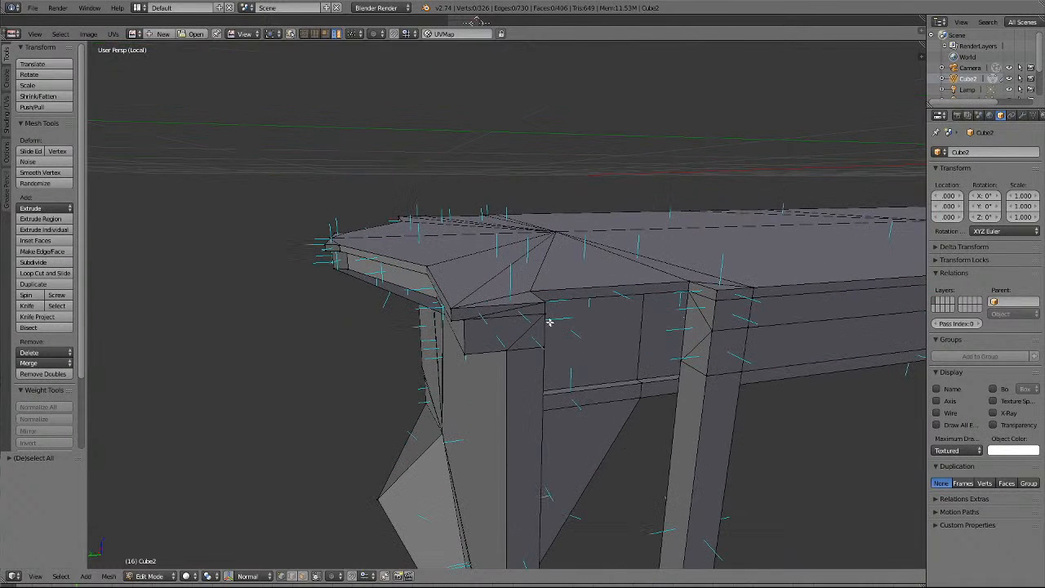
right_click(542, 312)
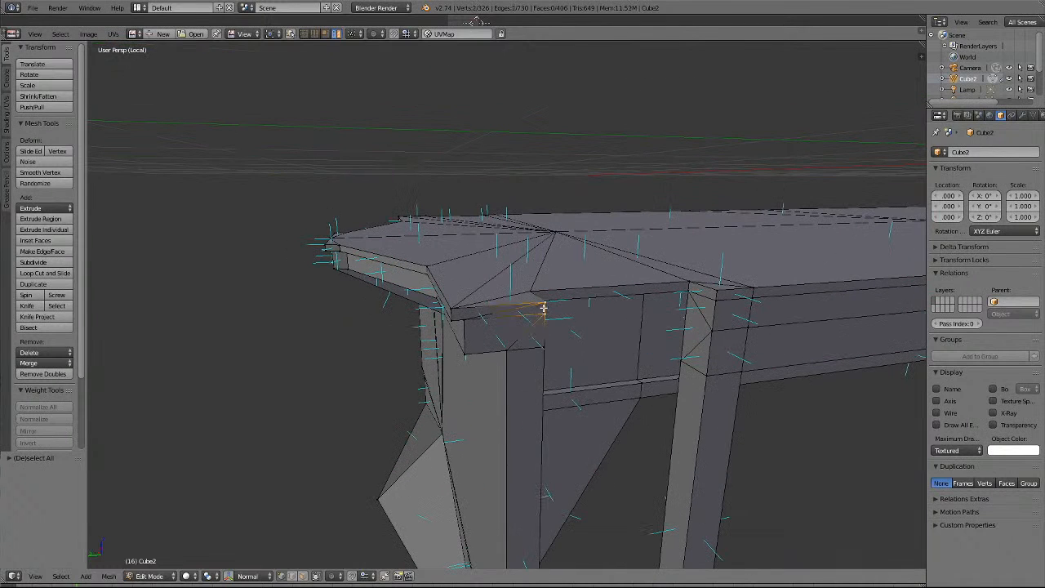
click(41, 362)
click(44, 392)
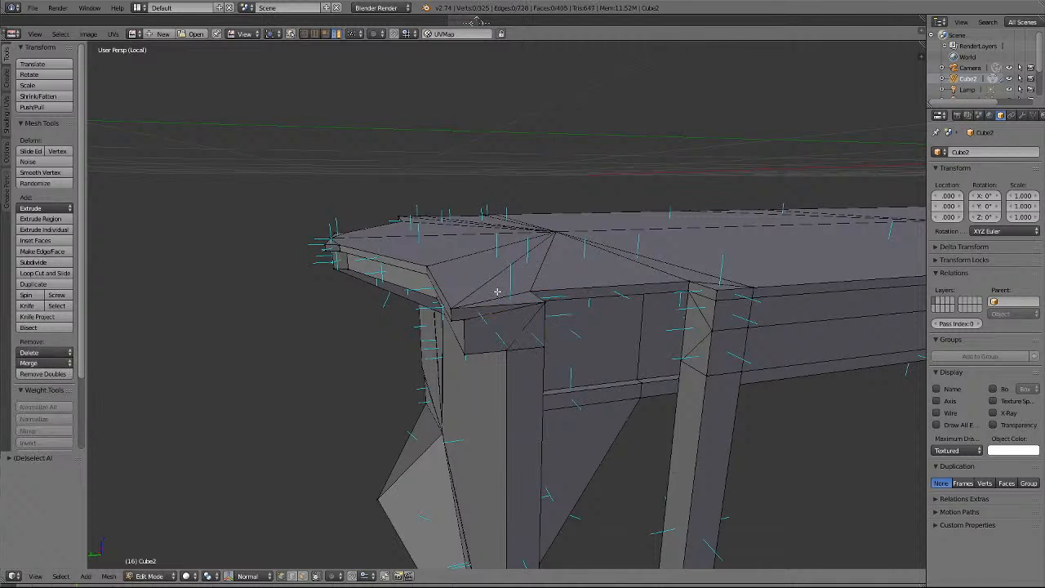
Merge the vertex on the leg's inner edge at the lower trim's bottom into the top surface's corner above it, using At Last, and clear the selection.
key(KP_6)
key(KP_6)
key(KP_6)
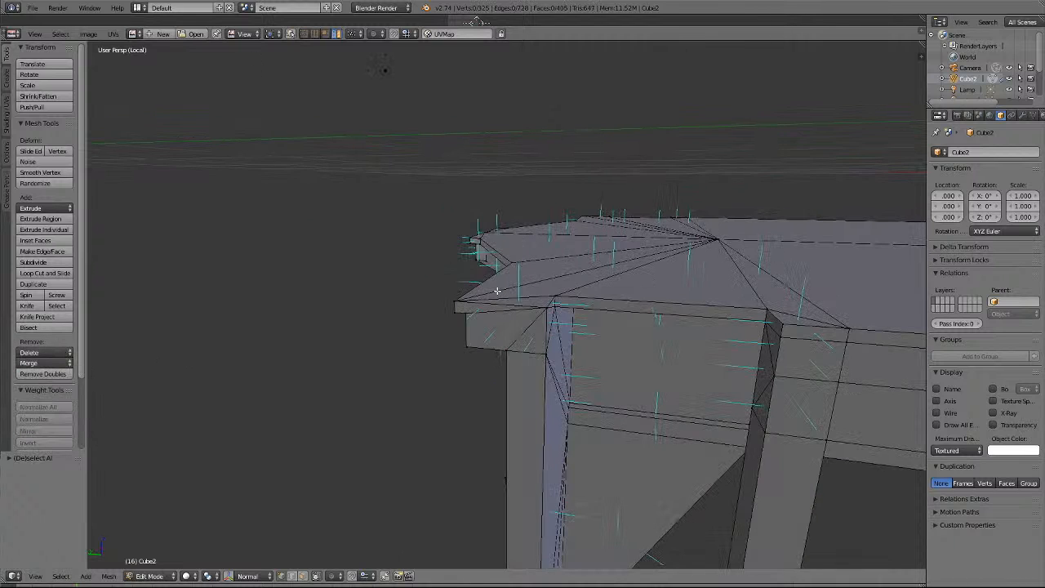
key(KP_6)
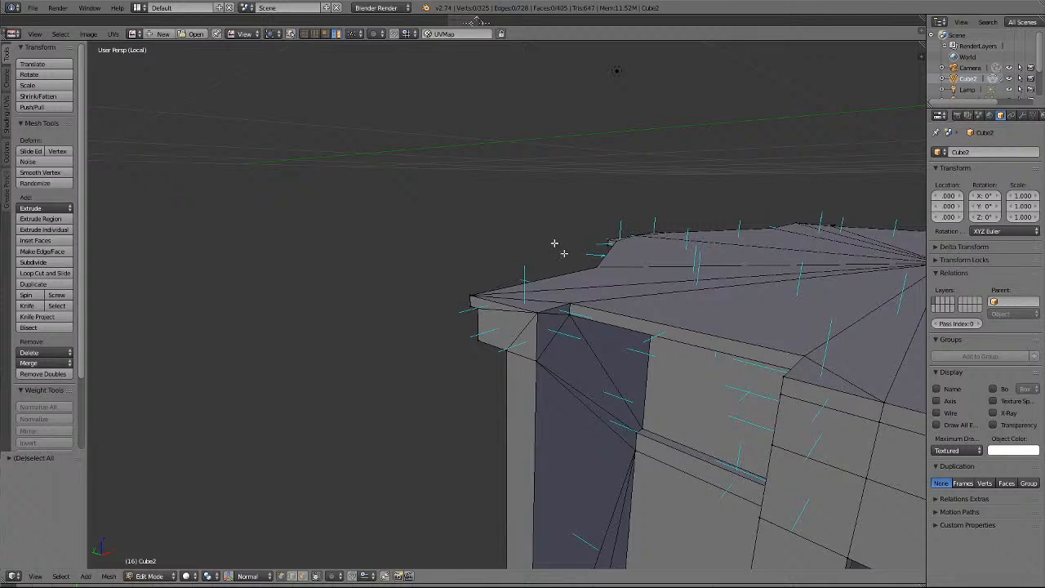
right_click(540, 357)
shift+right_click(538, 315)
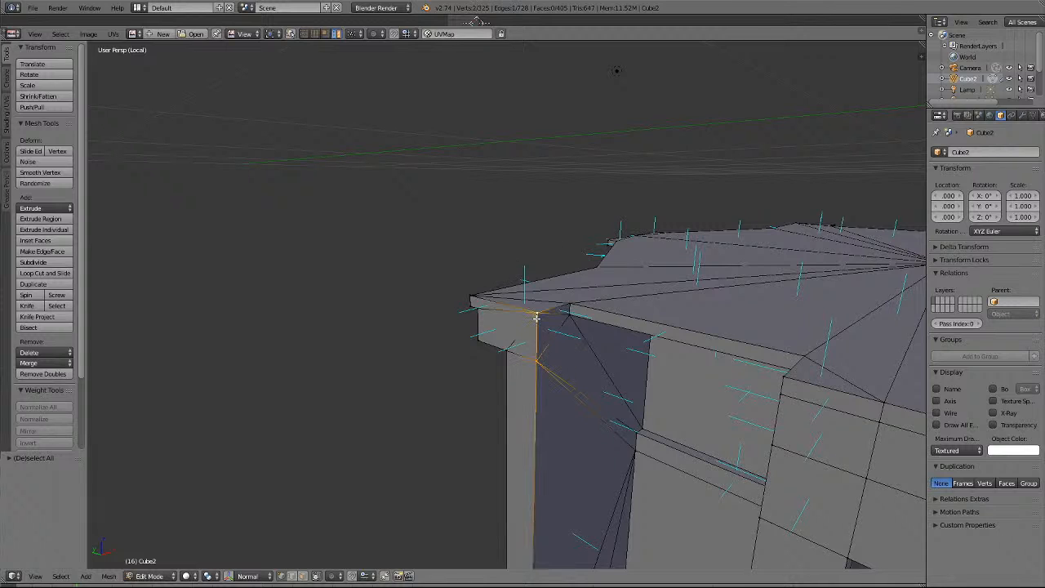
click(43, 364)
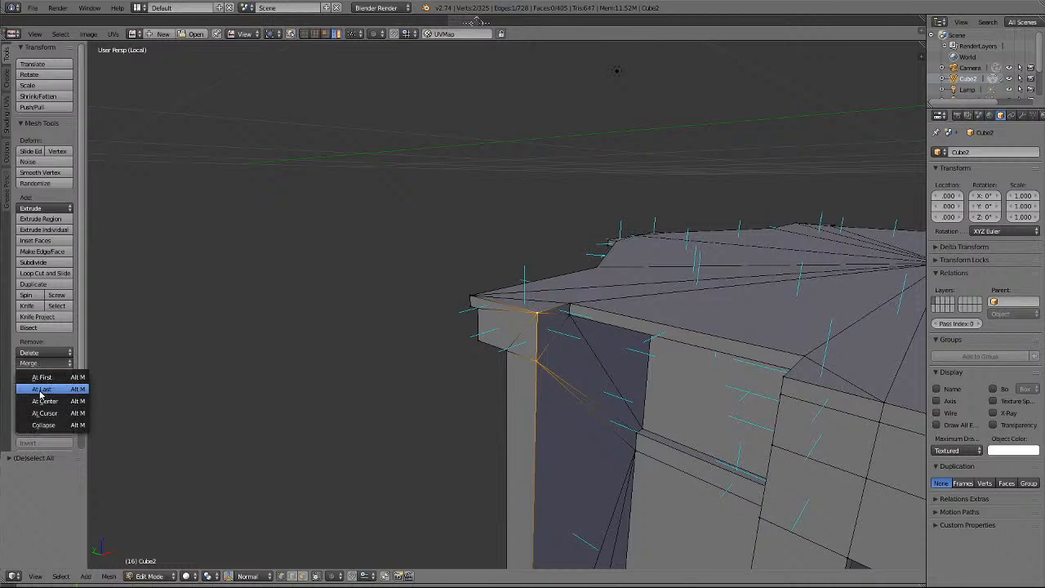
click(40, 394)
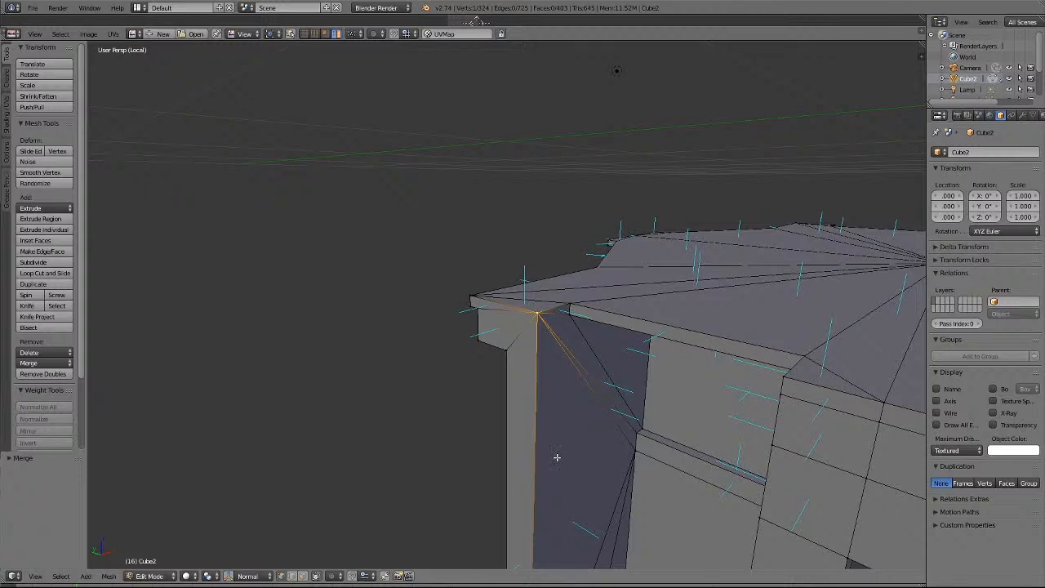
key(a)
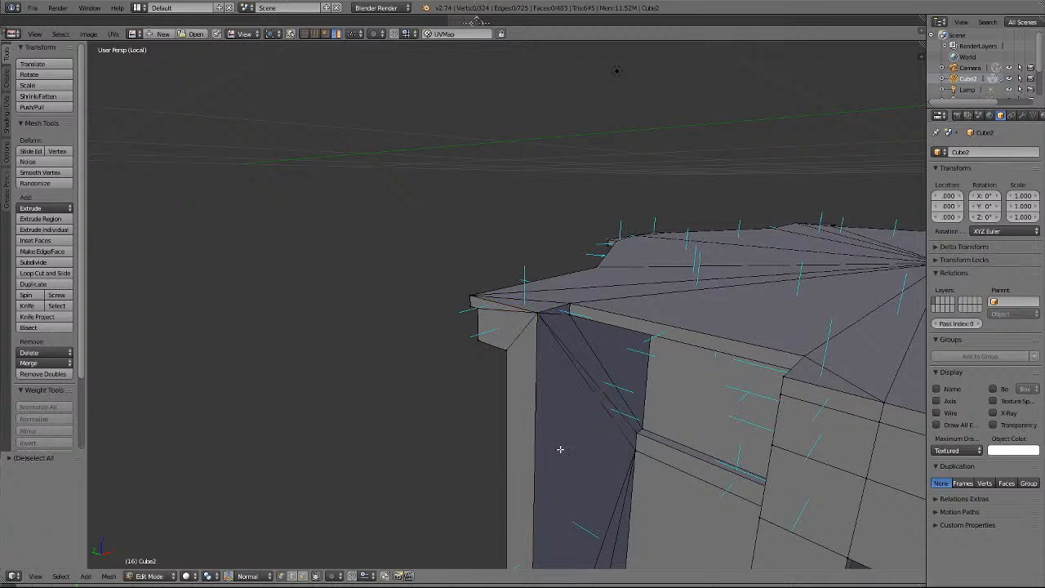
Examine the top surface, trims and legs at both table ends for remaining redundant vertices and faulty faces.
scroll(560, 449, down, 5)
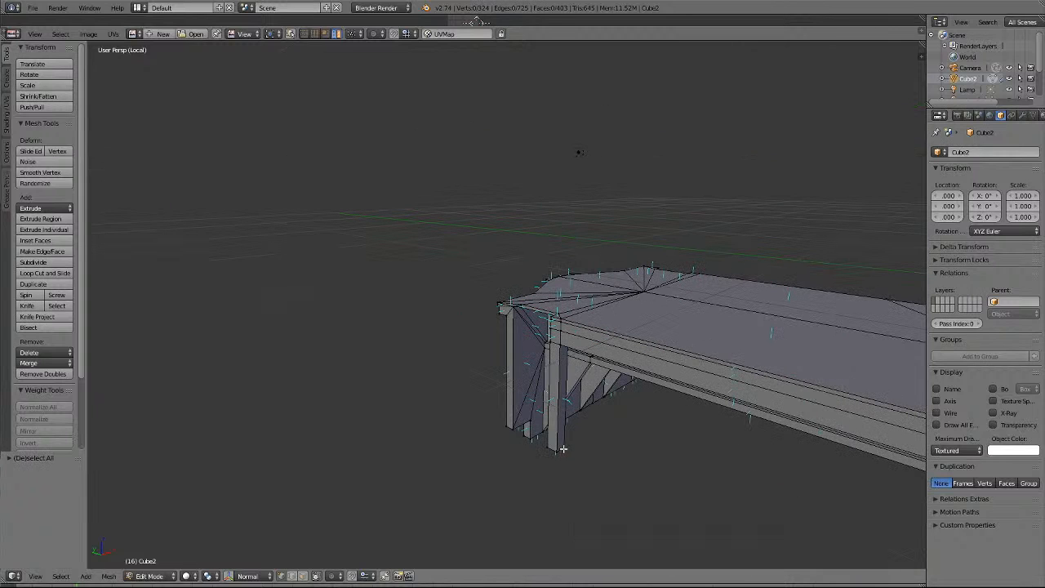
scroll(608, 440, up, 6)
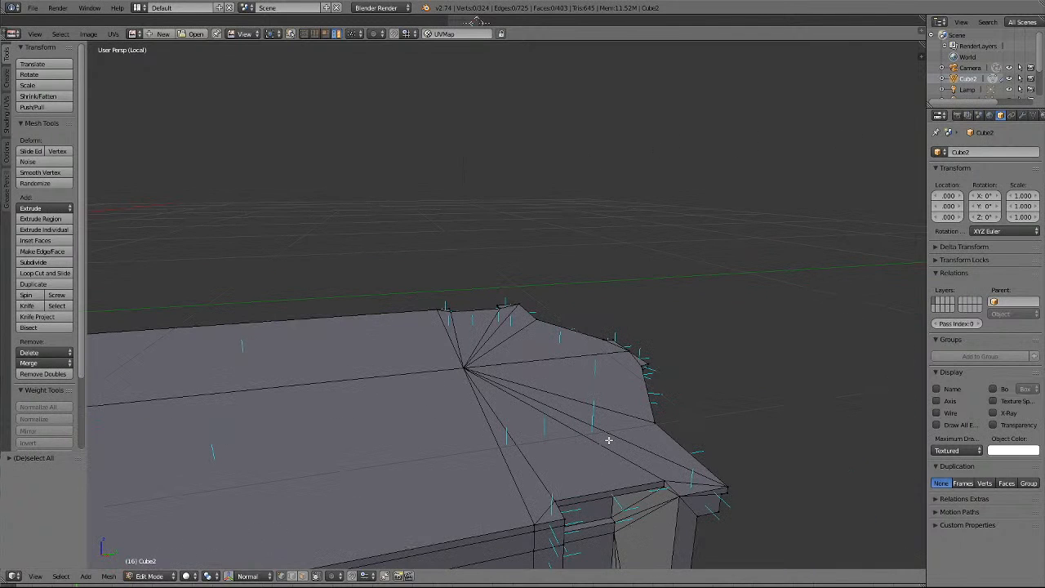
scroll(608, 440, down, 8)
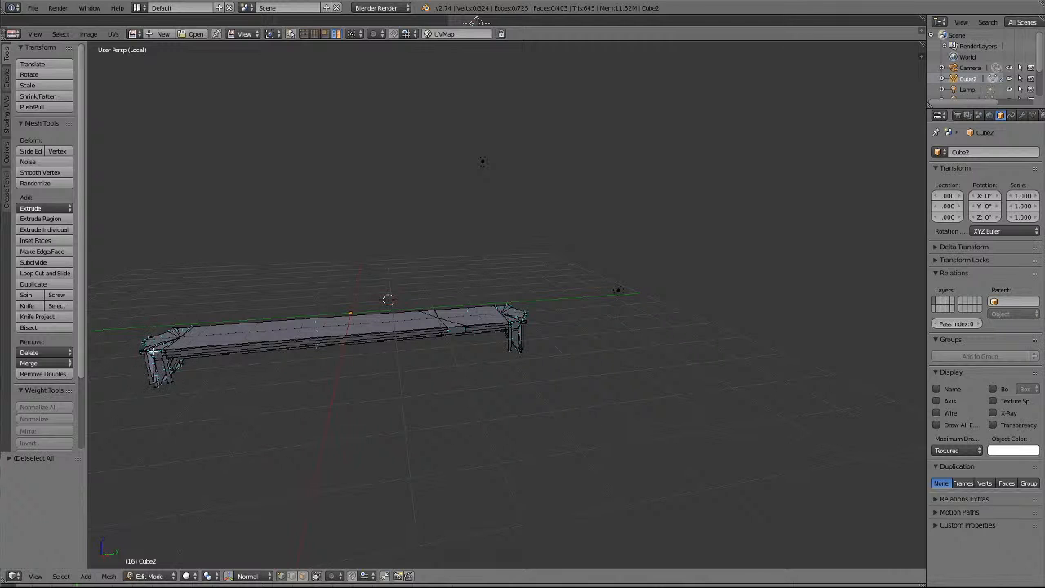
key(KP_Decimal)
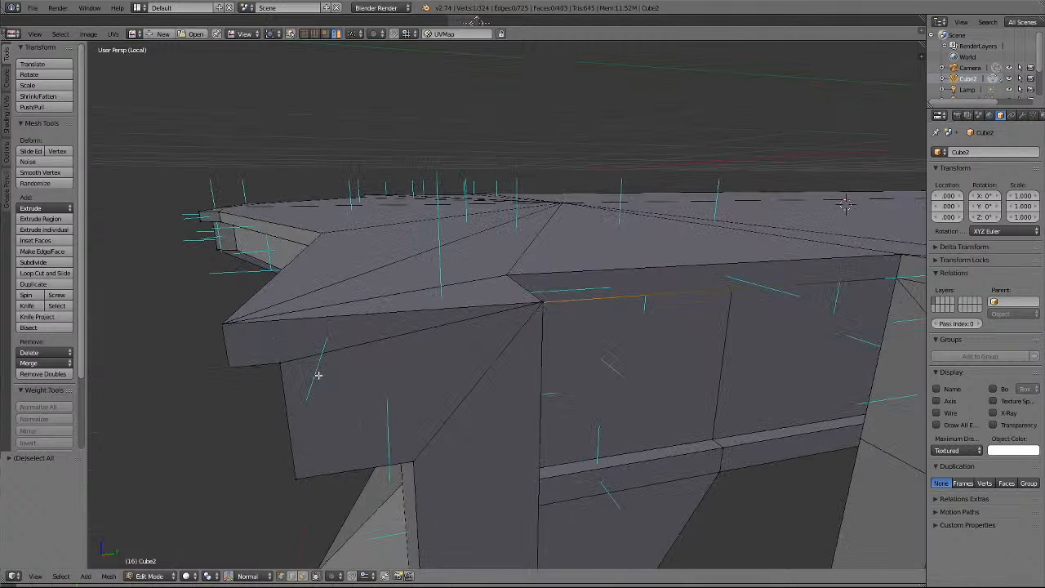
scroll(427, 506, down, 4)
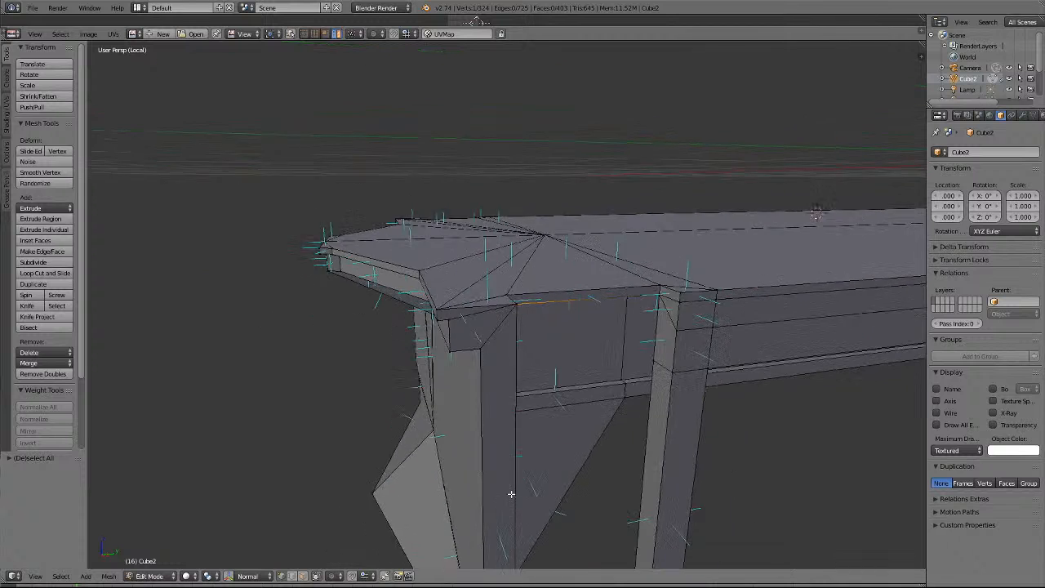
key(KP_4)
key(KP_4)
key(KP_4)
key(KP_4)
key(KP_4)
key(KP_4)
key(KP_4)
key(KP_4)
key(KP_4)
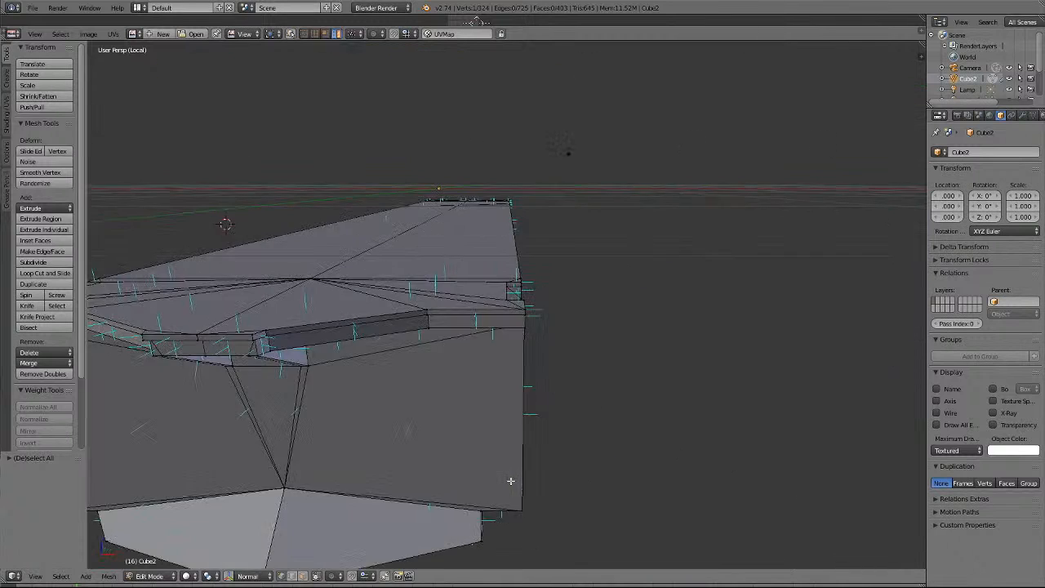
scroll(511, 481, down, 6)
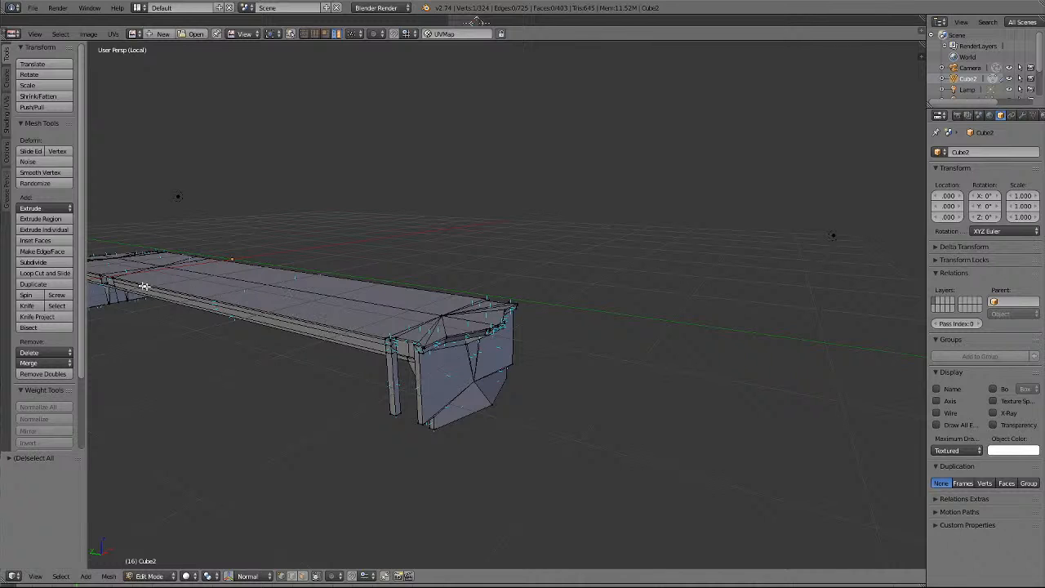
Merge the mid-height vertex at one side of the beam's notch into the upper corner vertex above it, using At Last.
scroll(205, 320, down, 2)
right_click(216, 287)
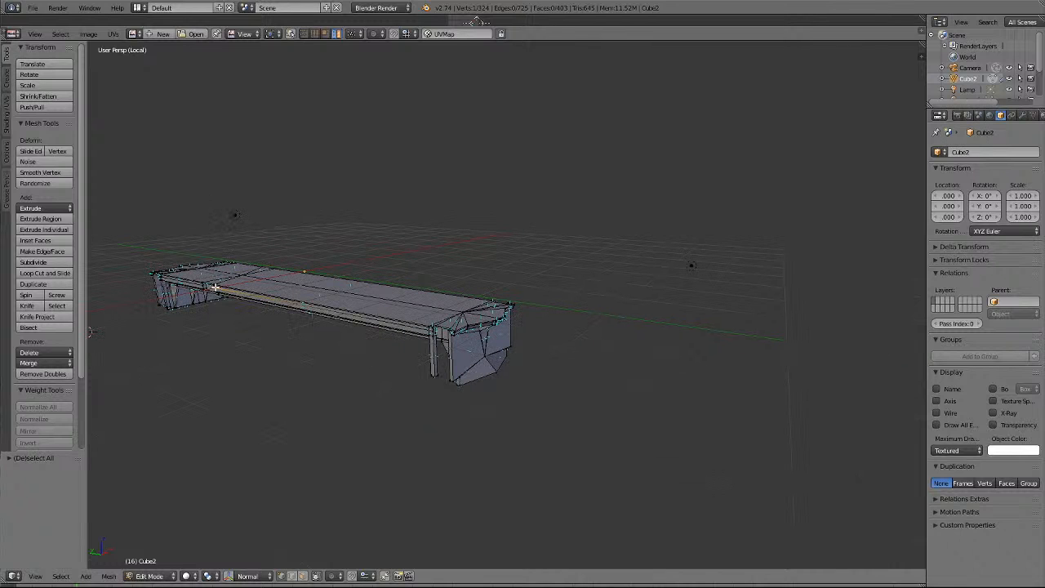
key(KP_Decimal)
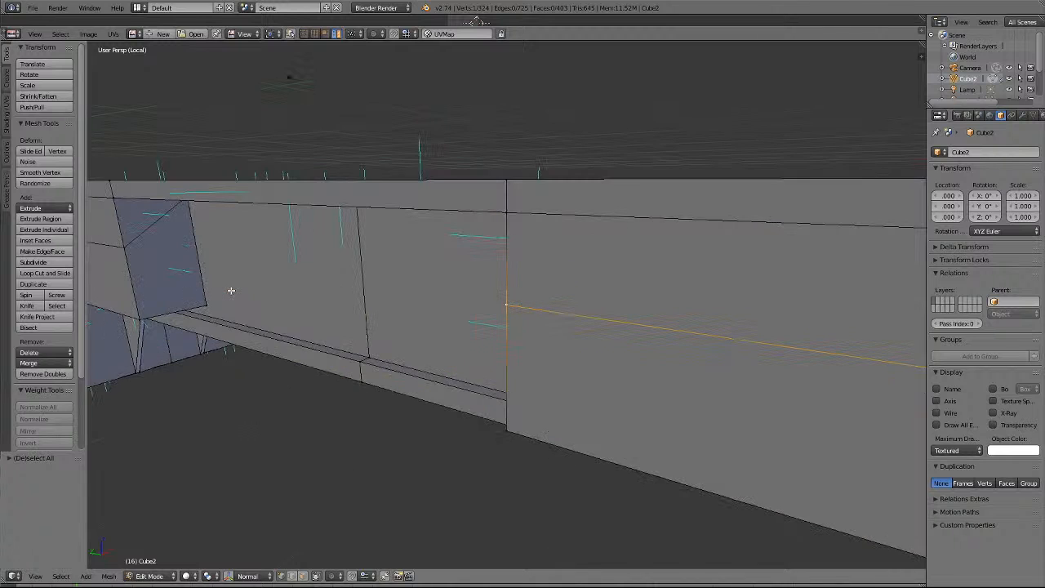
key(KP_4)
key(KP_4)
key(KP_4)
key(KP_4)
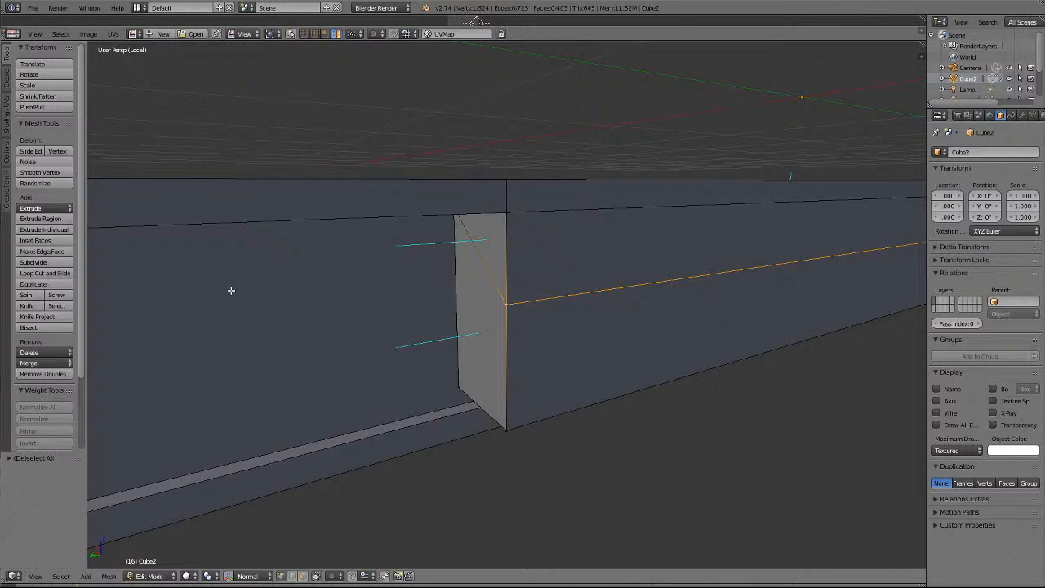
scroll(273, 312, down, 5)
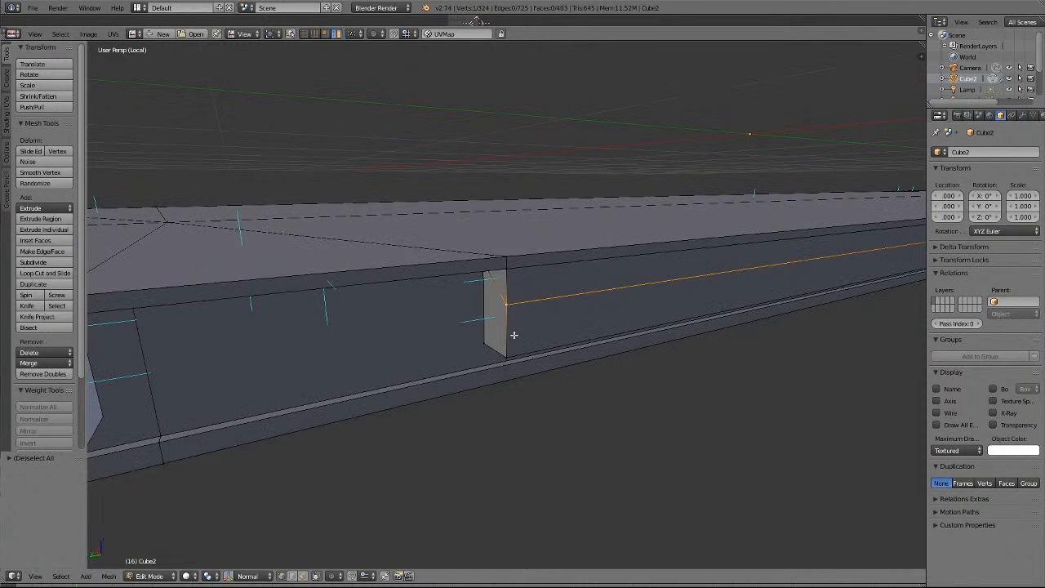
key(KP_8)
key(KP_8)
key(KP_8)
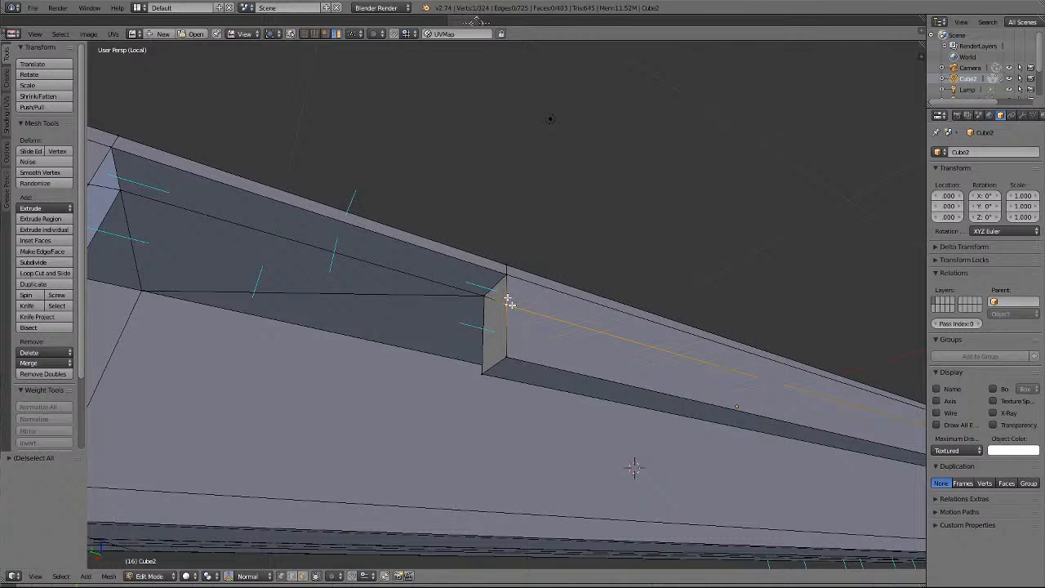
shift+right_click(505, 271)
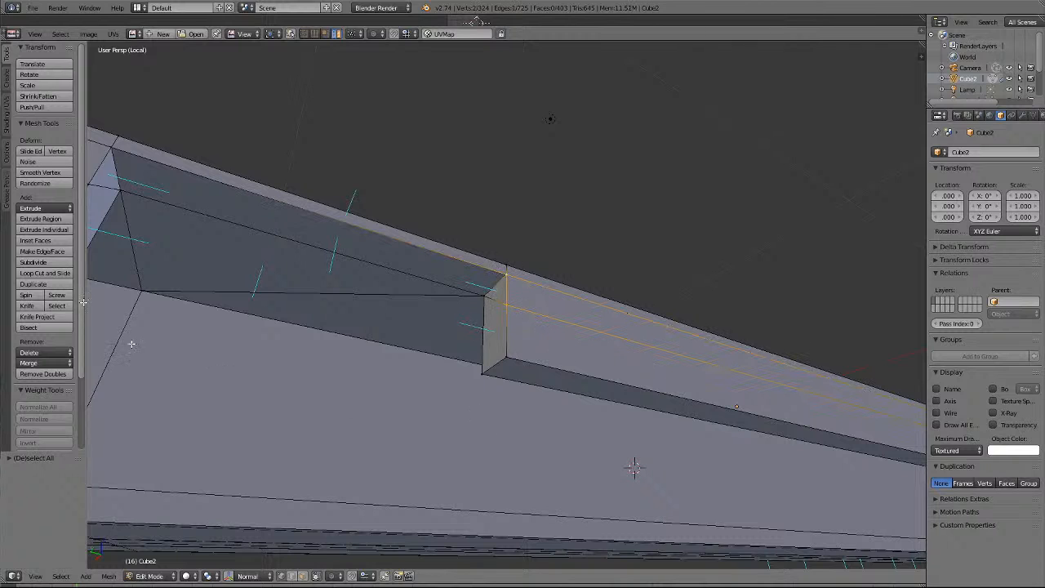
click(43, 362)
click(47, 390)
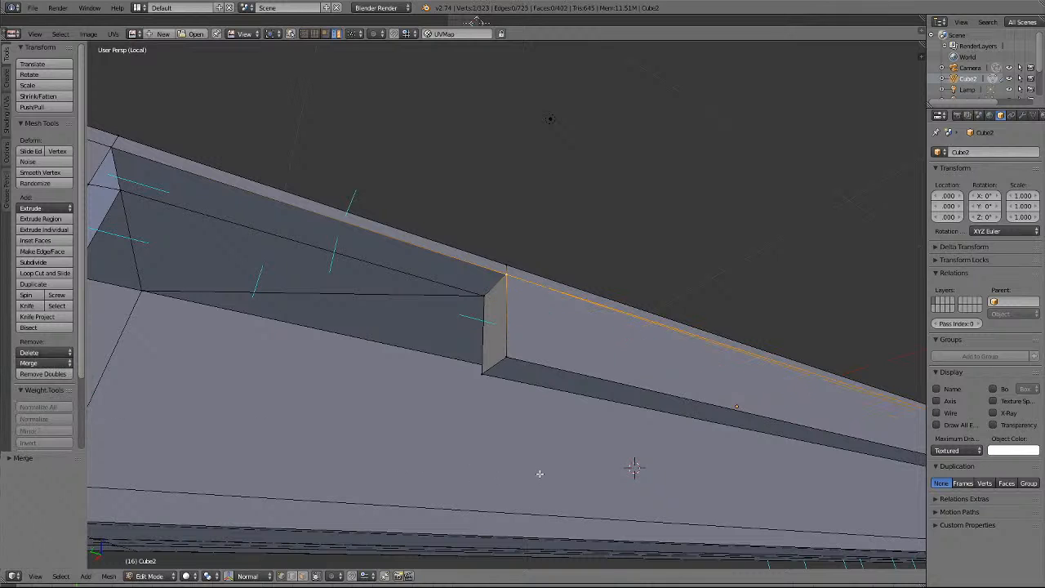
On the opposite side of the notch, merge the mid-height vertex into the upper corner vertex with At Last.
middle_drag(541, 474, 732, 465)
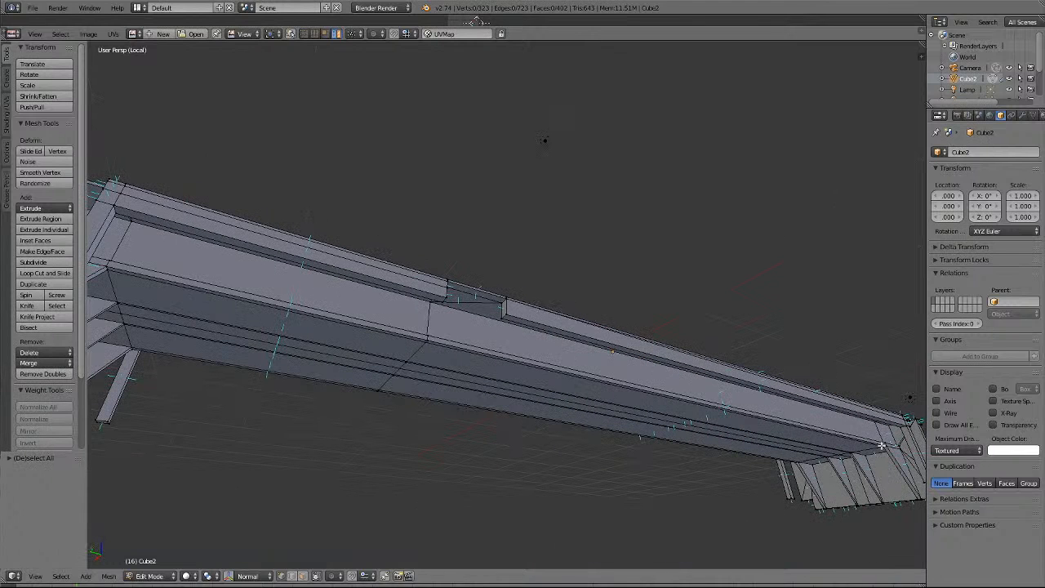
right_click(442, 285)
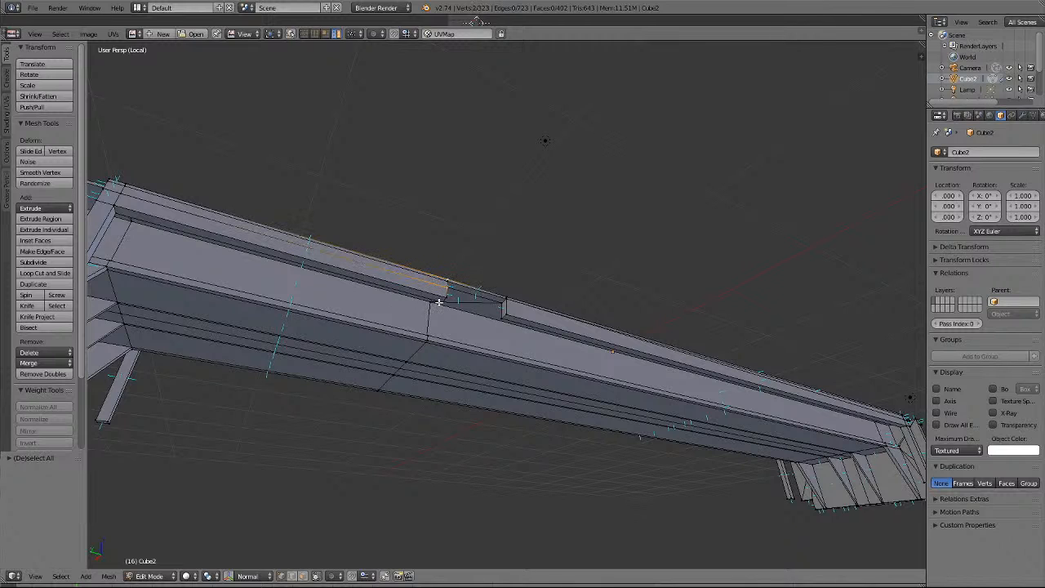
key(a)
right_click(447, 290)
shift+right_click(447, 282)
key(KP_3)
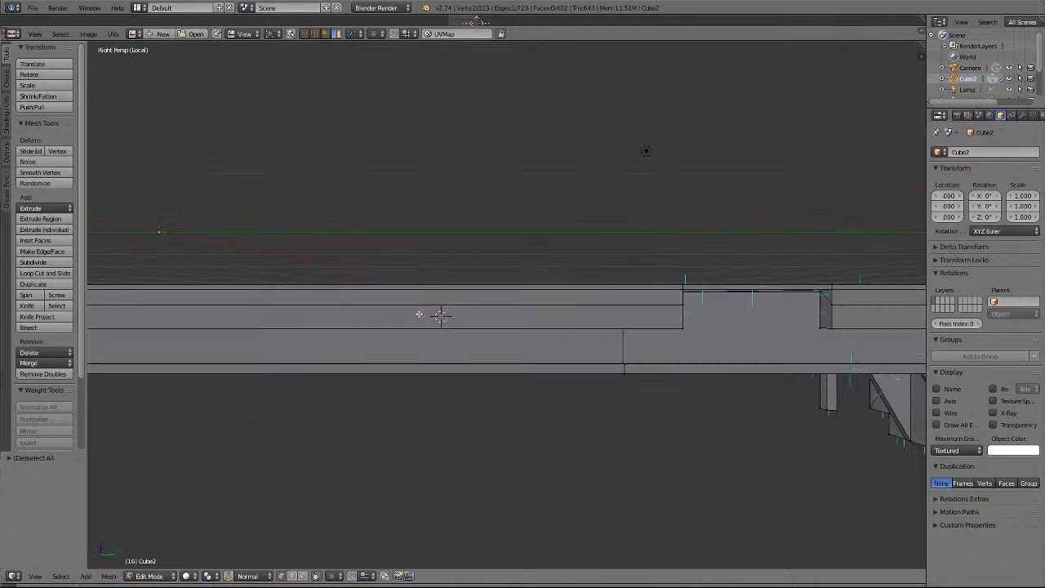
scroll(527, 380, down, 5)
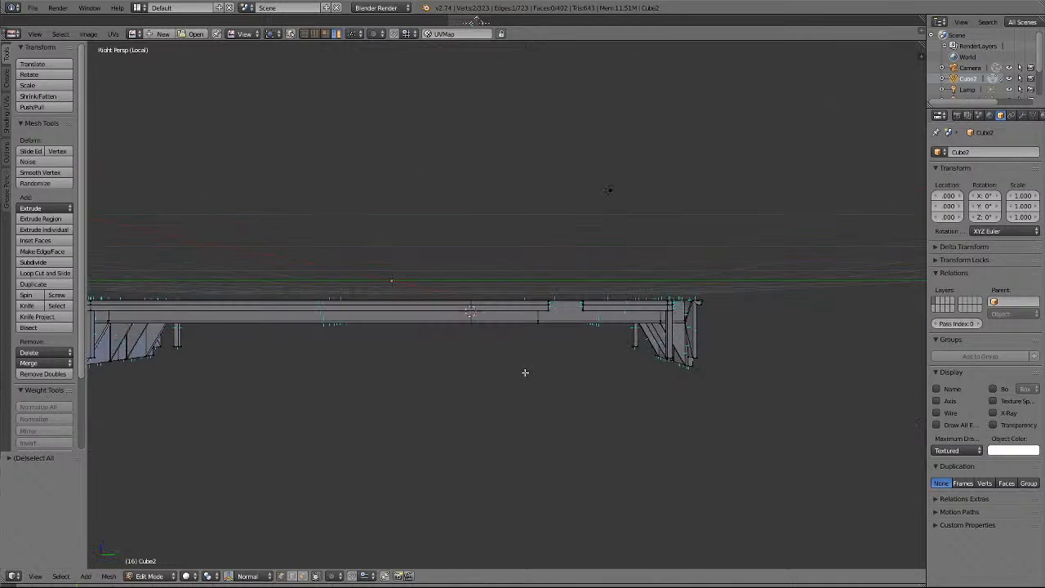
key(KP_Decimal)
key(KP_6)
key(KP_6)
key(KP_6)
key(KP_6)
key(KP_6)
key(KP_6)
key(KP_6)
key(KP_6)
key(KP_6)
key(KP_6)
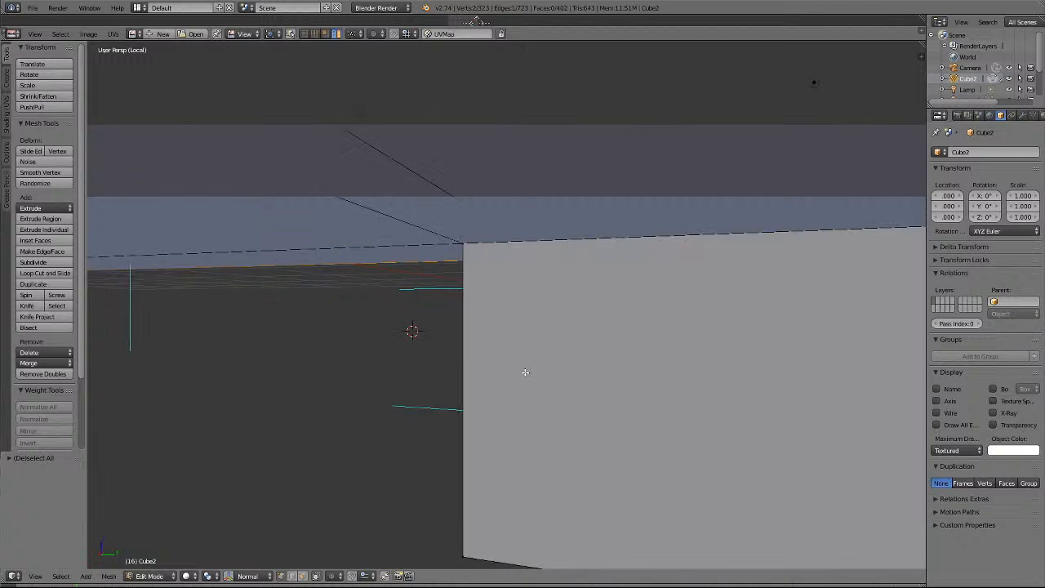
key(KP_6)
key(KP_6)
key(KP_6)
key(KP_6)
key(KP_6)
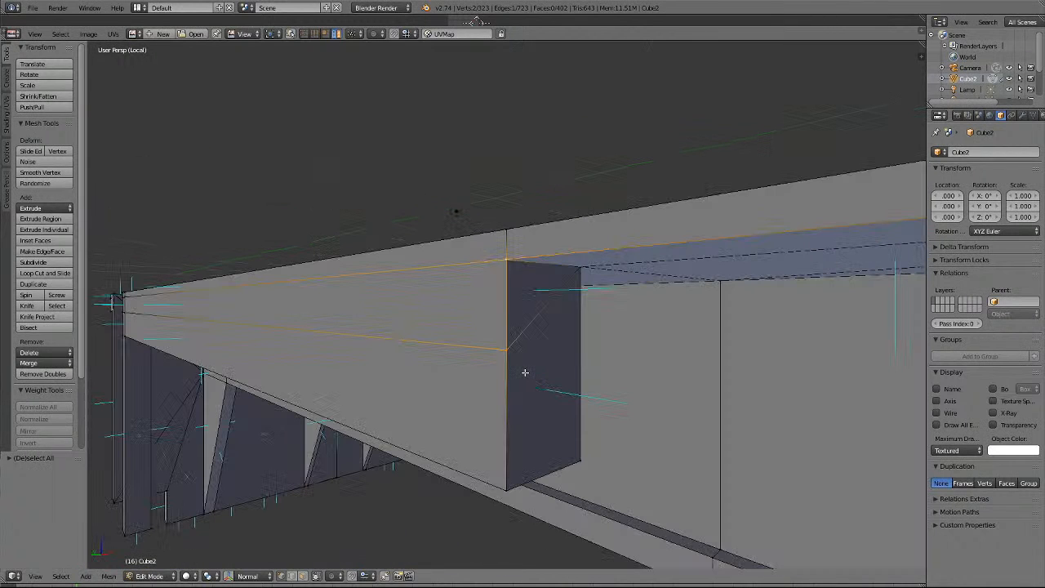
click(44, 362)
click(42, 389)
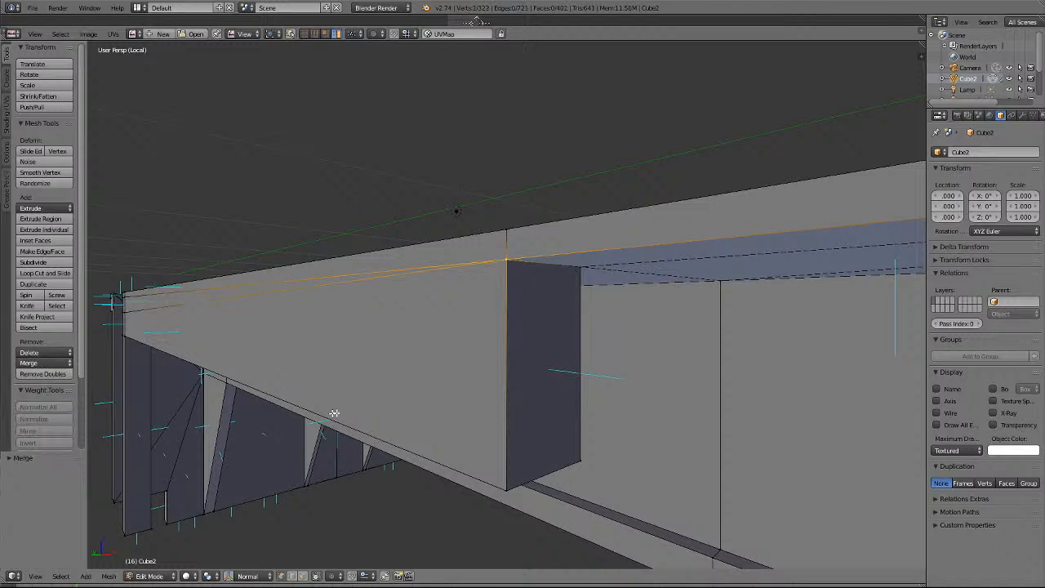
At the beam's end post, merge the two mid-height vertices on the outer face into the vertices directly above them, using At Last.
key(a)
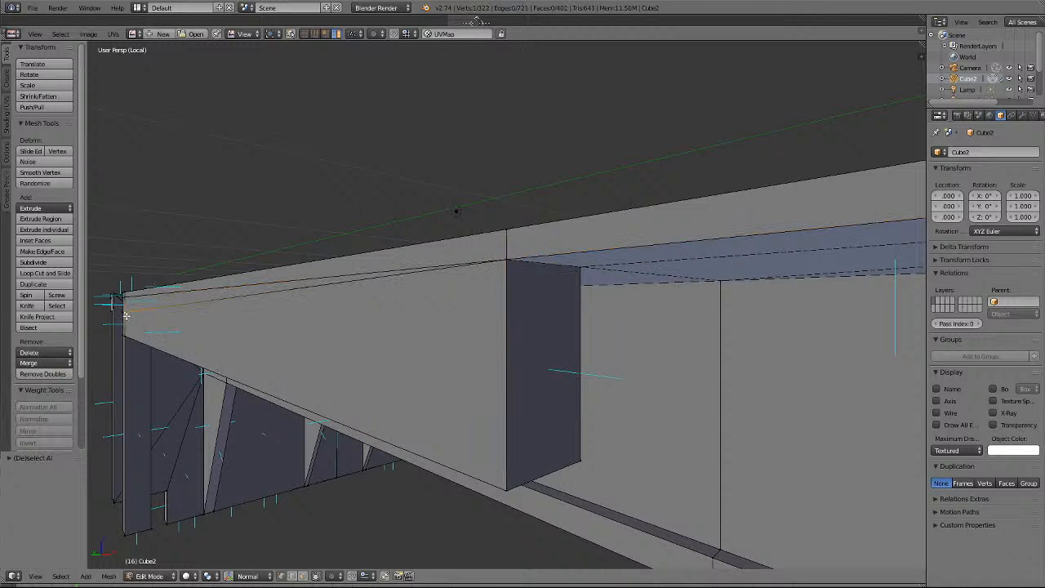
key(KP_Decimal)
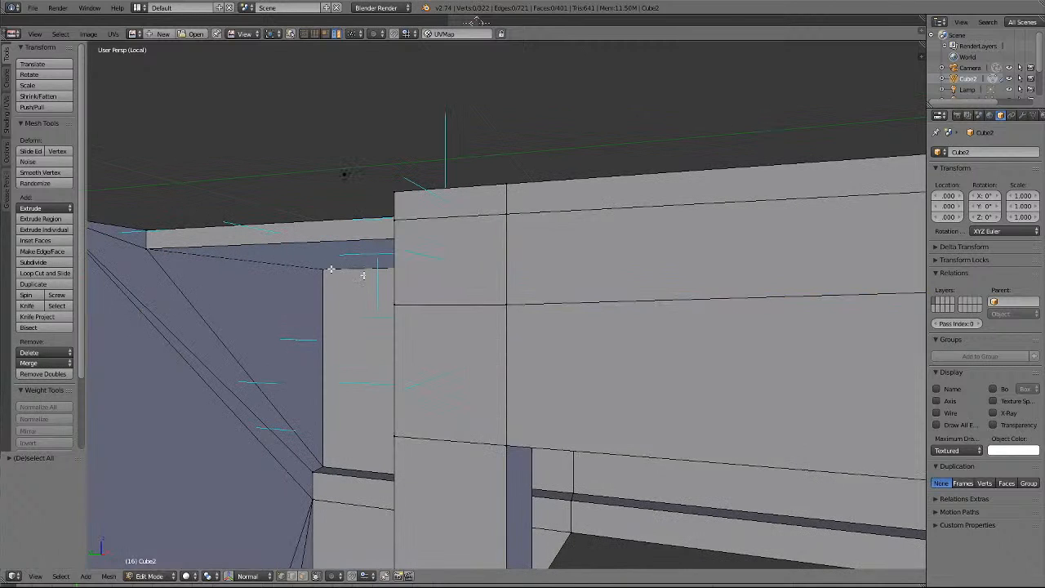
shift+right_click(513, 225)
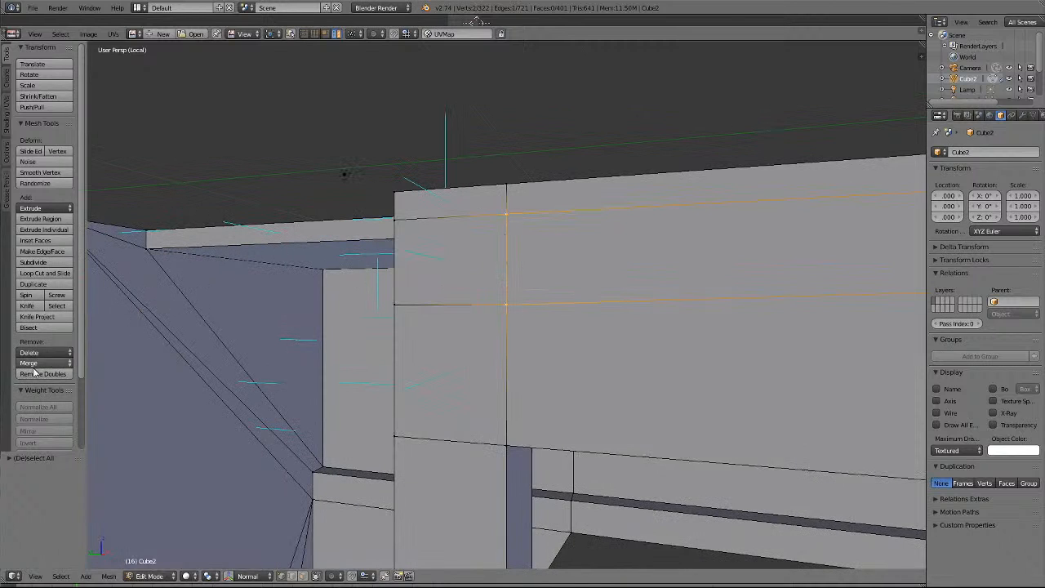
click(34, 364)
click(45, 390)
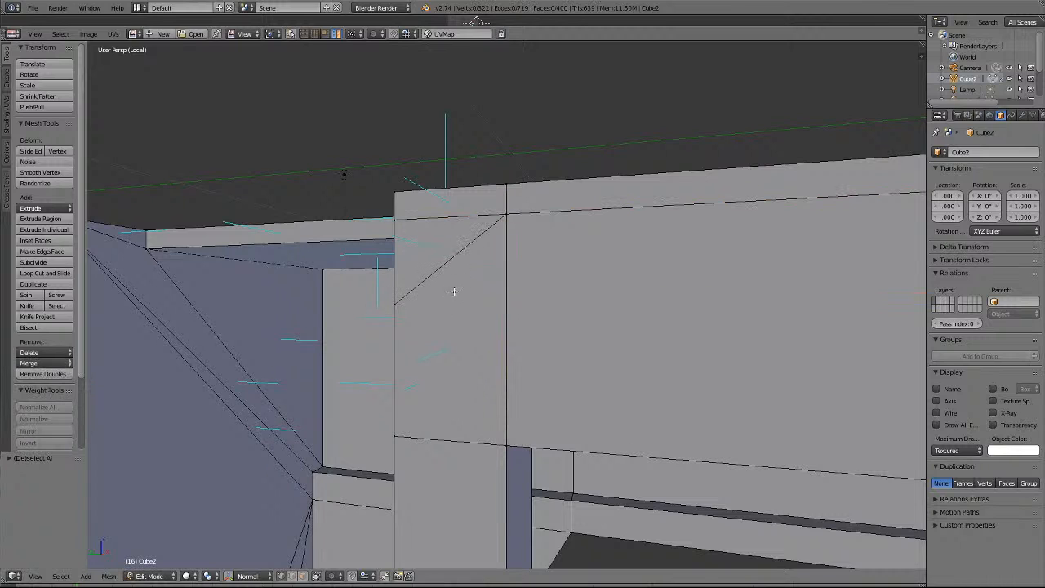
shift+right_click(400, 210)
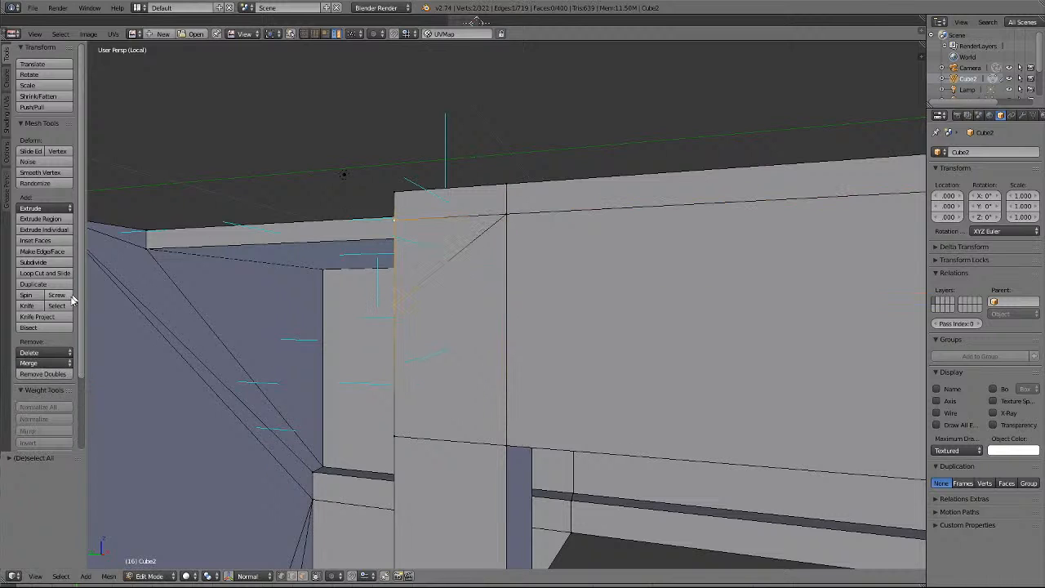
click(49, 362)
click(56, 391)
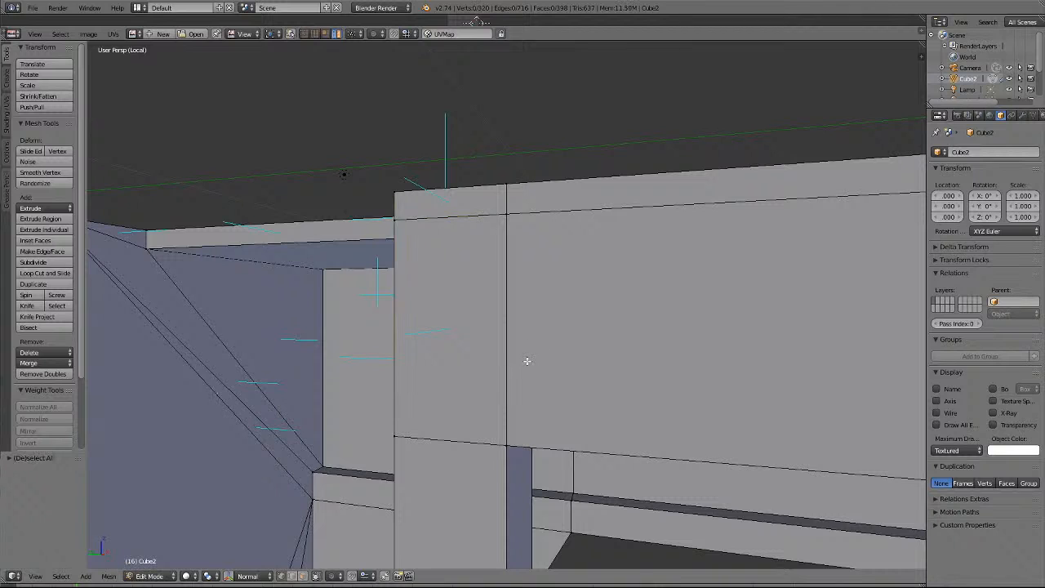
Merge the vertex just below the top edge, where the post meets the long beam, into the top-edge vertex with At Last.
key(KP_4)
key(KP_4)
key(KP_4)
key(KP_4)
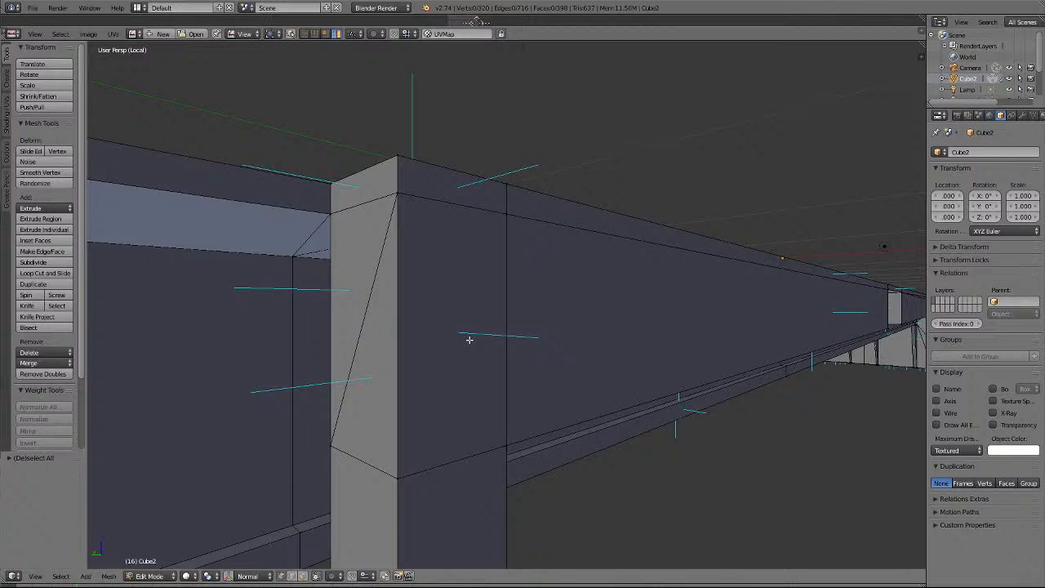
right_click(507, 219)
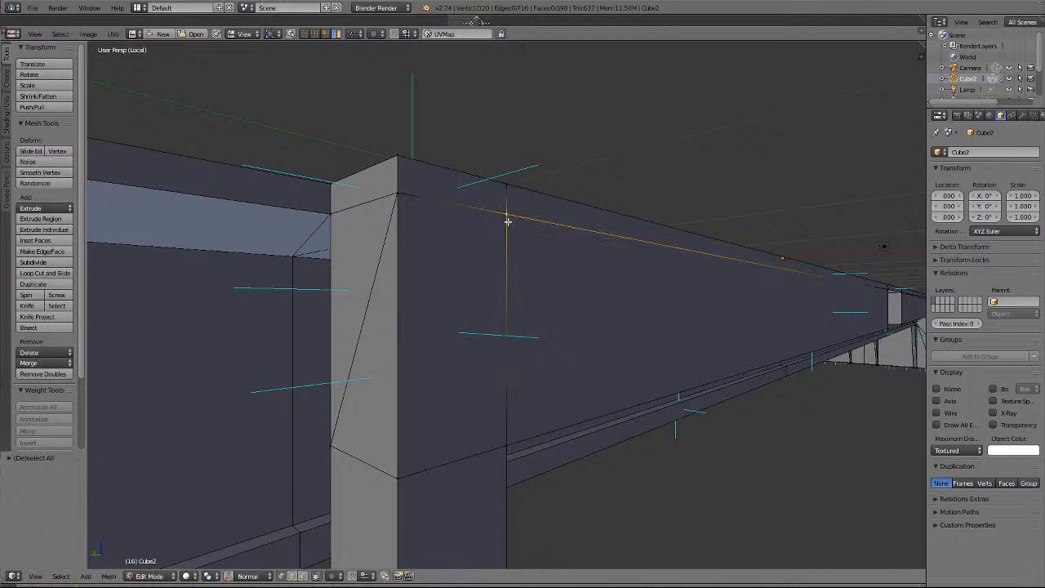
shift+right_click(507, 178)
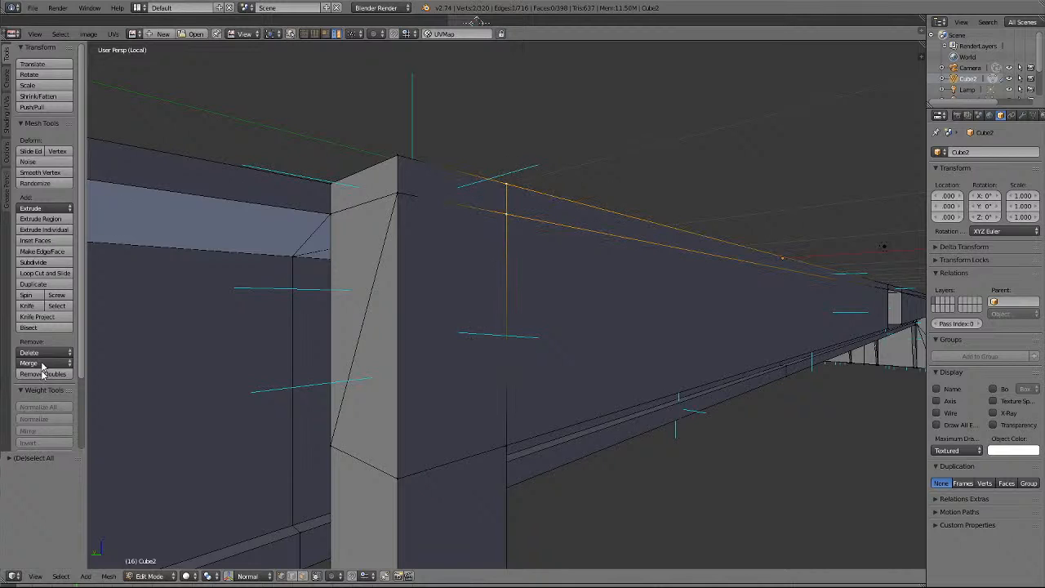
click(41, 364)
click(49, 387)
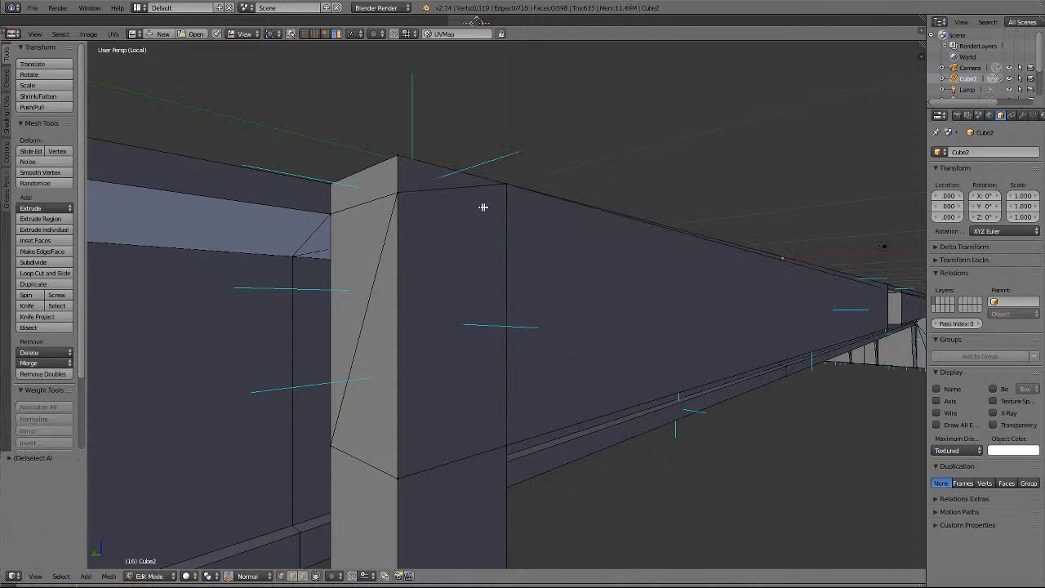
Merge the vertex just below the end post's outer top corner into that corner vertex, using At Last.
right_click(399, 195)
shift+right_click(398, 161)
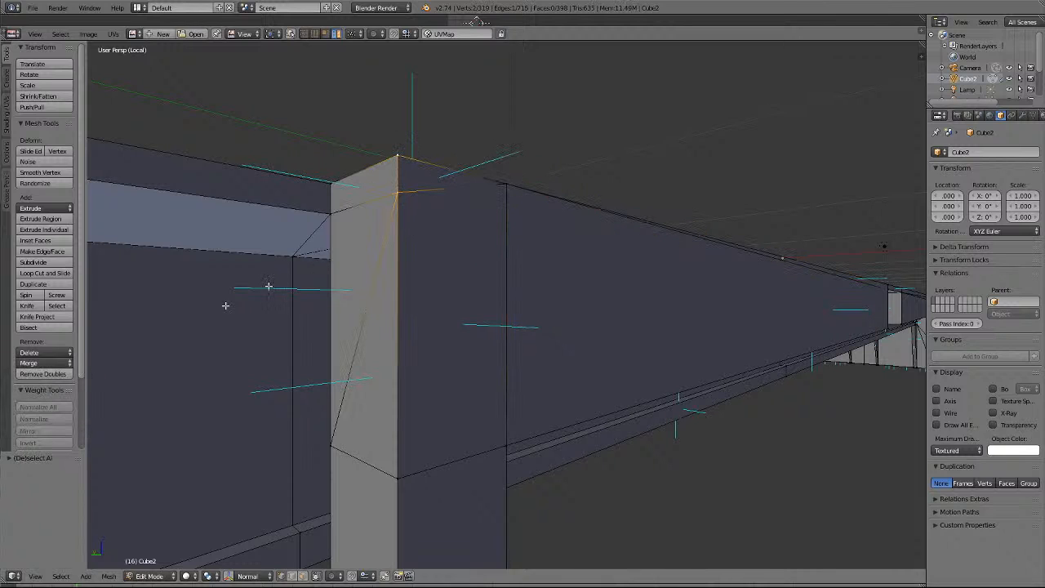
click(31, 362)
click(40, 389)
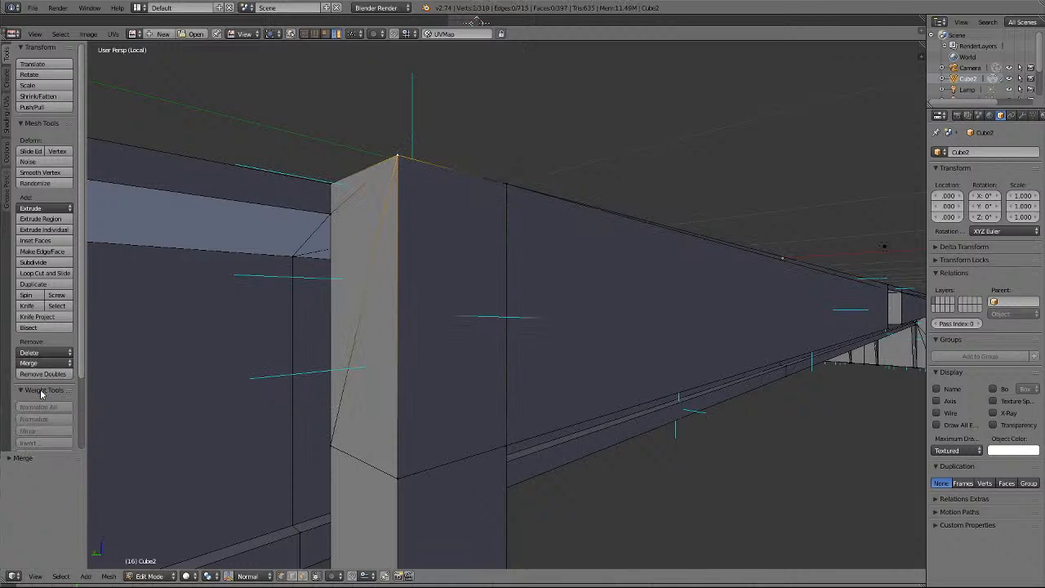
Merge the lower vertex on the end post's inner vertical edge into the vertex at that edge's upper end, using At Last.
right_click(359, 448)
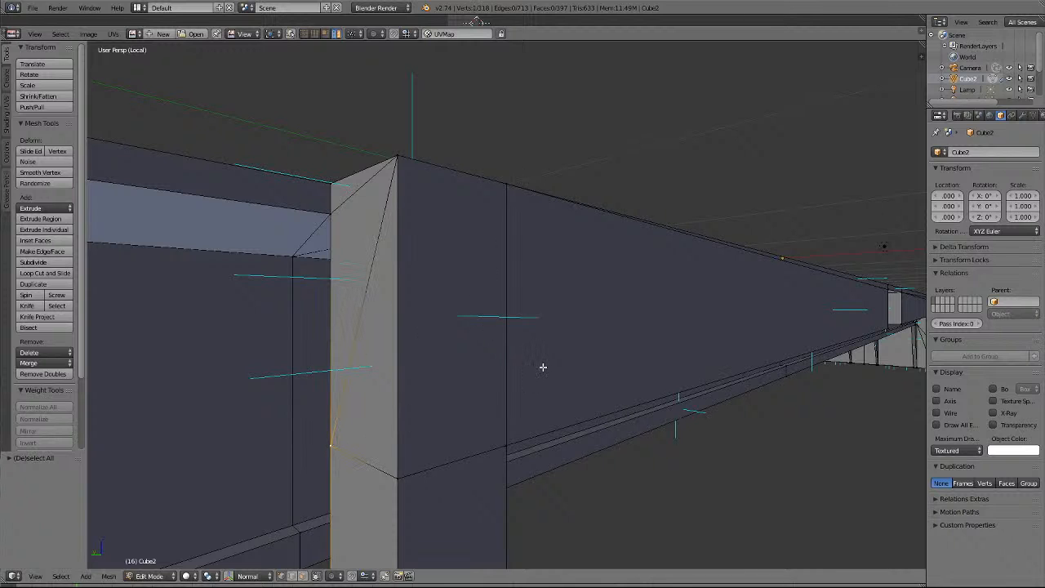
key(a)
key(KP_4)
key(KP_4)
key(KP_4)
key(KP_4)
key(KP_4)
key(KP_4)
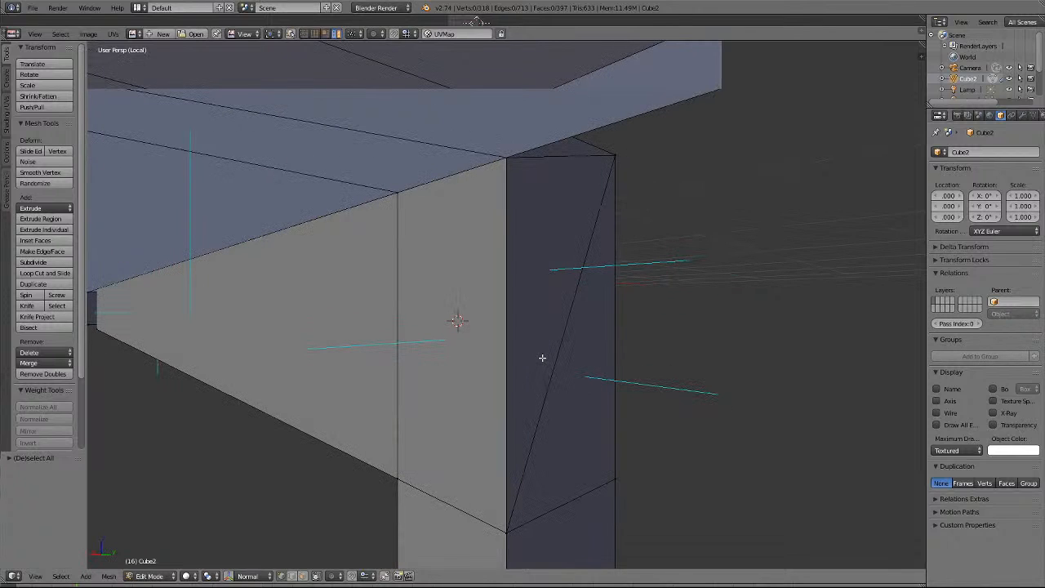
right_click(507, 533)
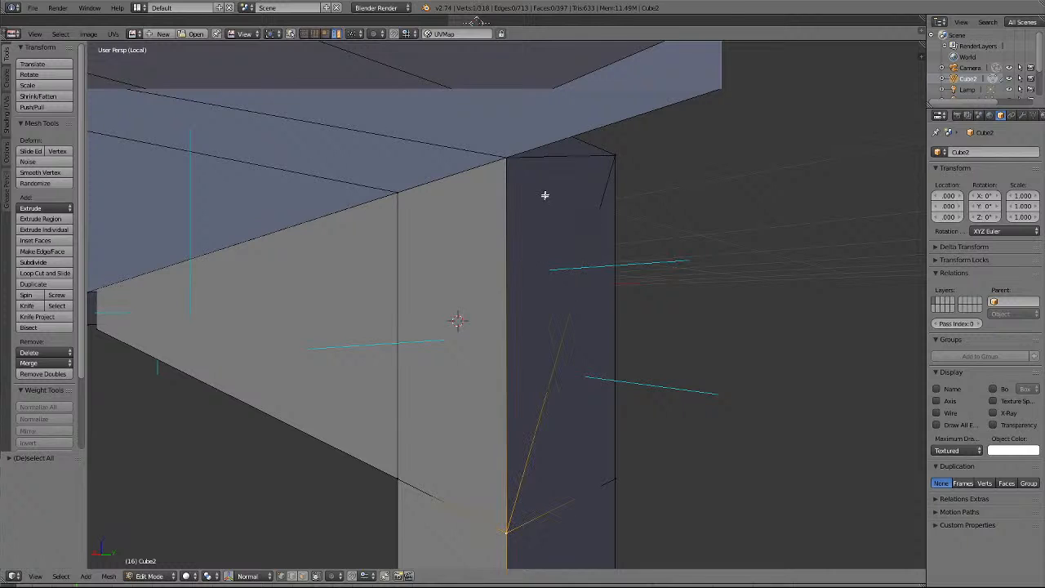
right_click(507, 158)
shift+right_click(508, 534)
shift+right_click(508, 165)
click(36, 365)
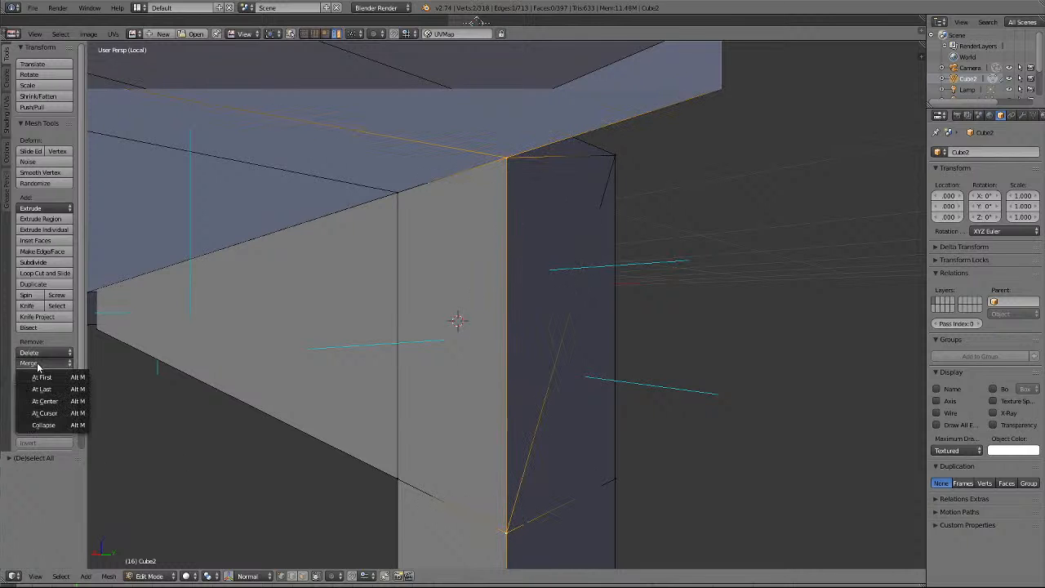
click(57, 391)
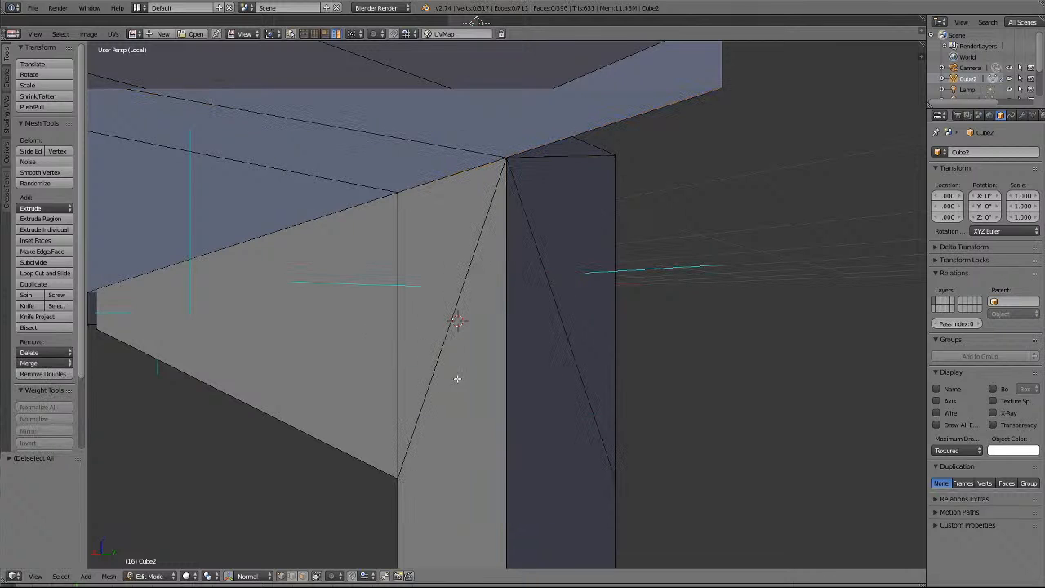
Merge the adjacent vertex along the beam's upper inner edge into the end post's upper corner vertex, using At Last.
middle_drag(387, 199, 340, 300)
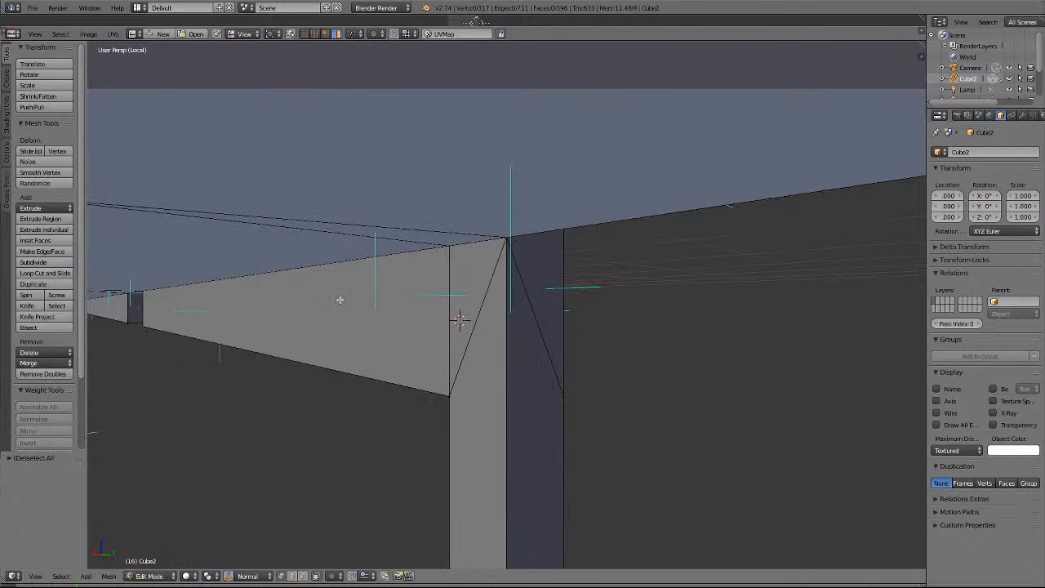
right_click(447, 247)
shift+right_click(501, 240)
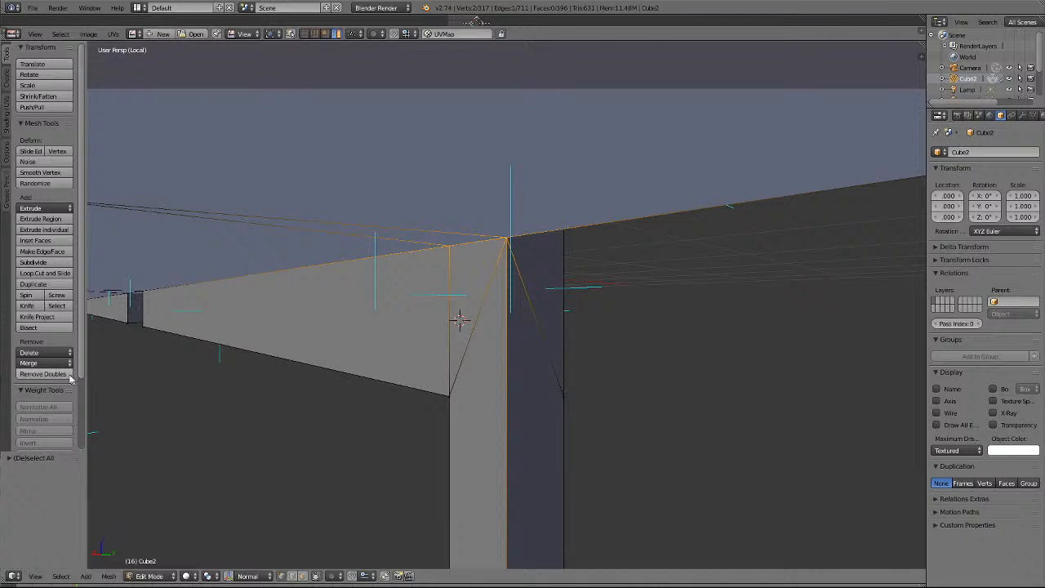
click(37, 362)
click(53, 393)
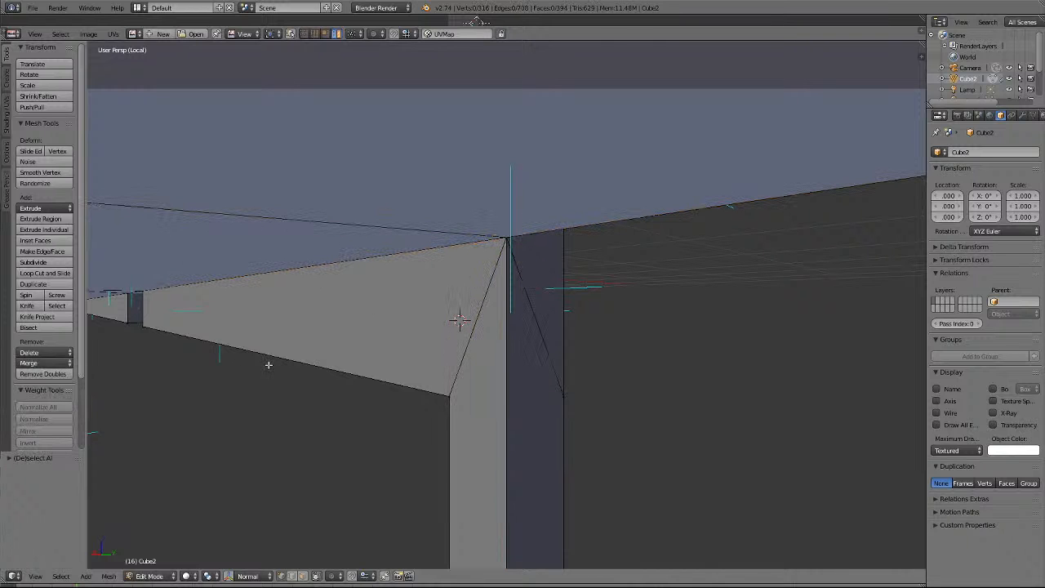
key(KP_6)
key(KP_6)
key(KP_6)
key(KP_6)
key(KP_6)
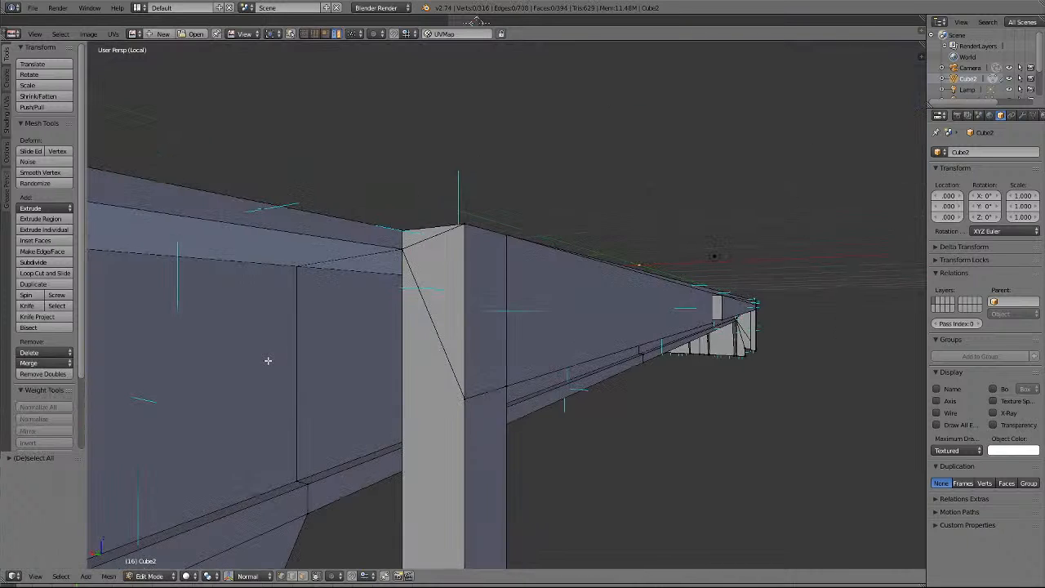
Merge the lower vertex on the end post's front vertical edge into the post's top corner vertex, using At Last.
key(KP_6)
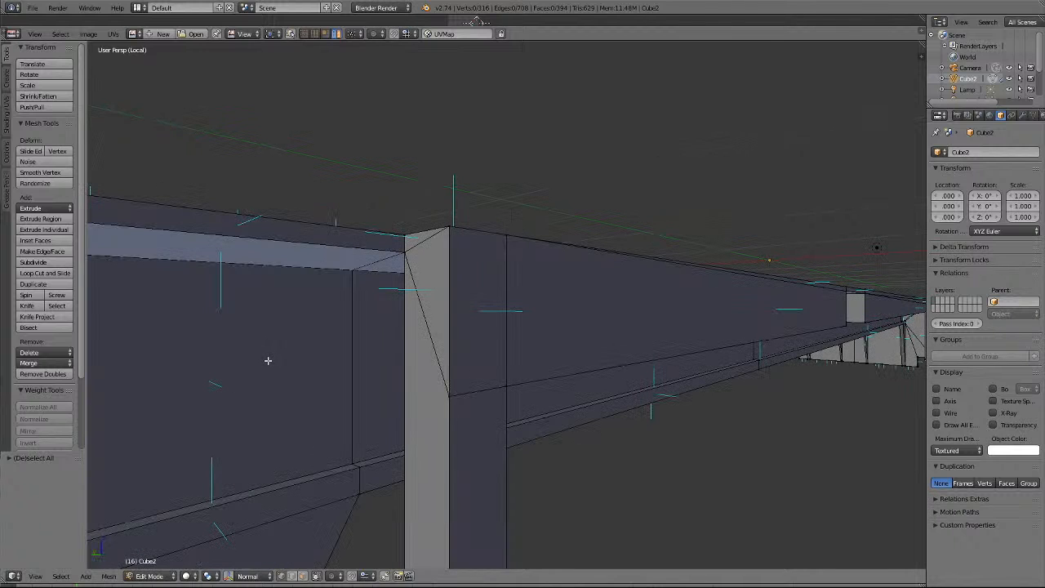
key(KP_6)
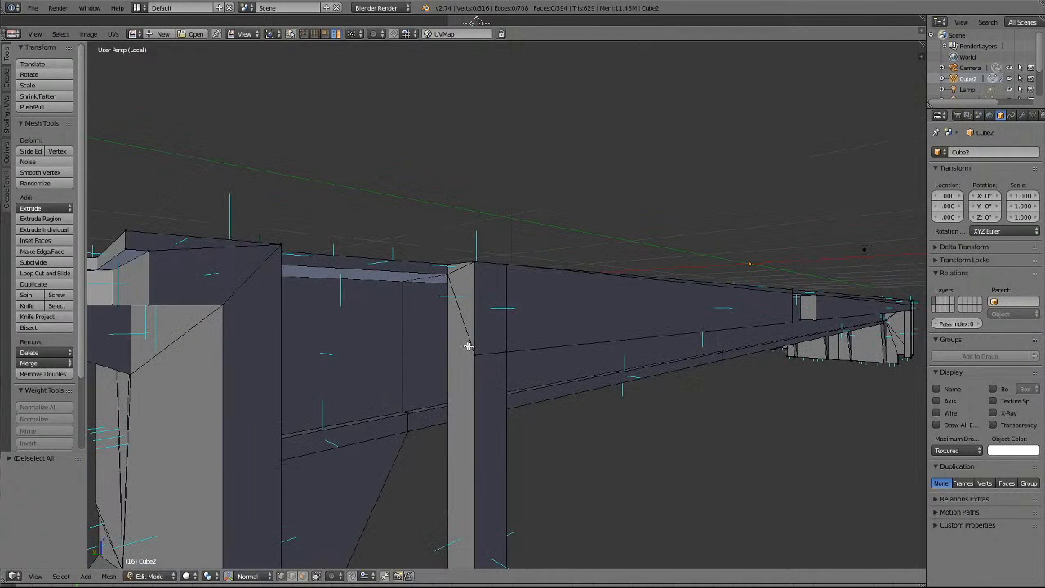
right_click(480, 357)
shift+right_click(476, 263)
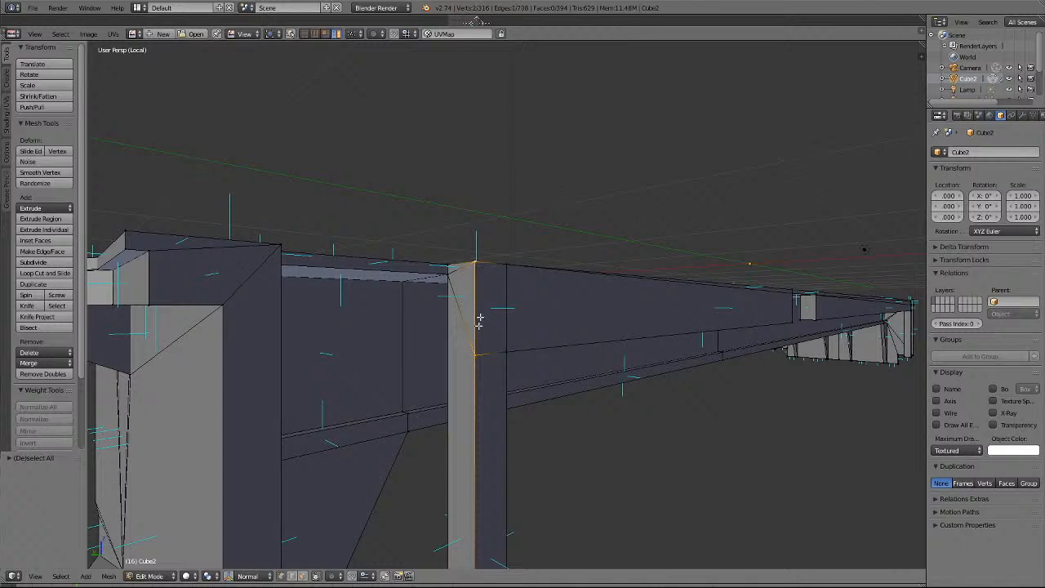
click(44, 364)
click(47, 390)
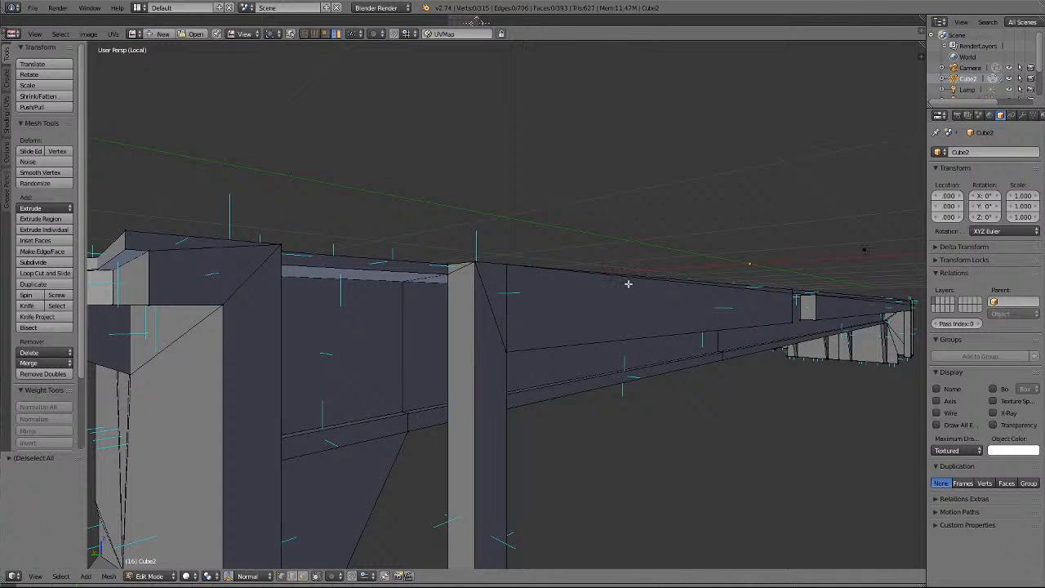
Merge the beam's top-edge vertex beside the end post into the post's top corner vertex with At Last, and clear the selection.
middle_drag(627, 283, 625, 283)
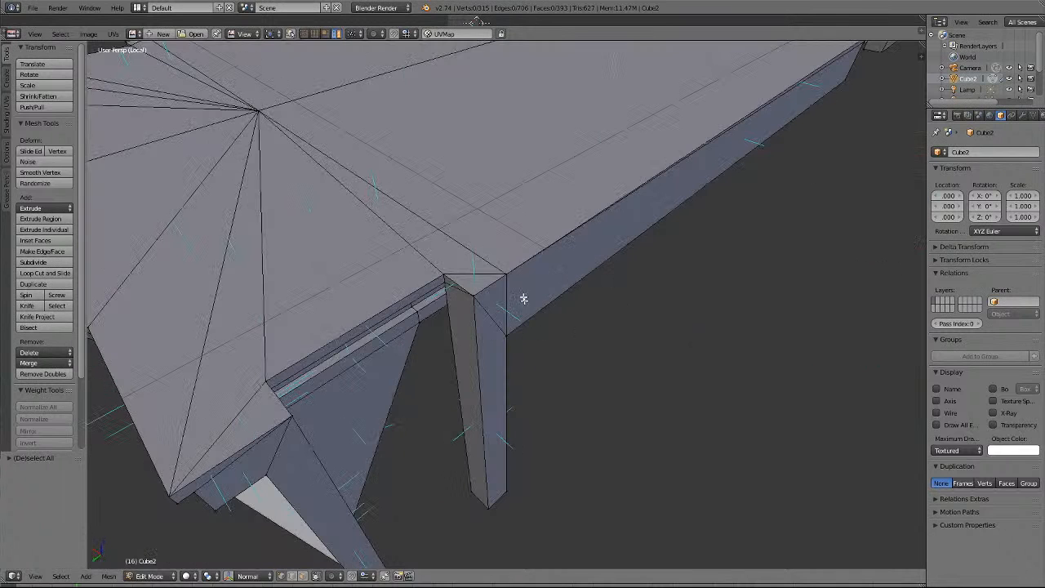
right_click(498, 279)
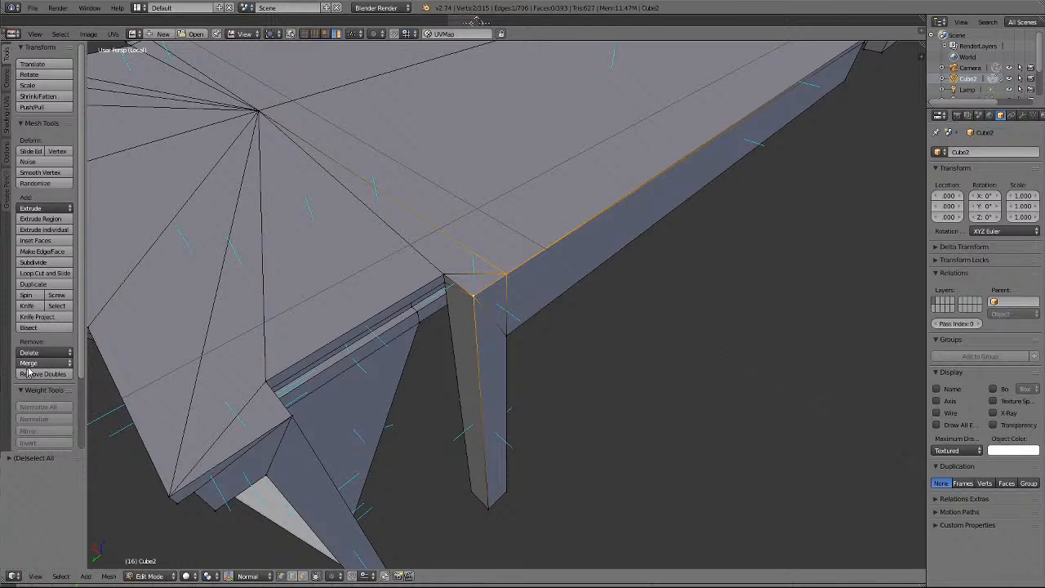
click(29, 363)
click(42, 388)
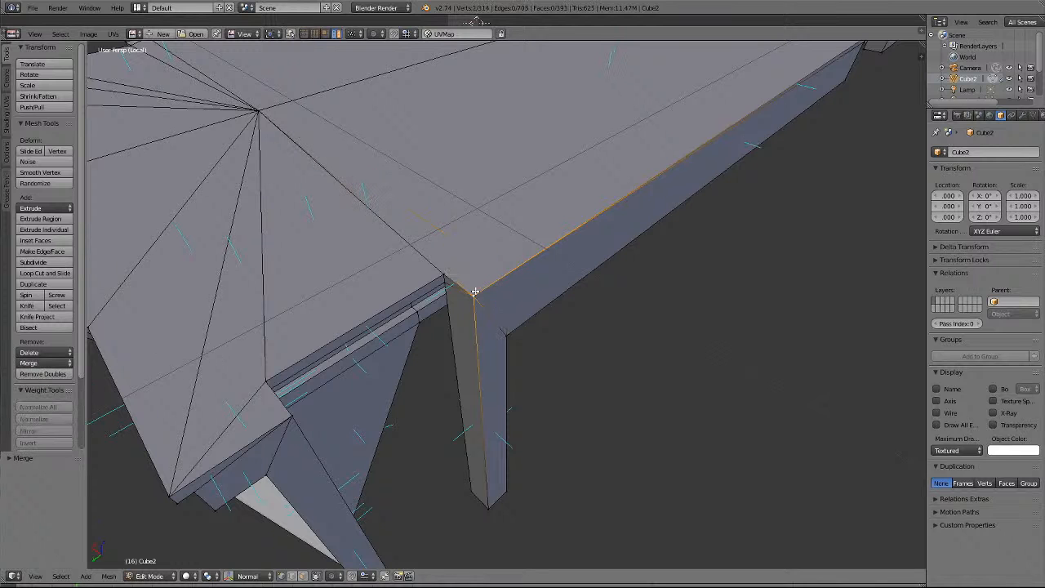
key(a)
On the beam's opposite side, merge the top-edge vertex beside the post into that post's top corner vertex, using At Last.
scroll(478, 285, up, 4)
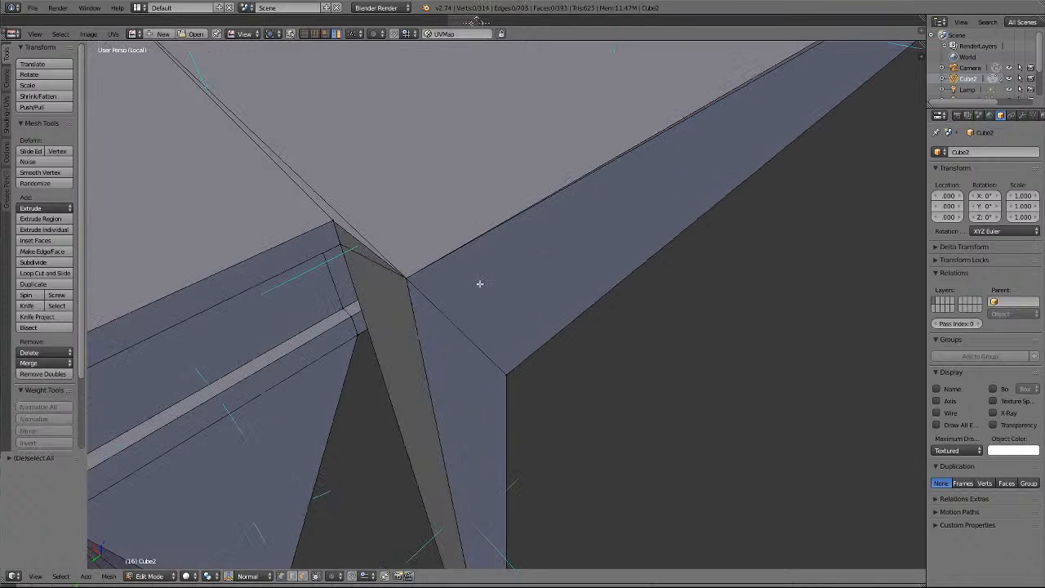
scroll(365, 266, down, 2)
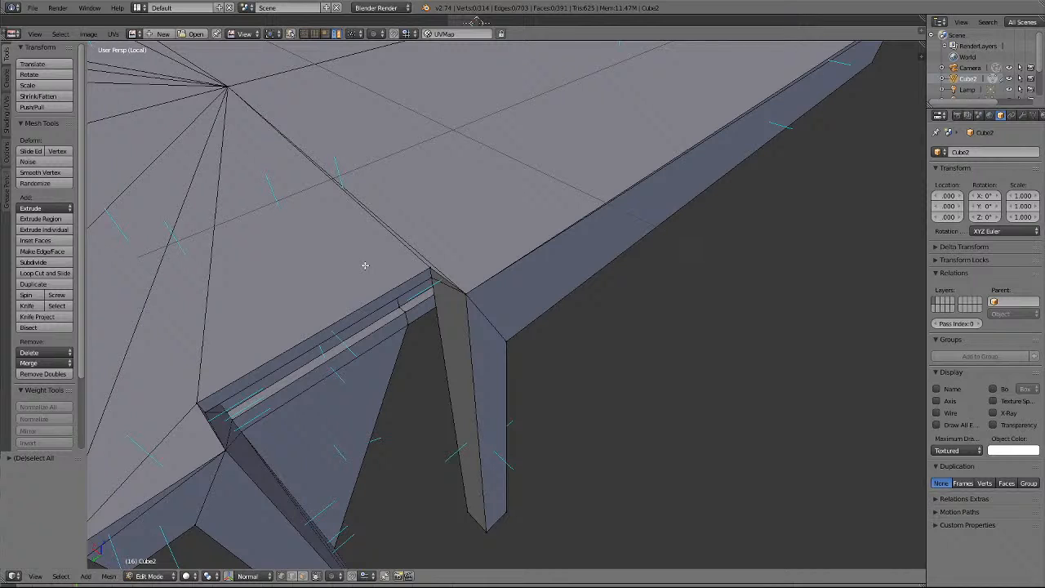
scroll(365, 265, down, 2)
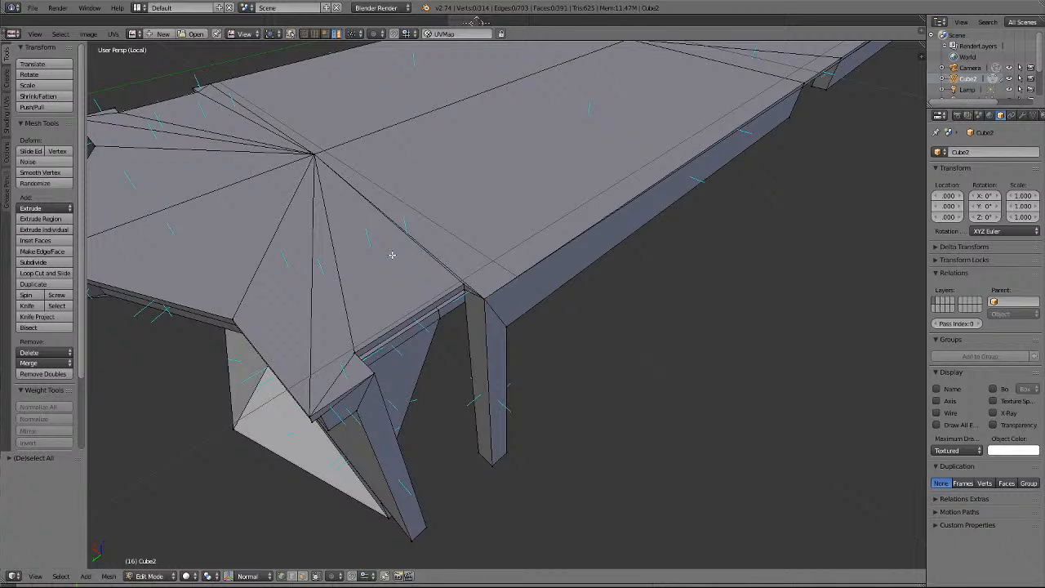
right_click(203, 82)
key(KP_Decimal)
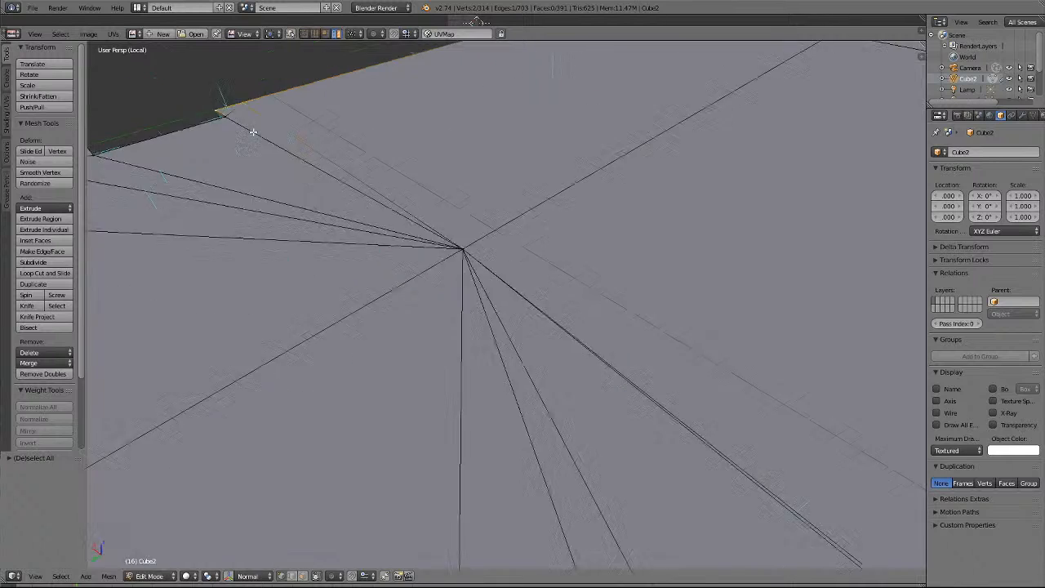
key(KP_4)
key(KP_4)
key(KP_4)
key(KP_4)
key(KP_4)
key(KP_4)
key(KP_4)
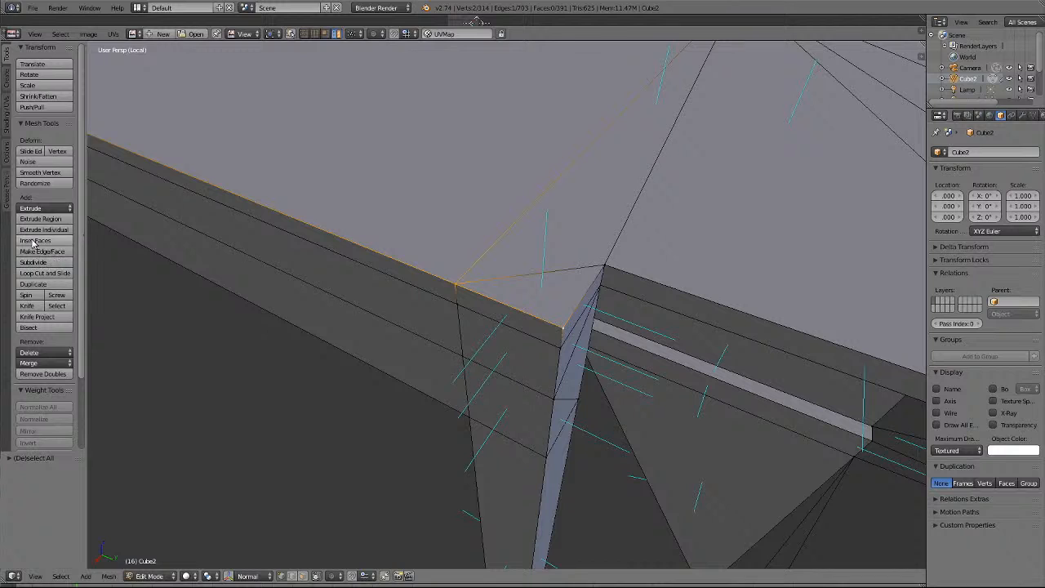
click(41, 362)
click(41, 388)
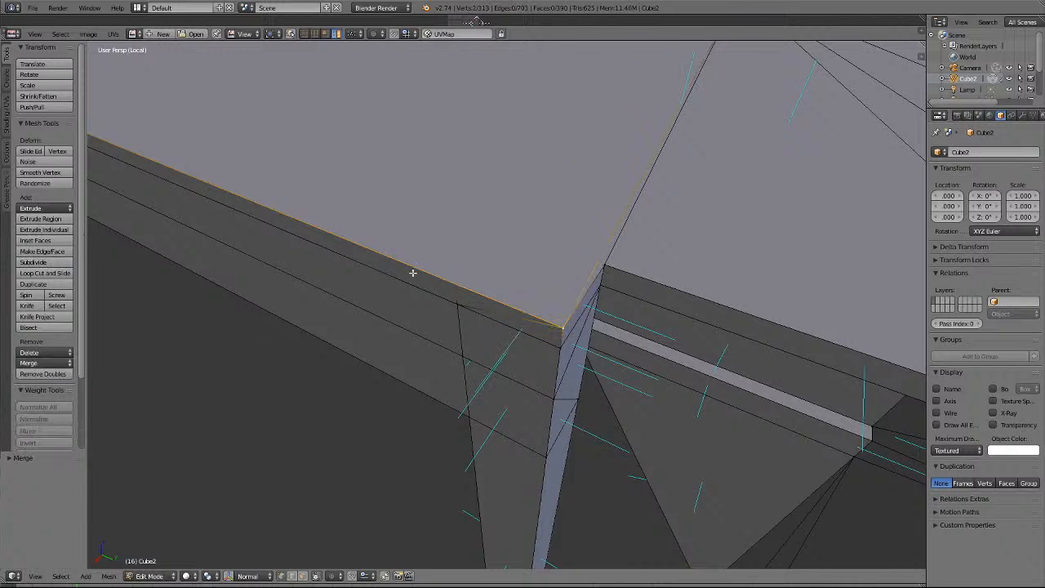
key(a)
Merge the vertex just below the opposite side's top edge into the adjacent vertex on the post's vertical corner edge, using At Last.
right_click(462, 306)
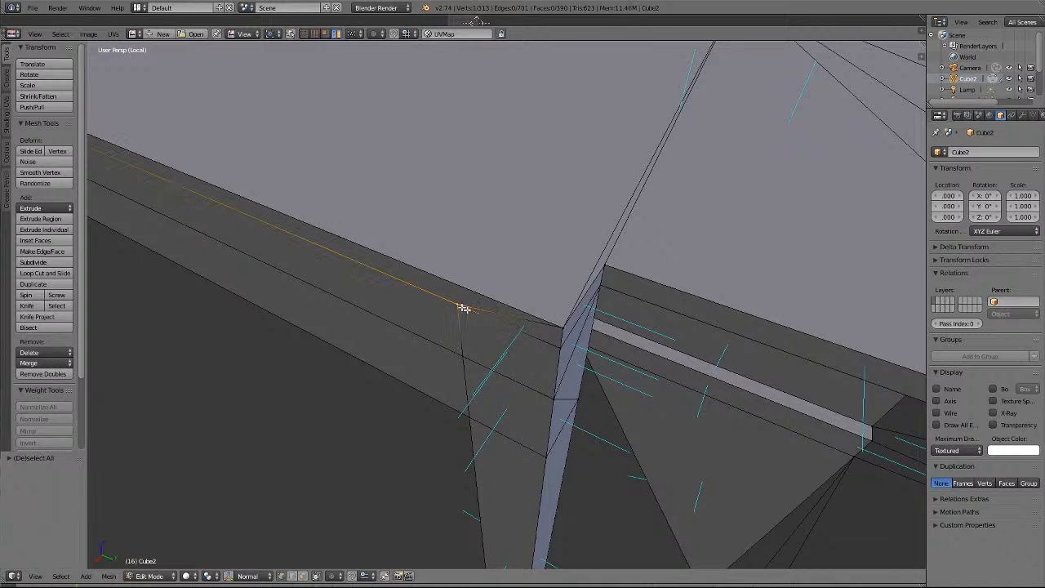
shift+right_click(557, 346)
click(37, 363)
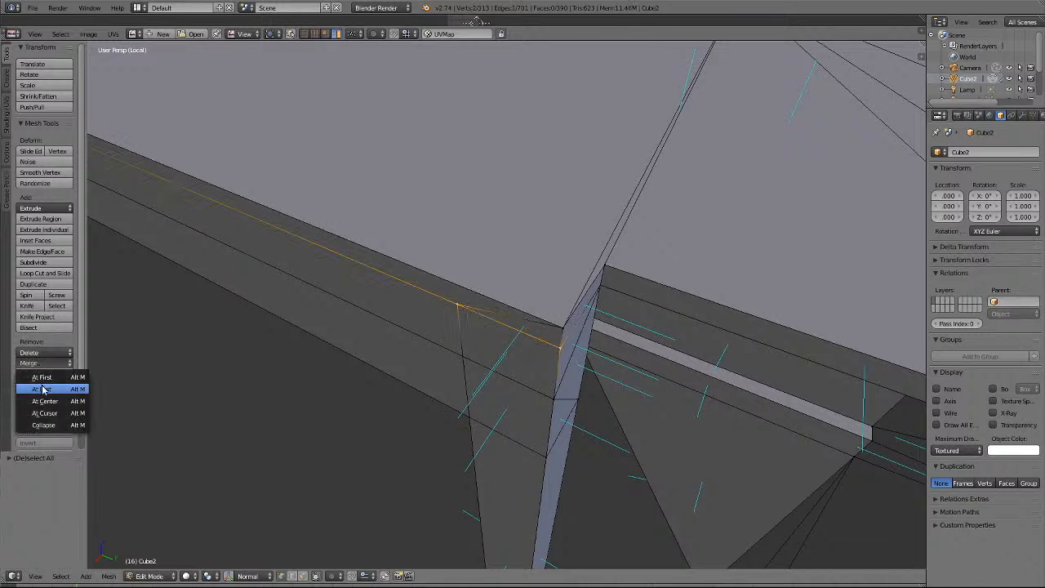
click(43, 389)
key(a)
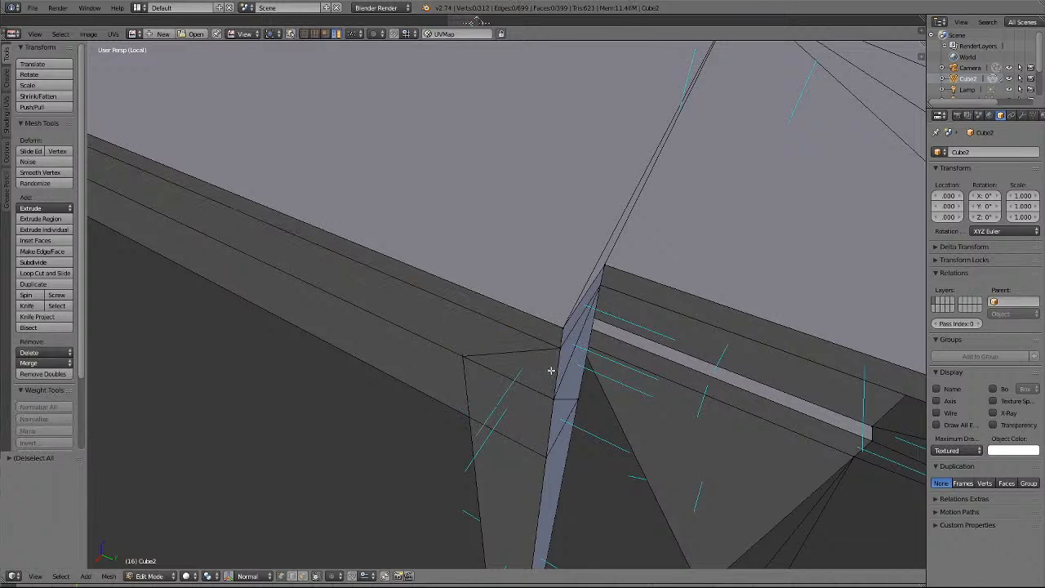
Merge the next vertex down on the opposite side's beam face into its neighbour on the post's corner edge, using At Last.
right_click(466, 356)
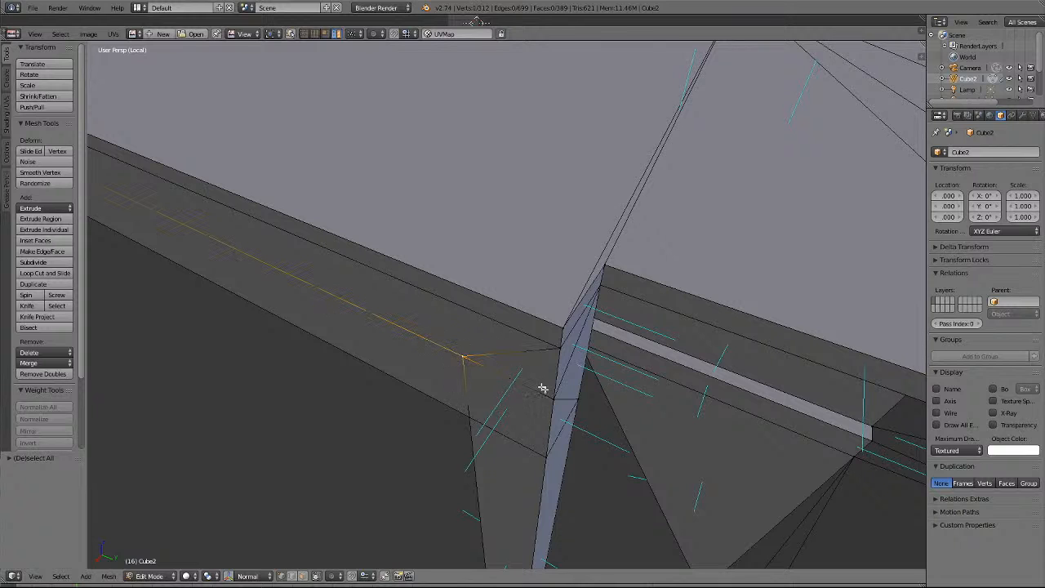
shift+right_click(550, 396)
click(44, 362)
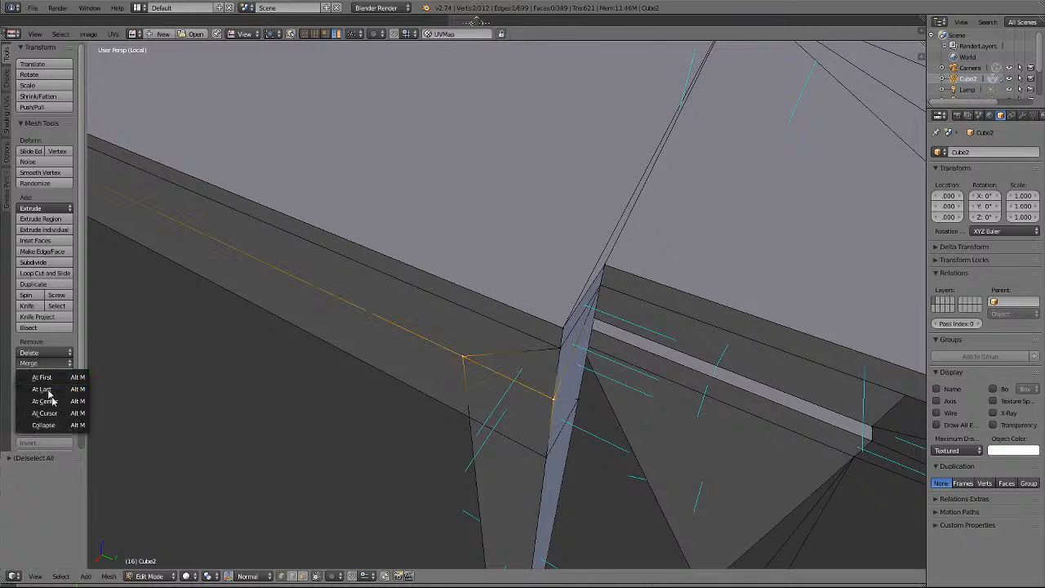
click(42, 390)
key(a)
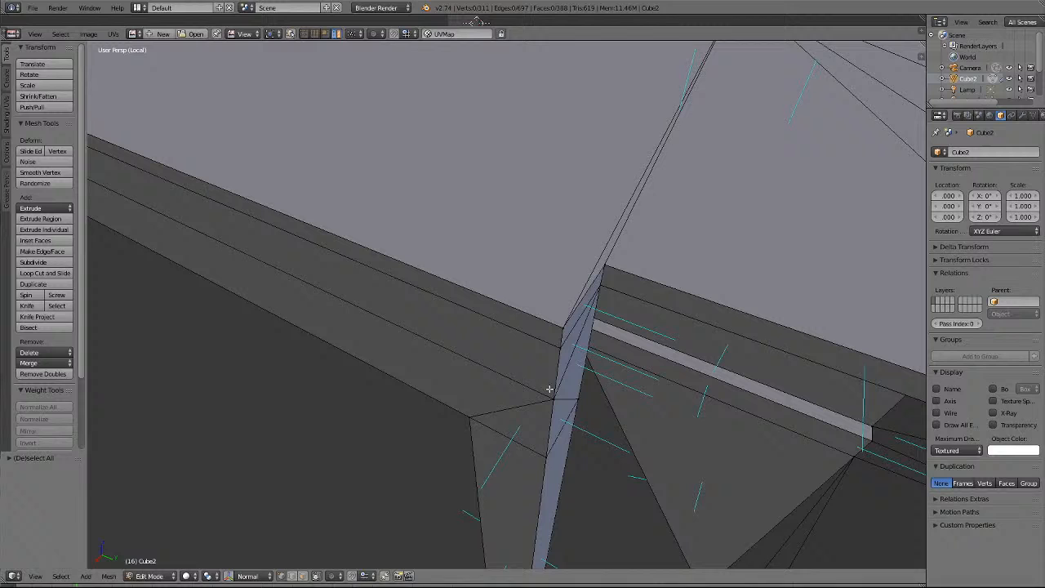
Merge the three vertices below the opposite post's top corner, along its vertical edge, into the top corner vertex with At Last.
right_click(547, 457)
shift+right_click(550, 400)
shift+right_click(555, 354)
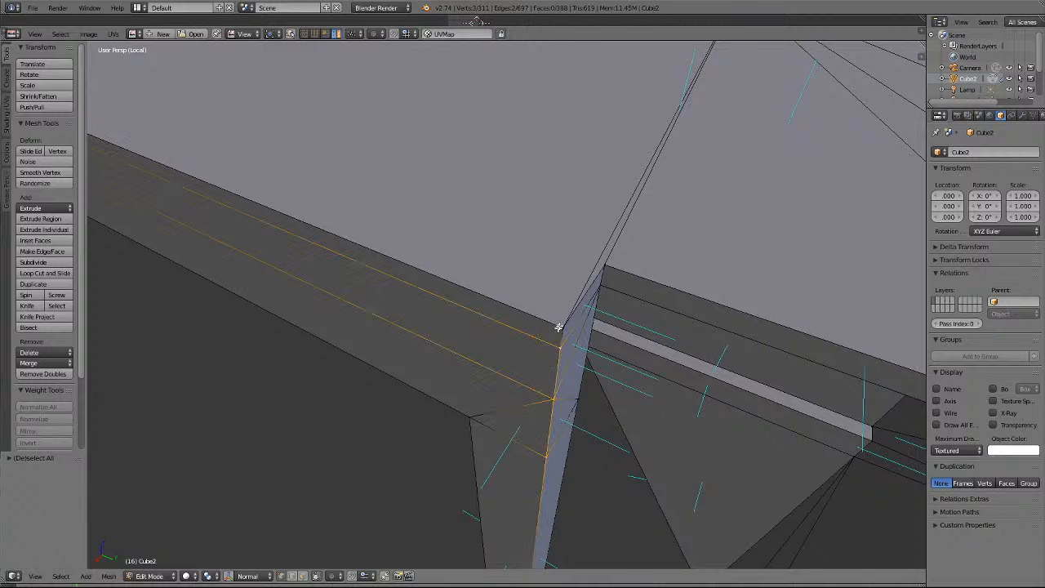
shift+right_click(560, 327)
click(25, 361)
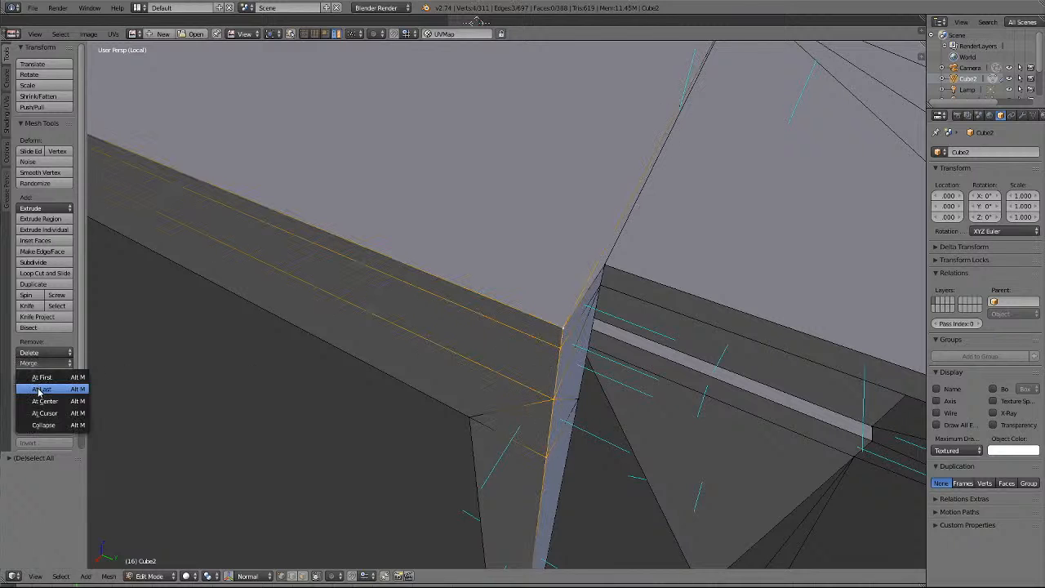
click(37, 391)
key(a)
Merge the lower vertex on the opposite post's inner vertical edge into the vertex at that edge's upper end, using At Last.
scroll(372, 311, down, 3)
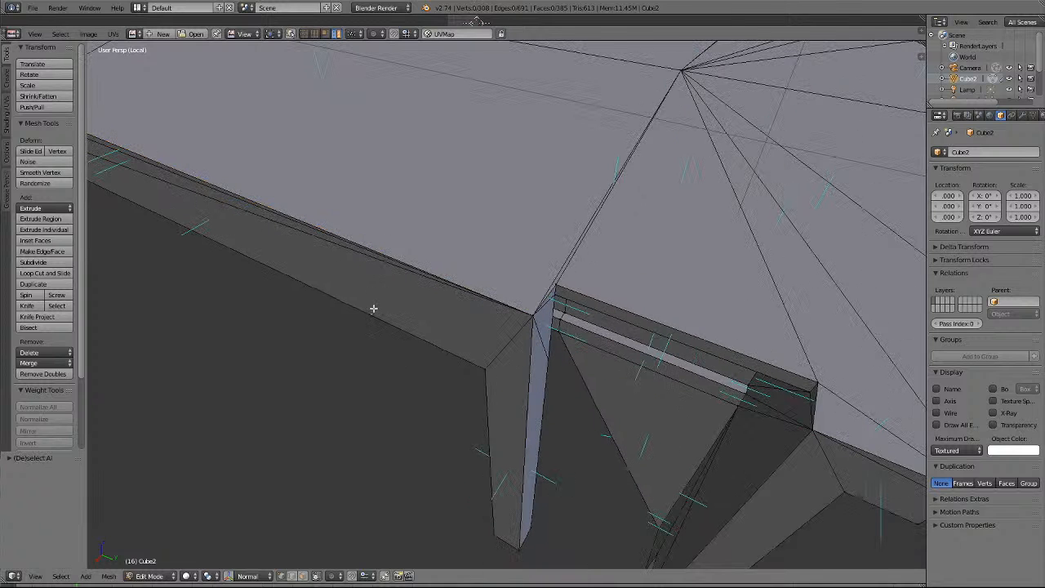
middle_drag(376, 306, 376, 306)
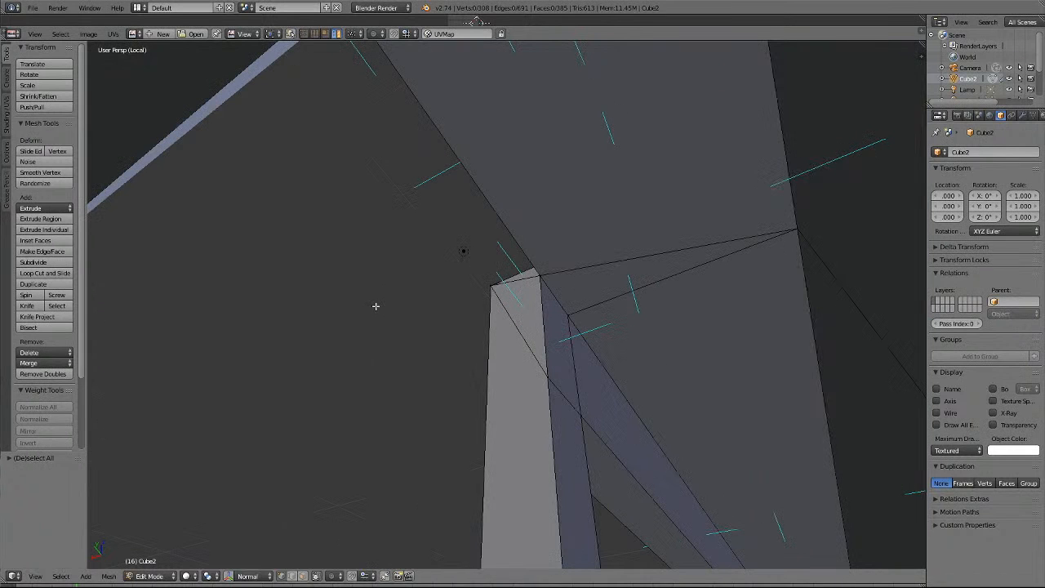
right_click(546, 378)
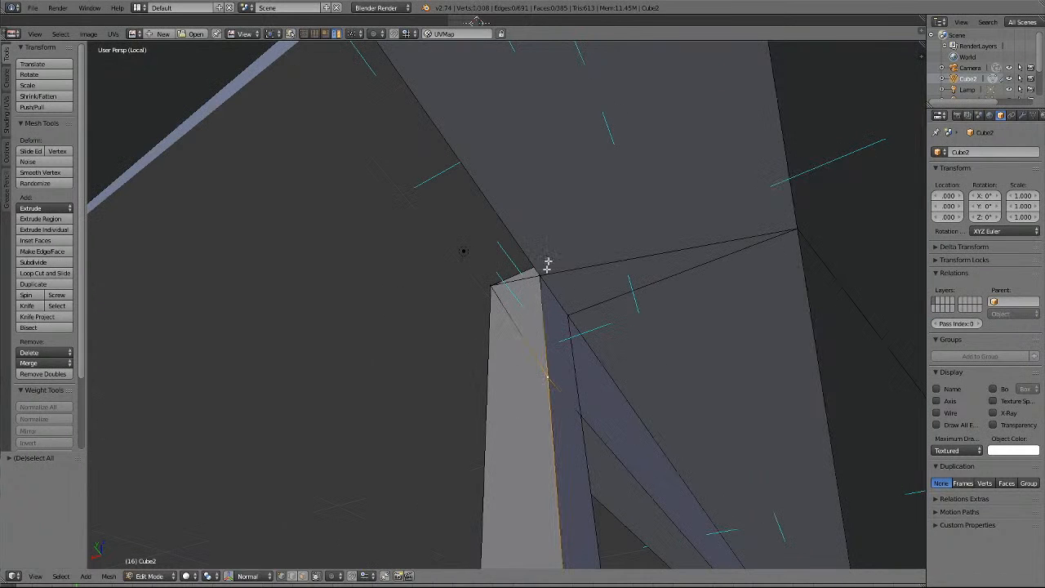
shift+right_click(546, 267)
click(42, 363)
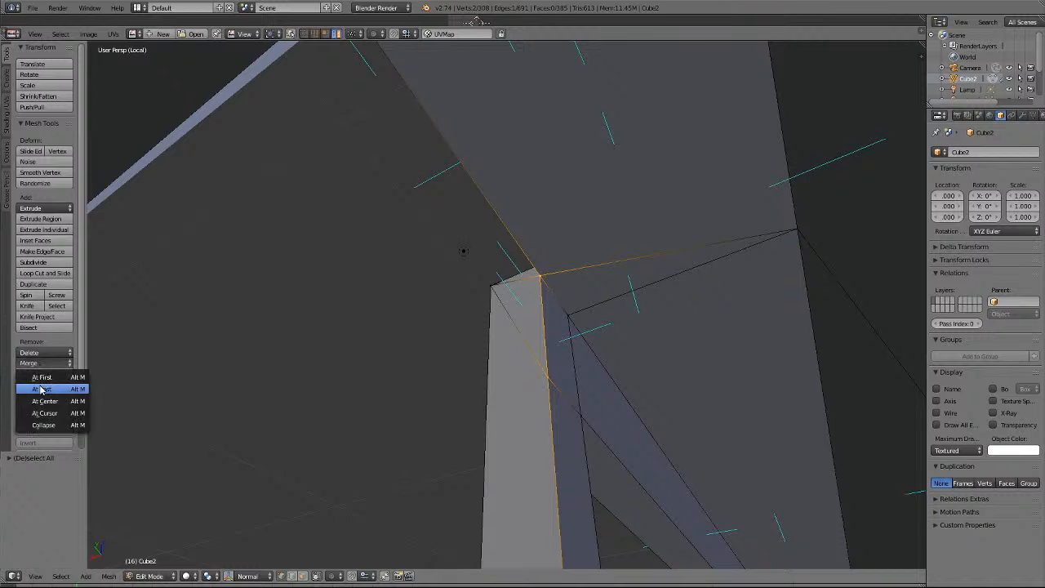
click(41, 390)
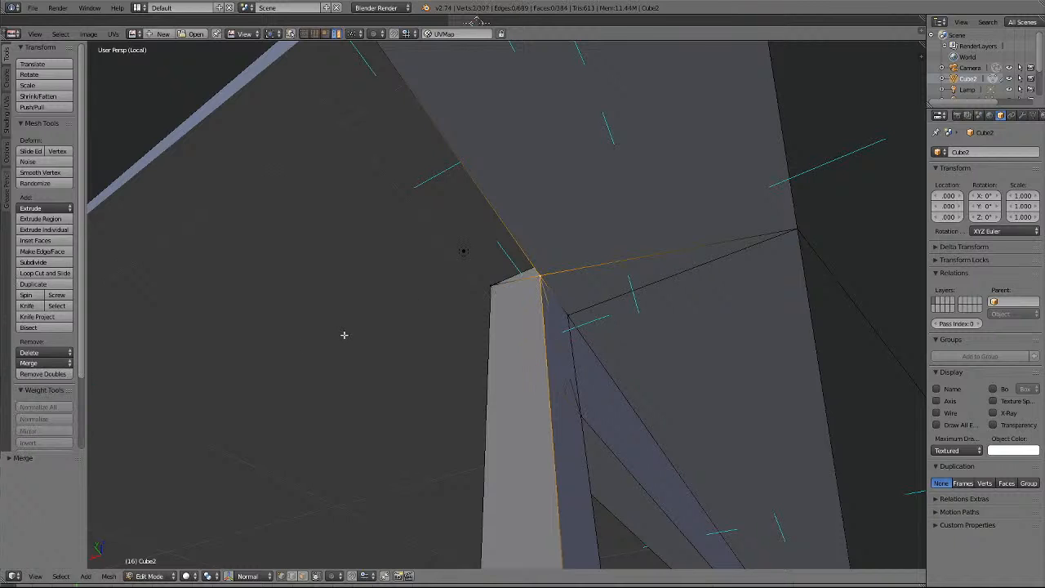
Merge the adjacent vertex along the beam's inner edge into the opposite post's upper inner corner vertex, using At Last.
right_click(571, 318)
shift+right_click(540, 277)
click(27, 363)
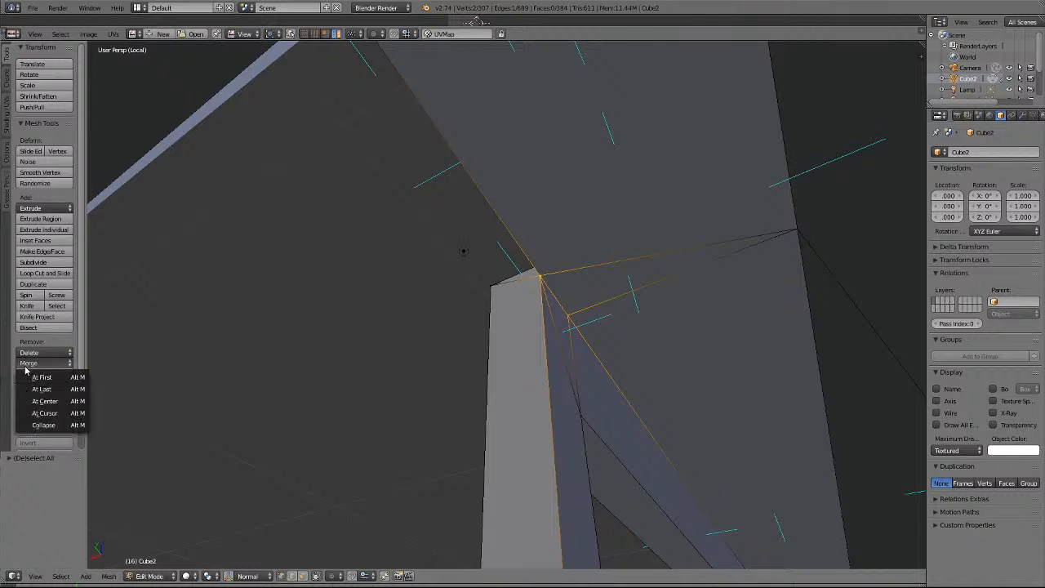
click(48, 389)
key(a)
Examine the cleaned-up posts and the whole beam from below, from a distance and from above for remaining redundant geometry.
scroll(559, 354, down, 4)
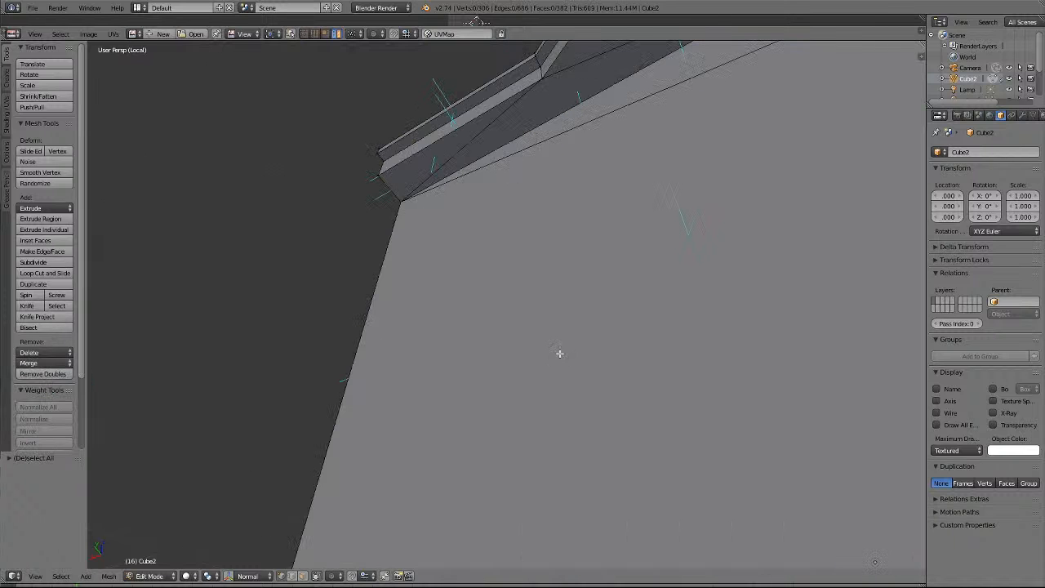
middle_drag(575, 331, 576, 332)
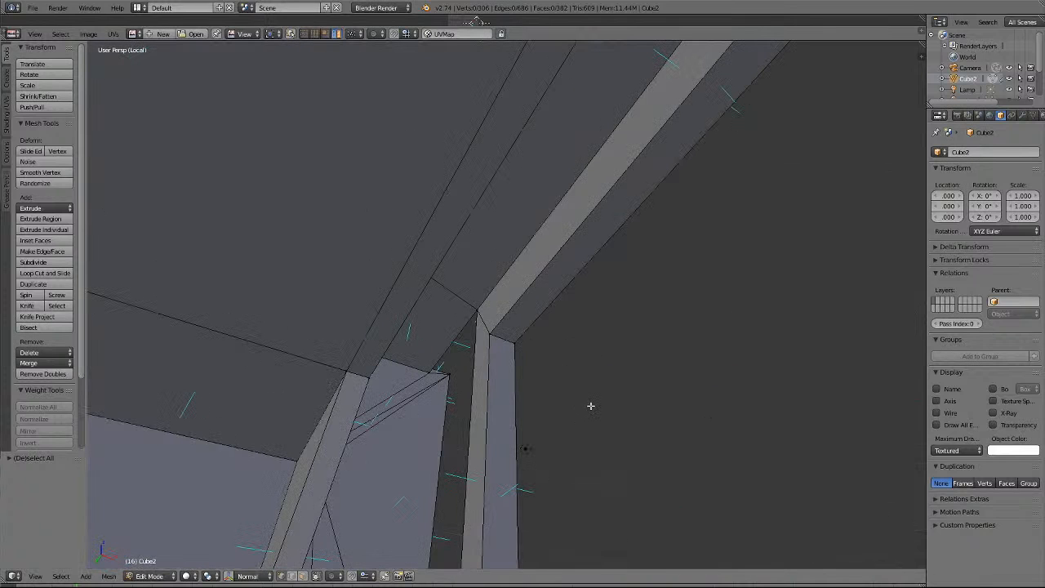
middle_drag(591, 406, 590, 406)
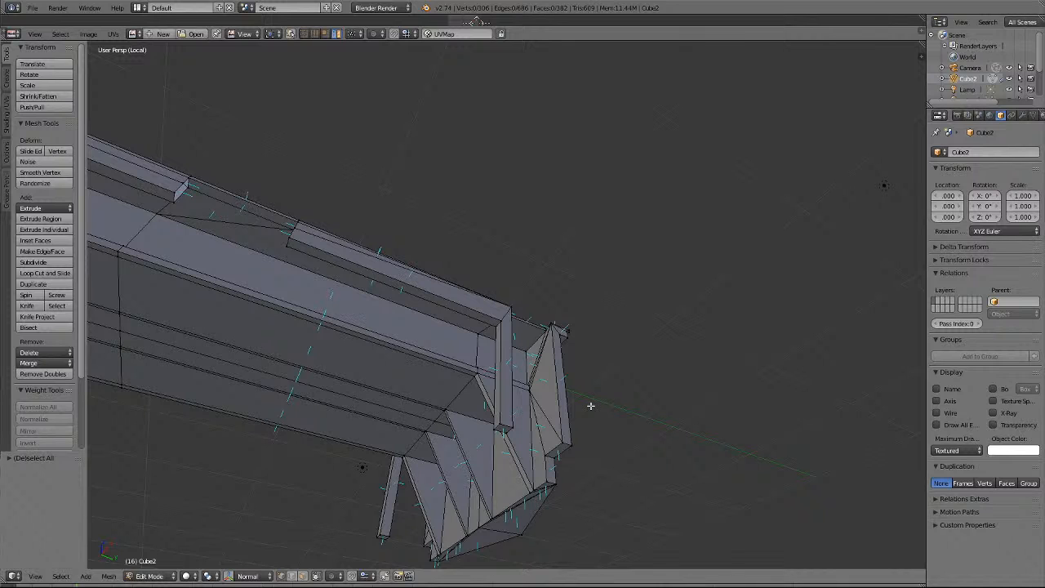
middle_drag(590, 405, 591, 406)
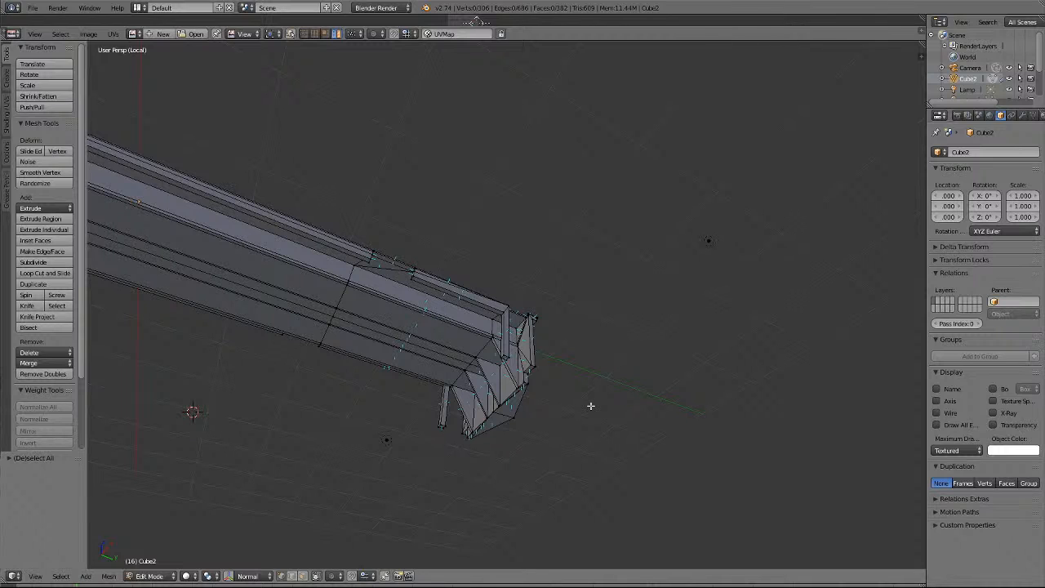
middle_drag(590, 406, 567, 393)
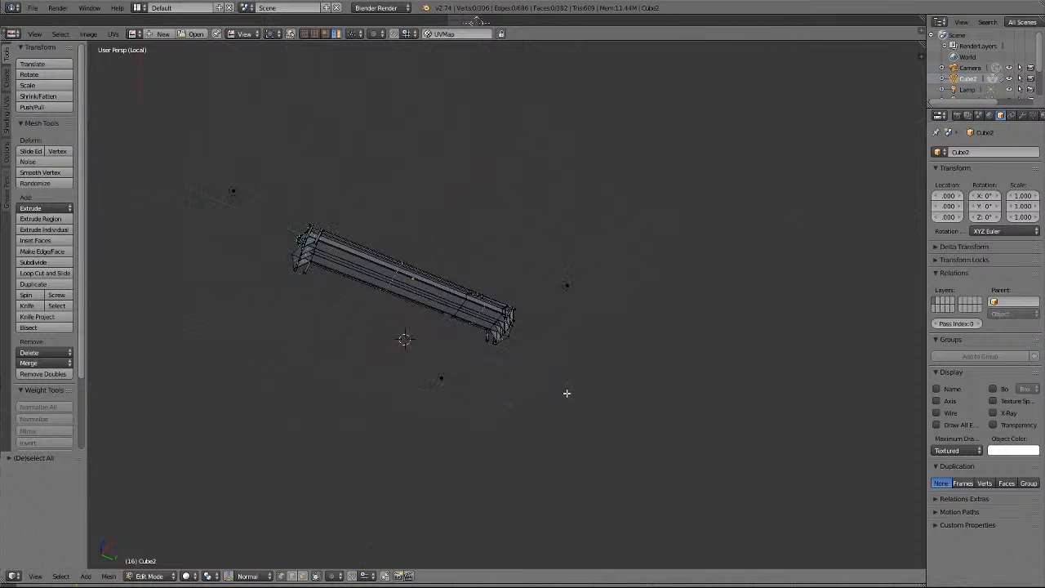
scroll(566, 393, up, 4)
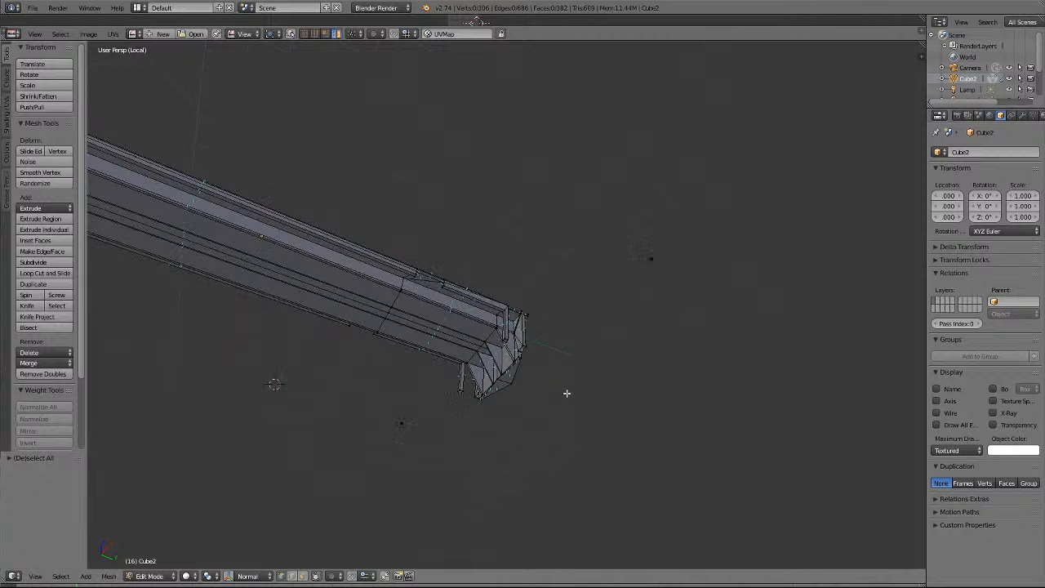
middle_drag(567, 393, 566, 393)
scroll(692, 373, up, 5)
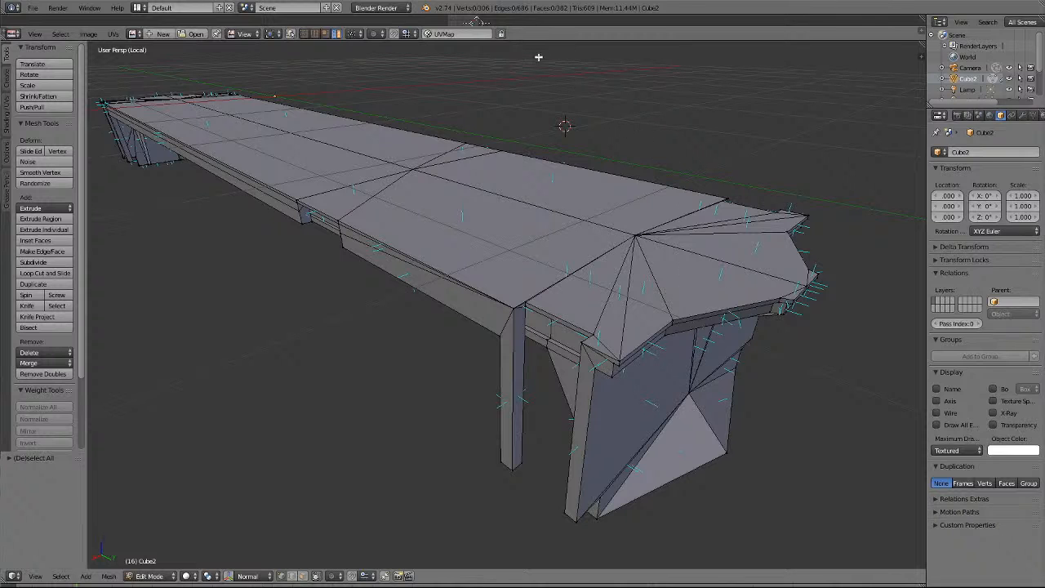
scroll(556, 209, down, 2)
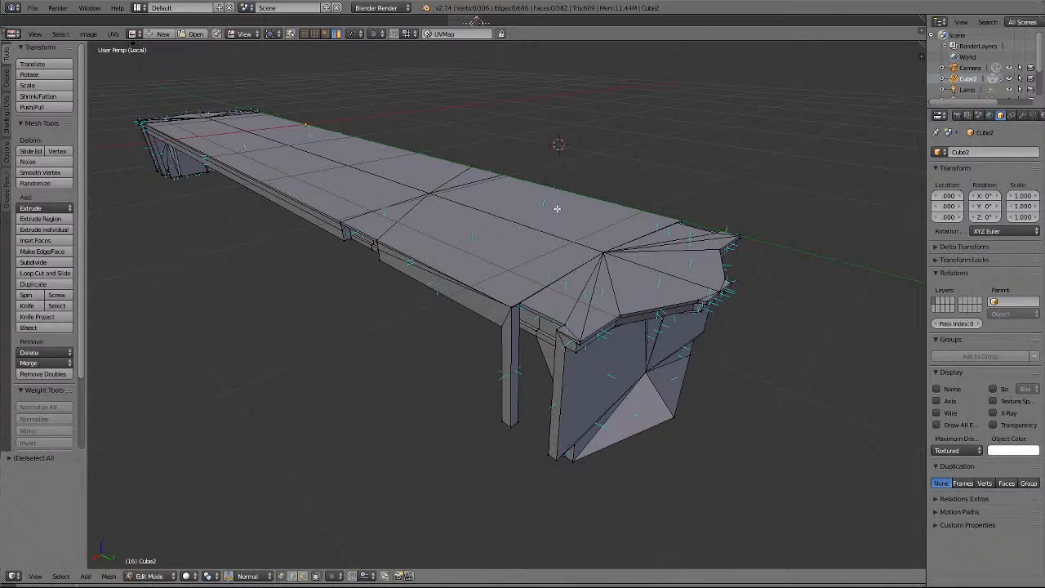
At the beam's far end, merge the three vertices below the post's outer top corner into that corner vertex with At Last.
right_click(307, 124)
key(KP_Decimal)
middle_drag(266, 136, 266, 137)
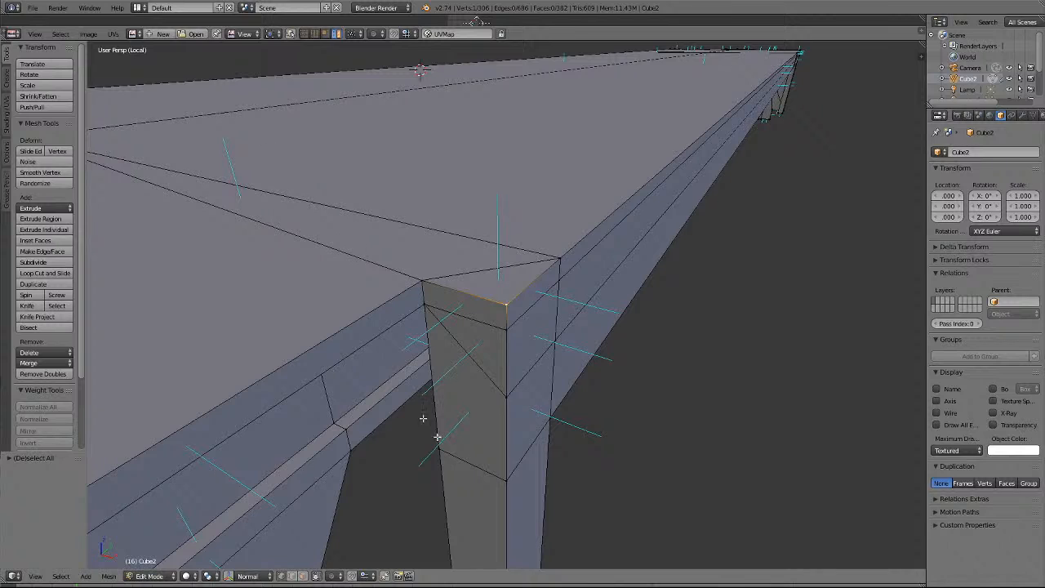
right_click(506, 477)
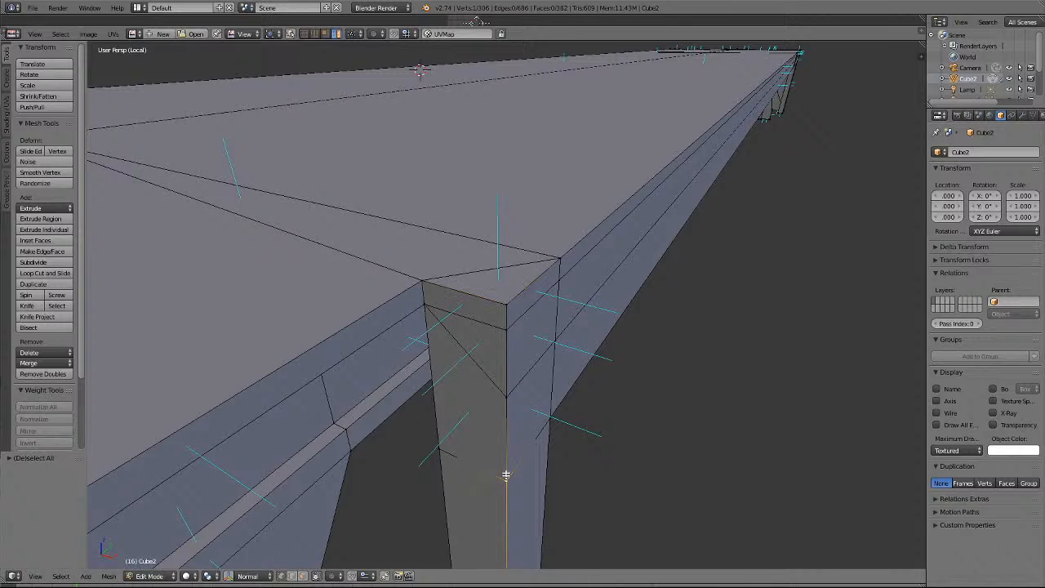
shift+right_click(506, 397)
shift+right_click(505, 326)
shift+right_click(506, 307)
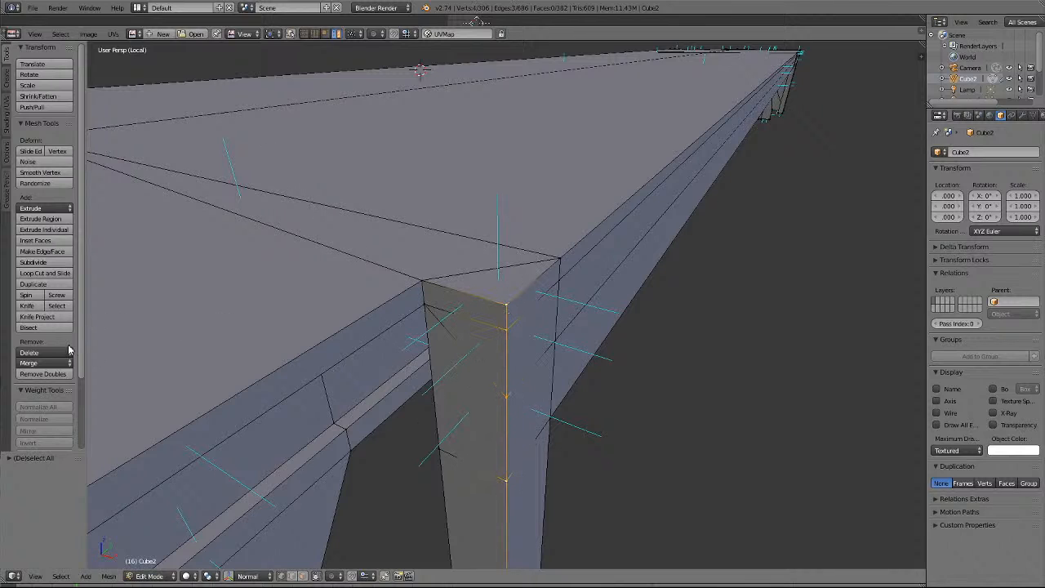
click(45, 363)
click(49, 387)
key(a)
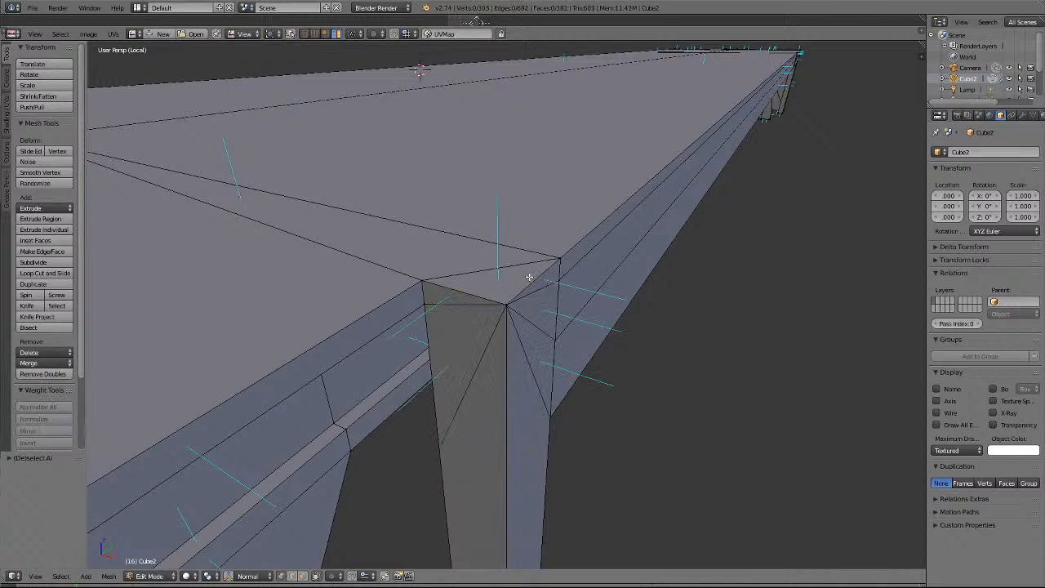
right_click(553, 339)
shift+right_click(557, 287)
shift+right_click(560, 265)
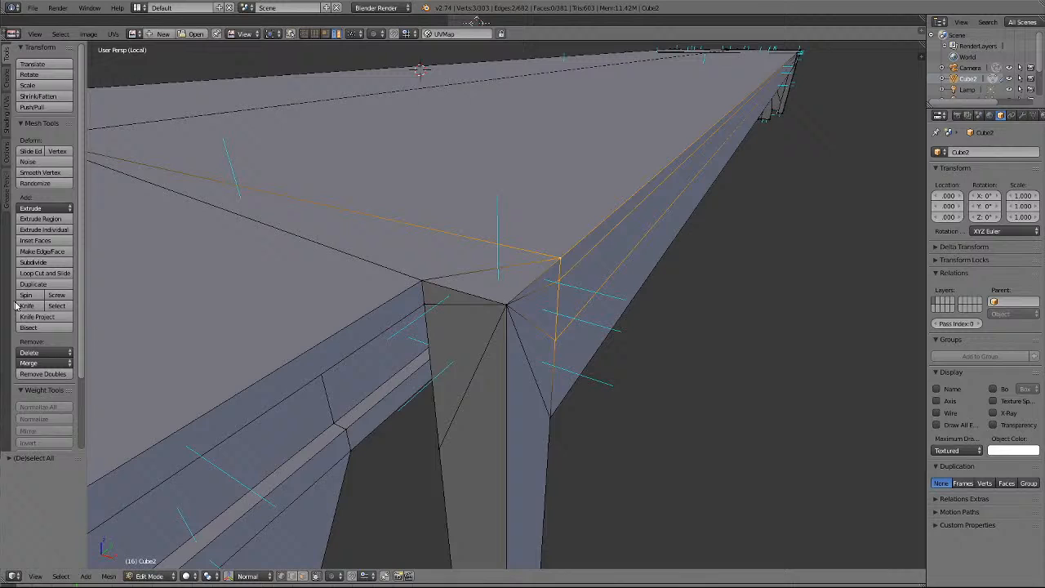
click(40, 373)
click(40, 362)
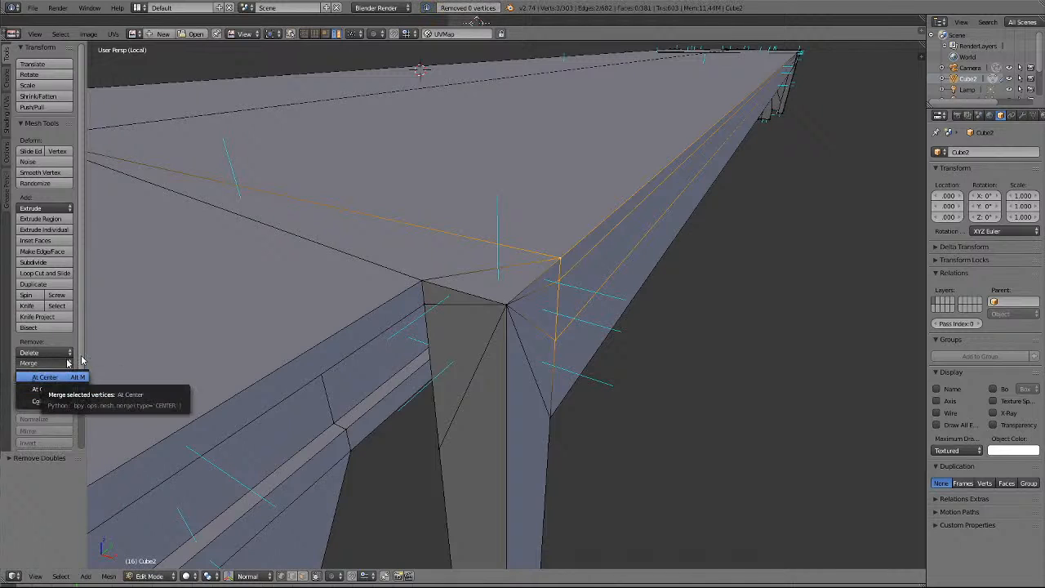
key(a)
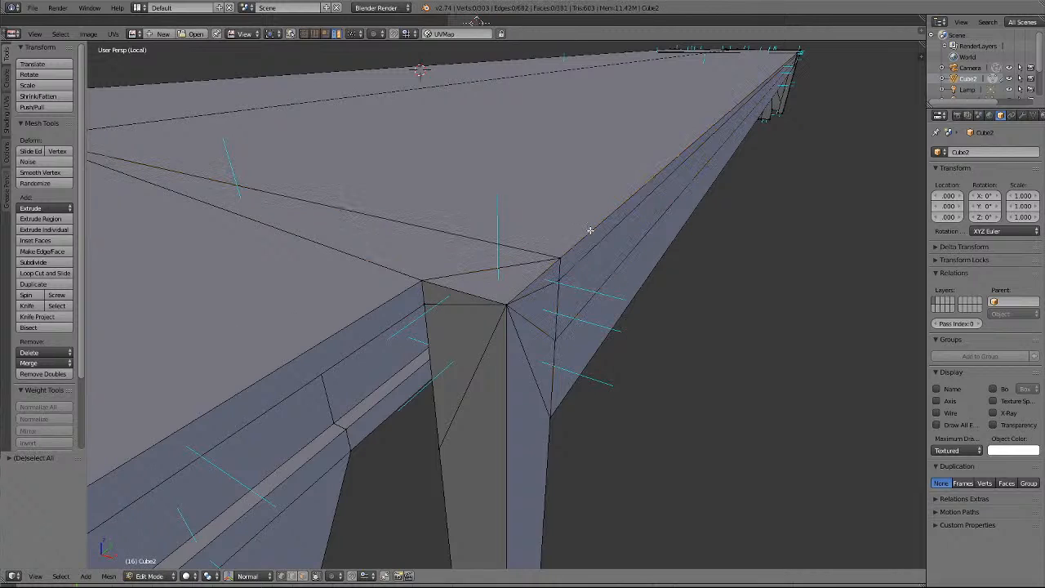
Merge the two vertices on the far-end post's beam-side vertical edge into the vertex at that edge's upper end, using At Last.
right_click(559, 334)
shift+right_click(551, 279)
shift+right_click(556, 263)
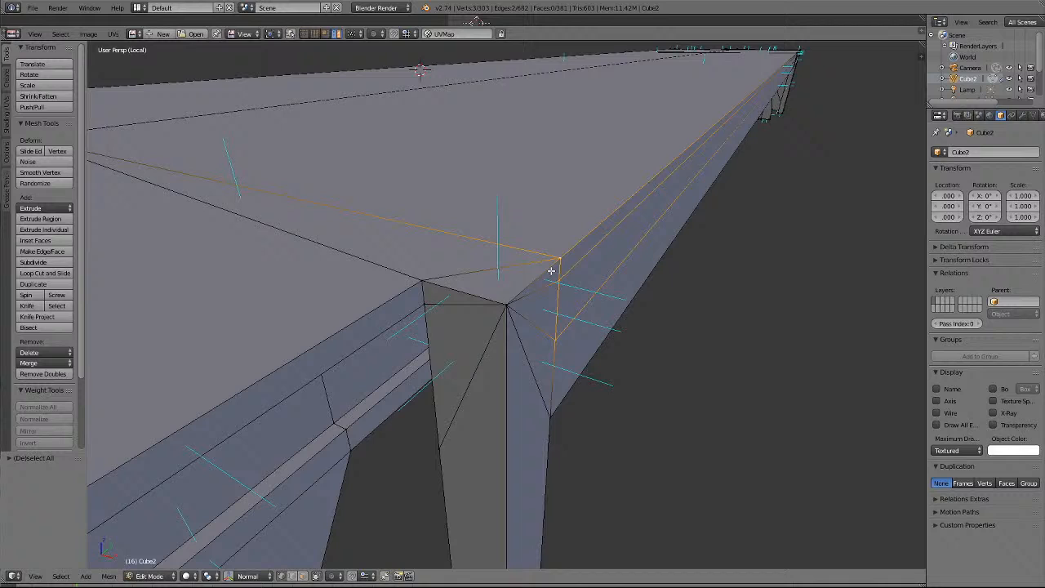
click(45, 363)
click(46, 389)
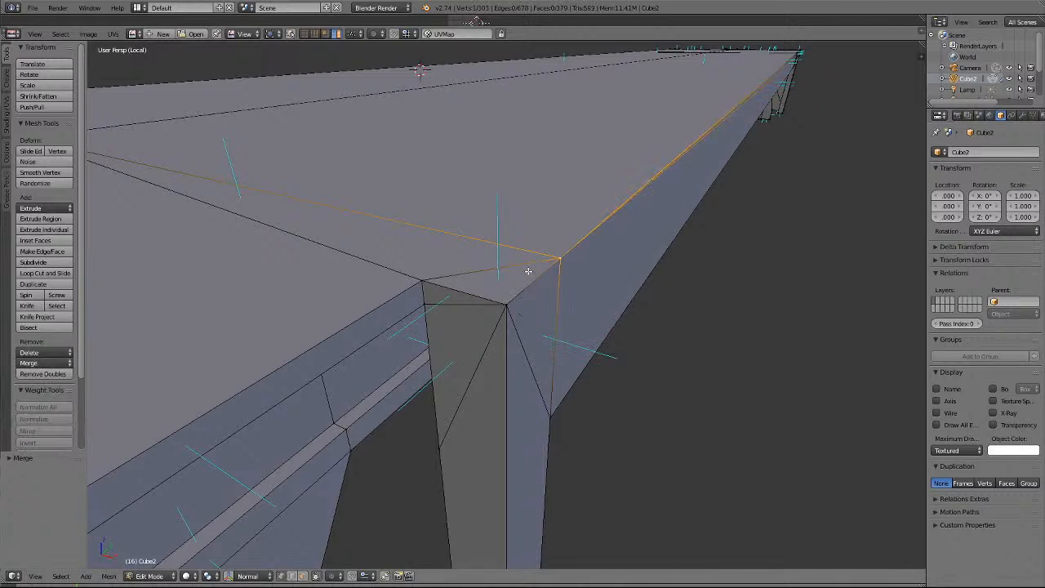
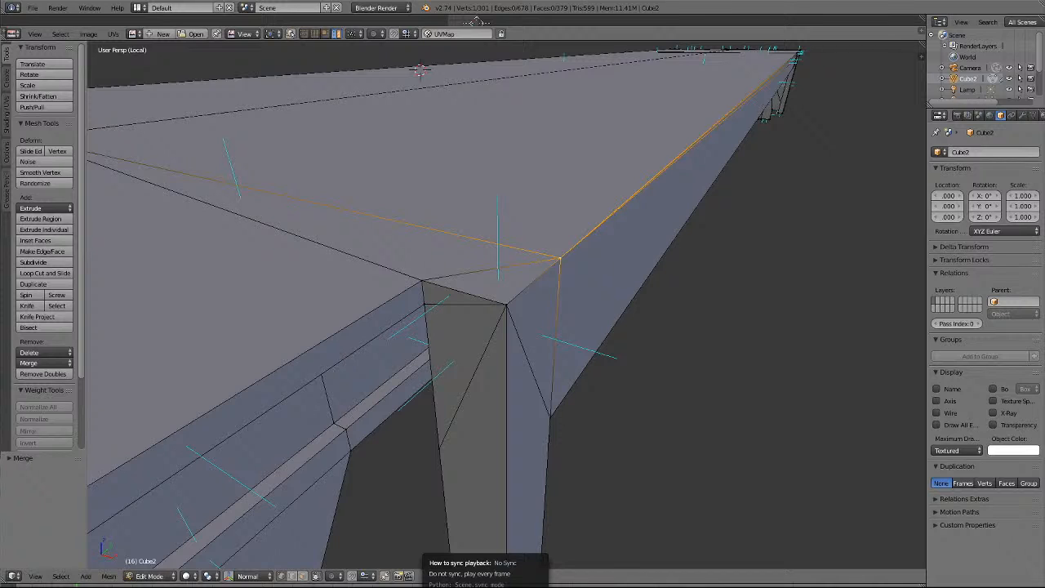
key(a)
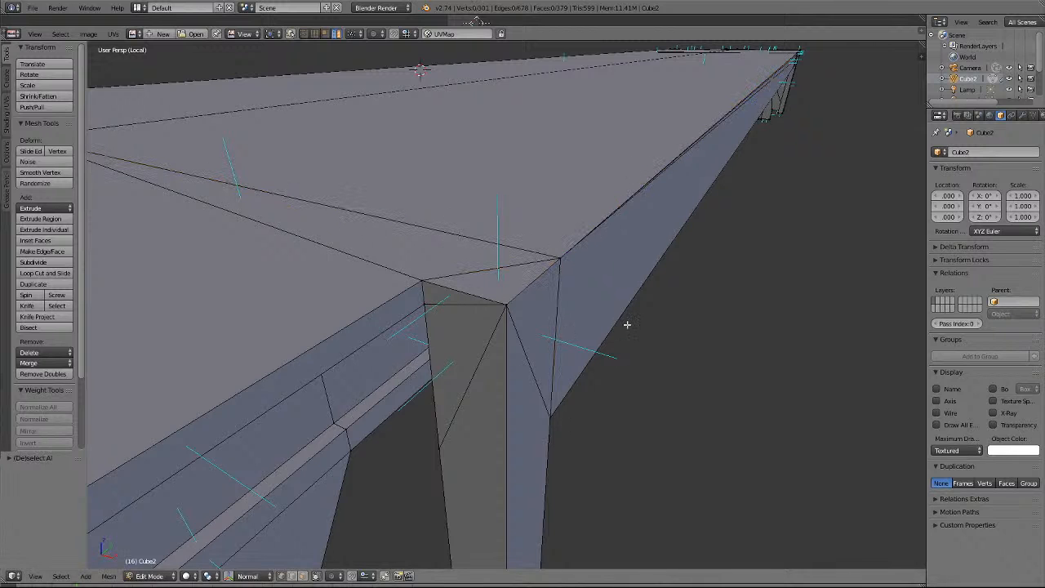
Merge the two redundant vertices near the top of the far-end post's underside into the post's upper inner corner vertex, using At Last.
middle_drag(627, 325, 589, 325)
scroll(589, 325, down, 7)
scroll(589, 325, down, 8)
scroll(589, 325, up, 8)
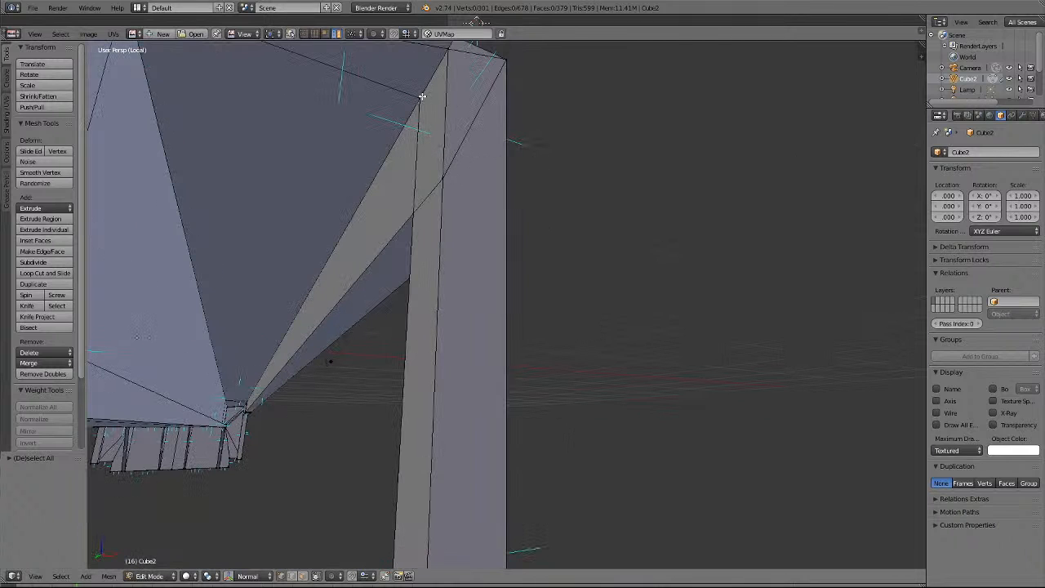
right_click(442, 178)
shift+right_click(449, 52)
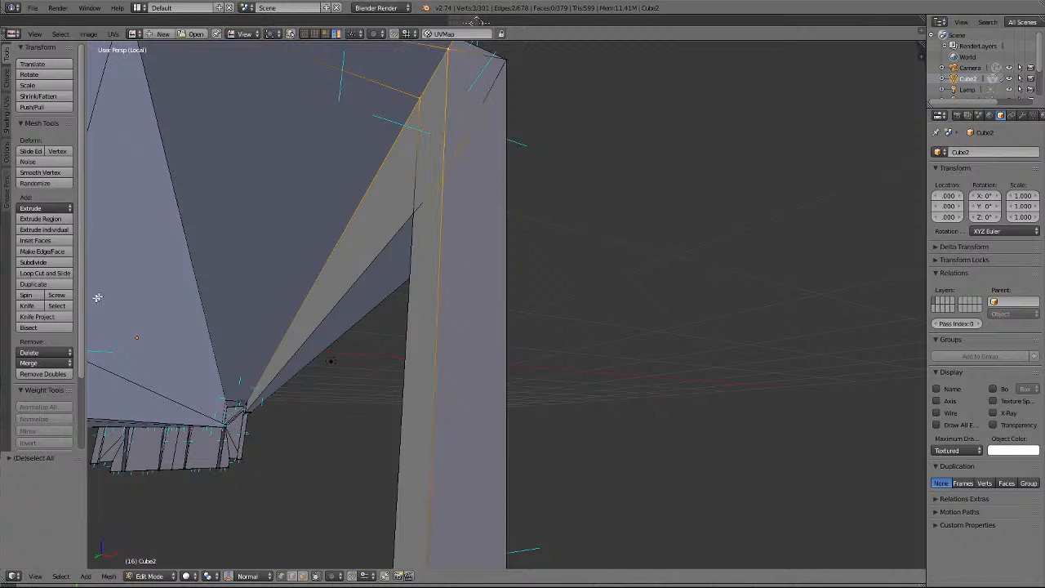
click(47, 363)
click(46, 385)
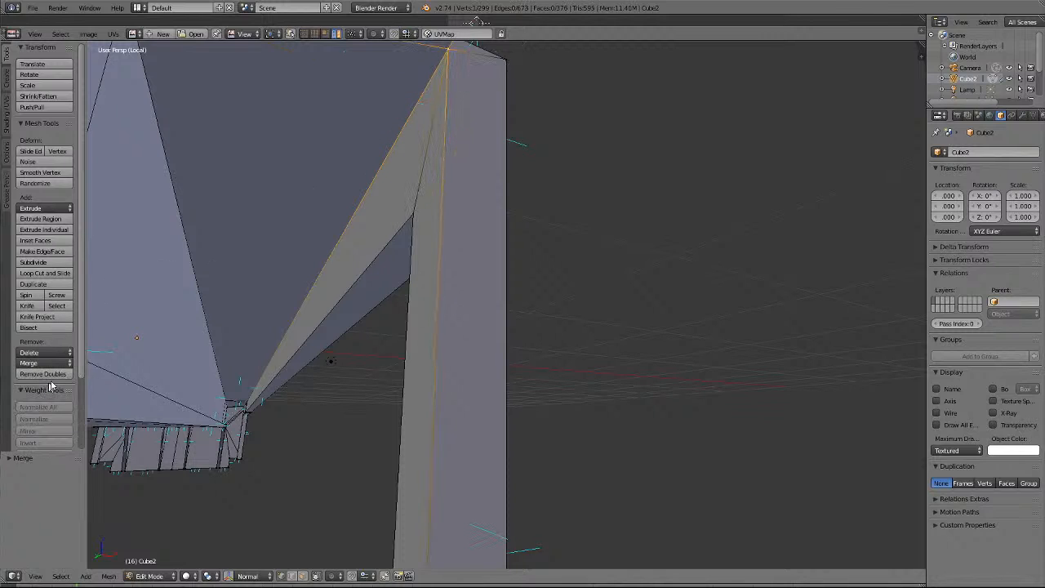
key(a)
Examine the beam's underside, ribs, posts and top surface from several angles for remaining redundant geometry.
scroll(431, 201, down, 6)
scroll(431, 200, up, 2)
scroll(430, 201, down, 6)
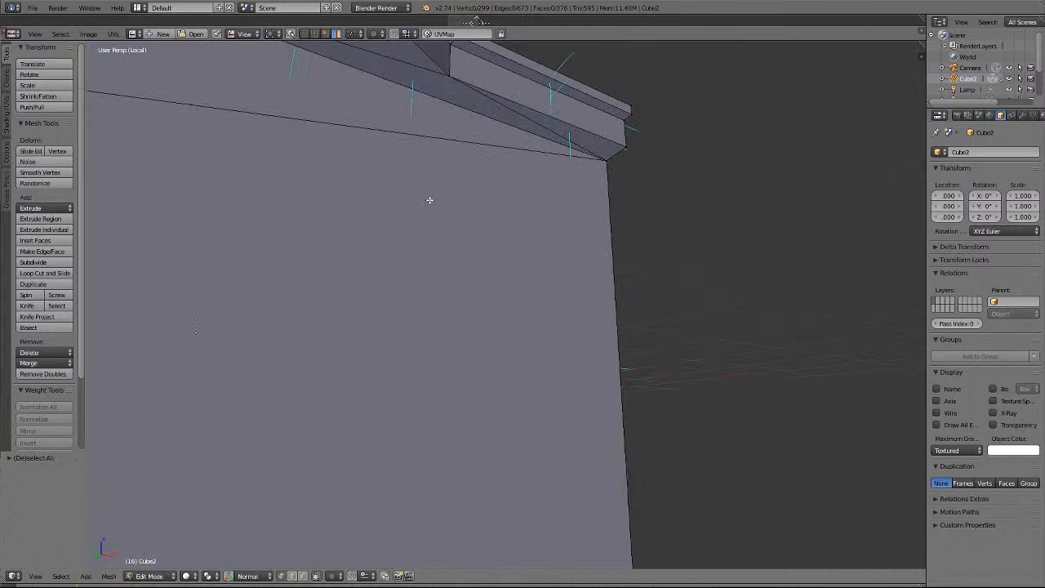
middle_drag(432, 201, 431, 201)
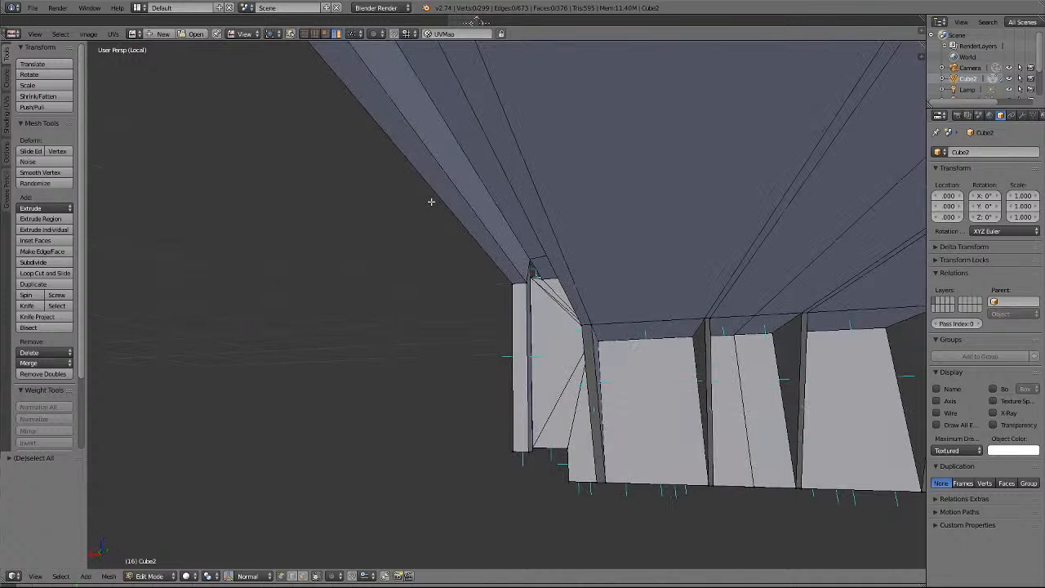
middle_drag(566, 250, 566, 250)
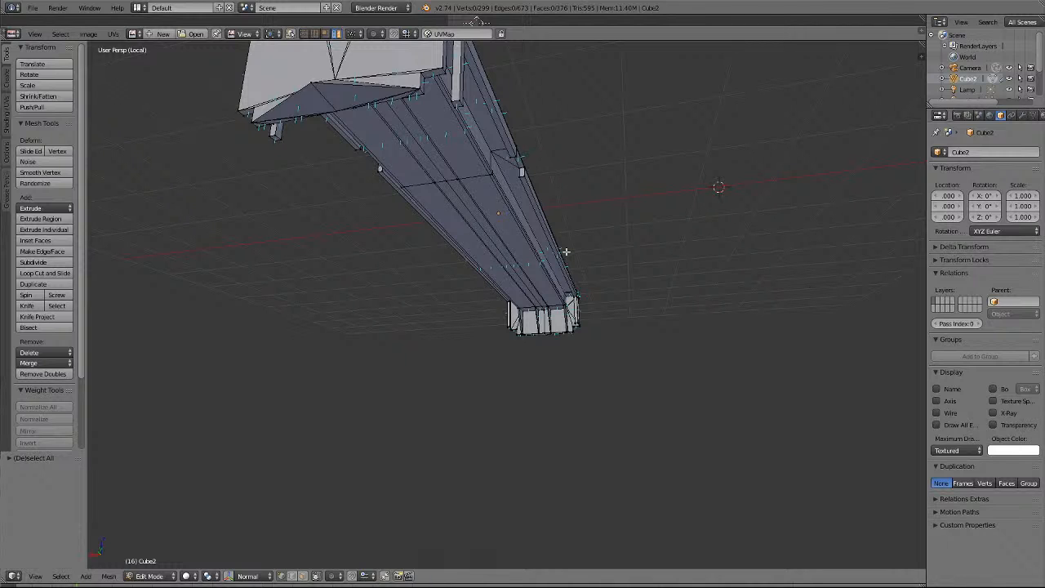
middle_drag(566, 251, 565, 252)
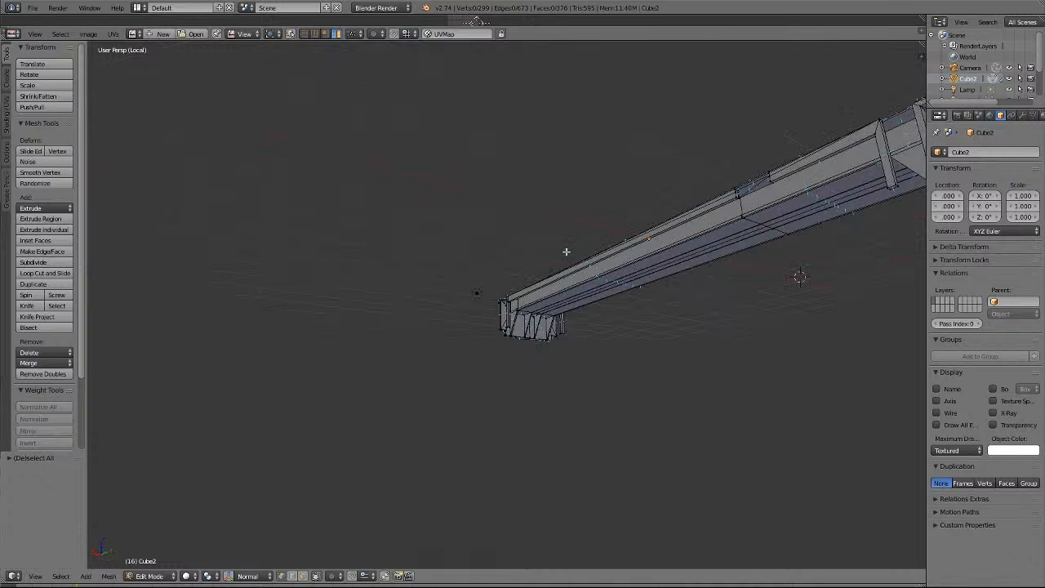
scroll(627, 432, up, 6)
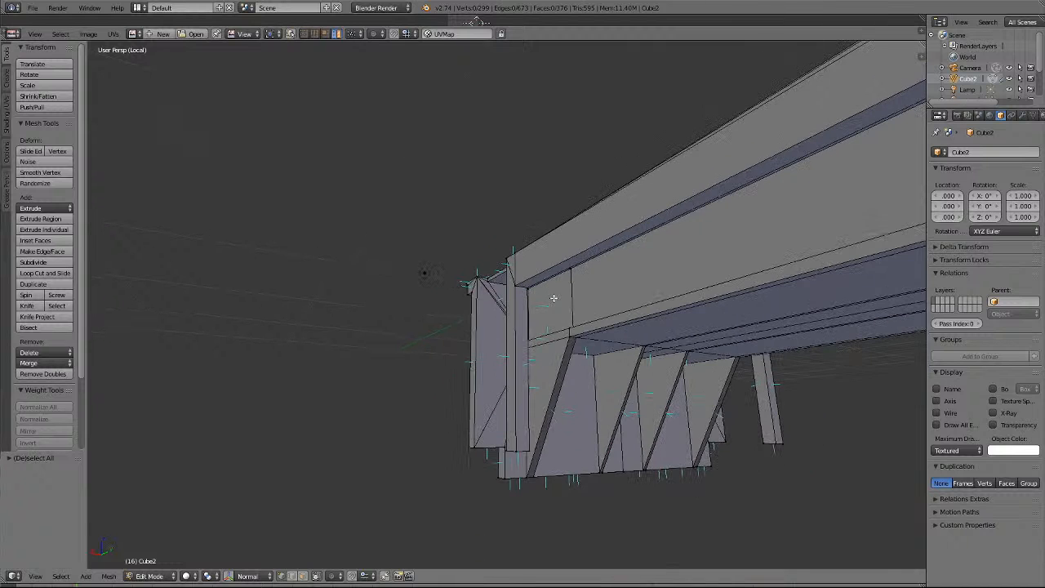
scroll(552, 296, down, 2)
key(KP_4)
key(KP_4)
key(KP_4)
key(KP_4)
key(KP_4)
key(KP_4)
key(KP_4)
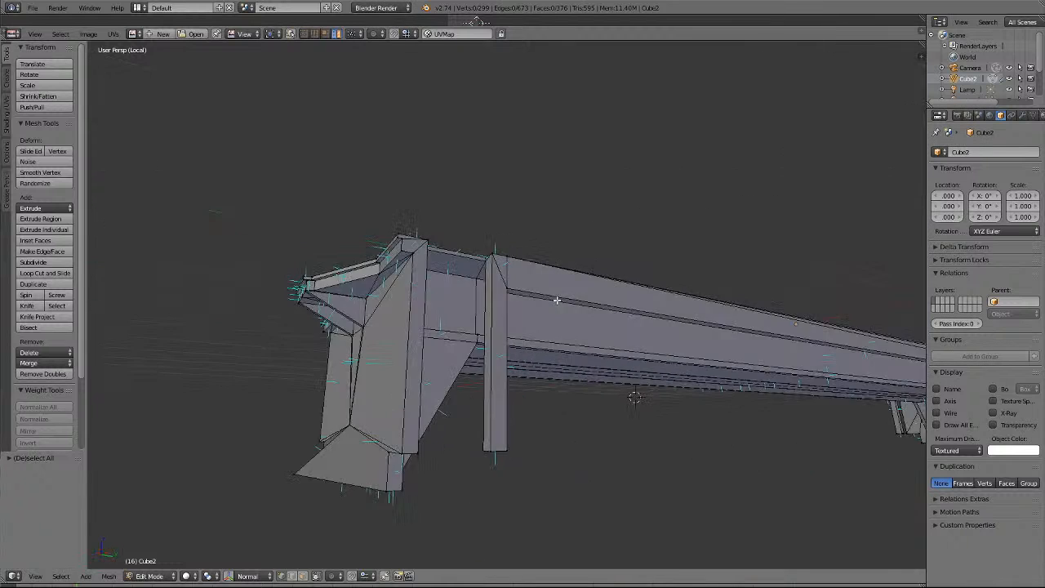
key(KP_8)
key(KP_8)
key(KP_8)
key(KP_8)
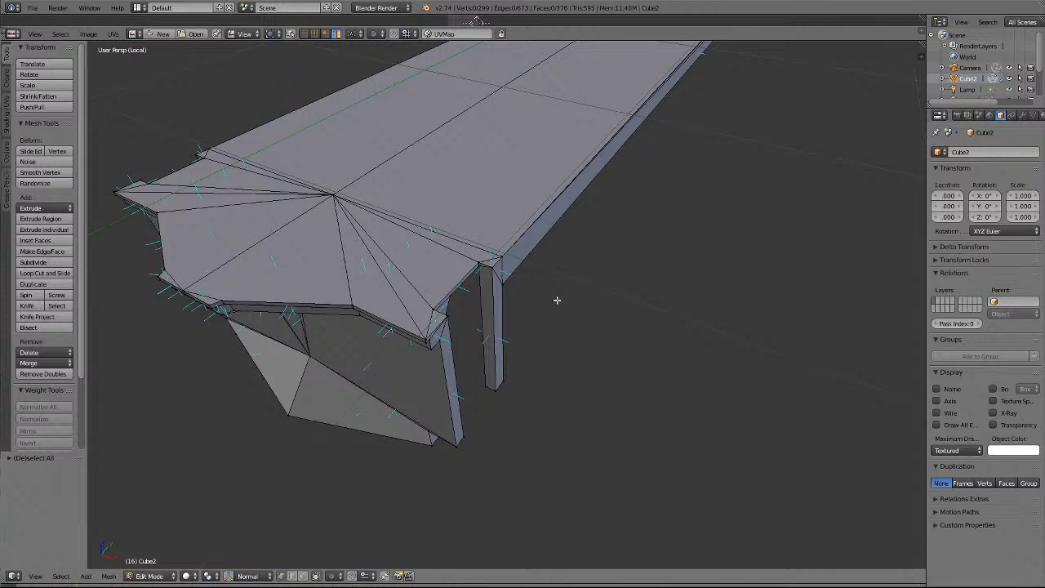
Merge the neighbouring vertex along the beam's top outer edge into the far-end post's outer top corner vertex, using At Last.
scroll(557, 301, up, 4)
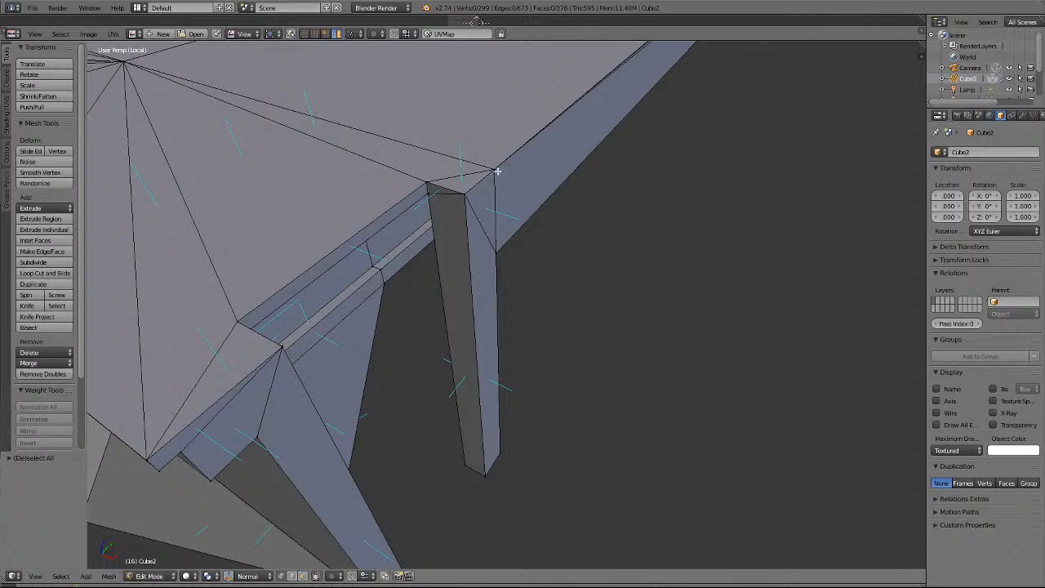
right_click(494, 169)
shift+right_click(465, 196)
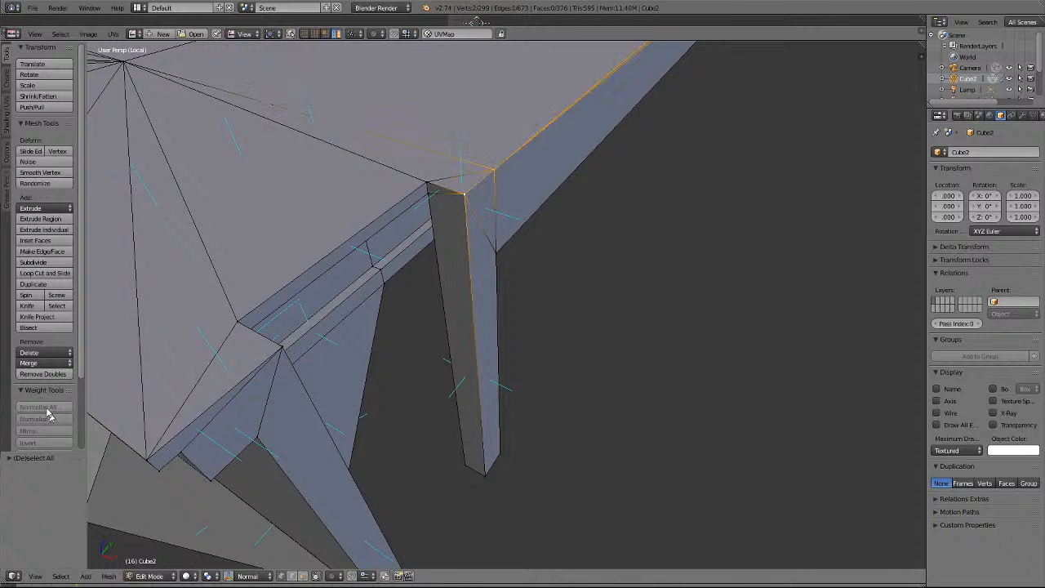
click(36, 362)
click(40, 389)
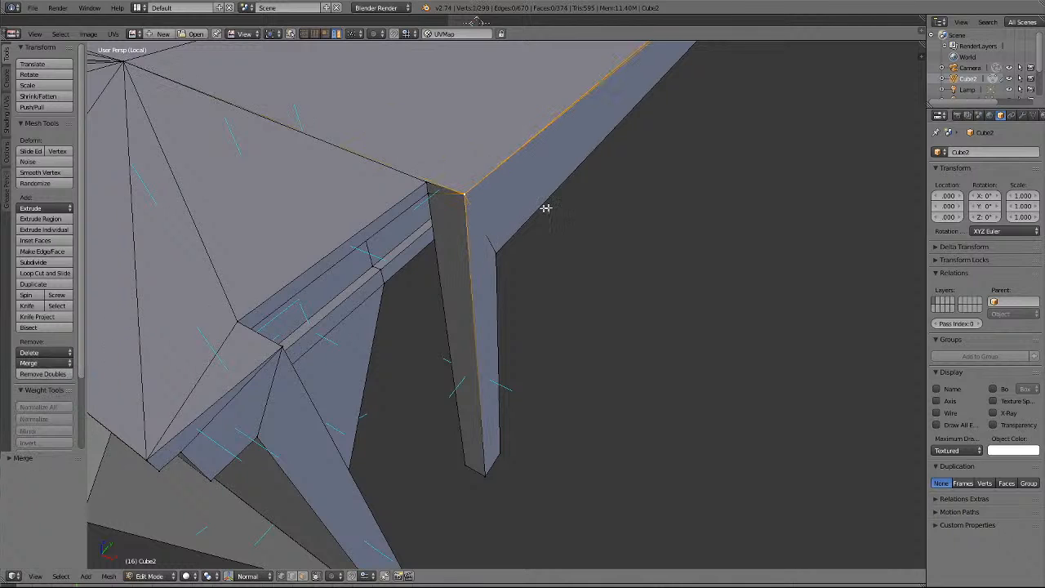
Merge the two adjacent top-edge vertices at the post across the beam's far end, using At Last.
middle_drag(545, 210, 371, 141)
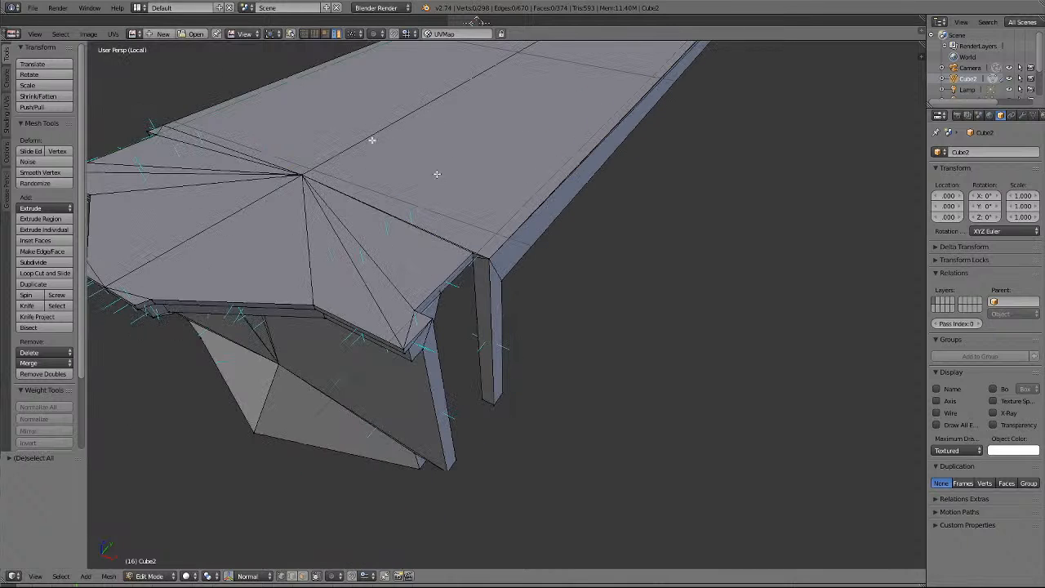
shift+right_click(155, 125)
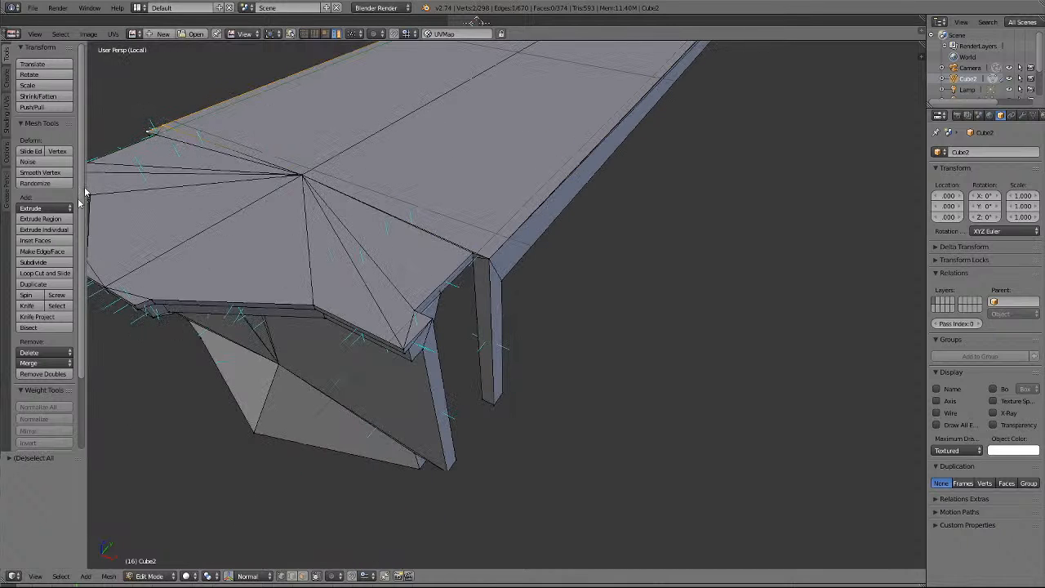
click(37, 362)
click(40, 389)
key(a)
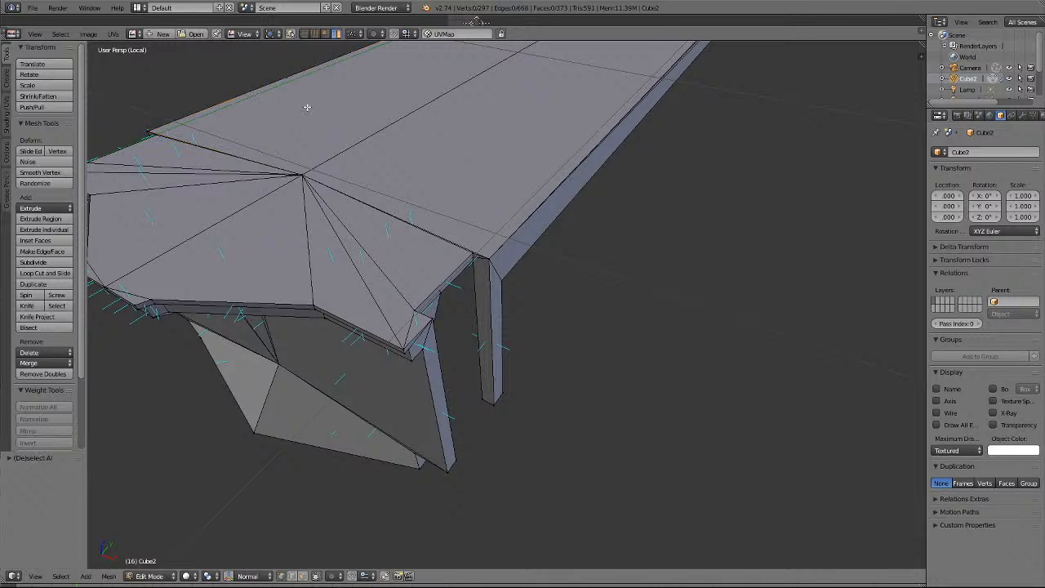
Merge the three vertices down the outer vertical edge of the post across the beam into its top corner vertex, using At Last.
middle_drag(307, 107, 307, 107)
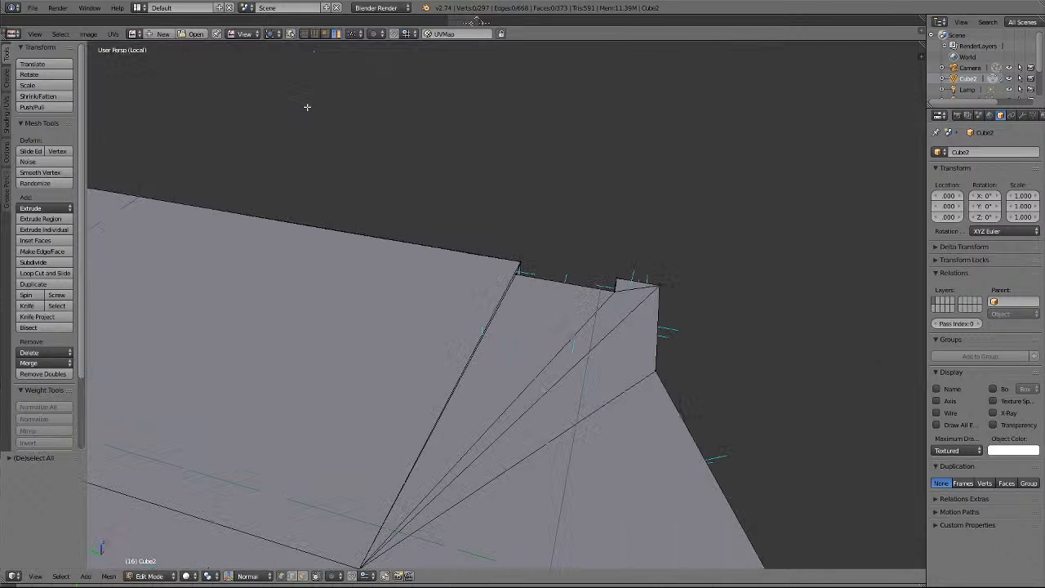
scroll(426, 217, down, 6)
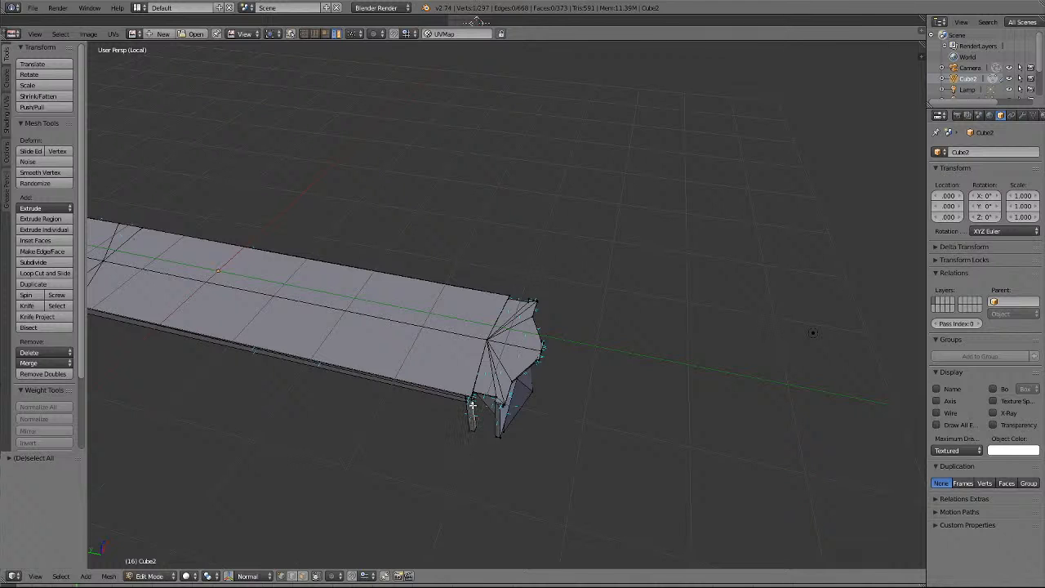
key(KP_Decimal)
scroll(473, 405, down, 4)
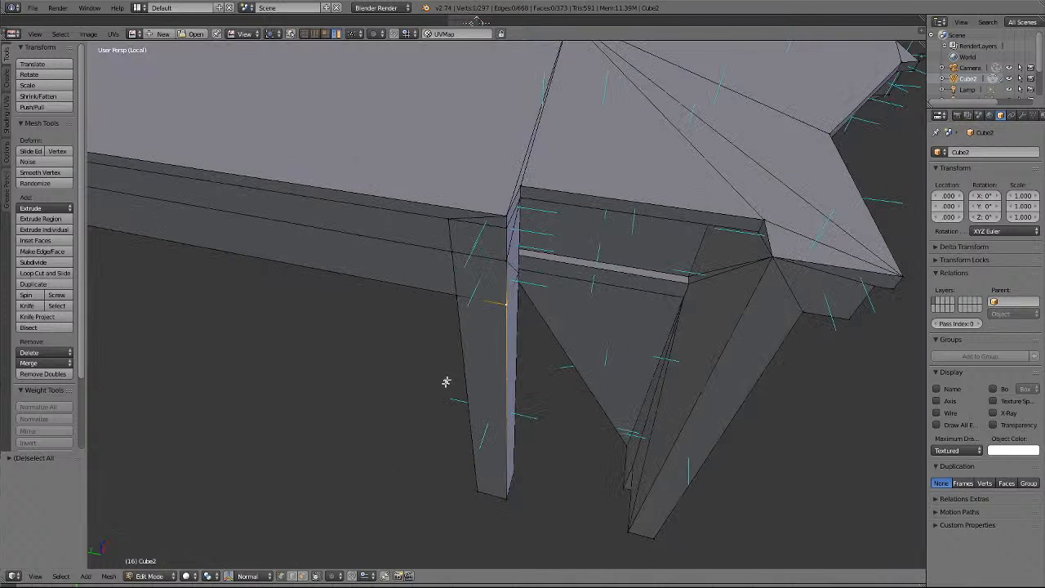
shift+right_click(500, 217)
click(29, 363)
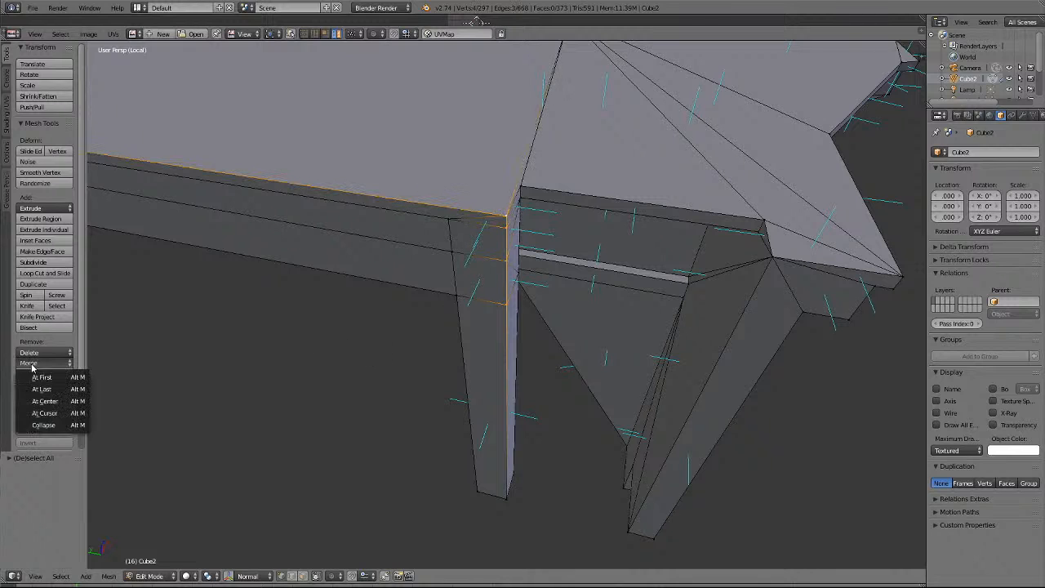
click(37, 388)
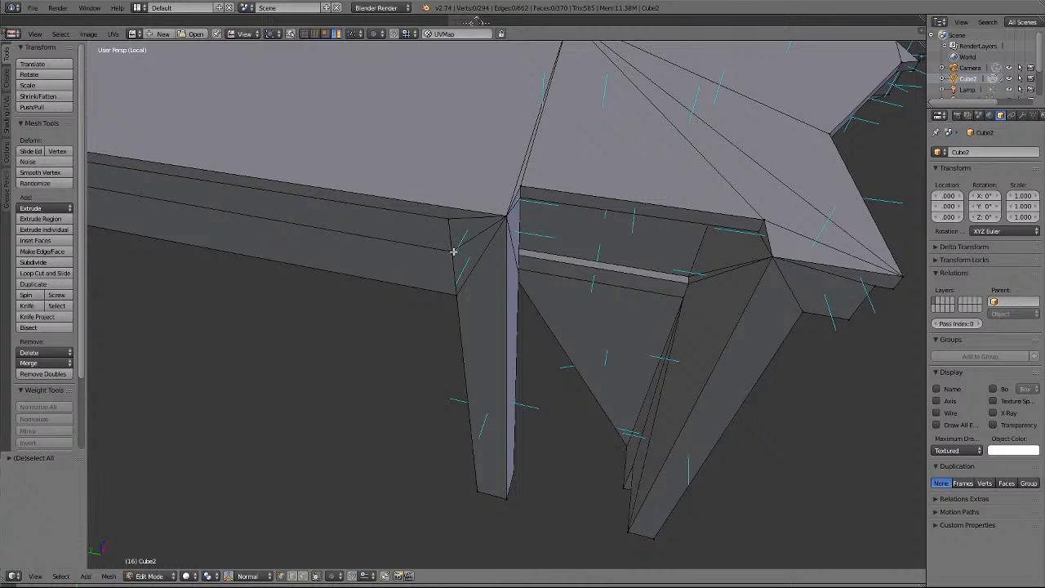
Inspect the simplified post and the surrounding beam end from another side.
scroll(454, 247, down, 6)
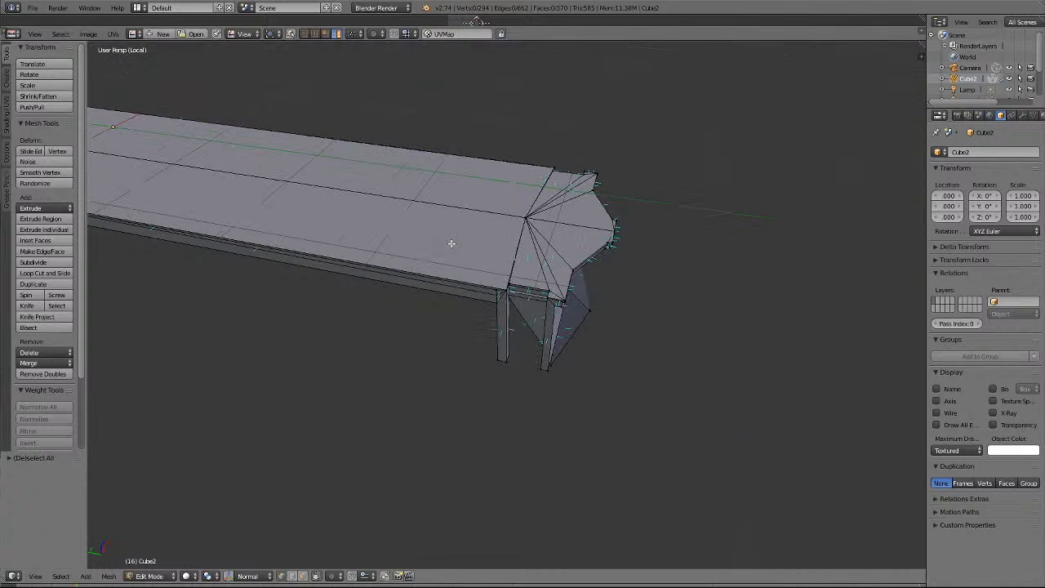
key(KP_4)
key(KP_4)
key(KP_4)
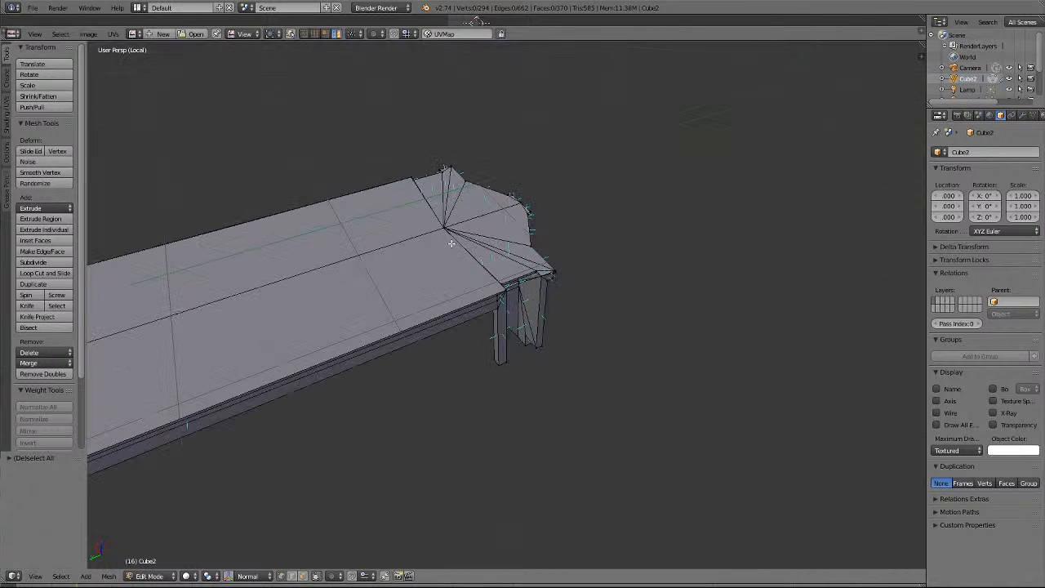
scroll(452, 243, up, 3)
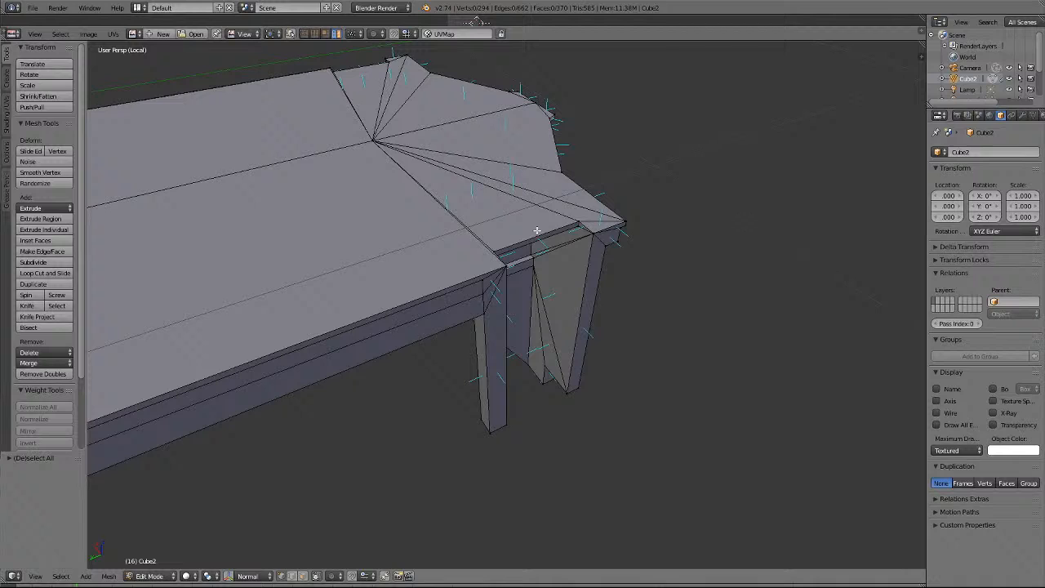
Merge the two side vertices beside the near post's top into its outer top corner vertex, using At Last.
right_click(495, 276)
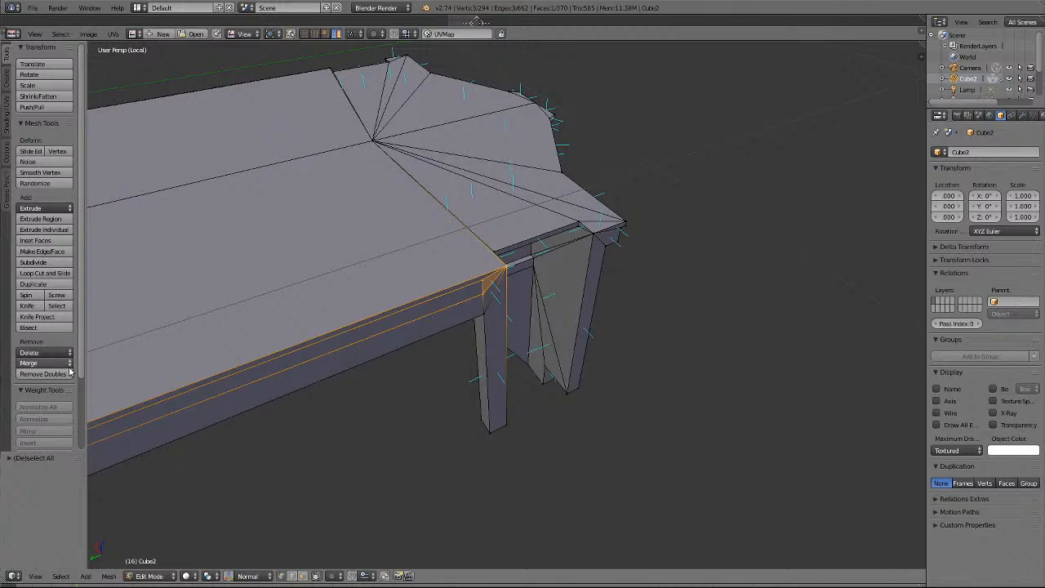
scroll(245, 367, down, 7)
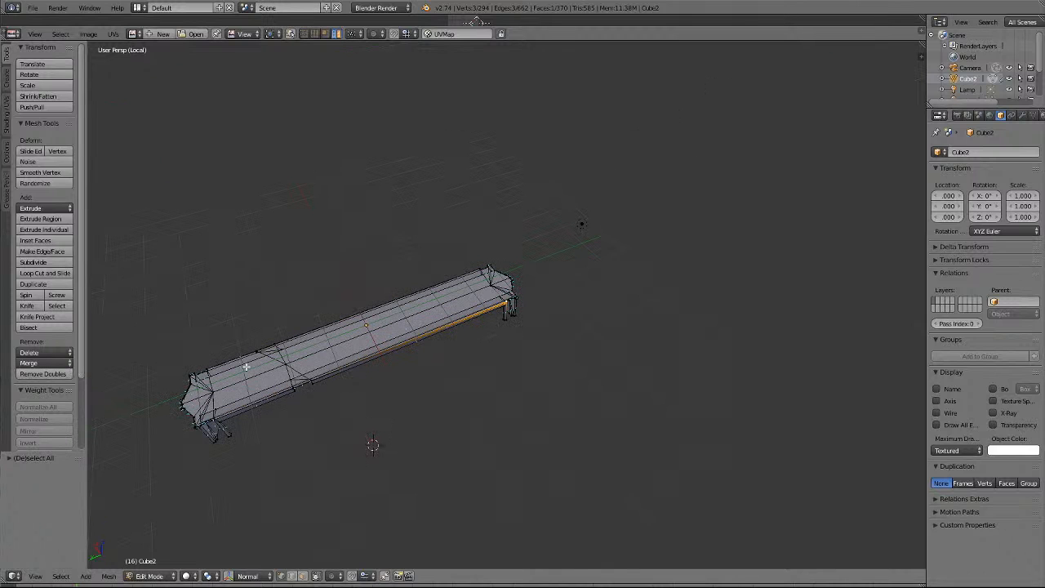
scroll(511, 380, up, 10)
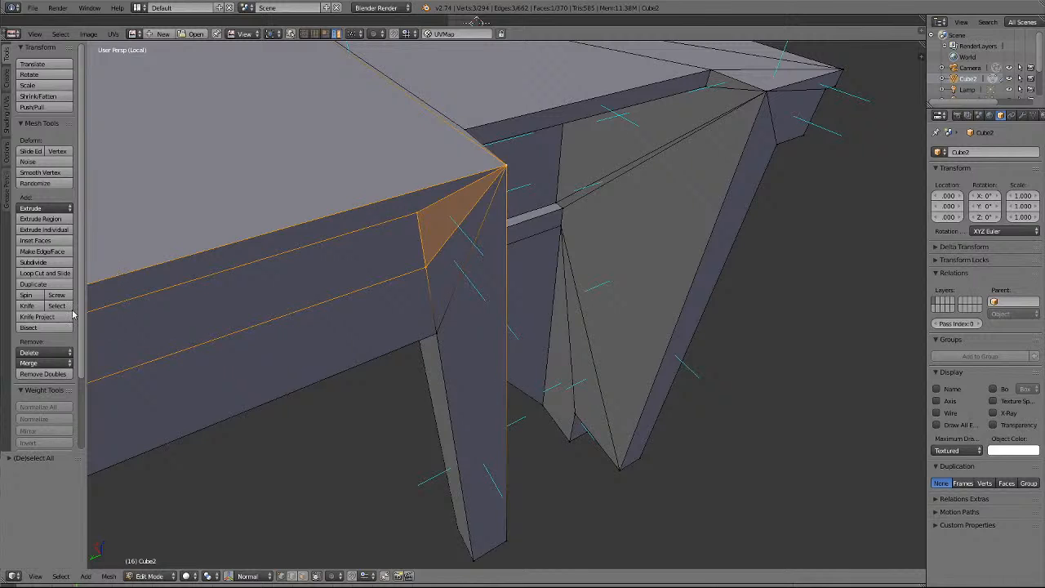
click(45, 362)
click(54, 389)
key(a)
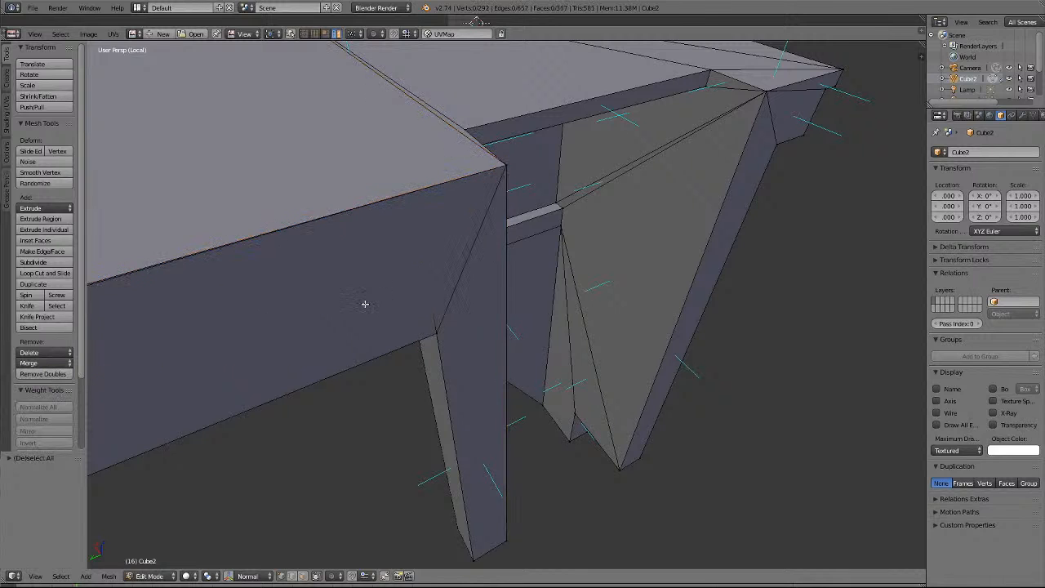
Merge the two adjacent vertices at the inner base of the same post, on the beam's underside, using At Last.
scroll(363, 303, down, 3)
key(KP_6)
key(KP_6)
key(KP_6)
key(KP_6)
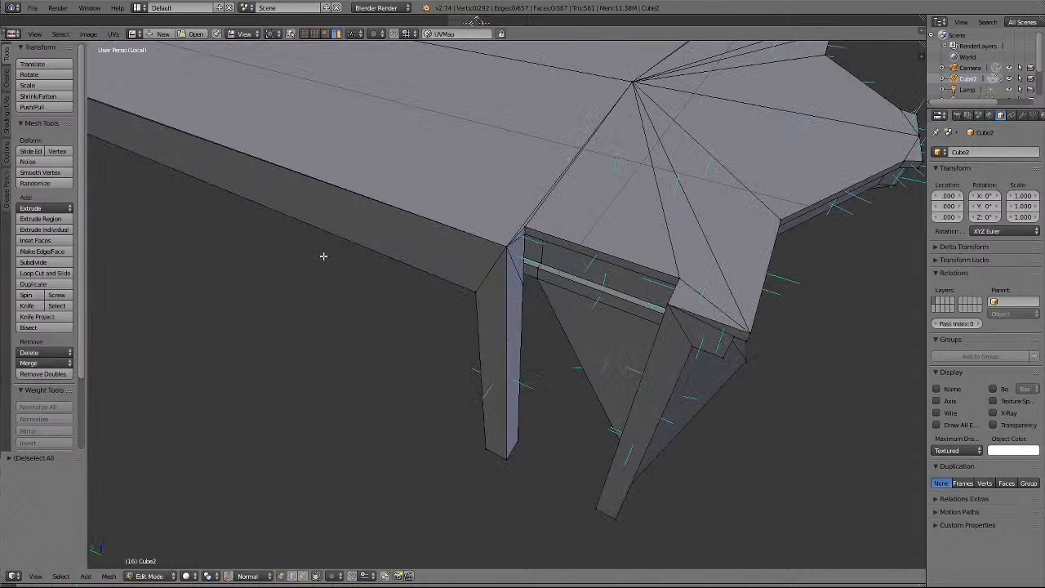
key(KP_2)
key(KP_2)
key(KP_2)
key(KP_2)
key(KP_2)
key(KP_2)
key(KP_2)
key(KP_2)
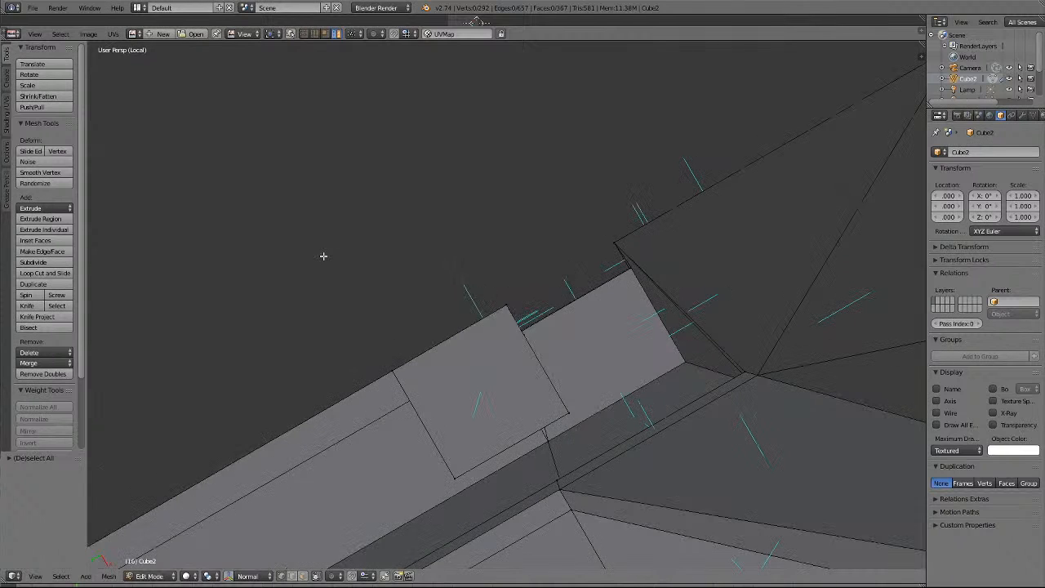
key(KP_2)
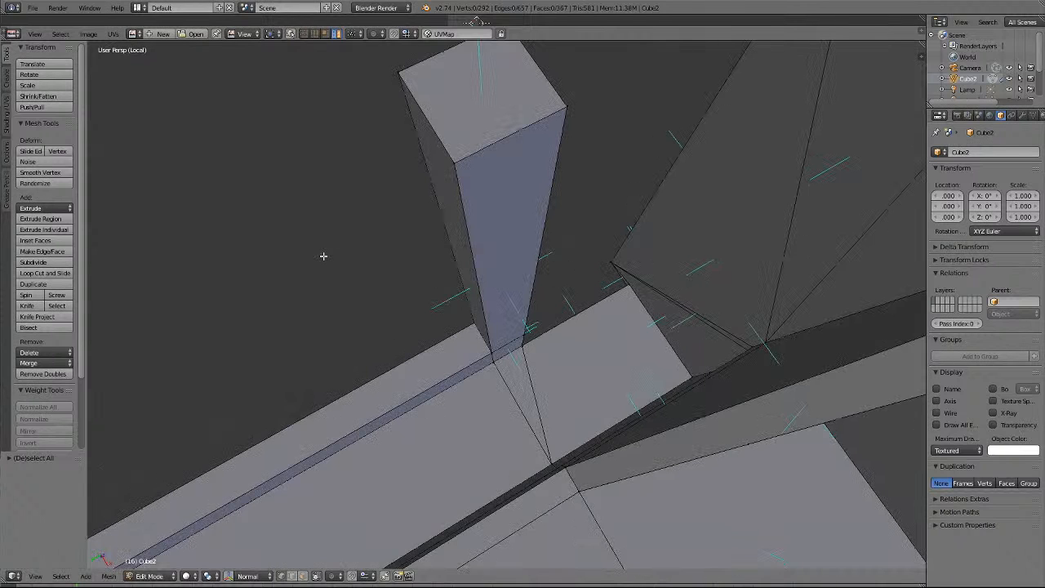
right_click(515, 354)
click(45, 362)
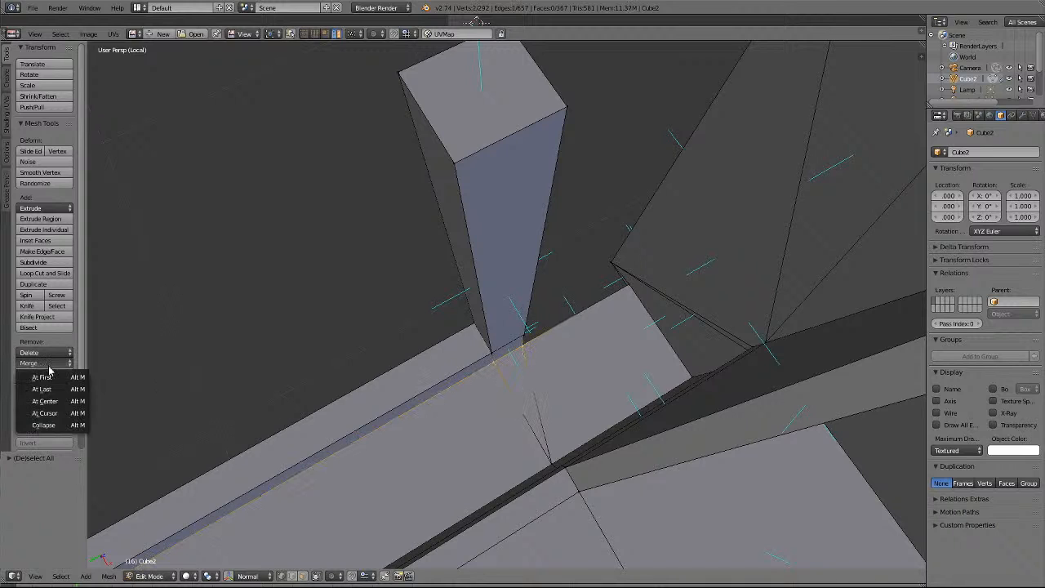
click(41, 389)
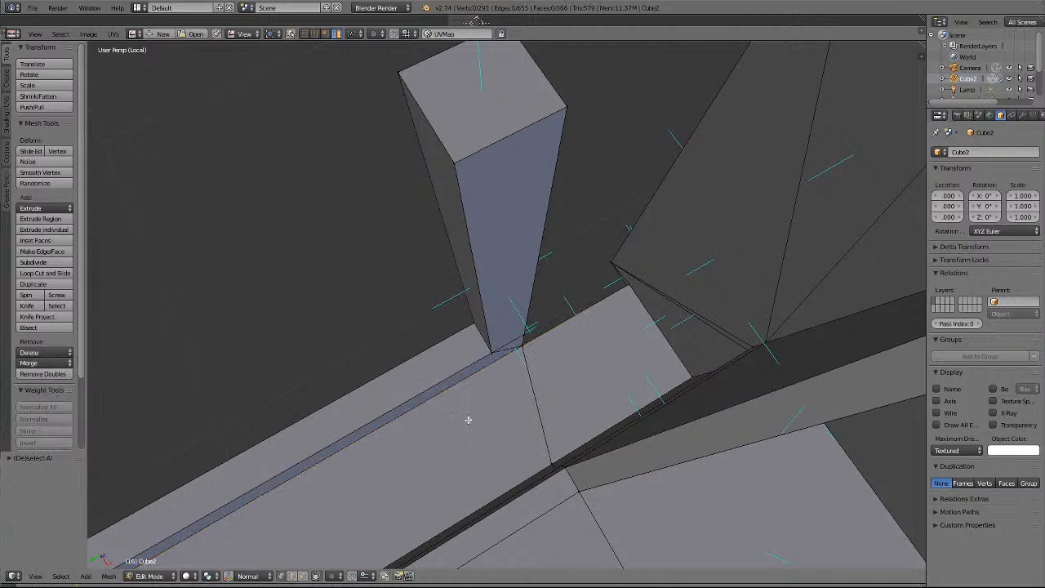
Inspect the beam end's underside, with its slanted ribs and both side posts, from several angles.
scroll(468, 420, down, 4)
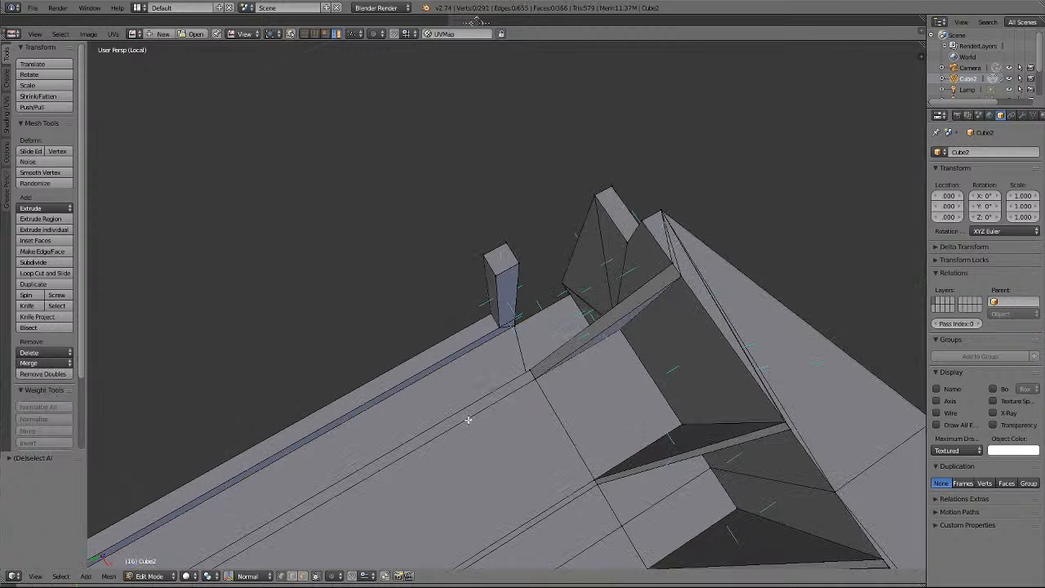
key(KP_4)
key(KP_4)
key(KP_8)
key(KP_8)
key(KP_8)
key(KP_4)
key(KP_4)
key(KP_4)
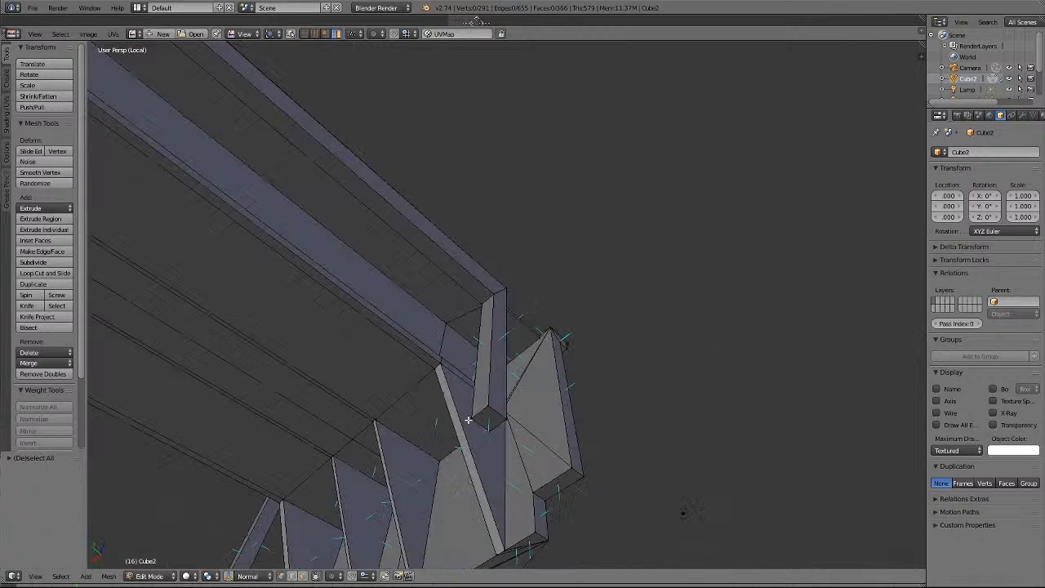
key(KP_4)
key(KP_4)
key(KP_4)
key(KP_4)
key(KP_4)
key(KP_4)
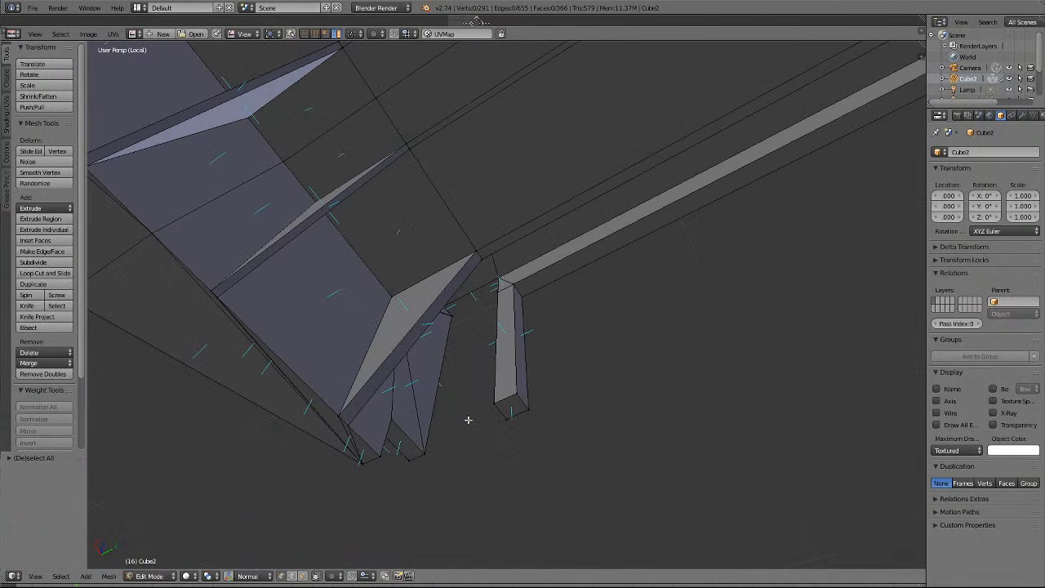
scroll(478, 321, down, 5)
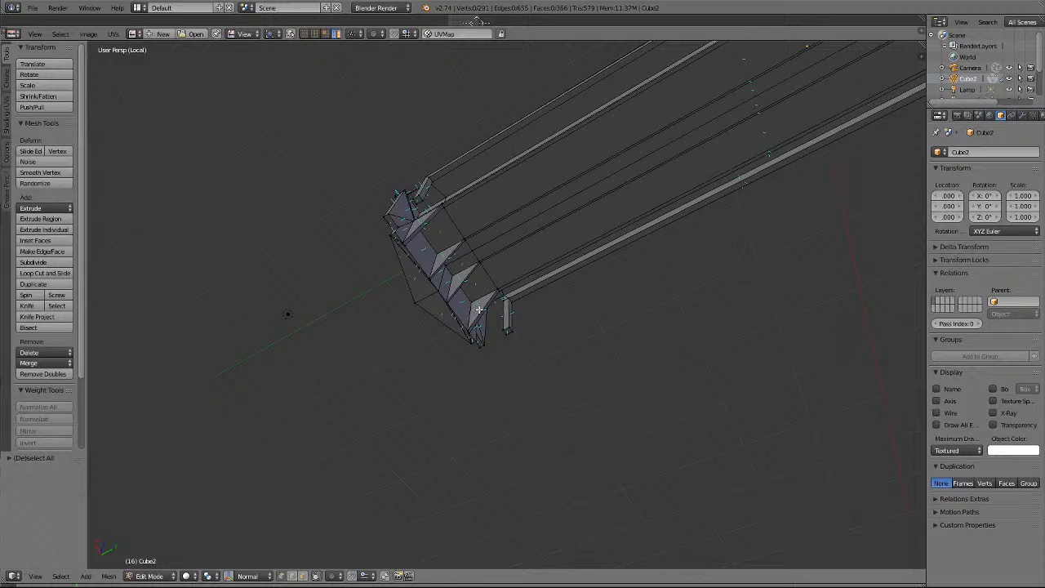
key(KP_8)
key(KP_8)
key(KP_8)
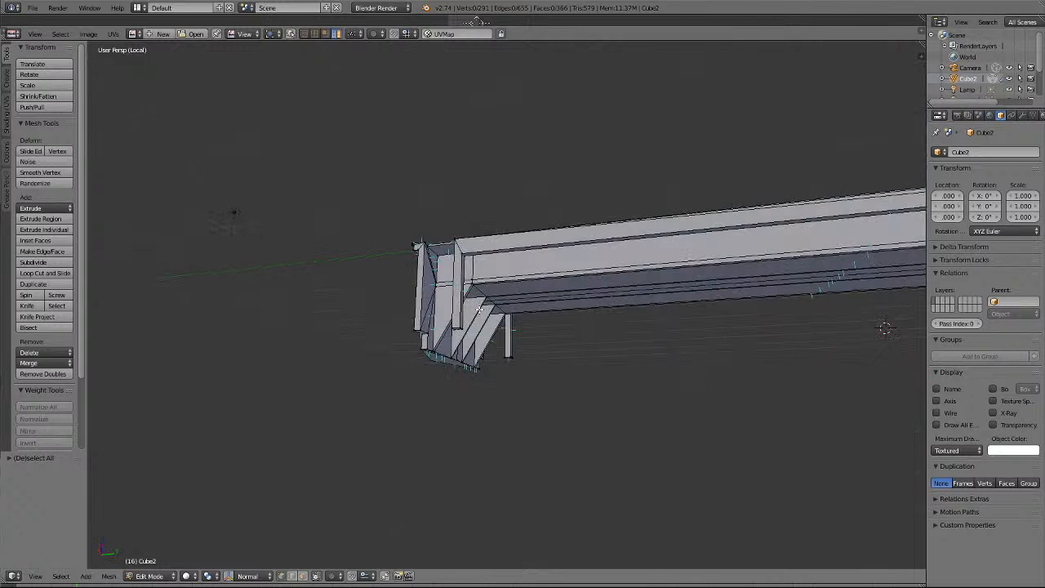
Examine the ribbed end's side, outer face and top, and the underside along the beam's full length.
scroll(479, 309, up, 5)
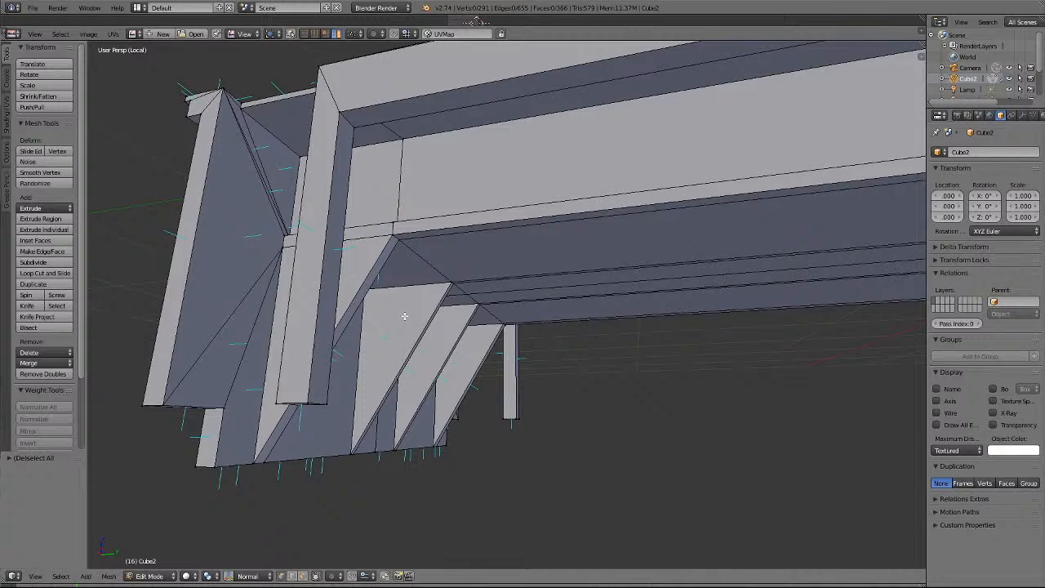
scroll(404, 316, down, 6)
scroll(404, 316, up, 4)
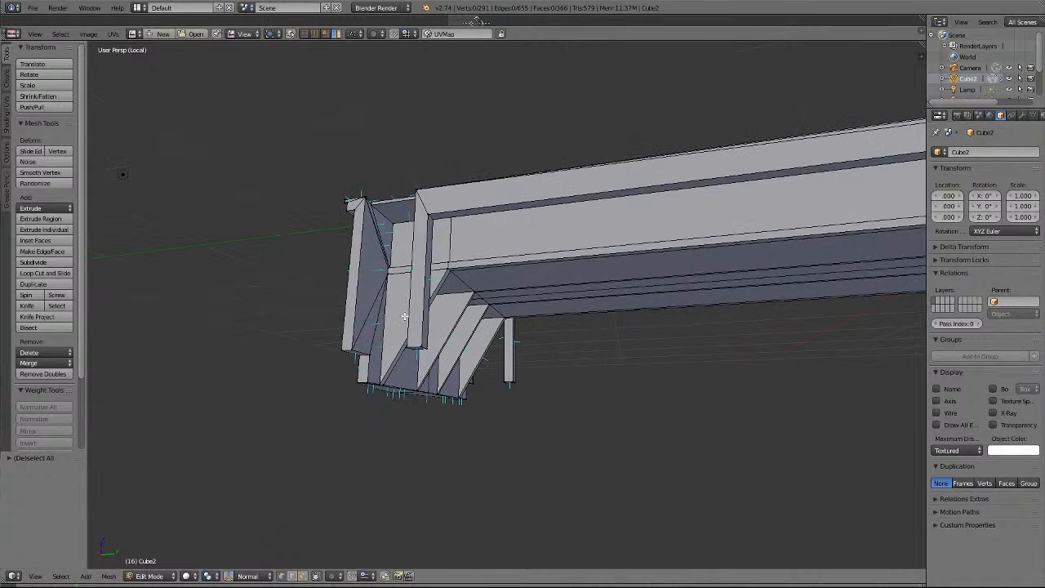
key(KP_4)
key(KP_4)
key(KP_4)
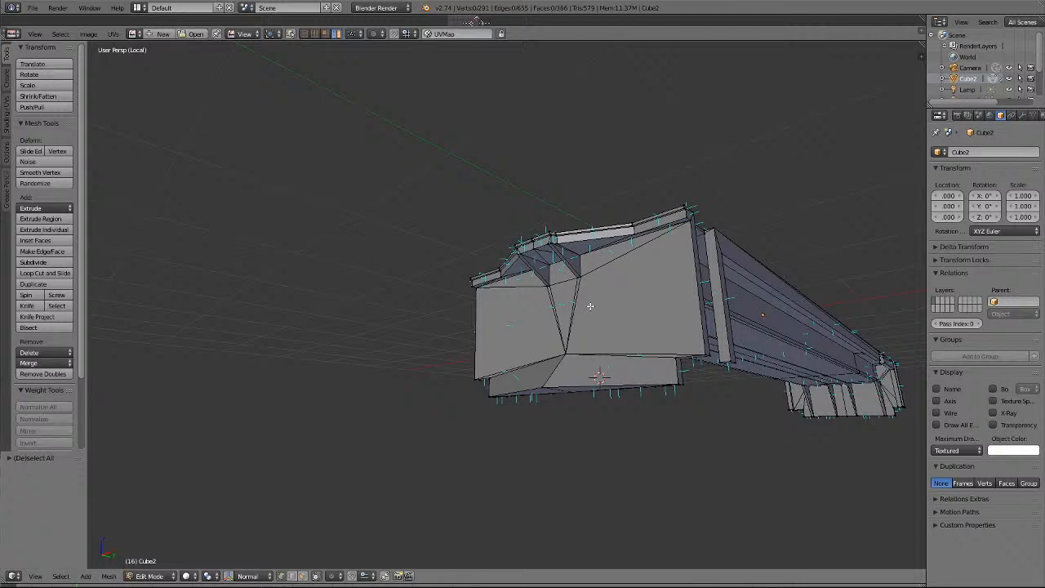
key(KP_8)
key(KP_8)
key(KP_8)
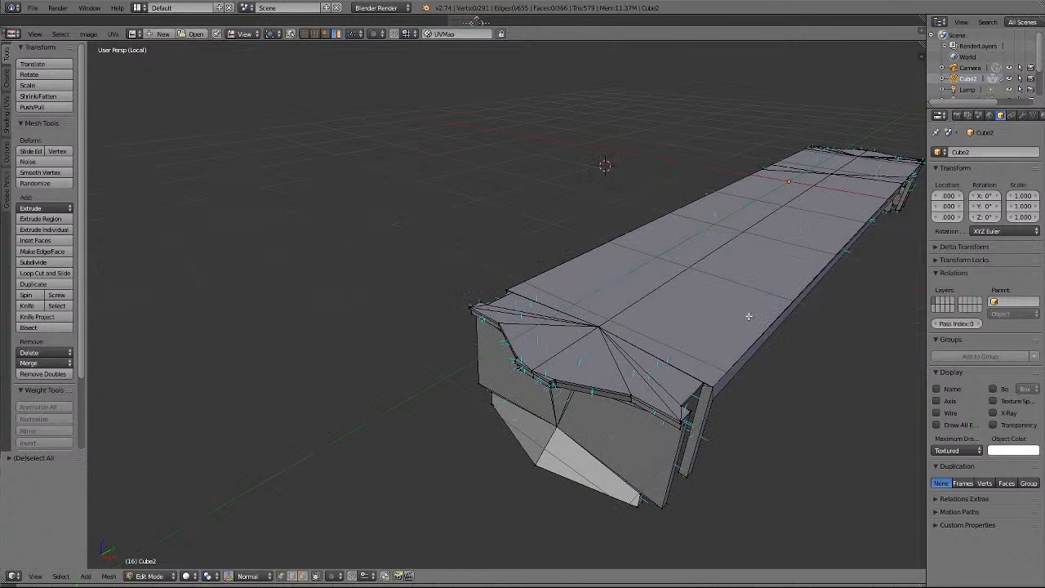
middle_drag(748, 316, 748, 316)
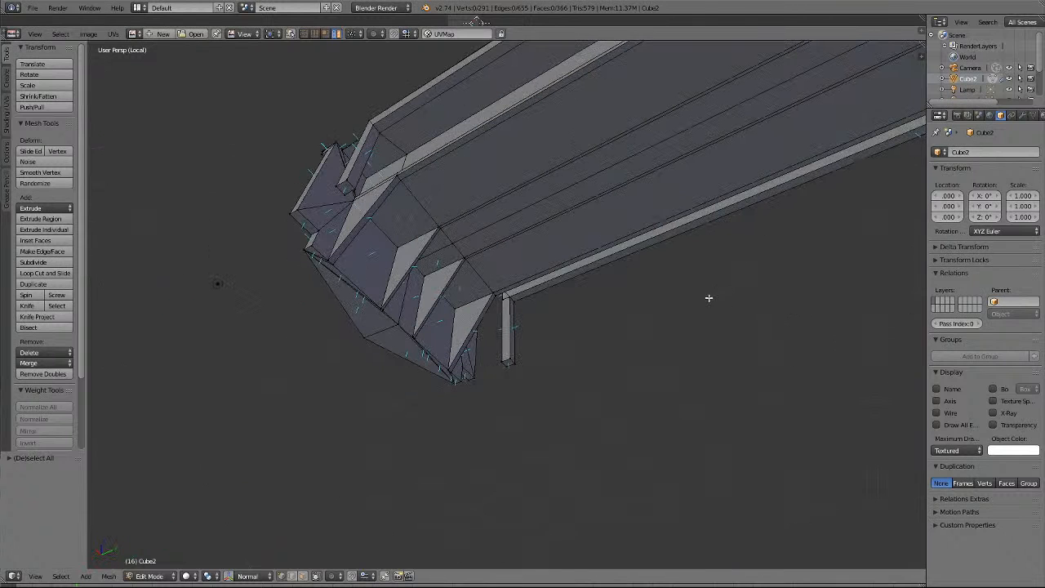
scroll(545, 210, down, 5)
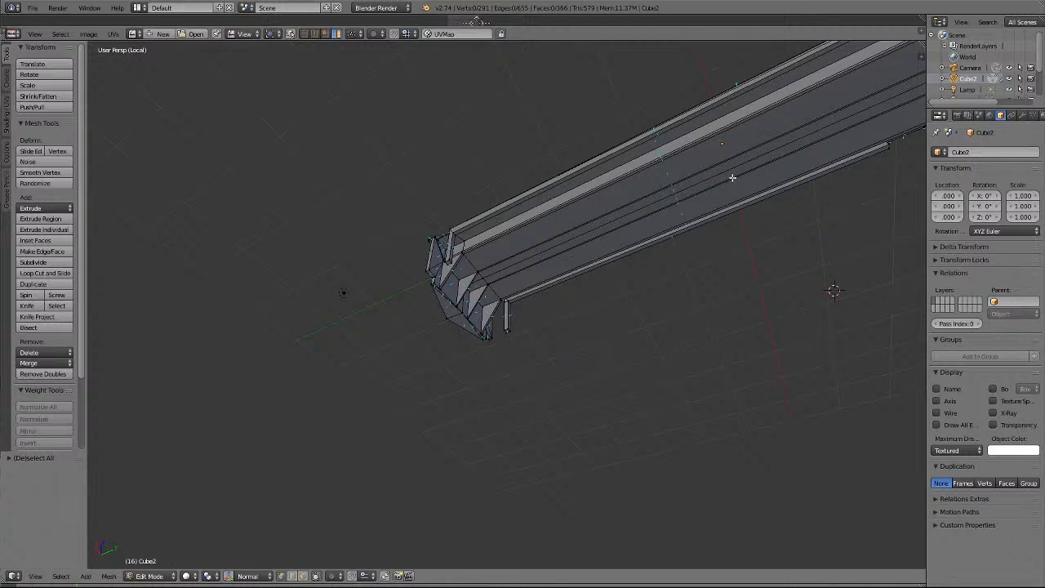
scroll(733, 177, down, 3)
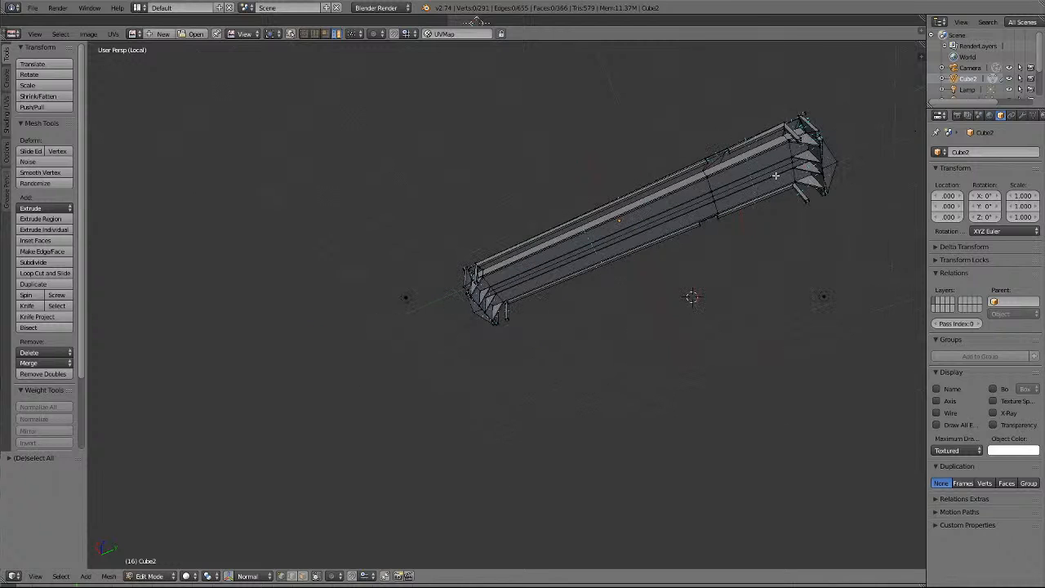
scroll(776, 175, up, 3)
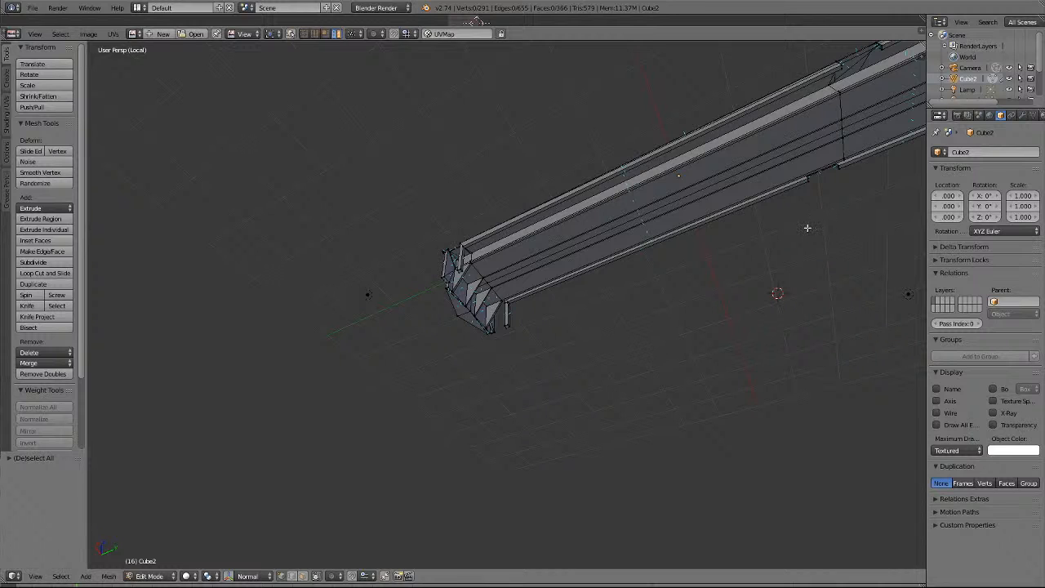
scroll(807, 228, down, 1)
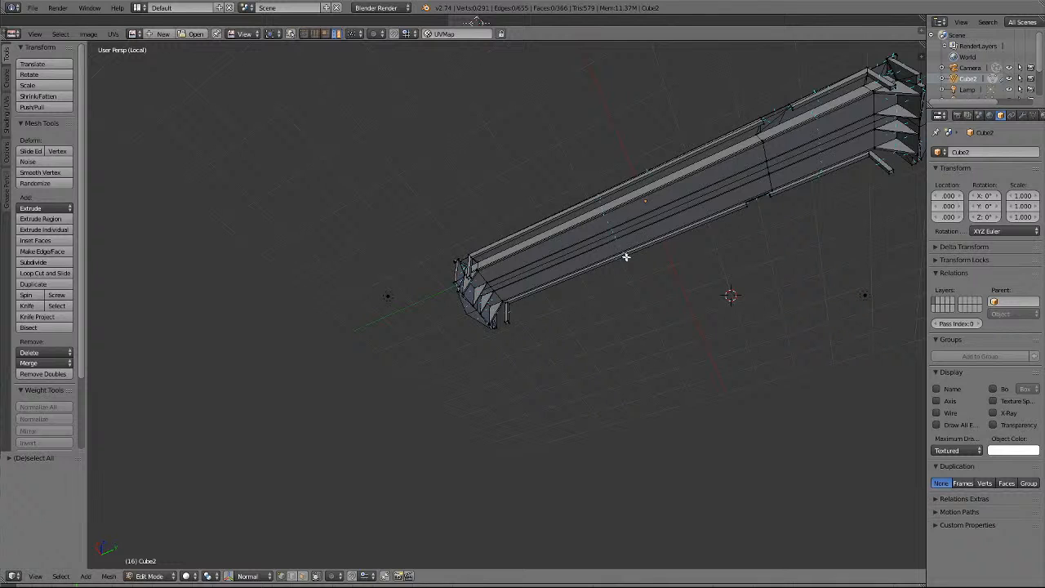
Select and frame the vertex on the underside rail at the opposite ribbed end, and examine the mesh around it.
right_click(872, 95)
right_click(872, 88)
key(KP_Decimal)
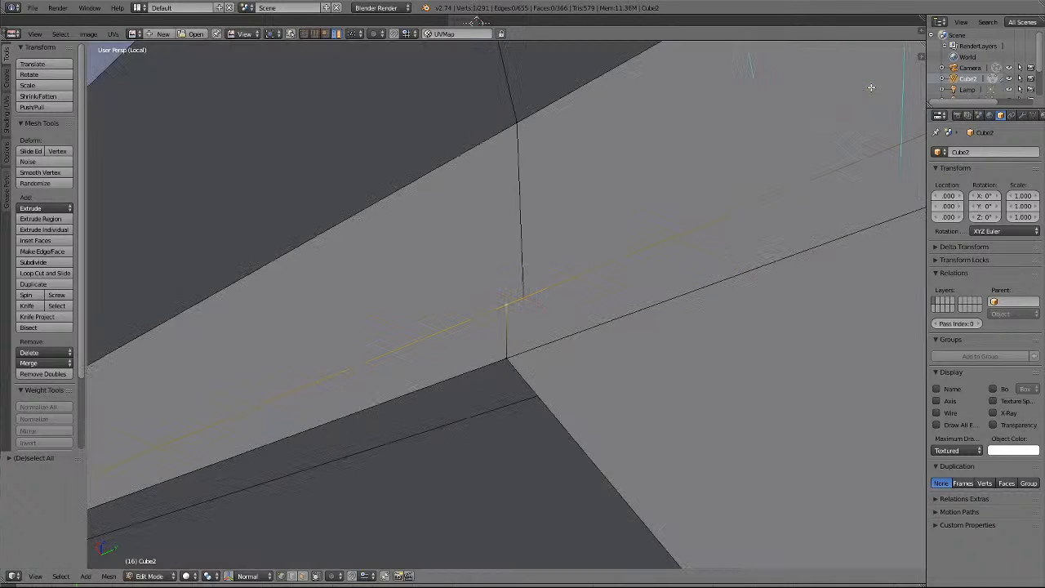
key(KP_8)
key(KP_8)
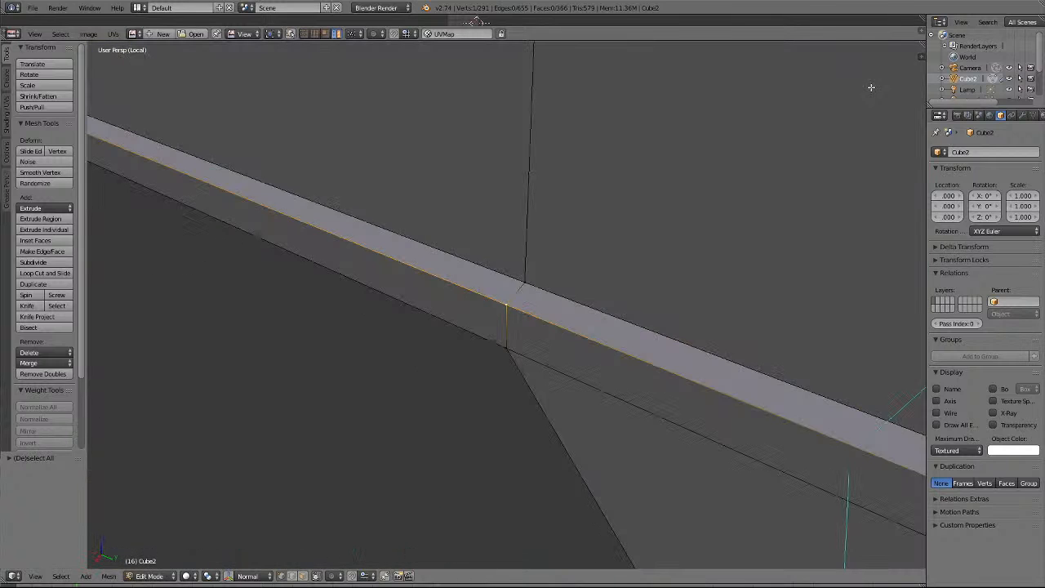
key(KP_4)
key(KP_4)
key(KP_4)
key(KP_4)
key(KP_4)
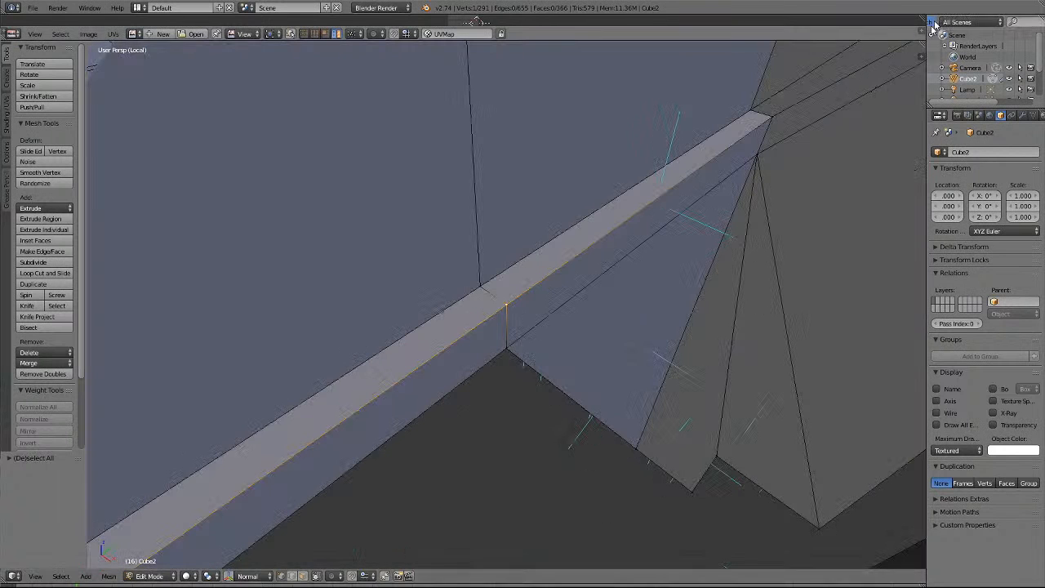
scroll(432, 490, down, 10)
scroll(455, 451, down, 3)
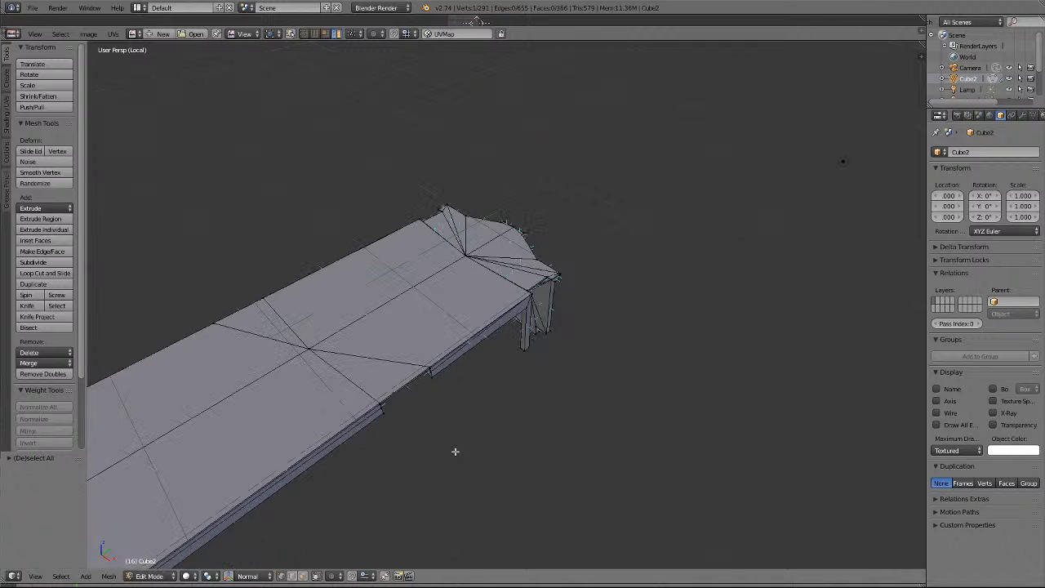
scroll(455, 451, down, 2)
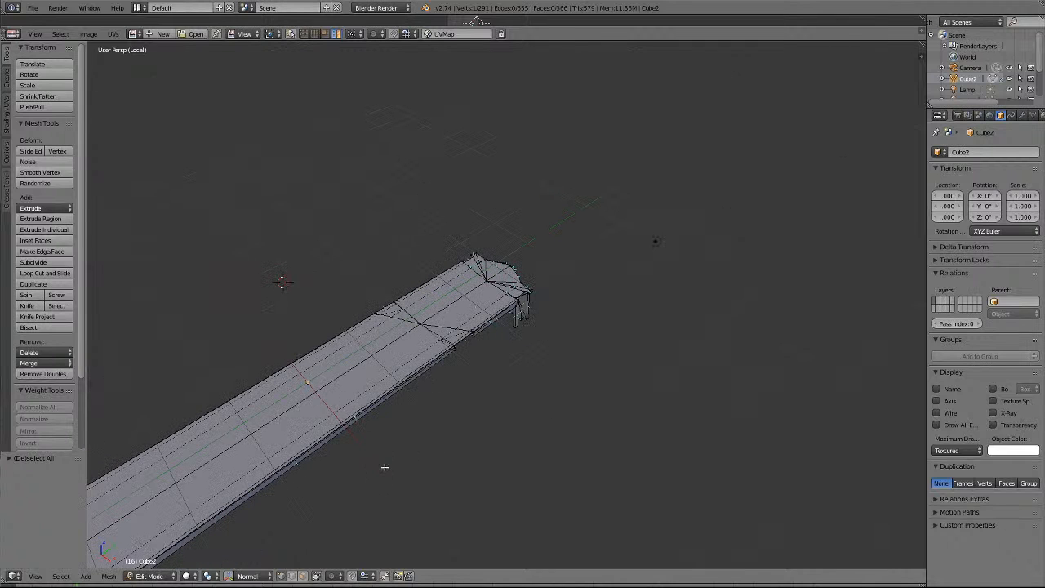
Merge the vertex on the side notch's vertical end edge into the notch's upper corner vertex, using At Last.
key(KP_2)
key(KP_2)
key(KP_2)
key(KP_2)
key(KP_2)
key(KP_2)
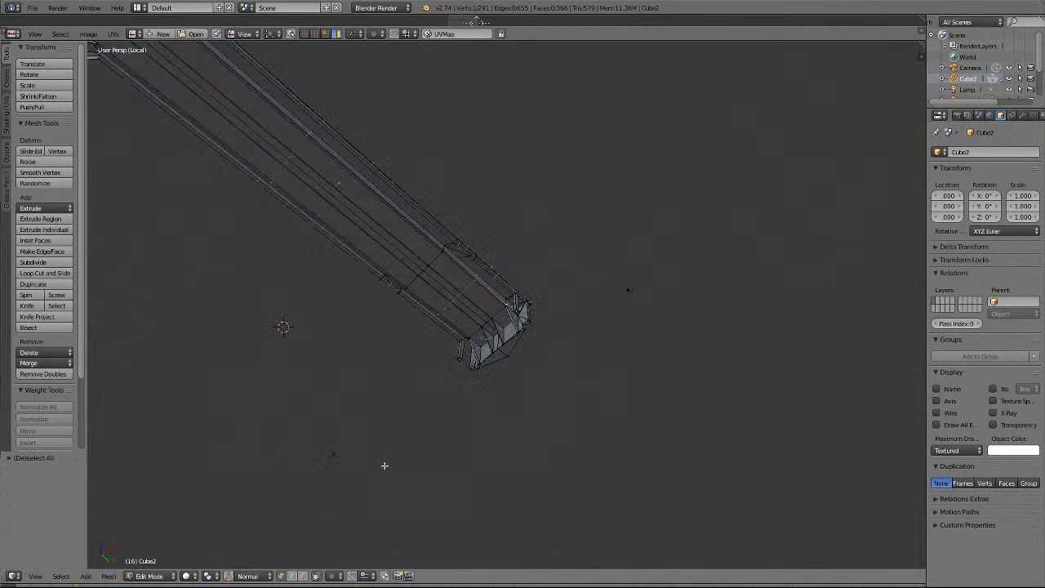
scroll(432, 132, up, 7)
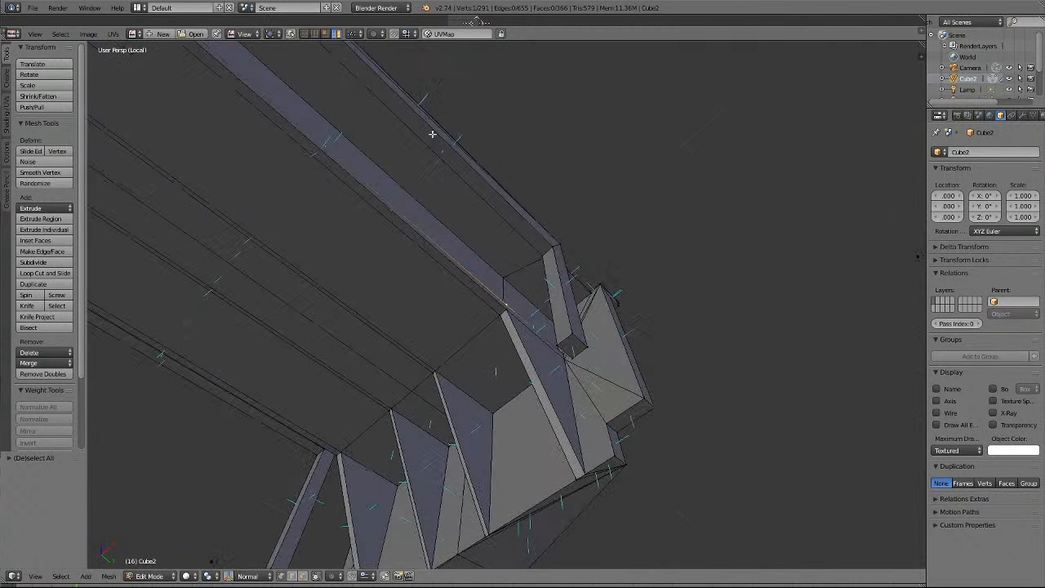
scroll(432, 133, down, 4)
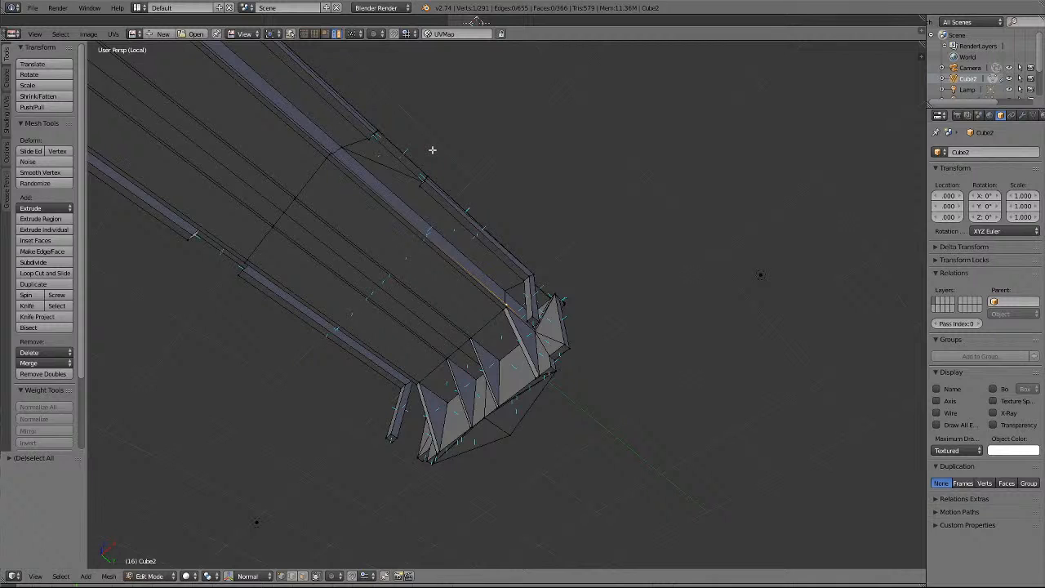
key(KP_8)
key(KP_8)
key(KP_8)
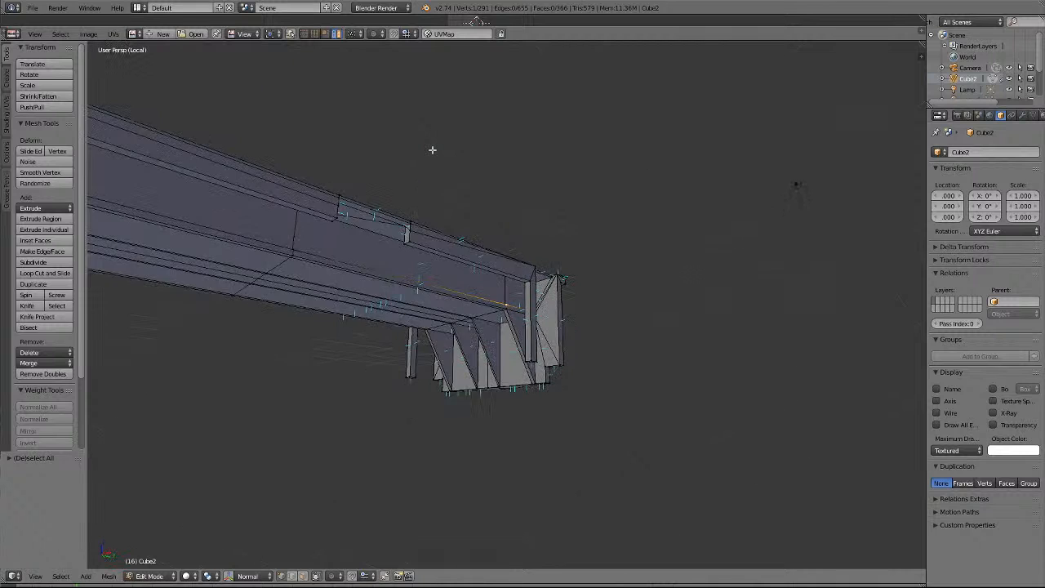
scroll(481, 196, up, 3)
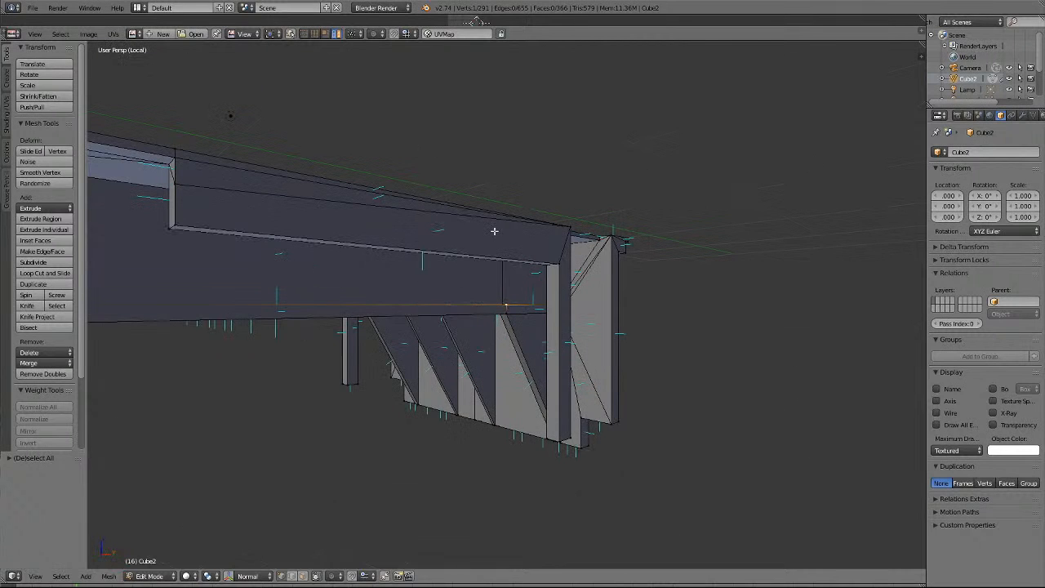
right_click(180, 187)
shift+right_click(176, 158)
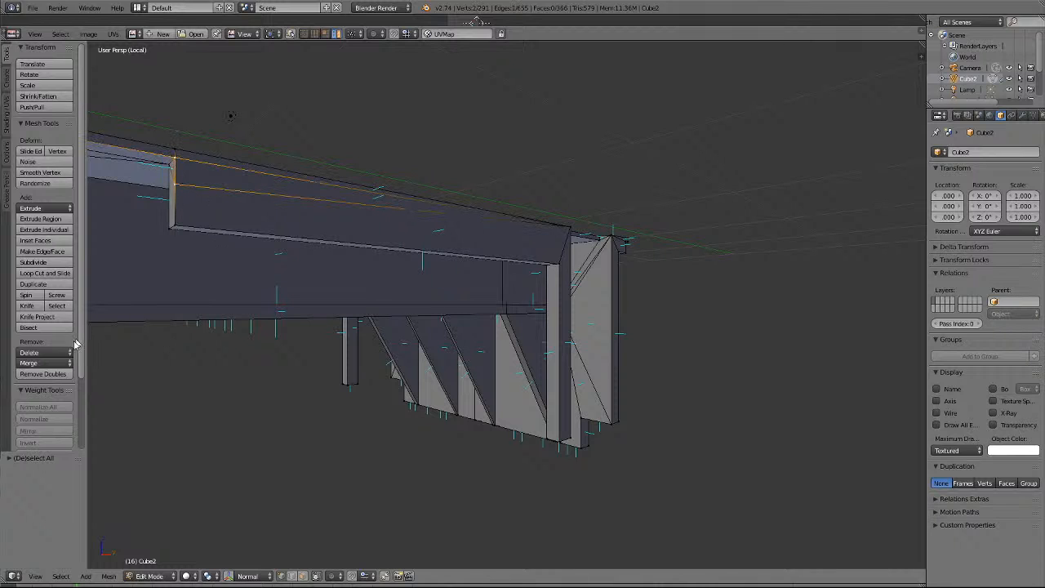
click(45, 363)
click(44, 389)
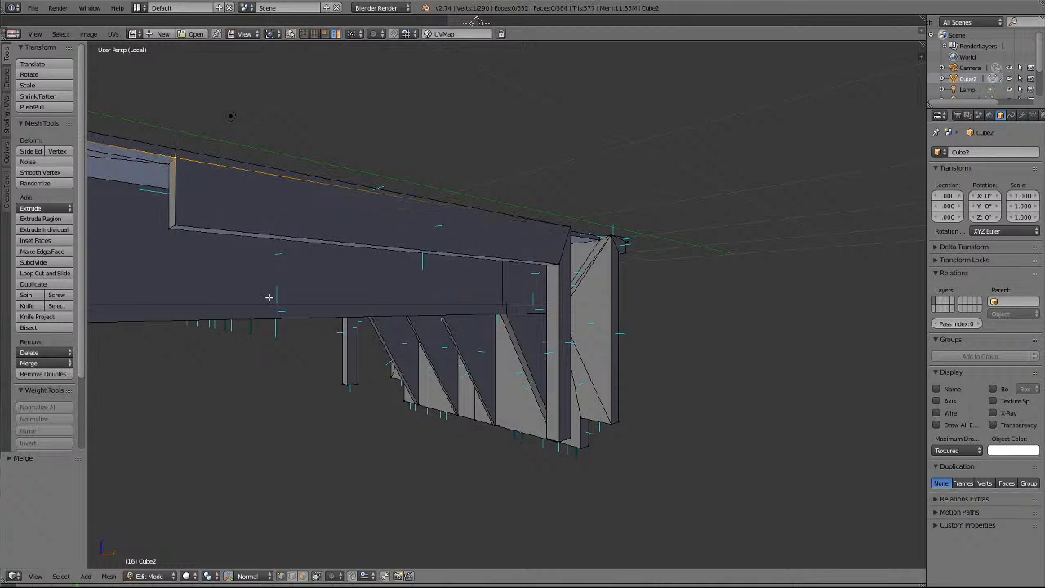
Merge the vertex on the side notch's opposite vertical end edge into that end's upper corner vertex, using At Last.
scroll(269, 298, down, 3)
key(a)
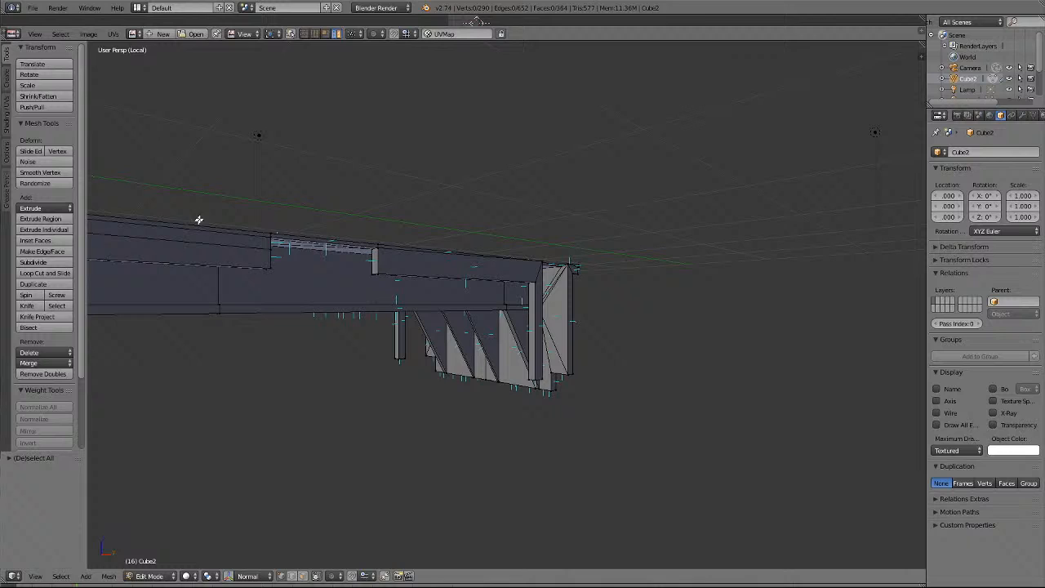
right_click(266, 250)
shift+right_click(268, 241)
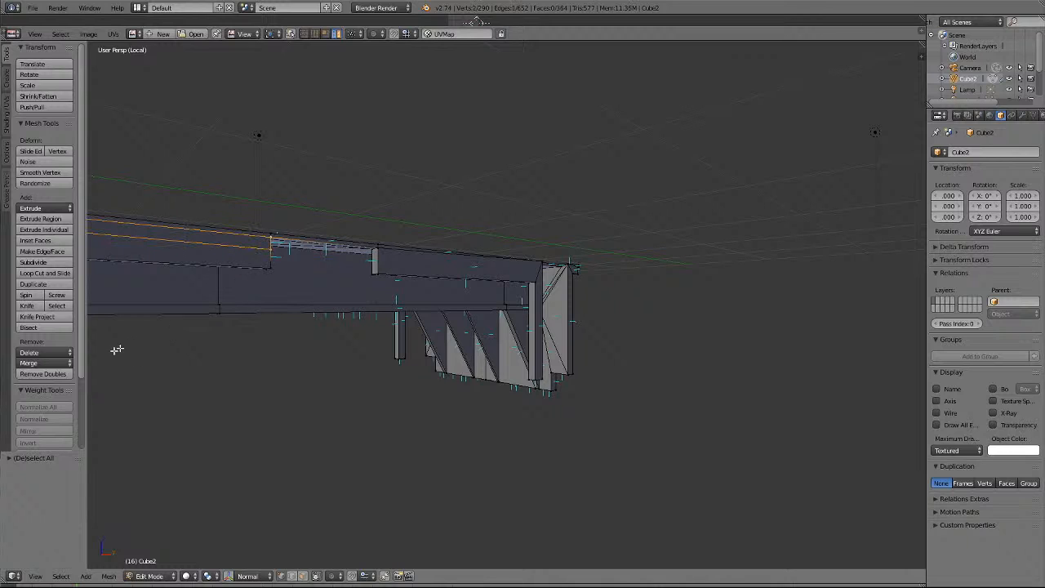
click(45, 362)
click(47, 390)
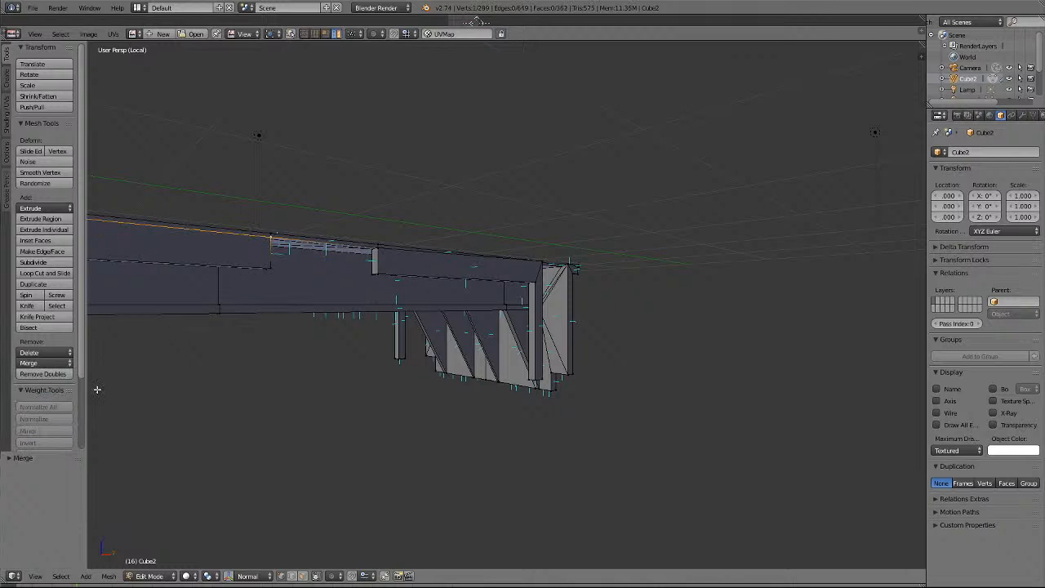
In face selection, select and frame the narrow strip face along the top of the side notch, and examine the surrounding notch faces.
key(KP_6)
key(KP_6)
key(KP_6)
key(KP_6)
key(KP_6)
key(KP_6)
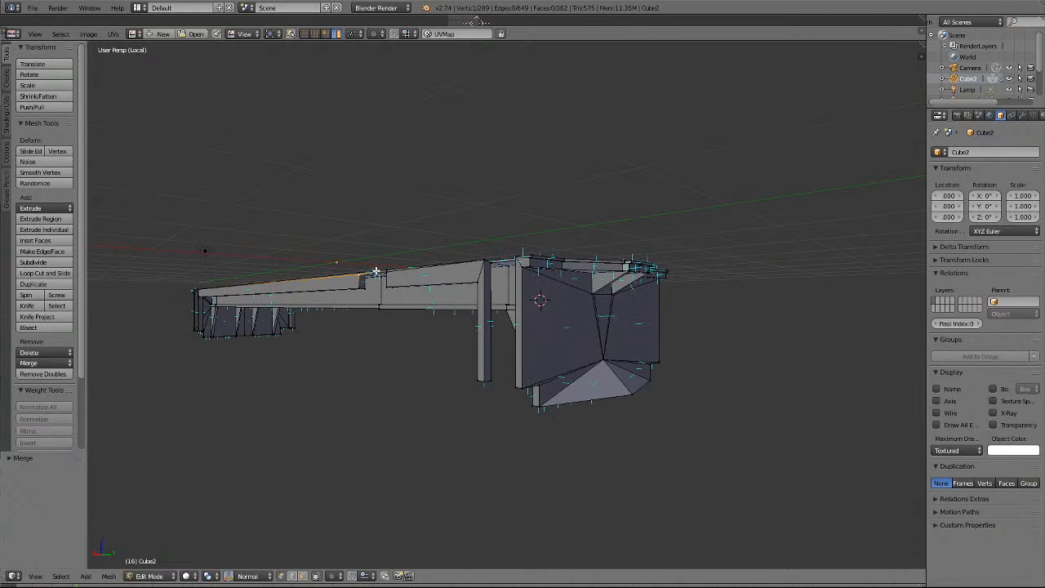
key(a)
click(304, 577)
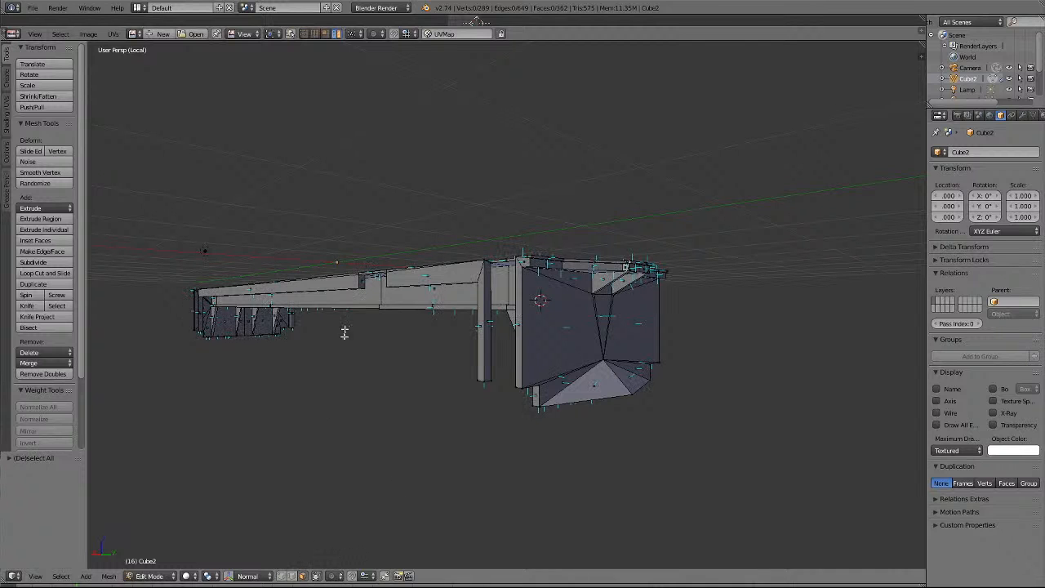
right_click(380, 277)
key(KP_Decimal)
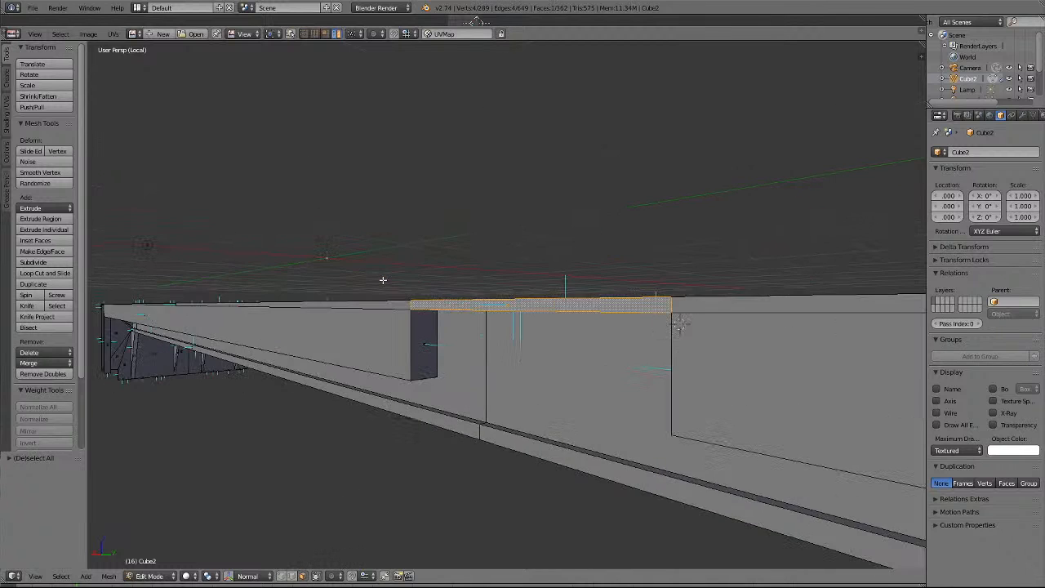
scroll(605, 292, down, 4)
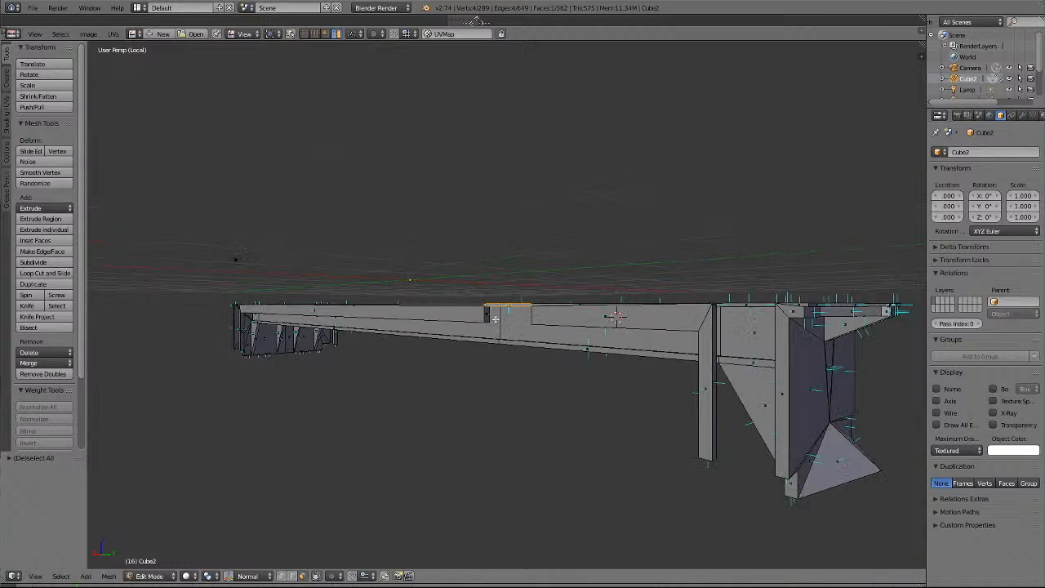
scroll(670, 319, up, 4)
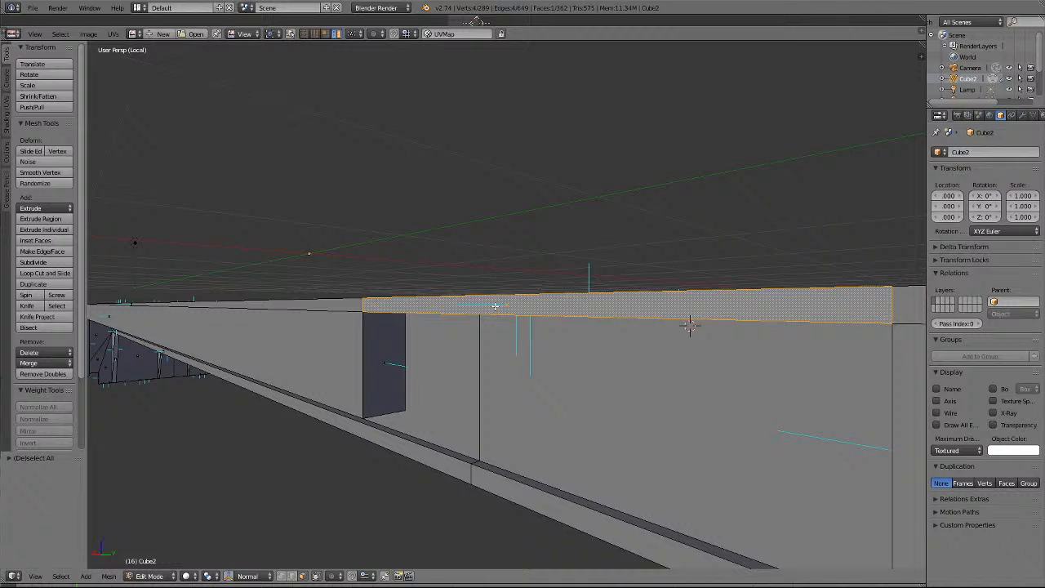
scroll(494, 306, down, 5)
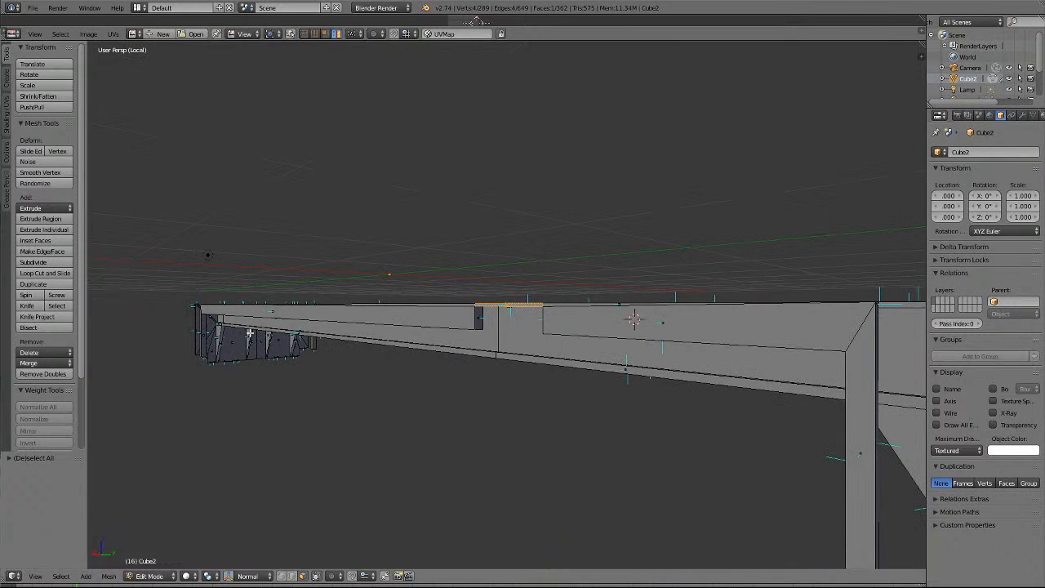
Clear the face selection and examine the beam's other long side, including its notch and the posts beside the end panel.
key(KP_6)
key(KP_6)
key(KP_6)
key(KP_6)
key(KP_6)
key(KP_6)
key(KP_6)
key(KP_6)
key(KP_6)
key(KP_6)
key(KP_6)
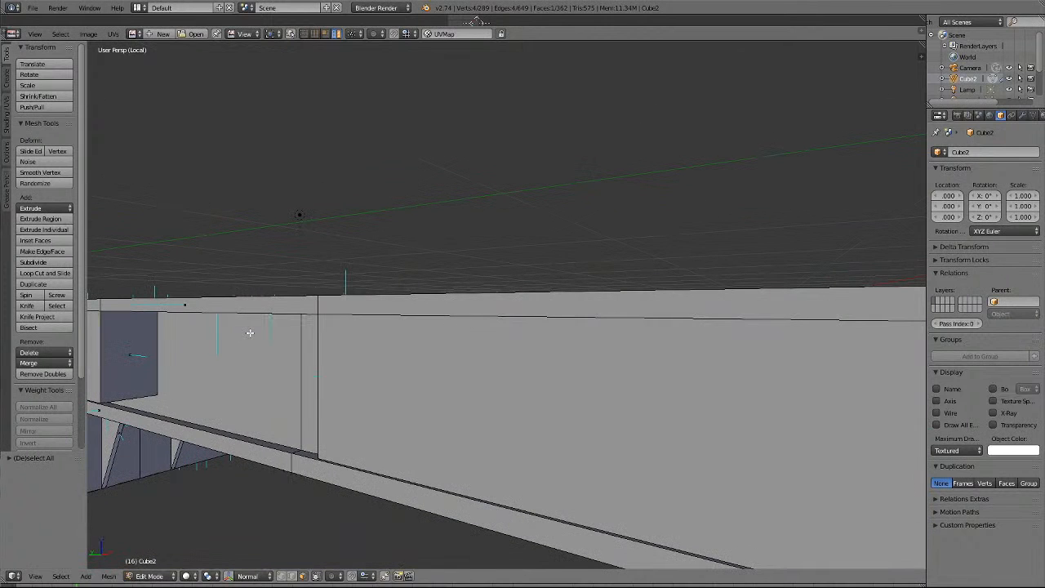
key(KP_6)
key(KP_6)
scroll(310, 273, down, 5)
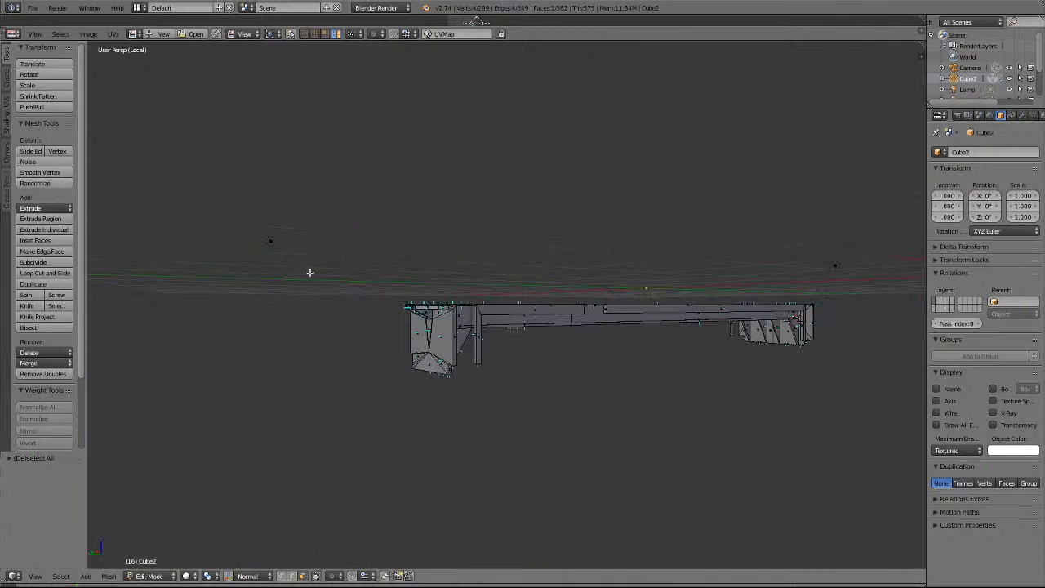
scroll(597, 309, up, 4)
scroll(597, 310, up, 3)
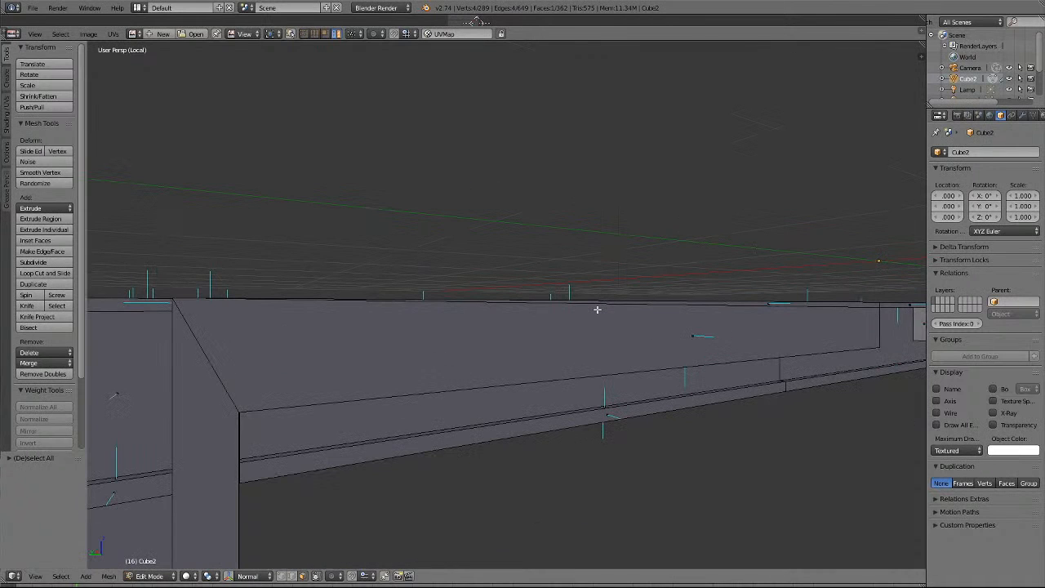
scroll(597, 309, down, 2)
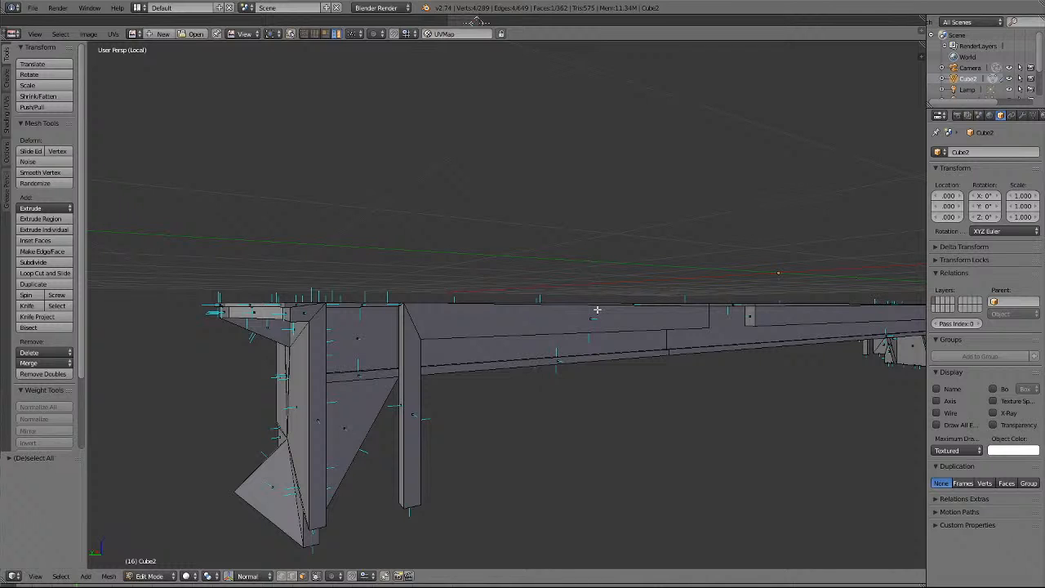
scroll(597, 309, down, 5)
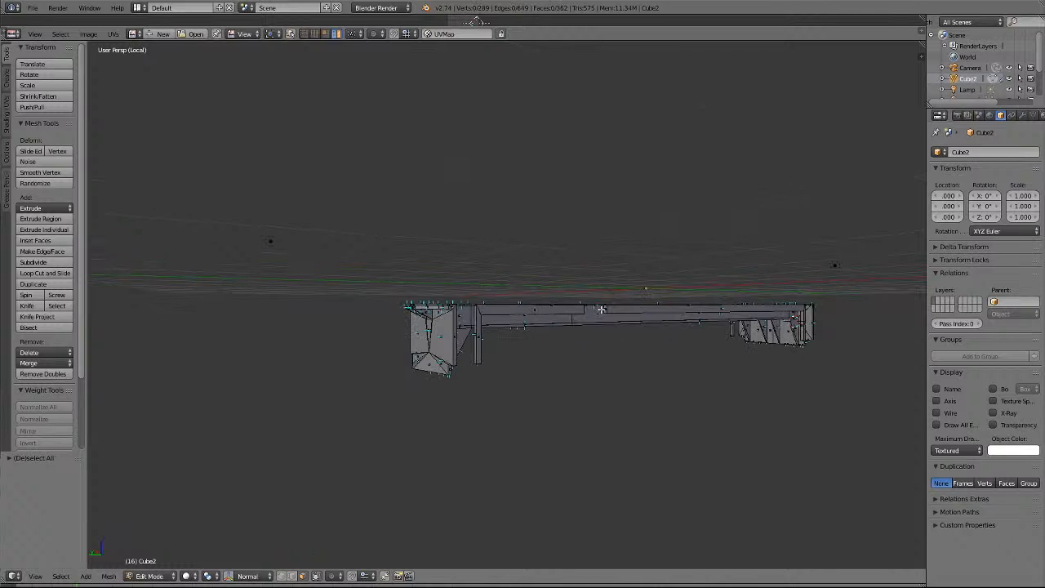
scroll(561, 330, up, 6)
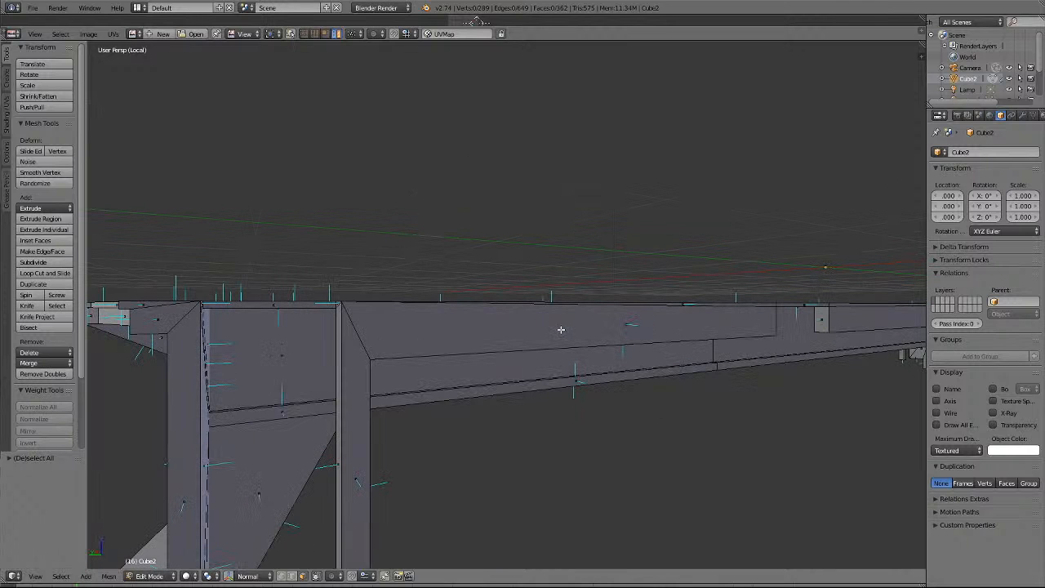
Examine the end panel's outer face and the beam's top surface along its full length from both sides.
key(KP_4)
key(KP_4)
key(KP_4)
key(KP_4)
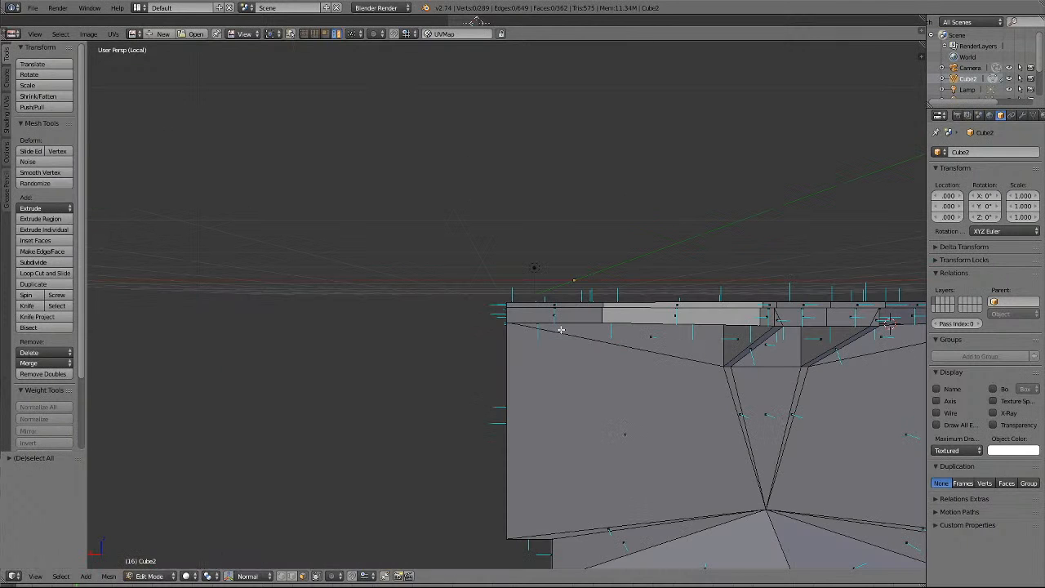
key(KP_4)
key(KP_2)
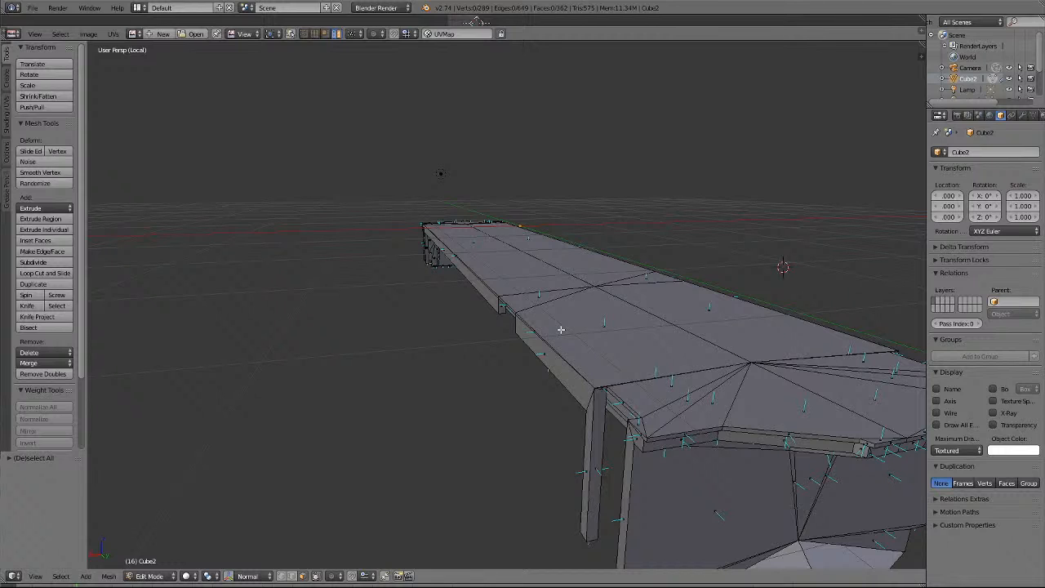
key(KP_6)
key(KP_6)
key(KP_6)
key(KP_6)
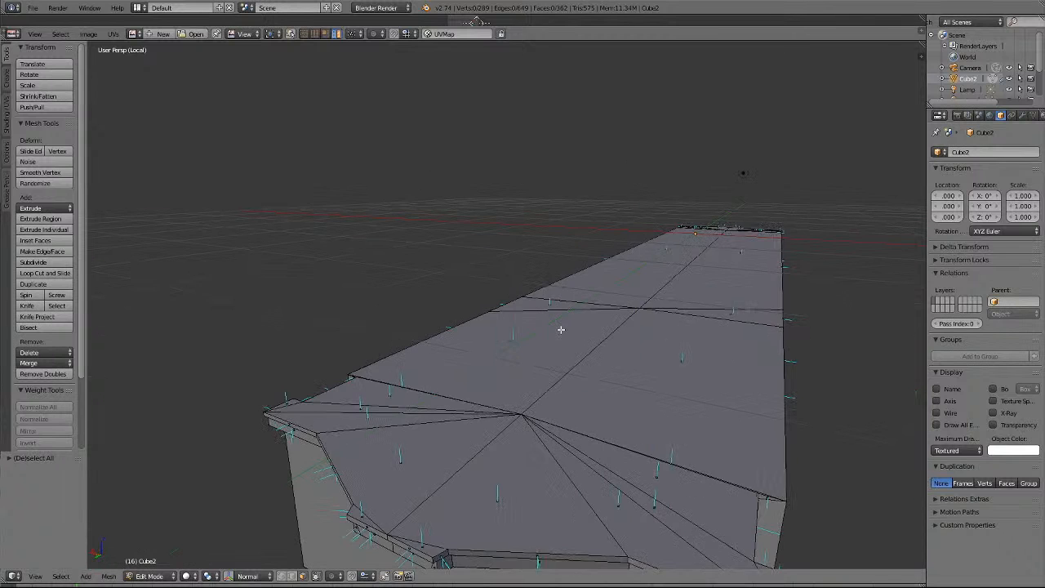
key(KP_6)
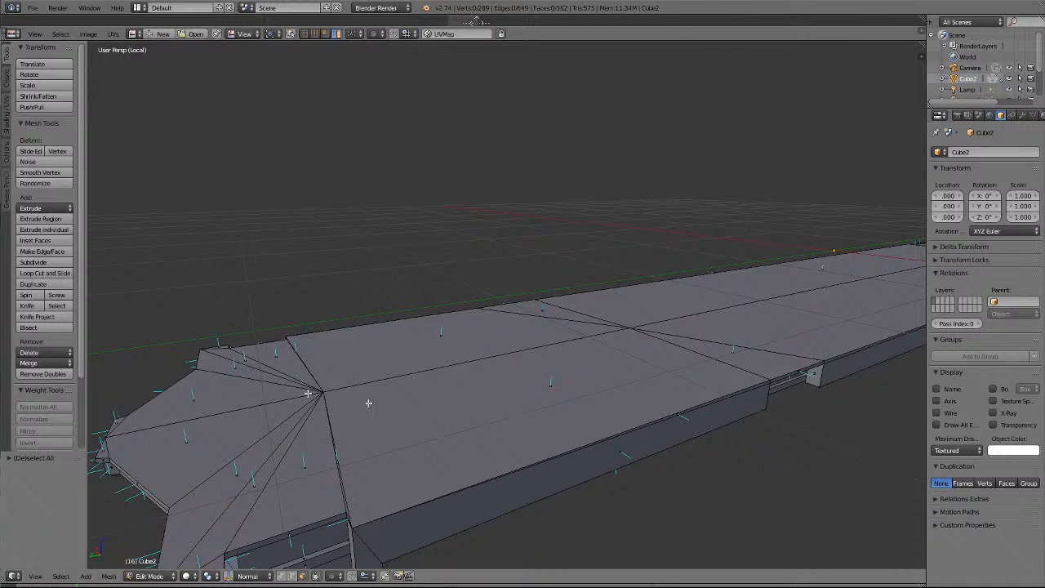
scroll(688, 420, down, 5)
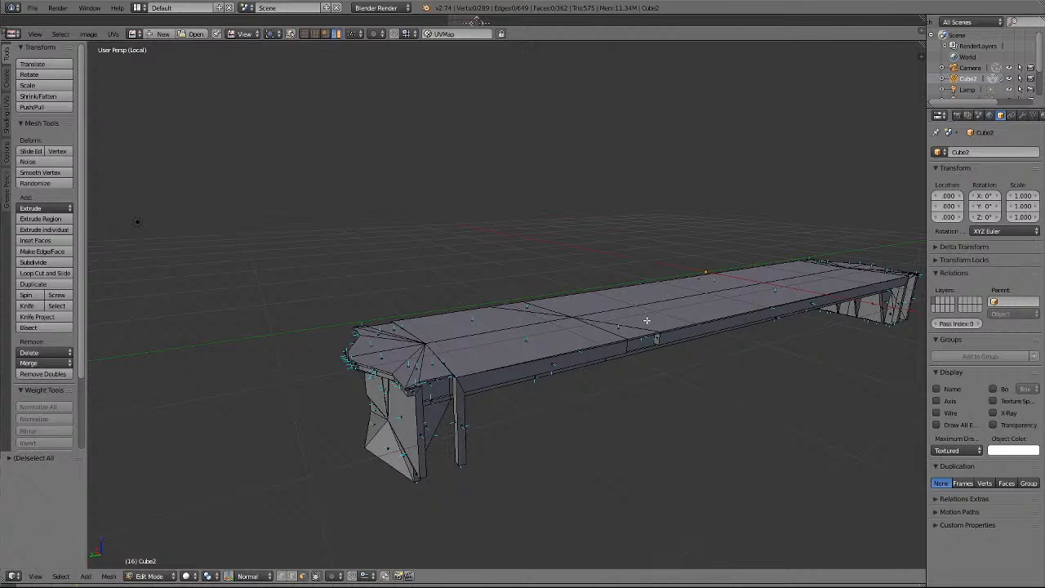
In edge selection, select the three consecutive top edges along the notched long side and the top edge between the post and end slab.
click(292, 576)
scroll(612, 500, up, 5)
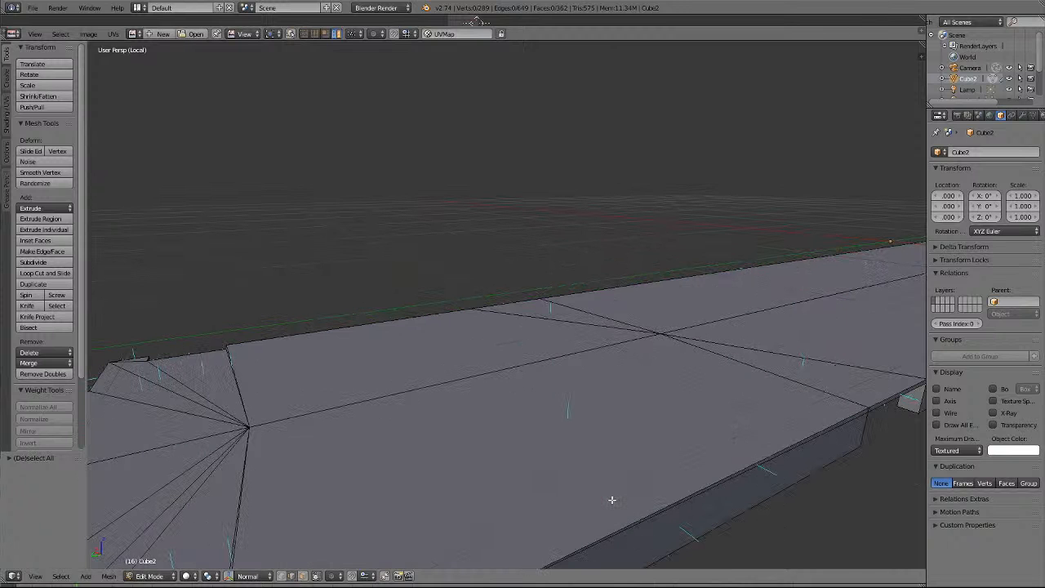
scroll(612, 500, down, 2)
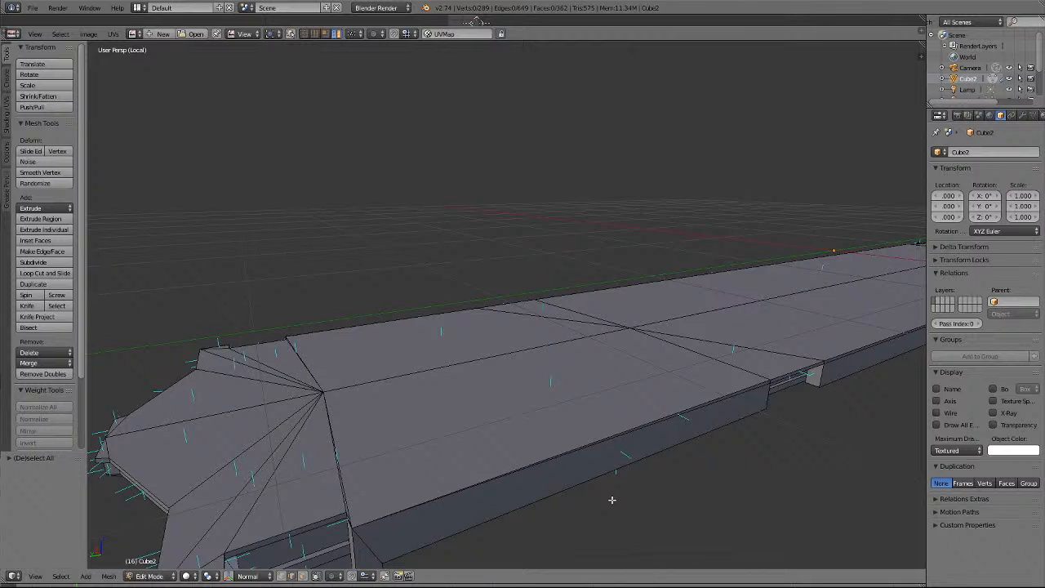
scroll(612, 499, down, 3)
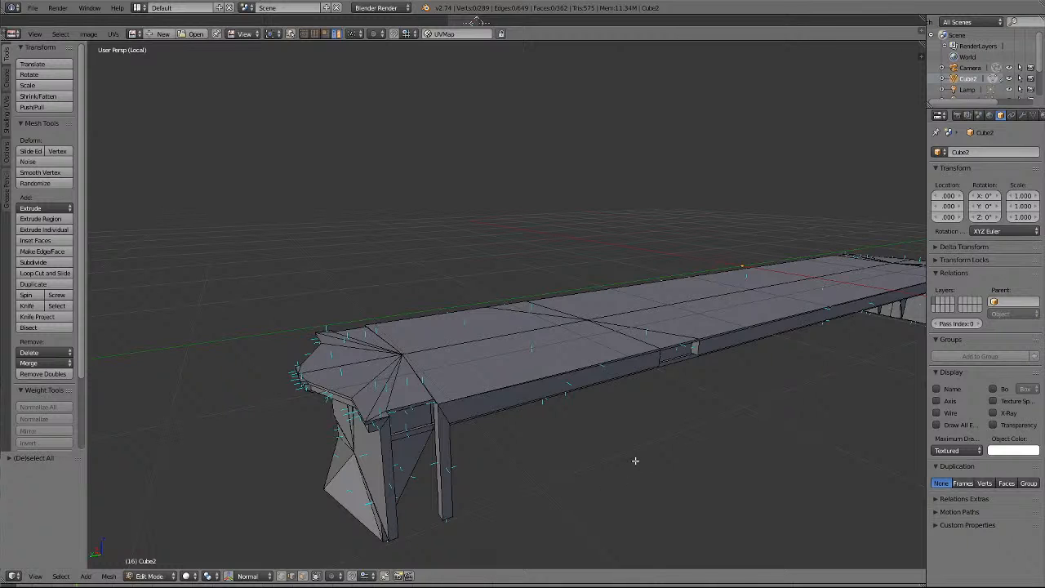
scroll(635, 460, up, 8)
scroll(636, 459, down, 2)
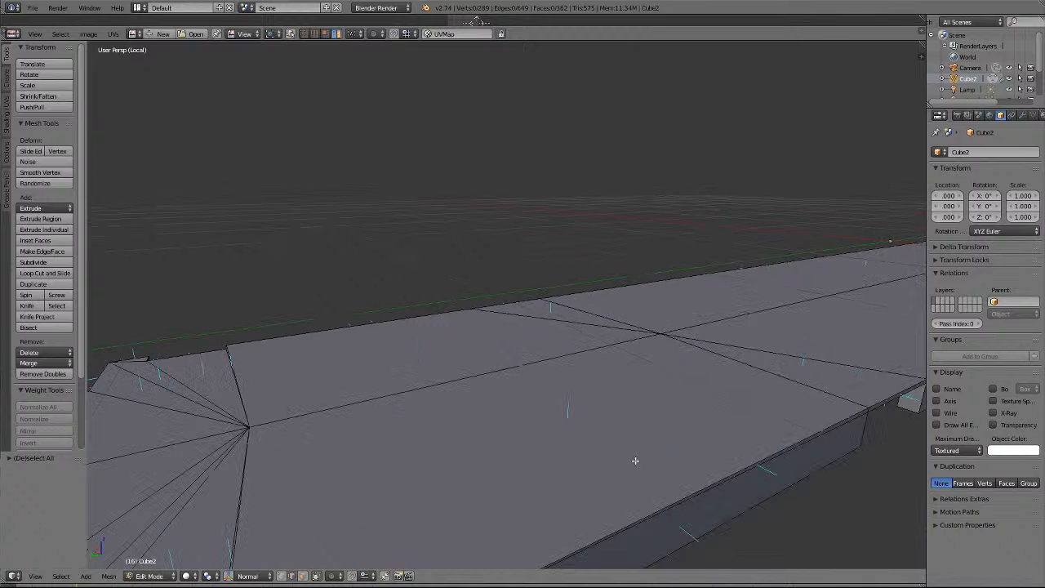
scroll(636, 459, down, 5)
scroll(635, 460, up, 3)
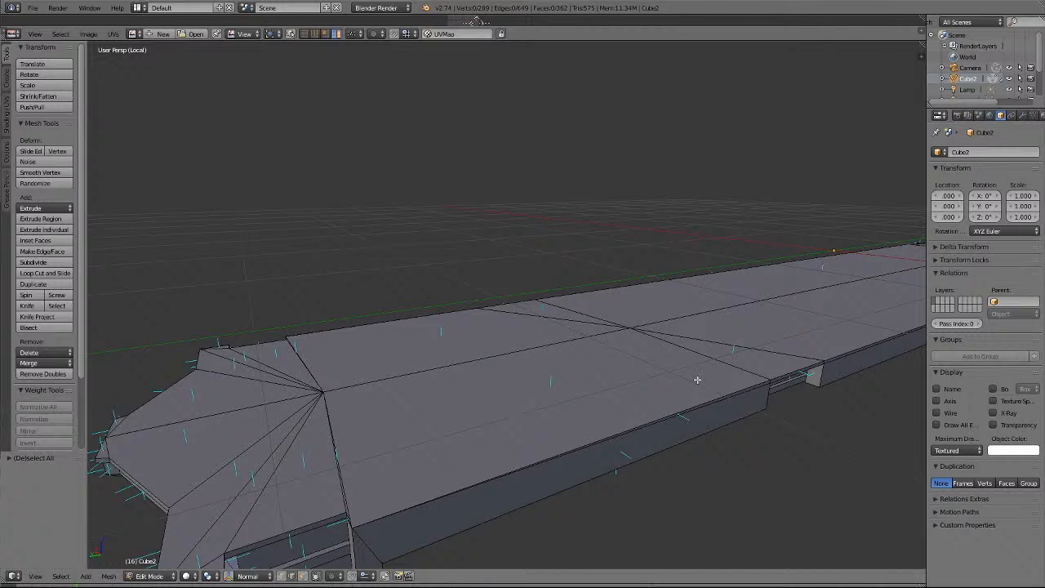
right_click(688, 406)
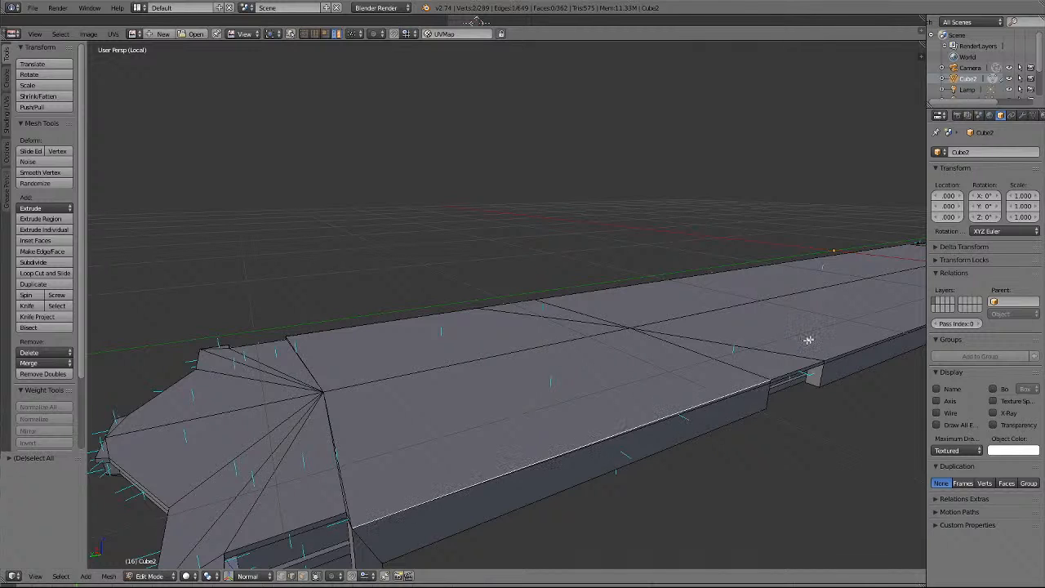
shift+right_click(797, 369)
shift+right_click(842, 350)
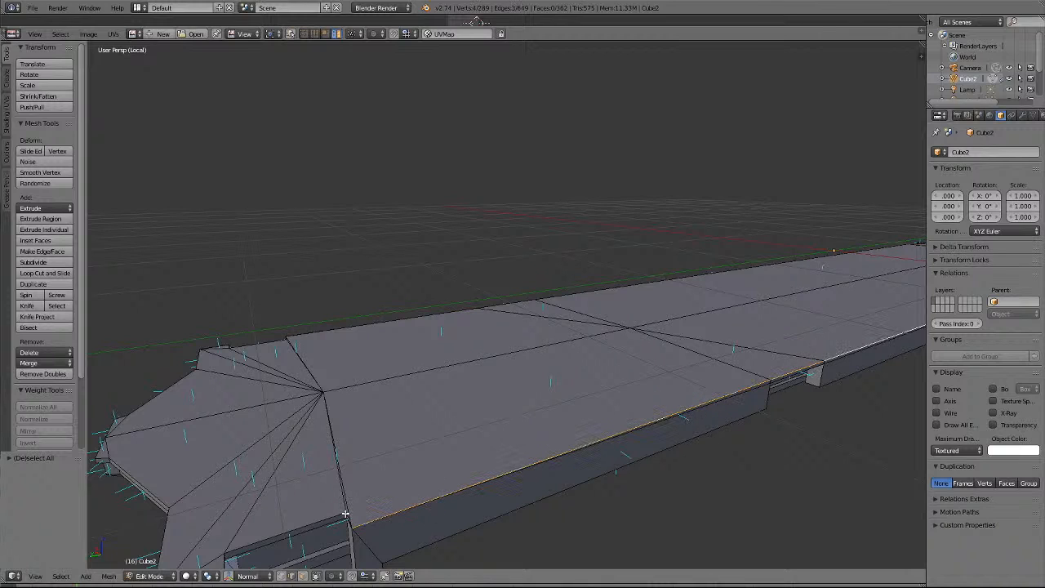
shift+right_click(303, 524)
Add the post's top edge and the end slab's adjoining notch and side edges to the outline selection.
key(KP_4)
key(KP_4)
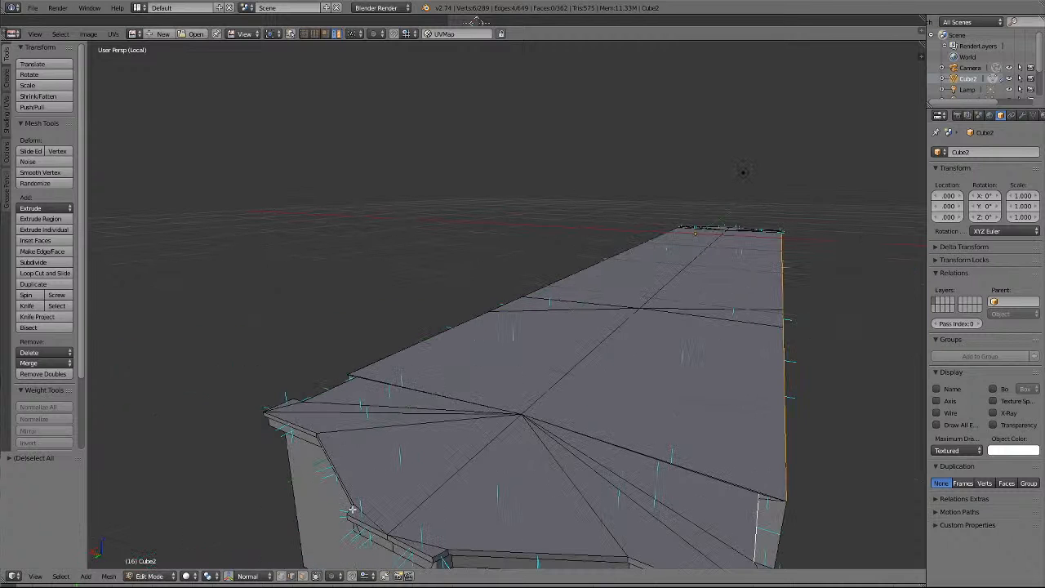
scroll(665, 549, up, 2)
scroll(680, 530, down, 2)
shift+scroll(702, 519, up, 2)
shift+scroll(702, 520, down, 6)
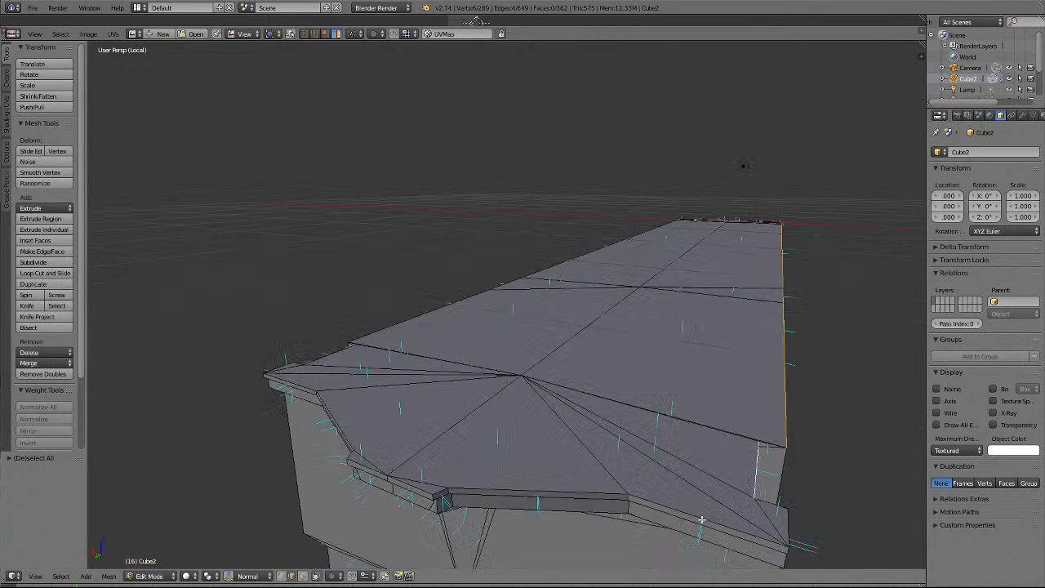
scroll(694, 513, up, 5)
scroll(690, 509, down, 7)
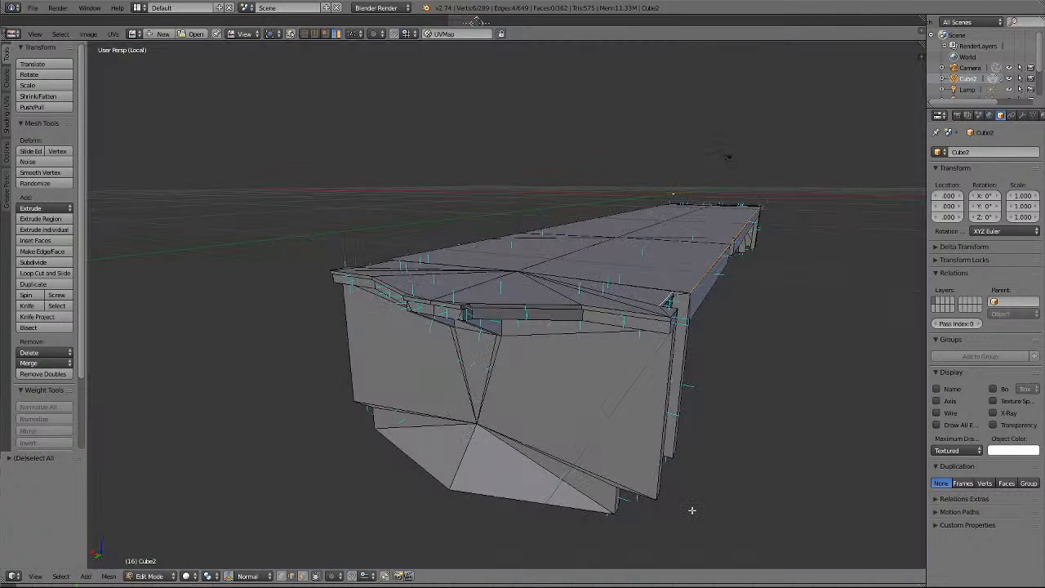
scroll(713, 506, up, 2)
scroll(711, 453, up, 3)
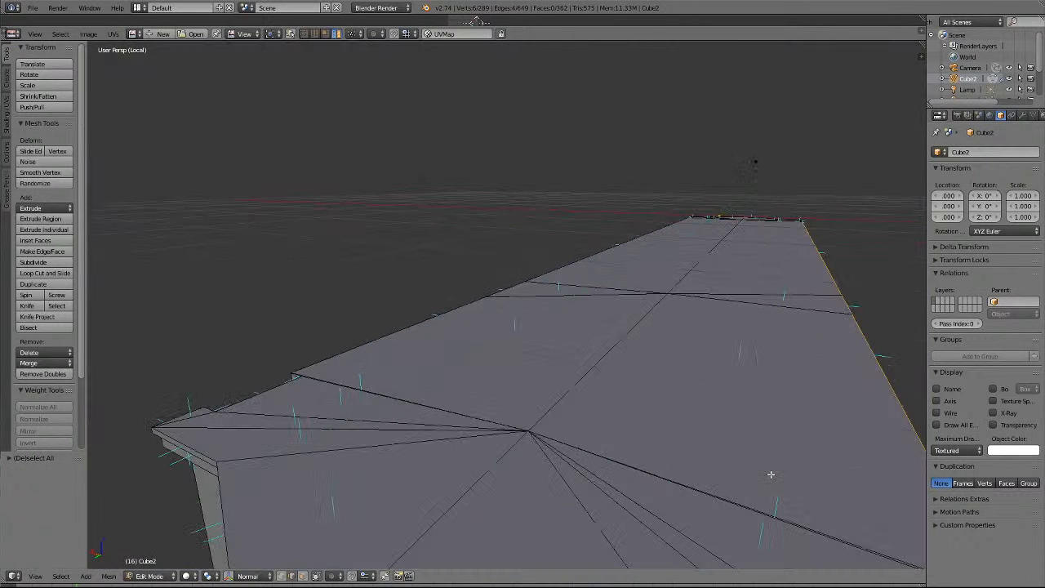
scroll(769, 476, down, 2)
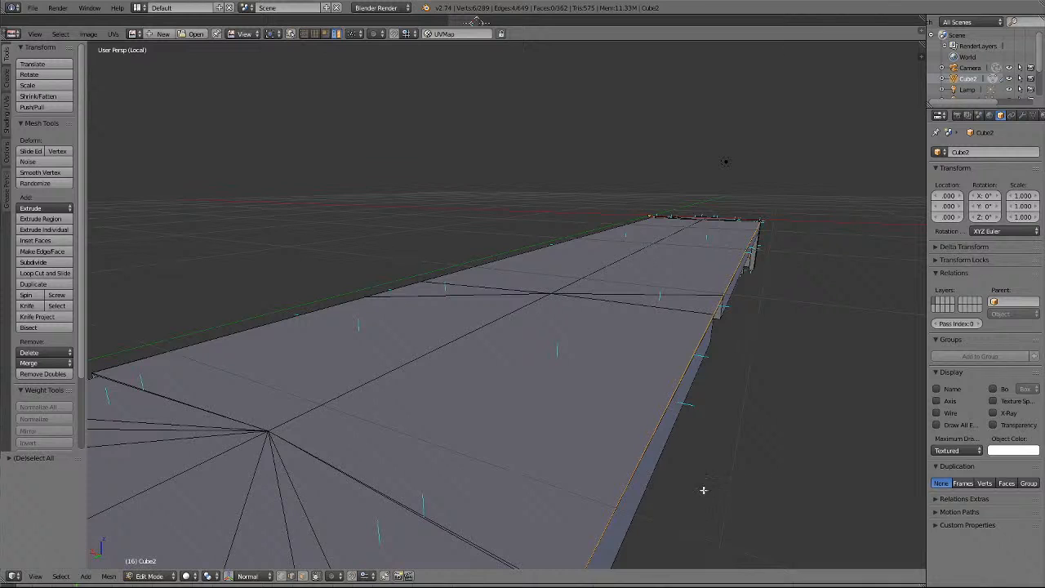
scroll(663, 486, up, 3)
scroll(594, 445, up, 1)
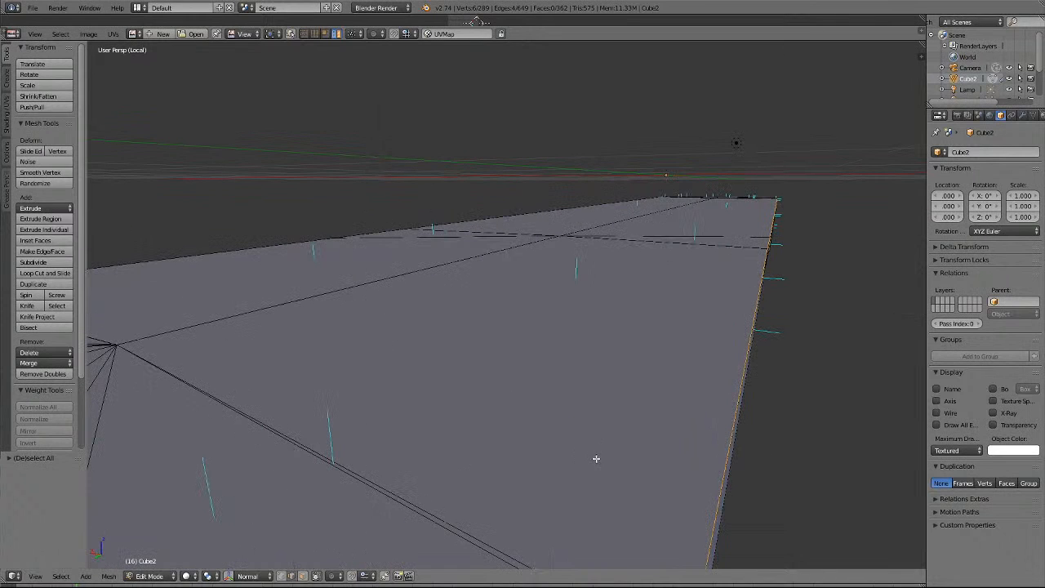
scroll(593, 457, down, 1)
shift+right_click(540, 421)
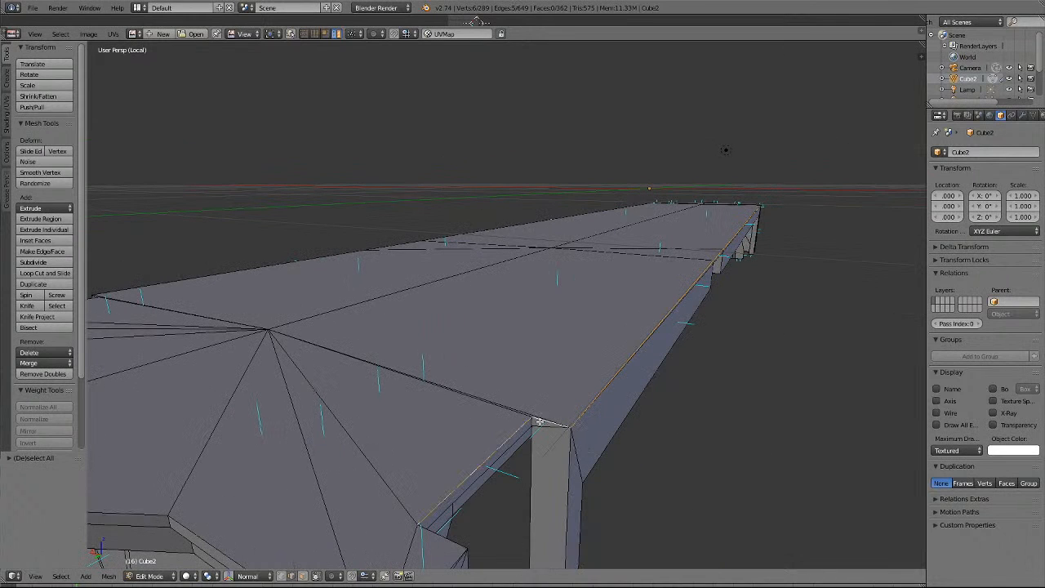
shift+right_click(446, 541)
scroll(454, 542, down, 2)
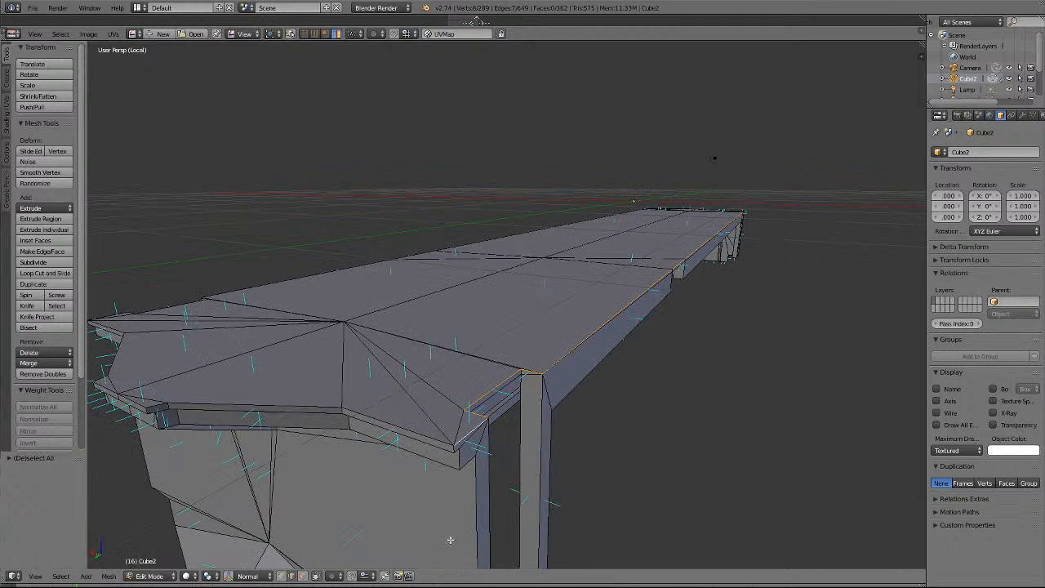
Add the end slab's consecutive outer top edges to the selection, including the central projection, across to the slab's far corner.
shift+right_click(382, 419)
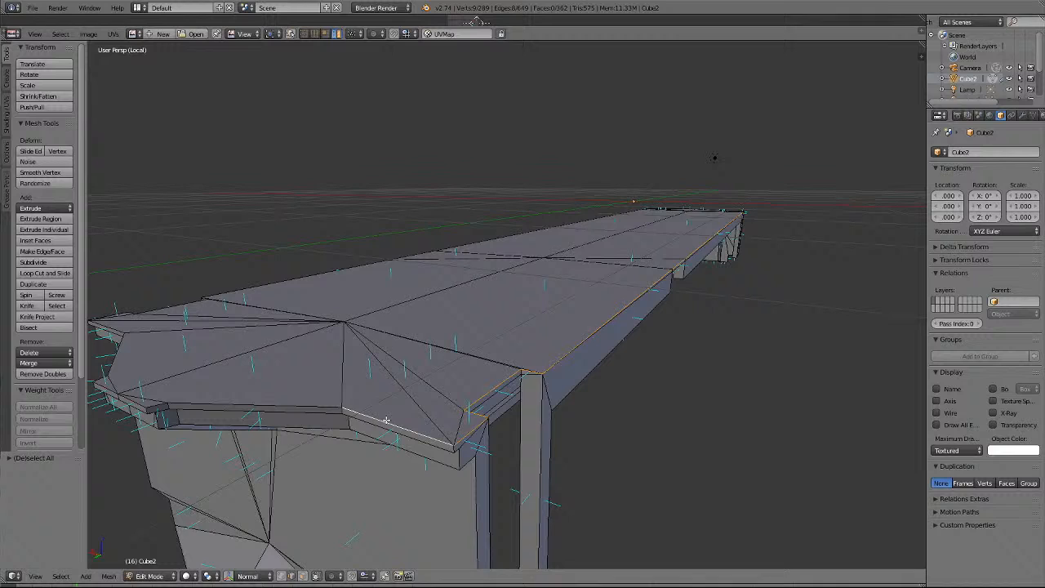
shift+right_click(261, 403)
shift+right_click(147, 404)
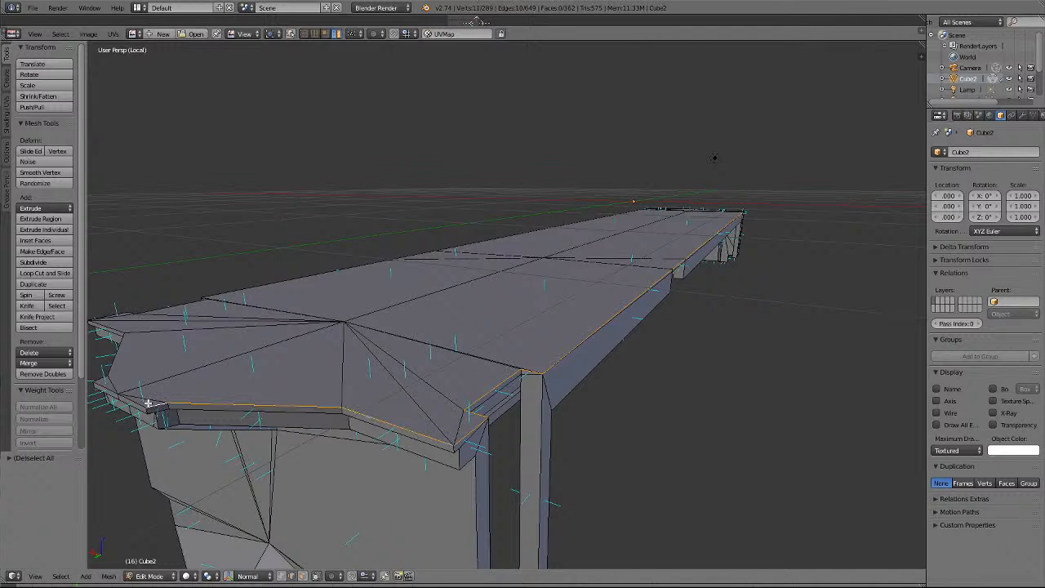
shift+right_click(127, 395)
shift+right_click(105, 383)
shift+right_click(103, 377)
shift+right_click(117, 356)
shift+right_click(114, 327)
On the opposite long side, add the end slab's corner edges and the top edge running from the slab to the post.
key(KP_4)
key(KP_4)
key(KP_4)
key(KP_4)
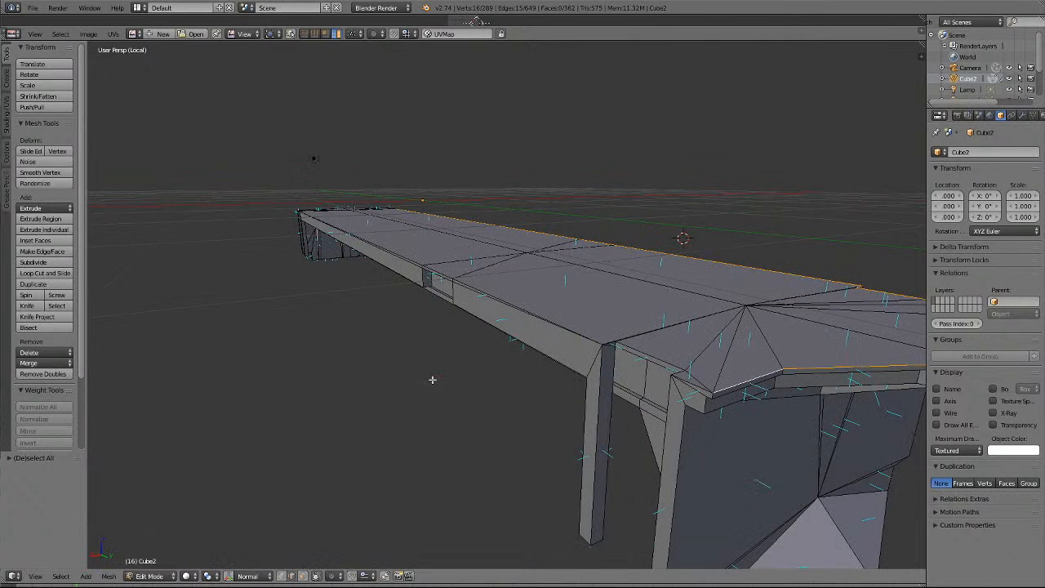
shift+right_click(694, 384)
shift+right_click(661, 358)
scroll(633, 327, up, 4)
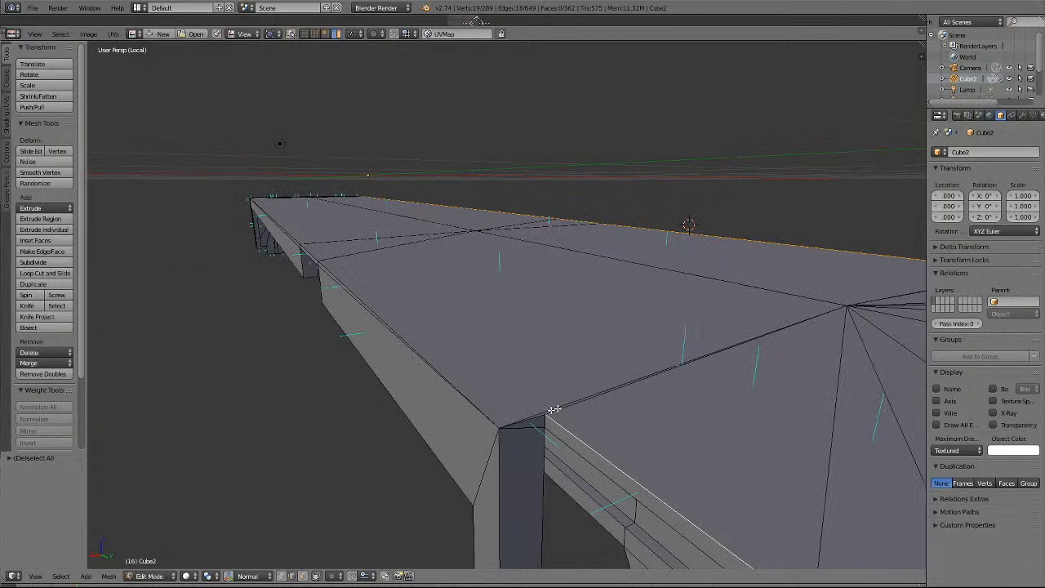
Add this side's post top edge and the consecutive top edges along the beam's long side to the selection.
shift+right_click(538, 417)
shift+right_click(358, 294)
shift+right_click(312, 251)
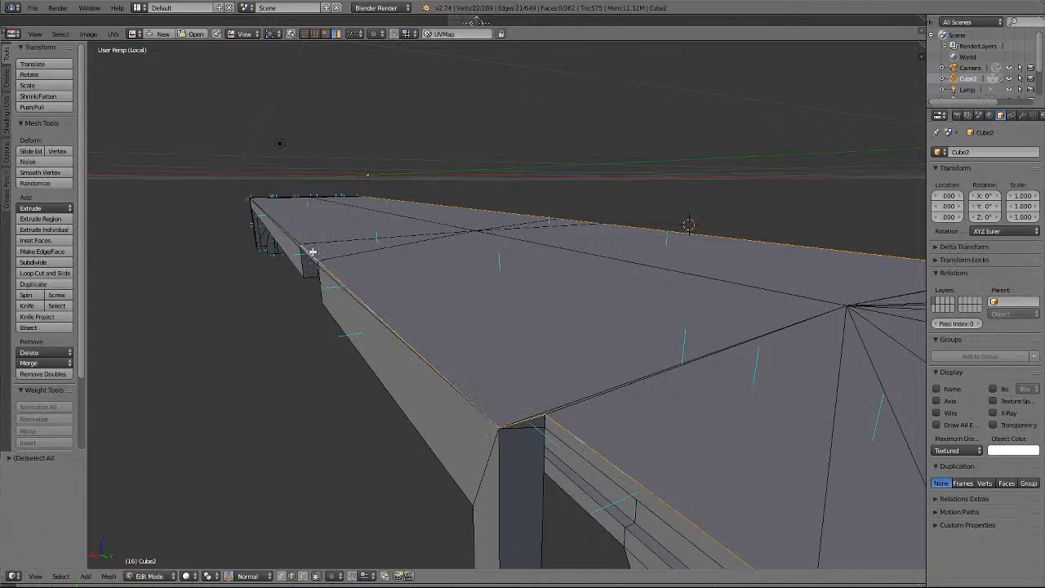
shift+right_click(292, 232)
scroll(466, 310, down, 2)
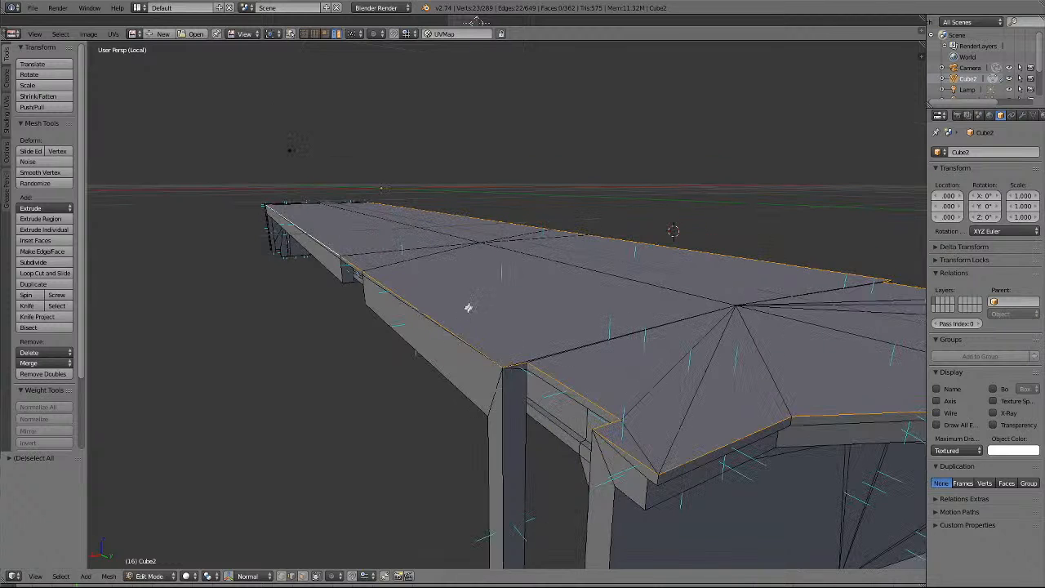
At the beam's other end, add the slab's side and notch edges, the edge up to the post, and the post's top edge.
key(KP_4)
key(KP_4)
key(KP_4)
key(KP_4)
key(KP_4)
key(KP_4)
key(KP_4)
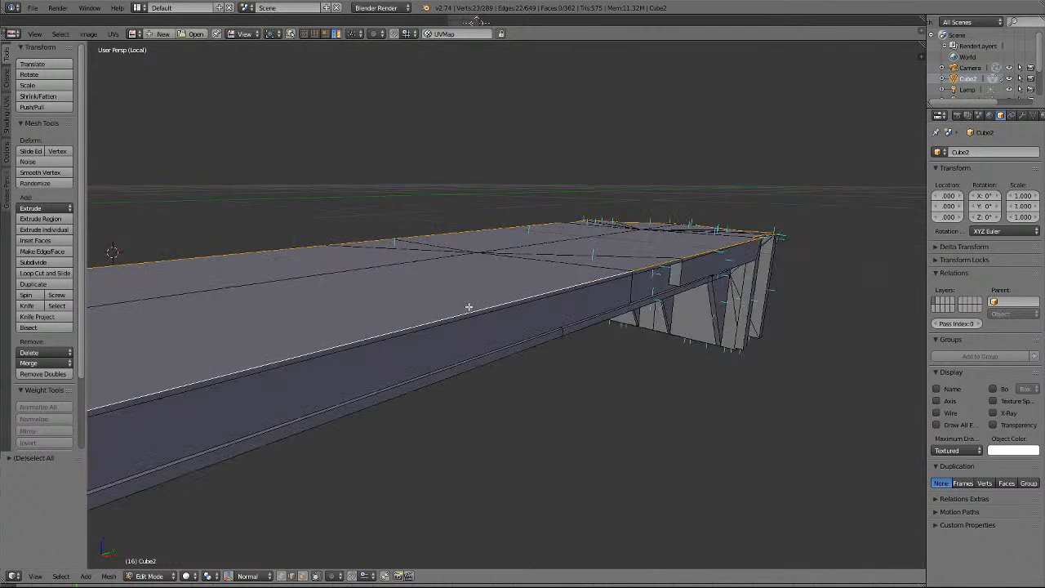
key(KP_4)
scroll(458, 315, down, 3)
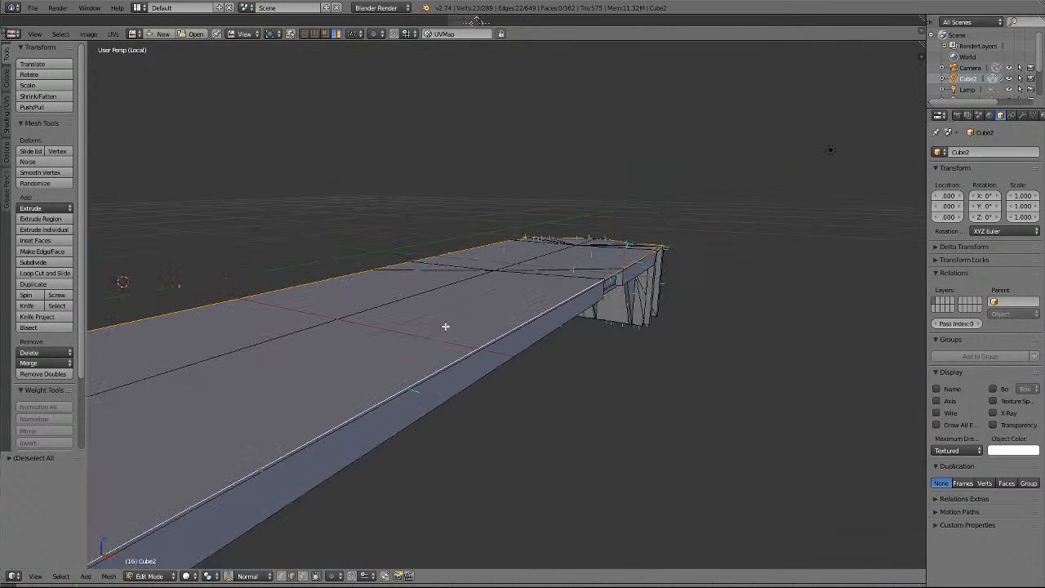
key(KP_8)
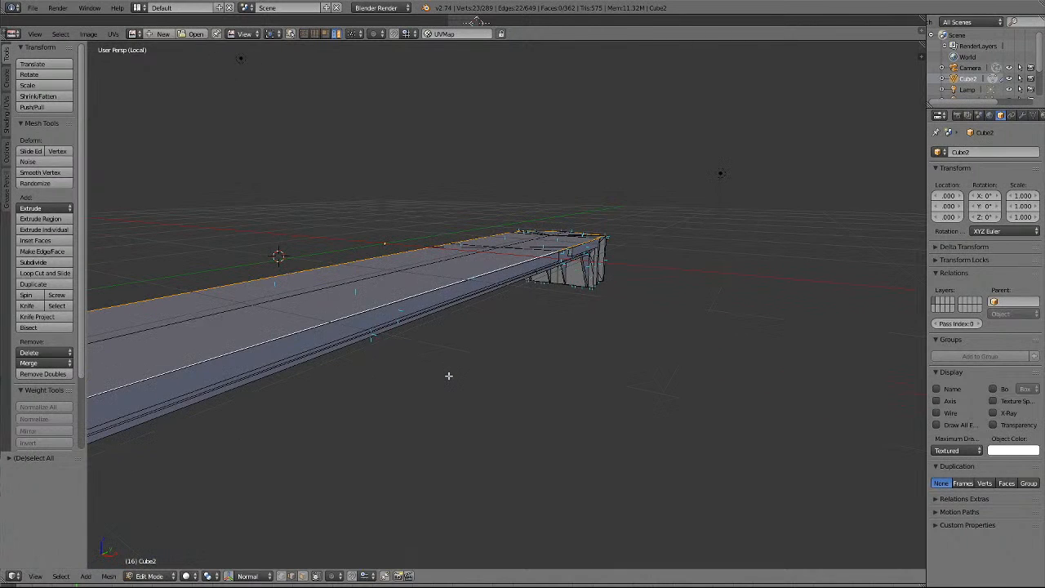
scroll(449, 376, up, 3)
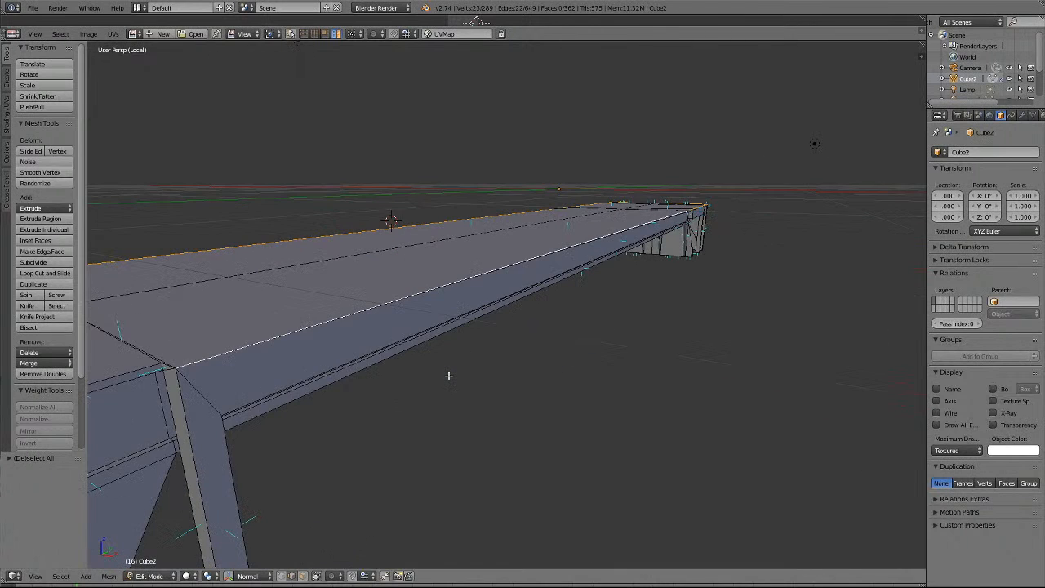
ctrl+scroll(448, 375, down, 3)
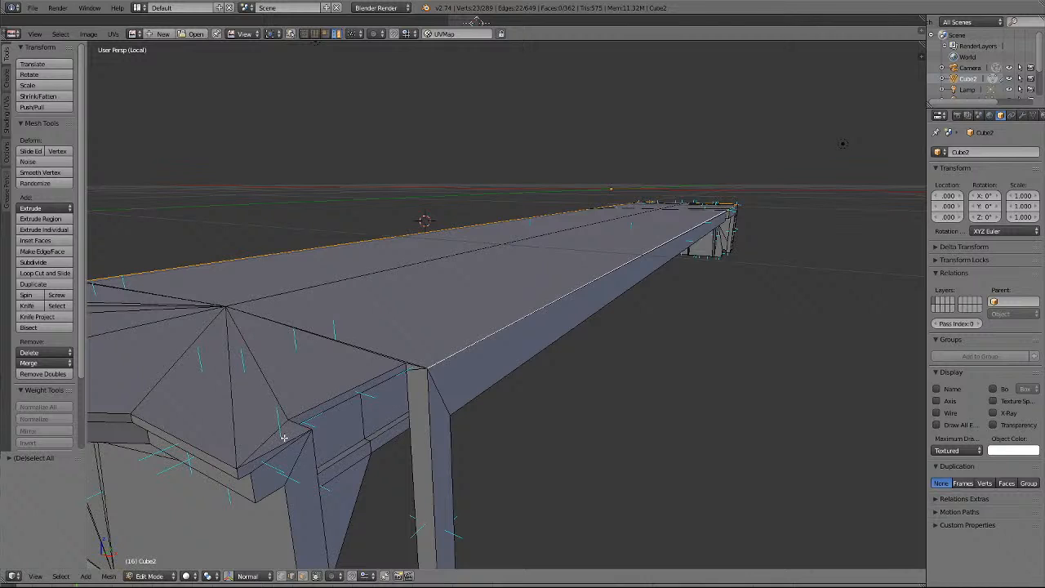
shift+right_click(281, 440)
shift+right_click(310, 408)
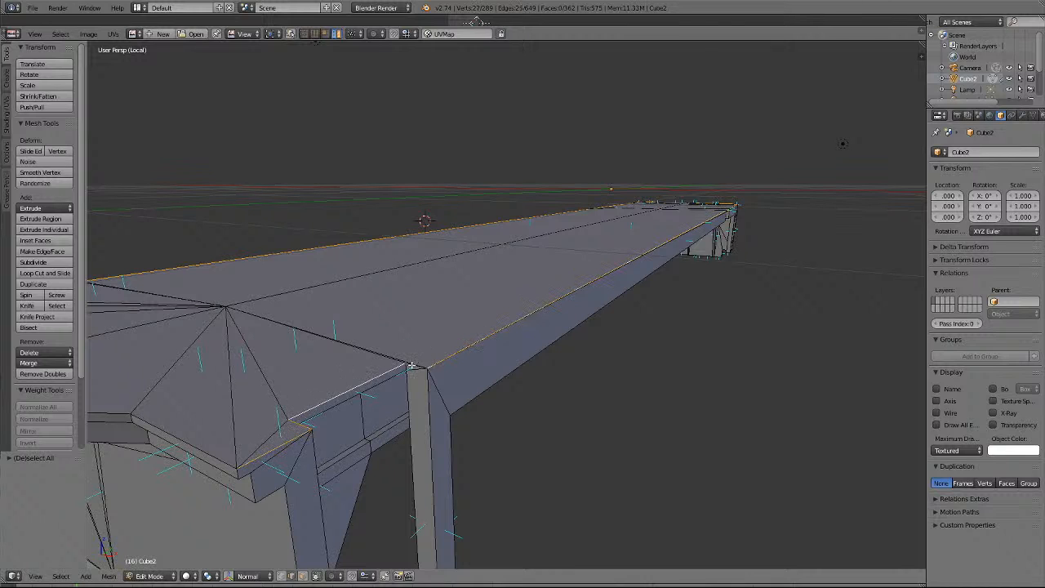
Add this end slab's outer top edges to the selection, from its corner through the central projection.
shift+right_click(168, 422)
shift+right_click(113, 410)
scroll(133, 397, down, 2)
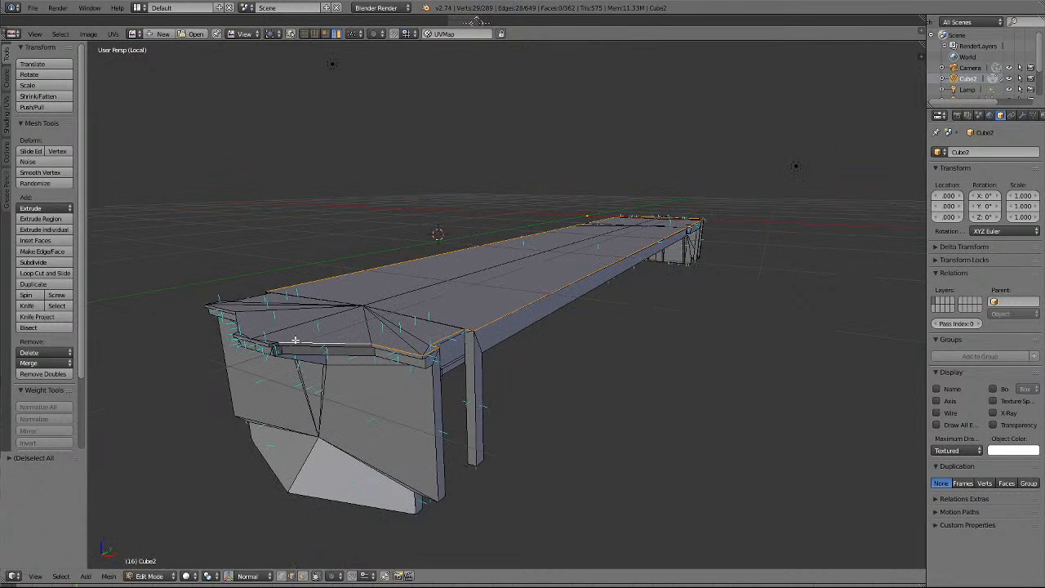
middle_drag(295, 339, 477, 375)
scroll(495, 371, up, 1)
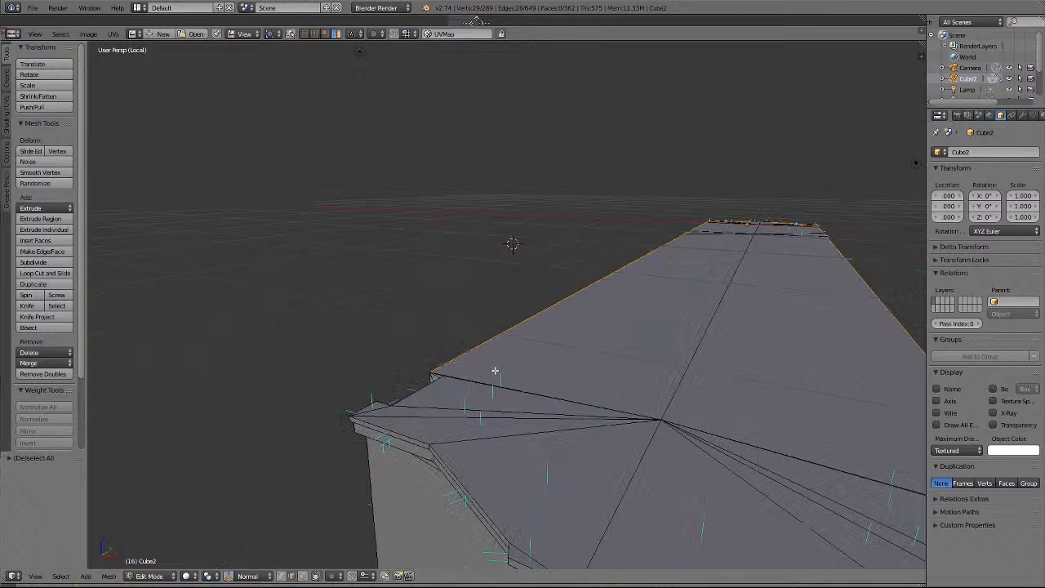
shift+scroll(495, 371, down, 3)
shift+right_click(643, 298)
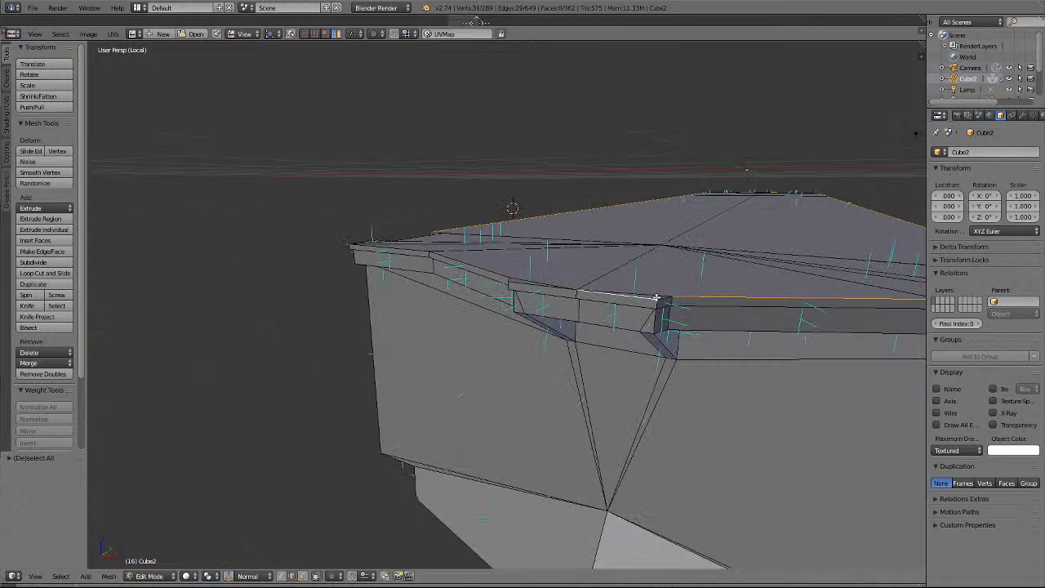
shift+right_click(510, 283)
Add the remaining outer top edges of this end slab, from the central projection to its opposite corner.
scroll(582, 287, left, 5)
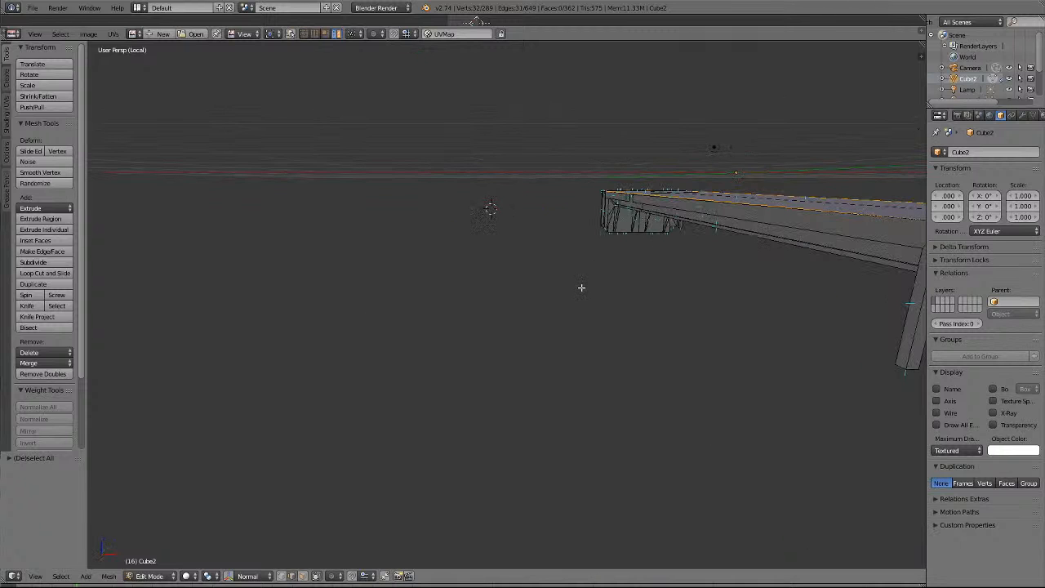
key(KP_Decimal)
scroll(581, 287, right, 5)
scroll(581, 287, up, 5)
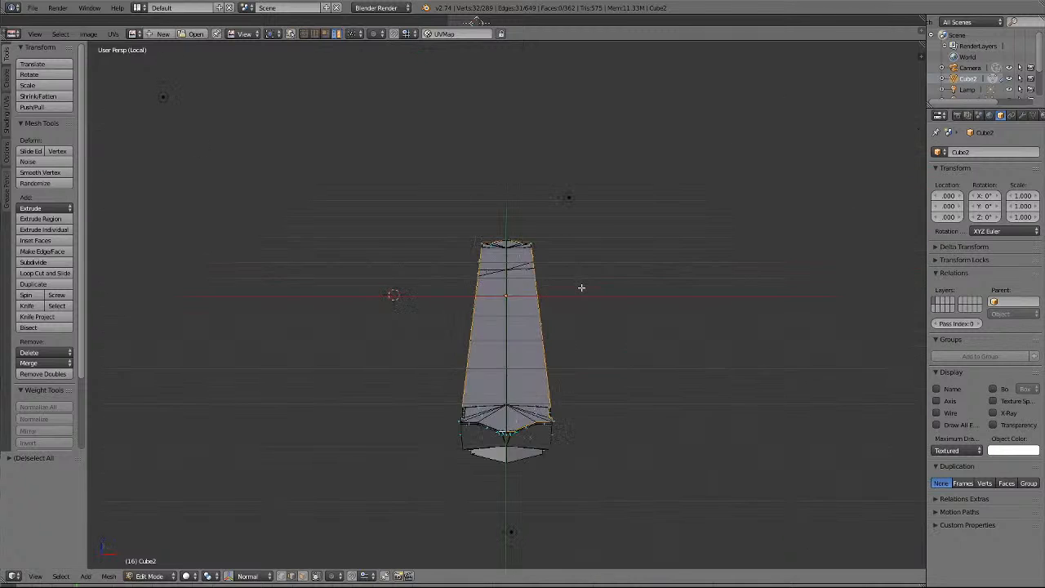
scroll(581, 287, left, 5)
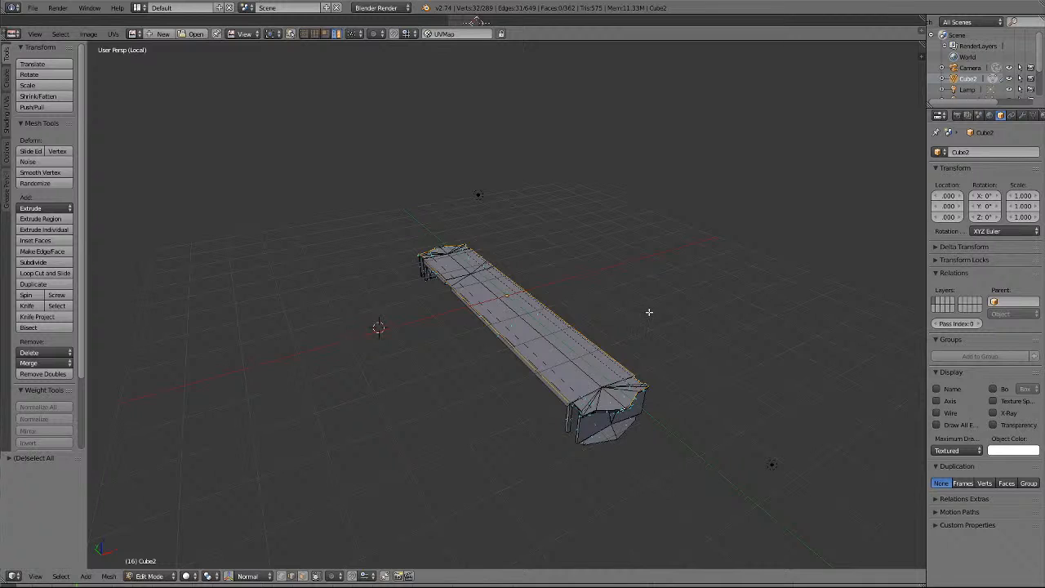
ctrl+scroll(647, 327, up, 6)
shift+scroll(585, 433, up, 4)
shift+scroll(585, 434, down, 9)
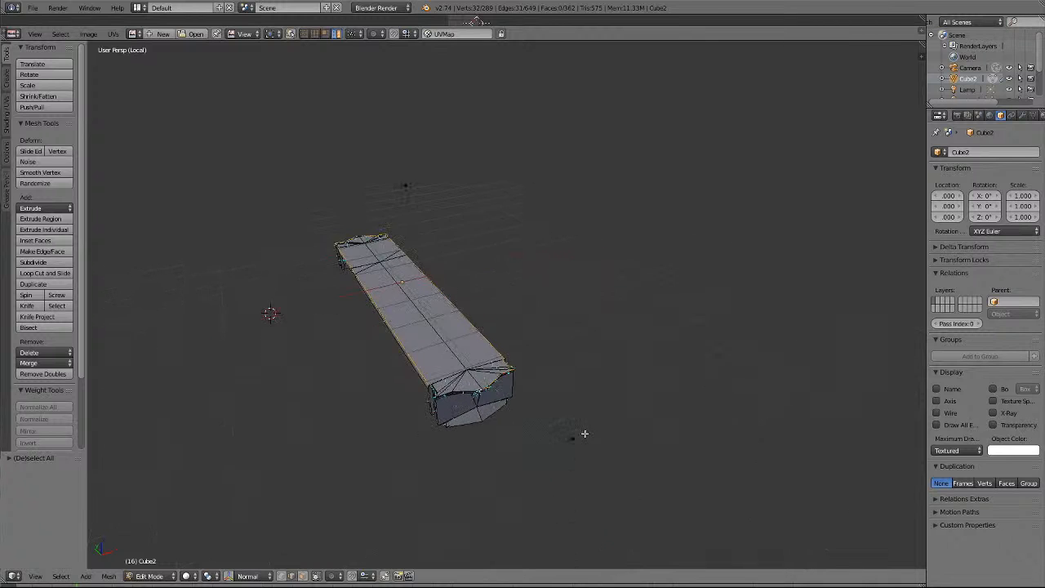
scroll(567, 423, up, 6)
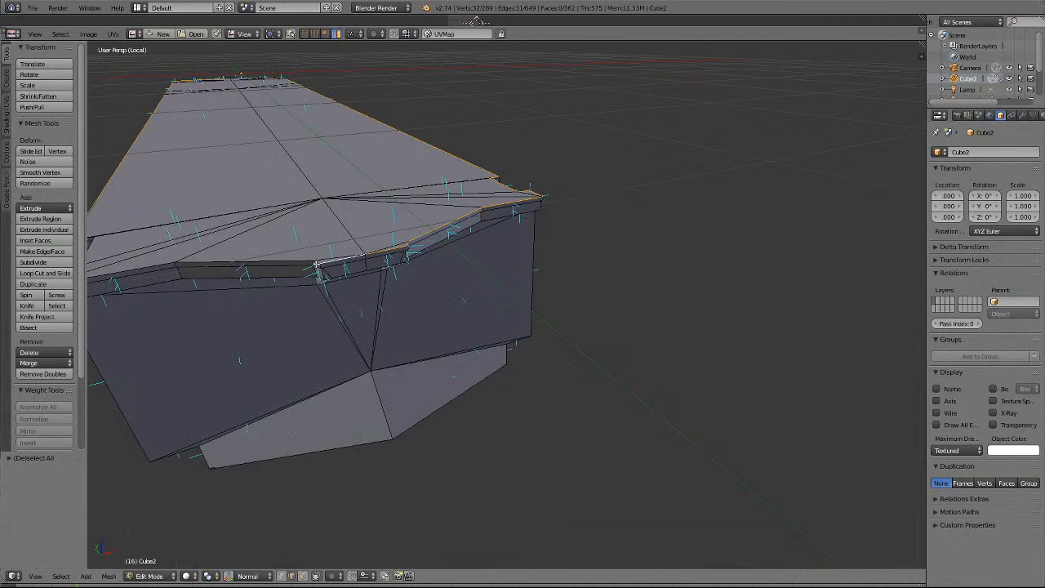
shift+right_click(283, 260)
shift+right_click(156, 263)
scroll(156, 263, down, 3)
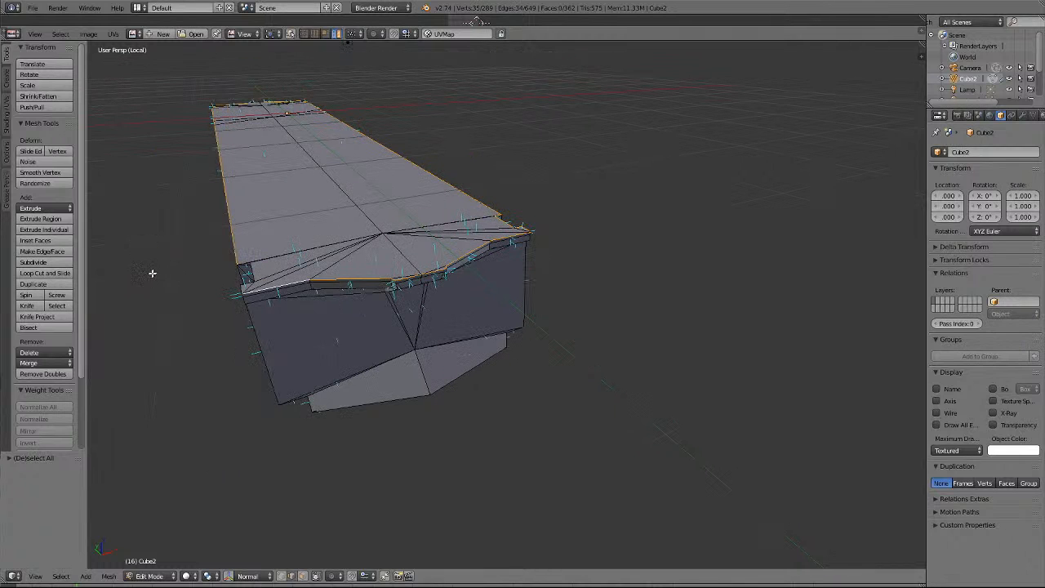
Close the top outline by adding the slab-to-post edge, the post's top edge and the slab's remaining side and notch edges.
shift+right_click(282, 268)
key(KP_Decimal)
key(KP_4)
key(KP_4)
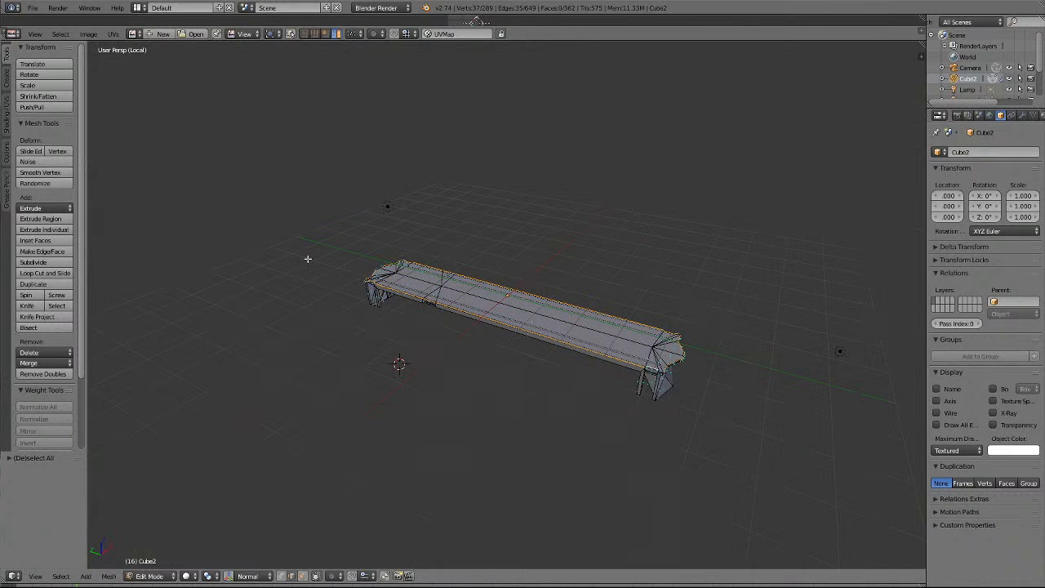
ctrl+scroll(308, 259, up, 8)
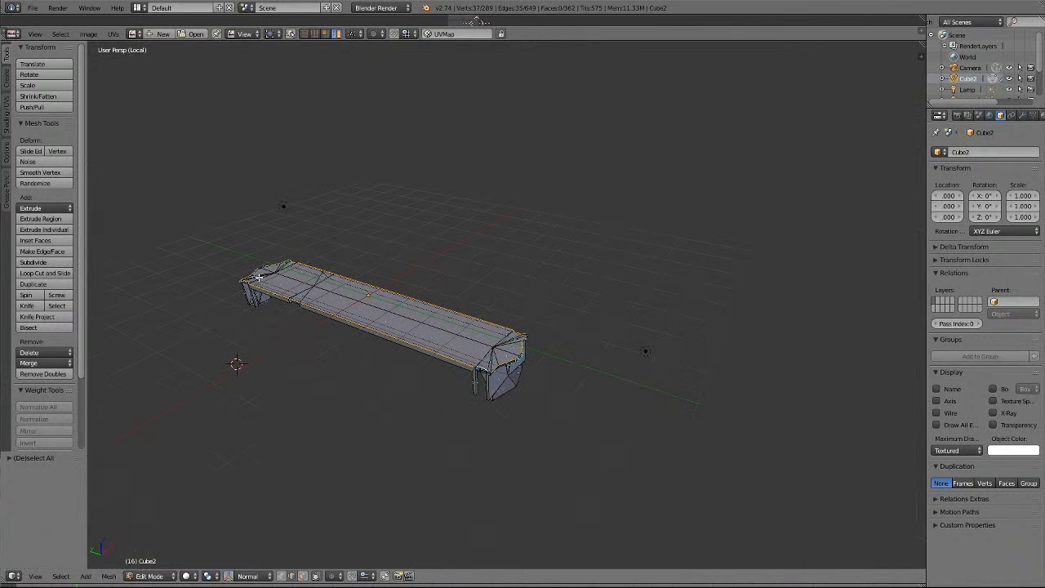
shift+scroll(259, 277, down, 4)
scroll(259, 277, up, 6)
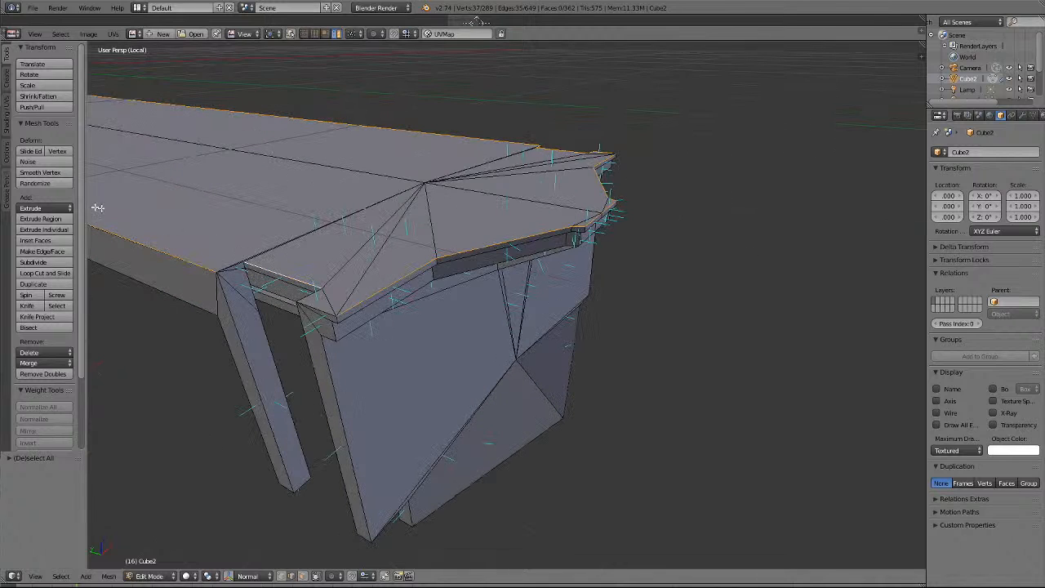
shift+right_click(238, 266)
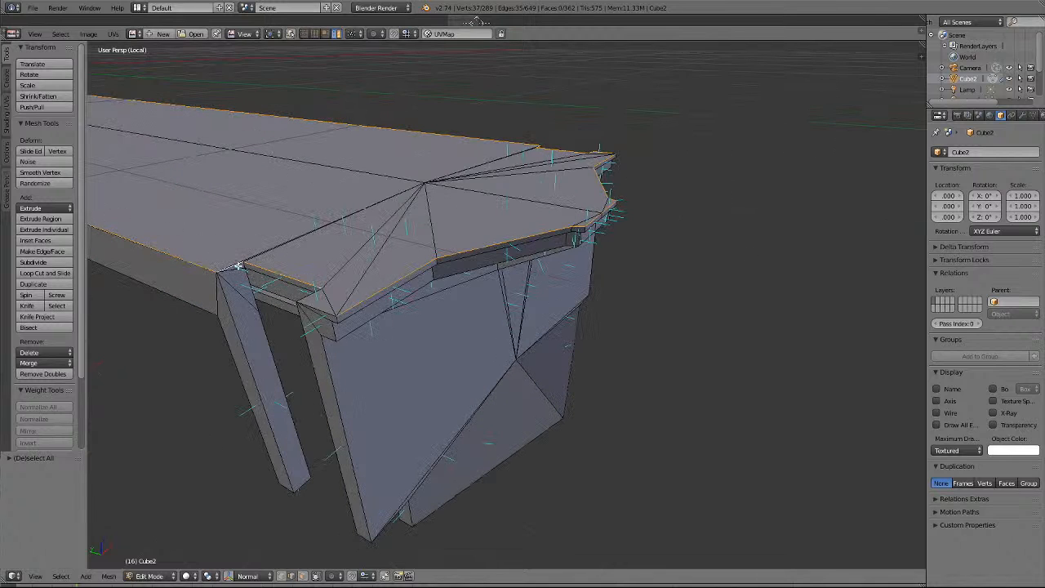
shift+right_click(316, 303)
shift+right_click(316, 303)
scroll(539, 252, down, 2)
middle_drag(541, 249, 542, 249)
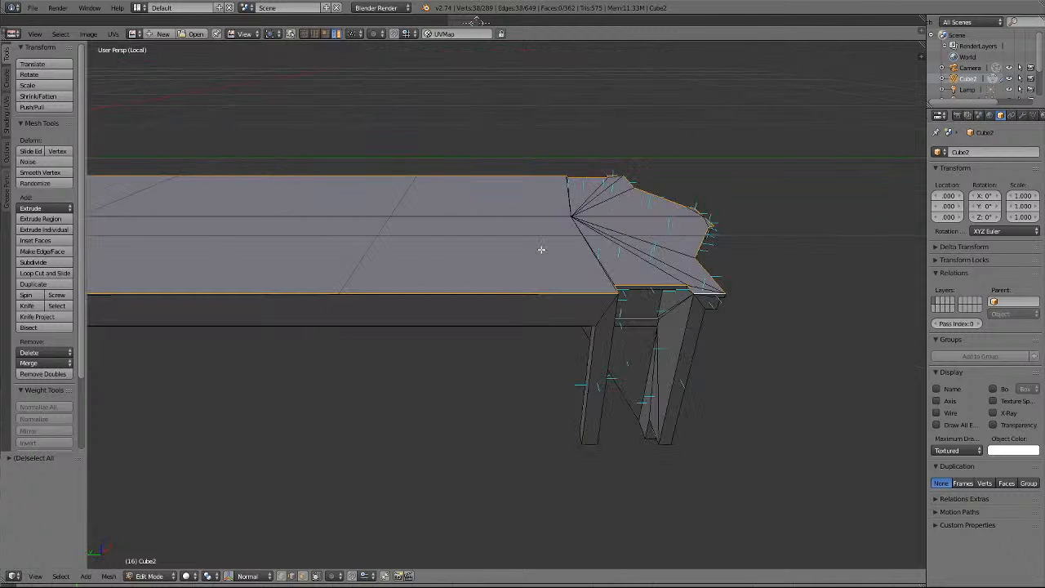
scroll(542, 249, down, 2)
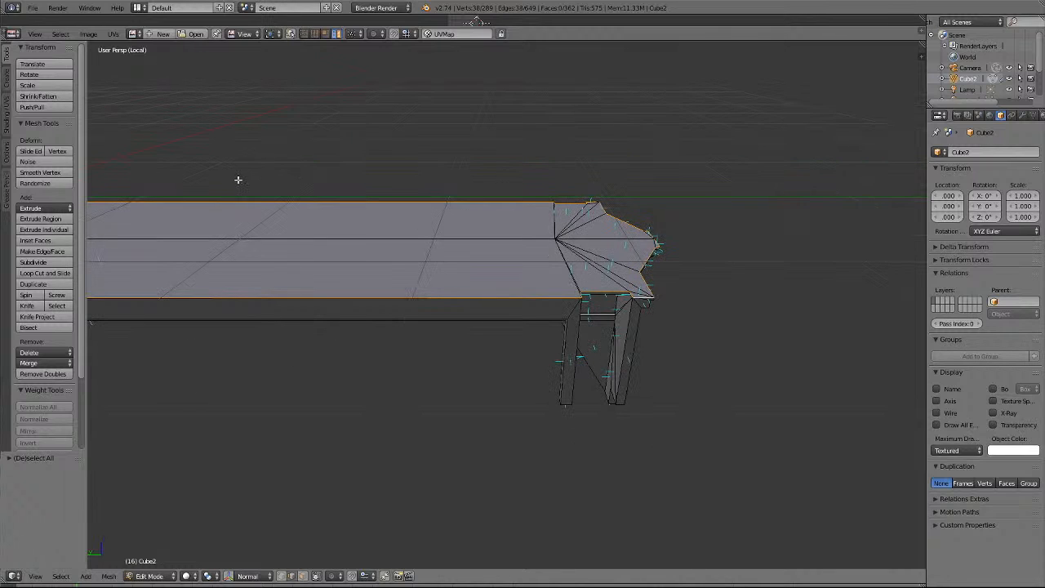
Mark the selected top outline edges as a UV seam and clear the selection.
click(6, 121)
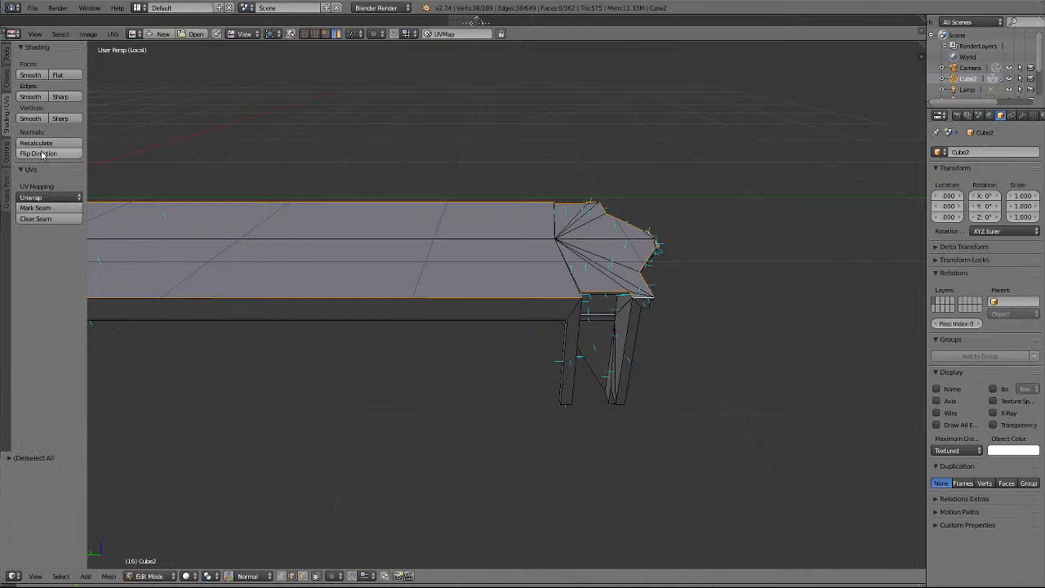
click(32, 208)
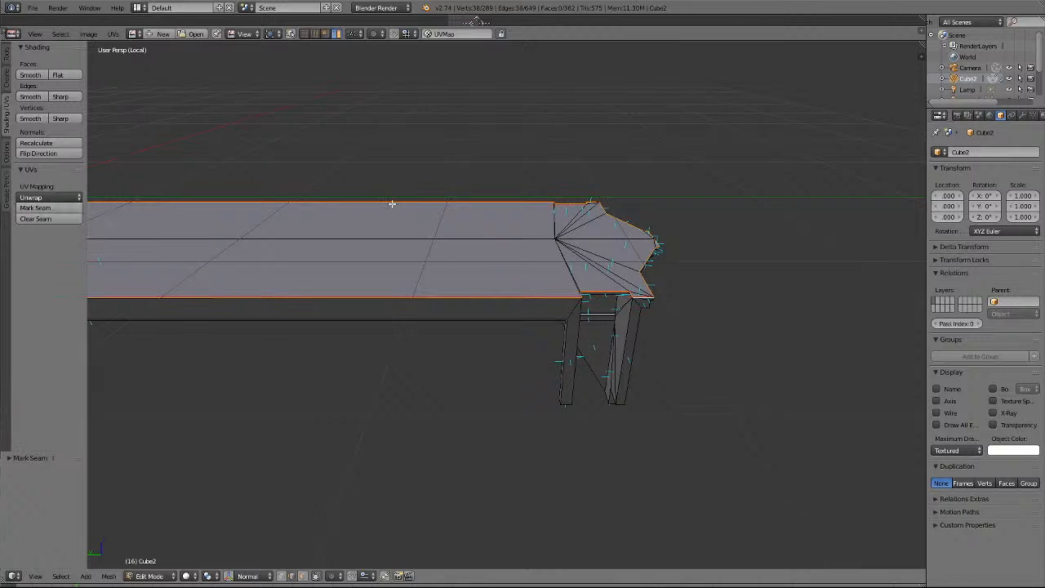
key(a)
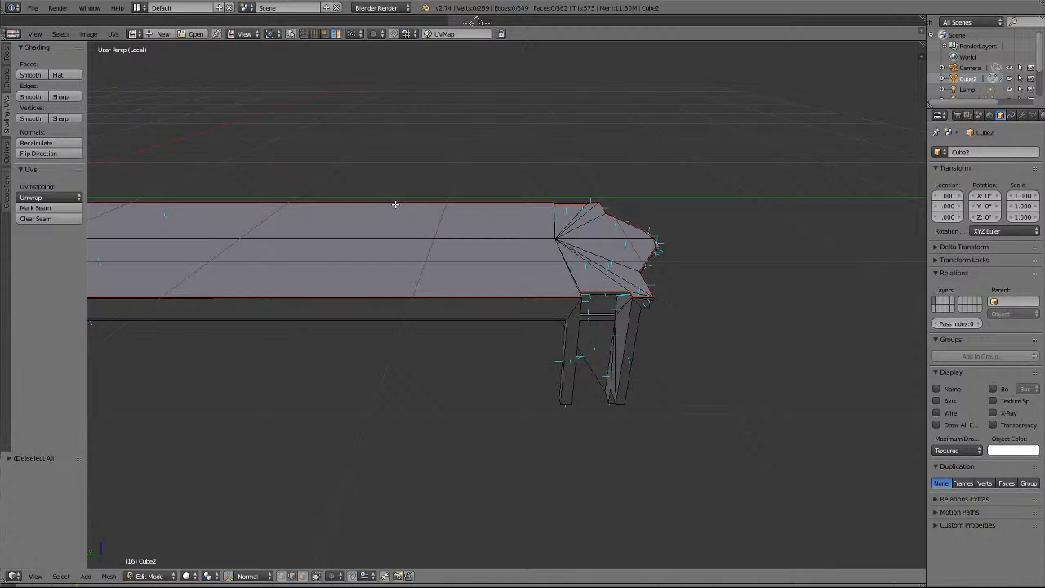
In face selection mode, select the fan of top faces on the end slab above the large light panel.
scroll(395, 204, down, 3)
scroll(395, 207, down, 2)
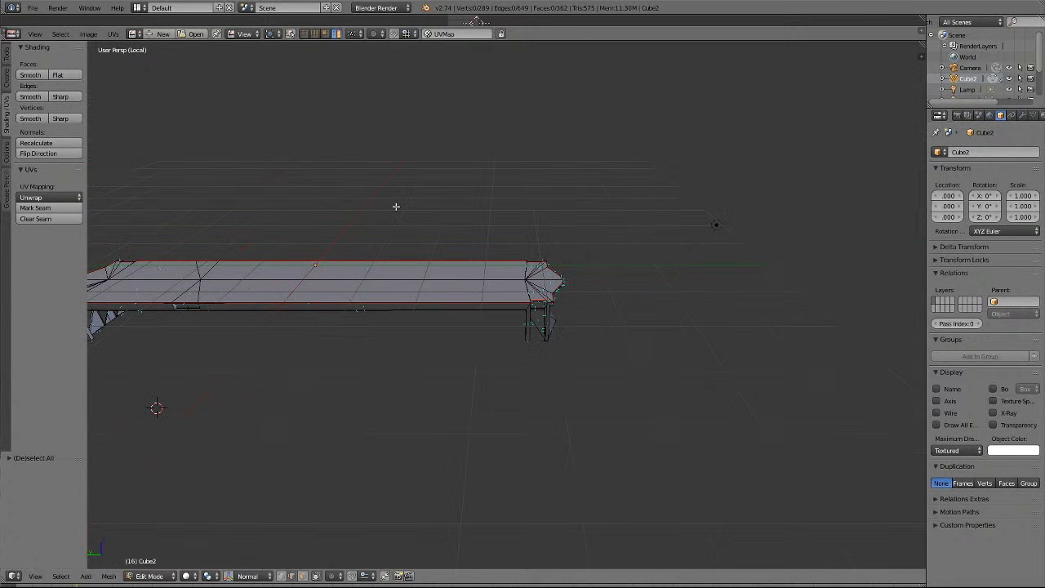
middle_drag(395, 208, 429, 225)
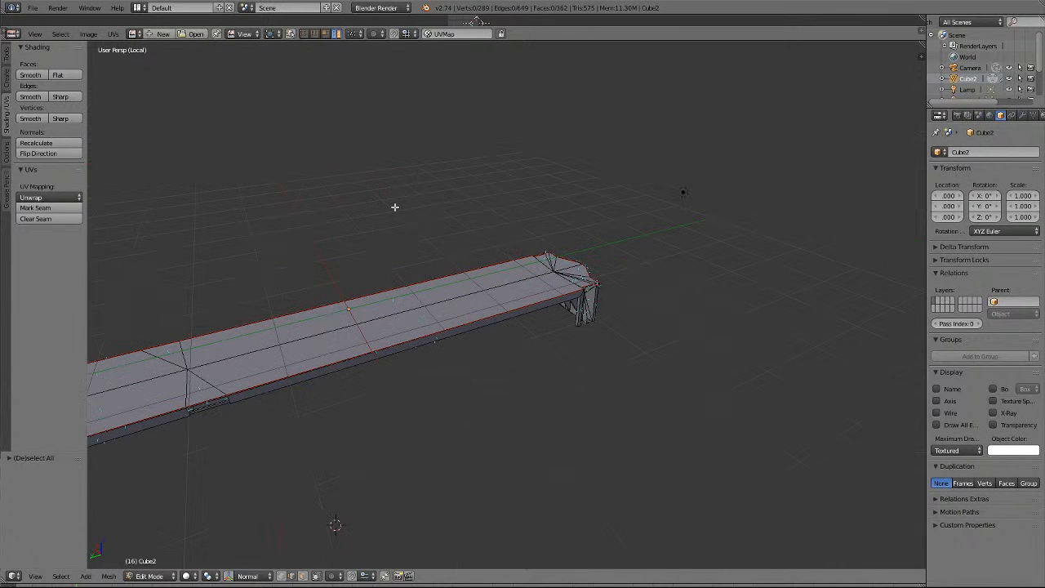
key(KP_4)
key(KP_4)
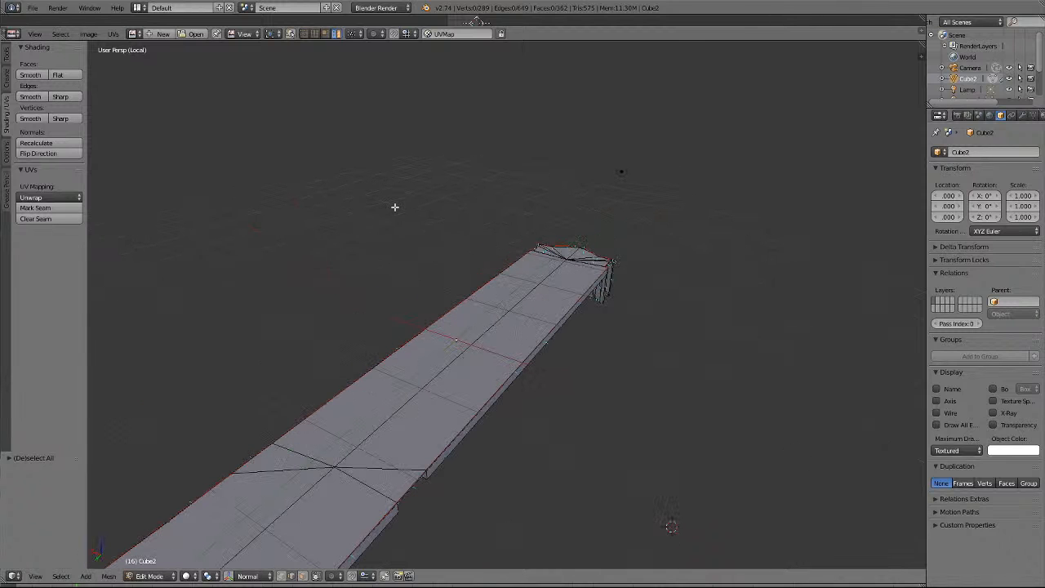
scroll(396, 207, down, 3)
scroll(395, 207, up, 1)
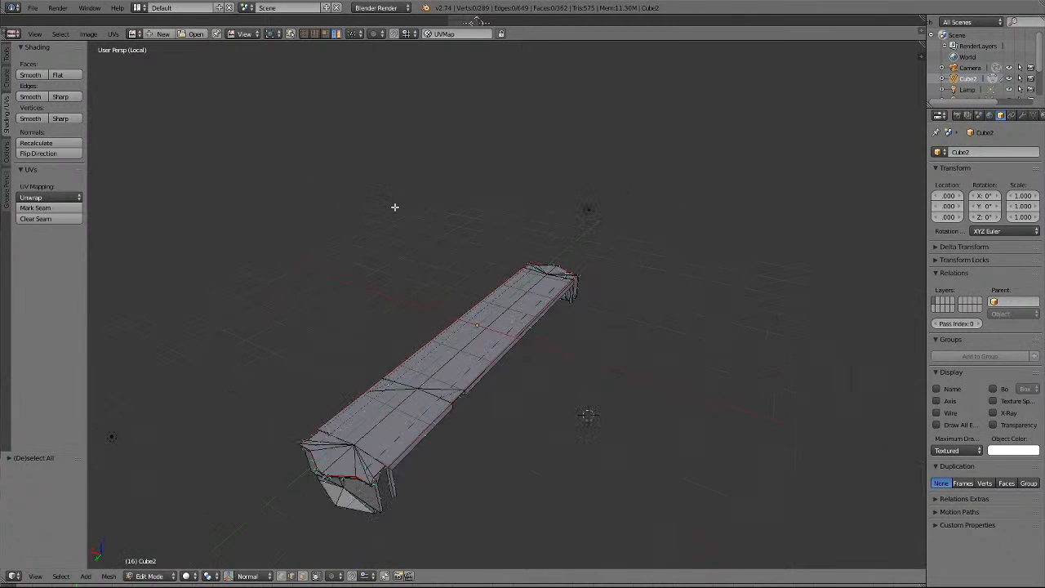
click(302, 575)
click(345, 461)
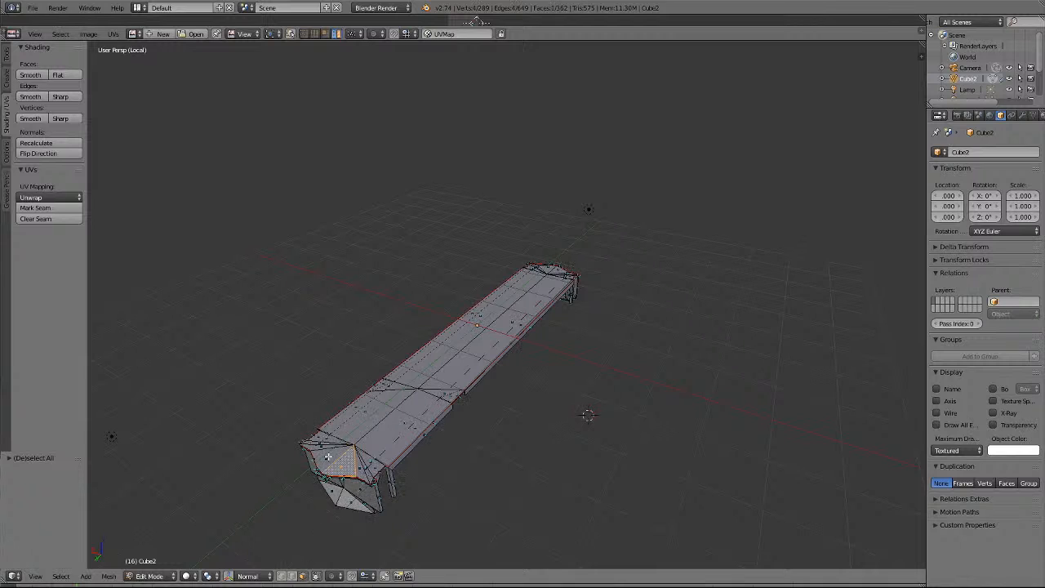
shift+click(327, 455)
shift+right_click(322, 447)
shift+right_click(321, 443)
shift+right_click(323, 437)
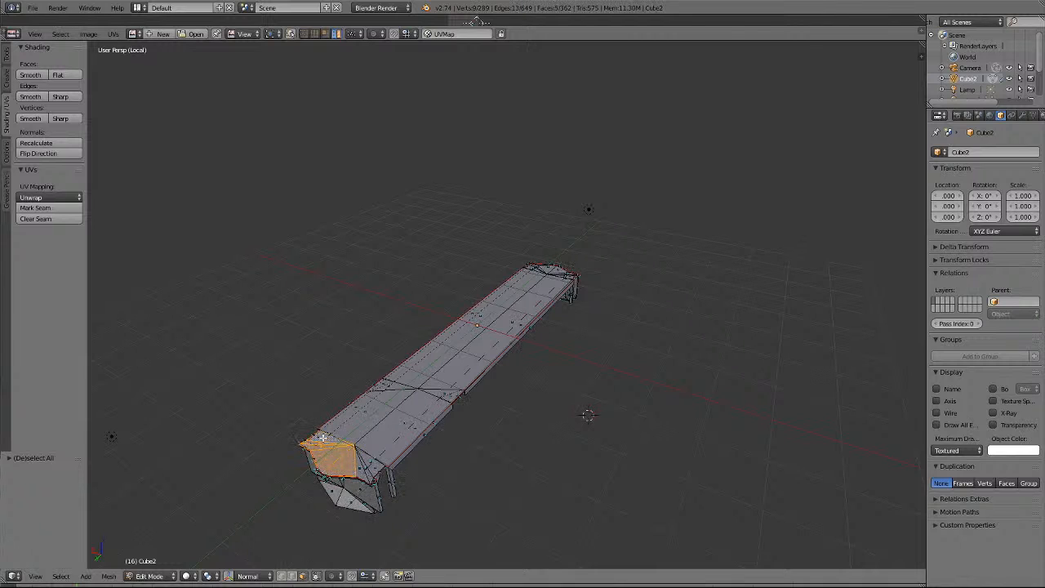
shift+right_click(359, 470)
shift+right_click(365, 469)
shift+right_click(370, 464)
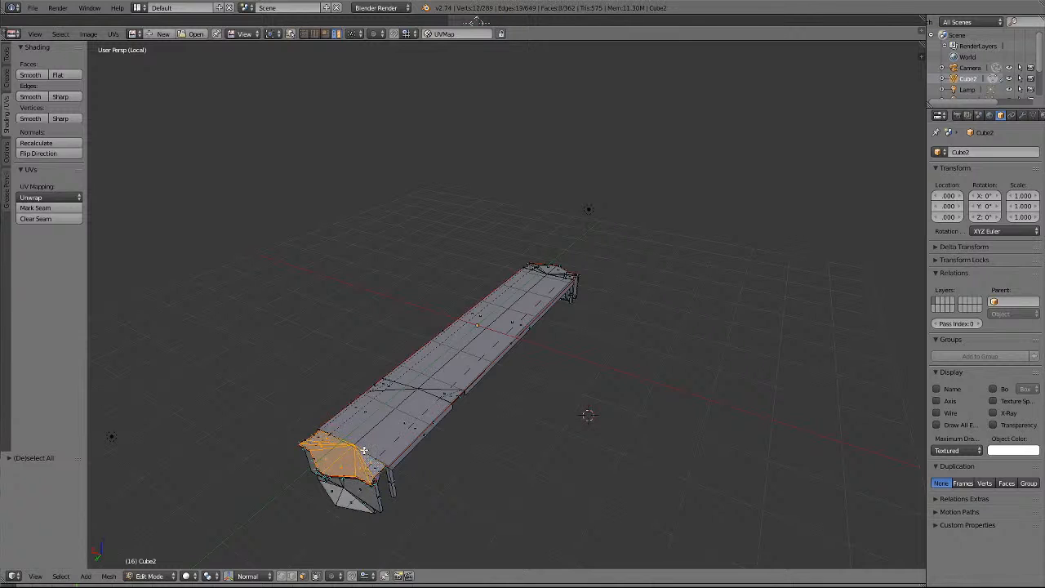
Add the long top faces along the beam, including the triangles at the middle joint and the far slab's central faces.
shift+right_click(378, 461)
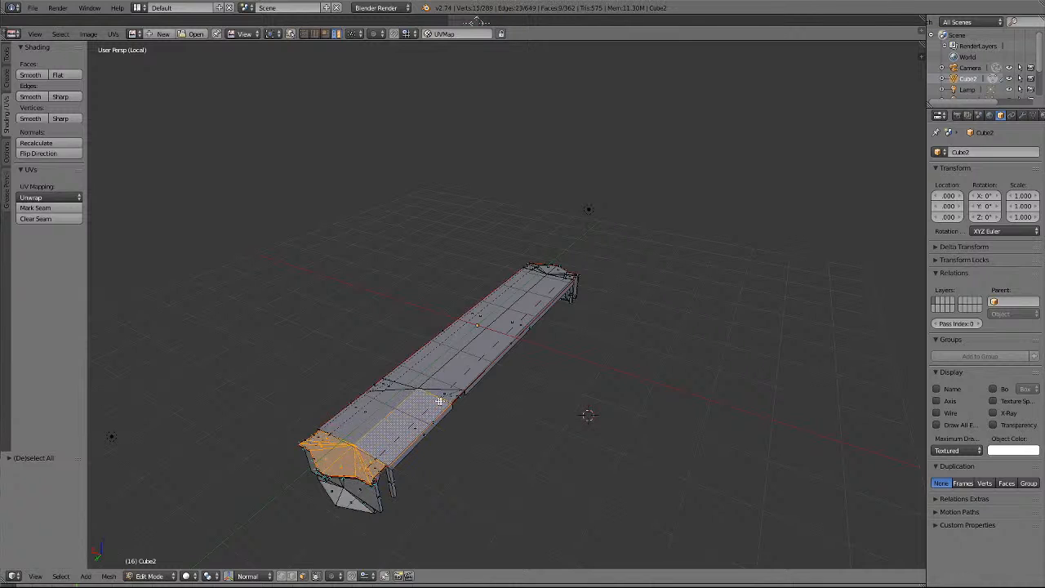
shift+right_click(382, 413)
shift+right_click(396, 385)
shift+right_click(439, 394)
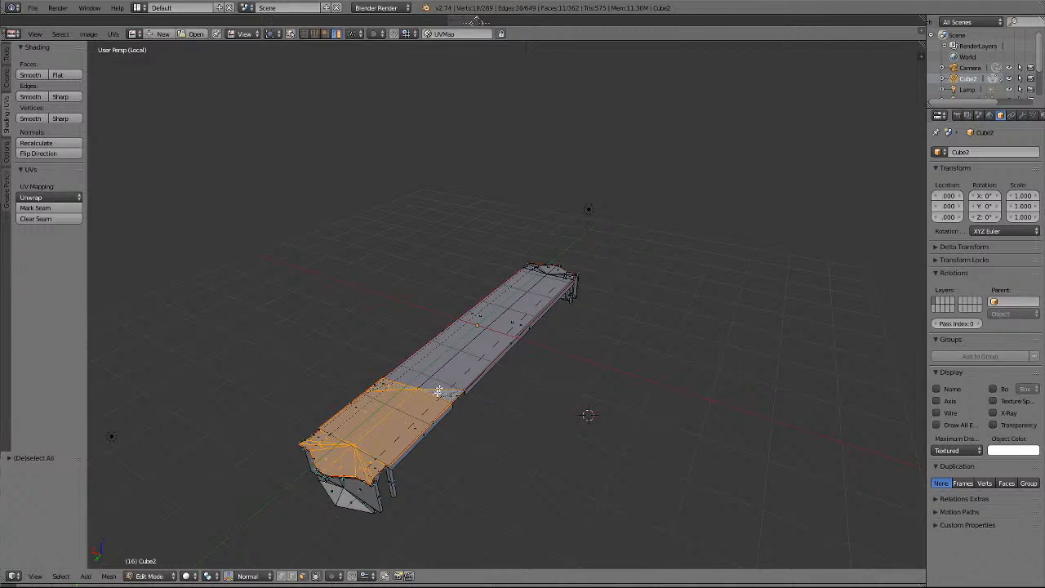
shift+right_click(476, 357)
shift+right_click(509, 283)
shift+right_click(549, 271)
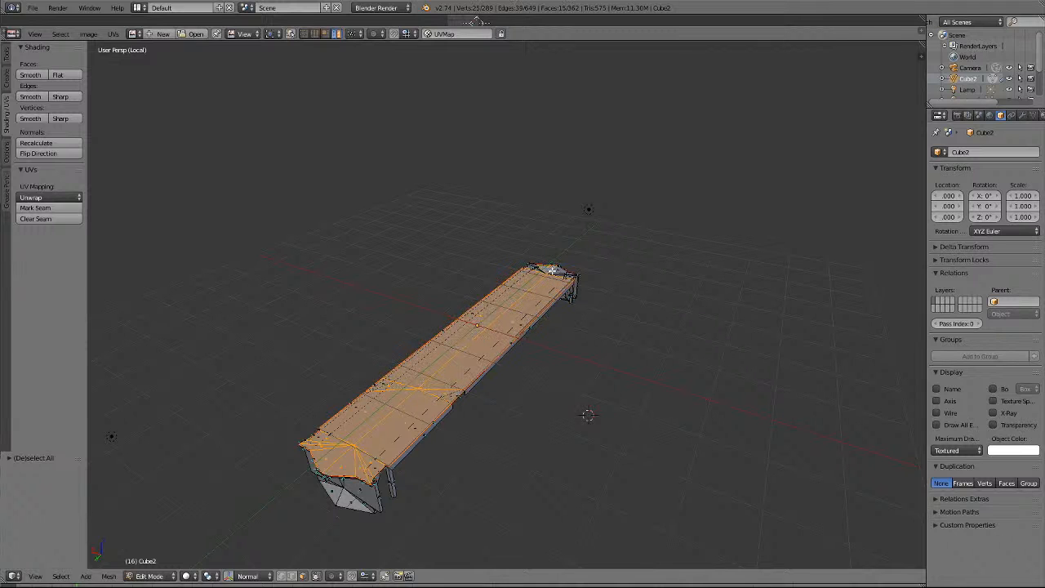
shift+right_click(550, 271)
Add the small unselected corner faces on both sides of the near end slab's top.
ctrl+scroll(389, 438, down, 5)
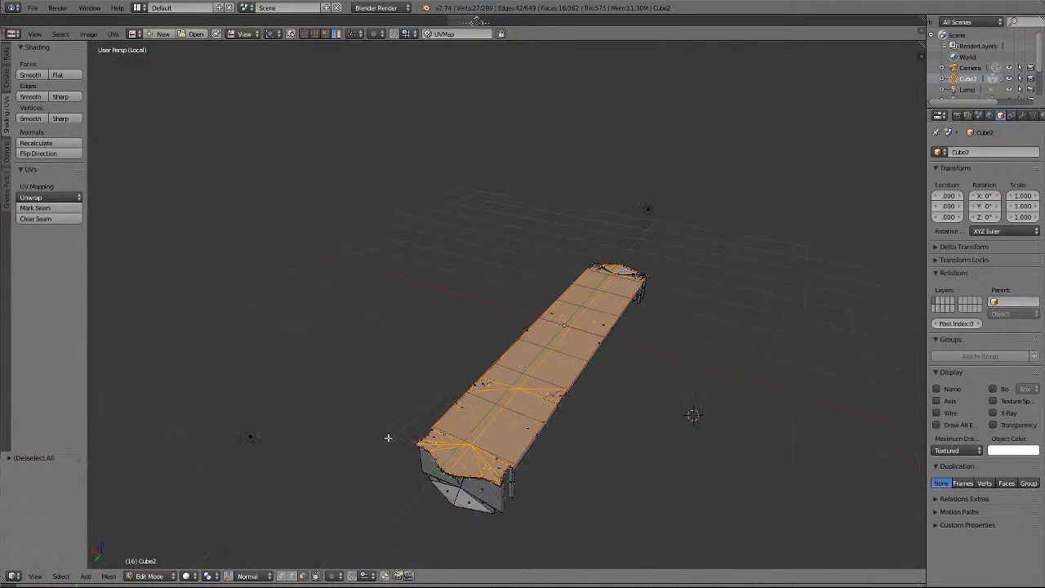
shift+scroll(387, 438, down, 3)
scroll(388, 438, up, 3)
scroll(388, 438, up, 4)
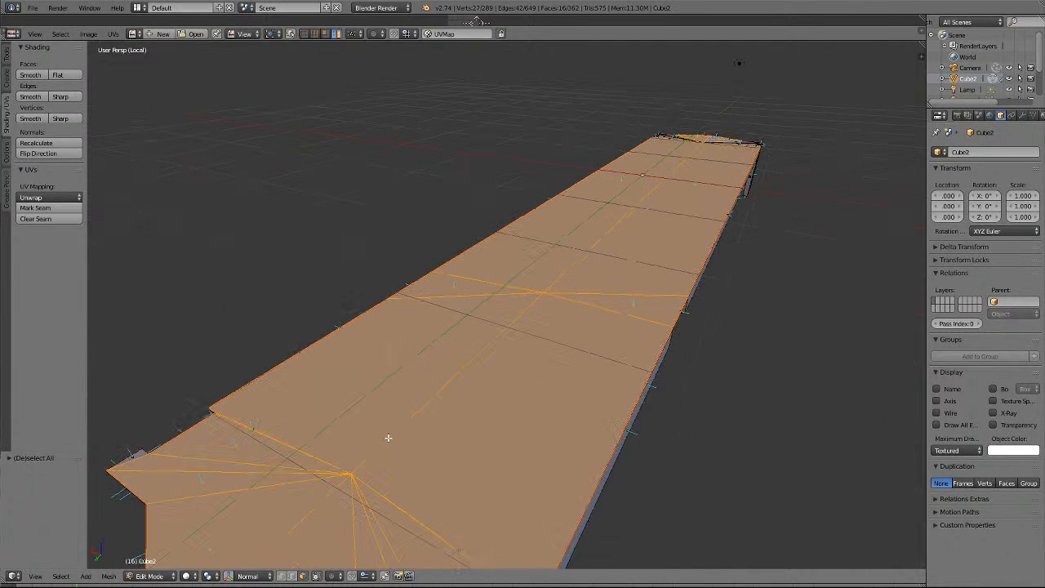
shift+scroll(384, 488, down, 5)
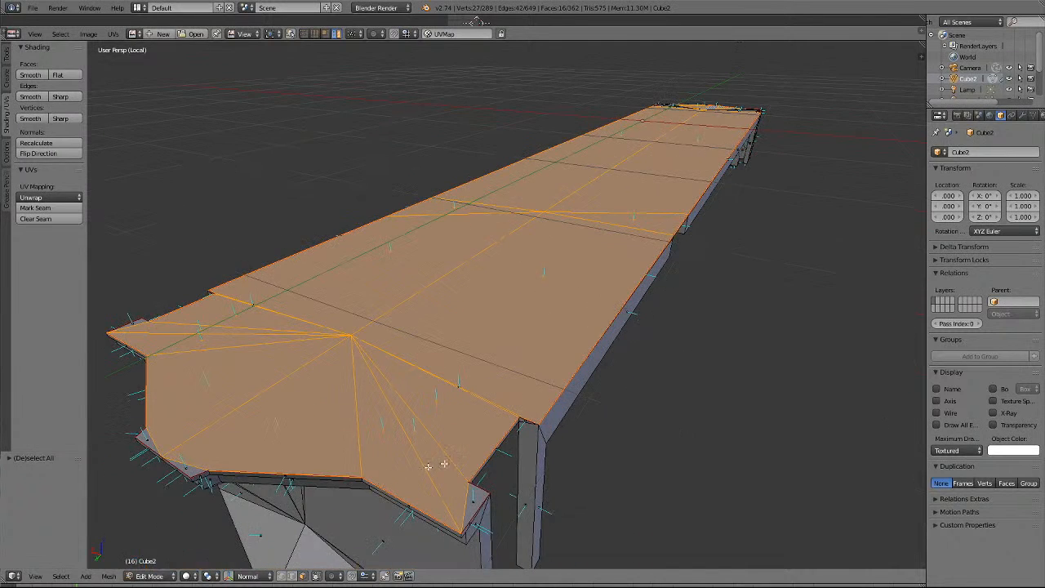
scroll(508, 447, up, 4)
scroll(508, 447, down, 4)
shift+right_click(143, 325)
shift+right_click(476, 494)
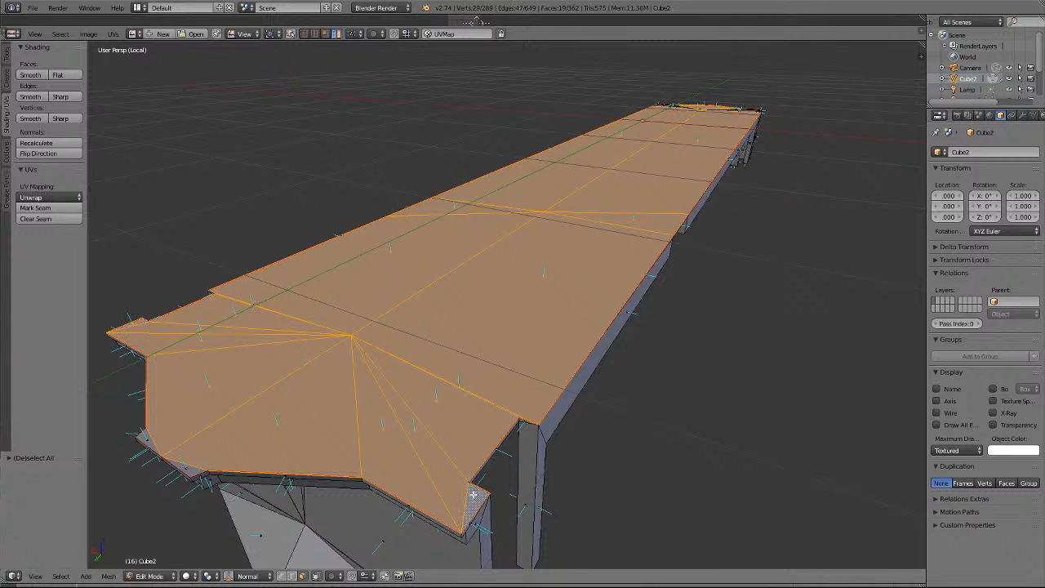
Add the narrow top face of the post beside the near end slab to the selection.
key(KP_4)
key(KP_4)
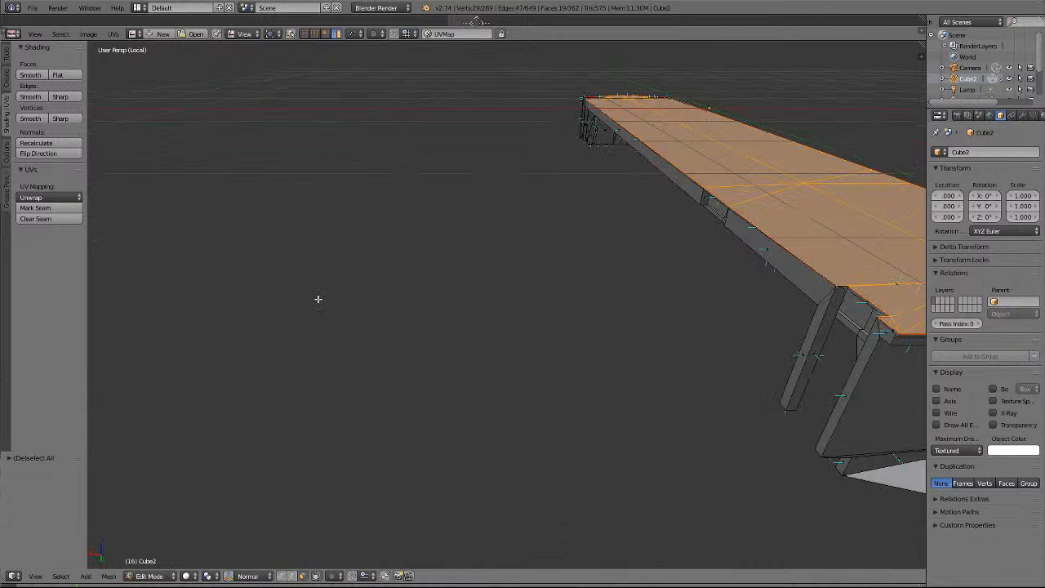
ctrl+scroll(319, 299, up, 9)
scroll(425, 320, up, 6)
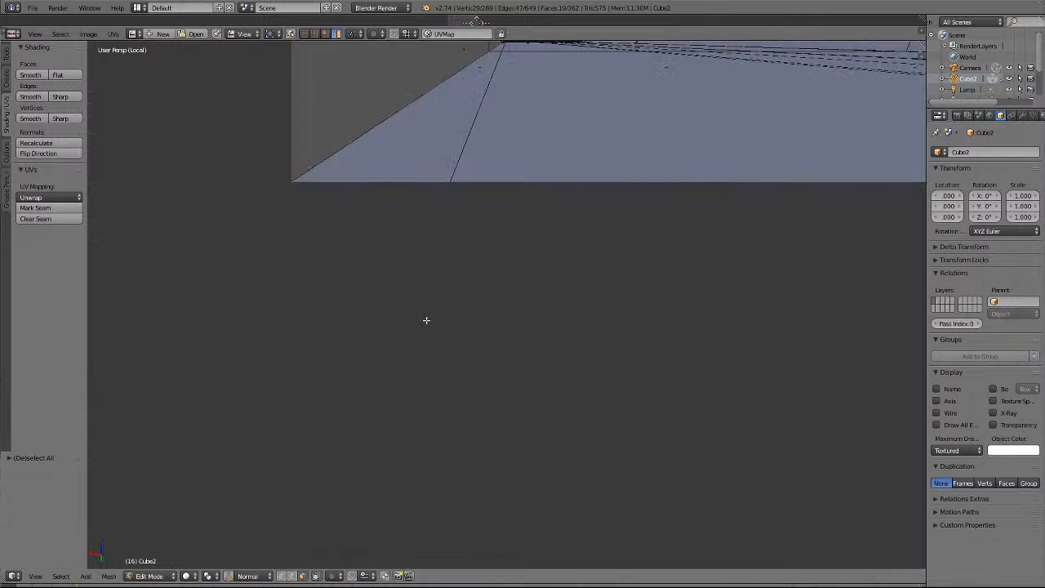
scroll(425, 320, down, 3)
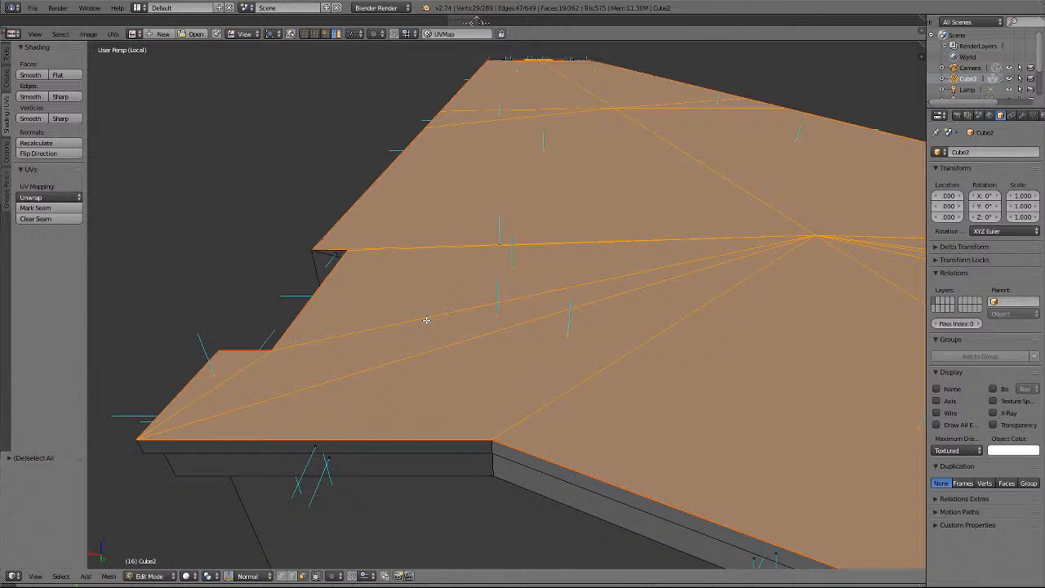
key(KP_8)
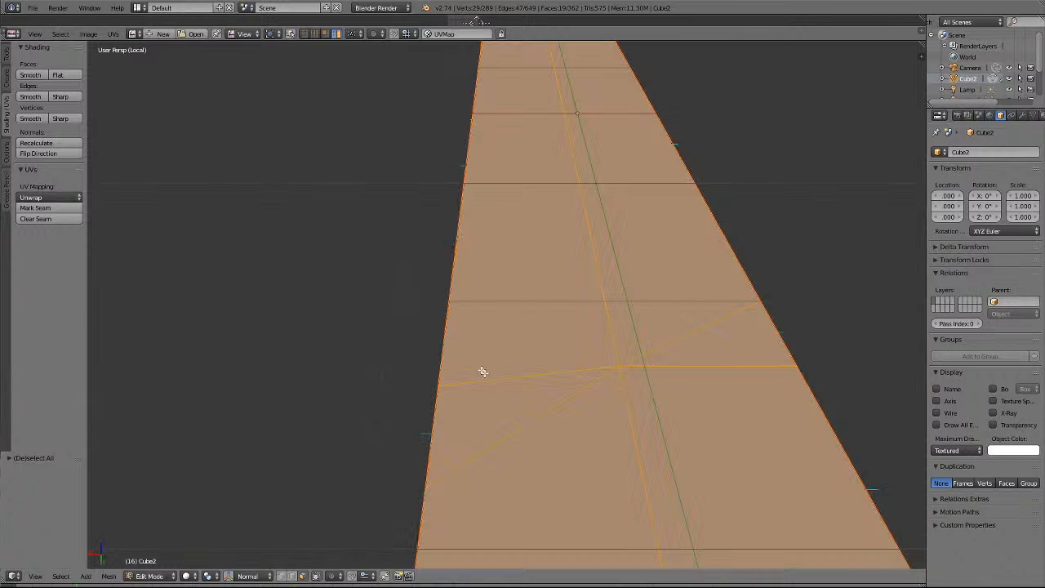
shift+scroll(541, 365, down, 11)
scroll(541, 365, down, 2)
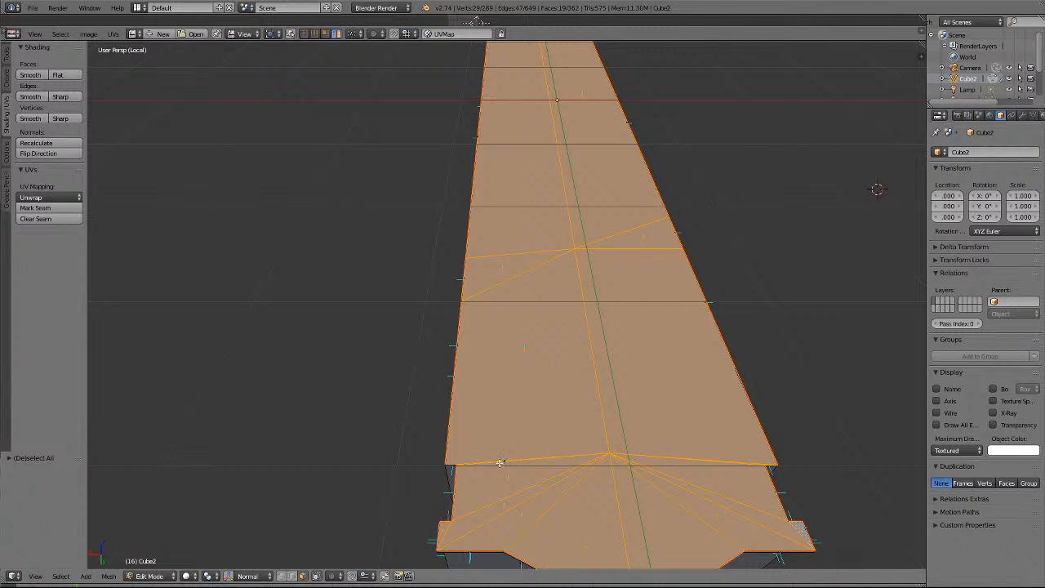
shift+scroll(500, 463, down, 7)
scroll(499, 462, up, 10)
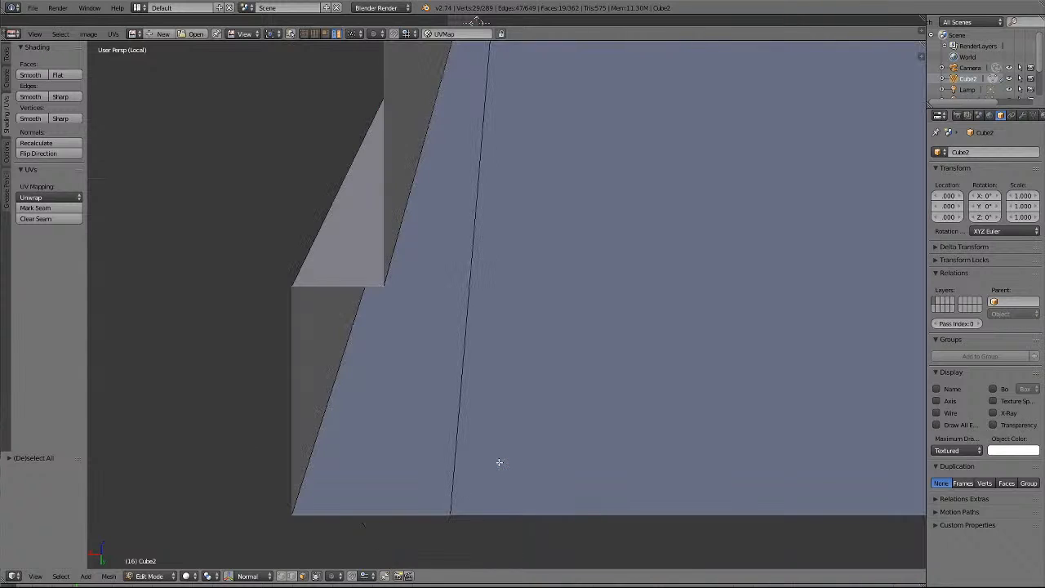
scroll(499, 462, down, 5)
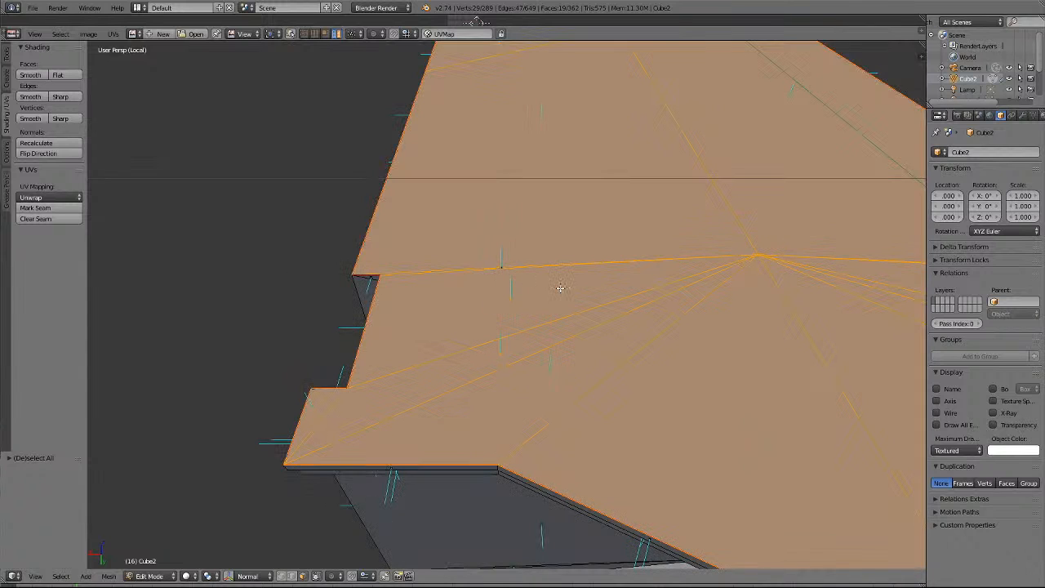
middle_drag(560, 288, 560, 288)
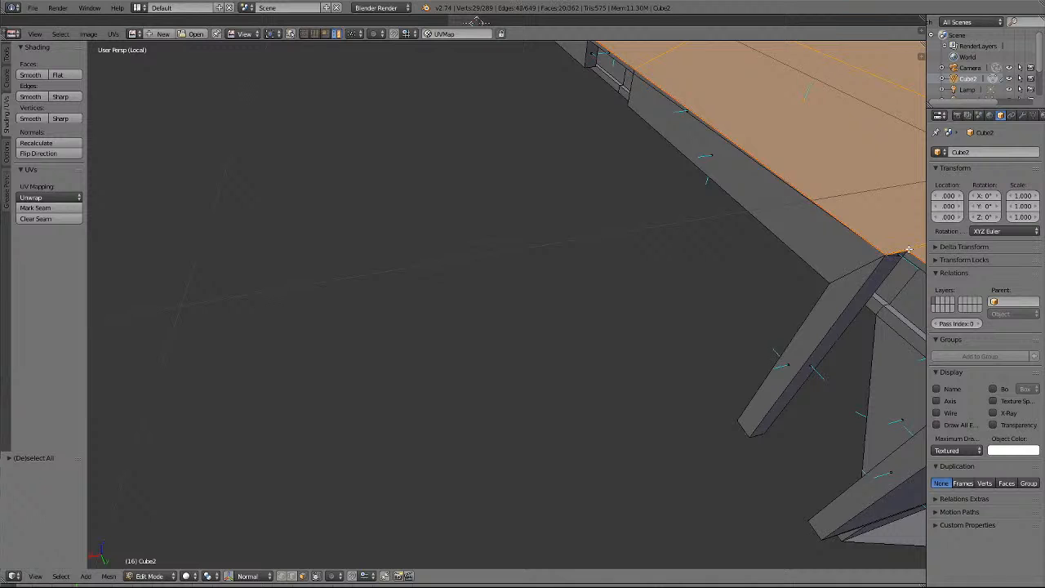
At the beam's far end, add the slab's remaining triangular top faces and small corner faces on both sides.
scroll(886, 281, down, 5)
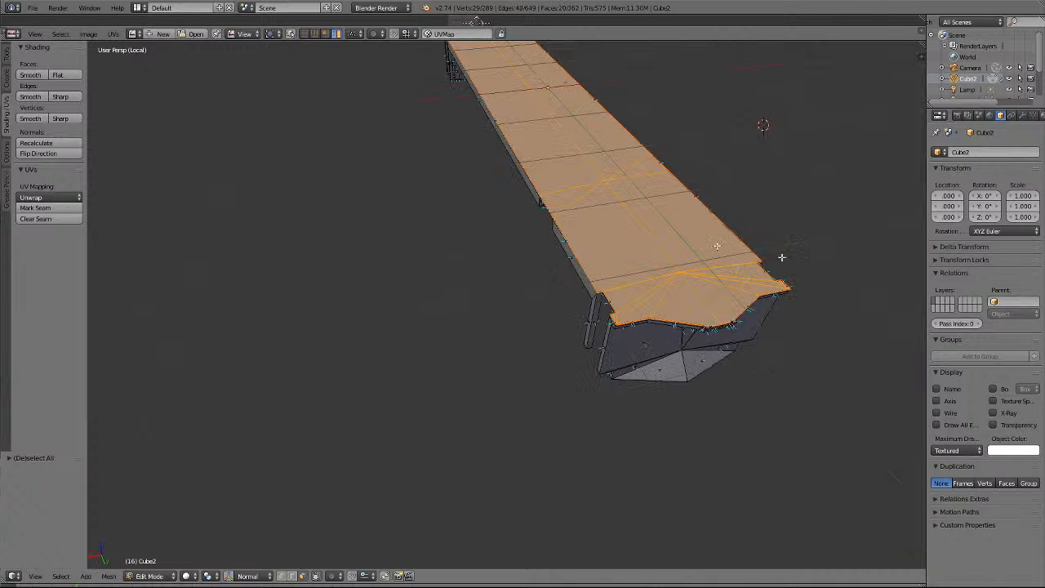
middle_drag(574, 244, 557, 261)
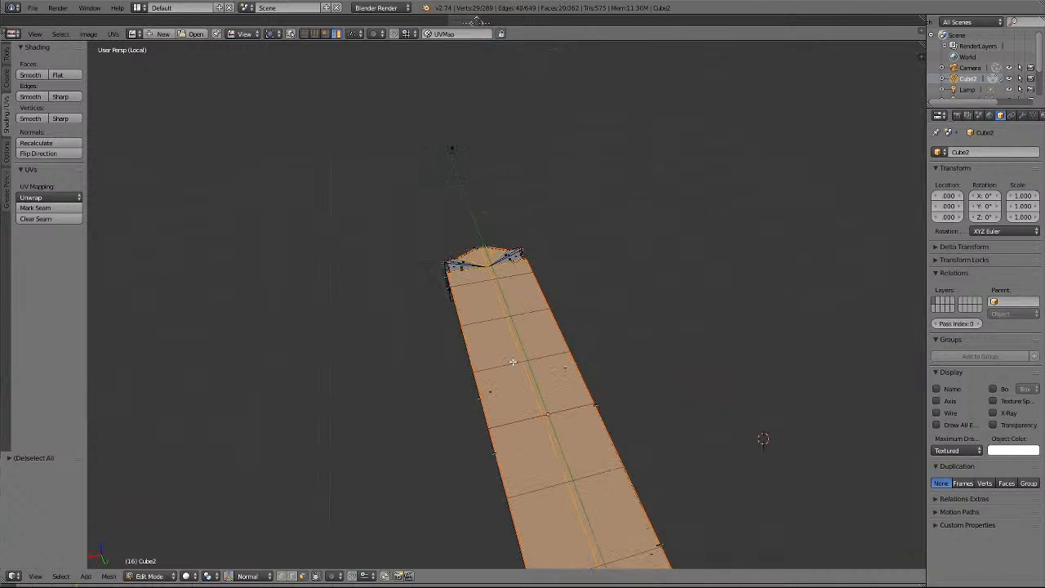
scroll(513, 362, up, 4)
middle_drag(493, 377, 497, 103)
scroll(378, 392, up, 3)
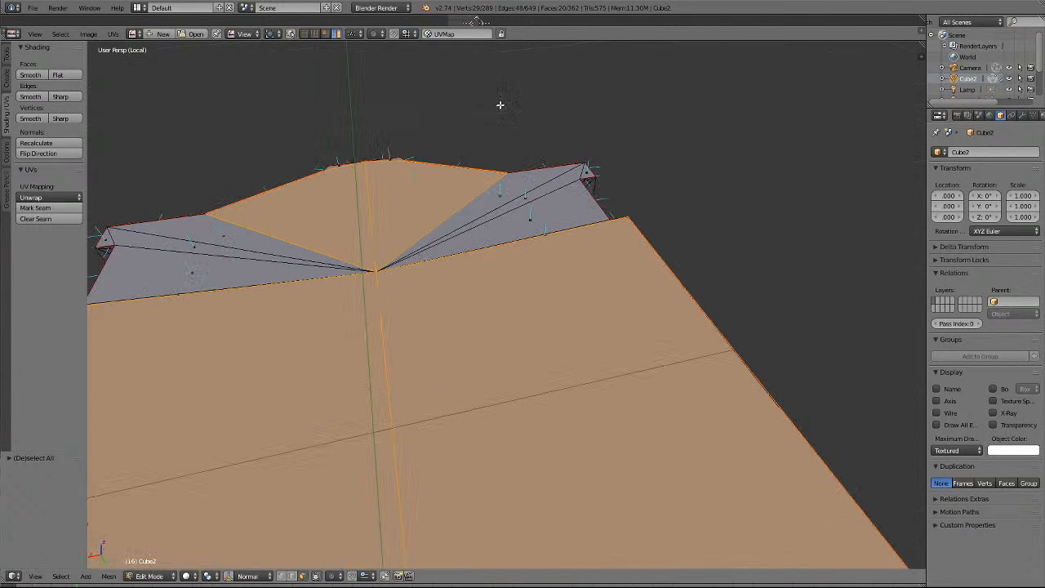
right_click(534, 177)
shift+right_click(518, 210)
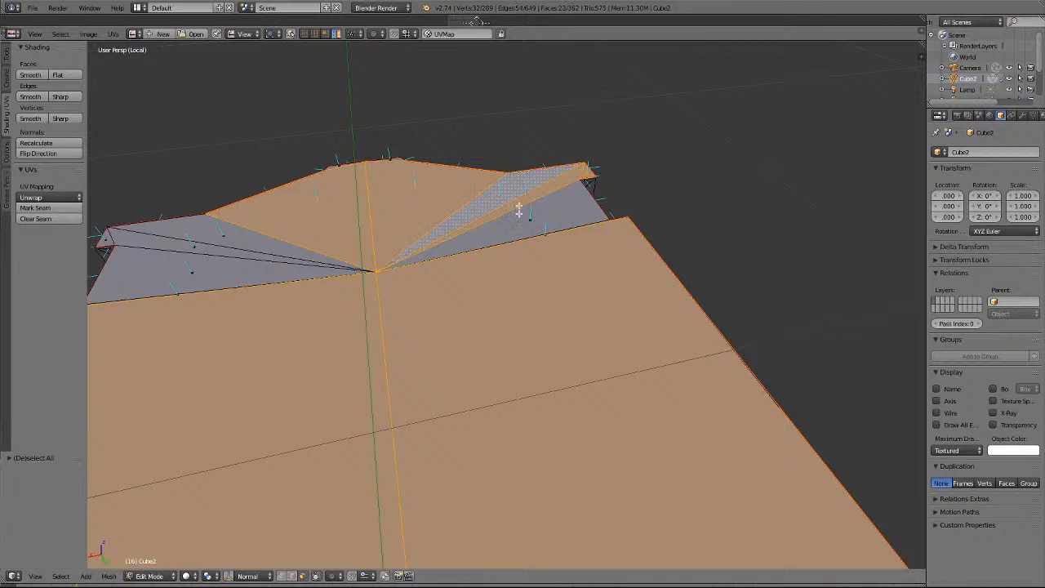
shift+right_click(566, 215)
shift+right_click(179, 253)
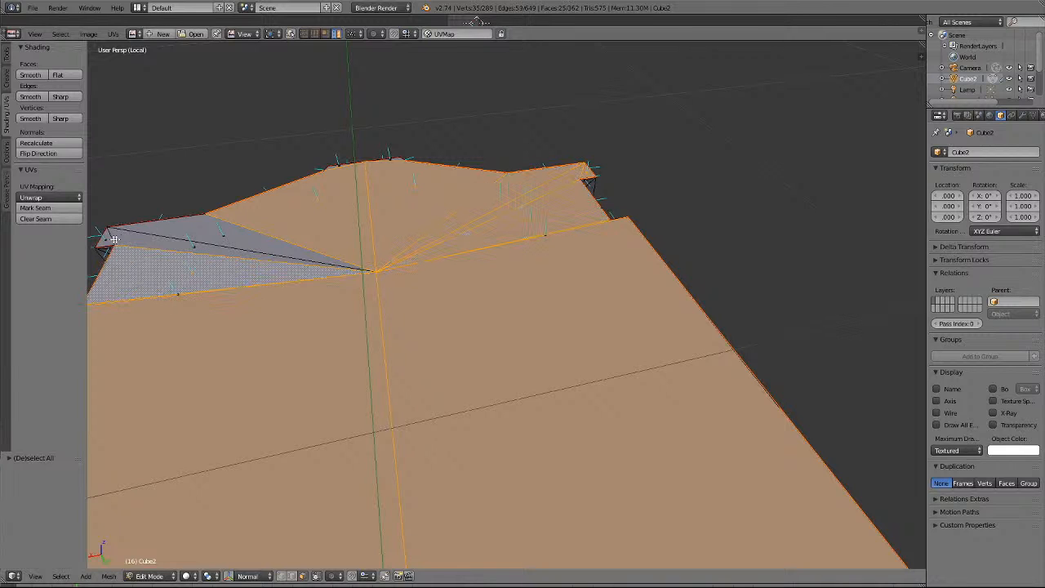
shift+right_click(110, 240)
shift+right_click(124, 240)
shift+right_click(171, 229)
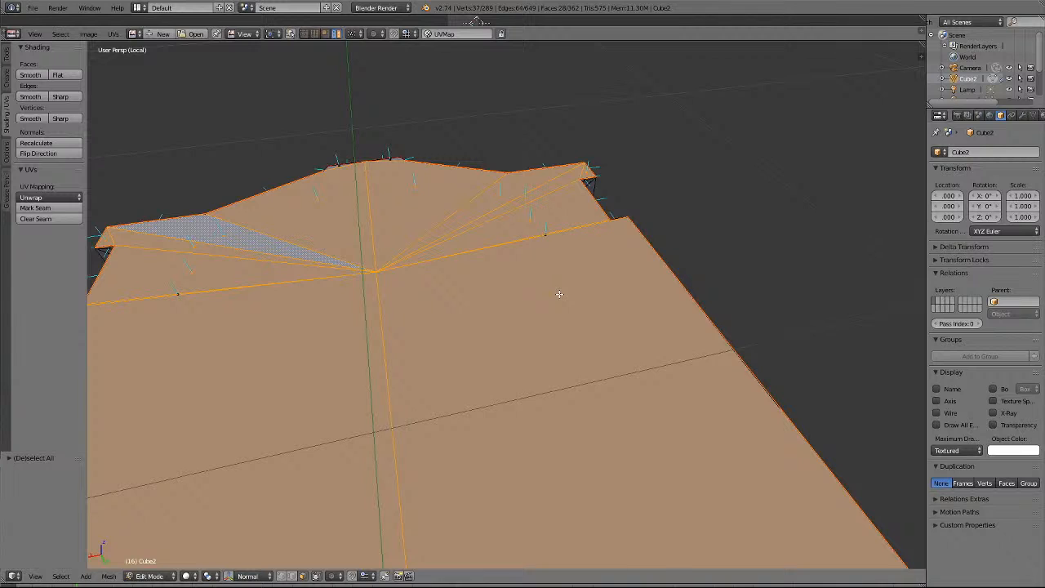
Add the far end's narrow faces between slab and beam and the two small faces on its outer projection.
middle_drag(559, 294, 559, 294)
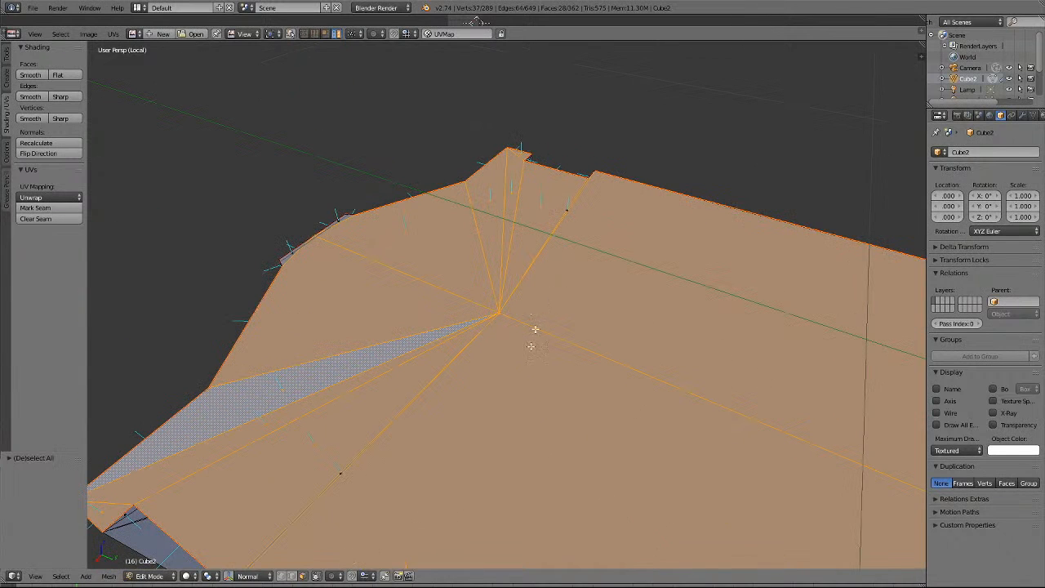
shift+right_click(273, 543)
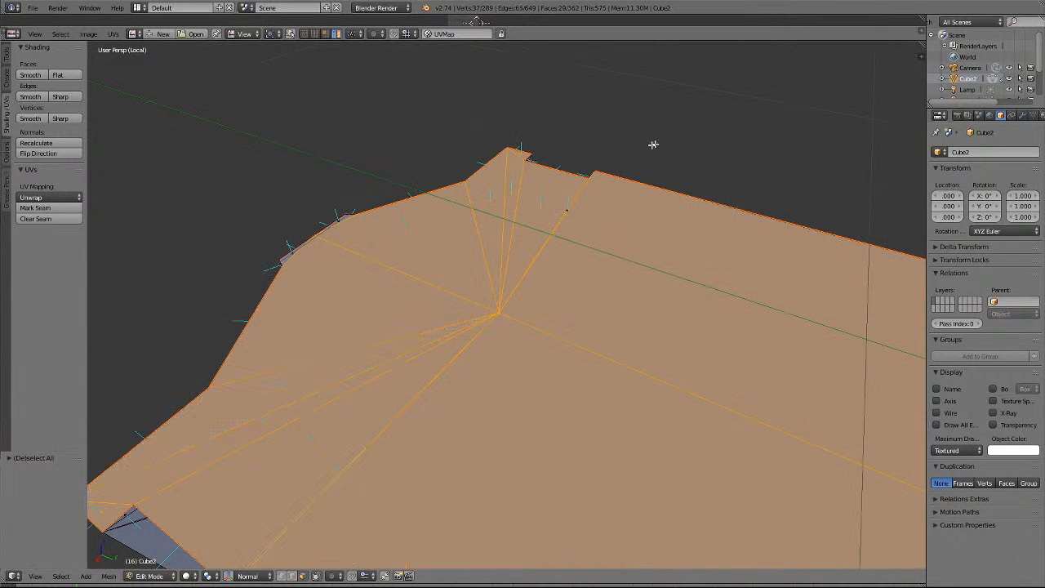
shift+right_click(581, 190)
shift+right_click(344, 223)
shift+right_click(292, 250)
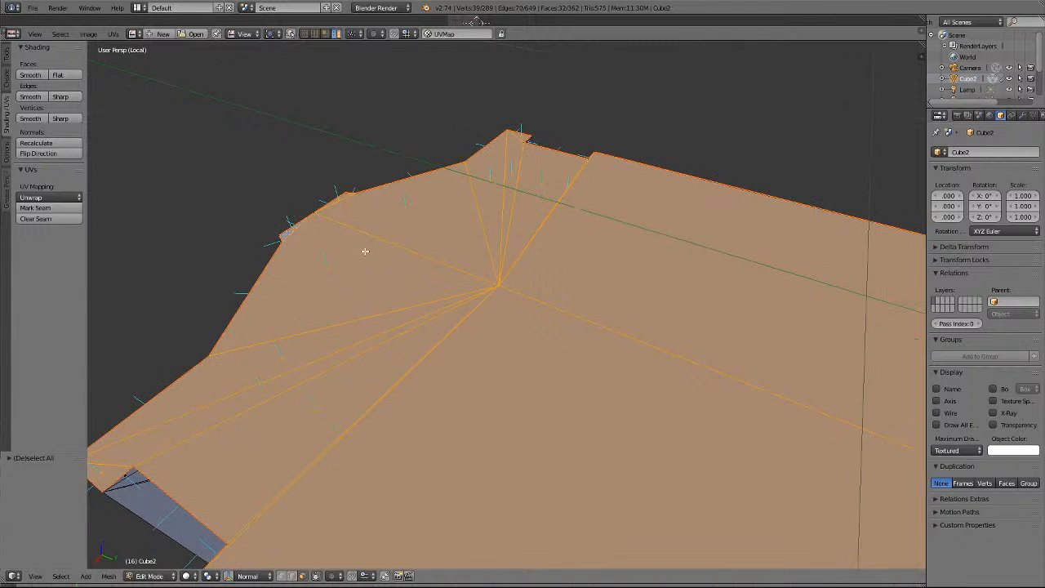
scroll(365, 249, down, 5)
scroll(371, 258, down, 1)
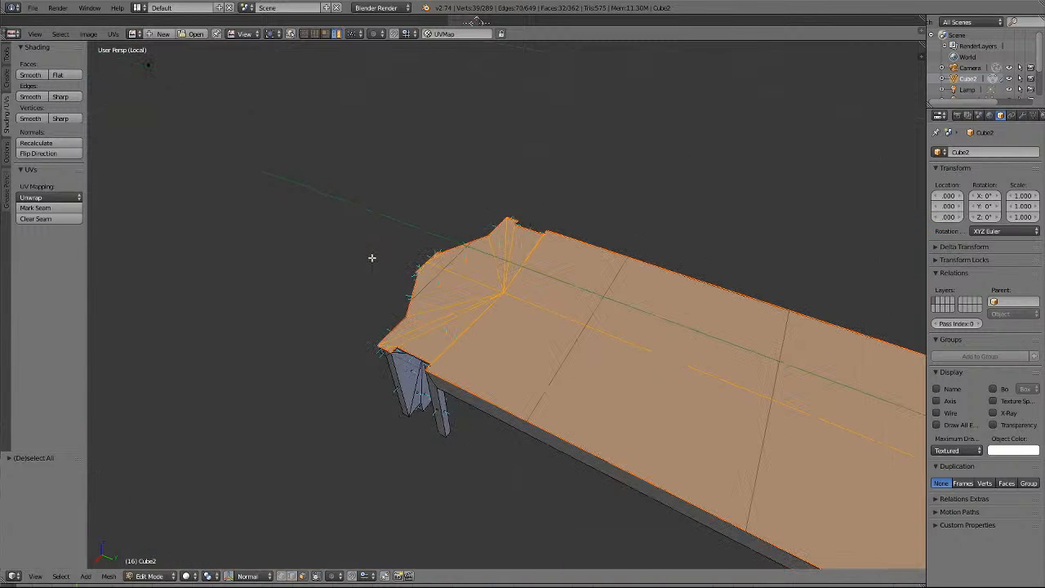
Add the two small remaining top faces on the outer projection at the beam's near end to the selection.
mouse_move(371, 257)
middle_down()
mouse_move(394, 289)
mouse_move(387, 248)
middle_up()
ctrl+scroll(385, 302, up, 10)
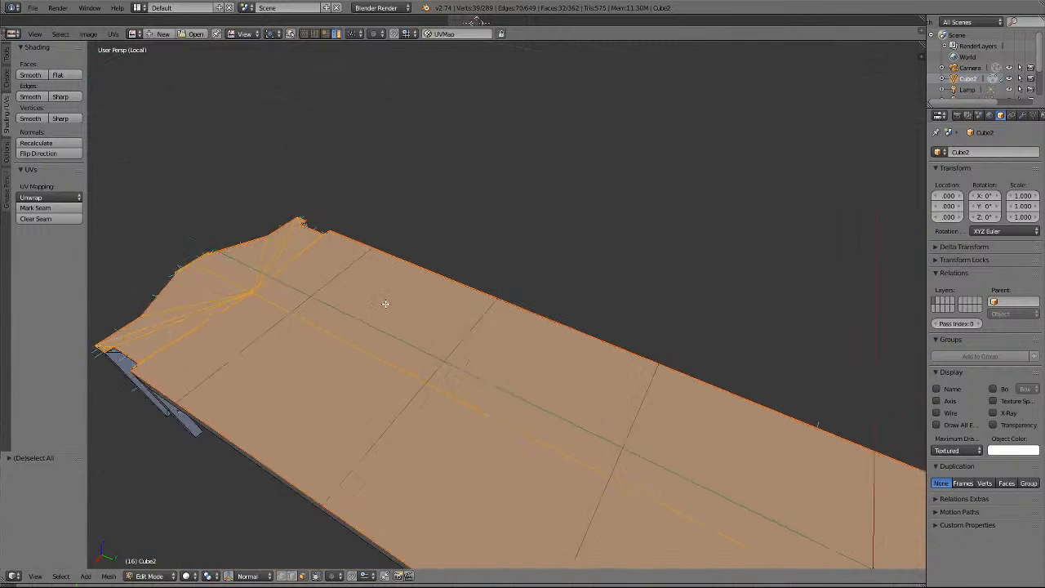
scroll(387, 298, down, 8)
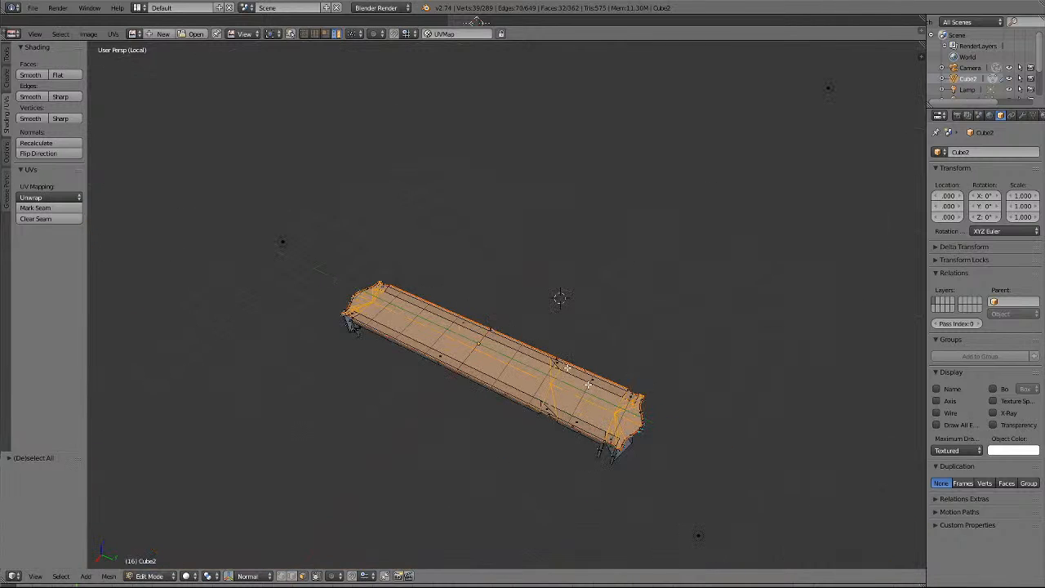
shift+scroll(618, 454, up, 5)
shift+scroll(611, 461, down, 3)
shift+scroll(610, 461, down, 6)
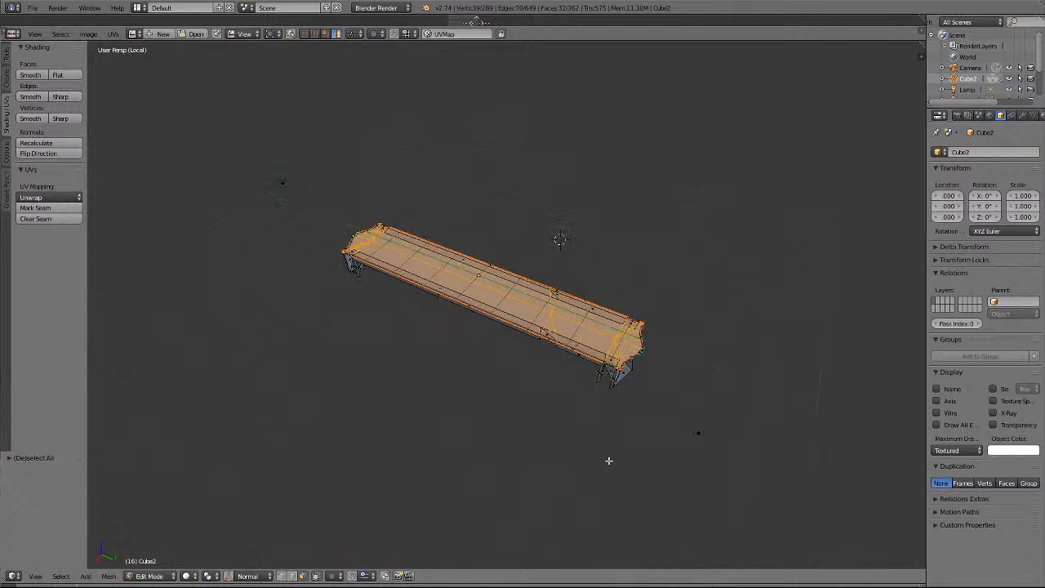
scroll(609, 459, down, 2)
ctrl+scroll(602, 457, up, 6)
scroll(522, 445, up, 5)
scroll(518, 446, up, 2)
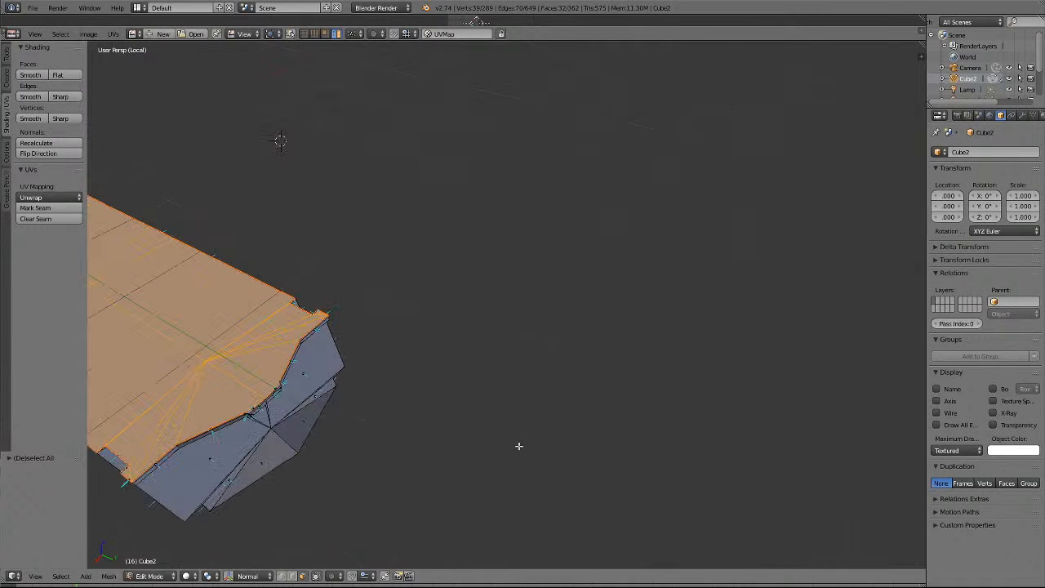
middle_drag(295, 418, 344, 446)
shift+scroll(343, 445, down, 4)
scroll(346, 441, up, 1)
scroll(345, 440, up, 1)
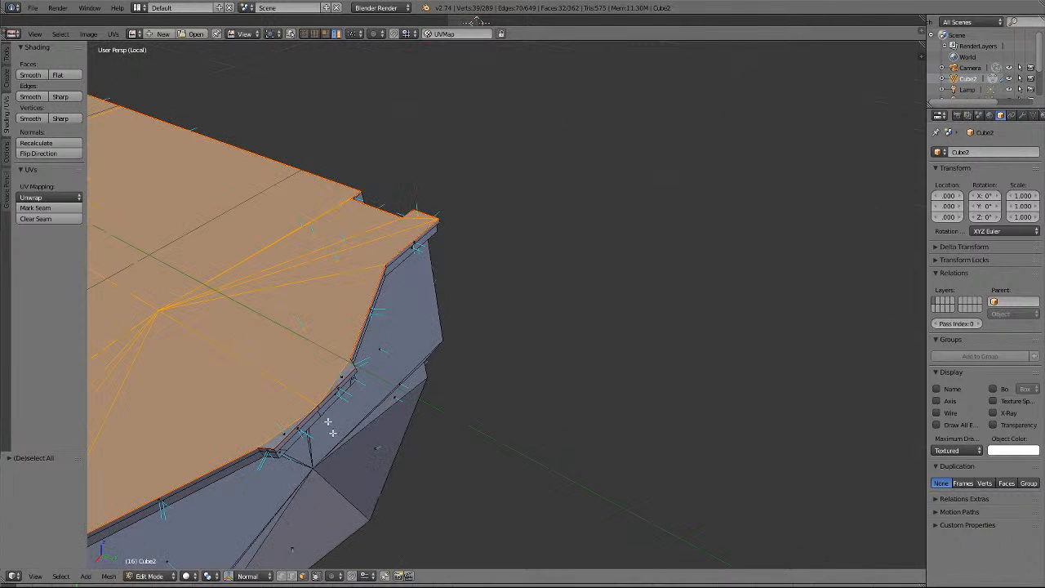
shift+right_click(349, 372)
shift+right_click(277, 439)
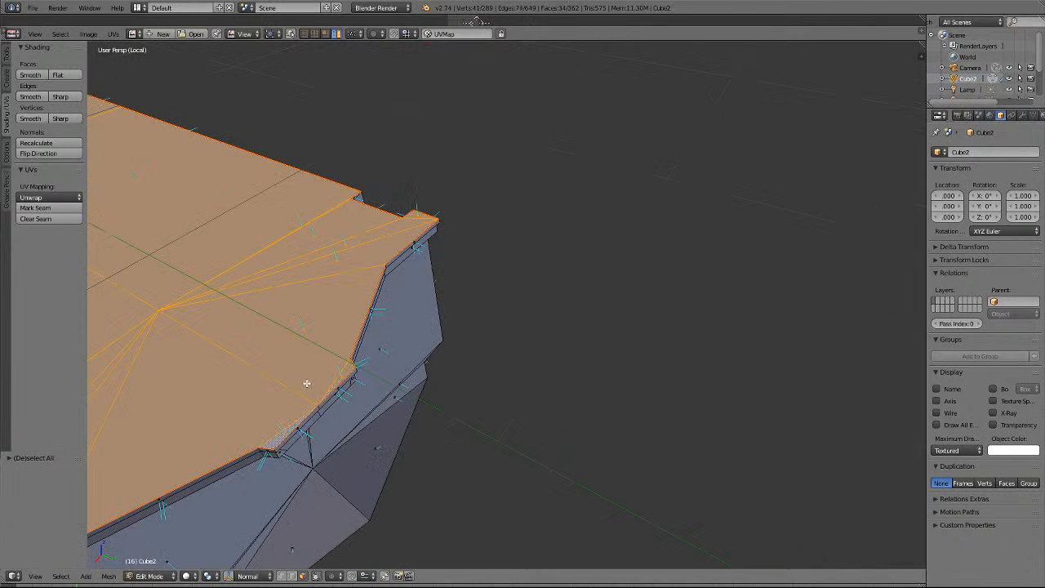
Apply flat shading to all the selected top faces of the beam.
scroll(304, 379, down, 7)
scroll(304, 380, down, 5)
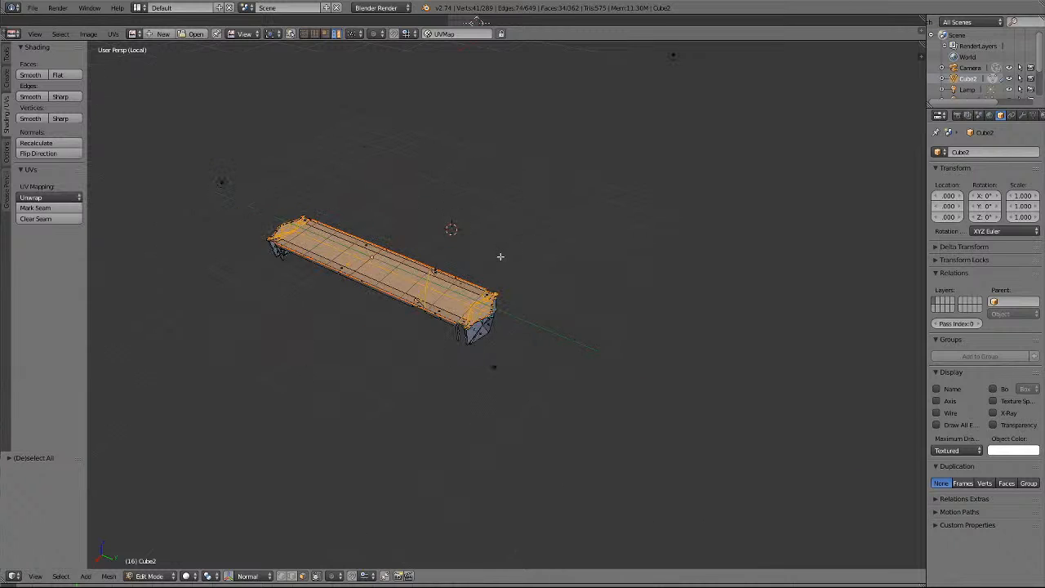
key(KP_4)
key(KP_4)
key(KP_4)
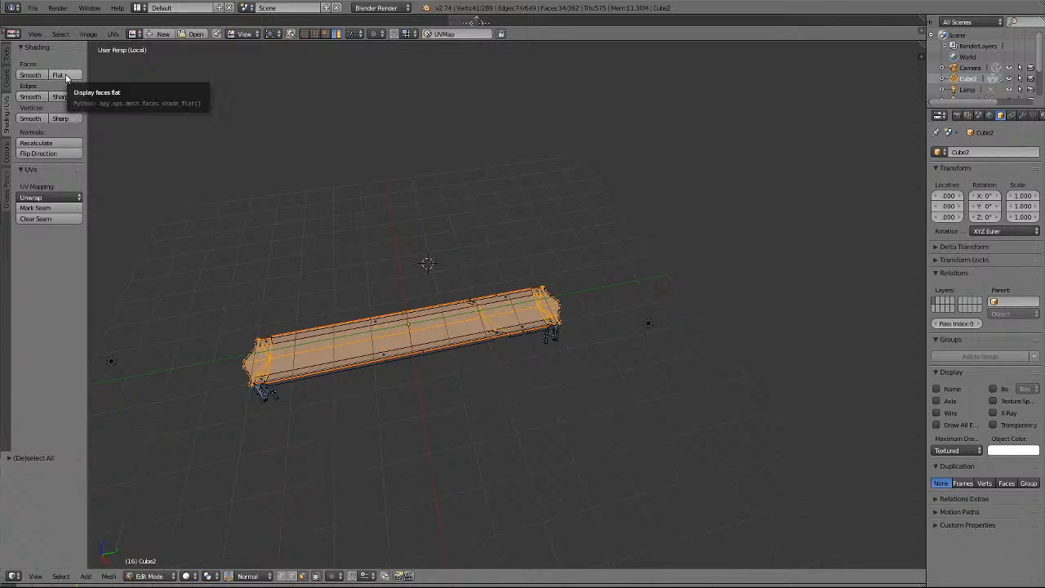
click(65, 75)
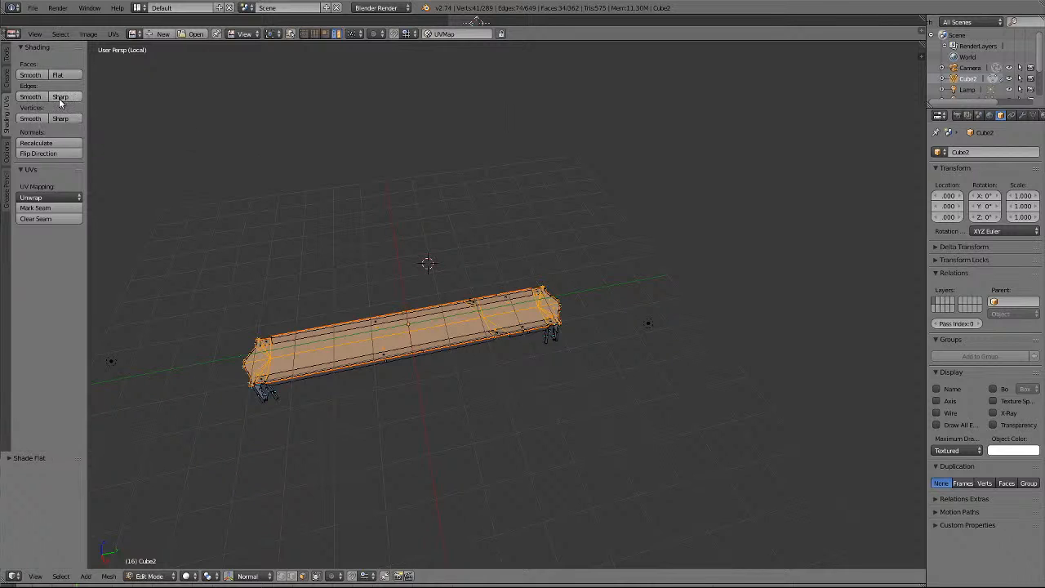
Try marking the edges of the selected top faces as sharp, and clear the sharp marking again.
click(59, 97)
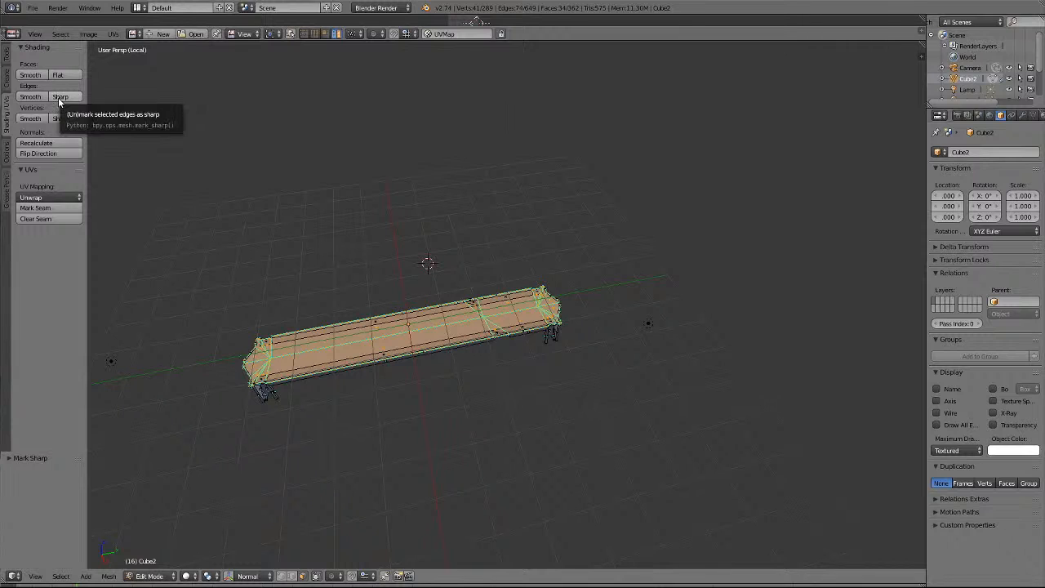
click(37, 99)
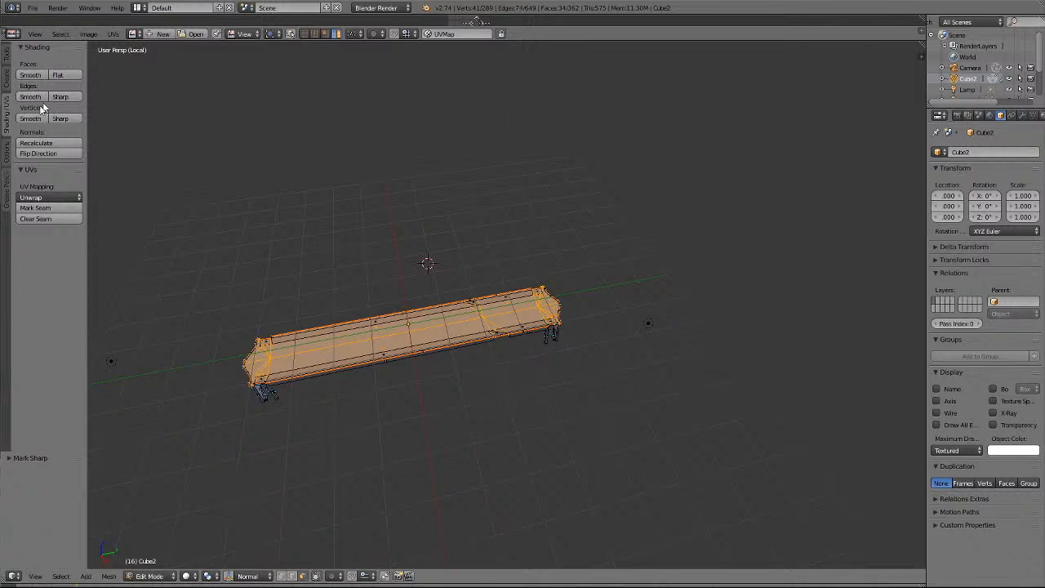
scroll(363, 329, up, 4)
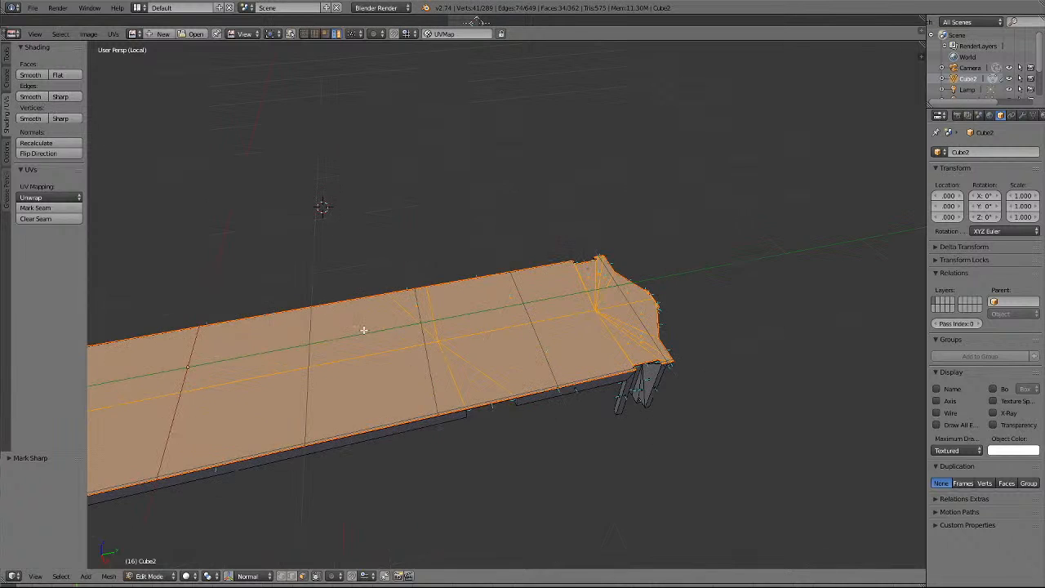
scroll(363, 330, up, 4)
scroll(363, 330, down, 3)
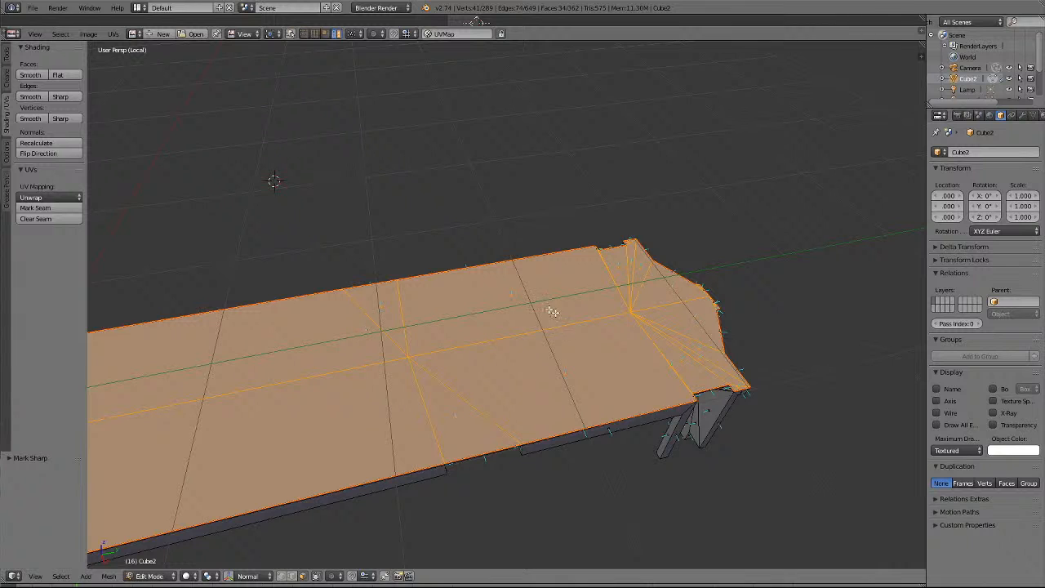
Deselect everything and examine the beam's underside around the side recess and the end braces.
key(a)
scroll(509, 324, down, 5)
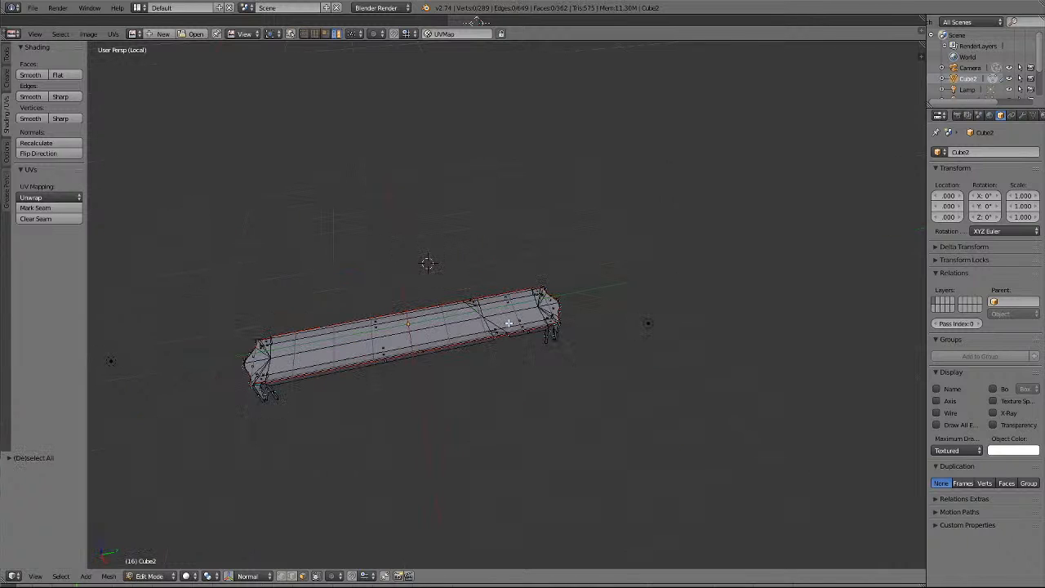
middle_drag(508, 324, 554, 254)
scroll(555, 254, up, 7)
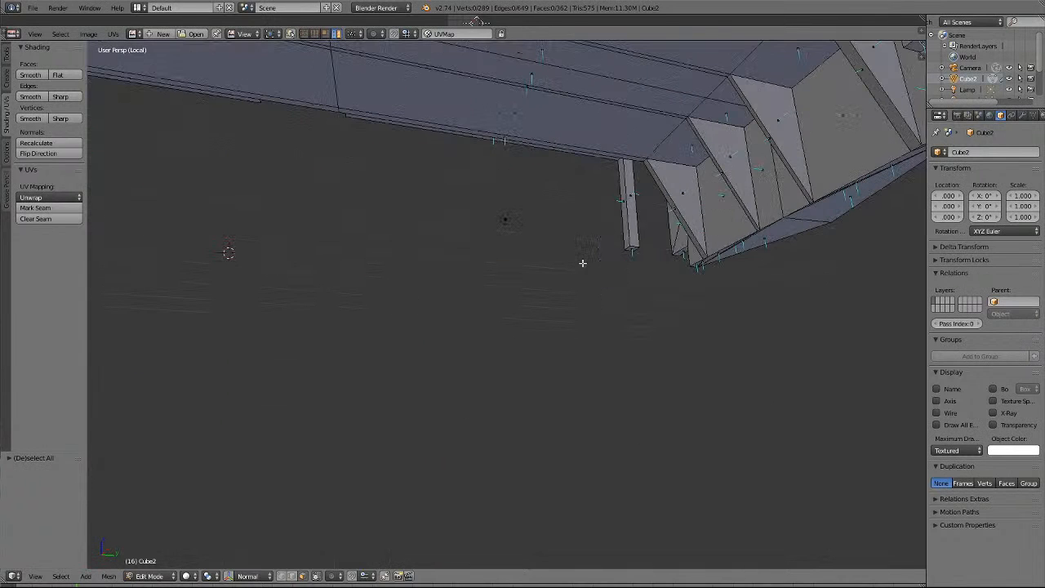
scroll(736, 327, down, 3)
shift+scroll(735, 325, up, 5)
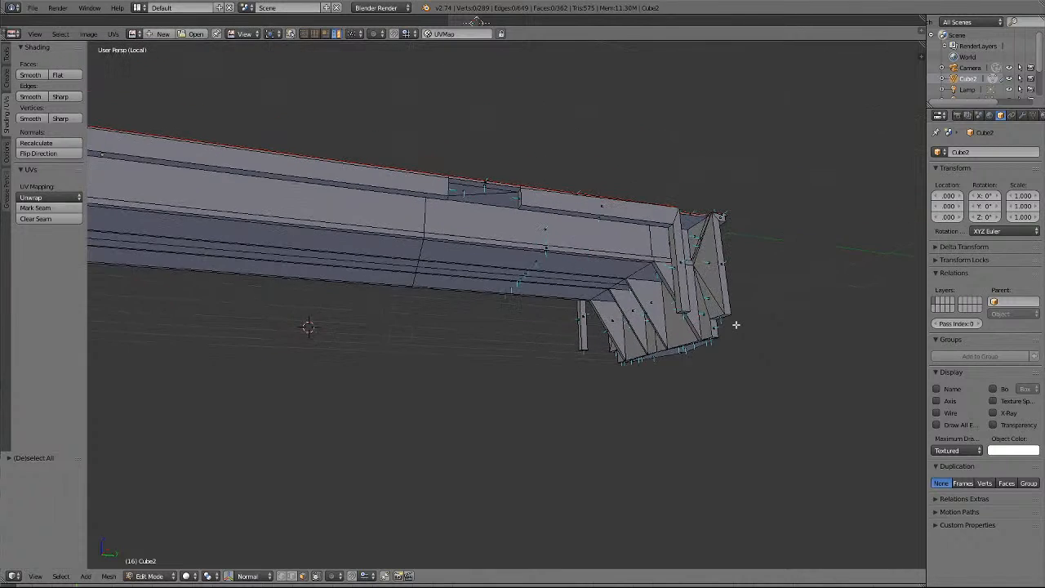
shift+scroll(736, 325, up, 2)
scroll(735, 373, up, 5)
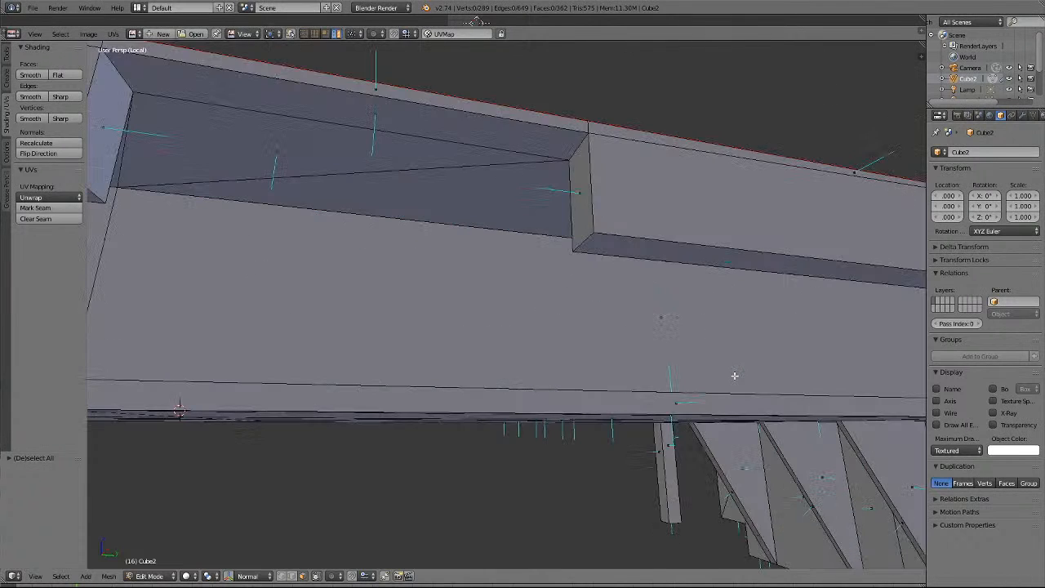
scroll(734, 376, down, 4)
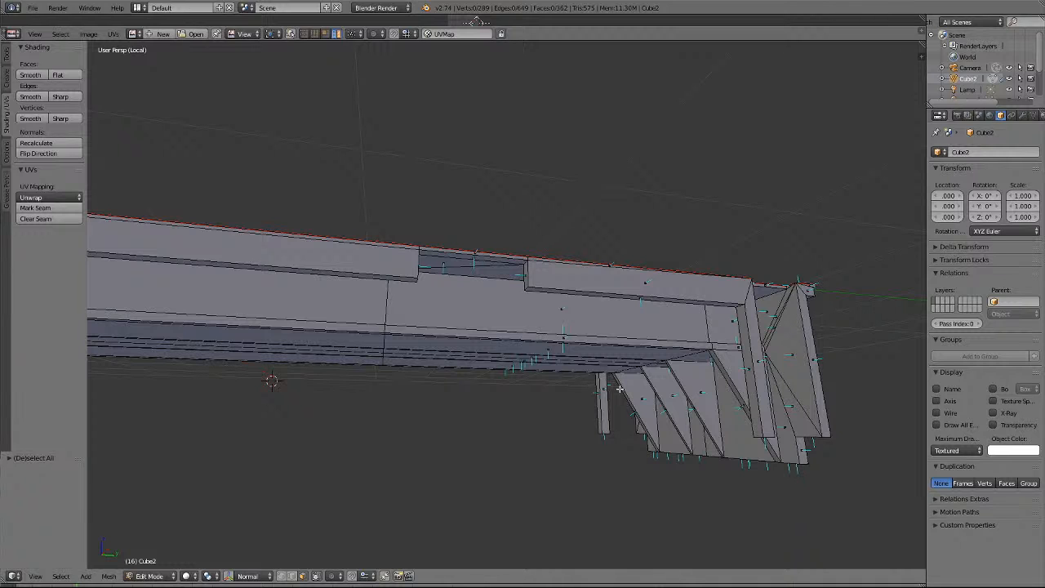
Select the long edges where the overhang's underside meets the beam's core, plus the short edges behind the end post.
middle_drag(620, 390, 660, 356)
scroll(659, 356, up, 6)
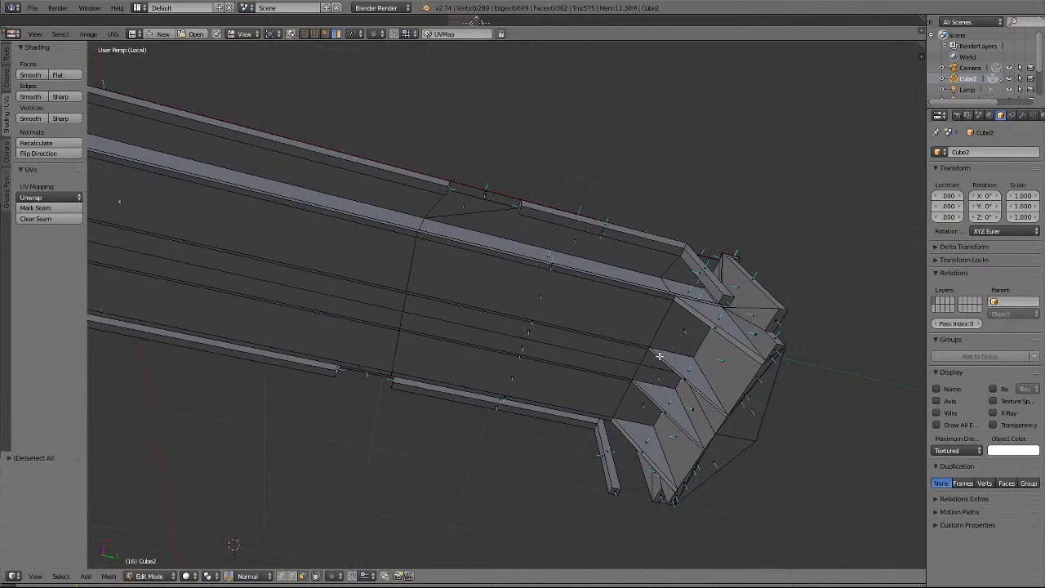
scroll(707, 425, down, 4)
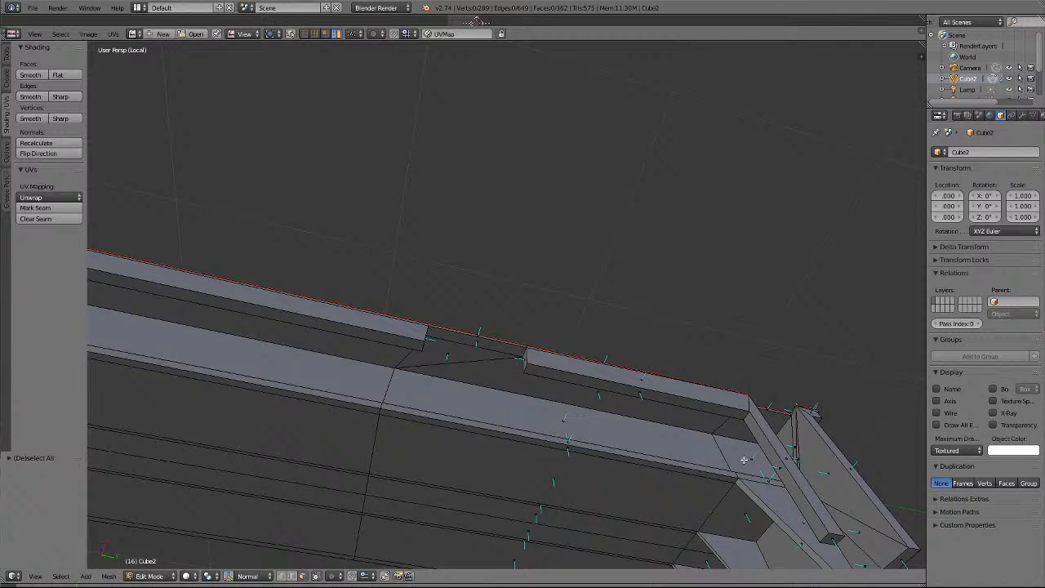
right_click(596, 413)
shift+right_click(731, 436)
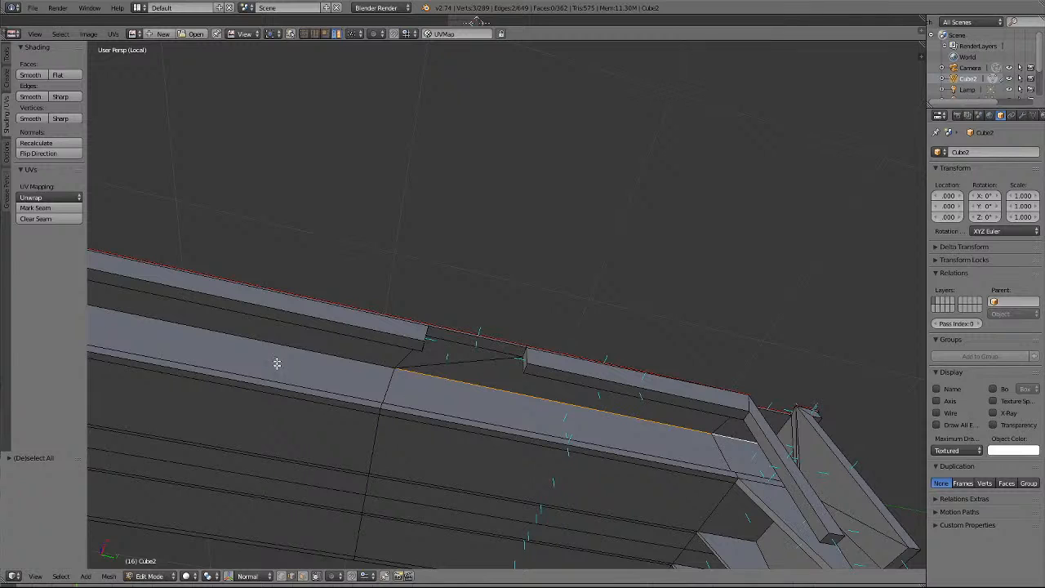
shift+right_click(263, 341)
shift+right_click(785, 423)
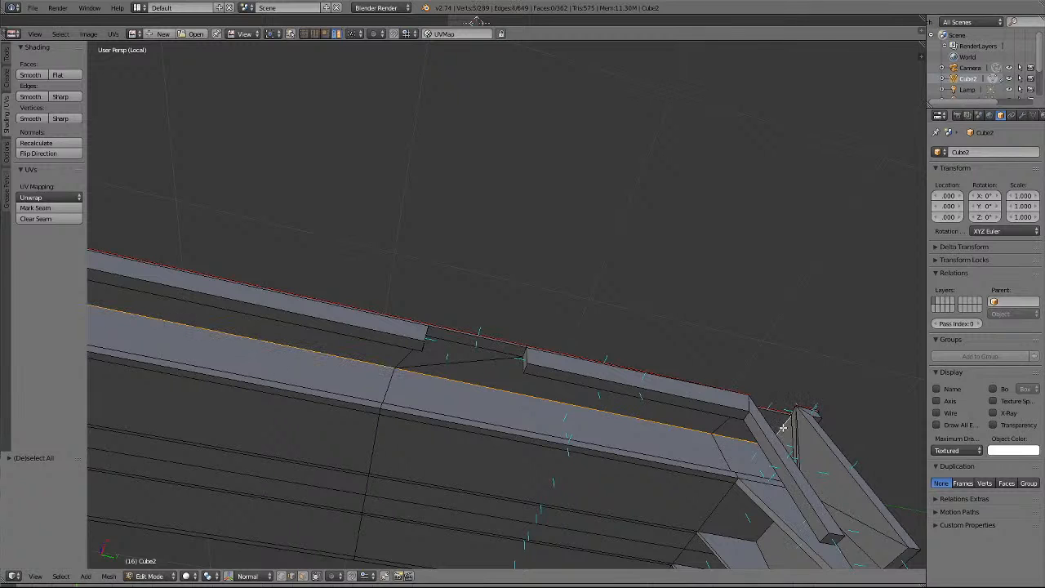
shift+right_click(774, 412)
Add the inner edges of the side rim on both sides of the recess and the short edge at one recess end.
key(KP_4)
key(KP_4)
key(KP_4)
key(KP_4)
key(KP_4)
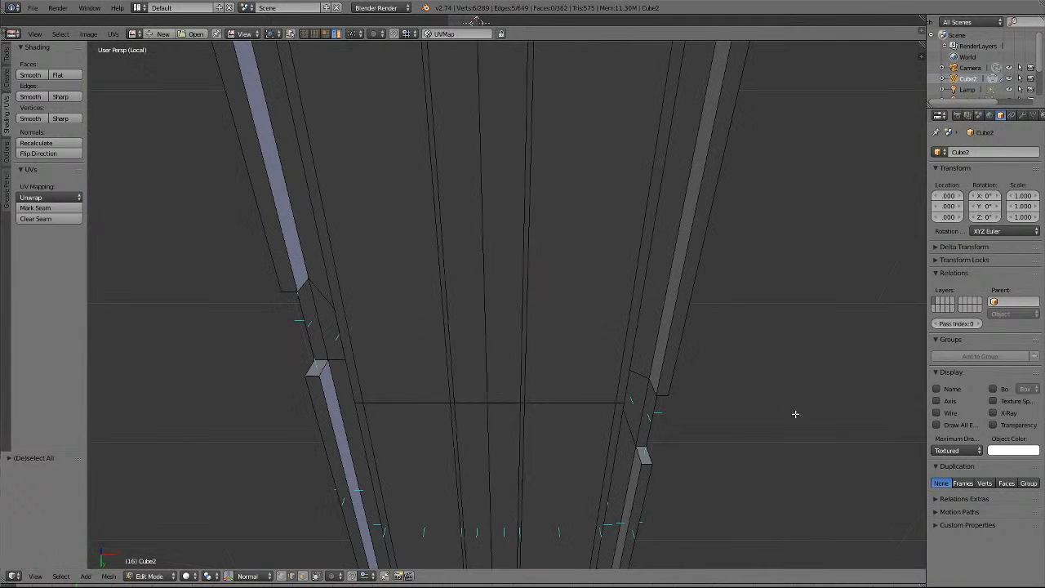
shift+right_click(656, 342)
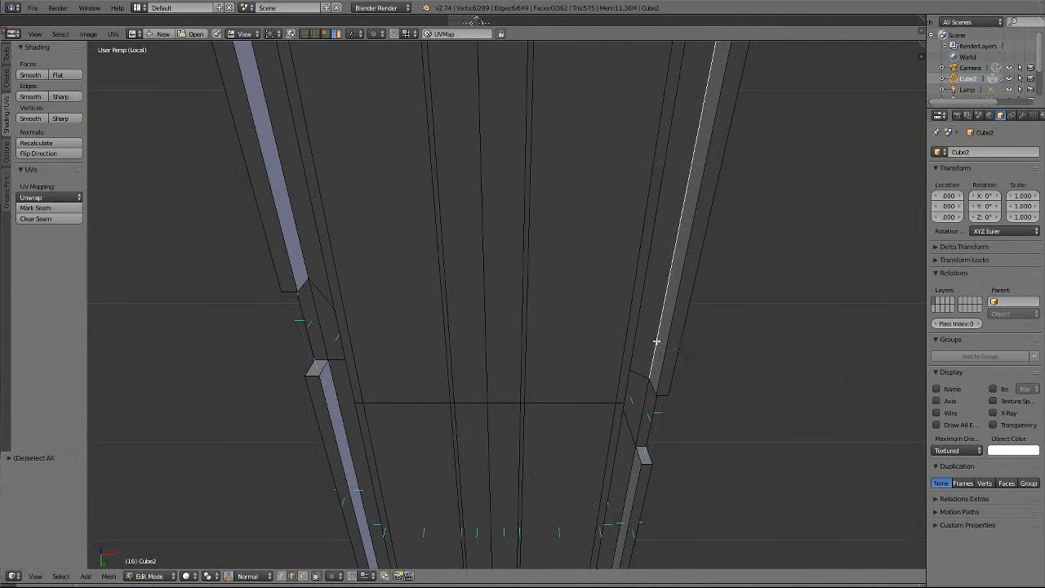
shift+right_click(643, 439)
shift+right_click(641, 451)
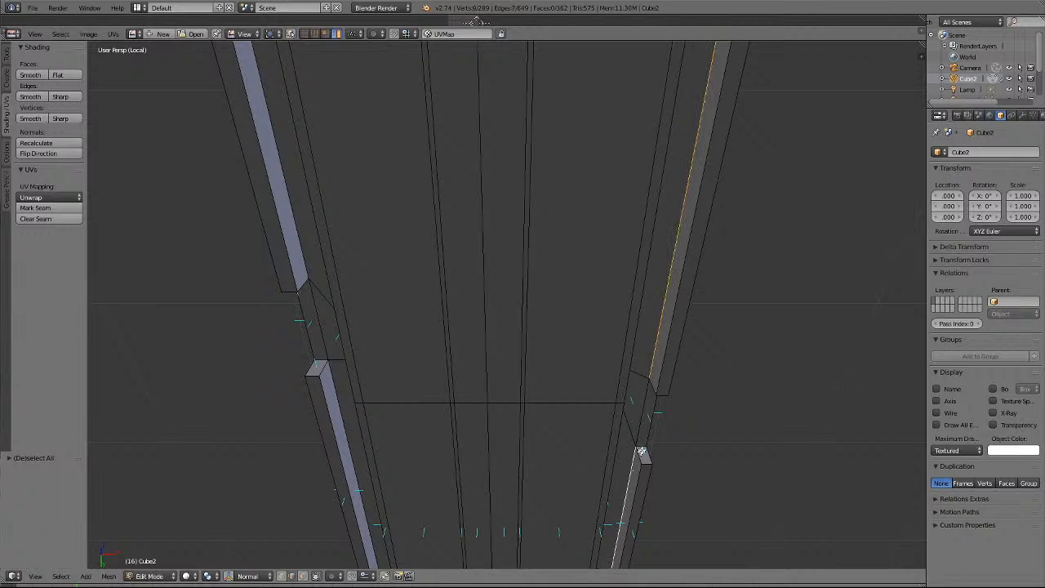
shift+right_click(641, 448)
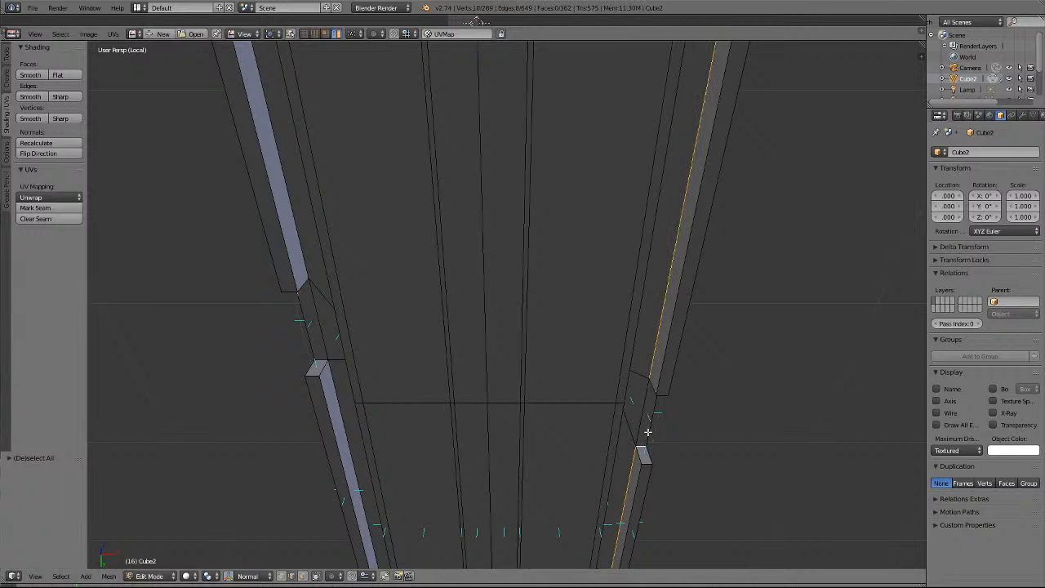
Add the short edge at the recess's other end and the recess's long outer edge to the selection.
middle_drag(505, 475, 504, 479)
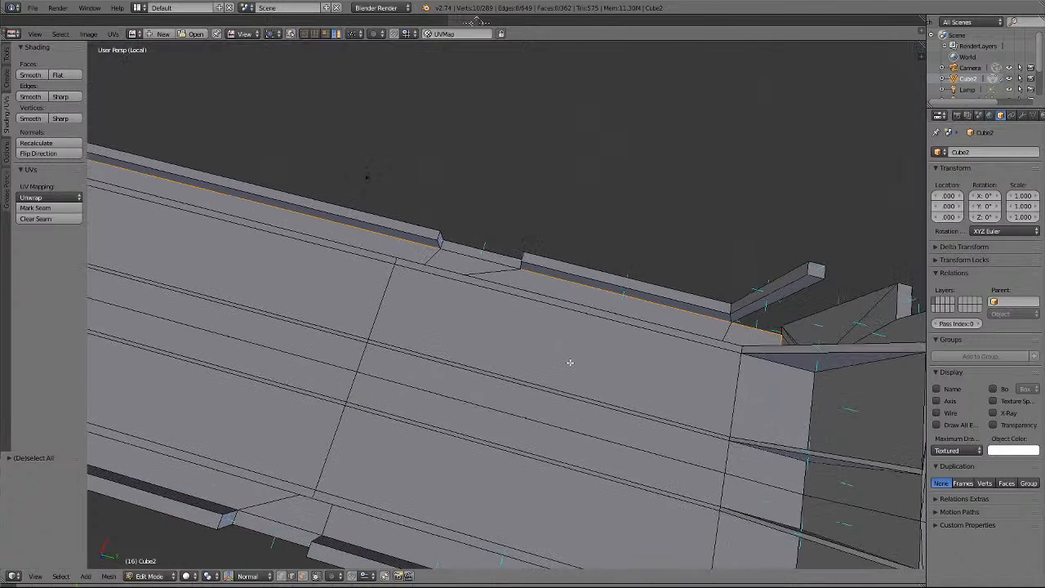
scroll(560, 362, up, 5)
key(KP_8)
key(KP_8)
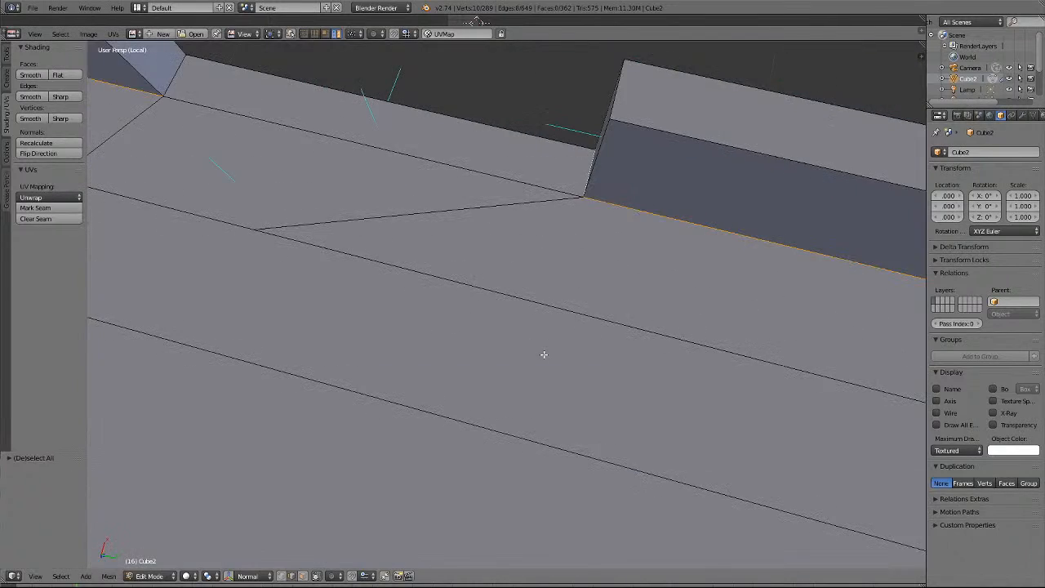
shift+right_click(179, 131)
shift+right_click(292, 152)
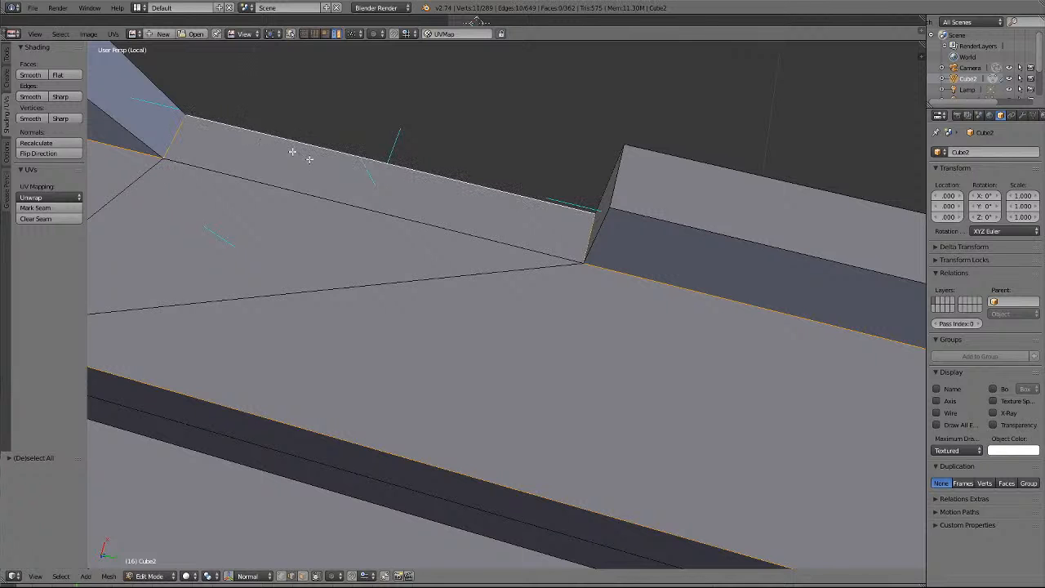
Add the short edges enclosing the overhang's underside behind the post at the beam's opposite end to the selection.
scroll(499, 310, down, 6)
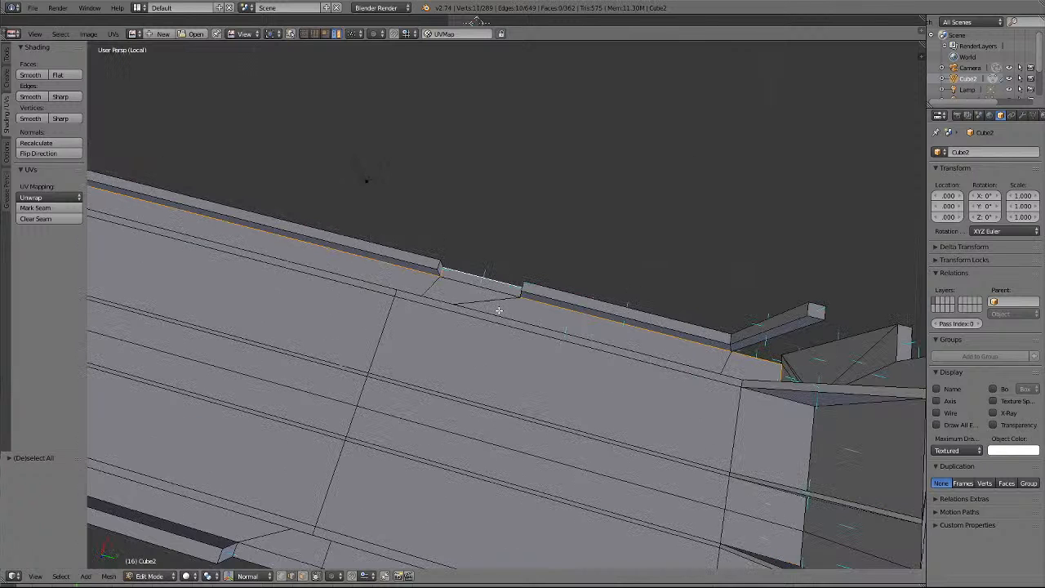
scroll(498, 310, down, 4)
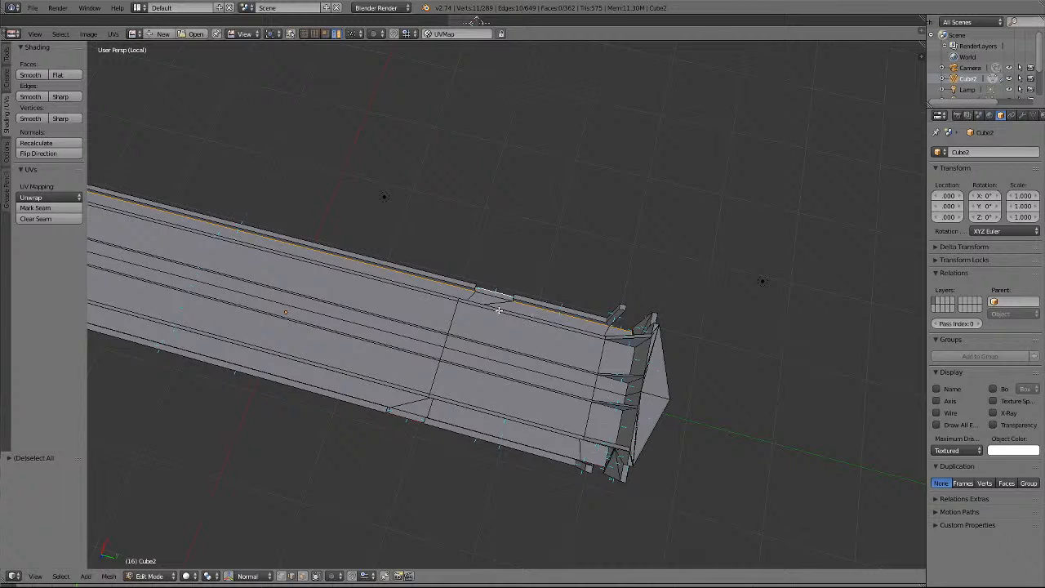
scroll(499, 310, down, 4)
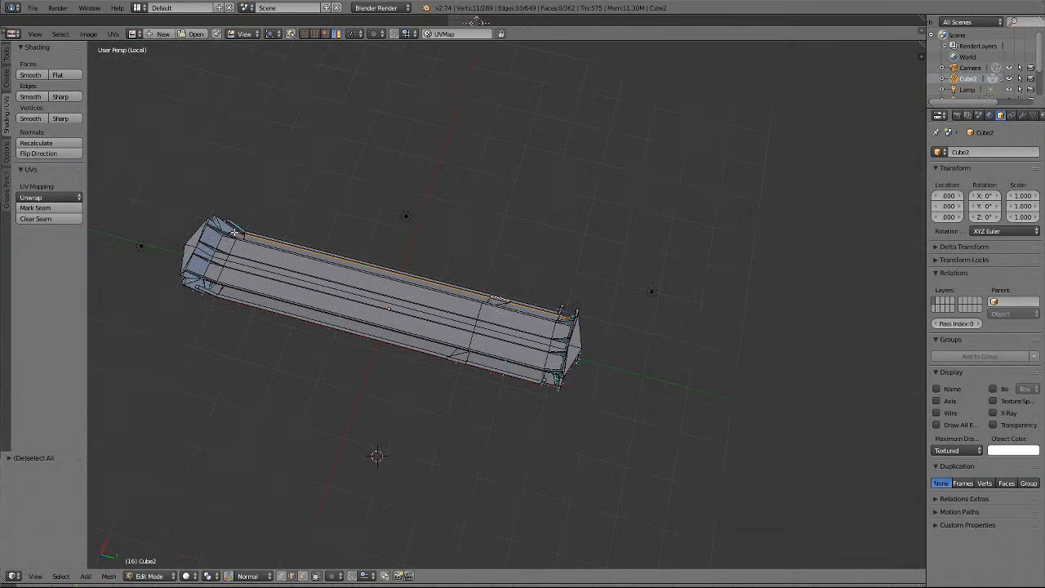
key(KP_4)
key(KP_4)
key(KP_4)
key(KP_4)
key(KP_4)
key(KP_4)
key(KP_4)
key(KP_4)
key(KP_4)
key(KP_4)
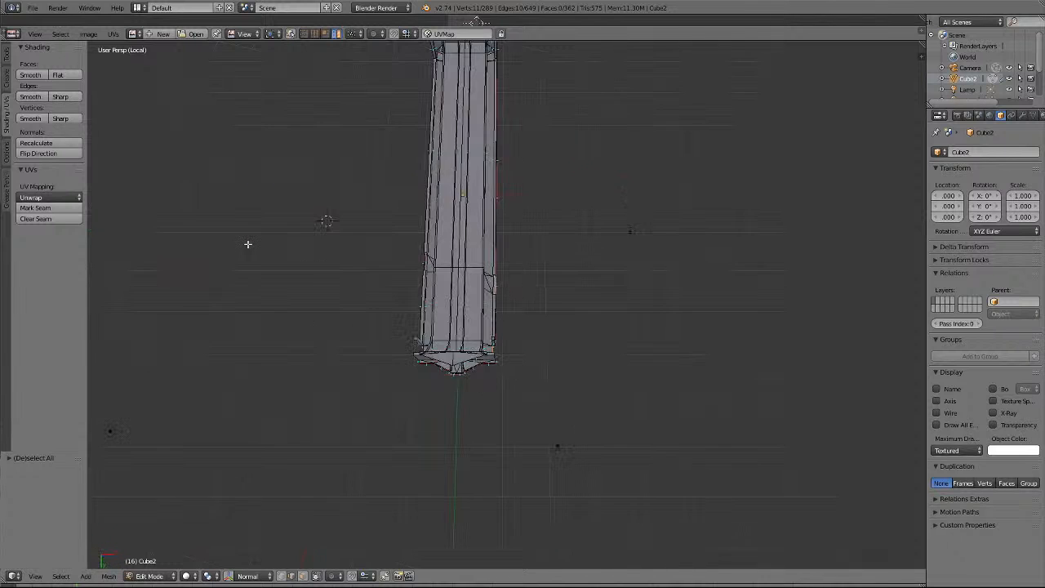
ctrl+scroll(261, 253, up, 12)
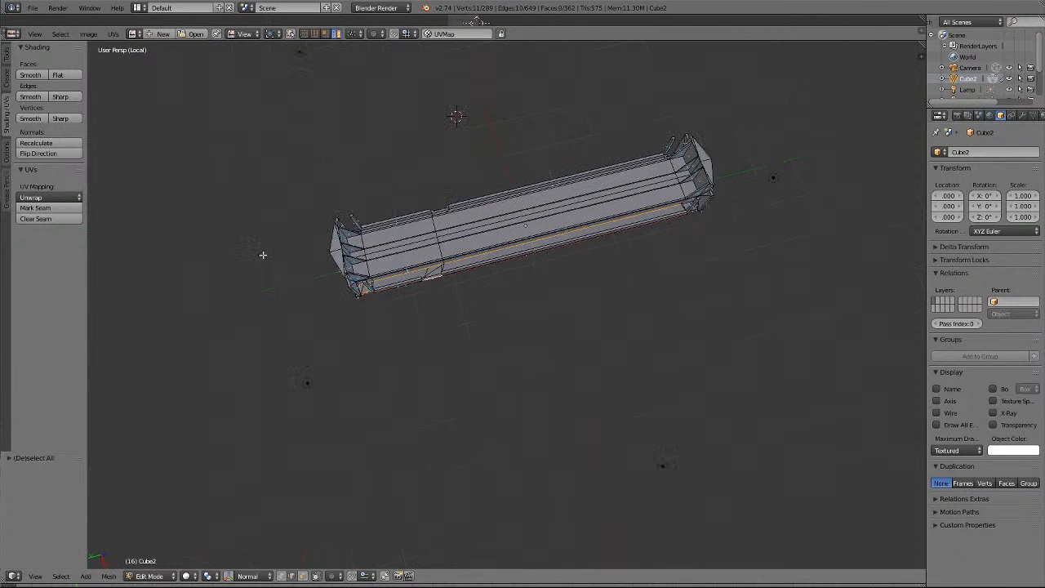
scroll(194, 175, up, 7)
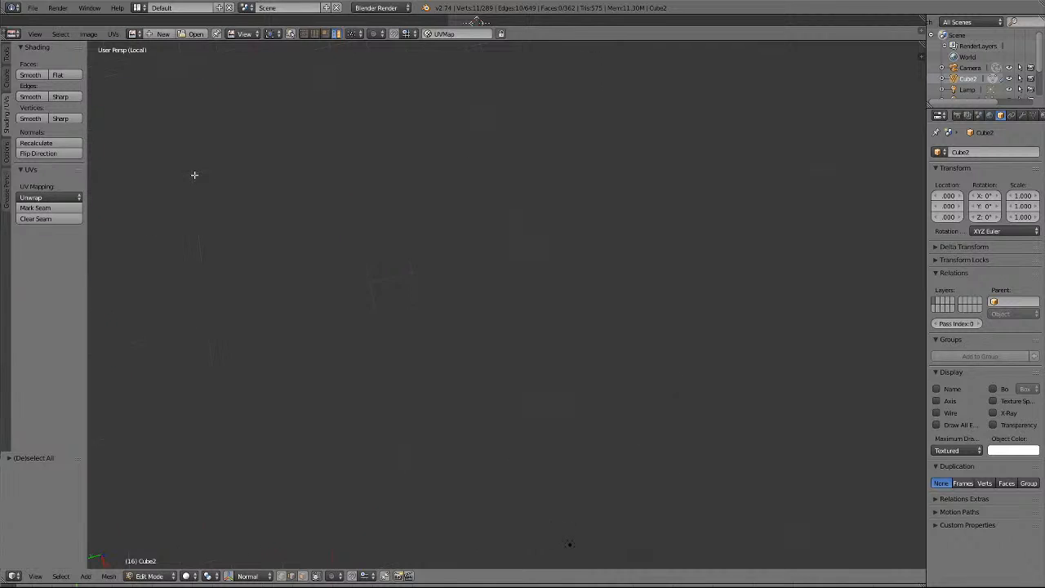
shift+scroll(194, 175, up, 15)
scroll(194, 174, up, 2)
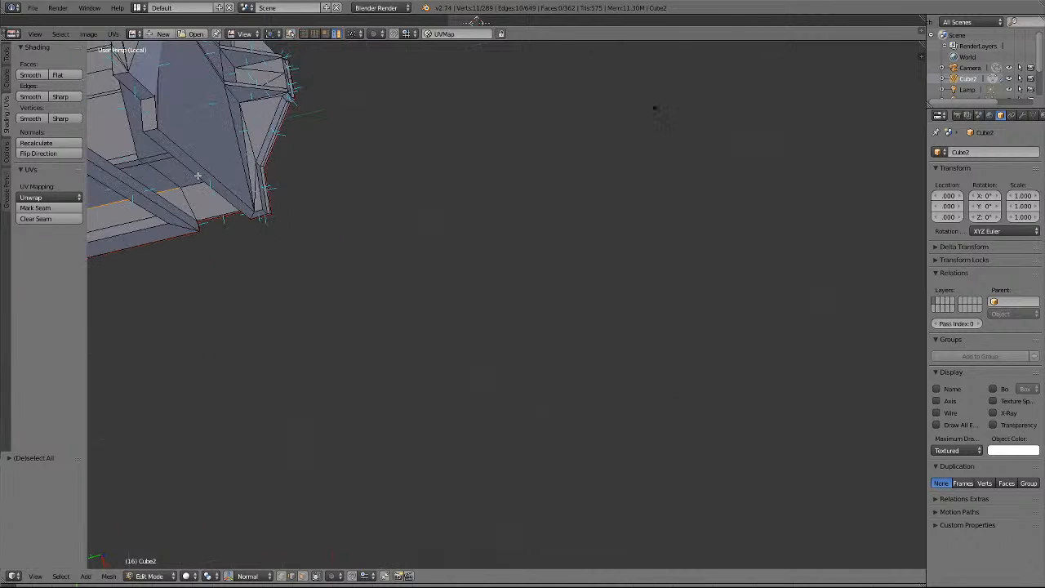
ctrl+scroll(195, 175, down, 17)
ctrl+scroll(461, 187, down, 1)
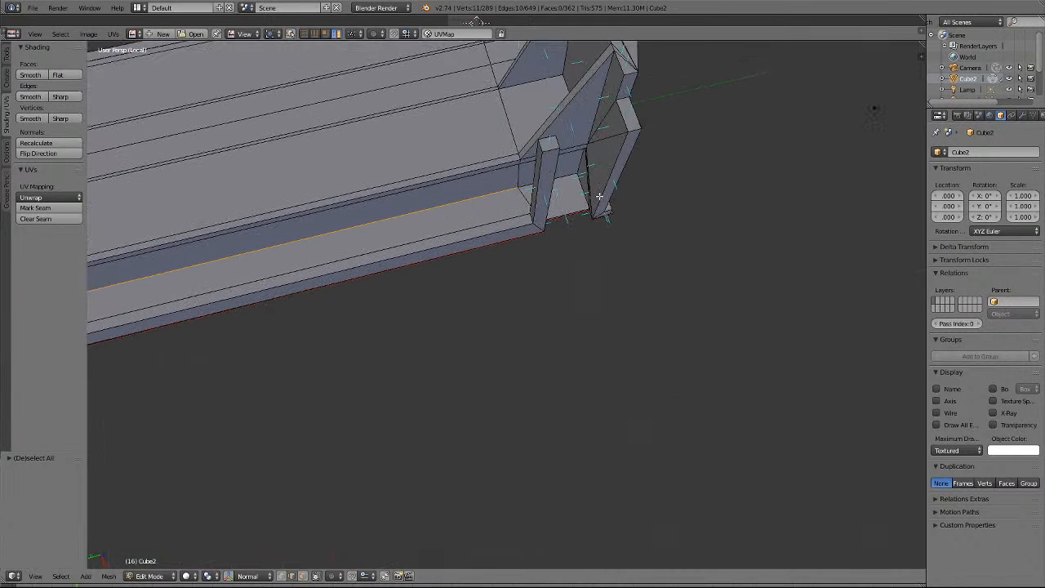
scroll(599, 196, up, 1)
shift+right_click(595, 143)
shift+right_click(599, 149)
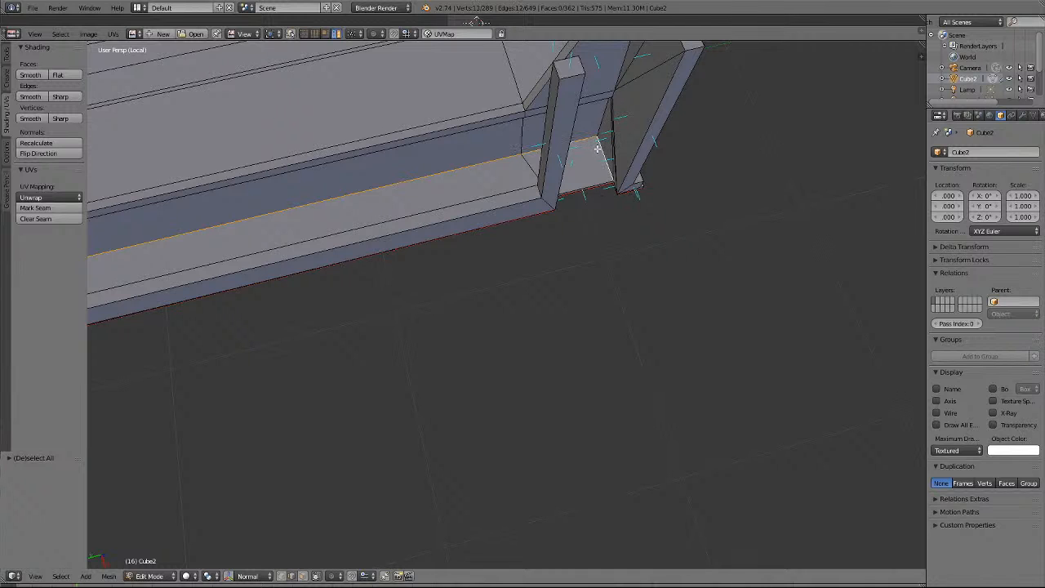
shift+right_click(595, 183)
Examine the selected edge outline of the overhang's underside around the end posts, the rim and the side recess.
key(KP_4)
key(KP_4)
key(KP_4)
key(KP_4)
key(KP_4)
key(KP_4)
key(KP_4)
key(KP_4)
key(KP_4)
key(KP_4)
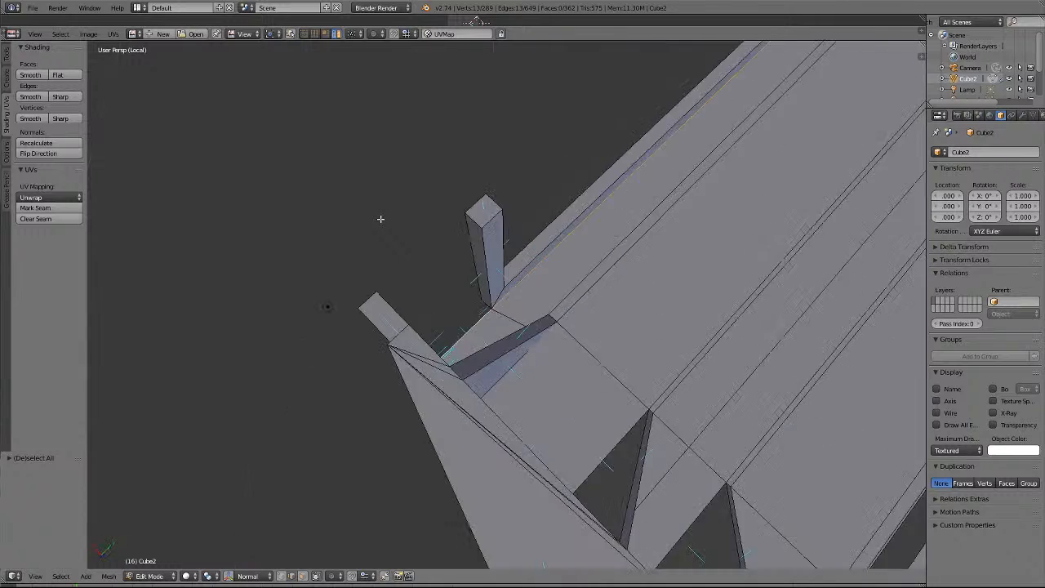
key(KP_4)
key(KP_4)
key(KP_4)
key(KP_4)
key(KP_4)
key(KP_4)
key(KP_4)
key(KP_4)
key(KP_4)
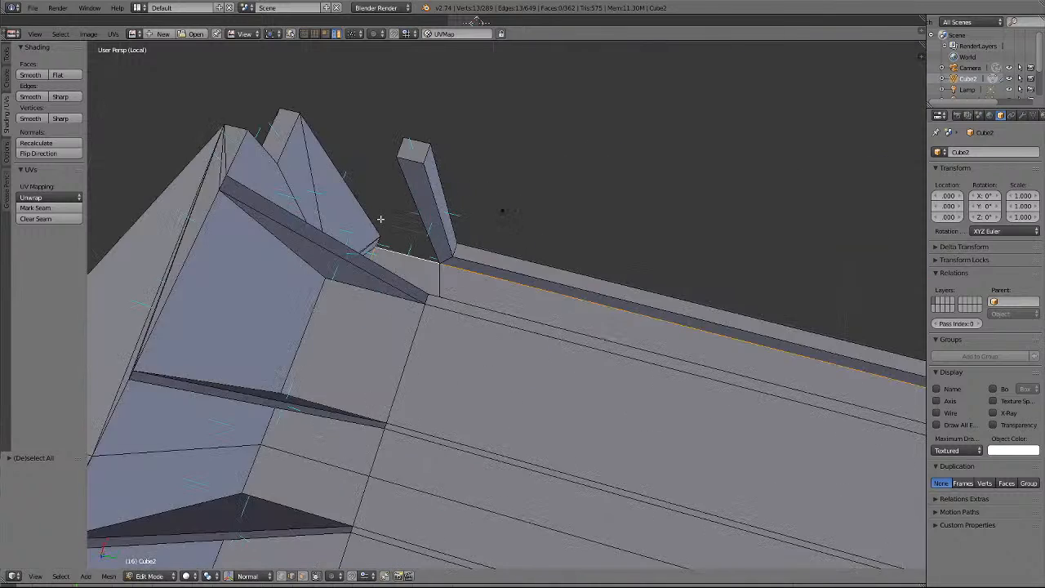
key(KP_4)
key(KP_4)
key(KP_4)
key(KP_4)
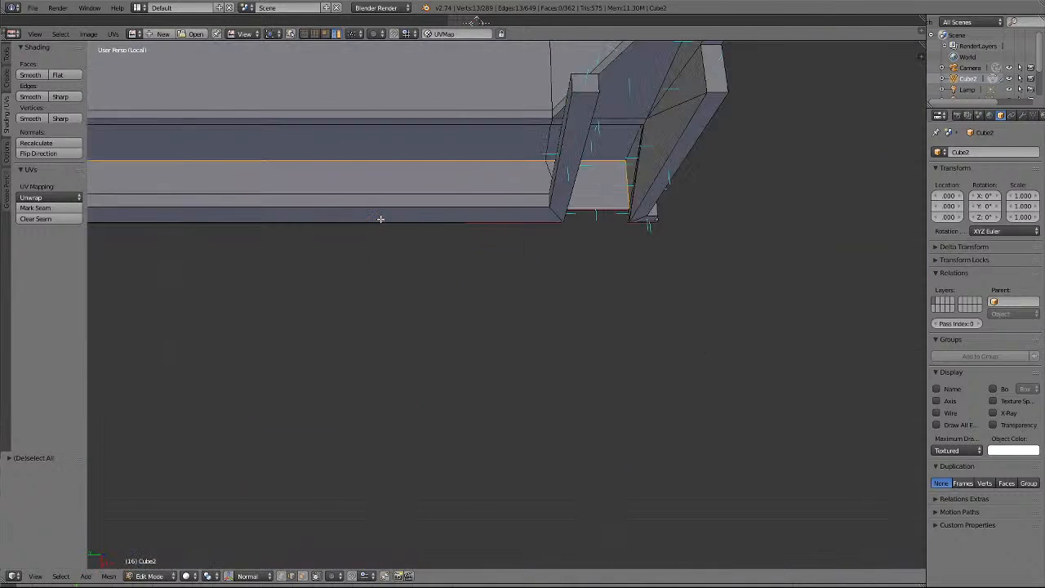
scroll(387, 128, down, 7)
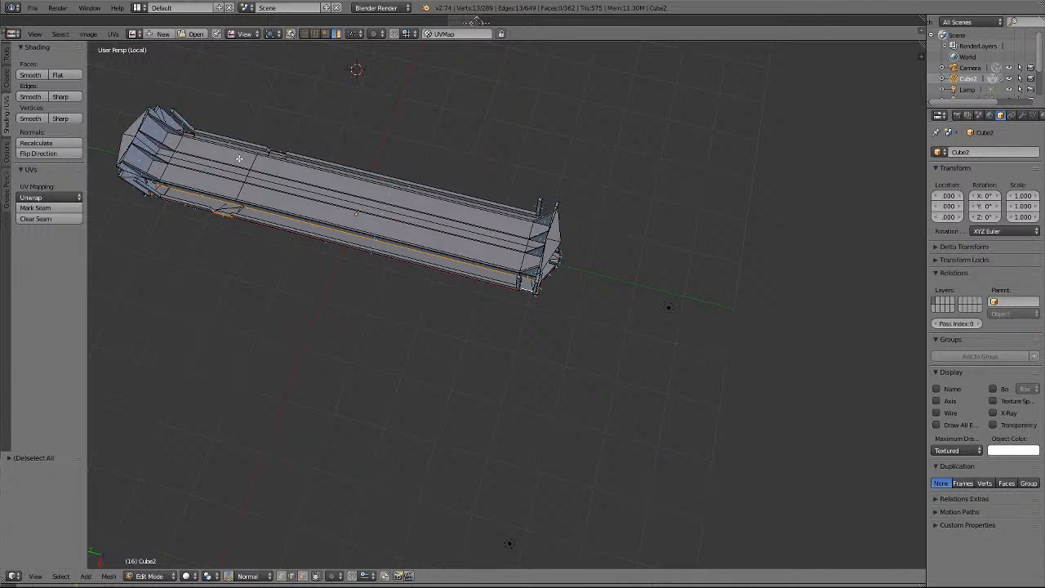
ctrl+scroll(221, 181, down, 14)
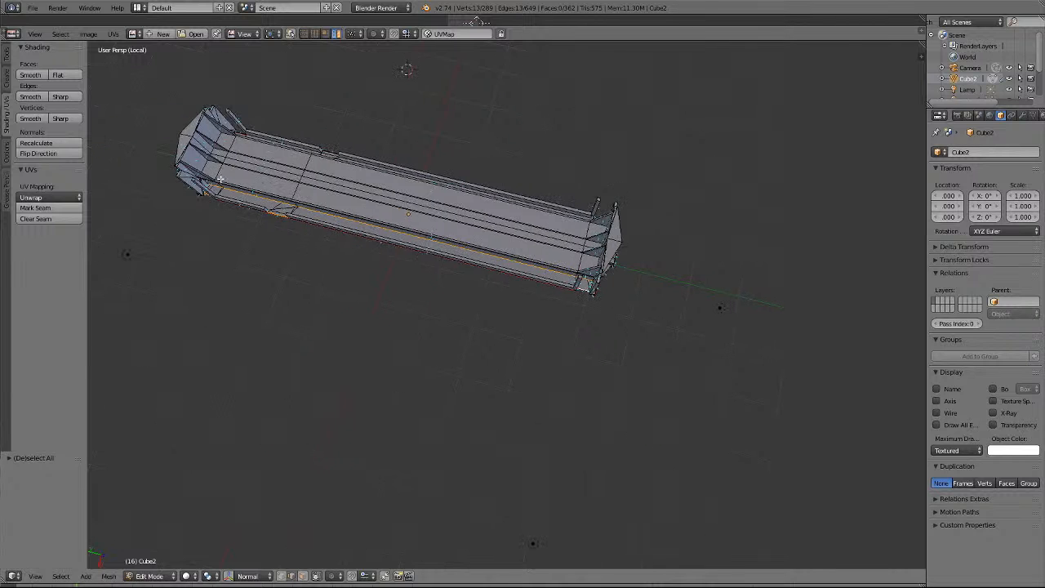
Mark the selected edges around the overhang's underside as a seam.
scroll(376, 165, up, 3)
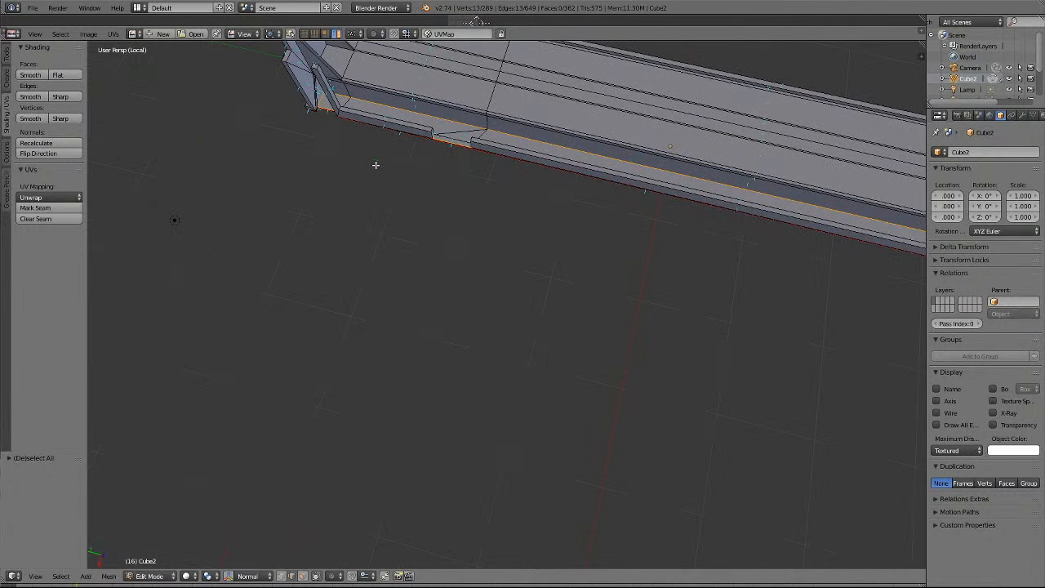
shift+scroll(376, 165, up, 10)
scroll(404, 219, up, 6)
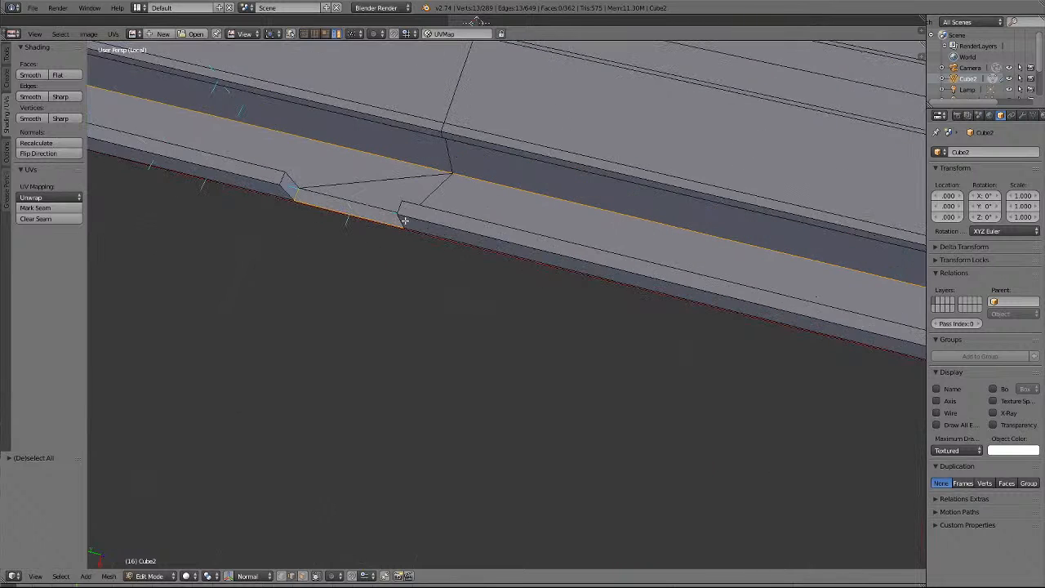
scroll(404, 219, down, 4)
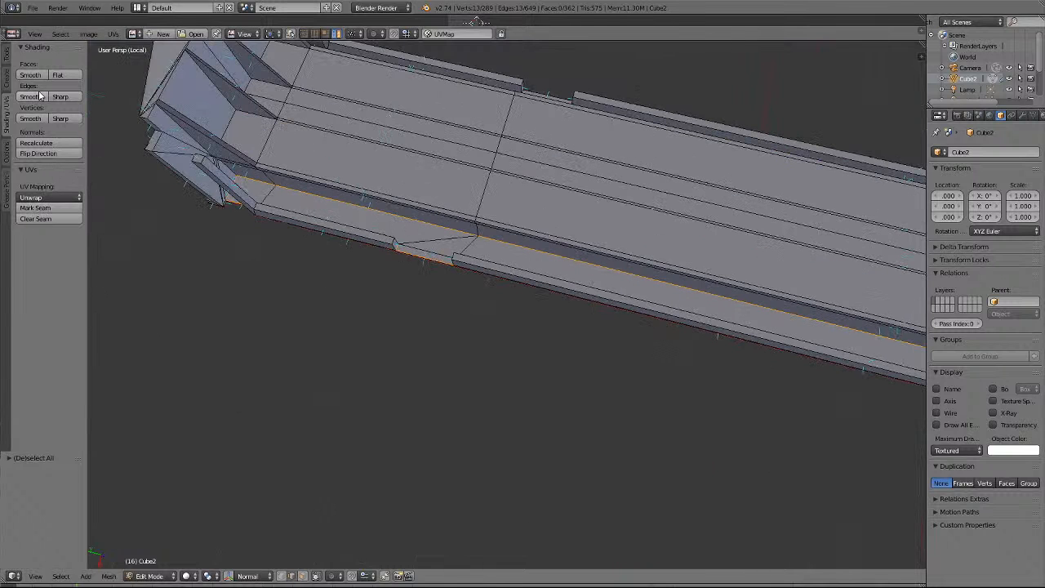
click(36, 208)
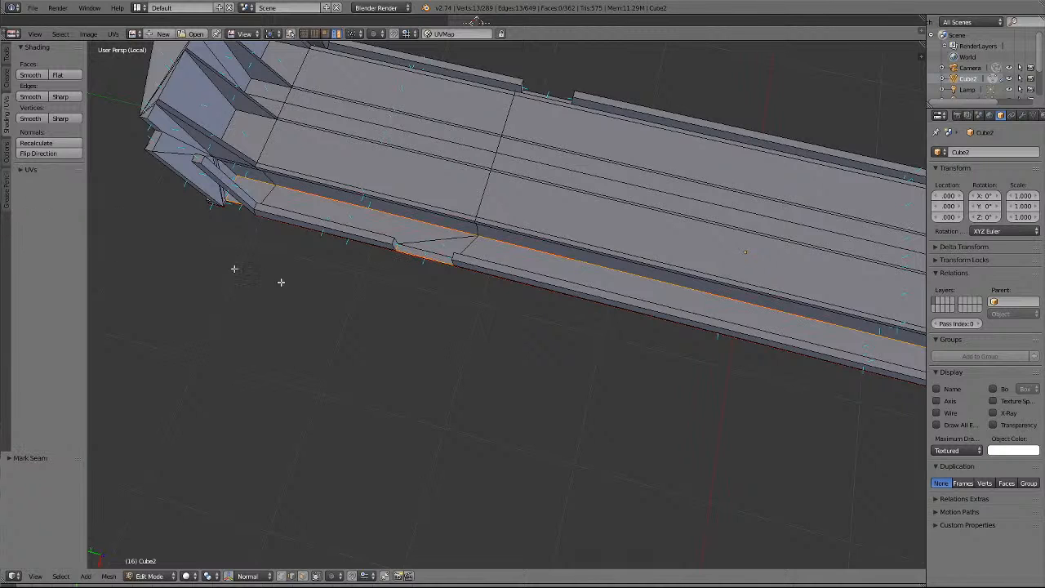
scroll(295, 286, down, 3)
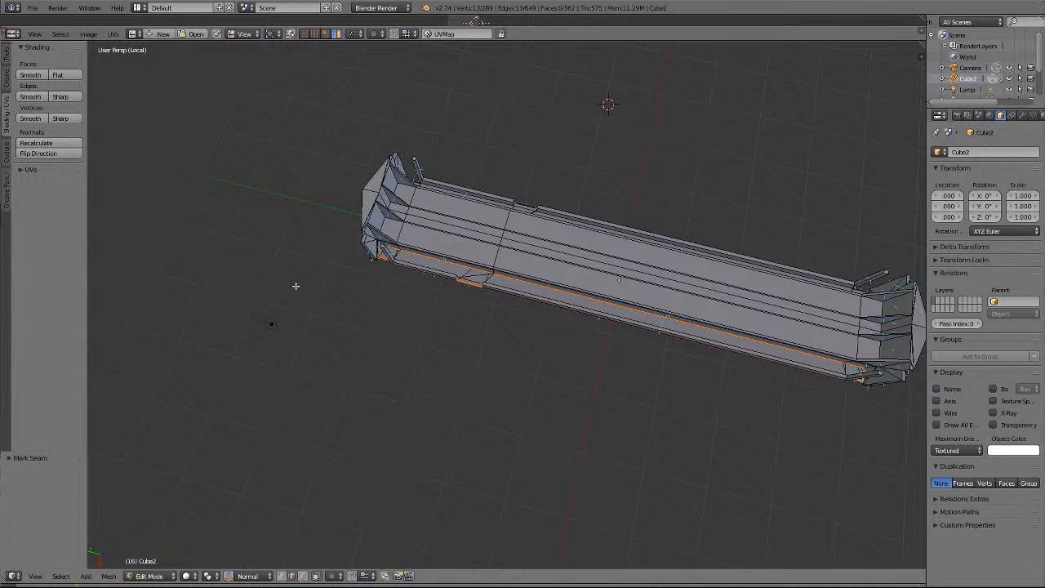
scroll(295, 286, up, 1)
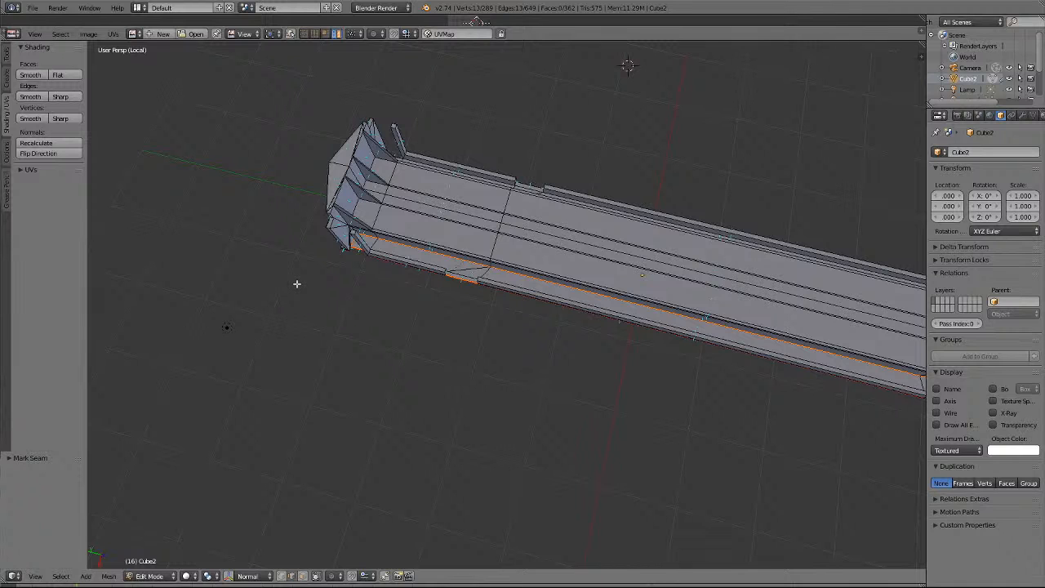
Deselect everything, then select the long edges where the opposite overhang meets the beam's core and the short edges behind one end post.
key(KP_6)
key(KP_6)
key(KP_6)
key(KP_6)
key(KP_6)
key(KP_6)
key(KP_6)
key(KP_6)
key(KP_6)
key(KP_6)
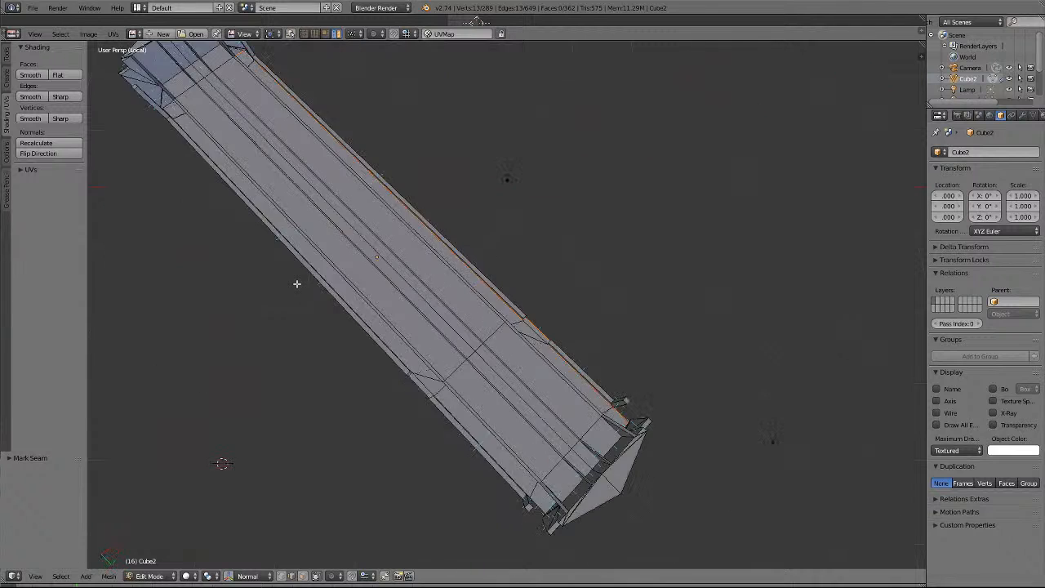
key(KP_6)
key(KP_6)
key(KP_6)
key(KP_6)
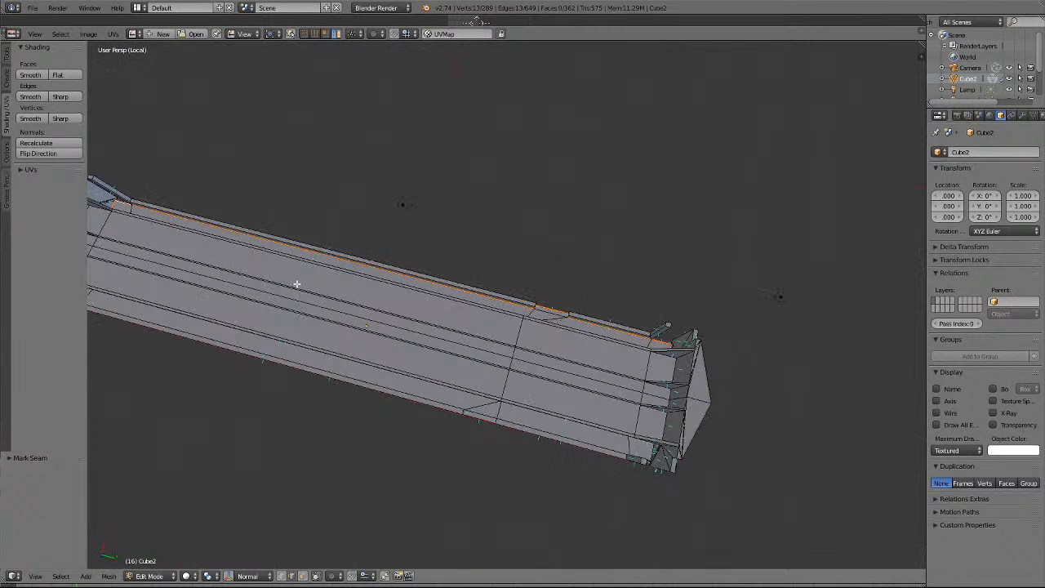
key(KP_2)
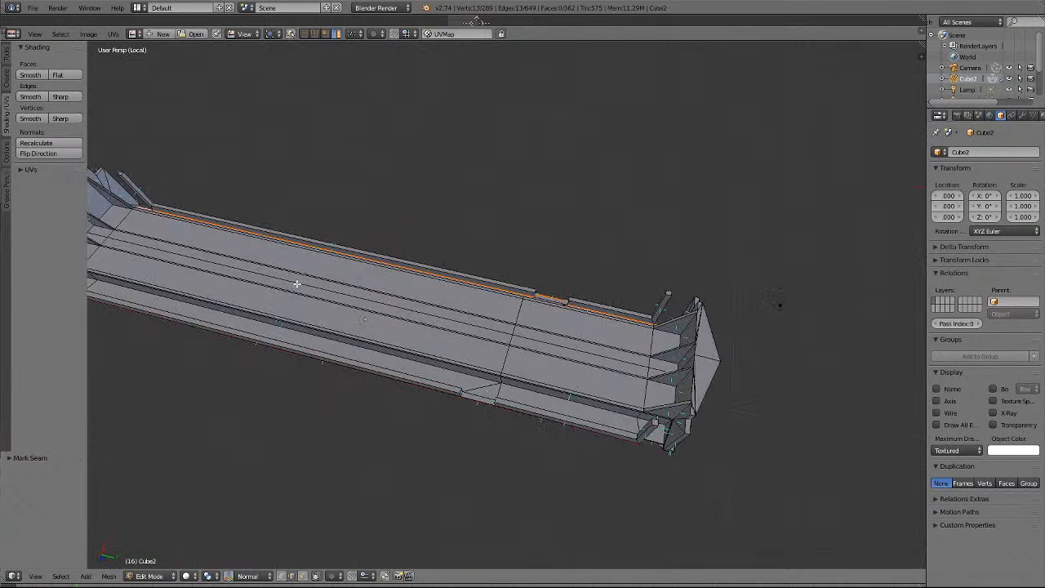
key(a)
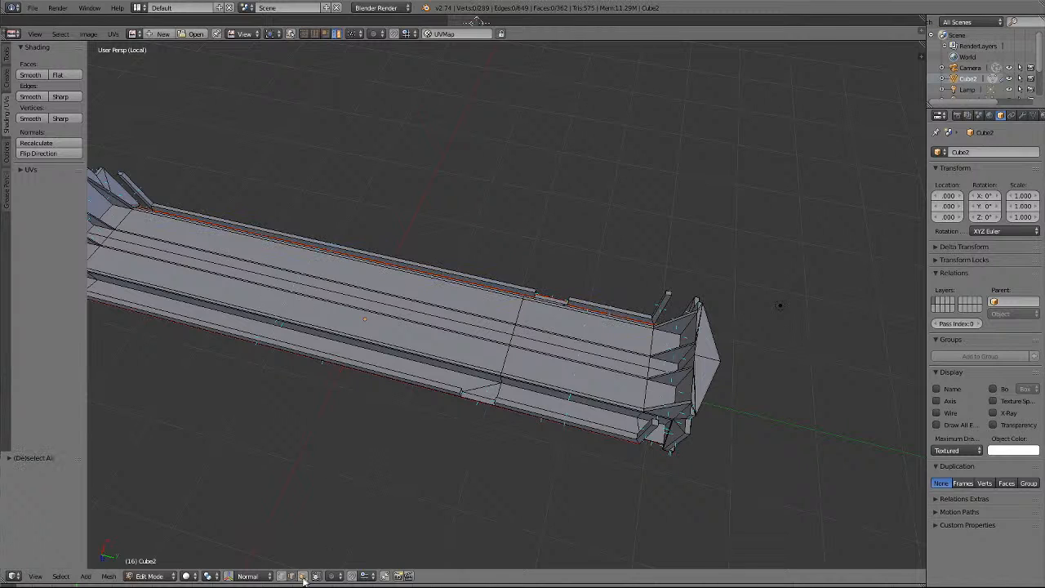
right_click(642, 420)
shift+right_click(608, 412)
shift+right_click(662, 434)
shift+right_click(339, 350)
shift+right_click(339, 348)
shift+right_click(340, 345)
Add the short edges behind the post at the same overhang's other end to the selection.
middle_drag(241, 338, 397, 319)
scroll(451, 316, up, 4)
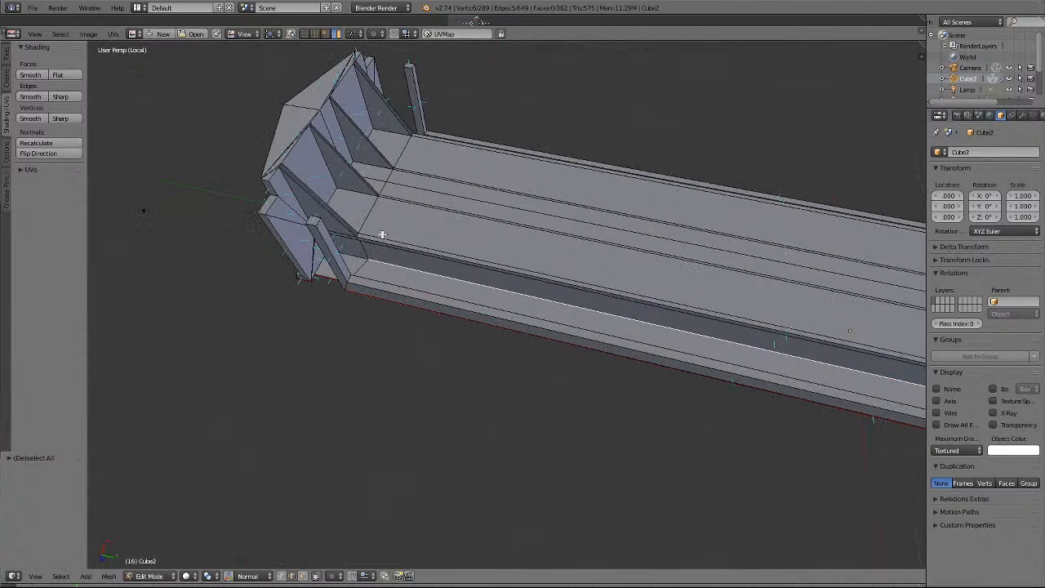
shift+right_click(347, 258)
shift+right_click(324, 268)
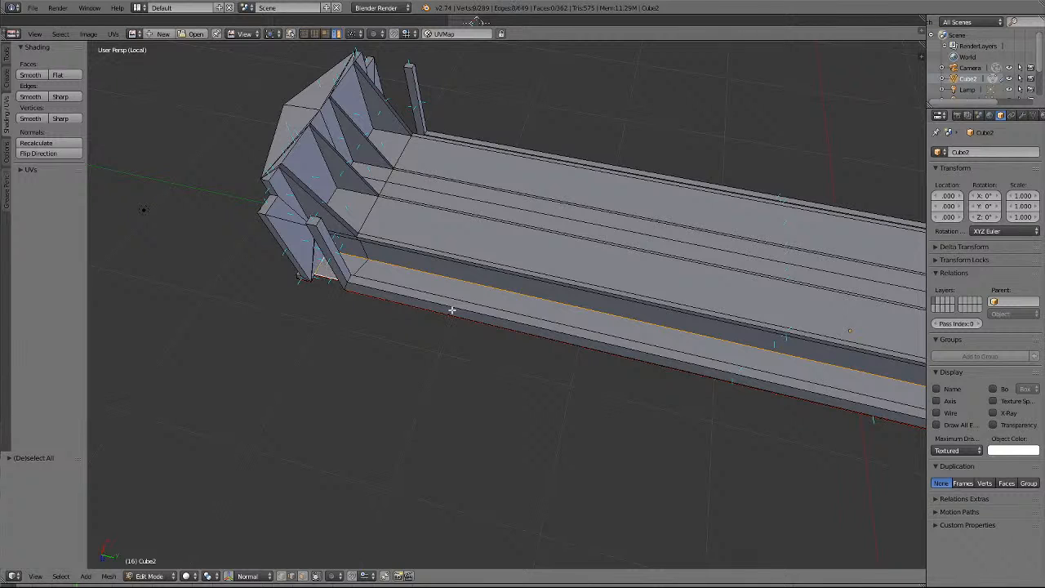
Add the long inner edge of this overhang's side rim, between the end post and the recess, to the selection.
key(KP_6)
key(KP_6)
key(KP_6)
key(KP_6)
key(KP_6)
key(KP_6)
key(KP_6)
key(KP_6)
key(KP_6)
key(KP_6)
key(KP_6)
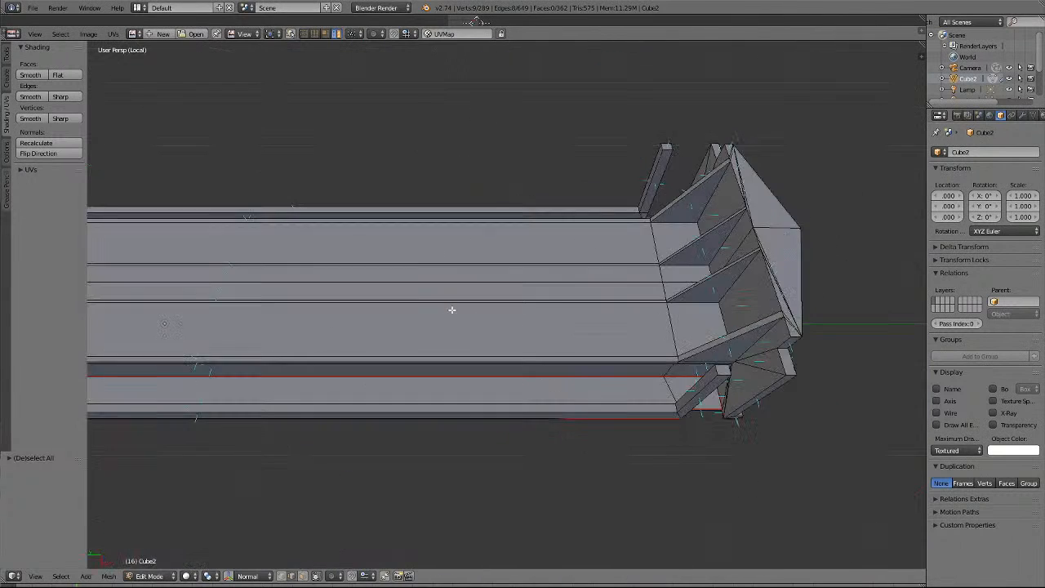
key(KP_4)
key(KP_4)
key(KP_4)
key(KP_4)
key(KP_4)
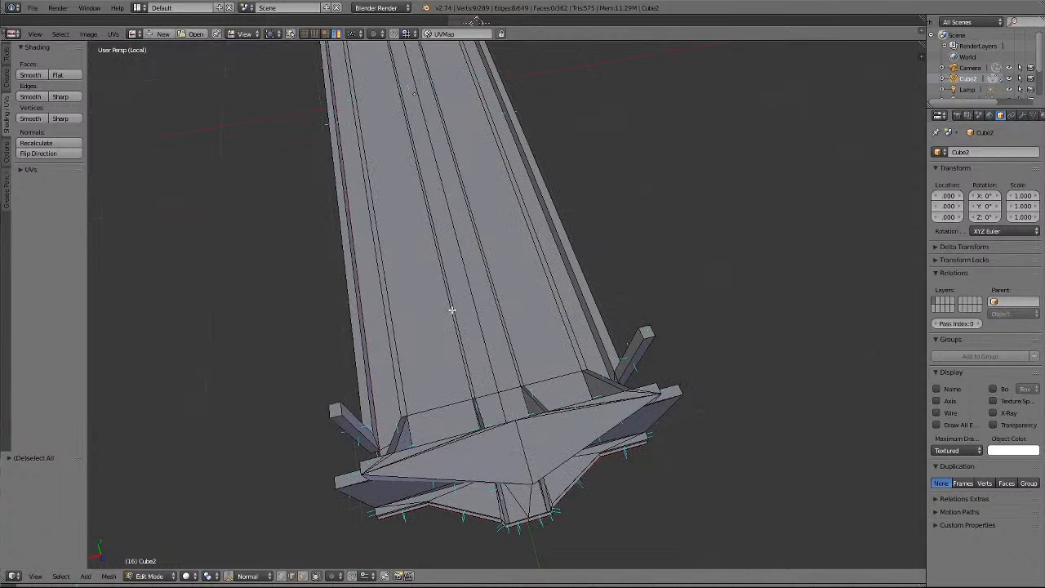
shift+right_click(528, 173)
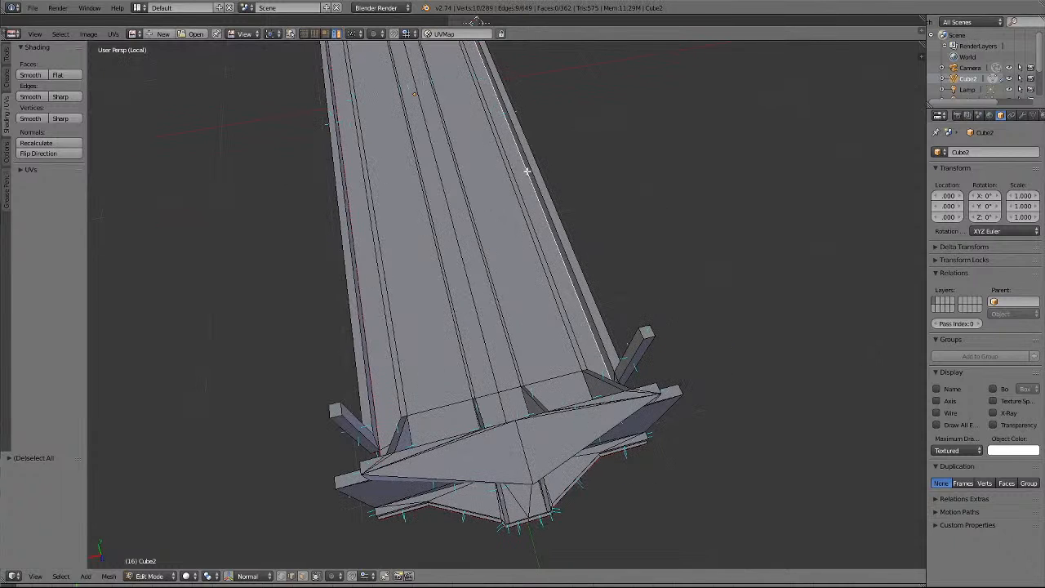
Add the rim's inner edge on the other side of the recess and the short edge at that recess end.
shift+scroll(563, 273, up, 20)
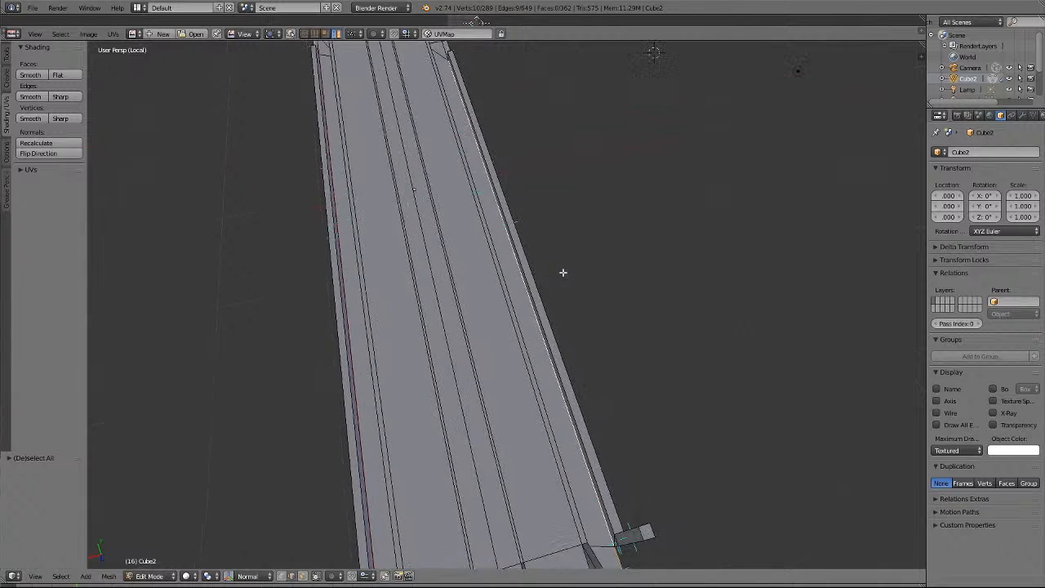
scroll(541, 238, up, 2)
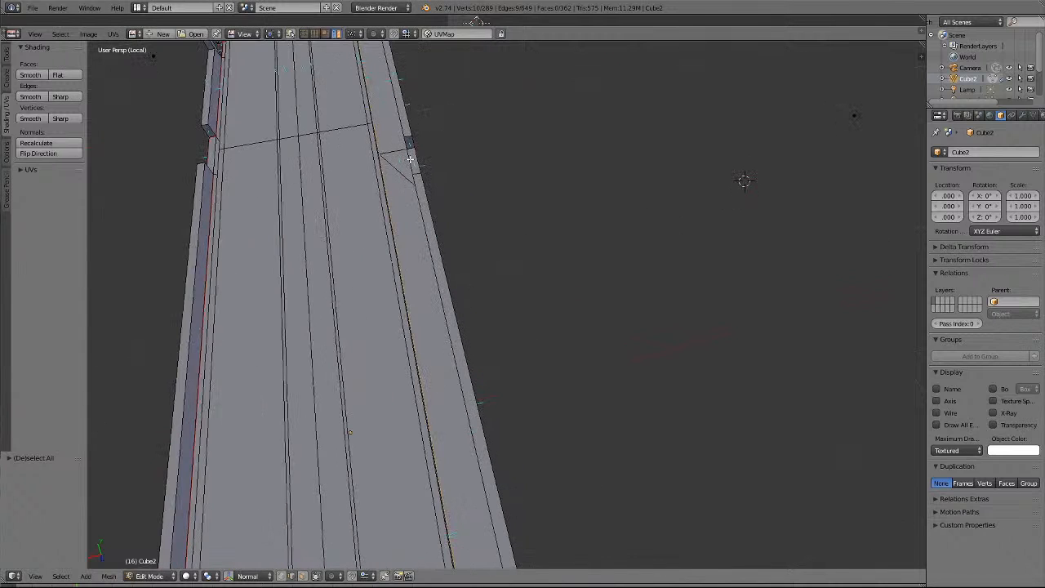
key(KP_4)
key(KP_4)
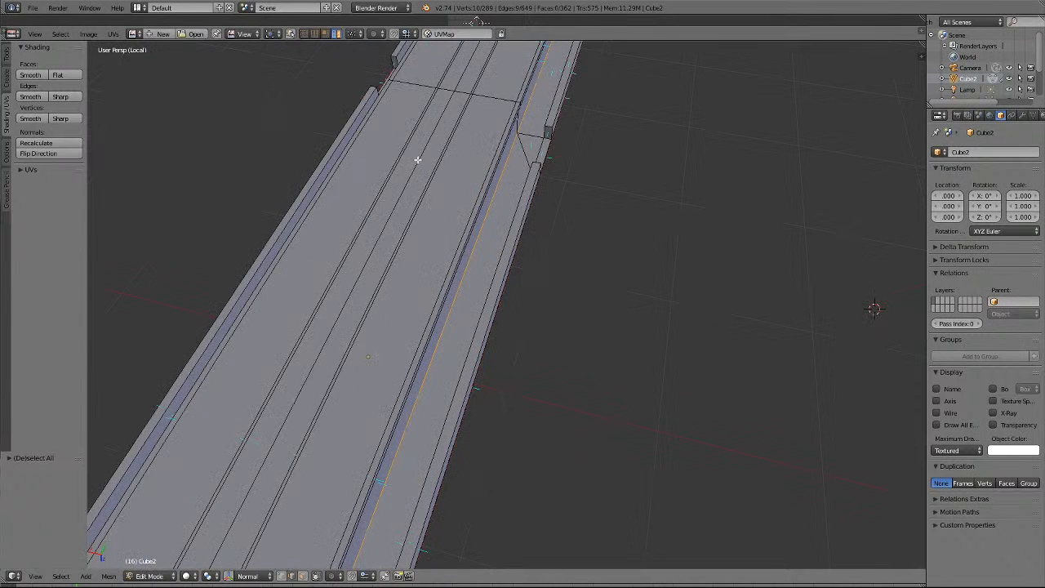
key(KP_4)
key(KP_4)
key(KP_4)
key(KP_4)
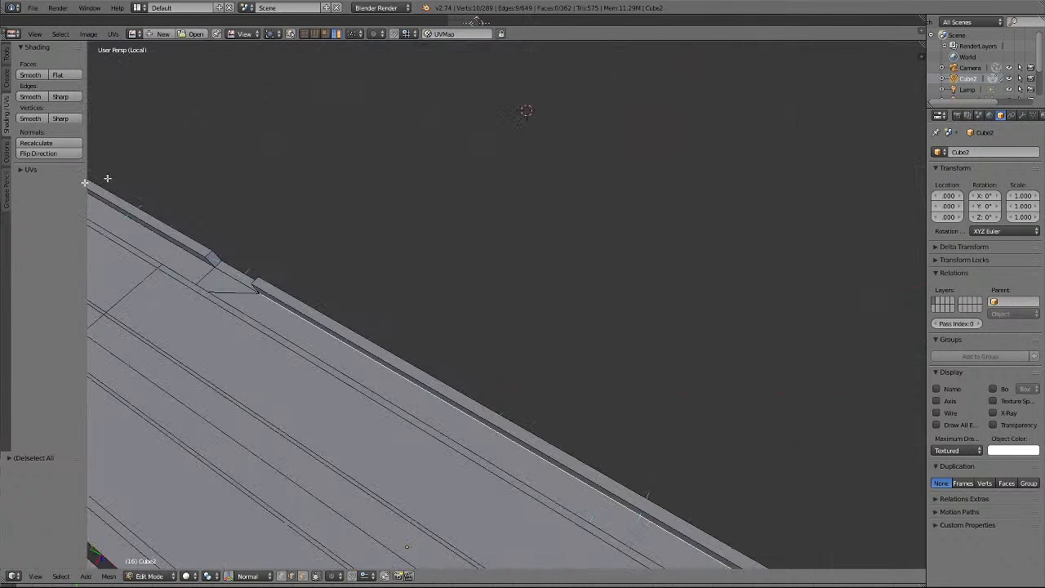
shift+right_click(189, 251)
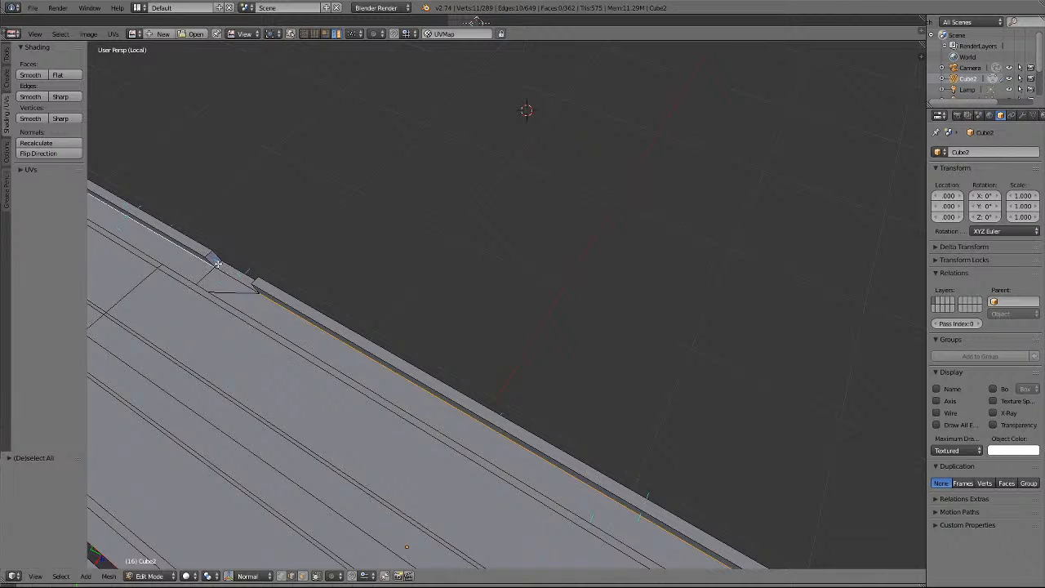
shift+right_click(217, 263)
key(KP_4)
key(KP_4)
key(KP_4)
key(KP_4)
key(KP_4)
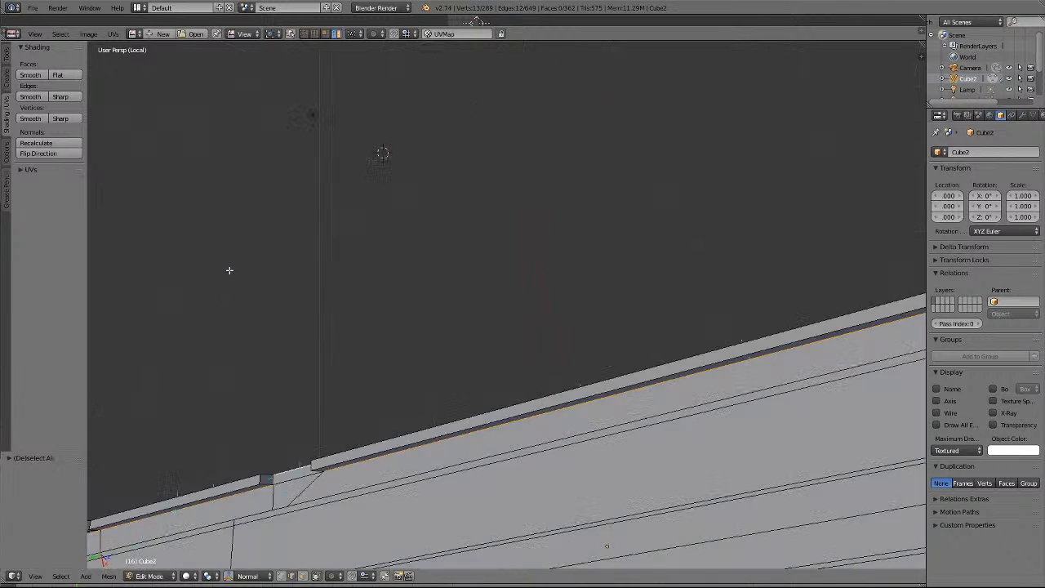
Add the missing edge that closes the selected edge loop around the overhang's underside.
key(KP_4)
key(KP_4)
key(KP_4)
key(KP_4)
key(KP_4)
key(KP_4)
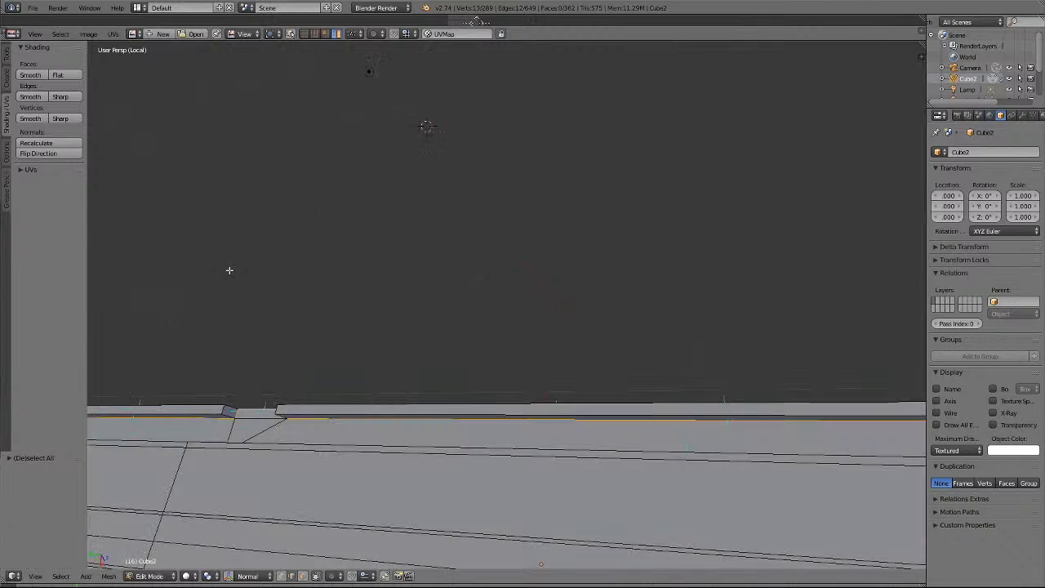
key(KP_4)
key(KP_4)
key(KP_4)
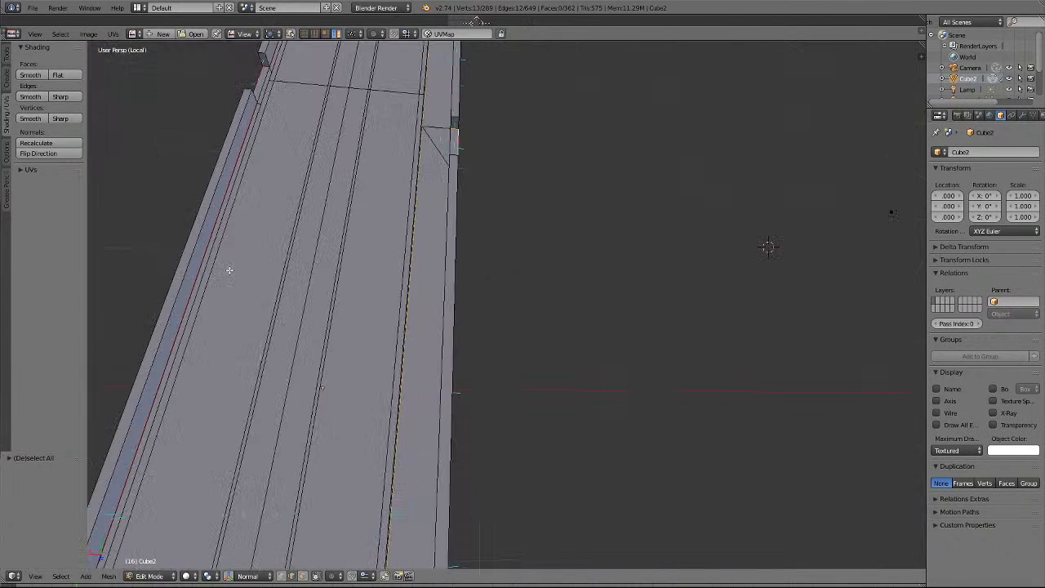
key(KP_4)
key(KP_4)
key(KP_4)
key(KP_4)
key(KP_4)
key(KP_4)
key(KP_4)
key(KP_4)
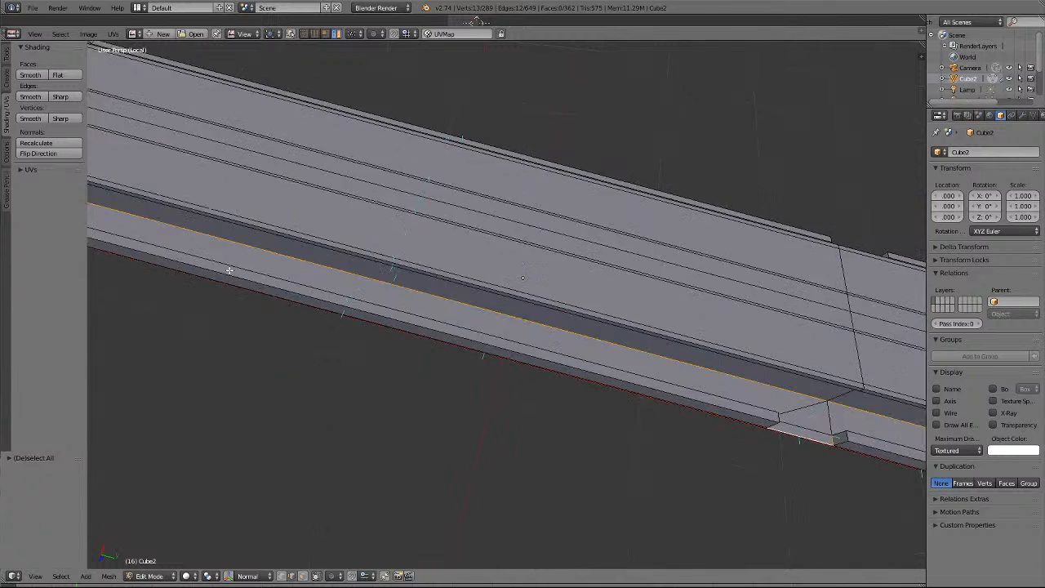
key(KP_4)
key(KP_4)
scroll(229, 271, down, 4)
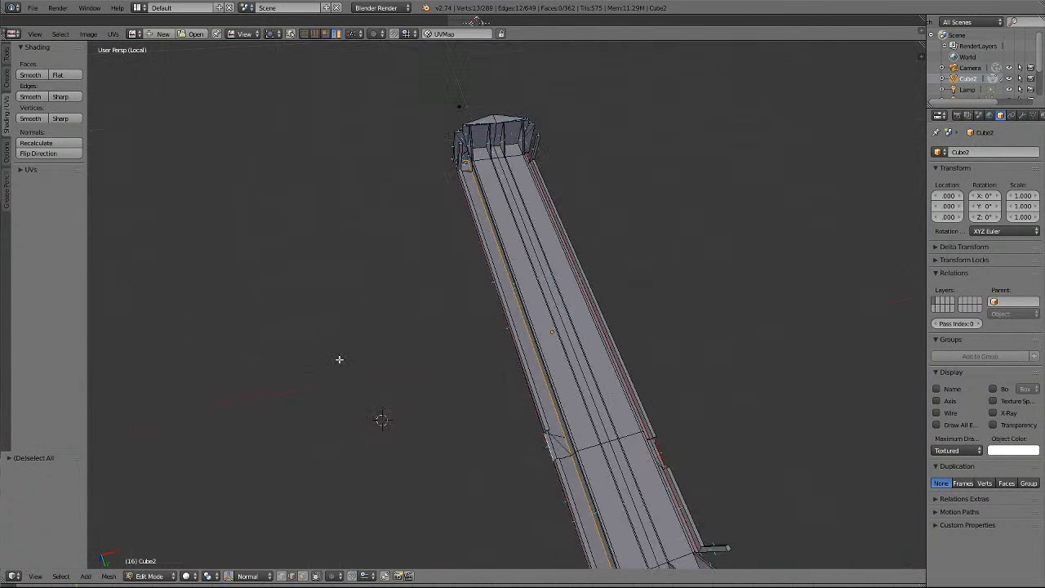
key(KP_8)
key(KP_8)
key(KP_8)
scroll(339, 359, up, 2)
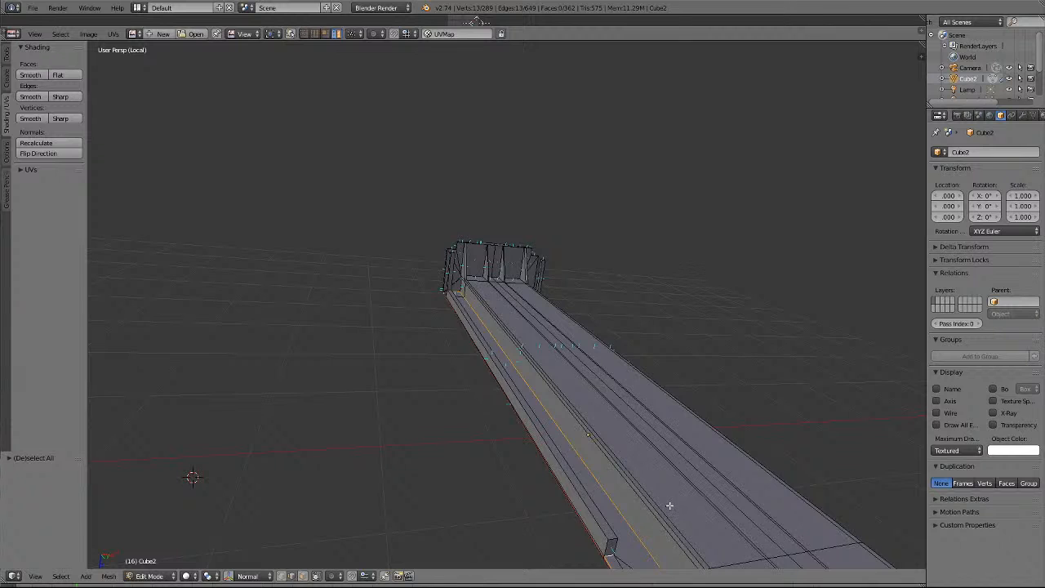
Mark the selected loop around the overhang's underside as a seam and deselect everything.
scroll(669, 506, down, 3)
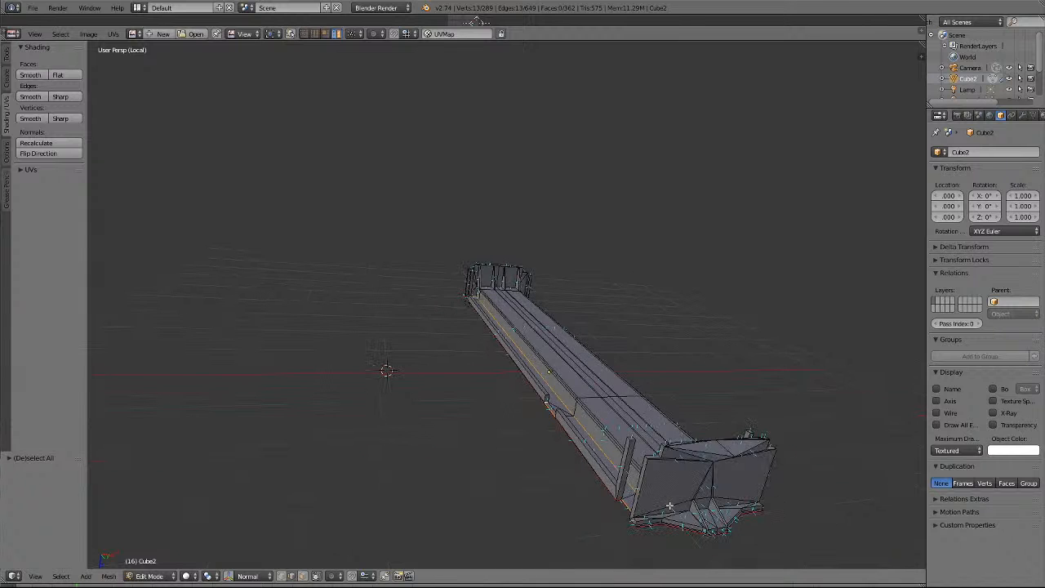
middle_drag(669, 505, 669, 505)
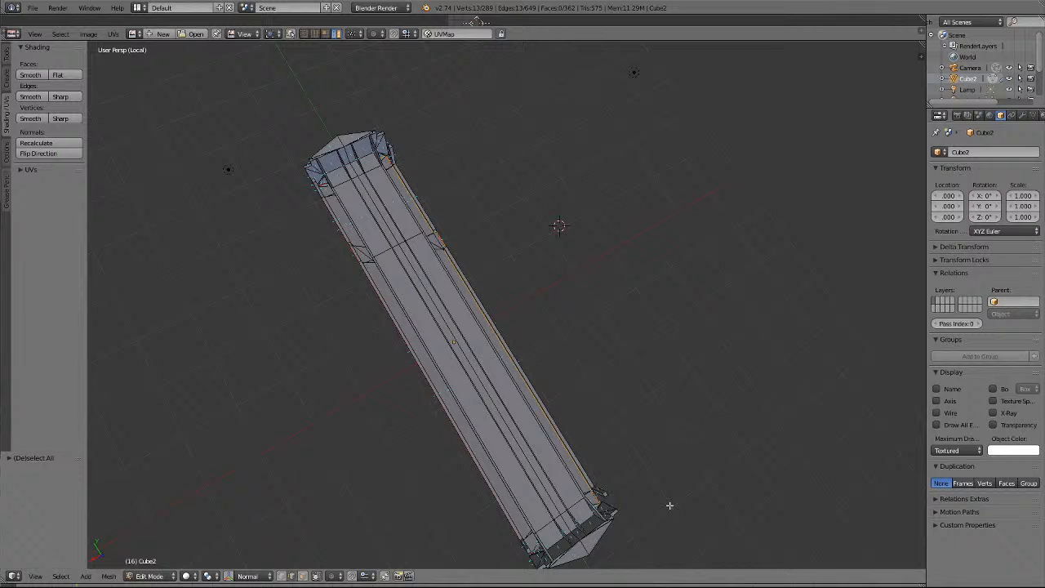
middle_drag(669, 505, 669, 505)
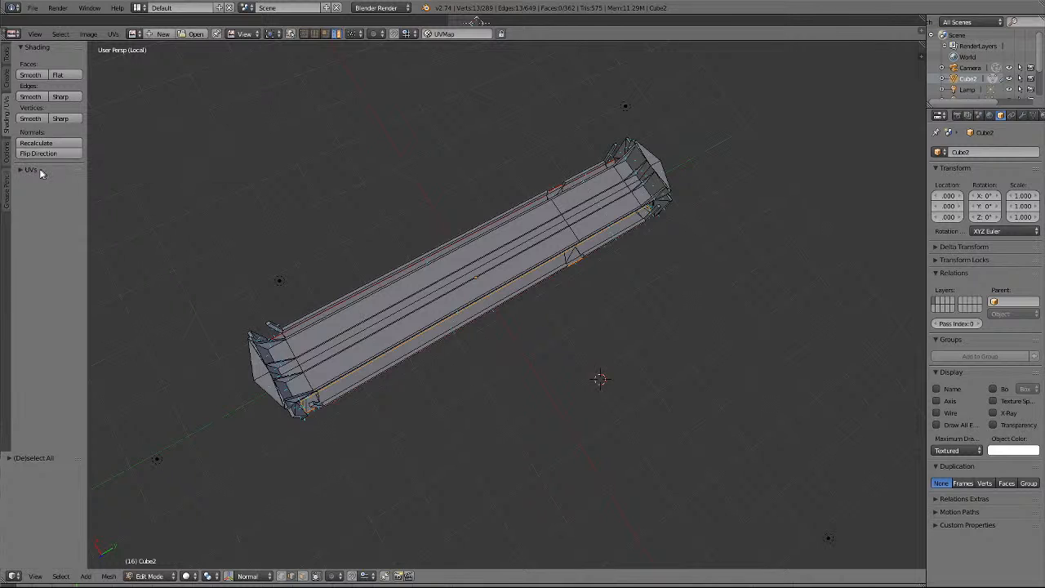
click(31, 171)
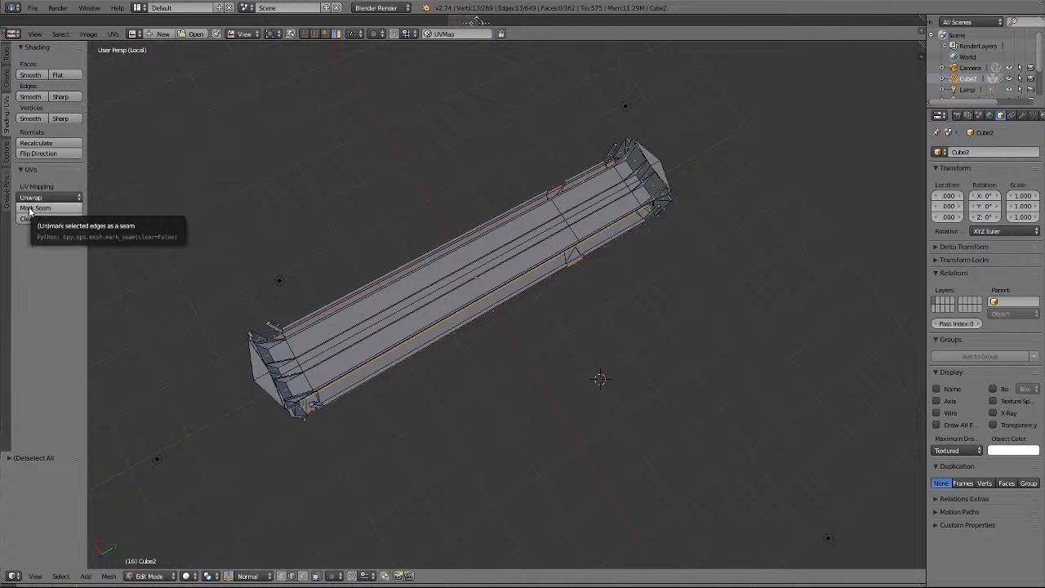
click(29, 209)
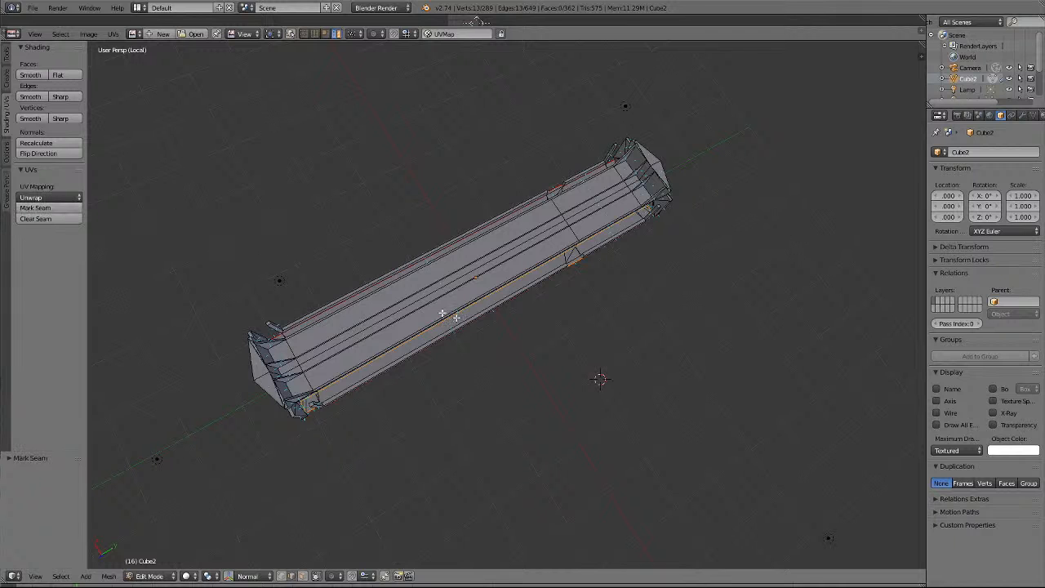
key(a)
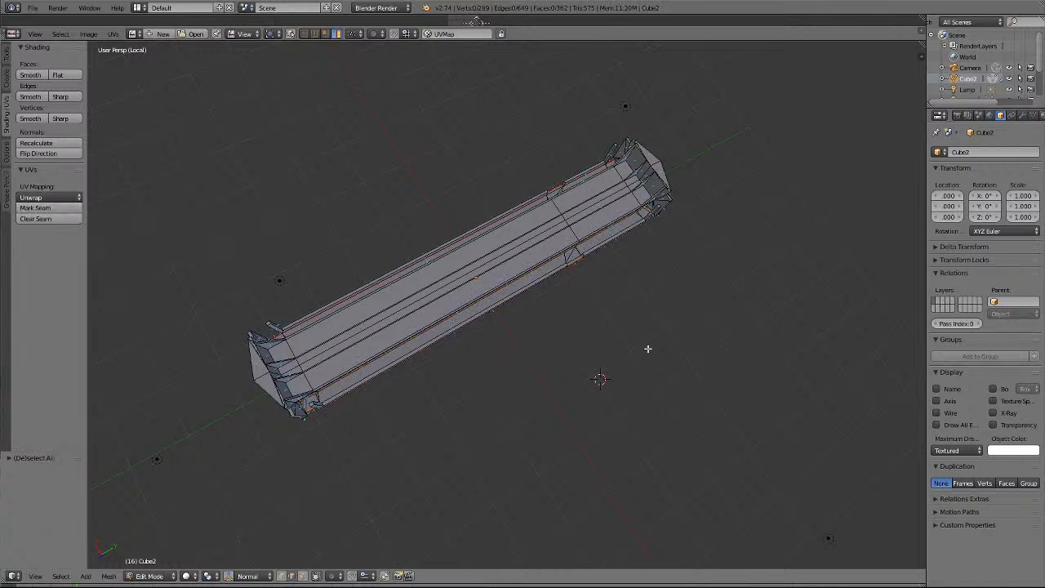
Examine the seams along both overhangs and the beam's underside up to the ribbed end plate.
scroll(654, 347, up, 3)
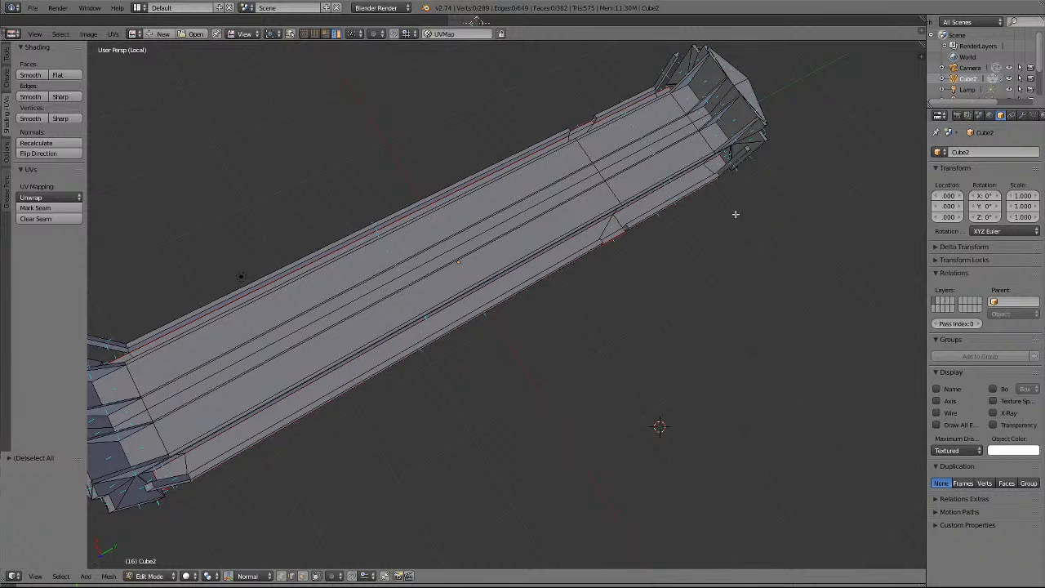
scroll(751, 250, up, 2)
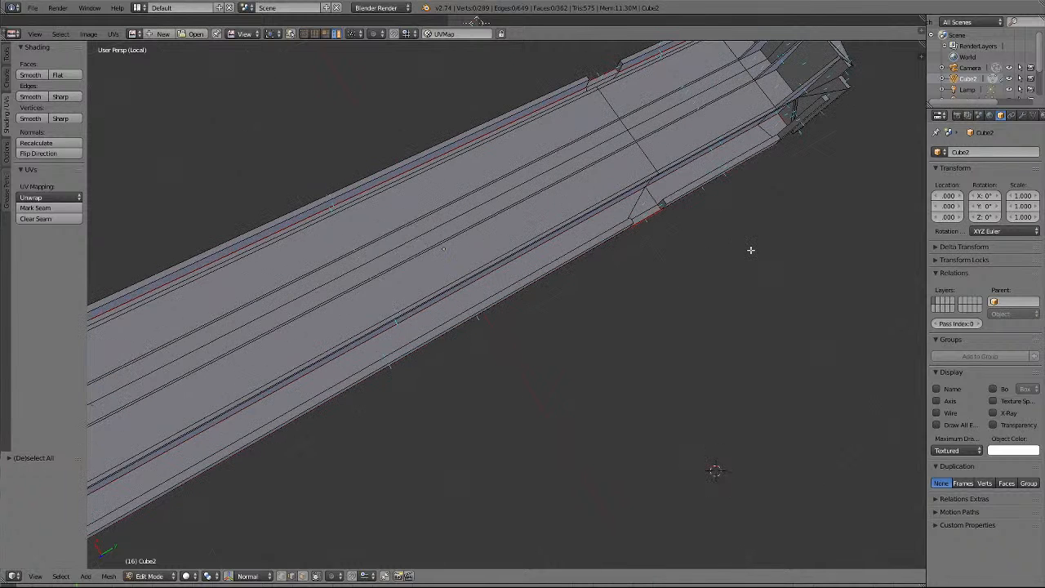
shift+scroll(751, 250, up, 6)
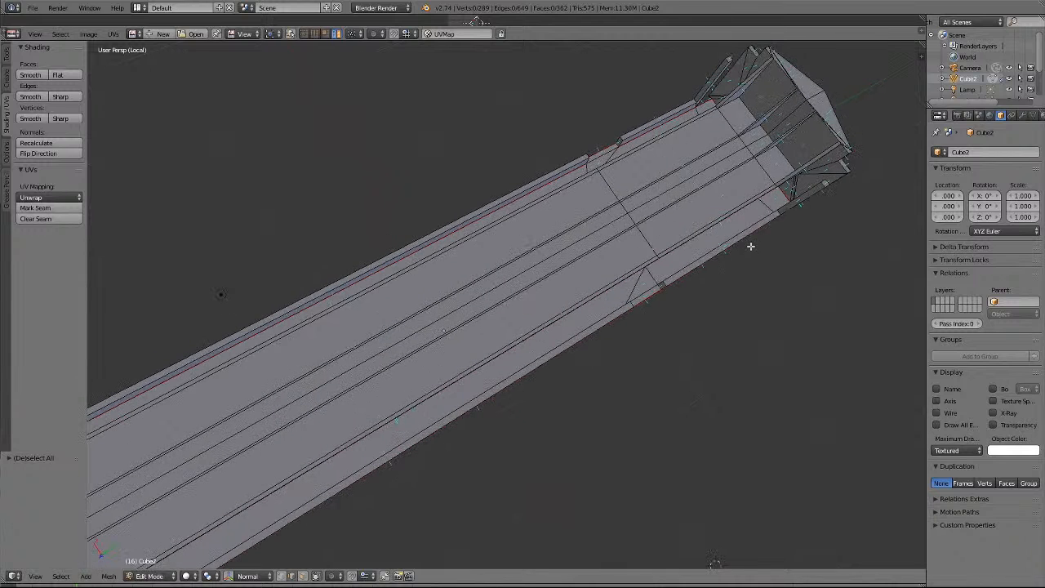
middle_drag(751, 247, 752, 247)
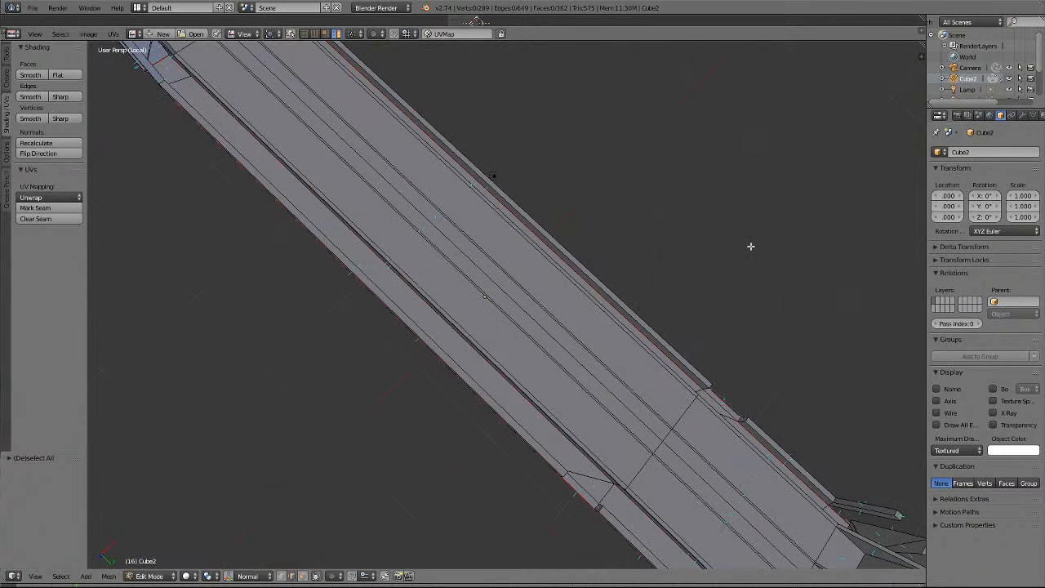
key(KP_3)
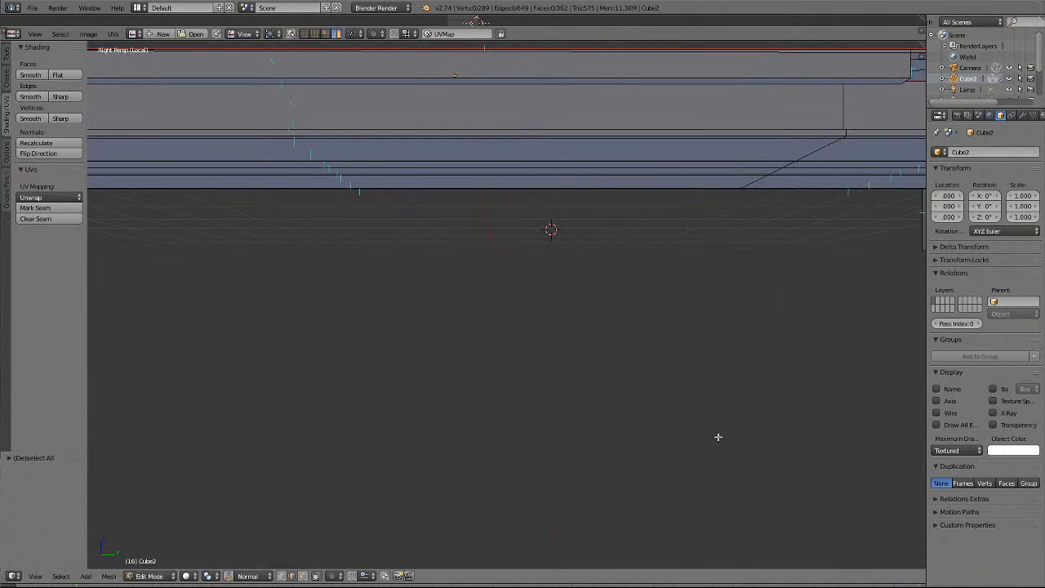
key(Home)
scroll(714, 430, up, 3)
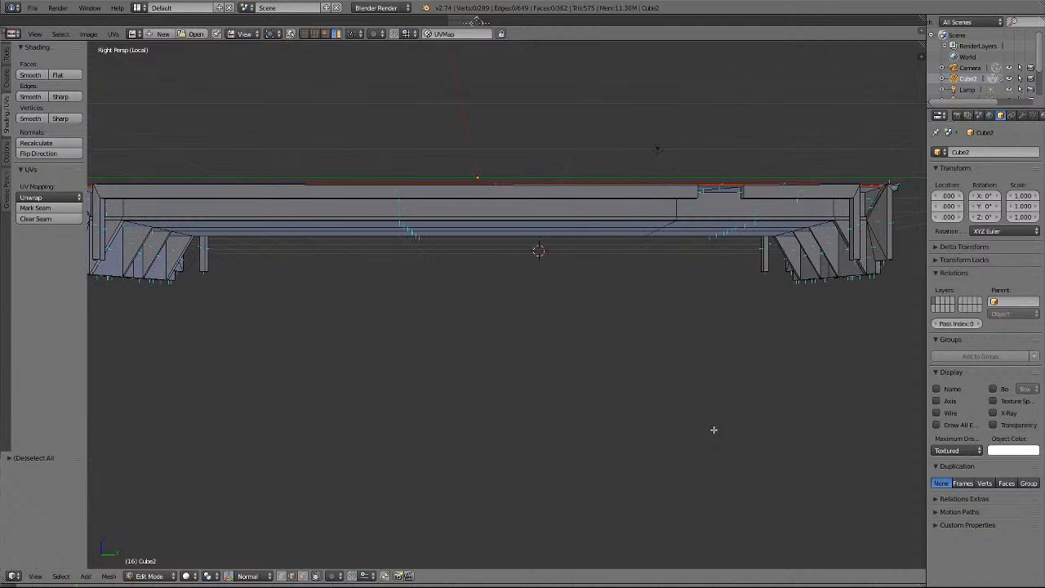
key(KP_4)
key(KP_4)
key(KP_4)
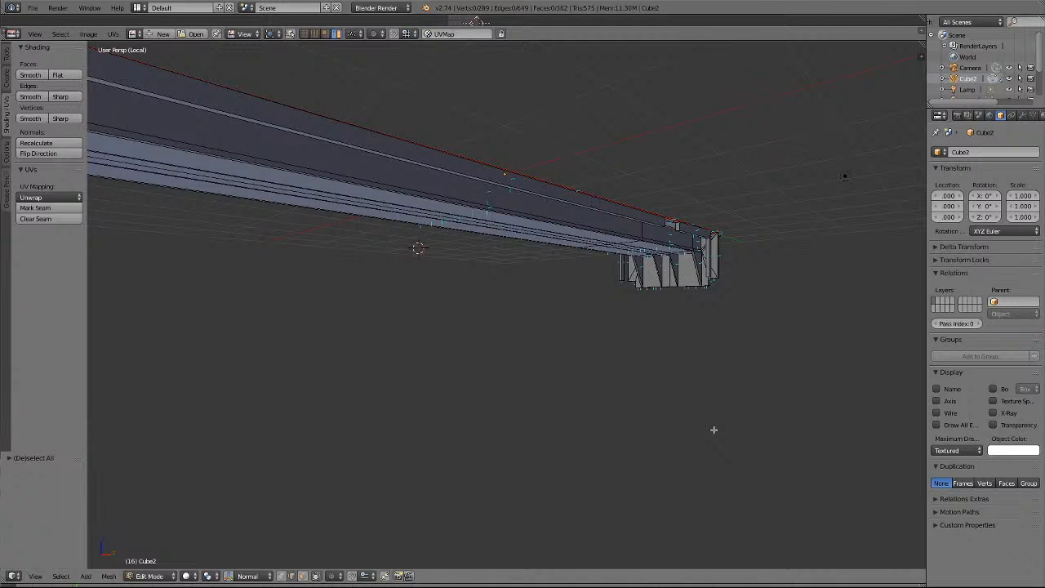
key(KP_2)
key(KP_2)
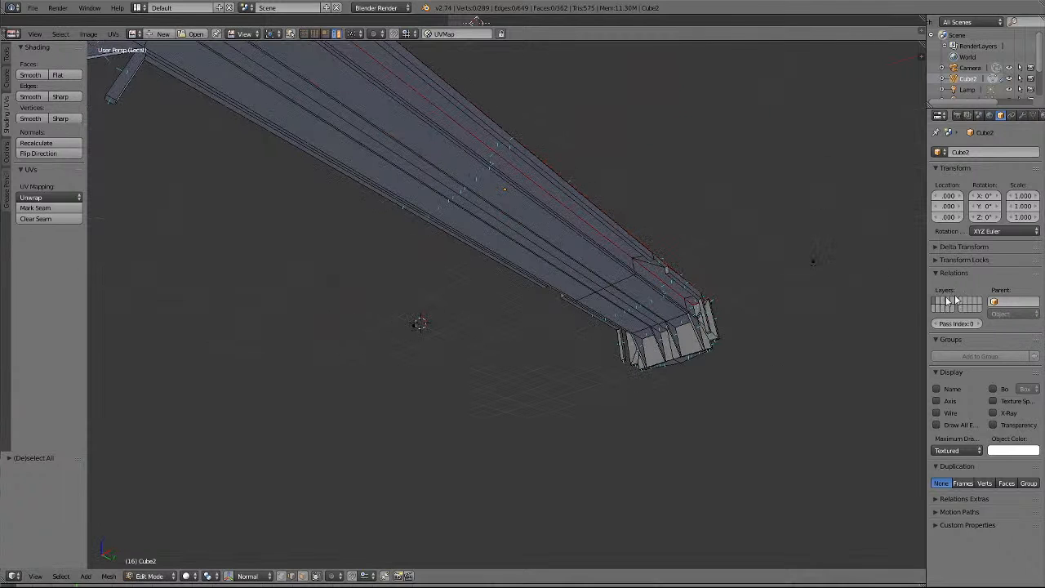
scroll(694, 281, up, 3)
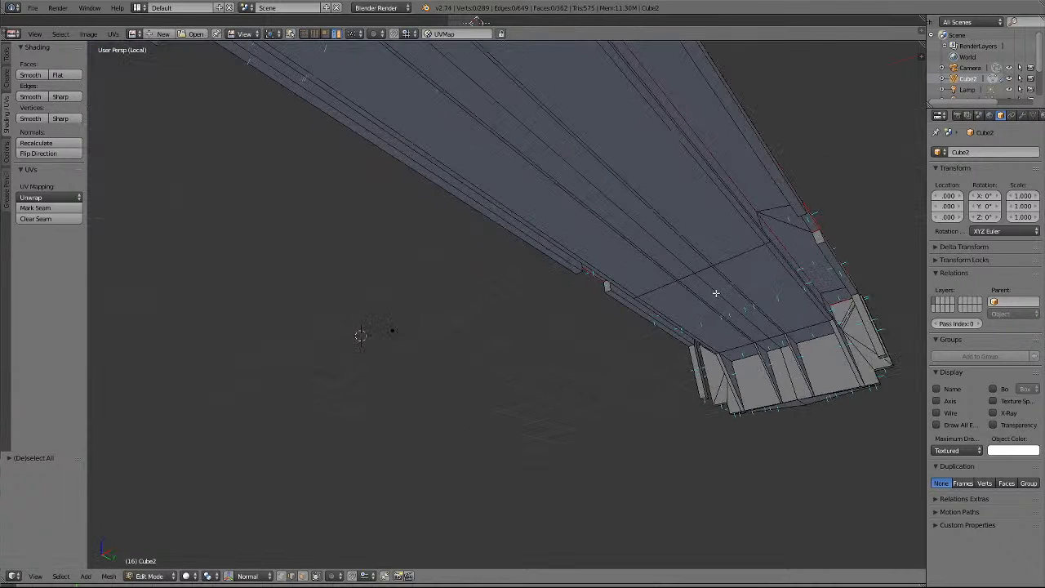
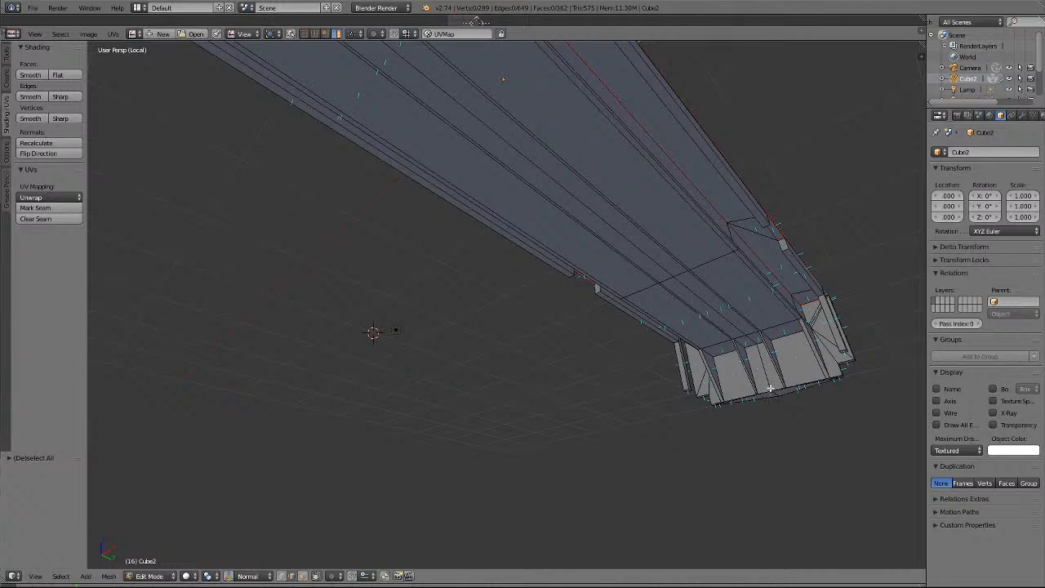
Select the edges where the end plate meets the beam's underside between the ribs, plus the short top edges of the outer ribs.
middle_drag(770, 387, 770, 384)
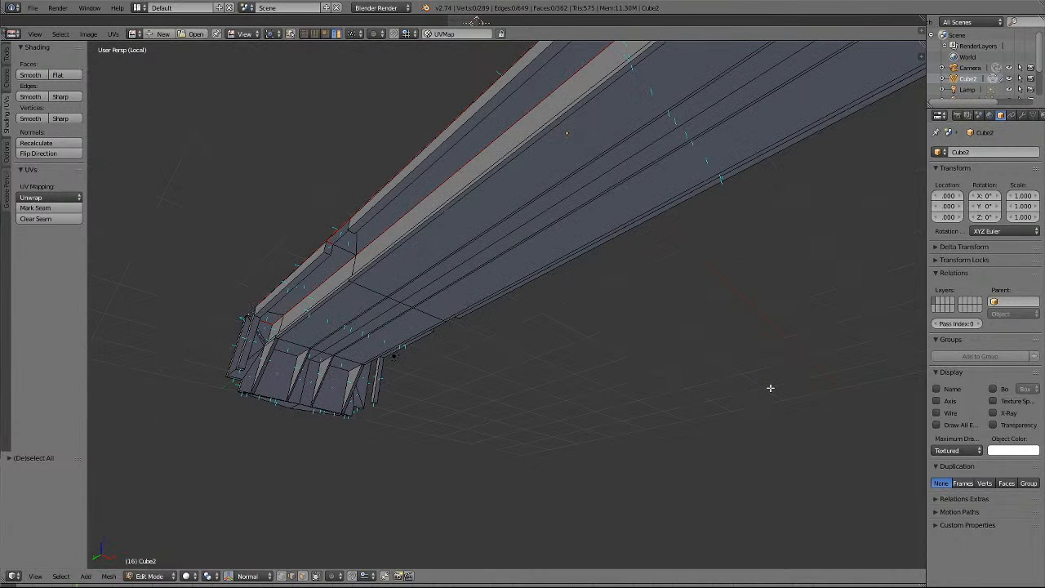
shift+right_click(342, 371)
shift+right_click(287, 353)
mouse_move(364, 376)
middle_down()
mouse_move(355, 392)
mouse_move(324, 390)
mouse_move(361, 396)
middle_up()
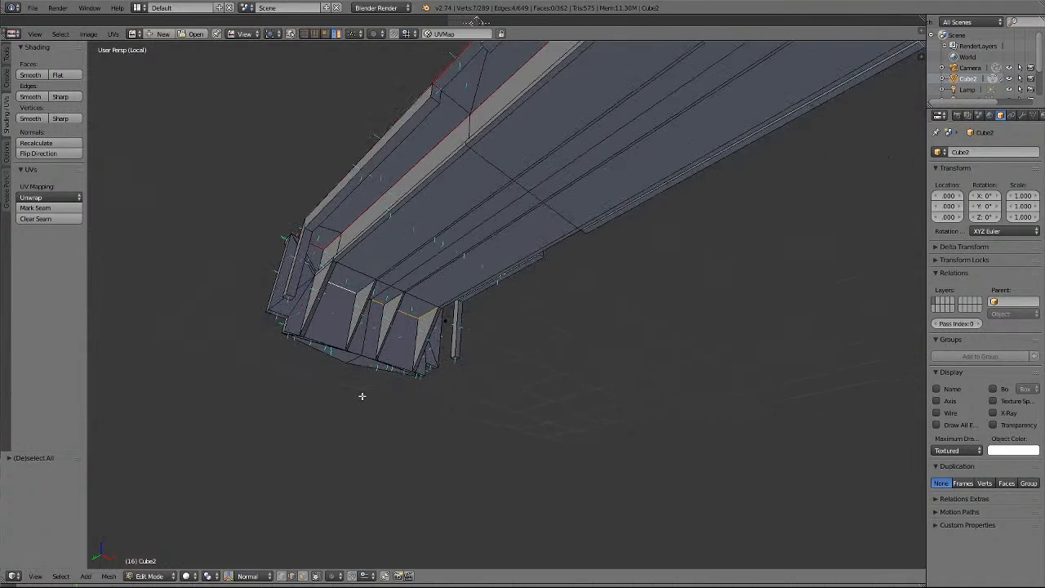
scroll(362, 396, up, 5)
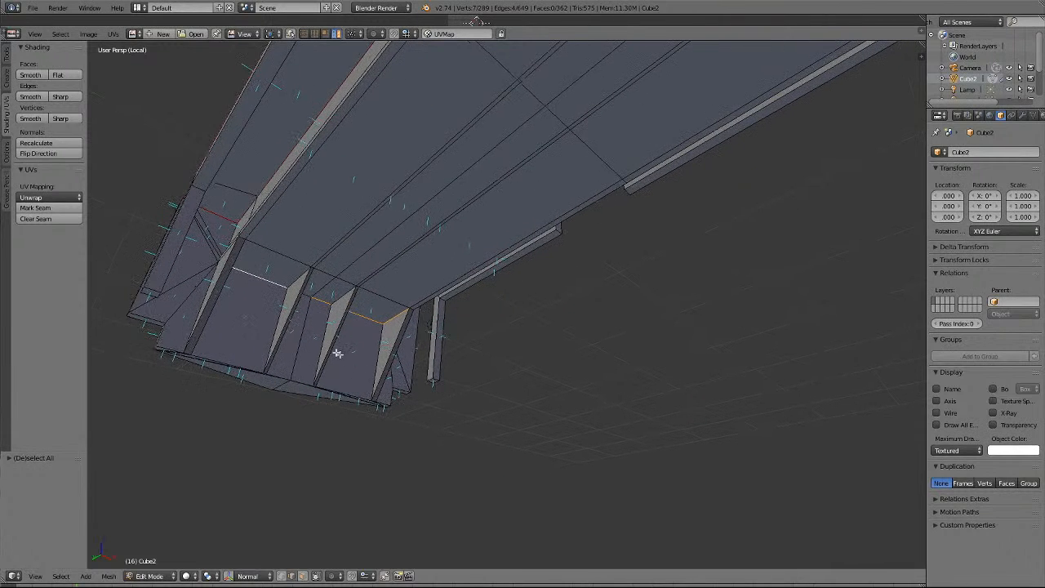
shift+right_click(239, 236)
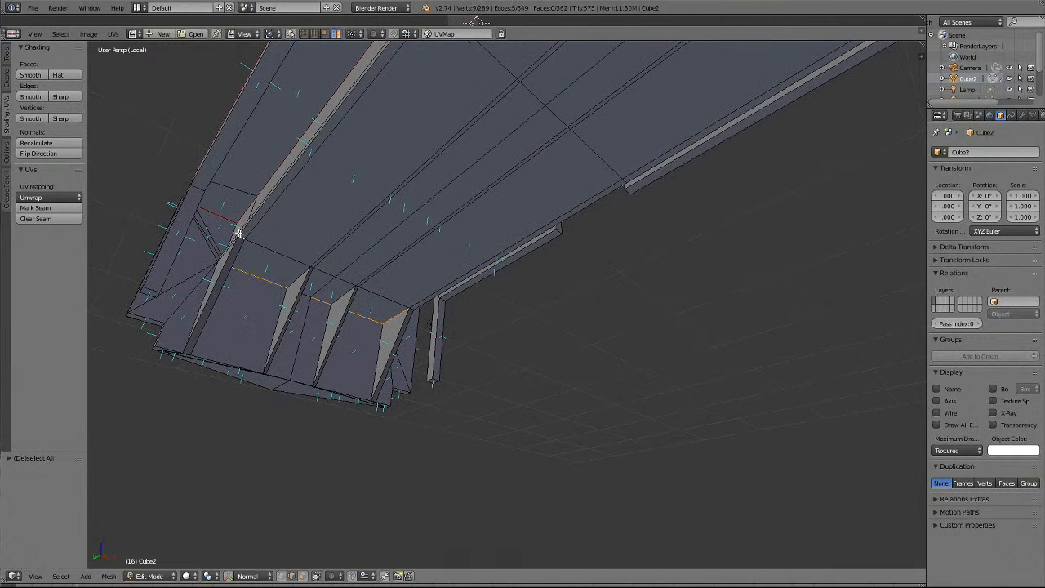
shift+right_click(410, 311)
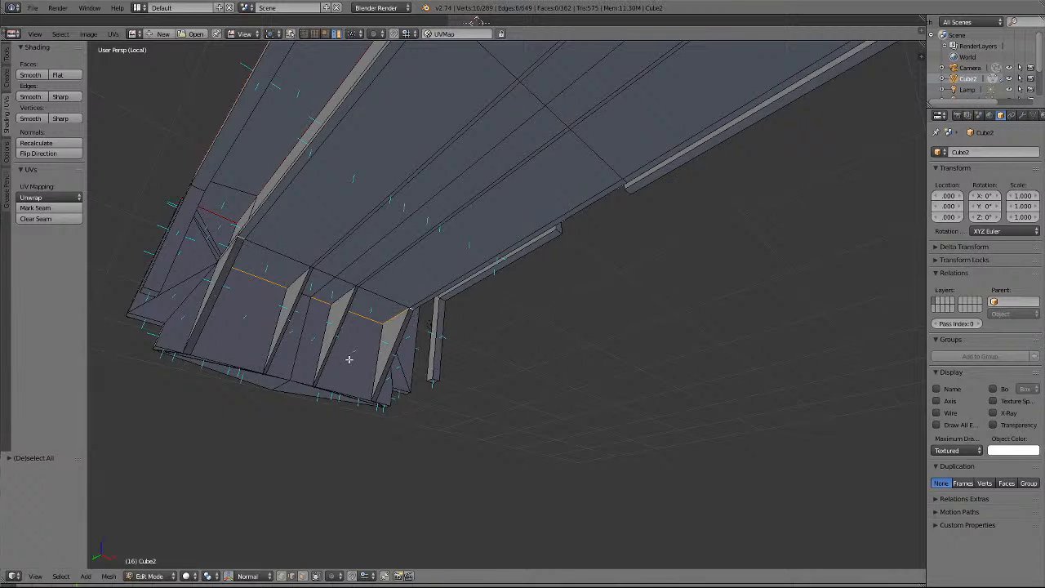
shift+right_click(294, 279)
Add the ribs' other long edges along the beam's underside and the remaining short edges at the inner rib tips to the selection.
key(KP_6)
key(KP_6)
key(KP_6)
key(KP_6)
key(KP_6)
key(KP_6)
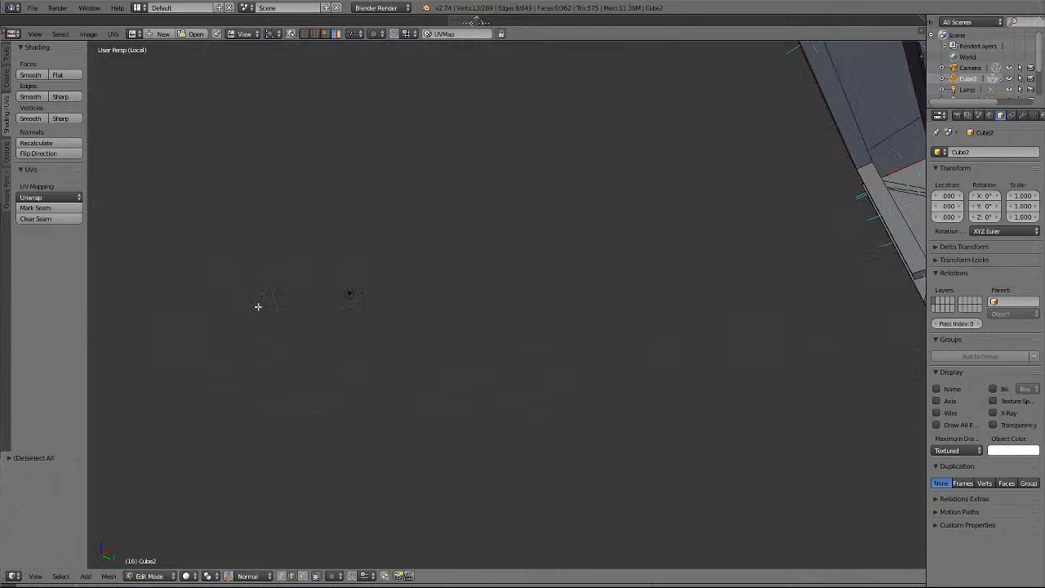
key(KP_6)
key(KP_6)
key(KP_6)
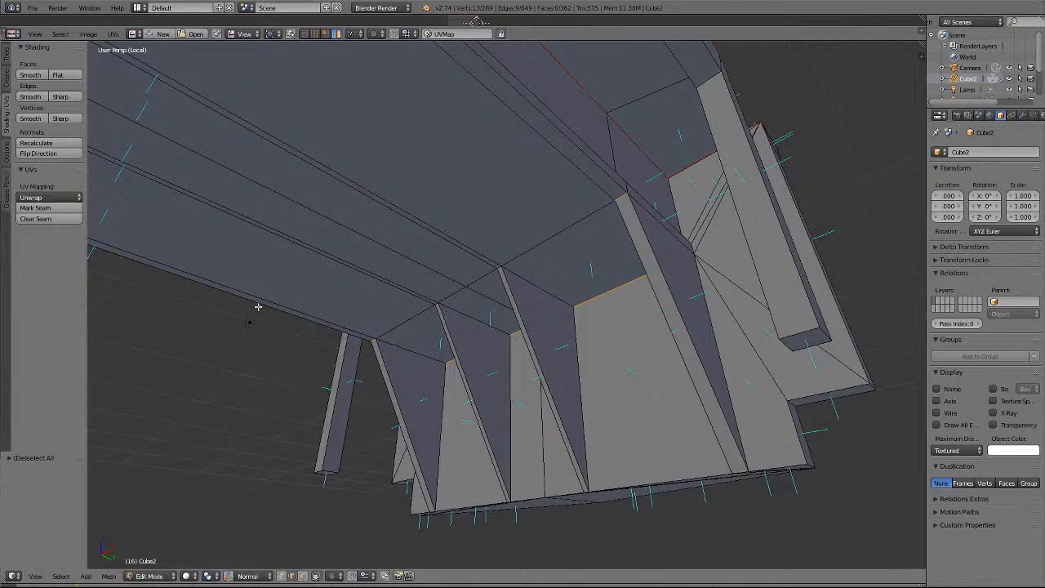
shift+click(548, 292)
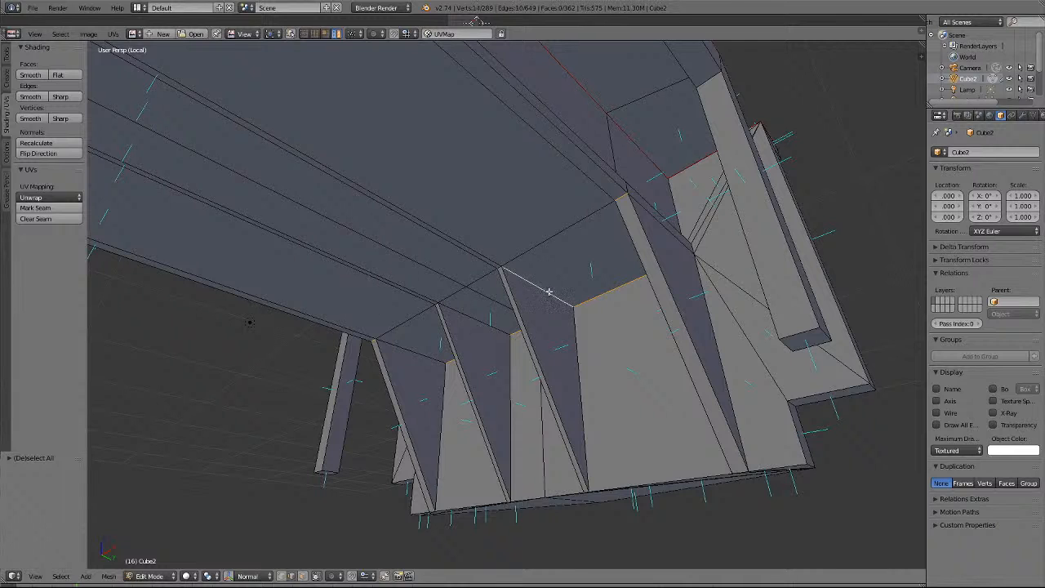
shift+click(478, 320)
shift+click(408, 350)
scroll(550, 299, up, 2)
scroll(551, 299, up, 2)
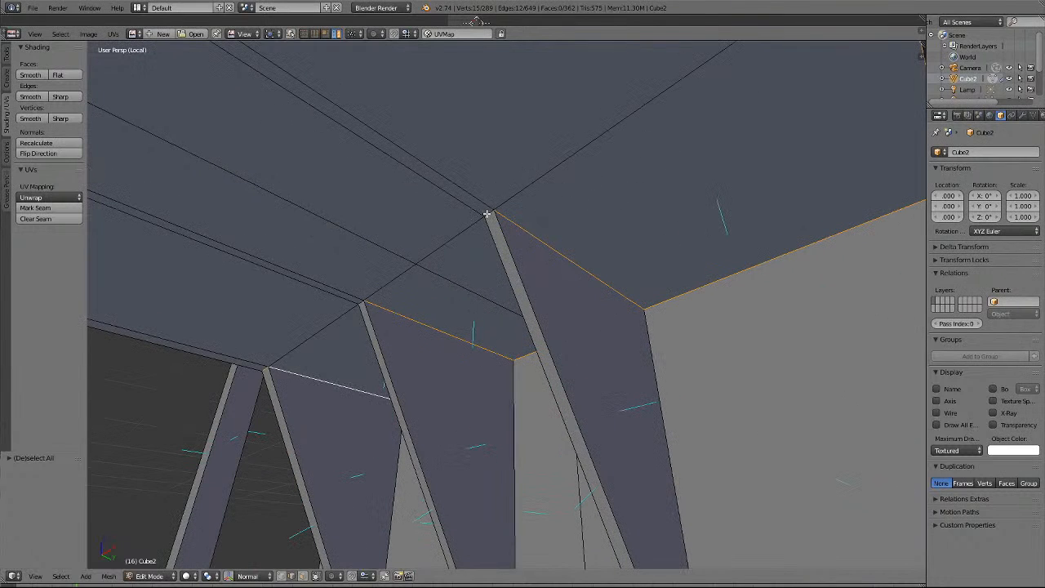
shift+click(360, 278)
scroll(364, 301, down, 2)
shift+click(459, 325)
Mark the selected edges between the ribbed end plate and the beam's underside as seams and deselect everything.
middle_drag(459, 325, 768, 308)
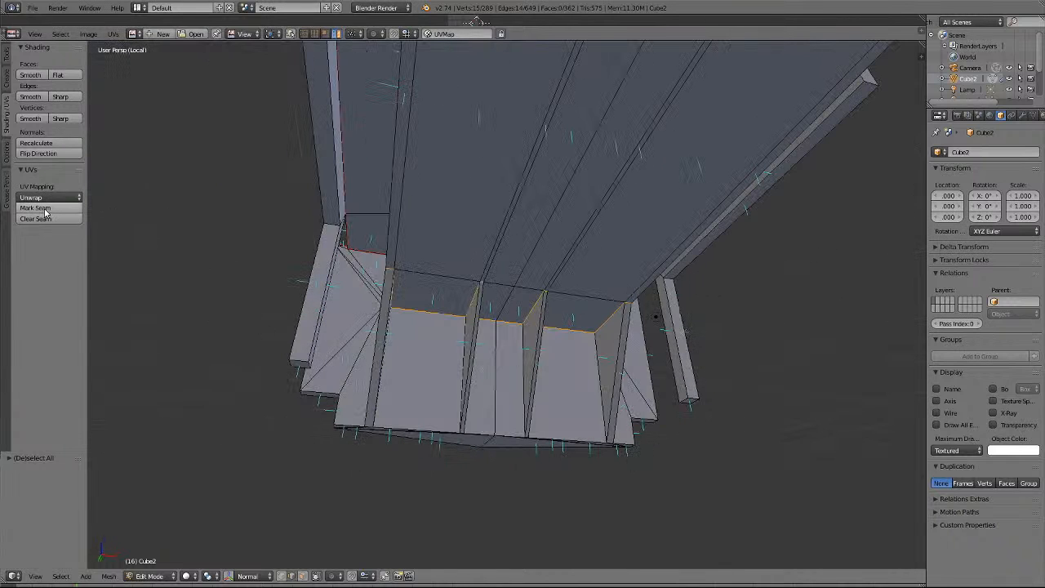
click(45, 208)
key(a)
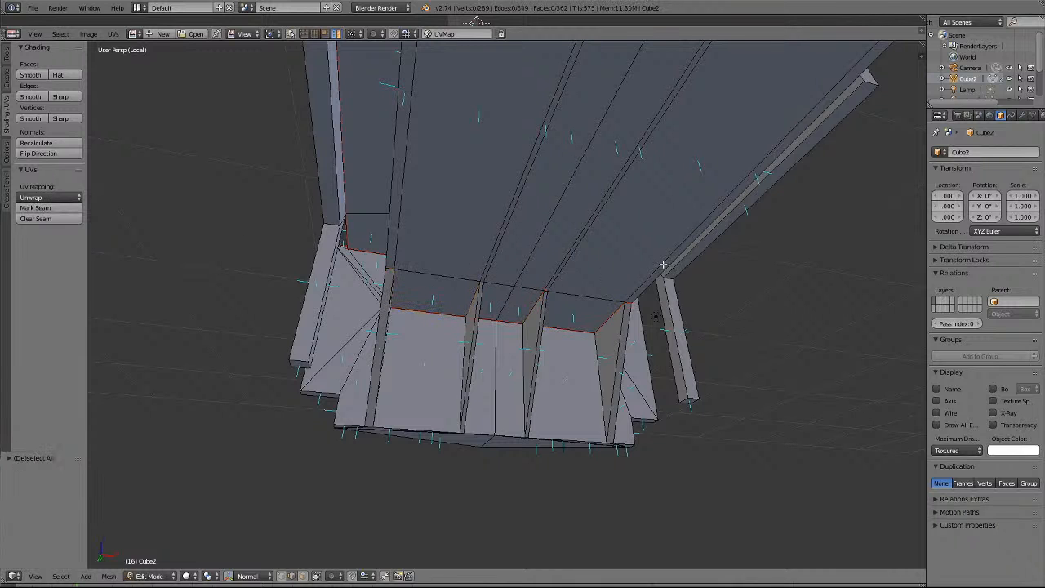
Select the four edges where the ribs' sides meet the end plate's inner face.
scroll(661, 262, down, 3)
scroll(661, 261, up, 3)
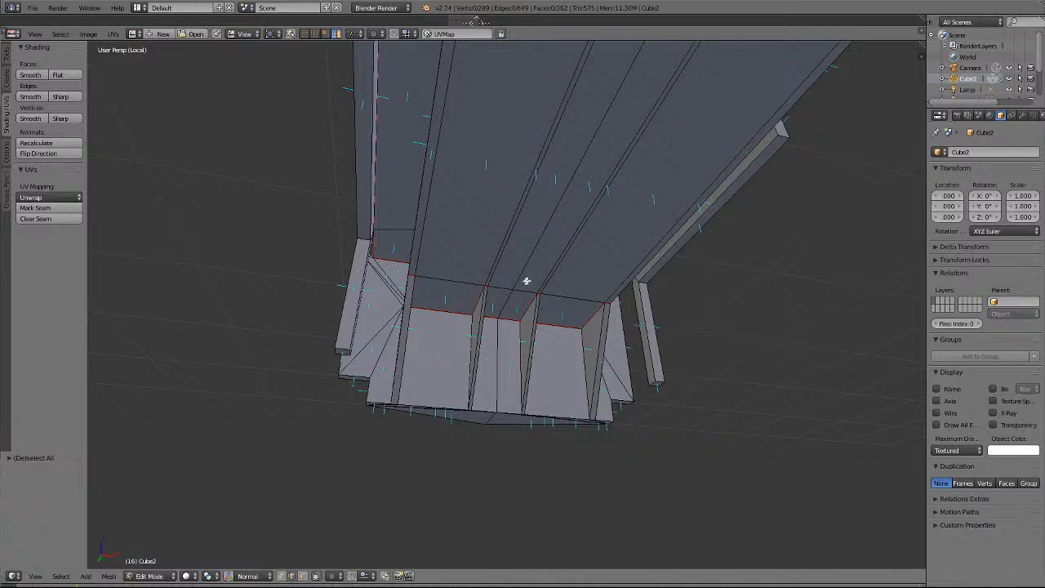
scroll(599, 433, up, 3)
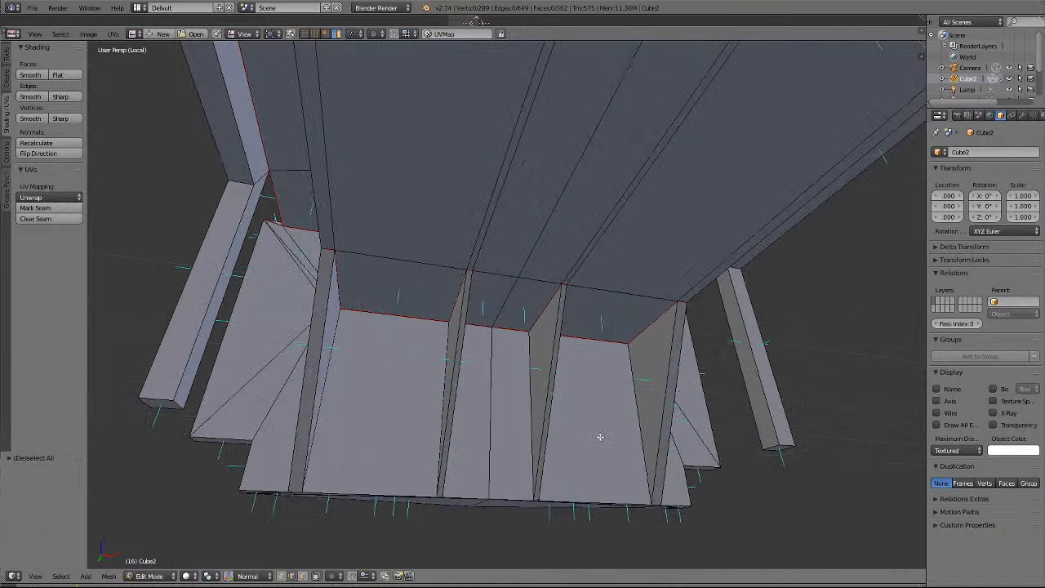
right_click(638, 413)
shift+right_click(532, 394)
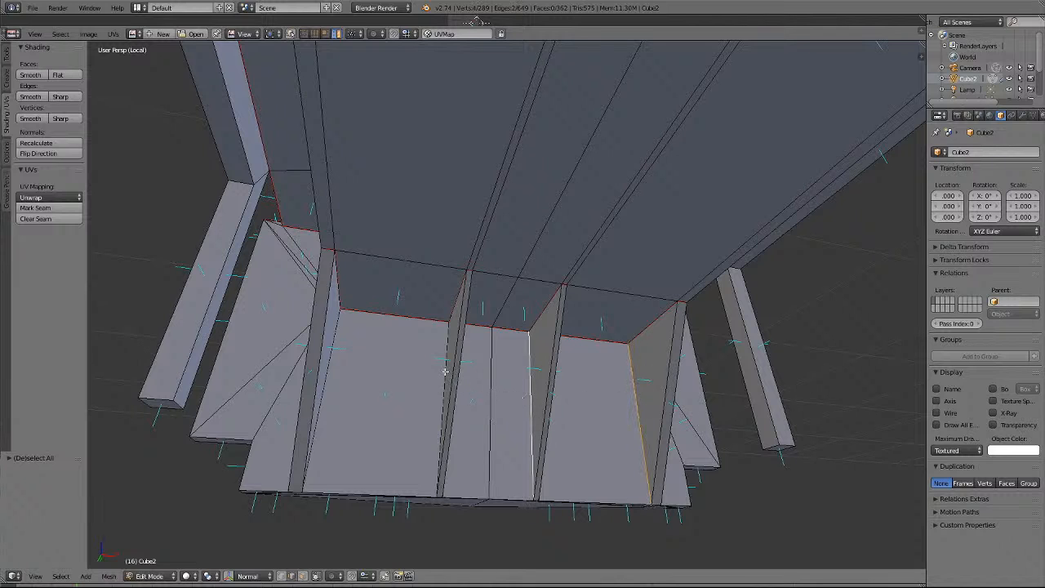
shift+right_click(445, 372)
shift+right_click(335, 368)
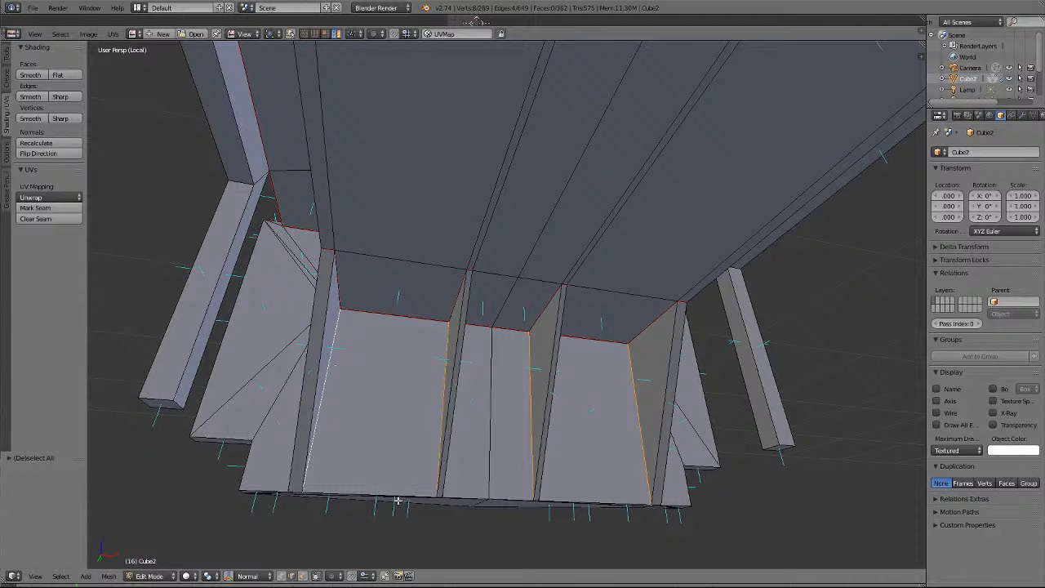
Add the end plate's inner rim edges between the ribs, plus the outer rim edge beyond the first outer rib, to the selection.
key(KP_2)
key(KP_2)
key(KP_2)
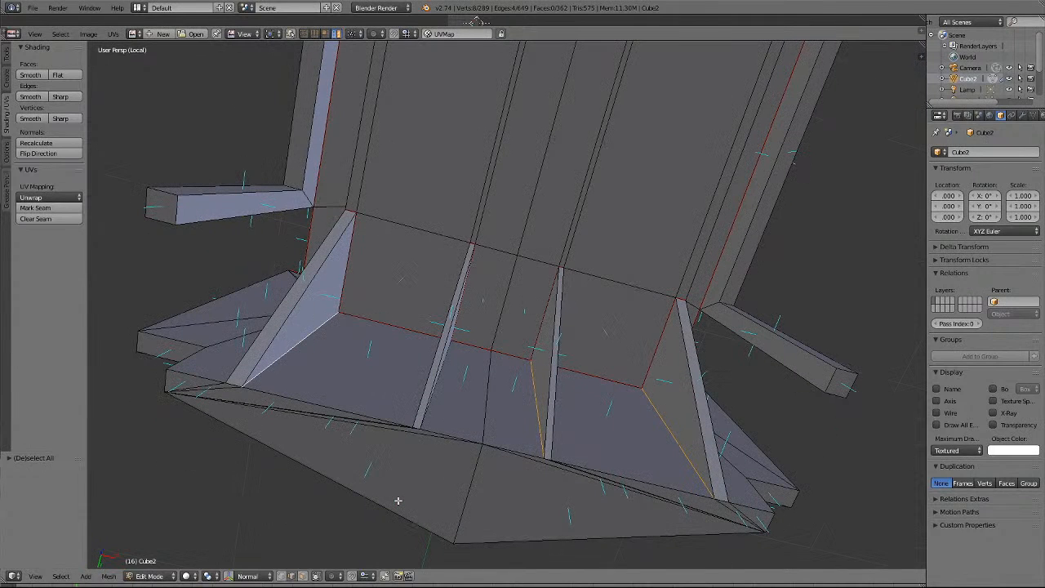
shift+right_click(203, 379)
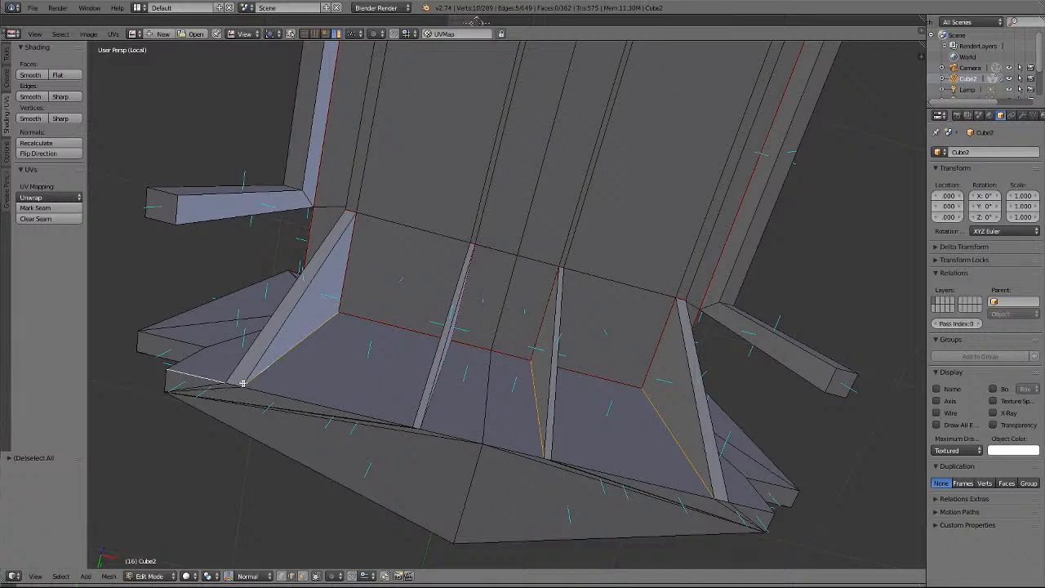
shift+right_click(276, 392)
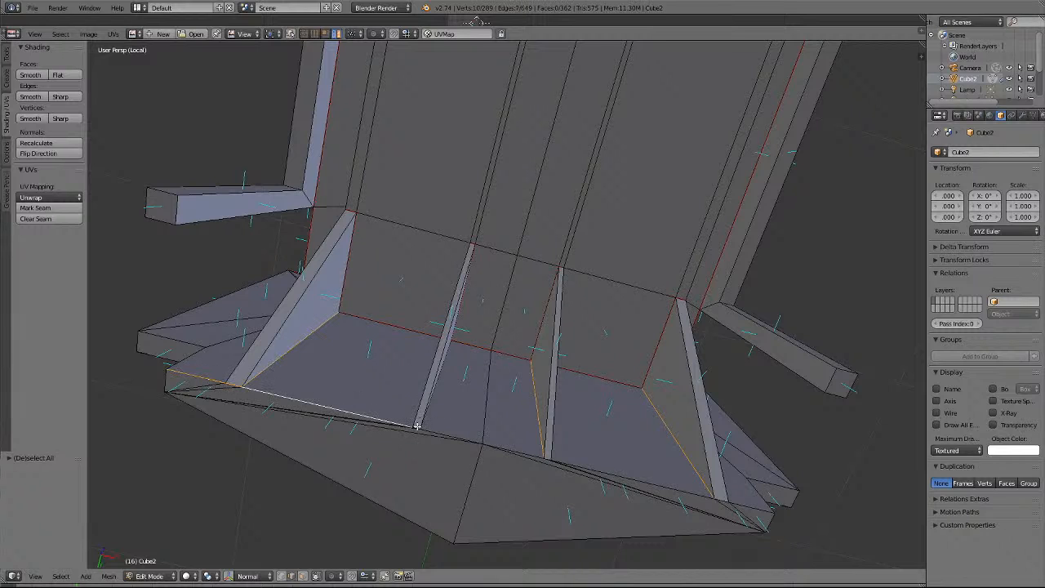
shift+right_click(436, 427)
shift+right_click(523, 449)
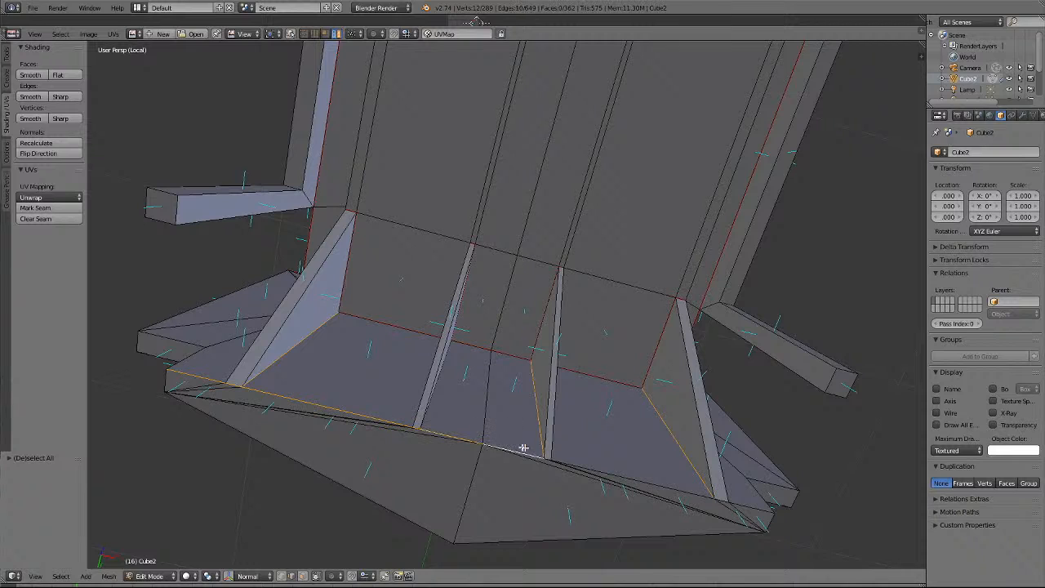
shift+right_click(635, 479)
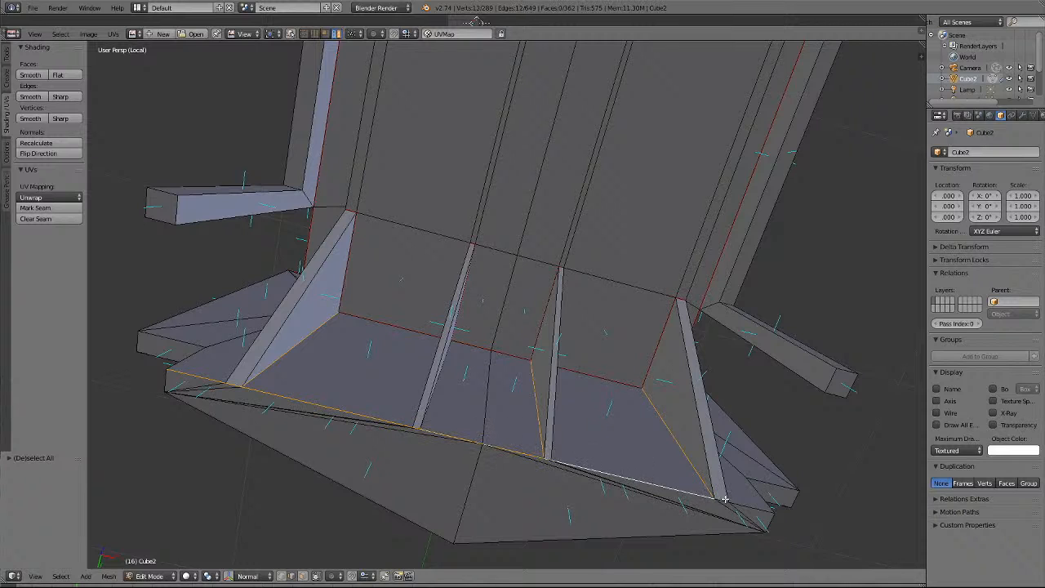
Add the rim edge beyond the other outer rib, the stepped corner edges and both slanted side edges of the end plate to the selection.
shift+right_click(751, 504)
shift+right_click(756, 486)
shift+right_click(190, 353)
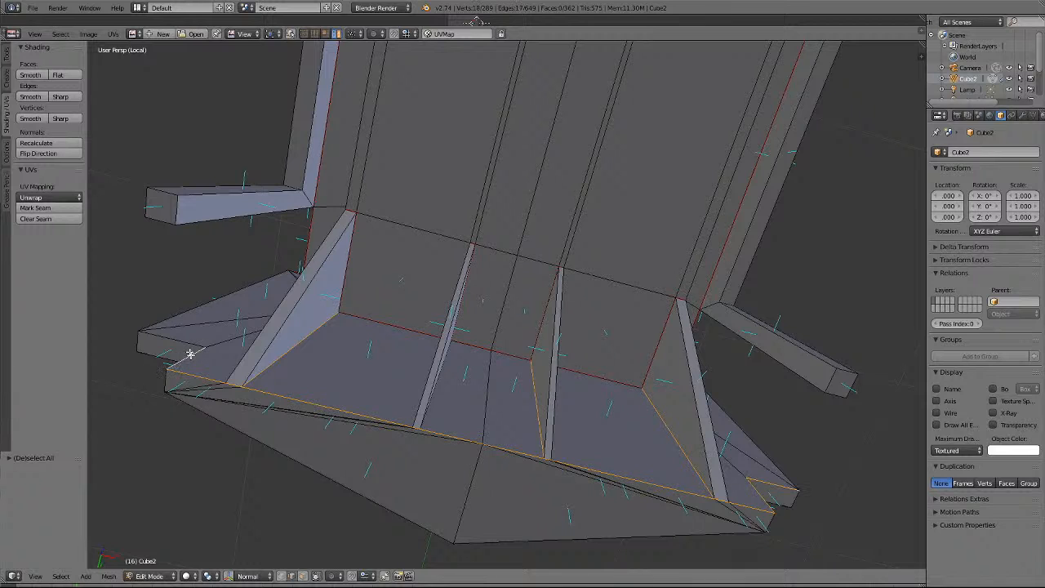
shift+right_click(183, 337)
shift+right_click(208, 305)
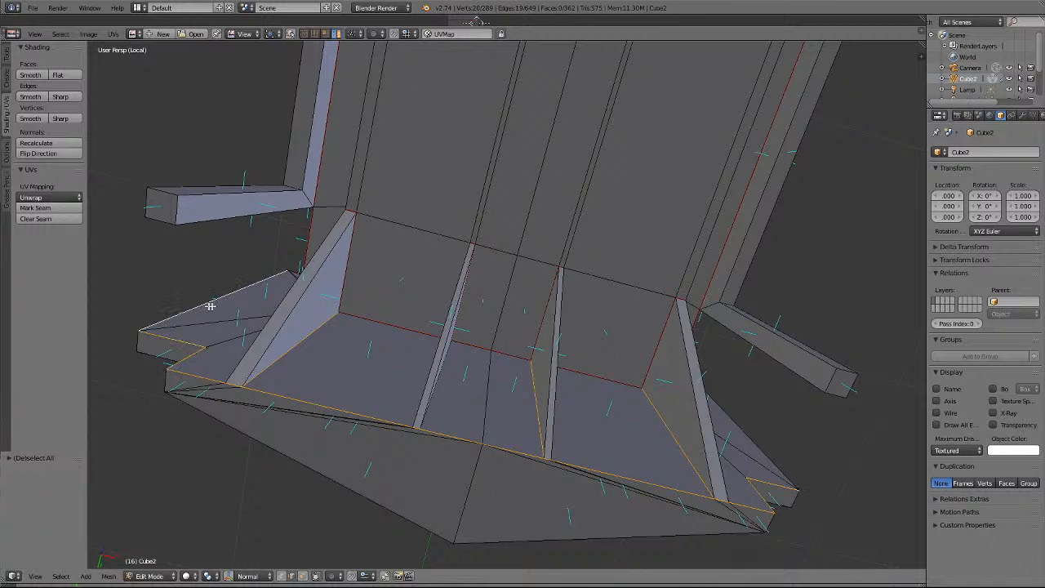
shift+right_click(744, 437)
Add the pointed underside's two long outer edges and its short corner edge, mark the whole selection as seams and deselect everything.
shift+right_click(334, 465)
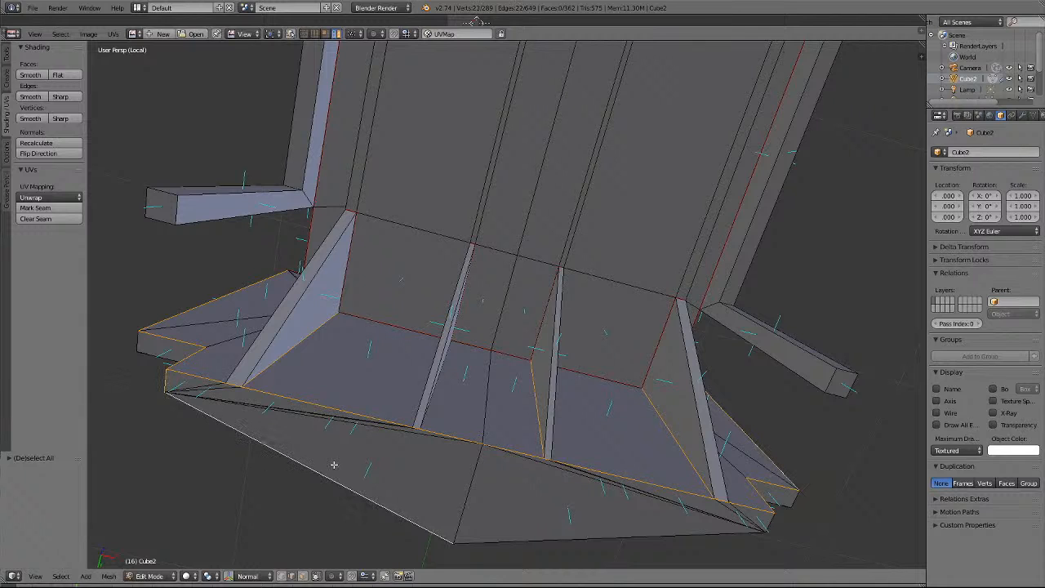
shift+right_click(512, 538)
shift+right_click(767, 525)
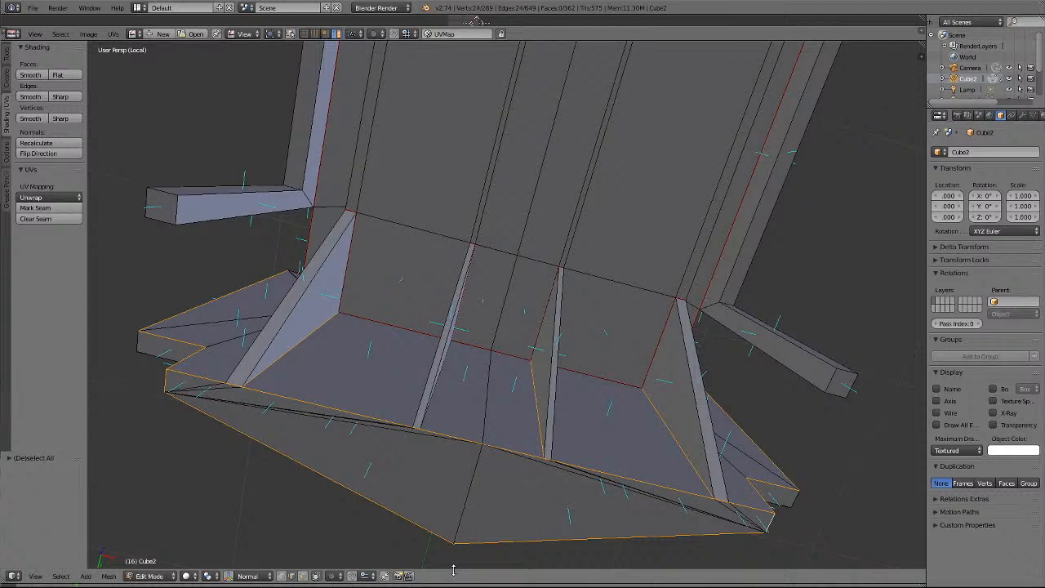
click(43, 209)
key(a)
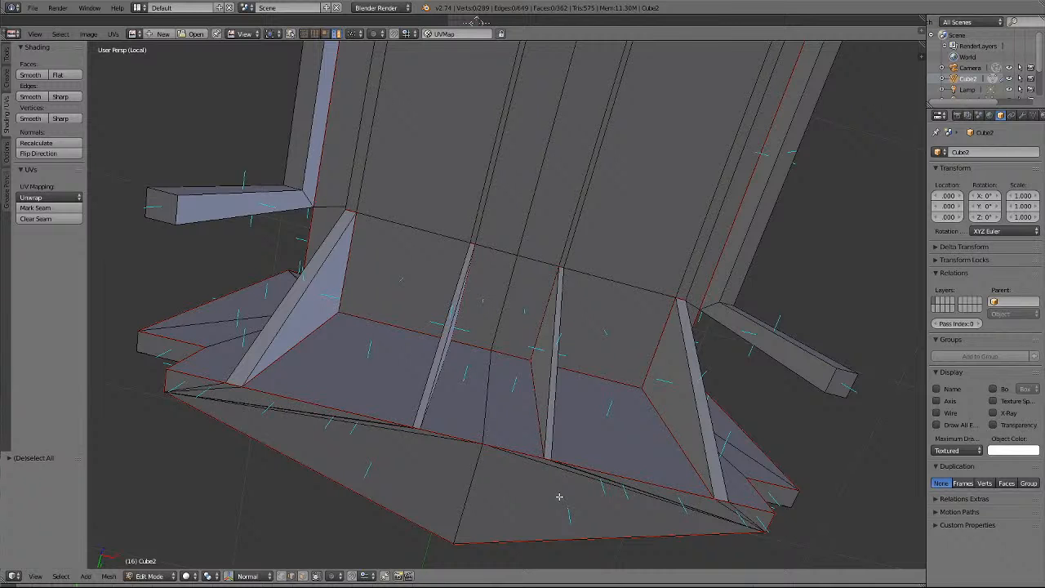
Mark the unmarked edge between the first middle rib and the end plate as a seam and deselect it.
key(KP_6)
key(KP_6)
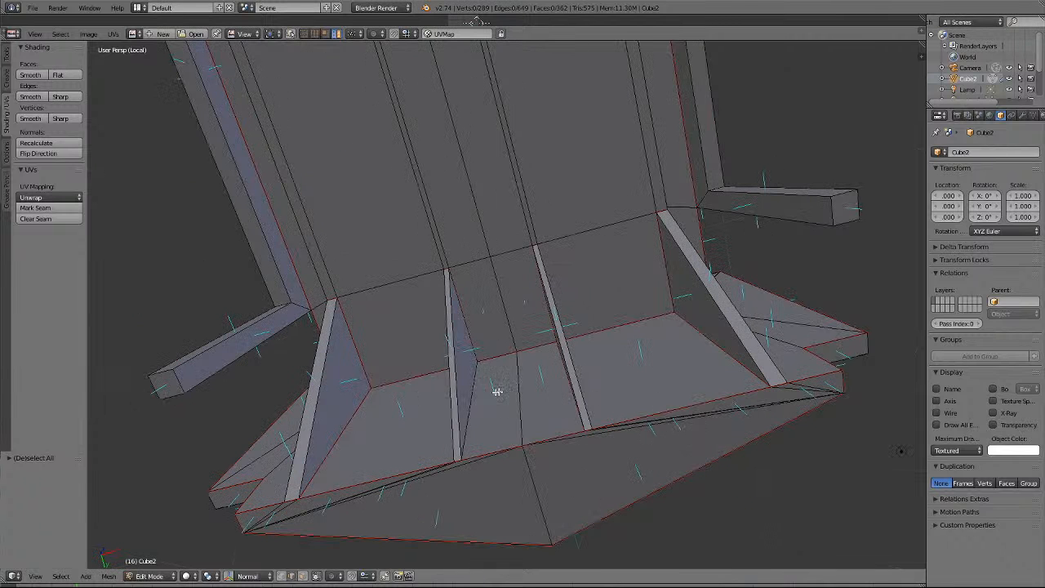
right_click(469, 395)
scroll(422, 531, up, 3)
shift+scroll(427, 511, down, 6)
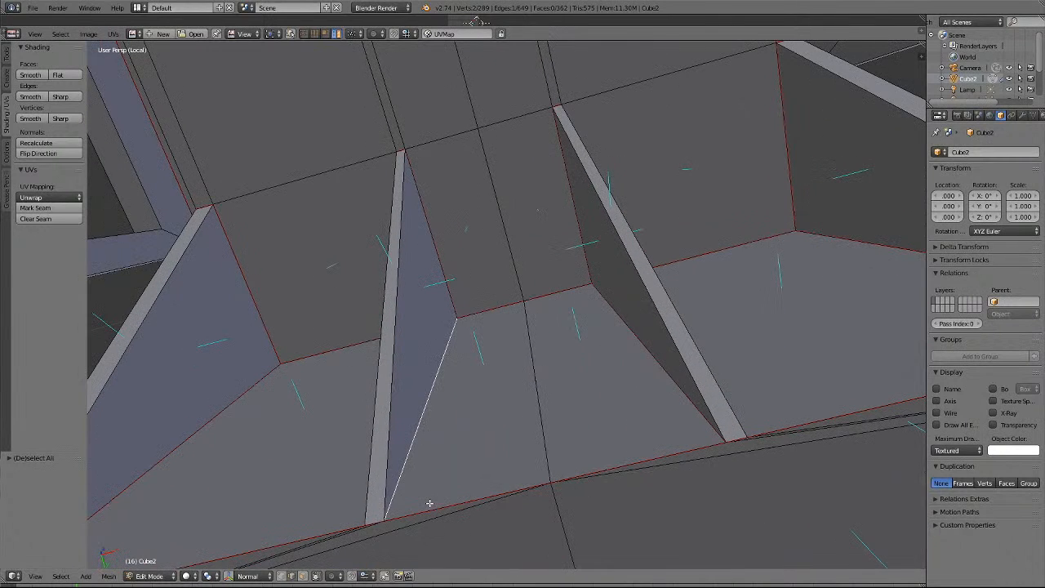
scroll(430, 503, down, 8)
scroll(430, 503, up, 8)
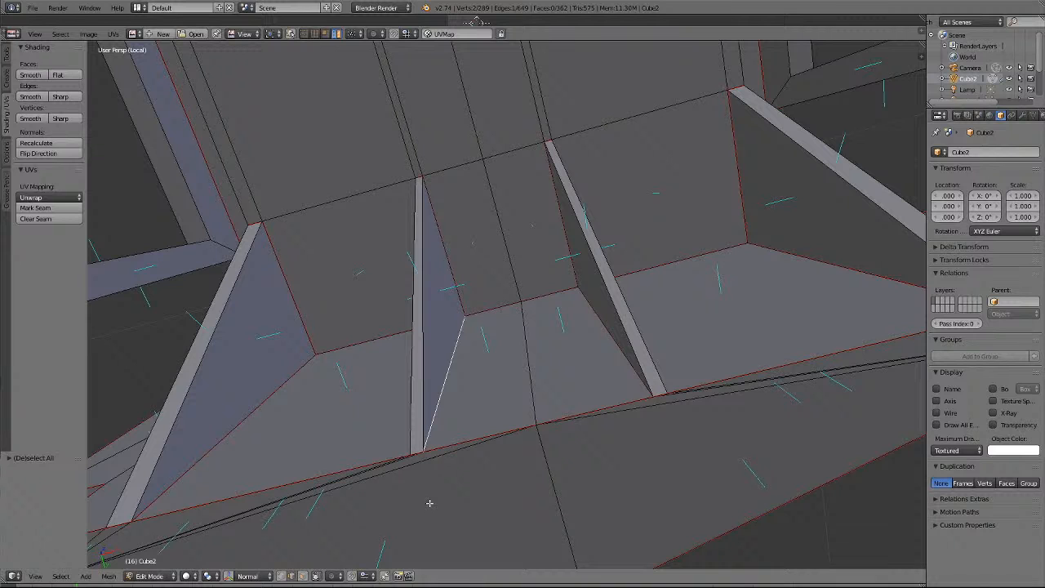
click(35, 207)
key(a)
scroll(584, 354, down, 4)
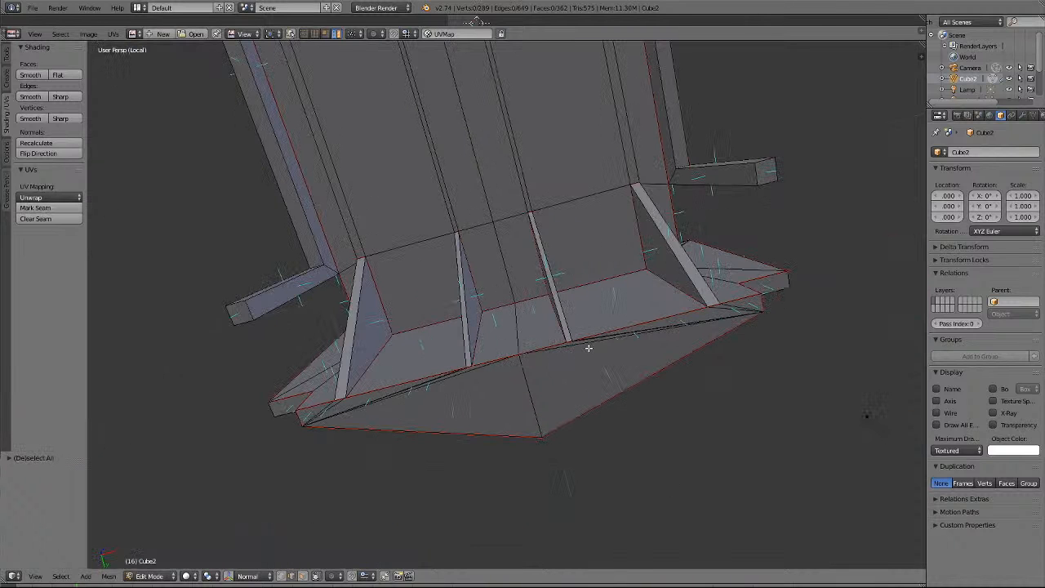
Mark the second middle rib's remaining base edge on the end plate as a seam and deselect it.
key(KP_6)
key(KP_6)
key(KP_6)
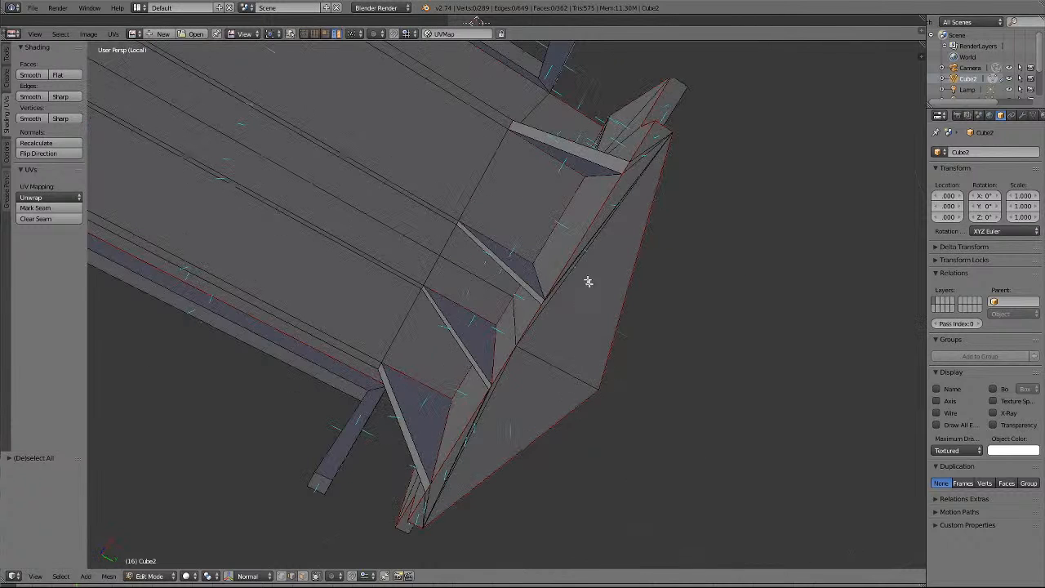
right_click(536, 273)
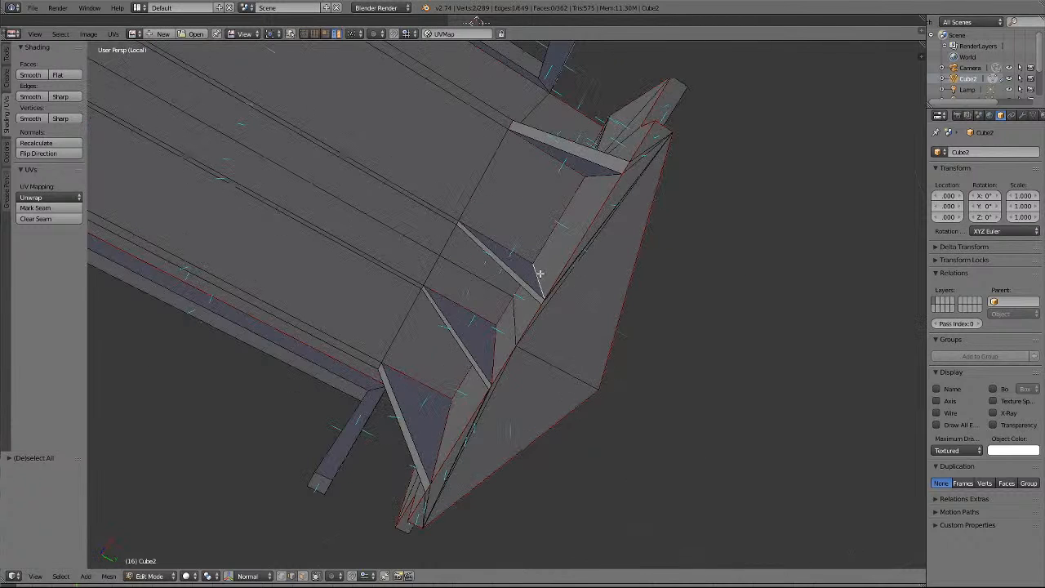
click(48, 209)
key(a)
scroll(441, 344, down, 4)
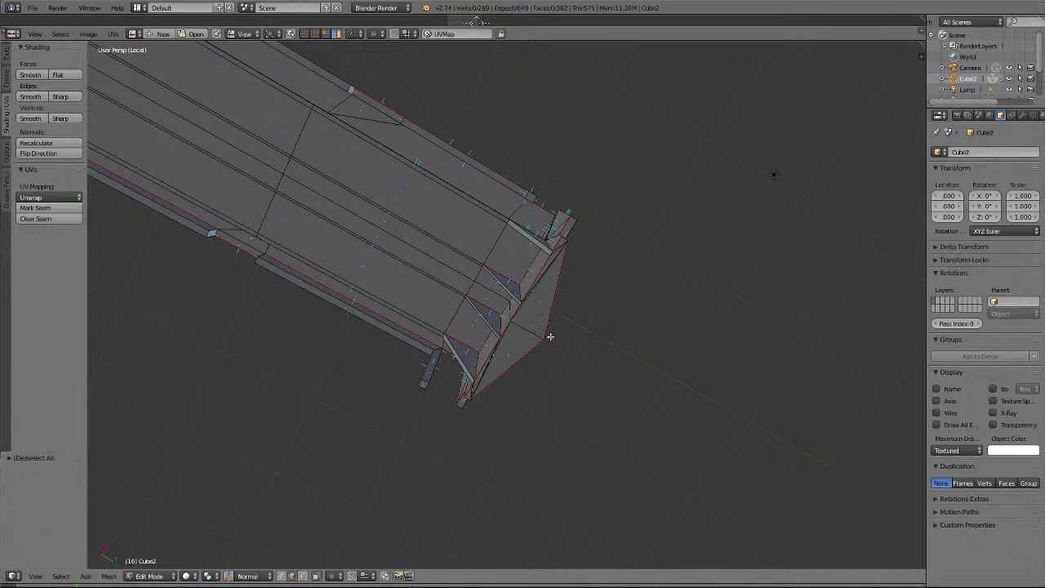
Clear the seams where the end plate meets the beam's underside between the ribs and deselect everything.
scroll(550, 334, up, 6)
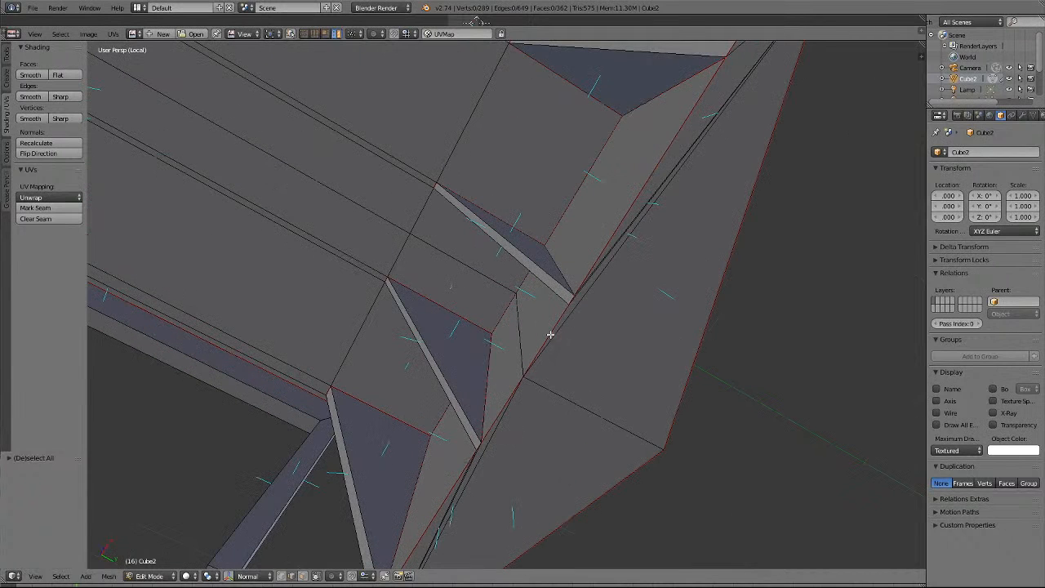
middle_drag(555, 317, 554, 318)
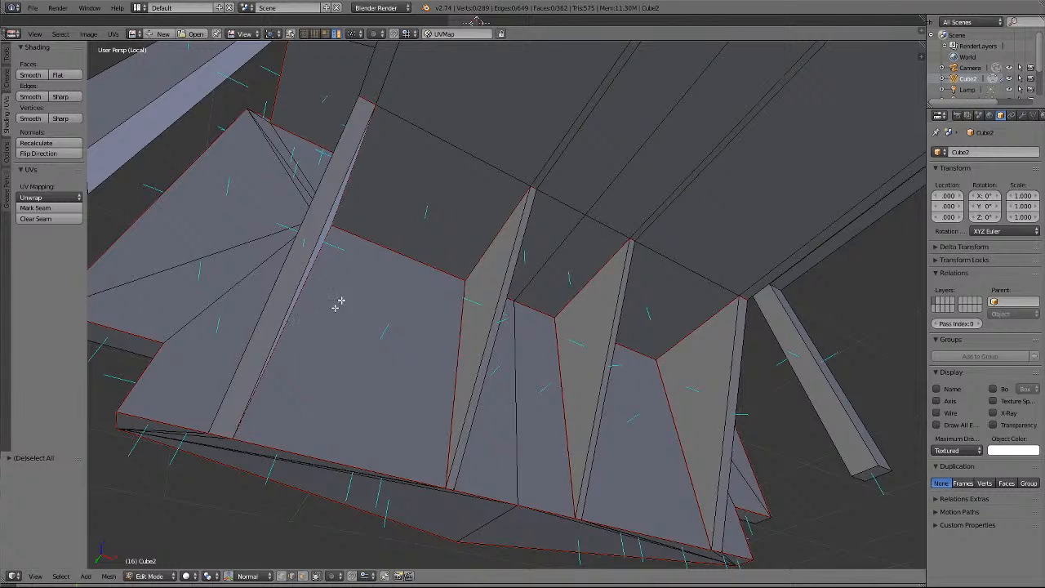
right_click(390, 247)
shift+right_click(530, 307)
shift+right_click(630, 348)
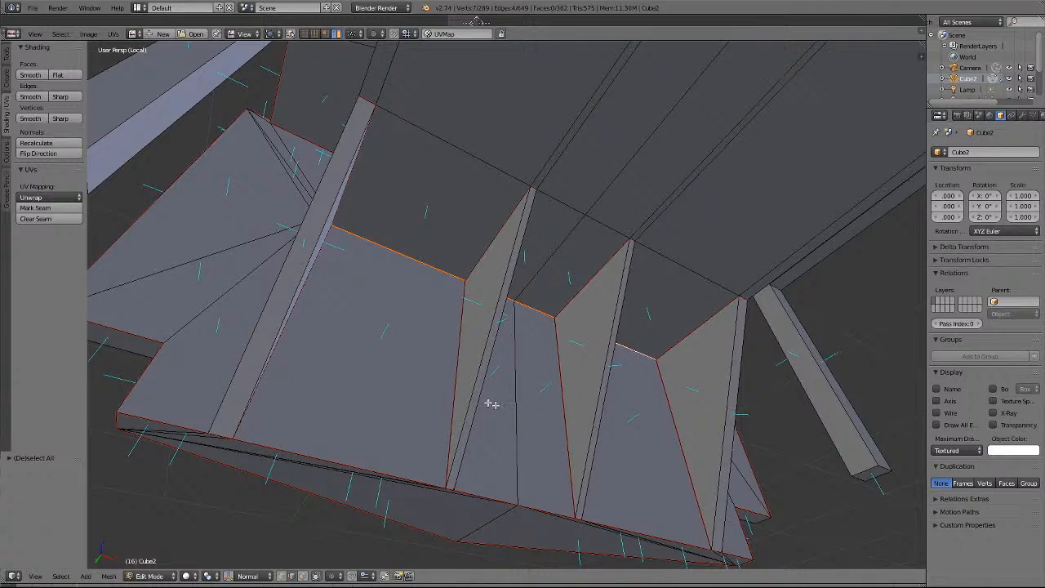
click(41, 219)
key(a)
Select one side edge of the end plate's outer face, its long upper edge and the adjoining short edges around the two central struts.
scroll(418, 354, down, 5)
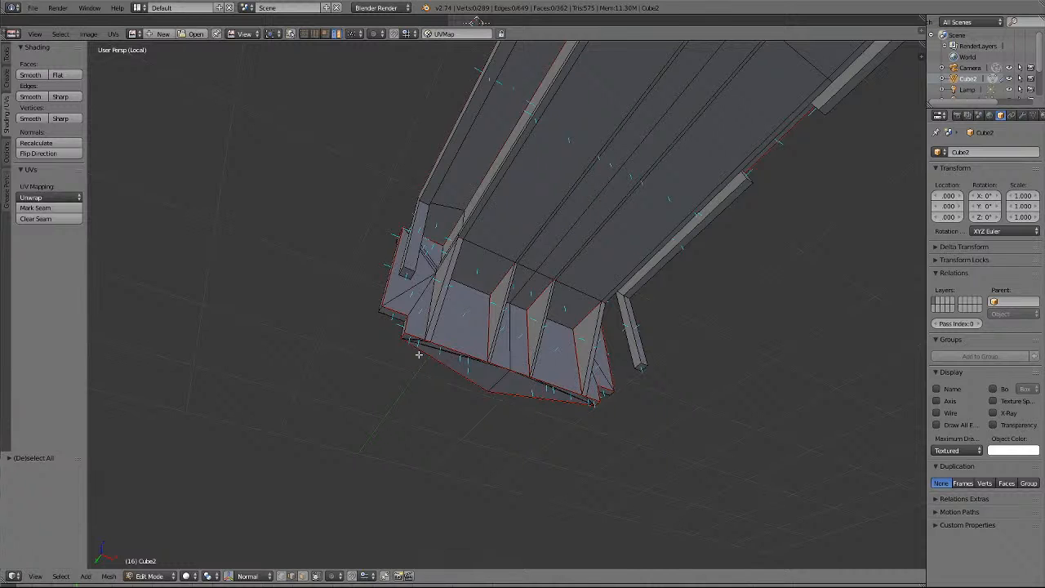
mouse_move(422, 347)
middle_down()
mouse_move(414, 373)
mouse_move(422, 347)
middle_up()
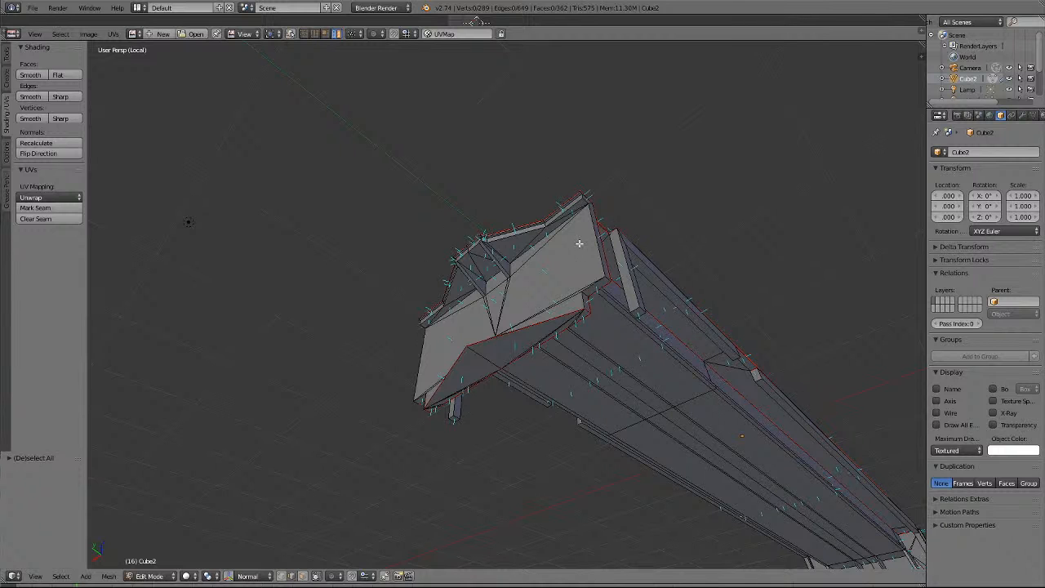
scroll(557, 251, up, 5)
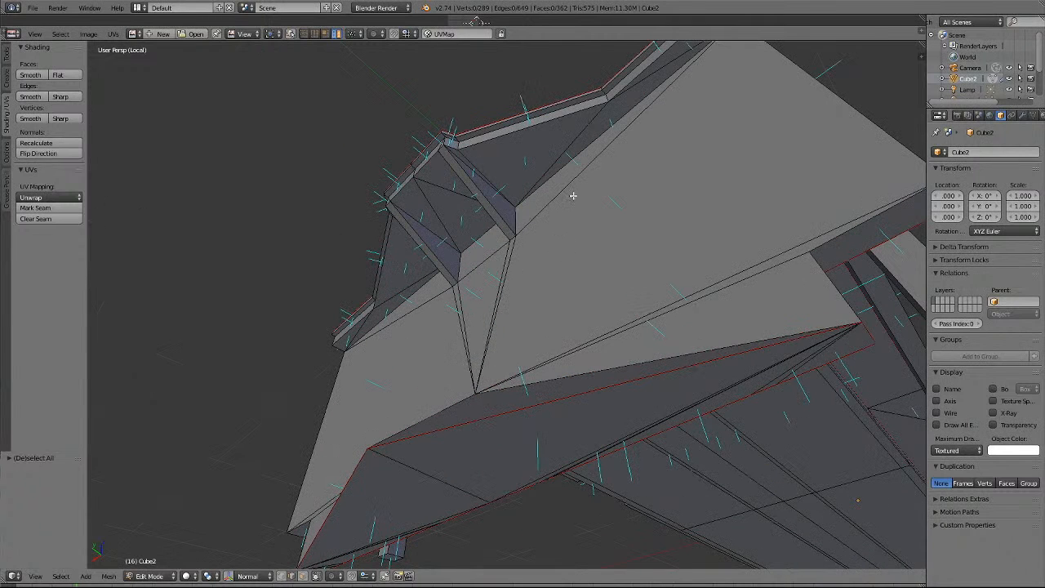
right_click(610, 127)
shift+right_click(794, 74)
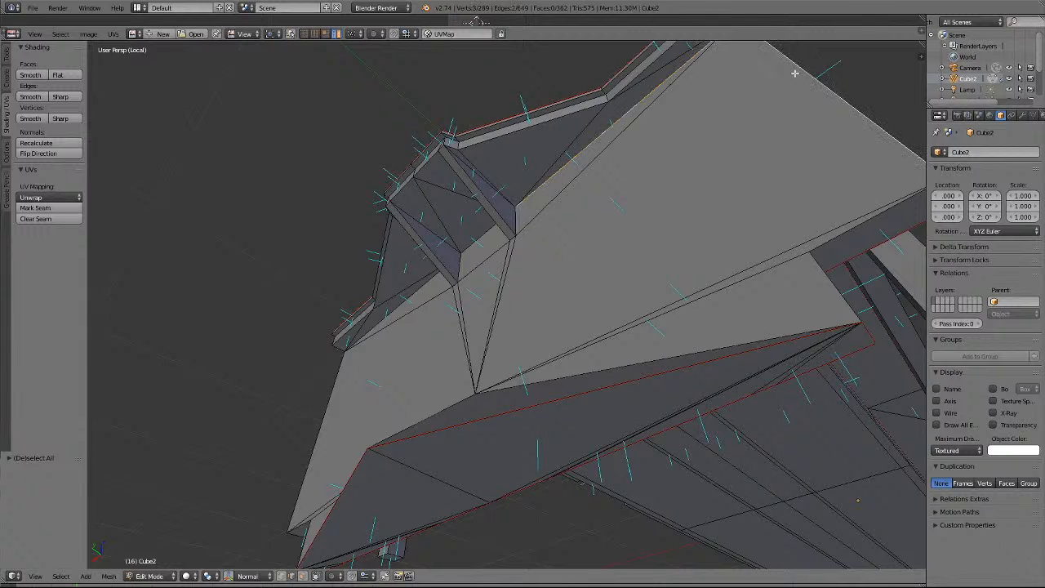
shift+right_click(512, 231)
shift+right_click(460, 266)
shift+right_click(465, 240)
shift+right_click(455, 284)
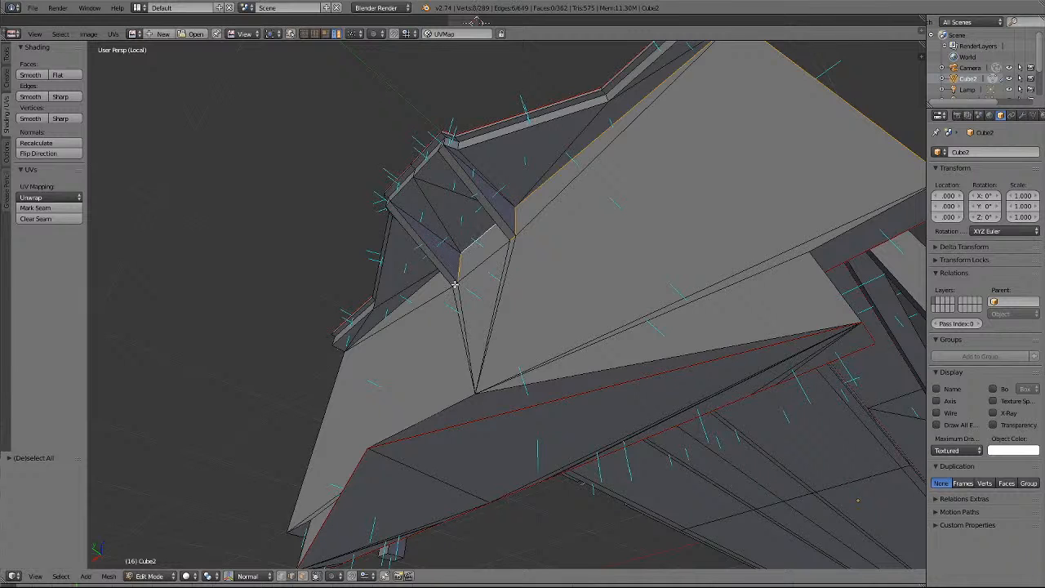
Add the outer face's other upper edge, its opposite side edge and the stepped corner edges at both ends to the selection.
alt+shift+right_click(414, 296)
shift+right_click(333, 384)
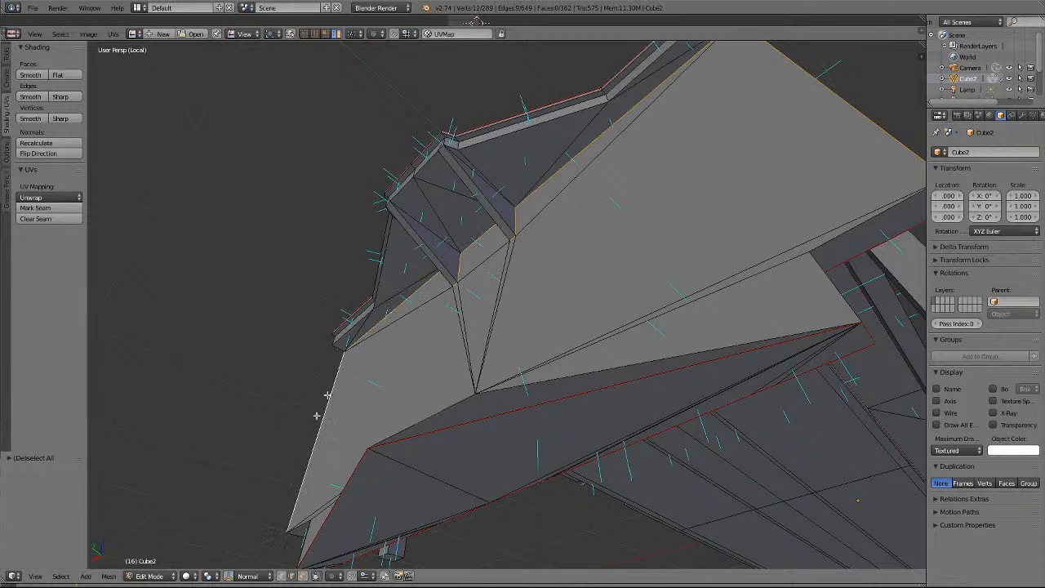
shift+right_click(299, 528)
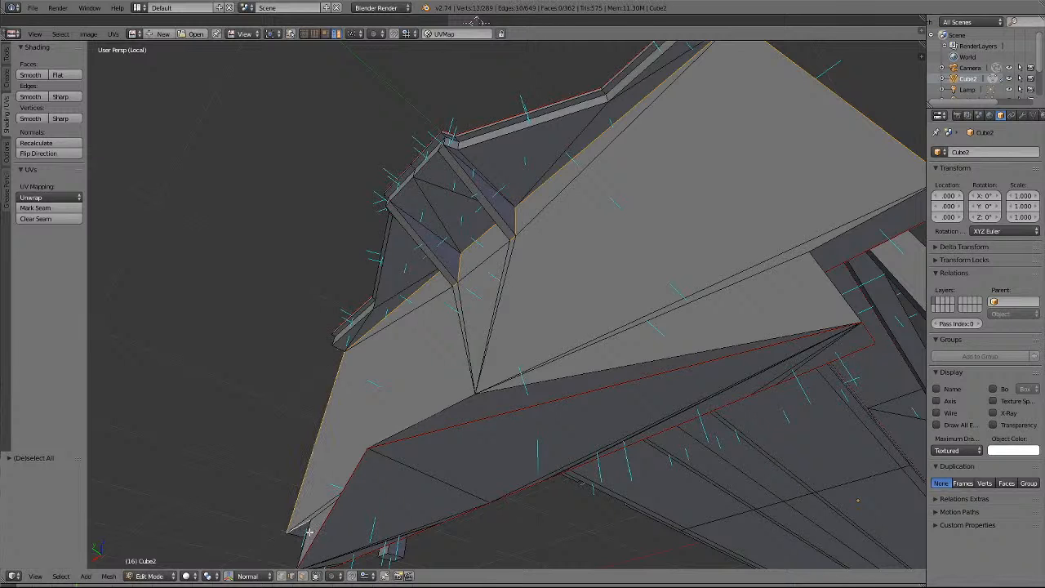
shift+right_click(310, 533)
shift+right_click(817, 273)
shift+right_click(838, 229)
scroll(604, 272, down, 2)
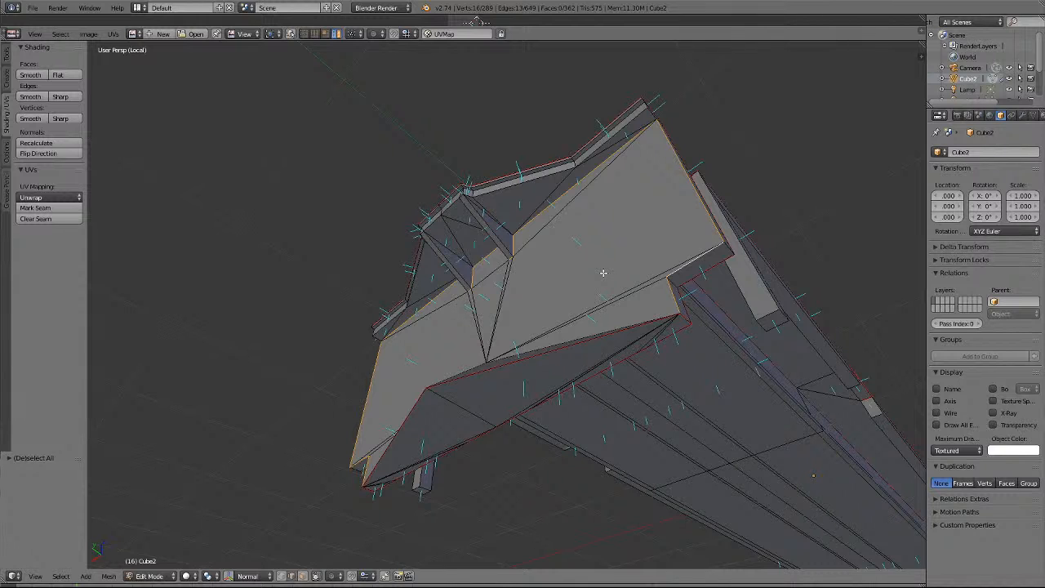
Add the long sloping edges on one side of the two central struts to the outer face's edge selection.
middle_drag(604, 272, 604, 272)
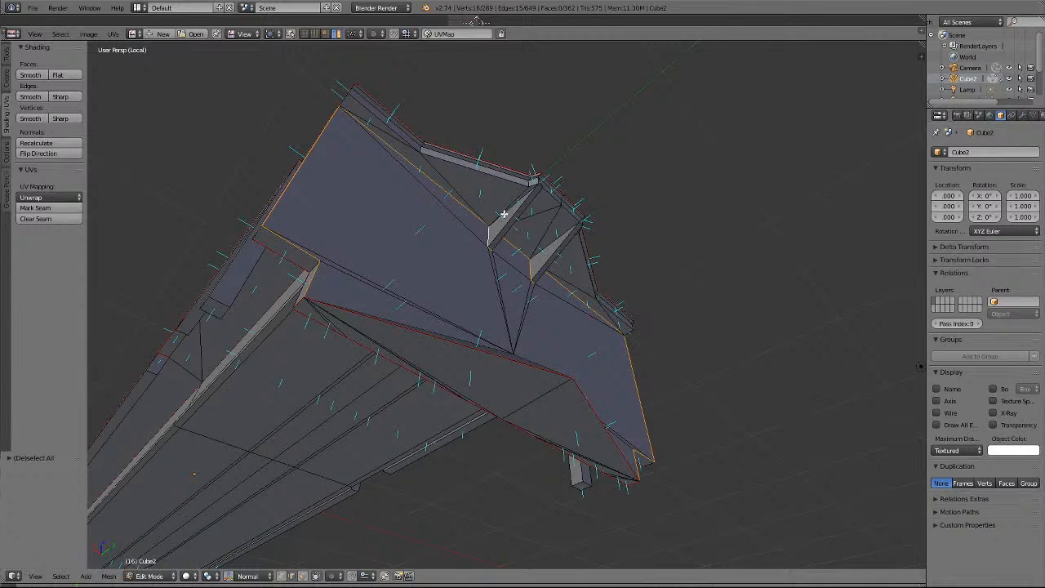
shift+right_click(553, 244)
key(KP_6)
key(KP_6)
key(KP_6)
key(KP_6)
key(KP_6)
key(KP_6)
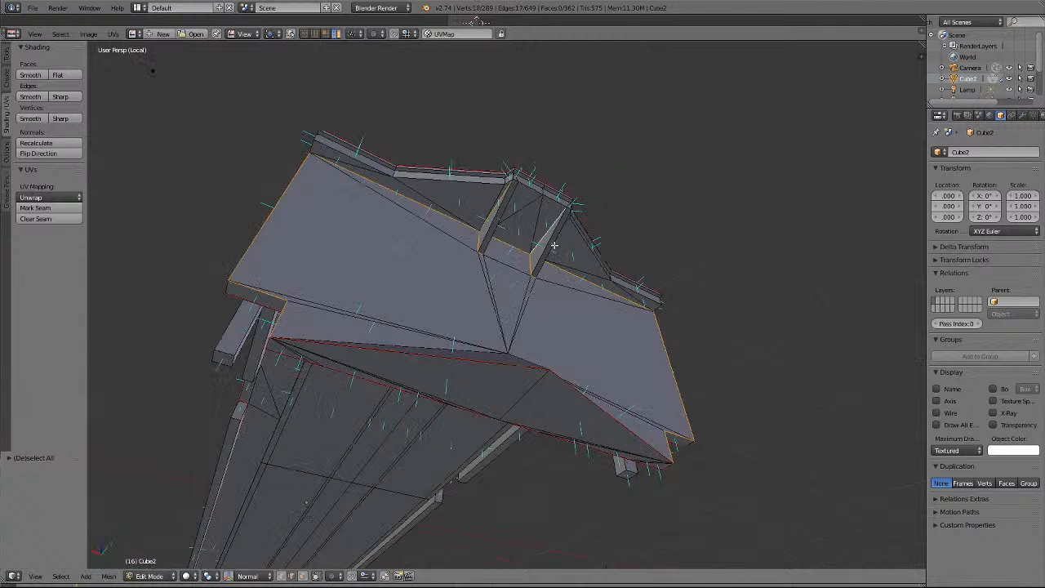
Add the matching sloping edges on the struts' other side, mark the whole selection as seams and deselect everything.
scroll(554, 245, up, 3)
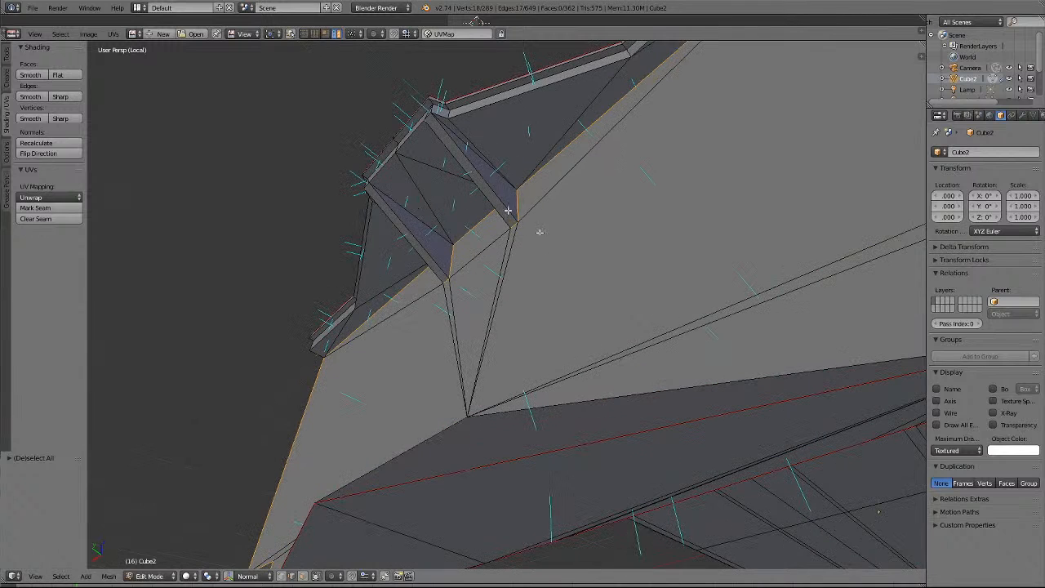
shift+right_click(411, 210)
shift+right_click(472, 151)
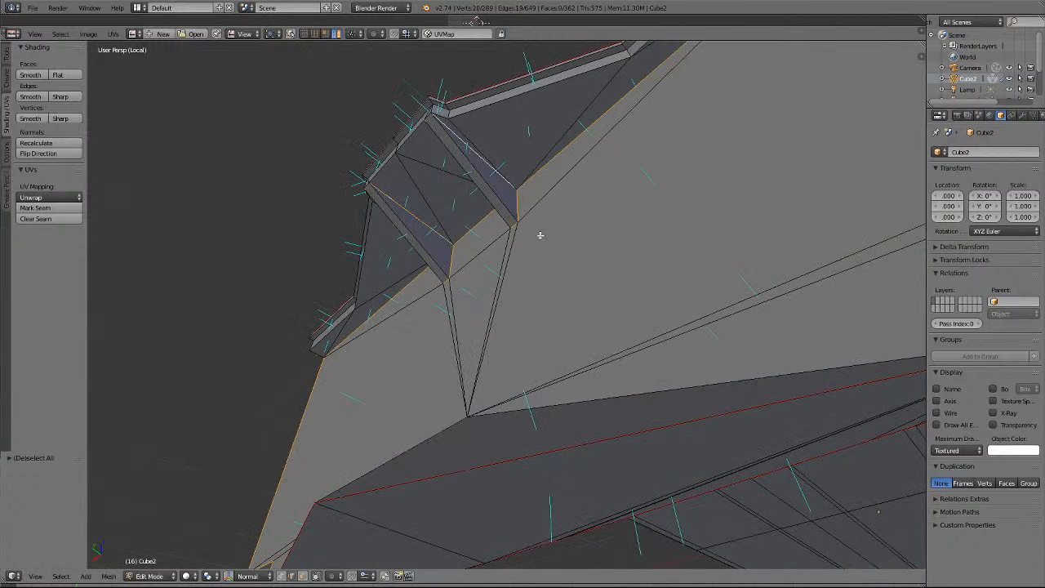
scroll(539, 235, down, 4)
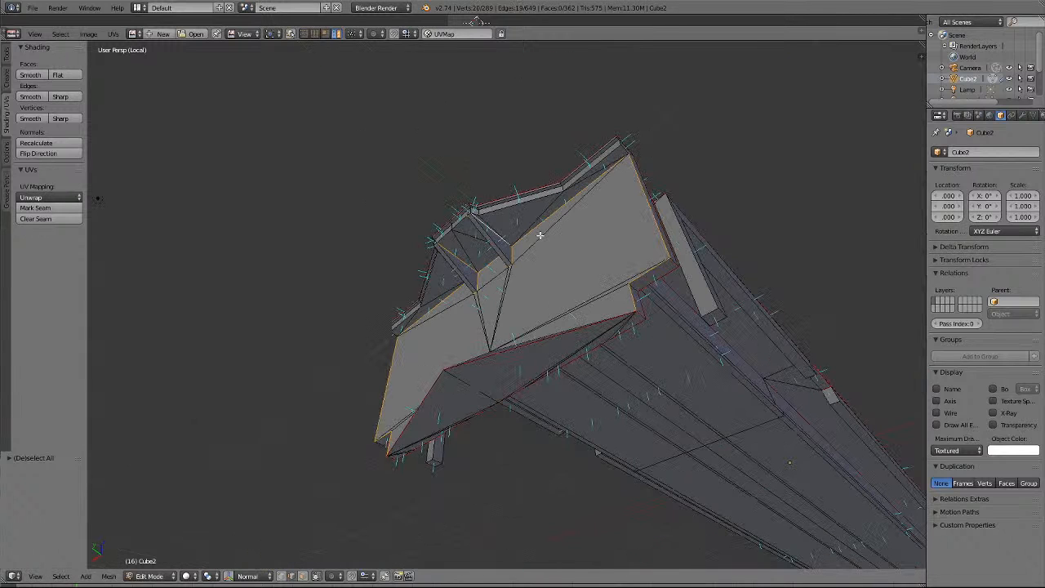
click(37, 207)
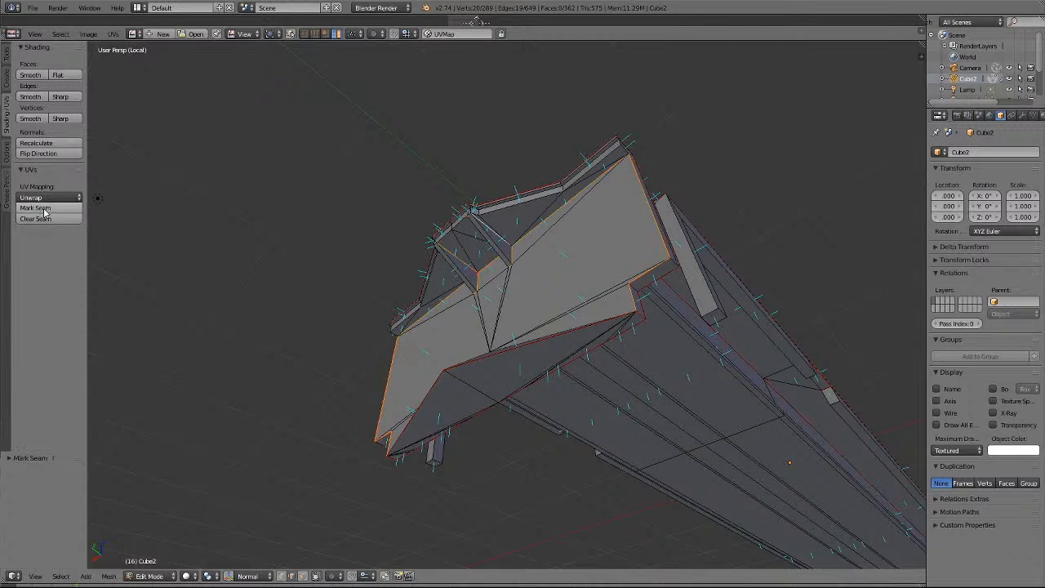
key(a)
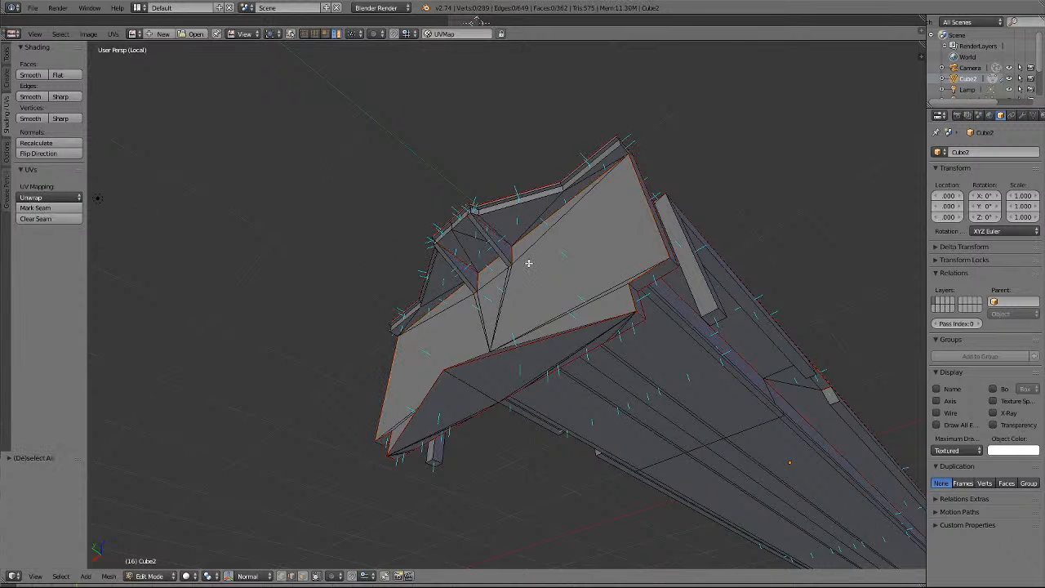
Mark the upper rim's lower edges beside and between the two struts as seams and deselect everything.
scroll(528, 263, up, 2)
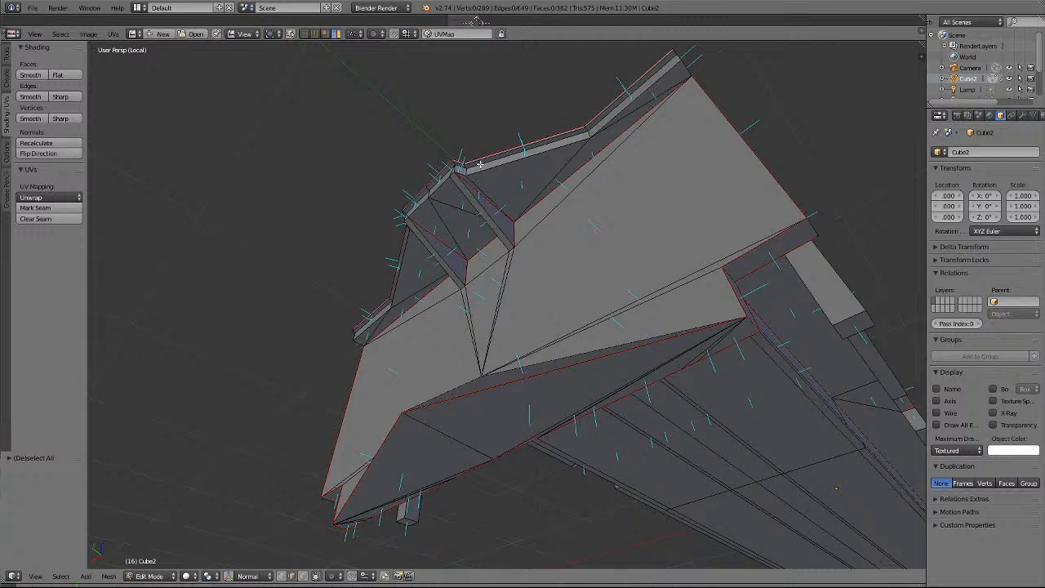
scroll(481, 165, up, 2)
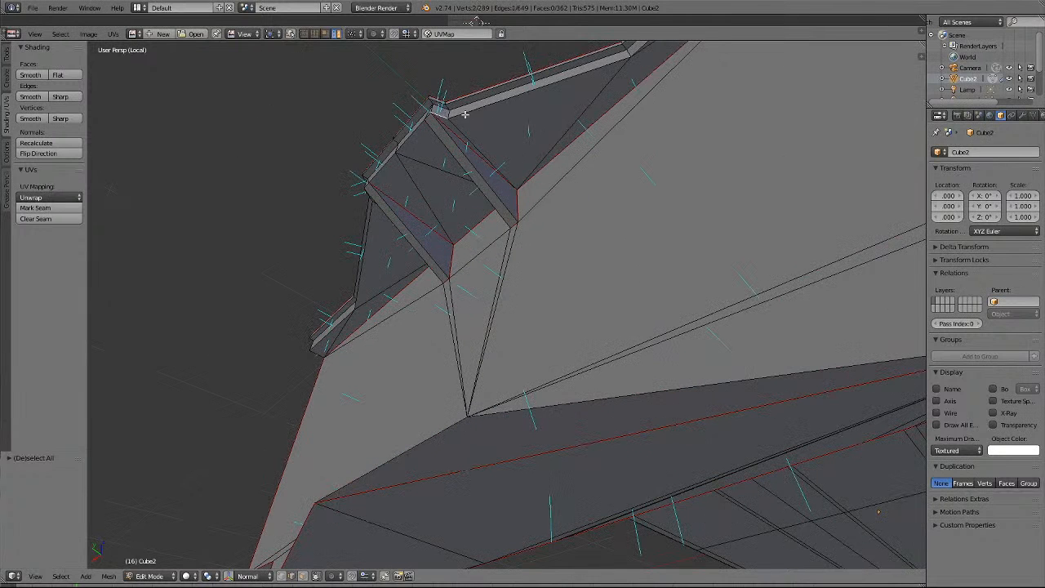
scroll(608, 107, down, 2)
shift+click(632, 98)
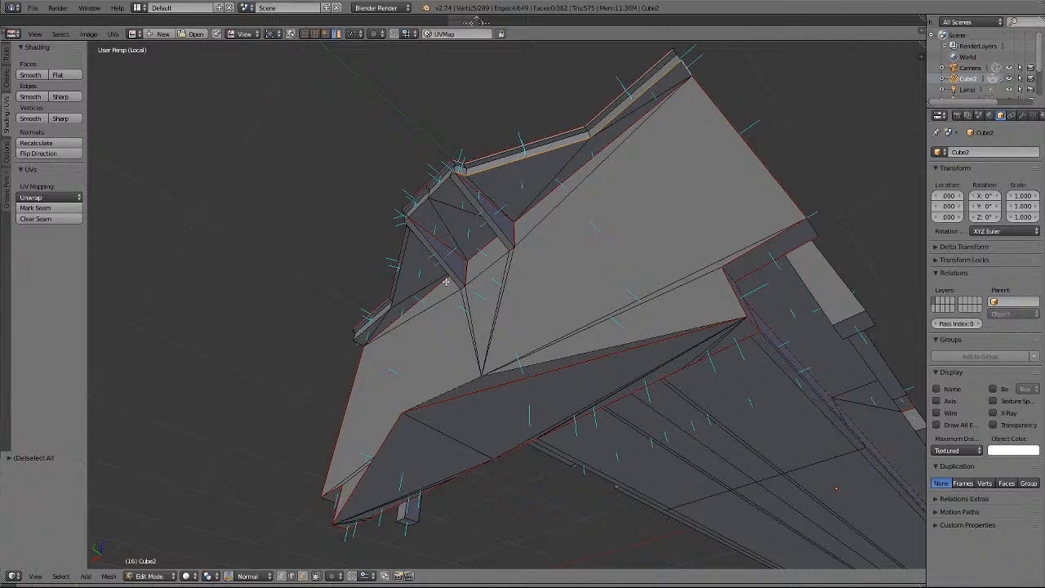
shift+click(408, 267)
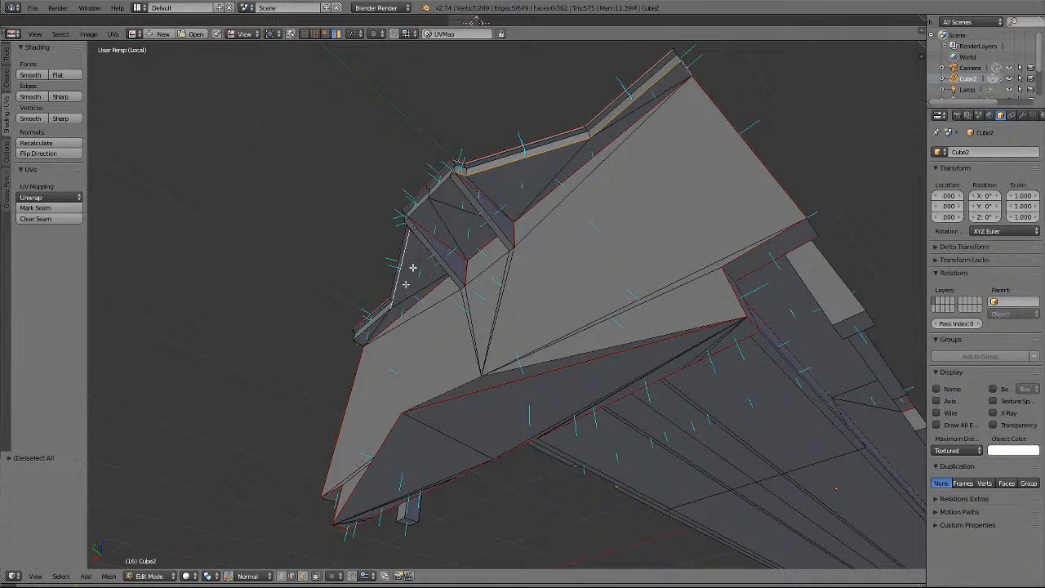
shift+click(371, 327)
click(50, 209)
key(a)
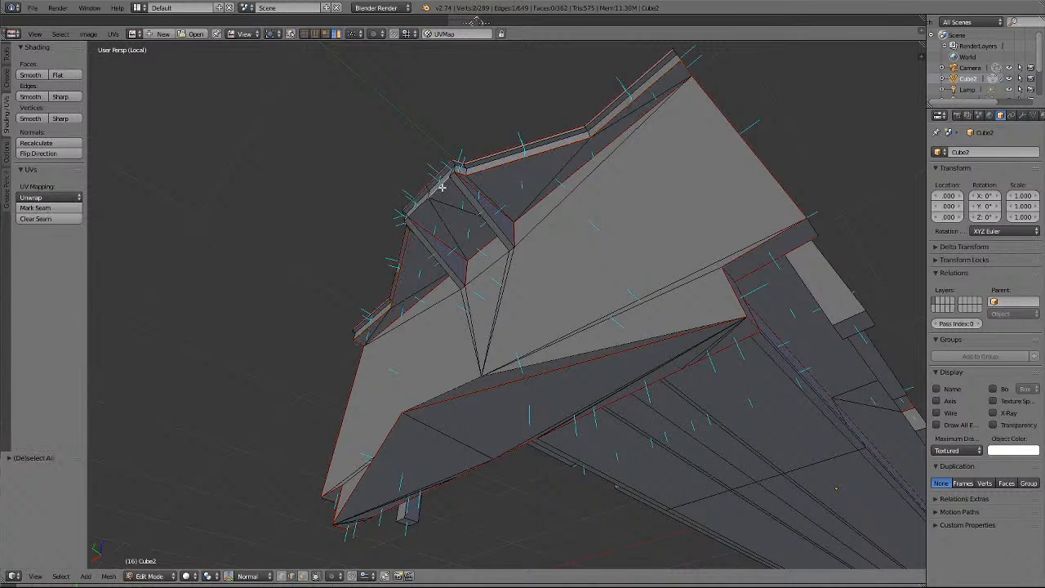
click(36, 210)
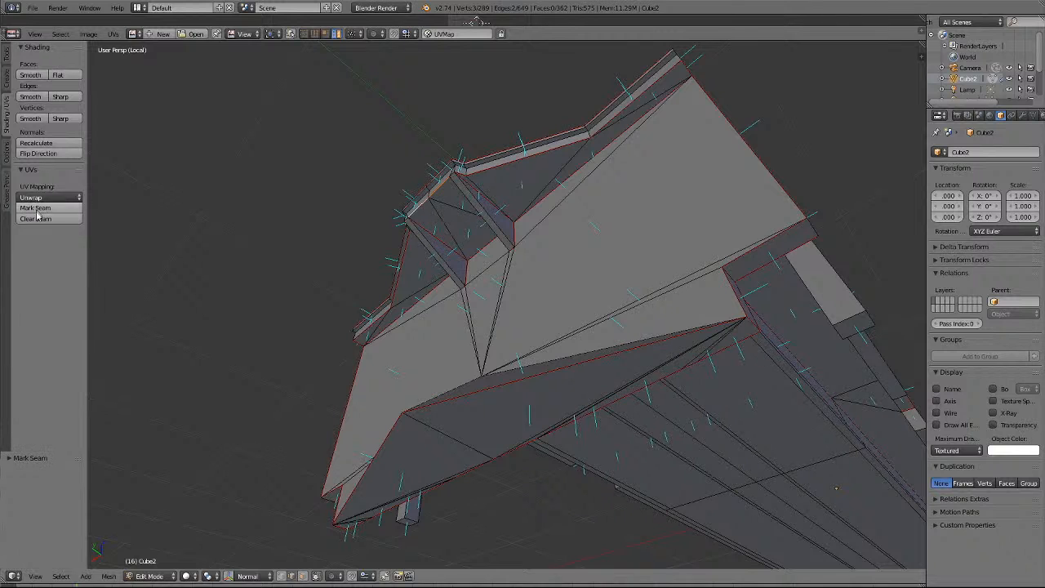
key(a)
Mark the fold edge from the outer face's central point to the lower wedge's corner as a seam and deselect it.
key(KP_4)
key(KP_4)
key(KP_4)
key(KP_4)
key(KP_4)
key(KP_4)
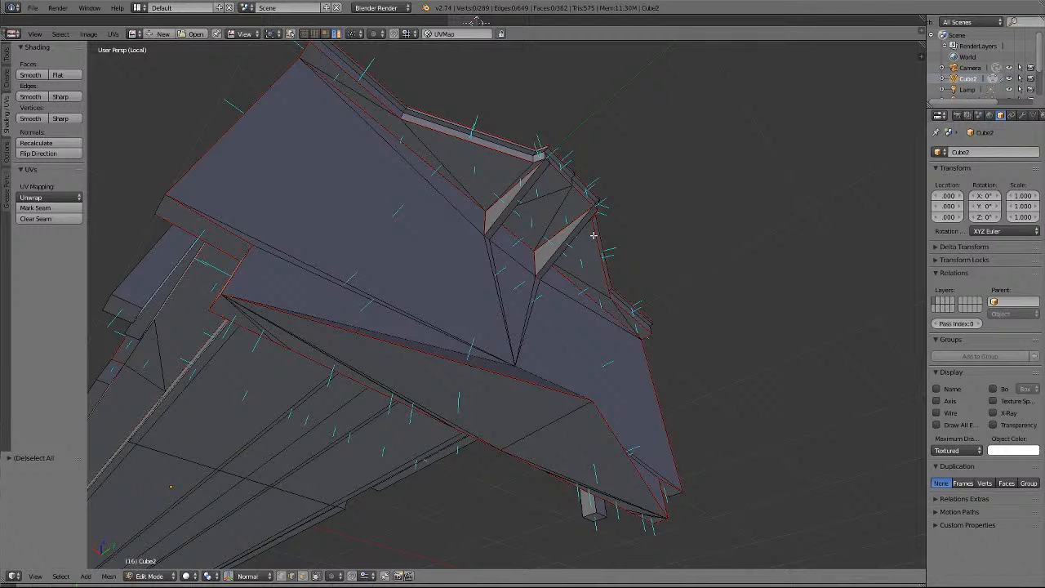
mouse_move(593, 235)
middle_down()
mouse_move(674, 450)
mouse_move(560, 352)
mouse_move(594, 235)
middle_up()
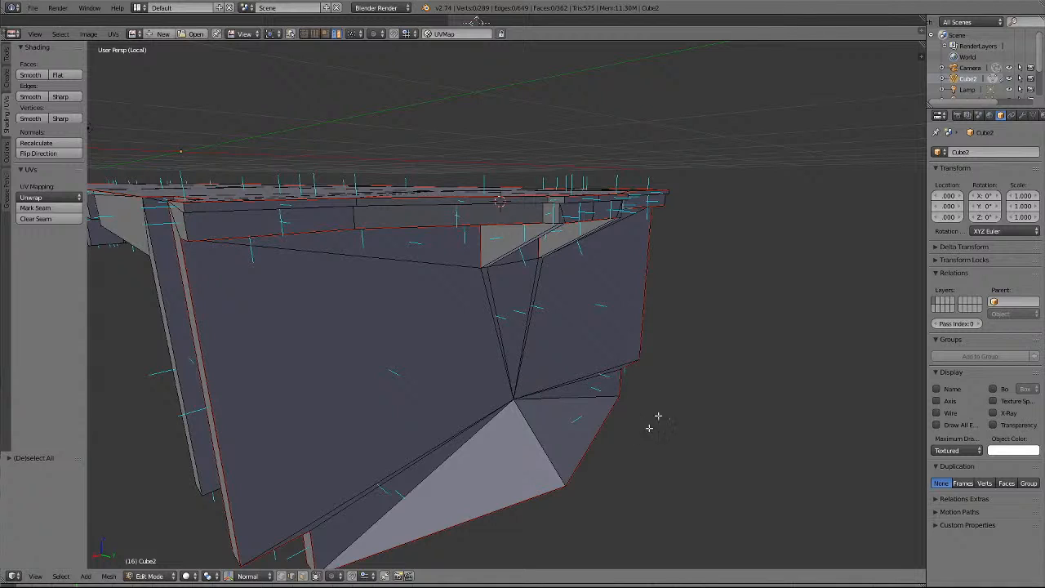
right_click(532, 434)
click(38, 209)
key(a)
scroll(521, 456, down, 1)
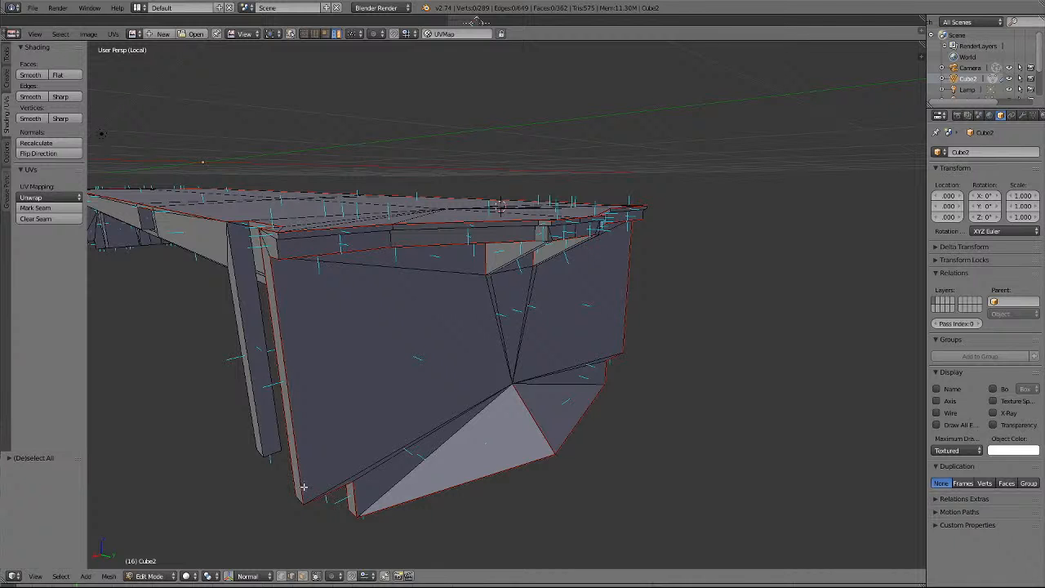
Select the outermost rib's base edge on the end plate's inner side and the beam side's vertical edge above it.
middle_drag(304, 487, 303, 486)
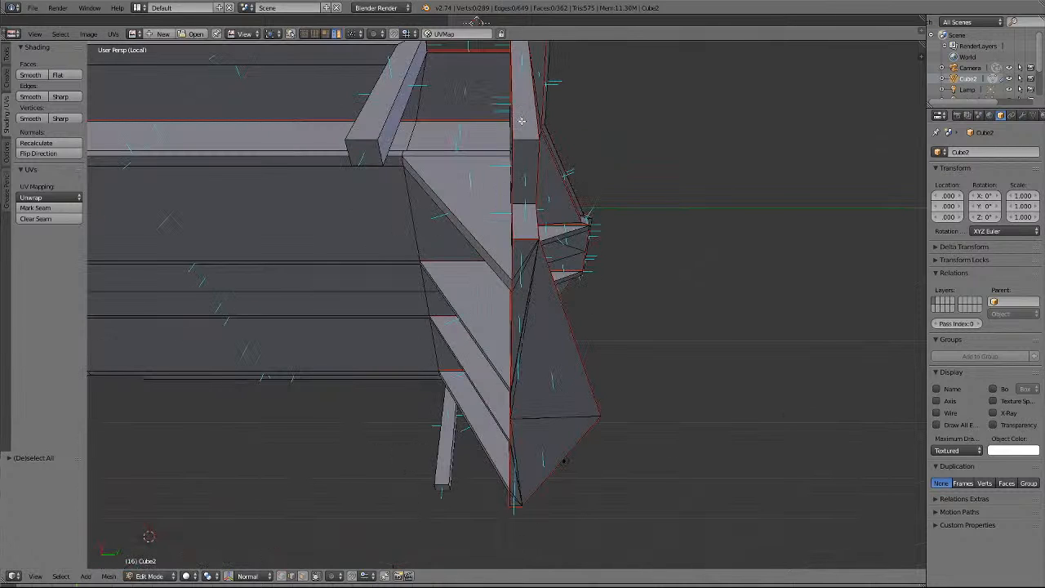
middle_drag(520, 111, 520, 111)
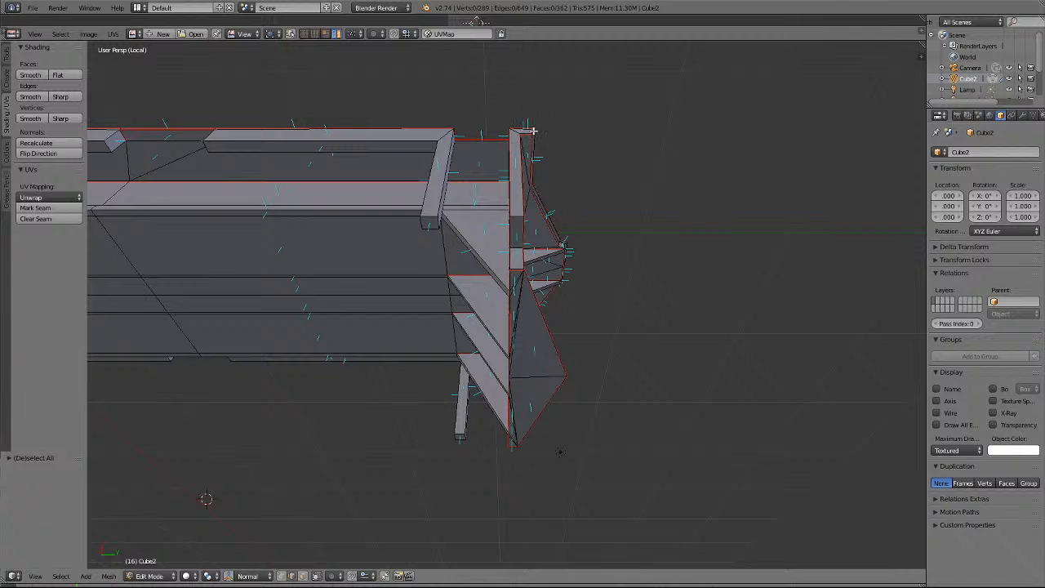
middle_drag(530, 135, 533, 137)
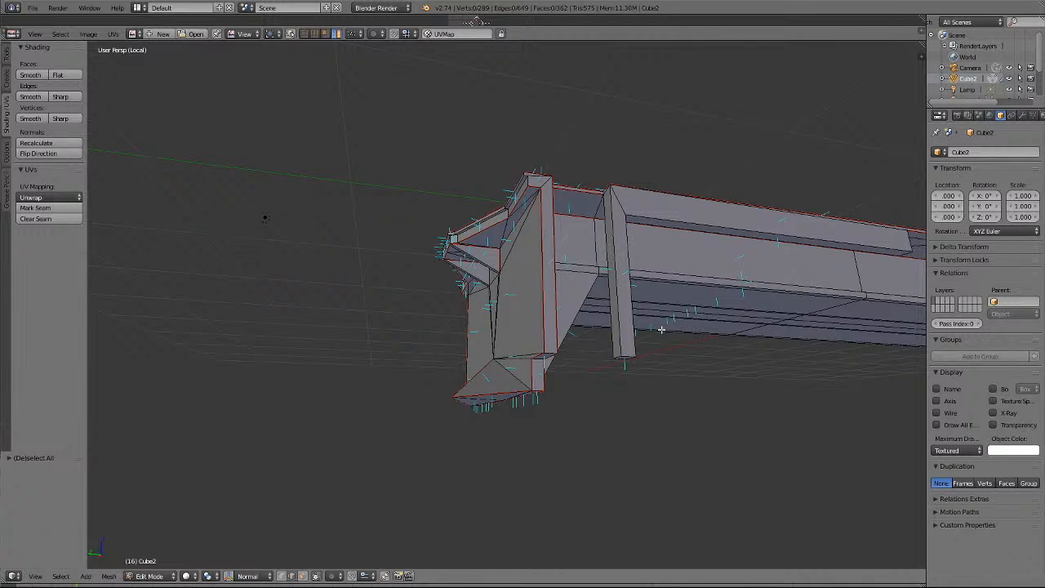
middle_drag(661, 329, 661, 329)
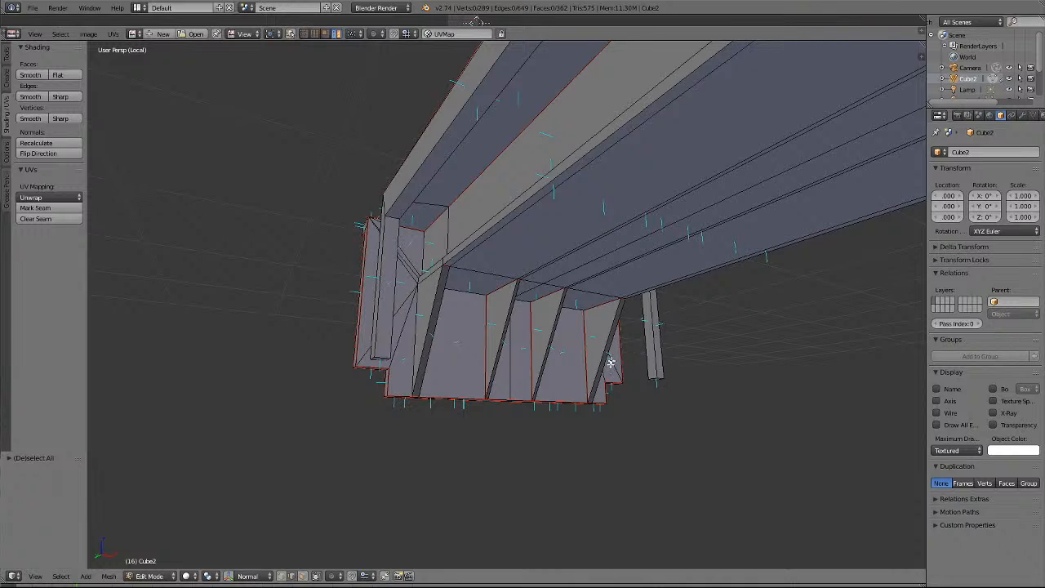
scroll(608, 365, up, 2)
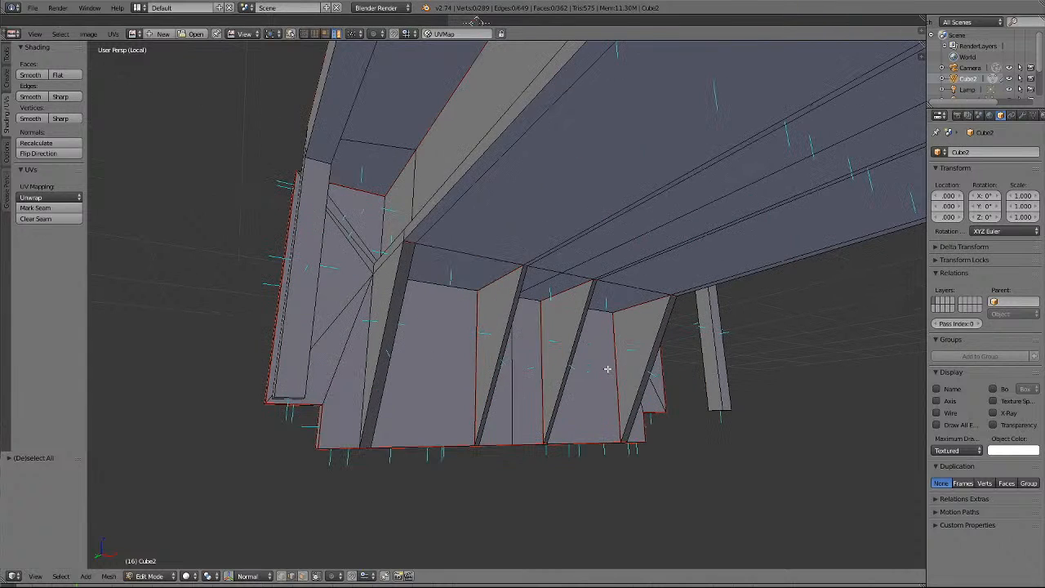
right_click(371, 331)
shift+right_click(373, 269)
shift+right_click(385, 242)
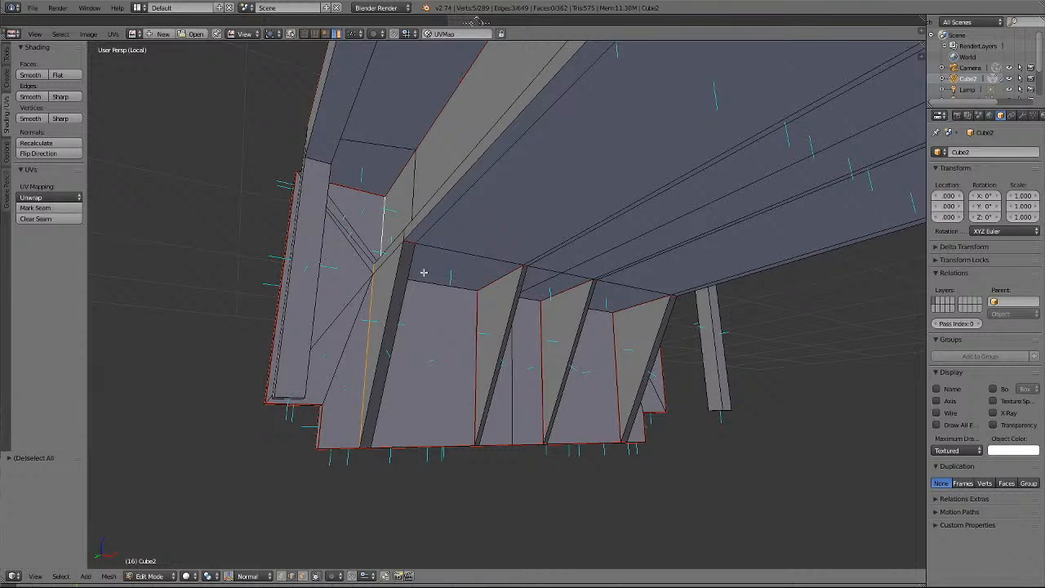
Switch the viewport to wireframe shading and add the short edge joining the rib's base edge to the beam's vertical edge.
middle_drag(424, 273, 424, 273)
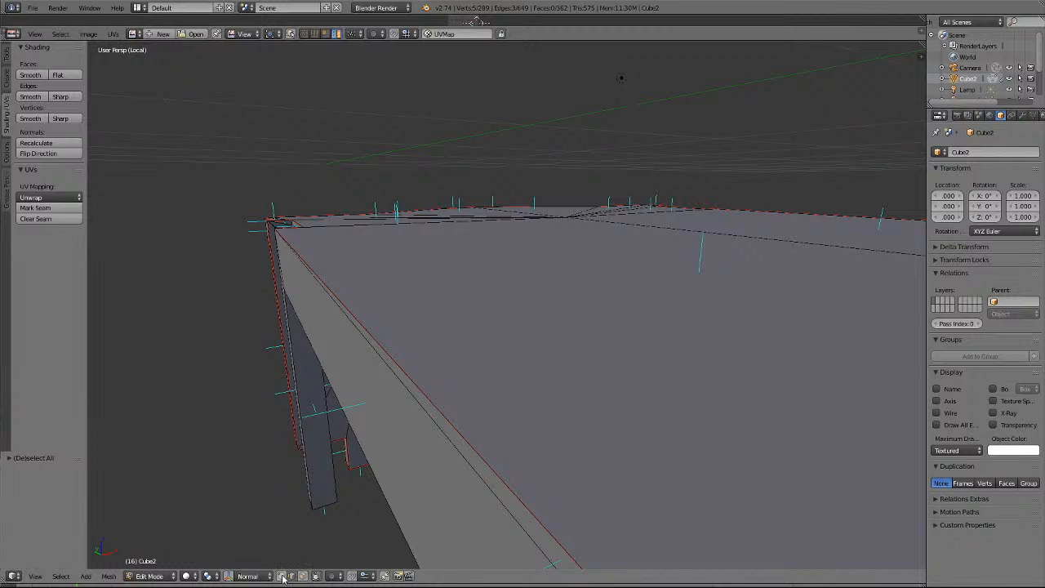
click(199, 577)
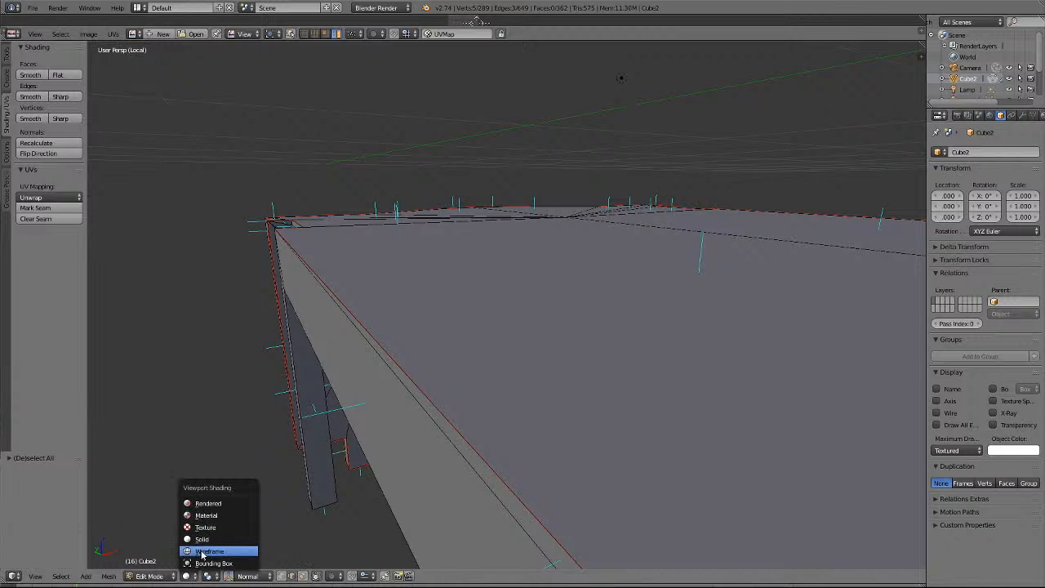
click(201, 553)
scroll(309, 477, up, 3)
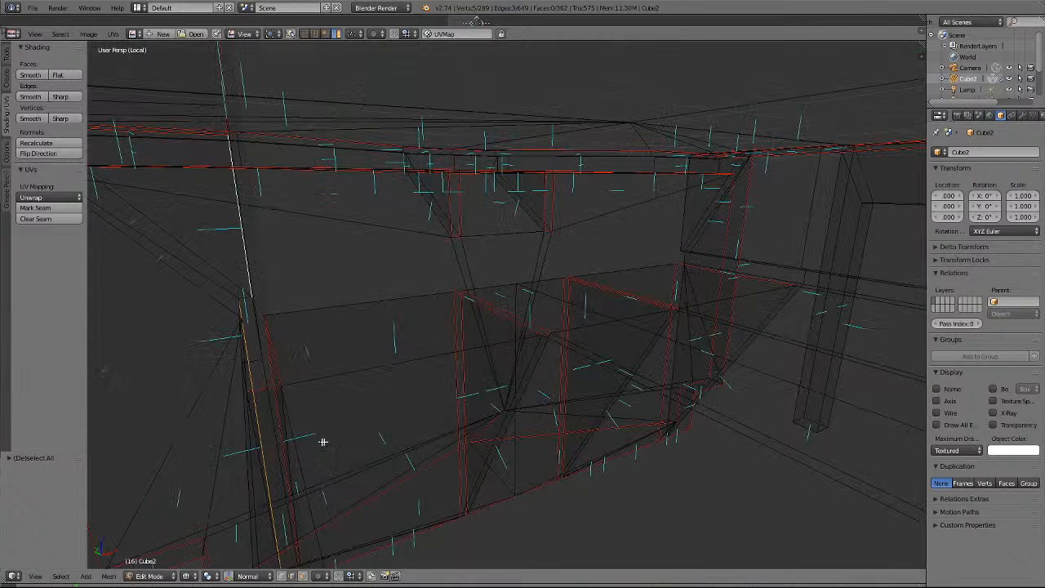
scroll(324, 442, up, 2)
scroll(325, 441, up, 1)
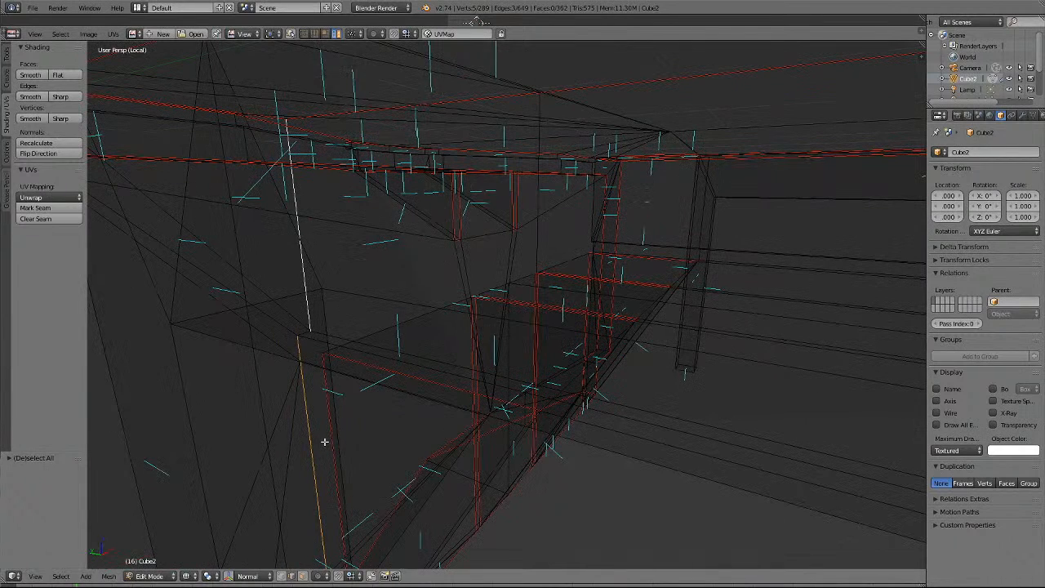
shift+right_click(304, 333)
Mark the selected edges where the outermost rib and beam side meet the end plate as seams and deselect everything.
scroll(438, 406, down, 5)
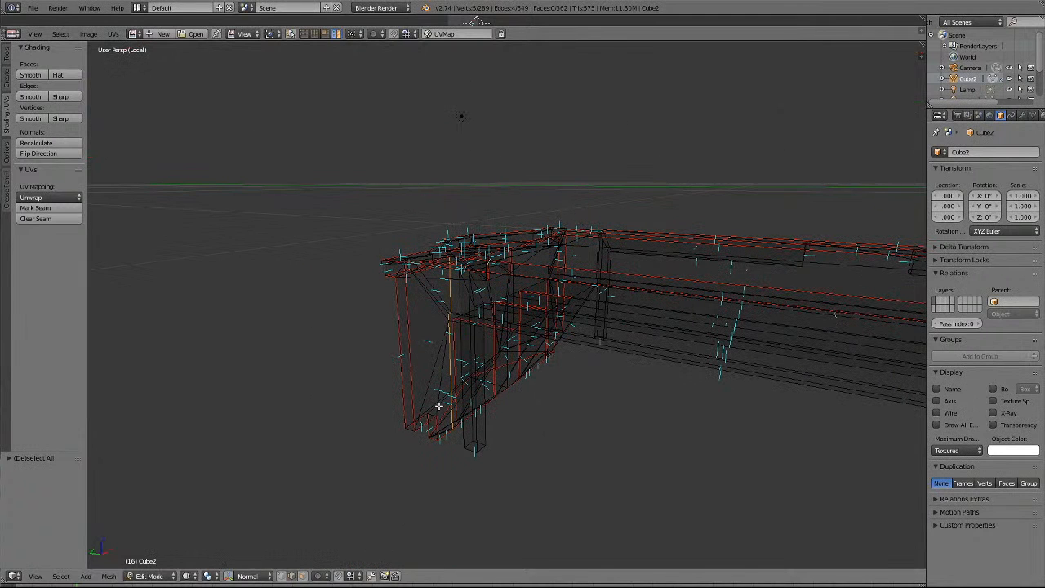
scroll(439, 406, up, 1)
key(KP_2)
key(KP_2)
key(KP_2)
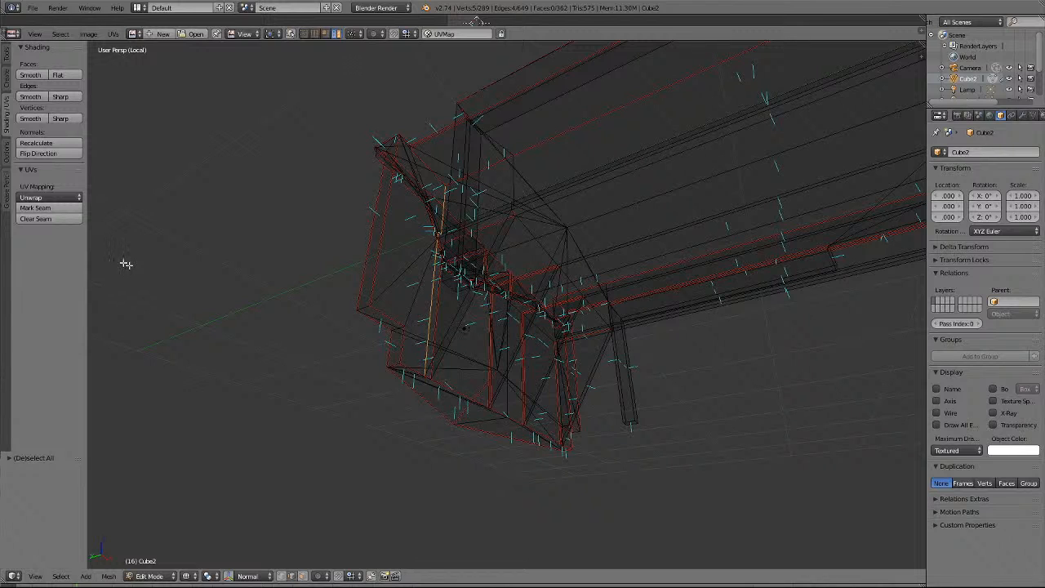
click(36, 208)
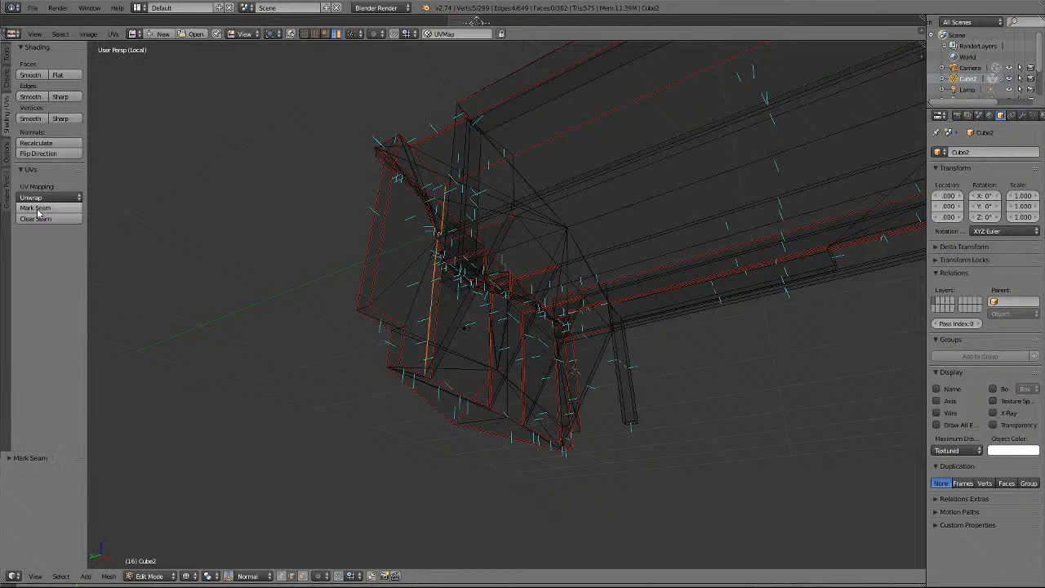
key(a)
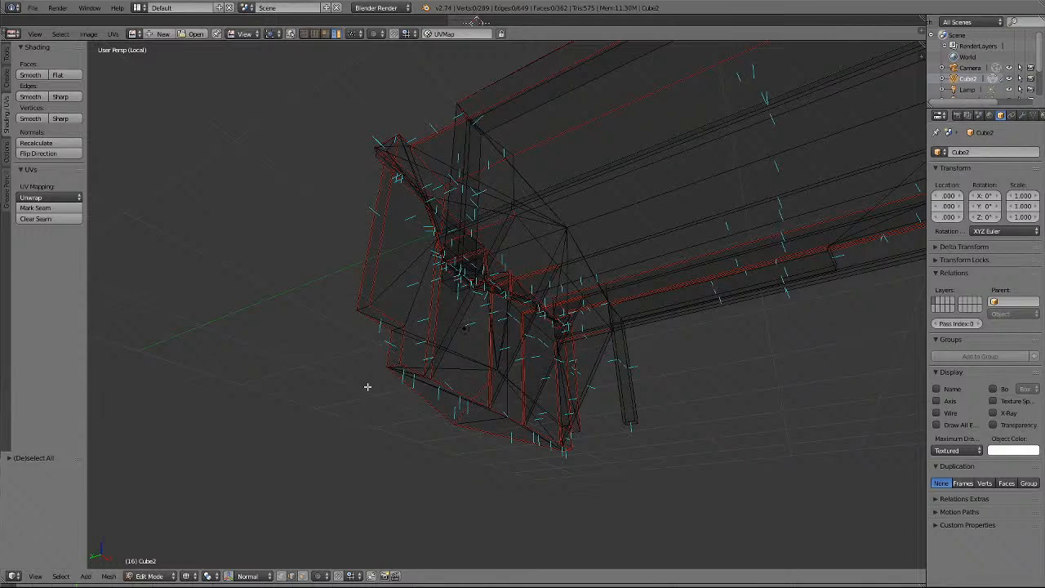
Examine the end plate and ribs from the opposite side in wireframe for edges still missing seams.
key(KP_6)
key(KP_6)
key(KP_6)
key(KP_6)
key(KP_6)
key(KP_6)
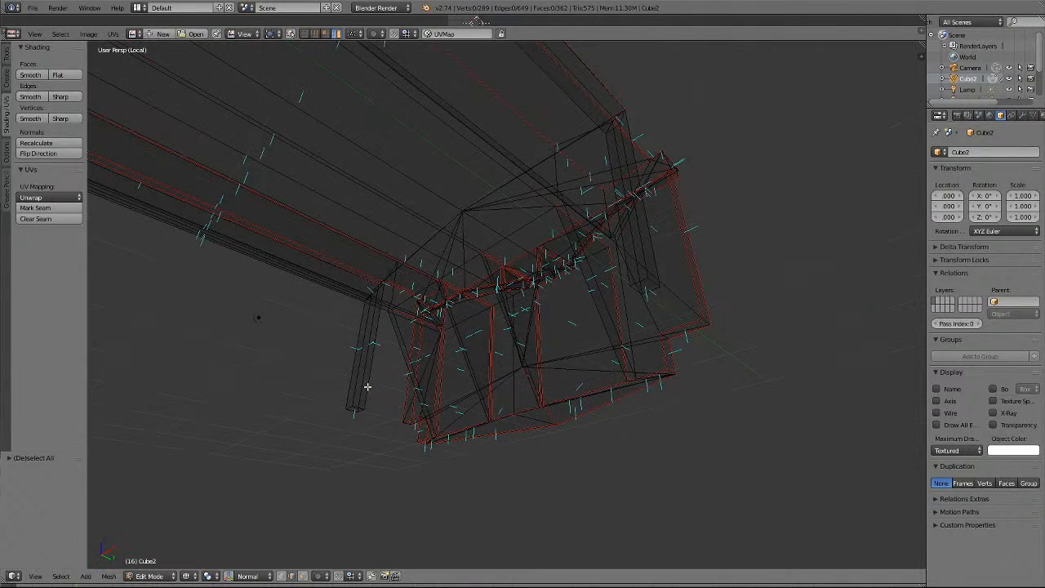
key(KP_6)
key(KP_6)
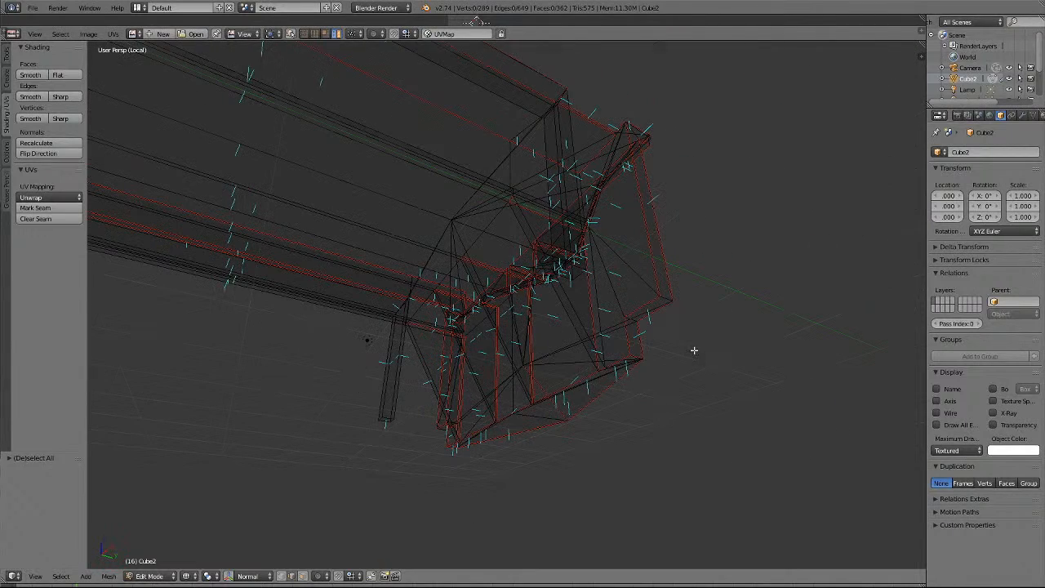
Switch the viewport shading from wireframe to Solid.
scroll(694, 350, up, 3)
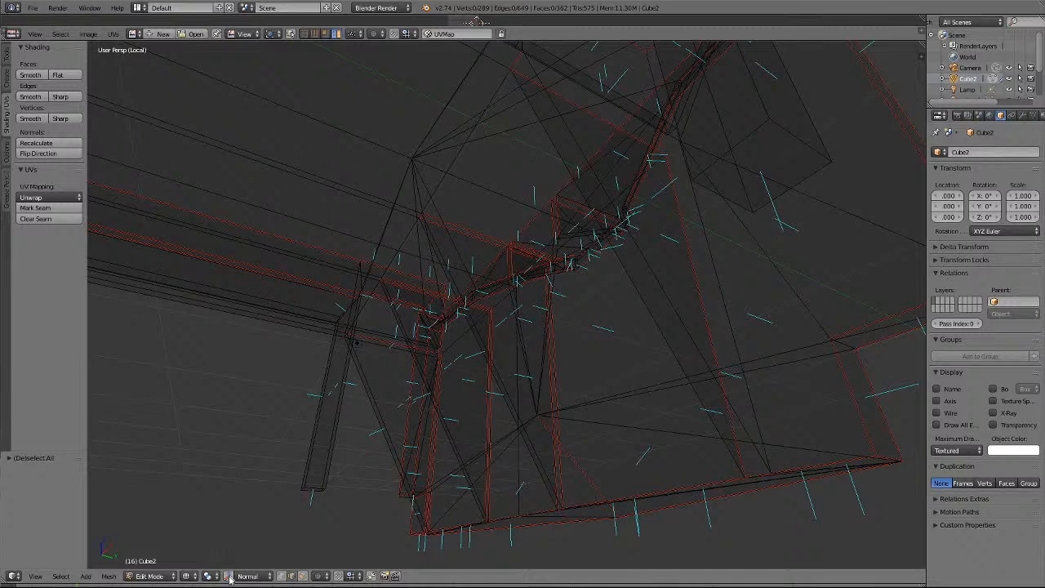
click(192, 577)
click(201, 542)
scroll(641, 309, down, 4)
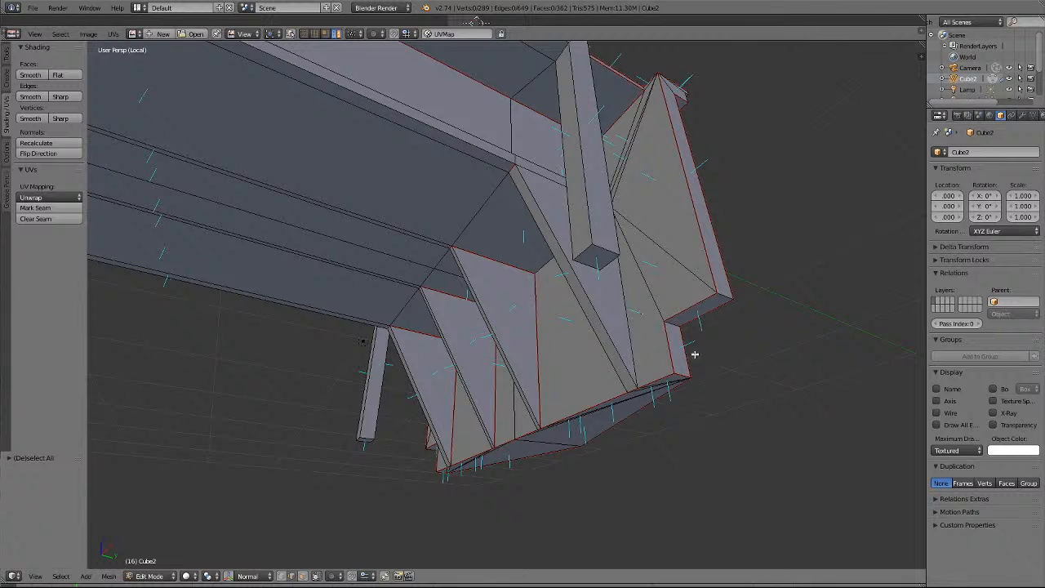
Mark the inner vertical edges of the end panel, including the short piece at the rail junction, as a seam and clear the selection.
right_click(632, 323)
middle_drag(633, 320, 633, 319)
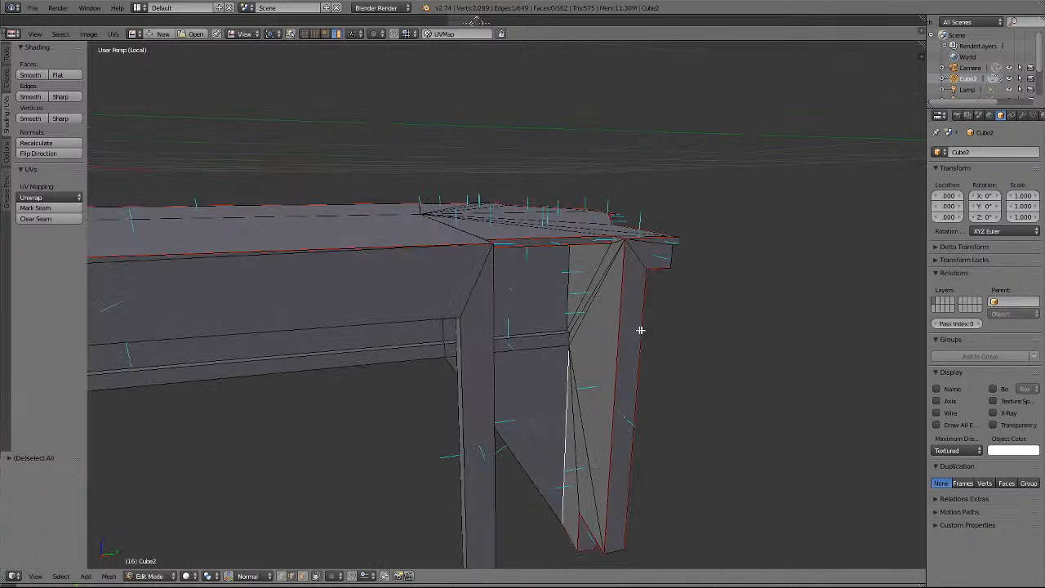
scroll(642, 327, up, 5)
shift+click(621, 221)
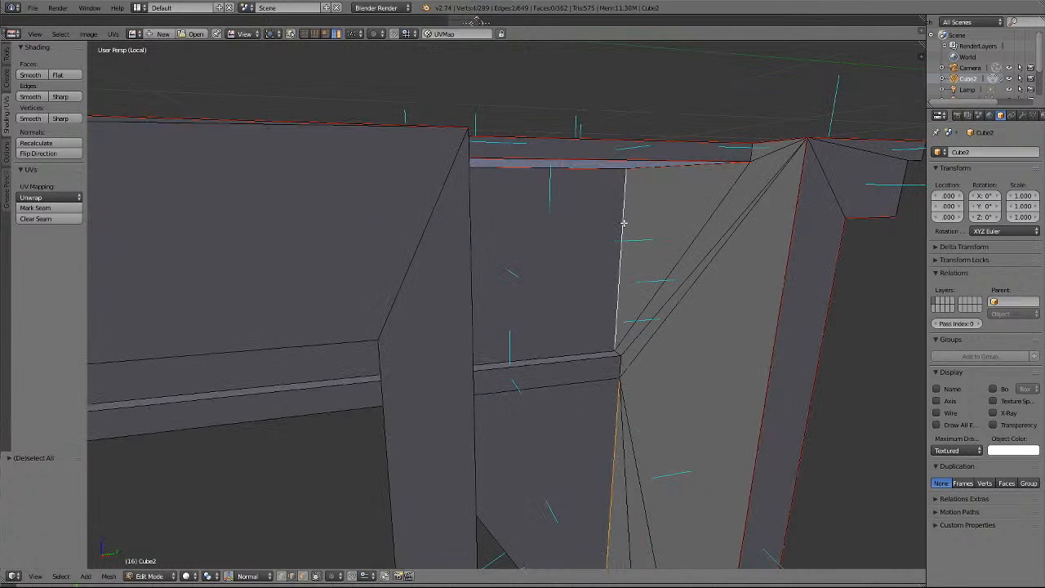
shift+click(620, 352)
click(37, 209)
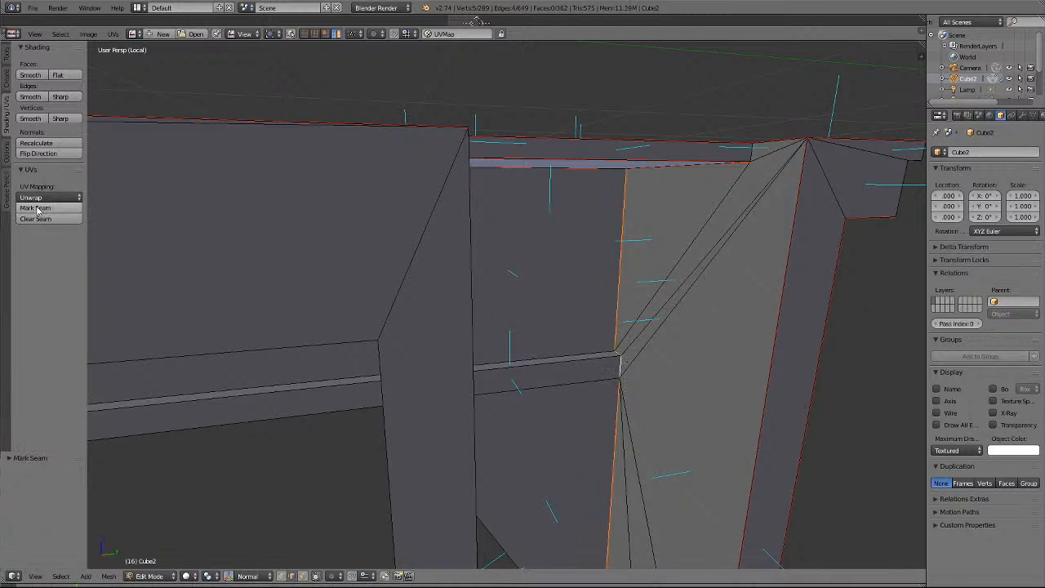
key(a)
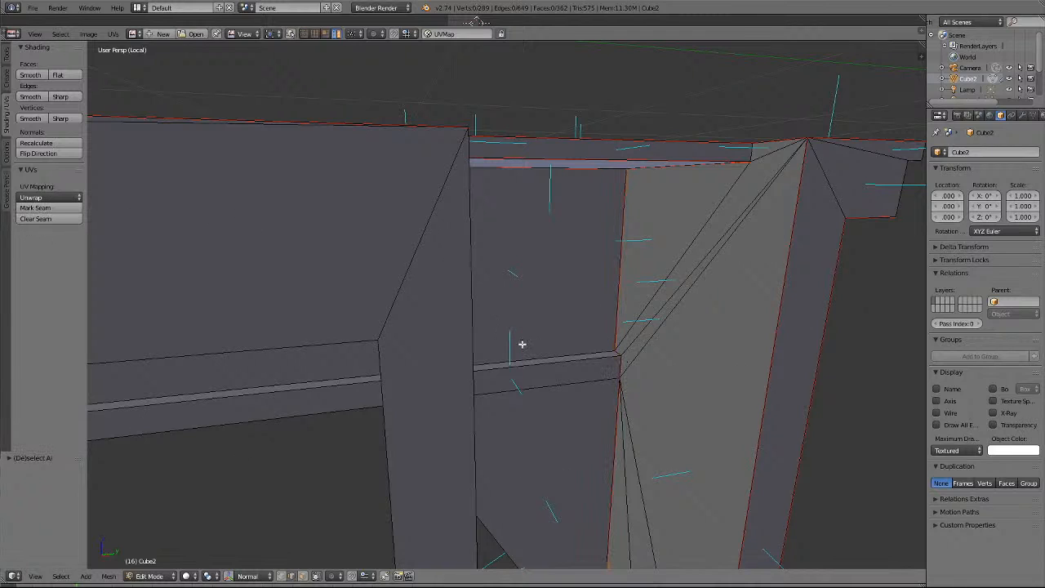
Mark the short vertical edge just beneath the top surface beside the end panel as a seam, then deselect everything.
click(752, 152)
click(36, 209)
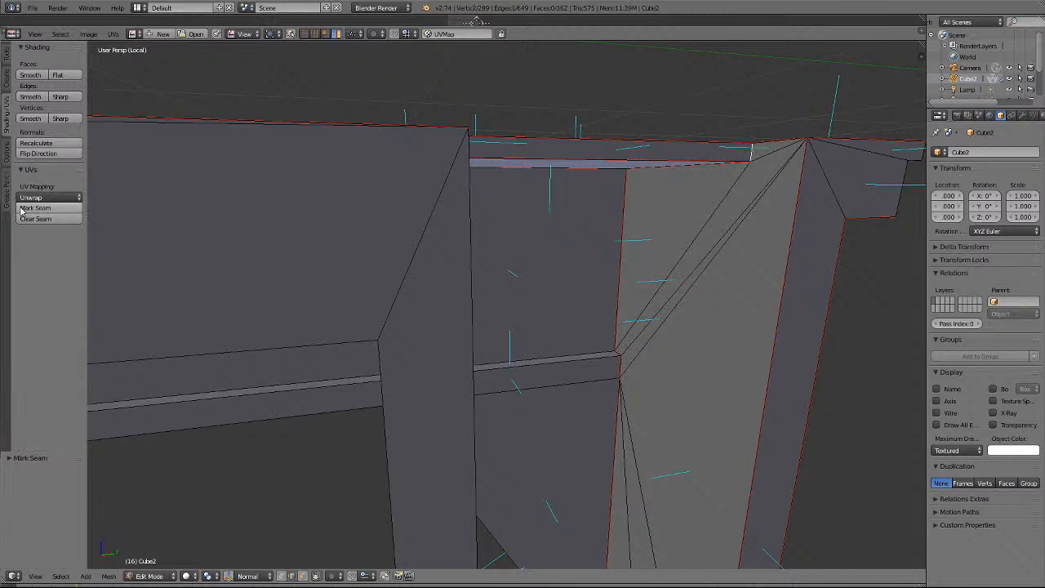
key(a)
Mark the short edge beneath the top surface, between the leg and the end panel at the opposite end, as a seam.
scroll(576, 227, down, 10)
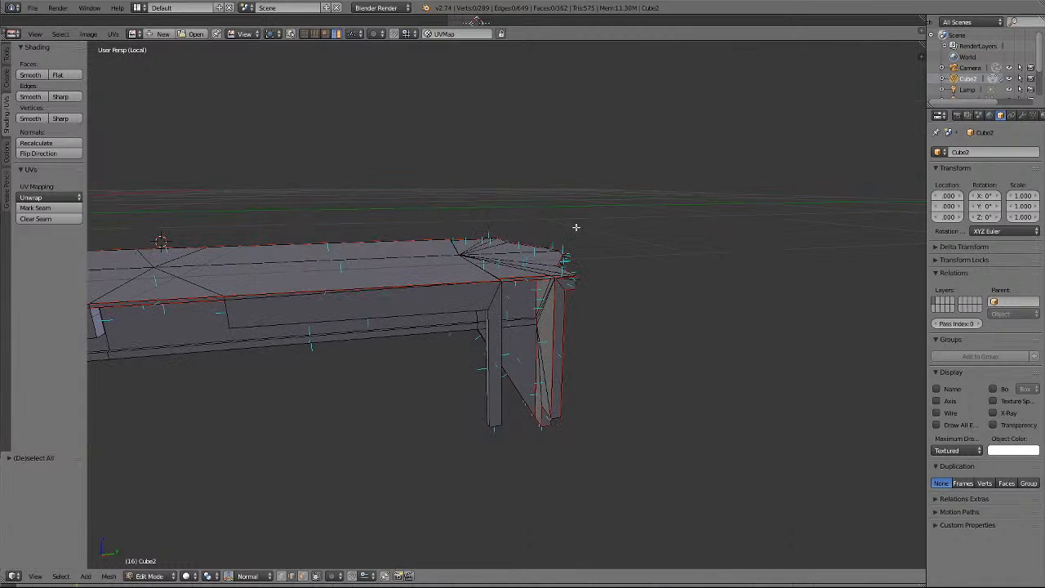
key(KP_2)
key(KP_2)
key(KP_2)
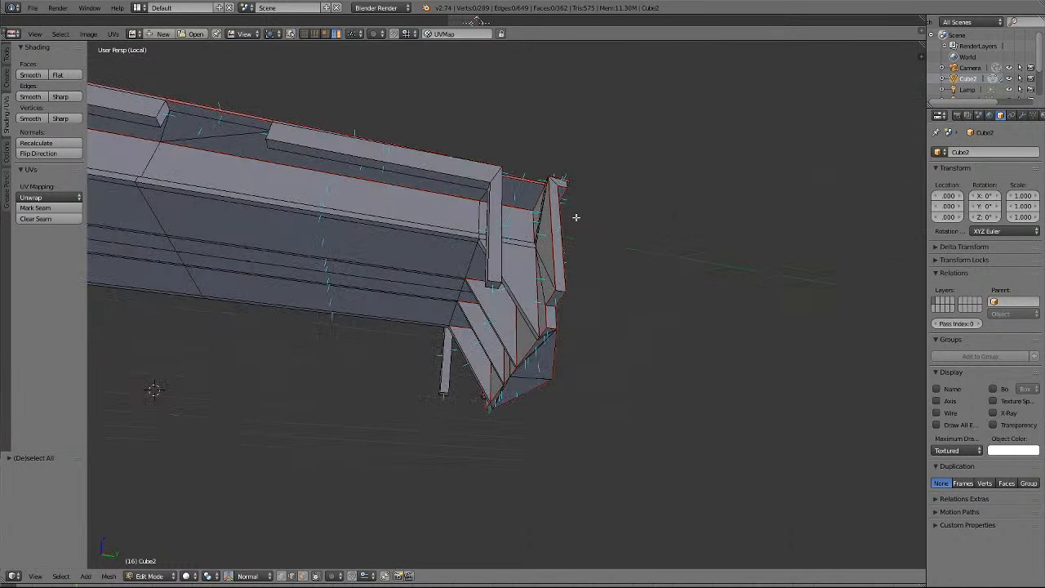
key(KP_4)
key(KP_4)
key(KP_4)
key(KP_4)
key(KP_4)
key(KP_4)
key(KP_4)
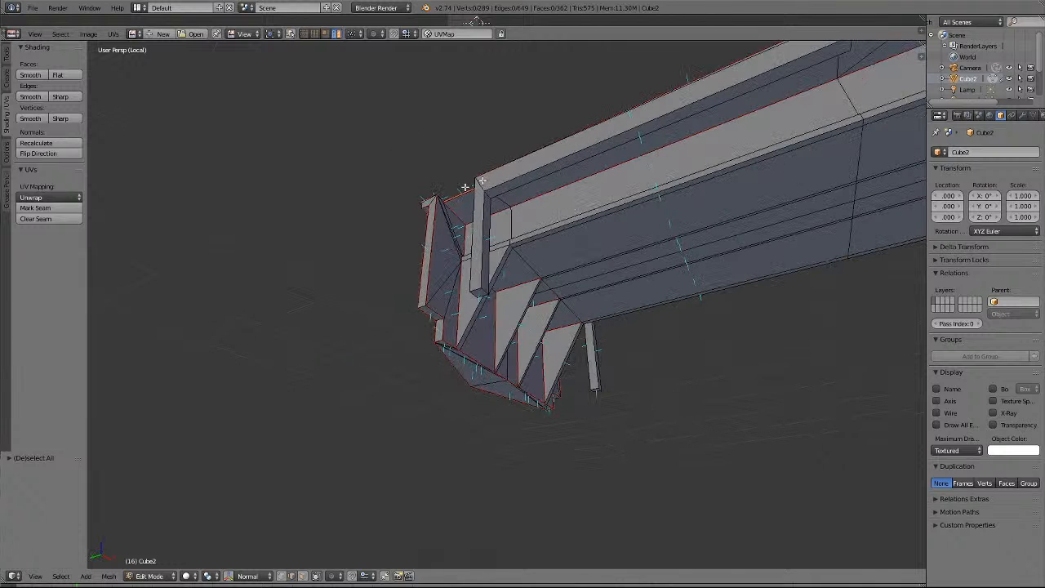
scroll(427, 201, up, 6)
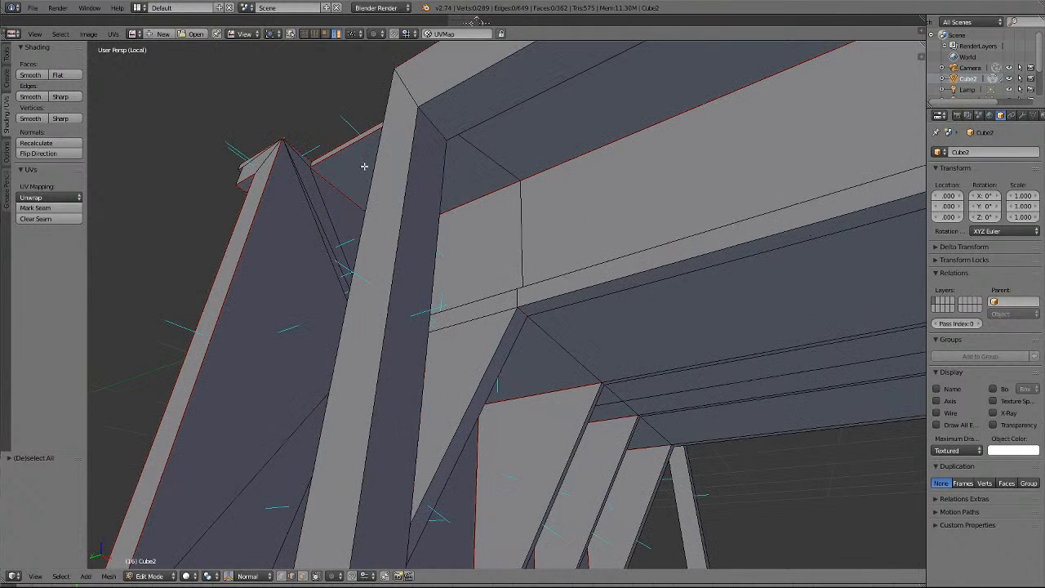
right_click(446, 171)
click(34, 208)
scroll(294, 245, down, 5)
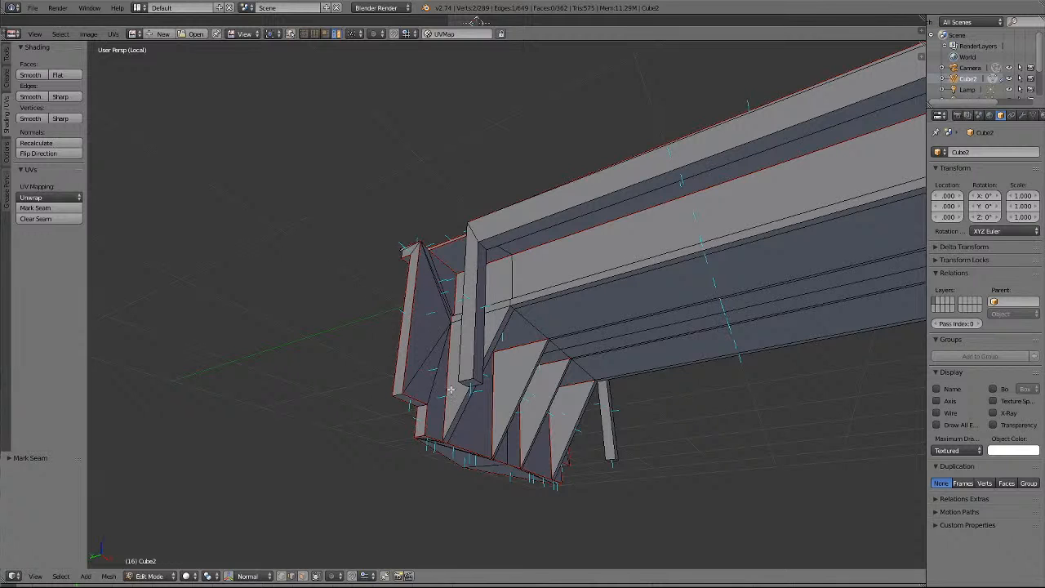
Examine the marked seams around the end panel, the leg and the long side rail for missing edges.
scroll(451, 389, down, 2)
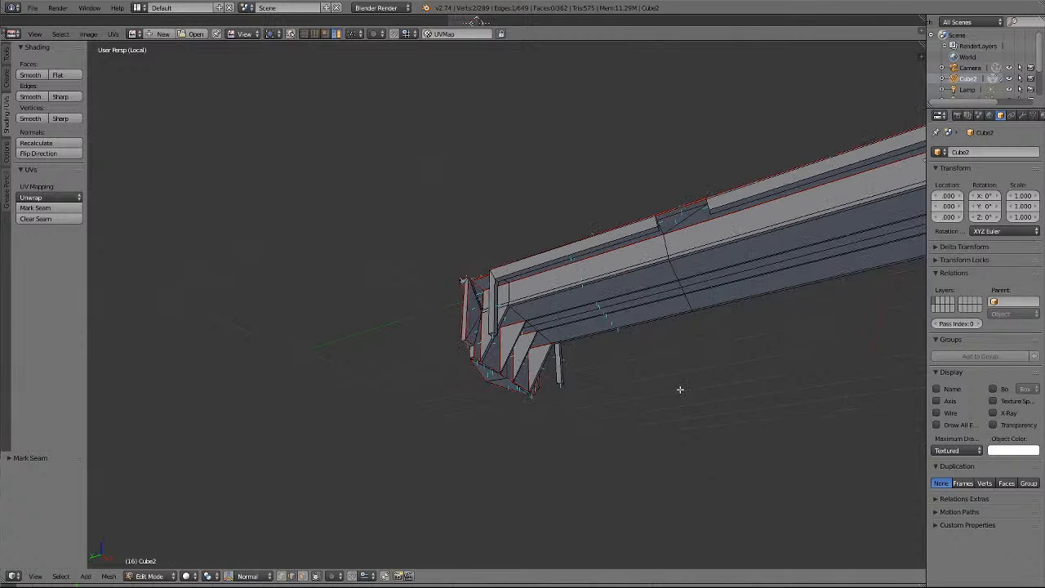
middle_drag(680, 389, 680, 389)
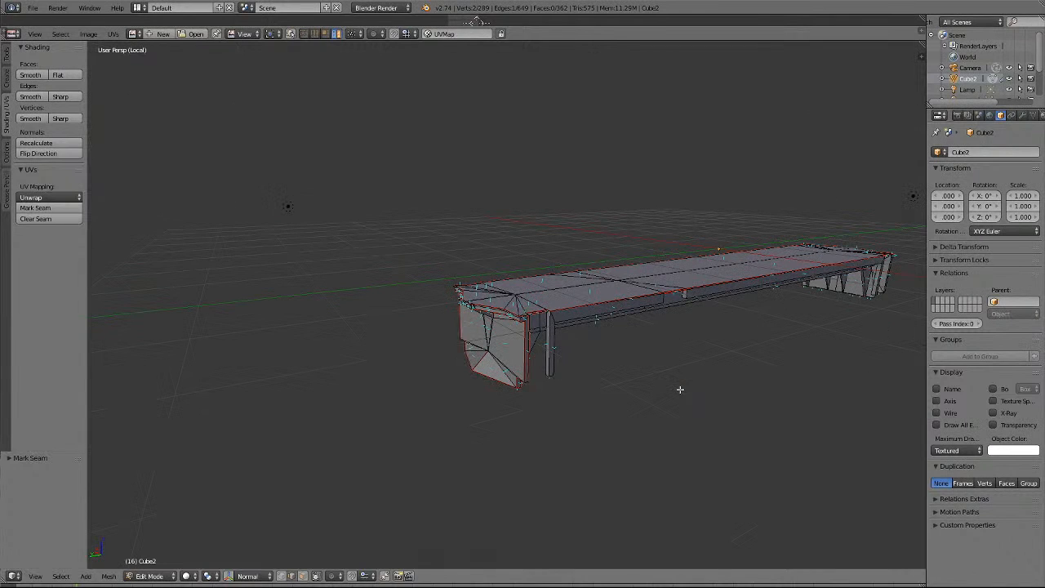
scroll(777, 482, up, 3)
scroll(749, 478, down, 2)
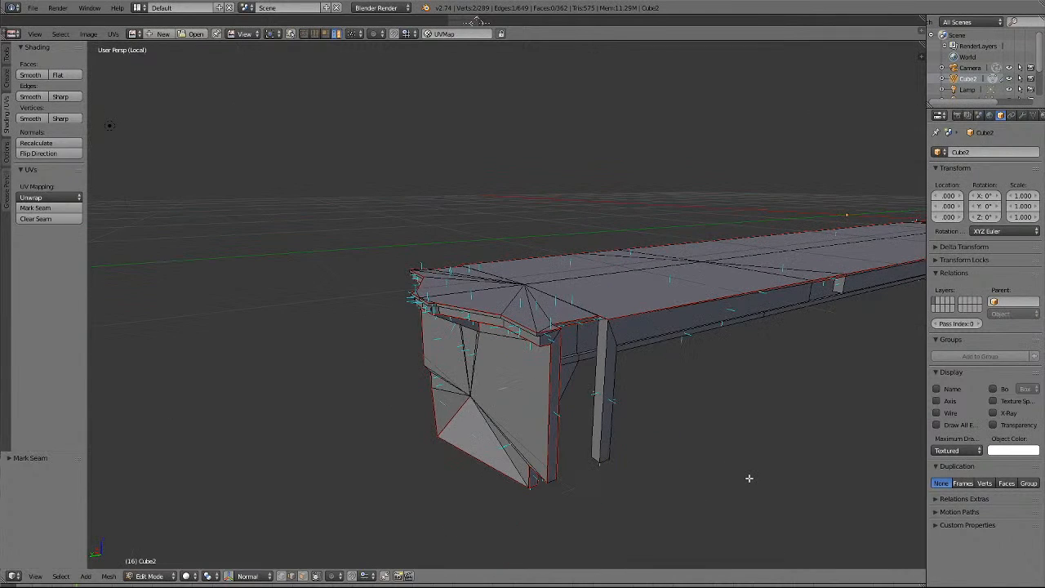
scroll(749, 478, down, 3)
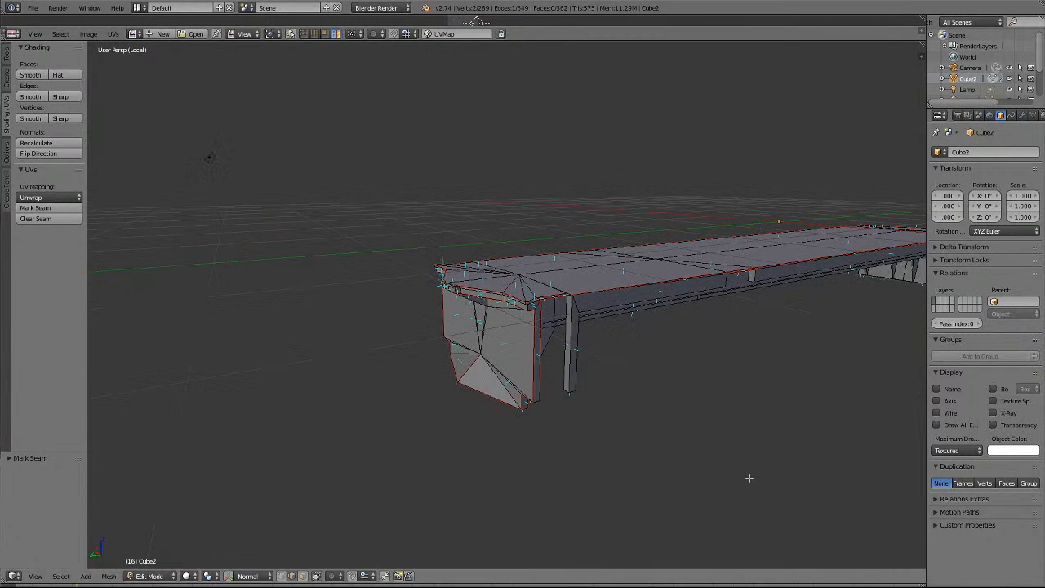
scroll(749, 479, up, 4)
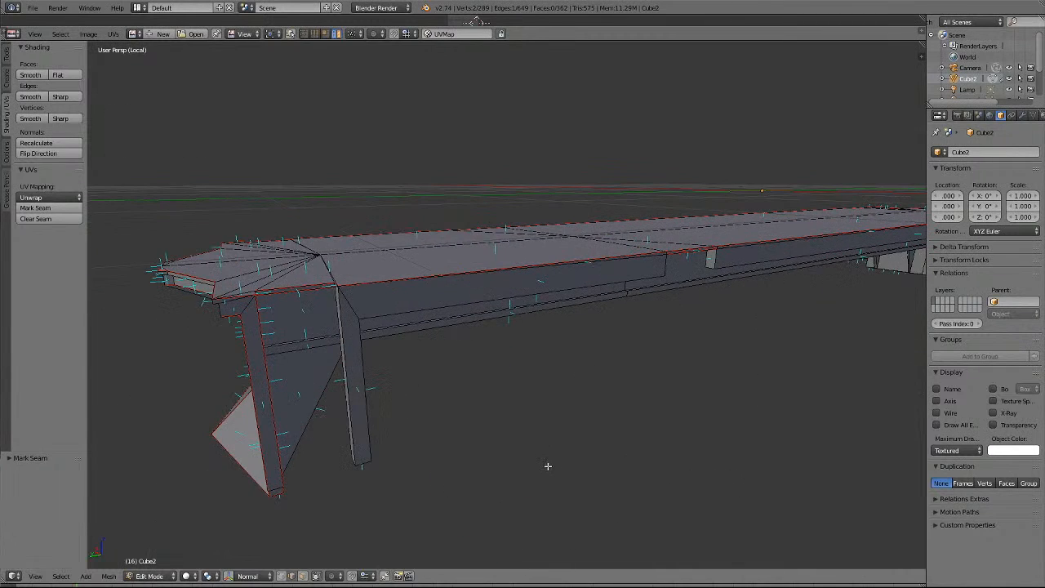
scroll(548, 466, up, 3)
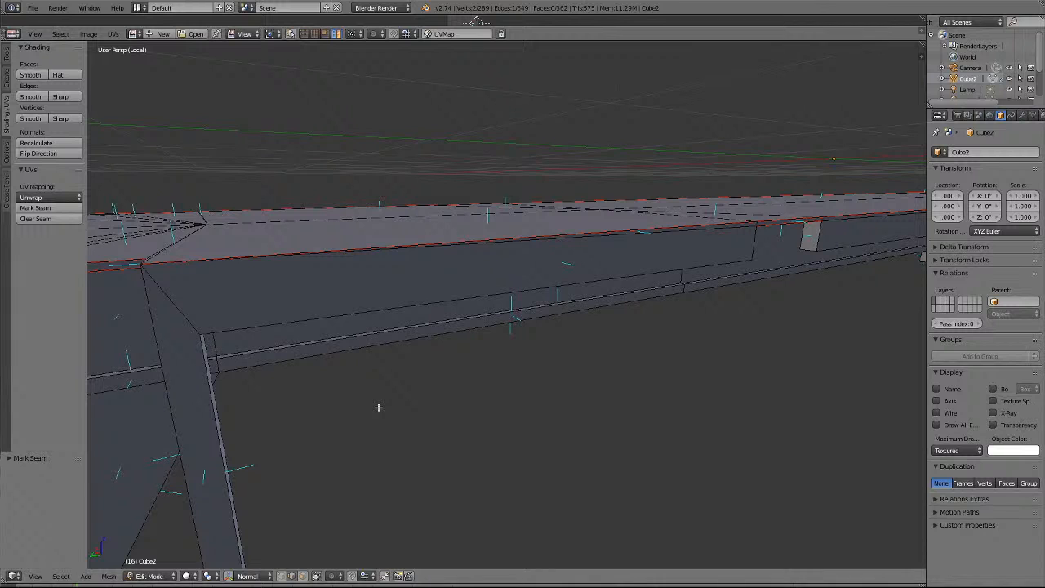
scroll(378, 407, down, 2)
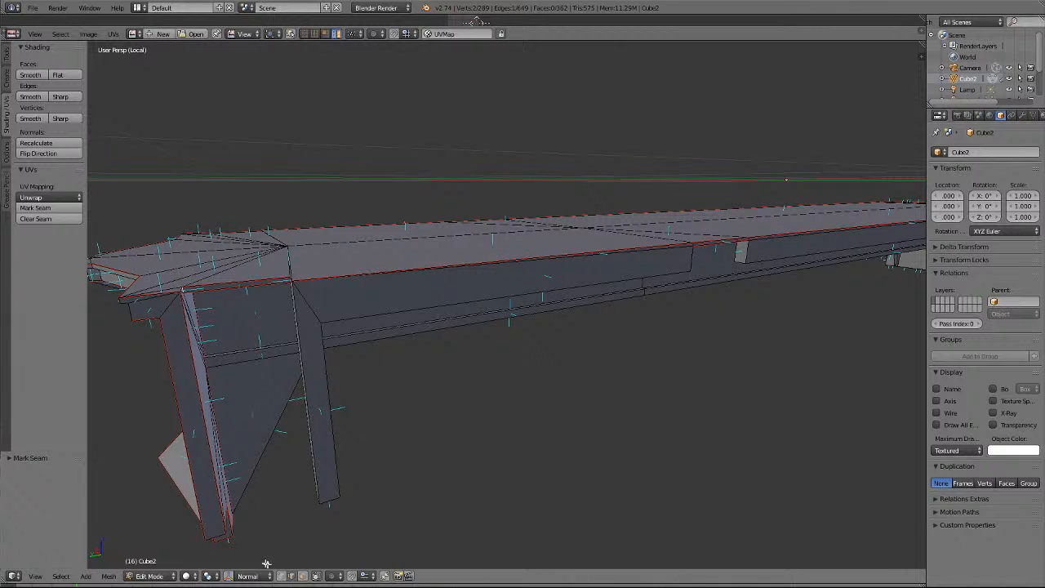
Select the long edge loop along the lower side rail, excluding the diagonal edge on the near end panel.
alt+right_click(386, 331)
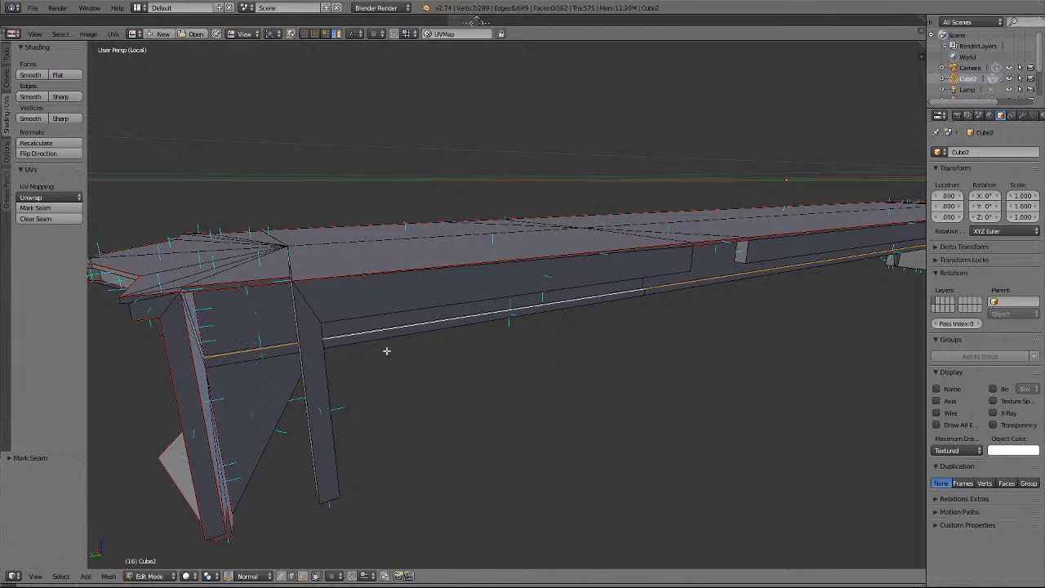
scroll(386, 350, down, 2)
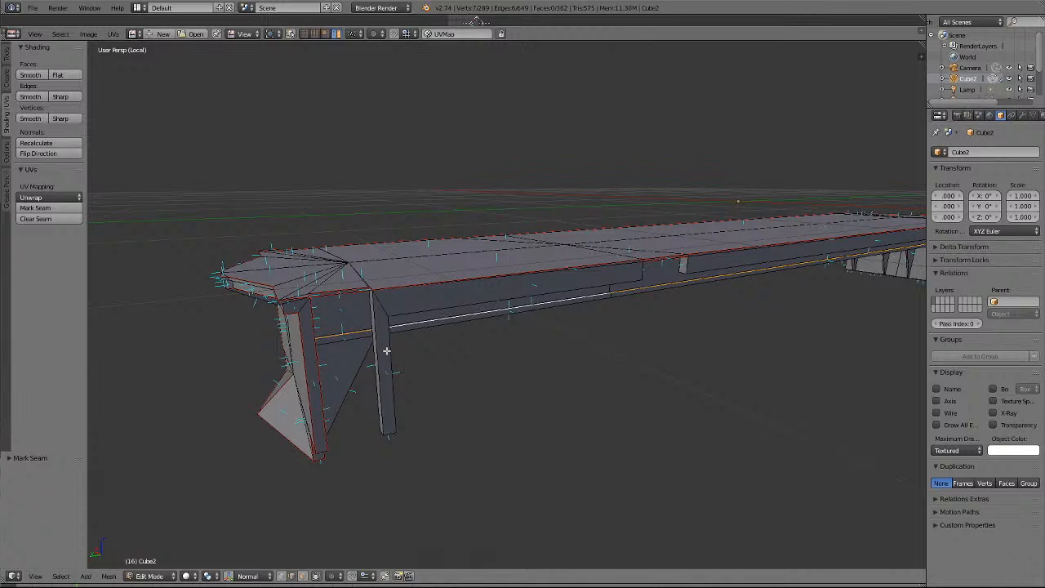
key(KP_6)
key(KP_6)
key(KP_6)
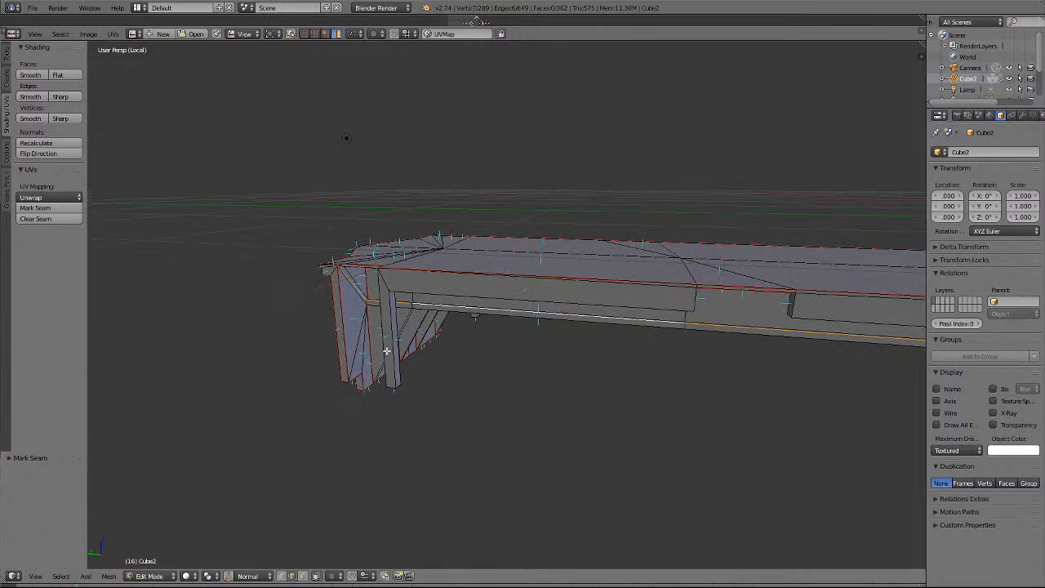
scroll(387, 350, up, 2)
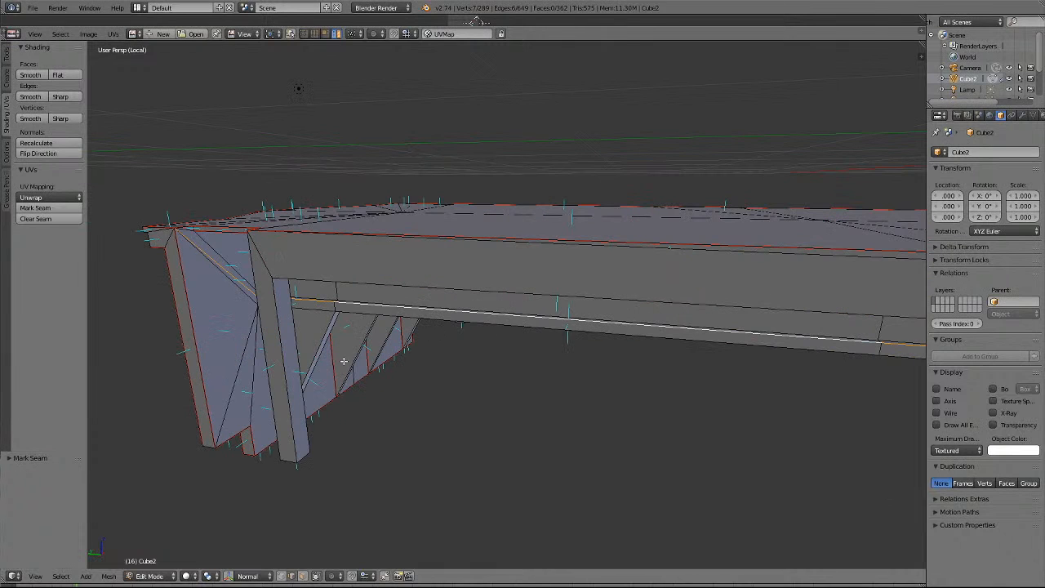
shift+right_click(229, 273)
scroll(483, 323, down, 2)
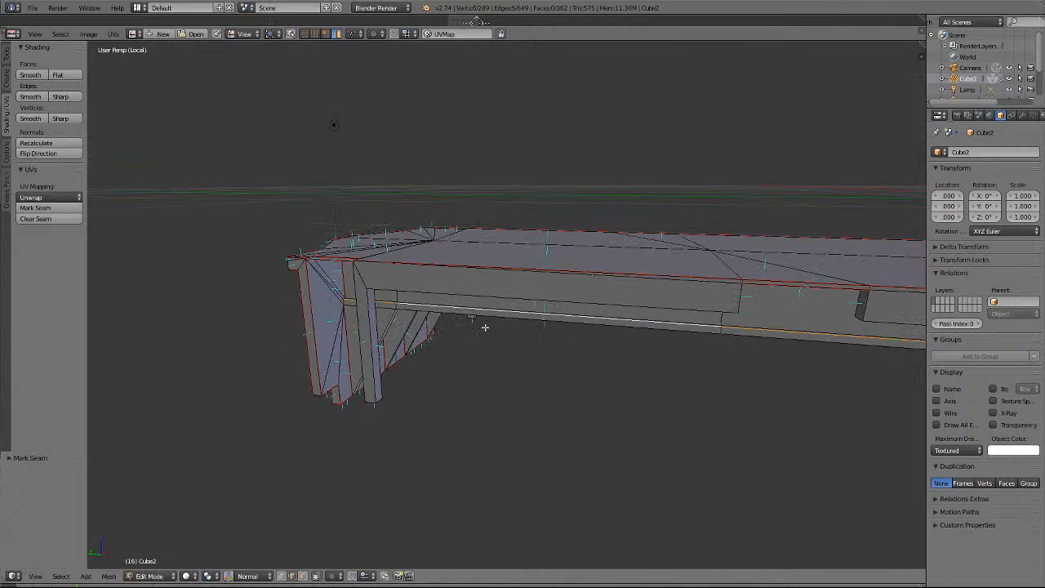
Remove the far end panel's stray edge from the loop selection, mark the remaining rail edges as a seam, and deselect everything.
scroll(485, 327, down, 2)
scroll(485, 326, down, 3)
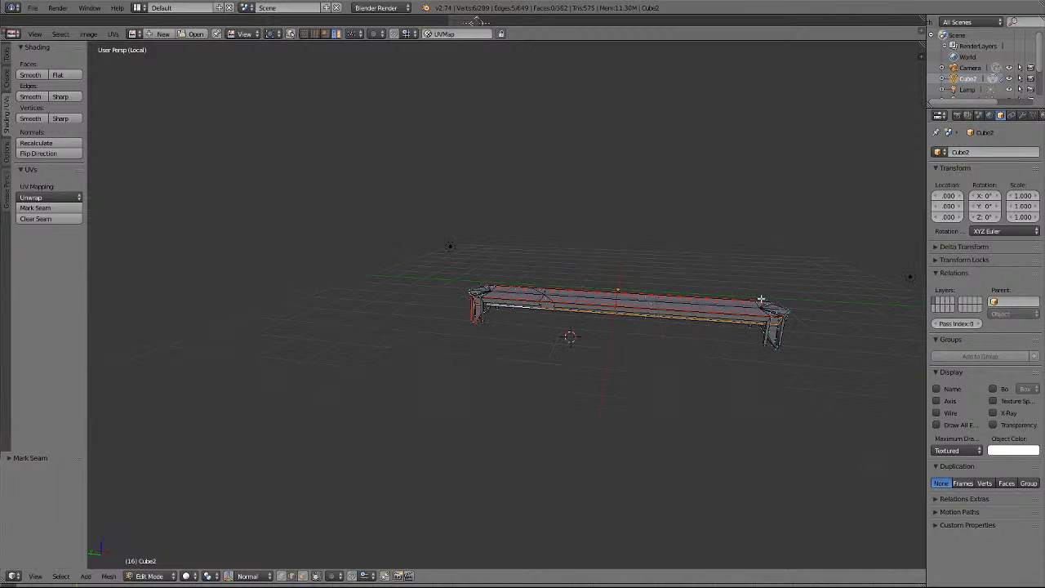
key(KP_4)
key(KP_4)
key(KP_4)
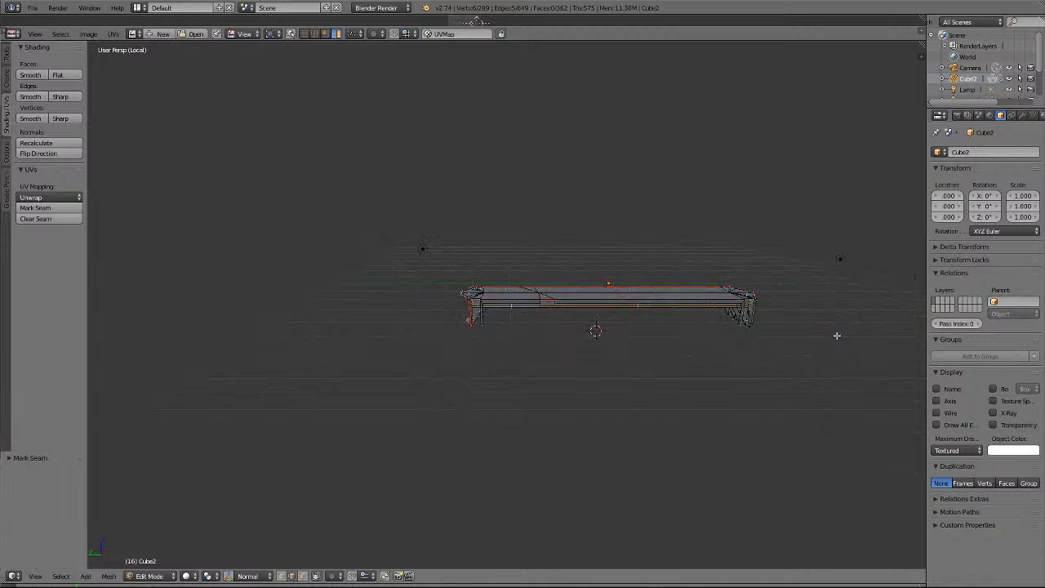
shift+scroll(837, 335, up, 4)
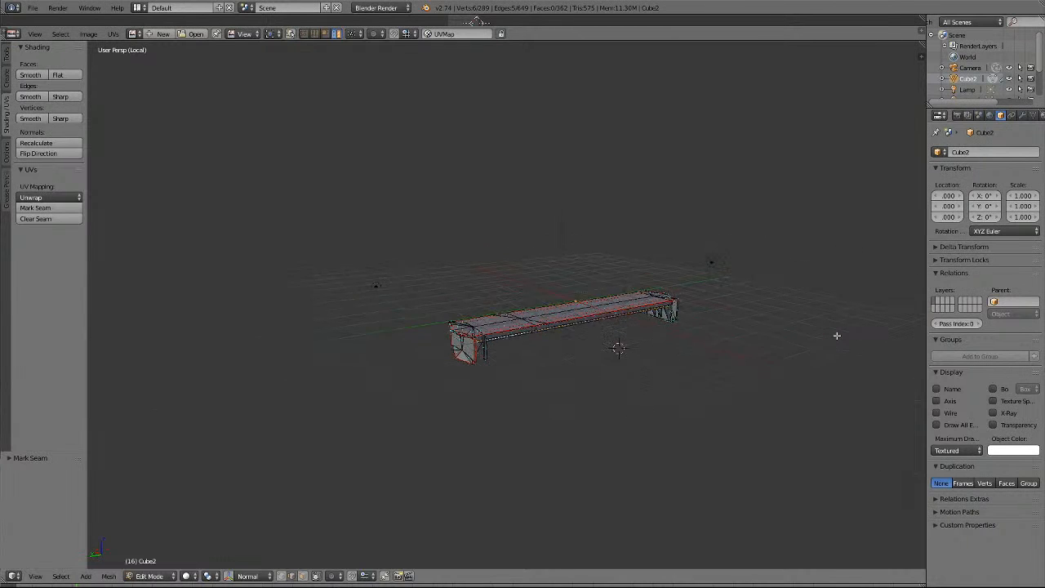
shift+scroll(837, 336, down, 4)
ctrl+scroll(837, 335, up, 7)
scroll(833, 336, up, 6)
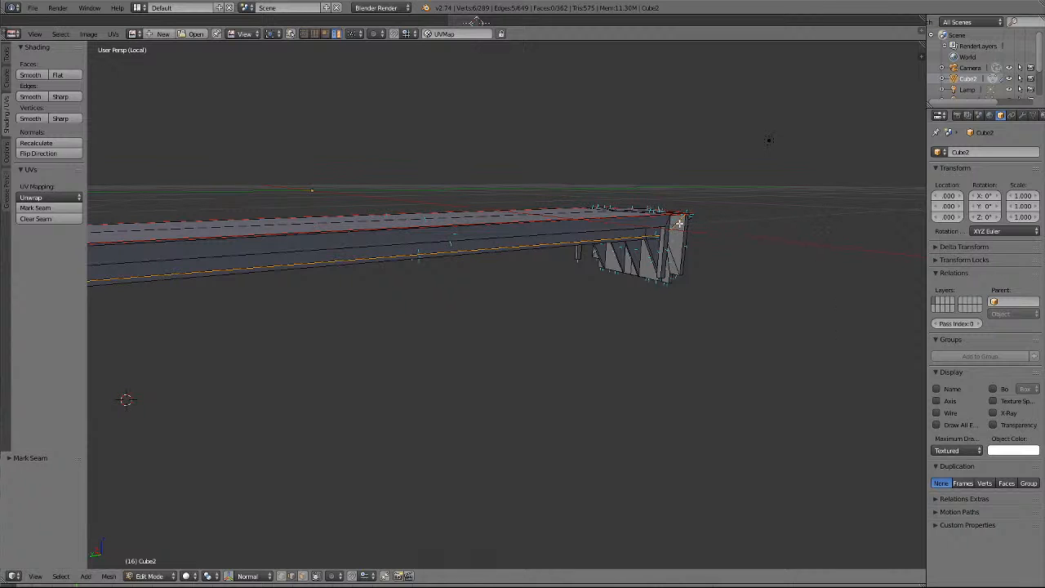
shift+right_click(679, 221)
middle_drag(714, 244, 713, 244)
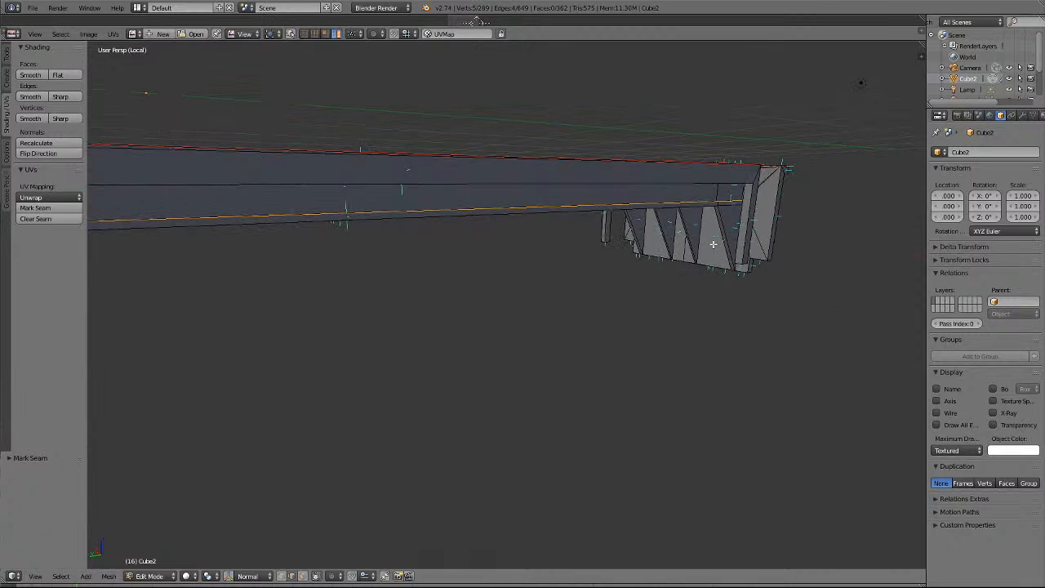
click(34, 209)
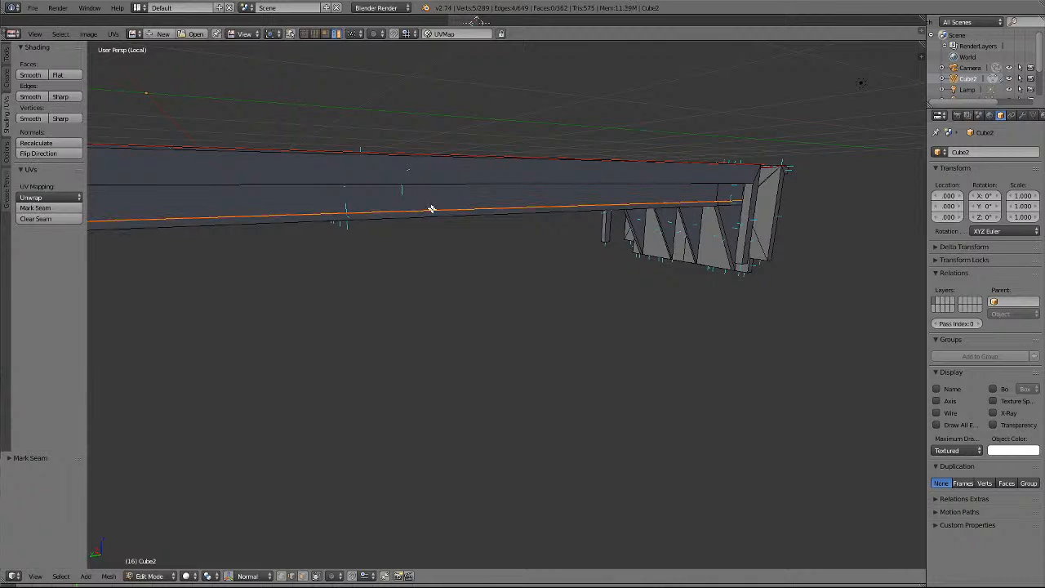
key(a)
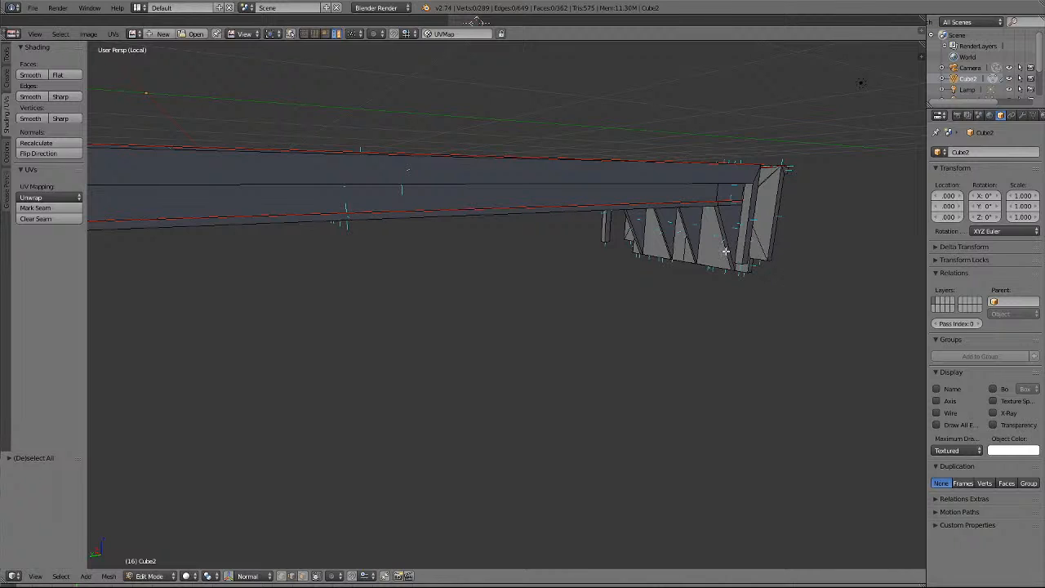
Select the edges where the three far triangular braces meet the end panel's inner face, along one side of each brace.
right_click(705, 233)
shift+right_click(675, 239)
shift+right_click(651, 237)
middle_drag(744, 261, 744, 261)
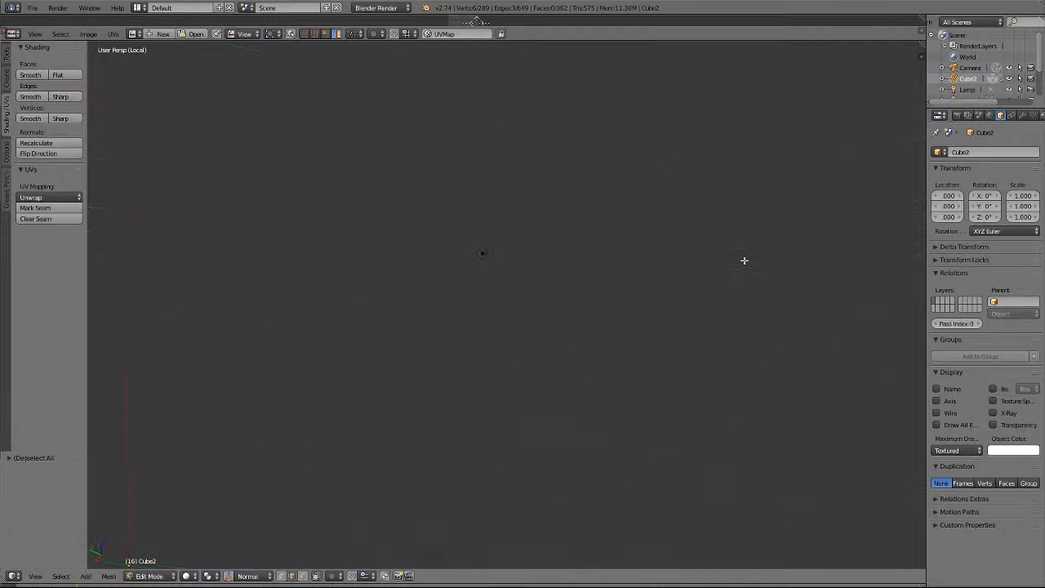
key(KP_Decimal)
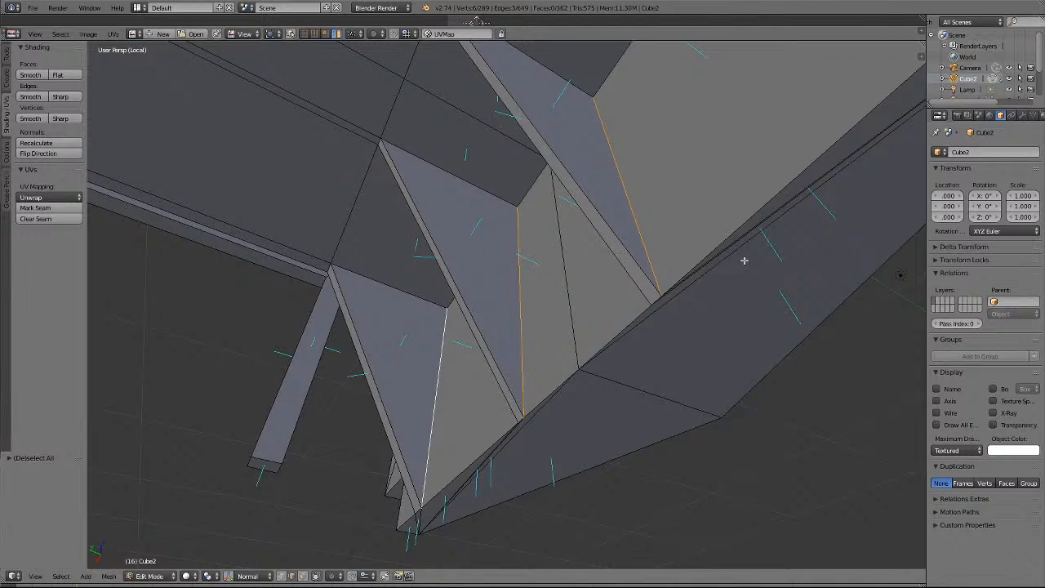
Add the end panel's lower inner edge segments between the three braces to the selection.
shift+right_click(656, 296)
shift+right_click(608, 323)
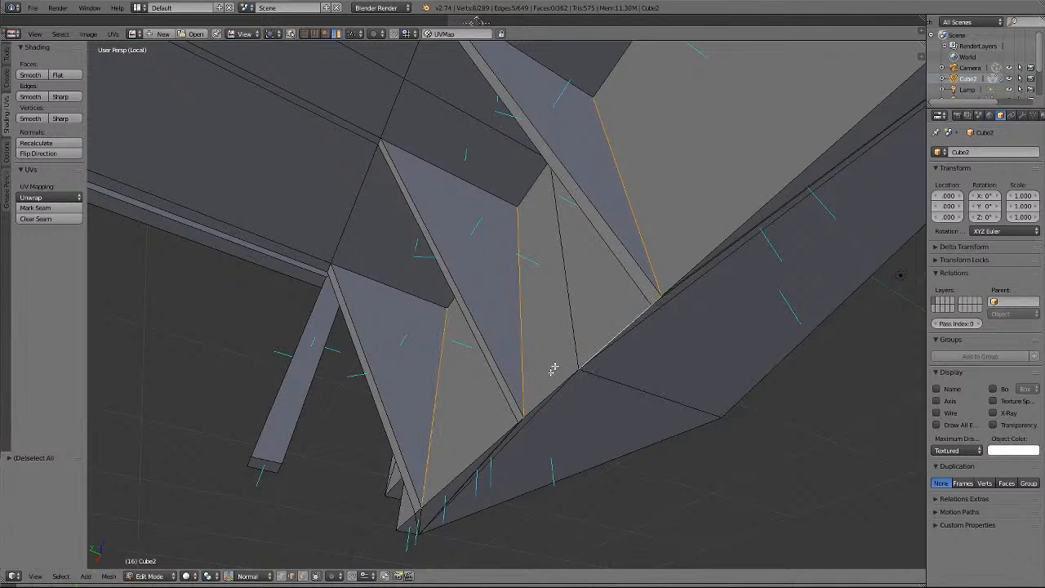
shift+right_click(542, 394)
shift+right_click(458, 460)
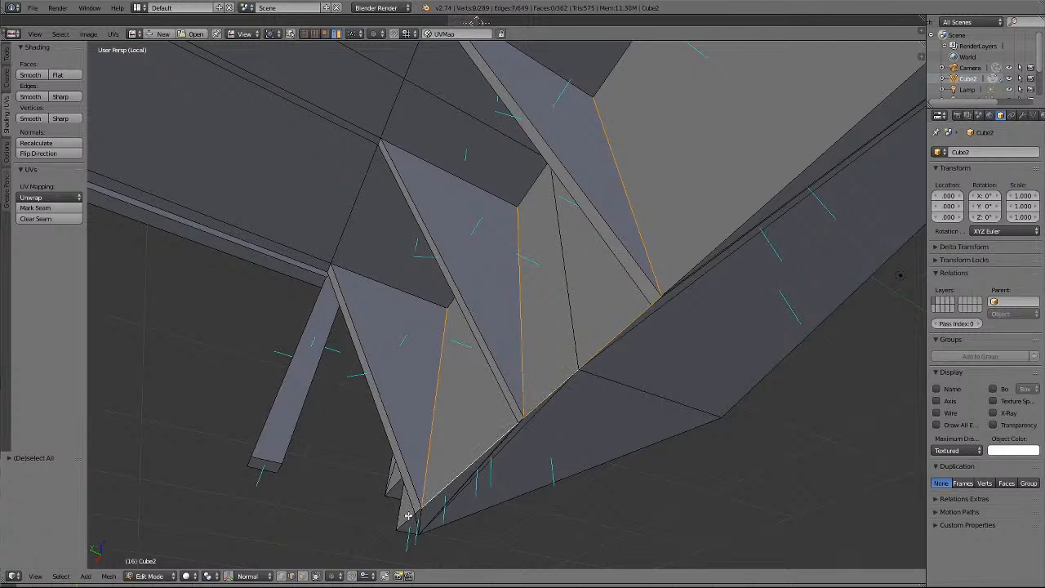
Add the short edges around the end panel's far corner notch and the inner side edge above them to the selection.
shift+right_click(408, 516)
shift+right_click(418, 511)
shift+right_click(401, 510)
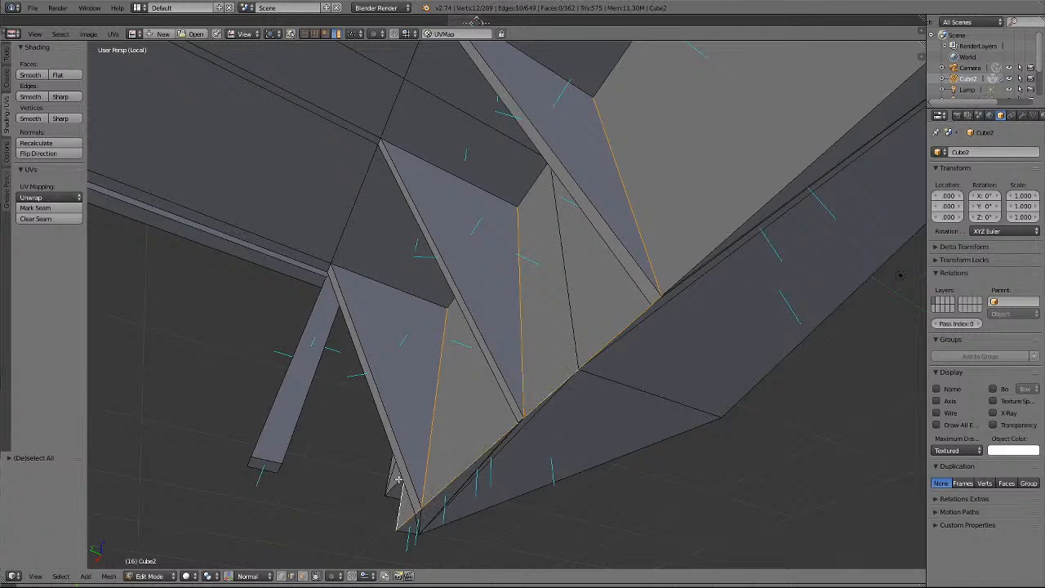
shift+right_click(396, 477)
shift+right_click(387, 463)
scroll(788, 298, down, 3)
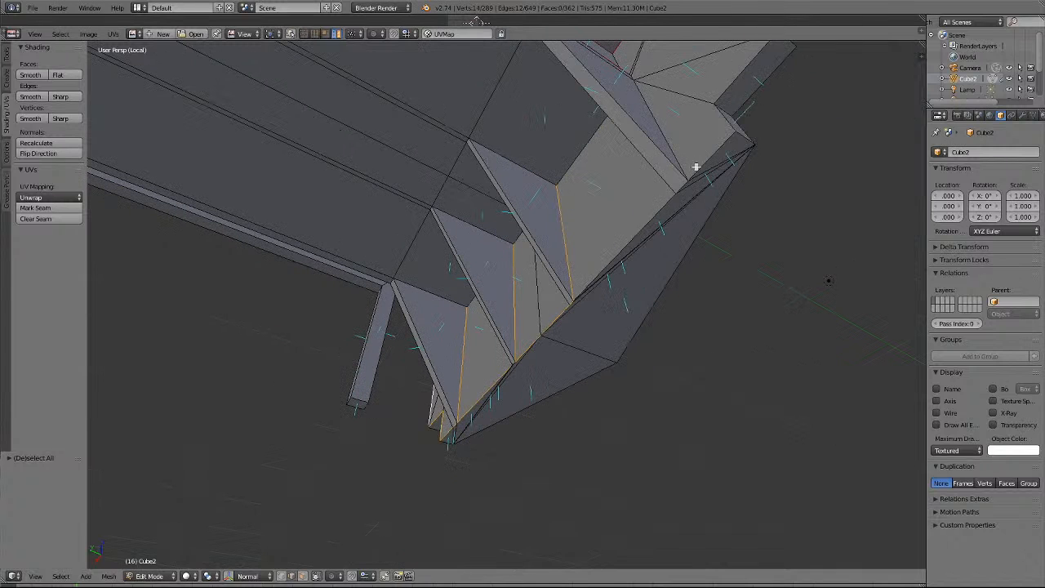
Extend the selection along the panel's lower inner edge past the fourth brace and around the near corner notch.
shift+right_click(622, 239)
shift+right_click(681, 182)
shift+right_click(706, 160)
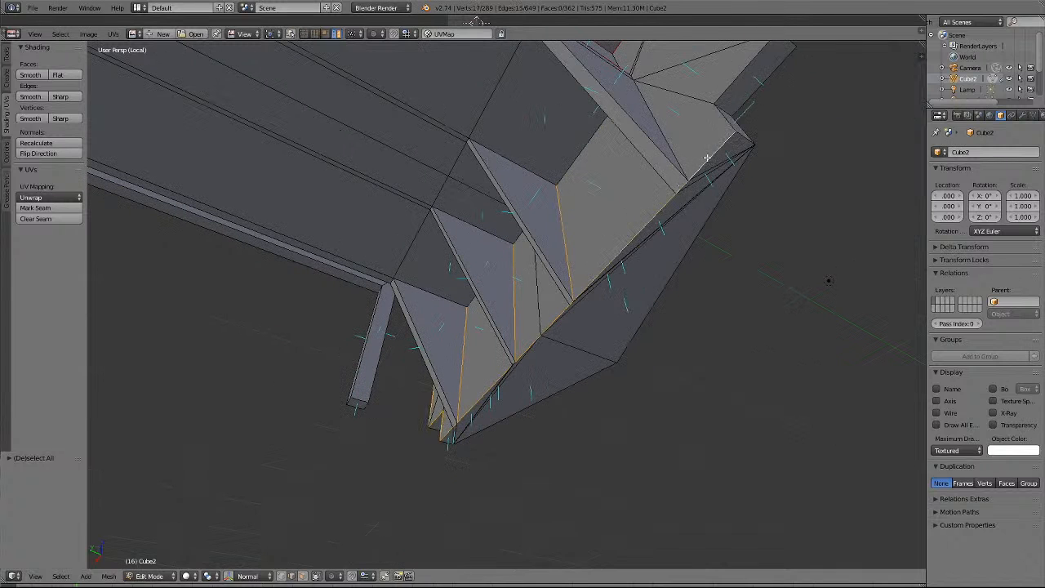
shift+right_click(724, 122)
shift+right_click(727, 86)
scroll(725, 87, down, 2)
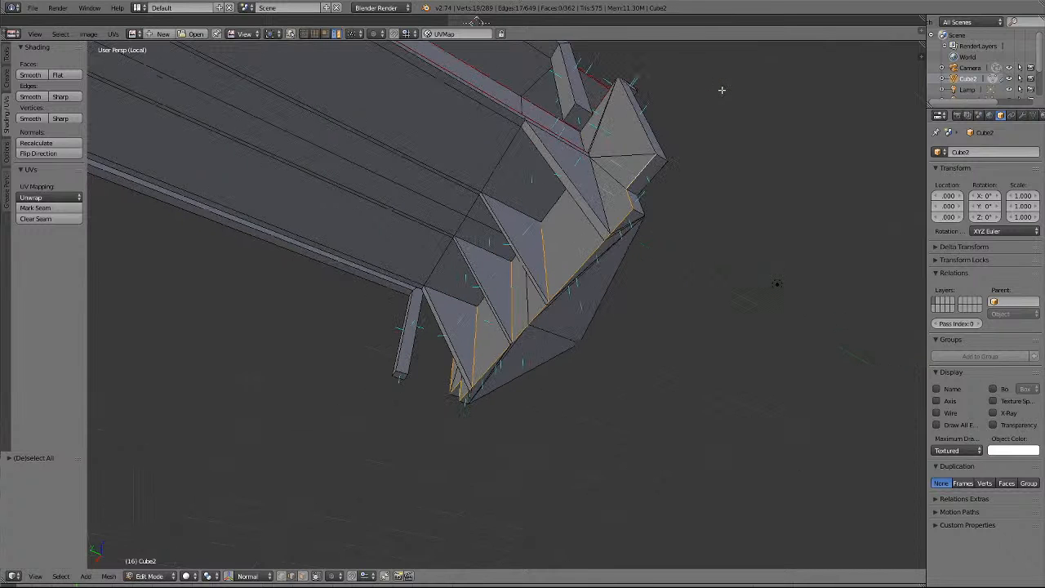
Add the fourth brace's joining edge, the panel's near inner side edge and the edge beside the near leg to the selection.
shift+right_click(602, 189)
scroll(642, 133, up, 1)
scroll(642, 132, up, 1)
scroll(662, 119, down, 2)
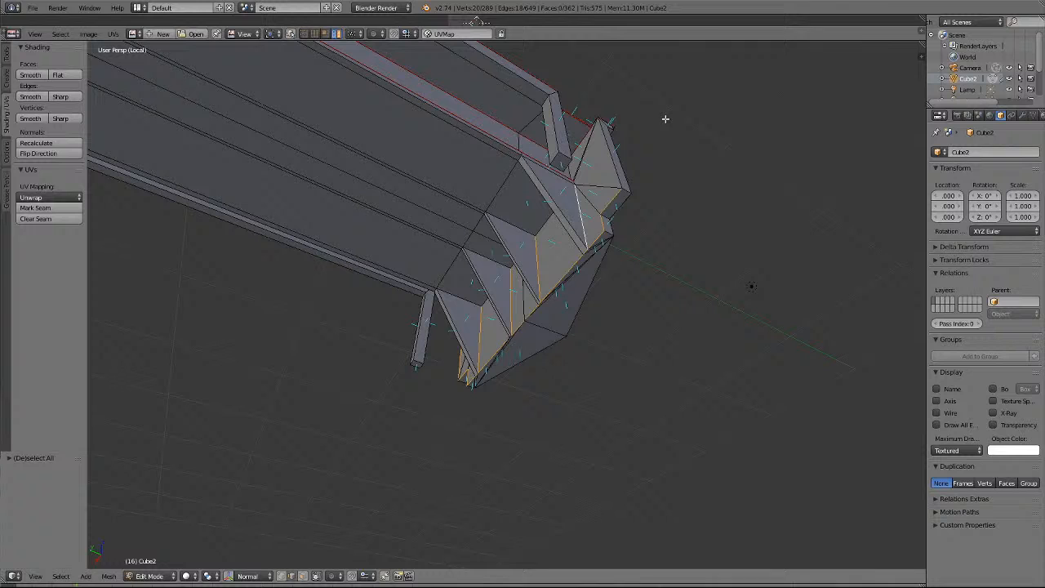
shift+right_click(608, 153)
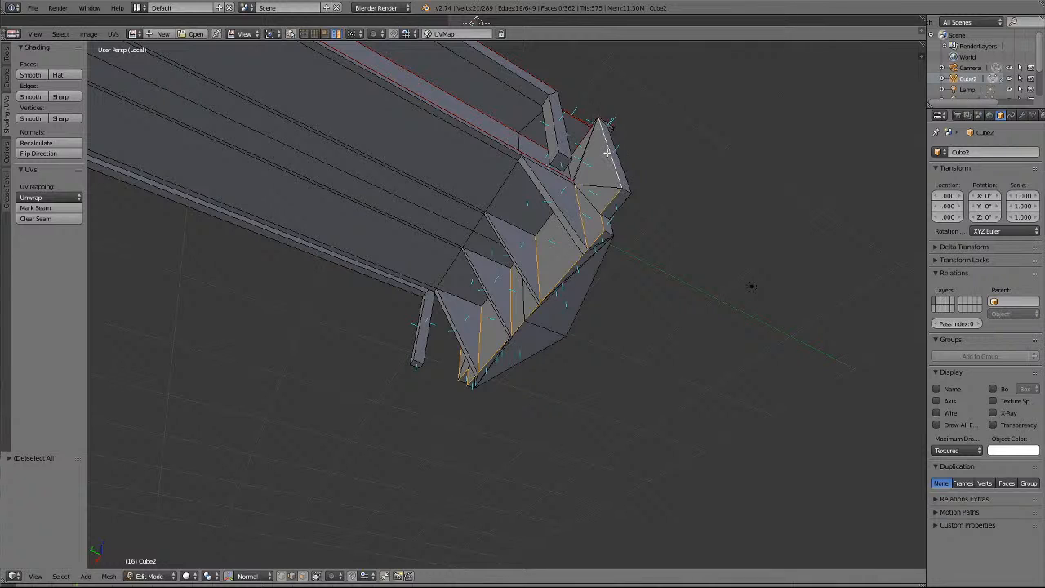
shift+right_click(569, 168)
middle_drag(664, 188, 665, 189)
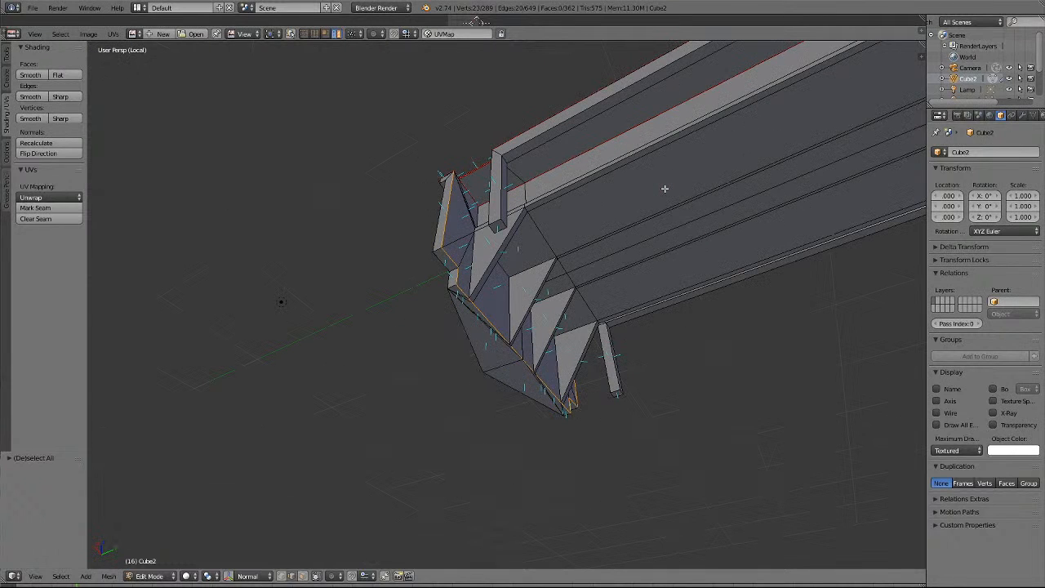
Add the edges joining the four triangular braces to the end panel on their opposite sides to the selection.
scroll(572, 242, up, 3)
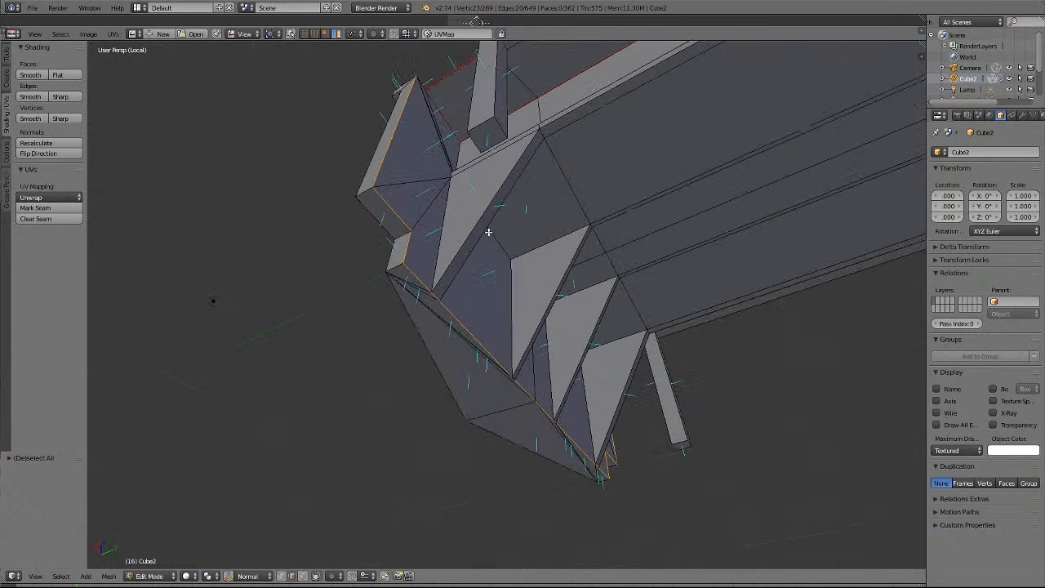
shift+right_click(449, 214)
shift+right_click(516, 300)
shift+right_click(555, 364)
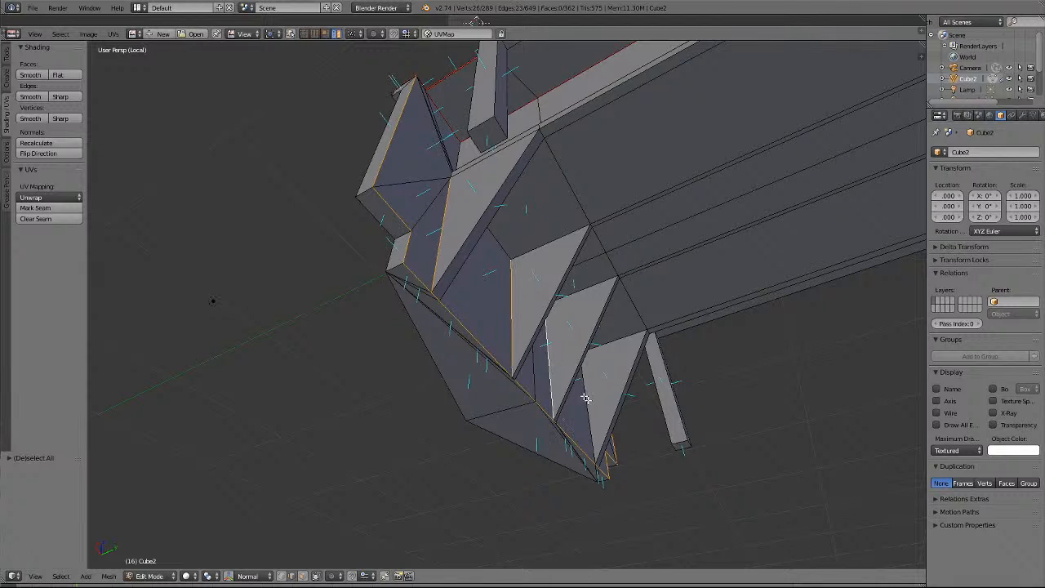
shift+right_click(588, 400)
Add the remaining short inner edges beside the leg and under the top surface, mark the whole selection as a seam, and deselect everything.
shift+right_click(458, 153)
mouse_move(458, 154)
middle_down()
mouse_move(466, 203)
mouse_move(410, 252)
middle_up()
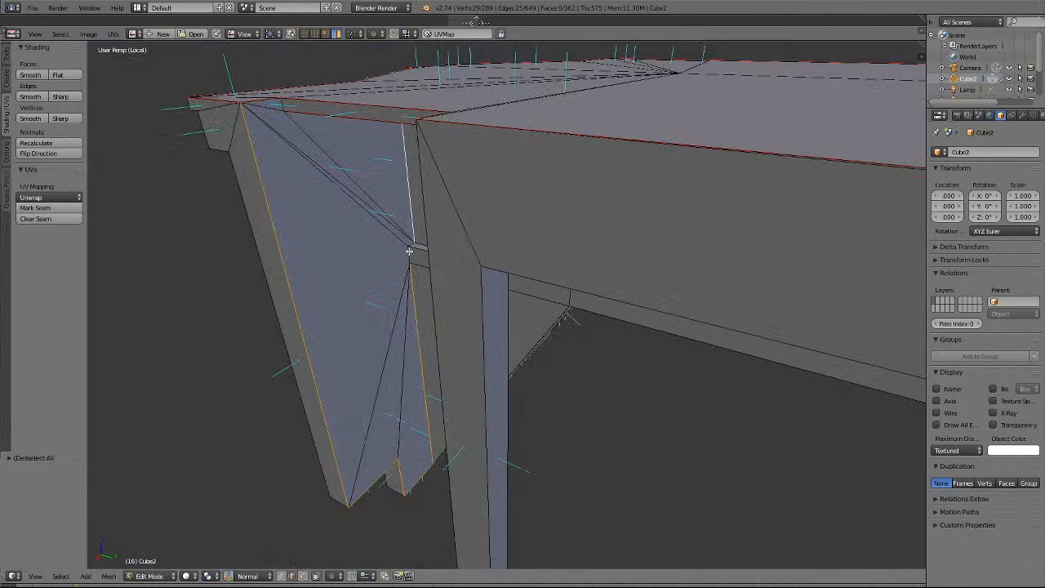
shift+right_click(410, 247)
shift+right_click(286, 104)
middle_drag(306, 178, 306, 178)
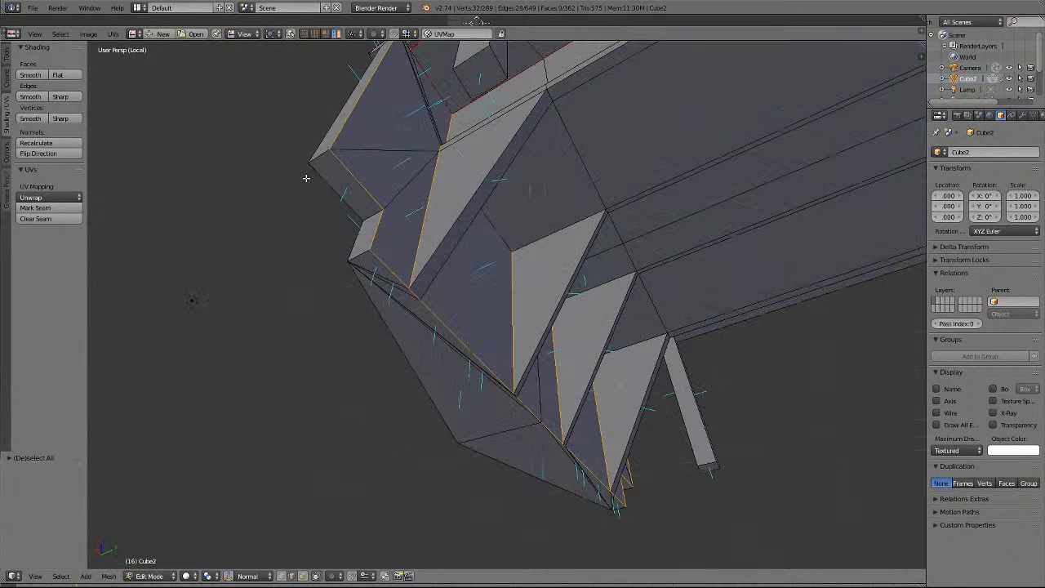
click(35, 207)
key(a)
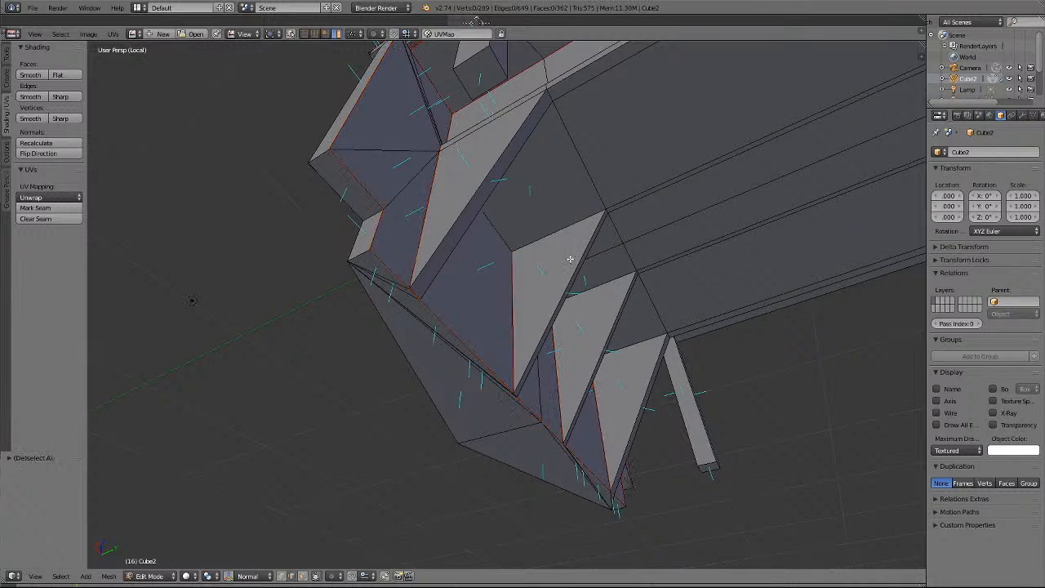
Mark the missed short edge at the lower tip of a middle brace as a seam and deselect everything.
middle_drag(561, 304, 575, 328)
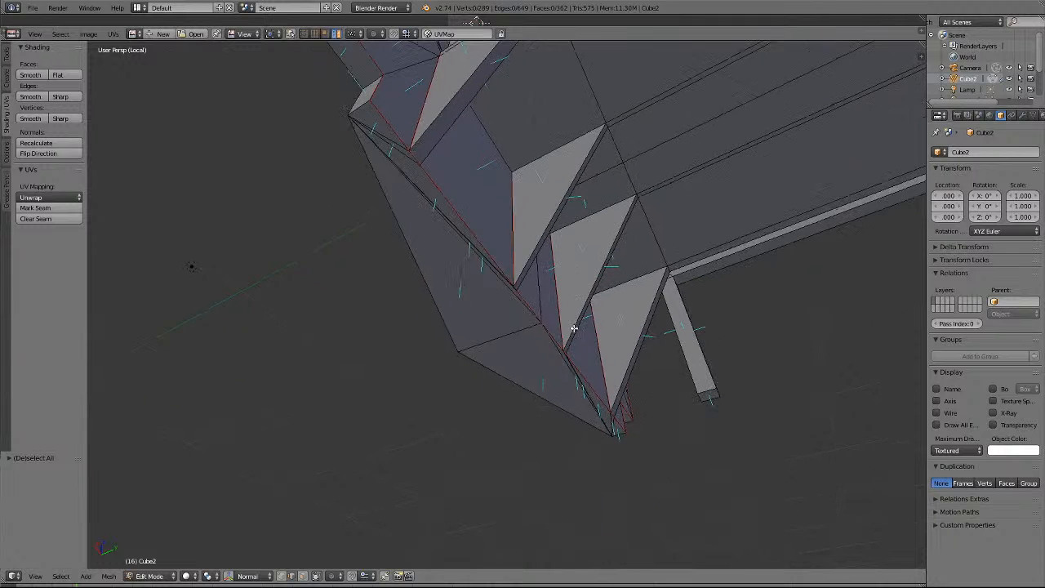
scroll(576, 332, up, 3)
scroll(577, 332, up, 1)
right_click(534, 249)
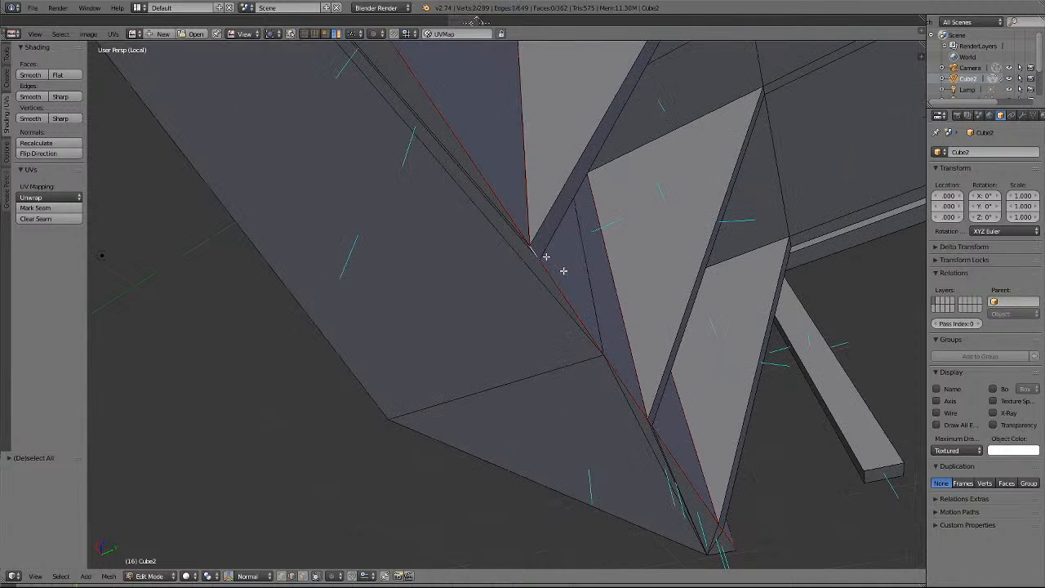
click(35, 208)
key(a)
scroll(633, 279, down, 2)
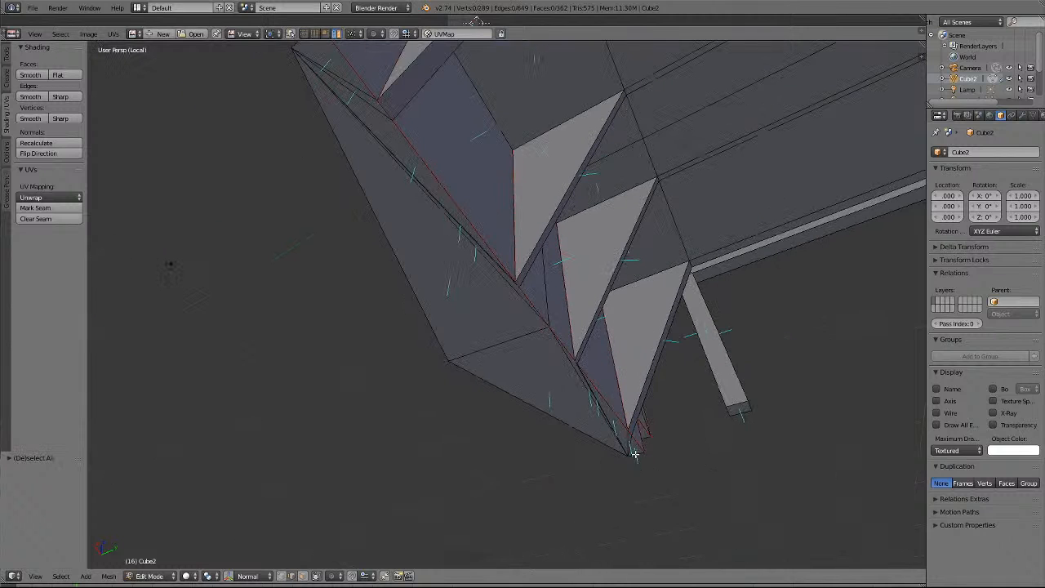
Mark the two outer edges of the panel's underside and the short edges at its corners as a seam, and deselect everything.
shift+right_click(576, 435)
middle_drag(373, 221, 350, 171)
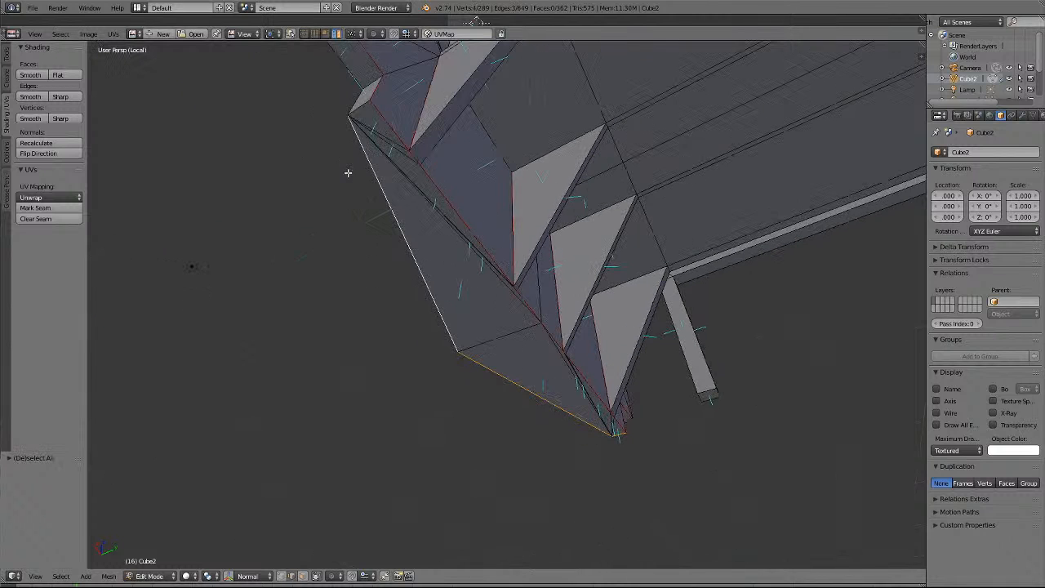
shift+right_click(354, 119)
click(47, 211)
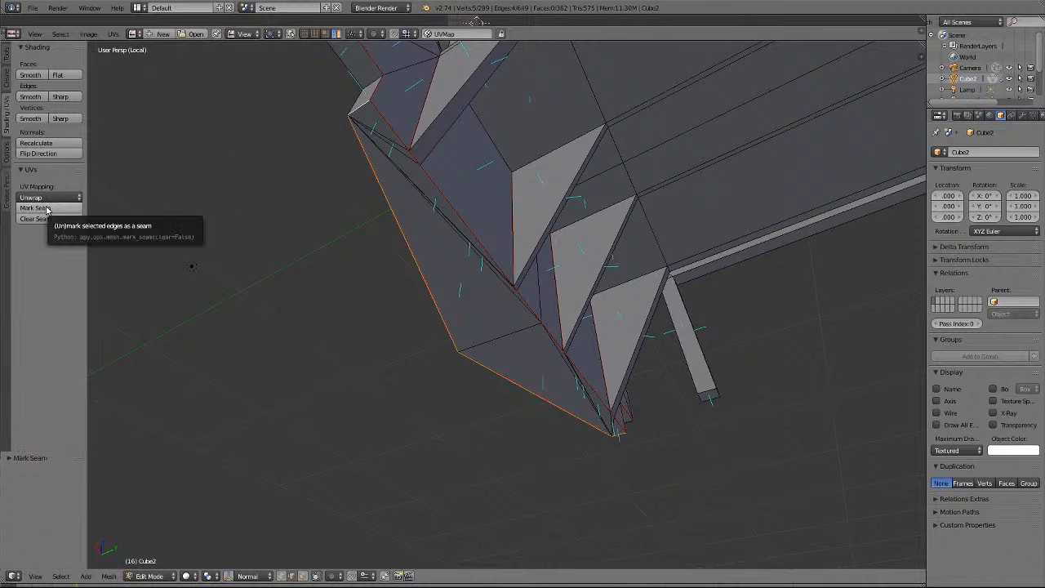
key(a)
Select the notch edges and the adjoining side edge on the end panel's outer face.
middle_drag(569, 413, 570, 411)
scroll(571, 412, down, 2)
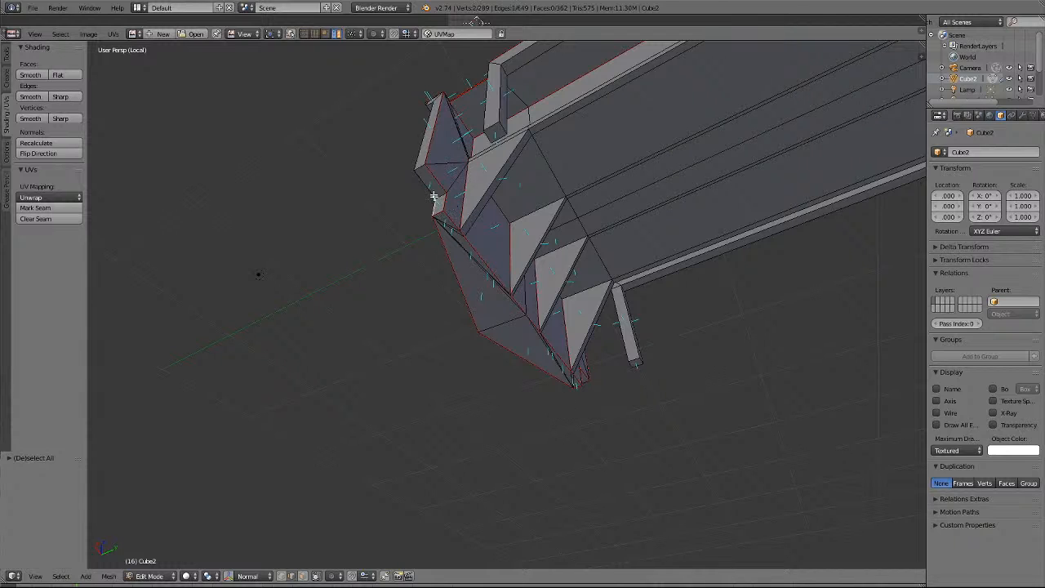
alt+right_click(415, 166)
shift+right_click(425, 120)
middle_drag(439, 104, 439, 104)
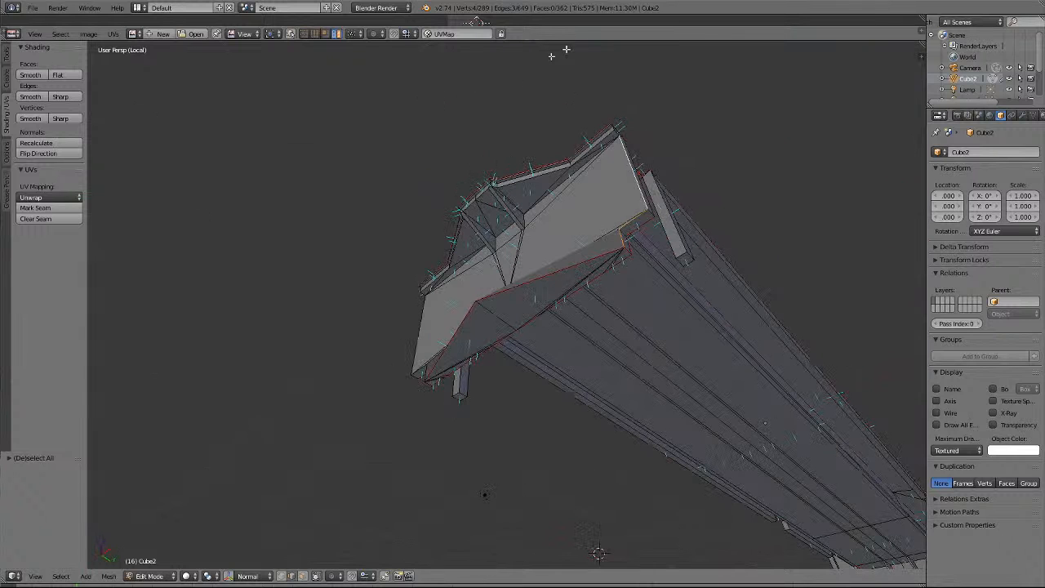
Add the long lower edge and the upper rim edges of the first recess above the panel's outer face to the selection.
scroll(566, 50, up, 1)
scroll(632, 67, up, 1)
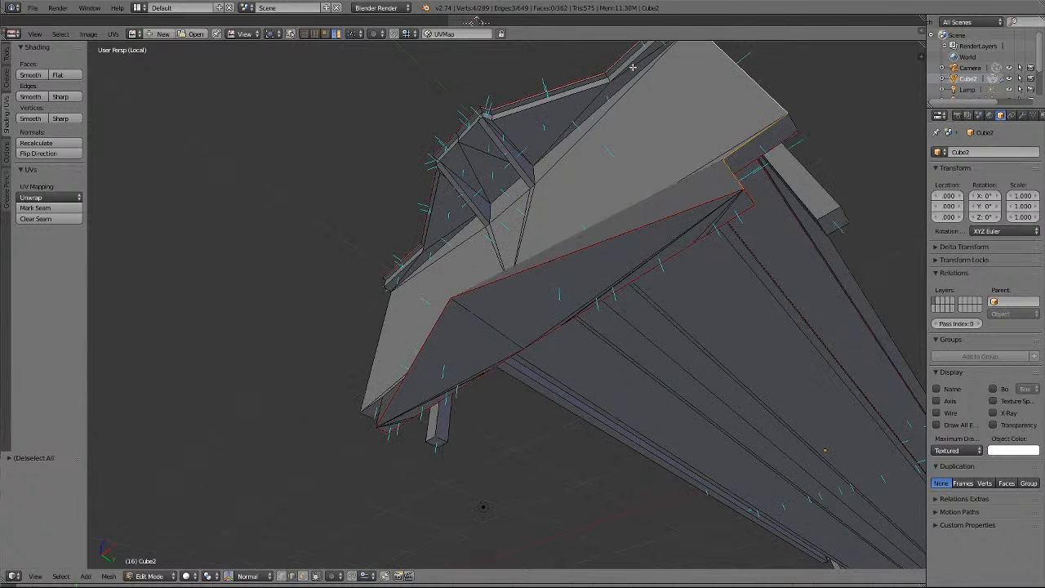
scroll(632, 67, down, 1)
shift+right_click(634, 98)
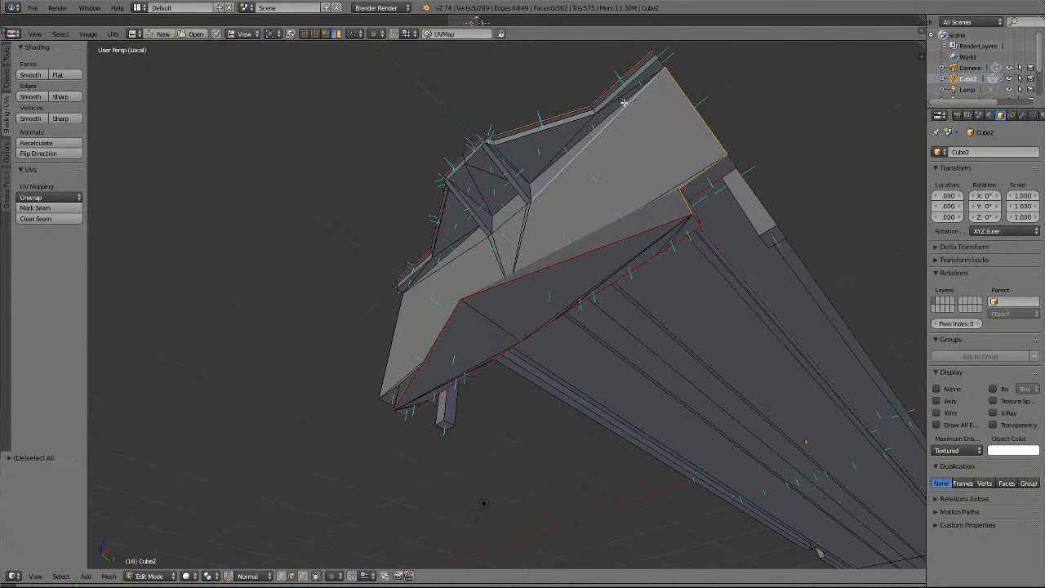
shift+right_click(620, 105)
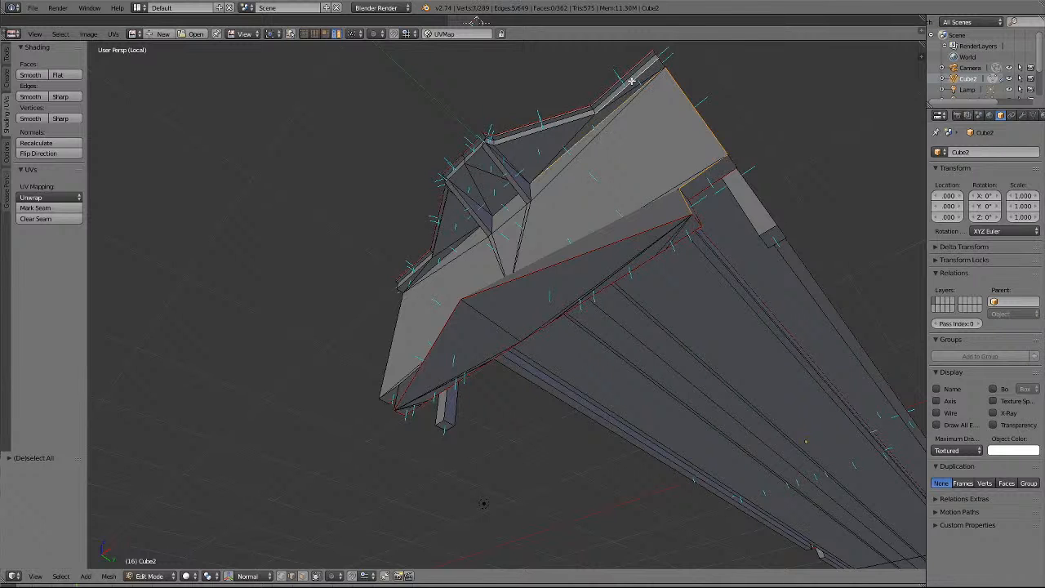
shift+click(563, 124)
scroll(579, 153, up, 2)
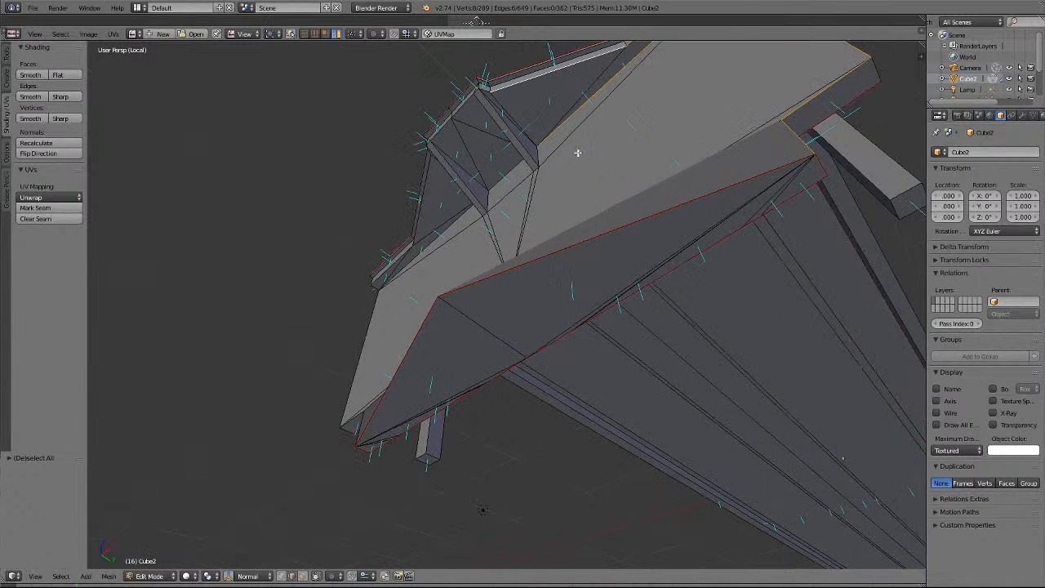
Add the rim, side and lower edges of the middle recess and the opposite end recess to the selection.
shift+click(513, 114)
shift+click(461, 115)
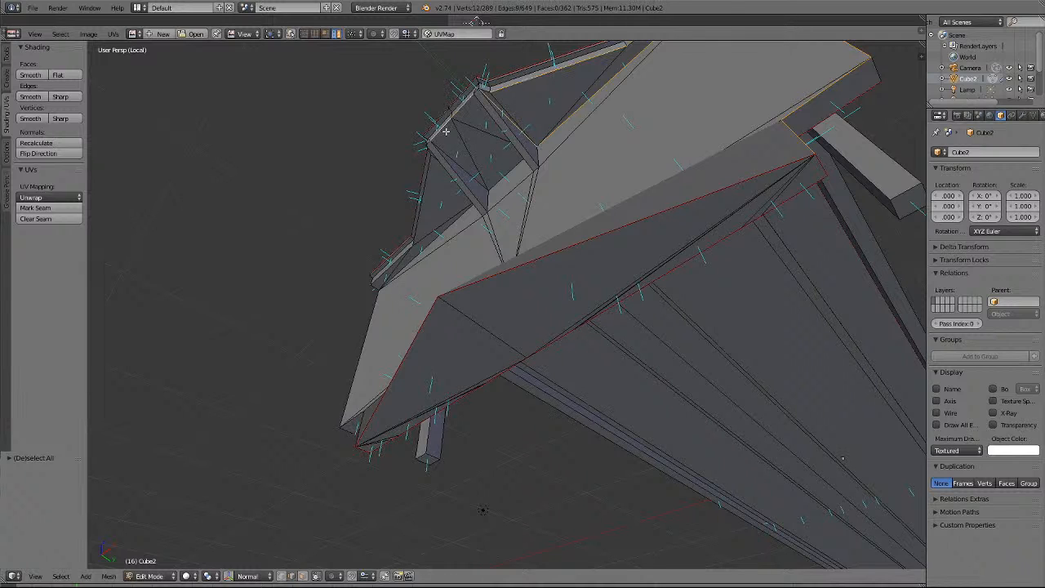
alt+shift+click(457, 162)
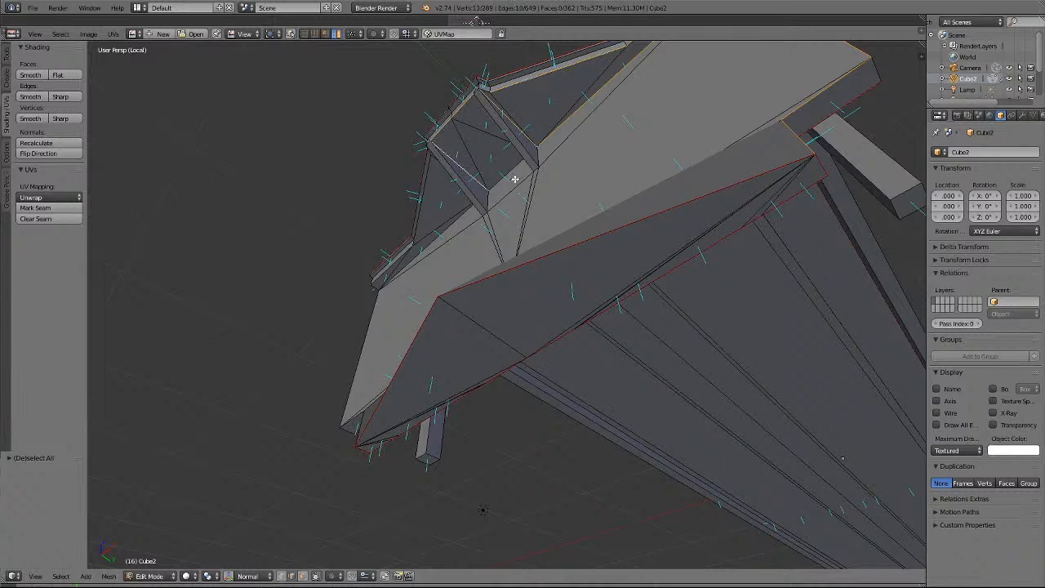
shift+click(451, 227)
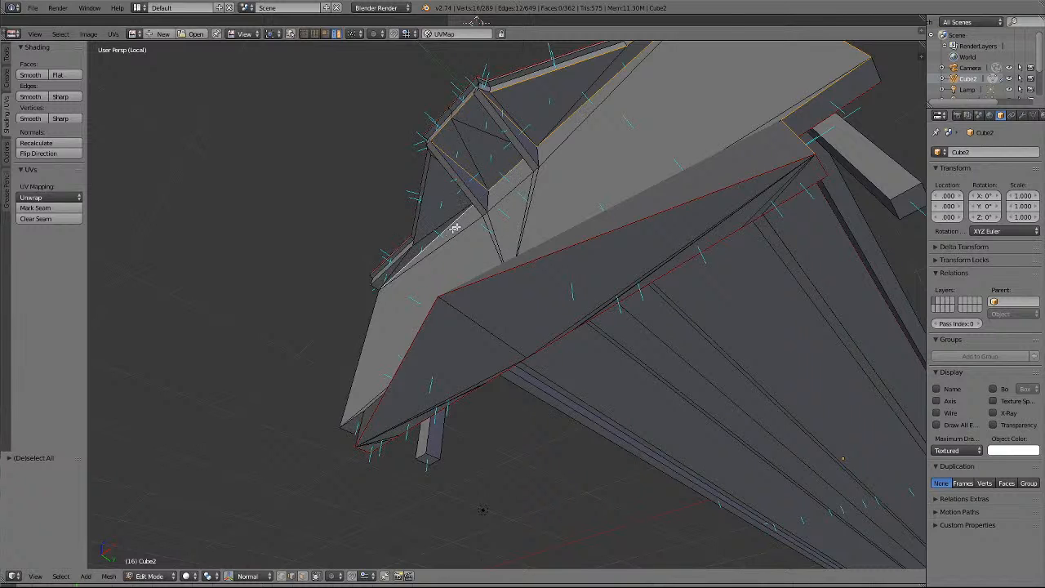
shift+click(381, 276)
shift+click(427, 219)
Add the sloping edges and short front edges of the two outer triangular braces, plus the recess's upper corner edge, to the selection.
middle_drag(458, 215, 520, 285)
shift+click(521, 279)
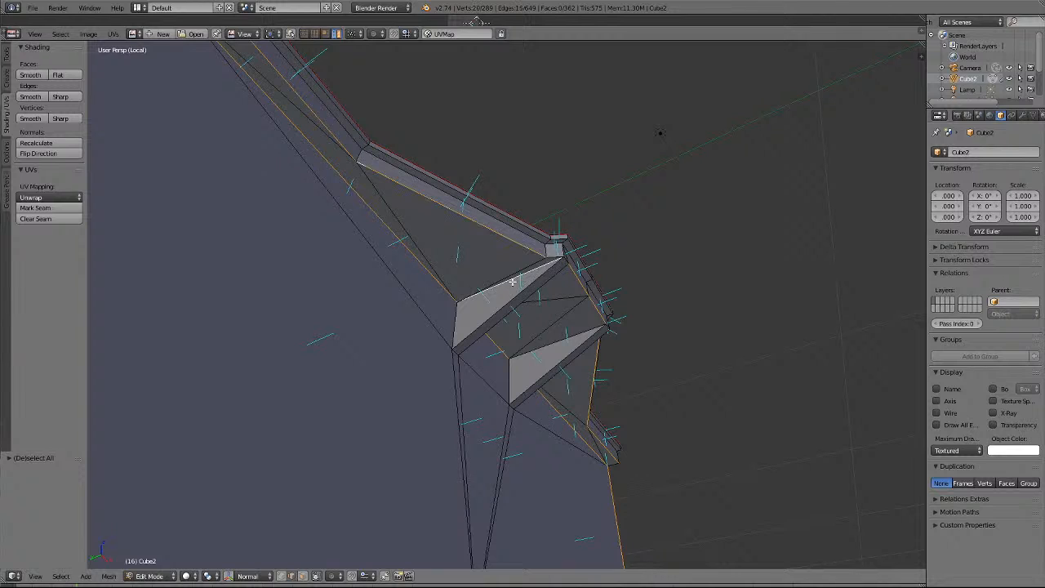
shift+click(563, 338)
scroll(563, 338, down, 2)
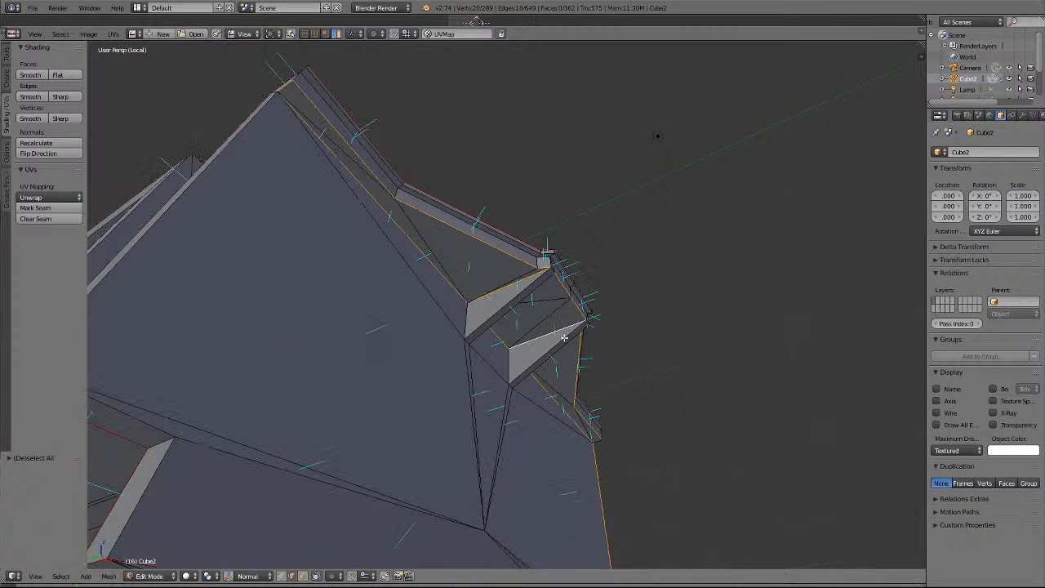
shift+click(465, 319)
shift+click(512, 378)
shift+click(317, 100)
Add the opposite side edge of the panel's outer face and the two edges of its lower notch to the selection.
key(KP_8)
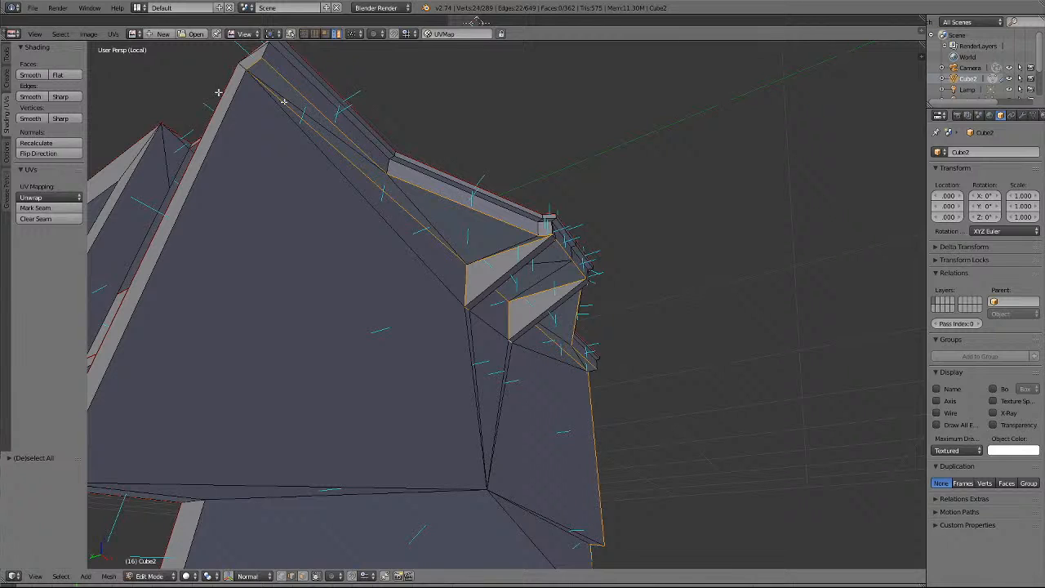
middle_drag(135, 68, 245, 209)
shift+click(307, 256)
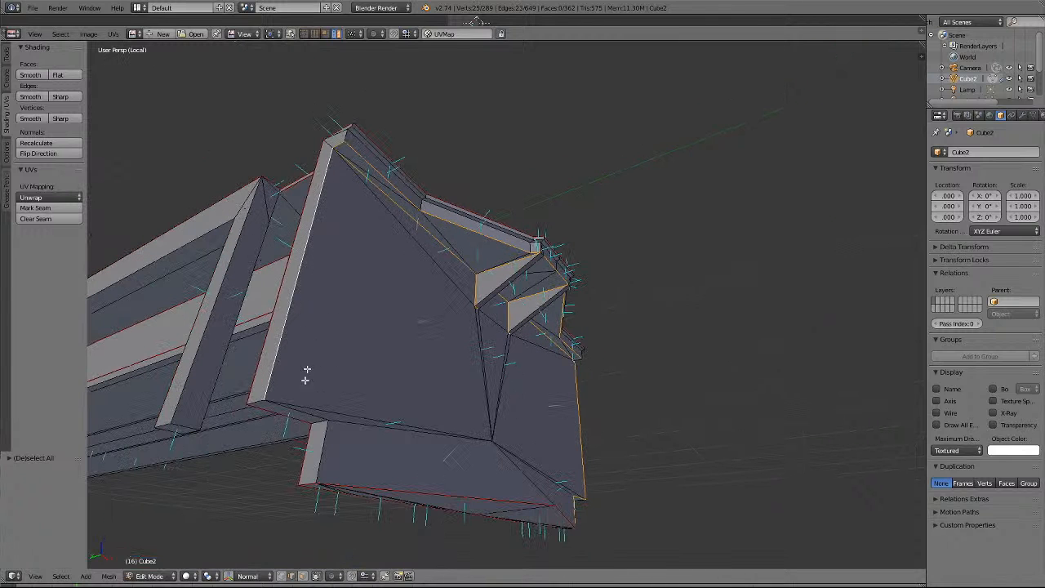
shift+click(302, 410)
shift+click(325, 434)
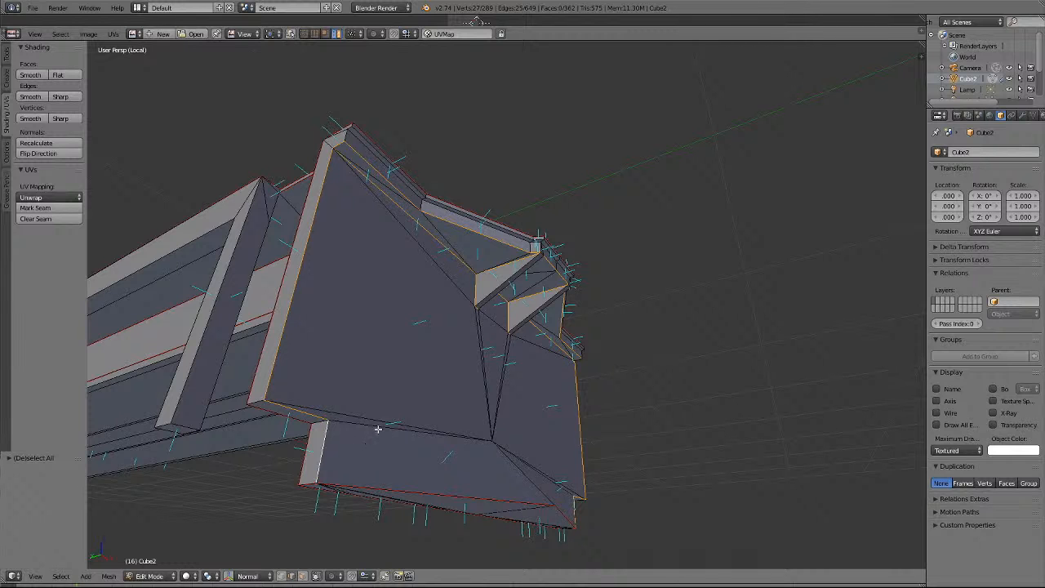
Add the short front edges of the two outer braces, the ridge edge of the lower taper and the panel's short upper corner edge to the selection.
mouse_move(378, 428)
middle_down()
mouse_move(266, 370)
mouse_move(378, 429)
middle_up()
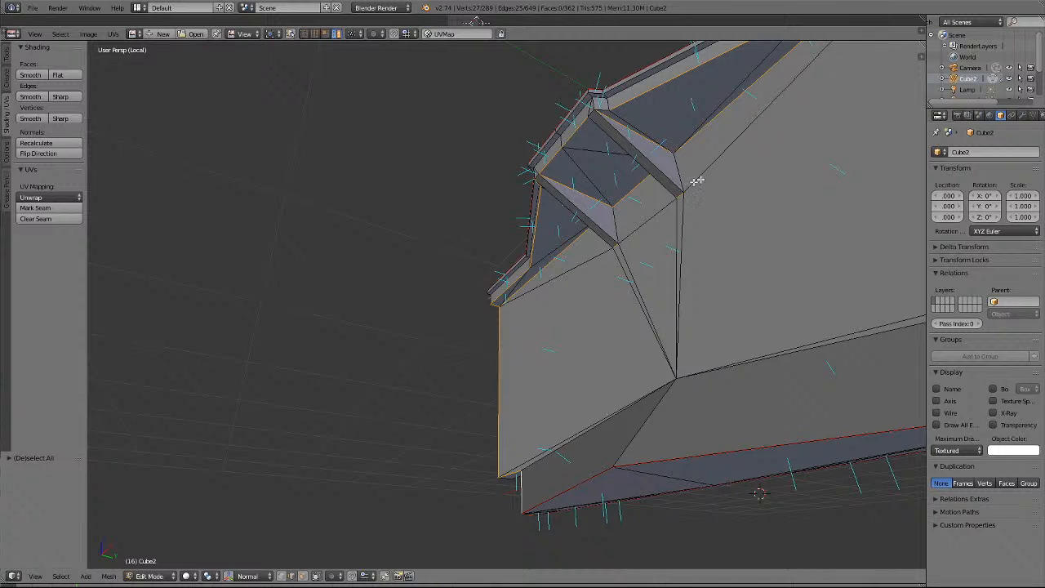
shift+right_click(616, 218)
shift+right_click(680, 171)
scroll(716, 164, down, 1)
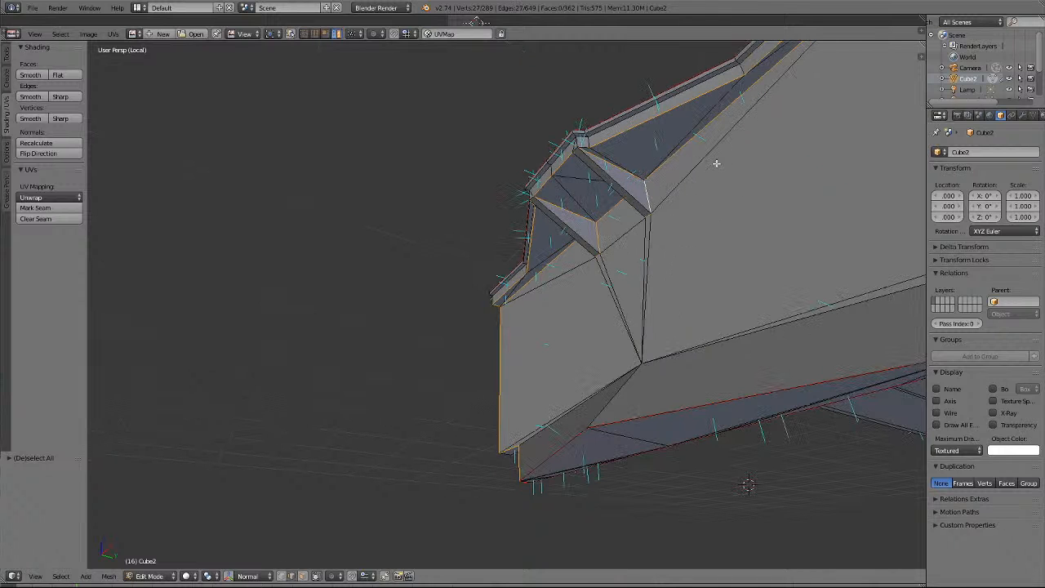
shift+right_click(619, 408)
mouse_move(741, 318)
middle_down()
mouse_move(737, 325)
mouse_move(755, 305)
middle_up()
scroll(756, 305, up, 3)
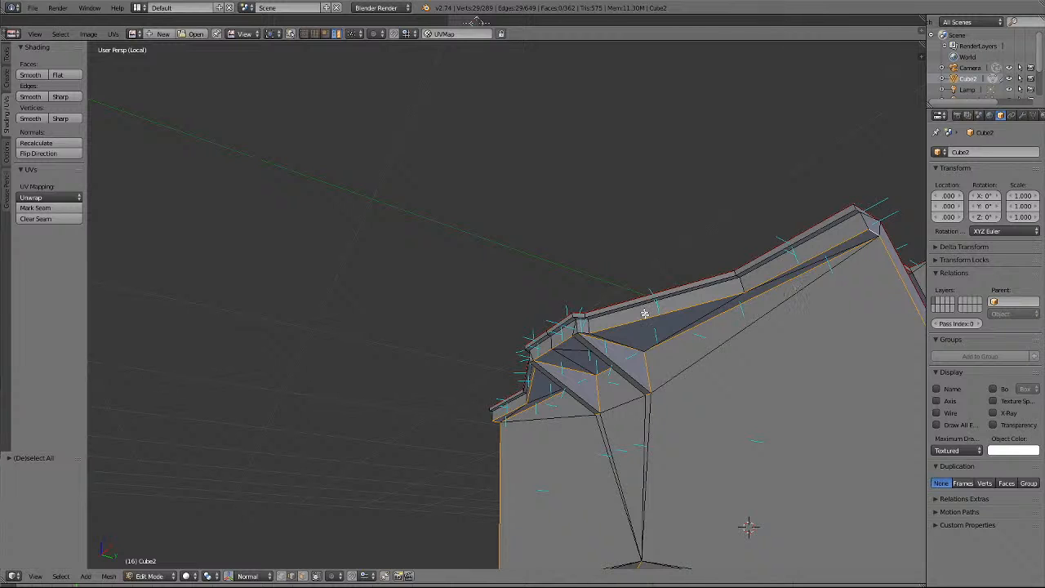
Add the short edges where the tops of the two outer braces meet the rim to the selection.
scroll(649, 338, up, 2)
scroll(751, 383, up, 2)
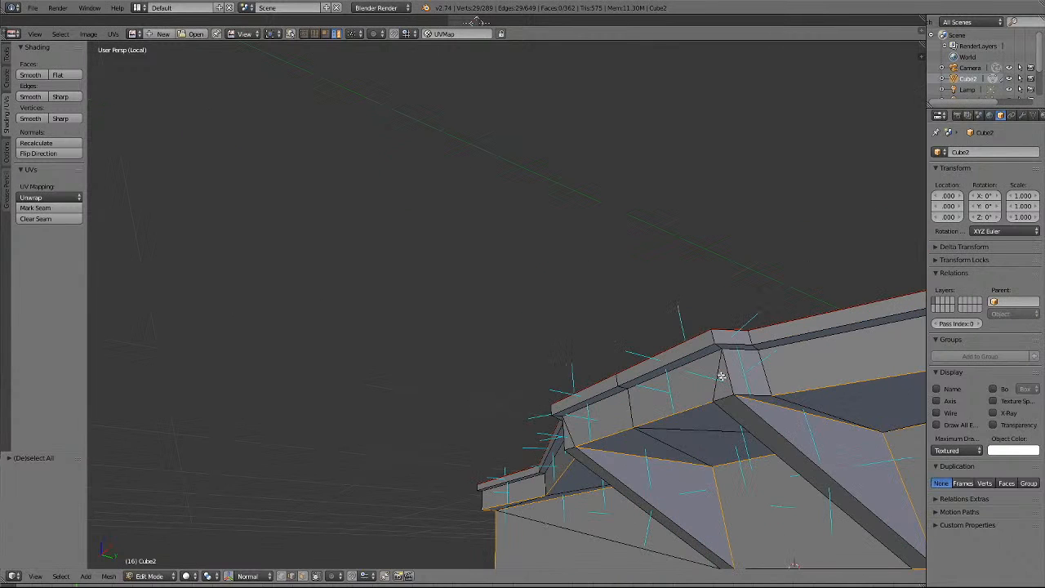
shift+right_click(727, 398)
shift+right_click(759, 395)
shift+right_click(572, 449)
Mark all the selected end panel and brace edges as UV seams and clear the selection.
key(KP_4)
key(KP_4)
key(KP_4)
key(KP_4)
key(KP_4)
key(KP_4)
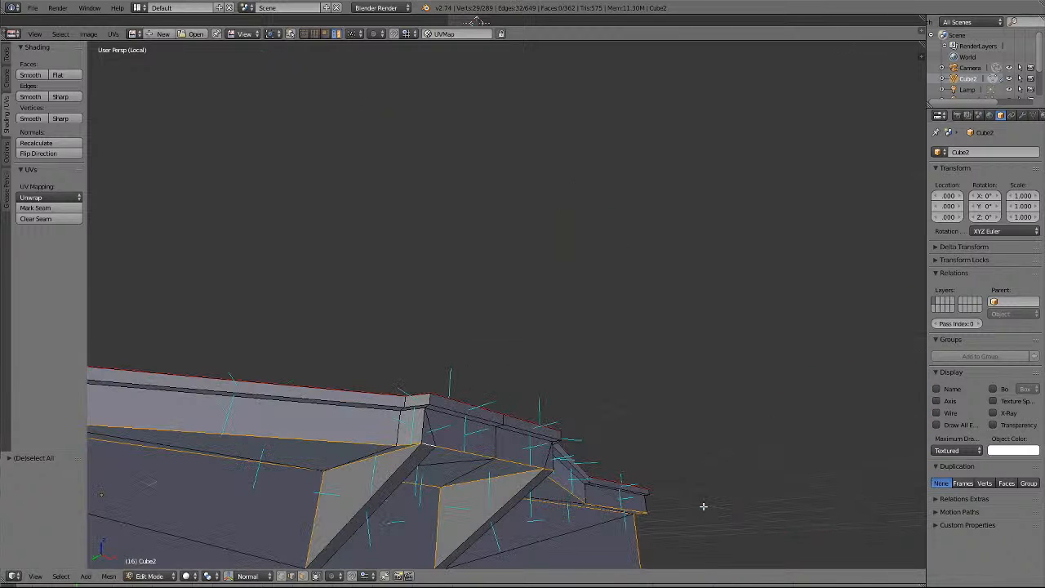
scroll(640, 502, down, 2)
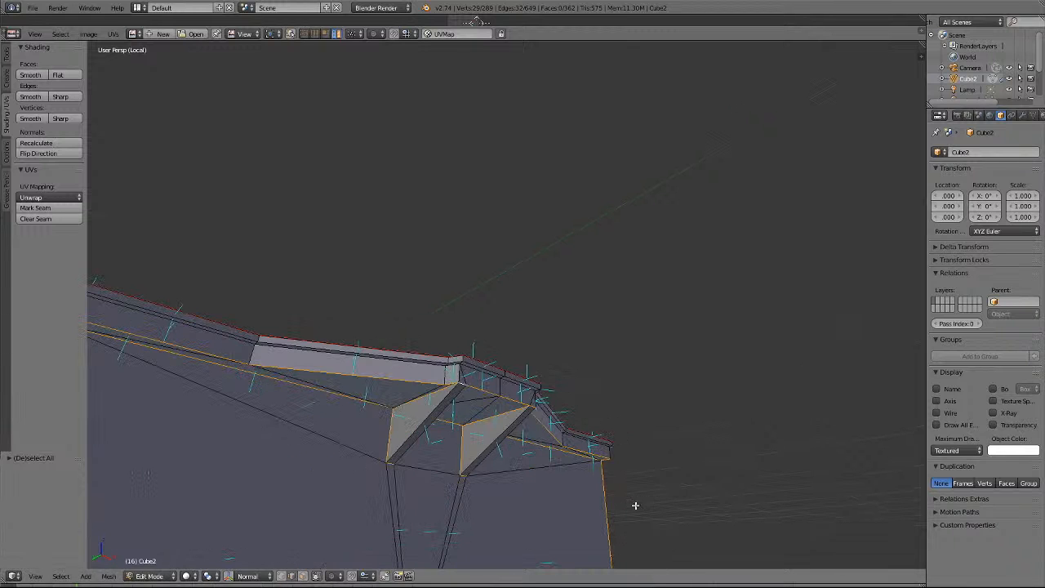
scroll(635, 505, down, 2)
click(30, 210)
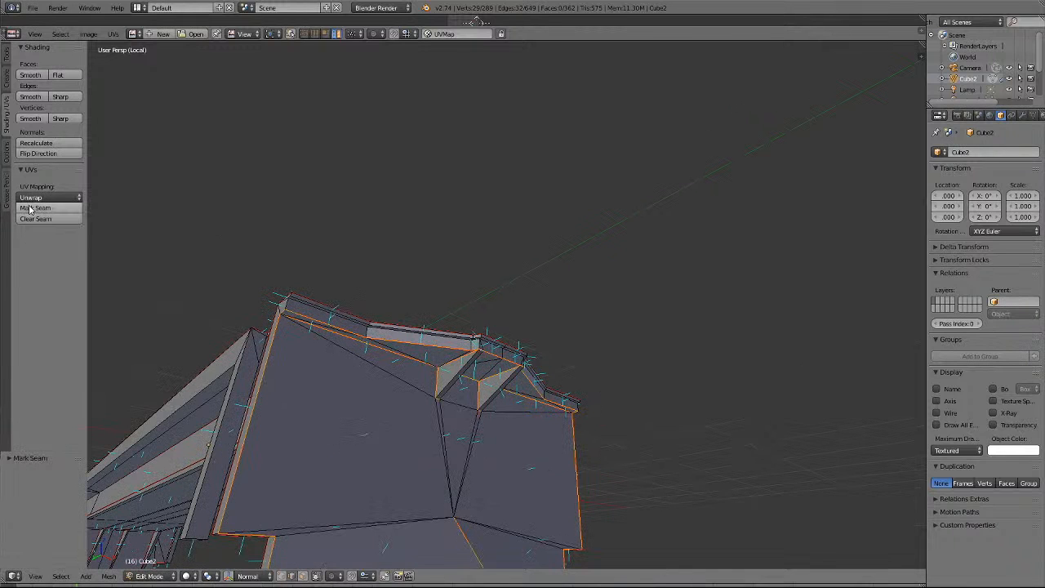
key(a)
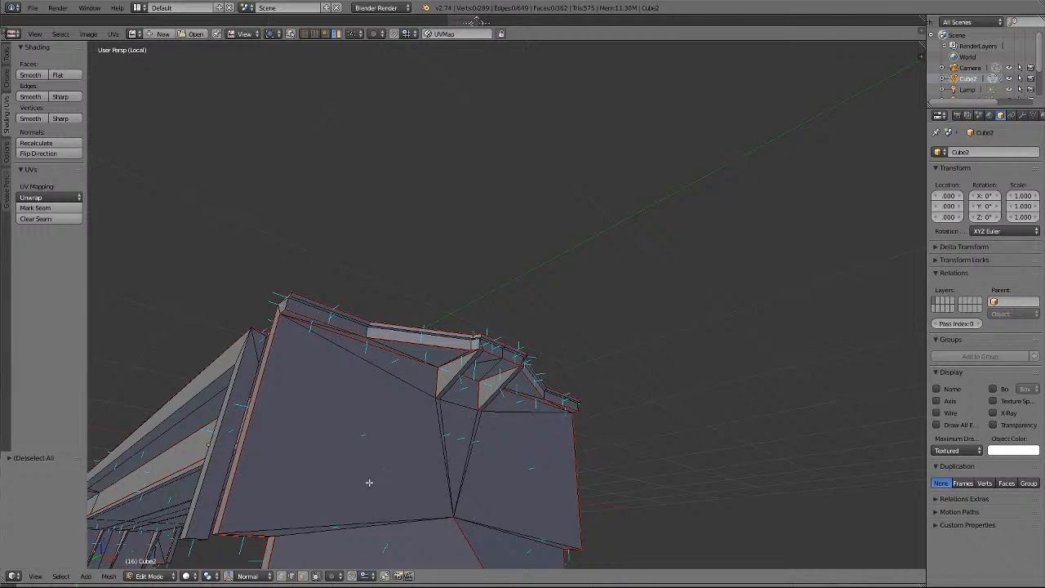
Select the edge loop along the long side rail's lower edge, leaving out its diagonal edge on the near end panel.
middle_drag(369, 483, 369, 483)
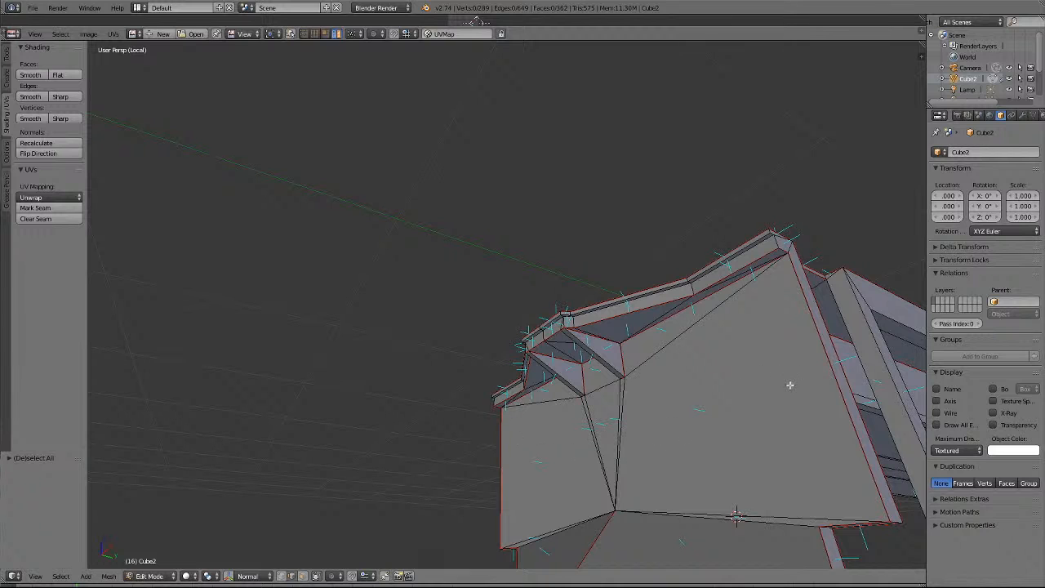
middle_drag(788, 384, 789, 384)
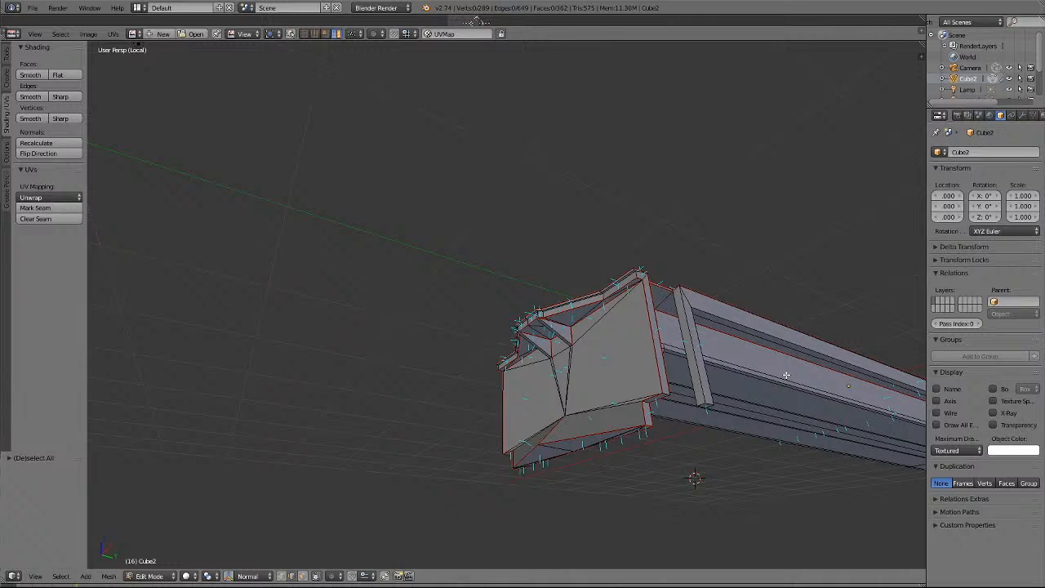
right_click(690, 329)
key(a)
middle_drag(765, 379, 763, 384)
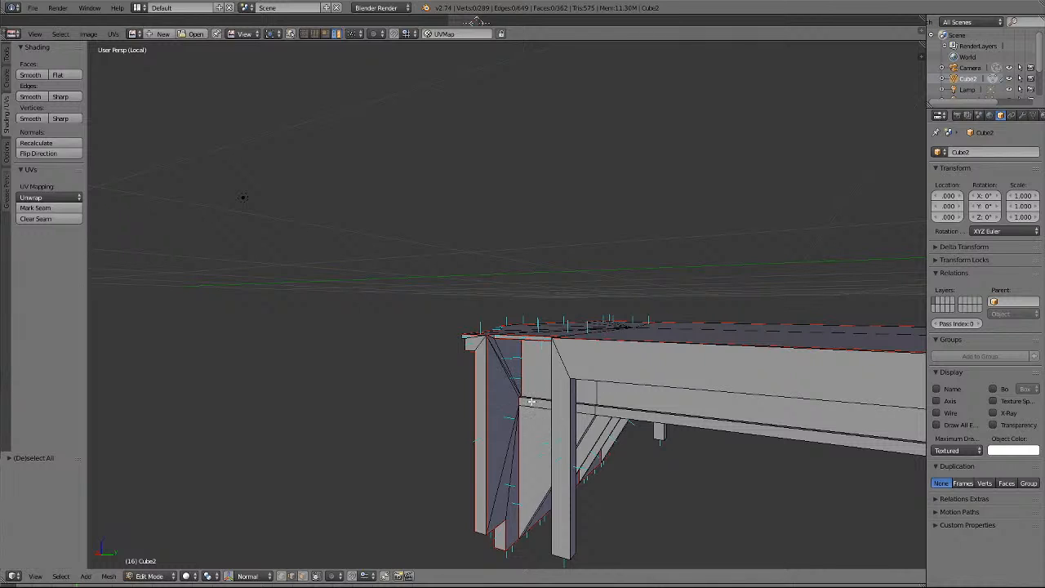
alt+right_click(531, 402)
shift+right_click(505, 383)
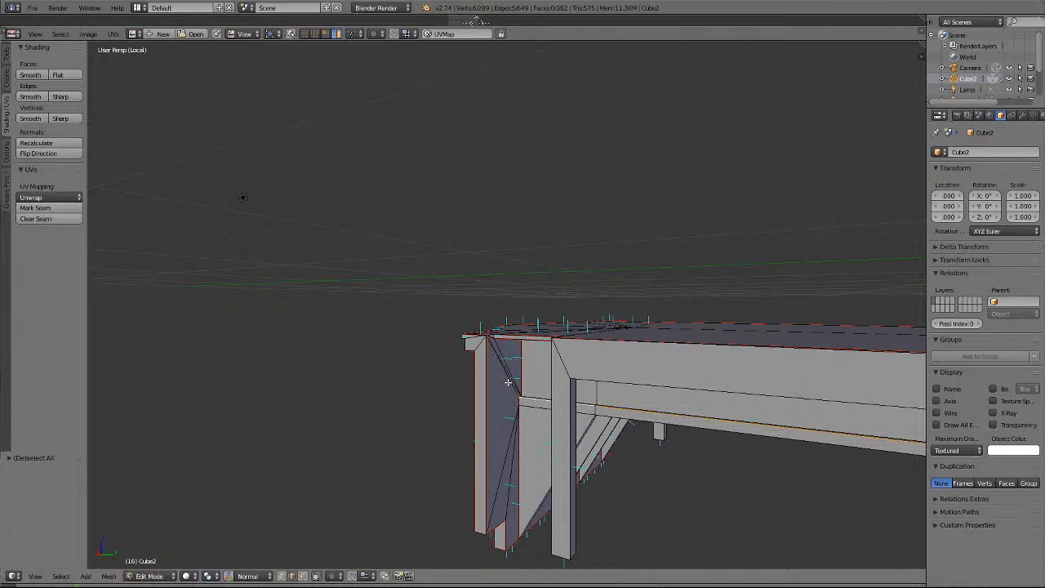
Remove the diagonal edge at the opposite end panel from the selection, mark the rail's lower edge loop as a seam, and clear the selection.
scroll(732, 418, down, 4)
scroll(731, 418, down, 4)
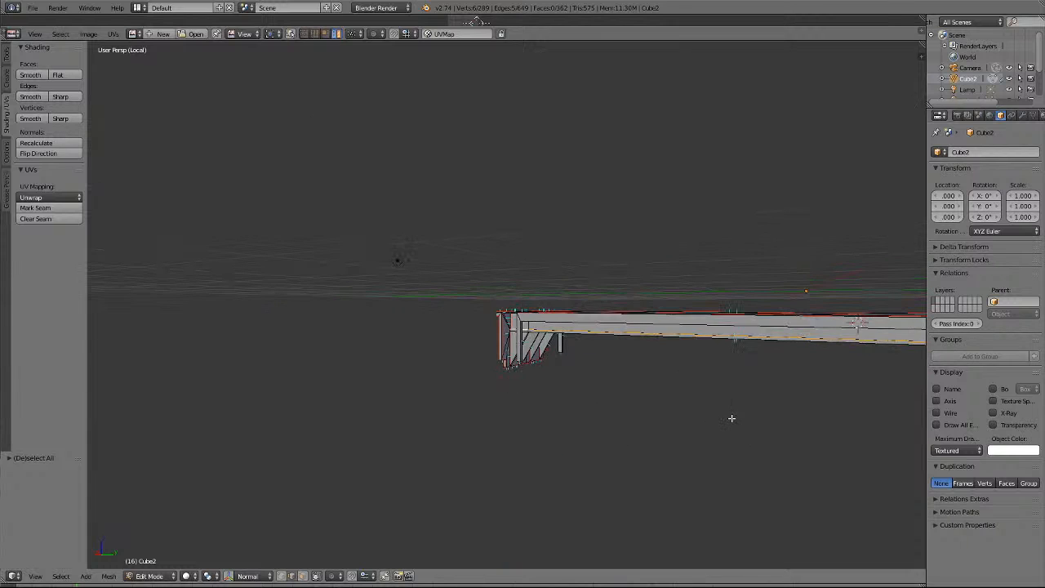
key(KP_4)
key(KP_4)
key(KP_4)
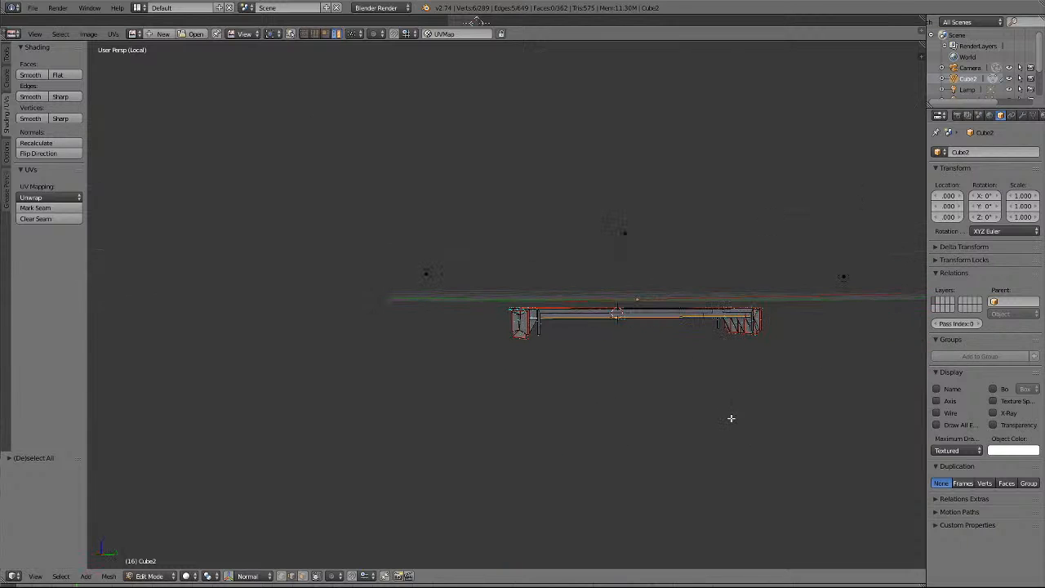
key(KP_8)
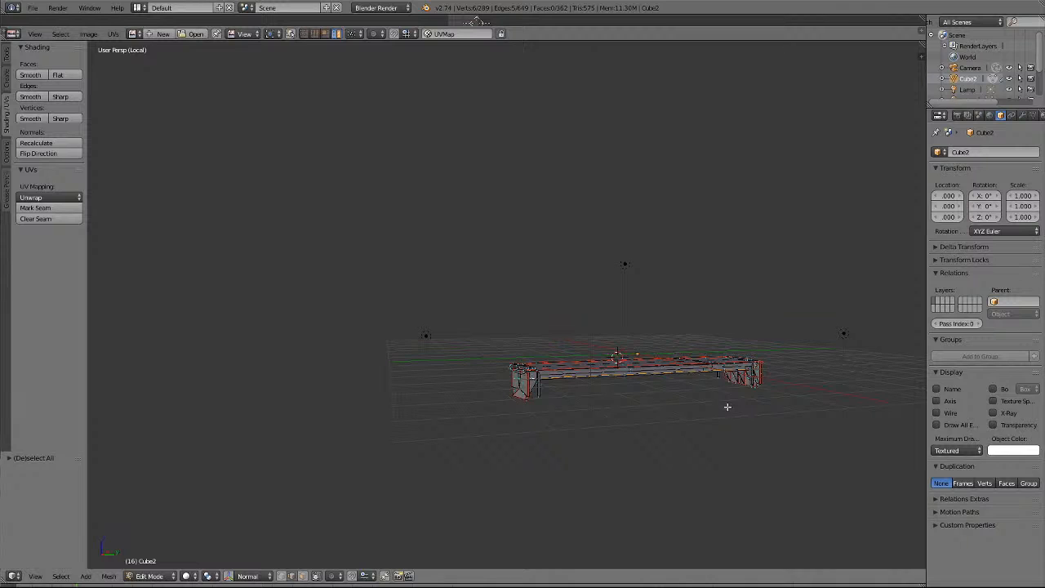
middle_drag(727, 407, 658, 443)
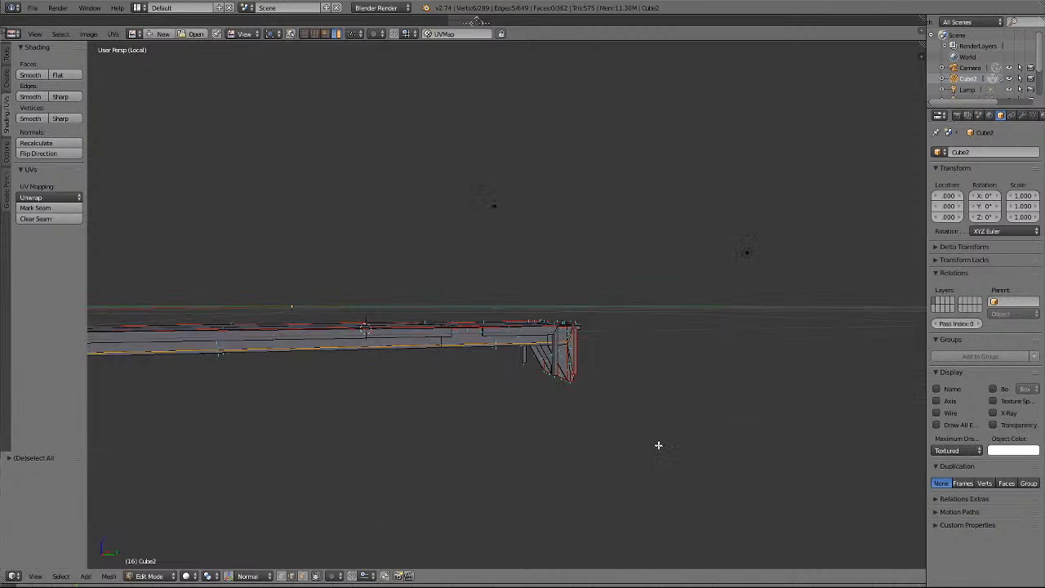
scroll(658, 437, up, 5)
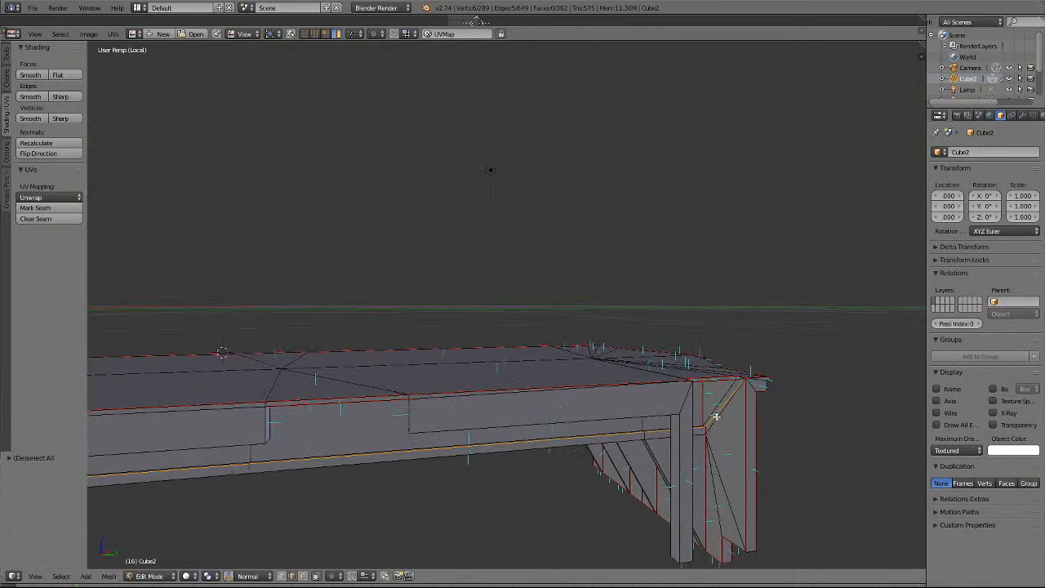
shift+right_click(713, 418)
scroll(592, 423, down, 3)
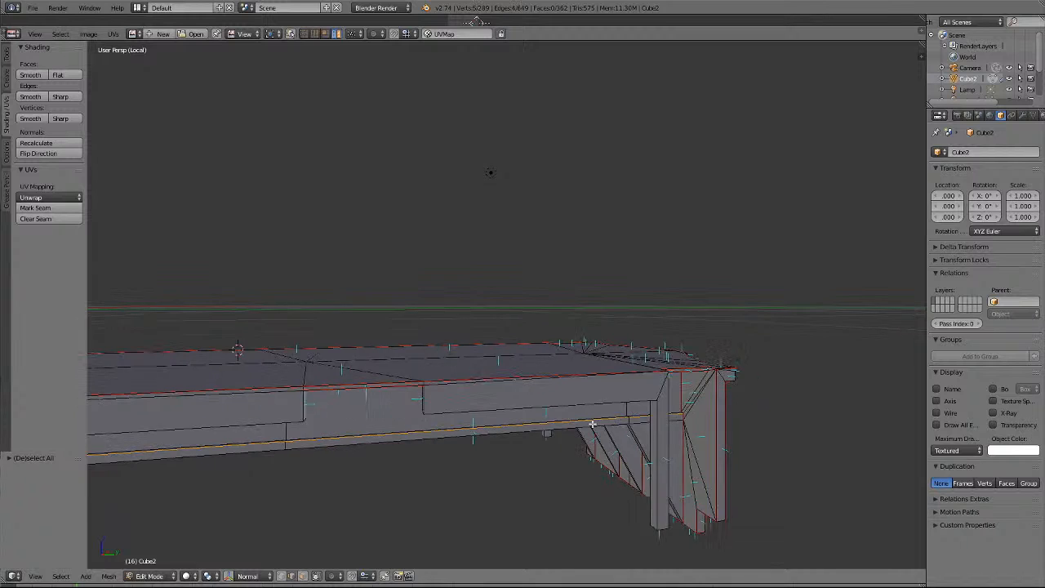
click(26, 208)
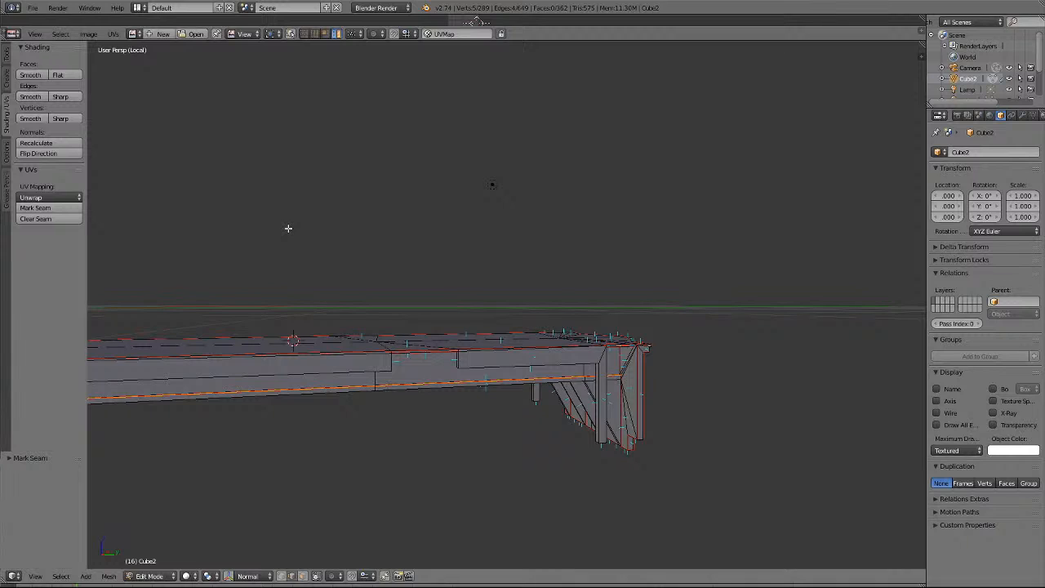
key(a)
Examine the bench's underside, end braces, top and long side rail for edges that still lack seams.
scroll(294, 234, down, 3)
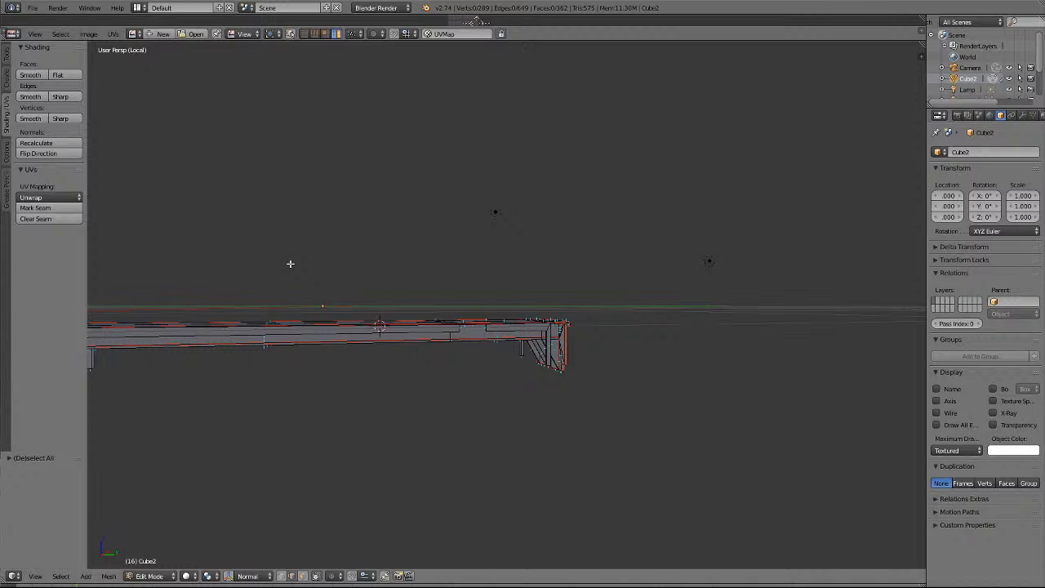
key(KP_4)
key(KP_4)
key(KP_4)
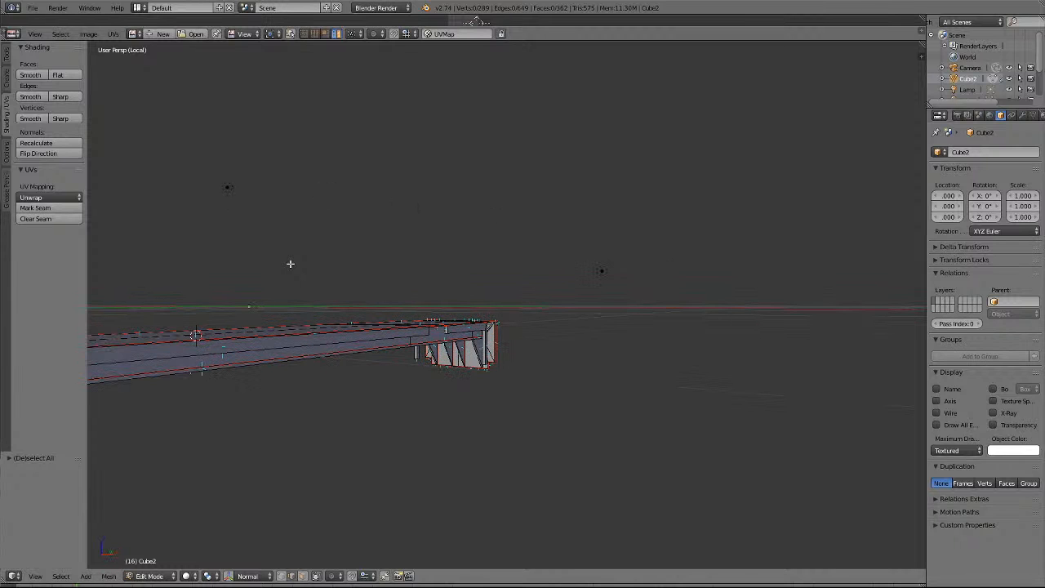
key(KP_2)
key(KP_2)
key(KP_2)
key(KP_2)
key(KP_2)
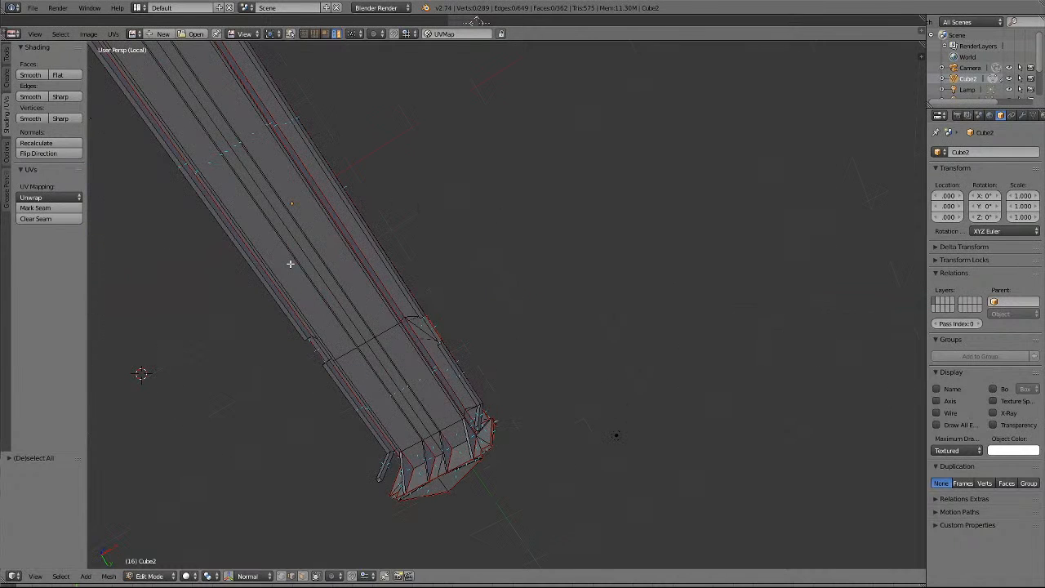
scroll(289, 264, down, 6)
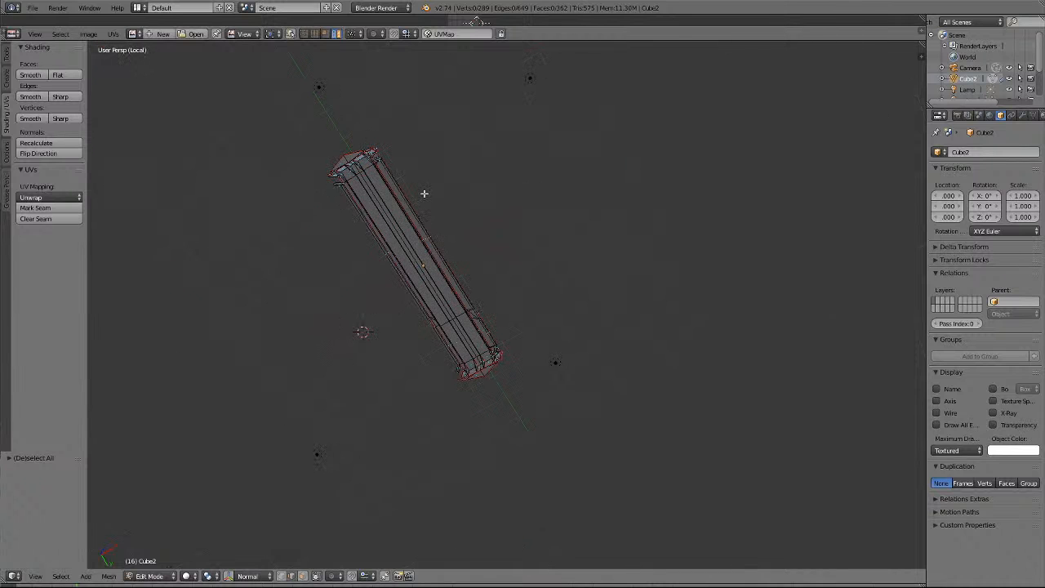
scroll(423, 193, up, 3)
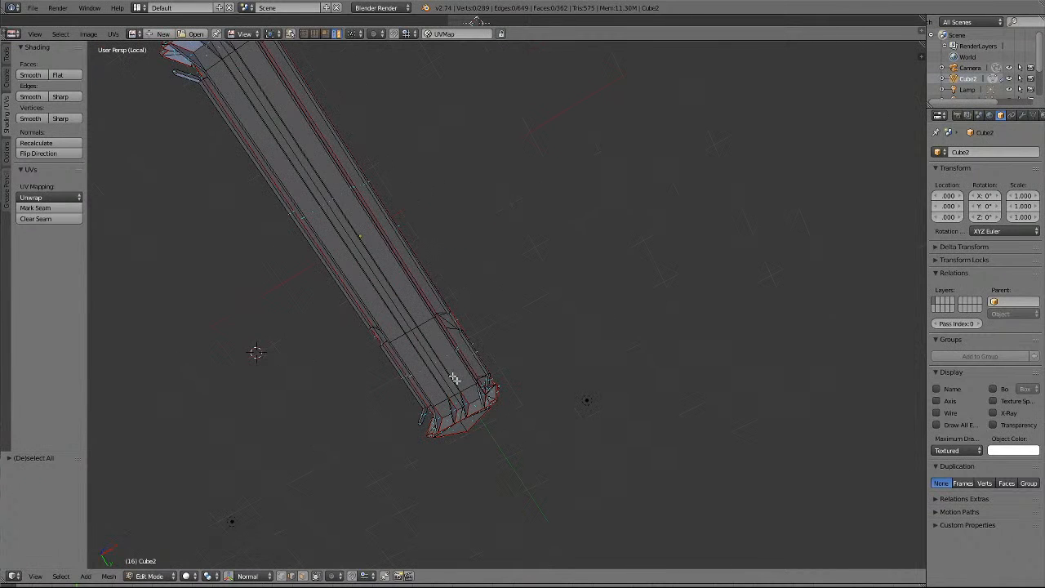
scroll(450, 484, up, 4)
shift+scroll(446, 499, down, 6)
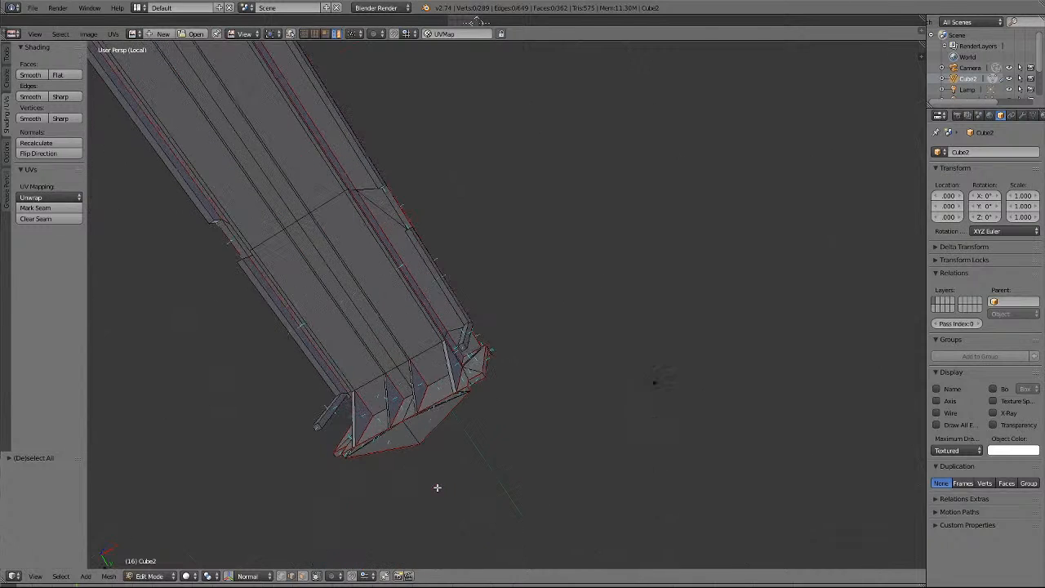
shift+scroll(430, 472, down, 2)
scroll(428, 462, up, 4)
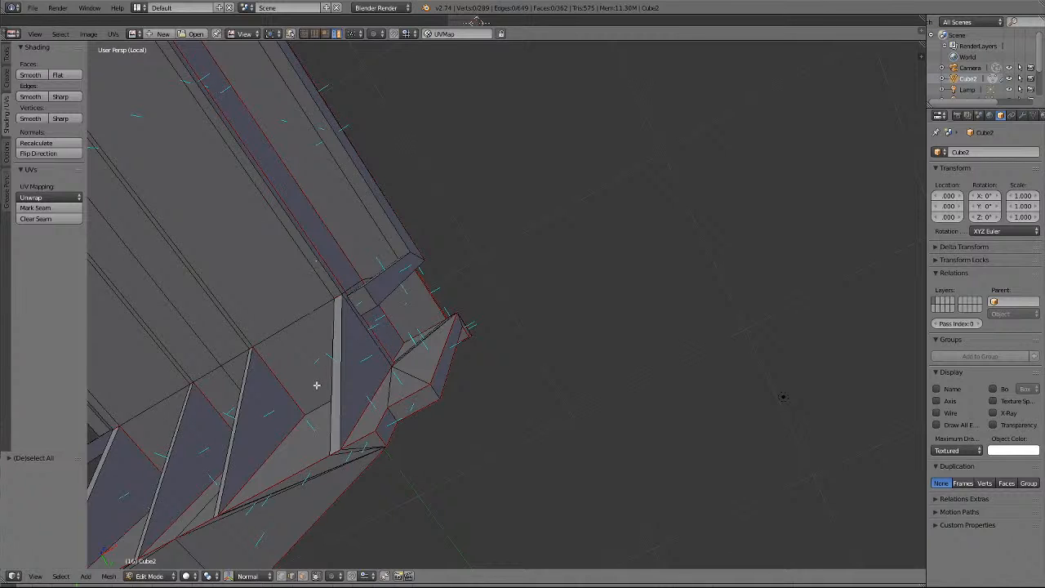
middle_drag(317, 385, 322, 354)
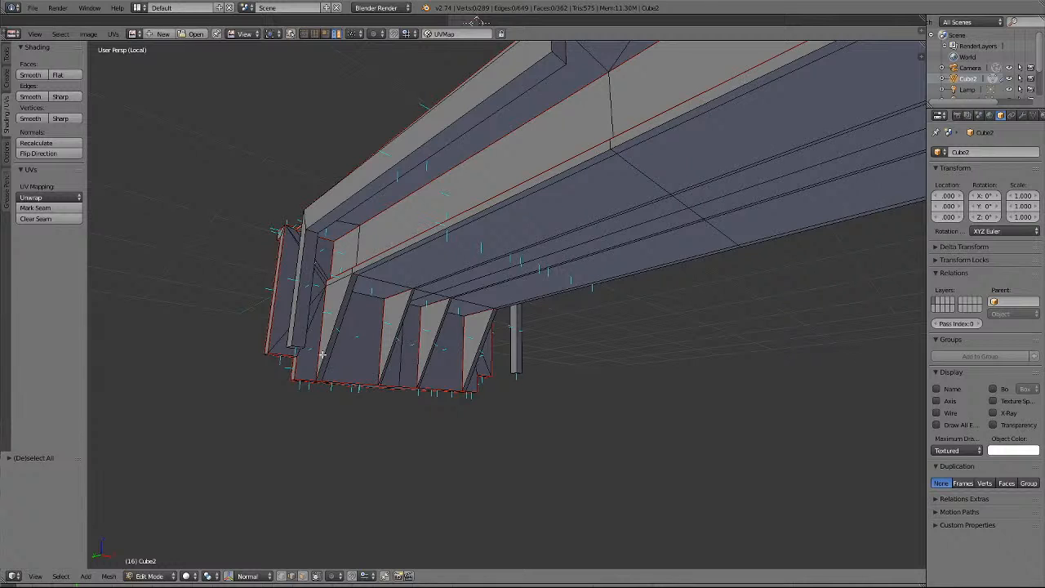
scroll(322, 354, down, 5)
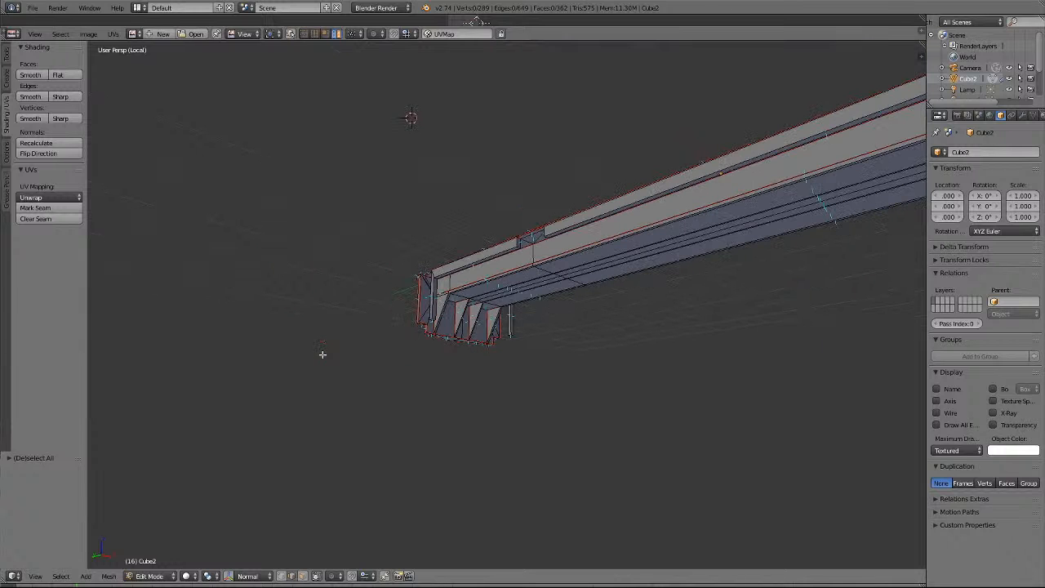
scroll(322, 354, up, 2)
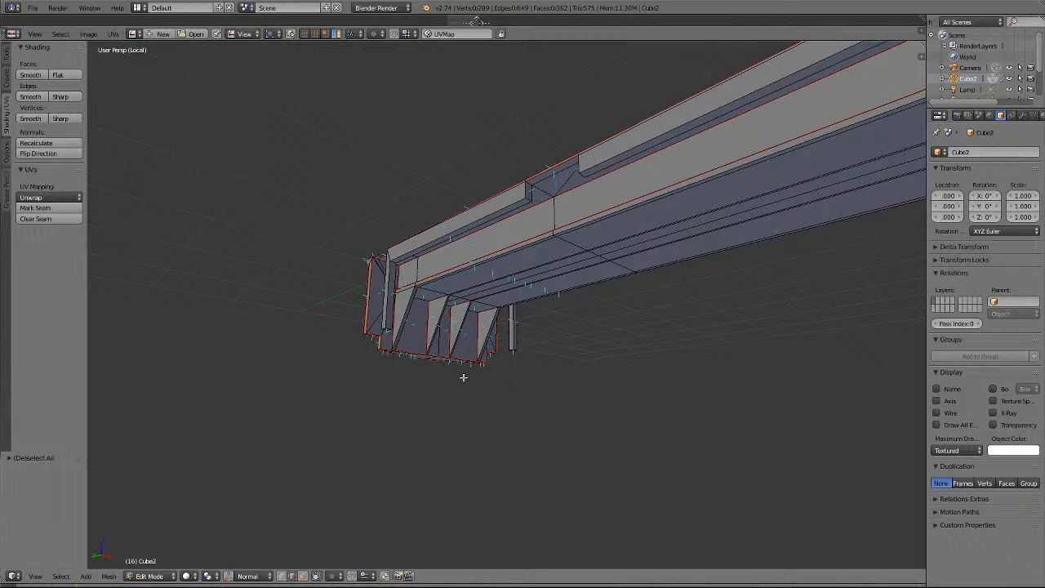
middle_drag(463, 377, 463, 377)
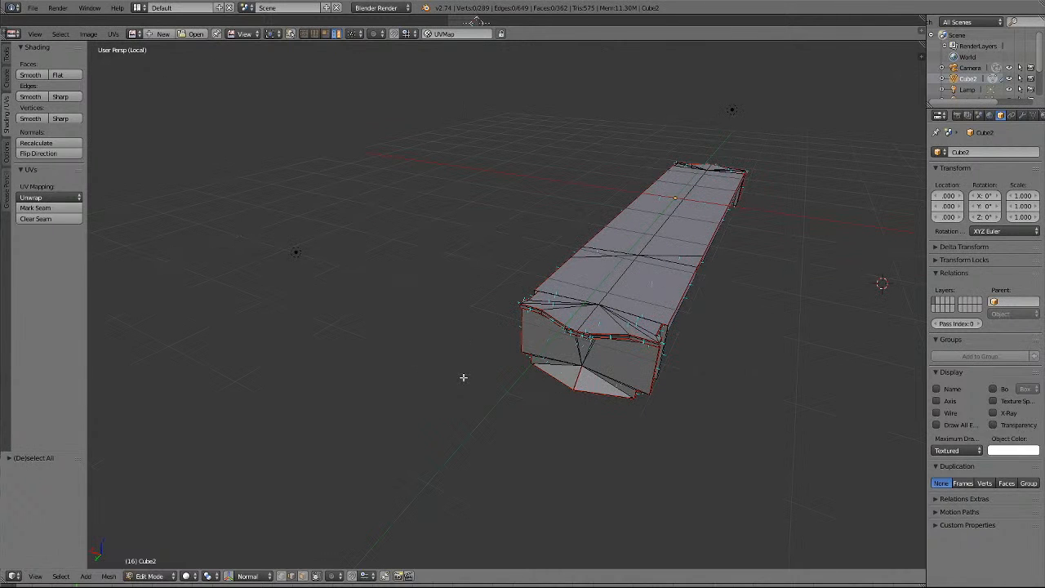
shift+scroll(521, 299, up, 10)
shift+scroll(520, 300, down, 10)
scroll(521, 300, down, 1)
shift+middle_drag(543, 310, 451, 289)
scroll(452, 288, up, 2)
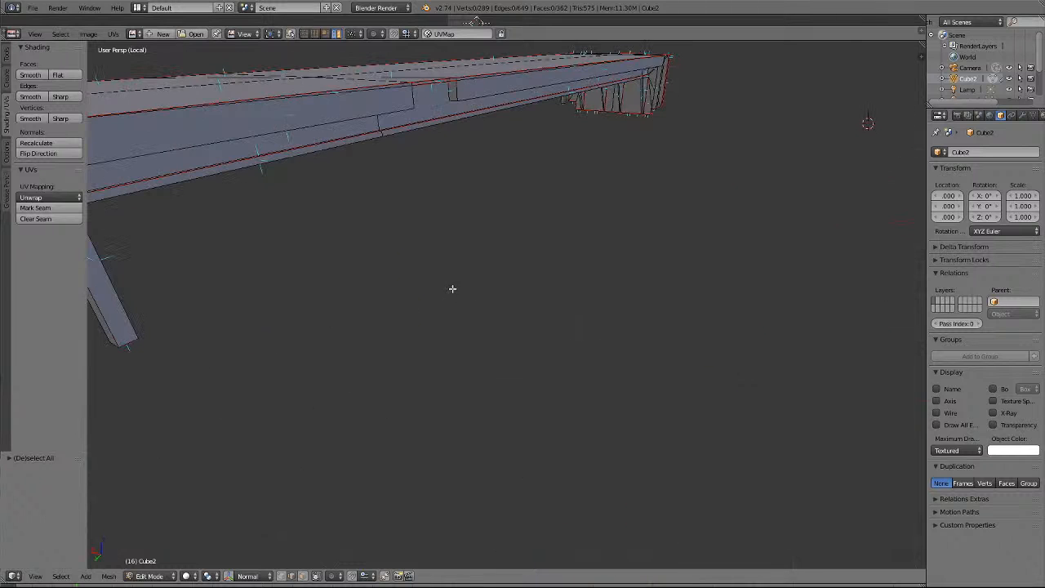
Save the Blender file.
click(33, 8)
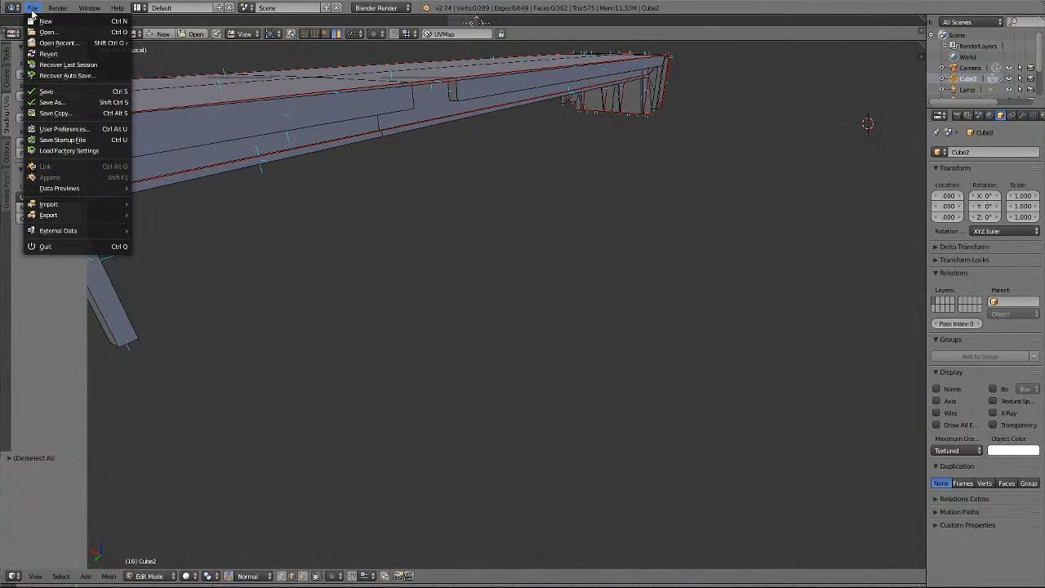
click(46, 89)
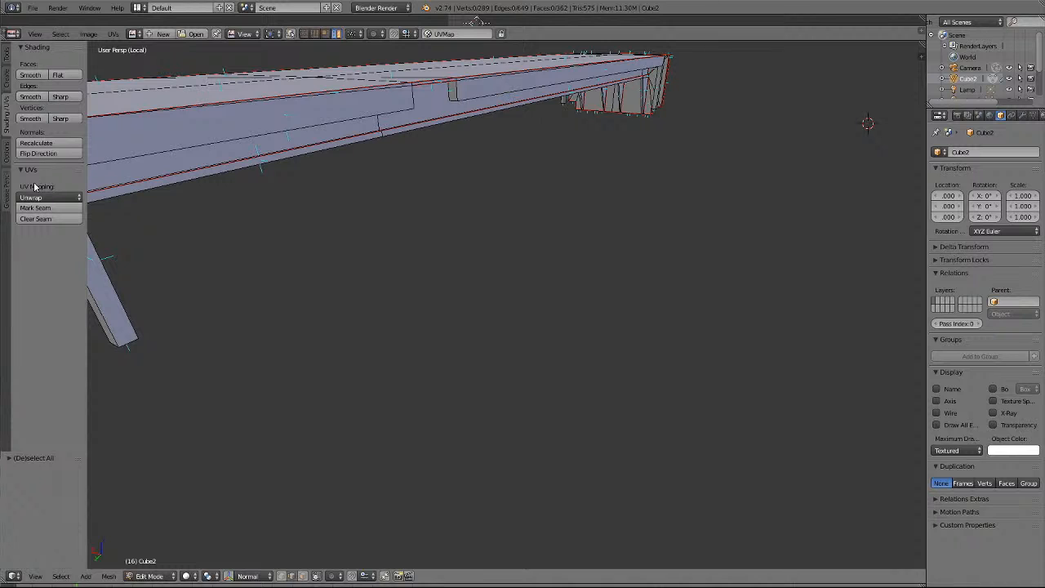
Select the vertical end edges of the two raised side strips at the gap and the long lower edges of both strips.
key(a)
key(a)
right_click(413, 98)
shift+right_click(456, 90)
shift+right_click(481, 94)
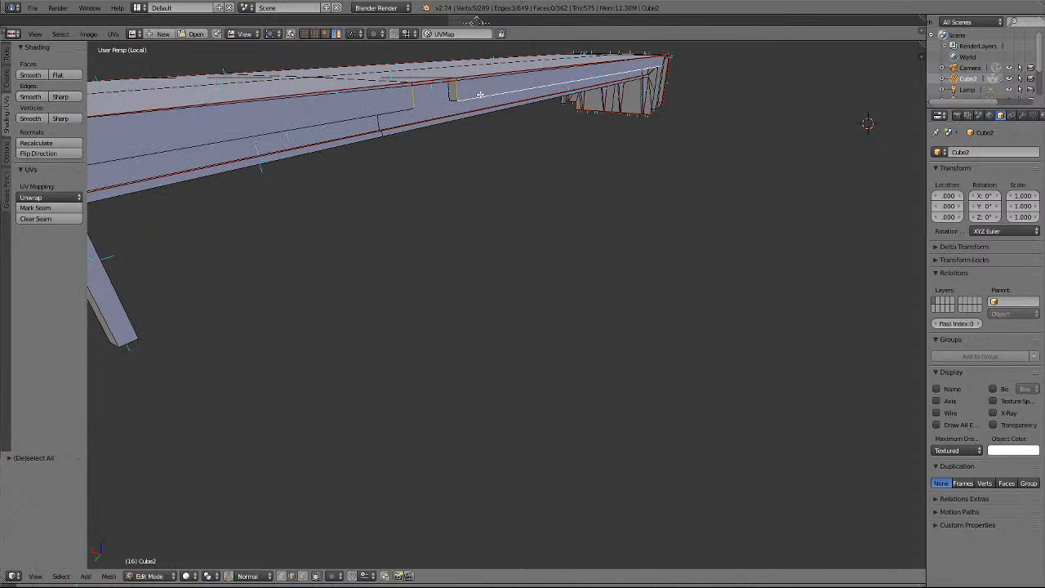
shift+right_click(344, 118)
middle_drag(265, 196, 250, 204)
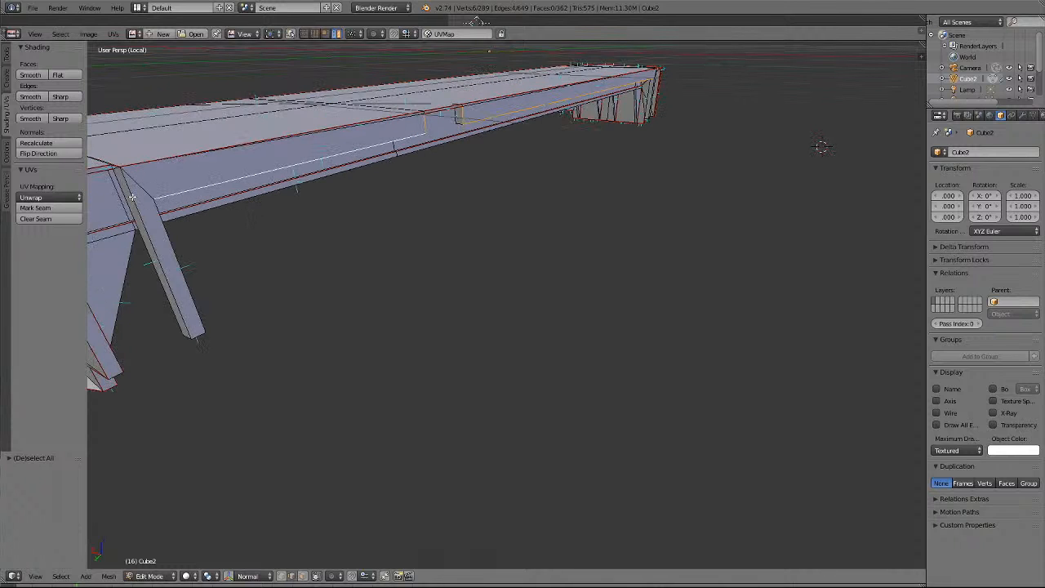
Add the bottom edge and two long front corner edges of the near slanted brace to the selection, leaving its rear edge out.
shift+right_click(198, 333)
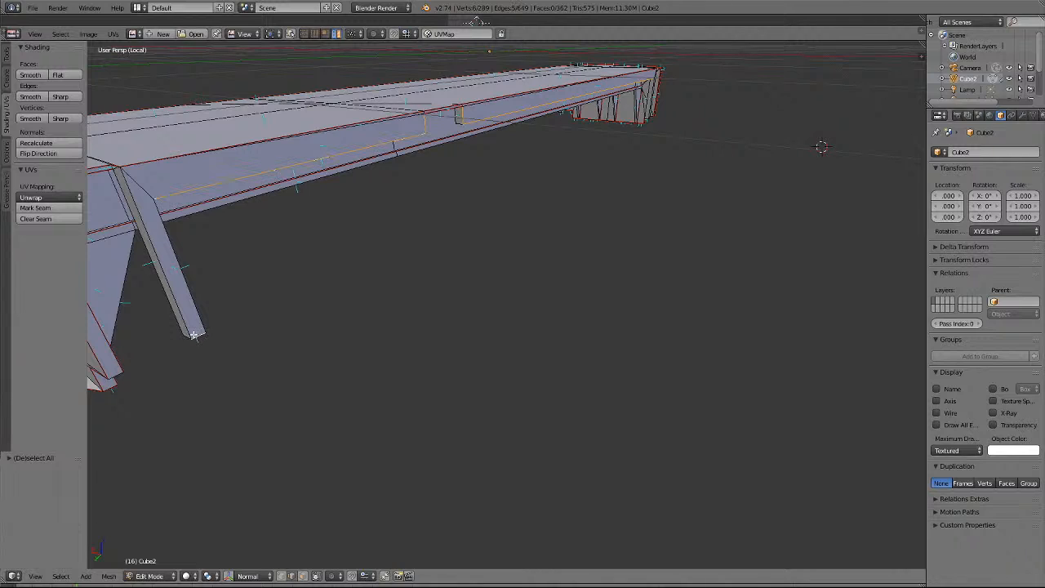
shift+right_click(184, 281)
shift+right_click(154, 270)
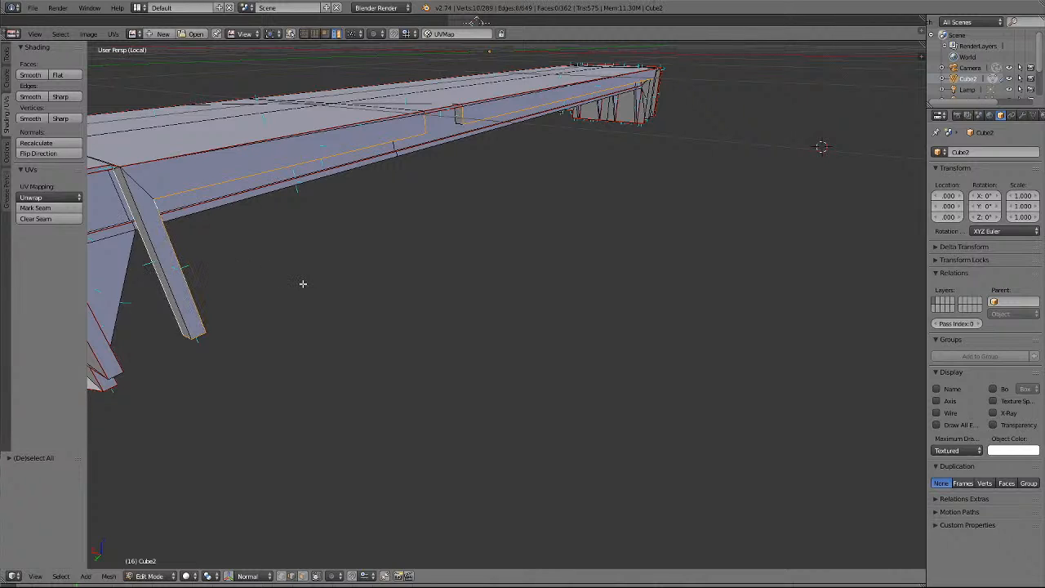
shift+right_click(149, 245)
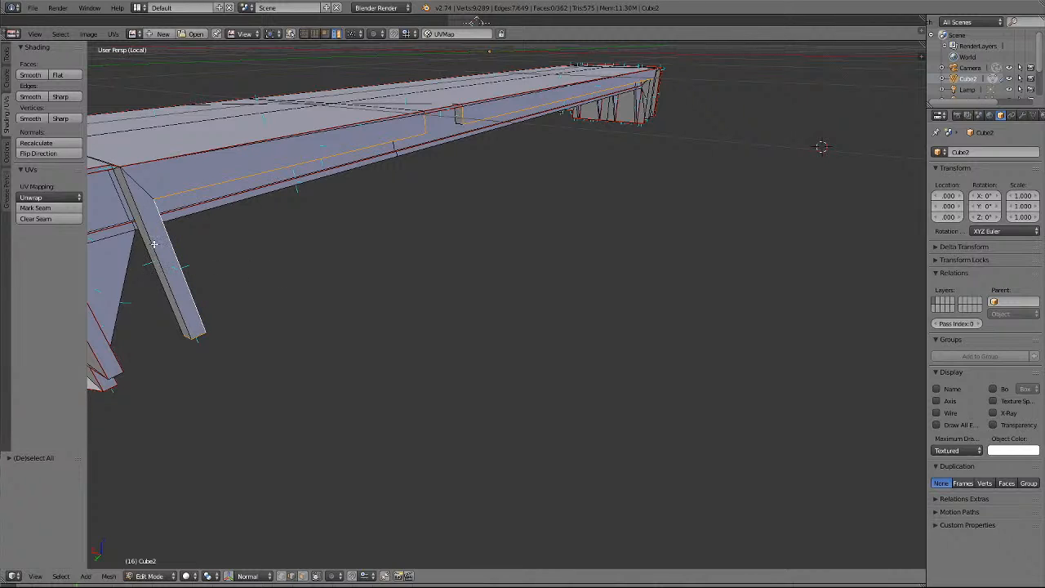
shift+right_click(154, 243)
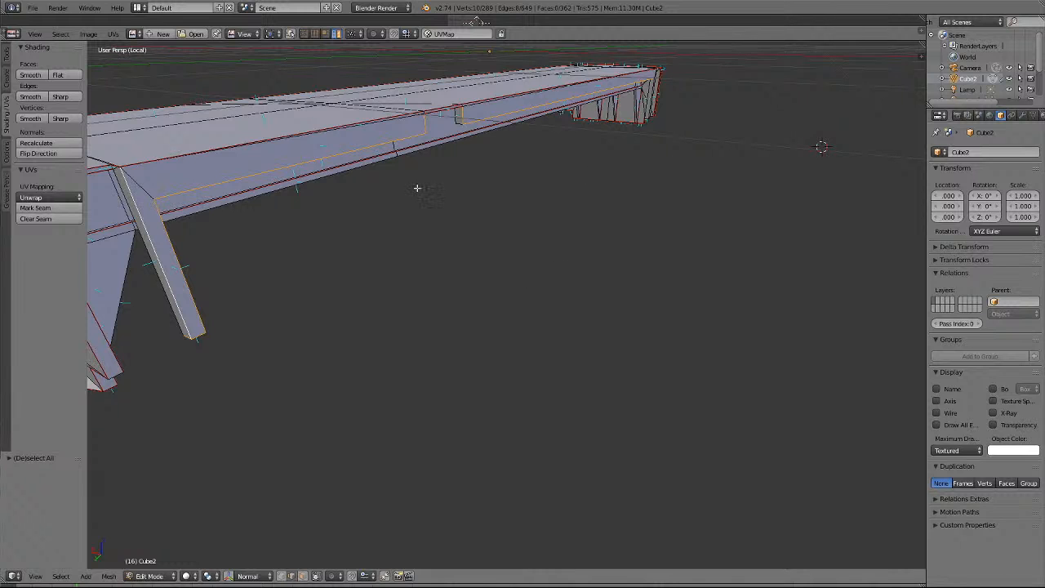
Add the matching brace's two long front edges and bottom edge at the opposite end, mark the selection as seams, and clear the selection.
key(KP_6)
key(KP_6)
key(KP_6)
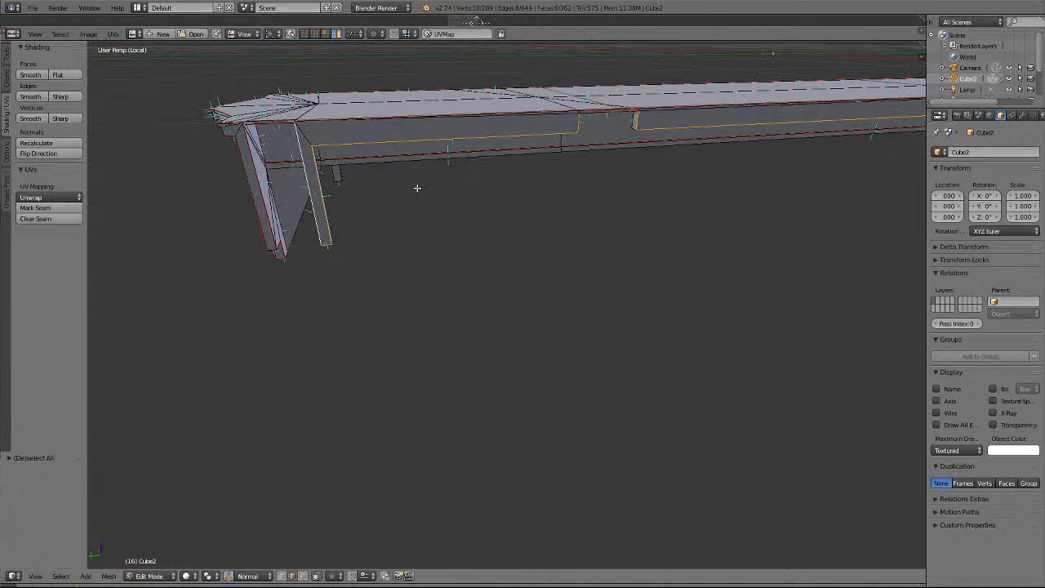
key(KP_6)
key(KP_6)
key(KP_6)
key(KP_6)
key(KP_6)
key(KP_6)
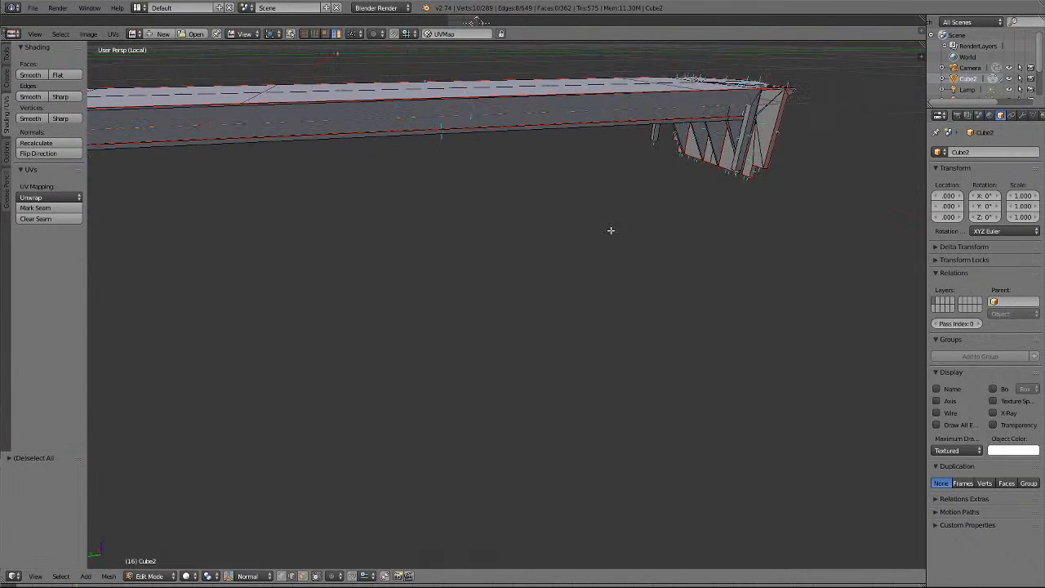
key(KP_6)
key(KP_6)
key(KP_6)
scroll(540, 183, up, 2)
scroll(540, 183, down, 1)
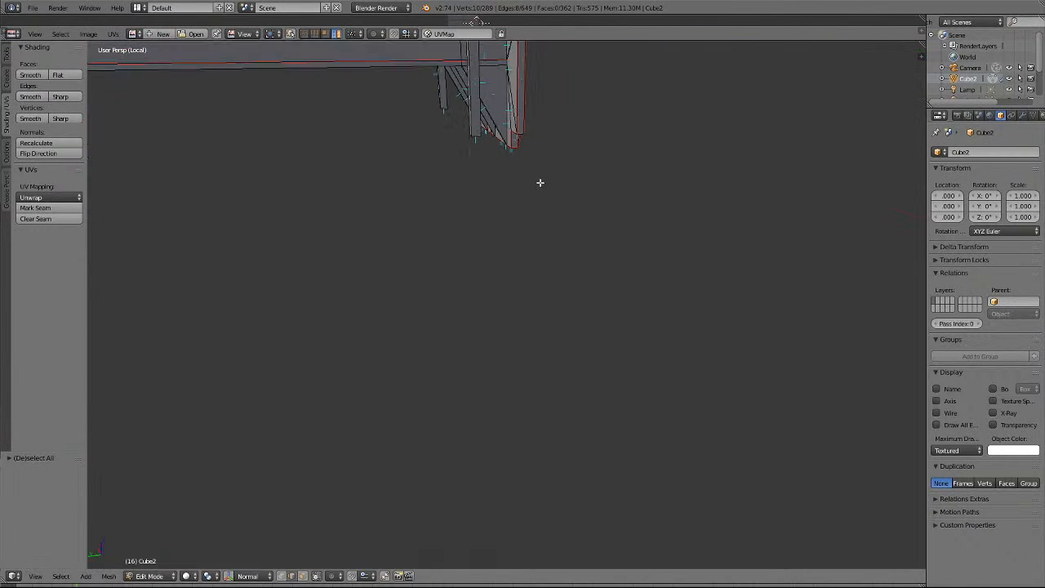
key(KP_8)
key(KP_8)
key(KP_8)
key(KP_8)
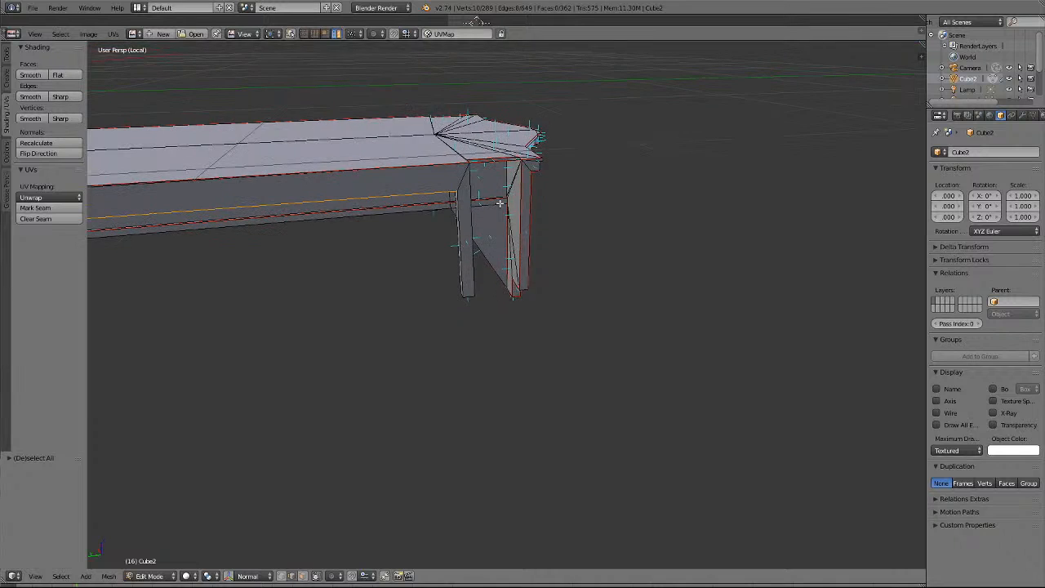
ctrl+middle_drag(500, 203, 488, 233)
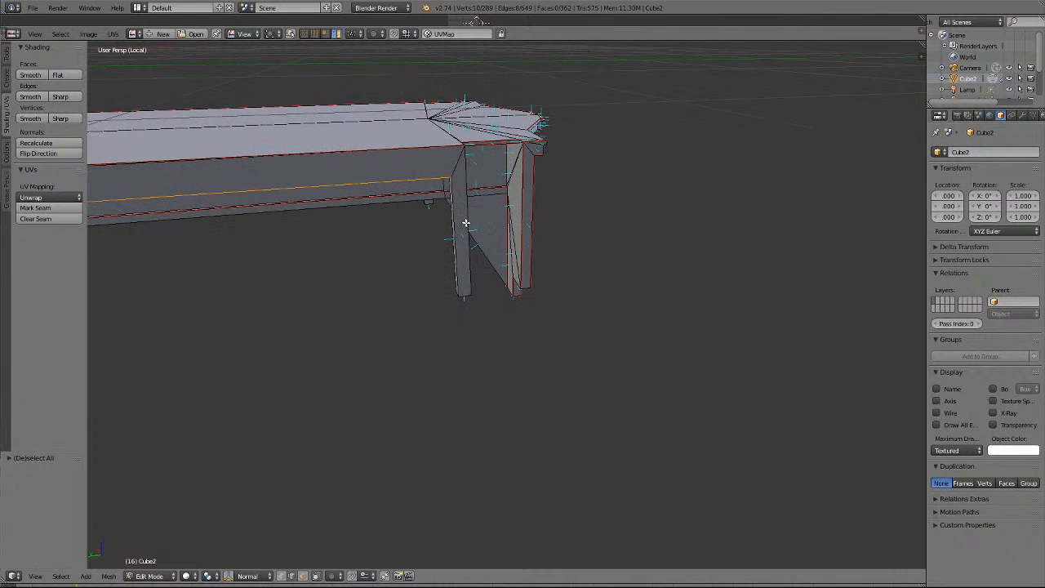
shift+right_click(469, 267)
shift+right_click(458, 269)
shift+right_click(463, 295)
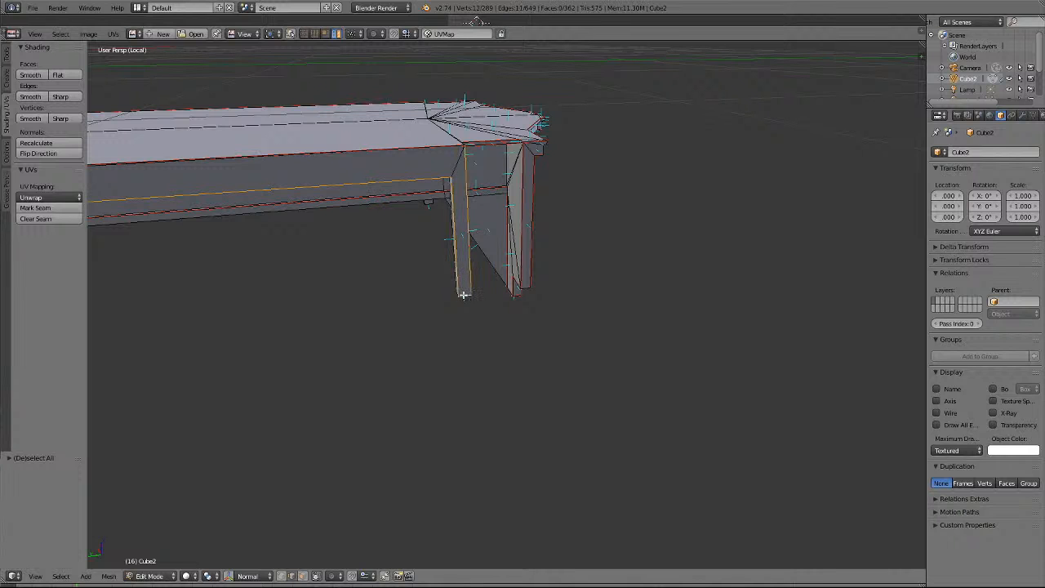
click(42, 211)
key(a)
On the bench's other side, select the first brace's two long front edges and bottom edge plus the adjoining raised strip's long lower edge.
middle_drag(324, 341, 331, 342)
scroll(331, 342, down, 5)
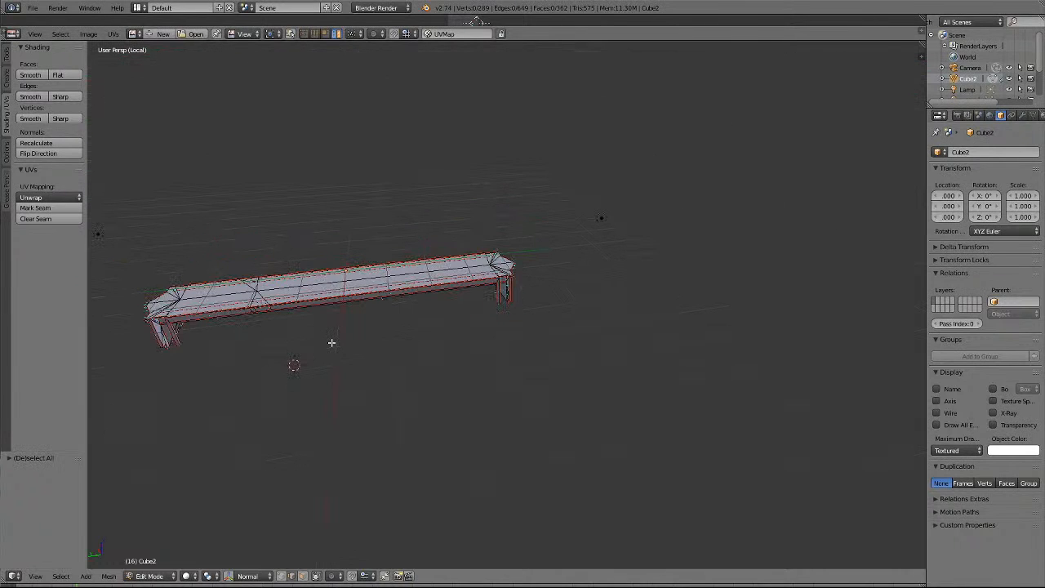
middle_drag(332, 343, 599, 311)
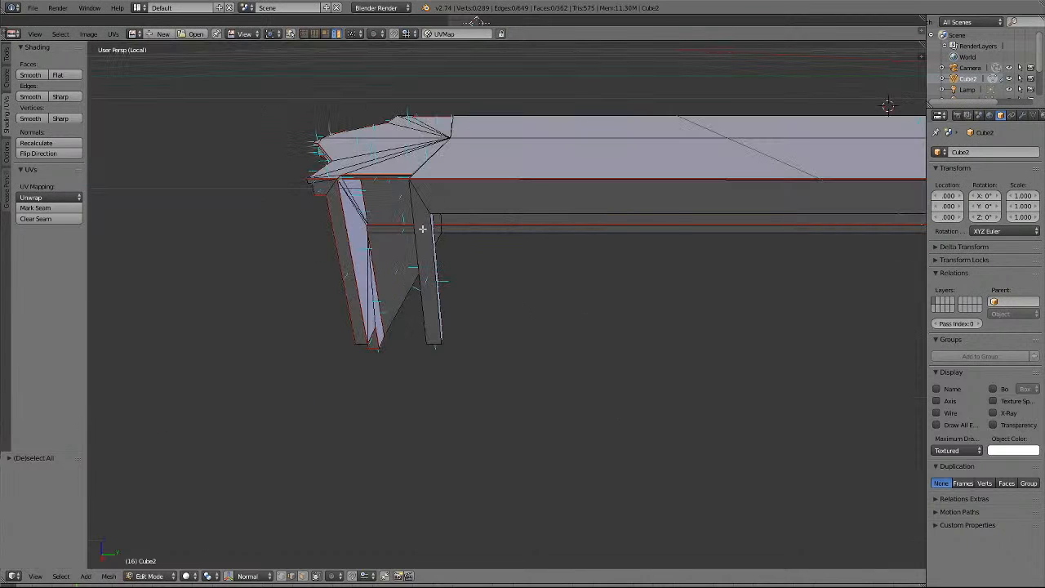
scroll(429, 252, up, 3)
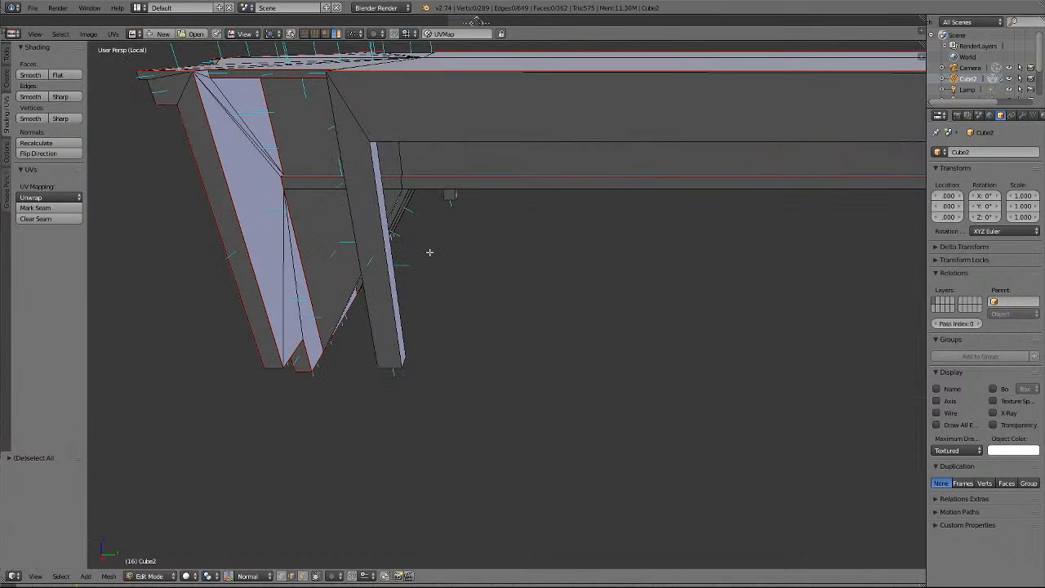
right_click(354, 217)
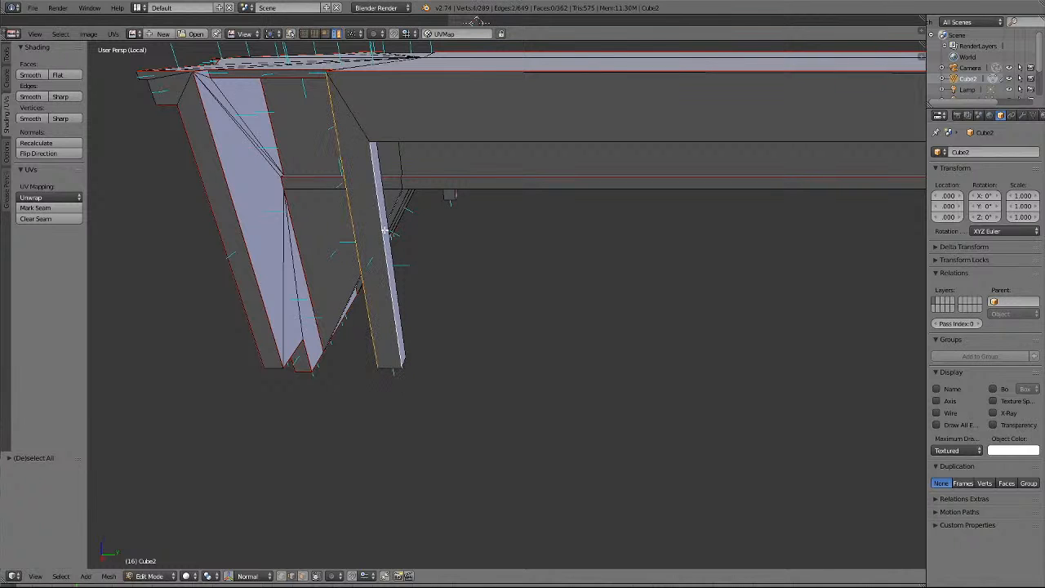
shift+right_click(472, 138)
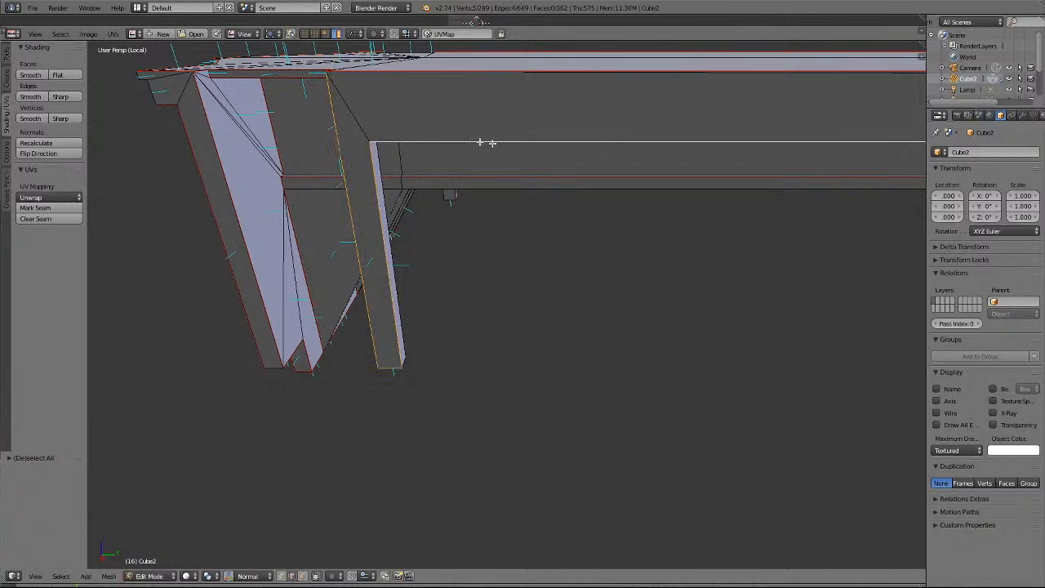
scroll(530, 147, down, 5)
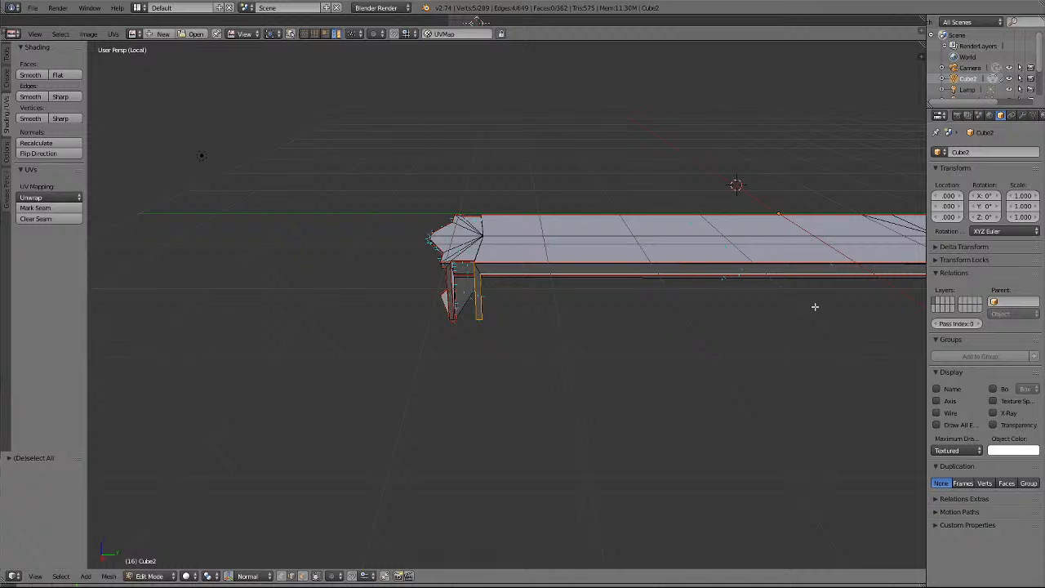
Add the first strip's short bottom end edge, the second strip's long lower edge, and the far brace's long front and bottom edges.
ctrl+scroll(814, 307, up, 15)
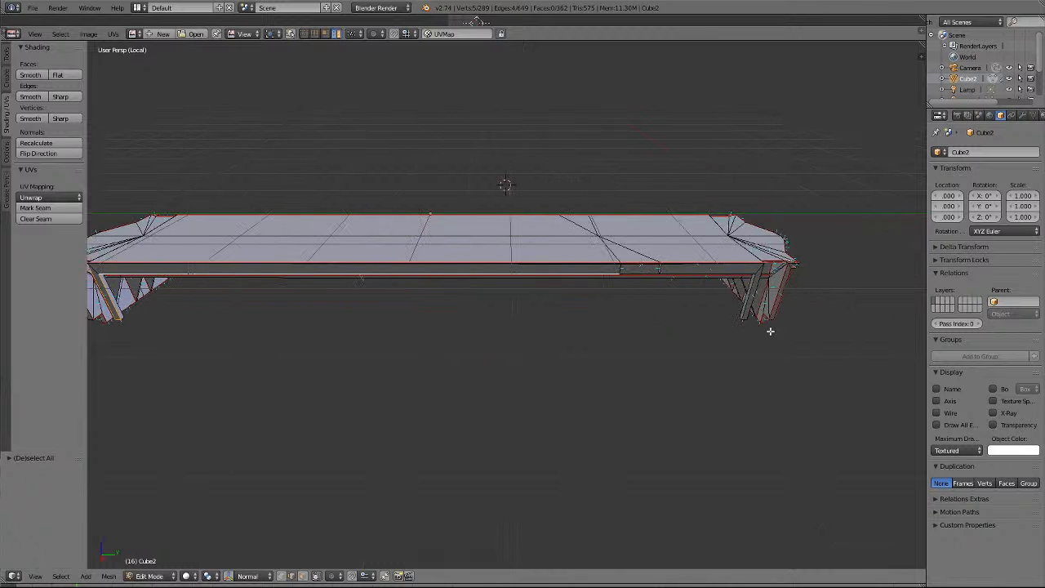
ctrl+scroll(762, 331, up, 4)
scroll(705, 331, up, 6)
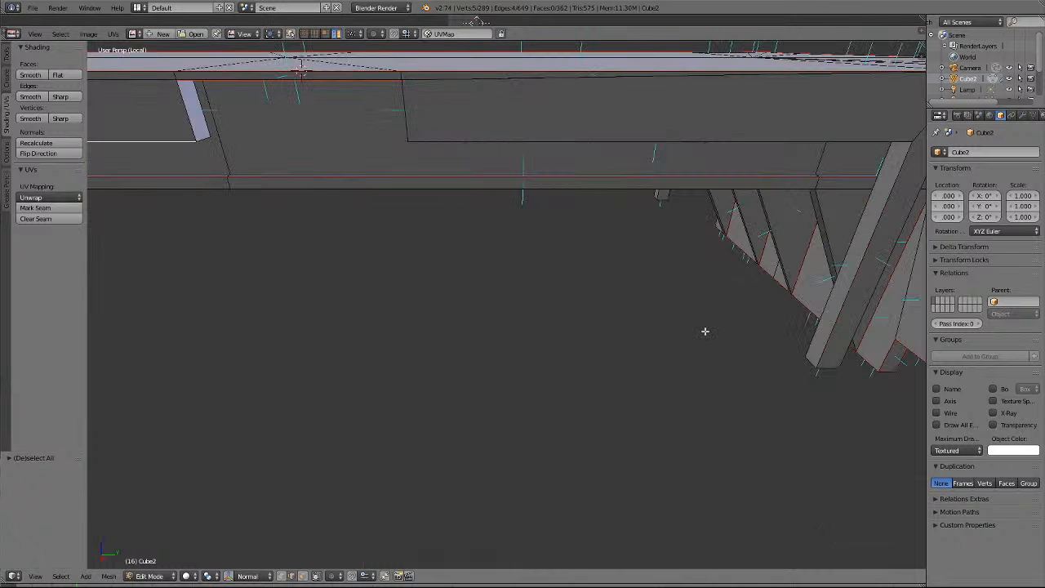
shift+right_click(205, 137)
shift+right_click(421, 140)
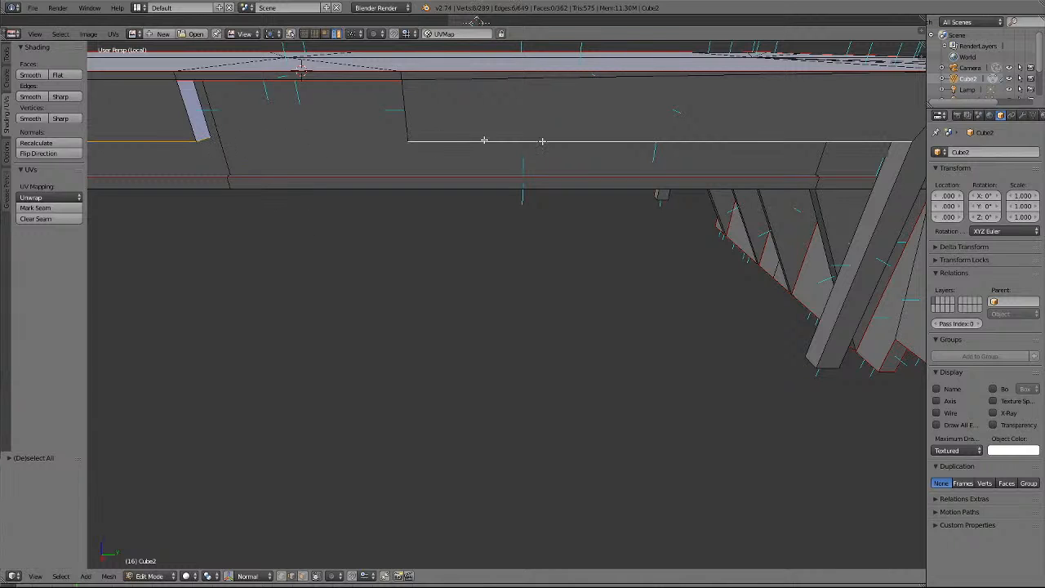
shift+right_click(885, 214)
shift+right_click(897, 237)
shift+right_click(827, 369)
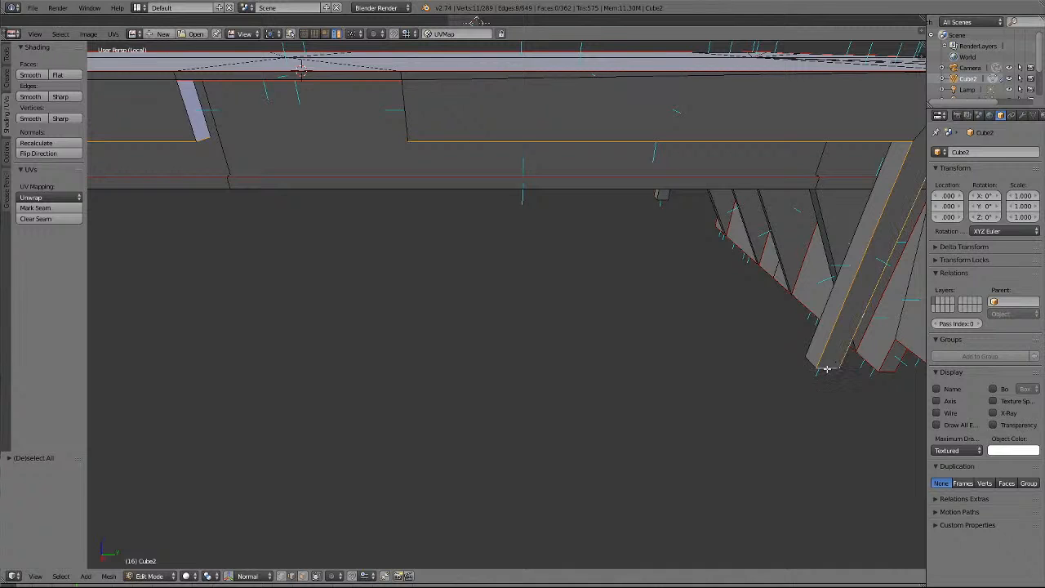
Add the short bottom edge and inner vertical edge of the second raised strip's end face at the gap to the selection.
scroll(827, 369, down, 3)
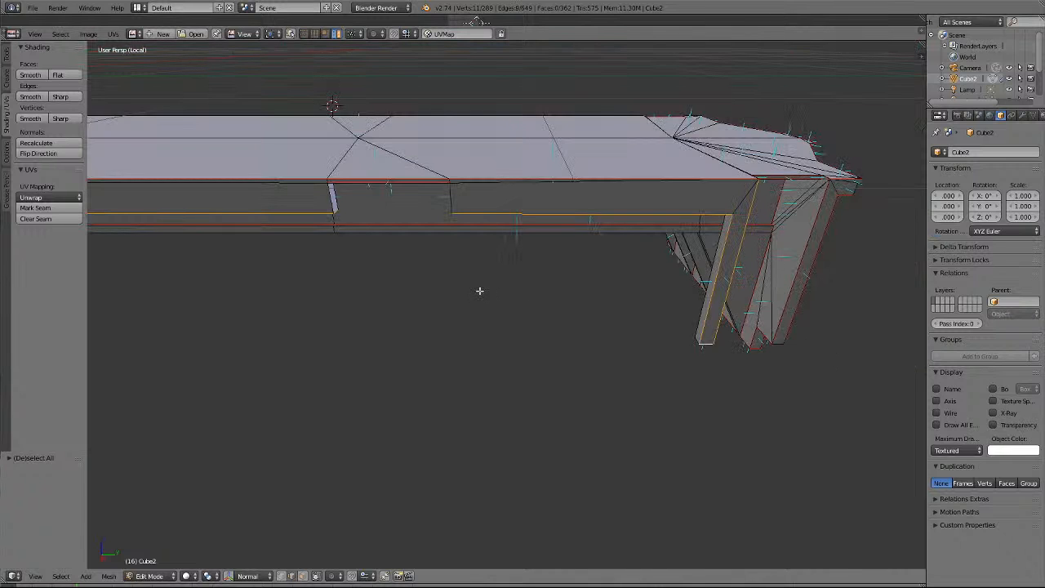
middle_drag(479, 291, 545, 314)
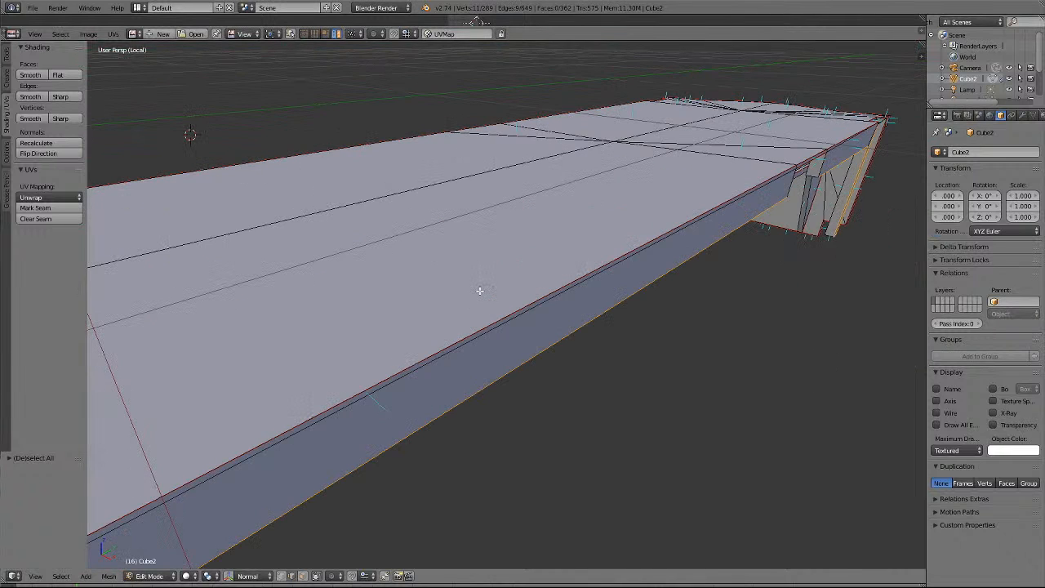
middle_drag(479, 290, 498, 245)
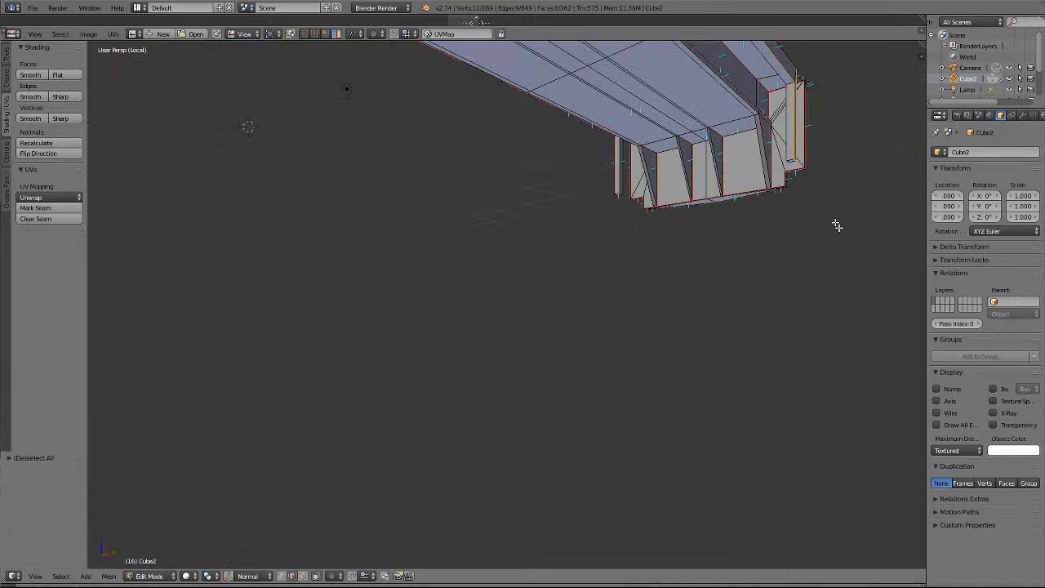
middle_drag(835, 226, 871, 301)
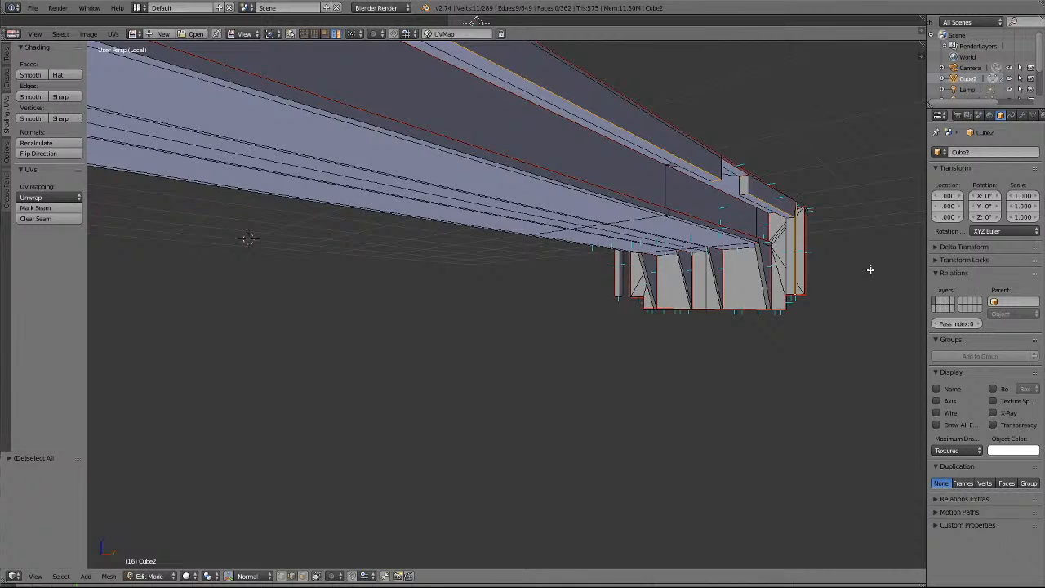
scroll(870, 270, up, 3)
scroll(870, 270, down, 2)
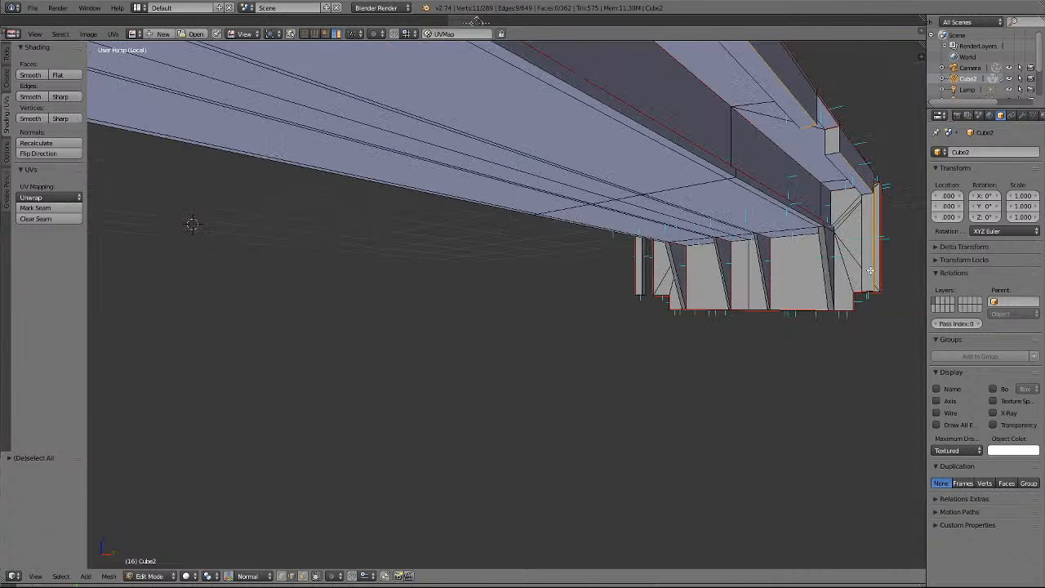
shift+right_click(828, 150)
shift+right_click(791, 123)
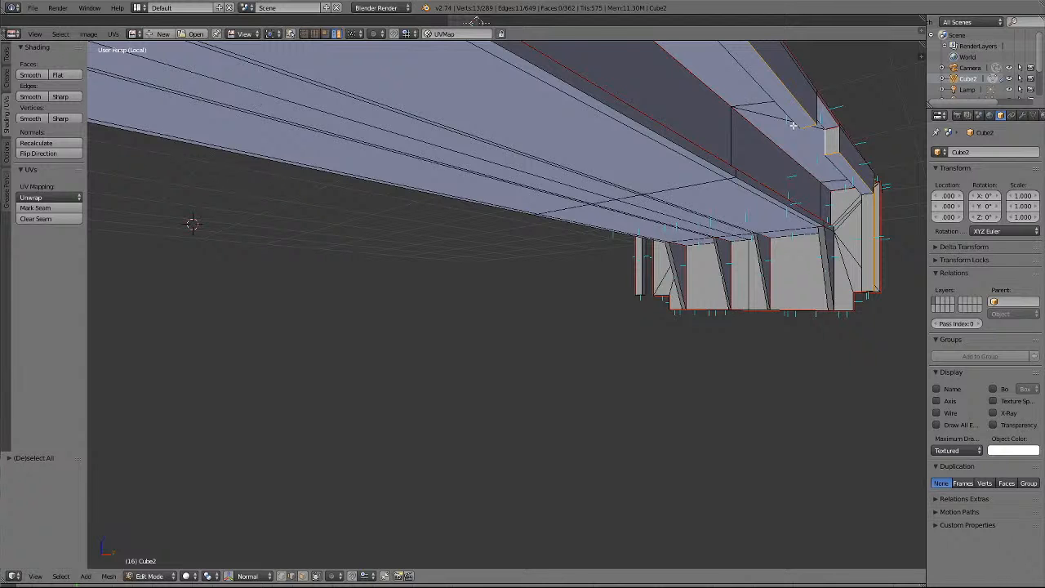
Add the remaining end edge of the opposite raised strip at the gap, mark all selected edges as seams, and clear the selection.
key(KP_6)
key(KP_6)
key(KP_6)
key(KP_6)
key(KP_6)
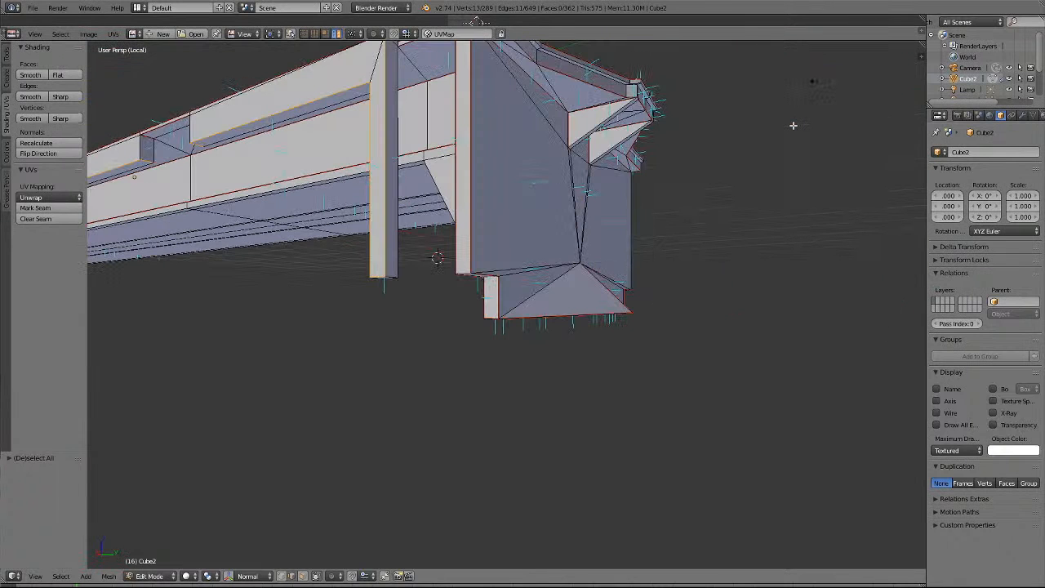
shift+right_click(155, 151)
scroll(185, 168, down, 2)
scroll(184, 167, down, 3)
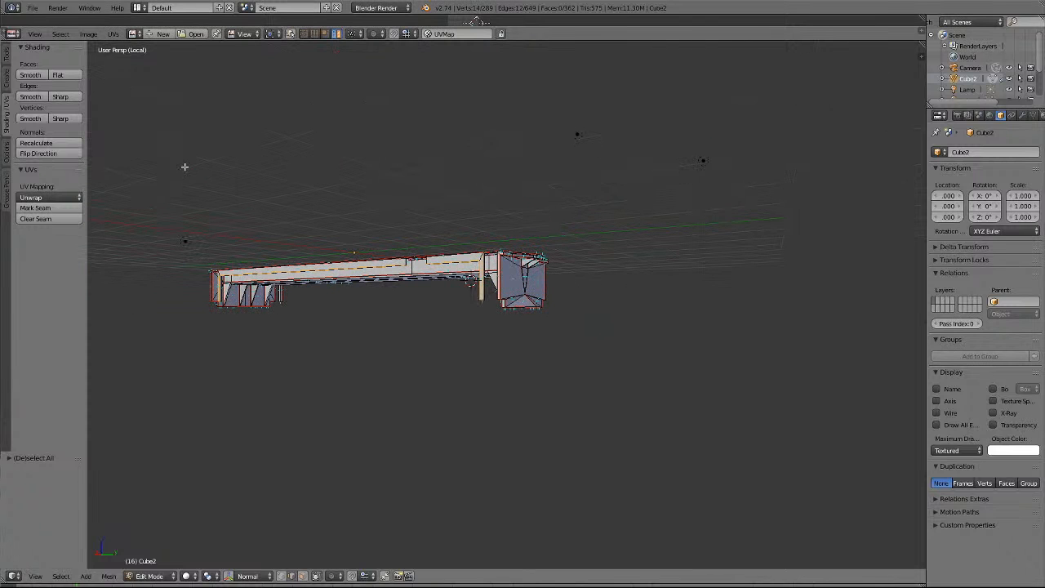
click(37, 208)
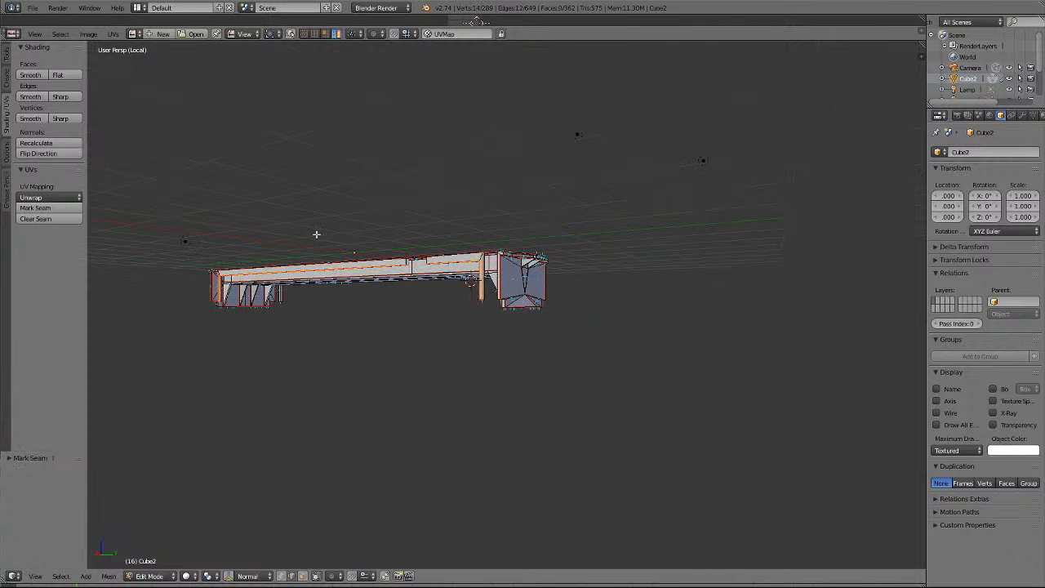
key(a)
Clear the seam from the outer vertical edge of the raised strip's end face at the gap on the first side.
key(KP_6)
key(KP_6)
key(KP_6)
key(KP_6)
key(KP_6)
key(KP_6)
key(KP_6)
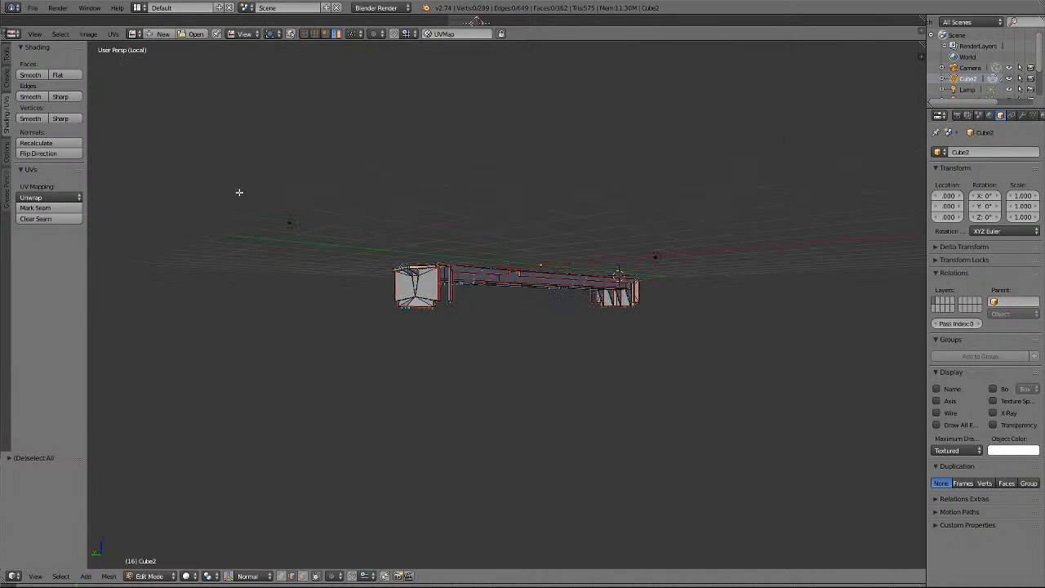
scroll(487, 328, up, 6)
scroll(486, 321, up, 2)
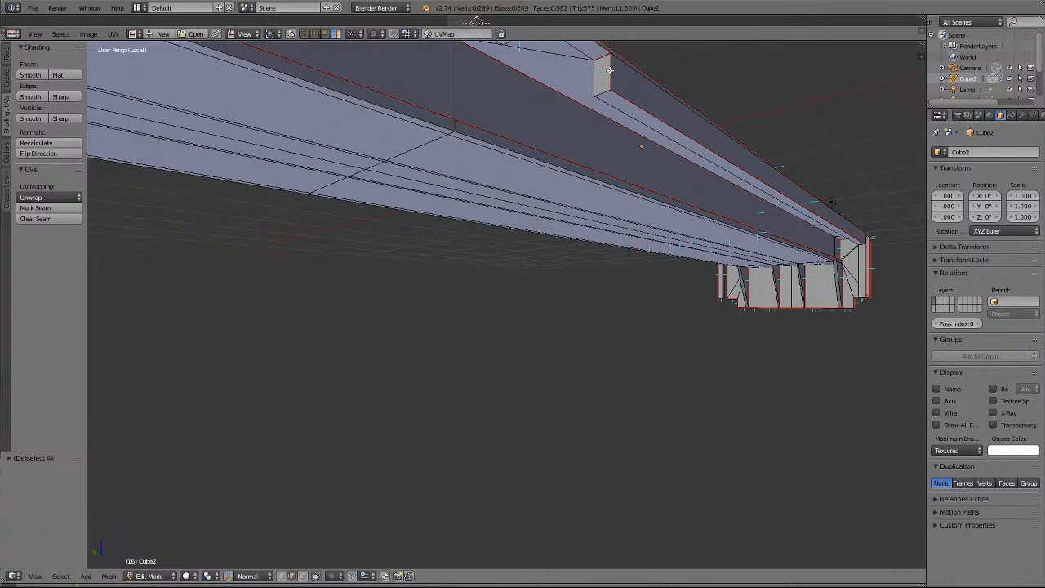
click(50, 211)
middle_drag(246, 226, 245, 226)
middle_drag(375, 221, 413, 220)
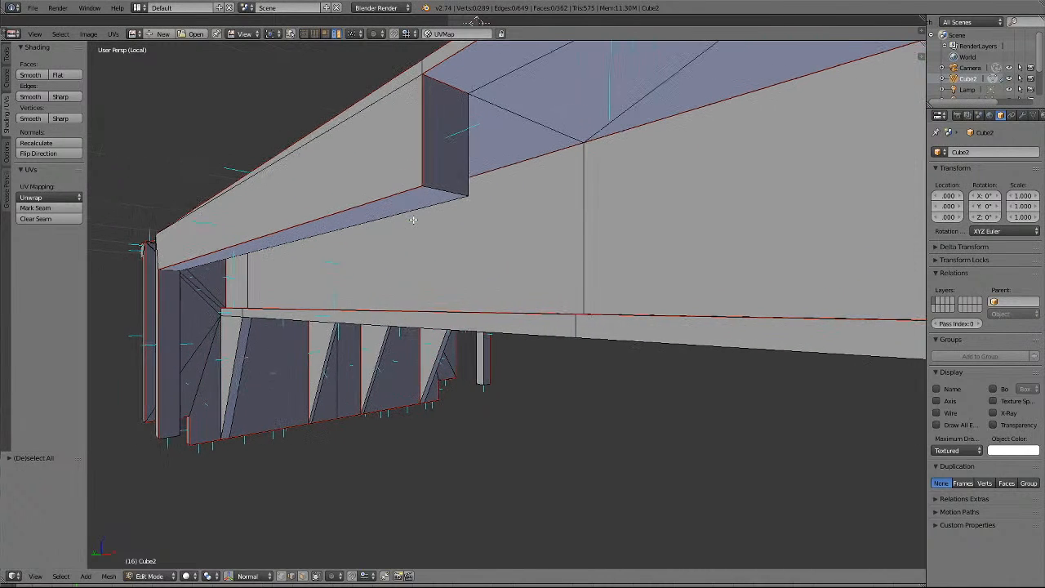
right_click(424, 122)
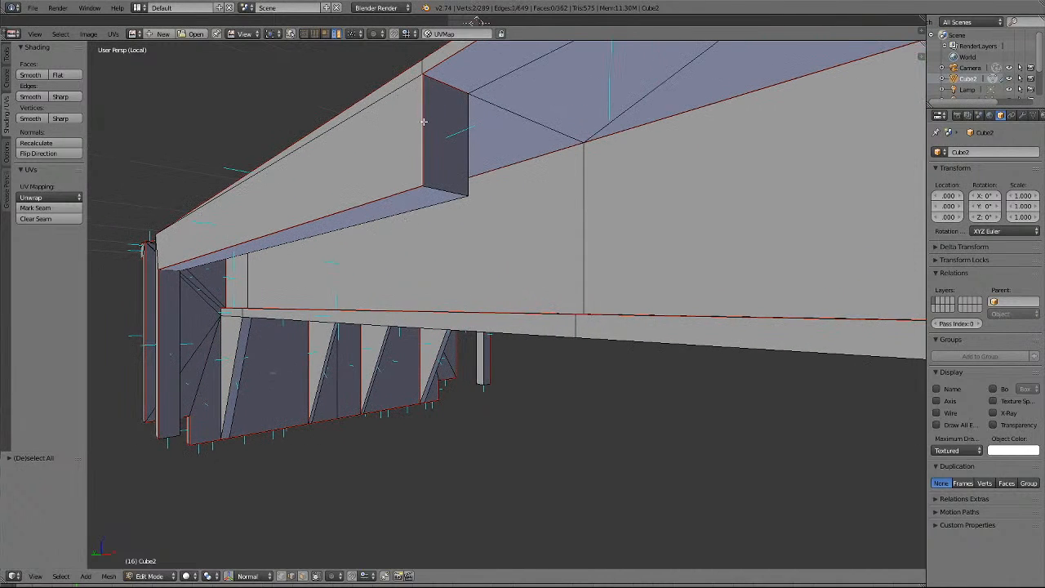
click(47, 220)
Mark the bottom and inner vertical edges of the raised strip's end face at the gap as seams, then clear the selection.
shift+right_click(434, 187)
shift+right_click(461, 160)
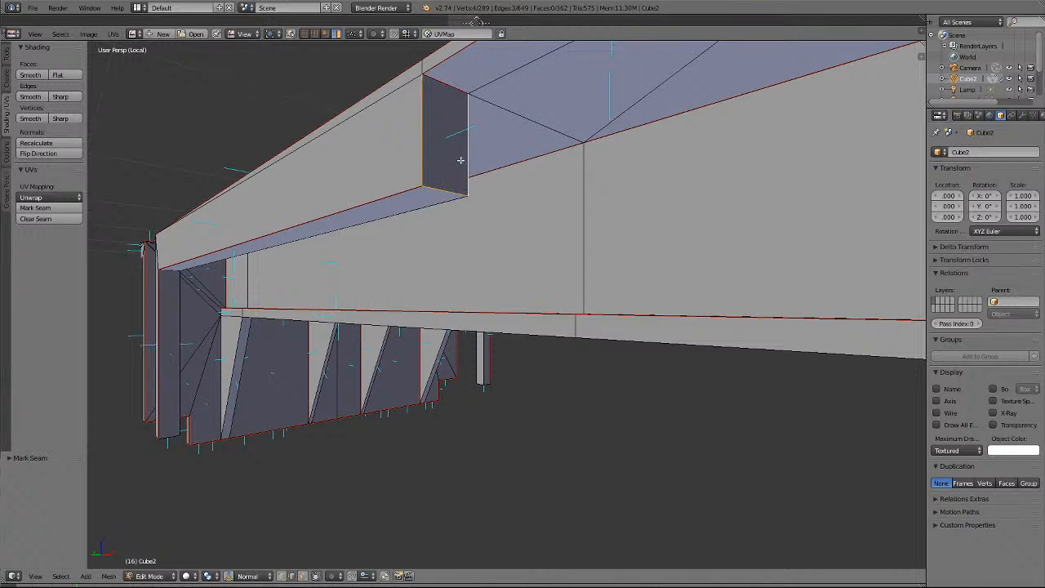
shift+right_click(428, 141)
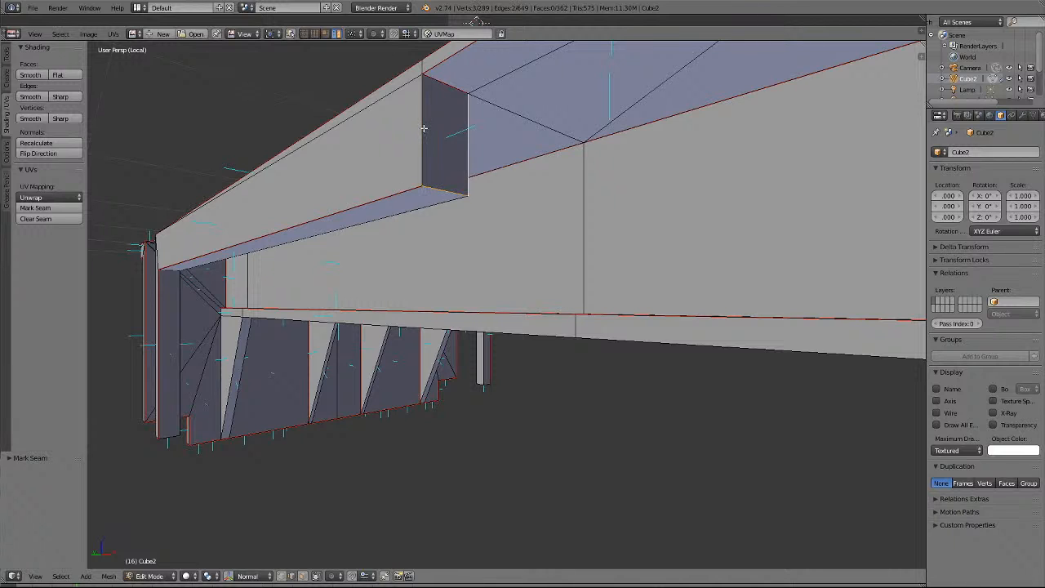
click(34, 209)
key(a)
scroll(480, 287, down, 3)
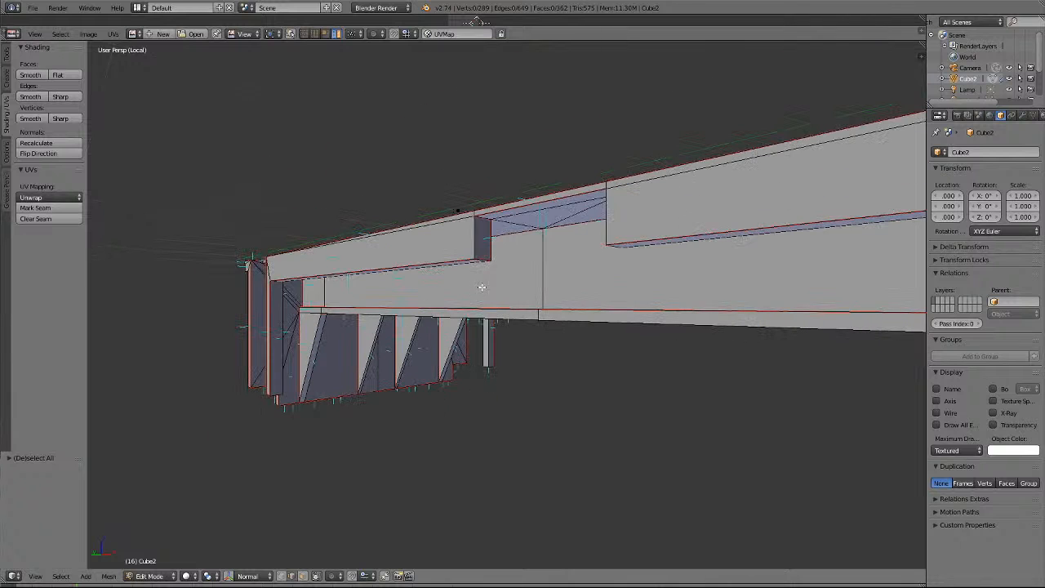
Mark the matching inner vertical and bottom edges of the strip's end face on the opposite side as seams, then clear the selection.
middle_drag(652, 311, 652, 311)
scroll(674, 250, up, 3)
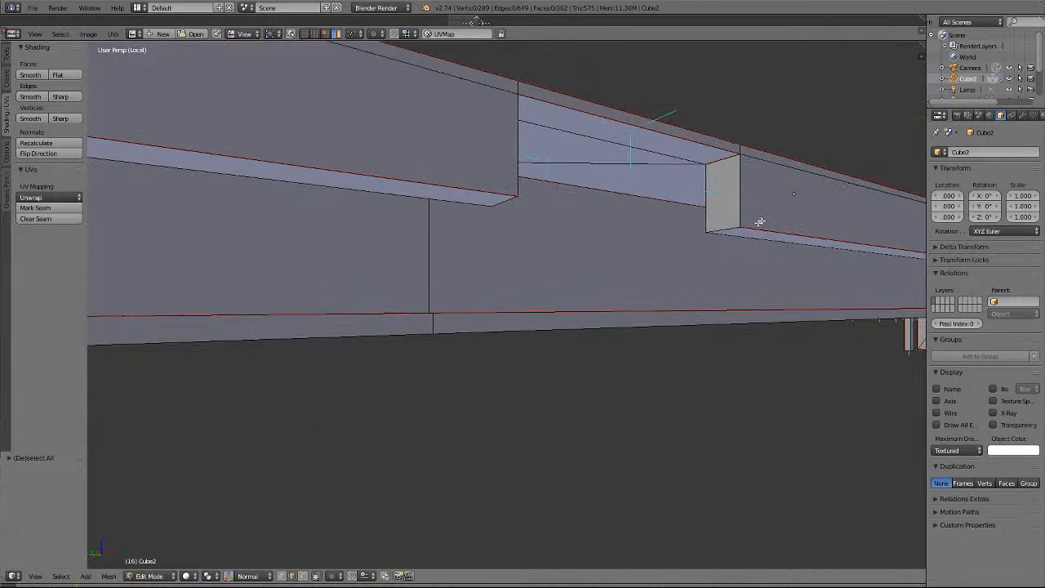
scroll(751, 197, up, 3)
right_click(849, 127)
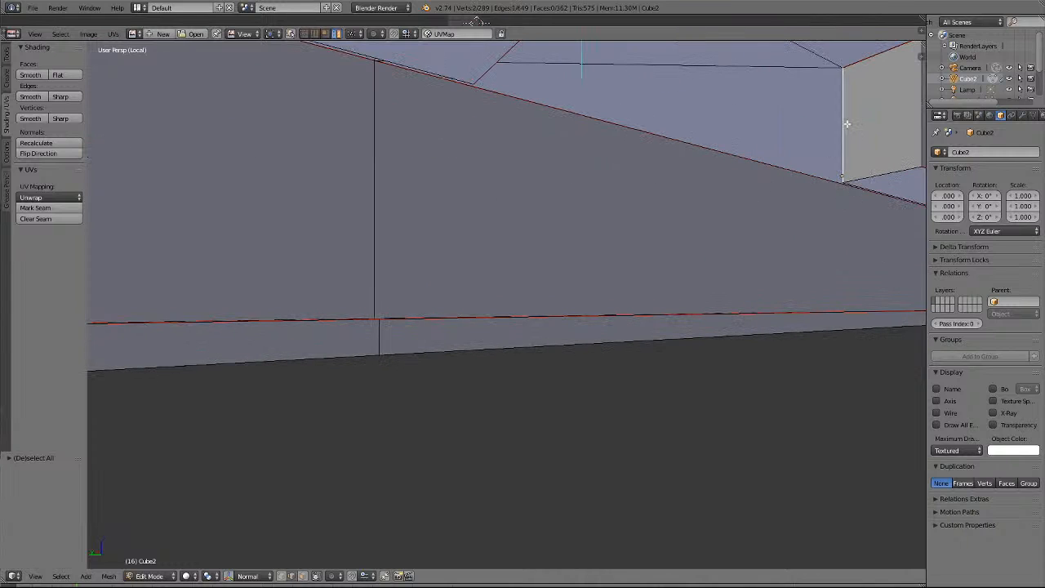
shift+right_click(875, 168)
scroll(878, 164, down, 2)
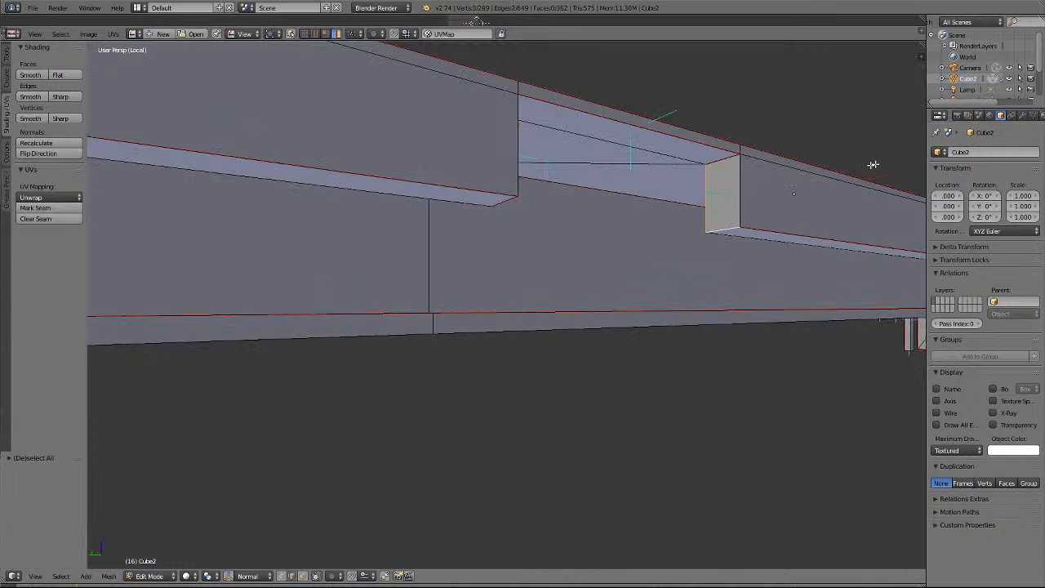
click(37, 210)
click(37, 209)
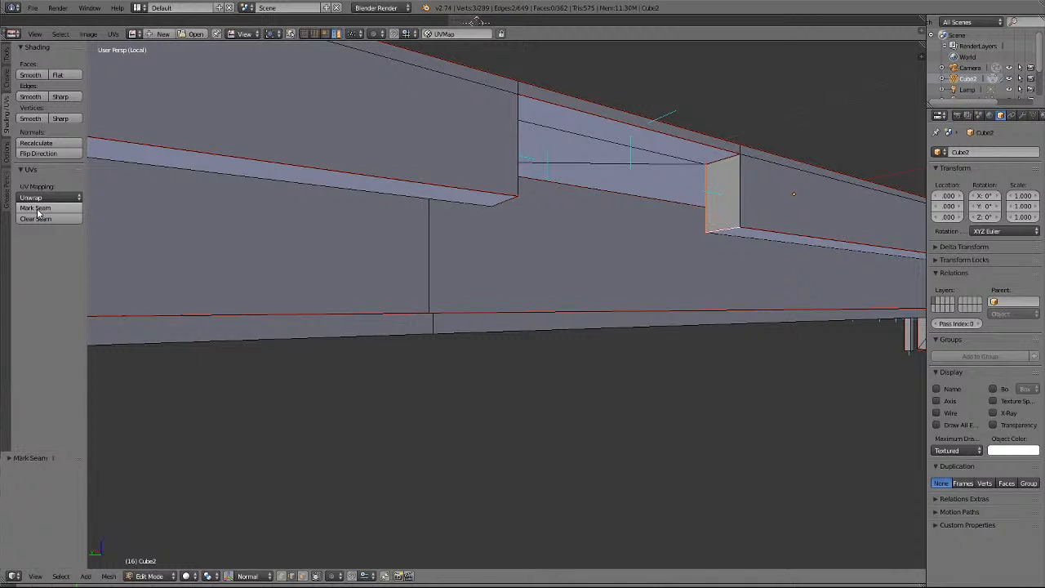
key(a)
scroll(692, 268, down, 3)
scroll(694, 267, down, 3)
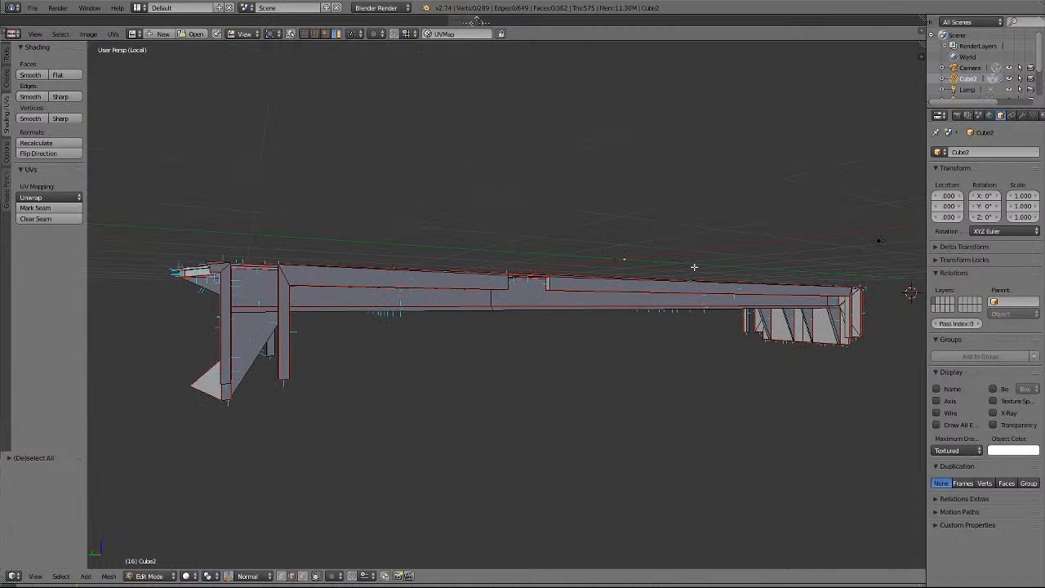
Examine the seams around both long sides, the underside, the strip gaps and the ribbed end for missing edges.
key(KP_4)
key(KP_4)
key(KP_4)
key(KP_4)
key(KP_4)
key(KP_4)
key(KP_4)
key(KP_4)
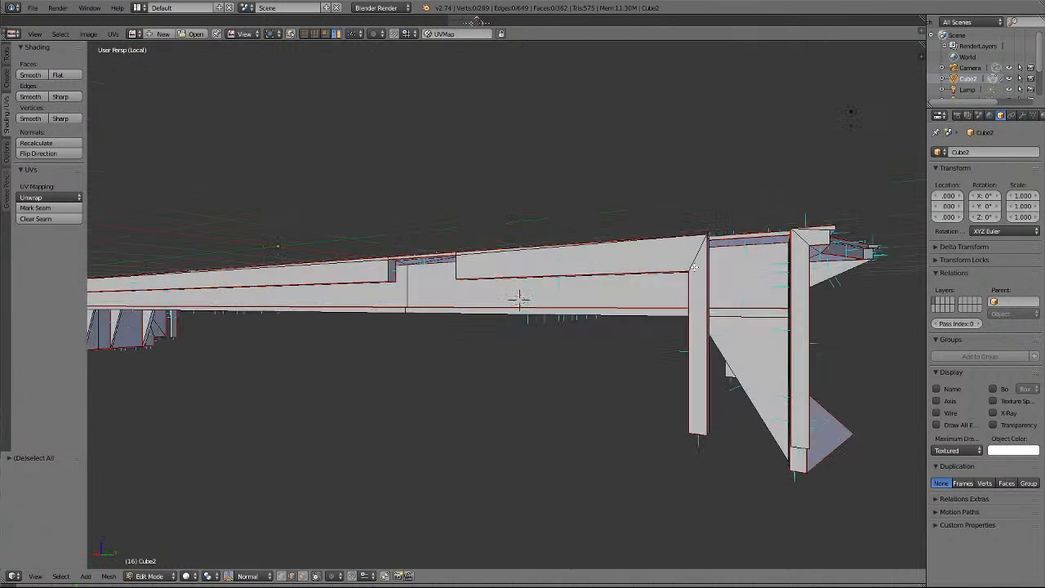
key(KP_4)
key(KP_4)
key(KP_4)
key(KP_4)
key(KP_4)
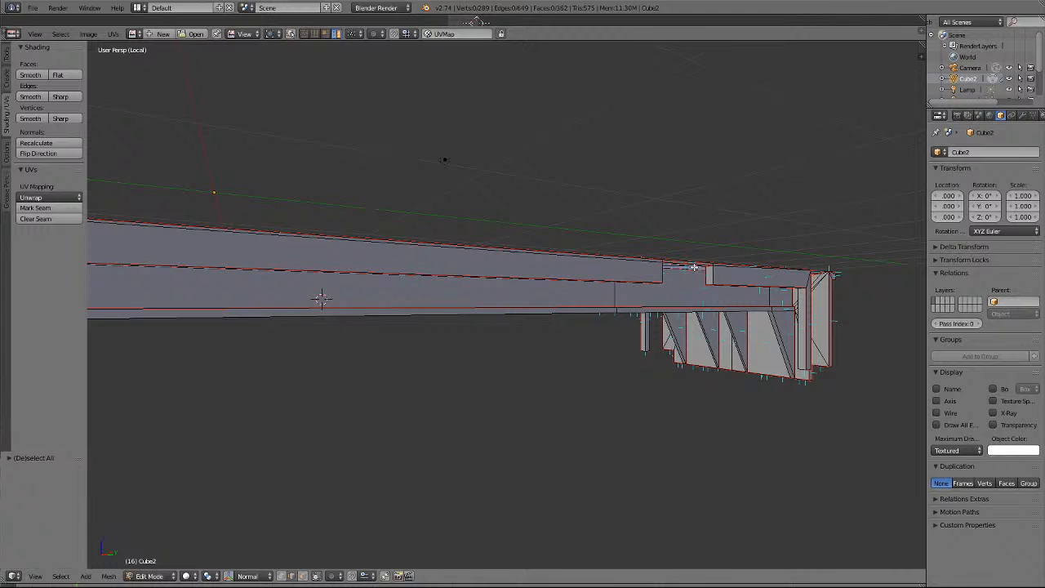
middle_drag(694, 267, 694, 267)
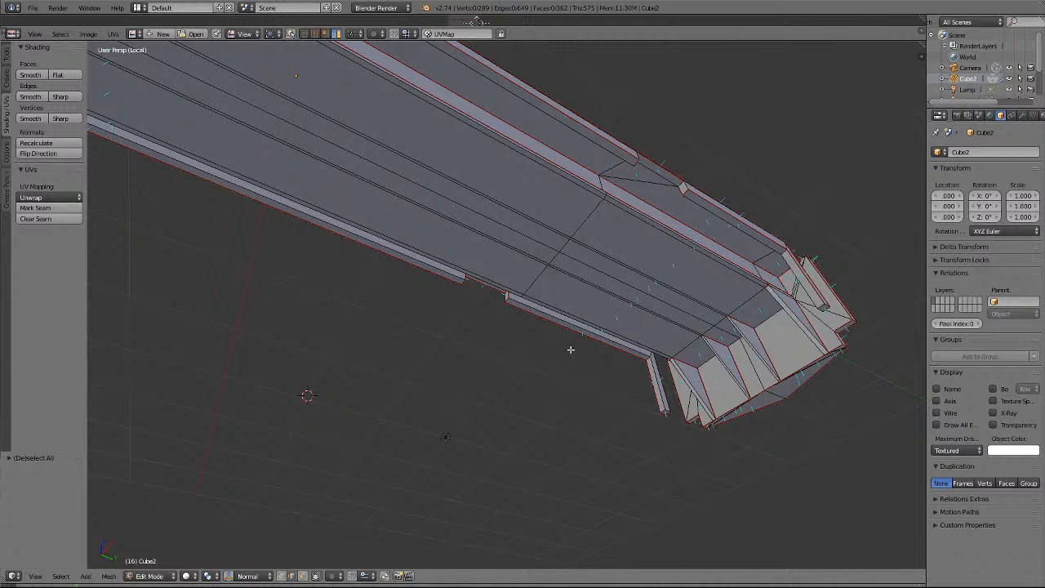
scroll(571, 349, up, 4)
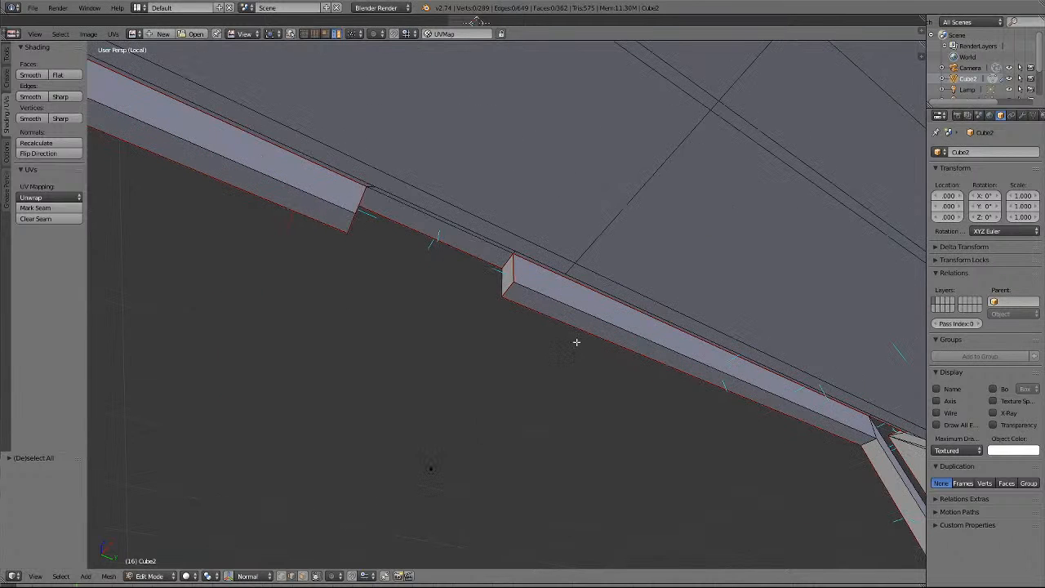
scroll(576, 342, down, 2)
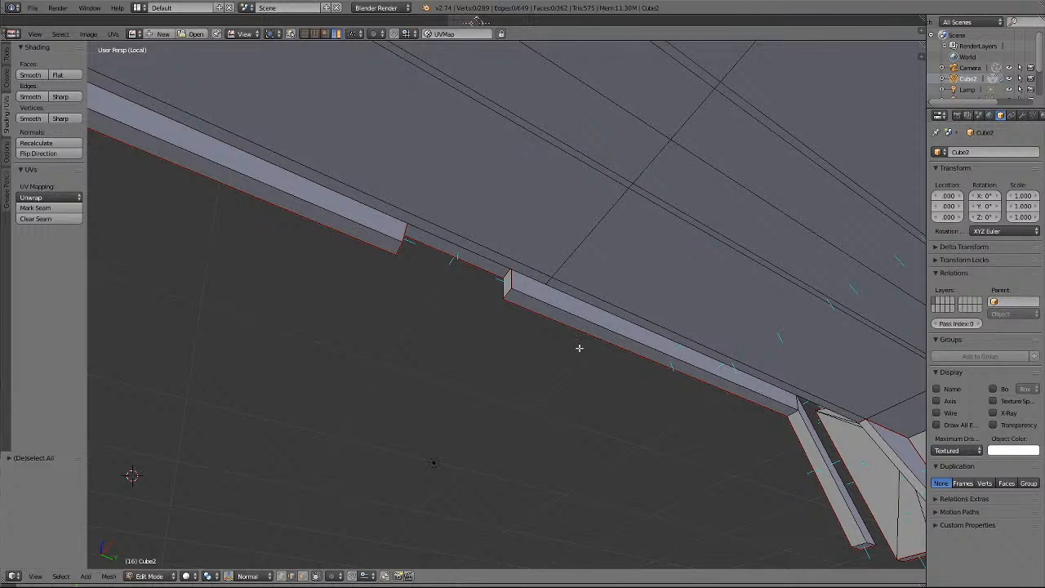
middle_drag(579, 349, 578, 349)
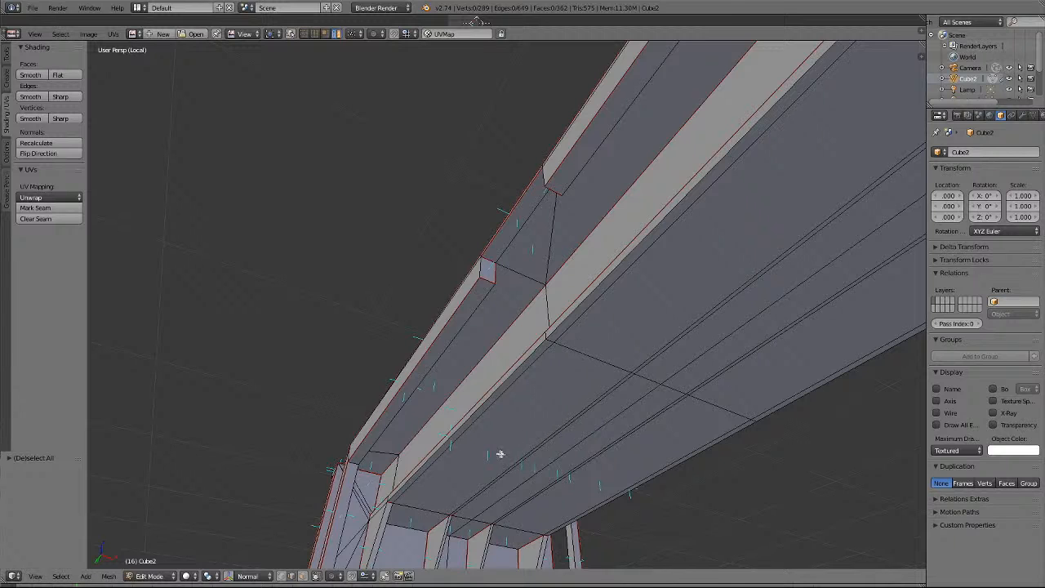
scroll(445, 450, down, 3)
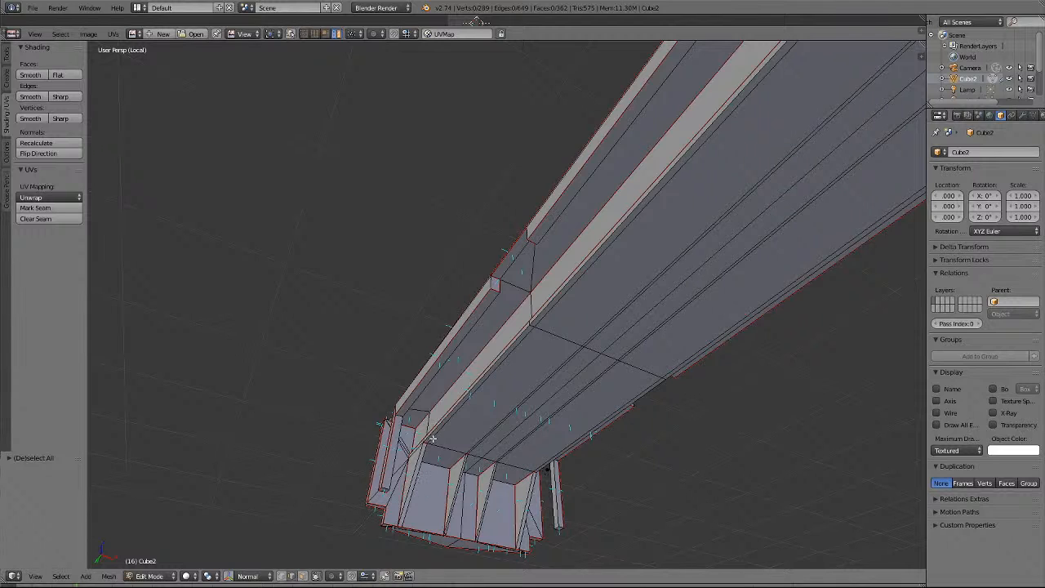
middle_drag(410, 441, 410, 429)
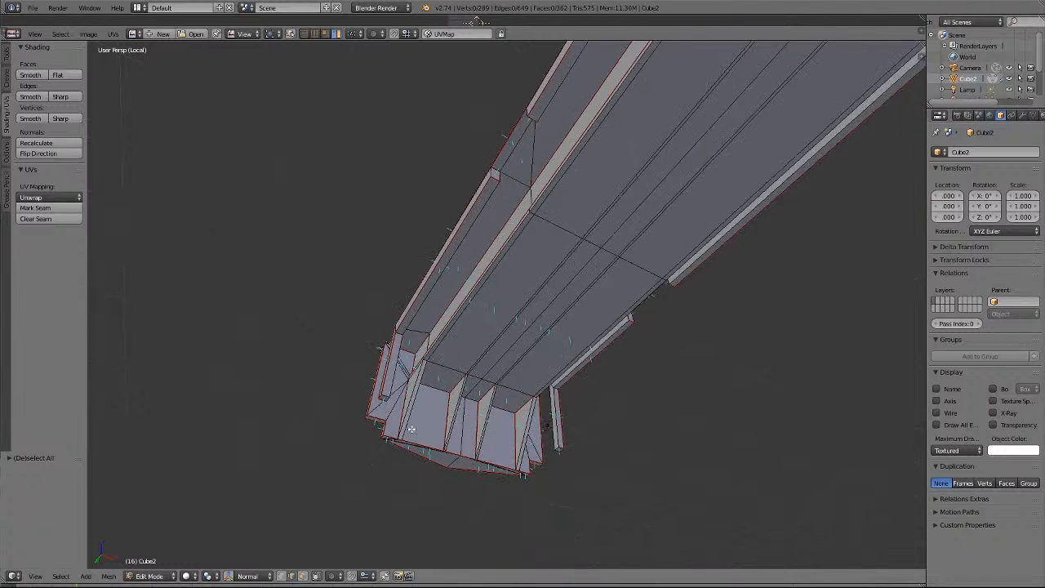
scroll(410, 429, up, 3)
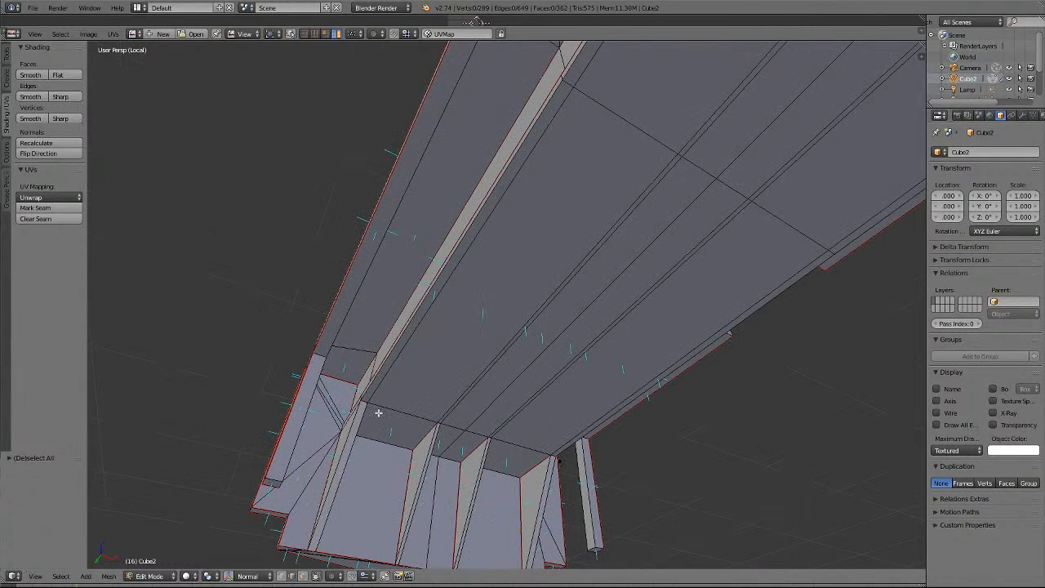
middle_drag(378, 414, 378, 413)
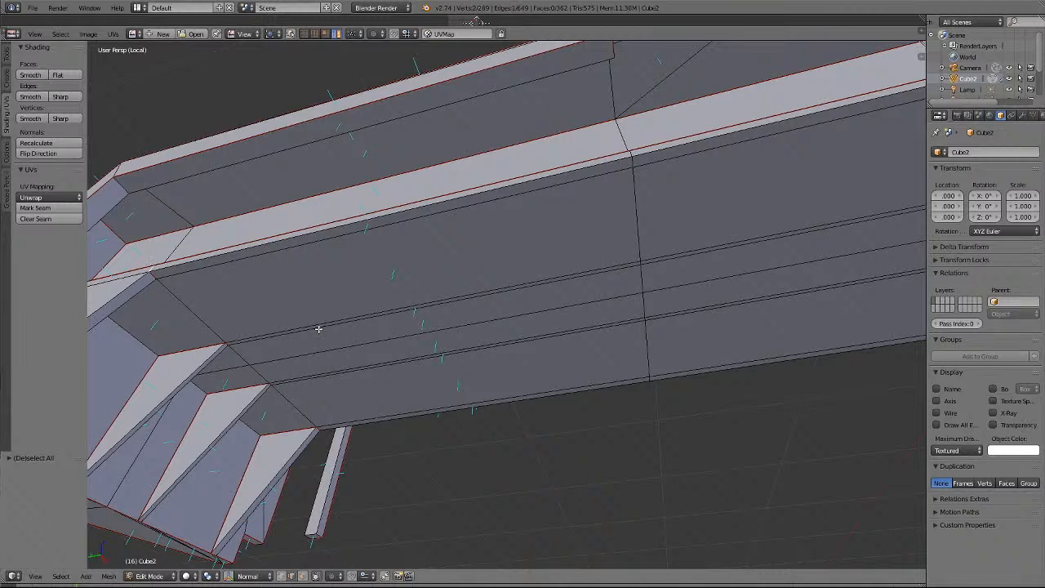
scroll(127, 294, down, 2)
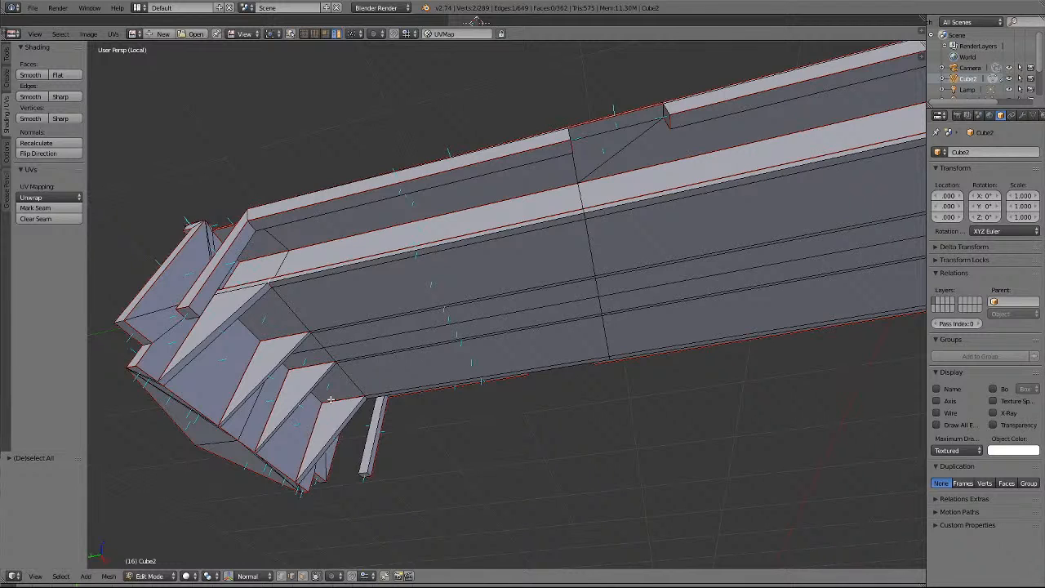
Mark the outermost rib's upper edge beneath the side rail as a seam, then clear the selection.
right_click(245, 290)
mouse_move(338, 276)
middle_down()
mouse_move(527, 291)
mouse_move(518, 300)
mouse_move(524, 284)
middle_up()
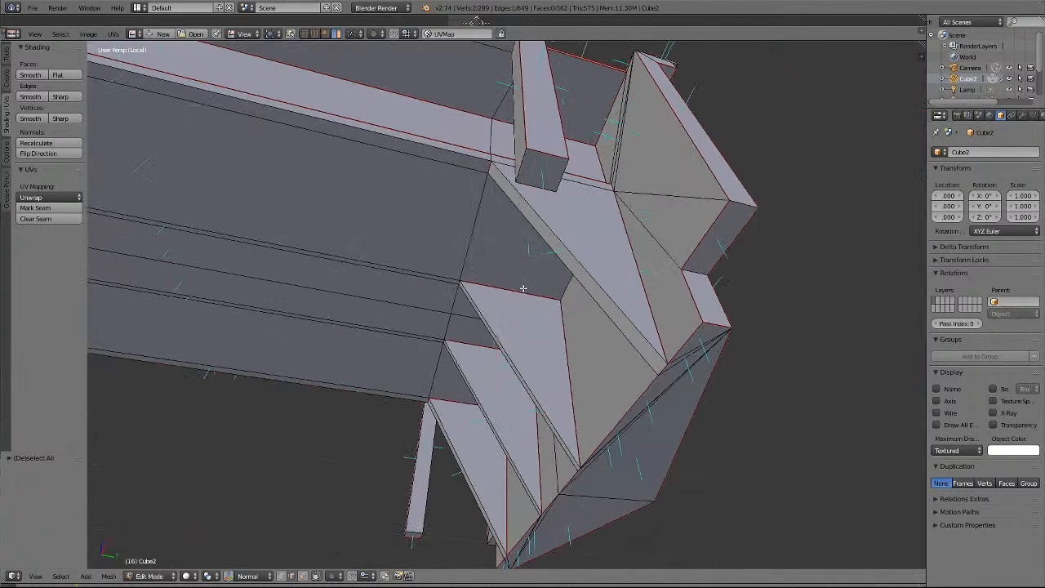
shift+right_click(502, 167)
click(53, 208)
key(a)
scroll(342, 356, down, 5)
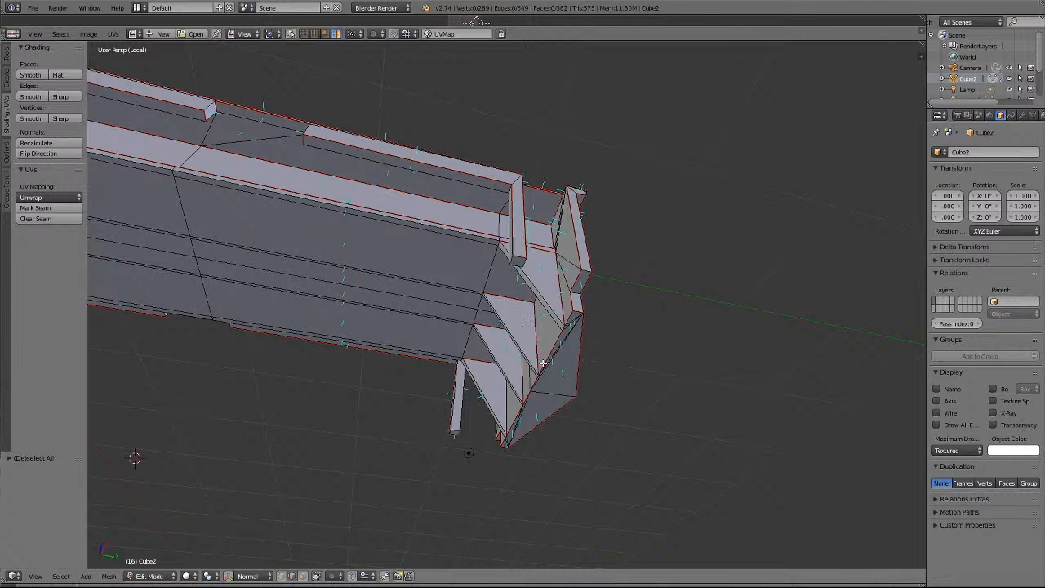
Select the outermost rib's upper edge beneath the side rail at the model's opposite end.
mouse_move(543, 363)
middle_down()
mouse_move(686, 362)
mouse_move(543, 363)
middle_up()
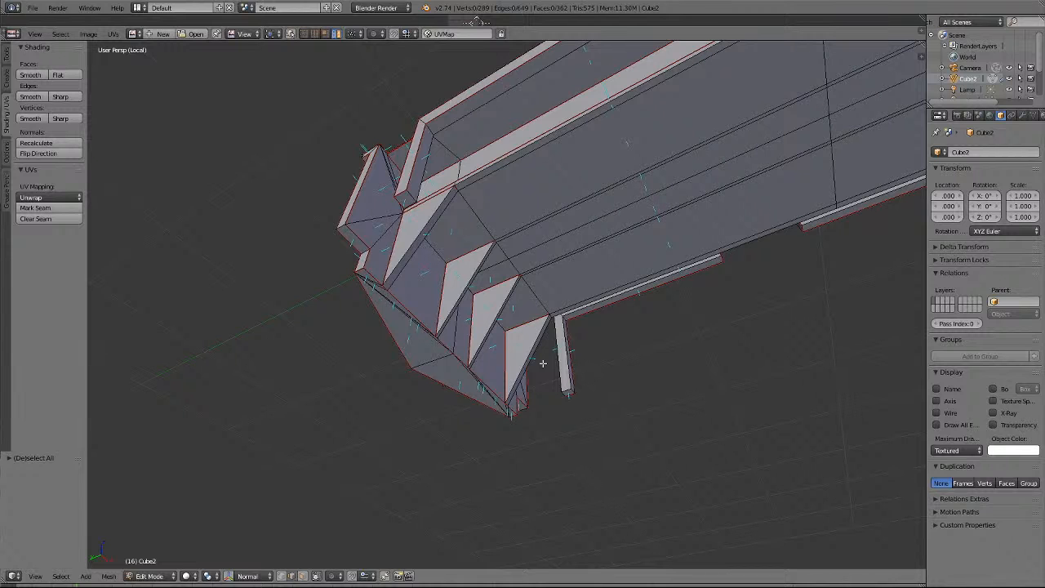
scroll(567, 239, down, 6)
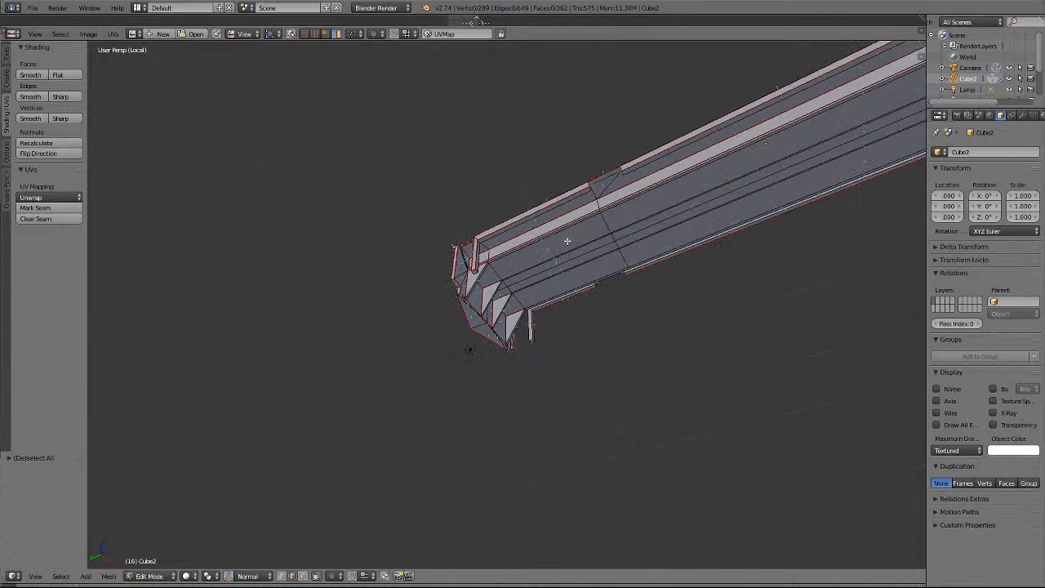
scroll(568, 240, down, 3)
shift+scroll(568, 241, up, 6)
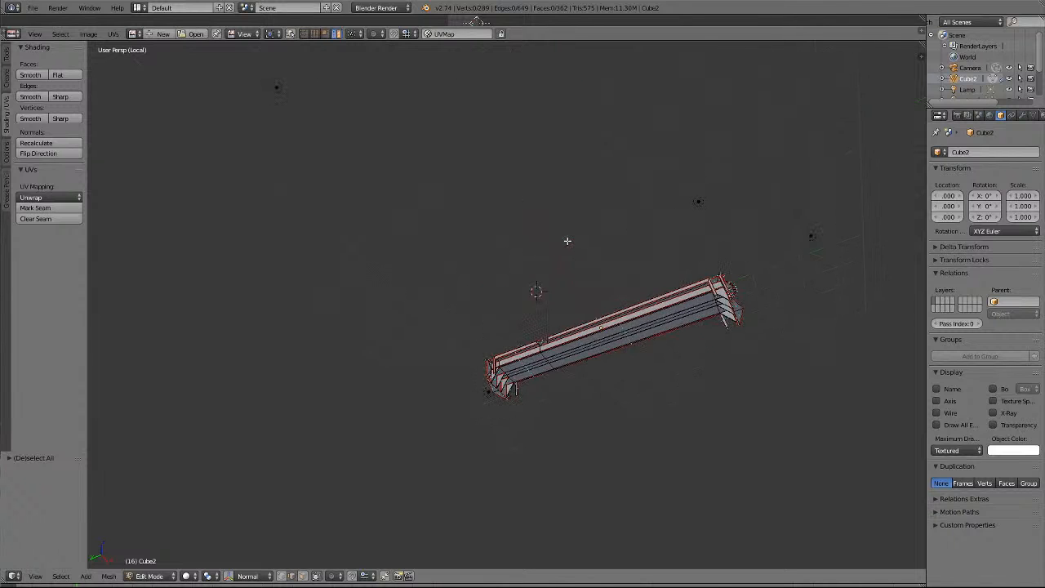
ctrl+scroll(568, 241, up, 8)
scroll(580, 244, up, 7)
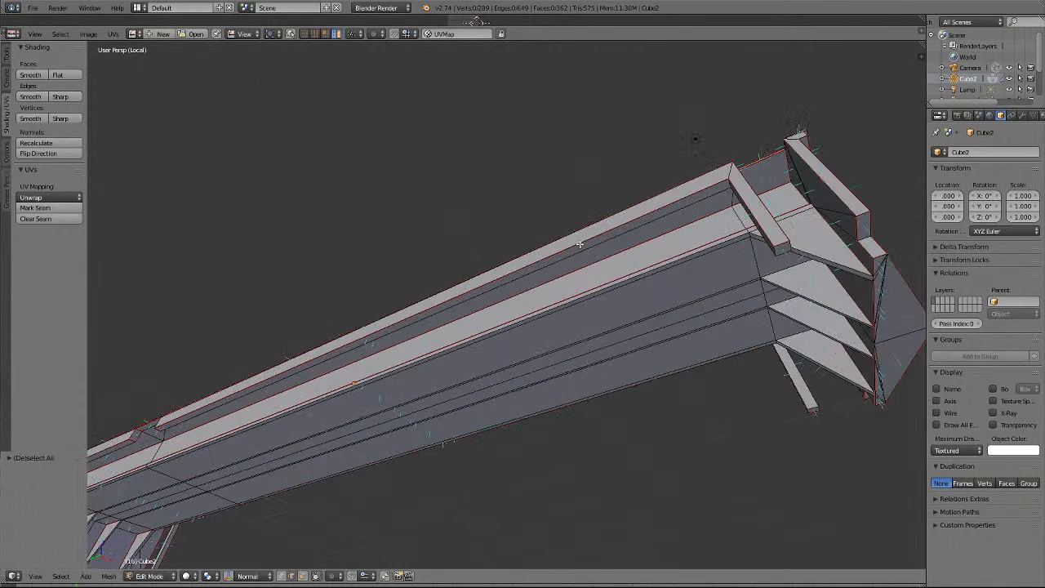
right_click(803, 215)
key(KP_Decimal)
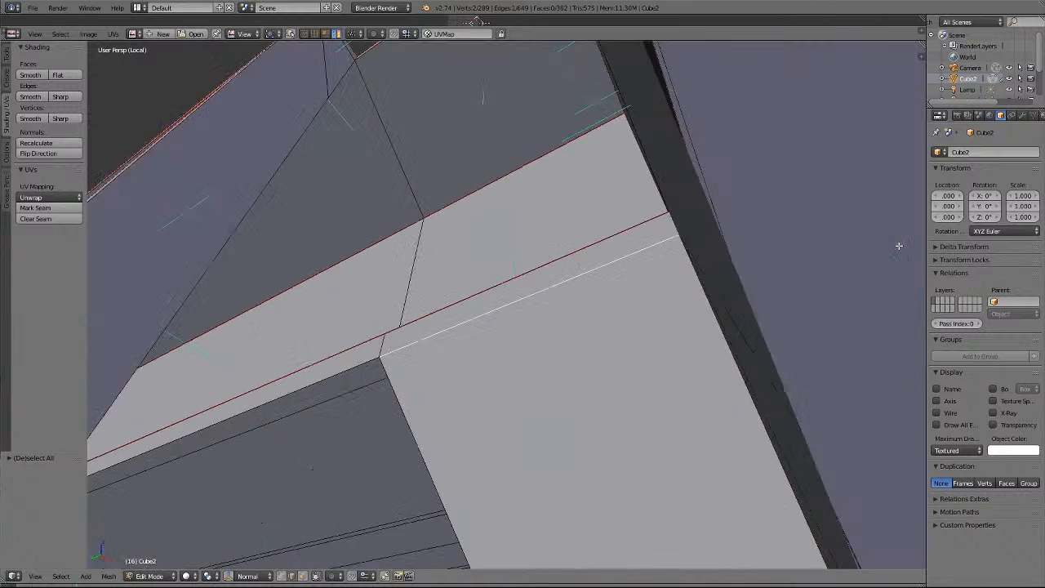
key(KP_4)
key(KP_4)
key(KP_4)
key(KP_4)
key(KP_4)
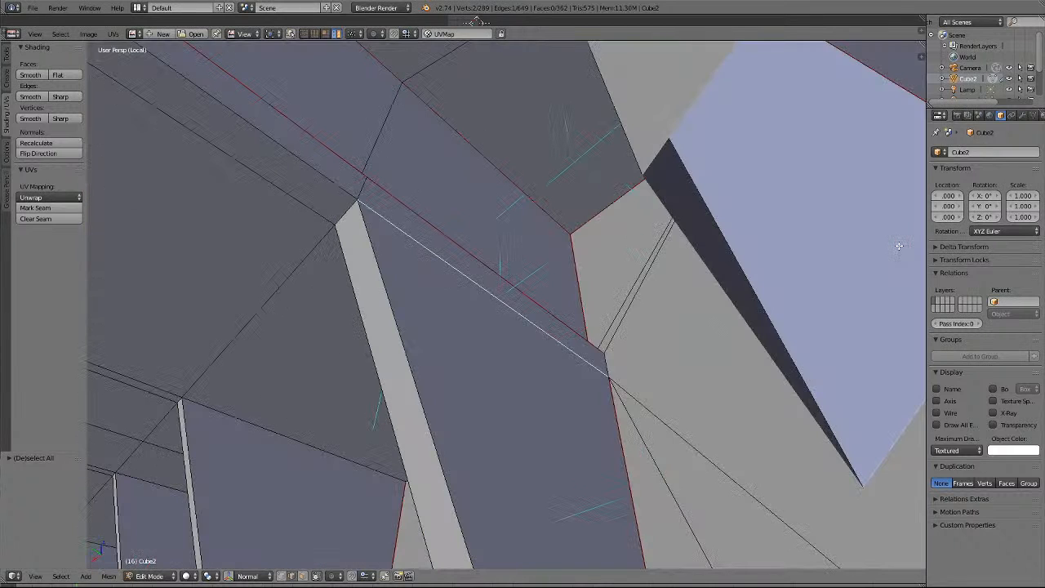
Add the upper edges of the two ribs nearest the far side at this end to the selection.
scroll(899, 245, down, 5)
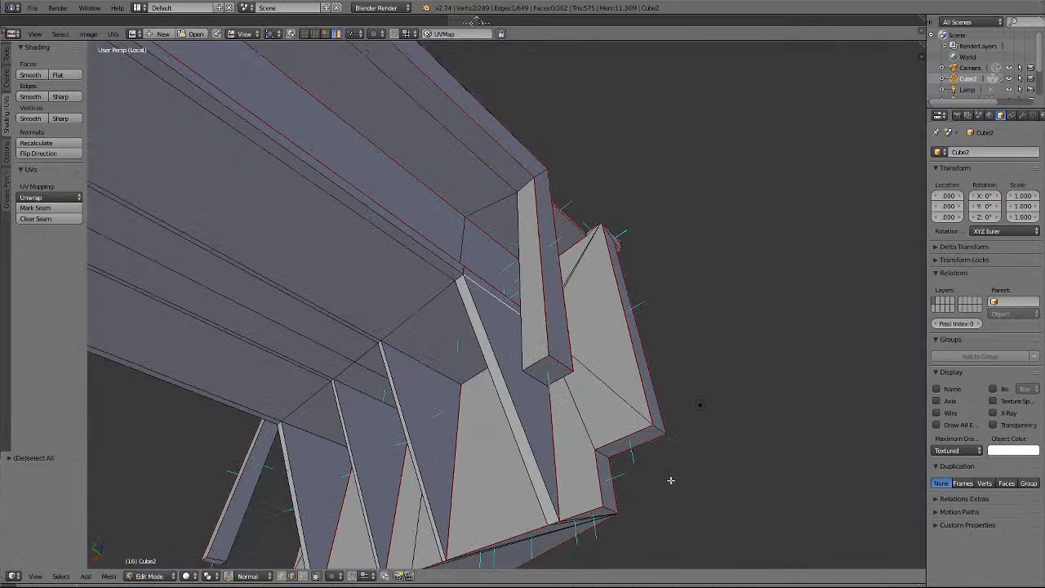
key(KP_4)
key(KP_4)
key(KP_4)
key(KP_4)
key(KP_4)
key(KP_4)
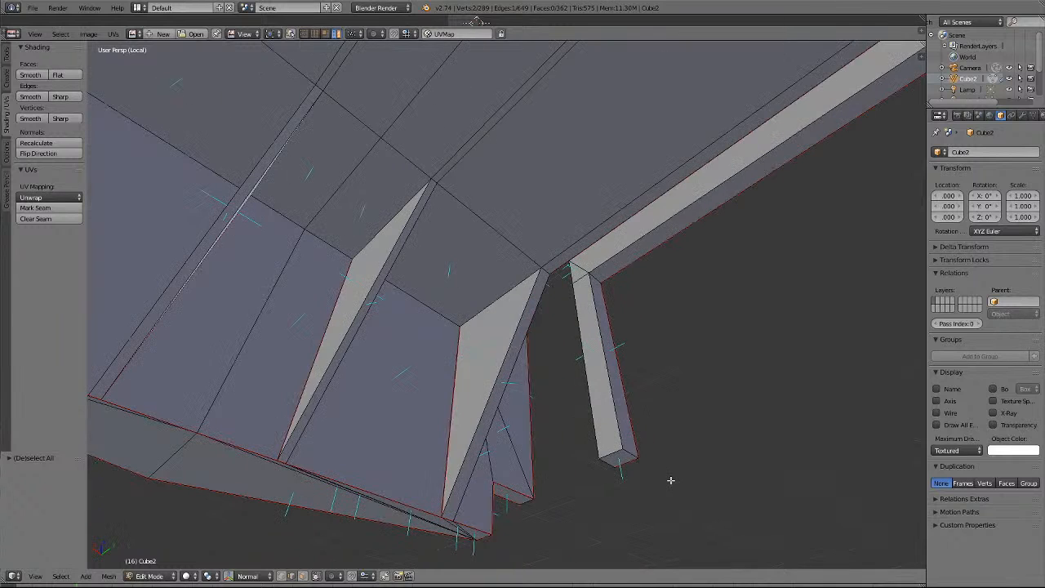
shift+right_click(496, 309)
key(KP_8)
shift+right_click(426, 254)
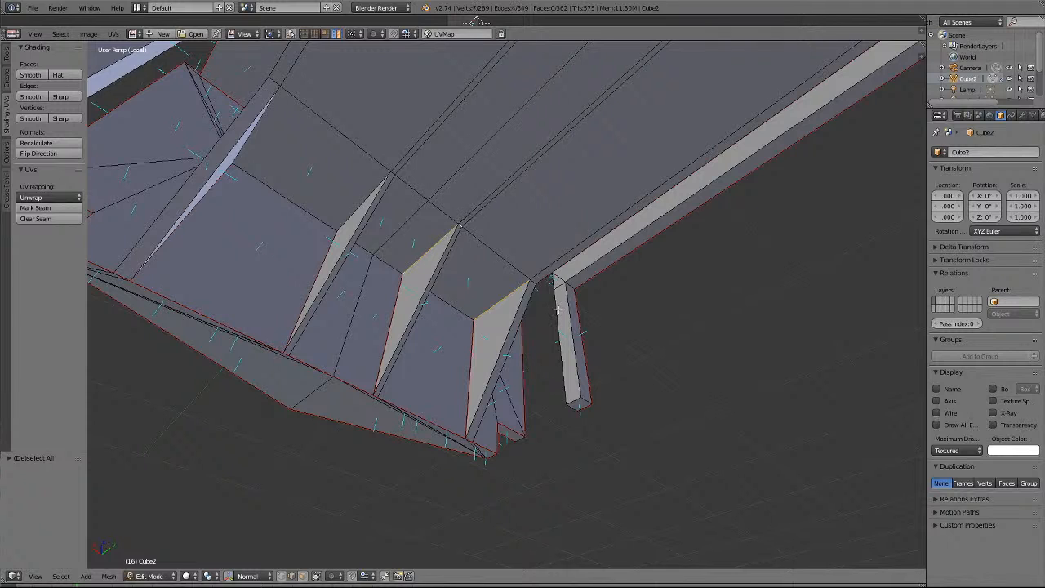
Add the short edges at the rib tips and the upper edge of the next rib to the selection.
shift+right_click(534, 282)
shift+right_click(393, 175)
shift+right_click(272, 76)
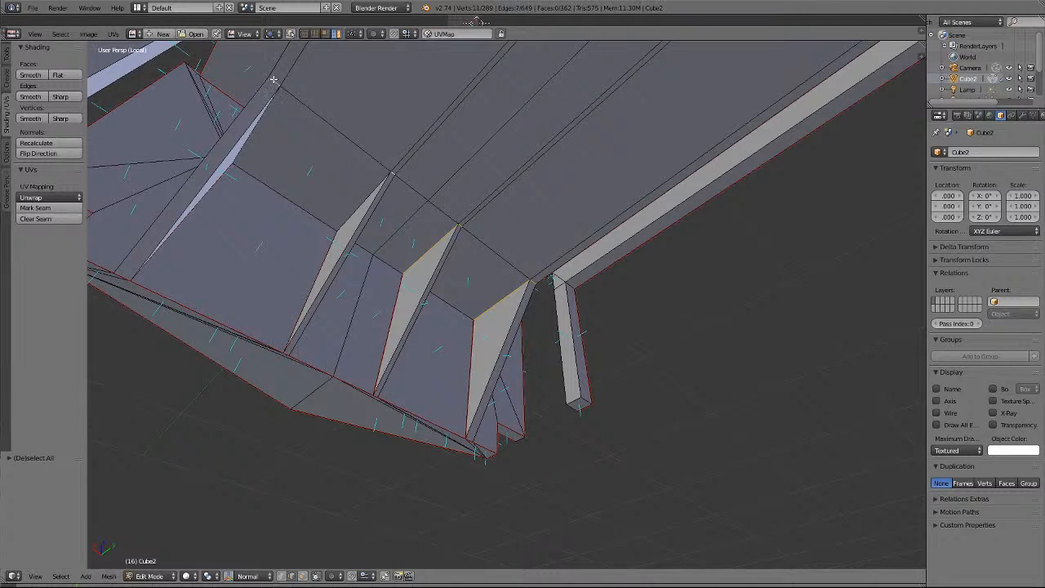
shift+right_click(360, 209)
shift+right_click(406, 271)
middle_drag(405, 271, 405, 271)
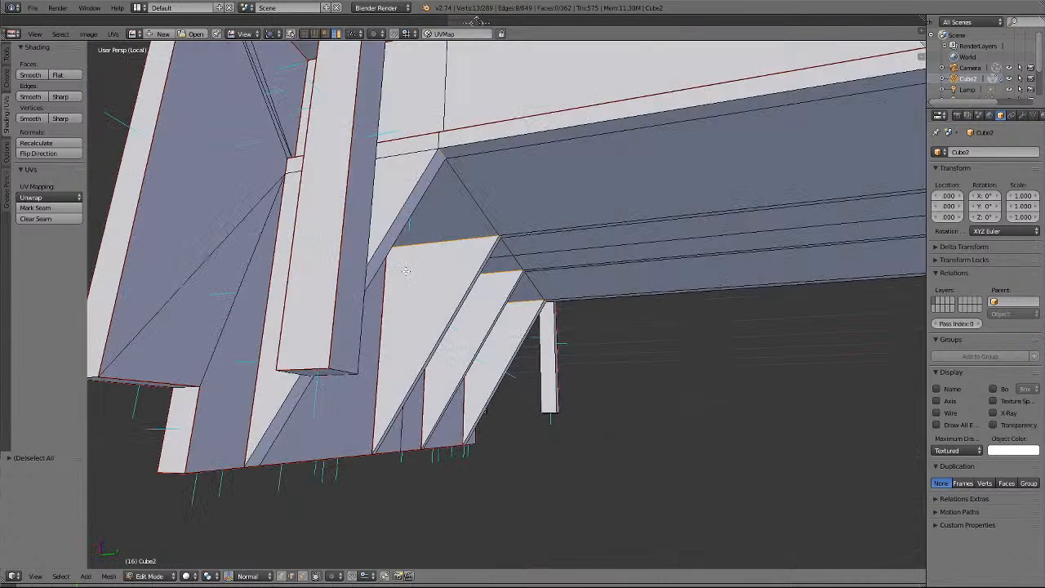
Add the remaining upper edge of the outermost rib near the rail and mark all selected edges as seams.
shift+right_click(402, 153)
scroll(505, 238, down, 4)
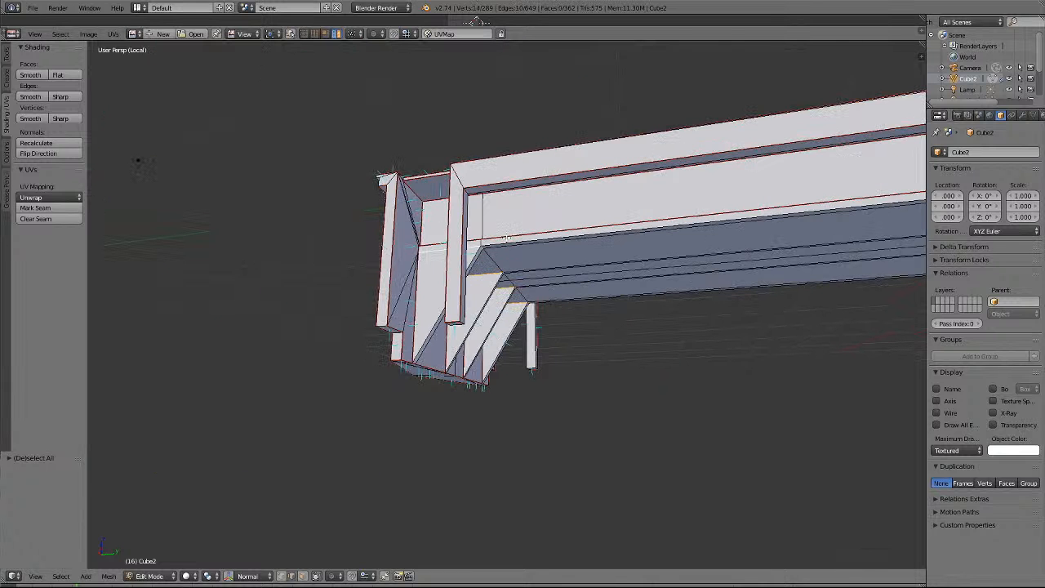
middle_drag(506, 237, 506, 237)
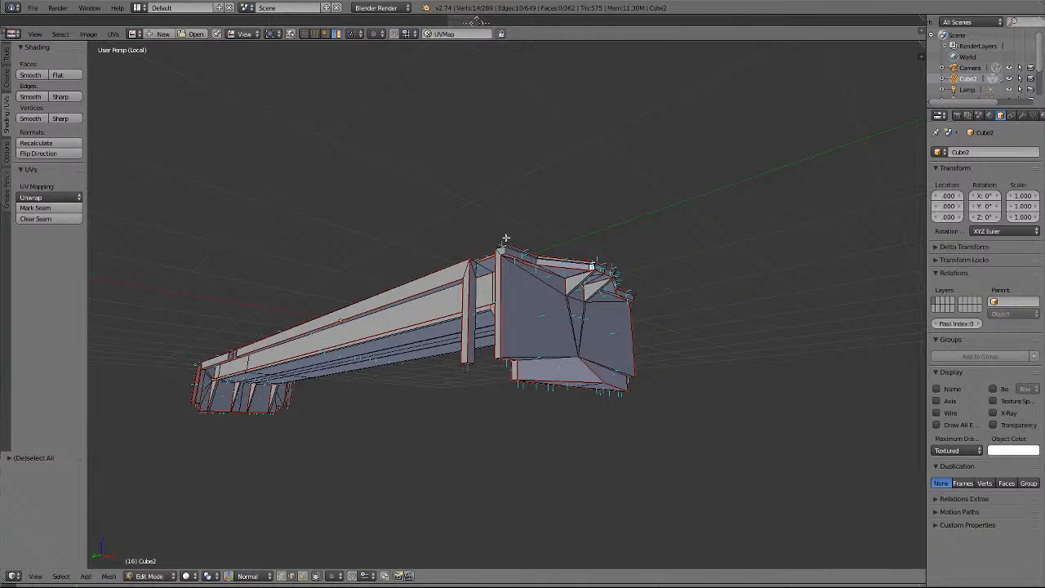
click(35, 207)
middle_drag(403, 364, 403, 364)
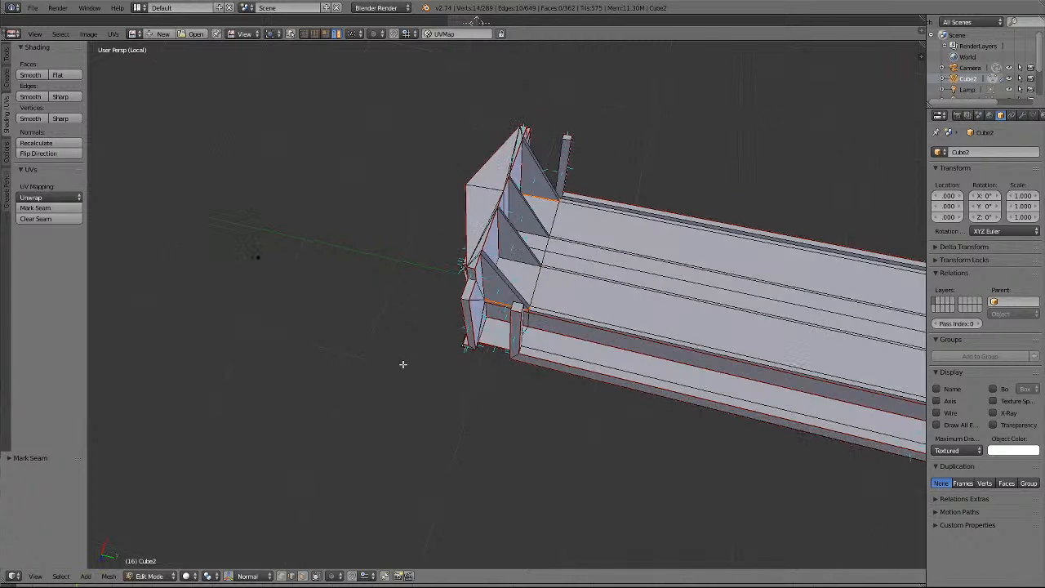
Inspect the marked seams over the whole model from the underside, side and top, in both perspective and orthographic projection.
middle_drag(450, 298, 450, 298)
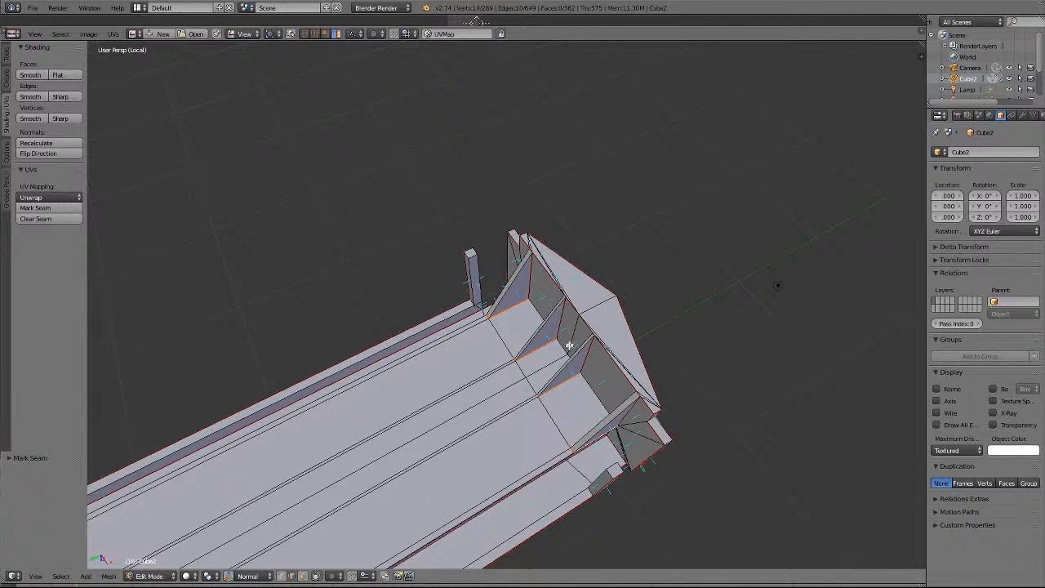
click(512, 392)
scroll(402, 408, down, 2)
scroll(402, 408, down, 2)
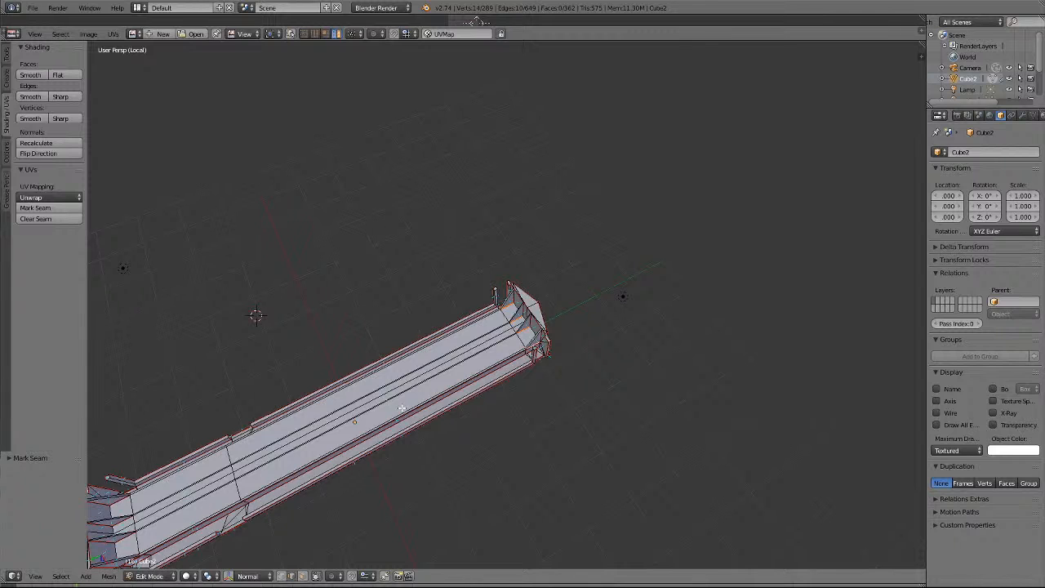
scroll(401, 408, down, 2)
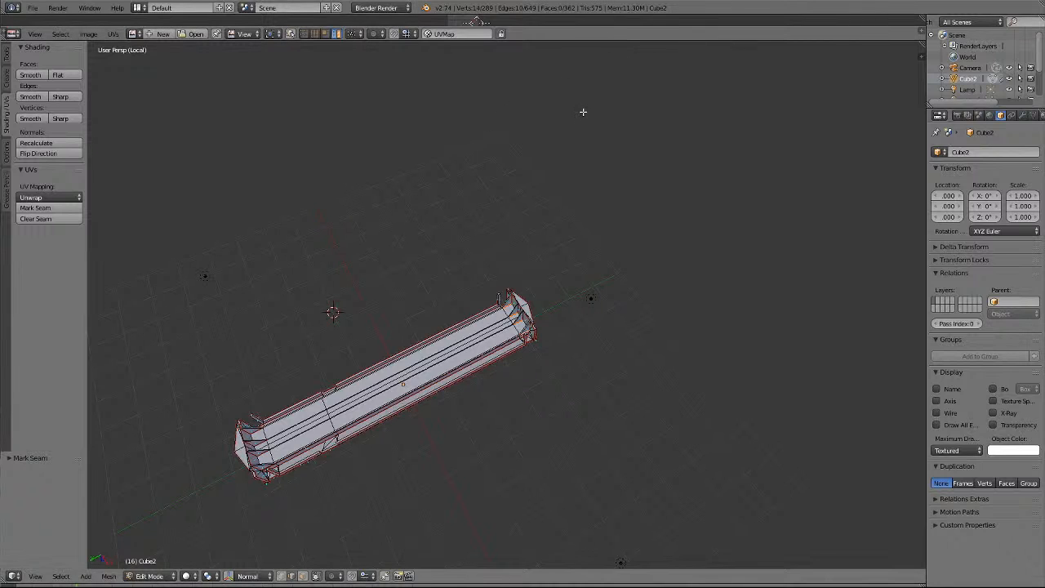
key(KP_3)
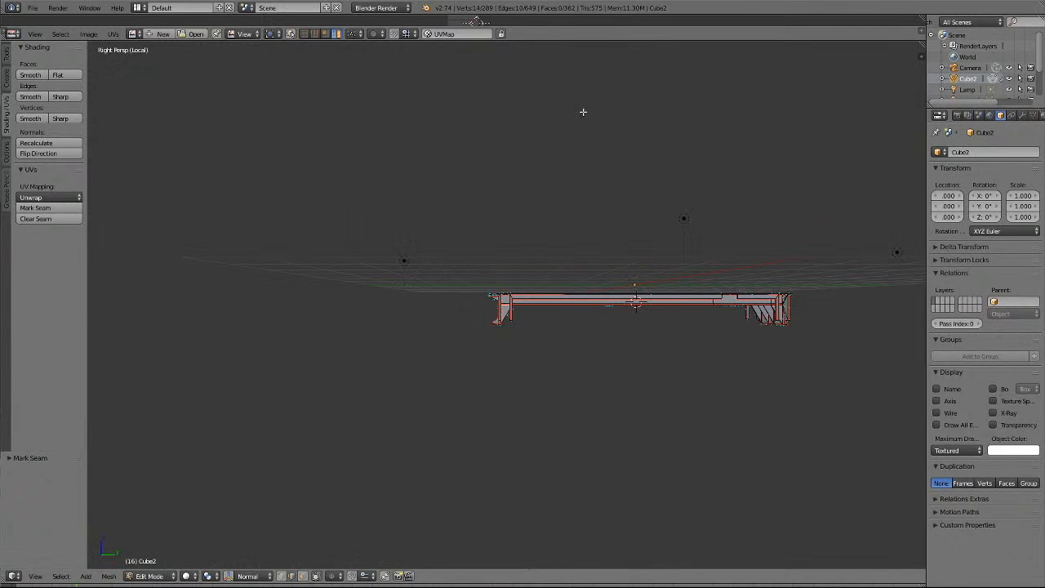
key(KP_5)
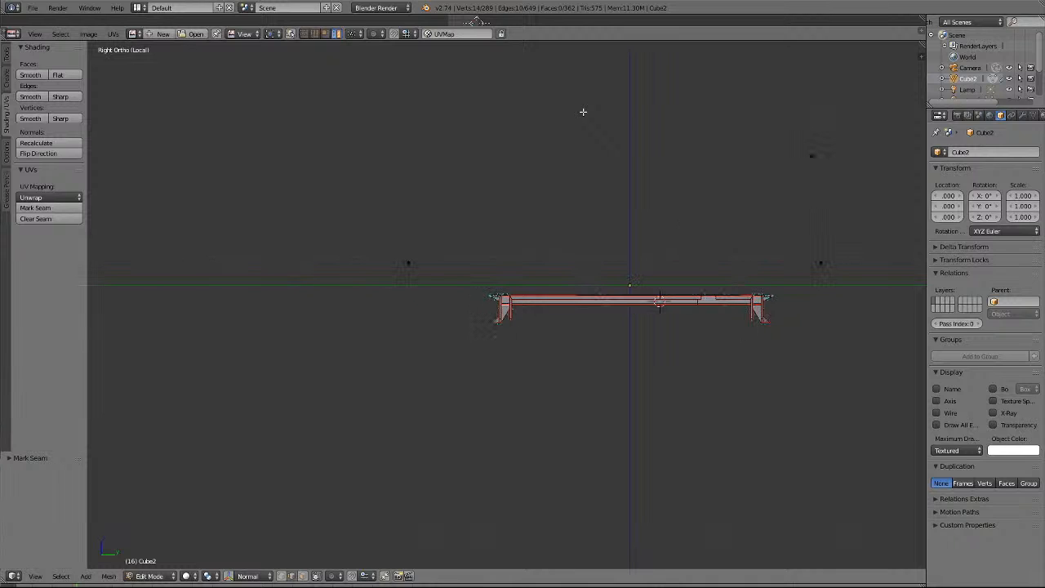
key(KP_4)
key(KP_6)
key(KP_5)
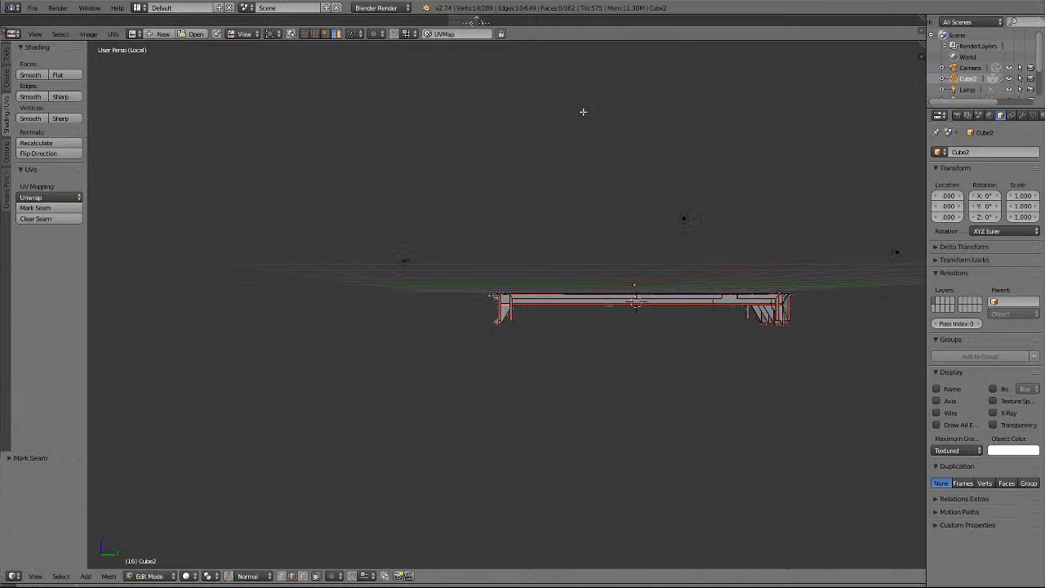
scroll(582, 112, up, 5)
key(KP_5)
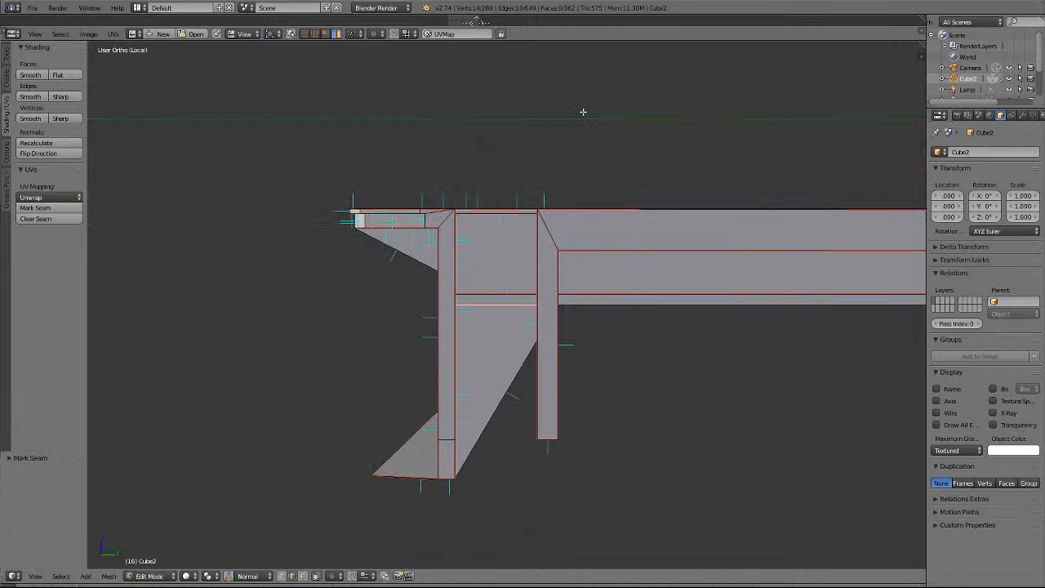
key(KP_7)
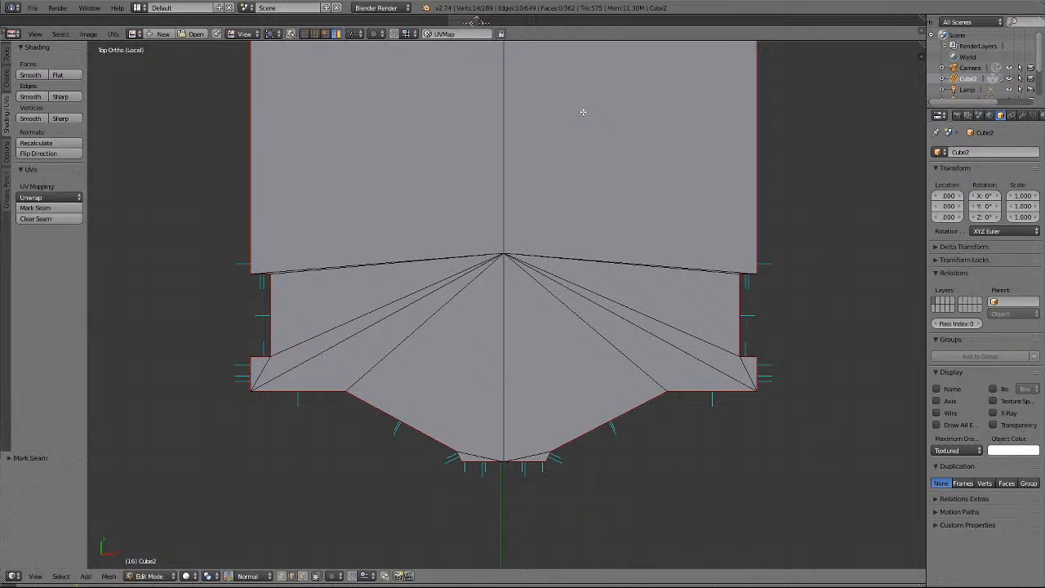
key(KP_5)
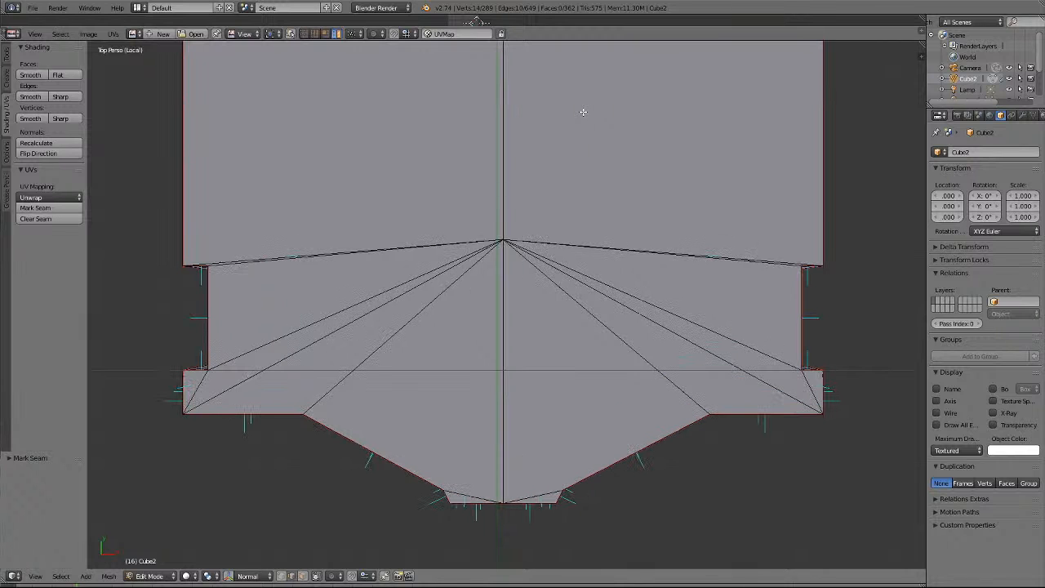
scroll(563, 147, down, 8)
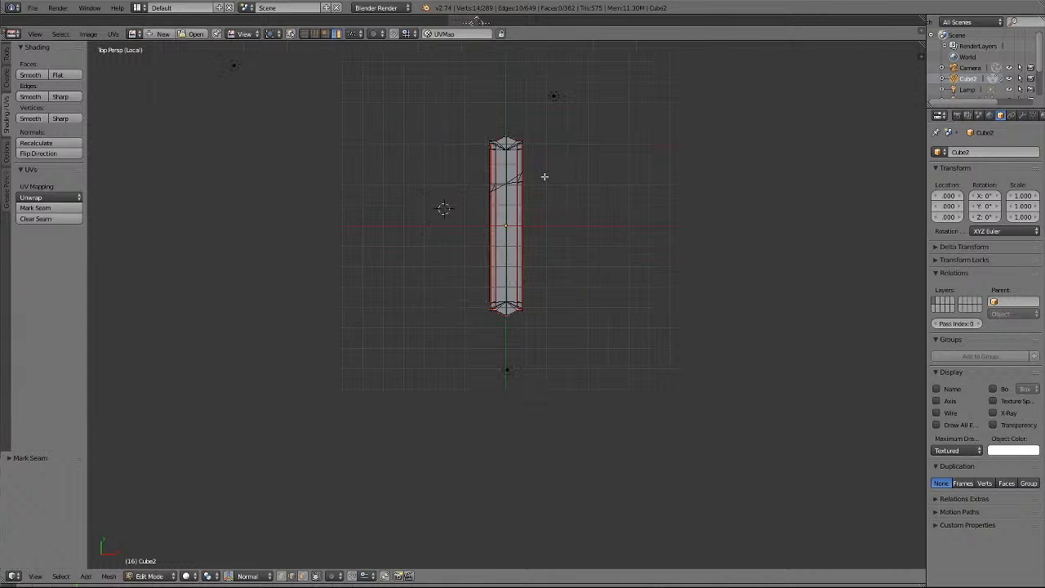
scroll(544, 177, up, 10)
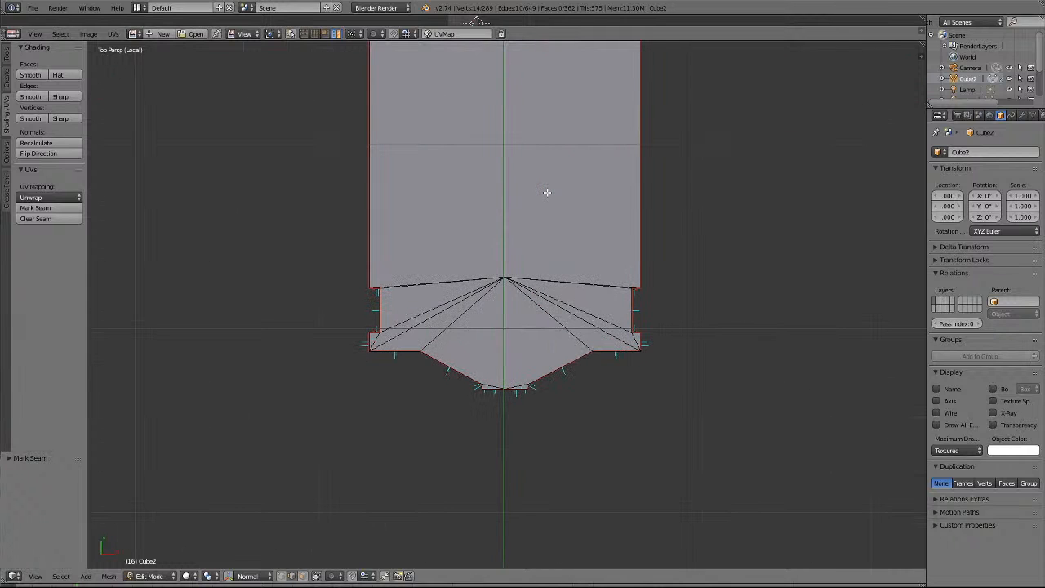
key(KP_5)
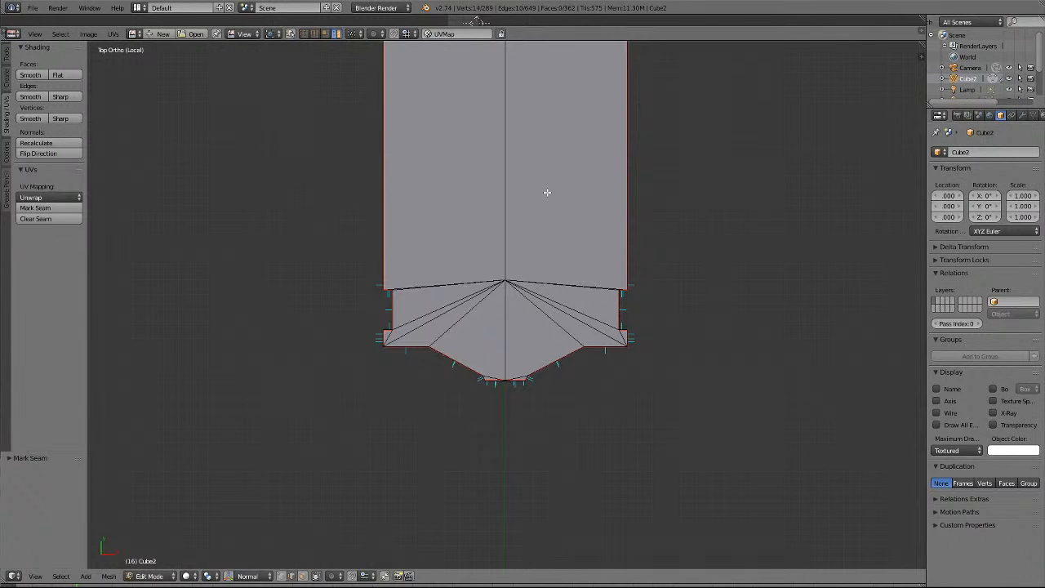
Examine the frame's side against the locomotive reference image in left orthographic view, from one end to the other.
key(ctrl+KP_3)
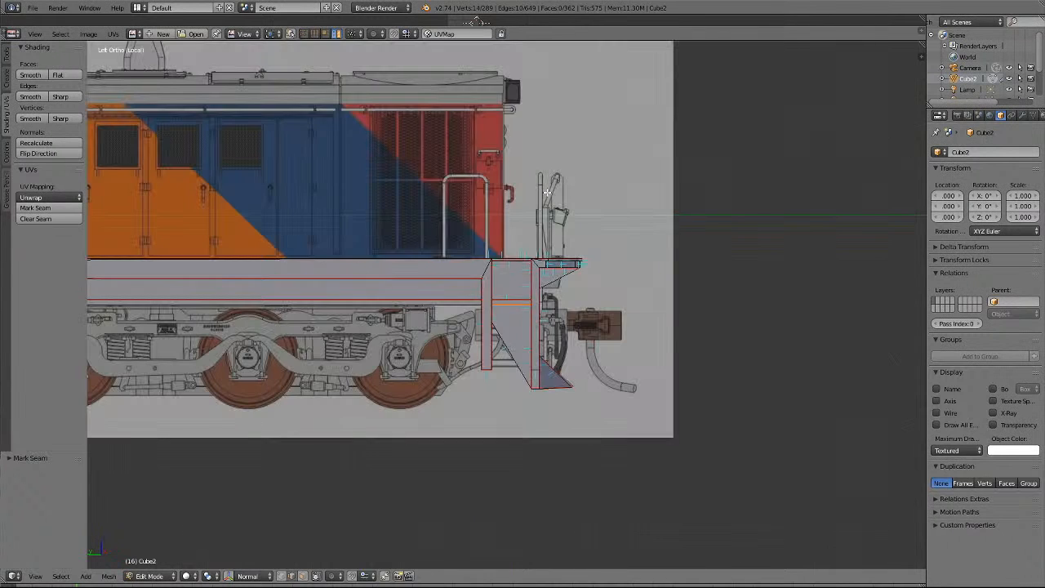
scroll(658, 240, down, 5)
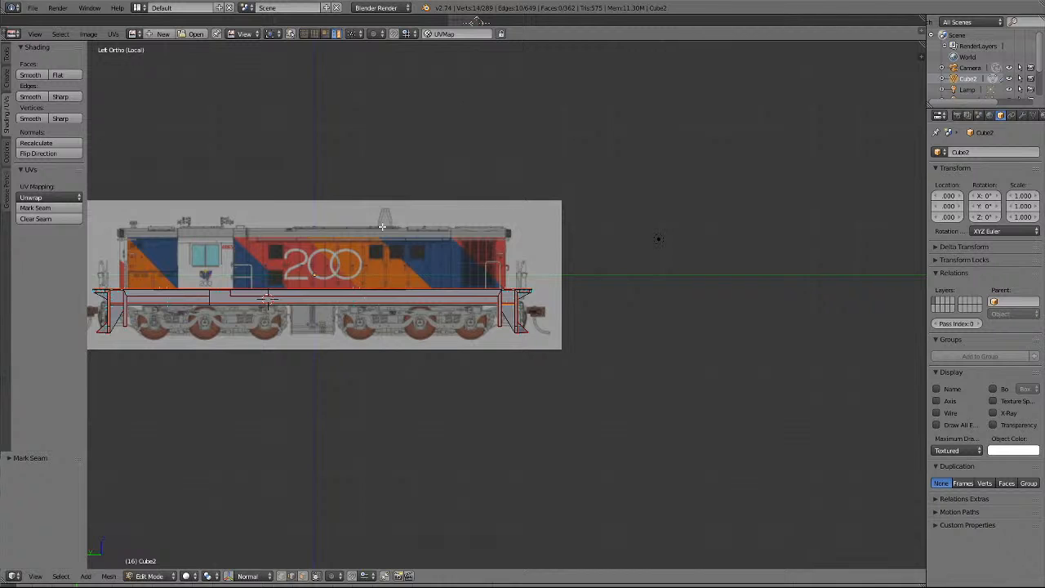
shift+middle_drag(658, 239, 661, 191)
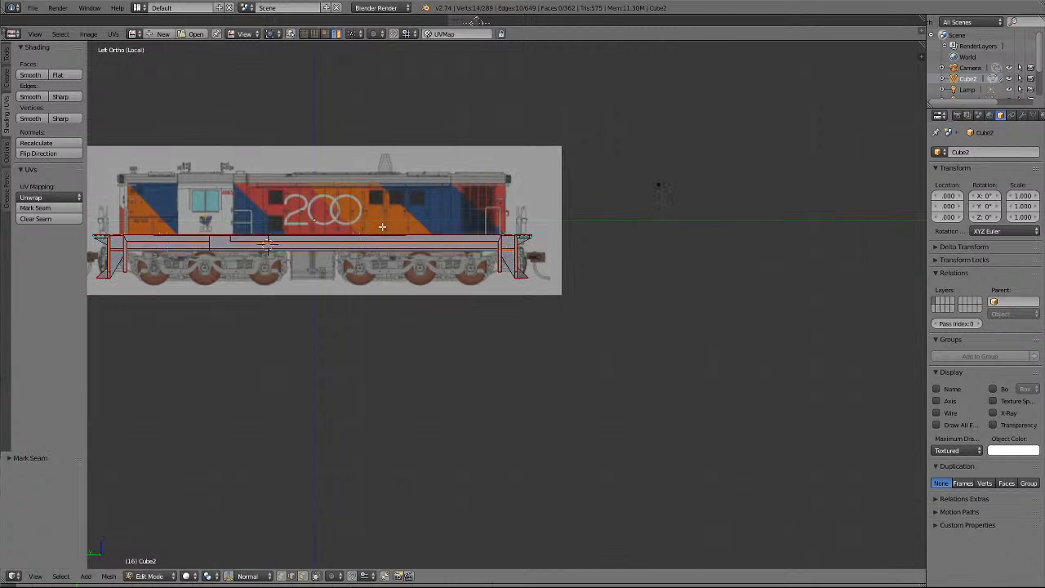
scroll(383, 226, up, 5)
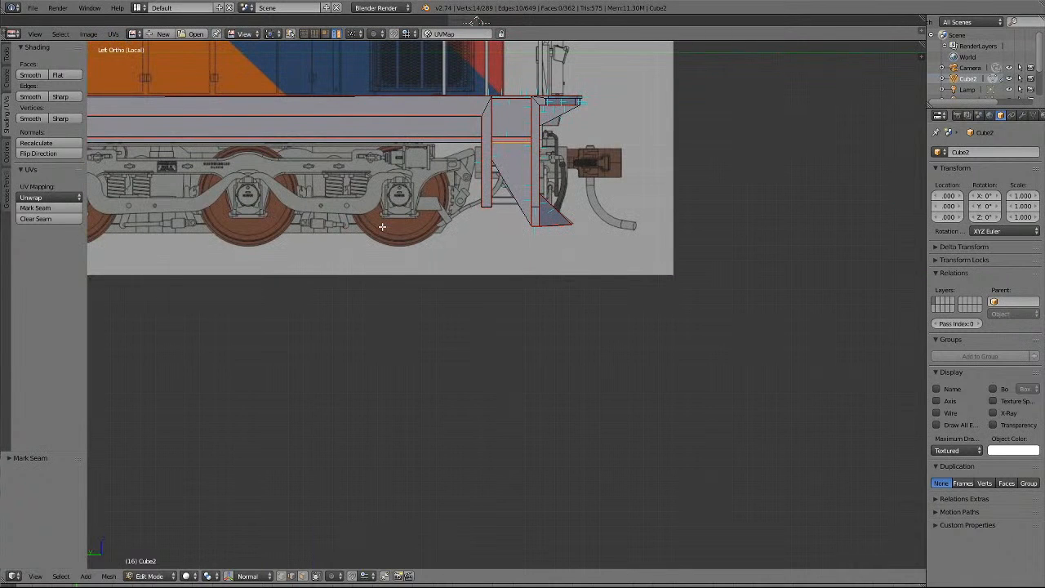
shift+scroll(382, 227, down, 4)
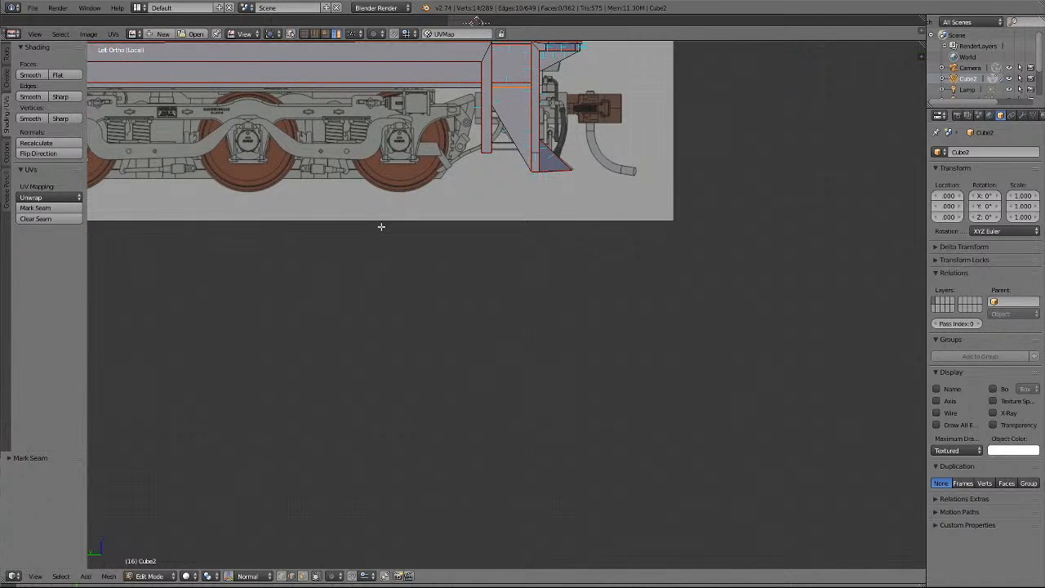
shift+scroll(381, 226, up, 11)
ctrl+scroll(381, 225, down, 9)
ctrl+scroll(380, 224, down, 20)
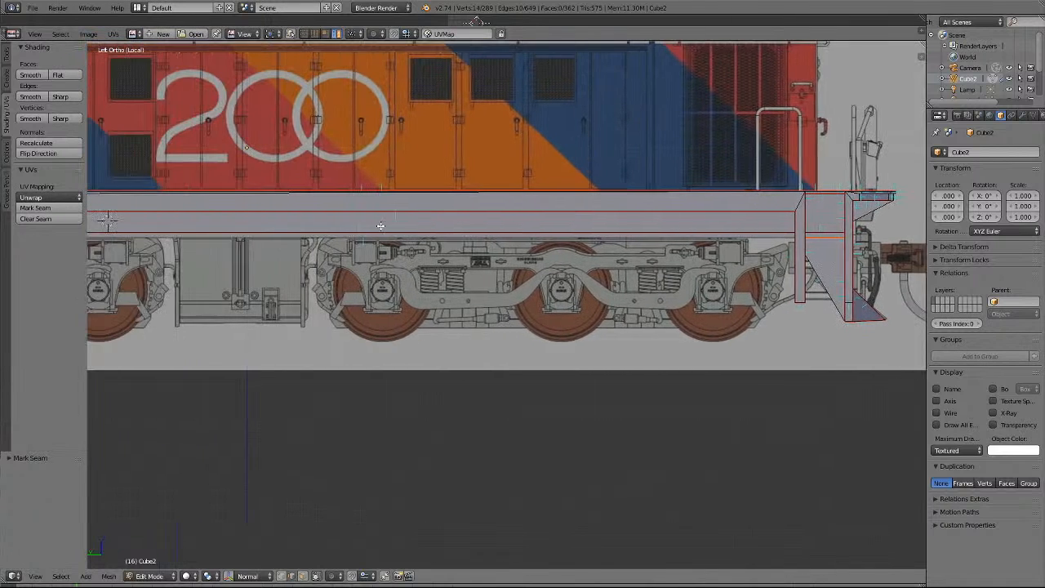
ctrl+scroll(372, 235, down, 5)
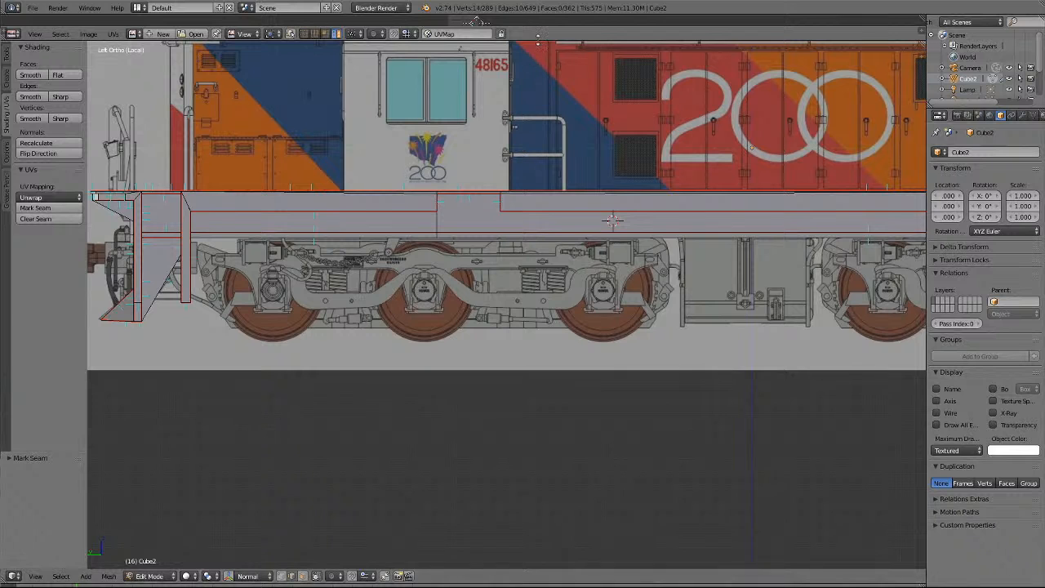
Enlarge the UV editor to show the full UV grid and select the entire Cube2 mesh.
drag(538, 36, 538, 326)
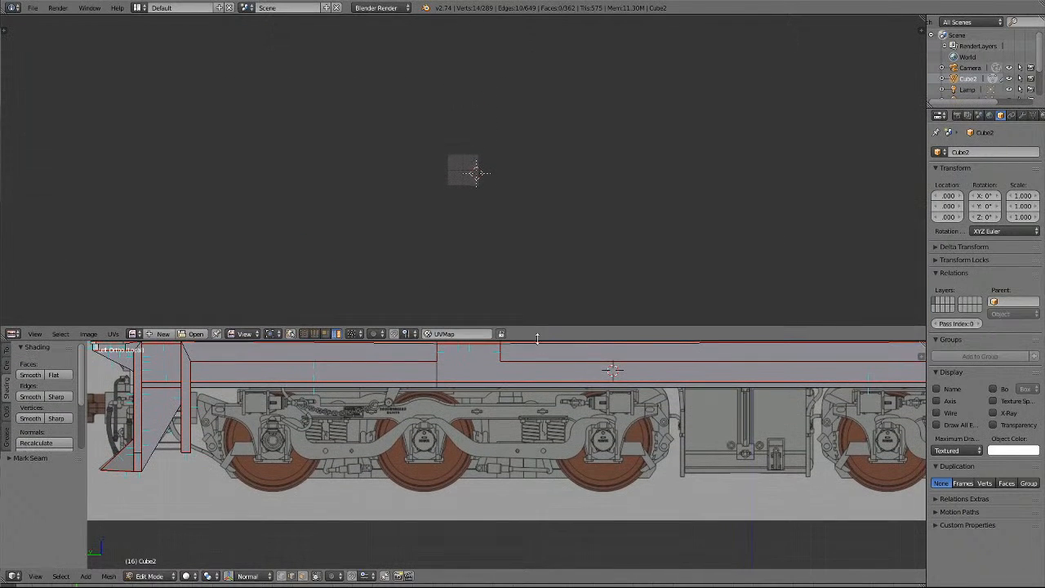
scroll(571, 181, up, 6)
scroll(570, 182, down, 3)
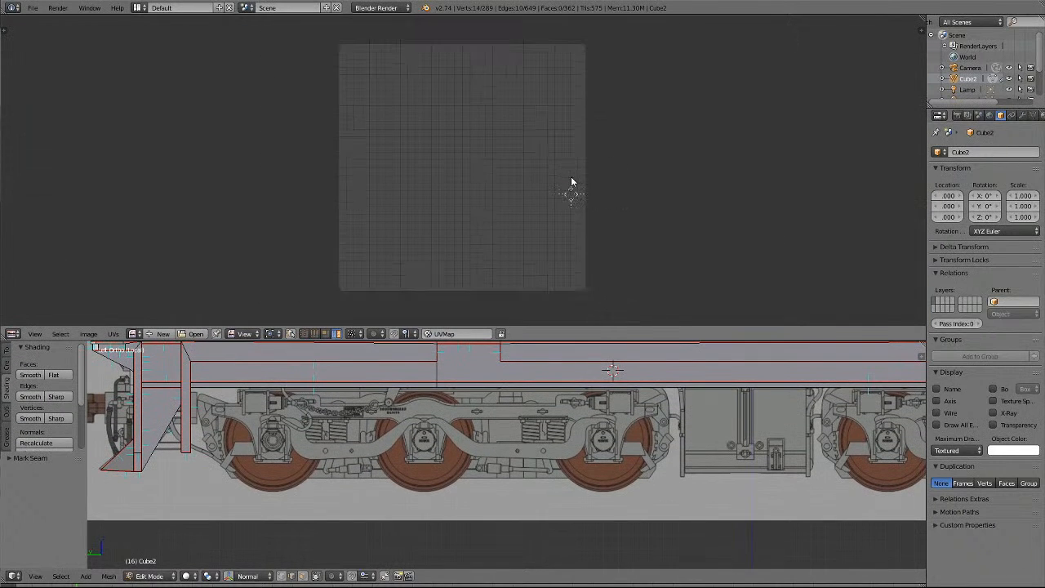
key(a)
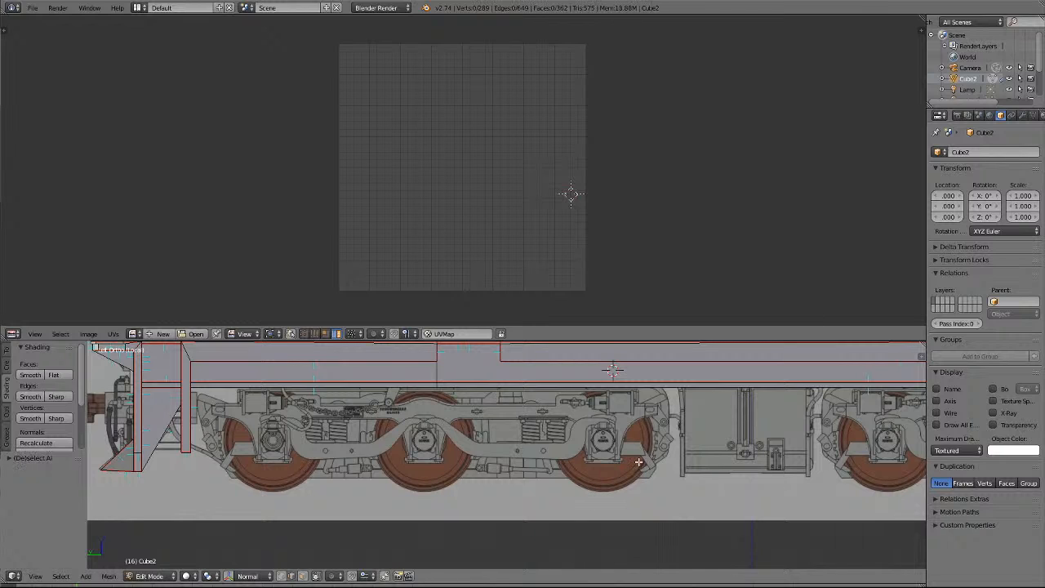
key(a)
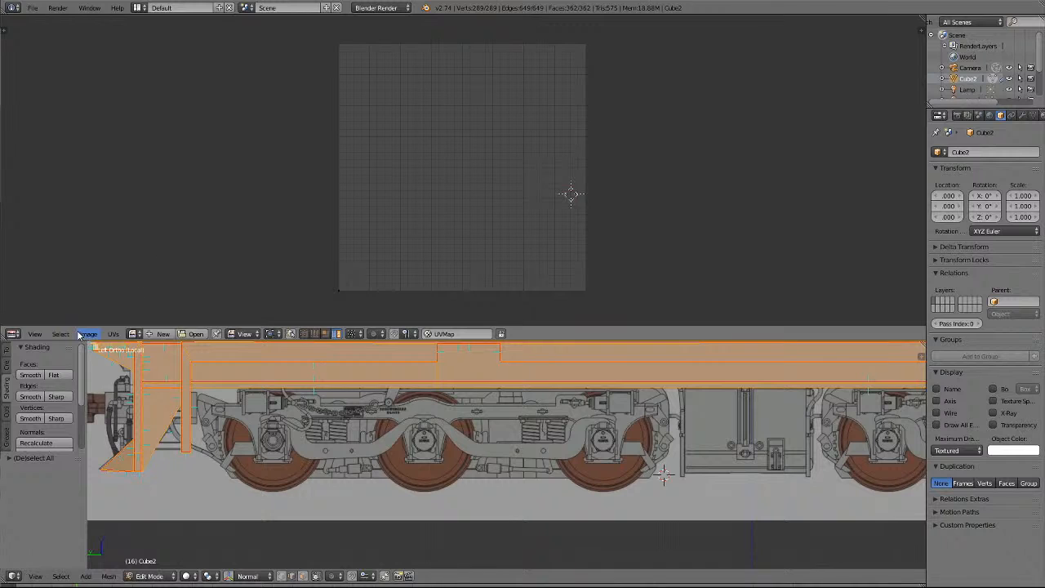
Save the file and unwrap the whole selected mesh along its marked seams.
click(33, 9)
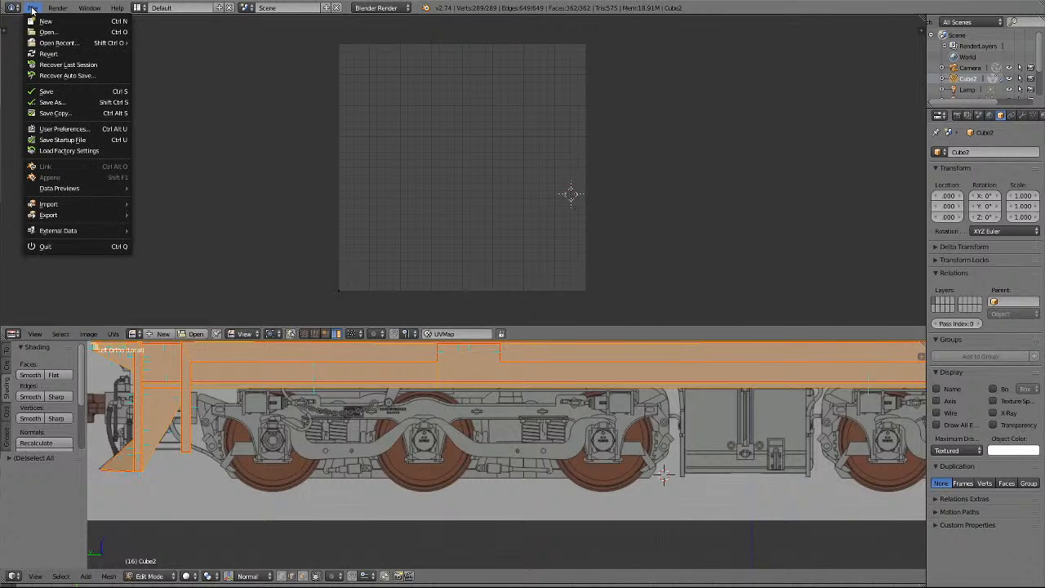
click(50, 94)
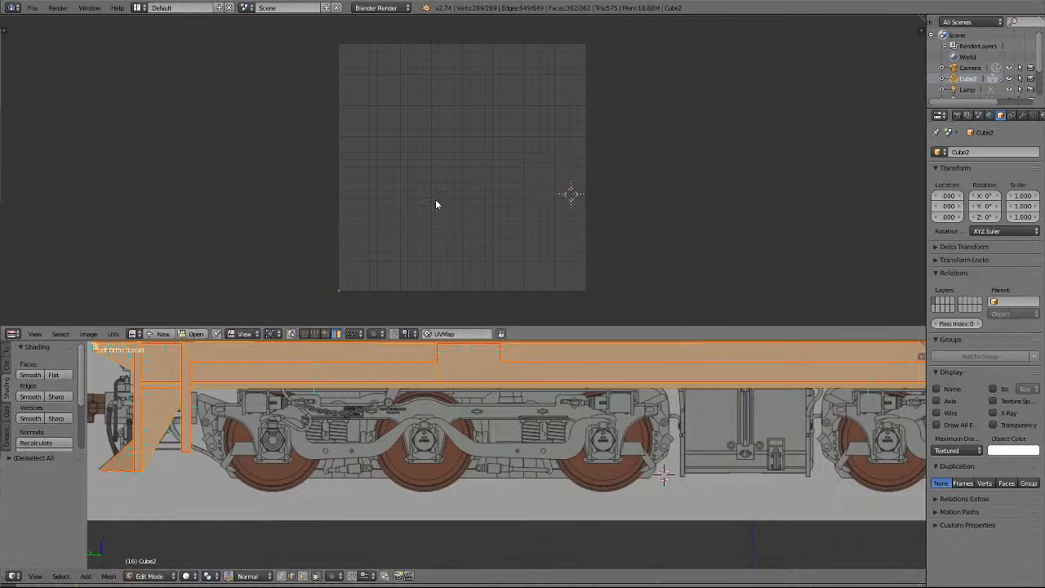
click(113, 334)
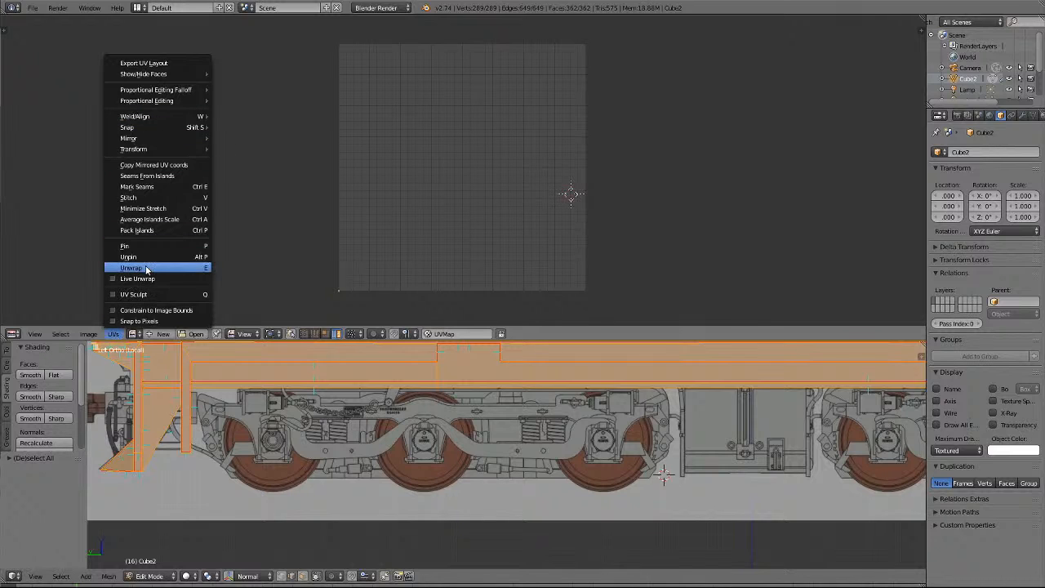
click(146, 268)
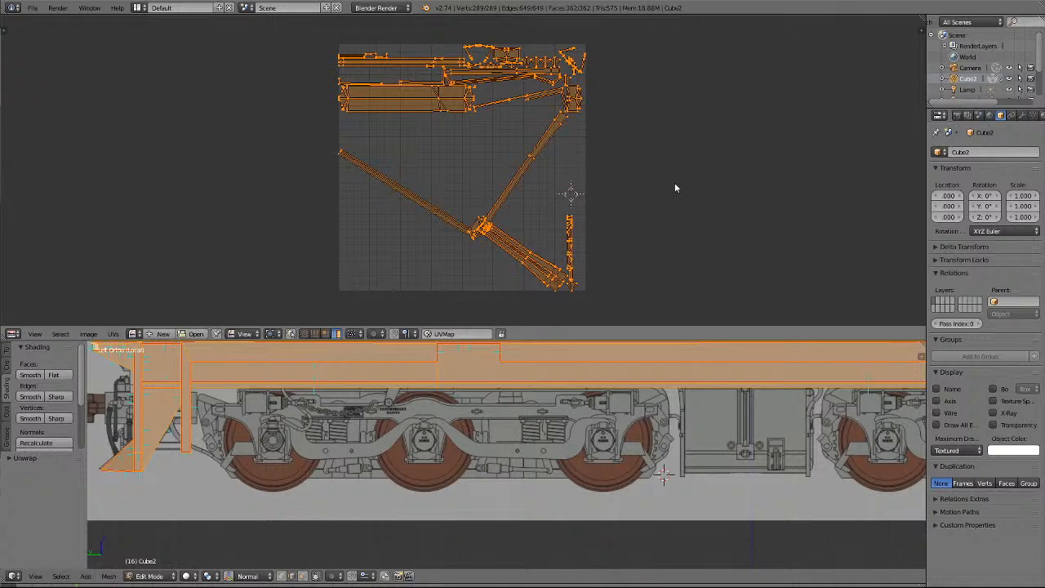
Enlarge the UV editor further and examine the unwrapped islands close up and as a whole layout.
scroll(544, 211, up, 4)
scroll(545, 211, down, 1)
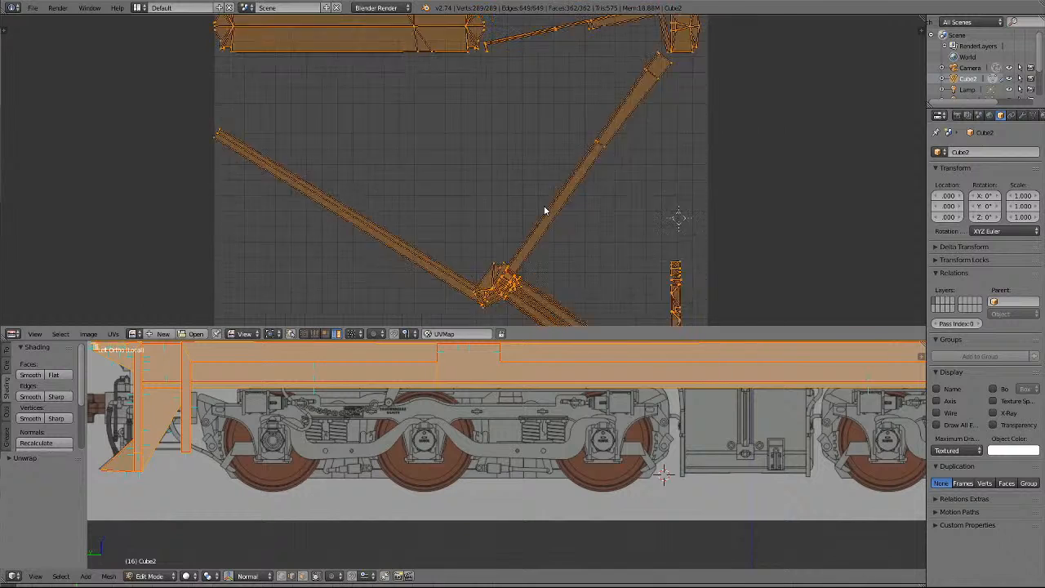
scroll(544, 210, down, 2)
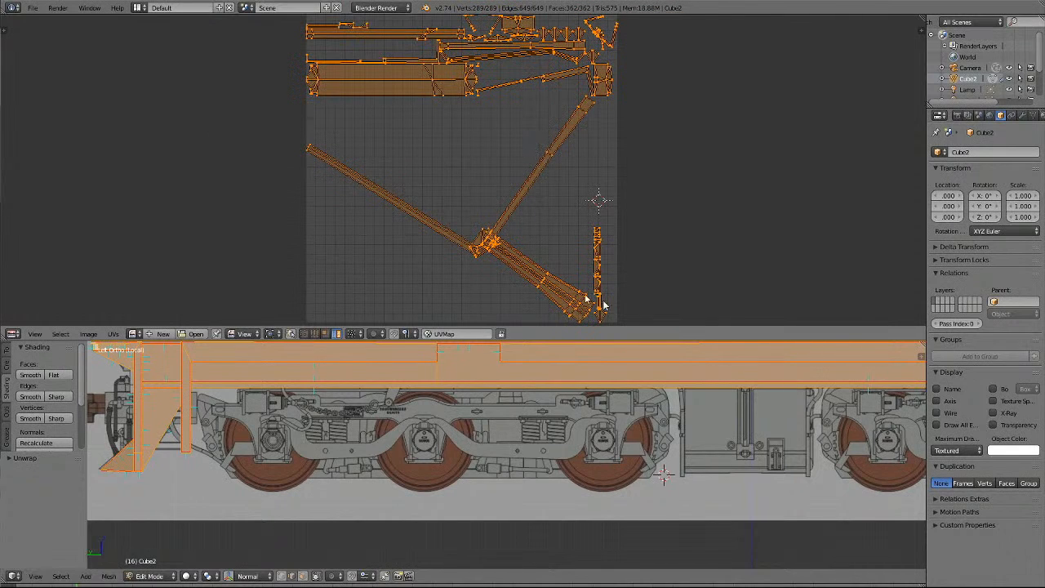
drag(654, 339, 655, 460)
scroll(539, 380, up, 5)
scroll(539, 380, down, 2)
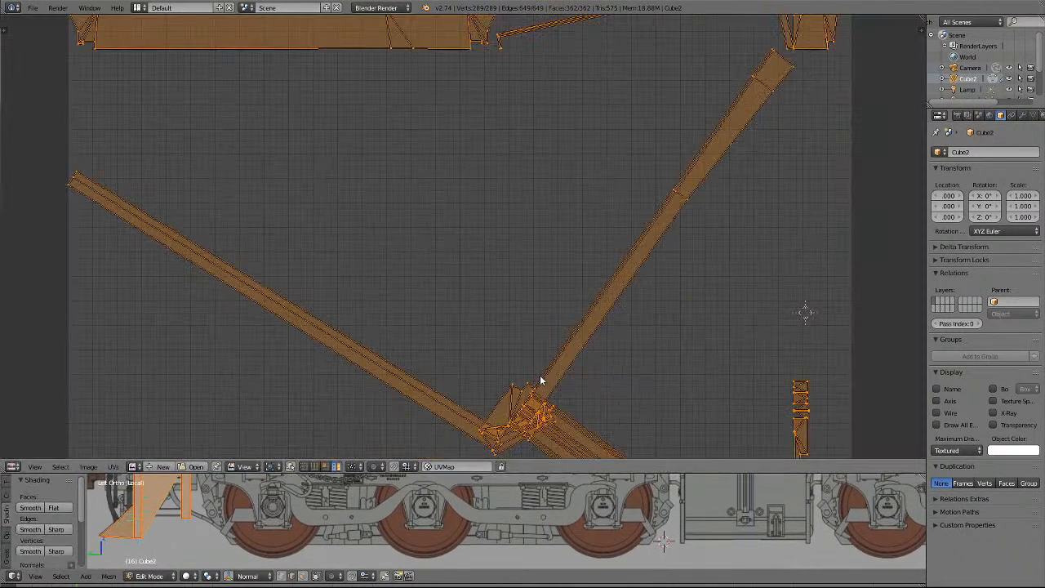
scroll(542, 261, down, 3)
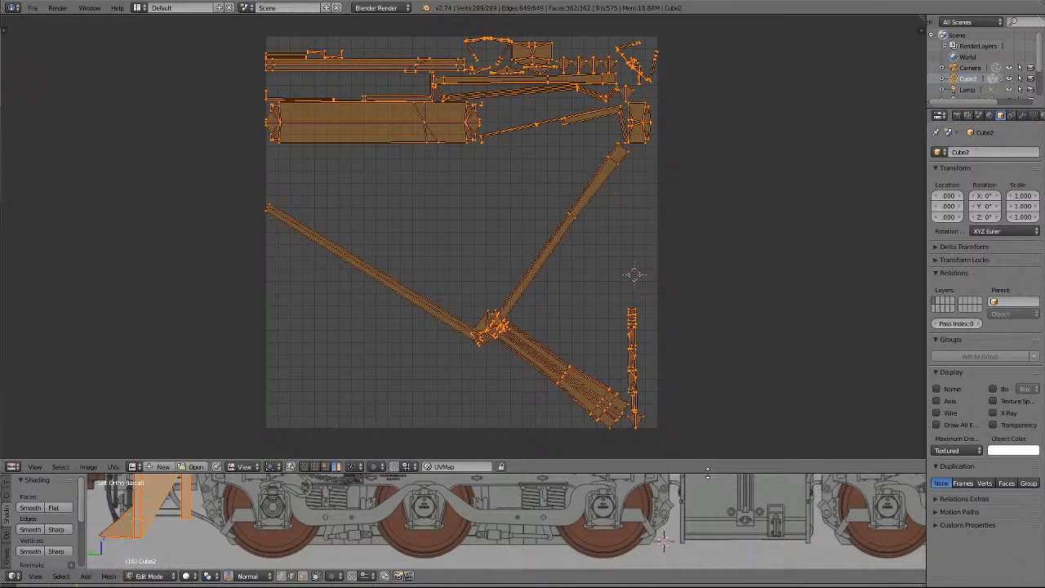
Shrink the UV editor to give the 3D view most of the space and deselect the whole mesh.
drag(707, 471, 670, 70)
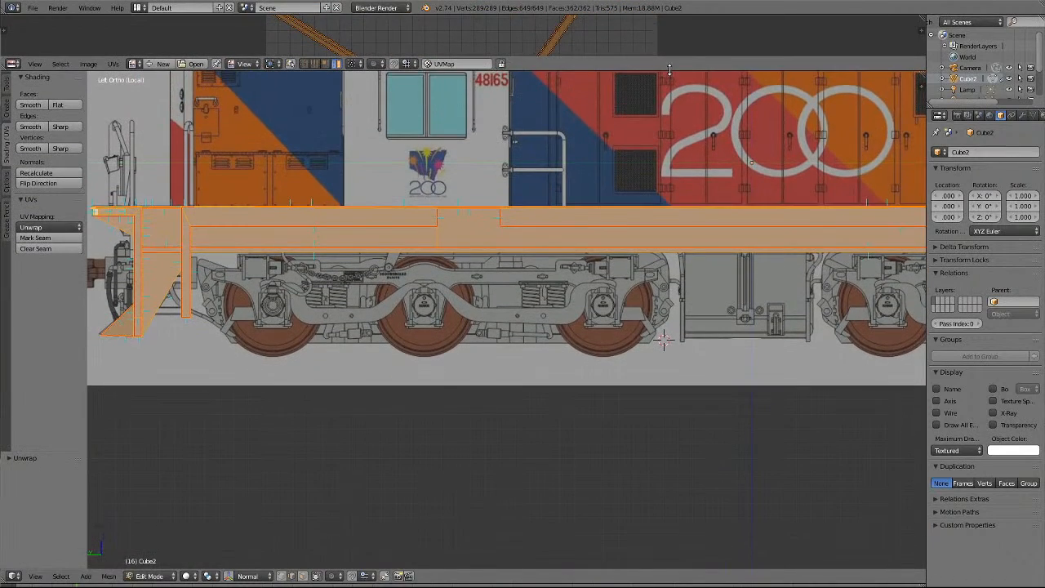
key(a)
scroll(699, 287, down, 7)
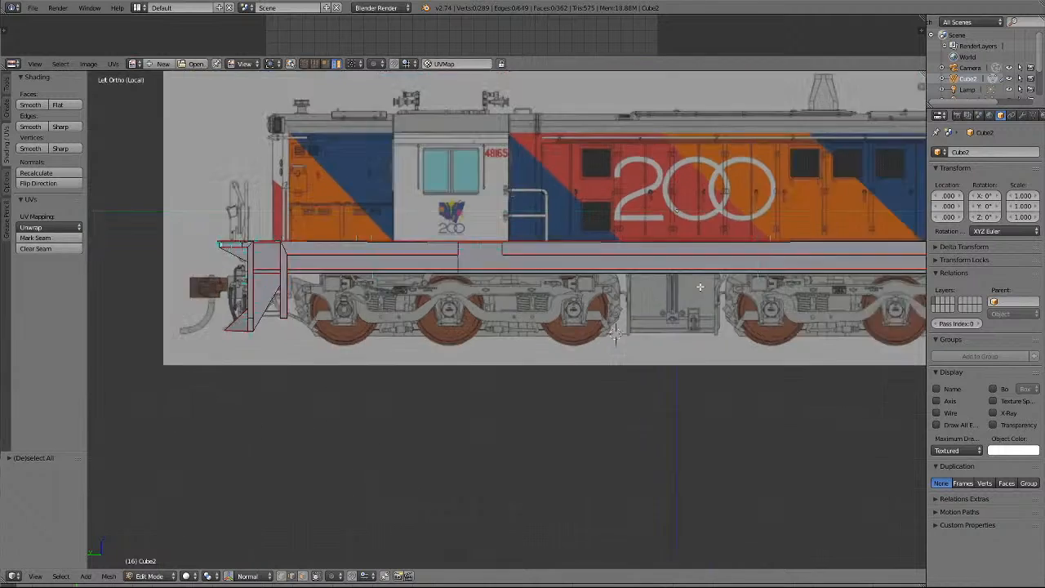
shift+scroll(700, 287, up, 7)
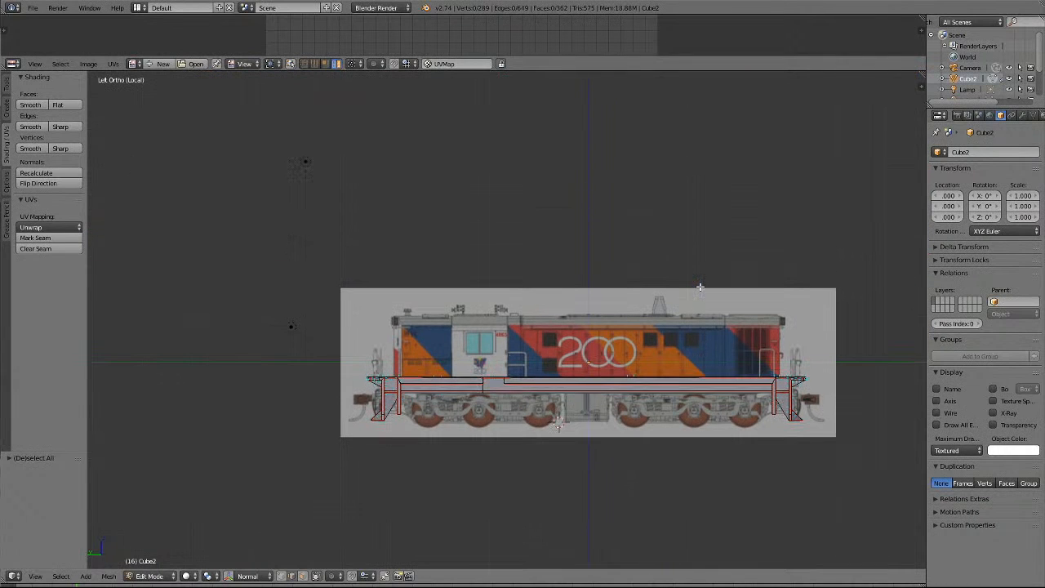
Rotate the orthographic view to look straight at the underside of the locomotive frame.
key(KP_2)
key(KP_2)
key(KP_2)
key(KP_2)
key(KP_2)
key(KP_2)
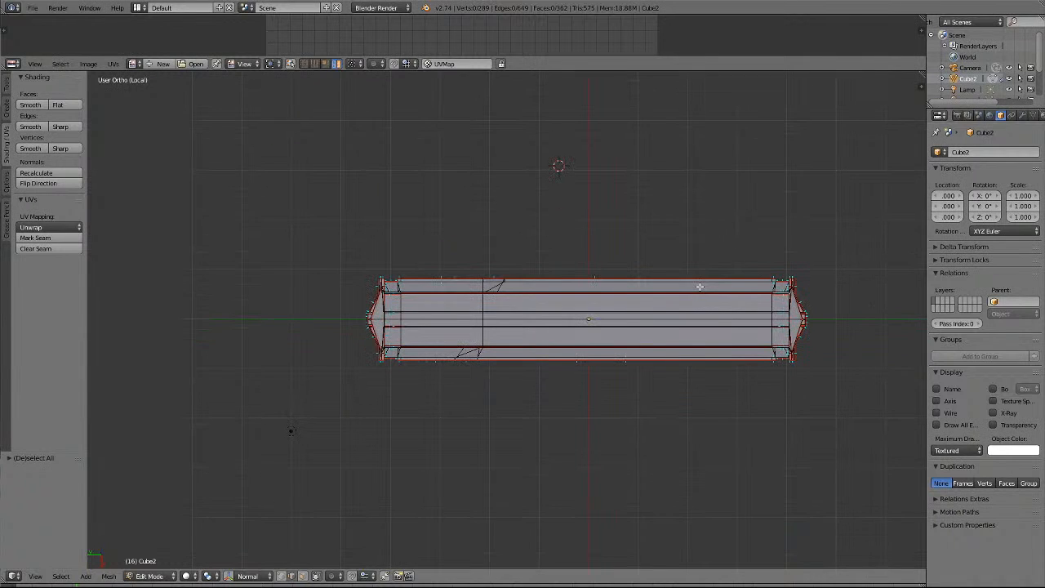
Examine the seams along the underside of the locomotive frame and around its end plate.
shift+scroll(706, 356, up, 4)
shift+scroll(706, 357, down, 4)
ctrl+scroll(707, 358, up, 5)
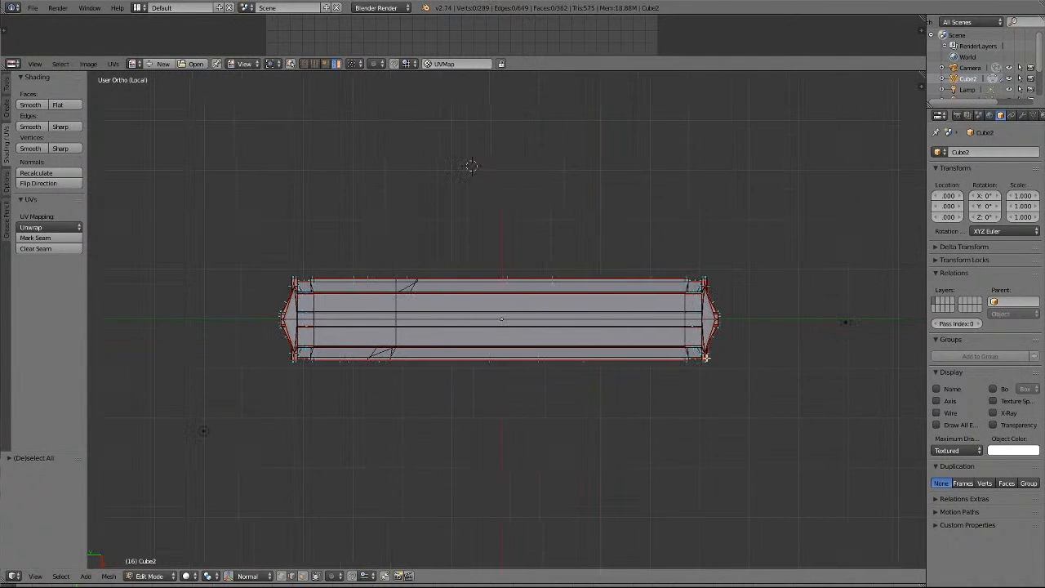
ctrl+scroll(702, 359, up, 4)
scroll(701, 361, up, 6)
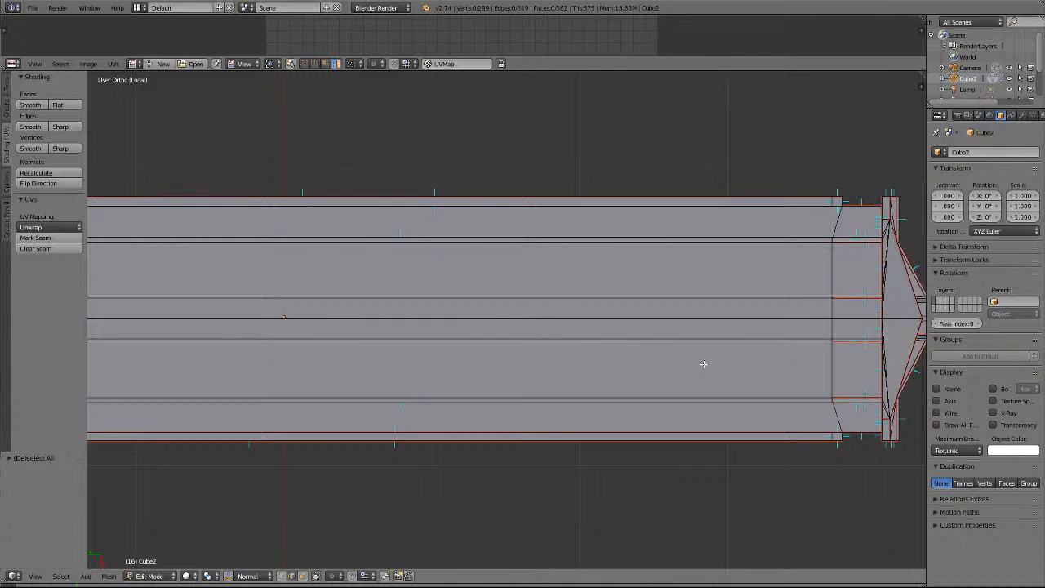
key(shift+KP_6)
key(shift+KP_6)
key(shift+KP_6)
key(shift+KP_6)
key(shift+KP_6)
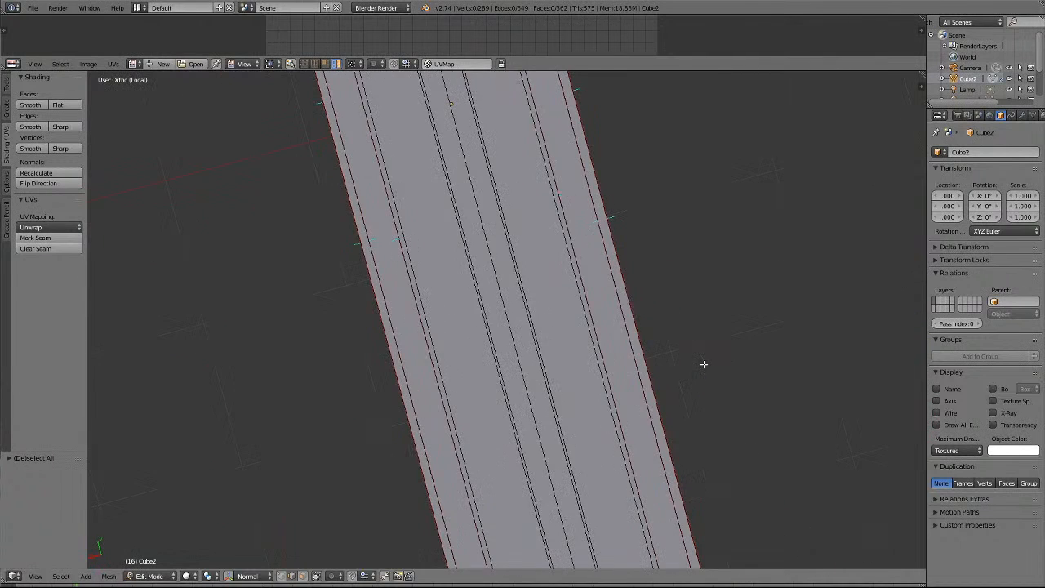
Examine the ribbed end and the underside of the long beams from low angles on both sides for missing seams.
key(KP_8)
key(KP_8)
key(KP_8)
key(KP_8)
key(KP_8)
key(KP_8)
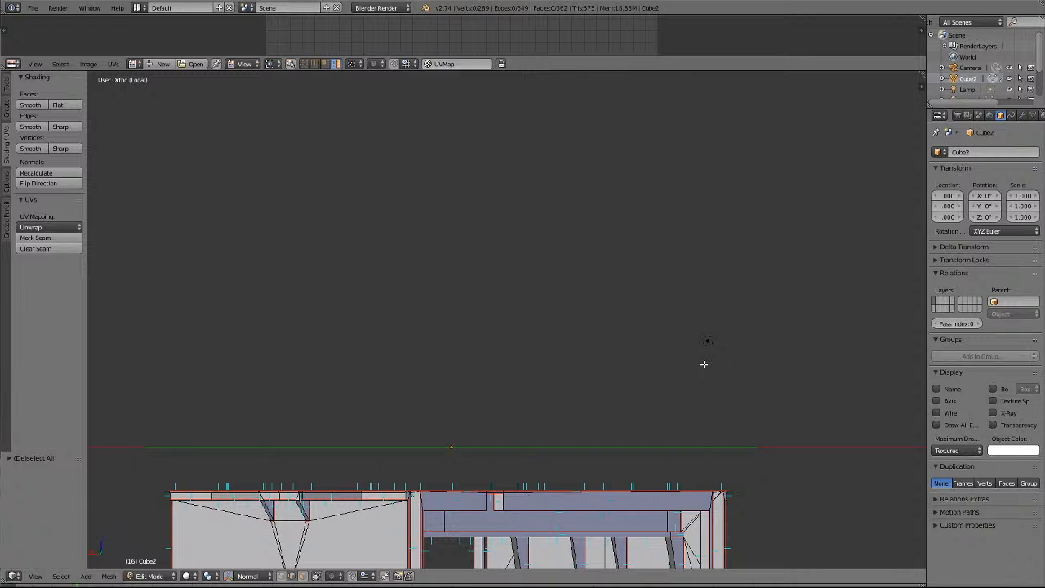
shift+scroll(703, 364, down, 8)
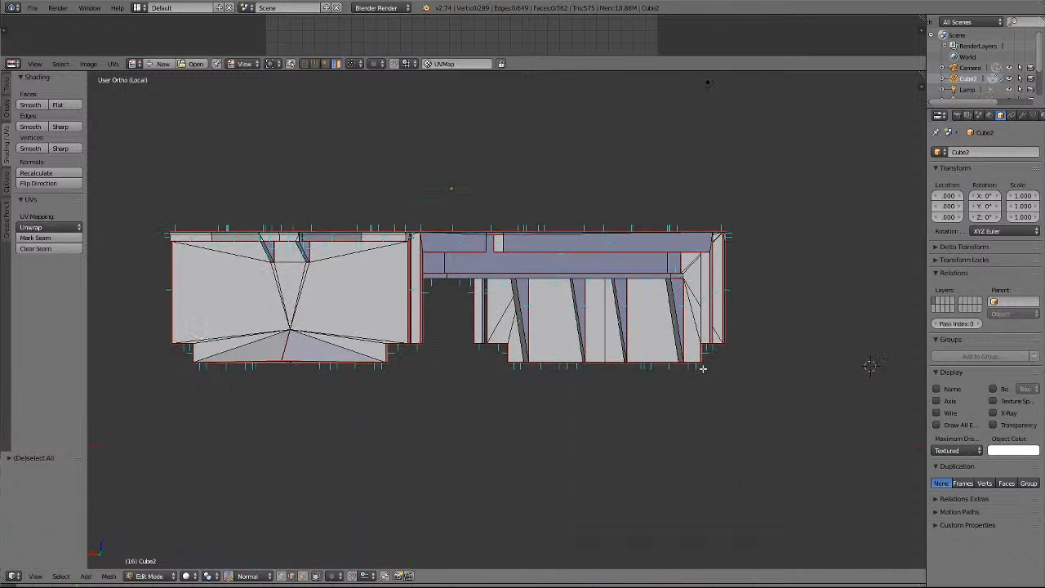
scroll(702, 368, up, 5)
key(KP_2)
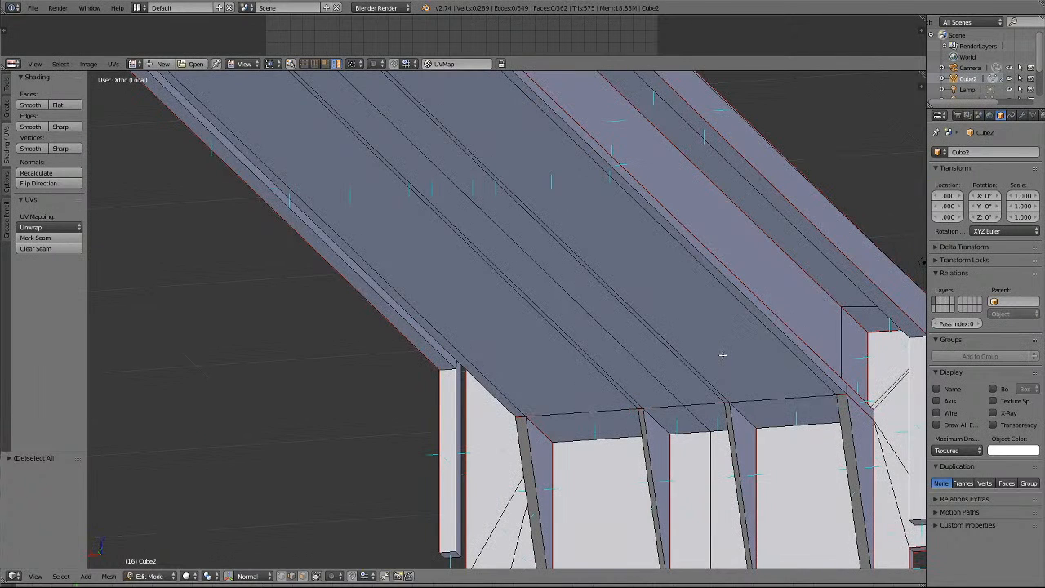
key(KP_4)
key(KP_4)
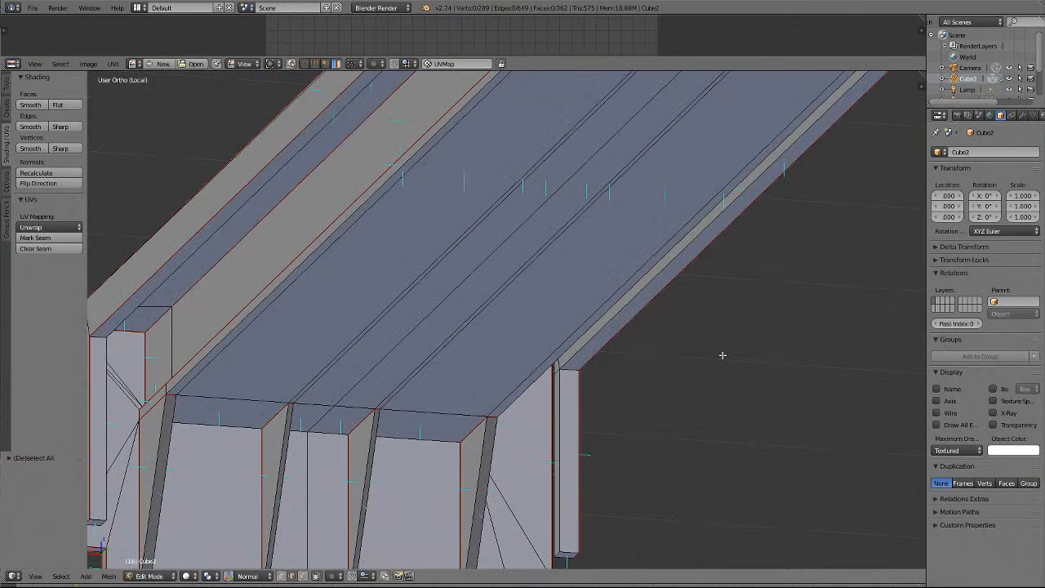
scroll(664, 423, up, 4)
scroll(664, 425, down, 4)
Inspect the hidden edges and seams at the frame's end in Wireframe shading, and return the viewport to Solid shading.
click(195, 576)
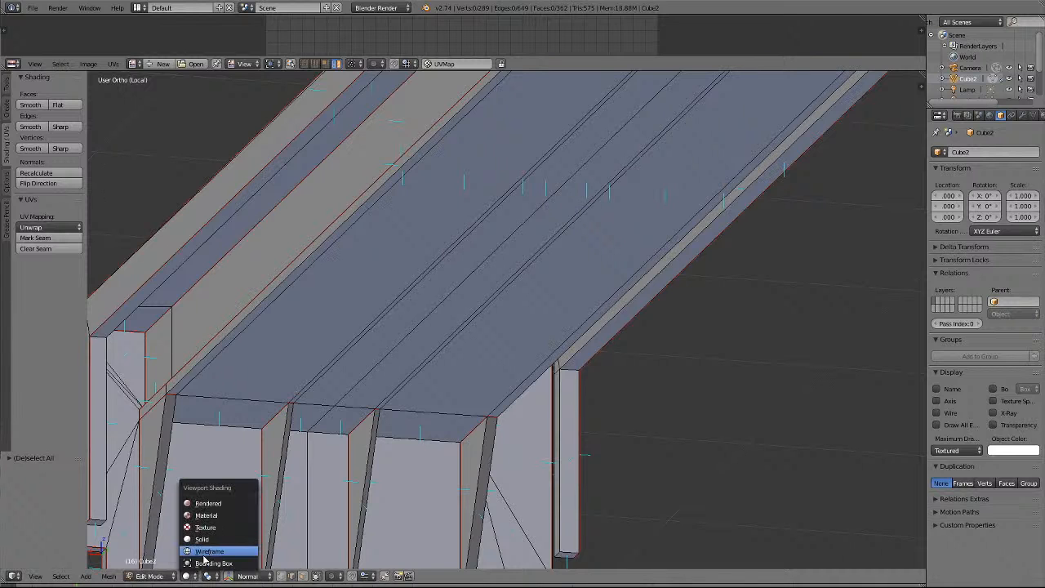
click(203, 553)
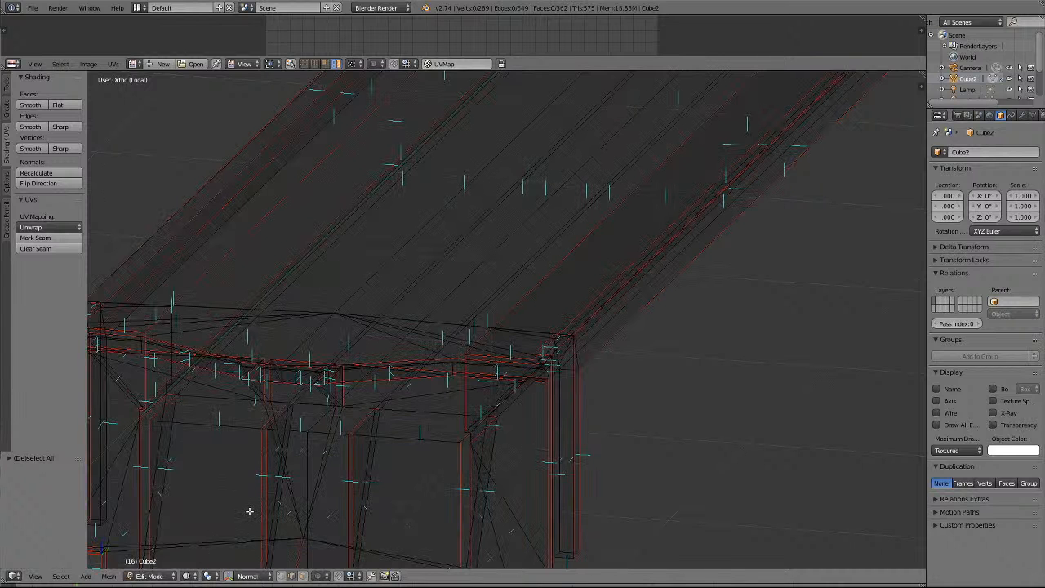
key(KP_4)
key(KP_4)
key(KP_4)
key(KP_4)
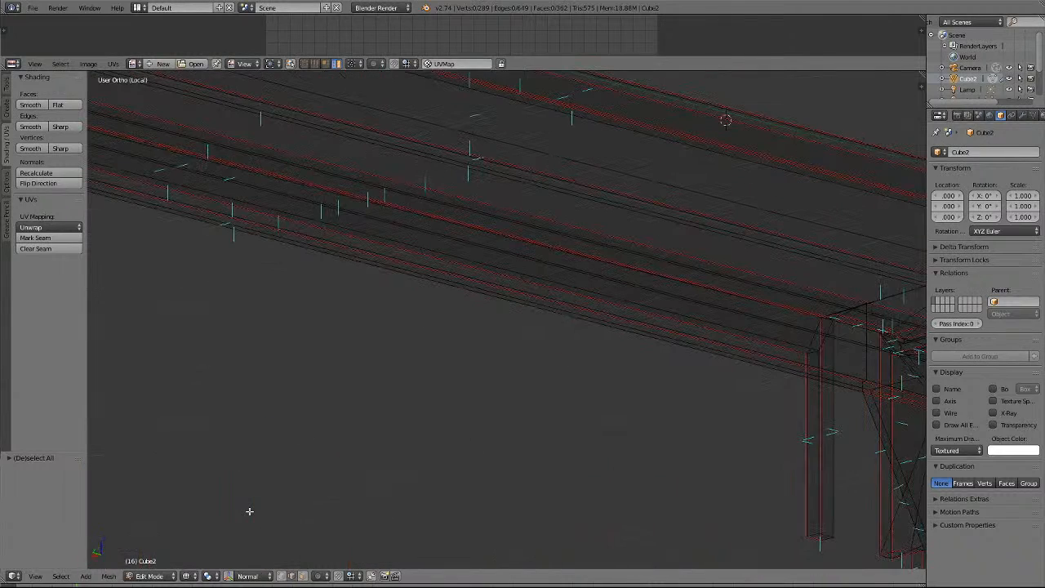
scroll(539, 544, down, 4)
shift+scroll(642, 466, up, 6)
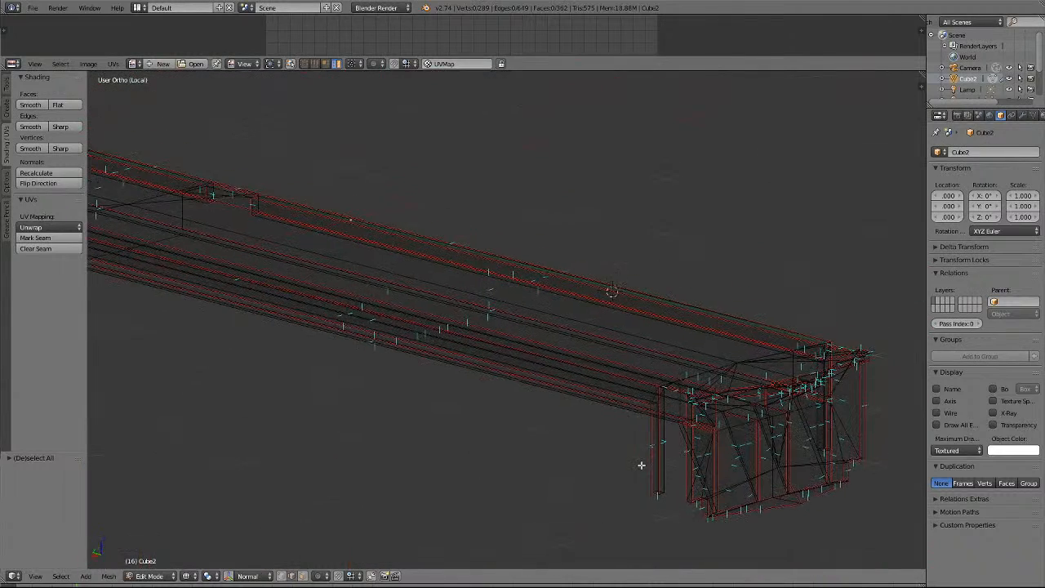
shift+scroll(652, 468, down, 3)
scroll(652, 468, up, 8)
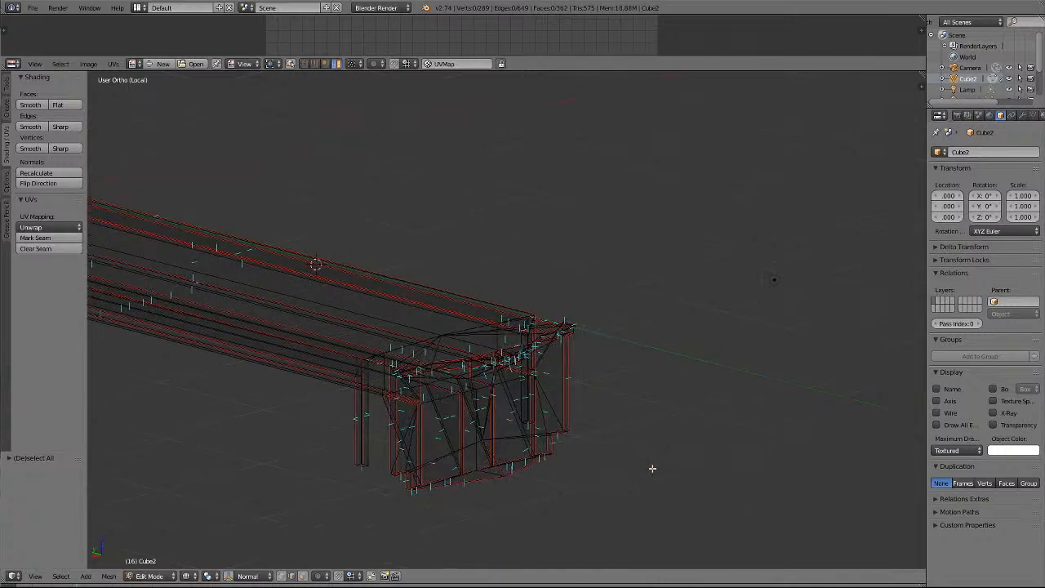
shift+scroll(694, 450, down, 5)
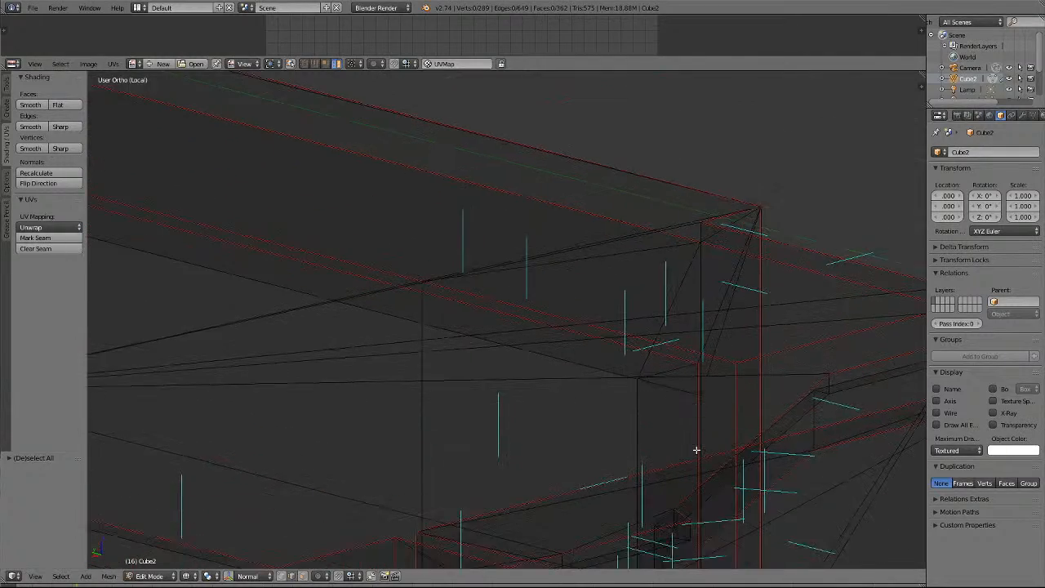
scroll(695, 450, up, 5)
scroll(695, 450, down, 7)
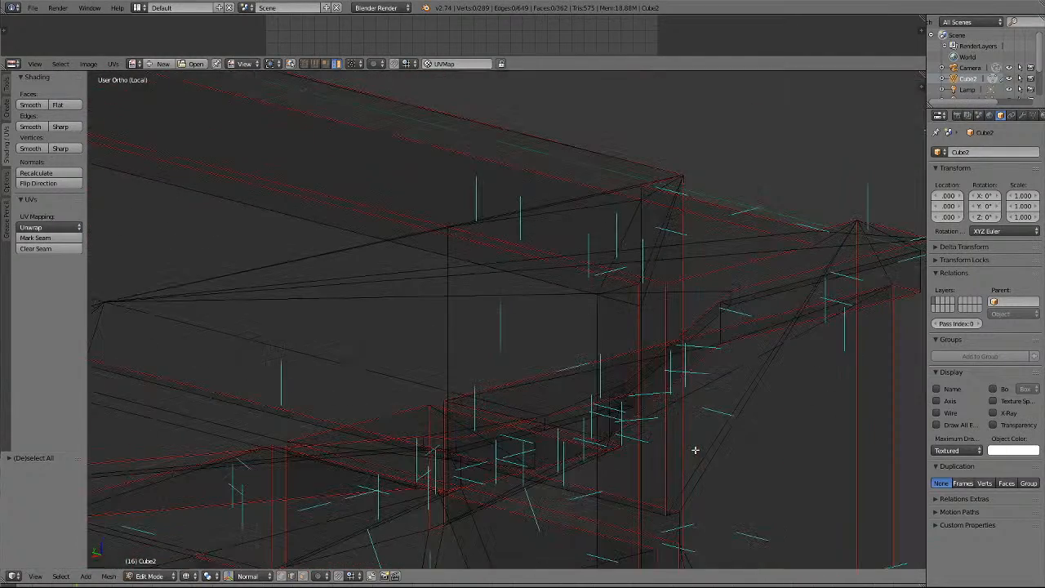
click(194, 577)
click(201, 538)
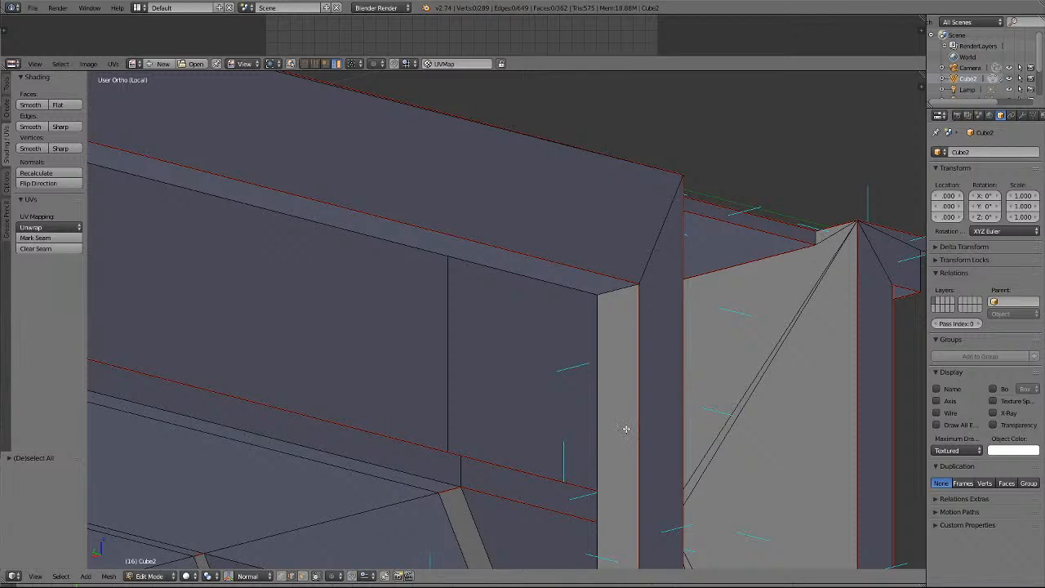
Mark a seam on the short edge at the upper corner of the end plate, beside the side beam.
scroll(626, 429, down, 2)
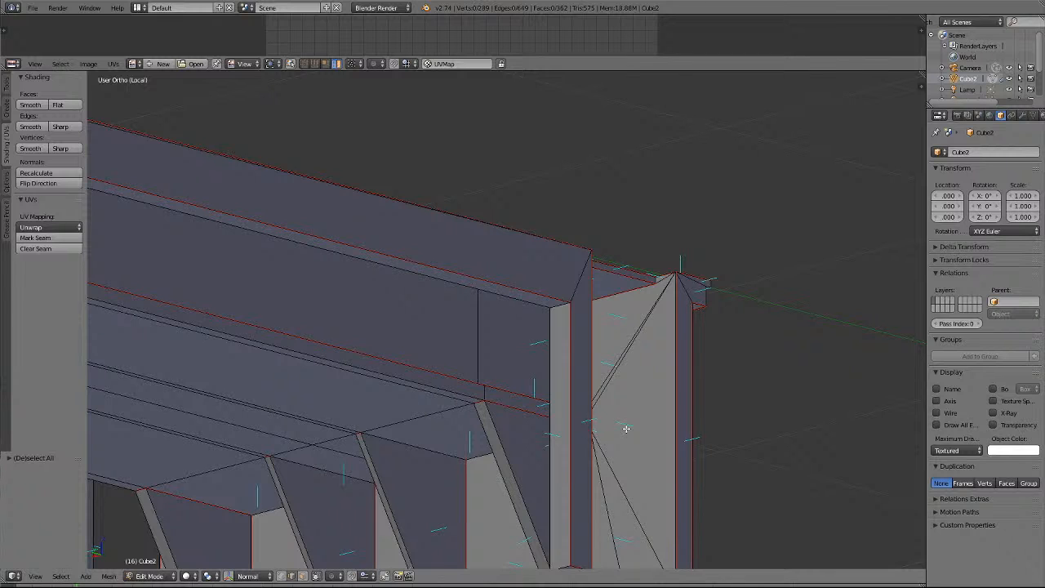
scroll(626, 428, down, 2)
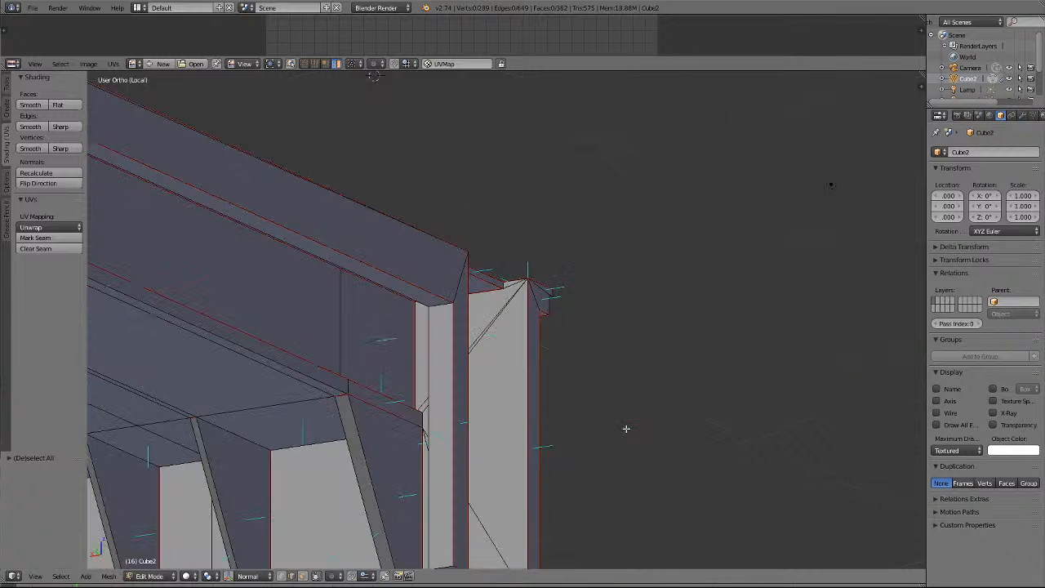
key(KP_6)
key(KP_6)
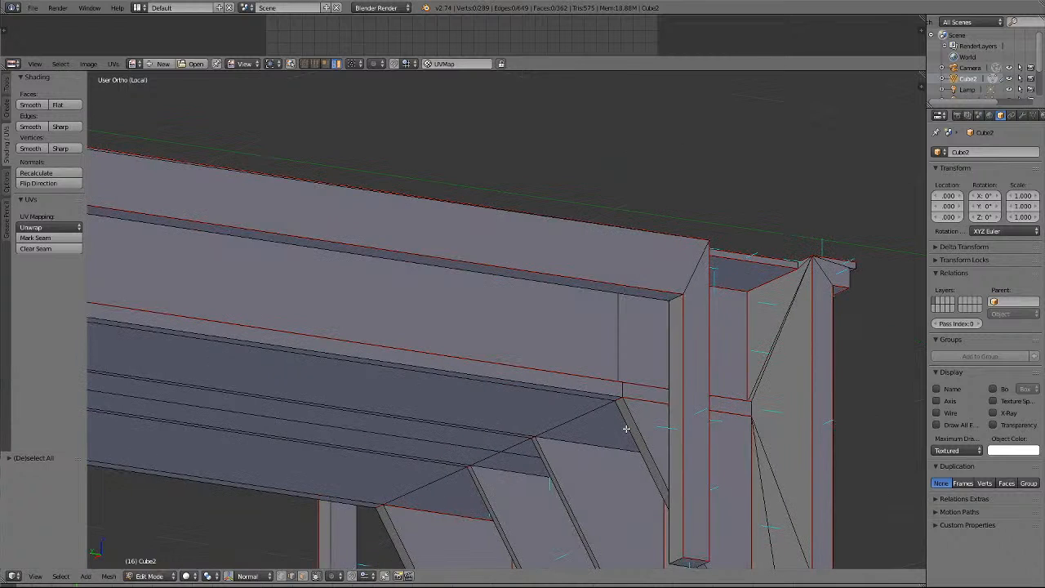
right_click(801, 262)
click(34, 239)
Mark seams on the two short edges where the end plate's inner edge steps at the lower beam, and clear the selection.
key(KP_8)
key(KP_8)
key(KP_8)
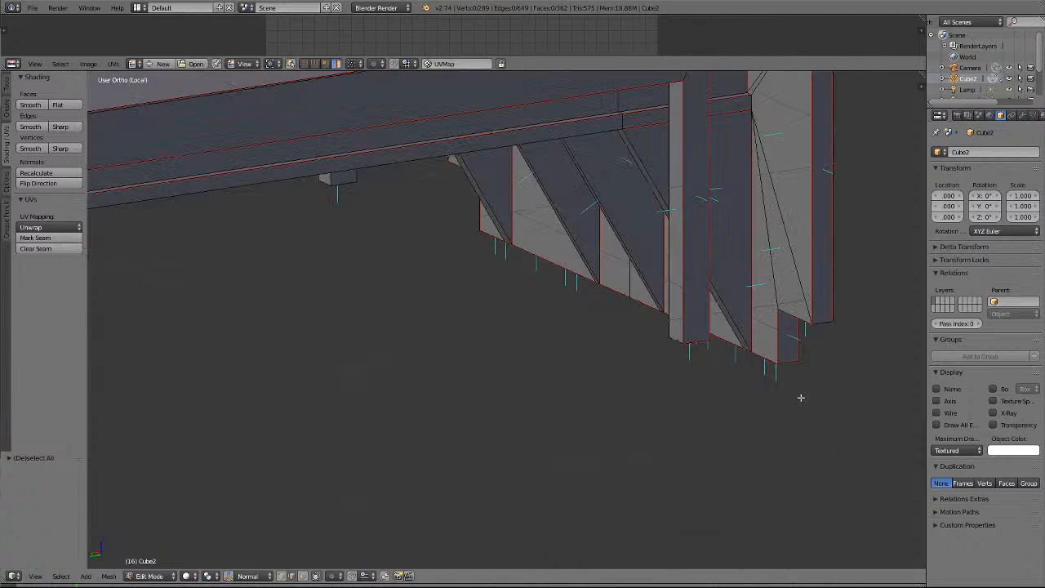
shift+scroll(754, 381, up, 15)
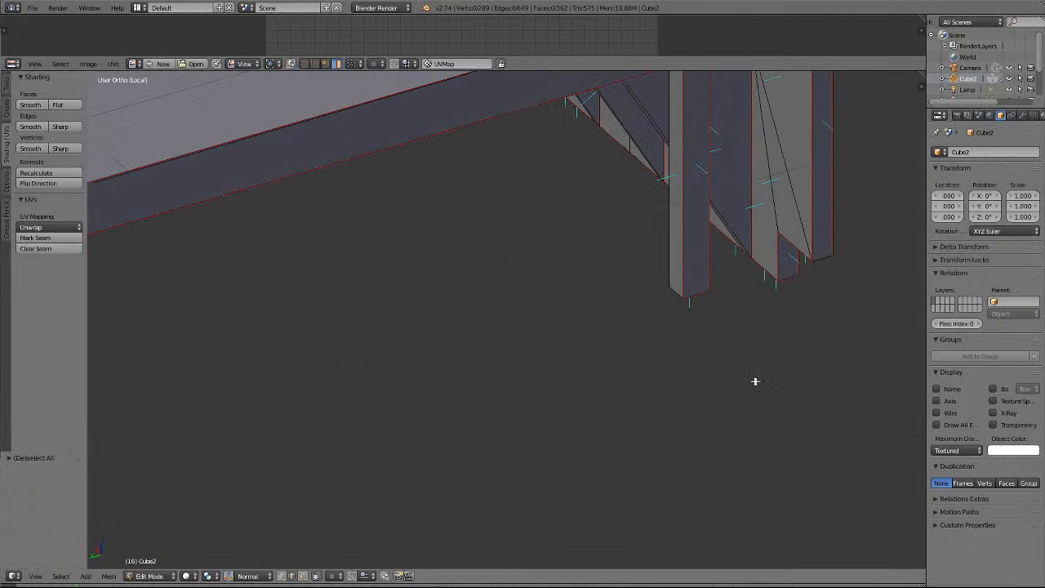
scroll(756, 381, up, 1)
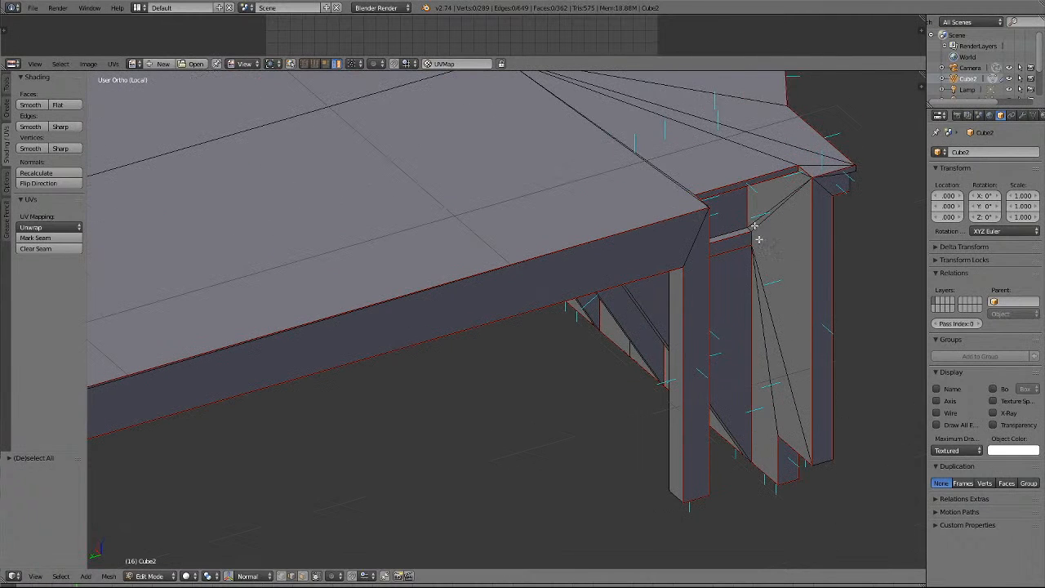
scroll(816, 240, up, 2)
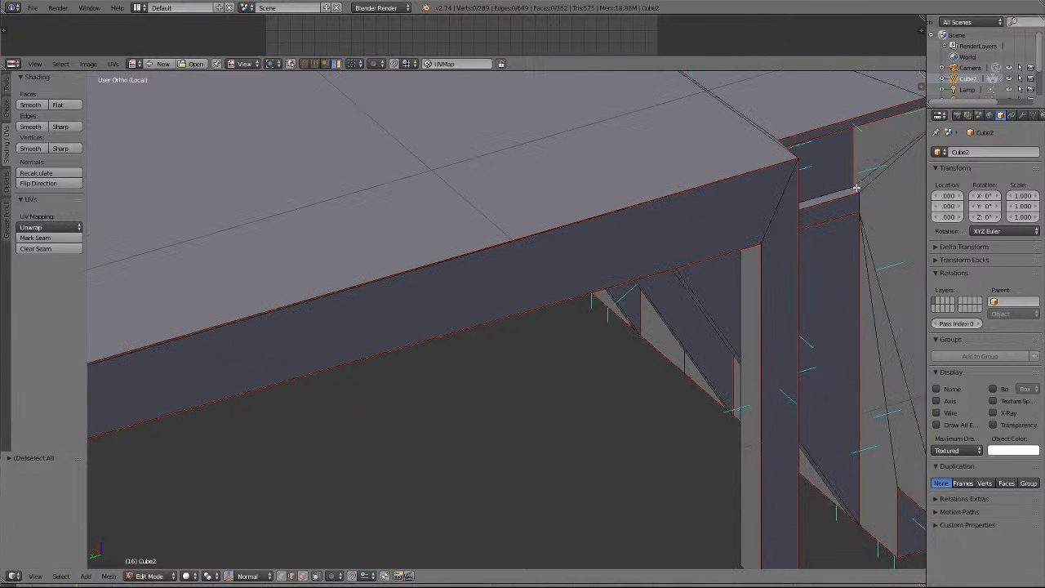
click(41, 238)
key(a)
right_click(857, 202)
click(34, 237)
key(a)
scroll(849, 302, down, 4)
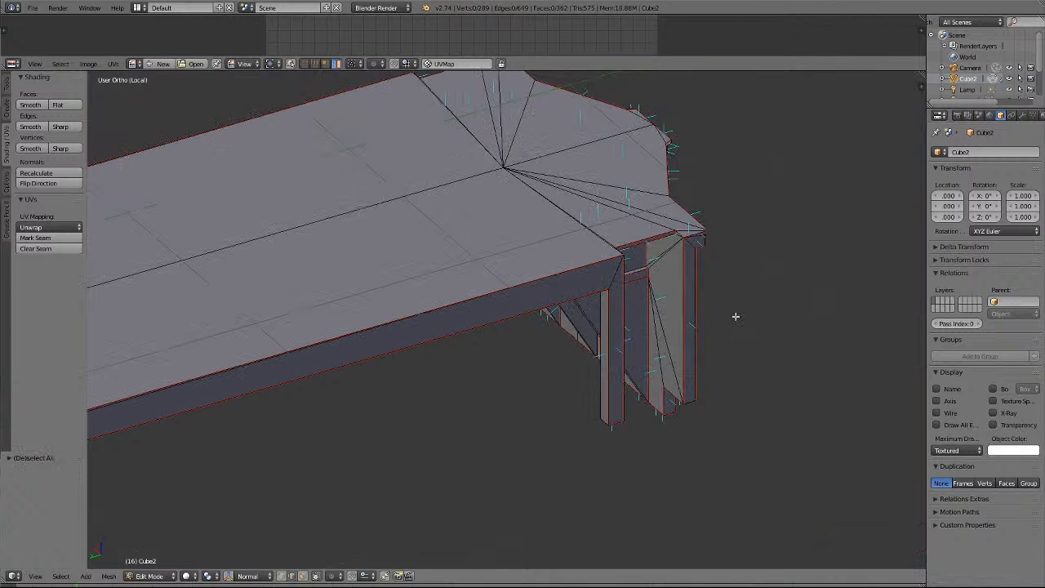
Examine the matching upper corner on the opposite side of the frame's end for unmarked seams.
key(KP_4)
key(KP_4)
key(KP_4)
key(KP_4)
key(KP_4)
key(KP_4)
key(KP_4)
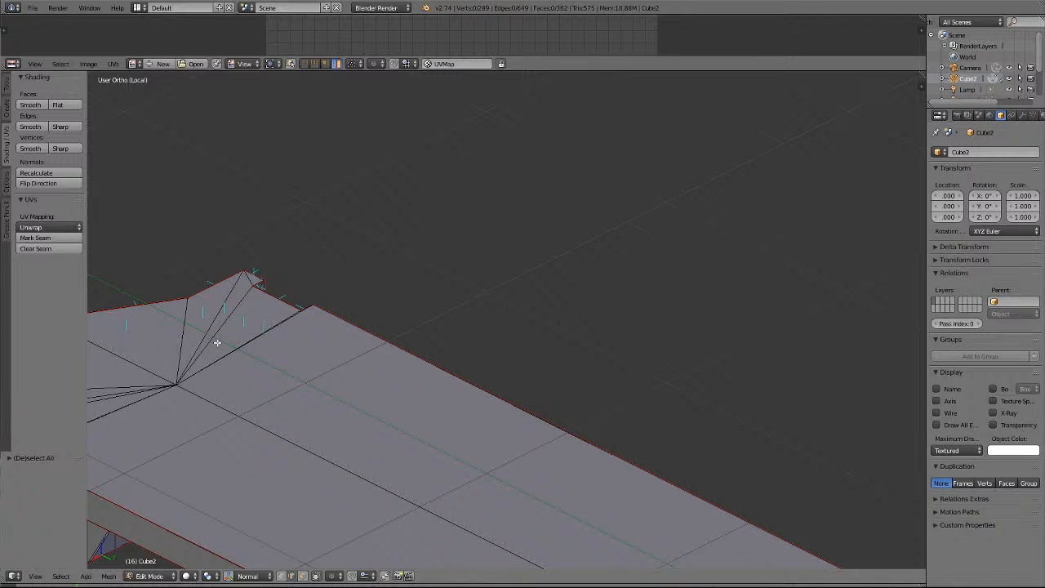
shift+scroll(218, 343, down, 9)
ctrl+scroll(216, 336, down, 11)
ctrl+scroll(212, 335, down, 12)
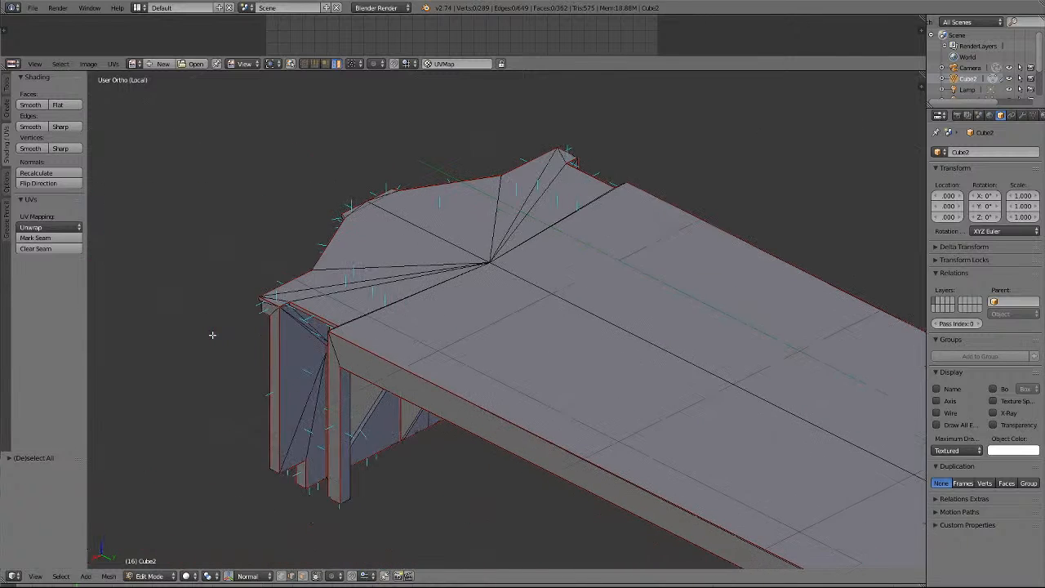
shift+scroll(245, 393, down, 3)
scroll(246, 395, up, 6)
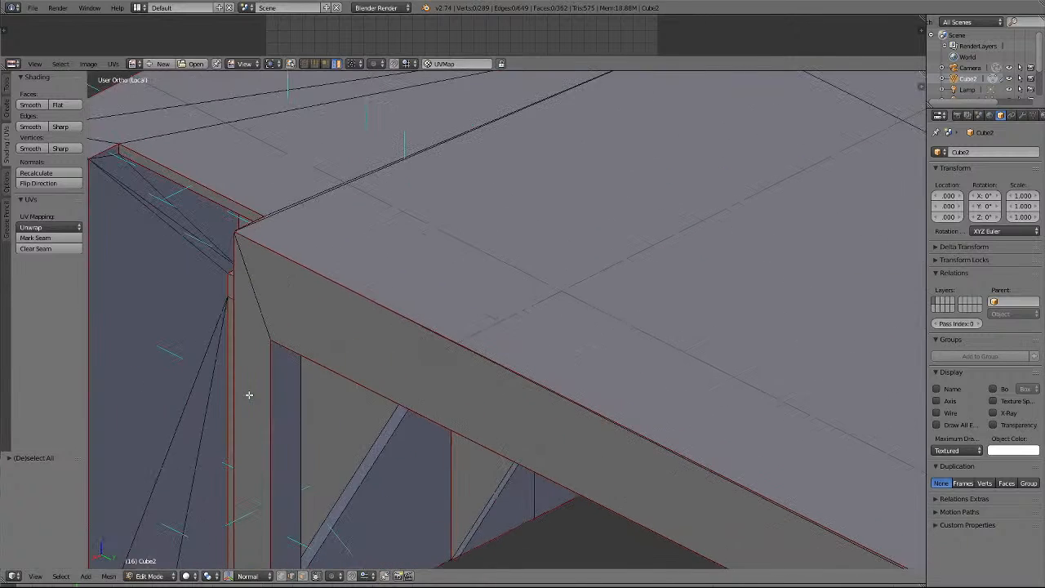
shift+scroll(240, 380, down, 6)
shift+scroll(238, 376, up, 4)
shift+scroll(237, 375, up, 5)
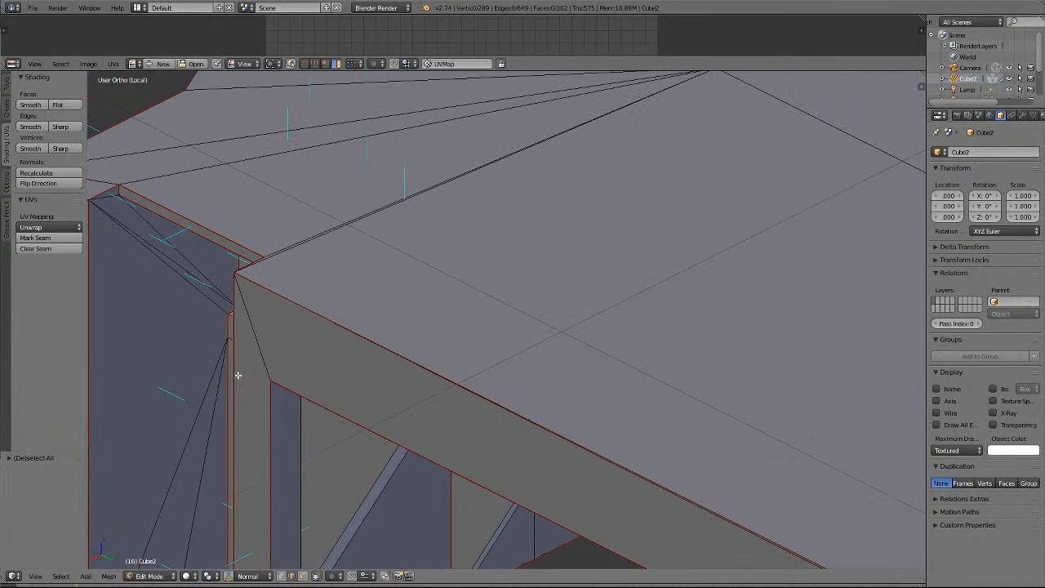
ctrl+scroll(234, 371, down, 8)
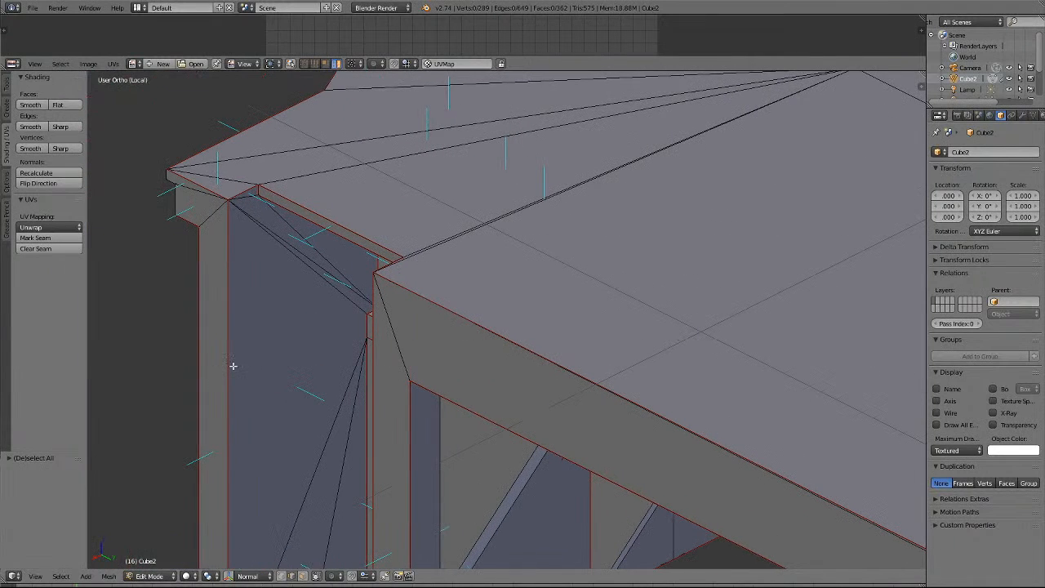
Examine the opposite end plate's inner face and stepped edges from above and below for missing seams.
shift+scroll(233, 365, down, 2)
ctrl+scroll(233, 366, down, 9)
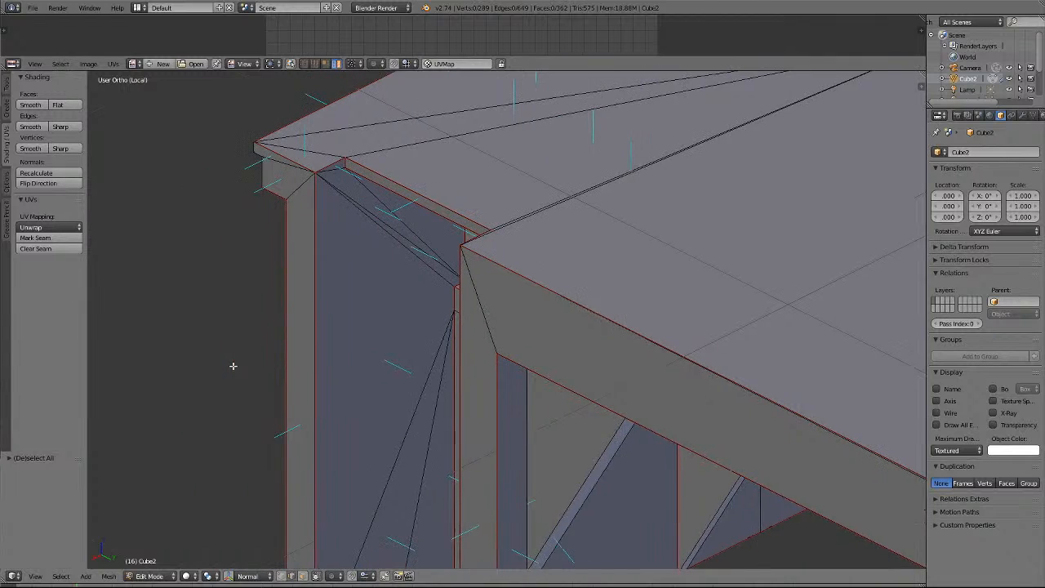
ctrl+scroll(232, 366, down, 4)
shift+scroll(232, 366, up, 2)
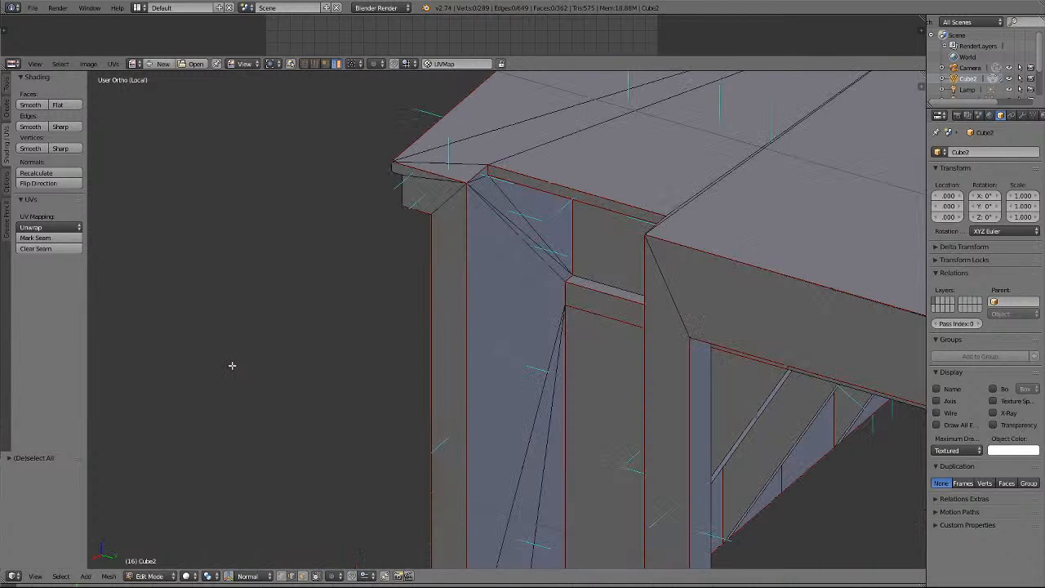
shift+scroll(232, 366, down, 12)
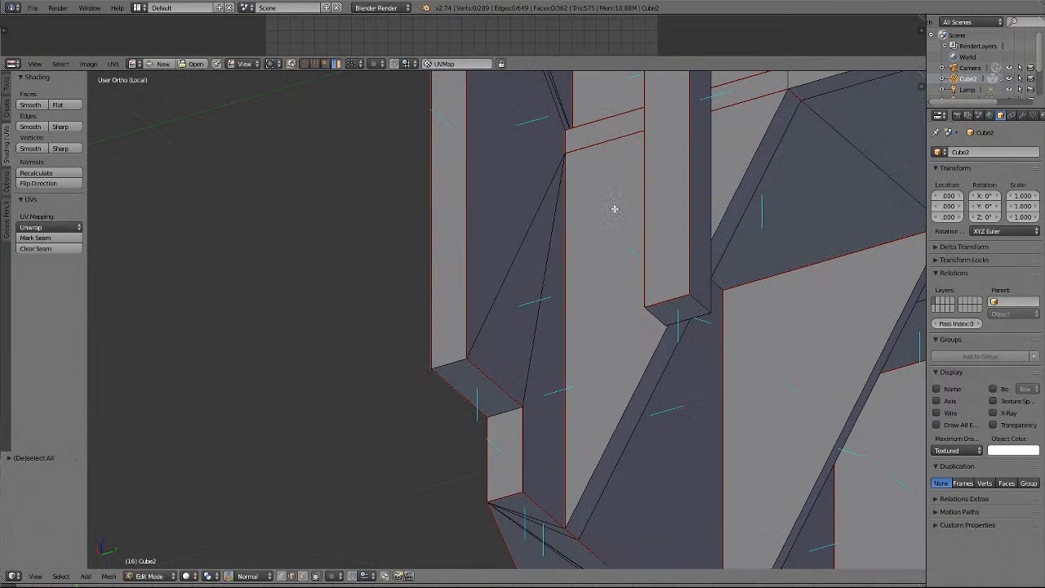
shift+scroll(614, 208, up, 15)
shift+scroll(614, 209, up, 1)
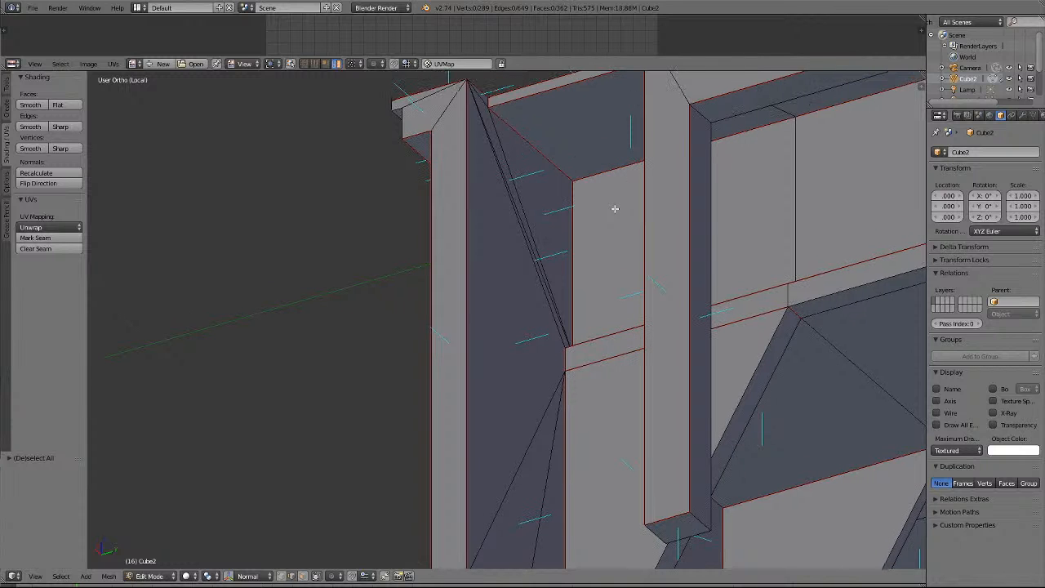
key(KP_8)
key(KP_8)
key(KP_8)
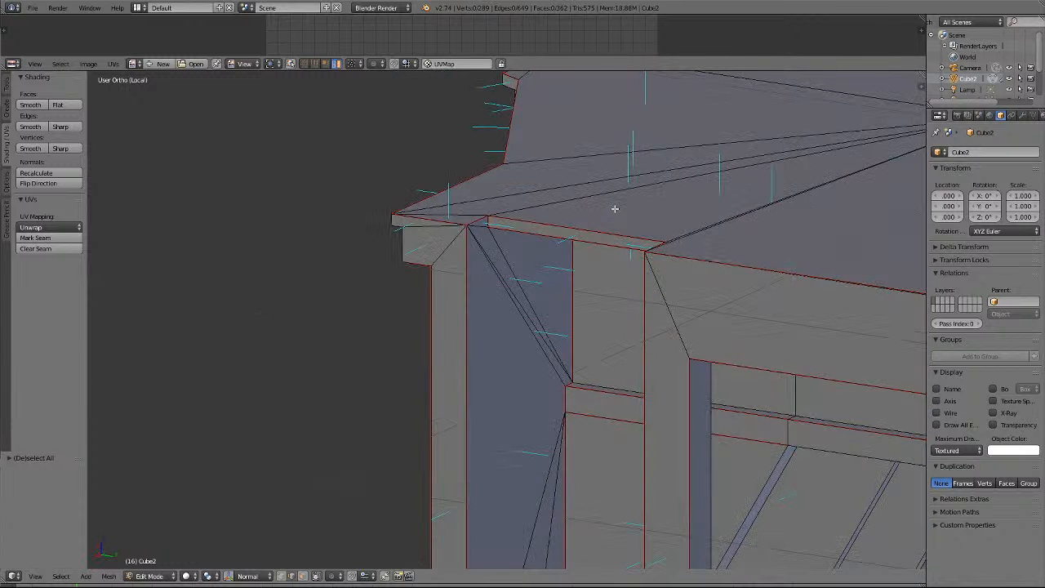
scroll(608, 228, down, 5)
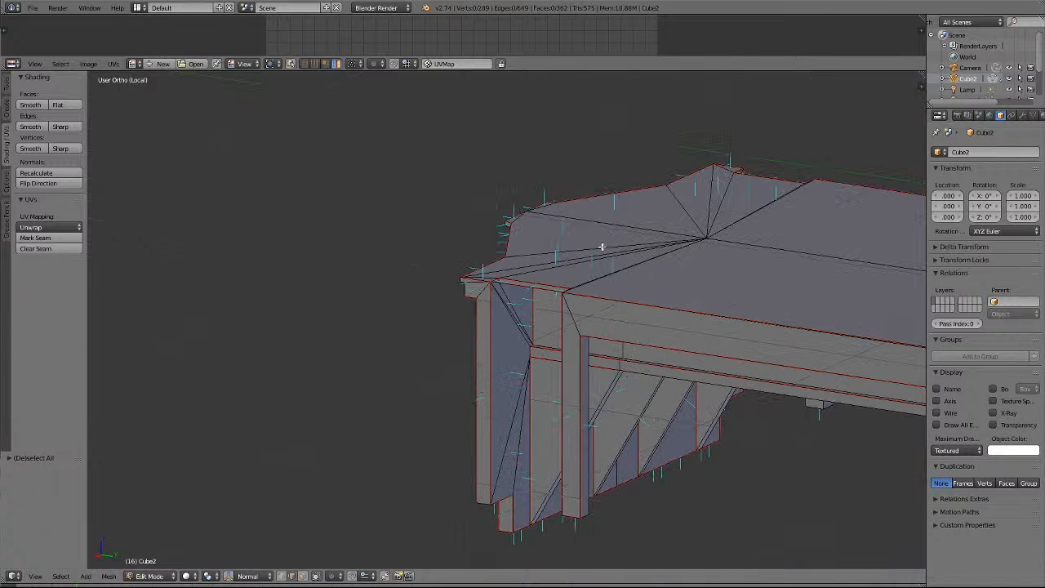
scroll(528, 303, up, 5)
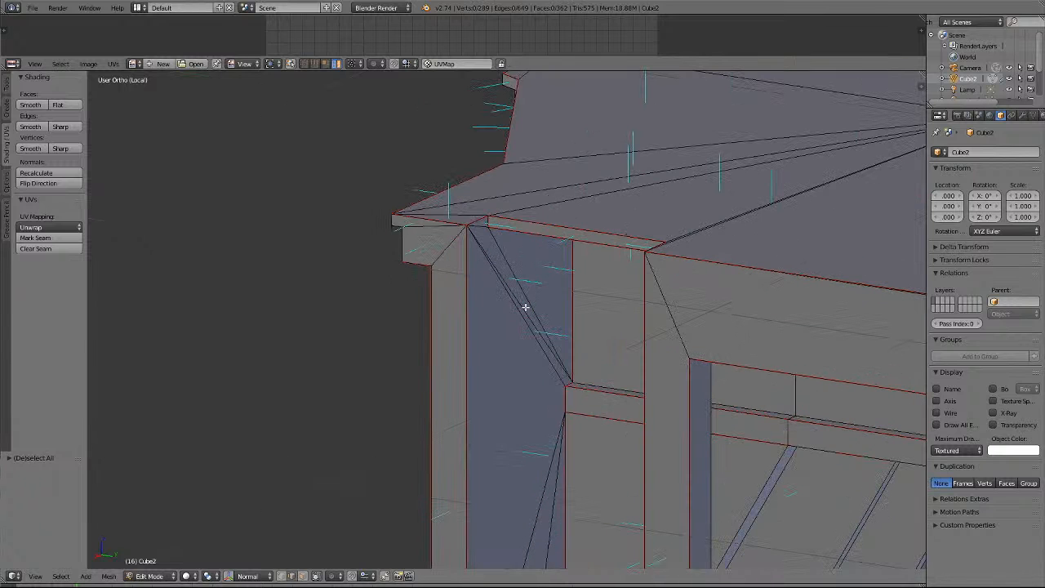
Mark seams on the upper edges of the two middle triangular ribs beneath the frame's end, and clear the selection.
scroll(525, 307, down, 4)
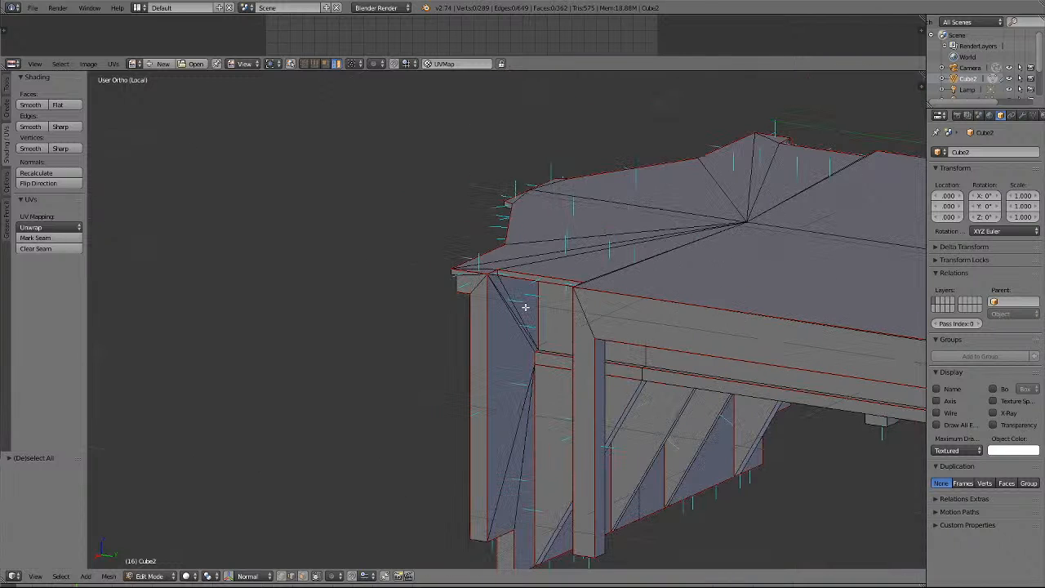
key(KP_2)
key(KP_2)
key(KP_2)
key(KP_2)
key(KP_2)
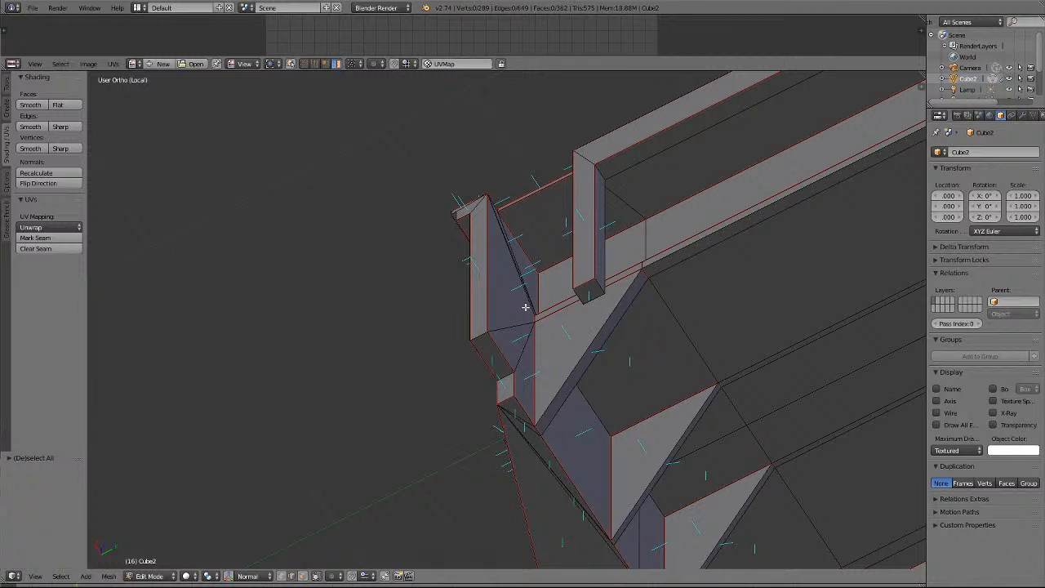
key(KP_6)
key(KP_6)
key(KP_6)
key(KP_6)
key(KP_6)
key(KP_6)
key(KP_6)
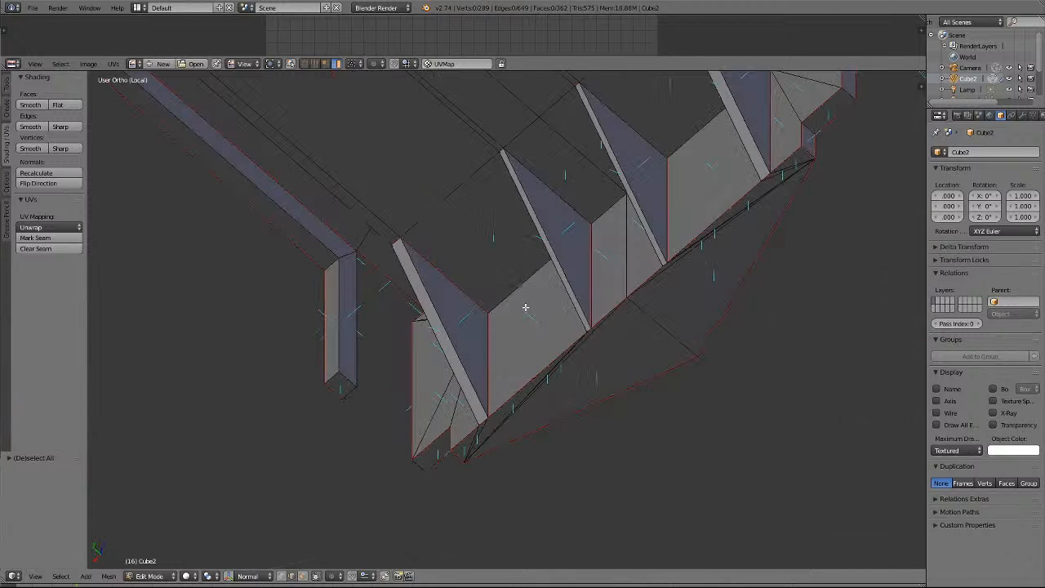
key(KP_8)
key(KP_8)
key(KP_8)
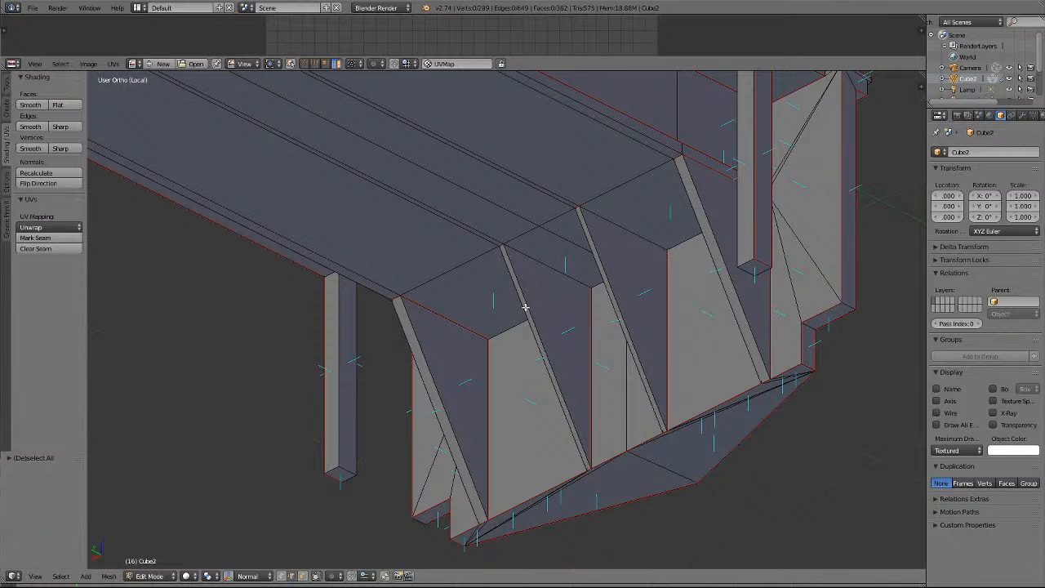
click(637, 229)
shift+click(541, 266)
click(36, 238)
key(a)
Enlarge the UV editor, select the whole frame mesh and unwrap it along the marked seams.
middle_drag(710, 234, 709, 234)
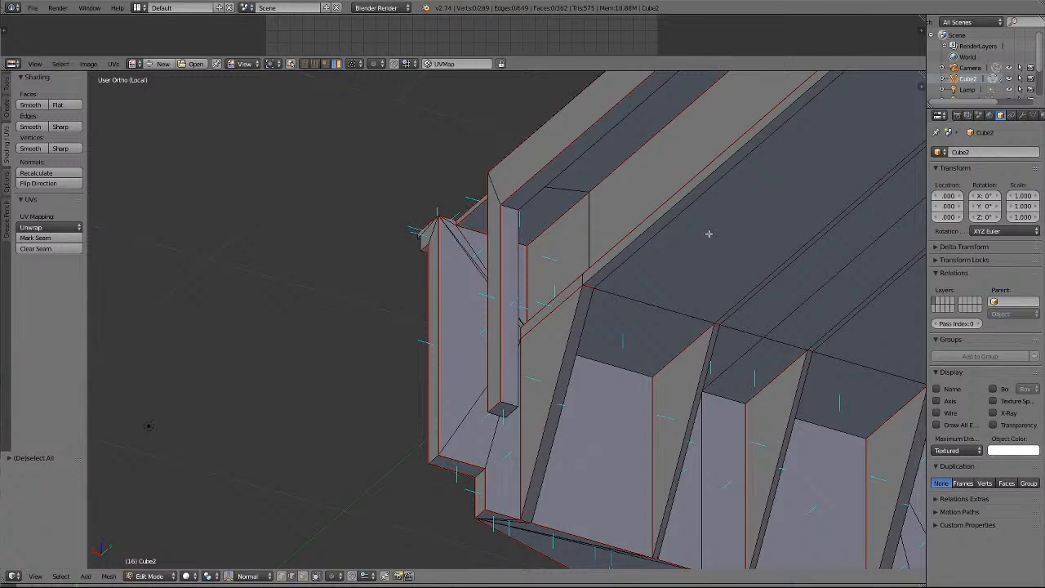
middle_drag(708, 233, 709, 234)
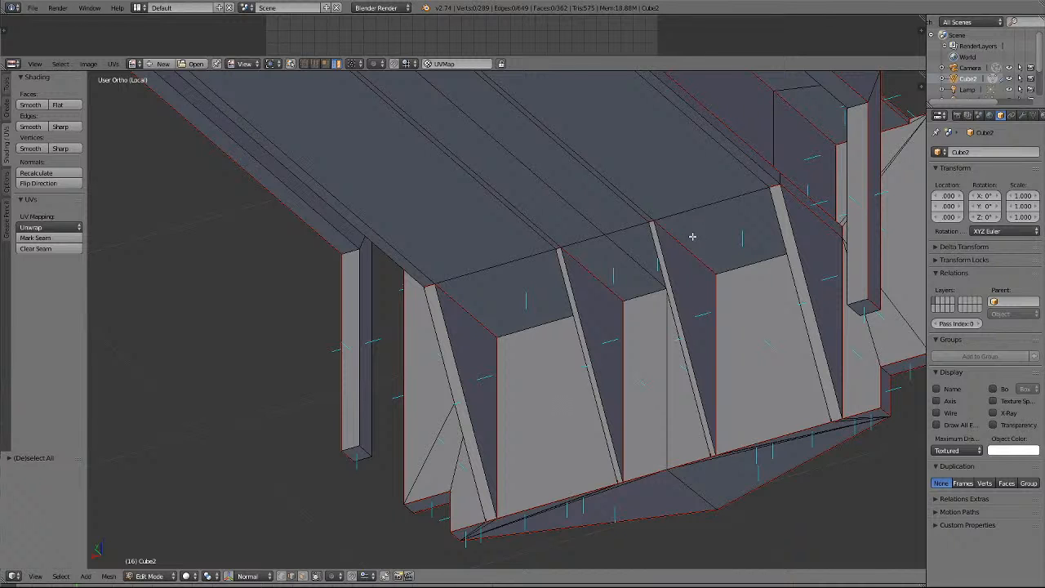
middle_drag(692, 235, 692, 236)
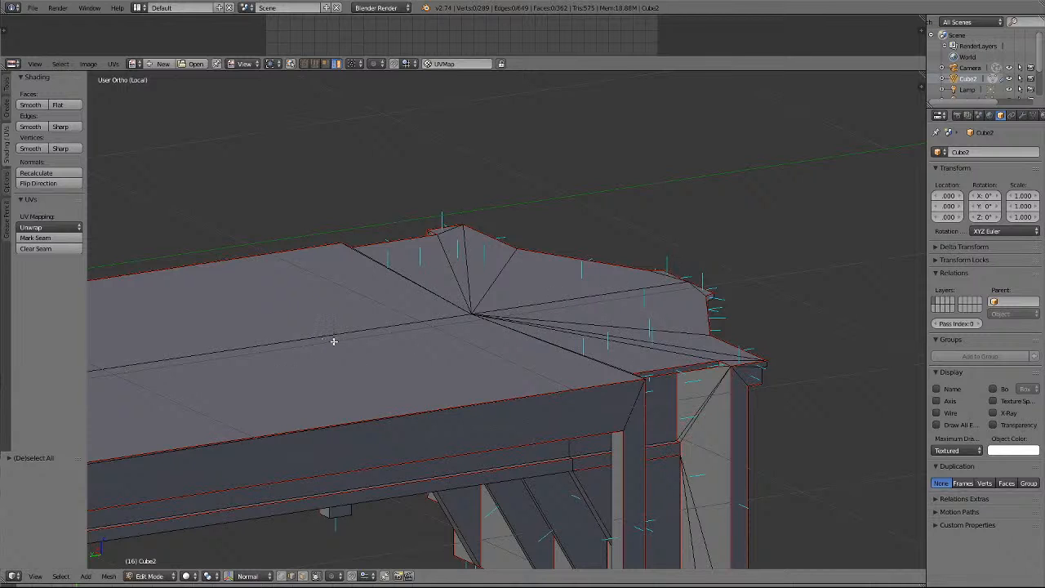
scroll(333, 341, down, 5)
ctrl+scroll(205, 388, down, 18)
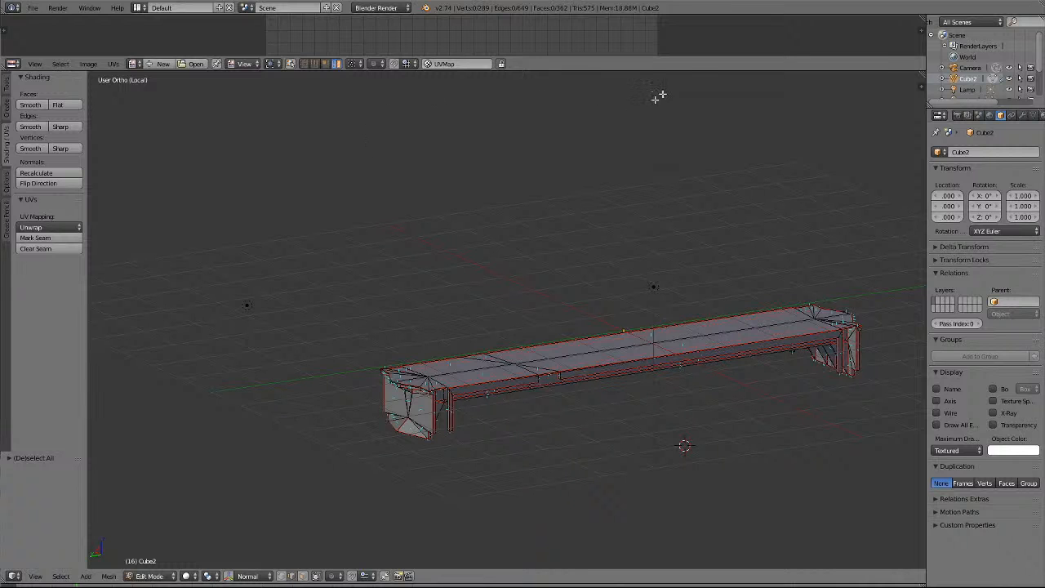
drag(683, 70, 688, 431)
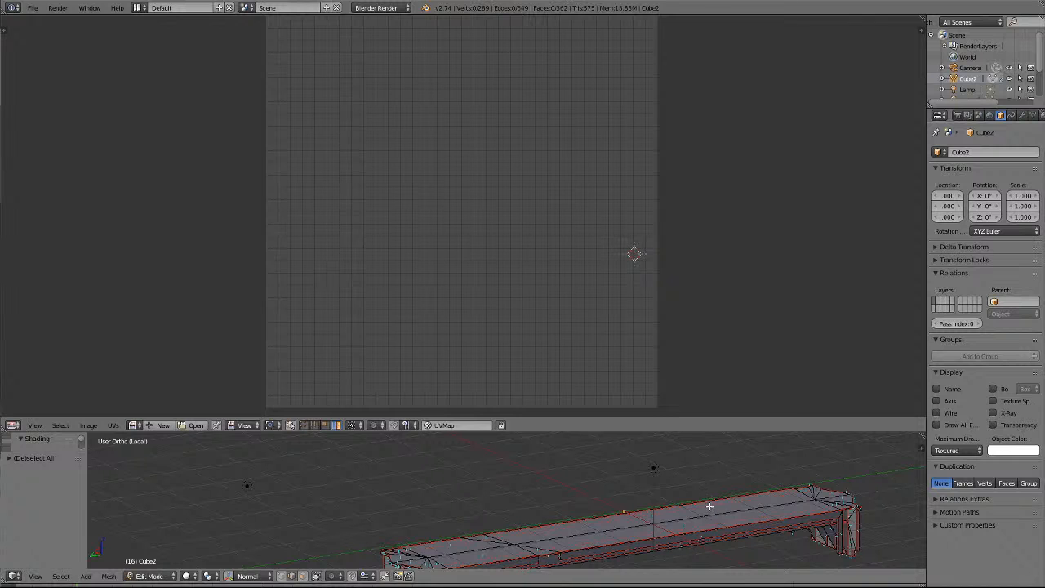
key(a)
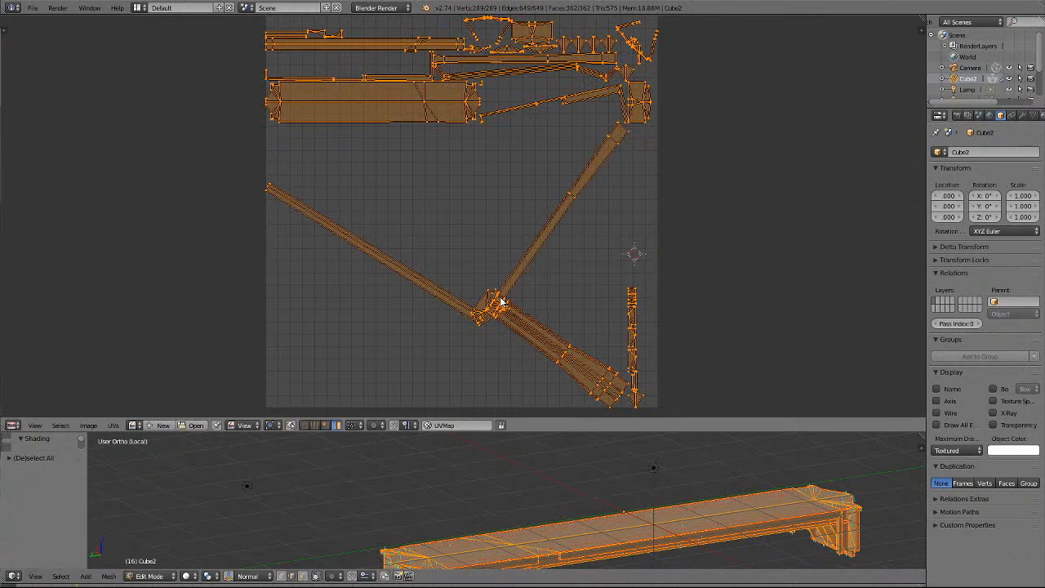
click(114, 425)
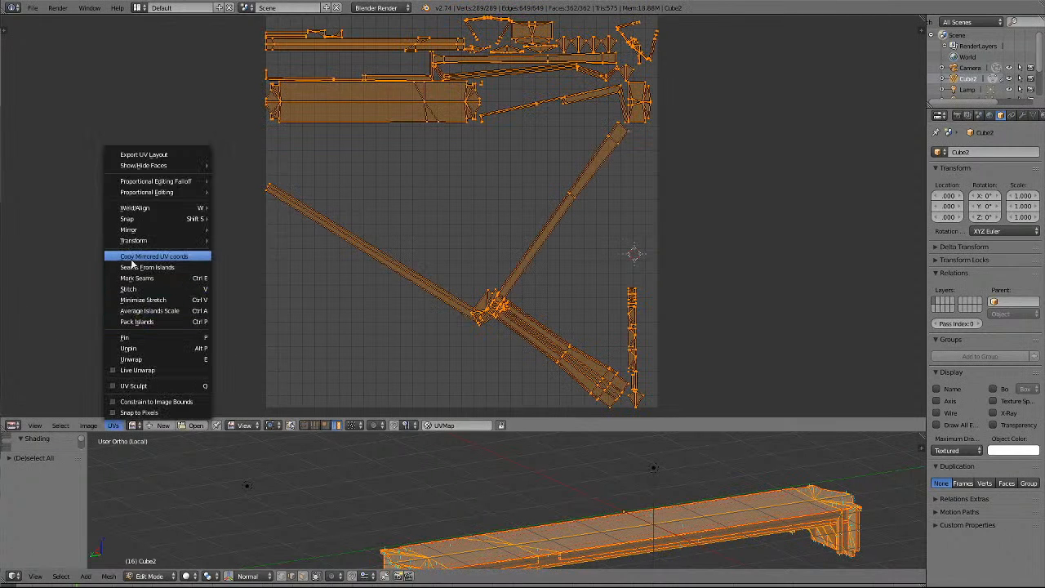
mouse_move(129, 212)
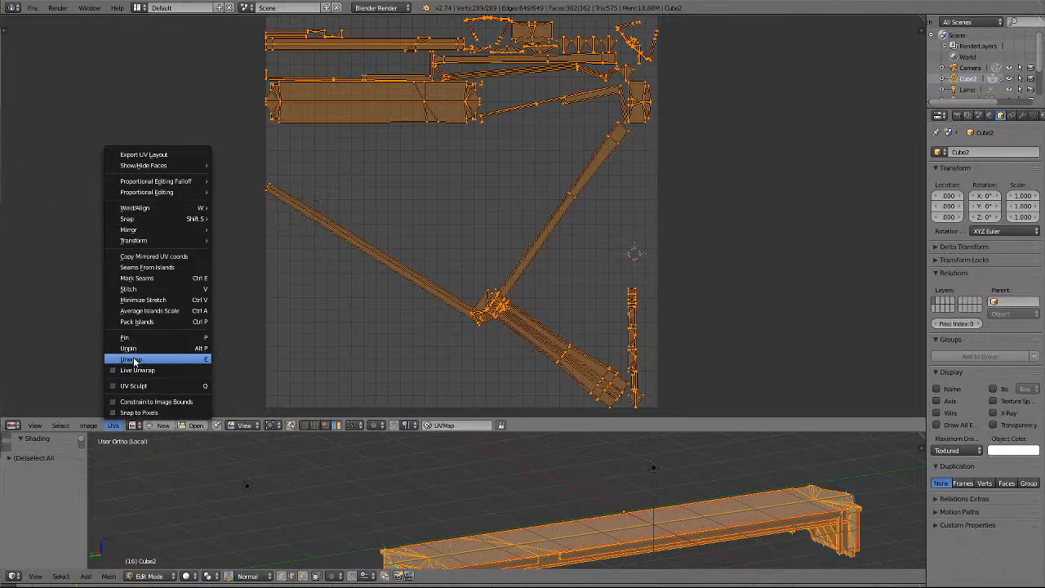
click(135, 361)
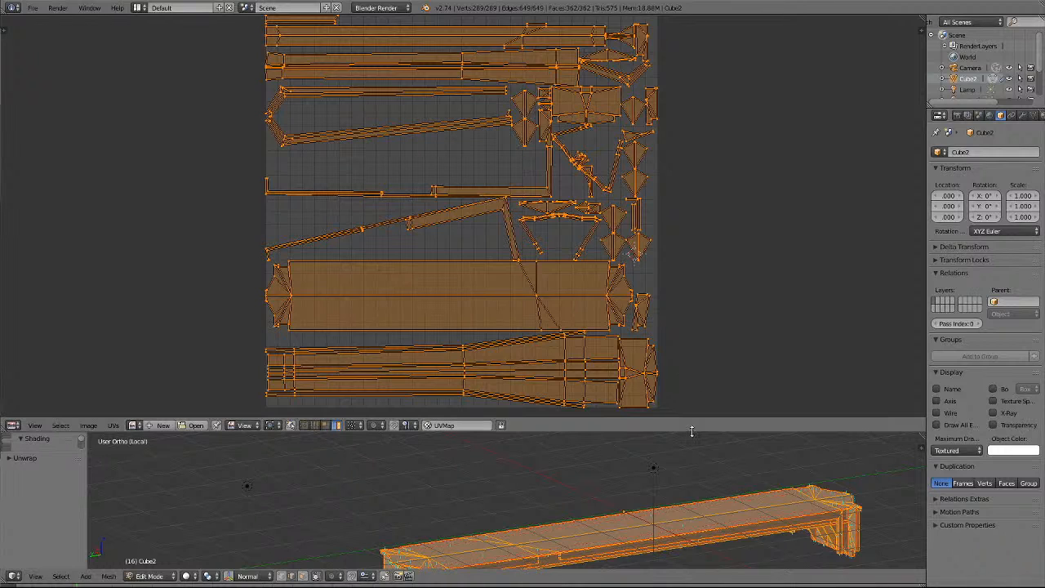
Inspect the lowest long UV island and the small end-plate island beside it, and clear the UV selection.
drag(691, 430, 666, 55)
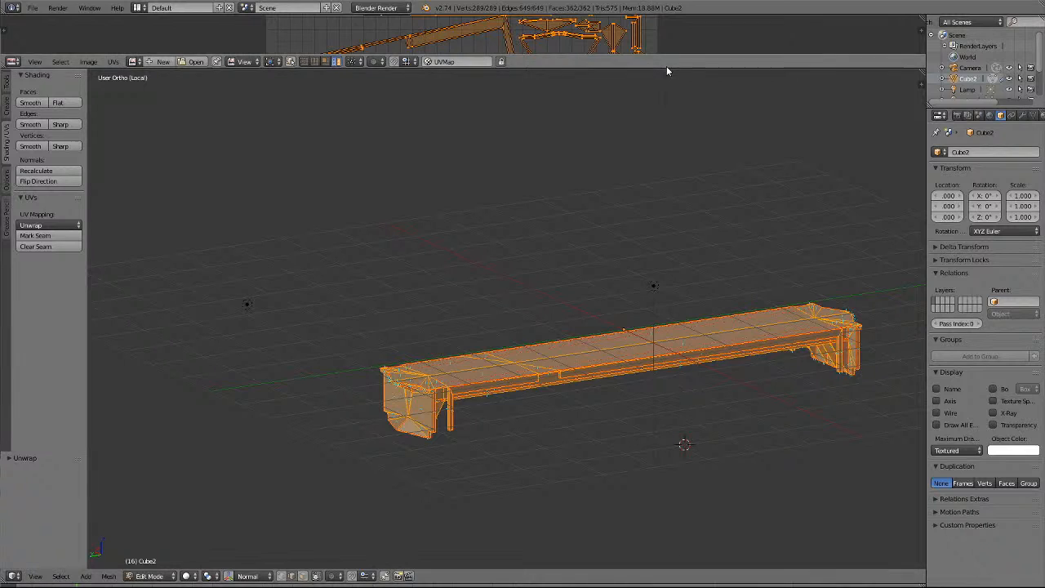
click(668, 80)
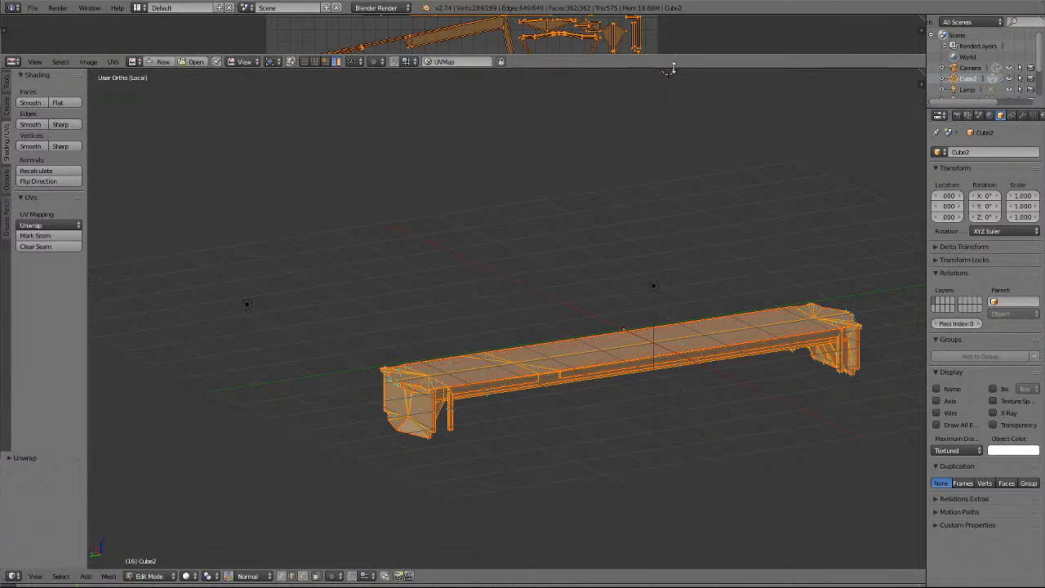
drag(675, 59, 677, 447)
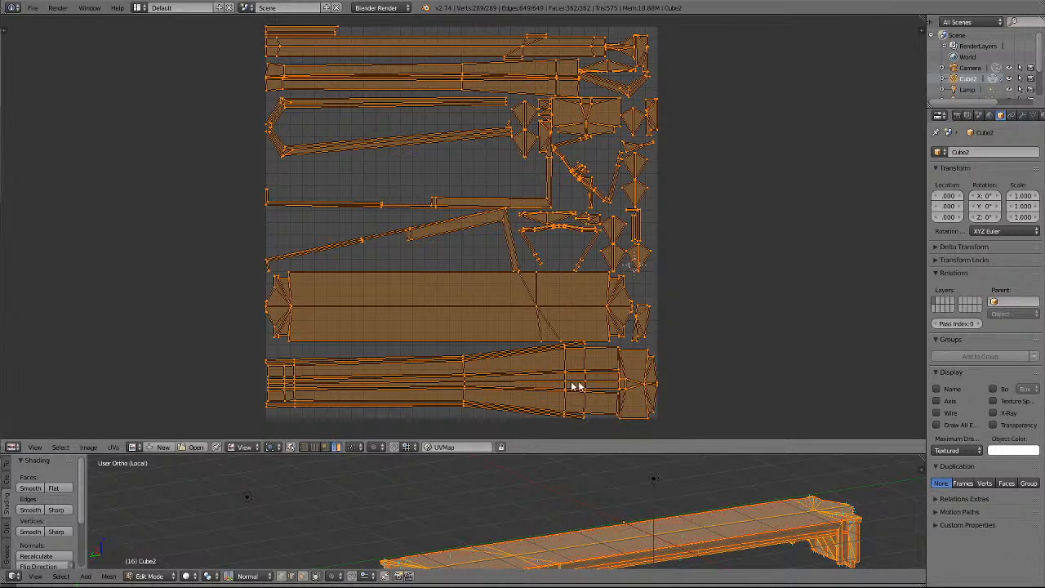
key(a)
key(l)
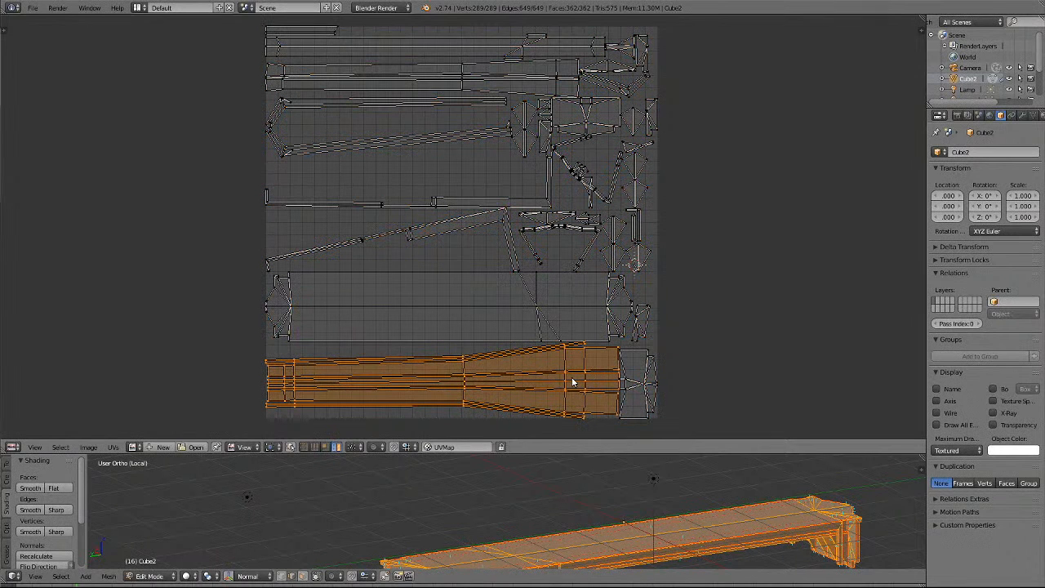
right_click(637, 386)
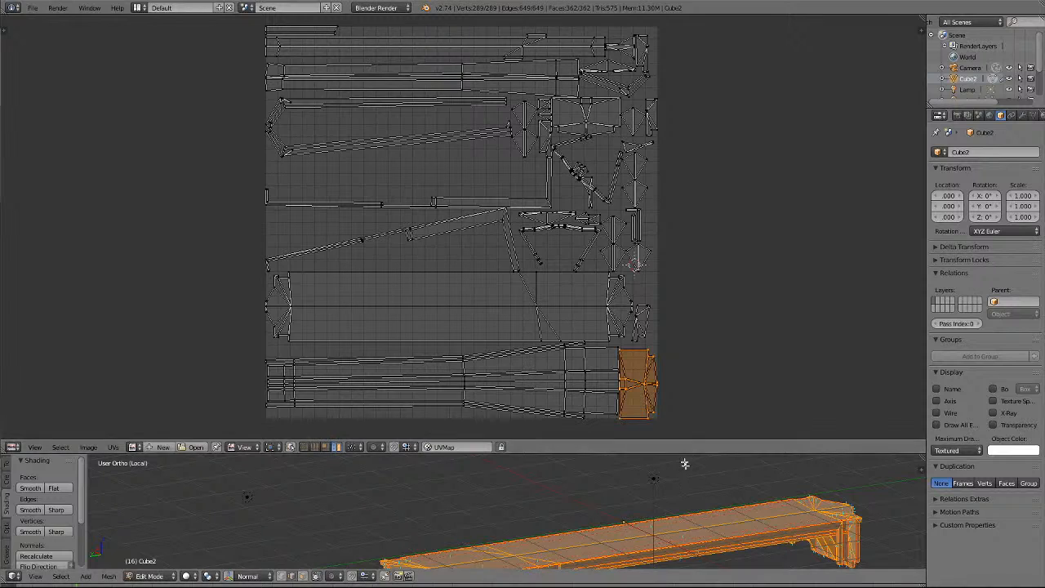
key(a)
click(712, 457)
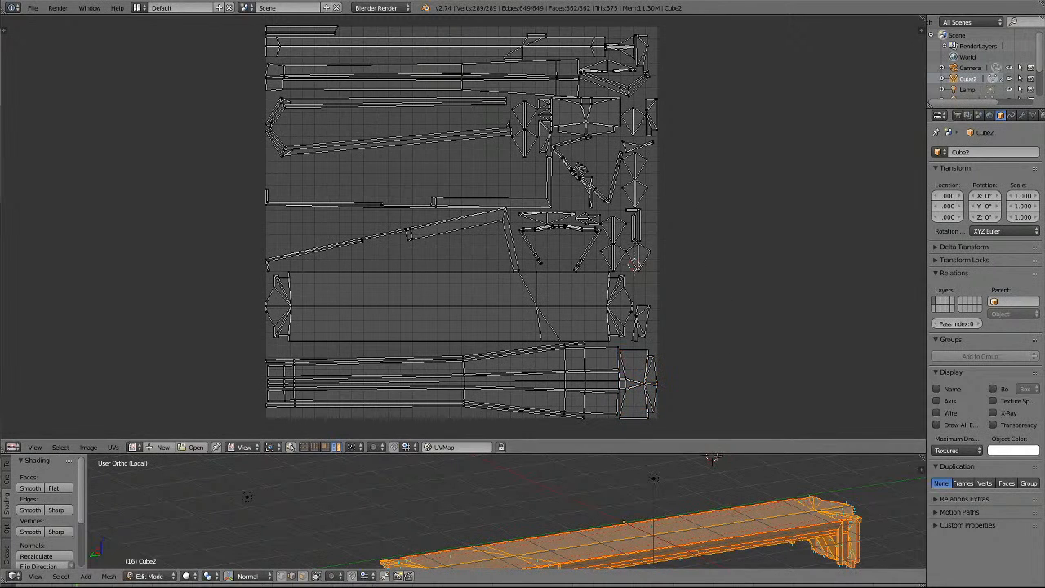
drag(712, 453, 709, 201)
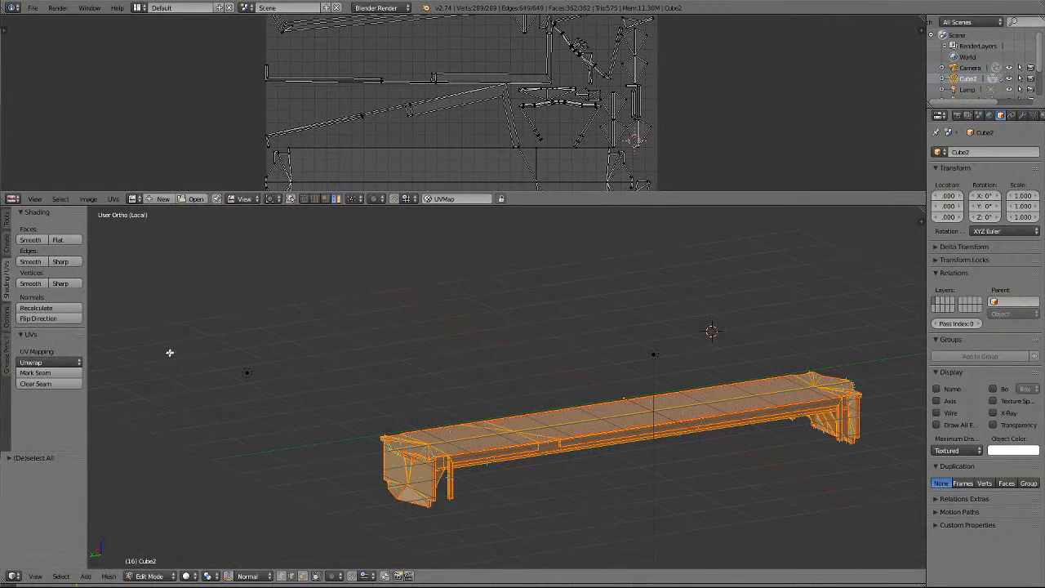
click(113, 201)
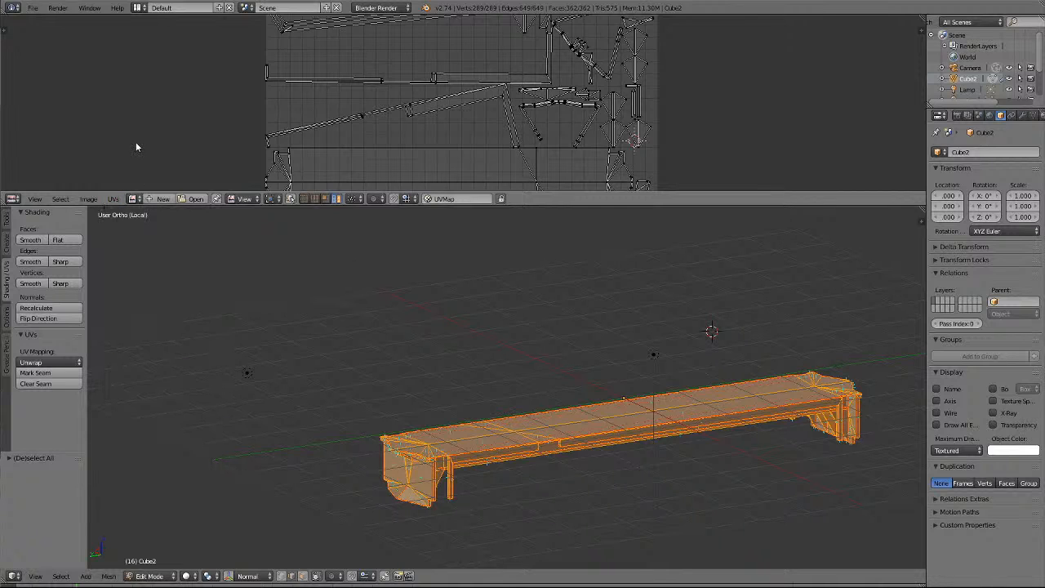
click(114, 199)
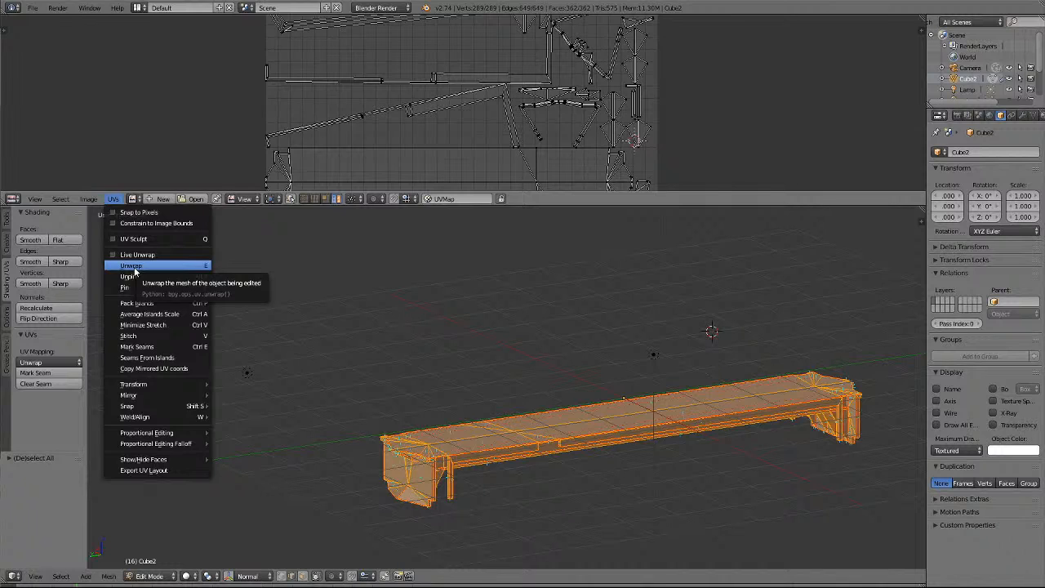
mouse_move(147, 389)
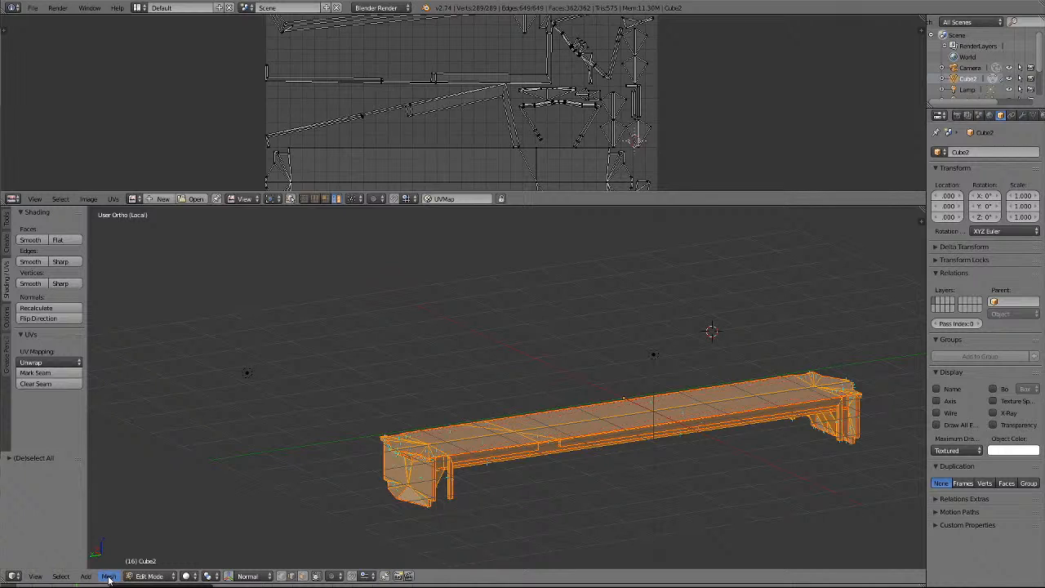
click(108, 576)
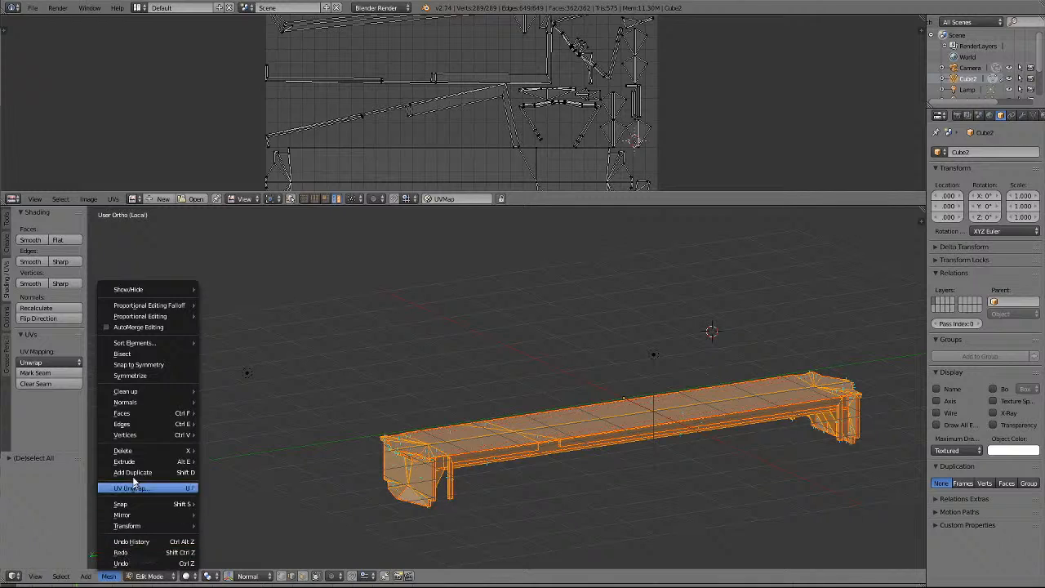
mouse_move(146, 319)
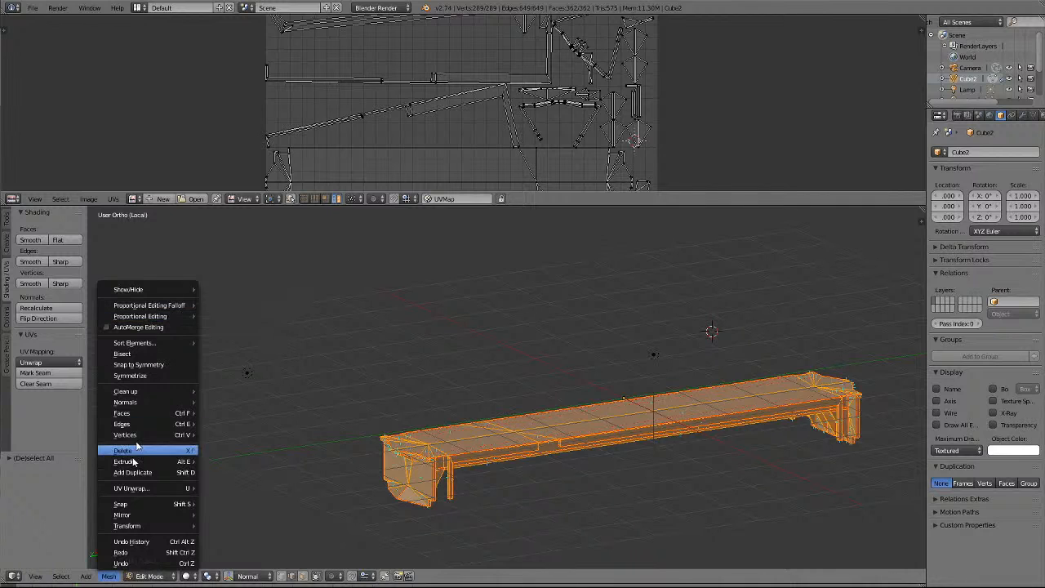
mouse_move(63, 577)
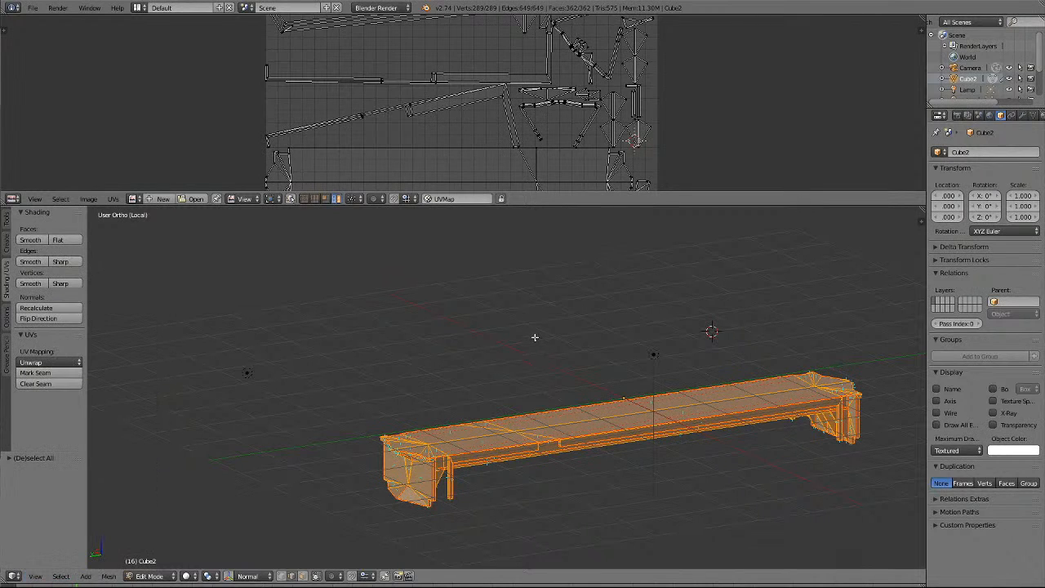
click(113, 200)
Enlarge the UV editor and inspect the small, narrow islands near the layout's upper-right area, leaving none selected.
mouse_move(164, 433)
drag(585, 205, 601, 483)
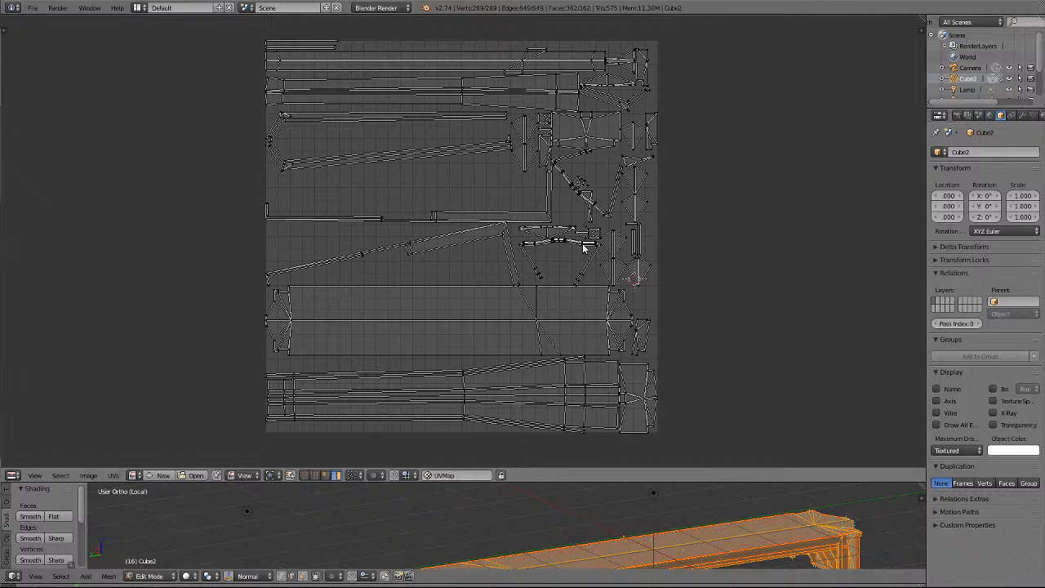
key(l)
right_click(577, 190)
key(a)
scroll(718, 400, down, 4)
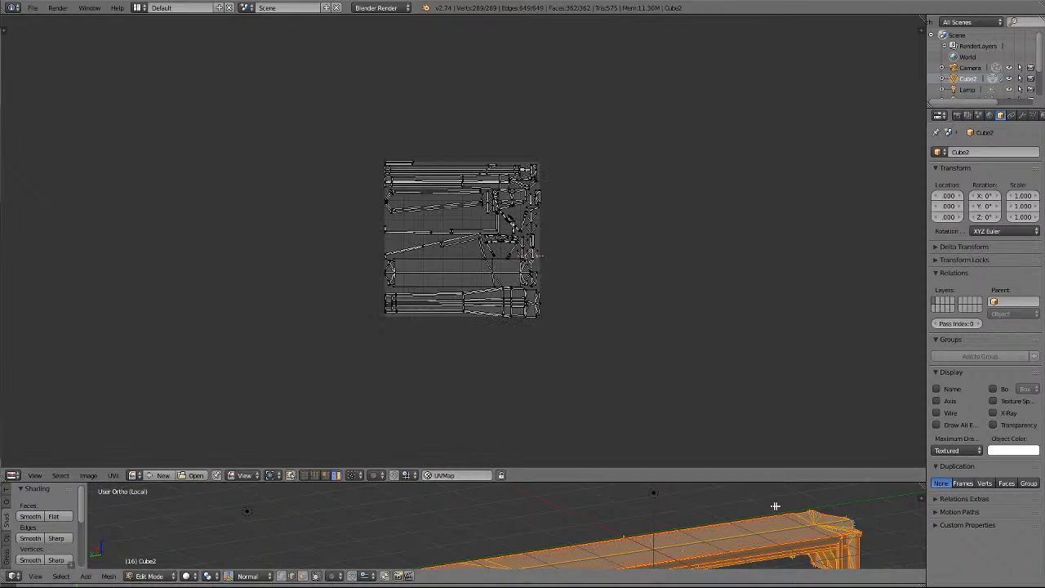
Clear the mesh selection, enlarge the 3D view and frame the end plate with its stepped upper rim.
key(a)
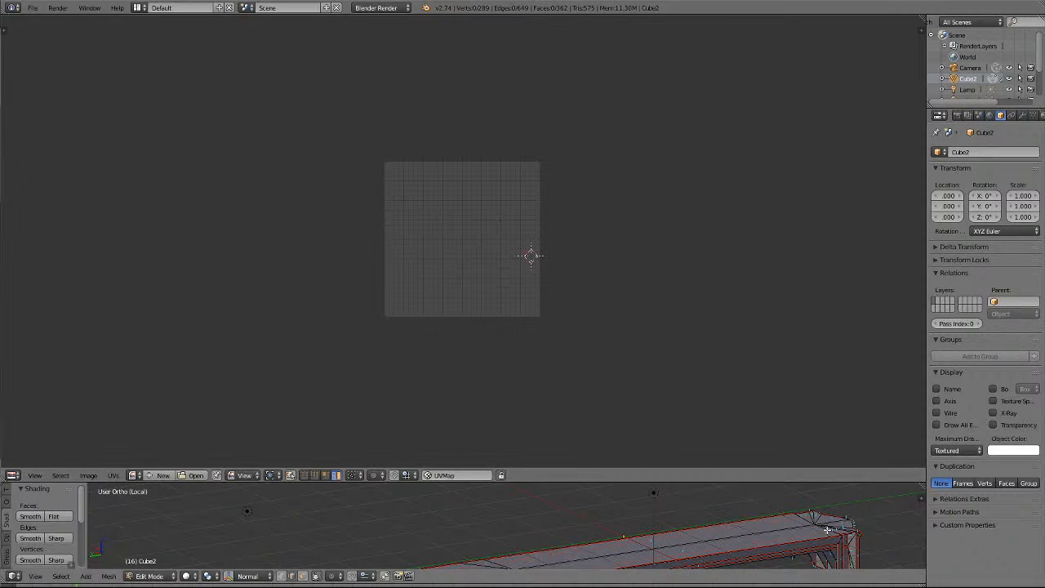
key(KP_6)
key(KP_6)
key(KP_6)
key(KP_6)
key(KP_6)
key(KP_6)
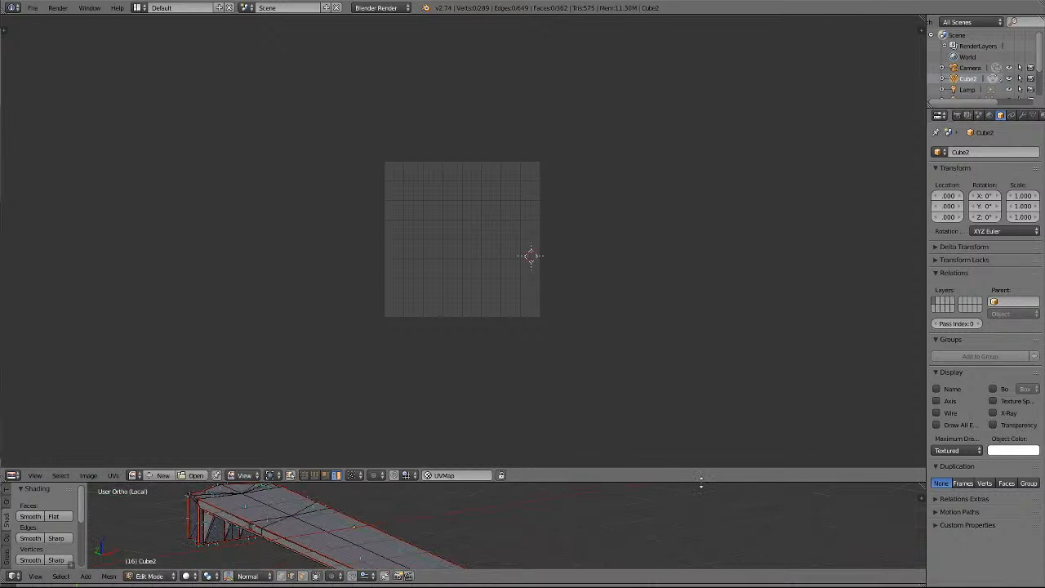
drag(701, 482, 689, 50)
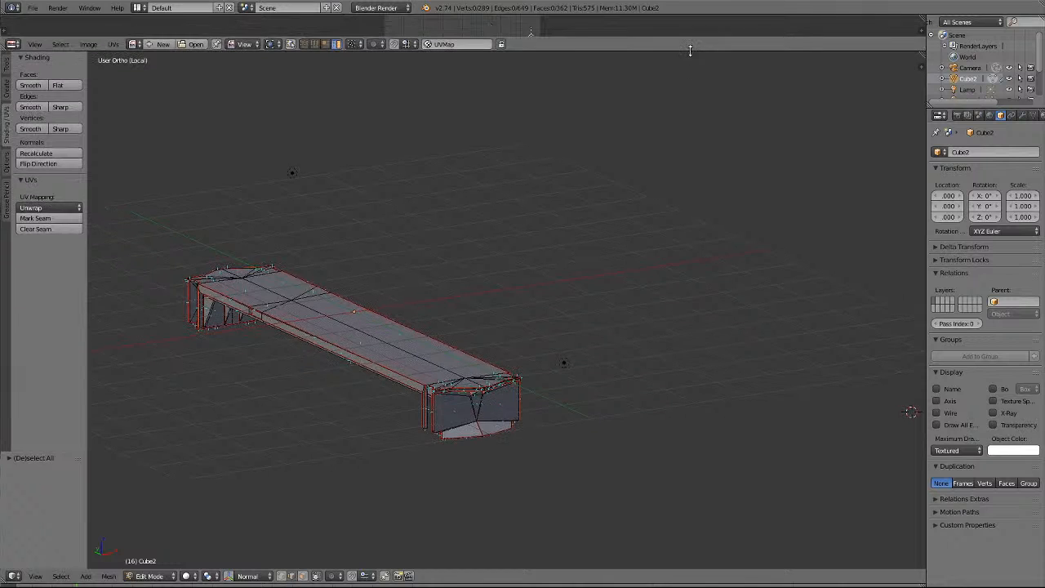
shift+scroll(508, 284, down, 8)
scroll(493, 294, up, 5)
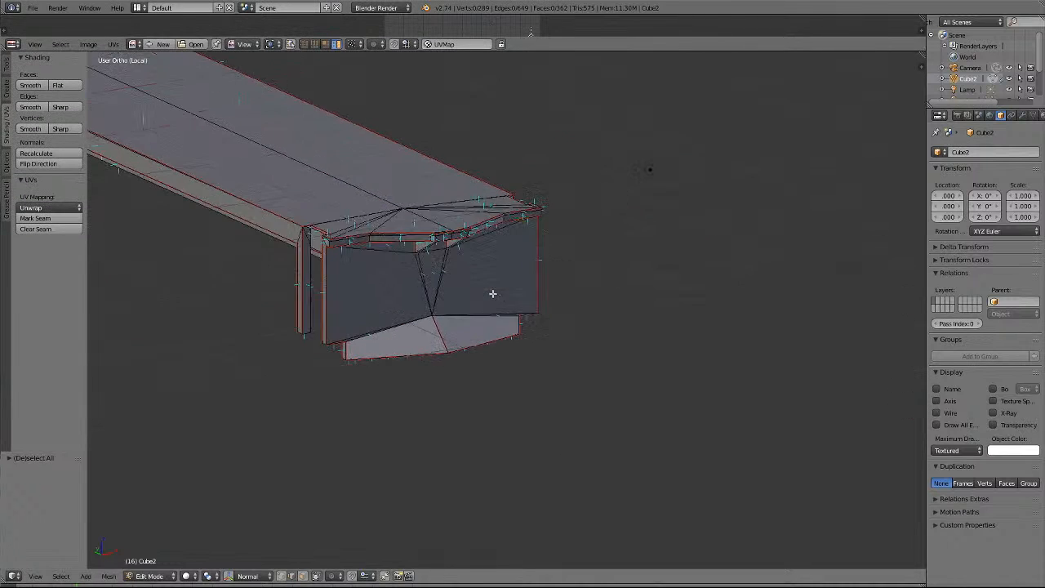
scroll(493, 294, up, 3)
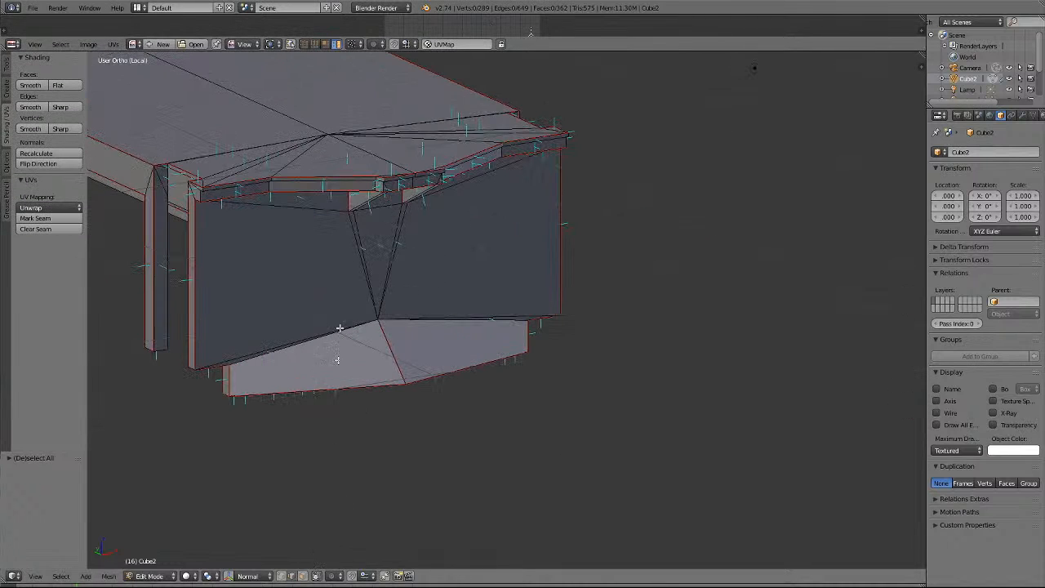
Select the short vertical edge in the middle of the end rim and examine the rim's underside around it.
right_click(412, 187)
key(KP_Decimal)
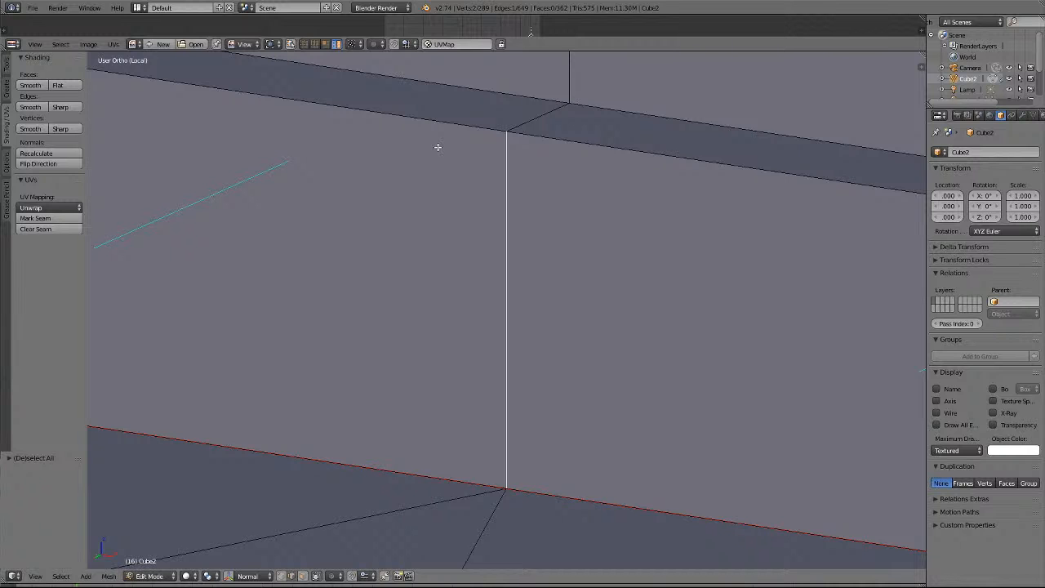
key(KP_2)
key(KP_2)
scroll(595, 242, down, 6)
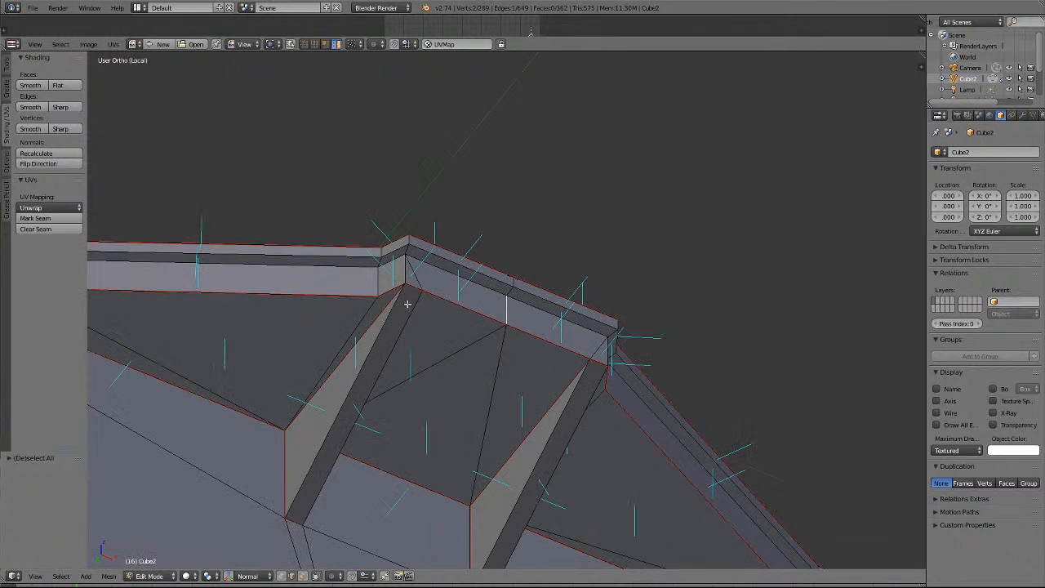
scroll(562, 500, down, 3)
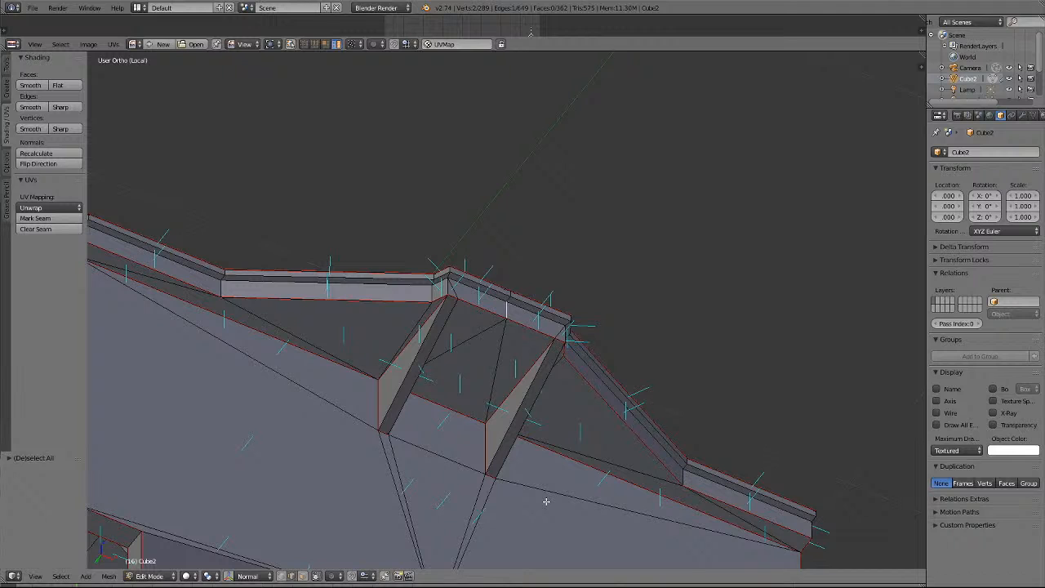
scroll(546, 501, down, 3)
scroll(546, 501, up, 3)
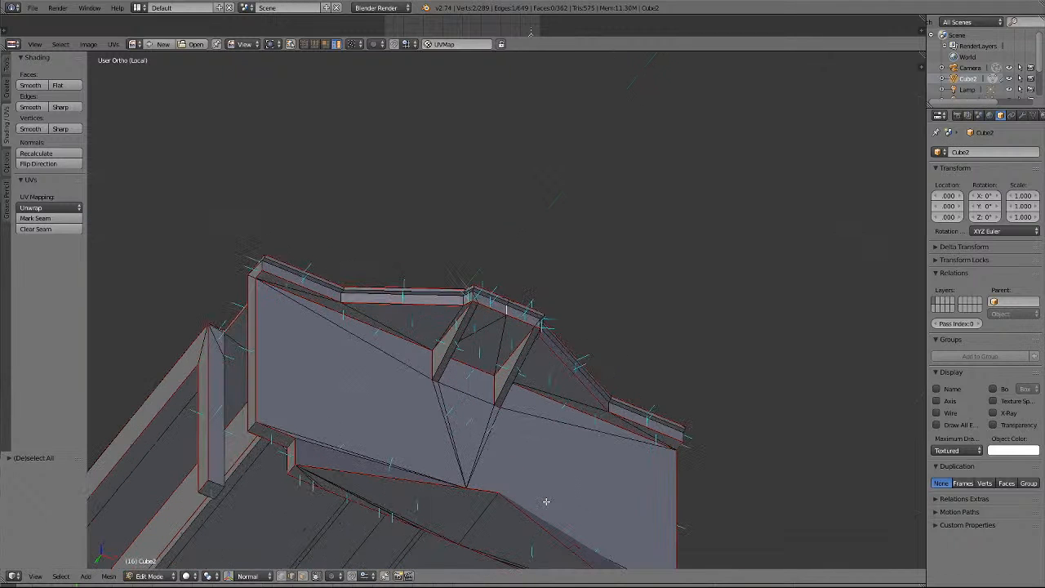
Mark a seam along the three short edges closing one corner of the end plate's rim, and clear the selection.
shift+right_click(271, 262)
shift+right_click(273, 257)
shift+right_click(263, 261)
shift+right_click(278, 269)
shift+right_click(265, 259)
key(KP_Decimal)
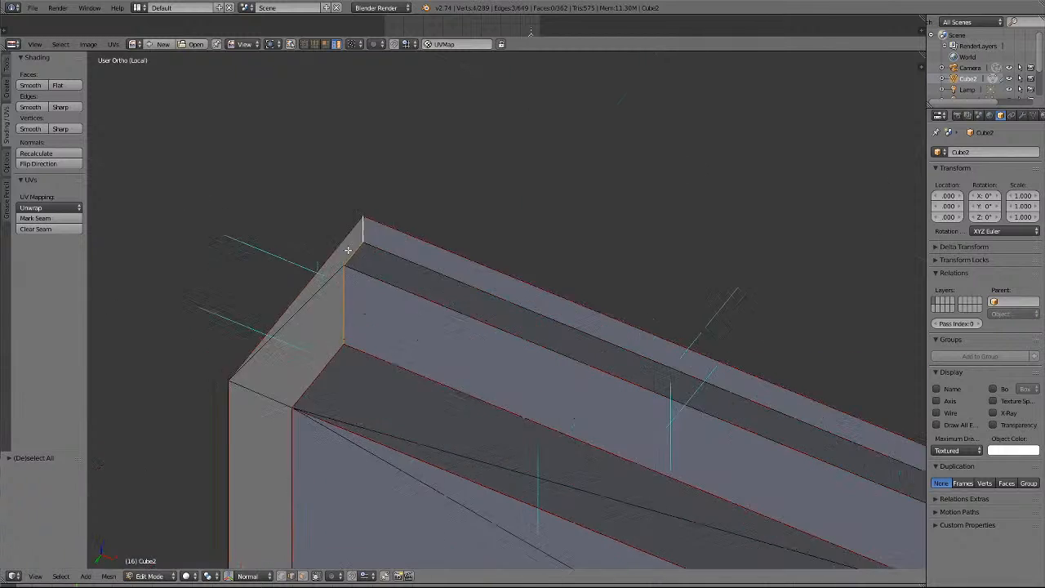
scroll(348, 250, down, 2)
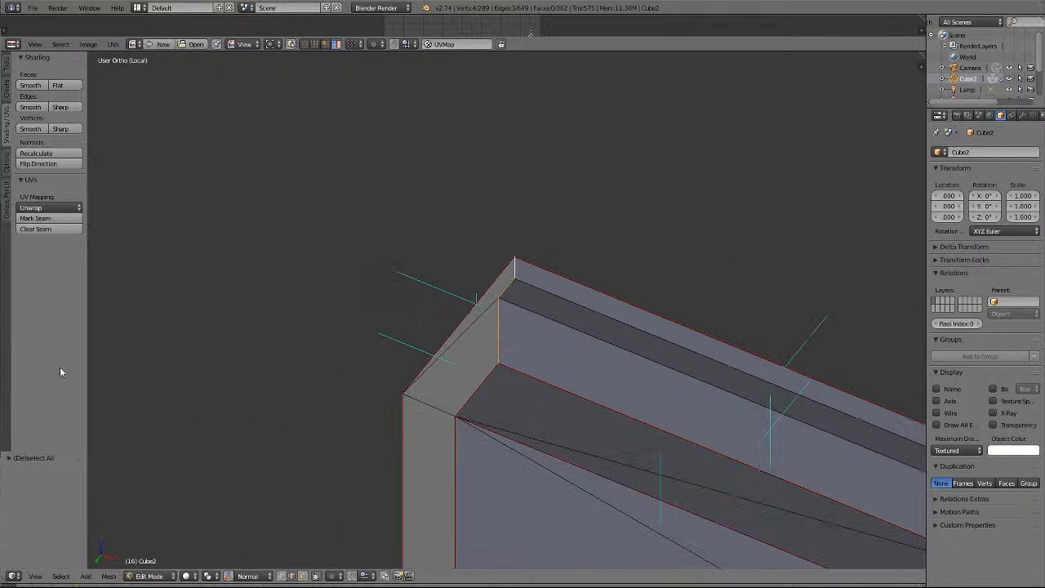
click(31, 218)
key(a)
Mark a seam along the matching short edges at the rim's opposite corner, and clear the selection.
scroll(440, 389, down, 5)
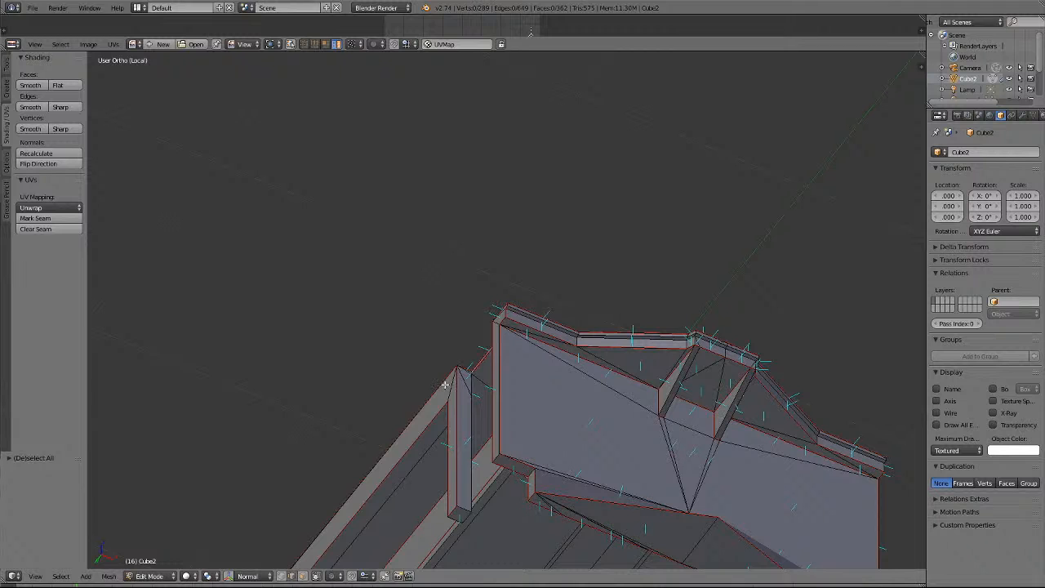
key(KP_6)
key(KP_6)
key(KP_6)
key(KP_6)
key(KP_6)
key(KP_6)
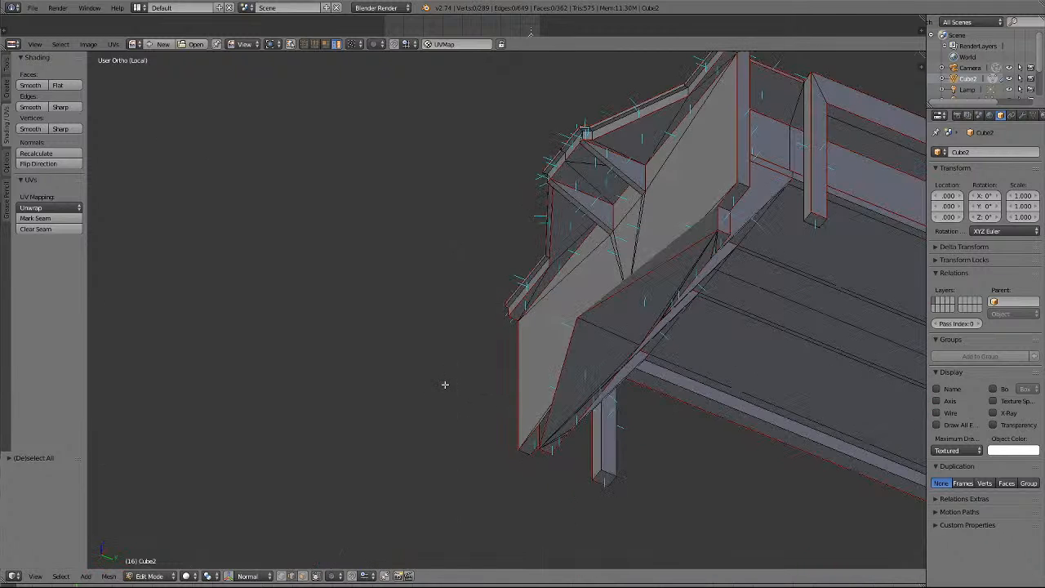
shift+scroll(898, 332, up, 4)
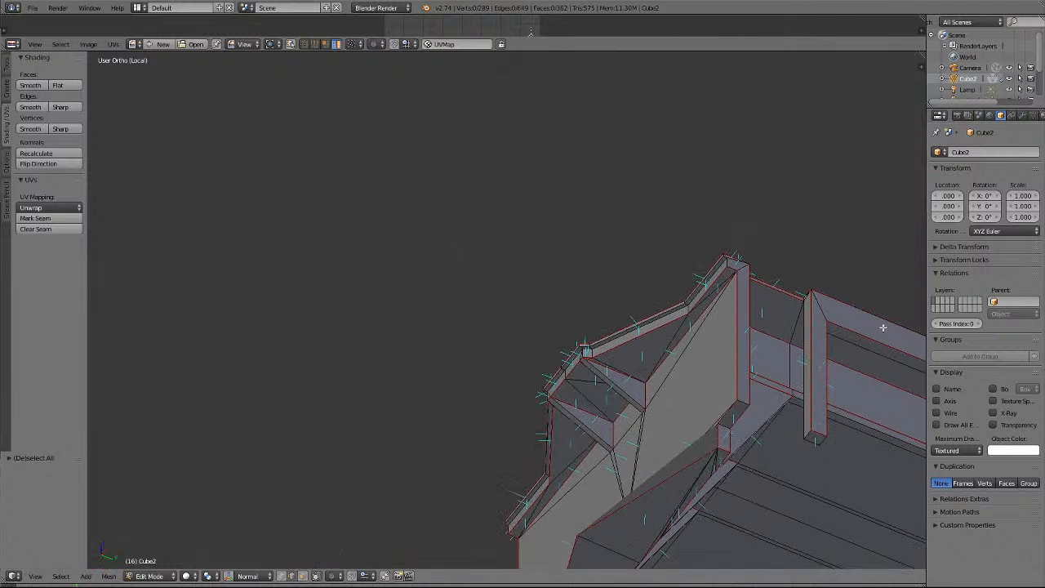
shift+scroll(883, 328, up, 1)
scroll(867, 329, up, 4)
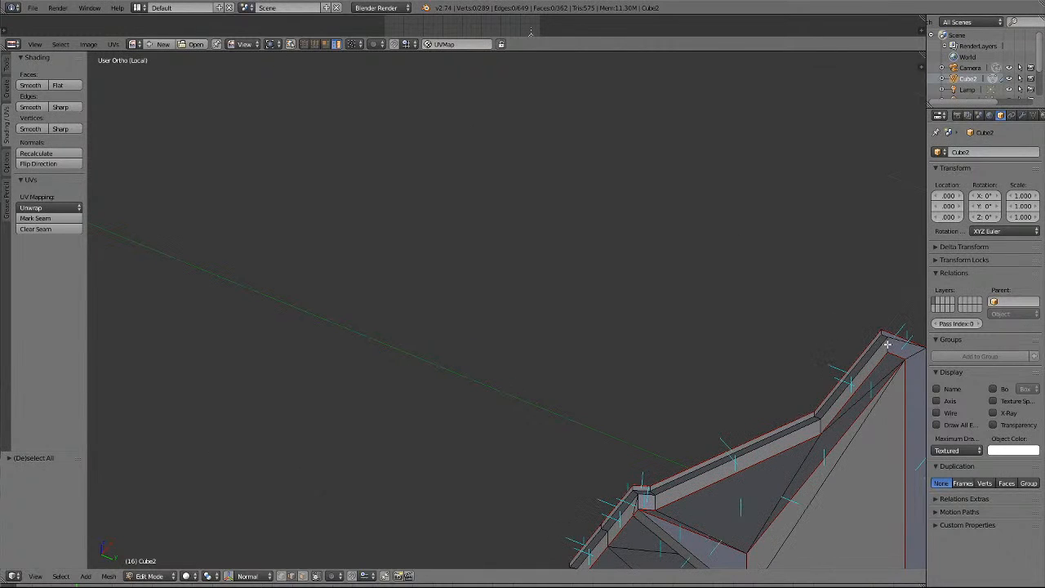
right_click(888, 343)
shift+right_click(883, 335)
shift+right_click(881, 333)
click(39, 219)
key(a)
Enlarge the UV editor, select the whole frame mesh and unwrap it again along the marked seams.
middle_drag(606, 314, 619, 321)
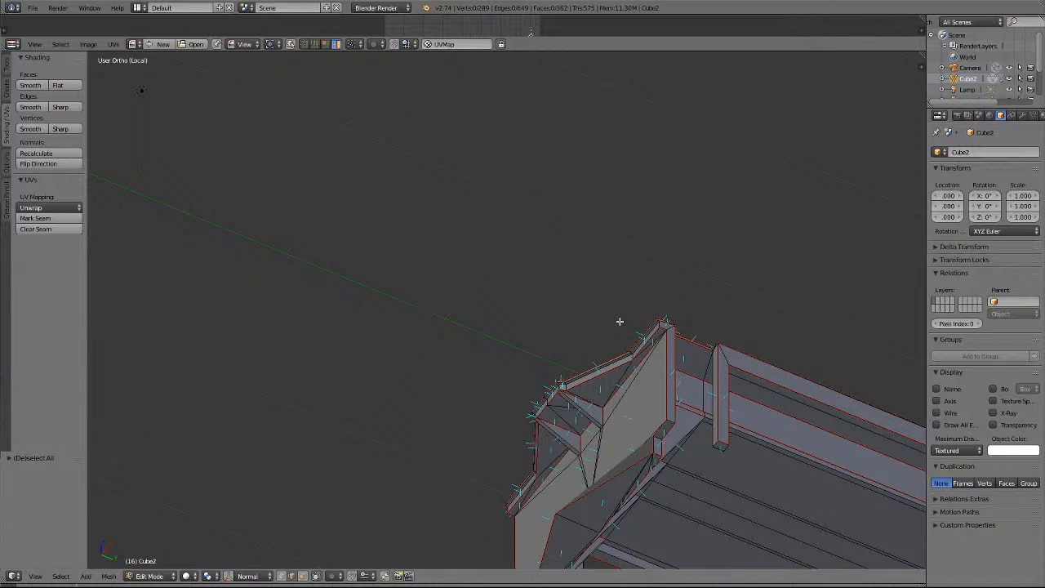
middle_drag(621, 320, 620, 320)
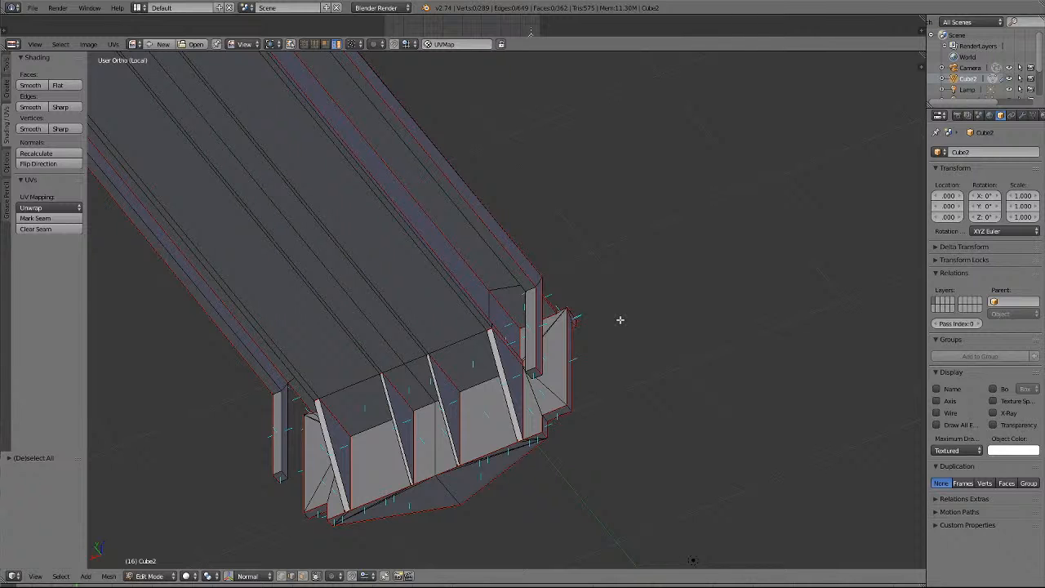
middle_drag(619, 320, 620, 320)
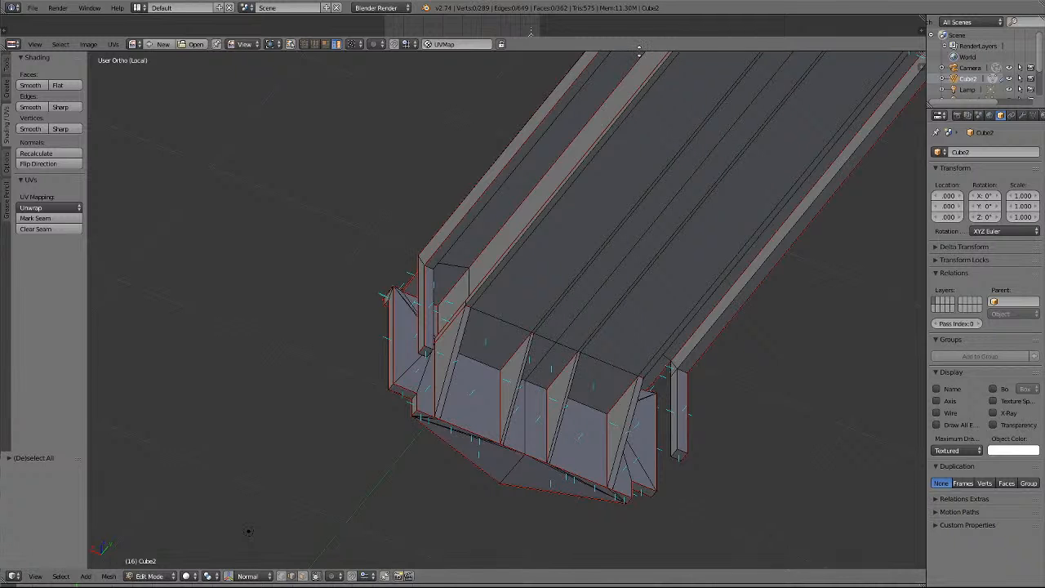
drag(640, 49, 639, 477)
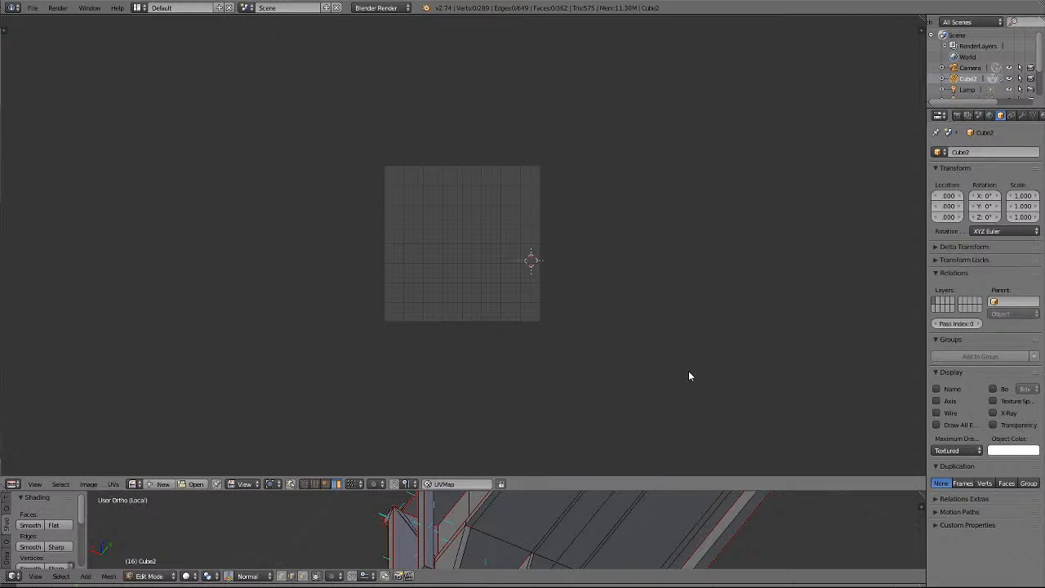
key(a)
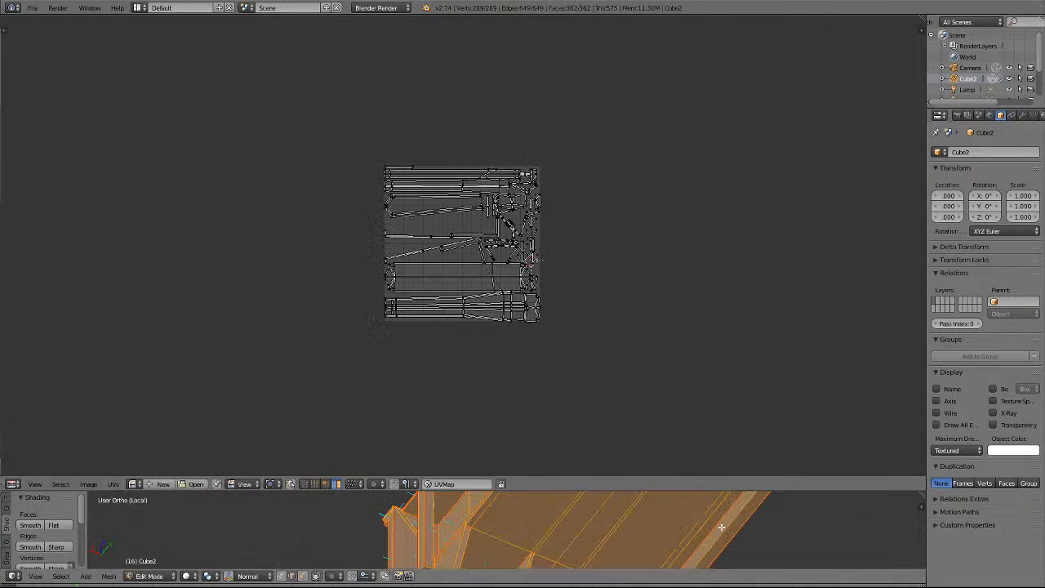
click(112, 484)
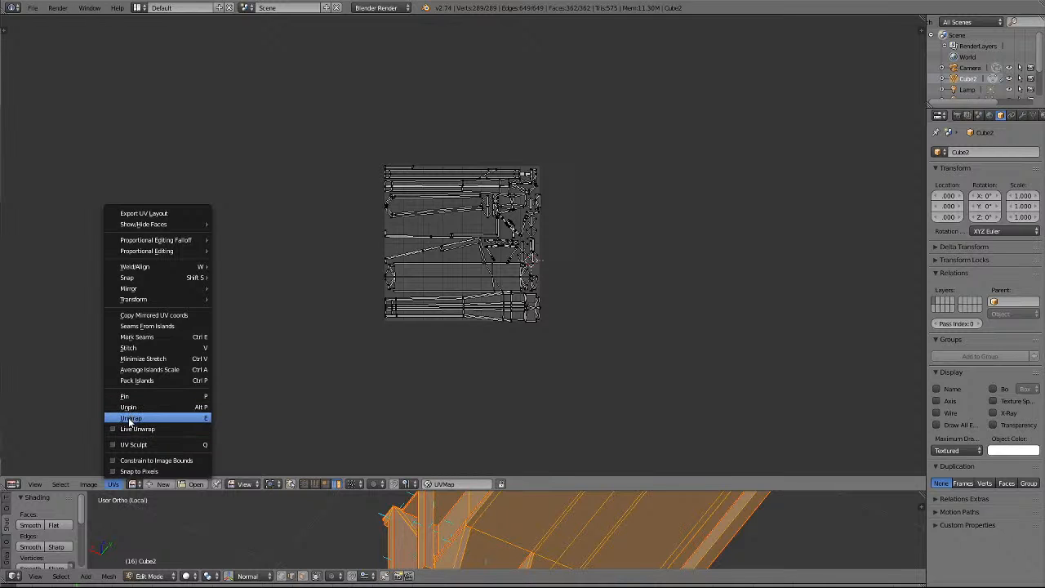
click(131, 419)
Inspect the angled, zigzag rim island in the UV layout and clear the UV selection.
scroll(595, 369, up, 5)
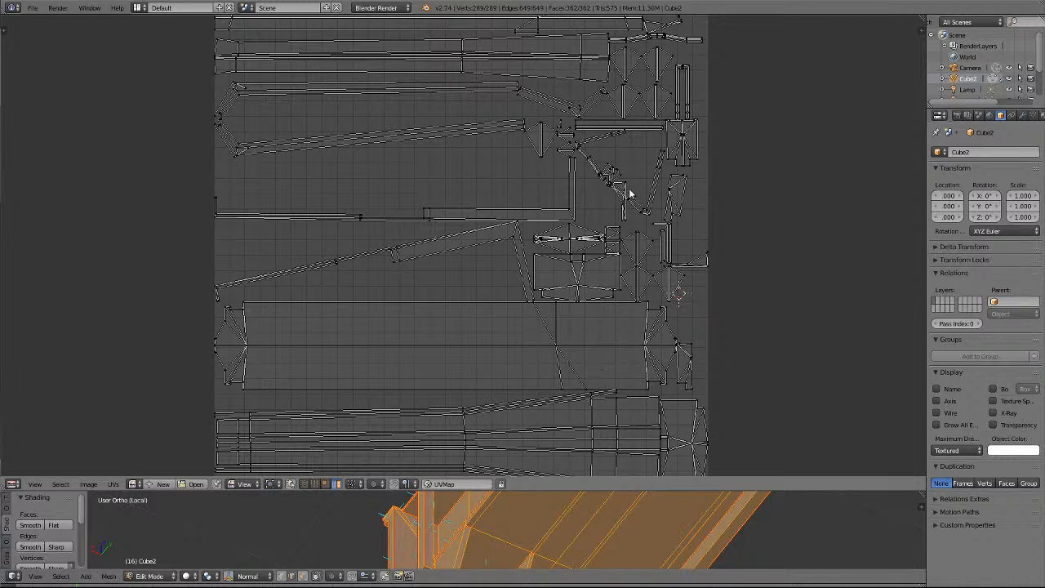
key(l)
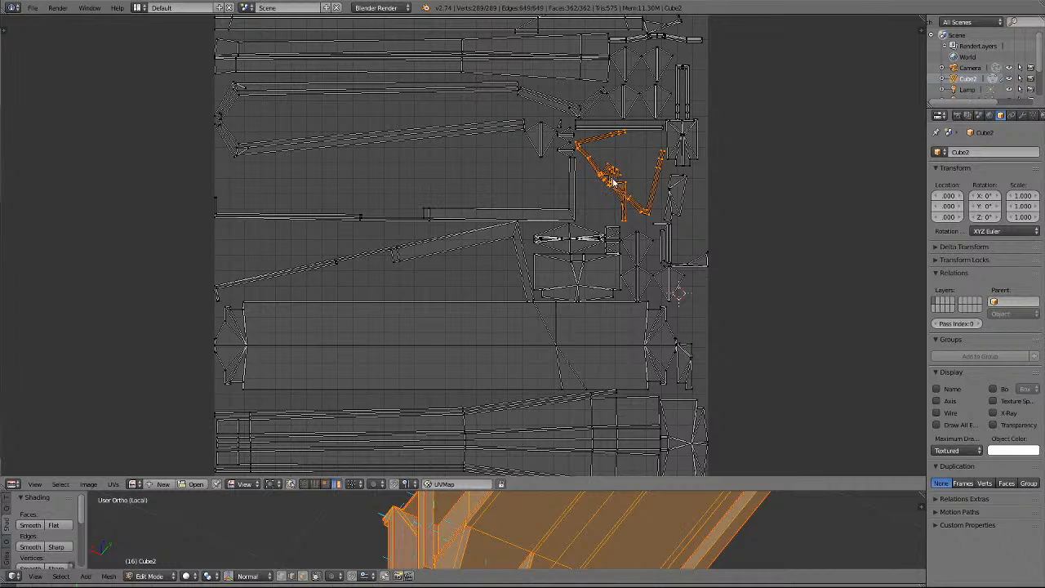
key(a)
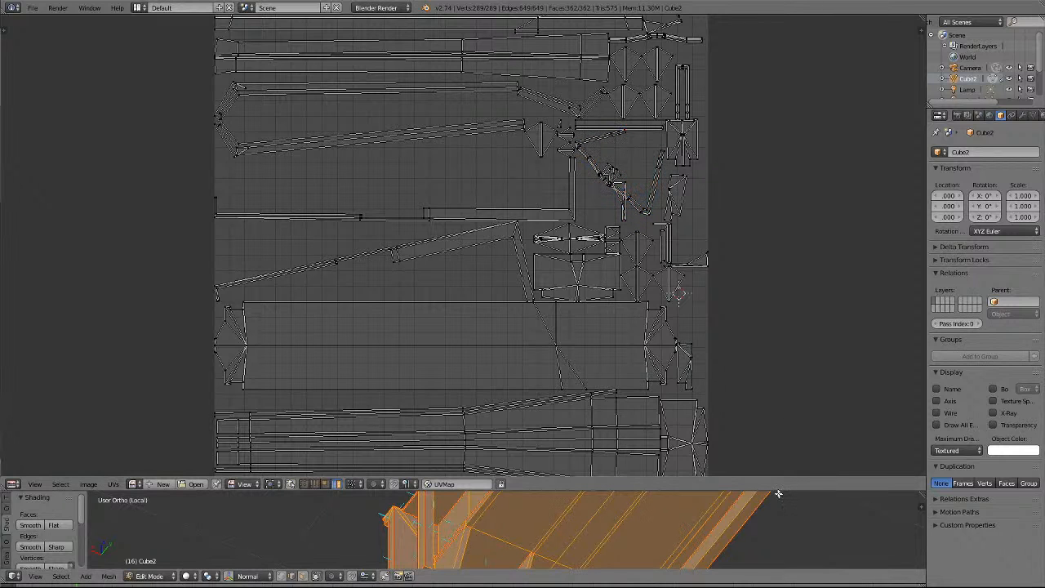
Enlarge the 3D view, clear the mesh selection and examine the seams along the end plate's stepped rim and ribs.
drag(774, 491, 765, 88)
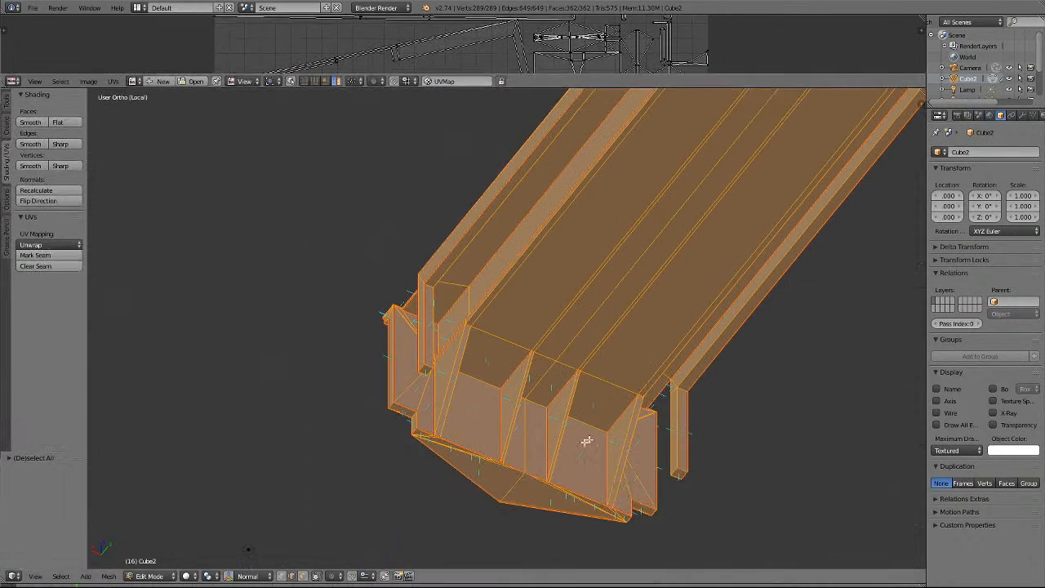
key(a)
key(KP_6)
key(KP_6)
key(KP_6)
key(KP_6)
key(KP_6)
key(KP_6)
key(KP_6)
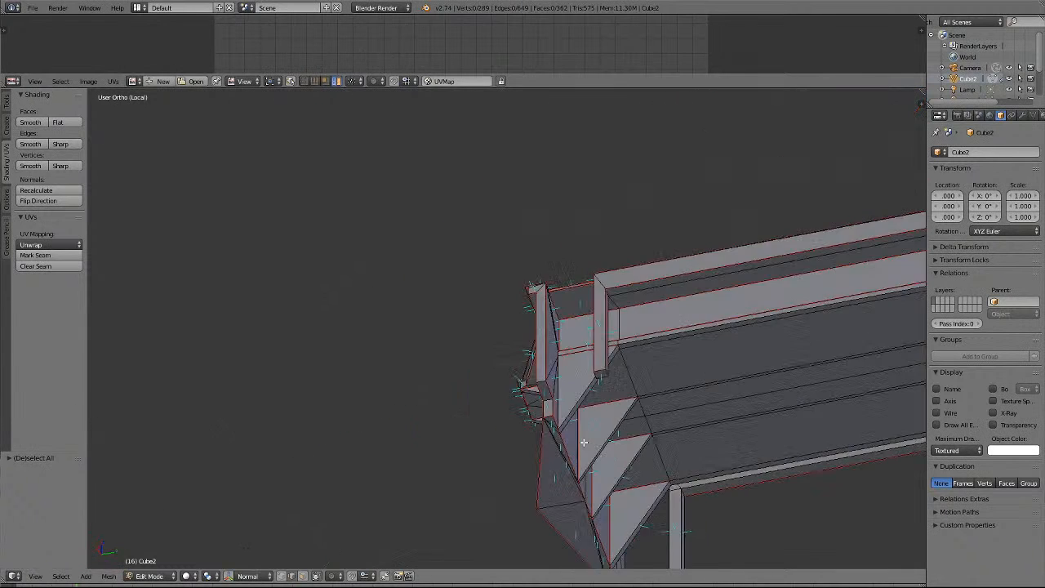
key(KP_4)
key(KP_4)
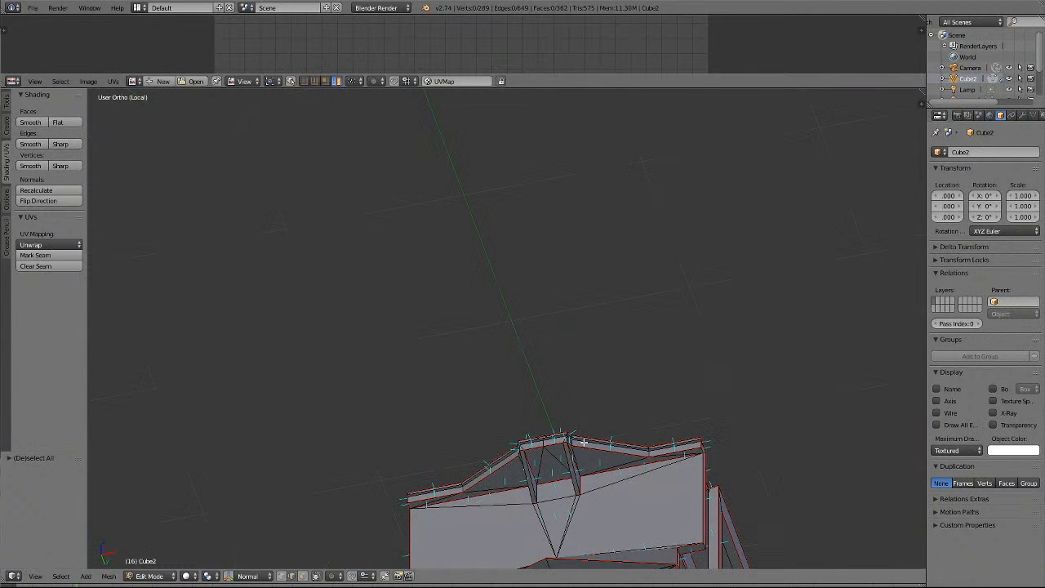
shift+scroll(588, 512, up, 5)
shift+scroll(584, 512, down, 13)
scroll(555, 438, up, 4)
scroll(554, 439, up, 4)
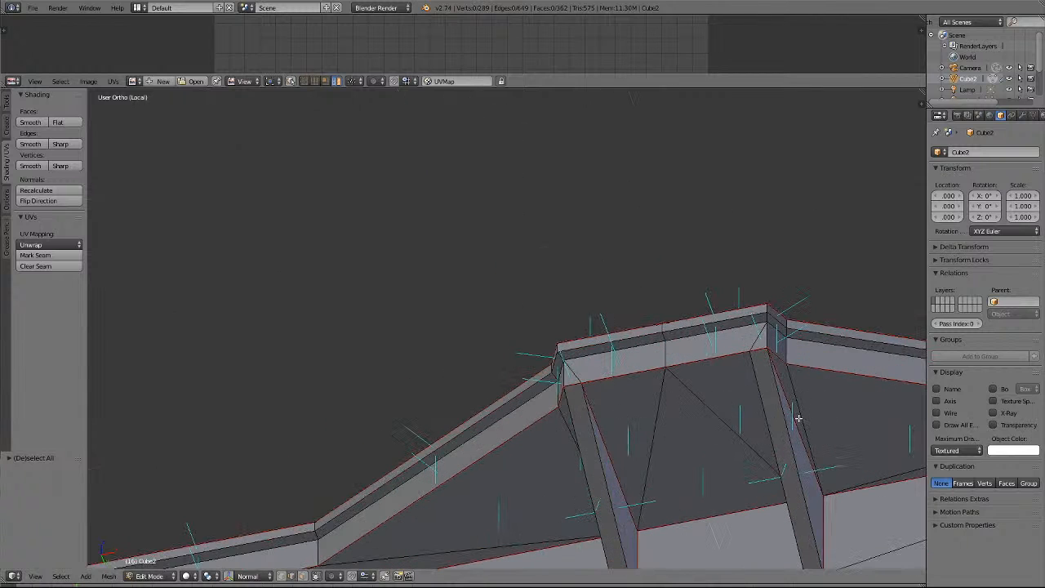
key(KP_4)
key(KP_4)
key(KP_4)
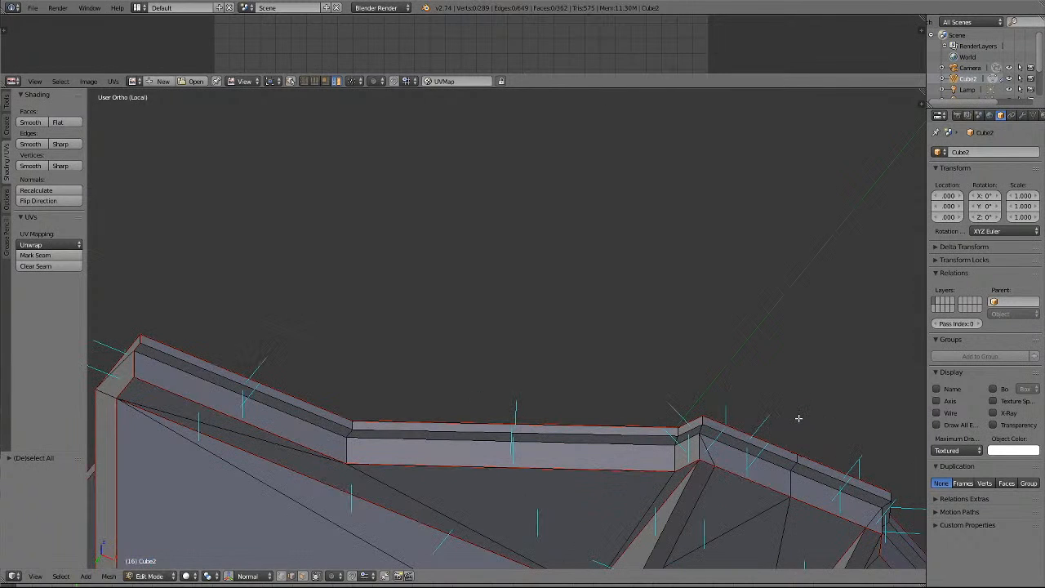
Examine the end plate at the frame's opposite end, with its stepped rim and two ribs.
scroll(798, 418, down, 8)
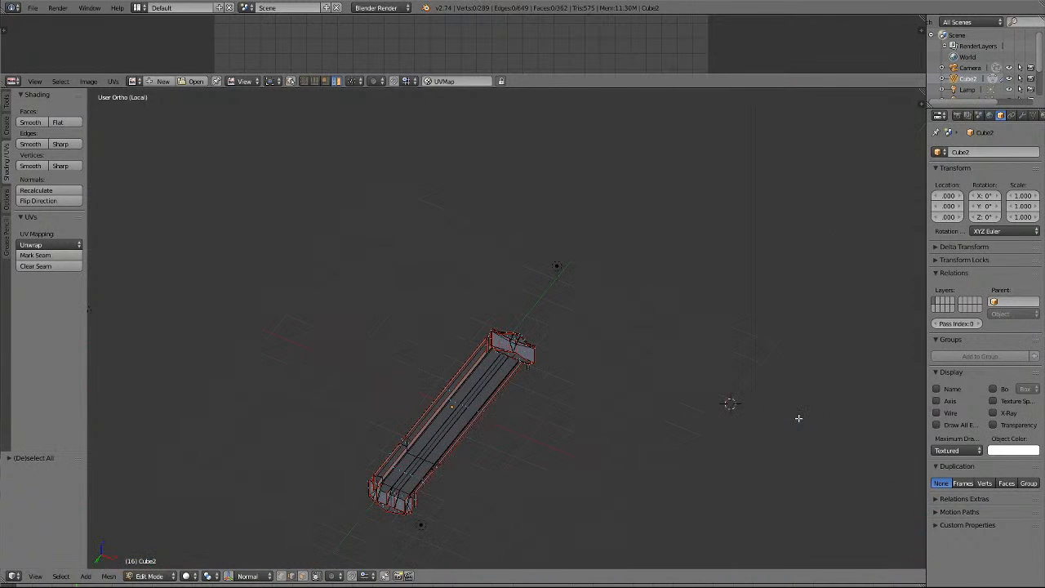
key(KP_4)
key(KP_4)
key(KP_4)
key(KP_4)
key(KP_4)
key(KP_4)
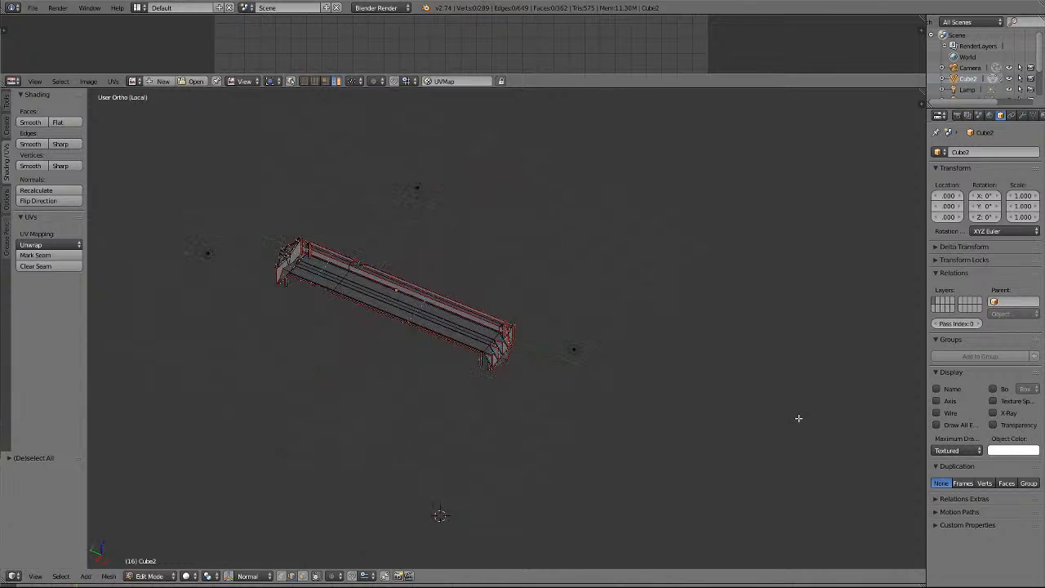
key(KP_4)
key(KP_4)
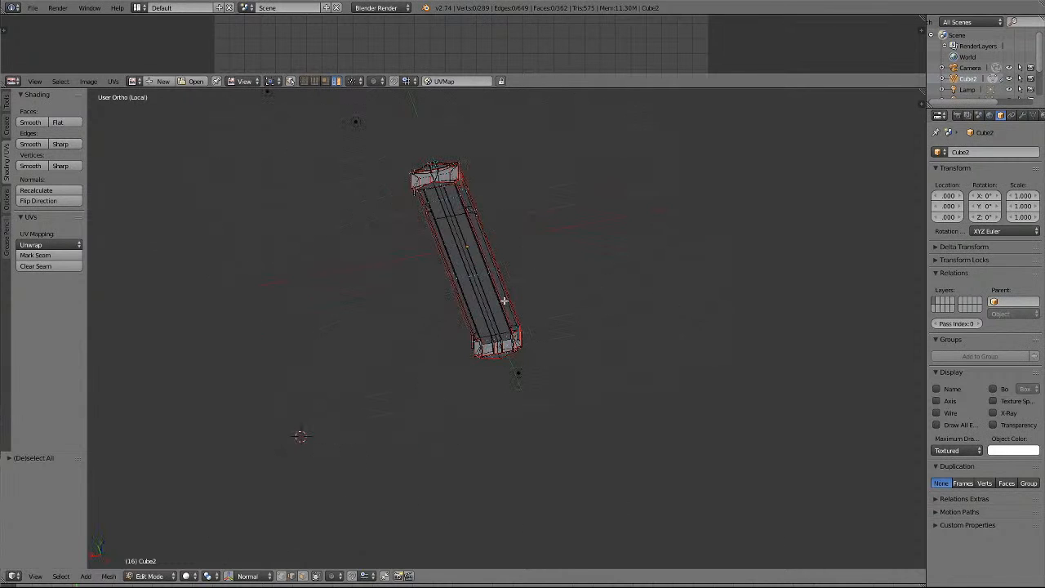
shift+scroll(451, 278, up, 10)
scroll(388, 315, up, 4)
scroll(390, 318, up, 1)
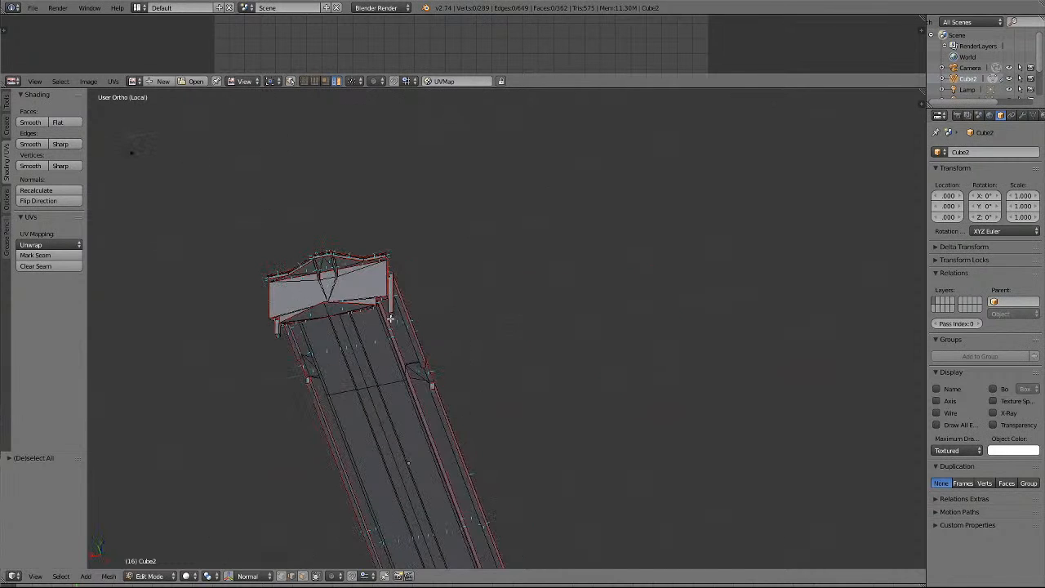
shift+scroll(387, 305, down, 6)
shift+scroll(364, 265, up, 7)
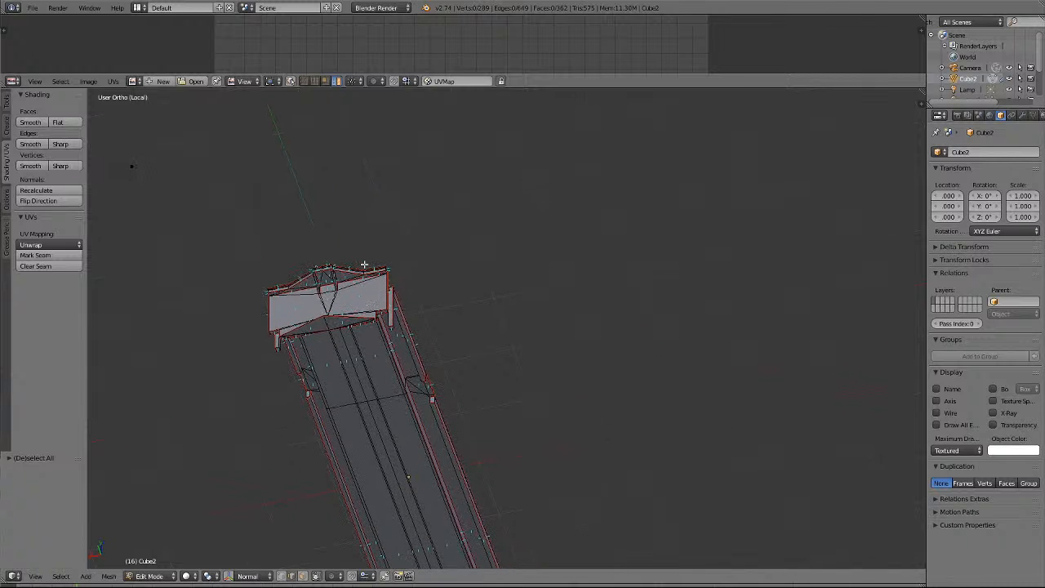
ctrl+scroll(364, 265, up, 6)
scroll(443, 266, up, 6)
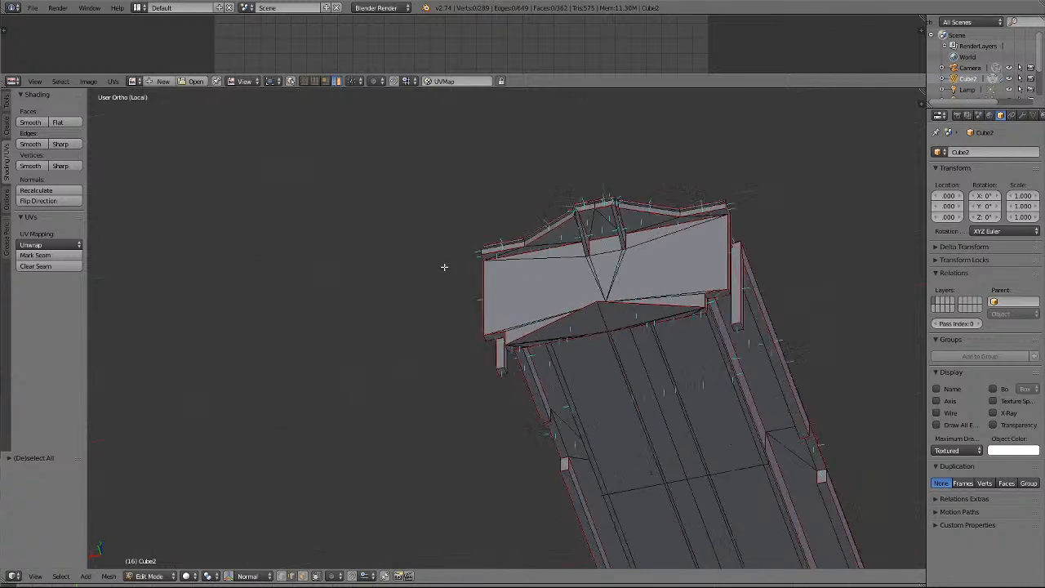
Mark a seam along the short edges at the outer corner of this end plate's stepped rim, and clear the selection.
shift+scroll(569, 271, up, 6)
scroll(780, 274, up, 5)
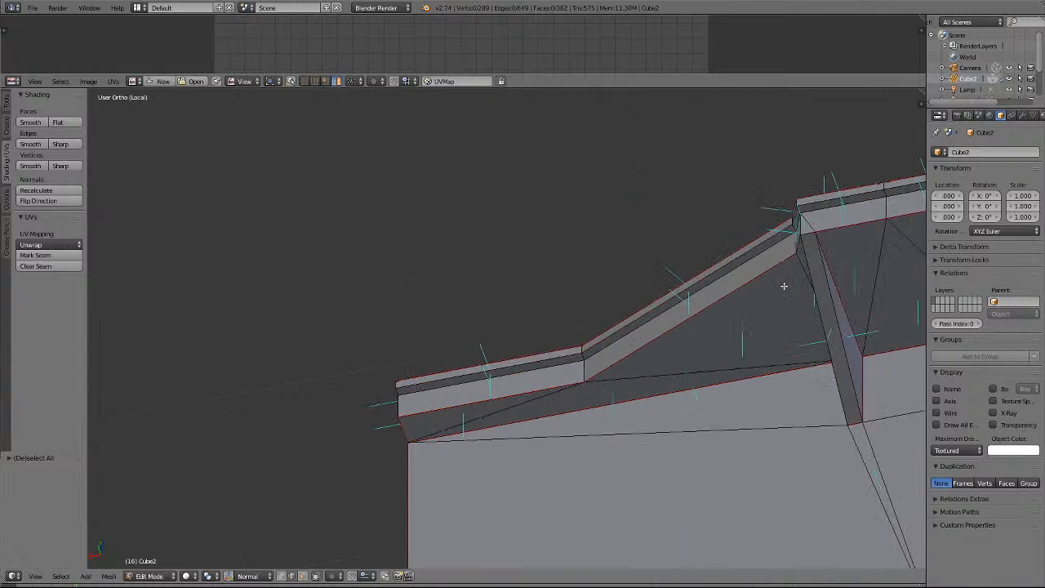
ctrl+scroll(786, 292, up, 7)
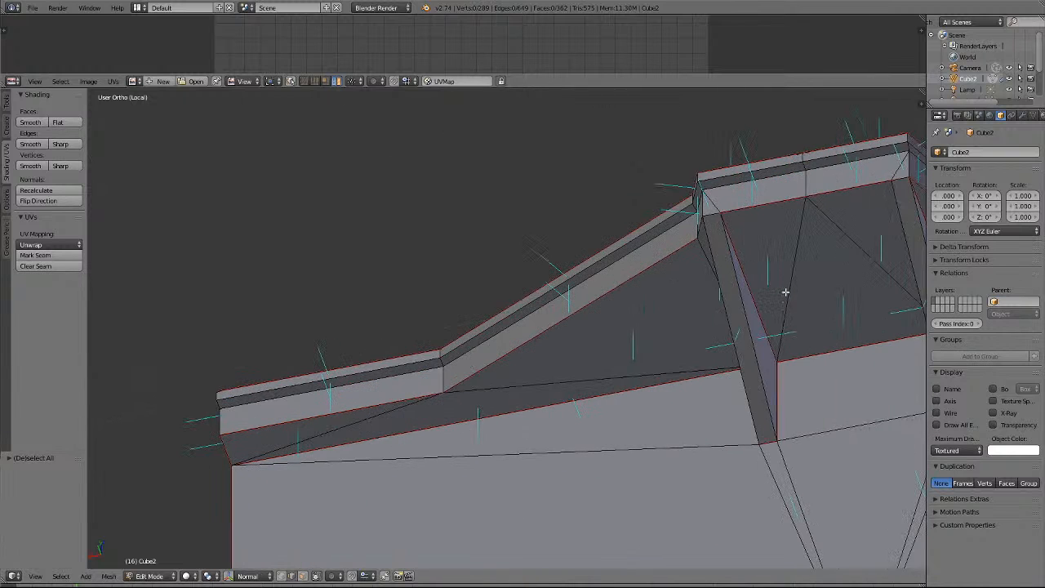
ctrl+scroll(779, 299, up, 7)
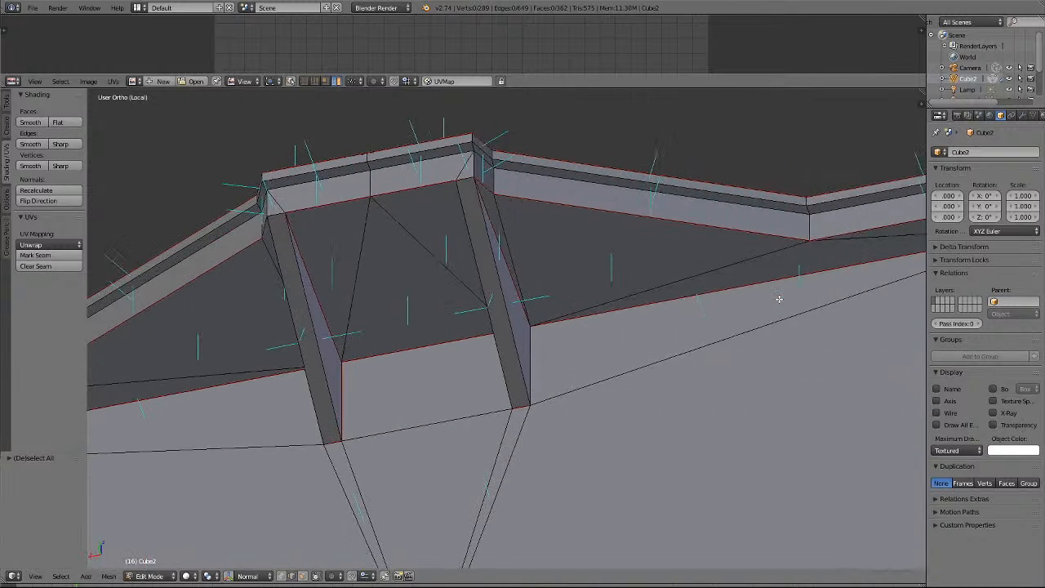
ctrl+scroll(779, 299, up, 2)
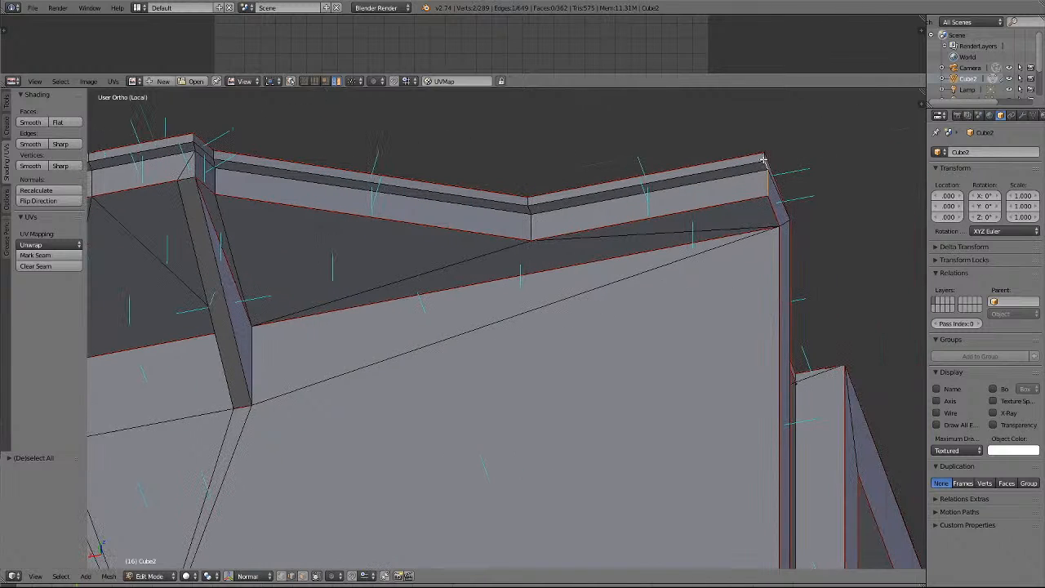
click(35, 255)
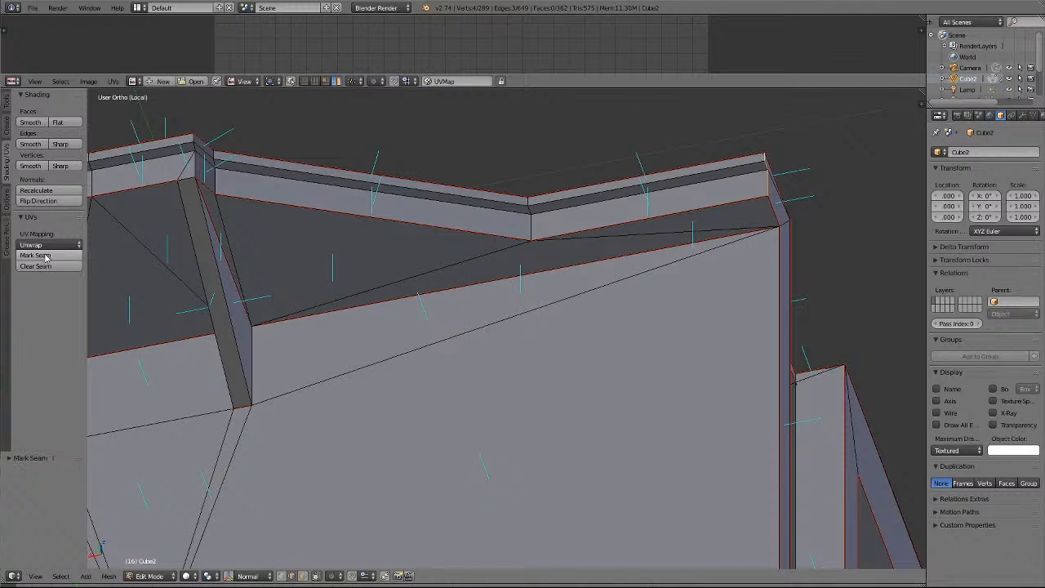
key(a)
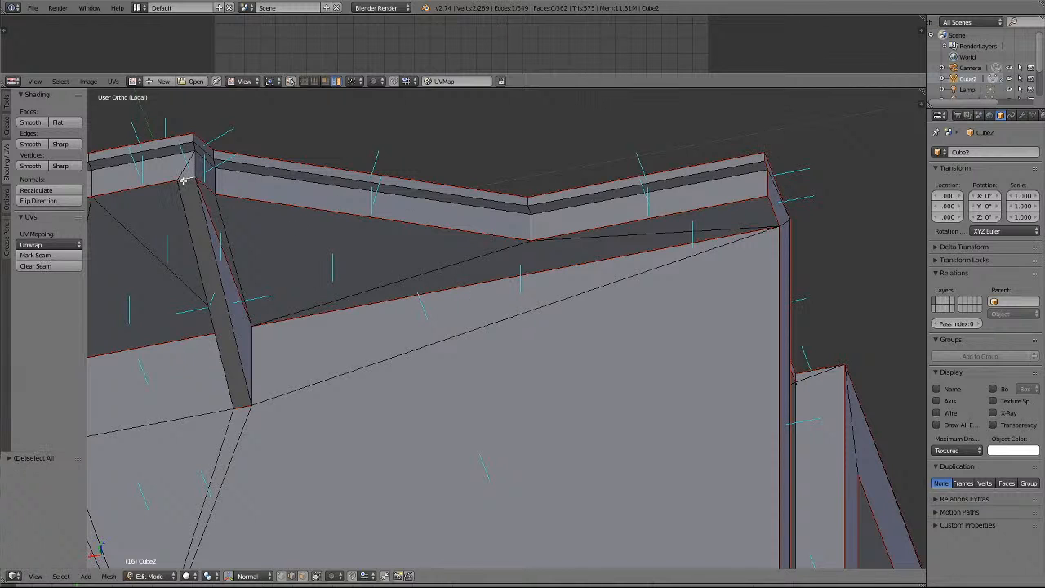
Mark seams on the short edges atop both ribs and at the rim's other outer corner, clearing the selection after each.
scroll(191, 201, down, 5)
shift+right_click(301, 283)
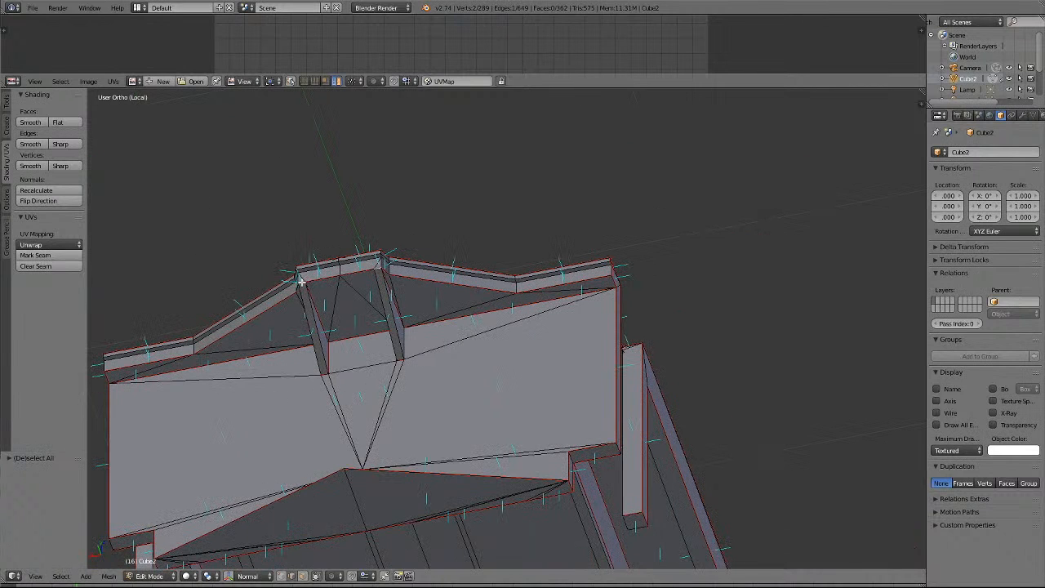
click(35, 255)
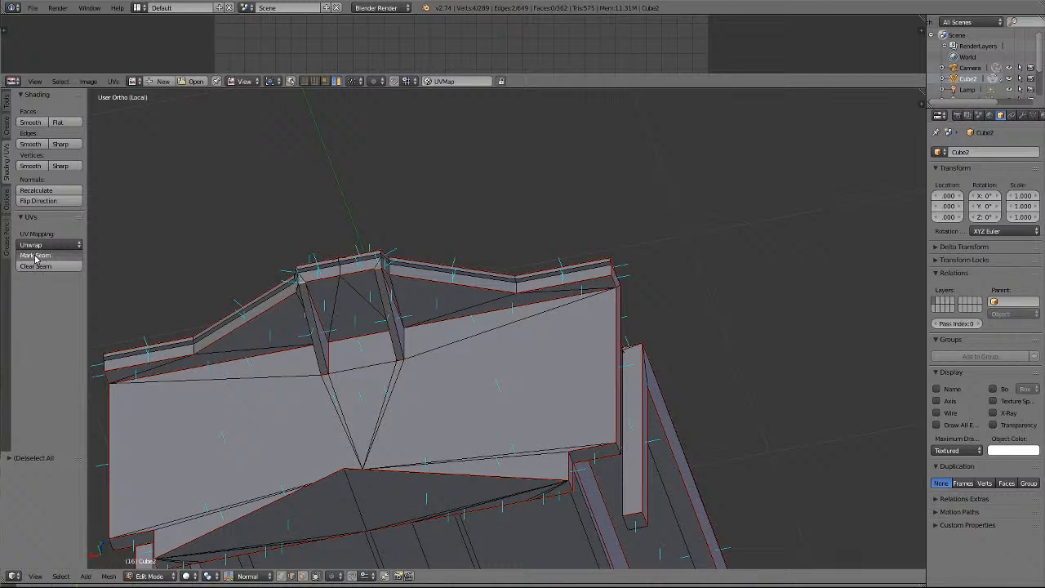
key(a)
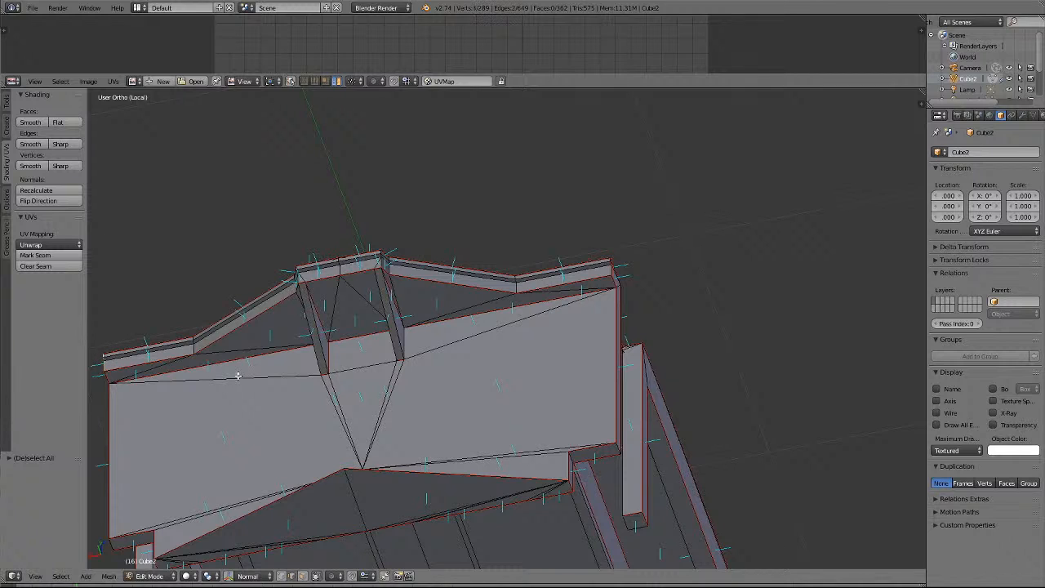
click(38, 256)
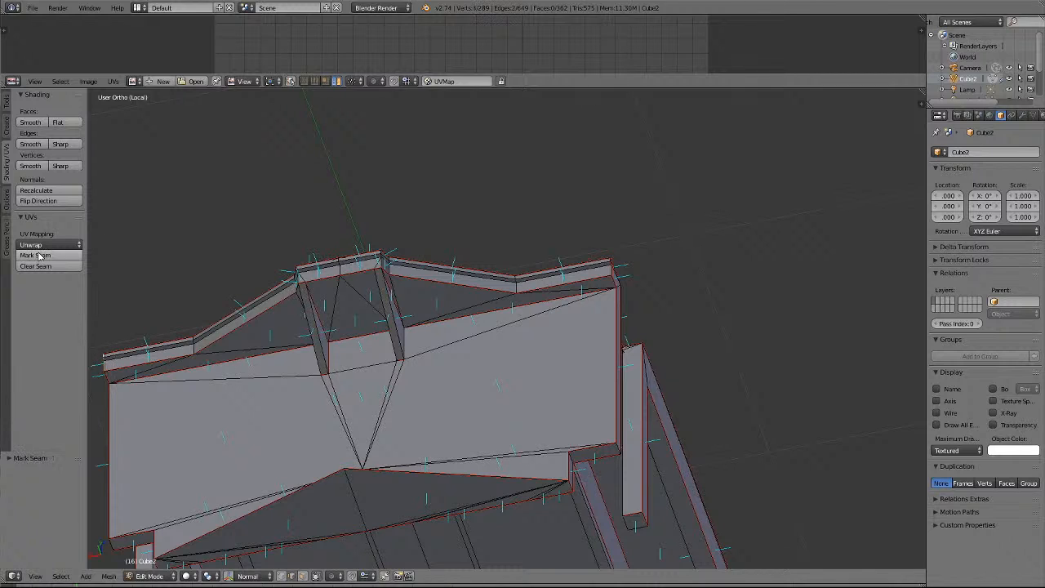
key(a)
Select the end plate's edge between the two ribs and examine the seams around it from an angled view.
key(KP_4)
key(KP_4)
key(KP_4)
key(KP_4)
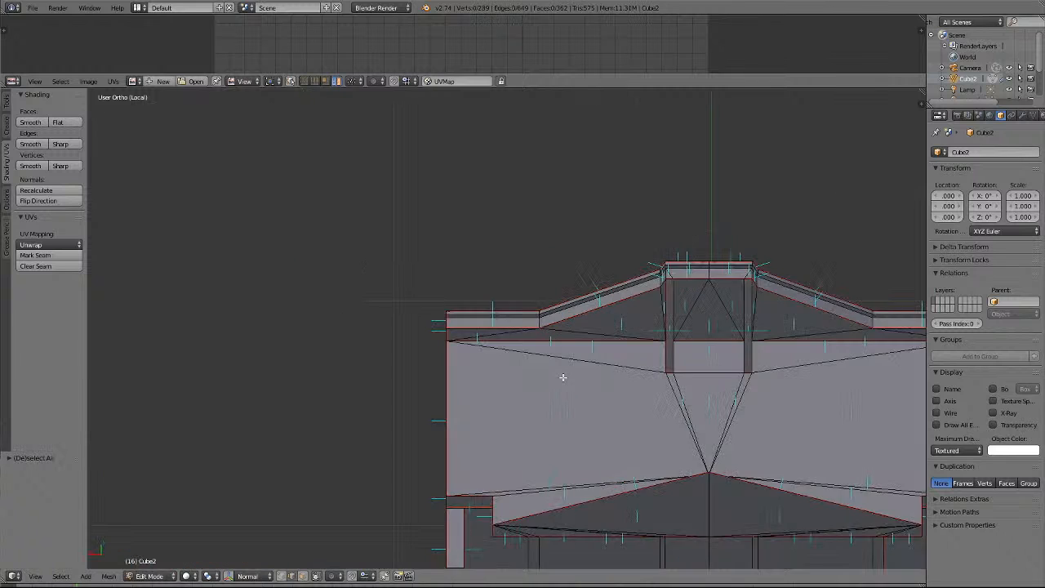
key(KP_4)
key(KP_4)
key(KP_4)
right_click(730, 341)
key(KP_Decimal)
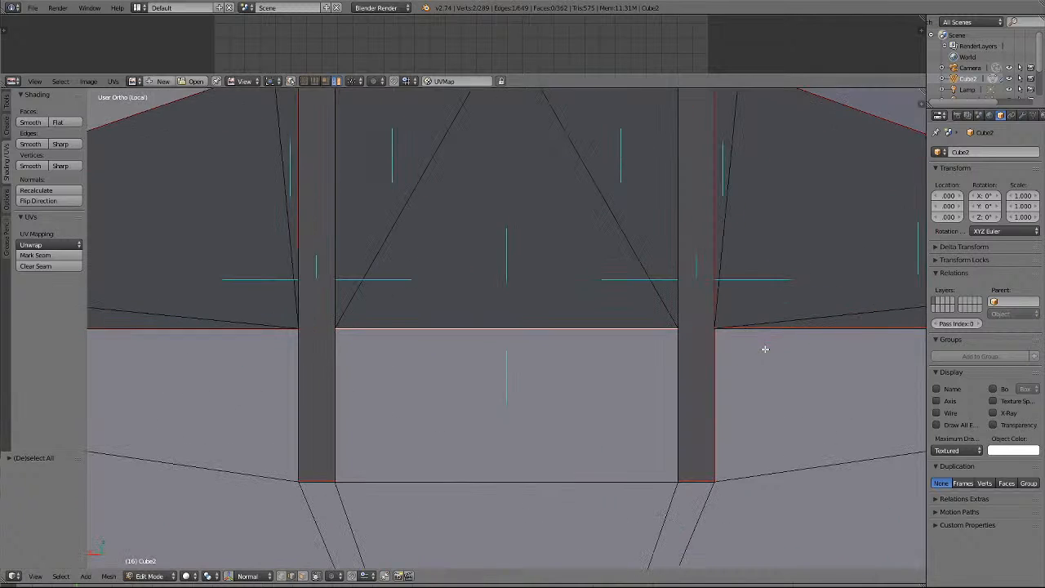
key(KP_8)
key(KP_8)
key(KP_8)
key(KP_4)
key(KP_4)
scroll(765, 349, down, 4)
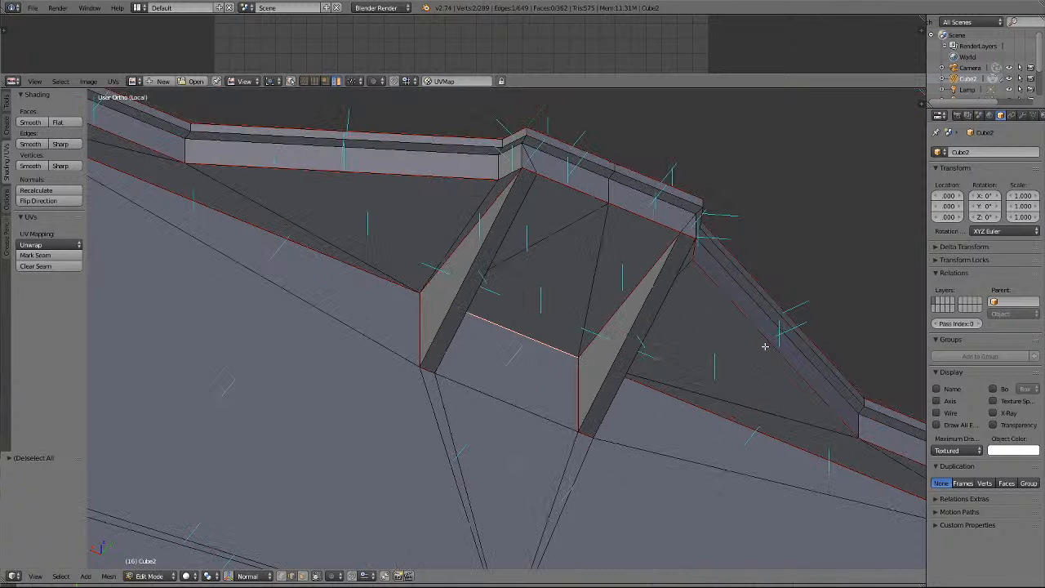
Mark a seam on the short edge at the rim's step beside the rib instead of the plate edge, and clear the selection.
shift+right_click(513, 170)
shift+right_click(518, 333)
click(35, 255)
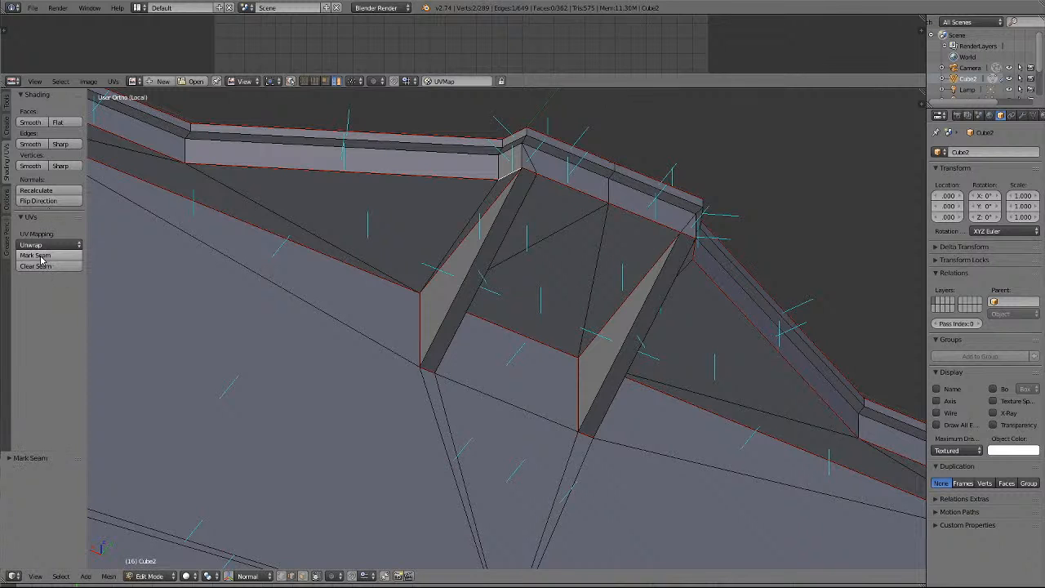
key(a)
Enlarge the UV editor, select the whole frame mesh and unwrap it again along the marked seams.
scroll(627, 239, down, 3)
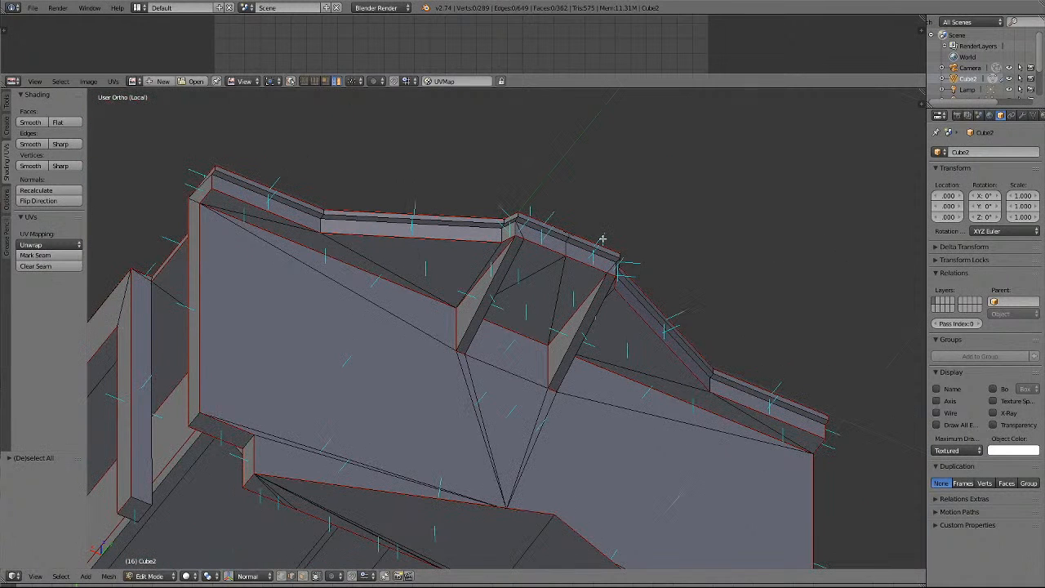
key(KP_6)
key(KP_6)
key(KP_6)
key(KP_6)
key(KP_6)
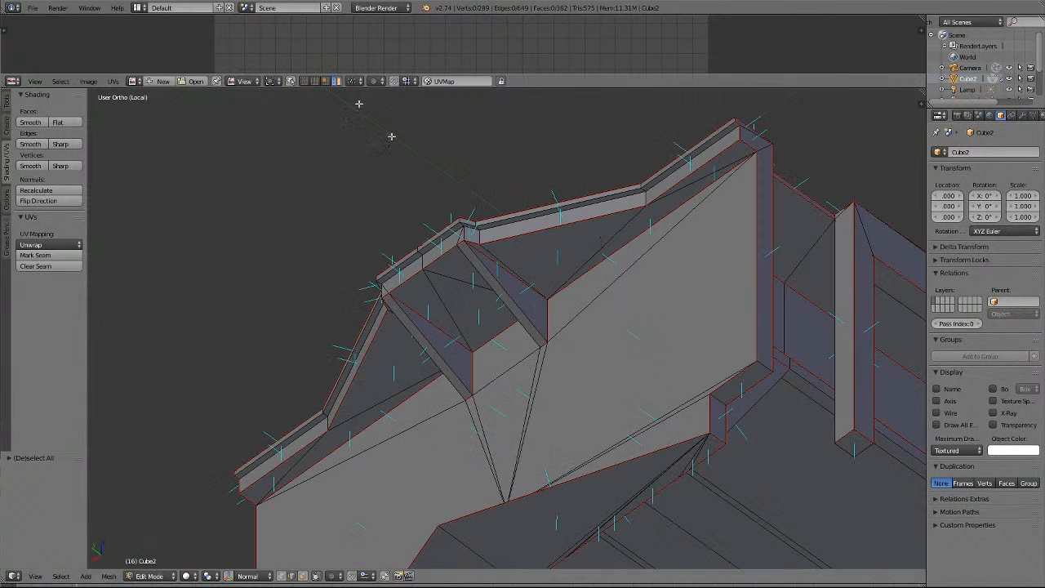
drag(615, 78, 645, 535)
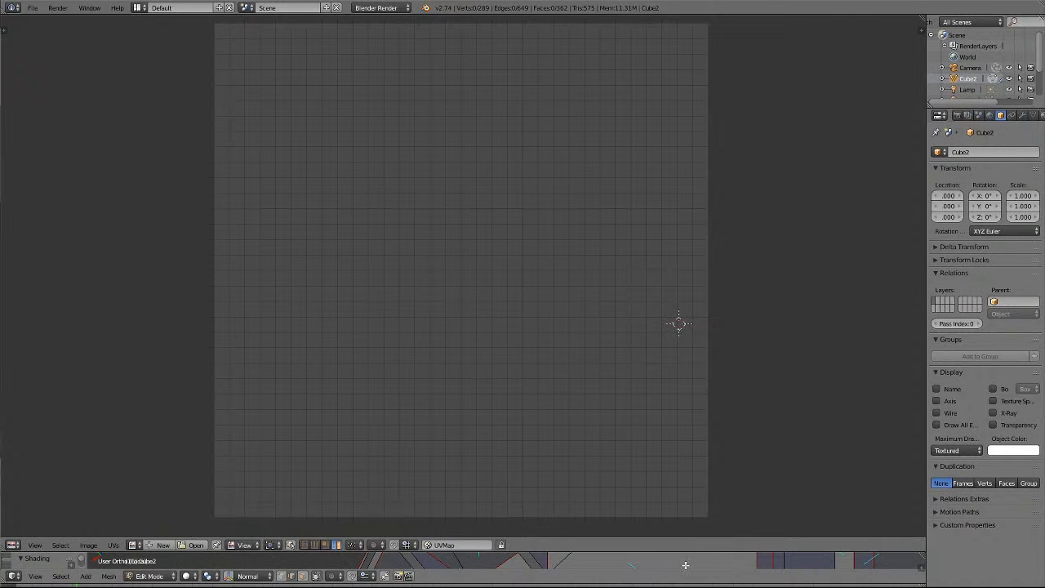
key(a)
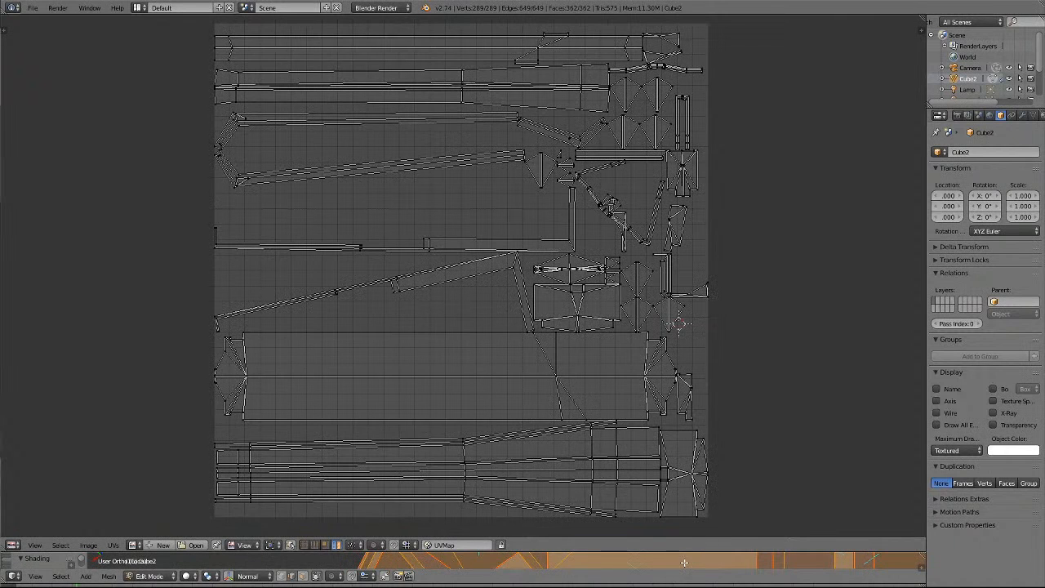
click(113, 545)
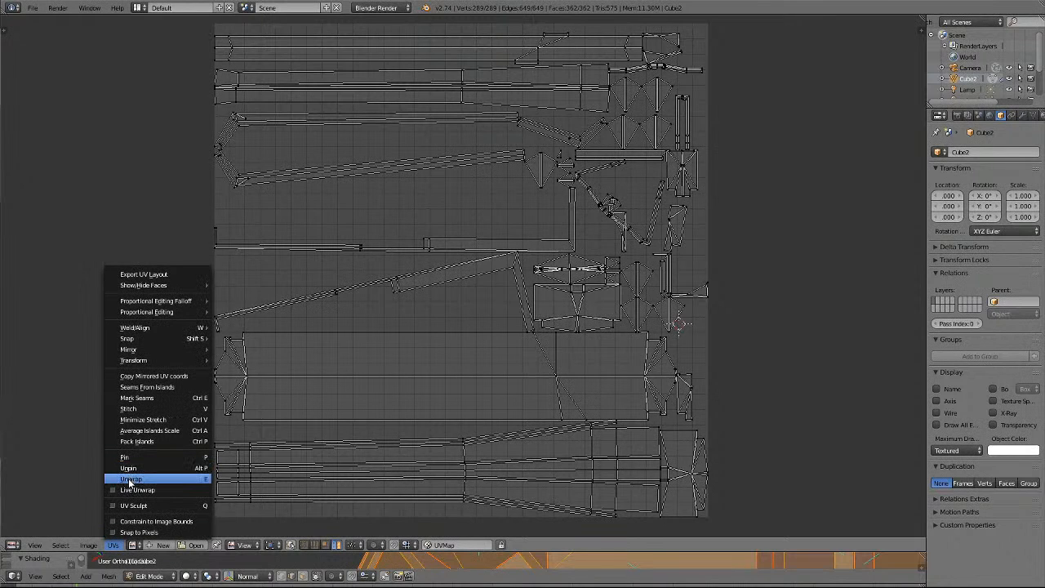
click(129, 480)
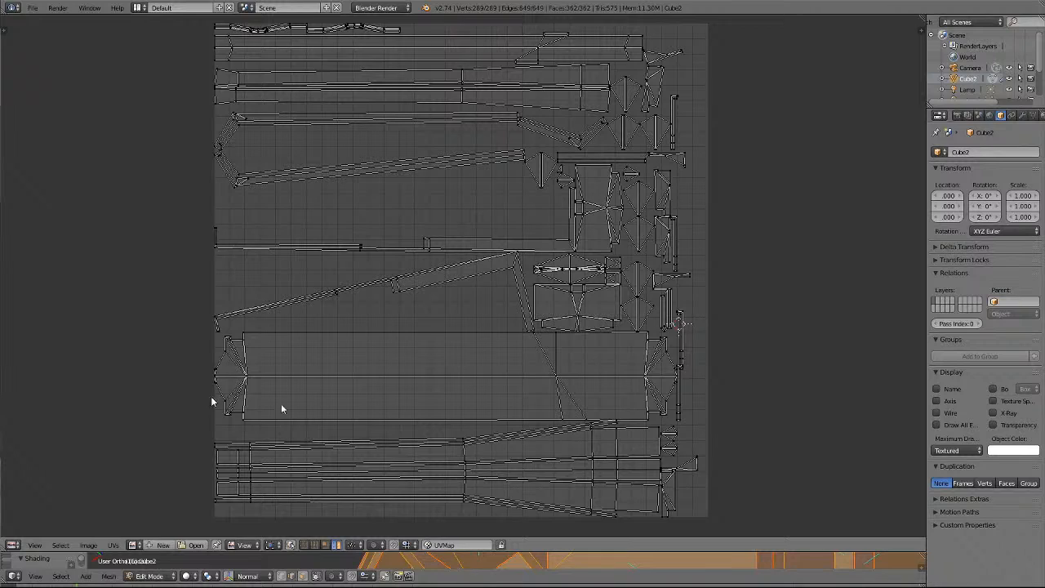
Inspect the small islands and the V-shaped island in the UV layout, with the 3D view enlarged for comparison.
right_click(672, 492)
right_click(688, 467)
right_click(674, 450)
right_click(670, 433)
right_click(591, 136)
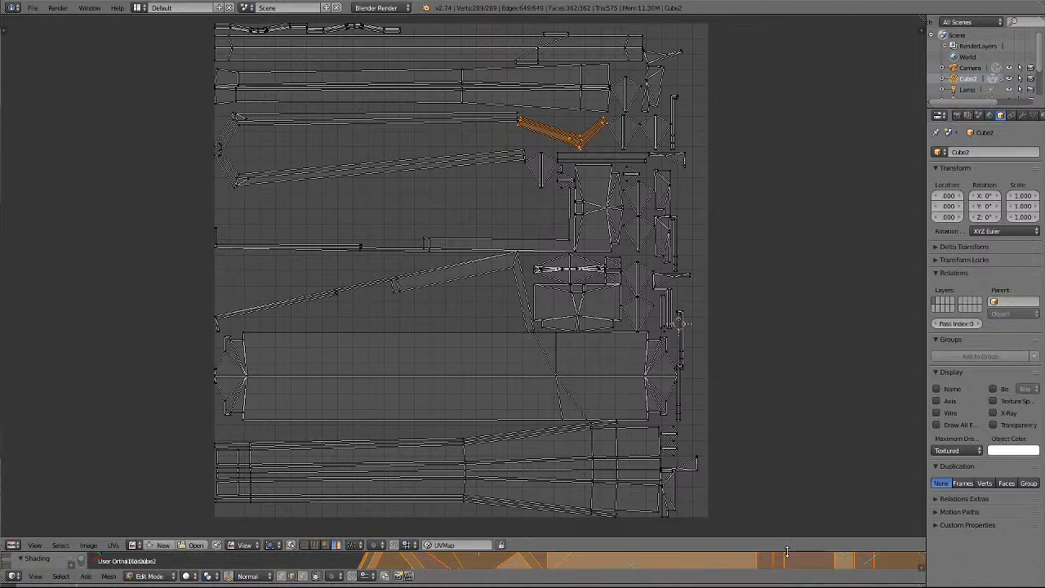
drag(792, 554, 783, 190)
scroll(769, 125, down, 2)
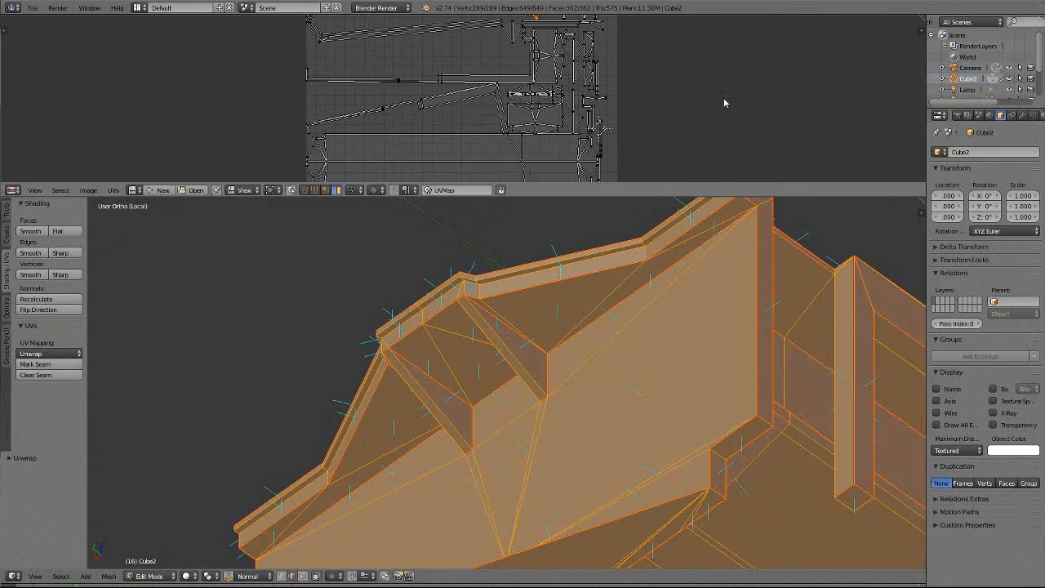
scroll(722, 99, up, 4)
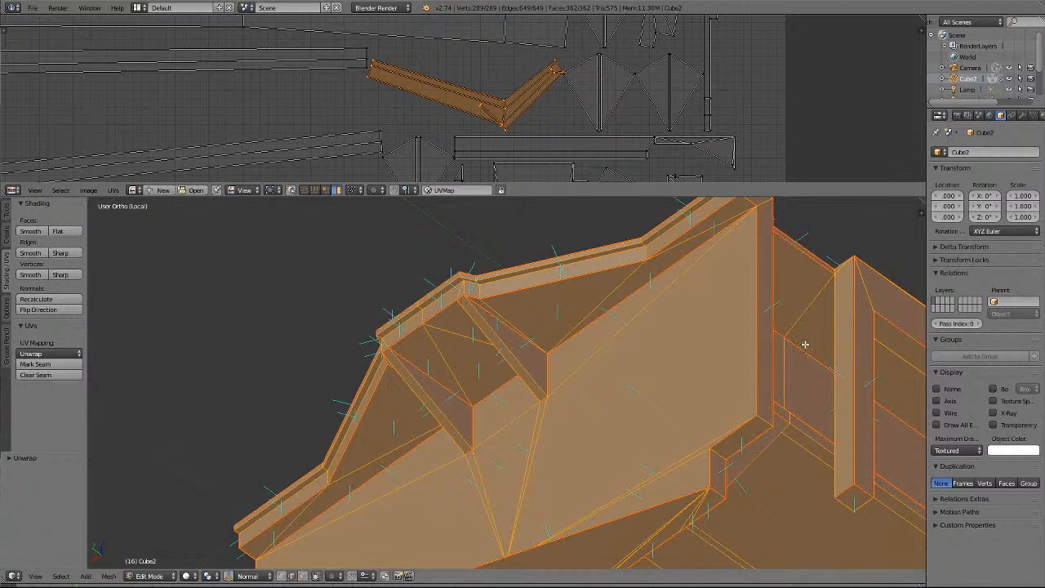
Clear the mesh selection, switch to face selection and select the narrow face of the upright post beside the end plate.
key(a)
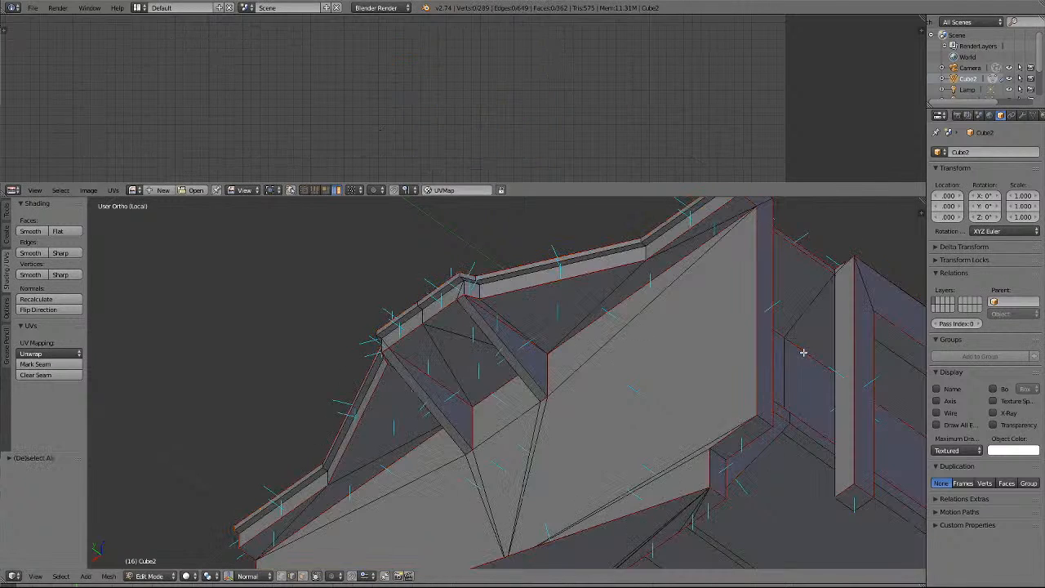
click(303, 575)
click(867, 381)
click(837, 382)
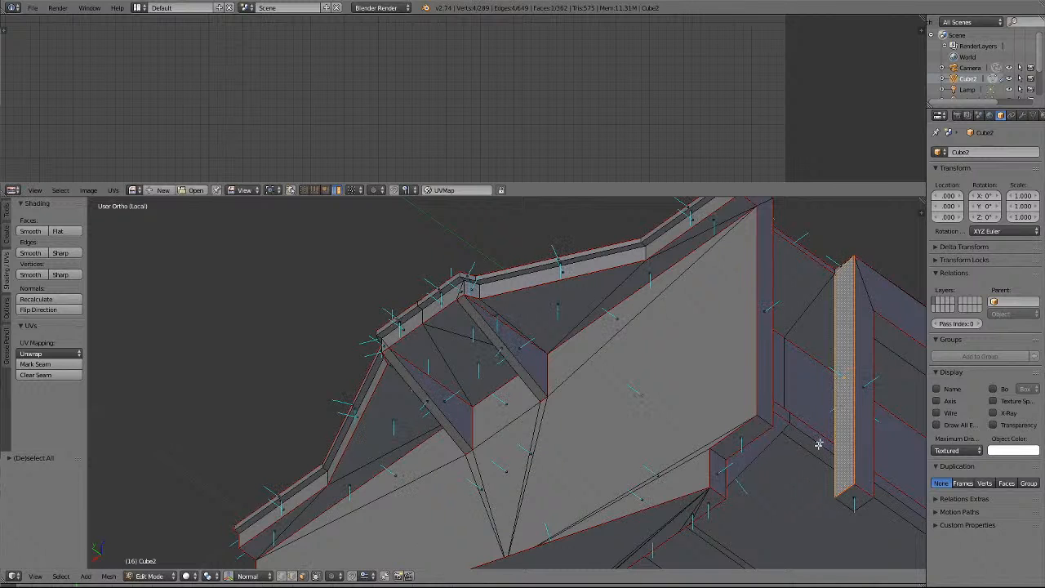
Select the matching post face on the frame's opposite side to locate it in the UV layout.
scroll(797, 469, down, 3)
key(KP_4)
key(KP_4)
key(KP_4)
key(KP_4)
key(KP_4)
key(KP_4)
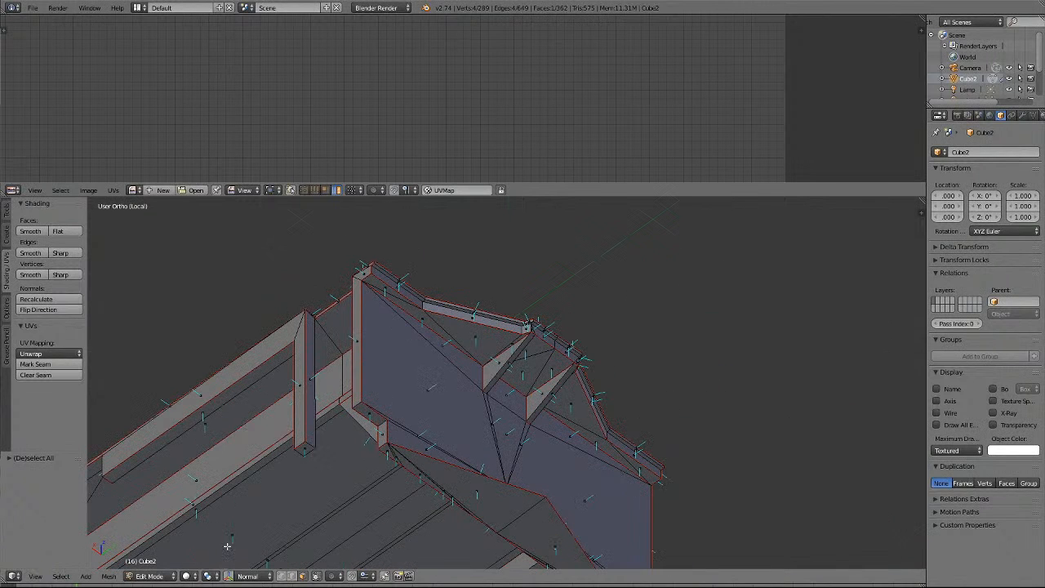
right_click(307, 387)
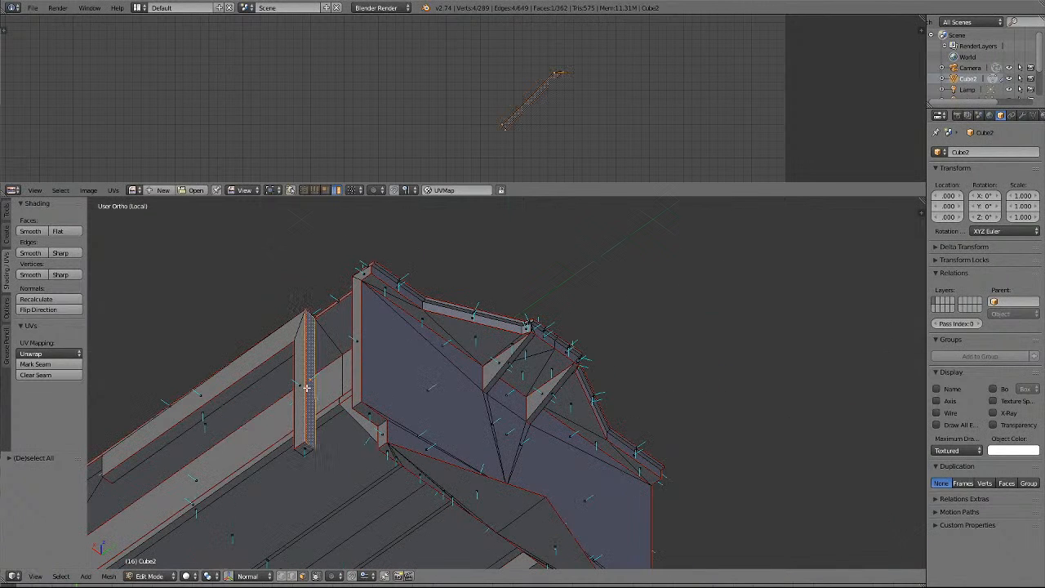
Select the whole frame mesh to compare the V-shaped UV island with the post and the thin rail strip beside the end plate.
key(a)
key(a)
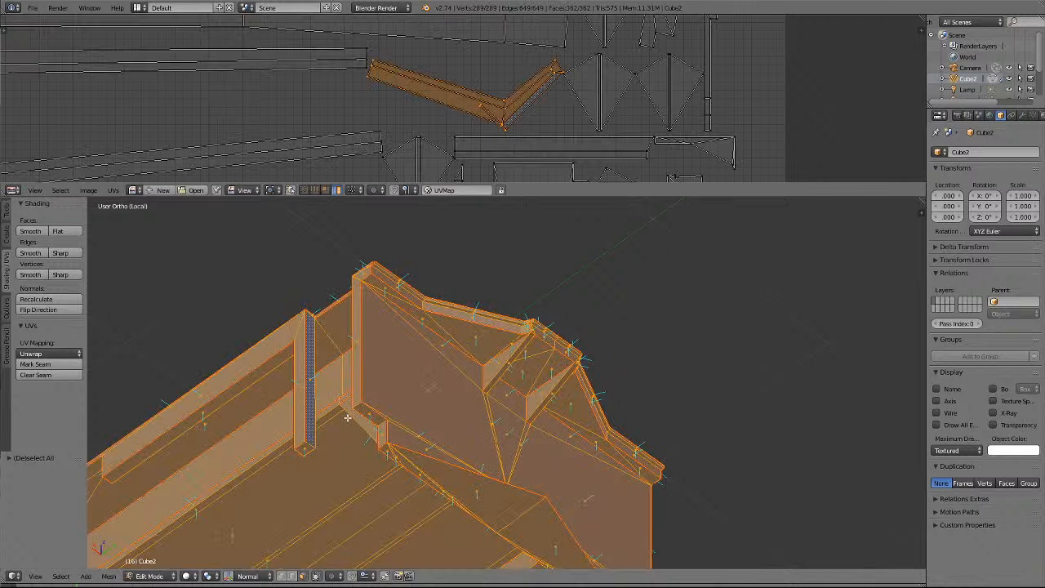
shift+scroll(293, 410, up, 8)
scroll(291, 425, up, 2)
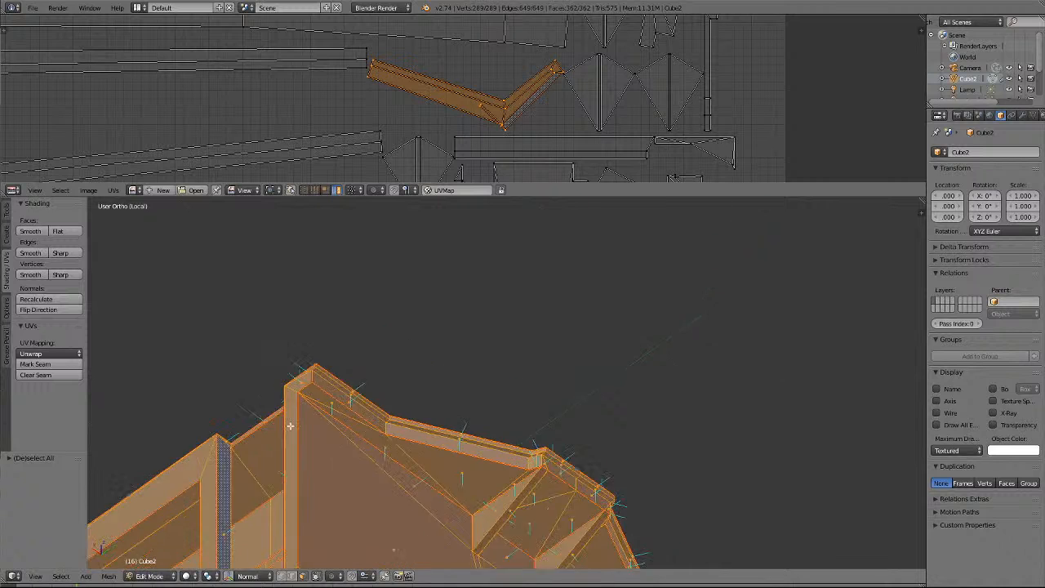
scroll(290, 425, up, 1)
ctrl+scroll(245, 445, up, 6)
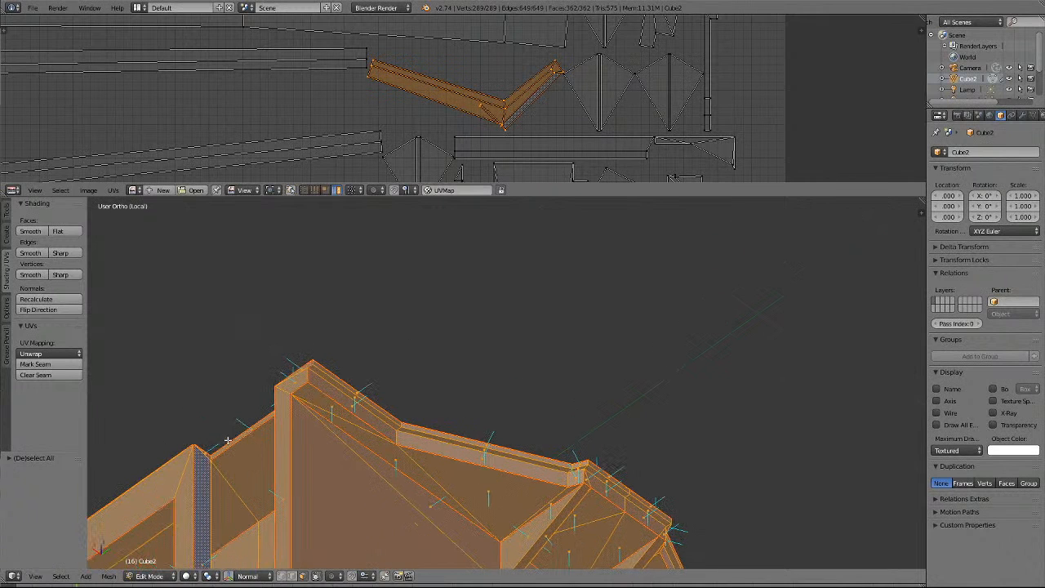
scroll(250, 485, up, 3)
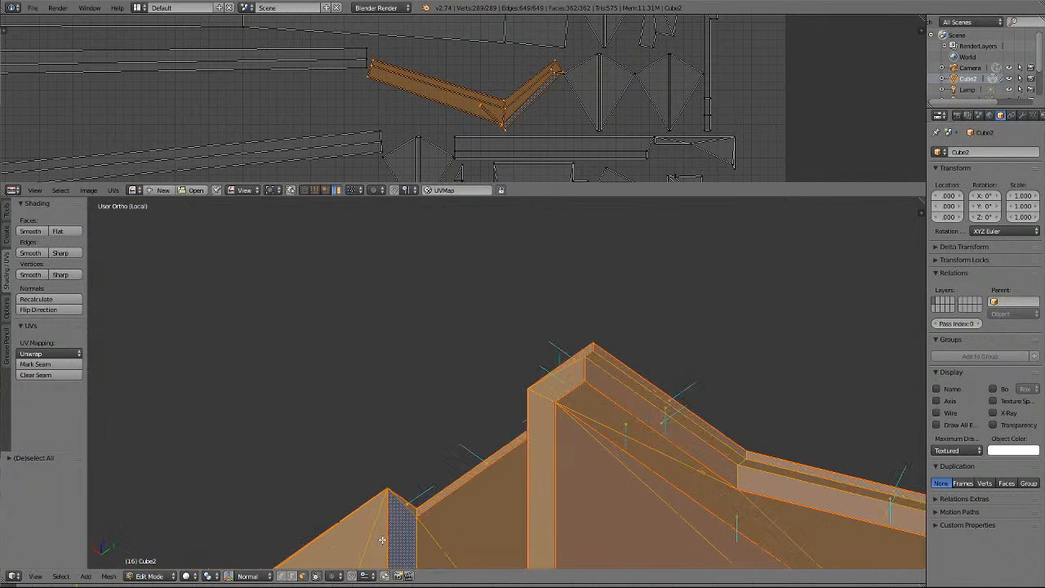
Switch to edge selection and mark the short edge where the thin rail strip meets the post as a seam.
key(a)
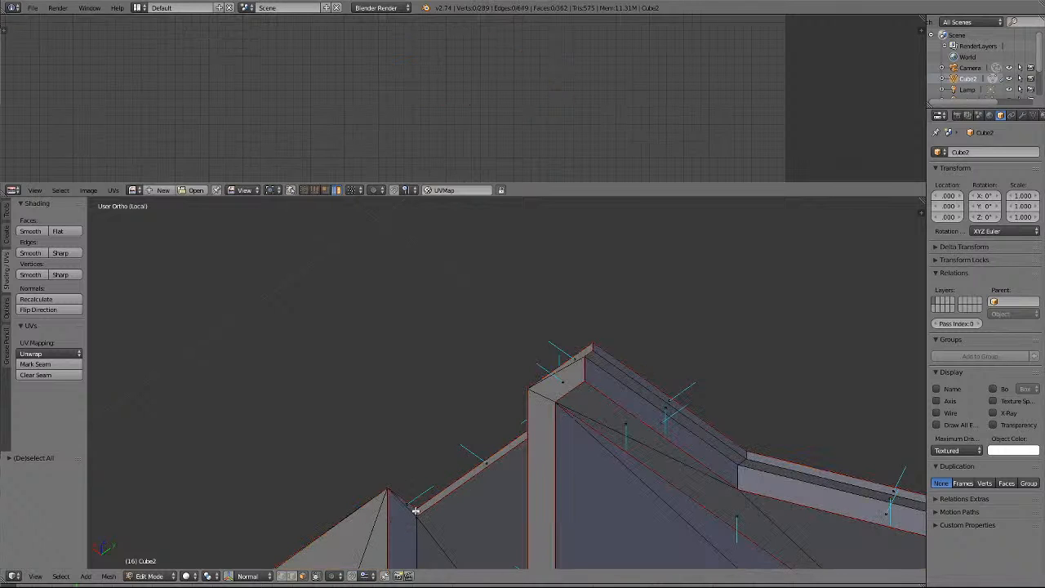
right_click(417, 510)
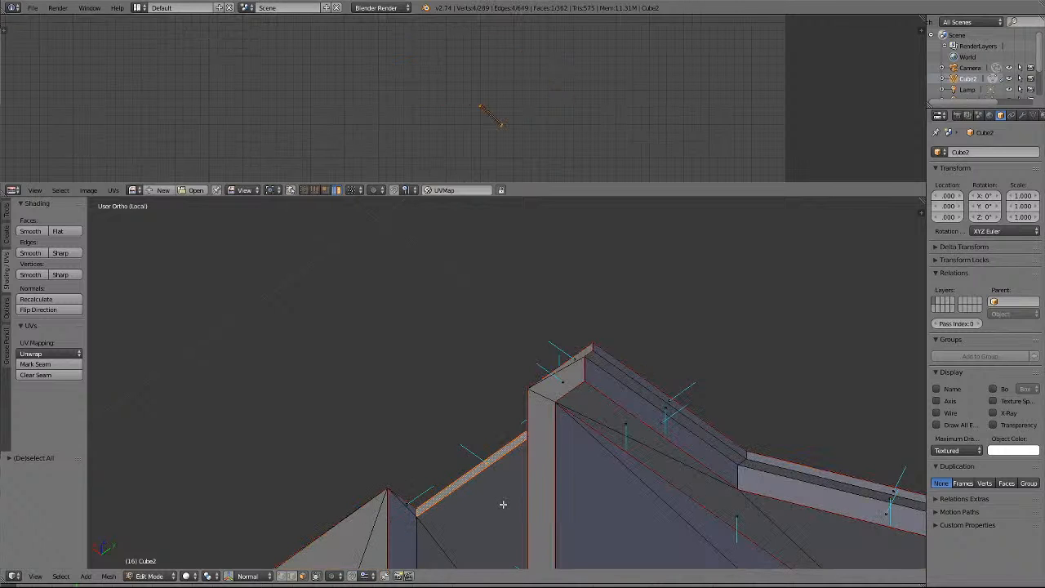
key(a)
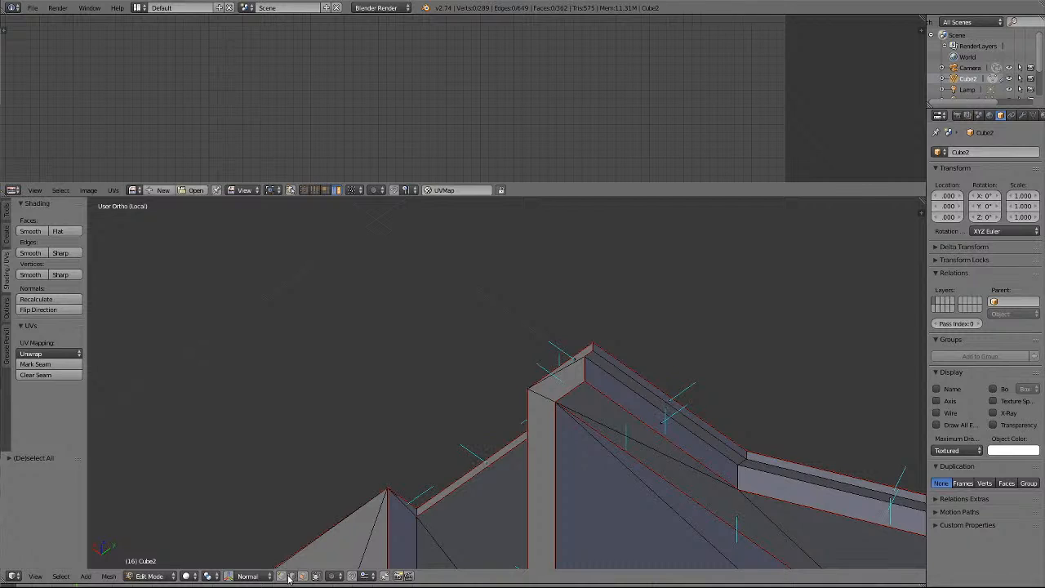
right_click(419, 512)
key(a)
right_click(419, 510)
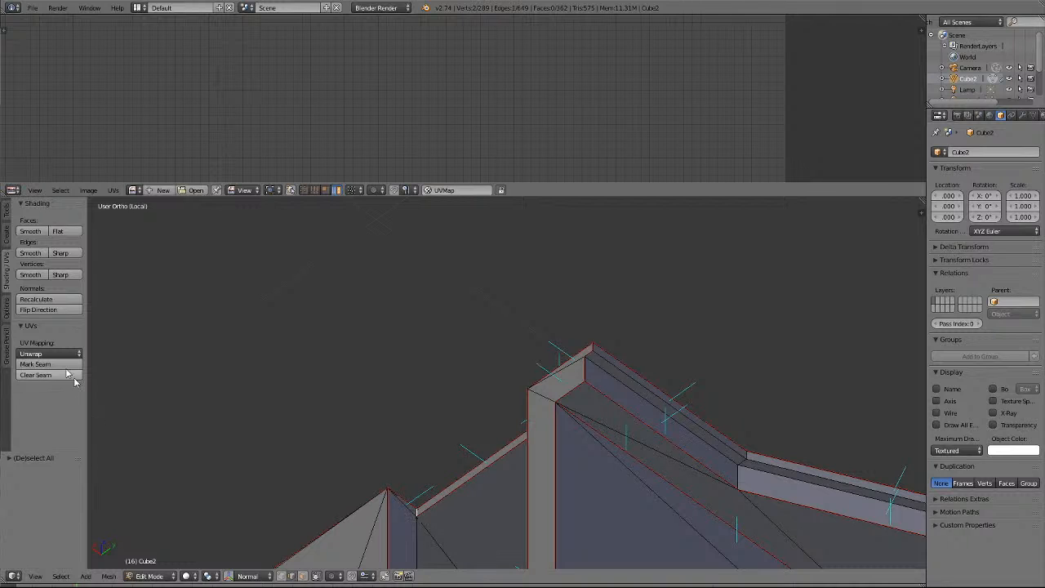
click(33, 365)
key(a)
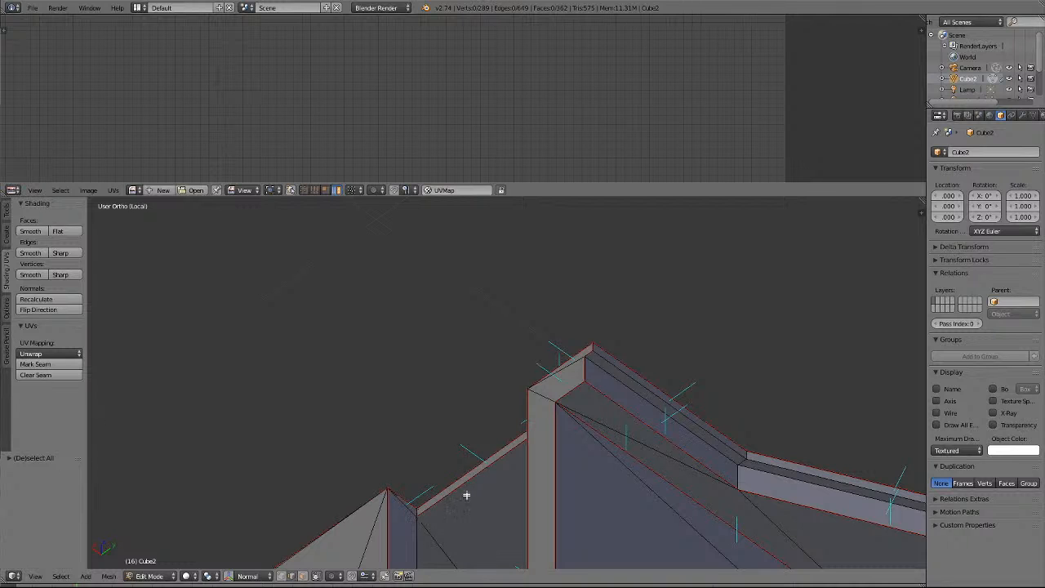
Inspect the seams on the frame's end plate, ribs and side posts from all around to find unmarked edges.
scroll(468, 497, down, 3)
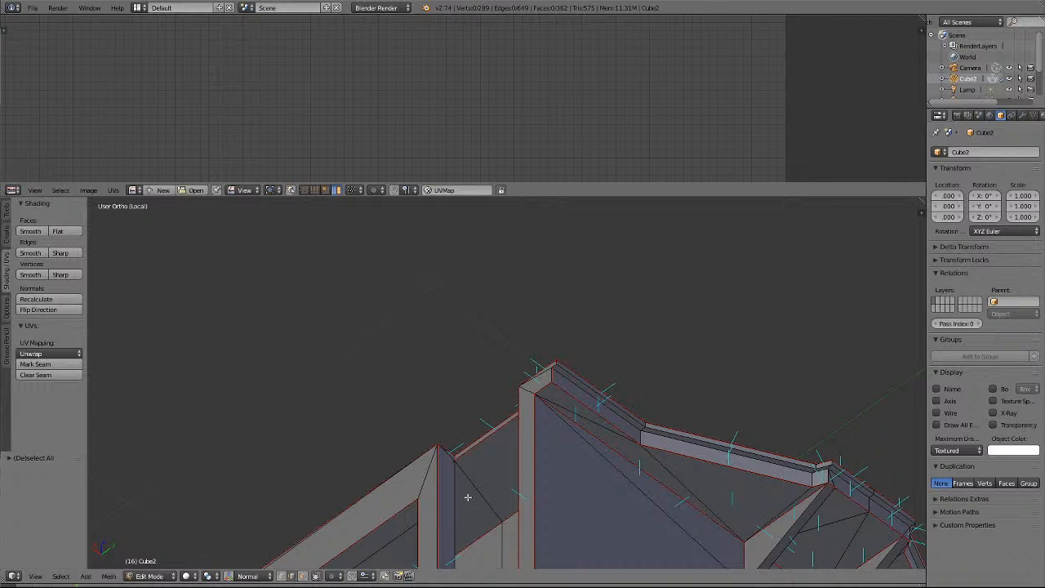
key(KP_4)
key(KP_4)
key(KP_4)
key(KP_4)
key(KP_4)
key(KP_4)
key(KP_4)
key(KP_4)
key(KP_4)
key(KP_4)
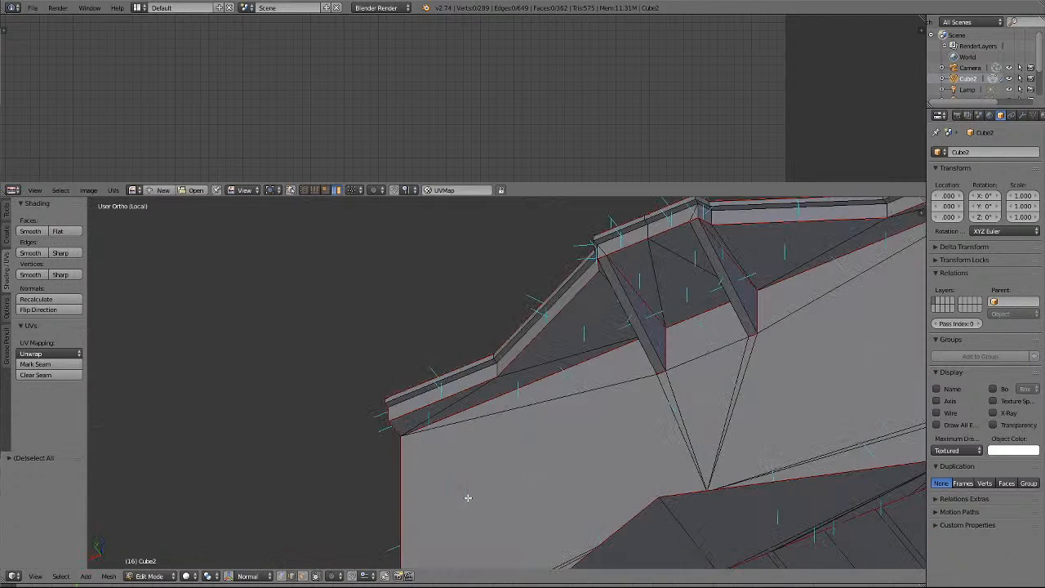
key(KP_4)
key(KP_4)
key(KP_4)
key(KP_4)
key(KP_4)
key(KP_4)
key(KP_4)
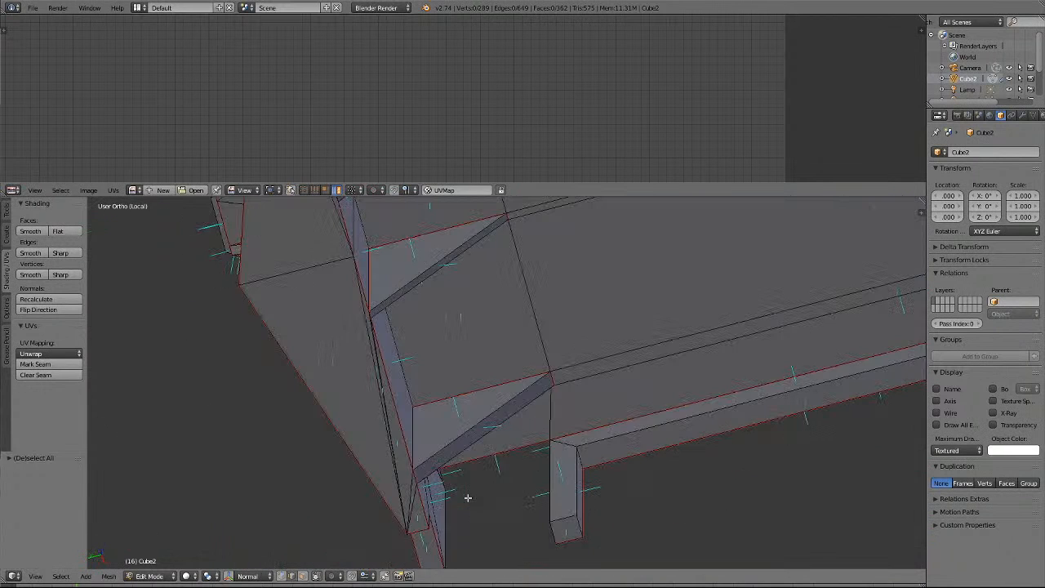
key(KP_8)
key(KP_8)
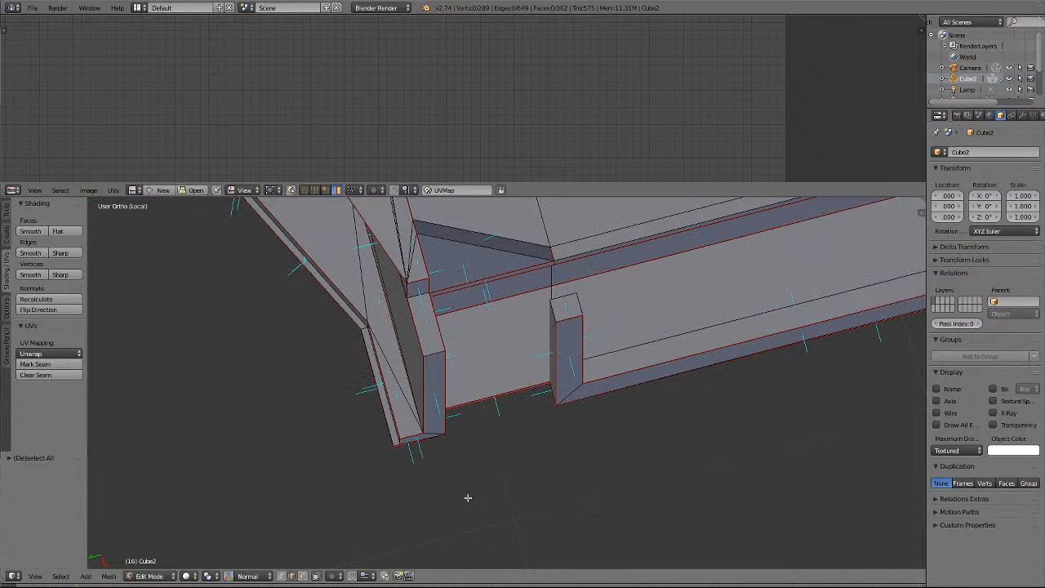
key(KP_8)
key(KP_8)
key(KP_8)
key(KP_8)
key(KP_8)
key(KP_8)
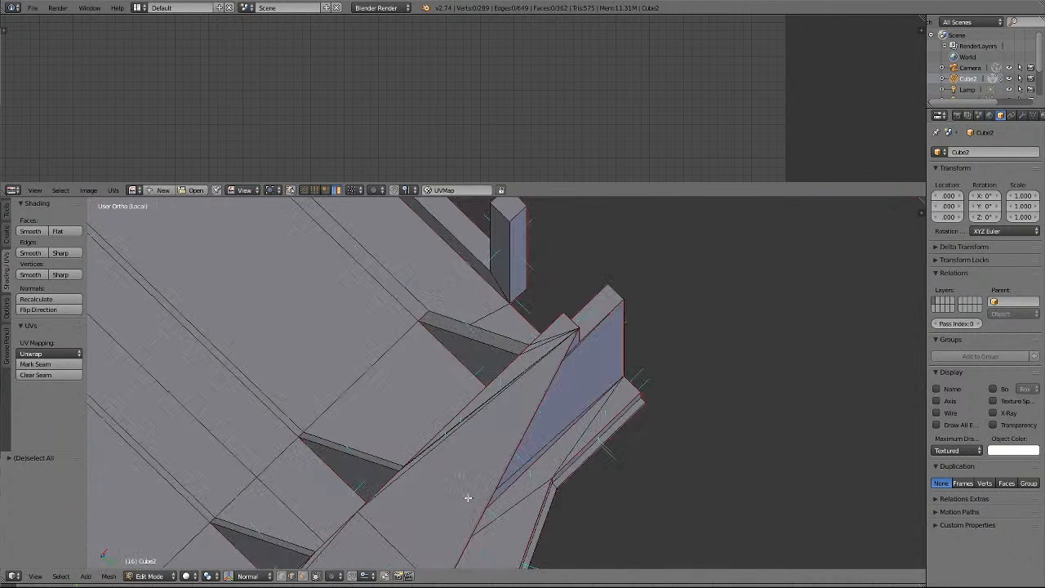
key(KP_4)
key(KP_4)
key(KP_4)
key(KP_4)
key(KP_4)
key(KP_4)
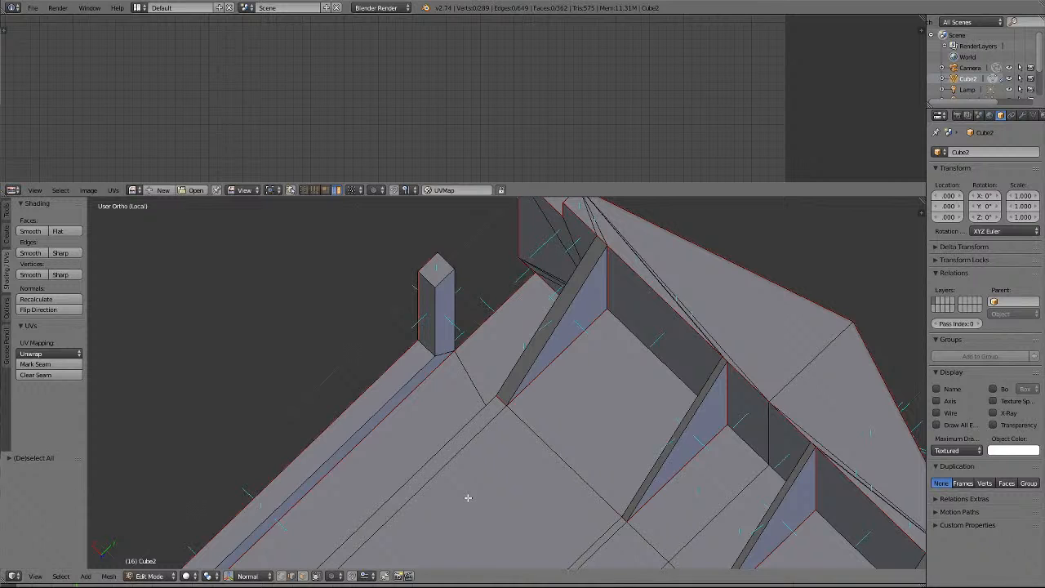
key(KP_4)
key(KP_4)
key(KP_4)
key(KP_4)
key(KP_4)
key(KP_4)
key(KP_4)
key(KP_4)
key(KP_4)
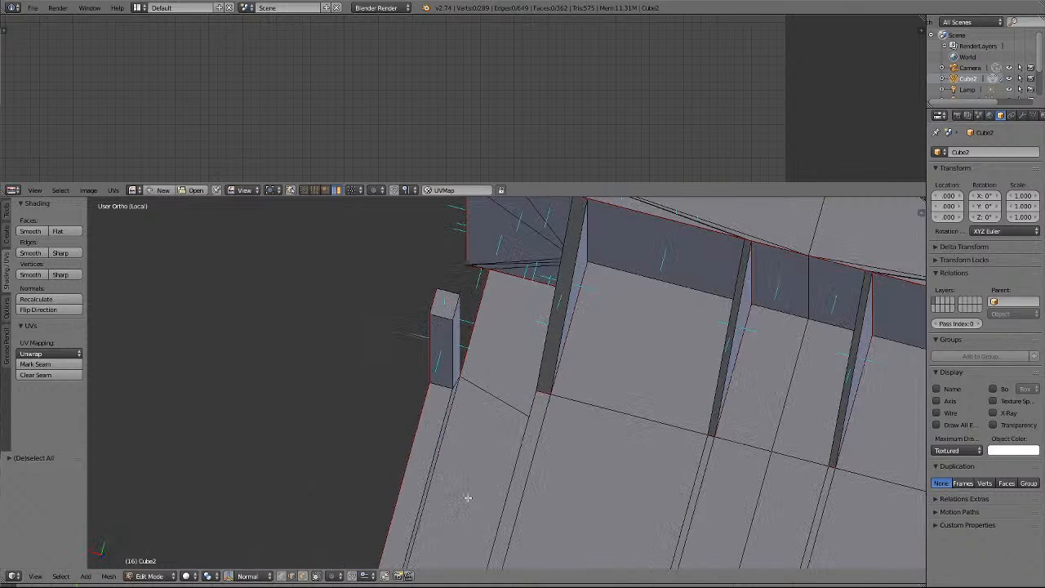
key(KP_4)
key(KP_4)
key(KP_4)
key(KP_4)
key(KP_4)
key(KP_4)
key(KP_4)
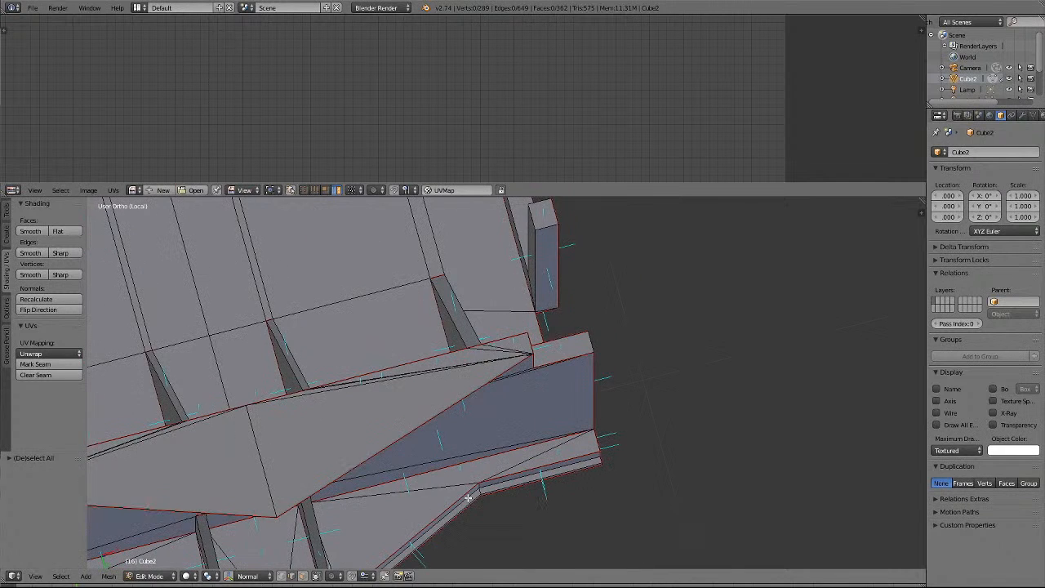
key(KP_4)
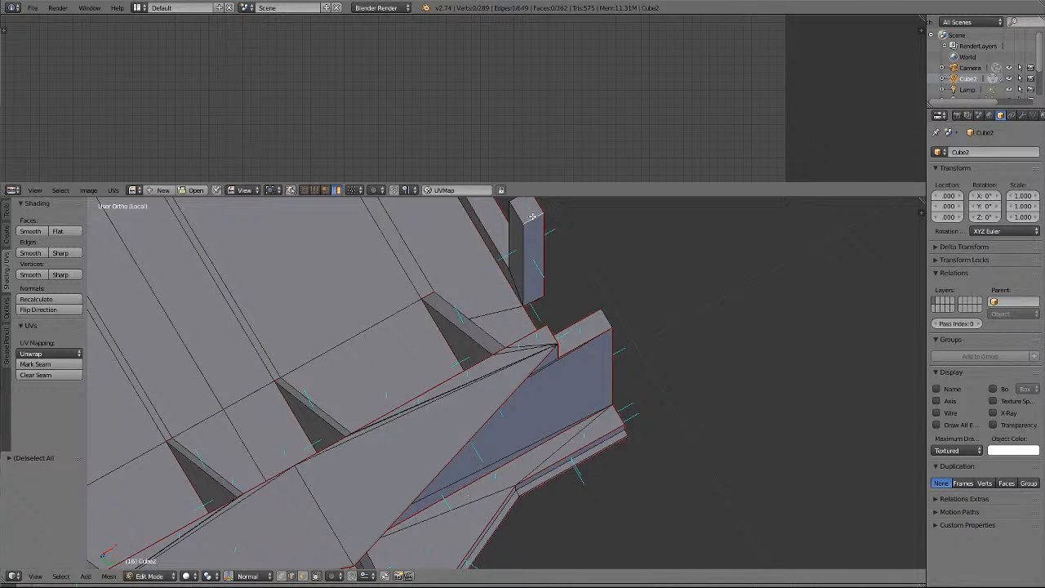
Mark one edge of the small end cap on the side post as a seam and clear the selection.
scroll(532, 216, down, 5)
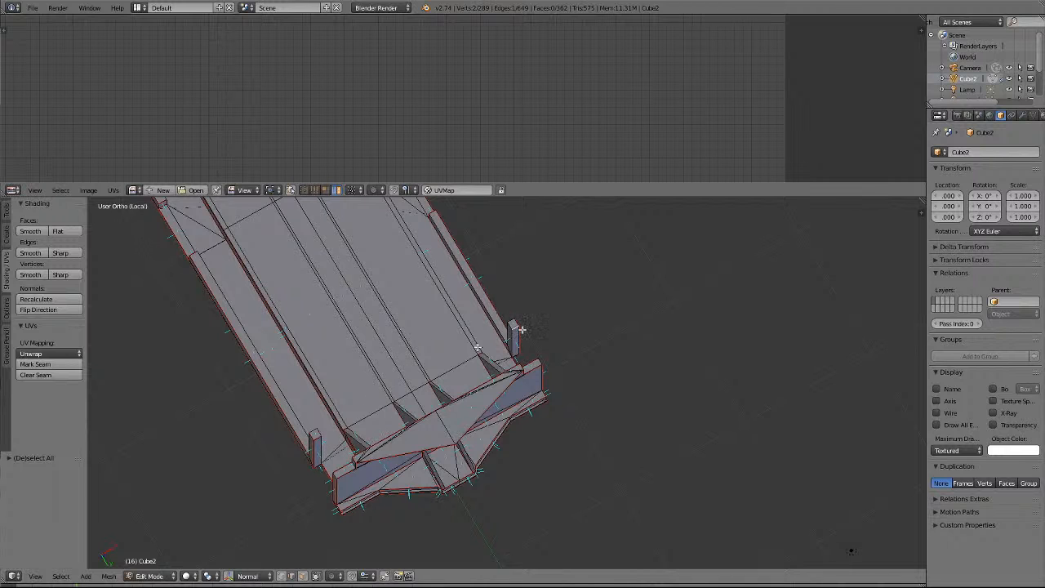
scroll(558, 316, up, 4)
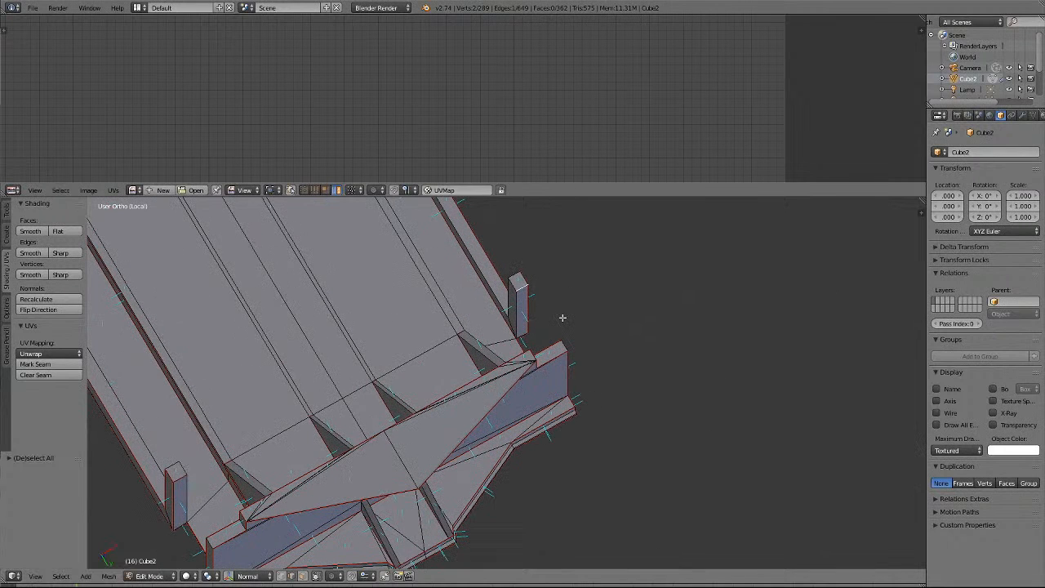
click(45, 365)
key(a)
scroll(448, 326, down, 4)
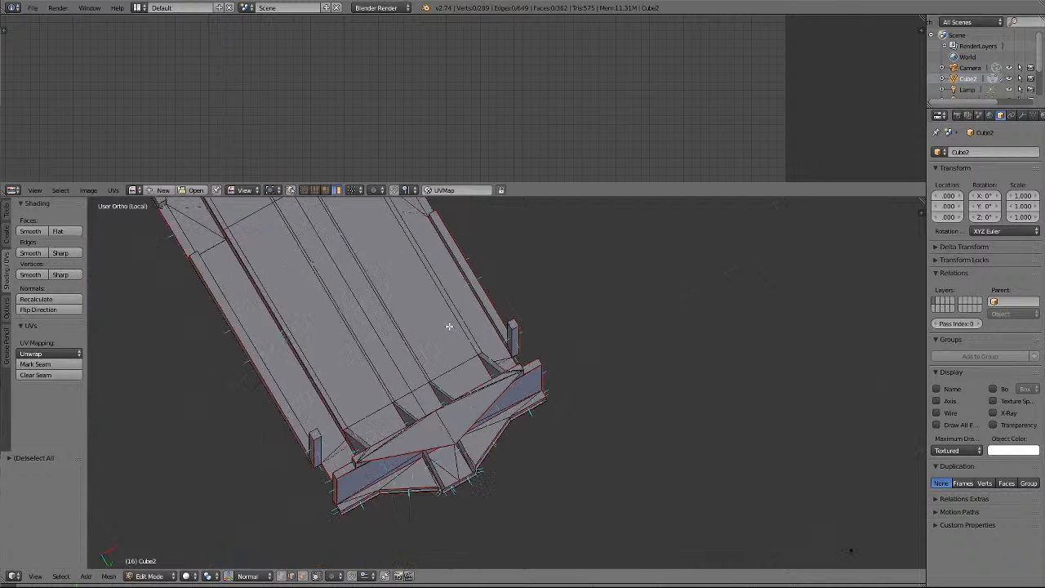
Mark one end-cap edge on each of the two side posts at the frame's opposite end as seams and clear the selection.
scroll(449, 326, down, 2)
shift+scroll(449, 326, up, 20)
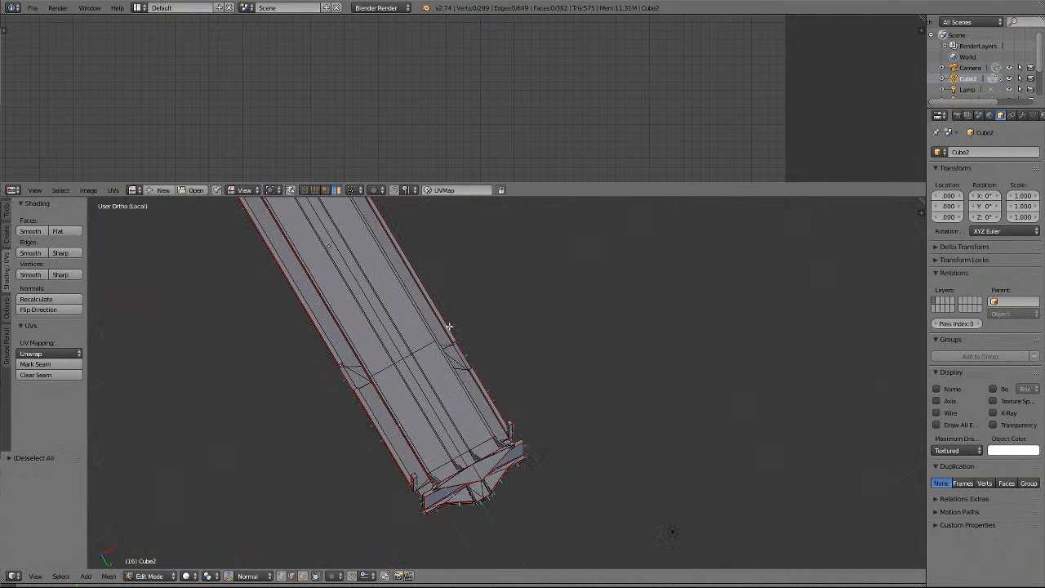
shift+scroll(356, 362, up, 8)
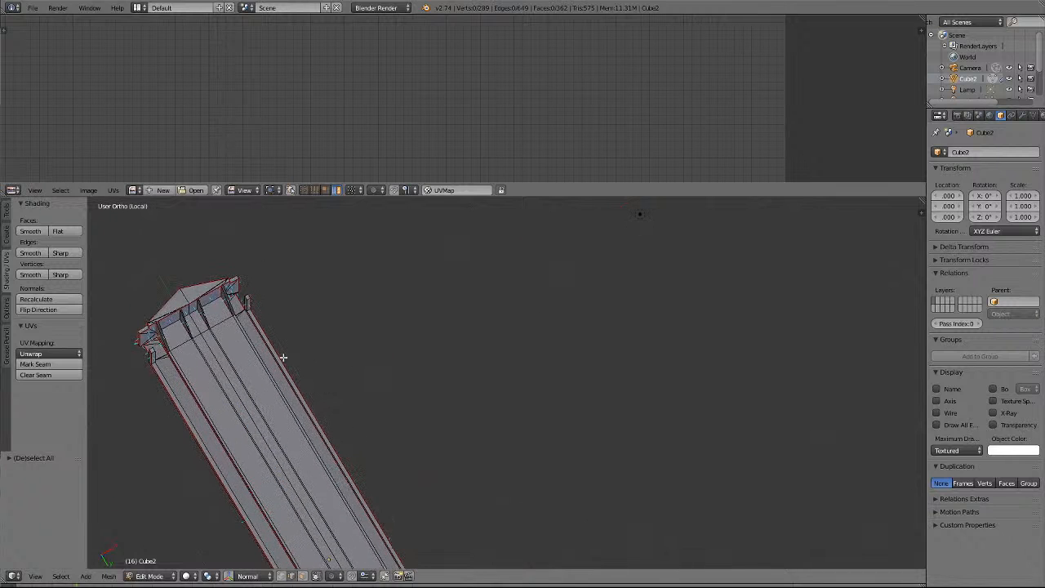
ctrl+scroll(283, 357, down, 14)
scroll(348, 353, up, 6)
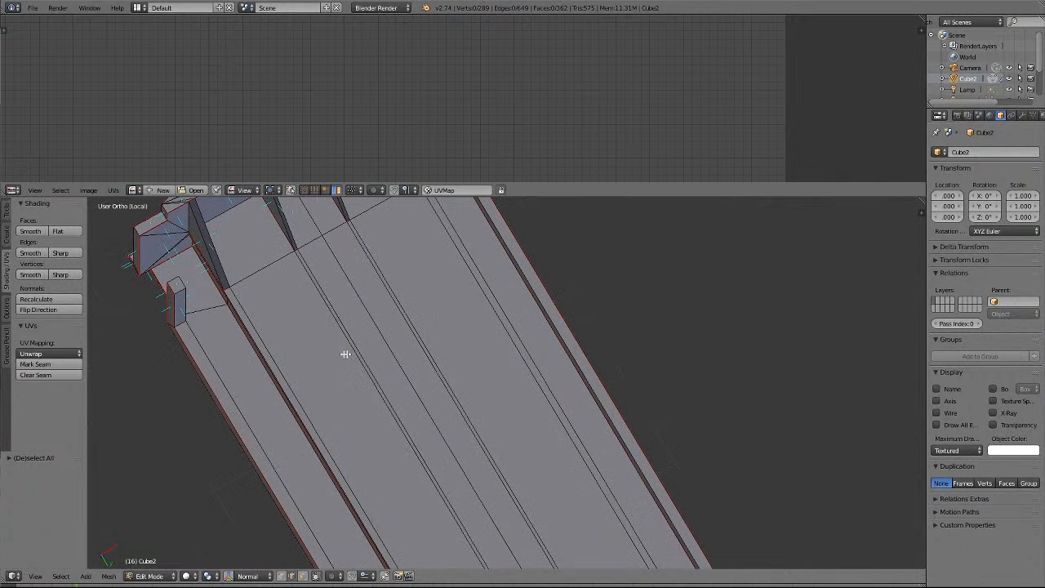
right_click(173, 281)
shift+scroll(437, 336, up, 8)
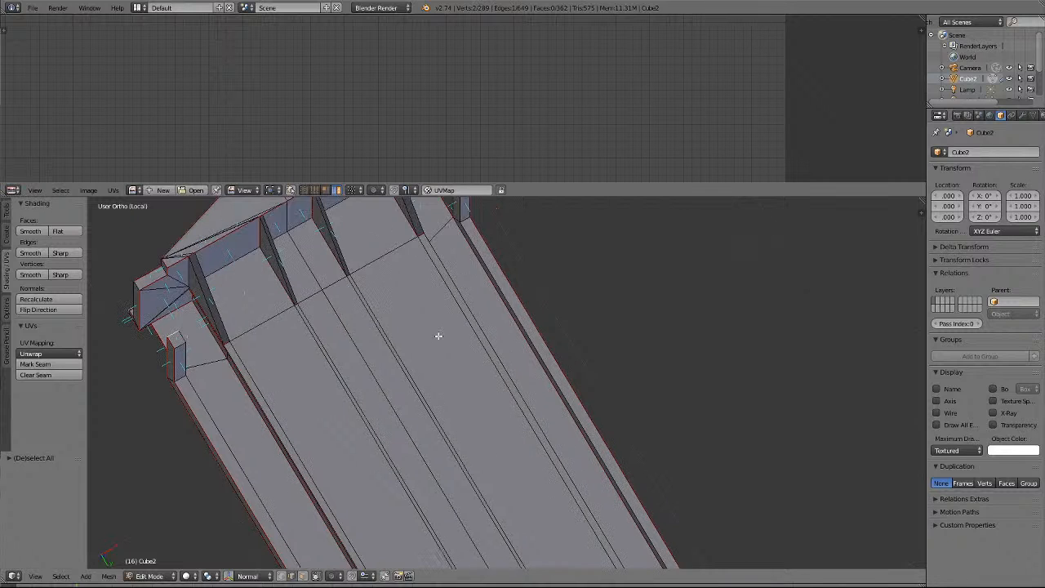
shift+right_click(460, 285)
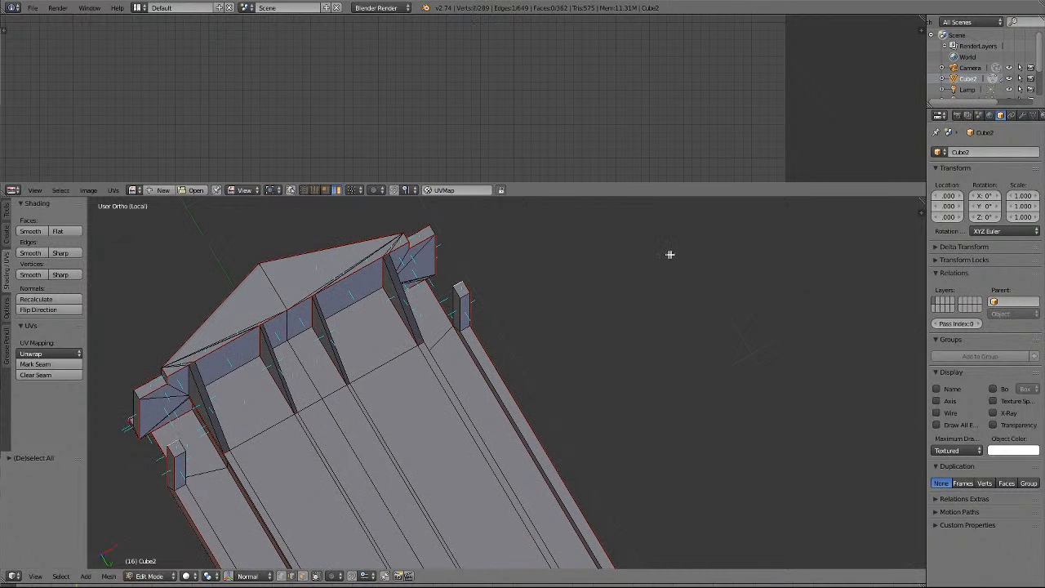
click(30, 365)
key(a)
Examine the marked seams along the frame's underside, end plates, ribs and posts from several angles.
scroll(462, 384, down, 3)
key(KP_8)
key(KP_8)
key(KP_8)
key(KP_8)
key(KP_8)
key(KP_8)
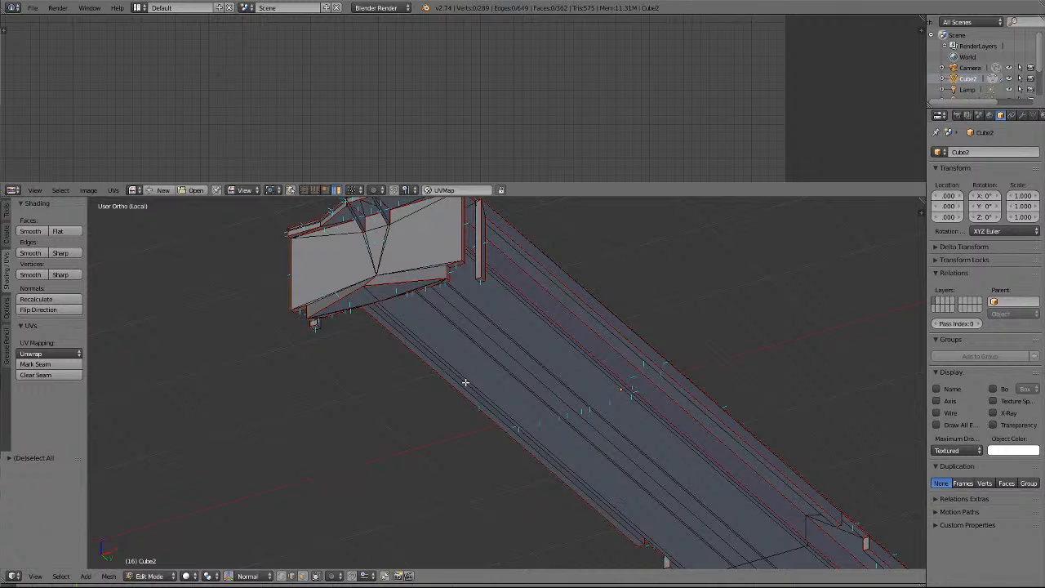
key(KP_6)
key(KP_6)
key(KP_6)
key(KP_6)
key(KP_6)
key(KP_6)
key(KP_6)
key(KP_6)
key(KP_6)
key(KP_6)
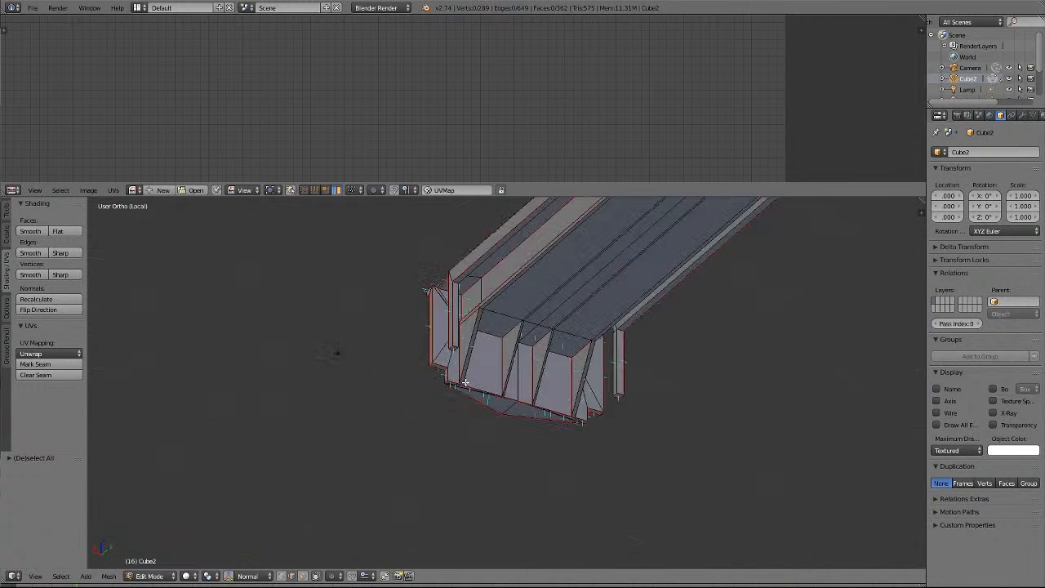
key(KP_6)
key(KP_6)
key(KP_6)
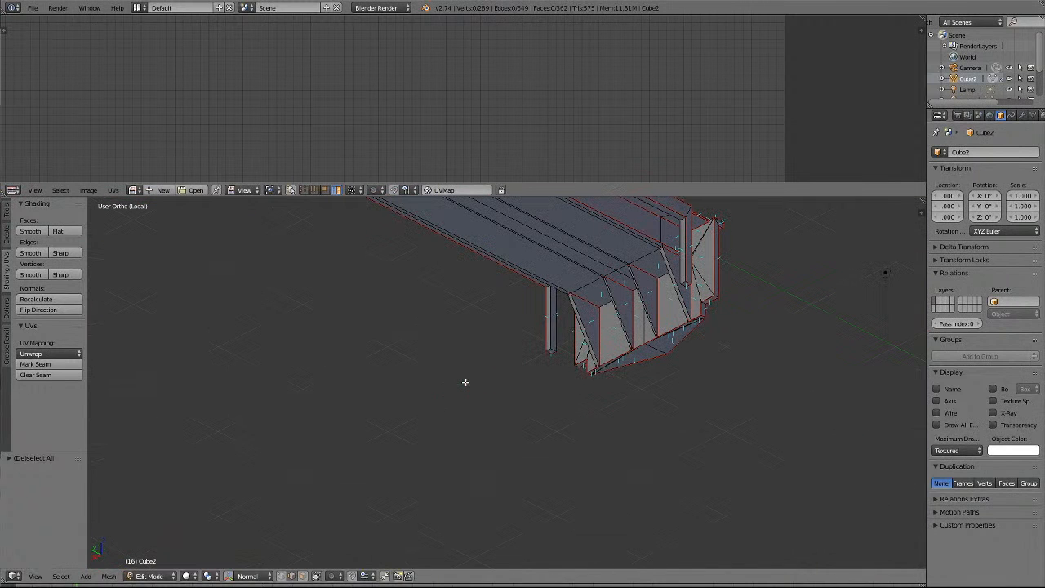
key(KP_8)
key(KP_8)
key(KP_8)
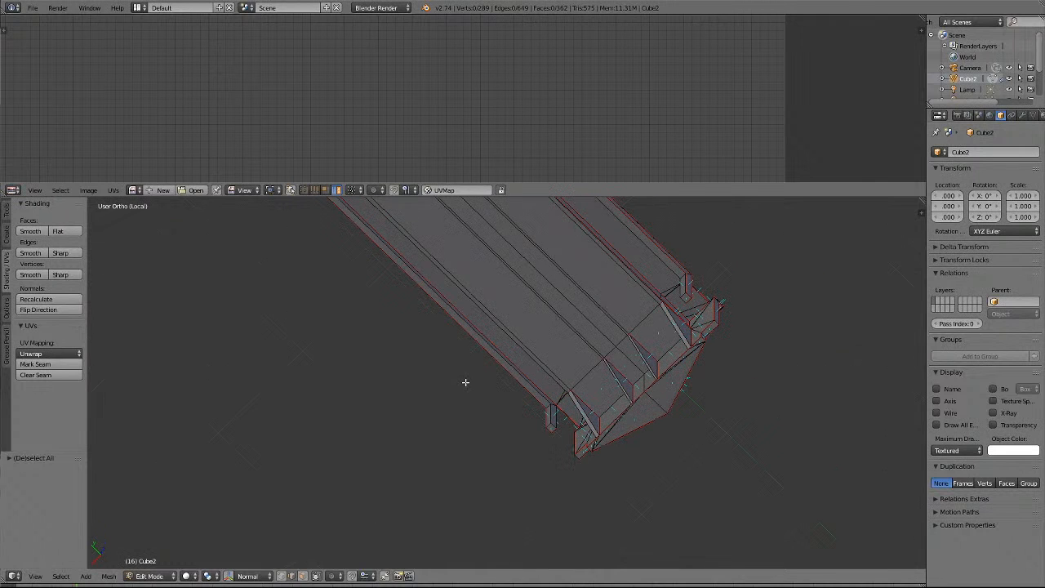
key(KP_6)
key(KP_6)
key(KP_6)
key(KP_6)
key(KP_6)
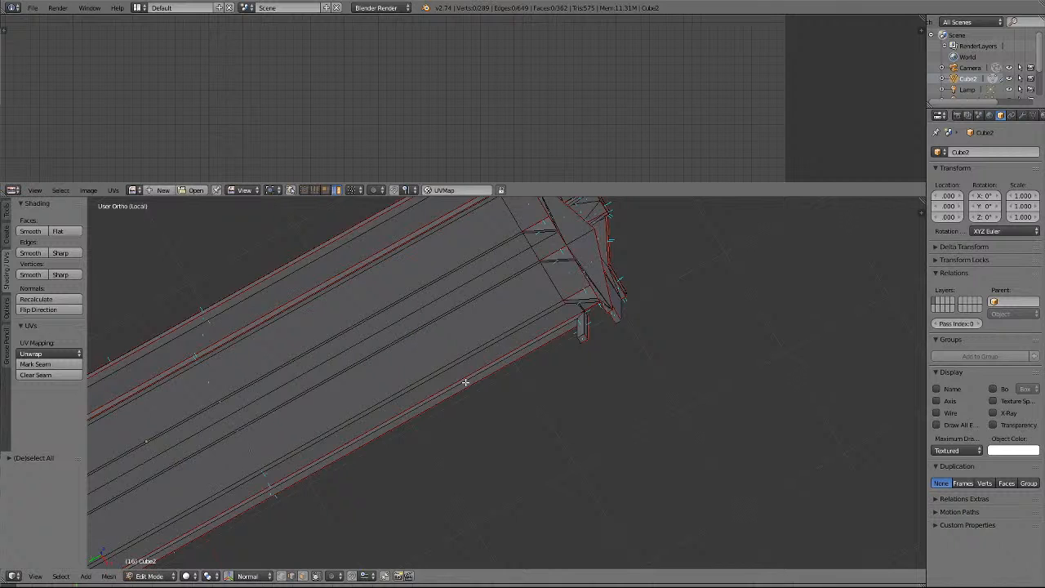
key(KP_6)
key(KP_6)
key(KP_6)
key(KP_6)
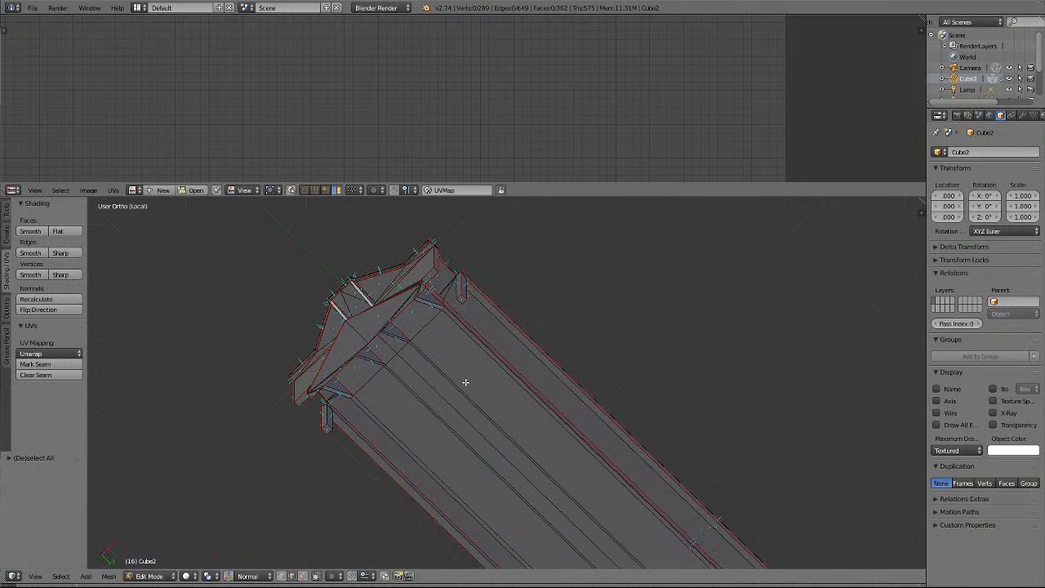
key(KP_6)
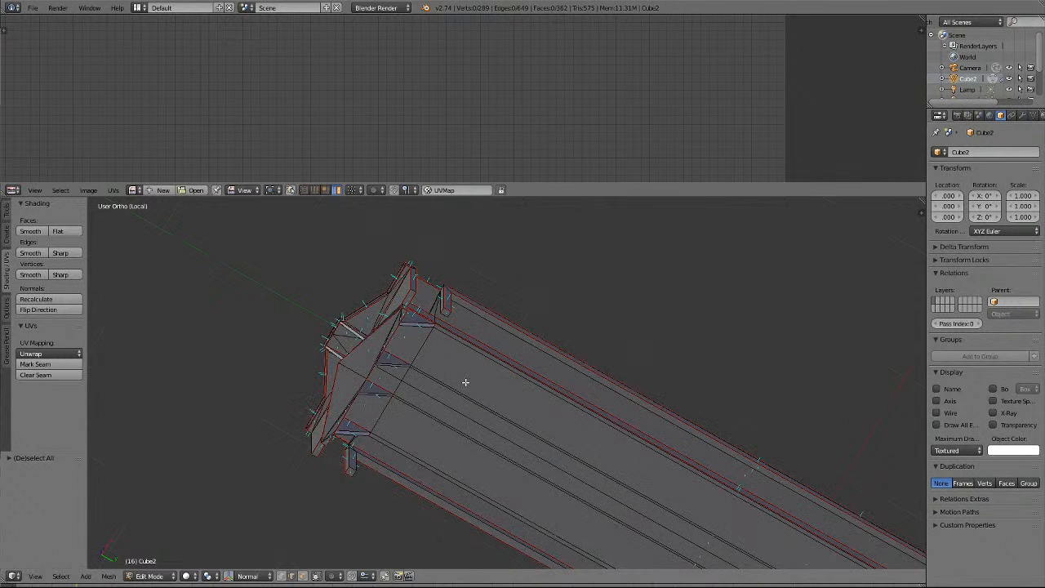
Enlarge the UV editor, select the whole Cube2 mesh and unwrap it again along the marked seams.
drag(587, 186, 625, 543)
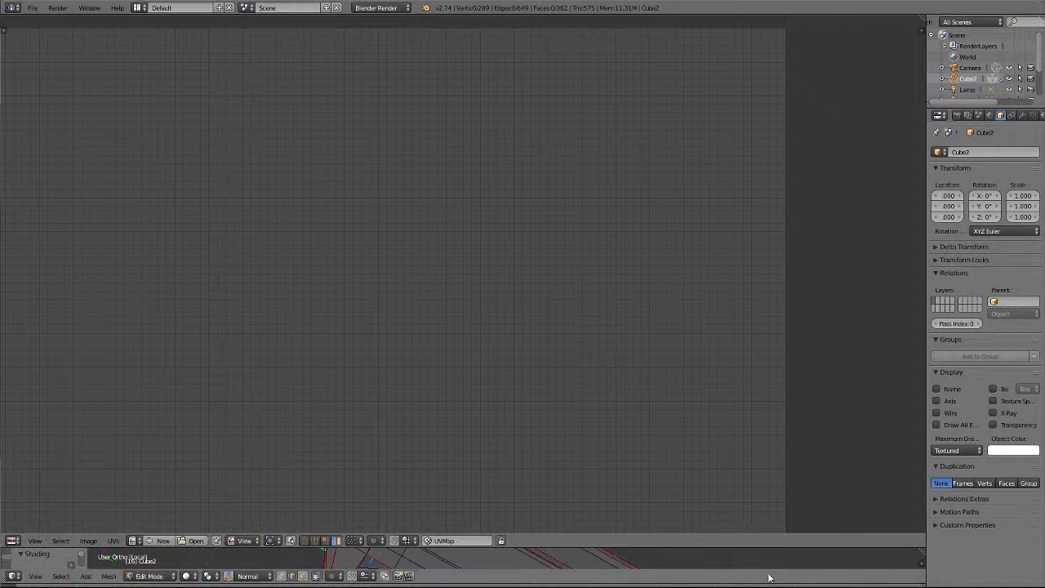
key(a)
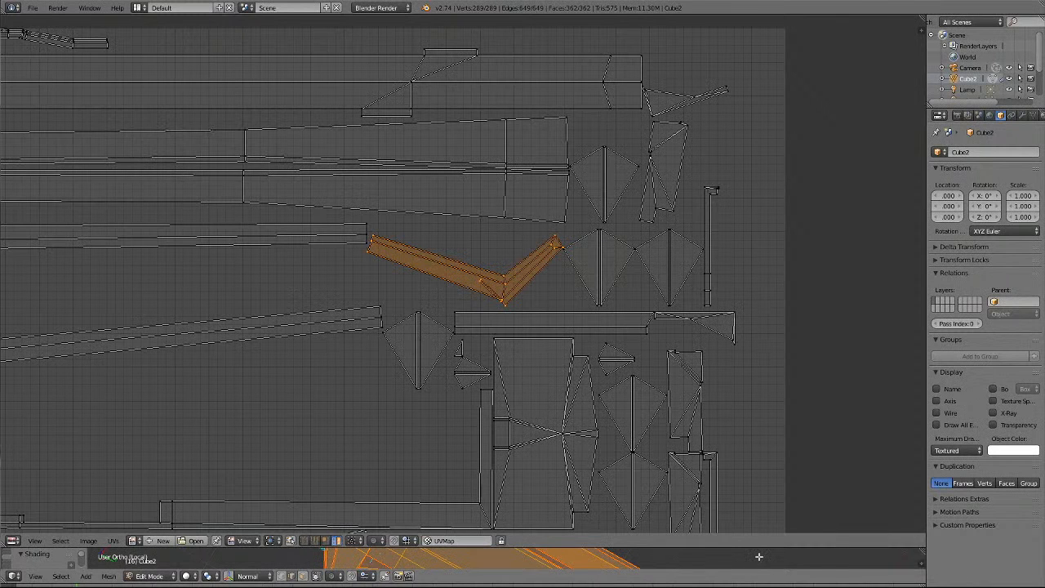
click(113, 542)
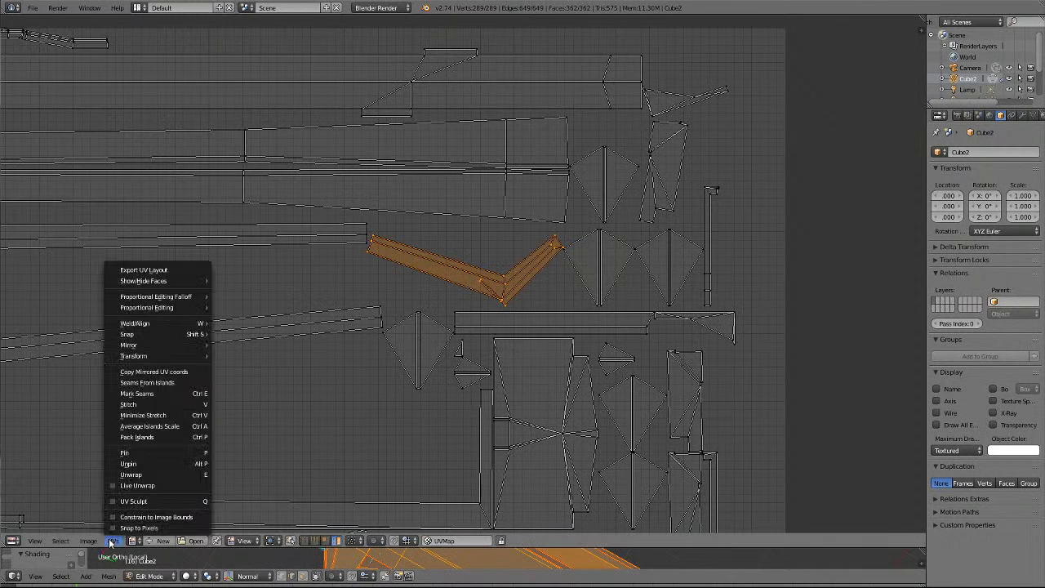
click(132, 475)
Examine the newly unwrapped UV layout as a whole and close up, with all islands selected and deselected.
scroll(226, 389, down, 4)
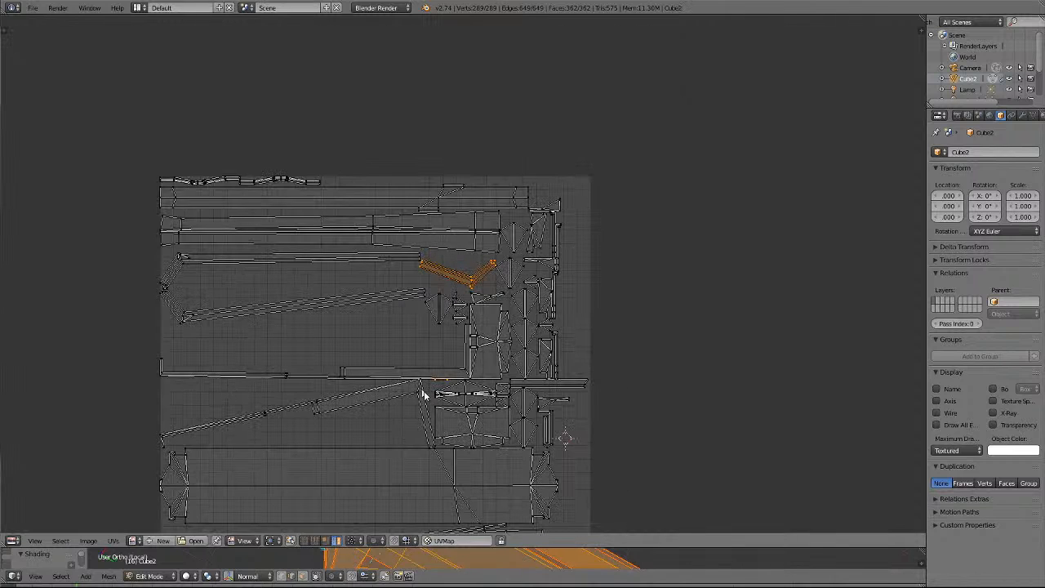
scroll(442, 392, up, 4)
scroll(442, 396, down, 6)
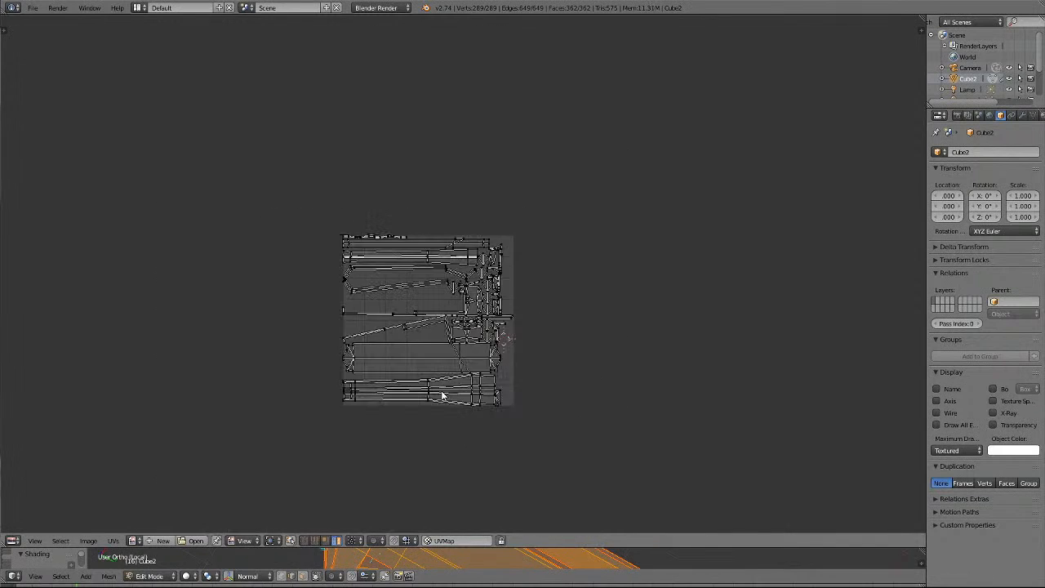
scroll(442, 396, up, 3)
scroll(441, 396, up, 4)
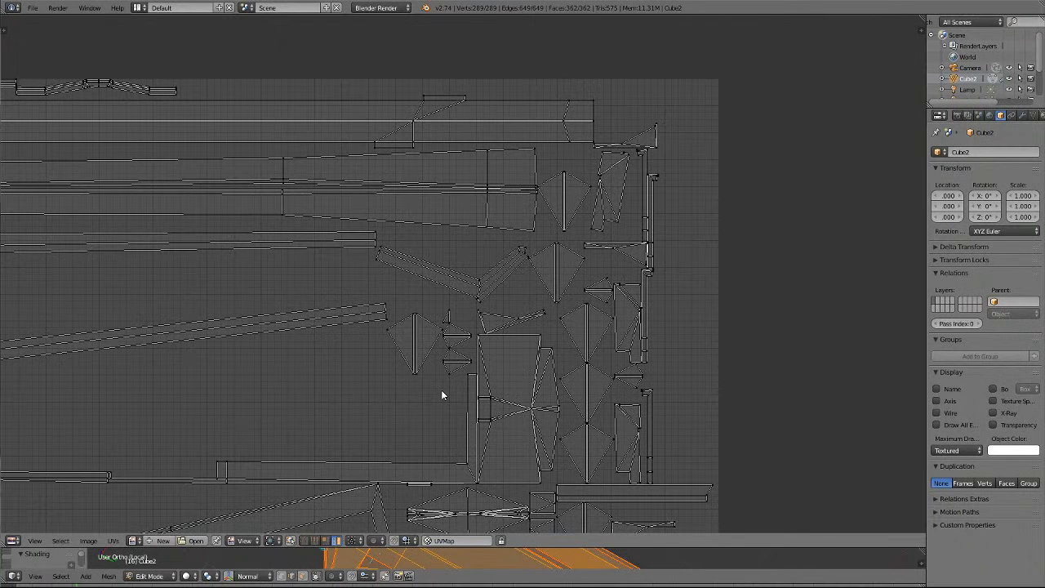
key(a)
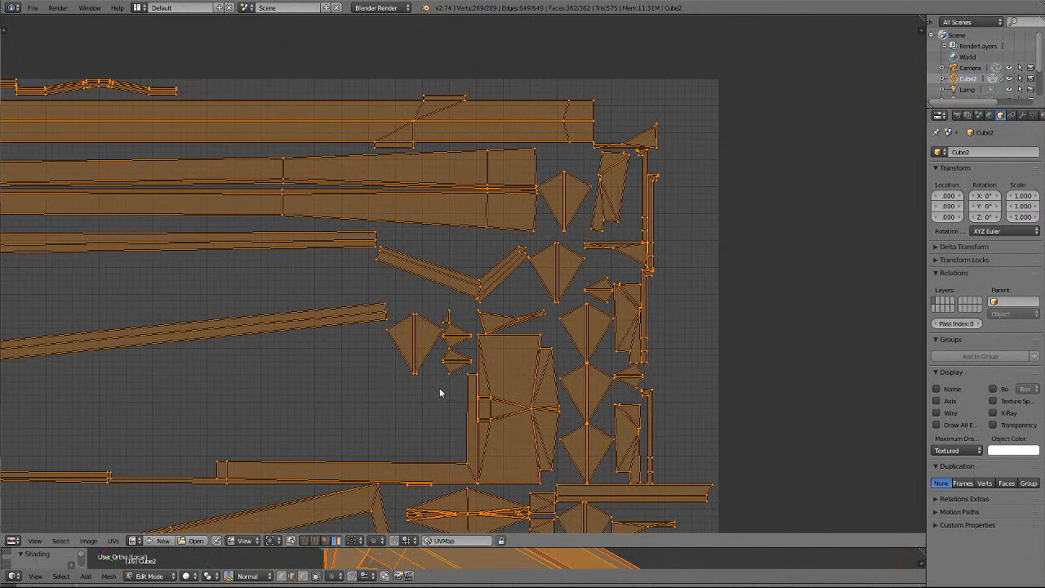
scroll(436, 387, down, 4)
key(a)
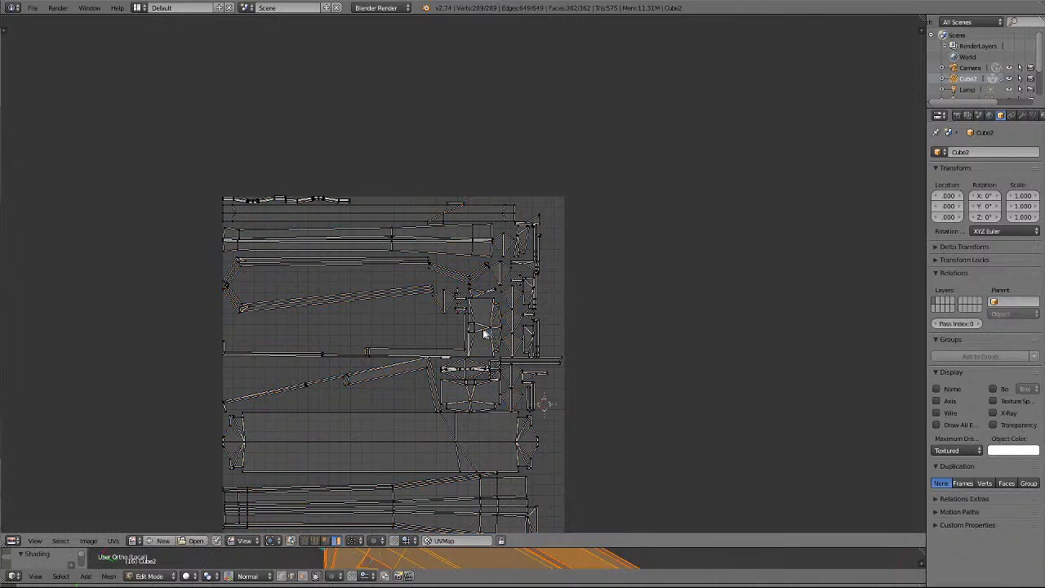
Select individual UV islands, including the flat triangular one near the layout's middle, and examine their shapes and spacing.
key(l)
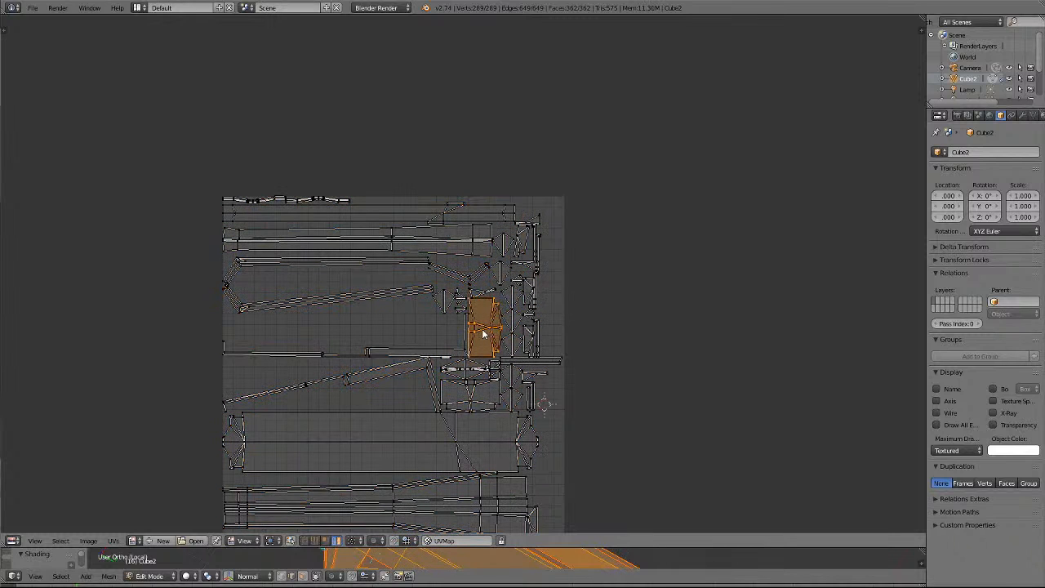
key(l)
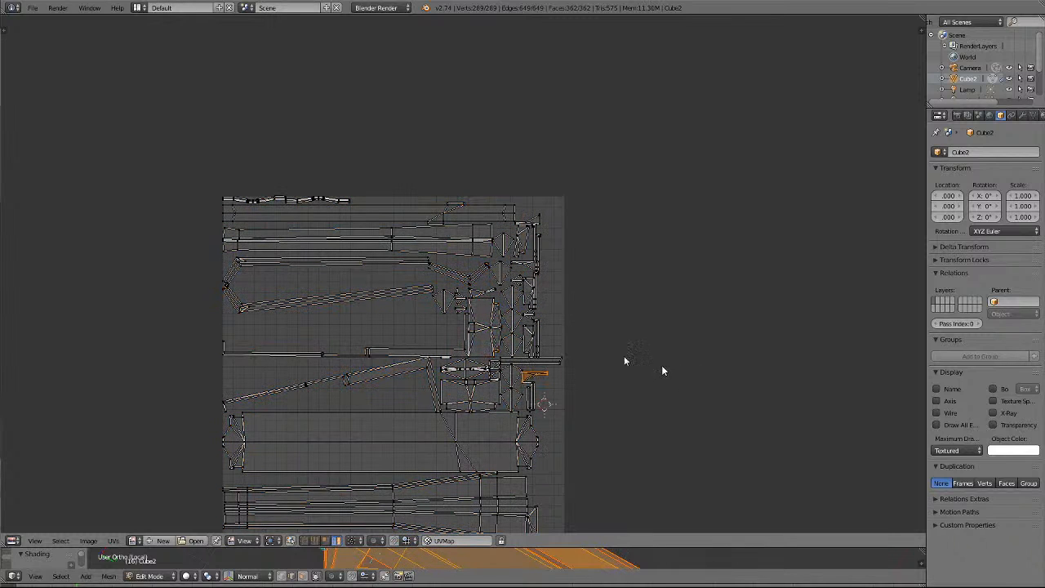
key(l)
key(KP_Decimal)
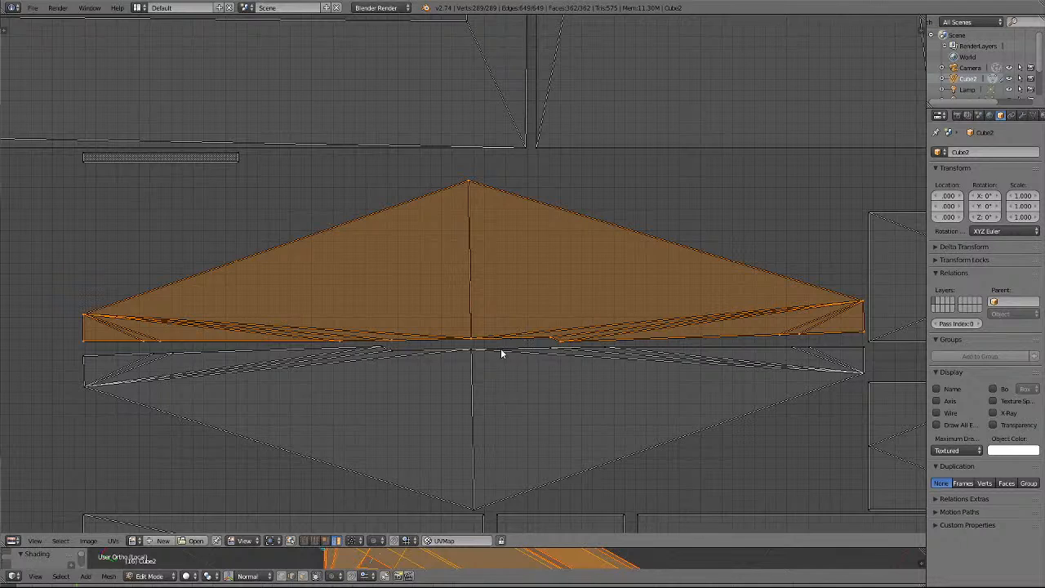
scroll(500, 352, down, 4)
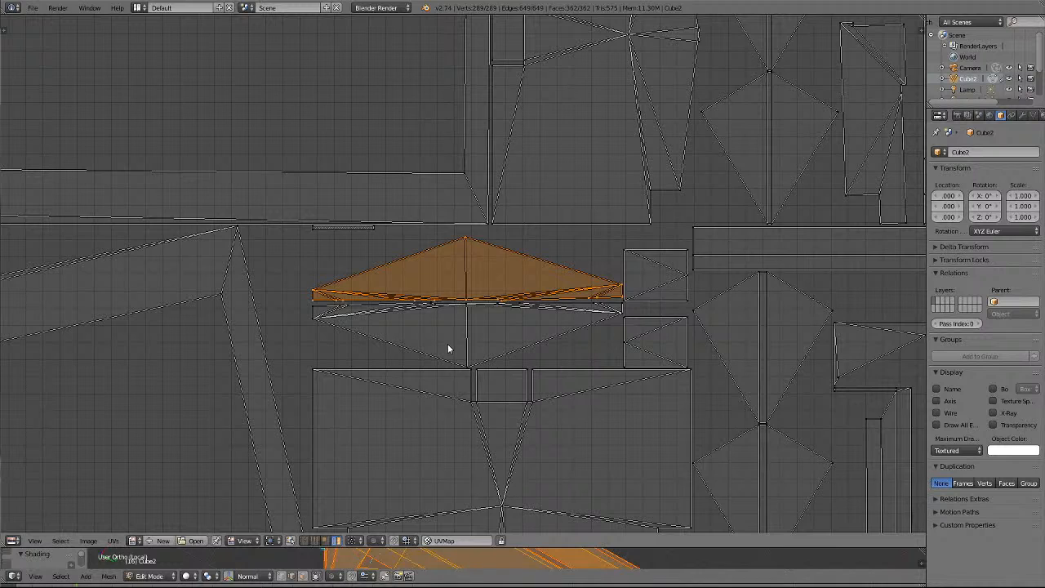
scroll(448, 349, down, 4)
scroll(447, 348, down, 2)
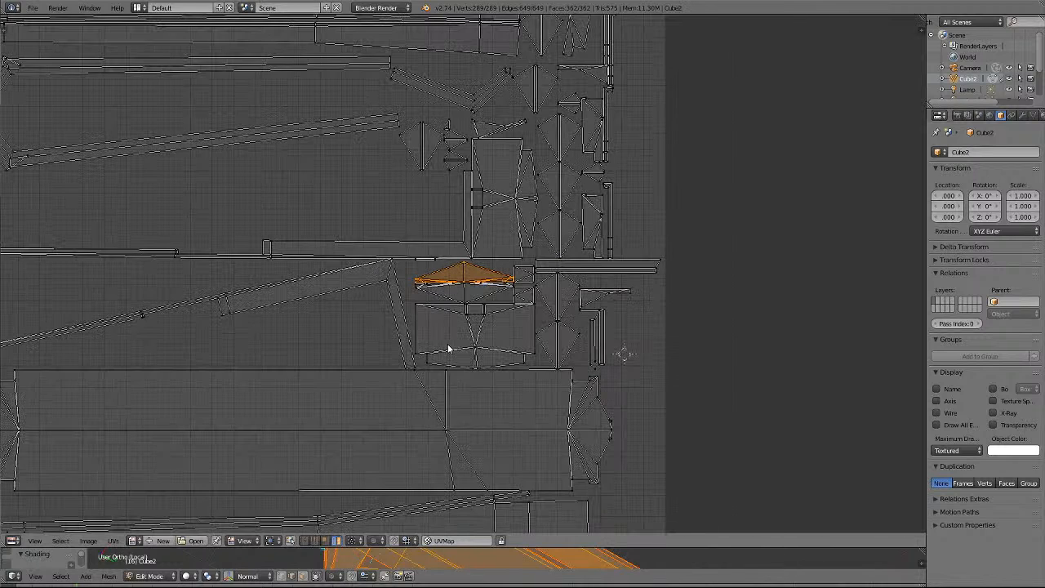
scroll(448, 349, down, 1)
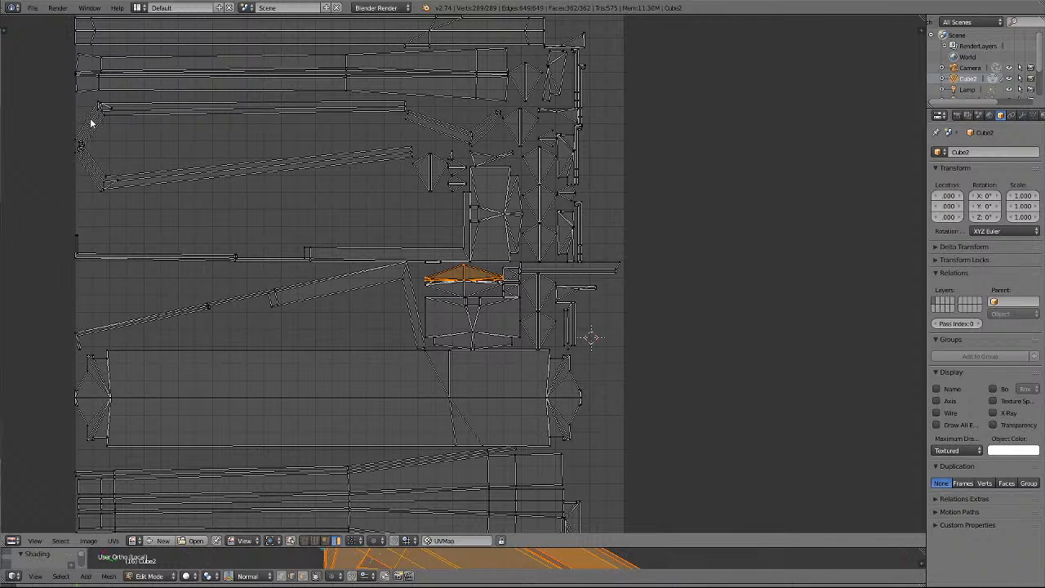
scroll(298, 276, down, 2)
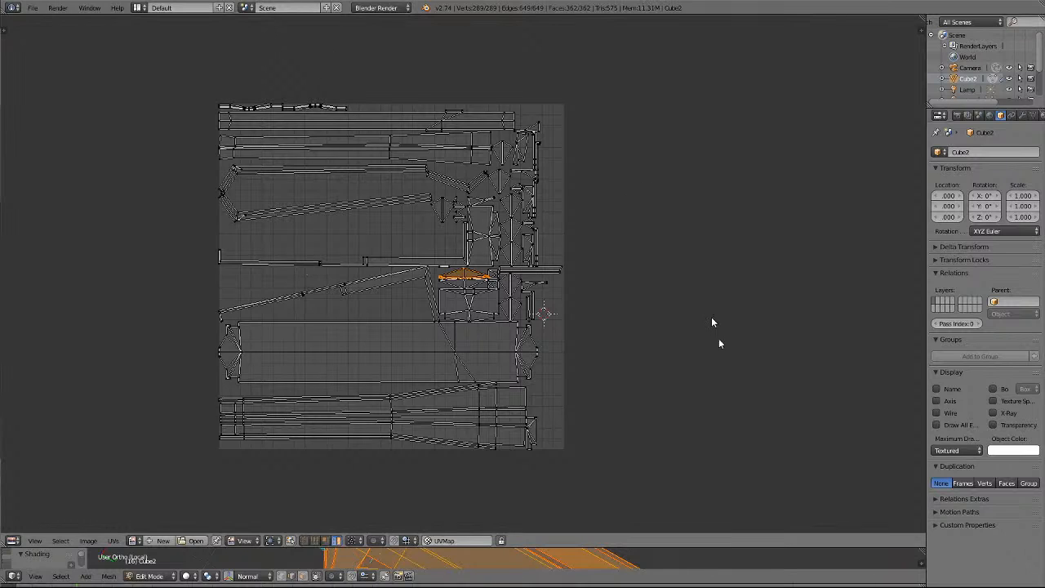
Shrink the UV editor to a narrow strip so the 3D view fills most of the workspace.
drag(694, 545, 682, 50)
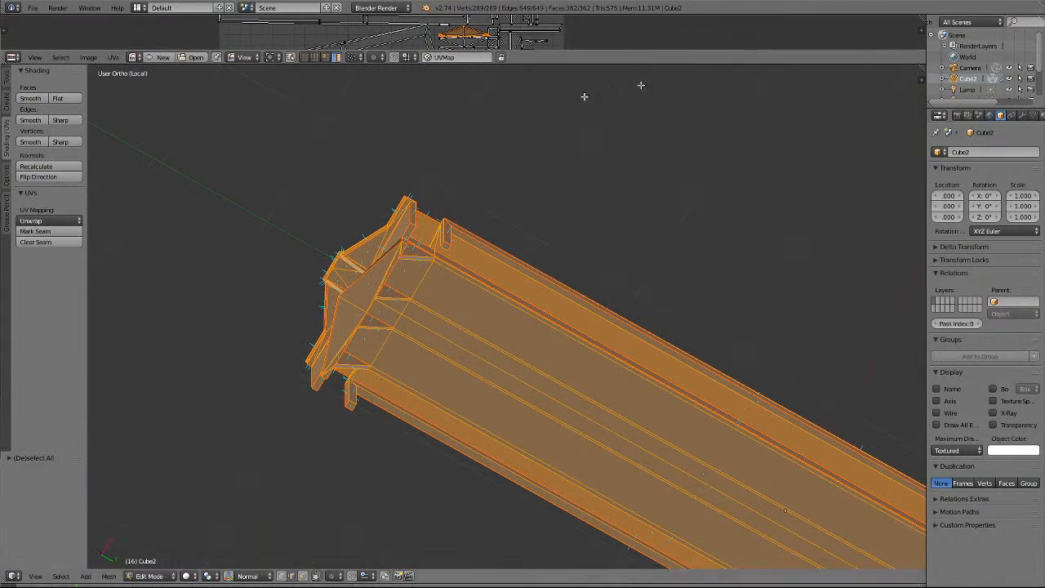
click(32, 8)
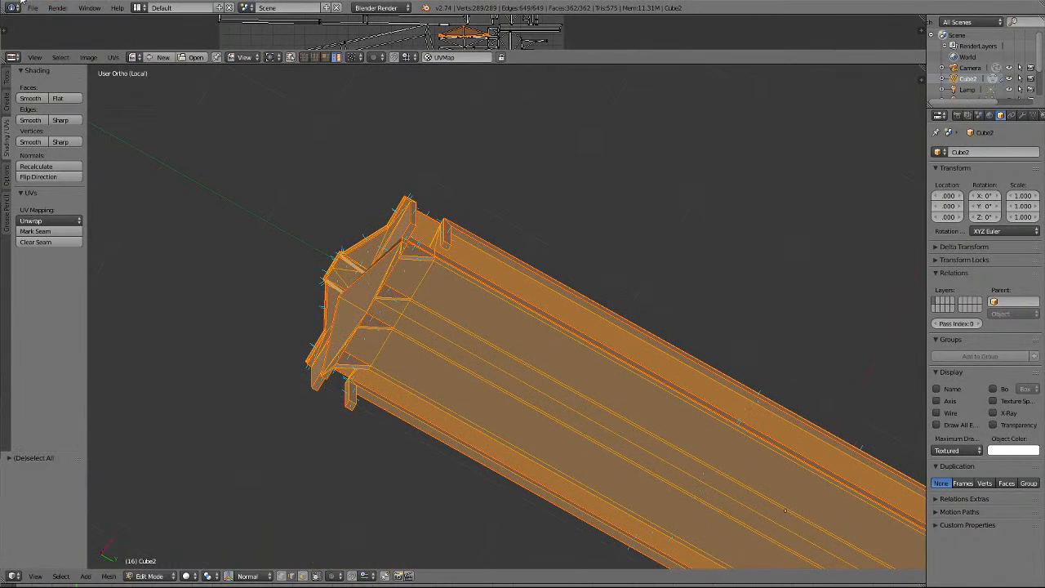
click(32, 9)
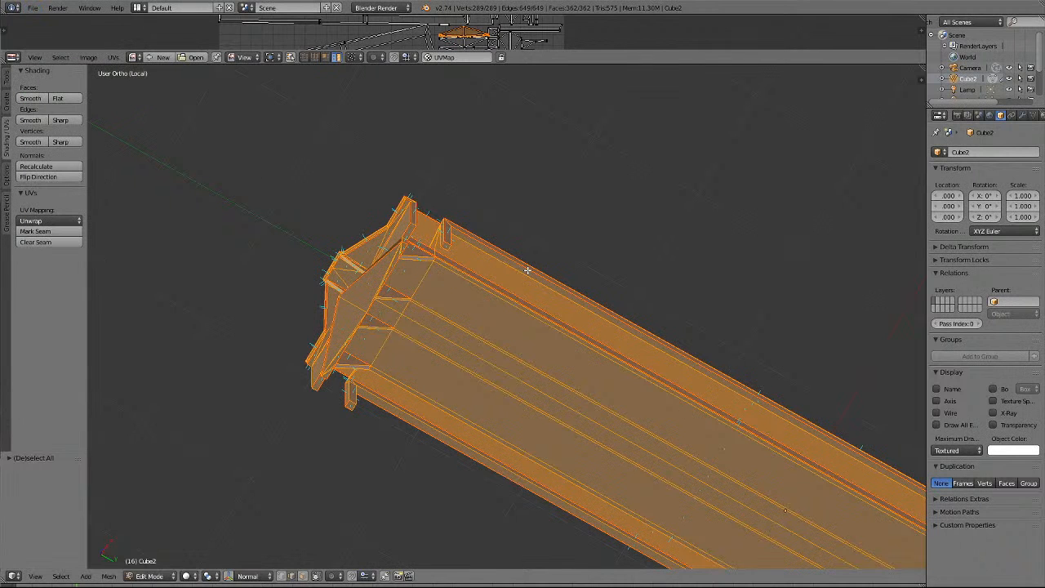
Inspect the frame's deck, end plate and side posts from above along its full length.
key(KP_8)
key(KP_8)
key(KP_8)
key(KP_8)
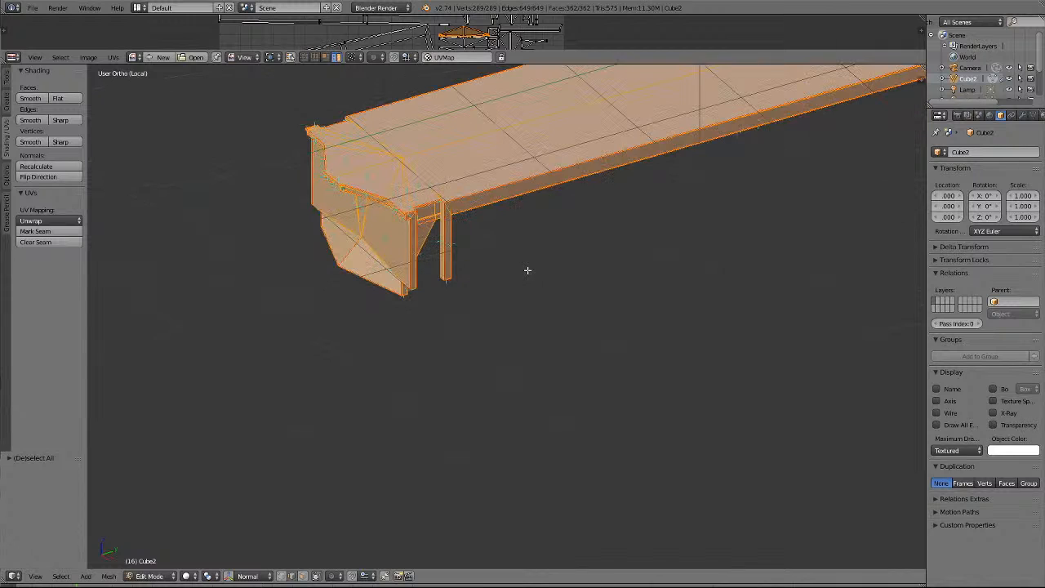
scroll(539, 245, up, 5)
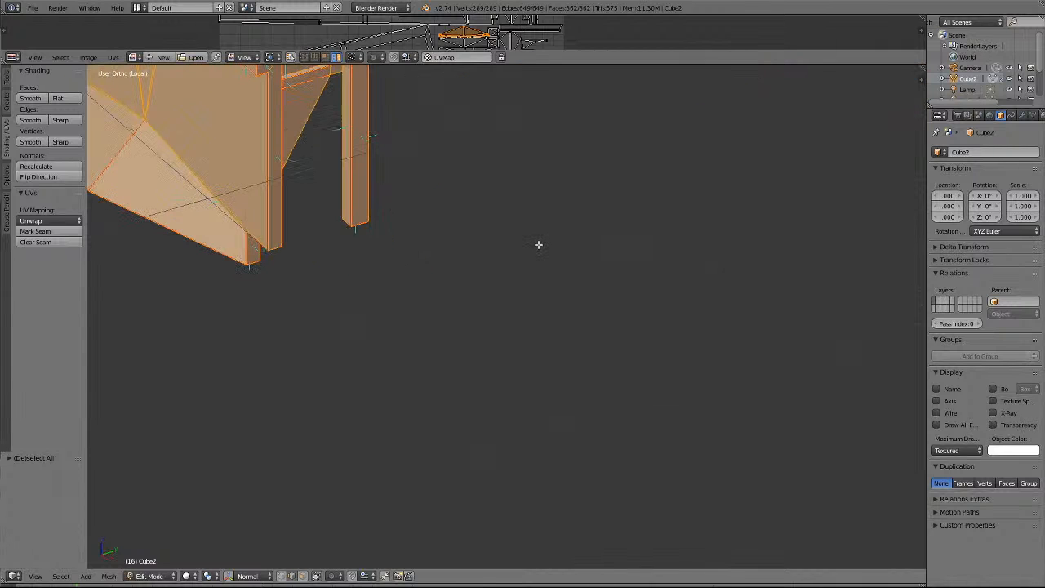
scroll(539, 245, down, 1)
scroll(538, 244, down, 5)
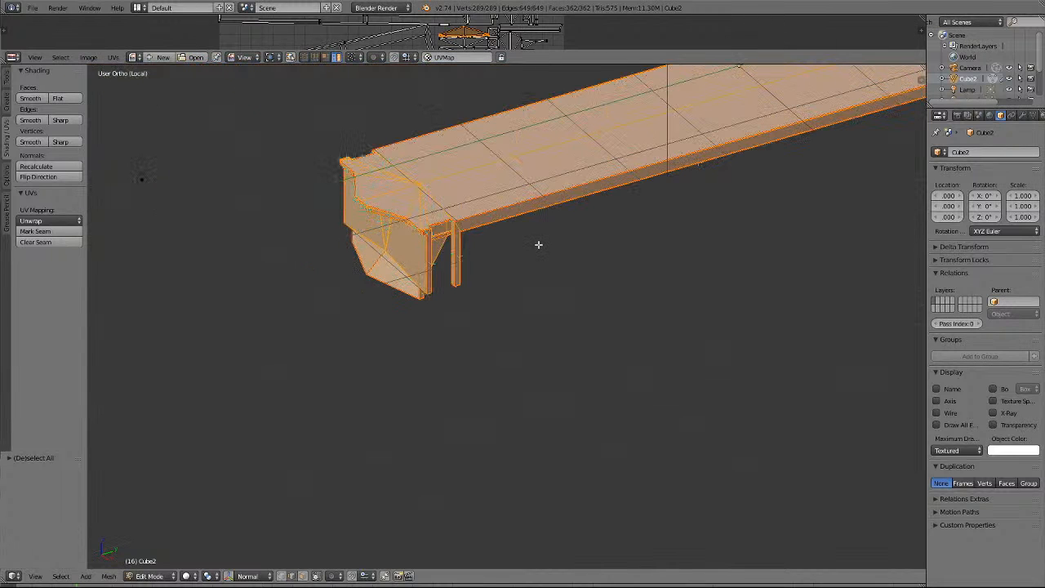
shift+scroll(551, 233, up, 9)
ctrl+scroll(555, 236, up, 10)
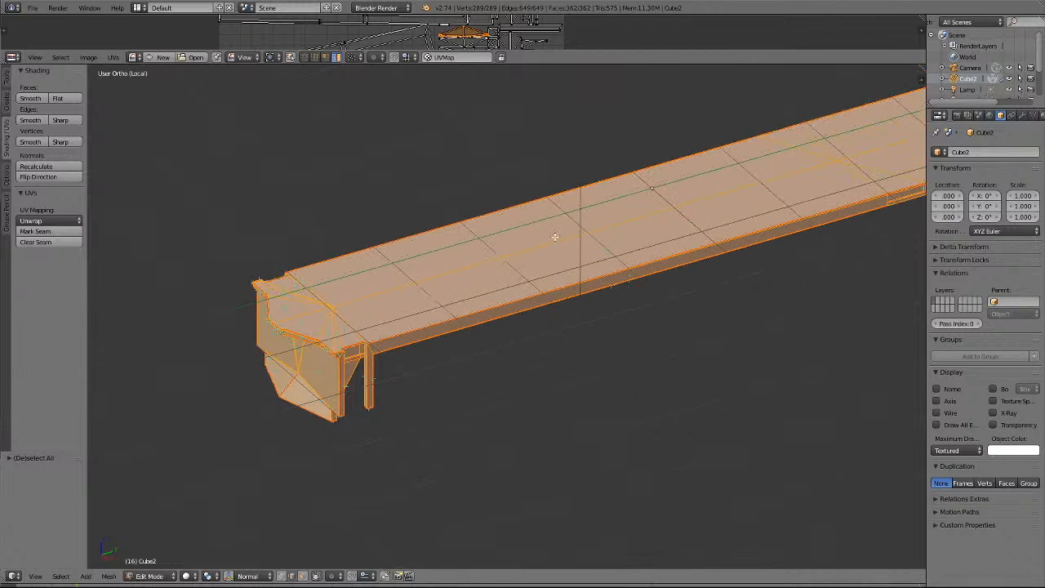
ctrl+scroll(556, 242, up, 6)
ctrl+scroll(556, 242, down, 4)
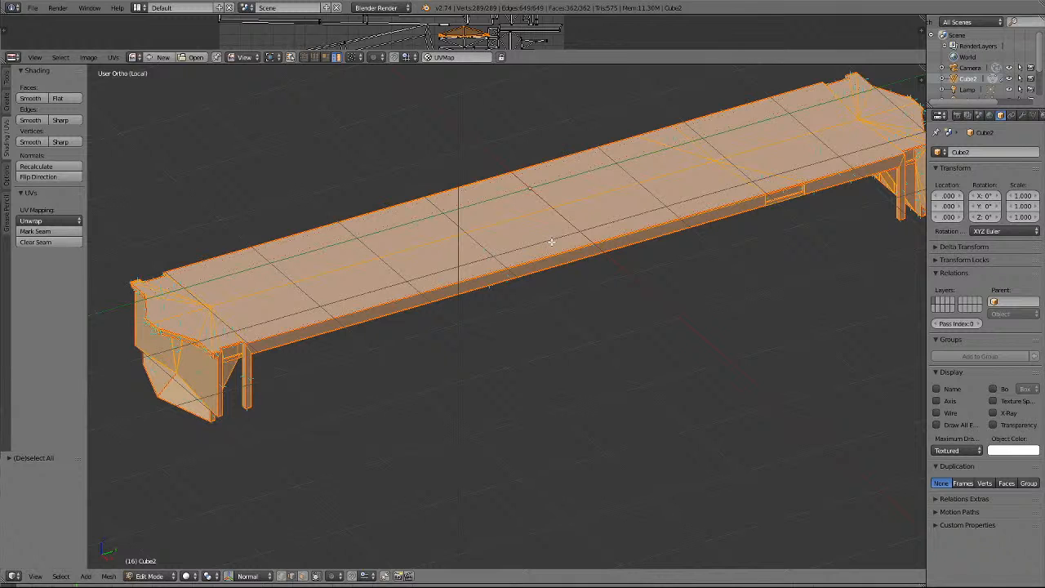
View the frame from the left side against the full locomotive reference image.
key(ctrl+KP_3)
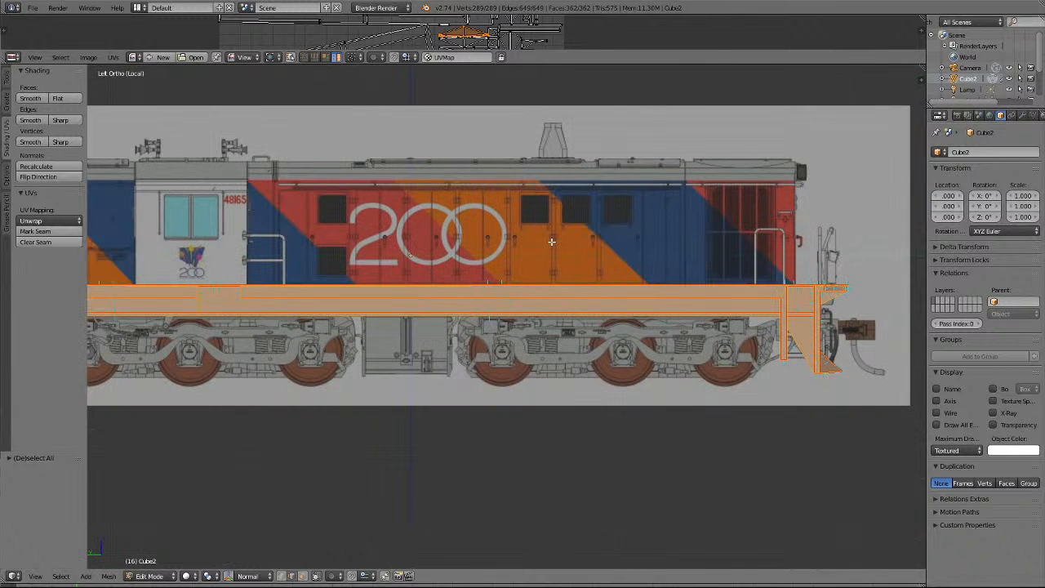
scroll(551, 242, down, 4)
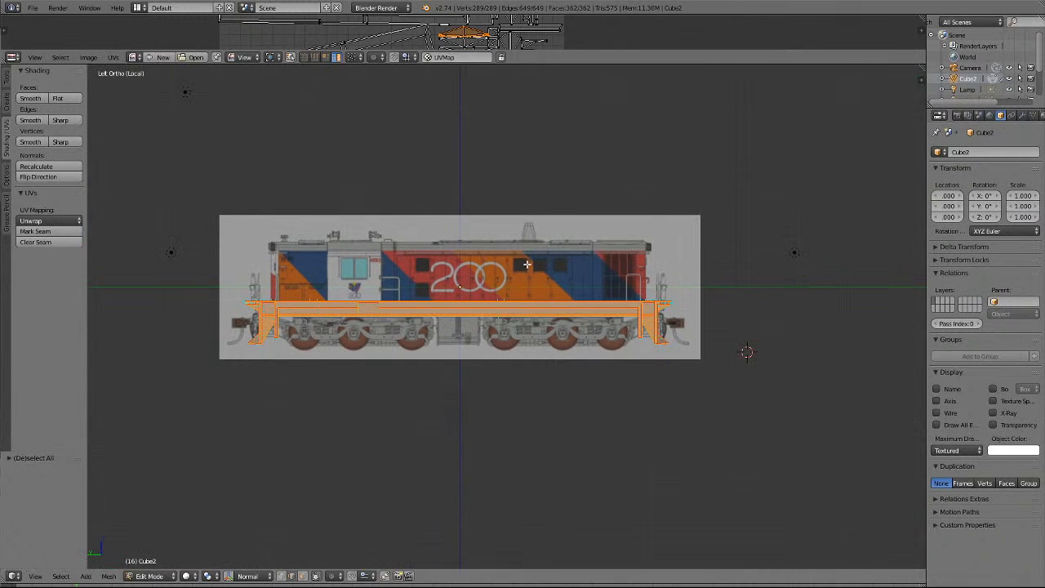
scroll(526, 263, up, 2)
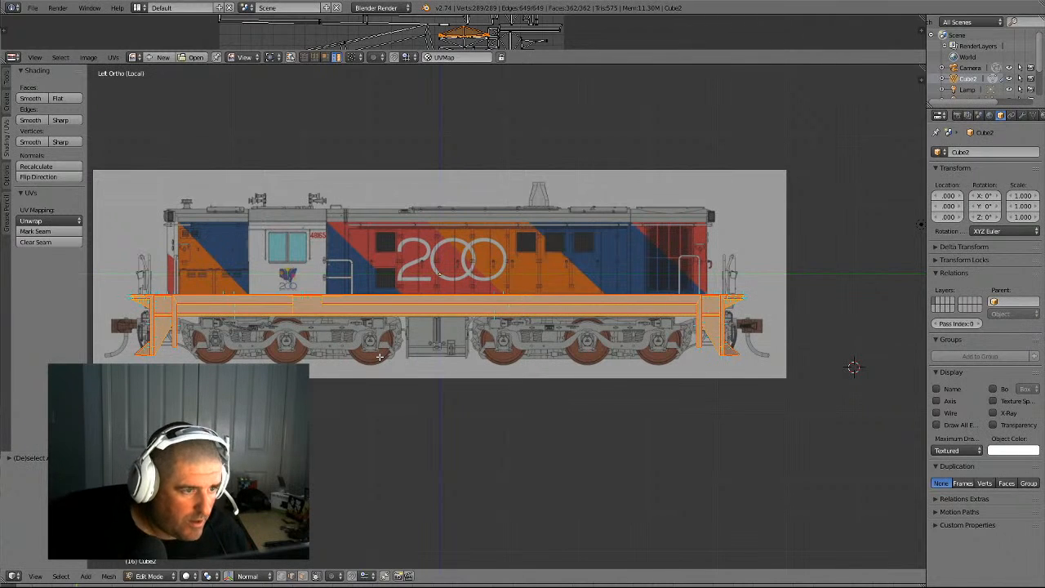
key(Home)
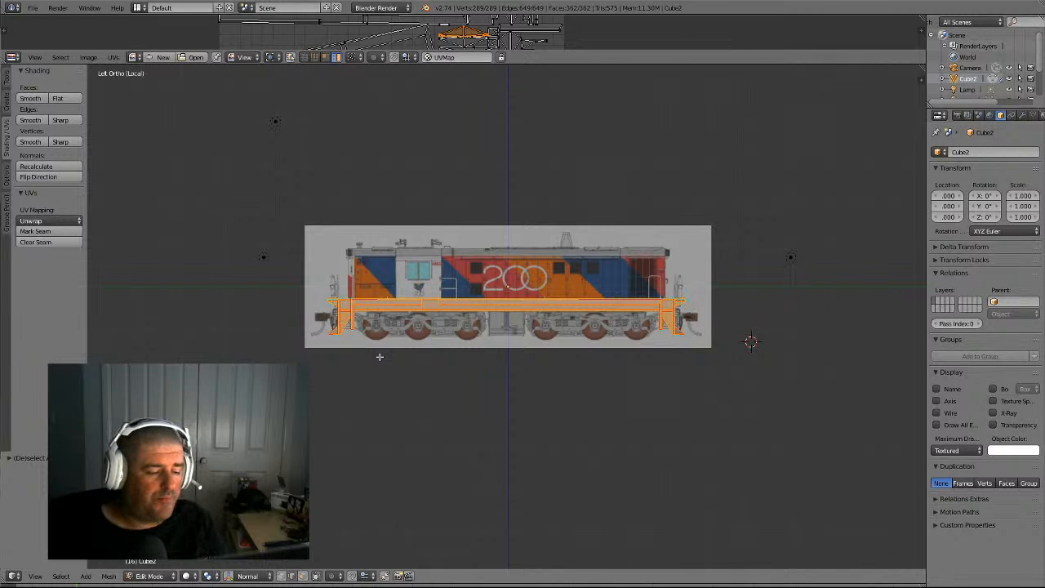
Examine the locomotive reference image's roof corner, cab and body side above the frame in the left view.
shift+scroll(507, 317, down, 3)
shift+scroll(508, 317, down, 3)
shift+scroll(508, 317, up, 12)
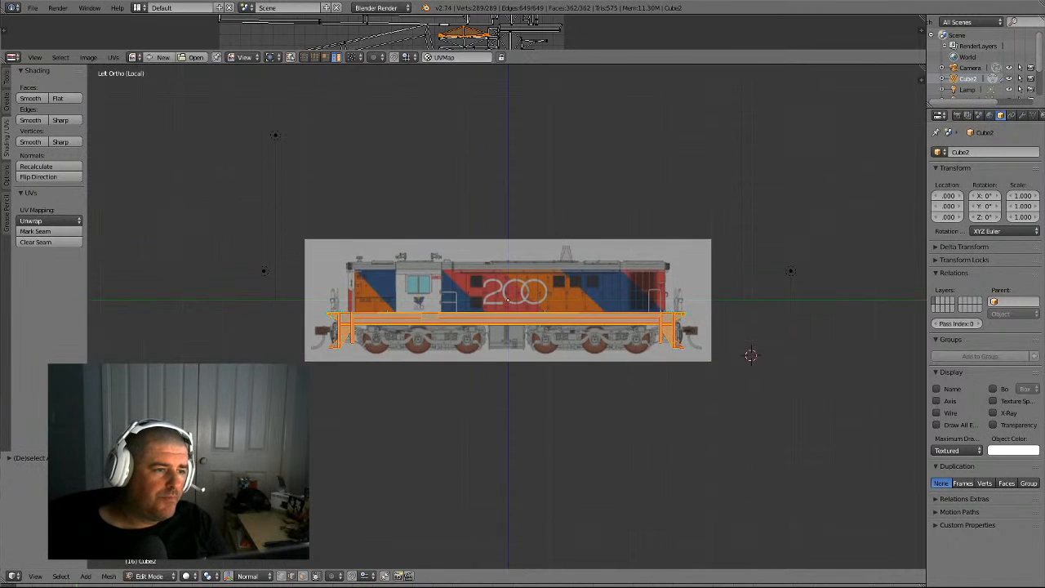
ctrl+scroll(508, 317, down, 7)
ctrl+scroll(312, 361, down, 11)
scroll(733, 329, up, 7)
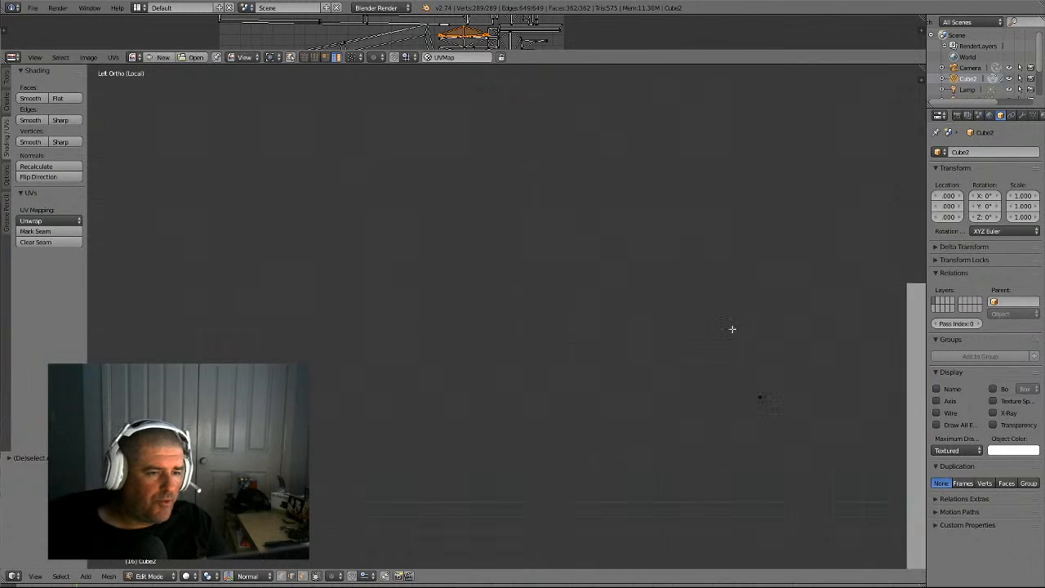
shift+scroll(733, 329, up, 4)
ctrl+scroll(733, 332, down, 8)
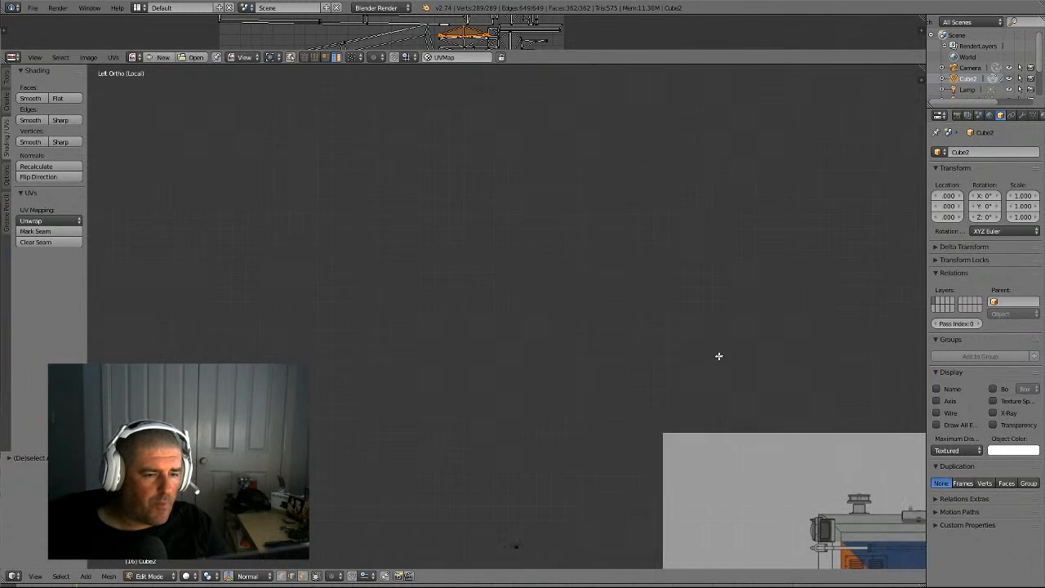
ctrl+scroll(716, 357, down, 5)
shift+scroll(630, 364, down, 13)
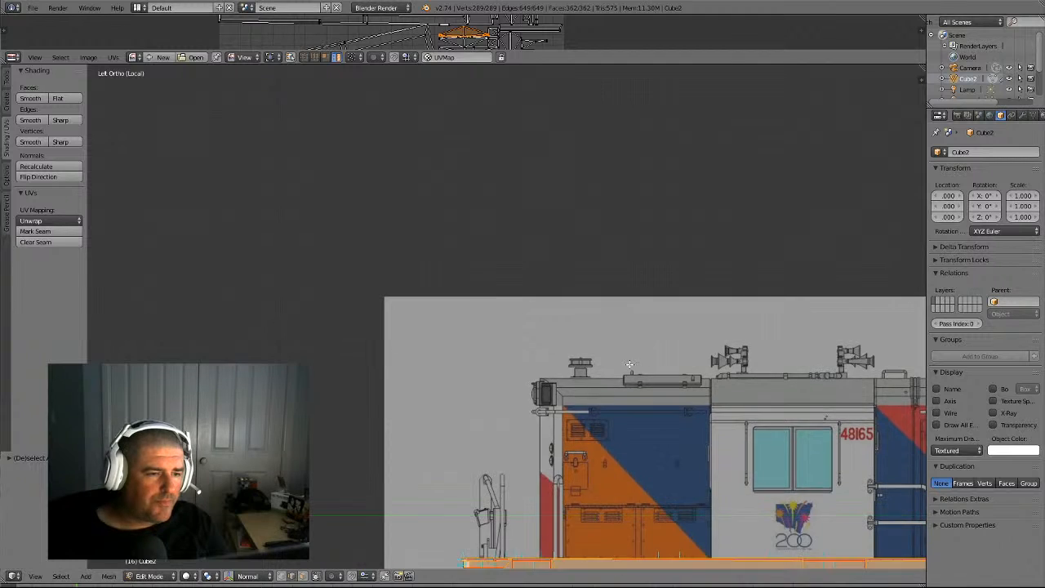
scroll(640, 364, up, 6)
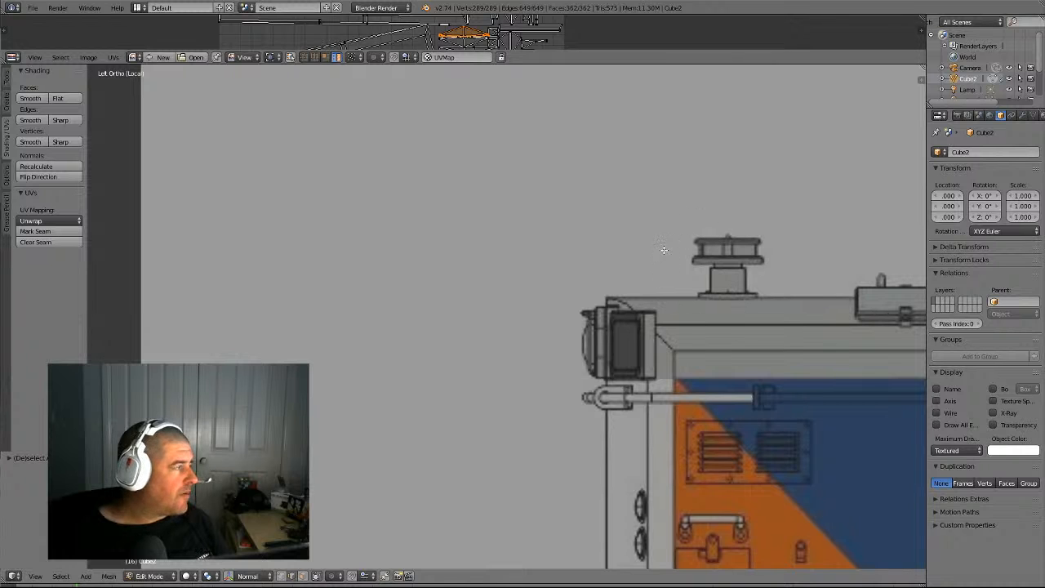
scroll(507, 250, down, 6)
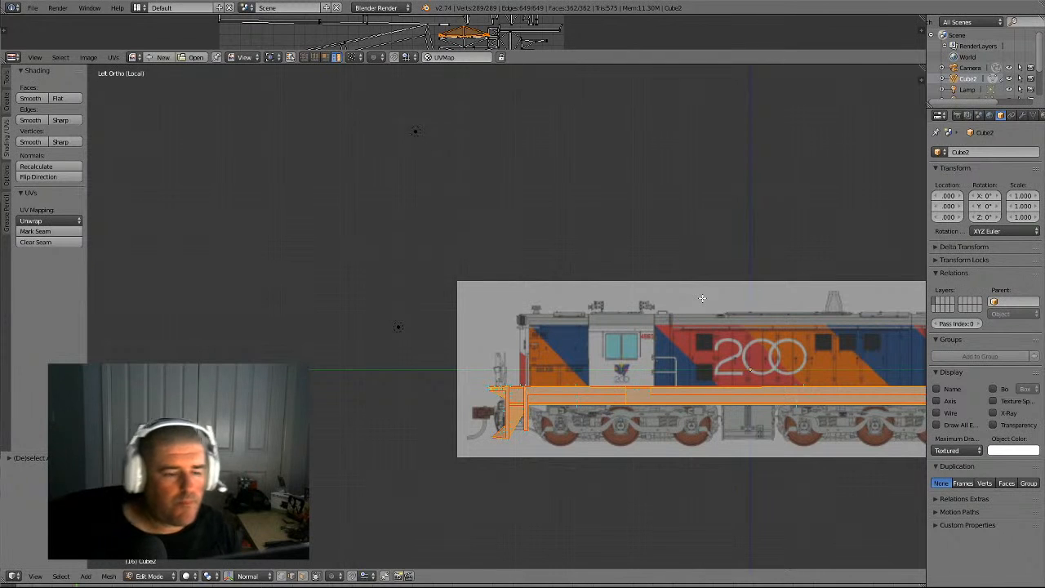
shift+scroll(679, 329, up, 4)
shift+scroll(680, 329, down, 2)
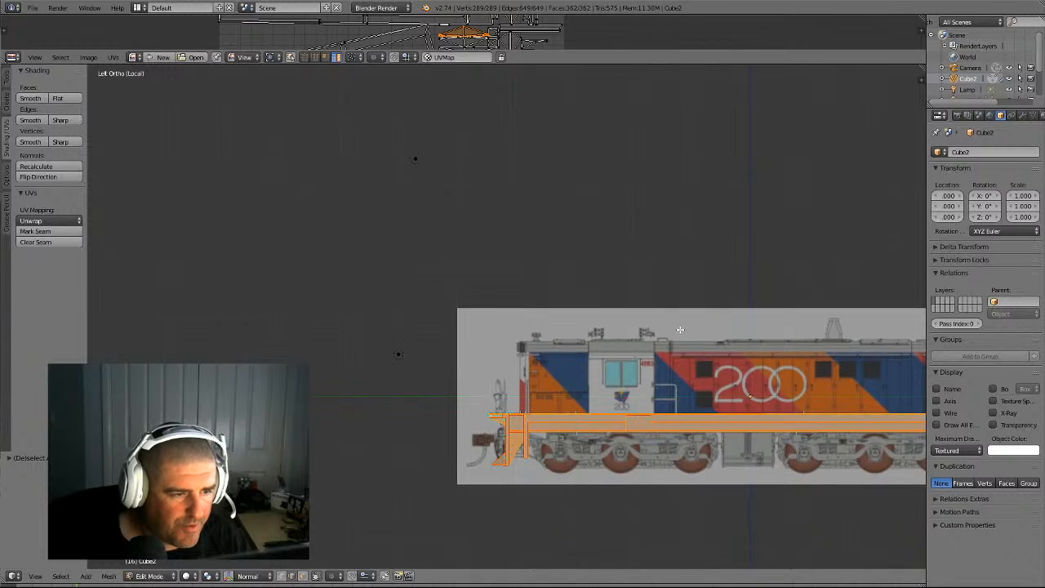
shift+scroll(680, 330, down, 2)
ctrl+scroll(681, 330, up, 9)
scroll(680, 330, up, 2)
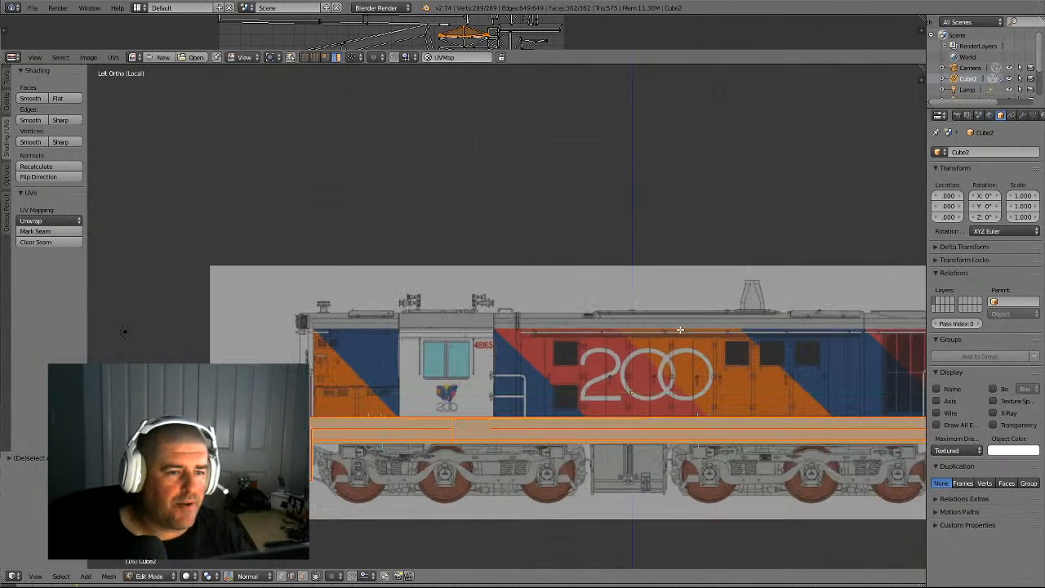
scroll(681, 329, down, 1)
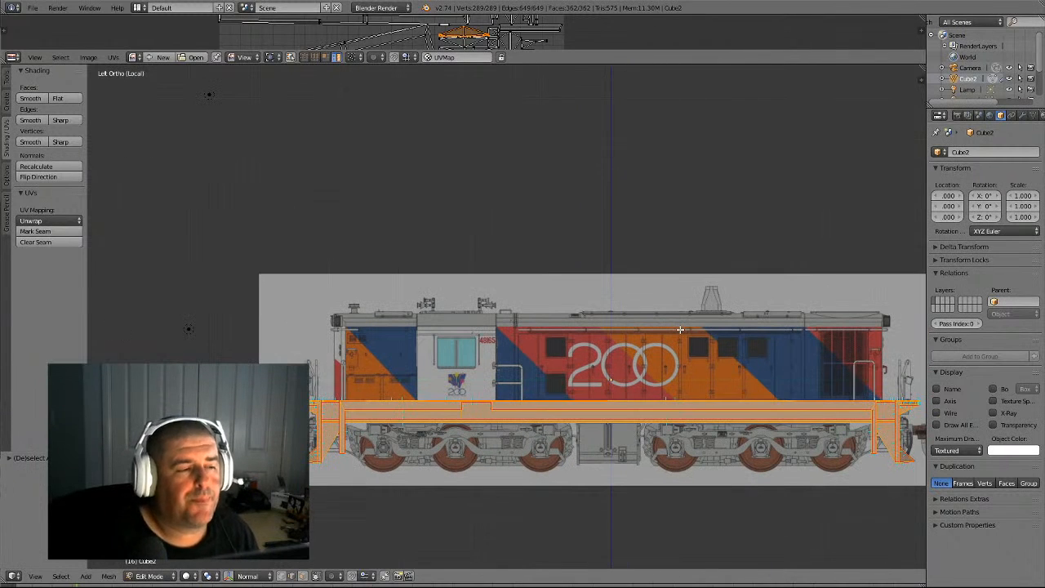